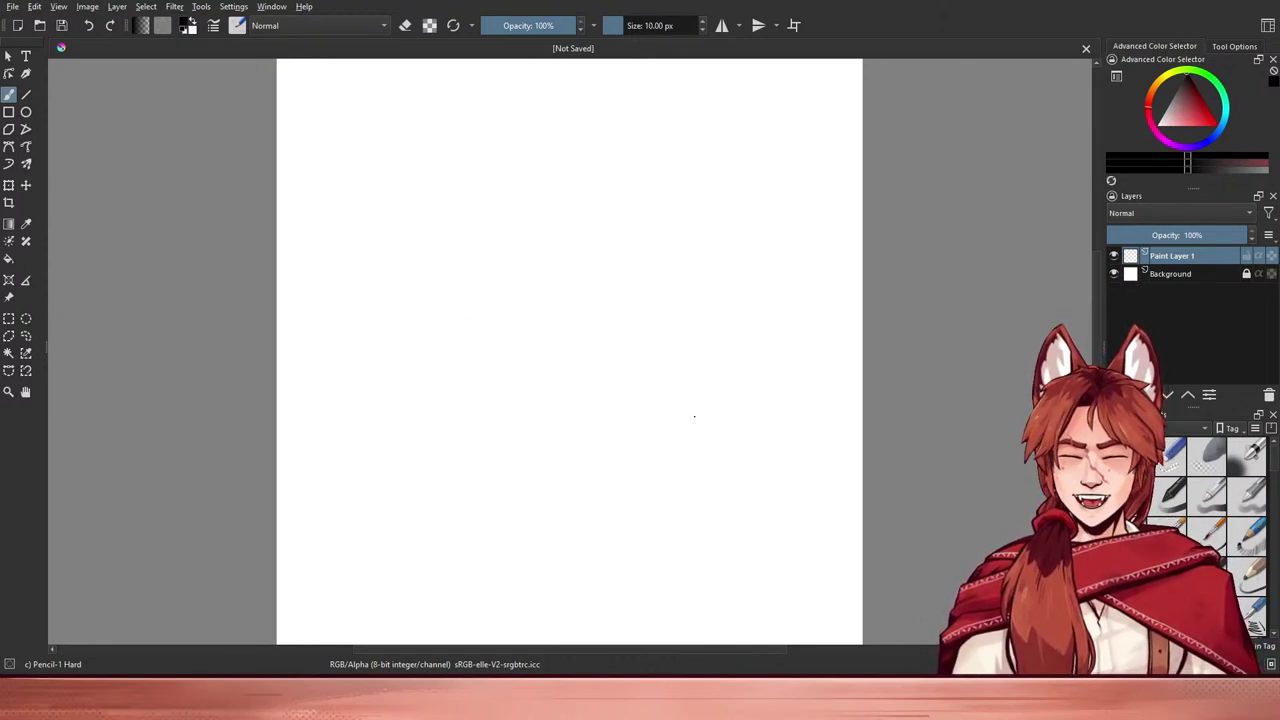
scroll(717, 314, "up", 3)
scroll(638, 304, "down", 3)
scroll(580, 294, "up", 1)
scroll(571, 292, "down", 1)
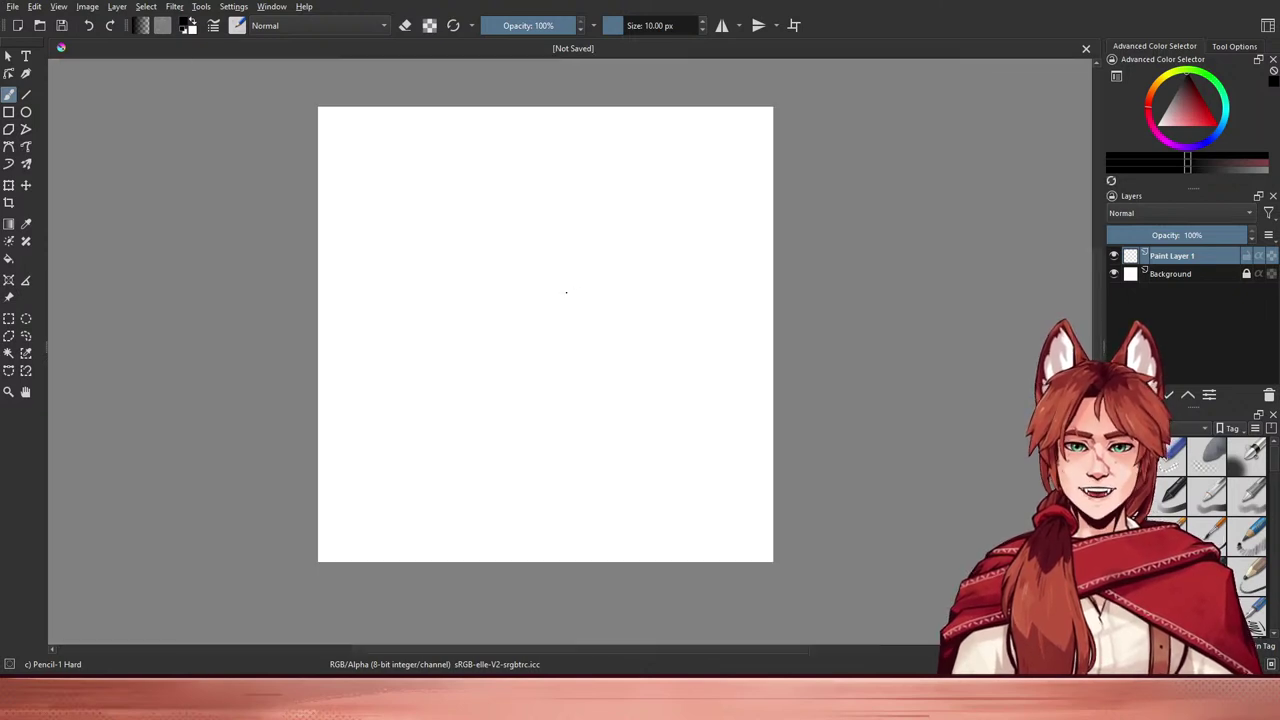
scroll(529, 264, "up", 1)
left_click_drag(529, 266, 561, 280)
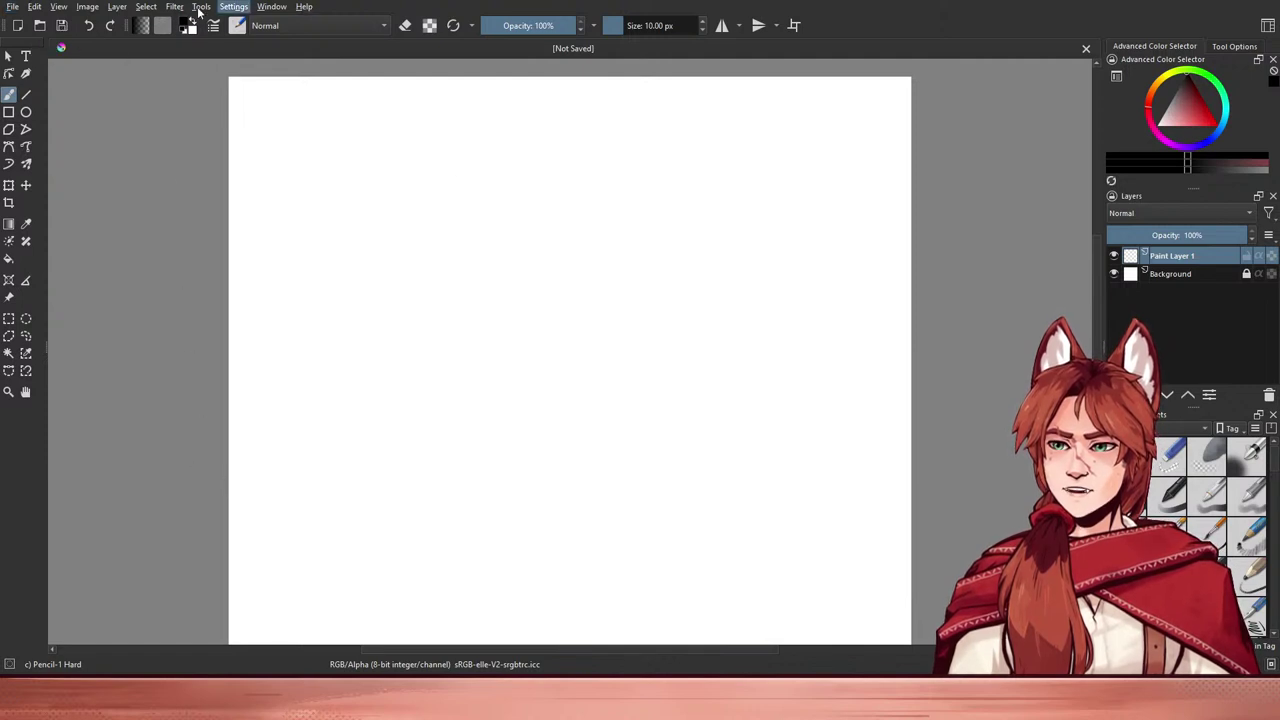
- Open the edana.psd sketch file and close its duplicate copy
left_click(637, 500)
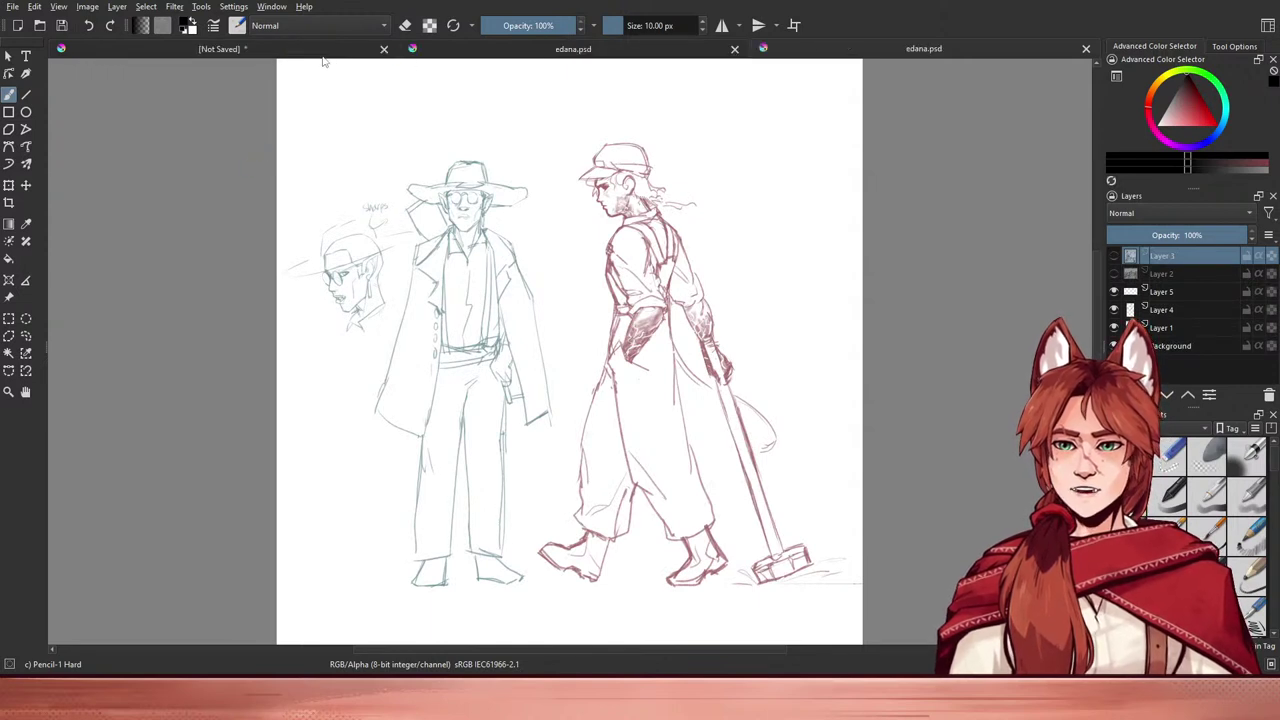
left_click(1086, 48)
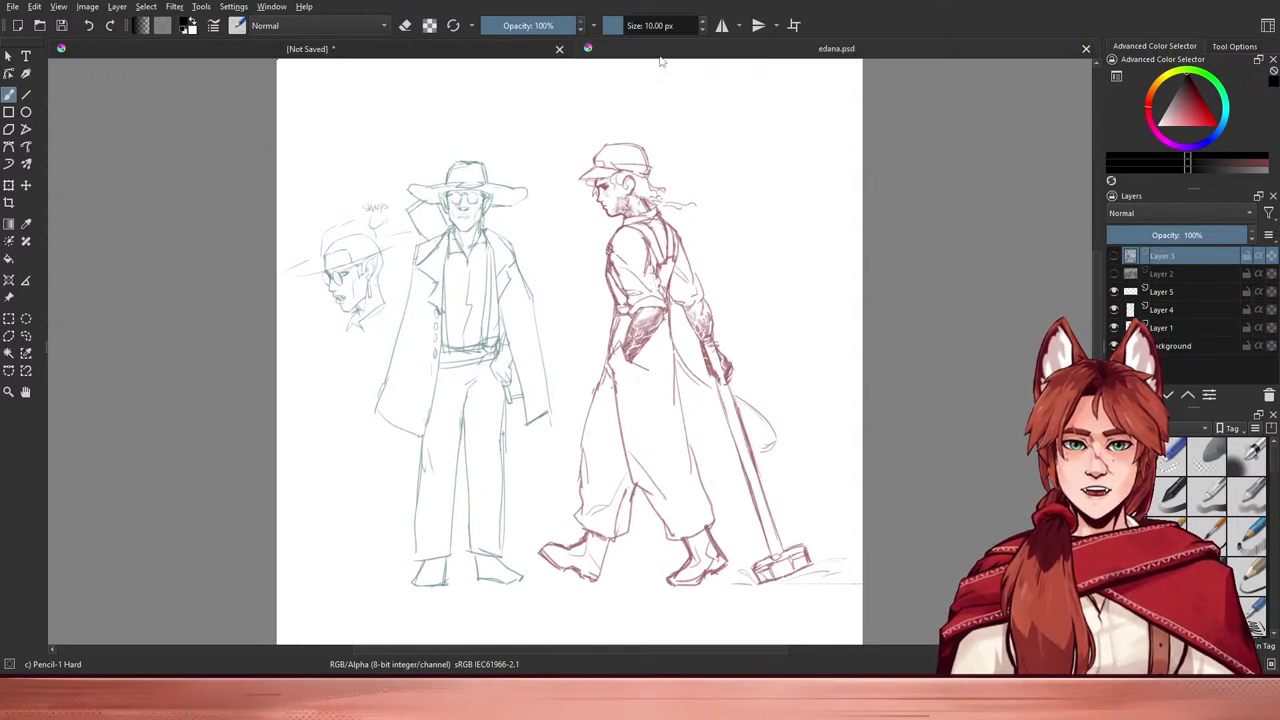
- Paste the Hellboy cover image into the unsaved document and move it to the upper-left area of the canvas
left_click(413, 50)
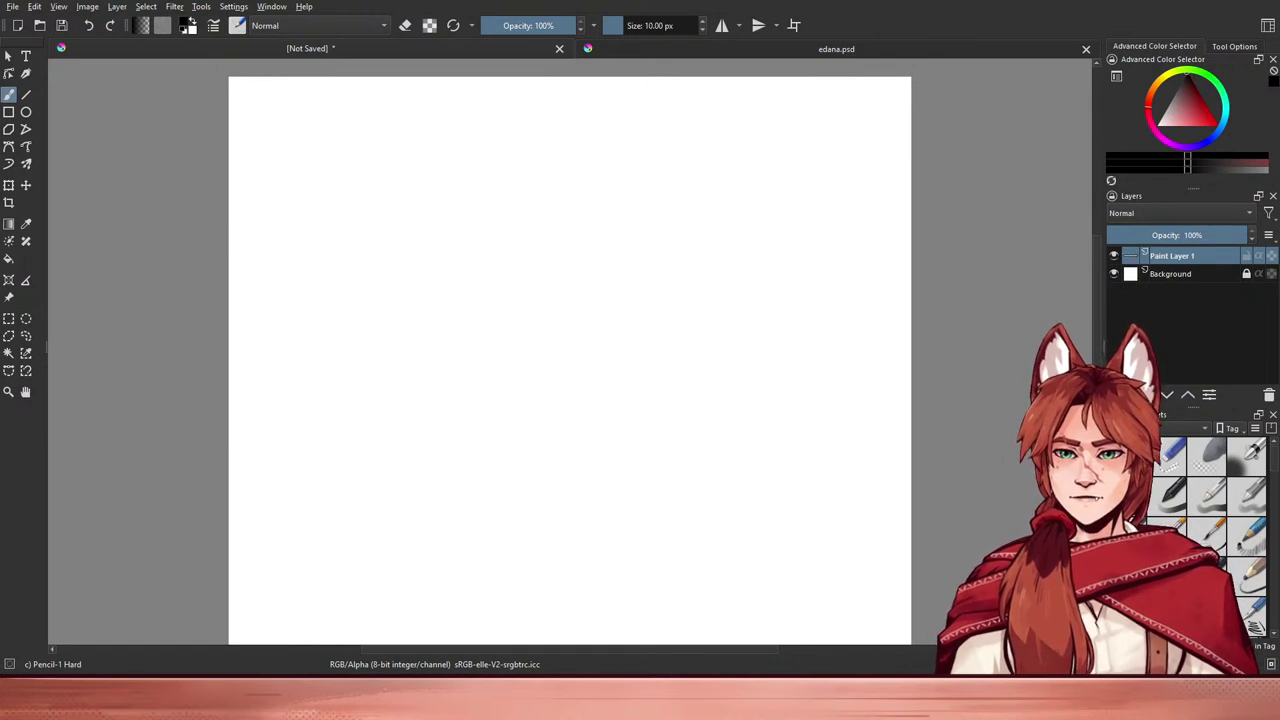
key("ctrl+v")
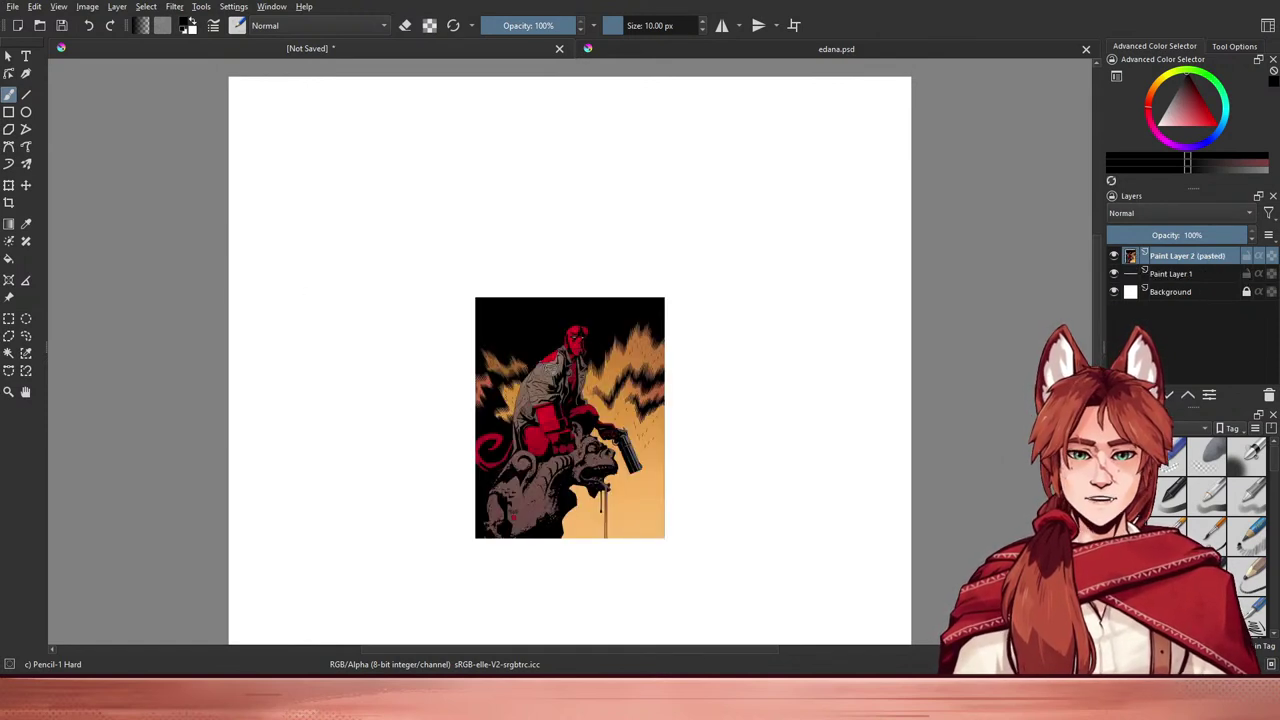
left_click(8, 56)
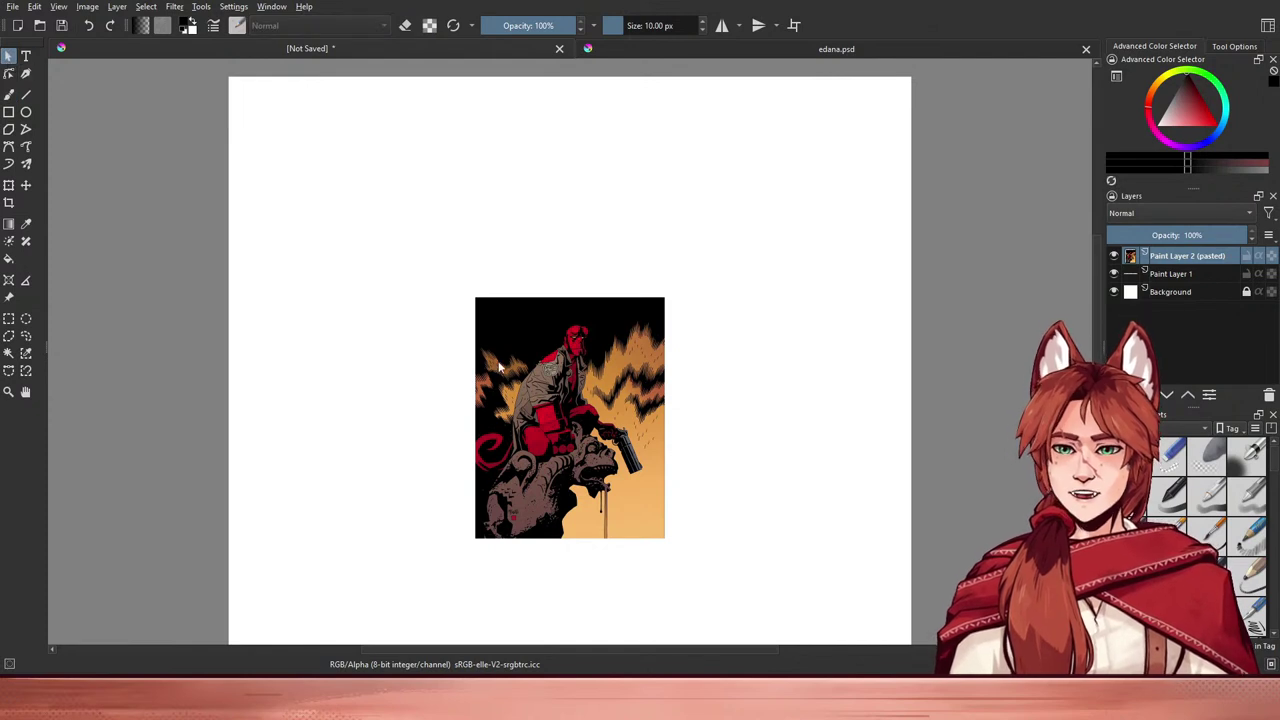
left_click(27, 185)
left_click_drag(576, 373, 343, 223)
scroll(612, 219, "up", 2)
scroll(480, 251, "down", 1)
left_click_drag(406, 251, 443, 263)
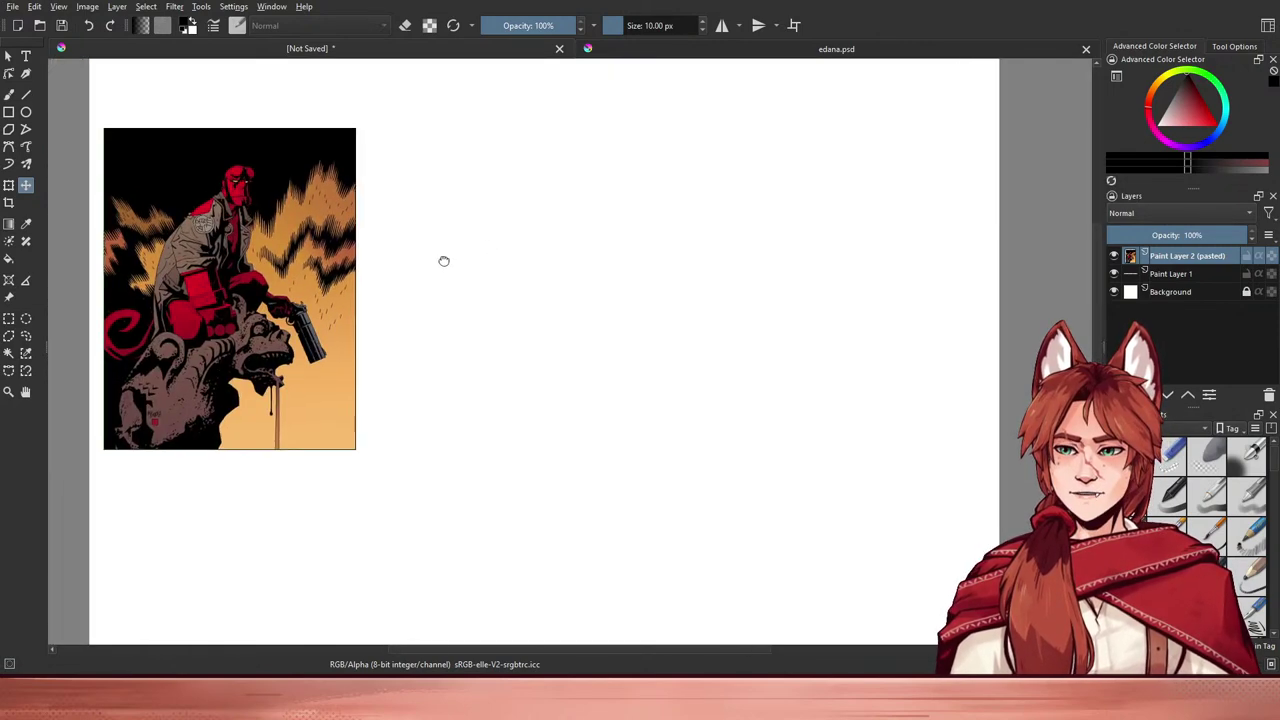
- In edana.psd, toggle Layer 5 and Layer 4 to identify the hat-and-coat figure's layer, and select Layer 4 for copying
left_click(783, 49)
key("b")
scroll(440, 215, "up", 2)
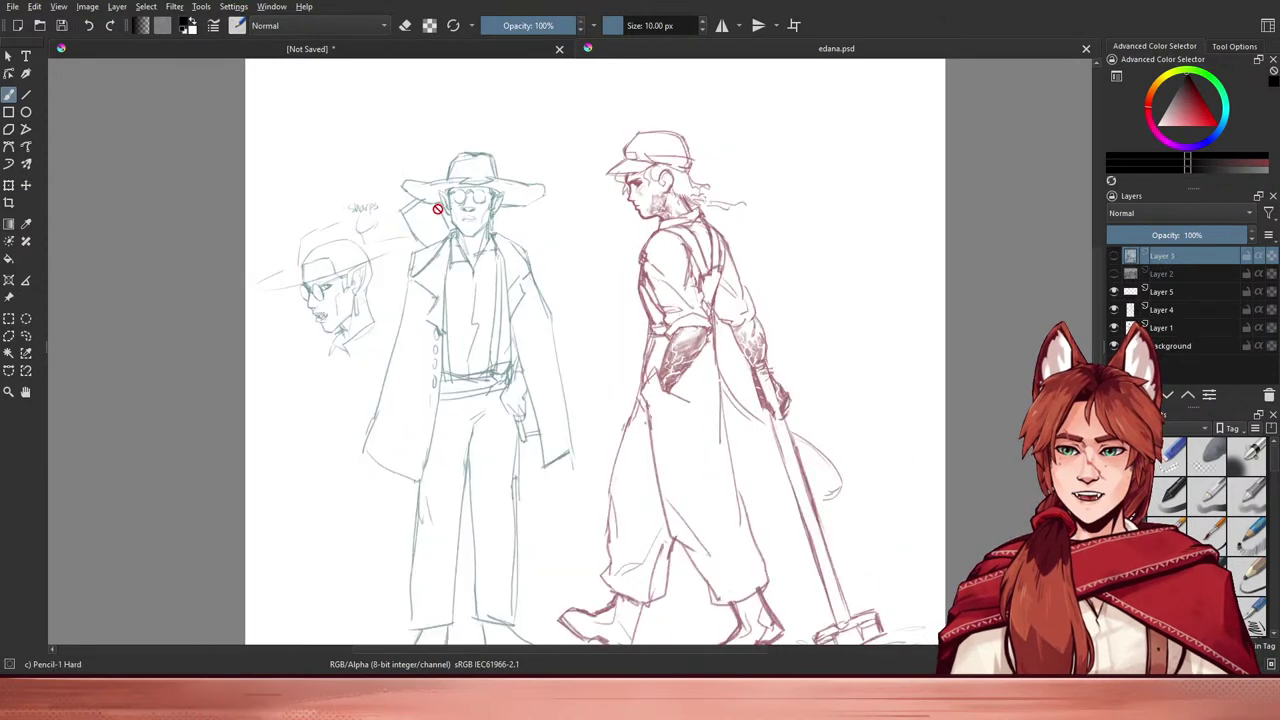
left_click(1113, 293)
left_click(1113, 293)
left_click(1113, 310)
left_click(1113, 310)
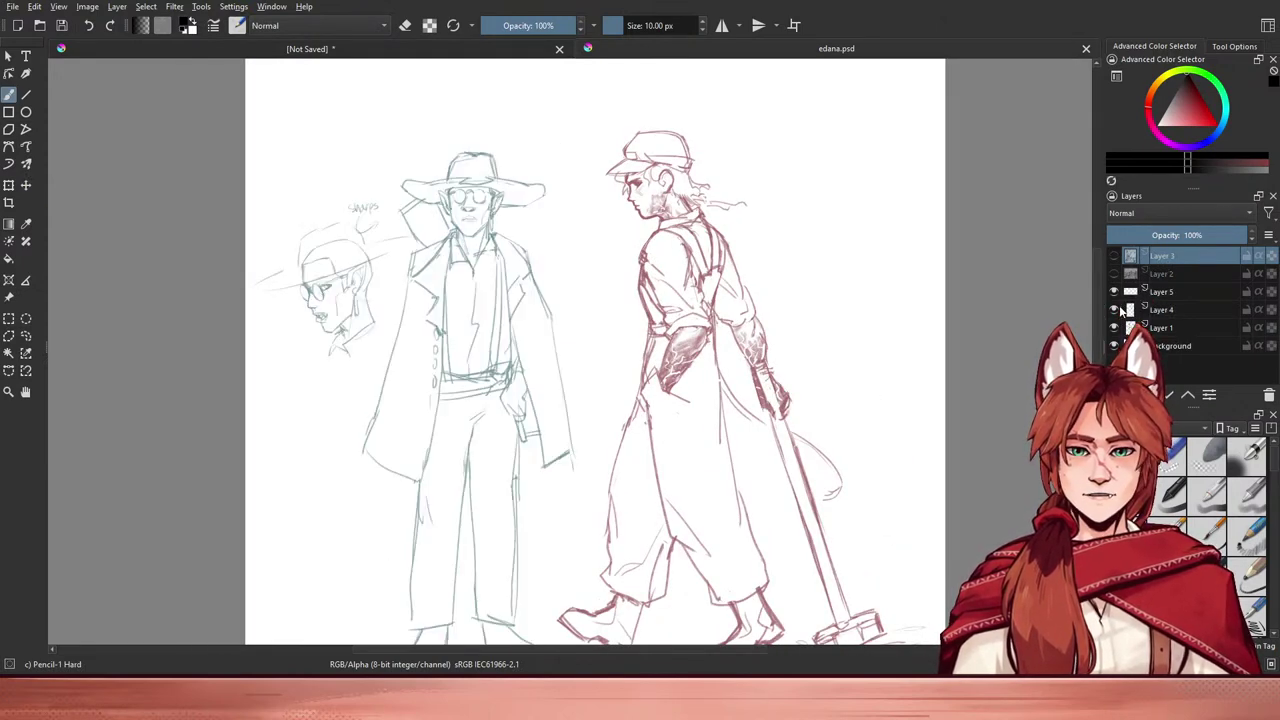
left_click(1198, 311)
- Paste the hat-and-coat figure layer into the unsaved document and move it off the Hellboy cover to the right
left_click(315, 50)
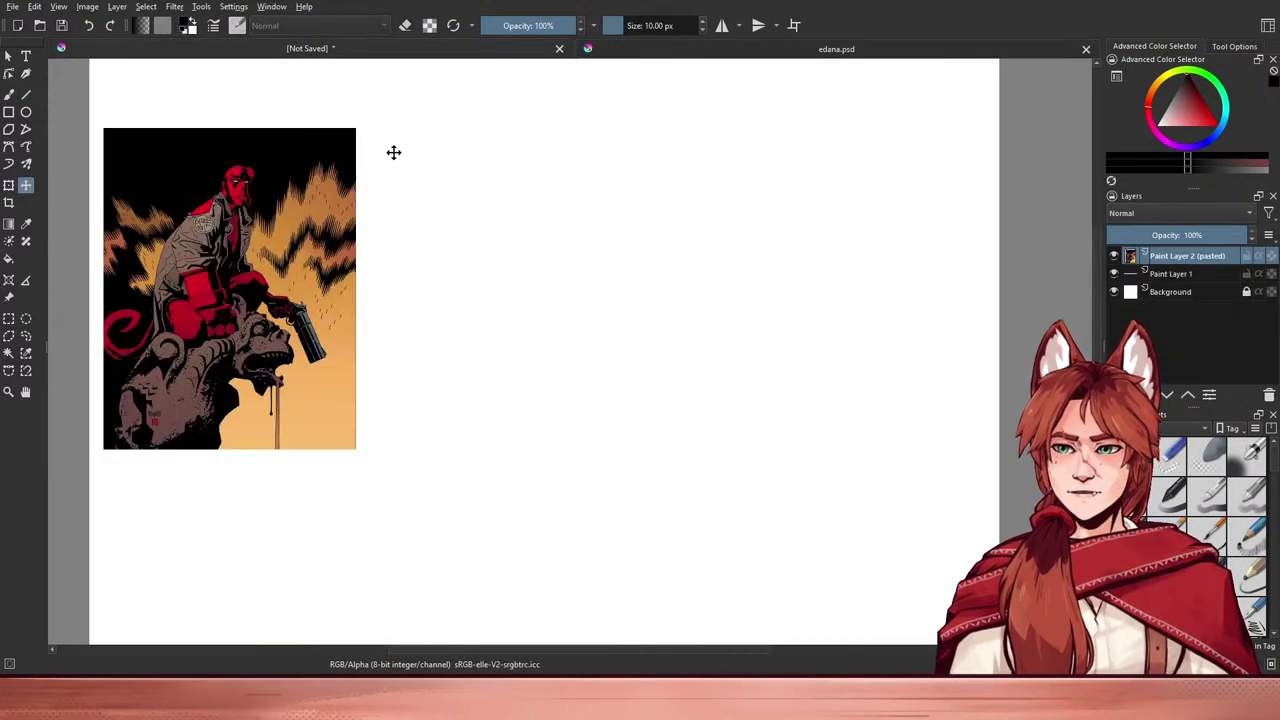
key("ctrl+v")
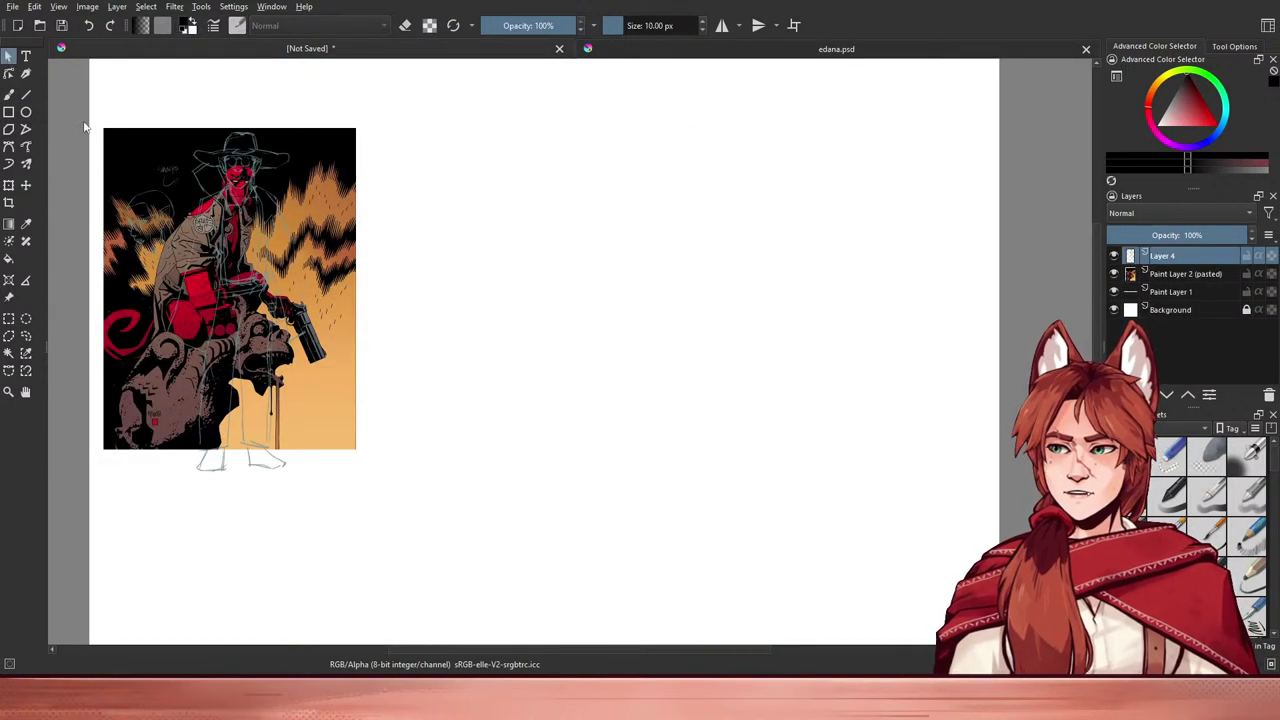
left_click(28, 186)
left_click_drag(220, 260, 710, 345)
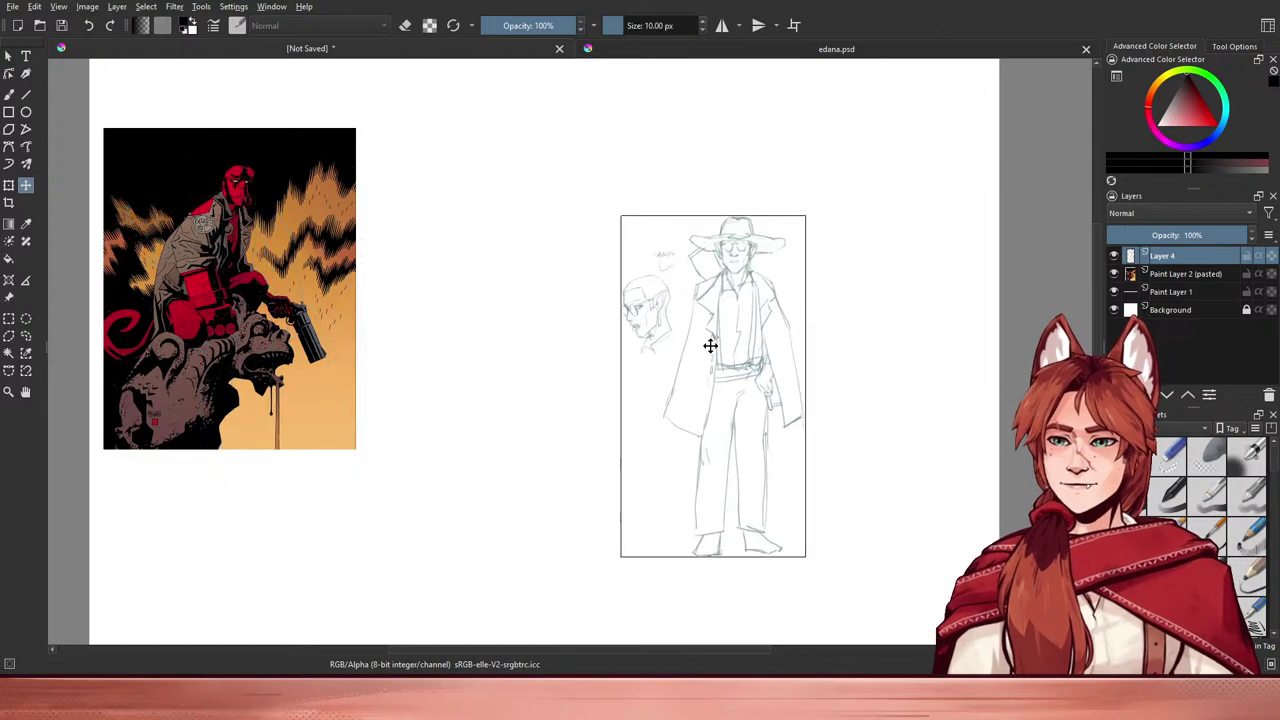
- Move the figure sketch into the upper-right corner of the canvas
scroll(911, 316, "up", 3)
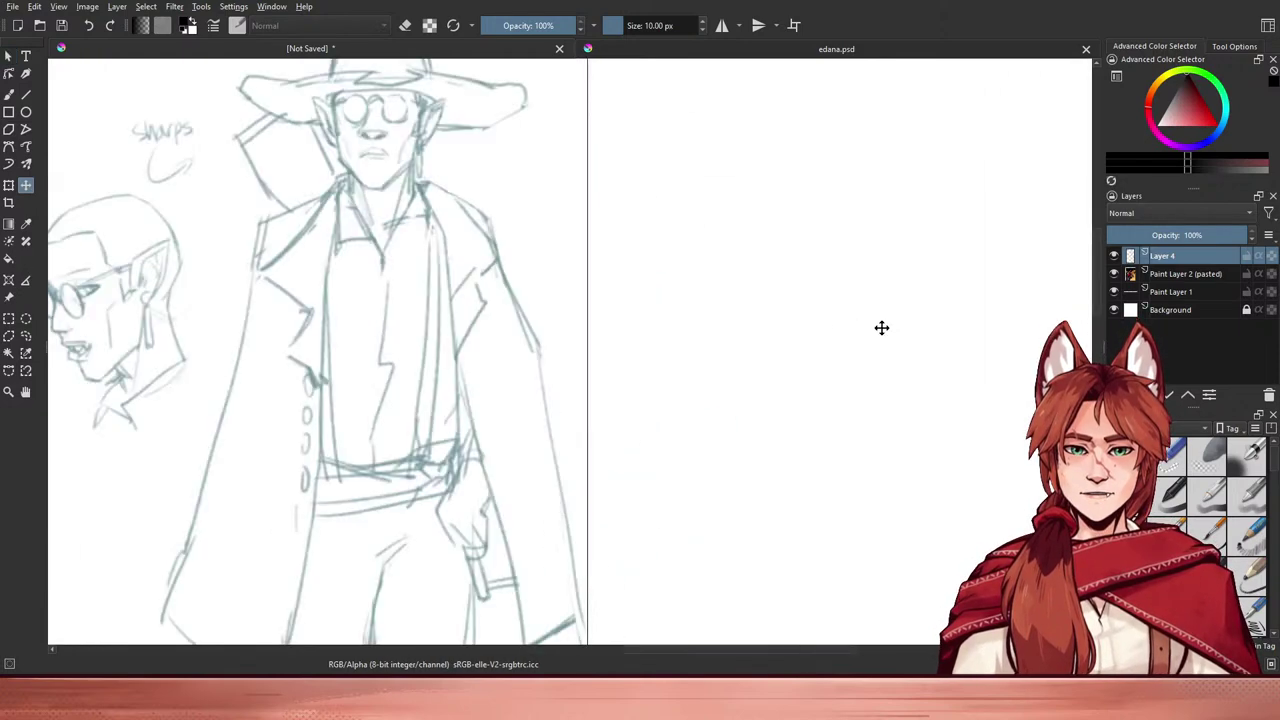
scroll(880, 323, "down", 2)
left_click_drag(587, 347, 808, 214)
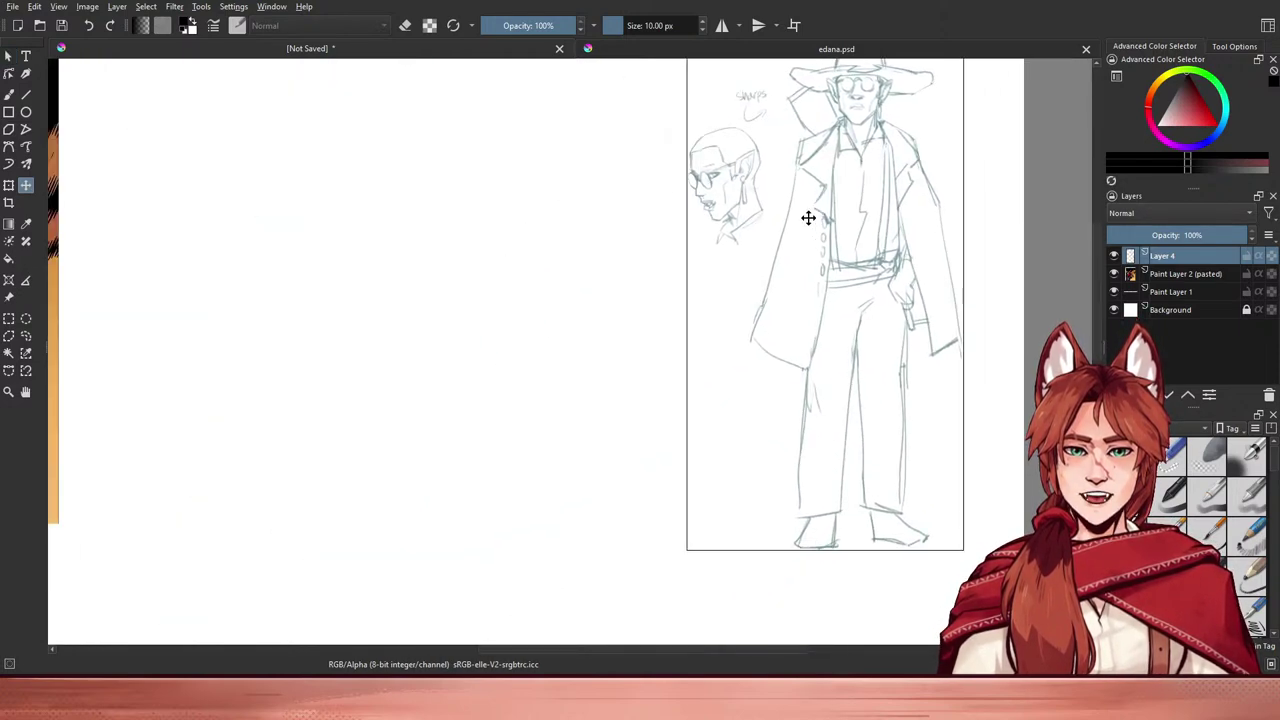
scroll(597, 374, "down", 4)
left_click_drag(791, 351, 808, 311)
scroll(634, 376, "up", 2)
scroll(620, 377, "up", 1)
scroll(584, 380, "down", 1)
left_click_drag(513, 369, 583, 297)
scroll(269, 237, "up", 1)
scroll(269, 237, "down", 2)
mouse_move(475, 231)
left_mouse_down()
mouse_move(503, 234)
mouse_move(526, 211)
mouse_move(469, 210)
left_mouse_up()
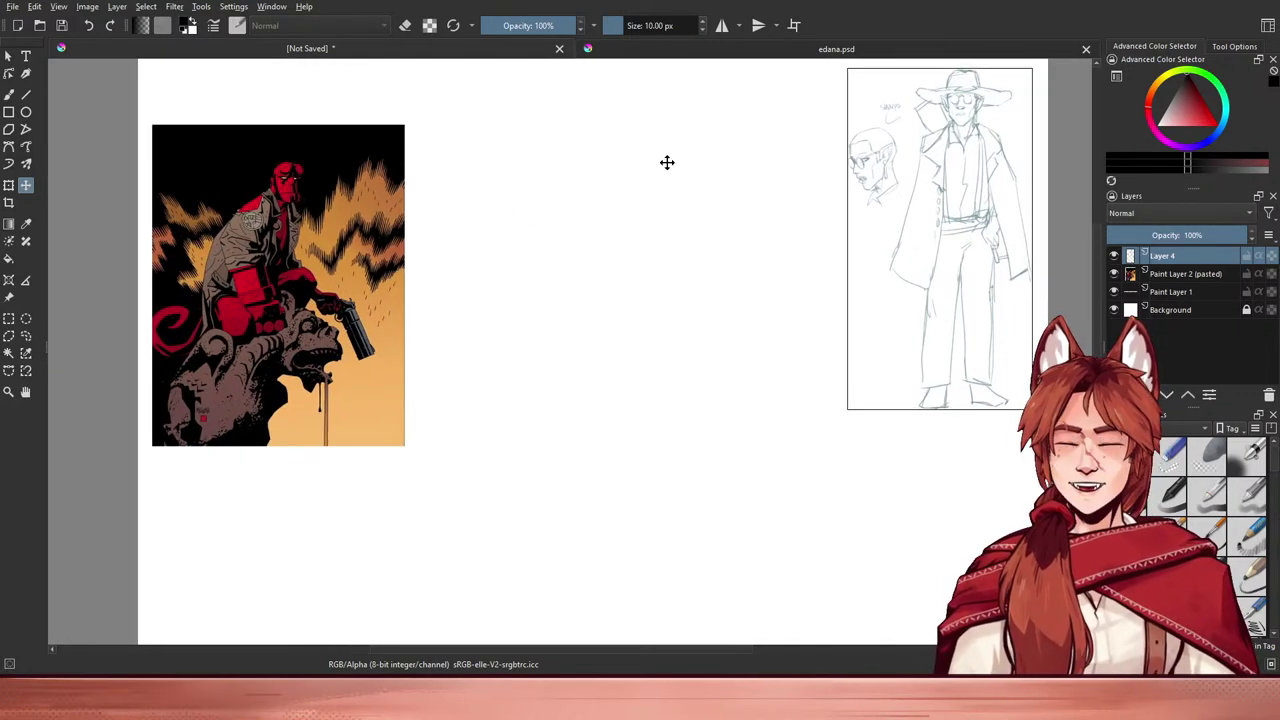
- Replace Paint Layer 1 with a new paint layer at the top of the stack and activate the freehand brush
left_click(1170, 291)
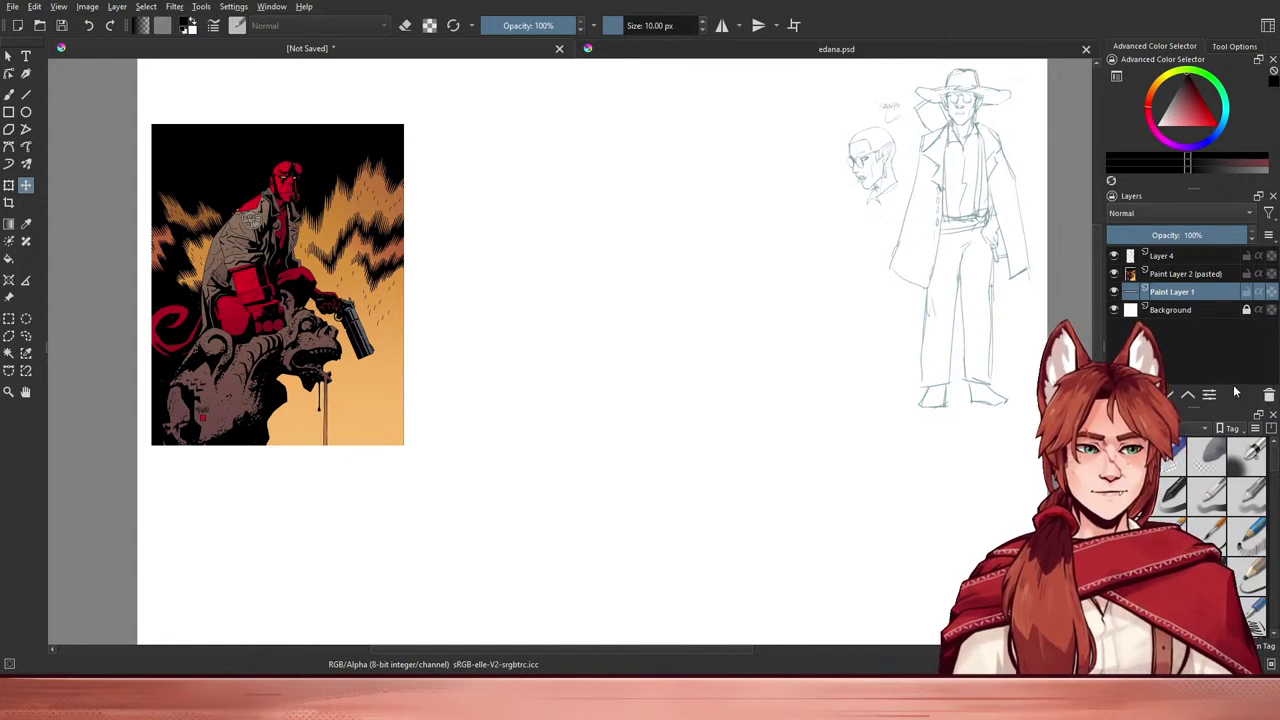
left_click(1268, 395)
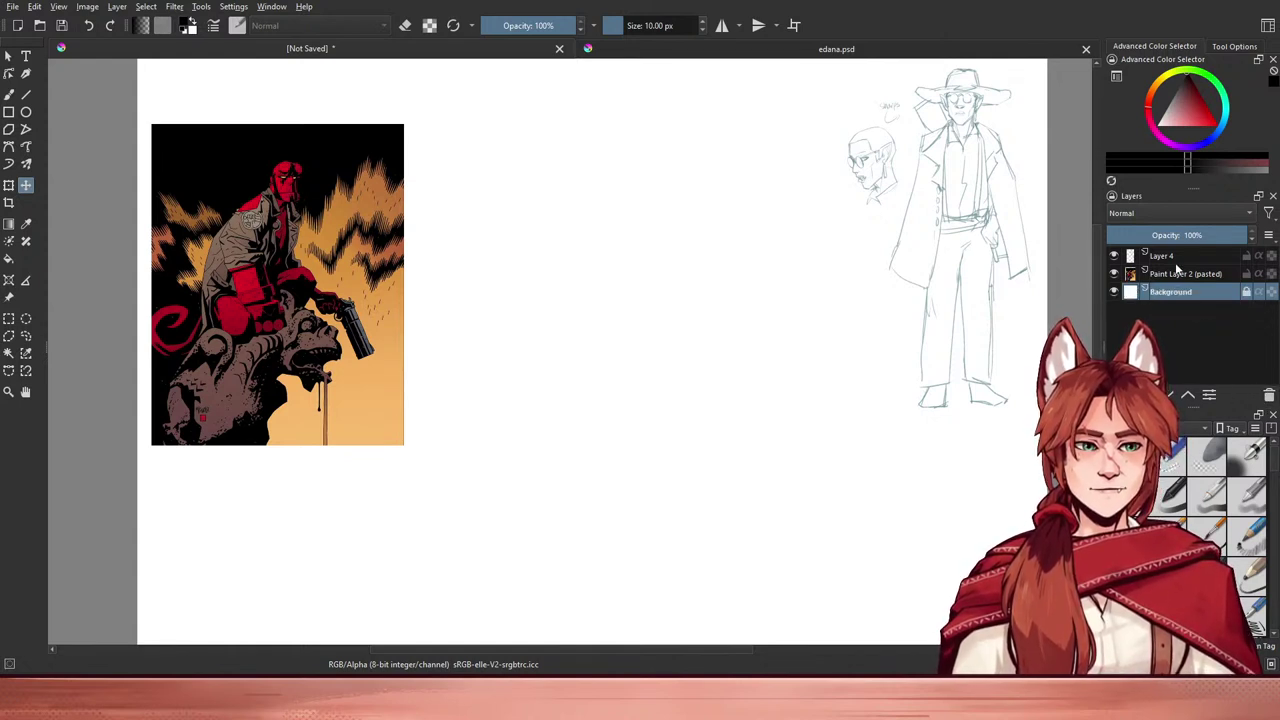
key("Insert")
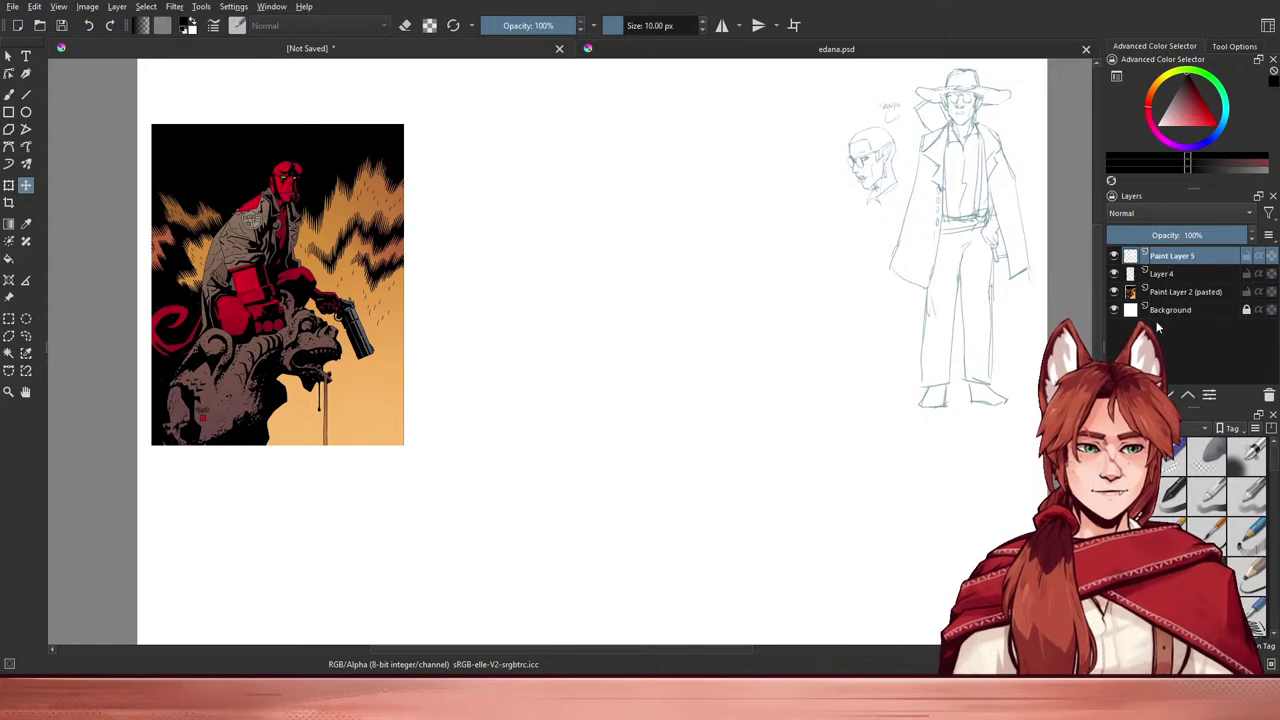
left_click_drag(625, 350, 616, 349)
key("plus")
scroll(610, 351, "down", 2)
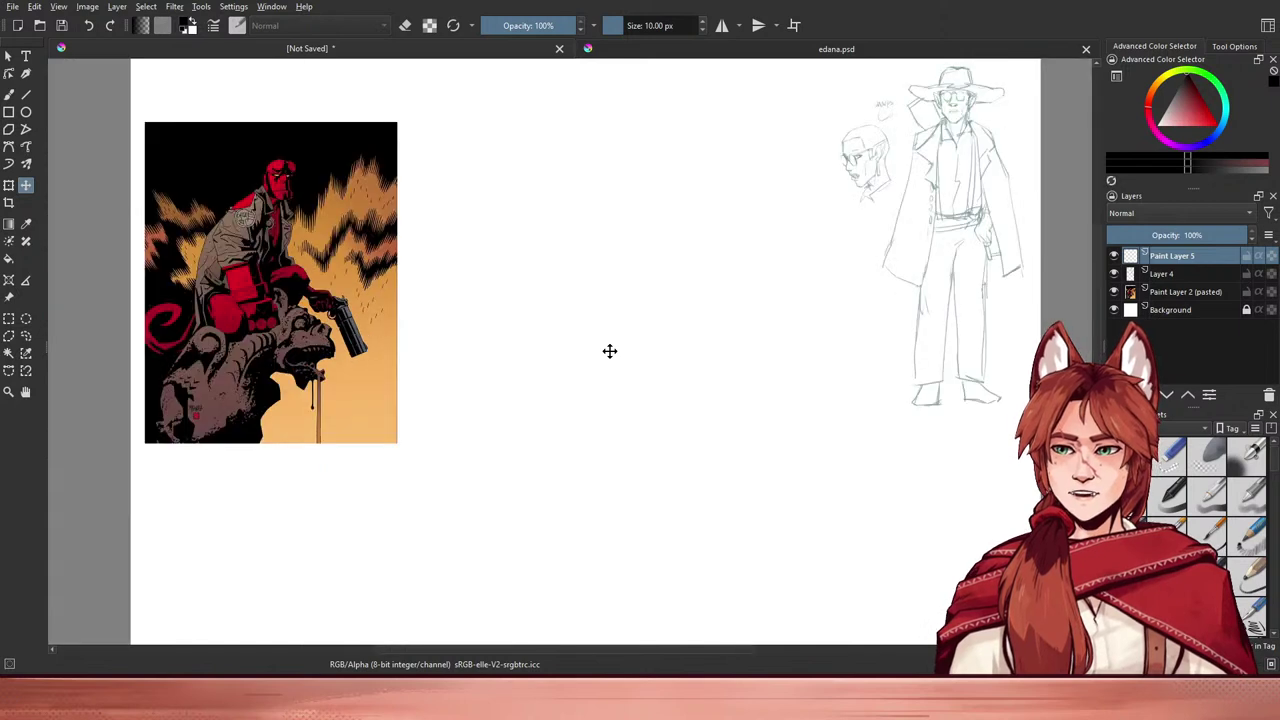
key("b")
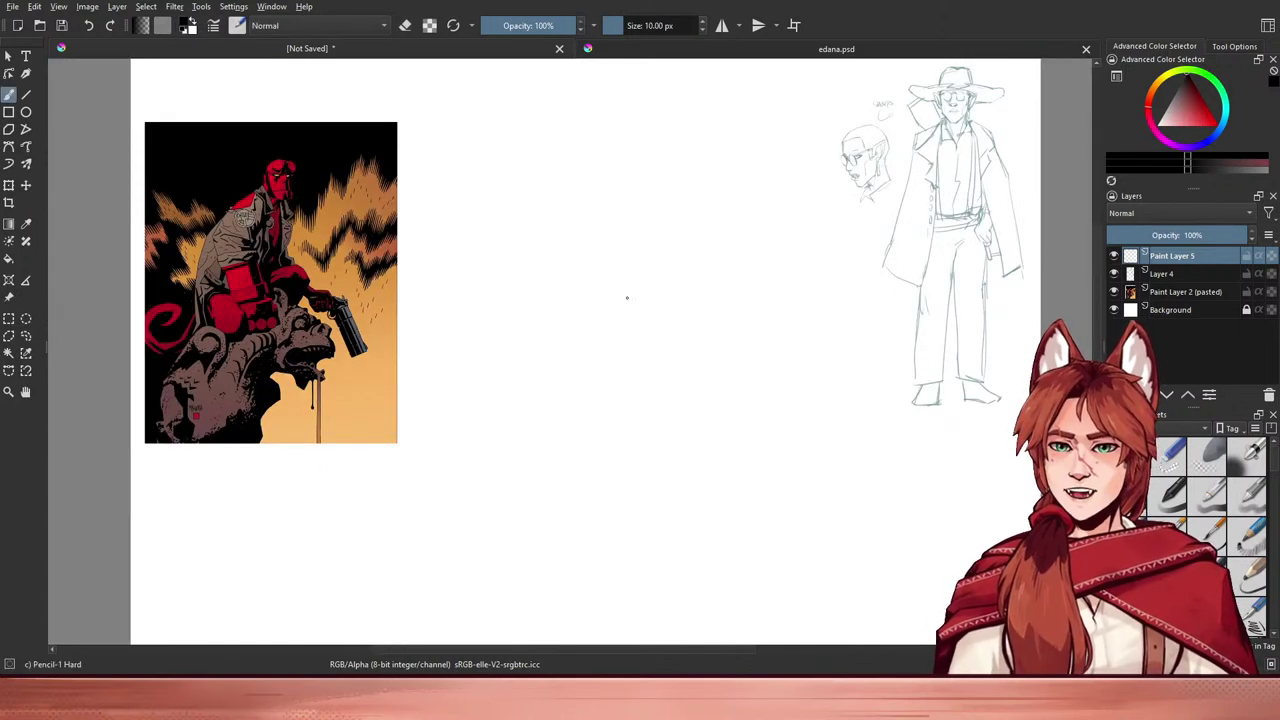
- Try test strokes with the Pencil-1 Hard brush in the blank area and undo them
left_click_drag(697, 380, 714, 427)
key("ctrl+z")
key("plus")
key("plus")
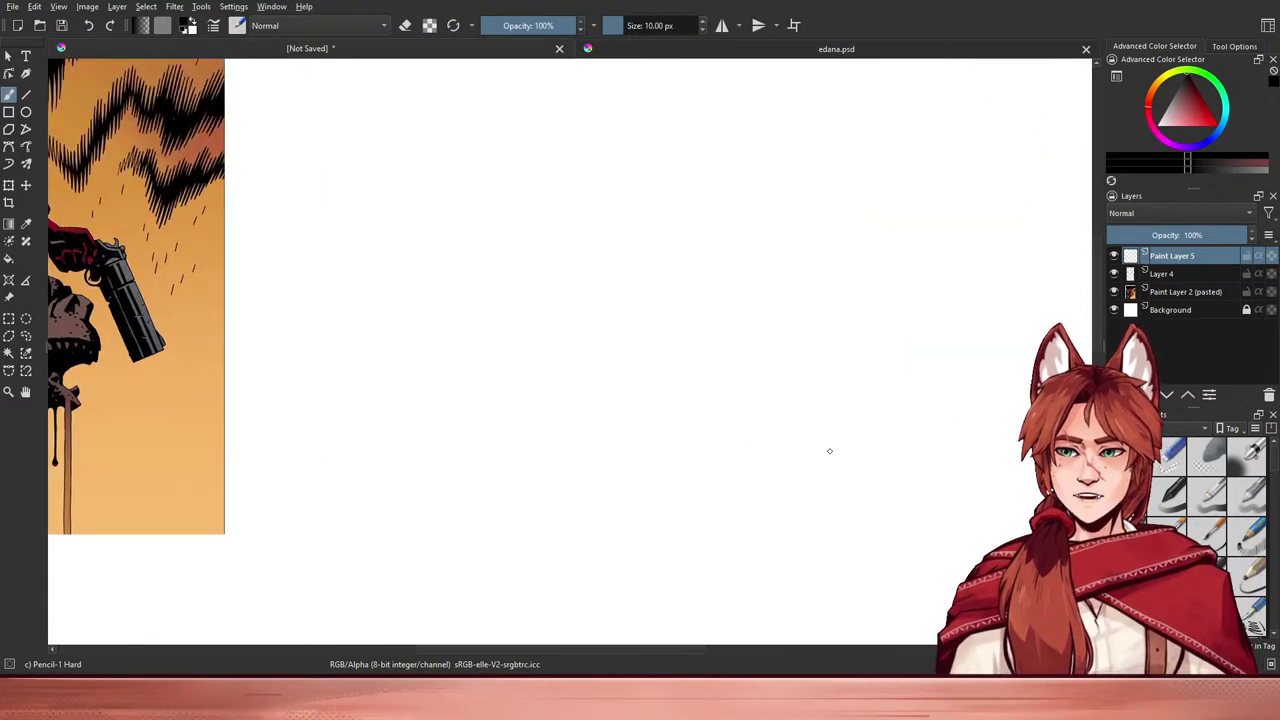
mouse_move(566, 284)
left_mouse_down()
mouse_move(570, 303)
mouse_move(620, 301)
mouse_move(683, 346)
mouse_move(680, 377)
left_mouse_up()
key("ctrl+z")
- Switch to the Basic-1 brush preset at 40 px and bring the blank area beside the cover into view
key("slash")
key("ctrl+z")
left_click_drag(601, 340, 670, 352)
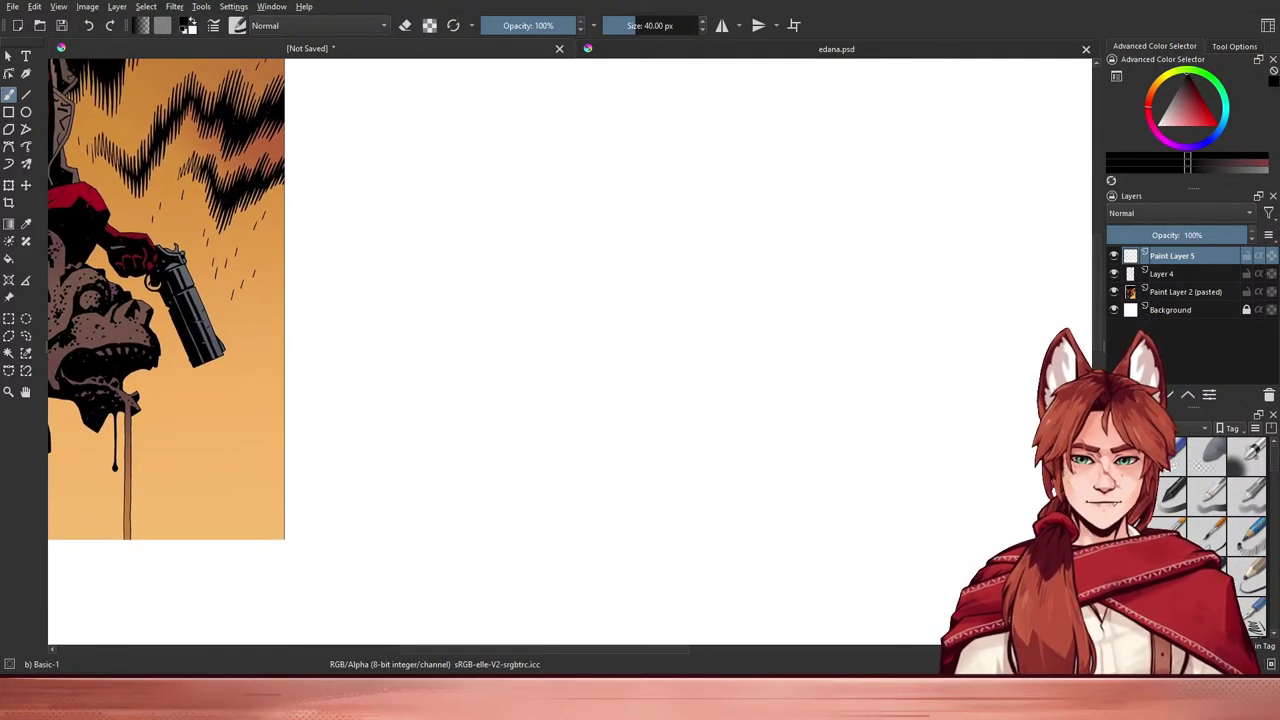
left_click_drag(631, 437, 883, 477)
mouse_move(761, 453)
left_mouse_down()
mouse_move(789, 466)
mouse_move(816, 510)
mouse_move(666, 443)
mouse_move(617, 397)
mouse_move(611, 414)
left_mouse_up()
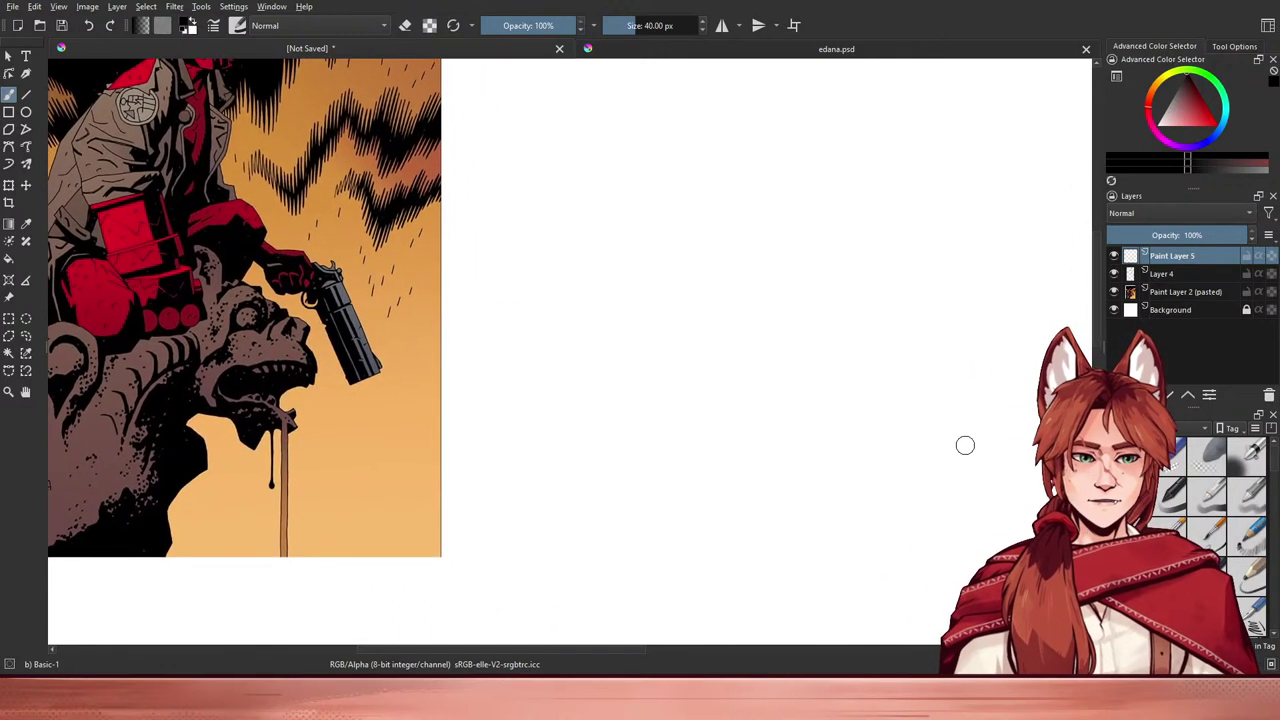
- Look through the available brush presets
scroll(1268, 462, "down", 3)
scroll(1268, 484, "down", 5)
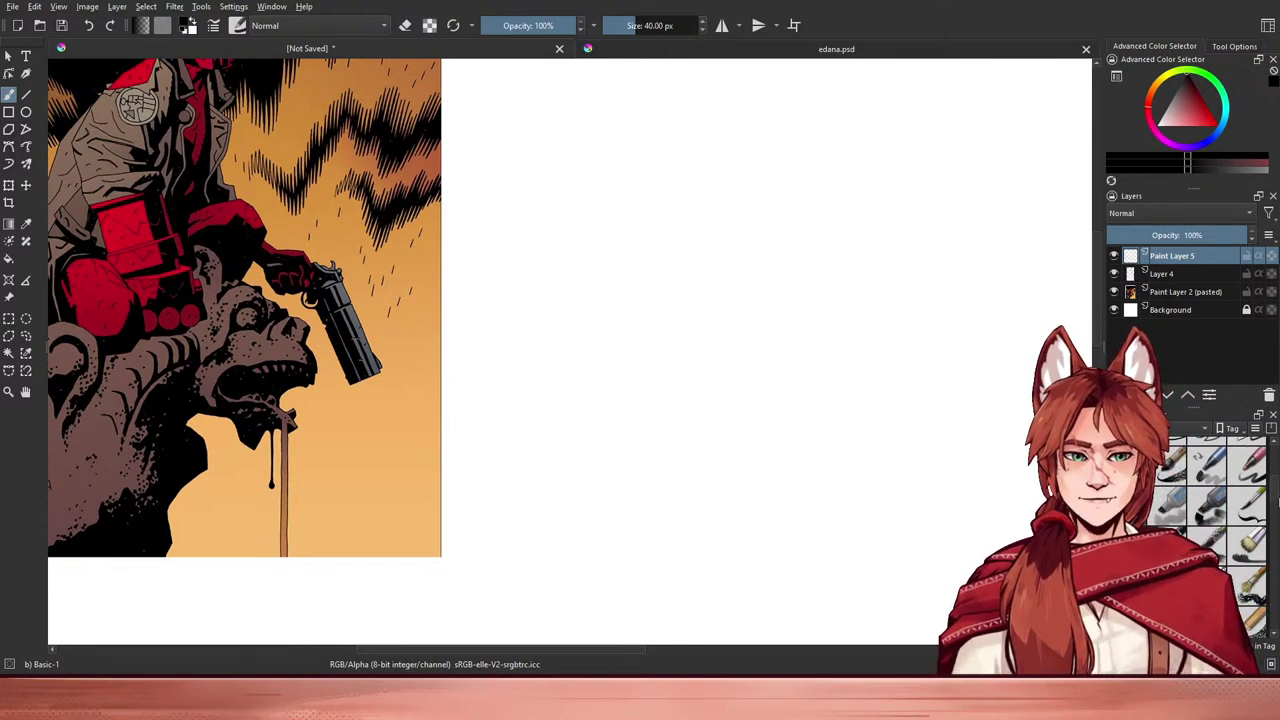
scroll(1277, 500, "down", 2)
scroll(1268, 500, "down", 5)
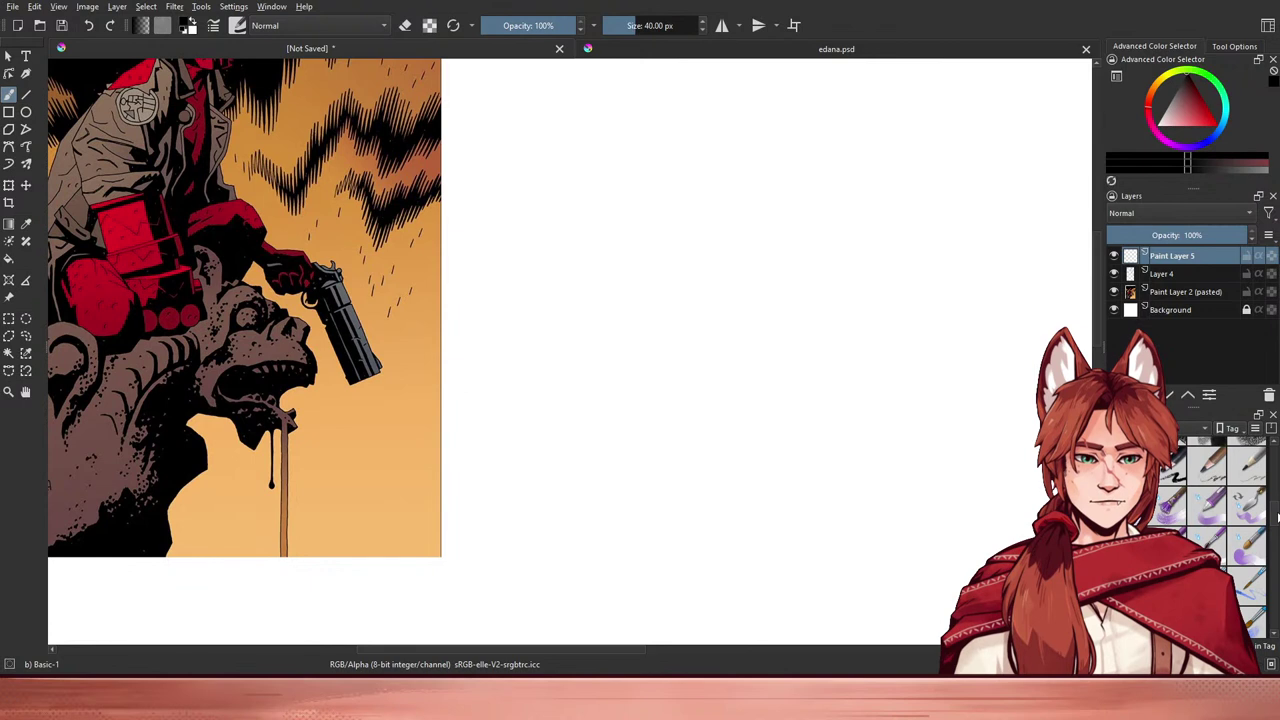
scroll(1268, 500, "down", 5)
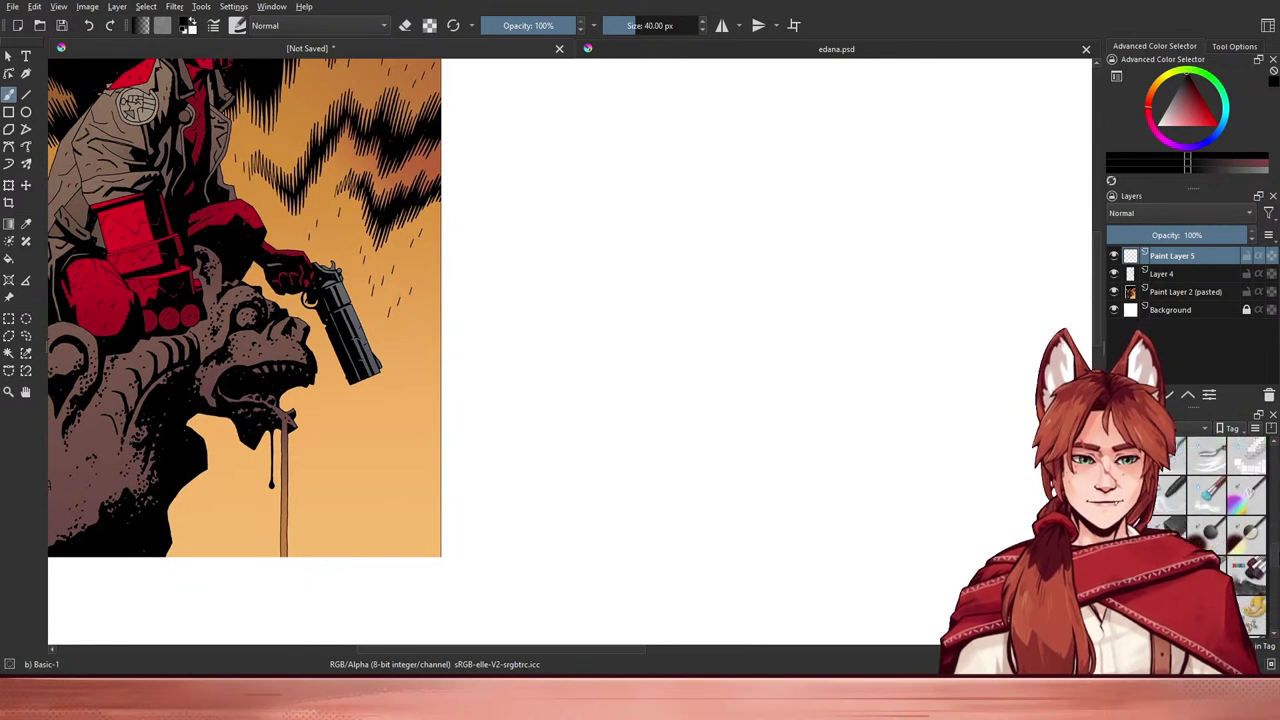
scroll(1268, 500, "down", 4)
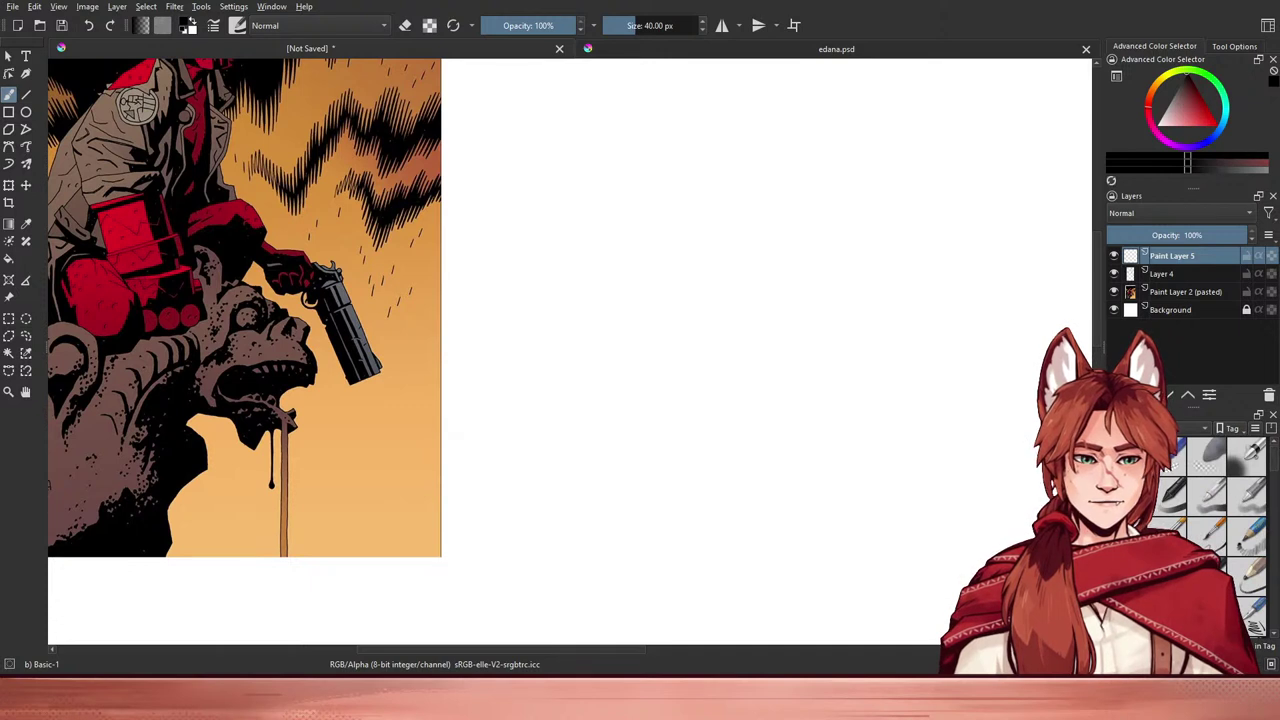
- Reduce the Basic-1 brush size to 8 px
key("bracketleft")
key("bracketleft")
key("bracketleft")
key("bracketleft")
key("bracketleft")
key("bracketleft")
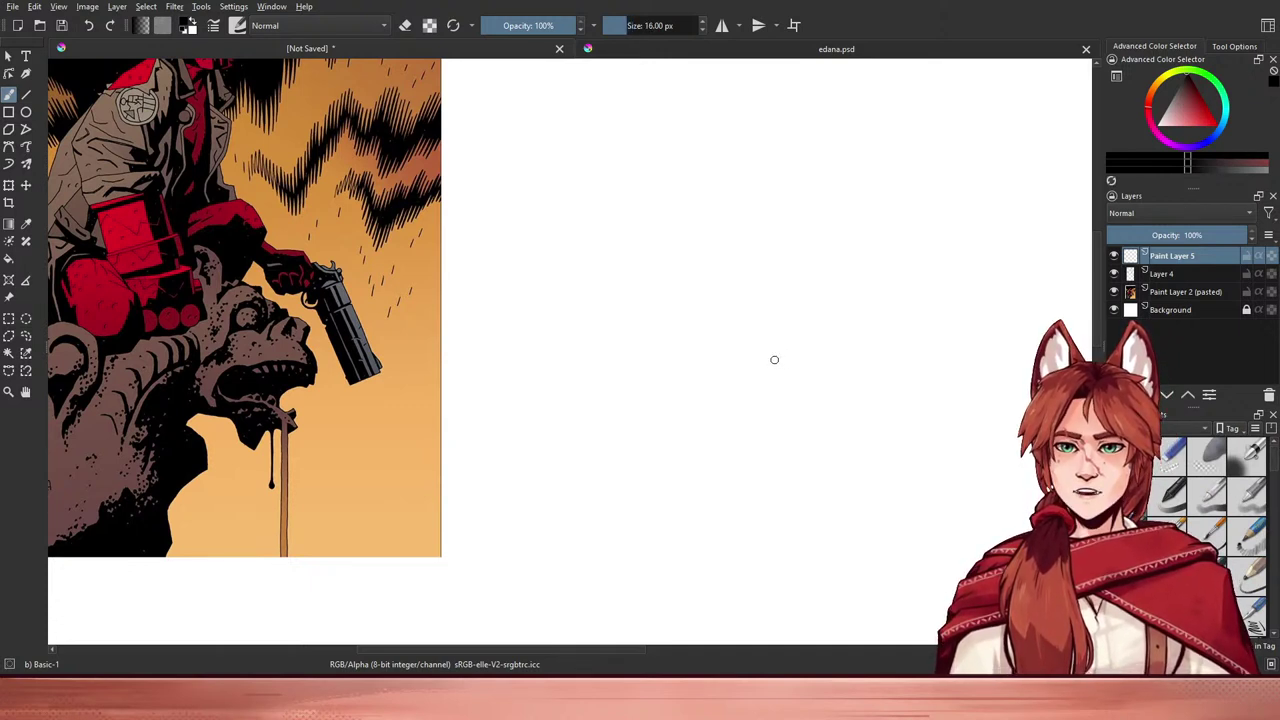
key("bracketleft")
key("bracketleft")
key("ctrl+minus")
key("ctrl+minus")
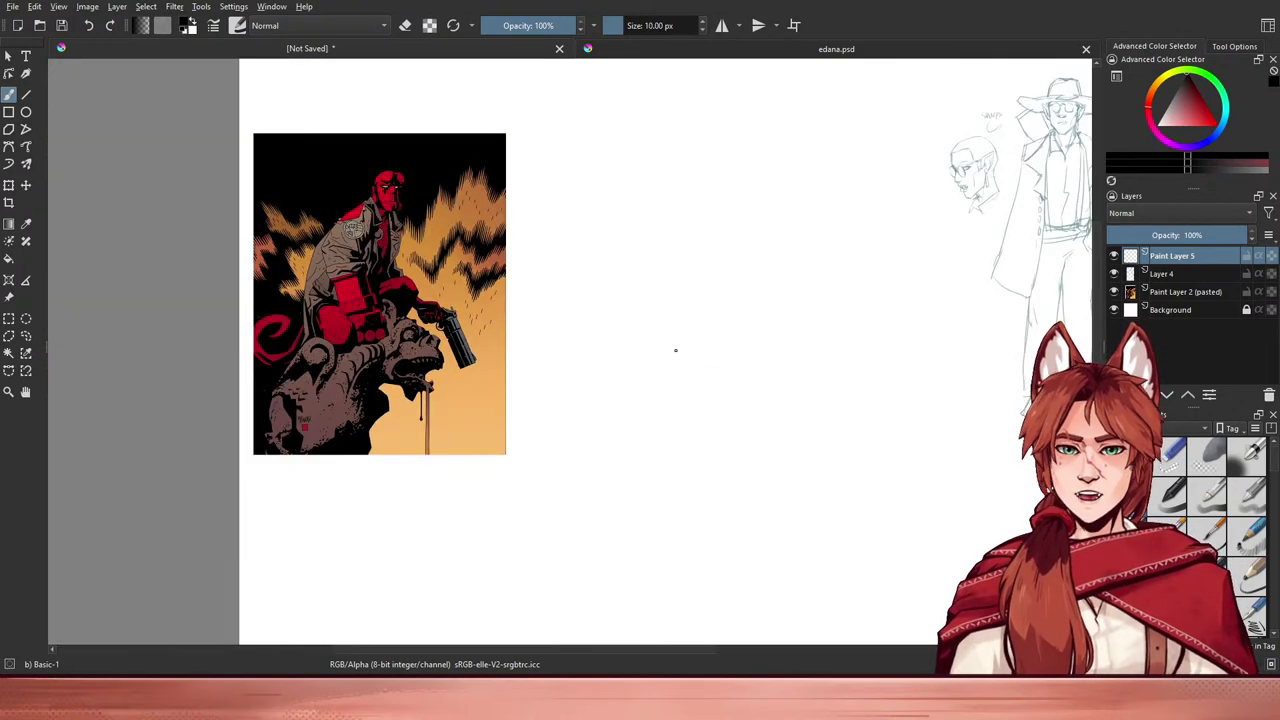
key("ctrl+plus")
left_click_drag(777, 317, 666, 392)
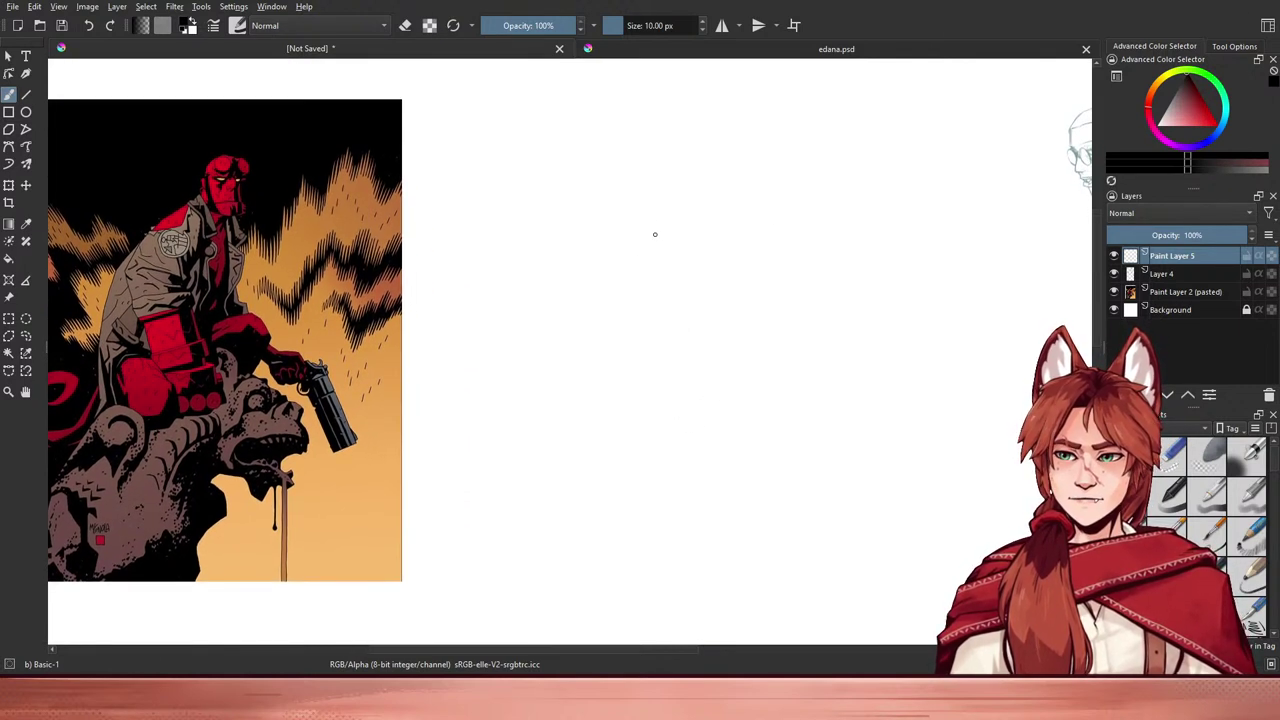
key("bracketleft")
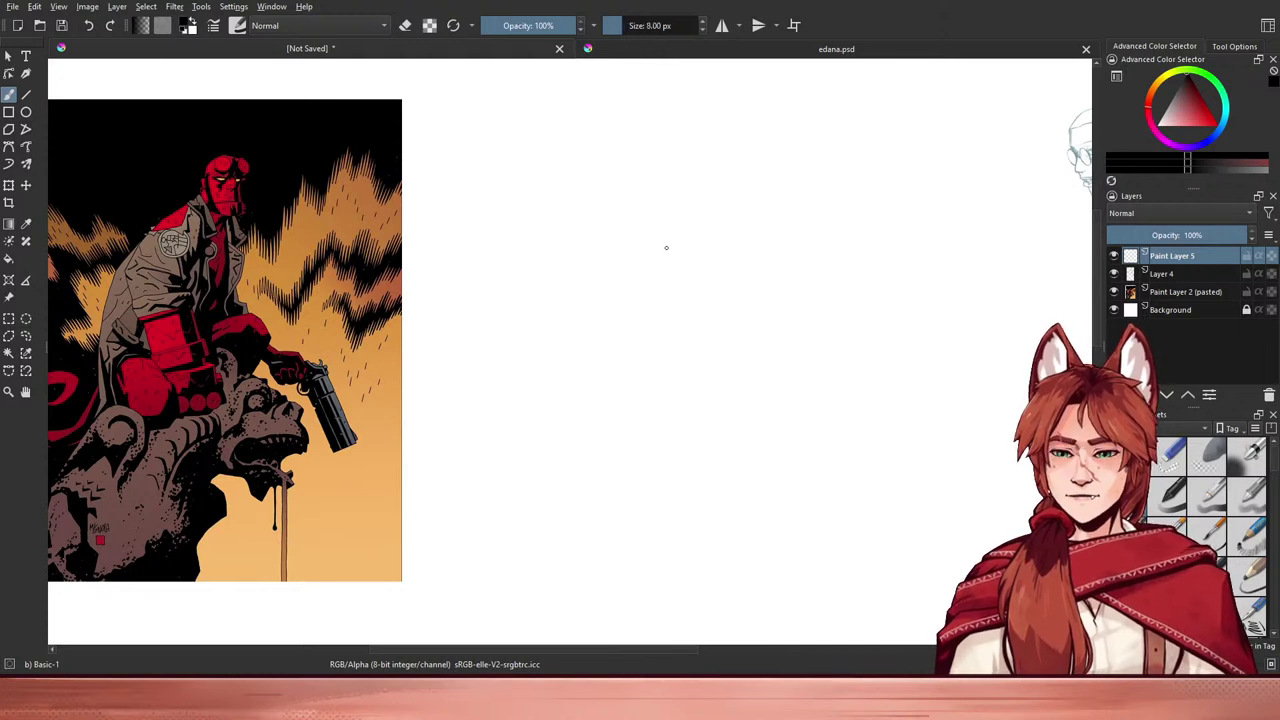
key("minus")
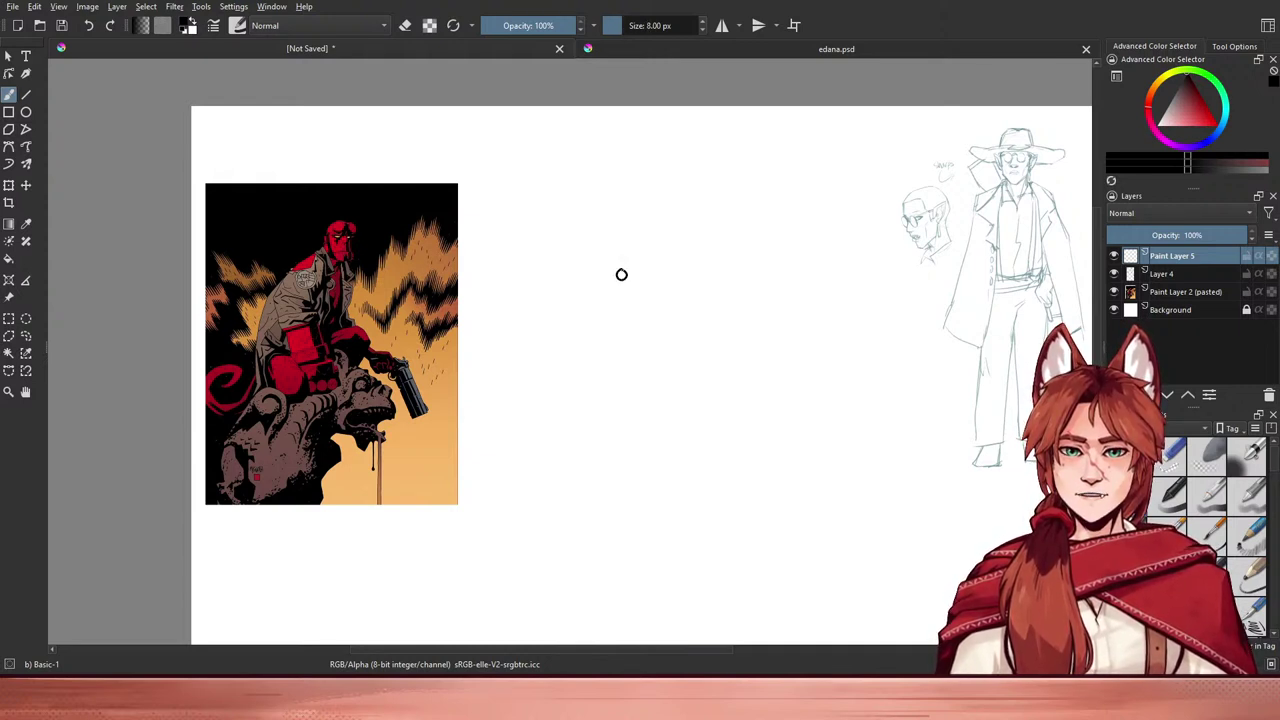
key("ctrl+z")
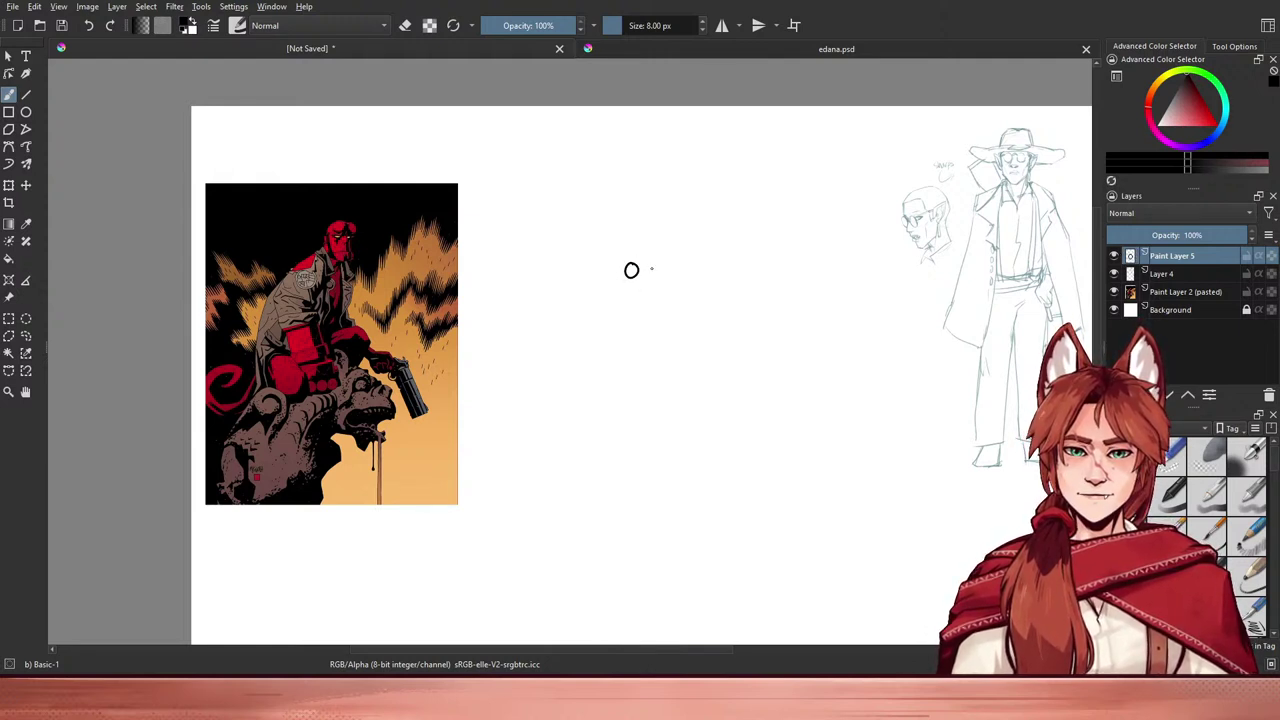
mouse_move(653, 263)
left_mouse_down()
mouse_move(650, 276)
mouse_move(656, 262)
left_mouse_up()
key("ctrl+z")
key("ctrl+z")
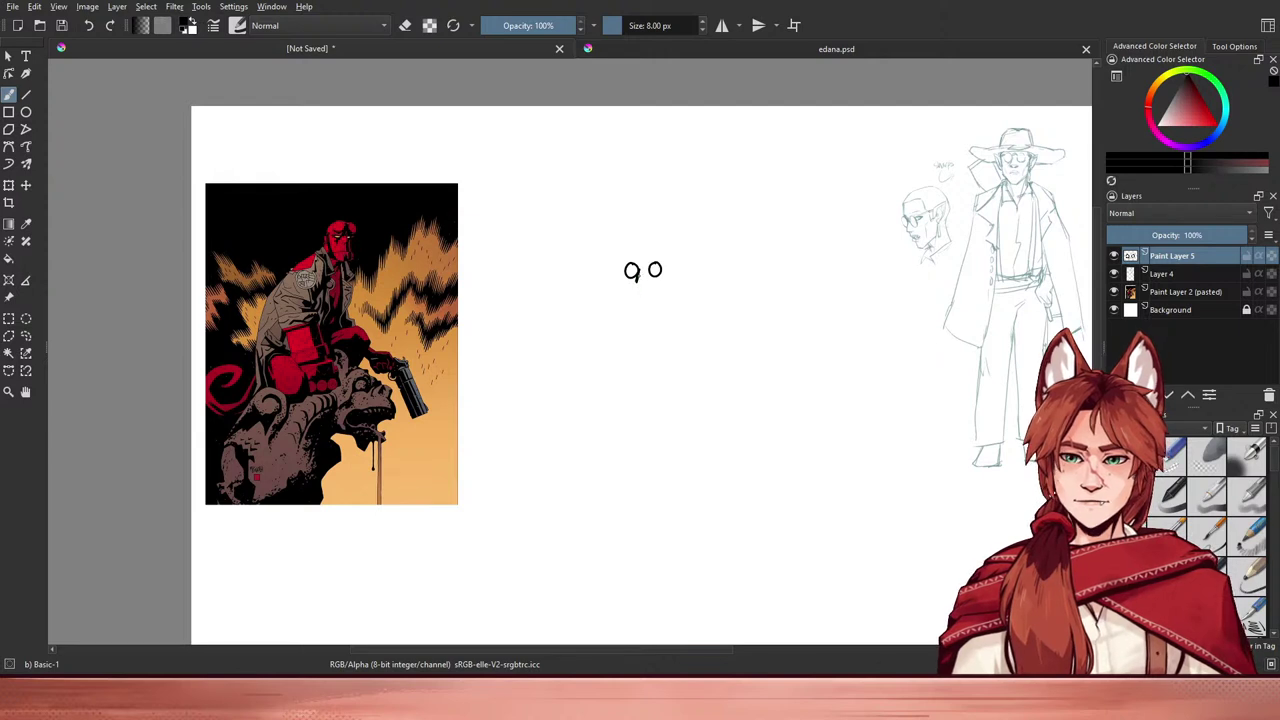
key("ctrl+z")
key("ctrl+z")
key("ctrl+z")
left_click_drag(638, 244, 641, 246)
key("ctrl+z")
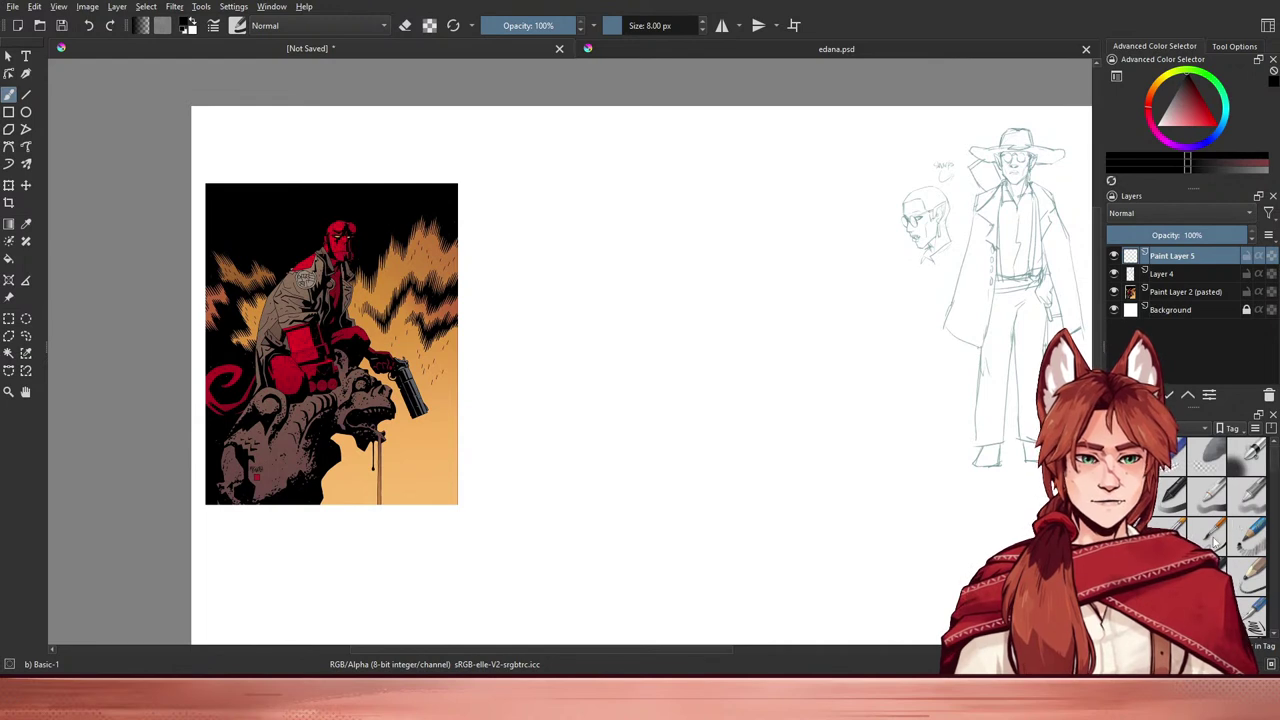
- Switch to the Pencil 1 Sketch brush and draw a large head circle in the blank area between the references
left_click(1250, 539)
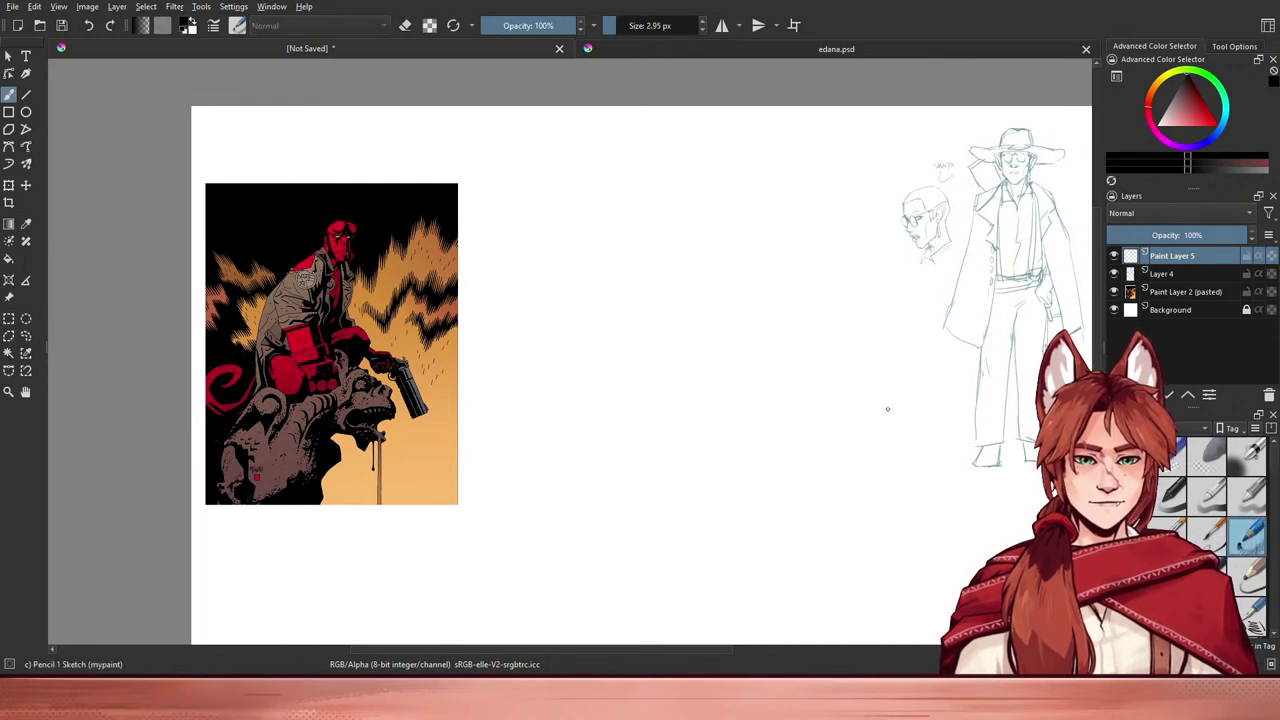
left_click_drag(651, 260, 651, 254)
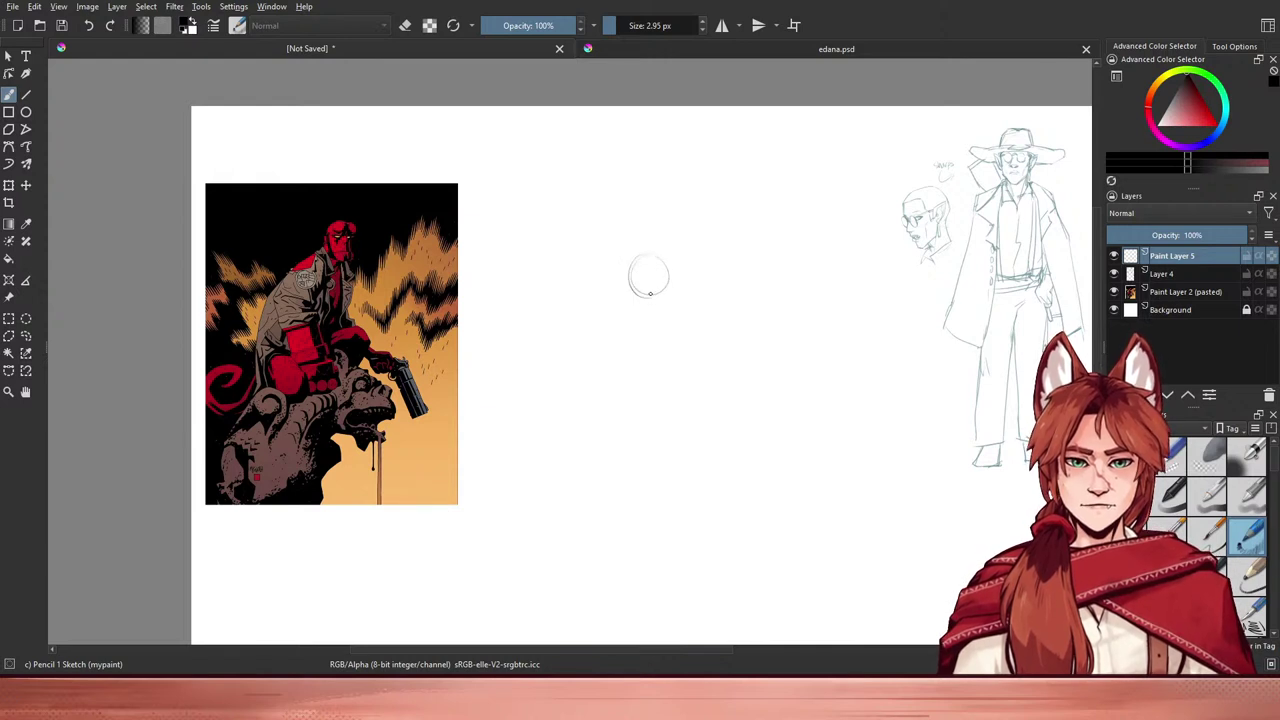
key("ctrl+z")
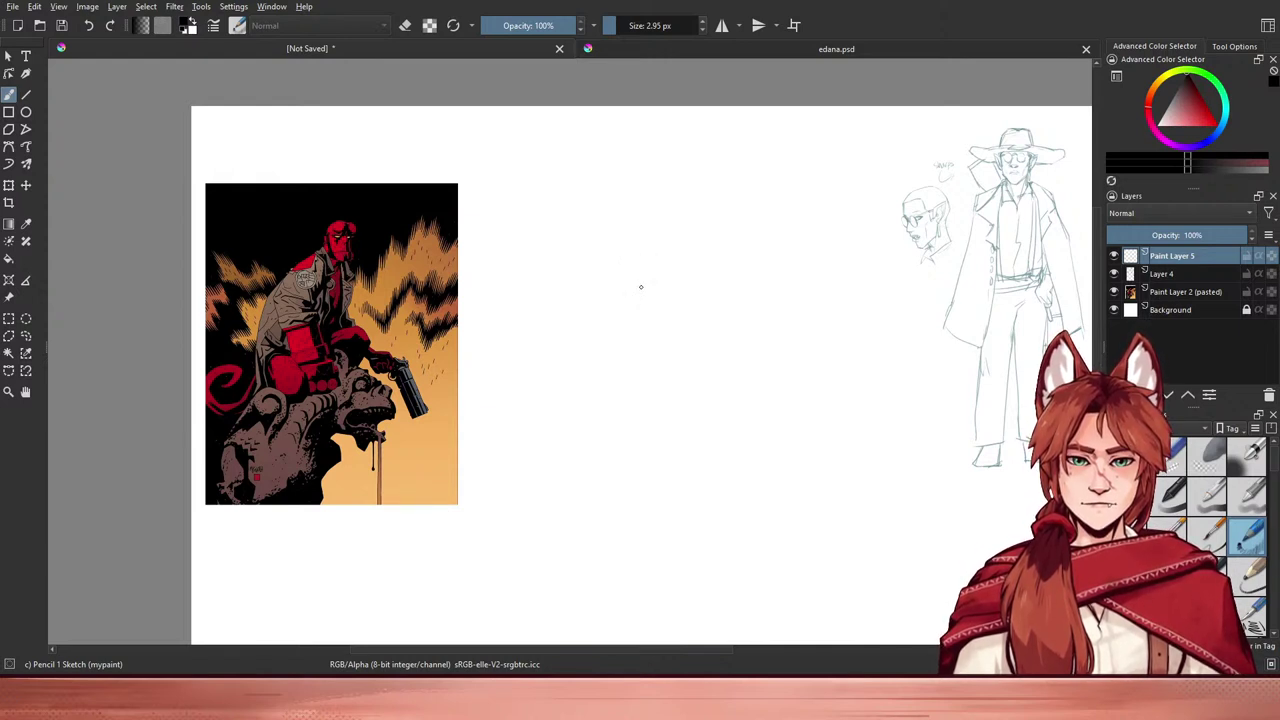
mouse_move(656, 218)
left_mouse_down()
mouse_move(651, 333)
mouse_move(627, 344)
mouse_move(660, 219)
mouse_move(614, 240)
mouse_move(735, 355)
mouse_move(660, 223)
mouse_move(702, 392)
mouse_move(616, 230)
left_mouse_up()
key("ctrl+z")
key("ctrl+z")
key("ctrl+z")
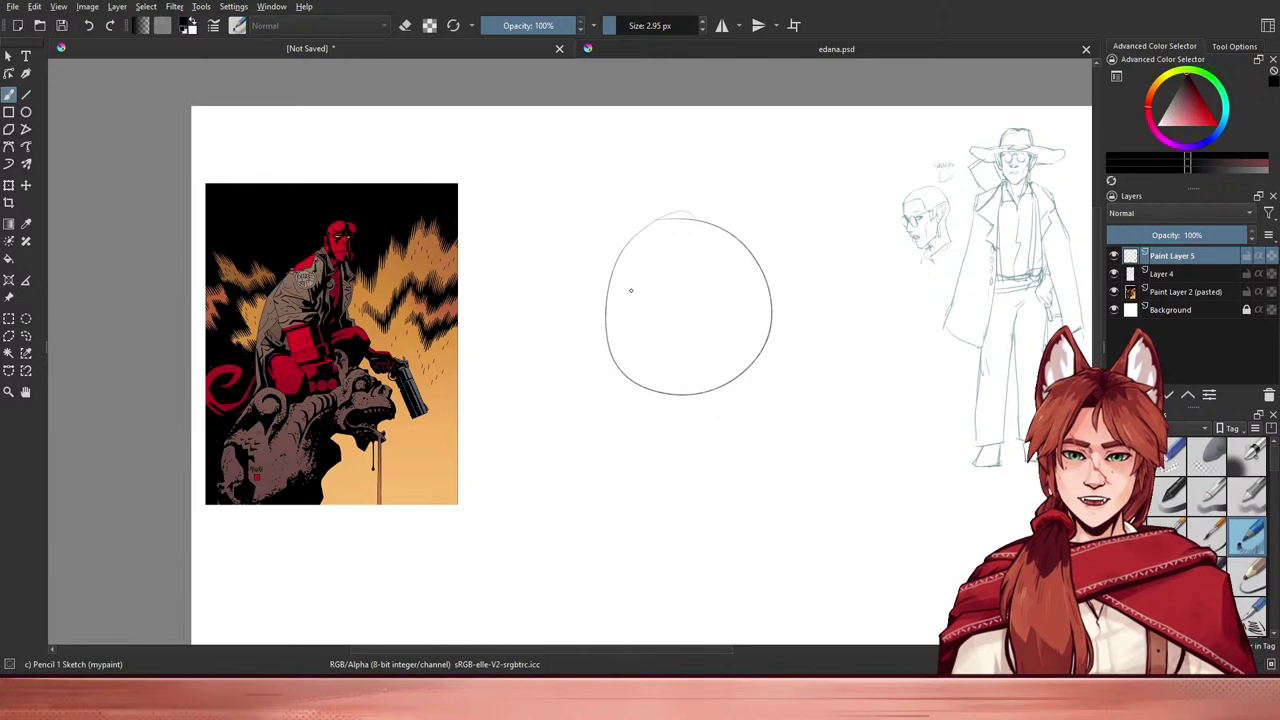
- Sketch two oval glasses lenses at the head circle's lower left edge and join them with a curved bridge
mouse_move(609, 381)
left_mouse_down()
mouse_move(592, 300)
mouse_move(592, 350)
mouse_move(604, 324)
mouse_move(638, 340)
mouse_move(667, 326)
mouse_move(654, 365)
left_mouse_up()
key("ctrl+z")
key("ctrl+z")
key("ctrl+z")
key("ctrl+z")
key("ctrl+z")
left_click_drag(624, 322, 650, 365)
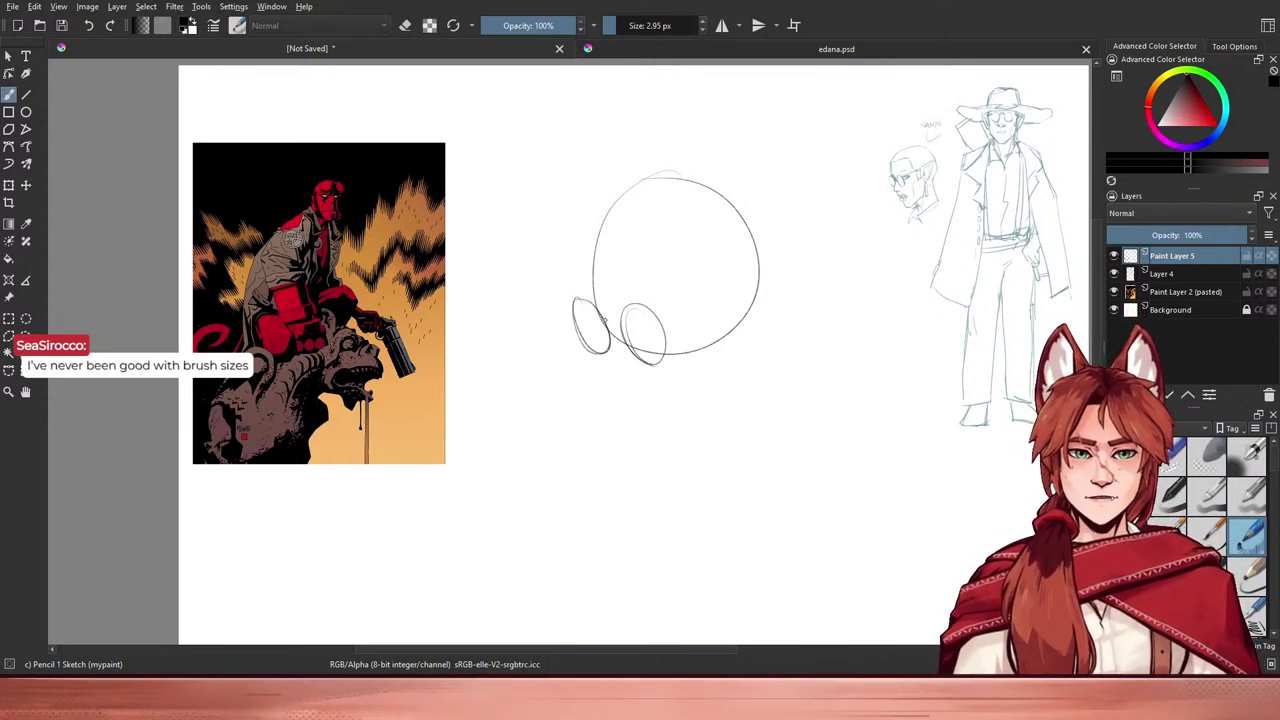
mouse_move(600, 322)
left_mouse_down()
mouse_move(624, 312)
mouse_move(626, 334)
left_mouse_up()
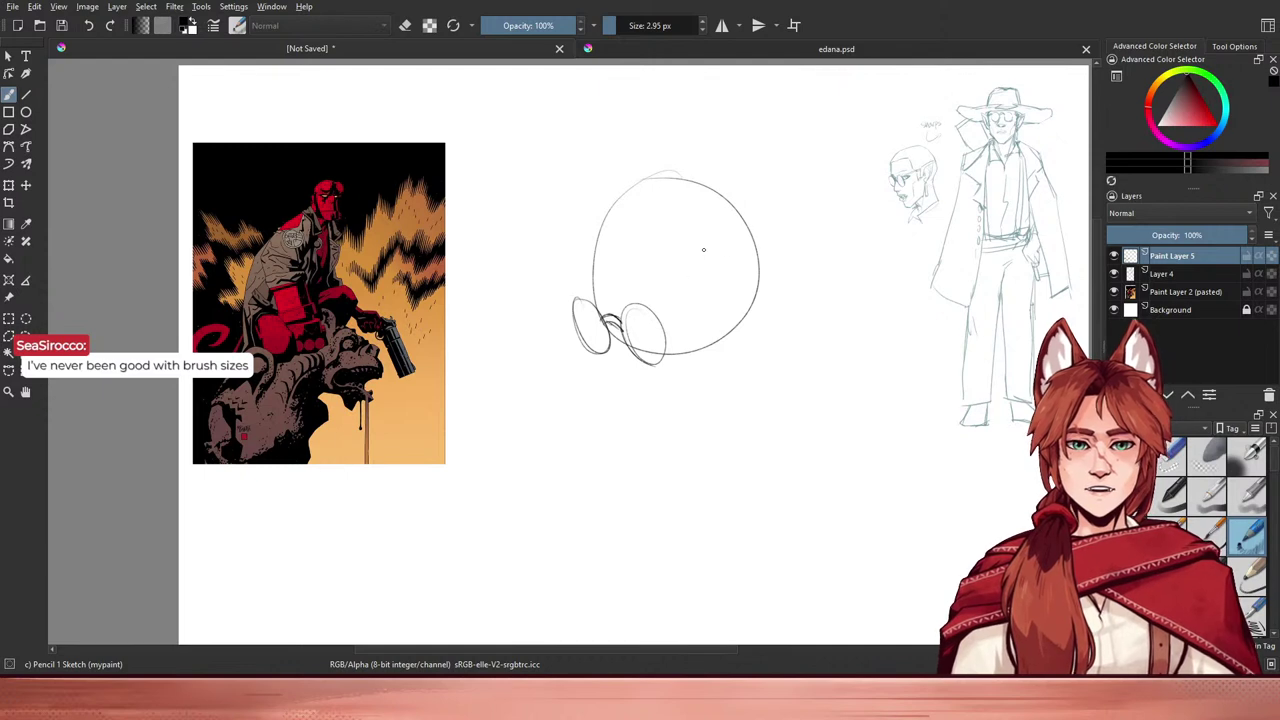
- Sketch a long pointed ear sweeping up and outward from the right side of the head circle
left_click_drag(710, 300, 785, 232)
mouse_move(729, 270)
left_mouse_down()
mouse_move(815, 208)
mouse_move(820, 234)
mouse_move(780, 328)
left_mouse_up()
key("ctrl+z")
mouse_move(818, 228)
left_mouse_down()
mouse_move(776, 318)
mouse_move(743, 346)
left_mouse_up()
mouse_move(741, 286)
left_mouse_down()
mouse_move(753, 309)
mouse_move(750, 297)
left_mouse_up()
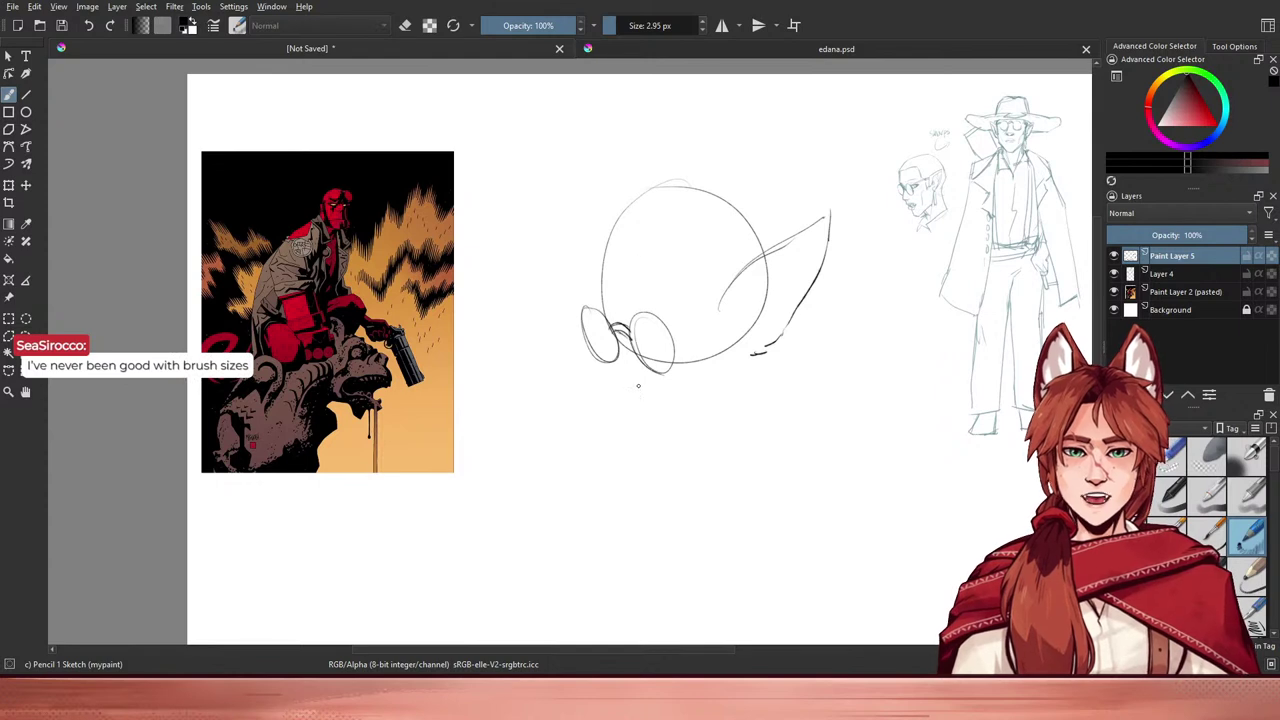
- Draw the jaw with two angled lines from the lenses and the ear base, joined by a short chin line
left_click_drag(614, 358, 660, 421)
left_click_drag(611, 359, 667, 438)
key("ctrl+z")
mouse_move(614, 364)
left_mouse_down()
mouse_move(665, 427)
mouse_move(709, 424)
mouse_move(734, 380)
mouse_move(706, 417)
mouse_move(714, 409)
left_mouse_up()
key("ctrl+z")
left_click_drag(752, 352, 703, 428)
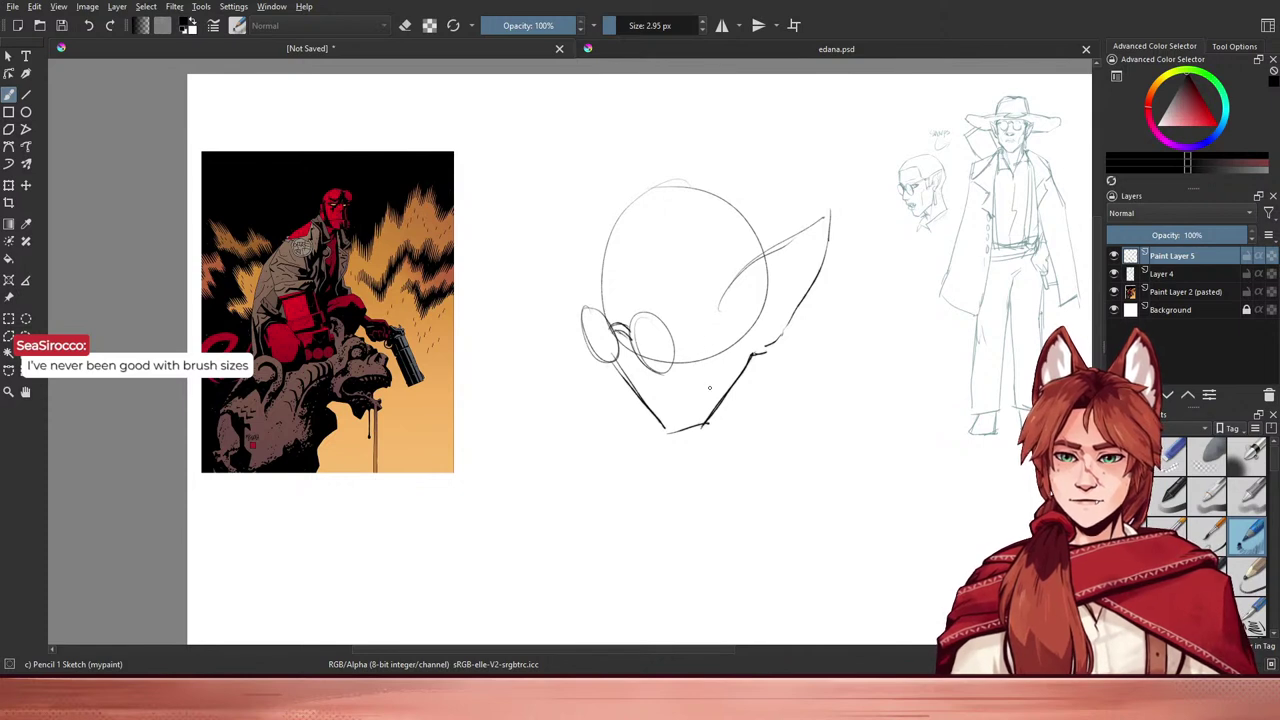
- Add the cheekbone line below the near lens, a vertical brow line, and cheek plane lines down to the chin
left_click_drag(667, 371, 692, 380)
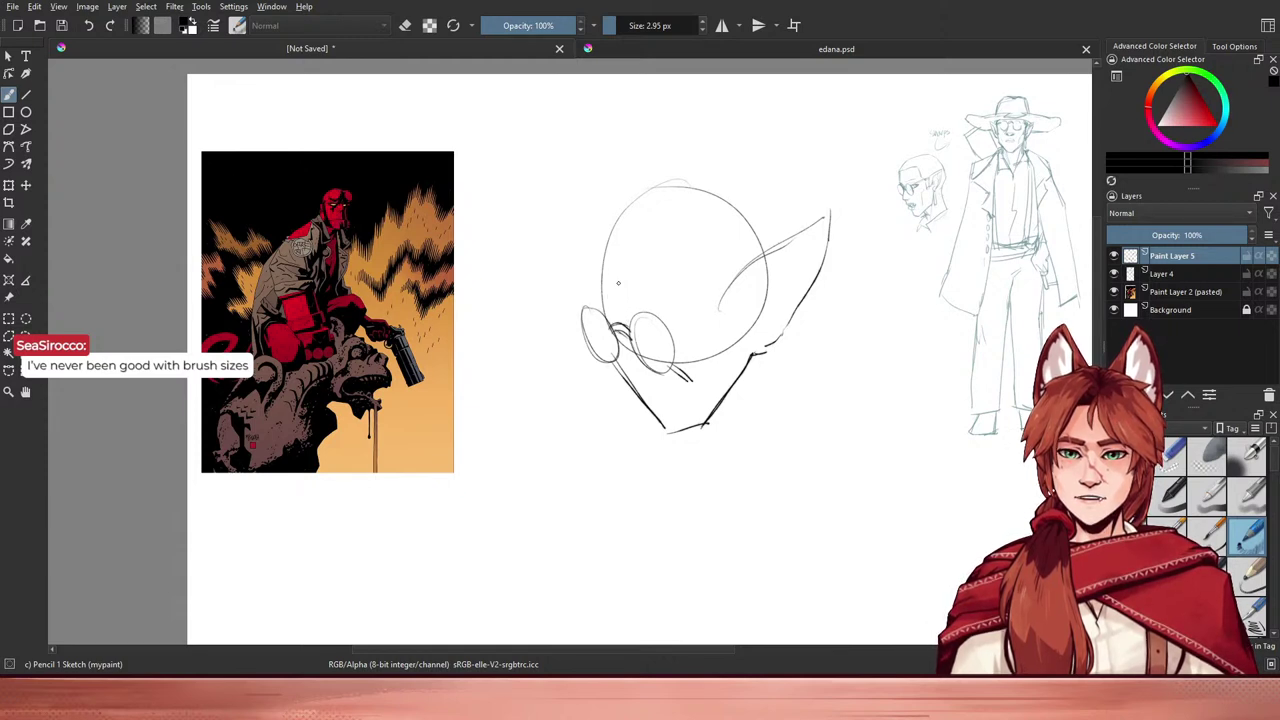
left_click_drag(615, 280, 619, 318)
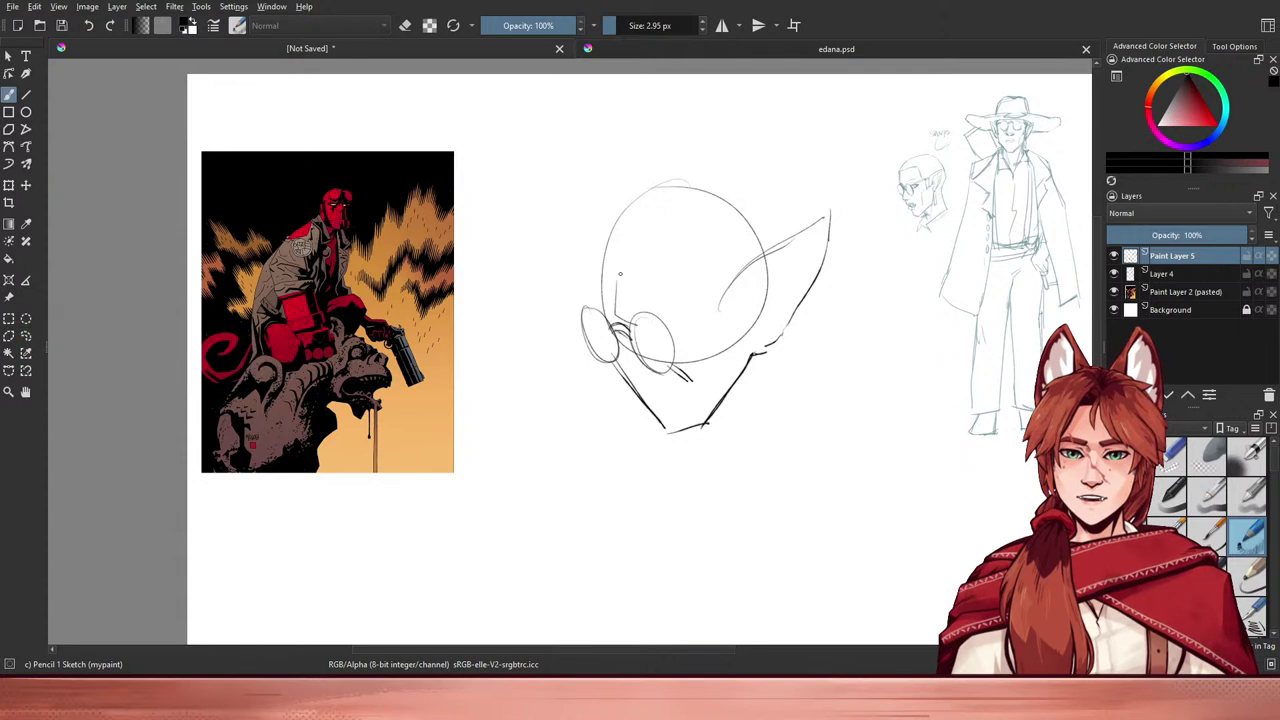
left_click_drag(687, 381, 692, 433)
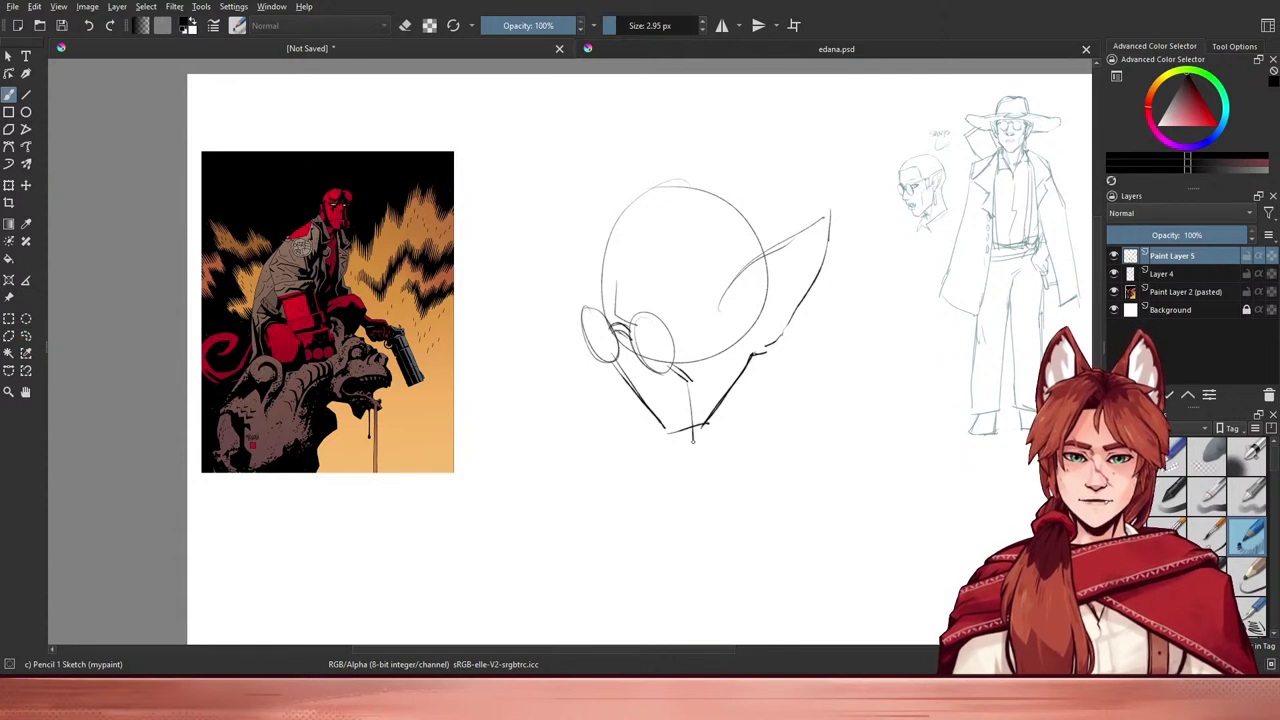
left_click_drag(695, 381, 697, 416)
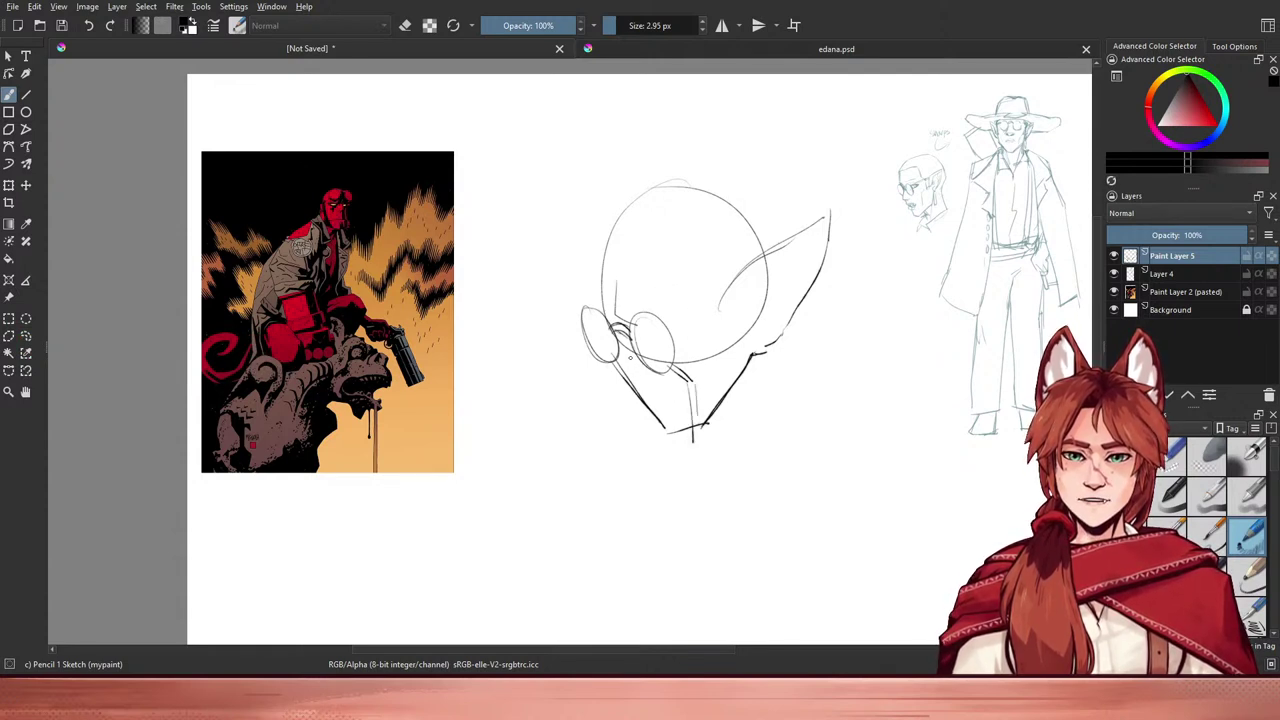
- Draw a long angular nose running down from the glasses bridge, closed off with a flat base
left_click_drag(623, 336, 620, 391)
left_click_drag(628, 337, 632, 391)
key("ctrl+z")
mouse_move(628, 343)
left_mouse_down()
mouse_move(632, 395)
mouse_move(654, 386)
left_mouse_up()
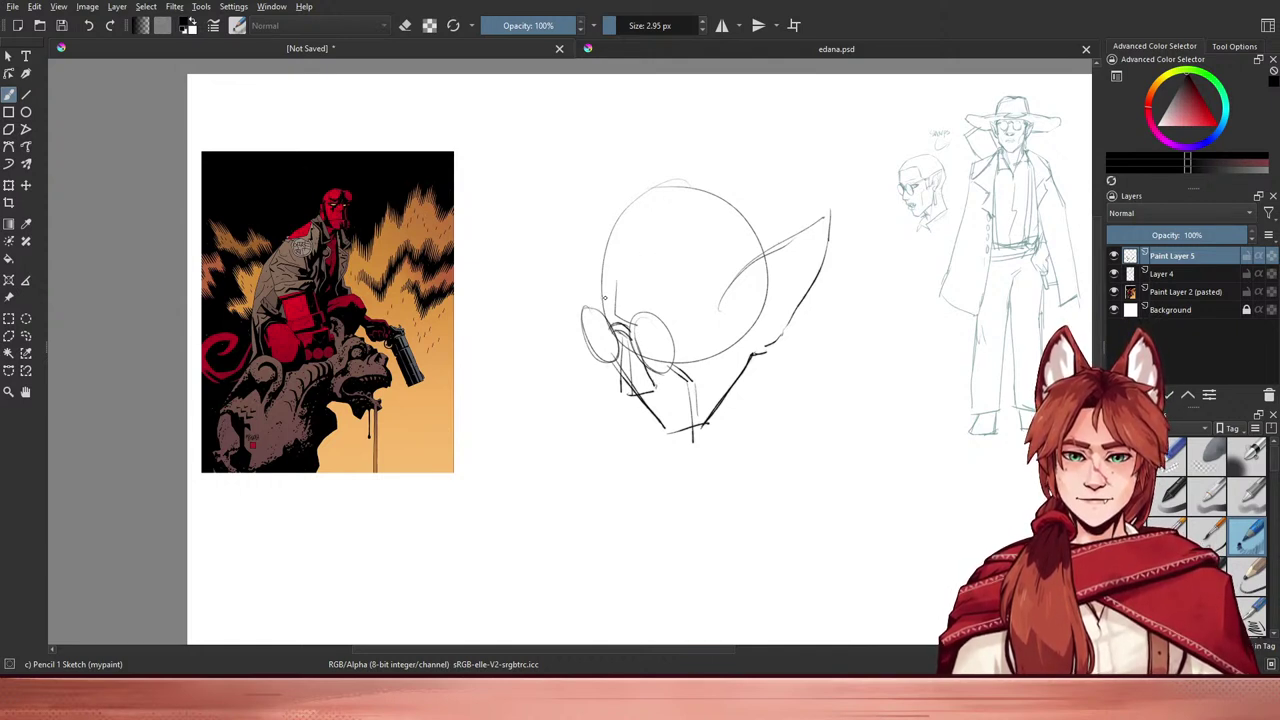
- Draw the hairline across the forehead and angle it down the temple towards the ear
left_click_drag(659, 250, 654, 258)
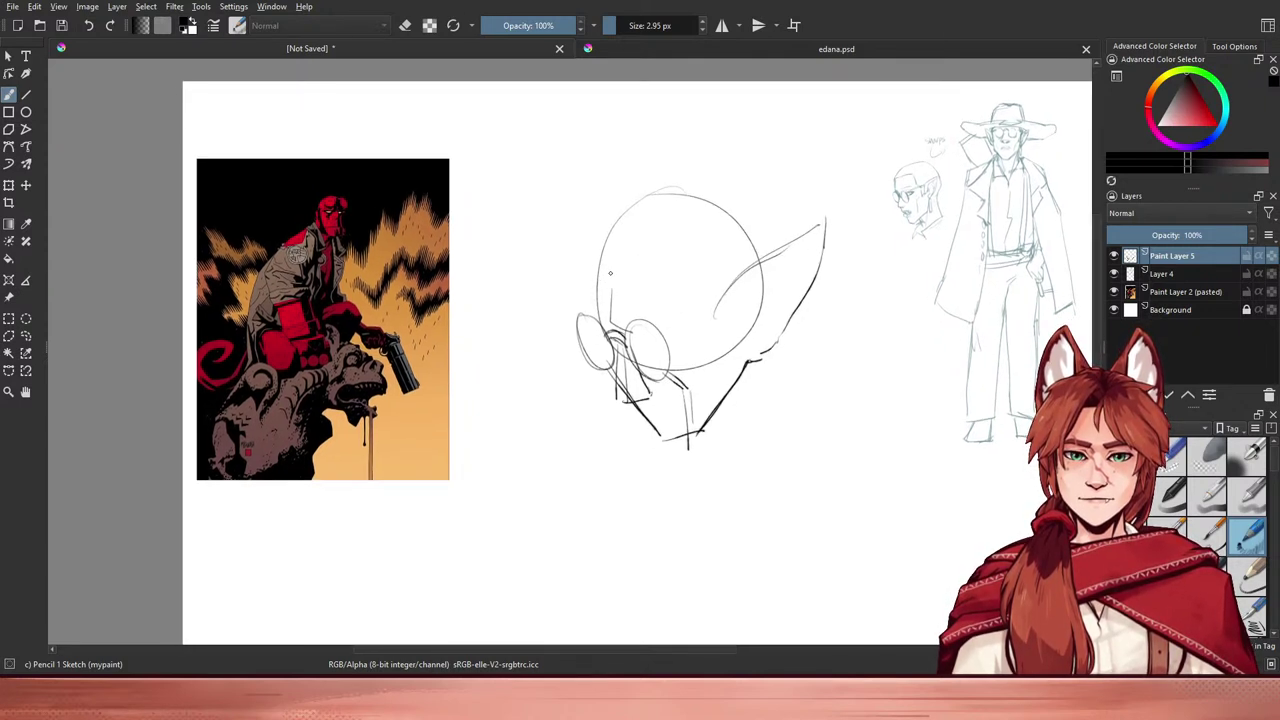
mouse_move(597, 273)
left_mouse_down()
mouse_move(695, 268)
mouse_move(712, 310)
left_mouse_up()
left_click_drag(705, 255, 696, 252)
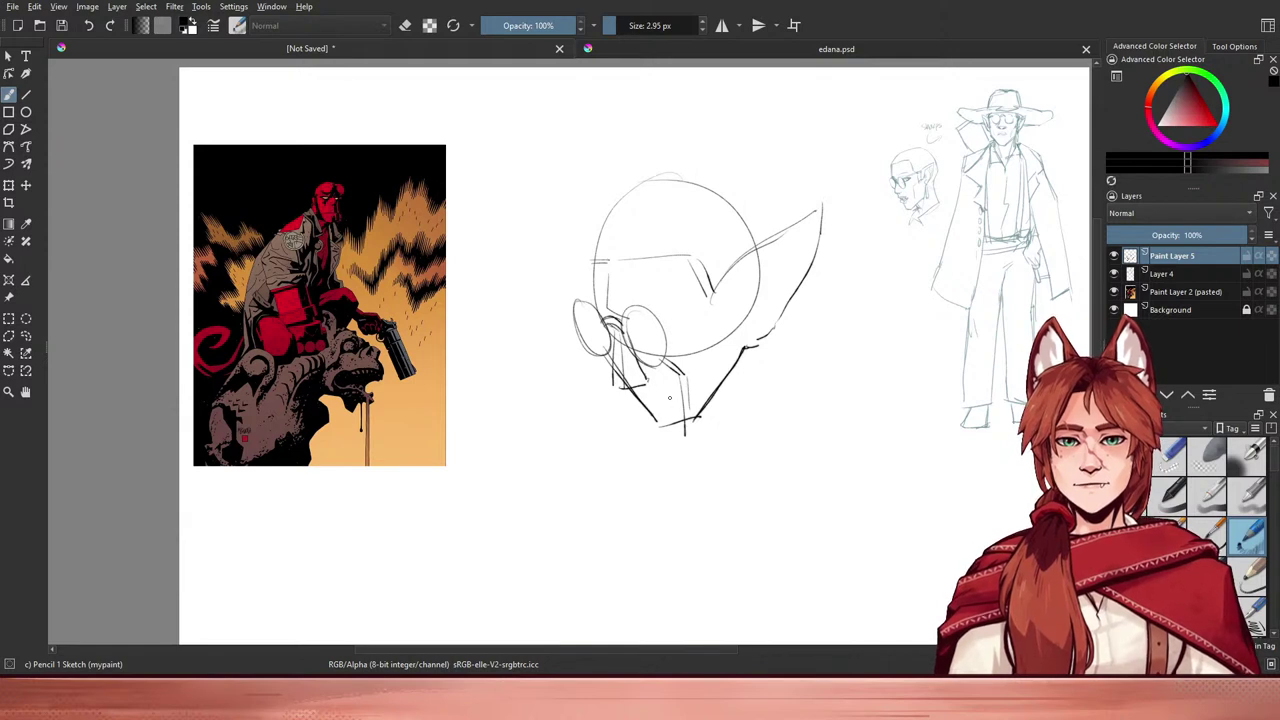
- Sketch the lips beneath the nose and darken the forehead contour down to the far lens
left_click_drag(627, 396, 662, 403)
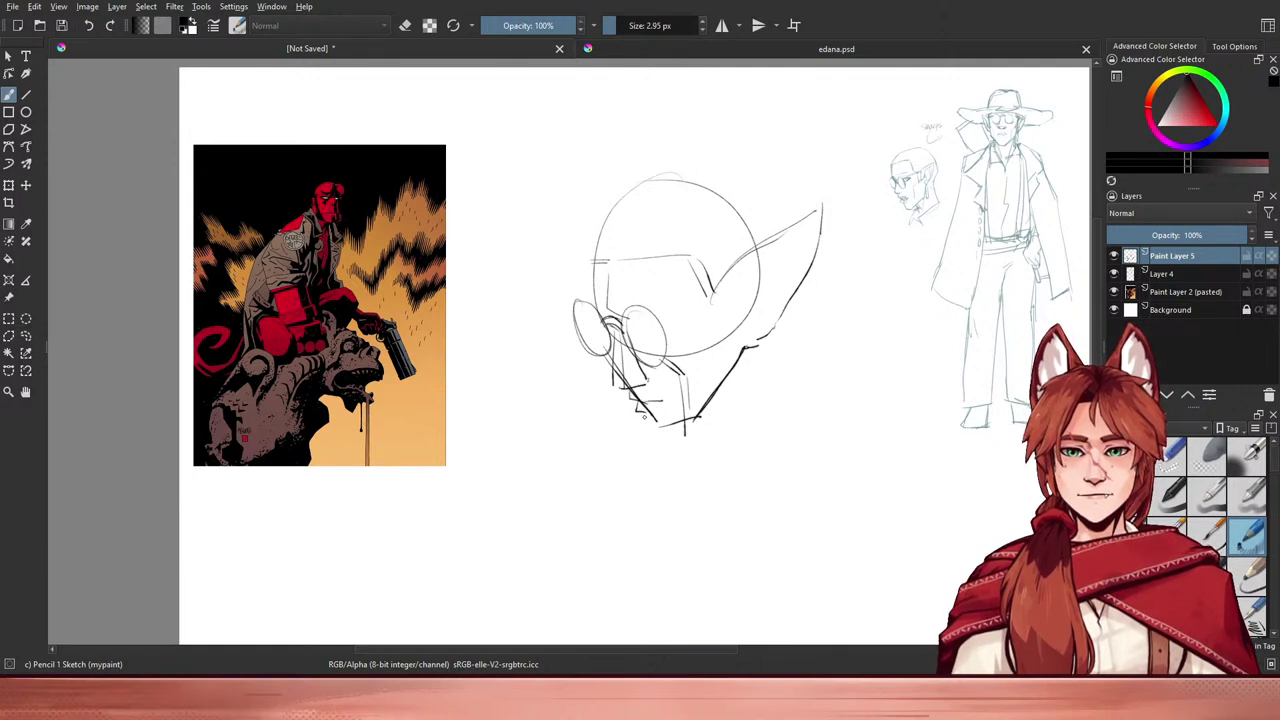
left_click_drag(651, 409, 663, 431)
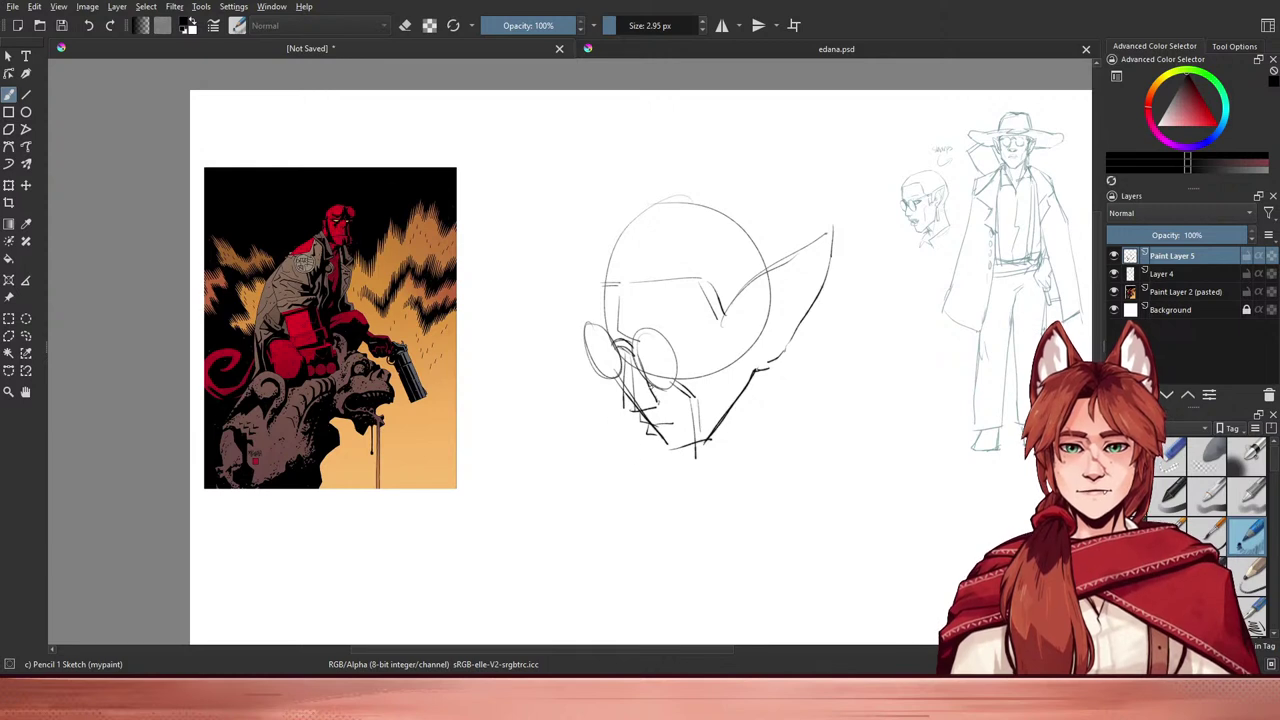
left_click_drag(600, 289, 602, 330)
key("ctrl+z")
left_click_drag(604, 286, 600, 328)
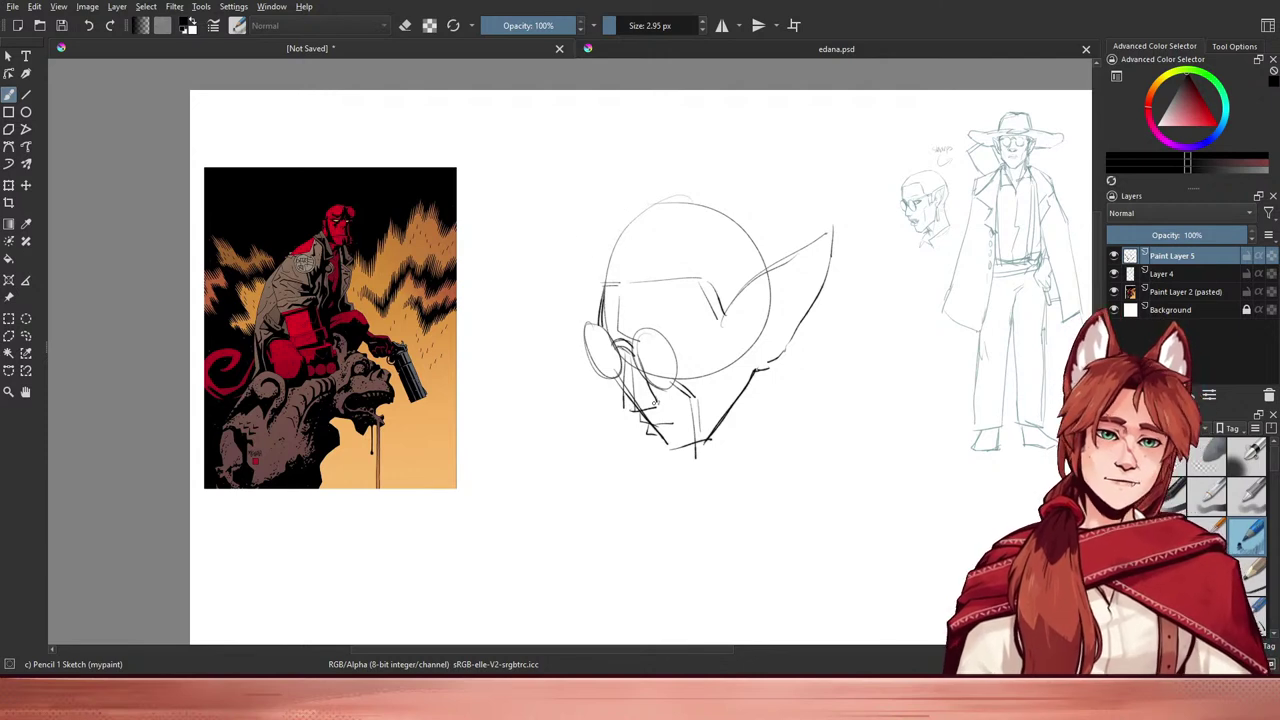
mouse_move(648, 416)
left_mouse_down()
mouse_move(668, 447)
mouse_move(691, 446)
mouse_move(681, 426)
left_mouse_up()
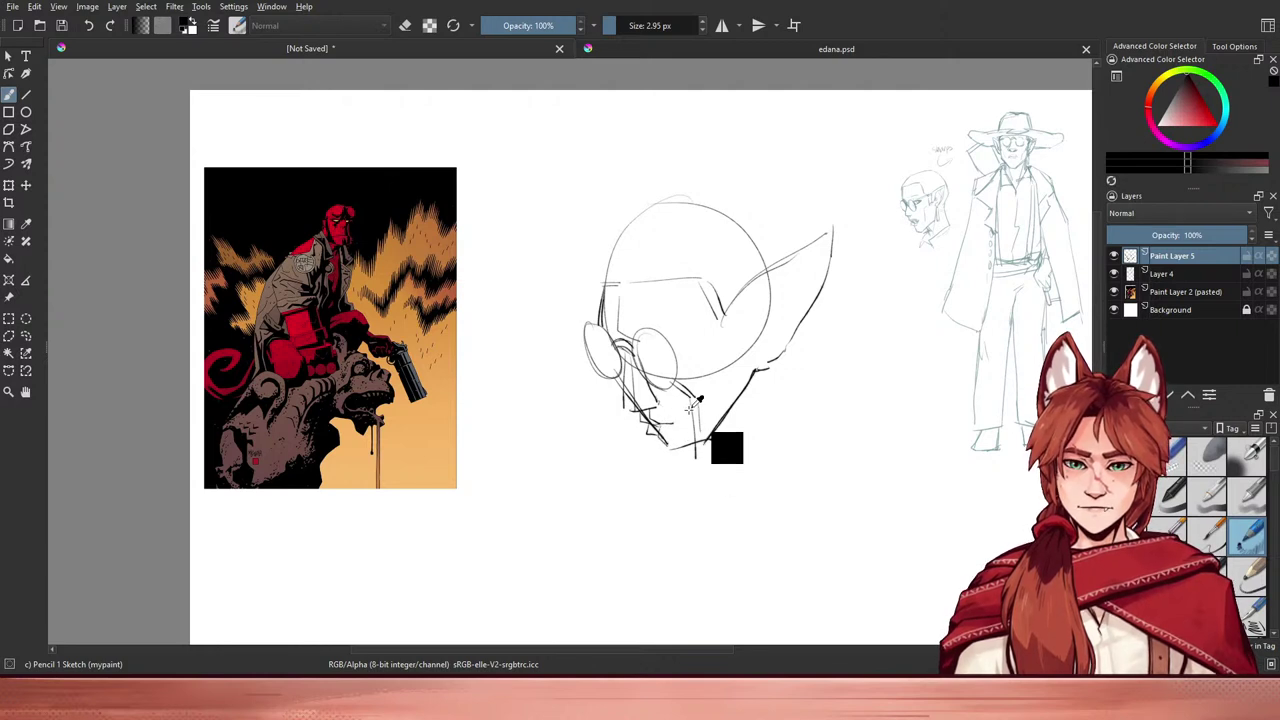
key("ctrl+z")
- Erase the jaw line crossing the mouth and raise the eraser size to 13 px before returning to drawing
key("e")
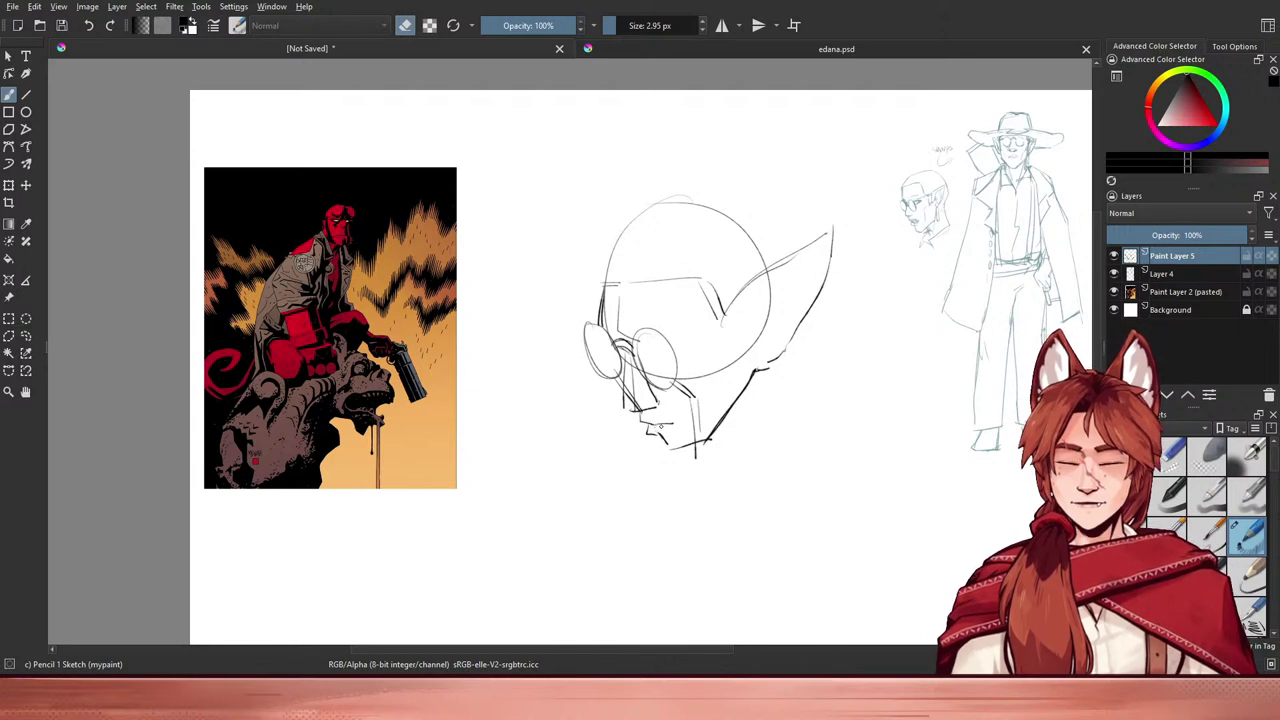
key("]")
key("]")
key("]")
key("]")
key("]")
key("]")
key("]")
key("]")
key("]")
key("]")
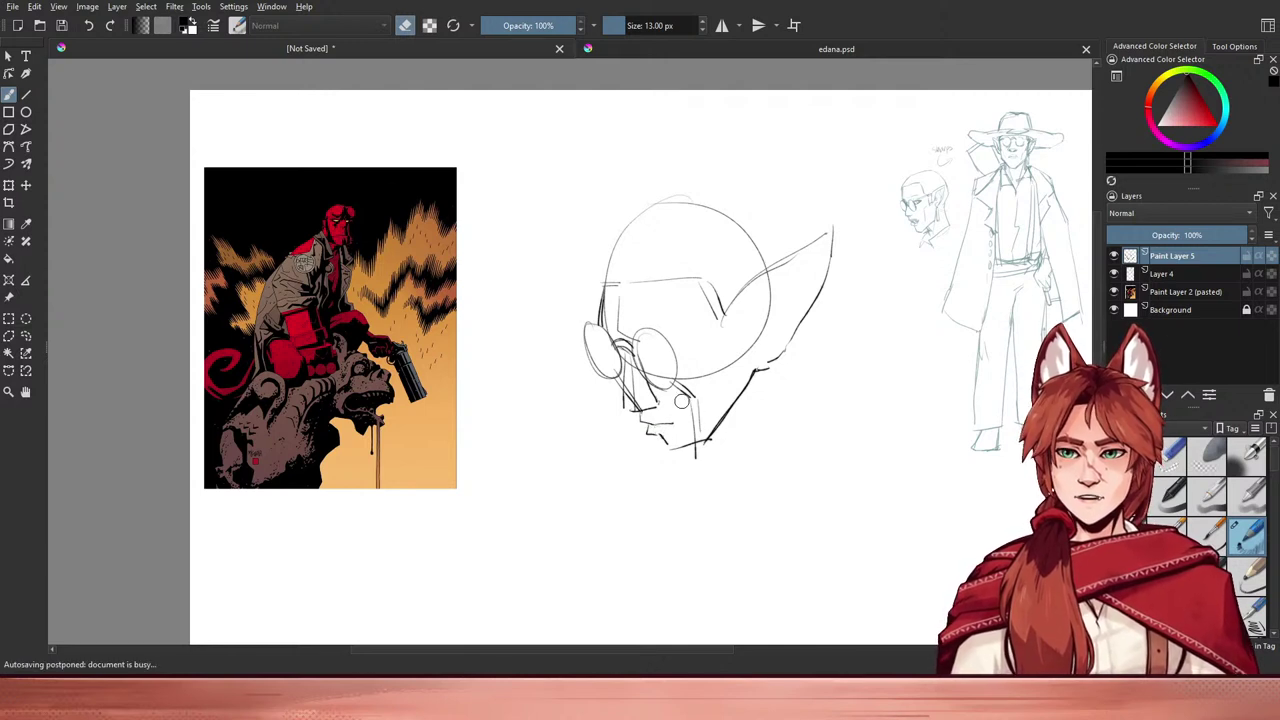
key("e")
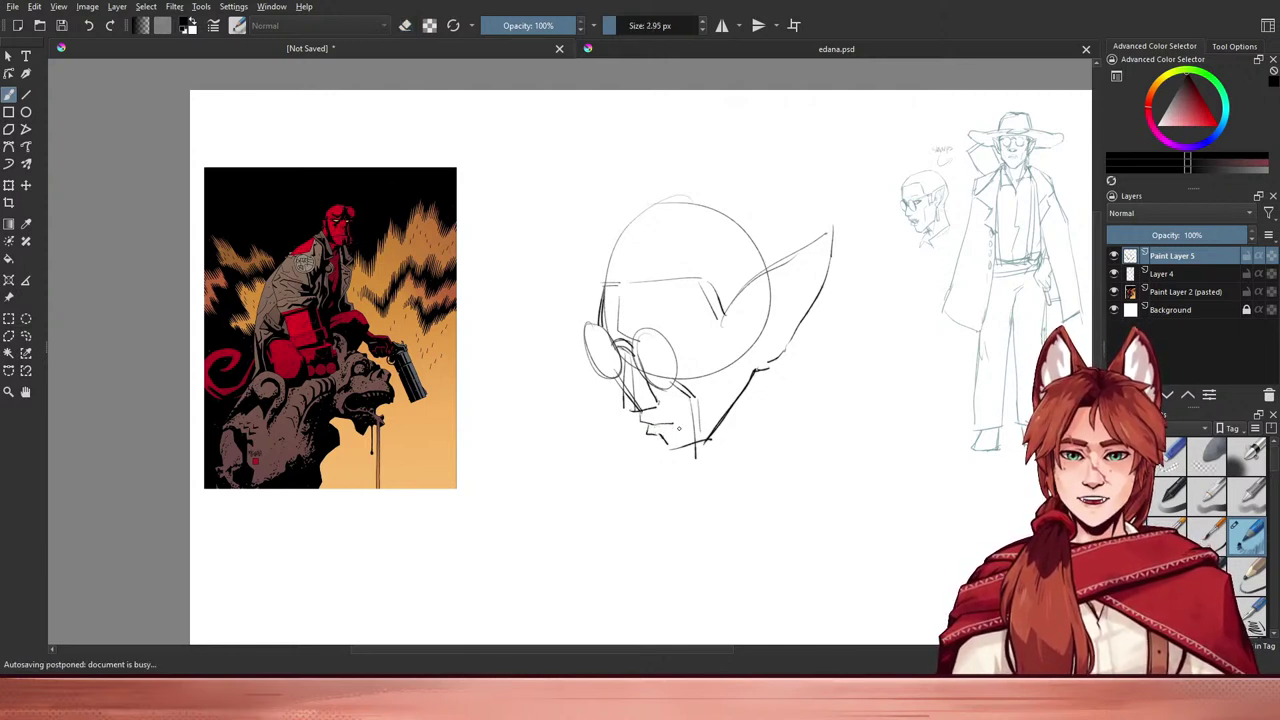
scroll(678, 425, "down", 1)
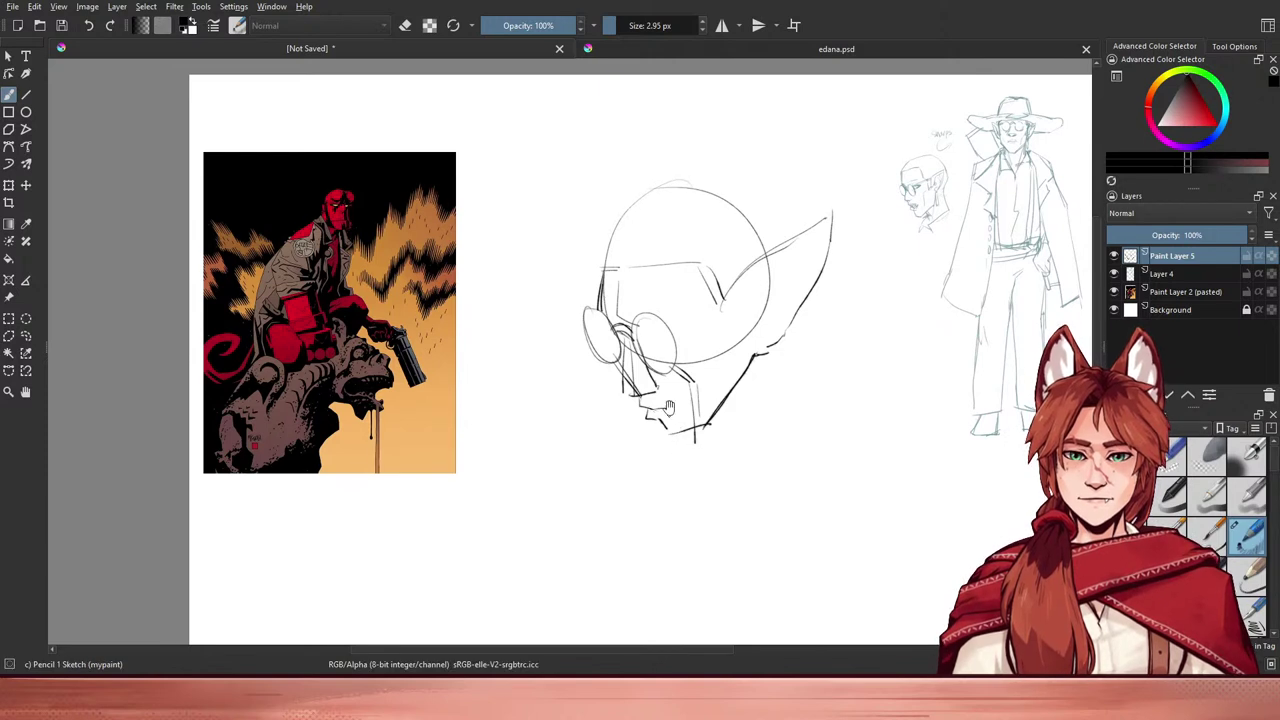
scroll(667, 410, "up", 3)
scroll(673, 438, "down", 1)
scroll(675, 390, "up", 2)
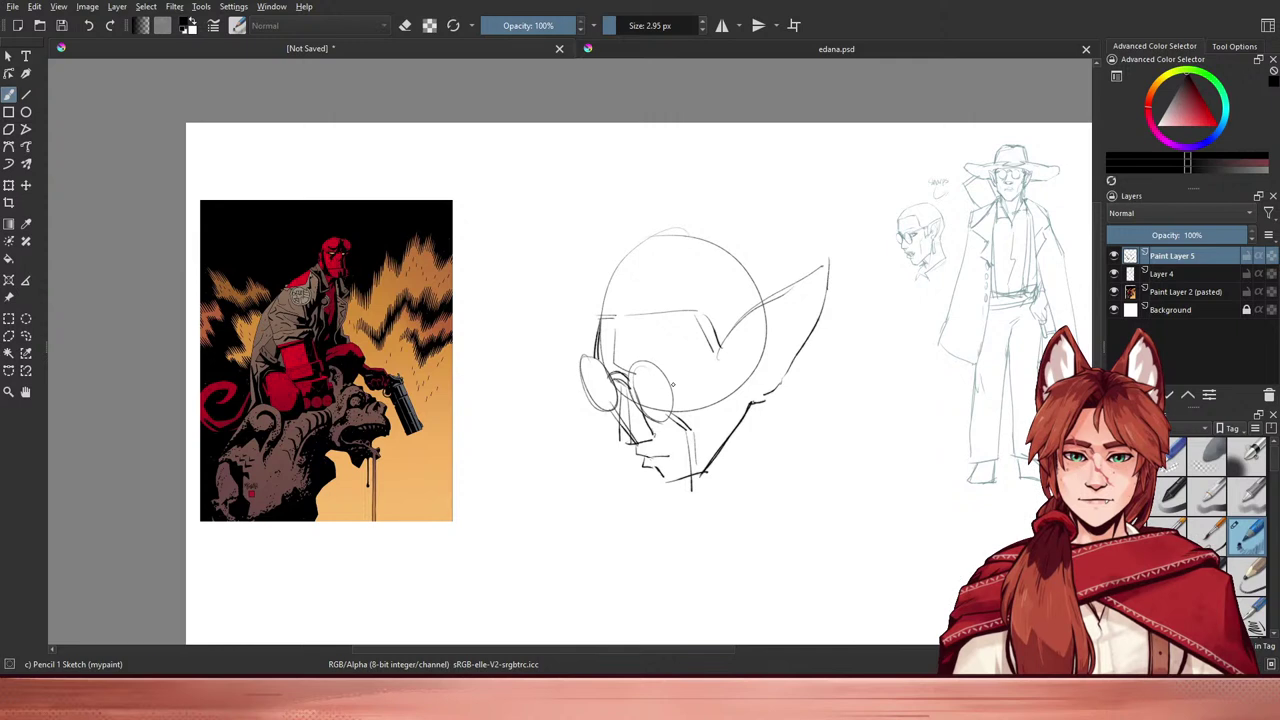
left_click_drag(589, 314, 598, 361)
key("ctrl+z")
key("ctrl+z")
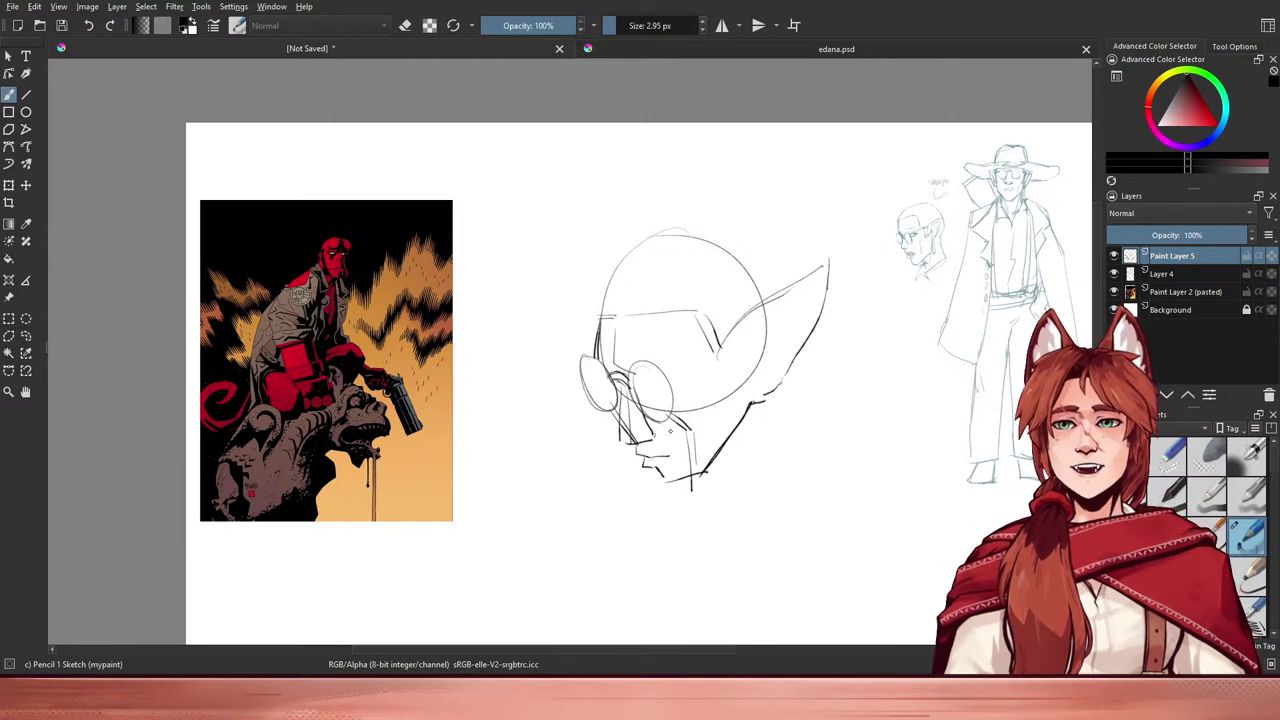
- Add a cheek crease beside the nose and an angled chin plane line below the mouth
mouse_move(685, 423)
left_mouse_down()
mouse_move(667, 454)
mouse_move(649, 455)
mouse_move(663, 457)
mouse_move(665, 439)
left_mouse_up()
key("ctrl+z")
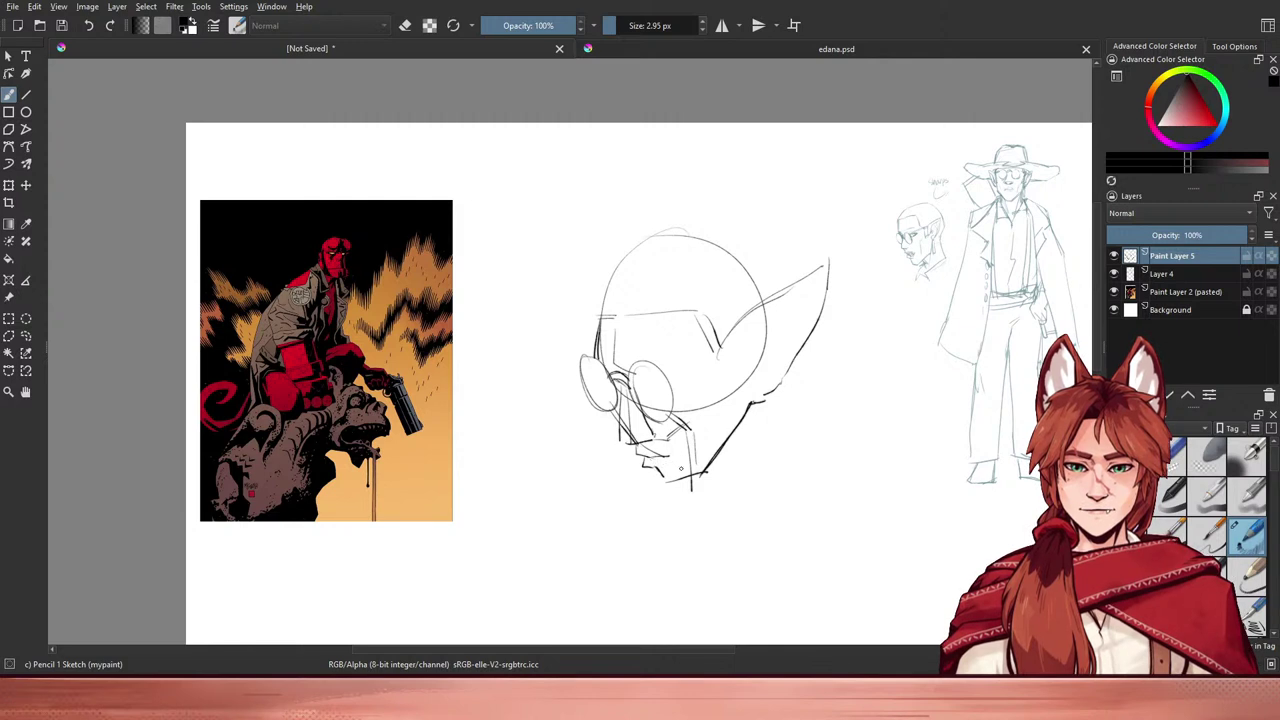
left_click_drag(667, 465, 678, 482)
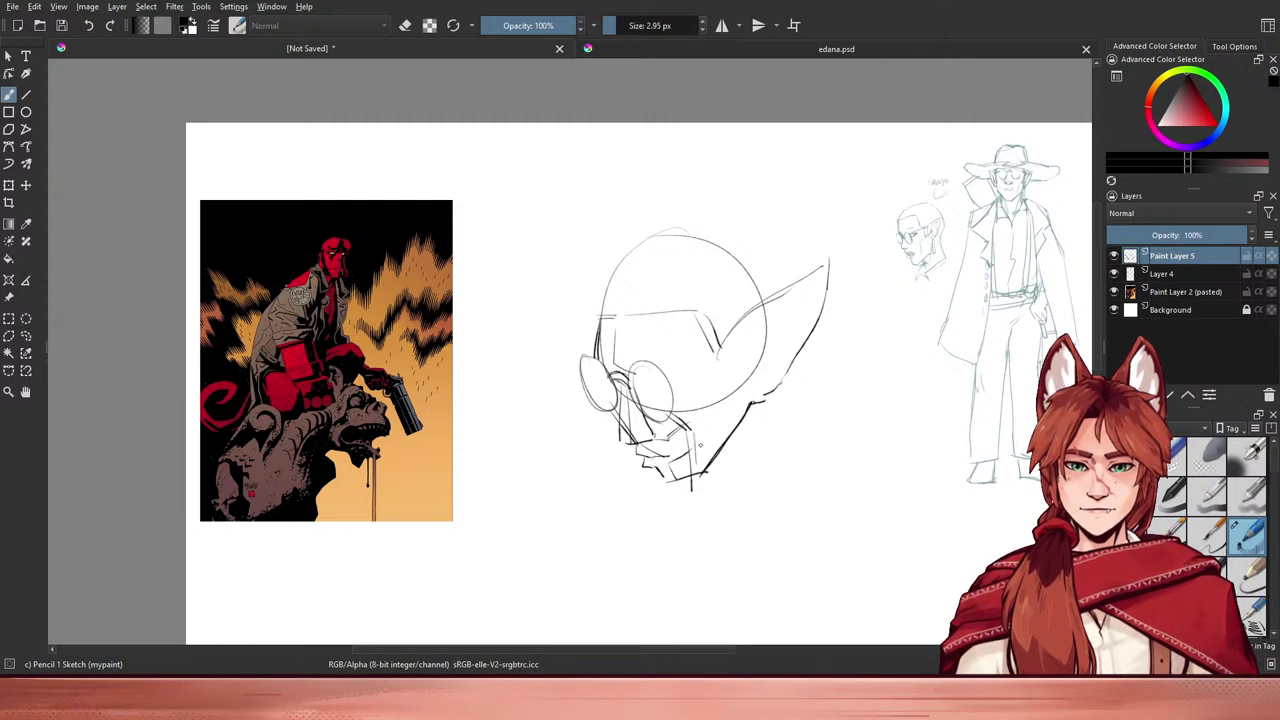
- Erase stray construction marks between the mouth, cheek and chin with the 13 px eraser, then return to drawing
key("e")
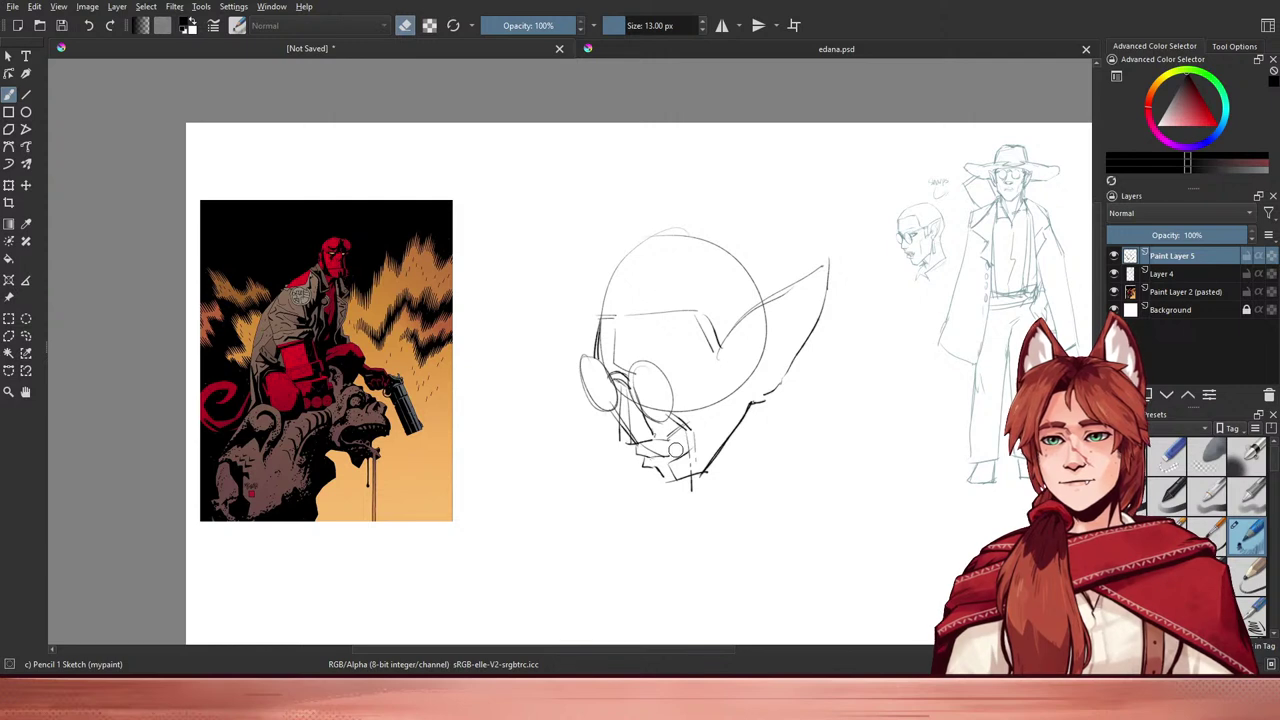
key("e")
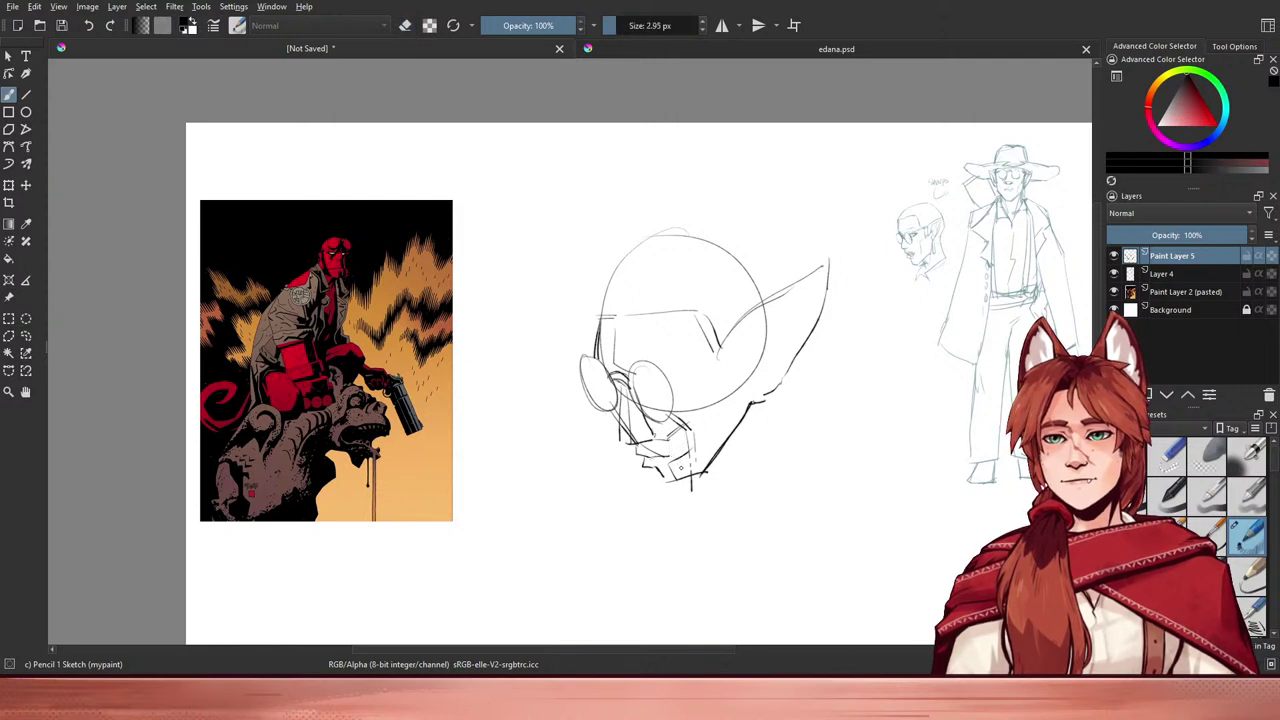
key("e")
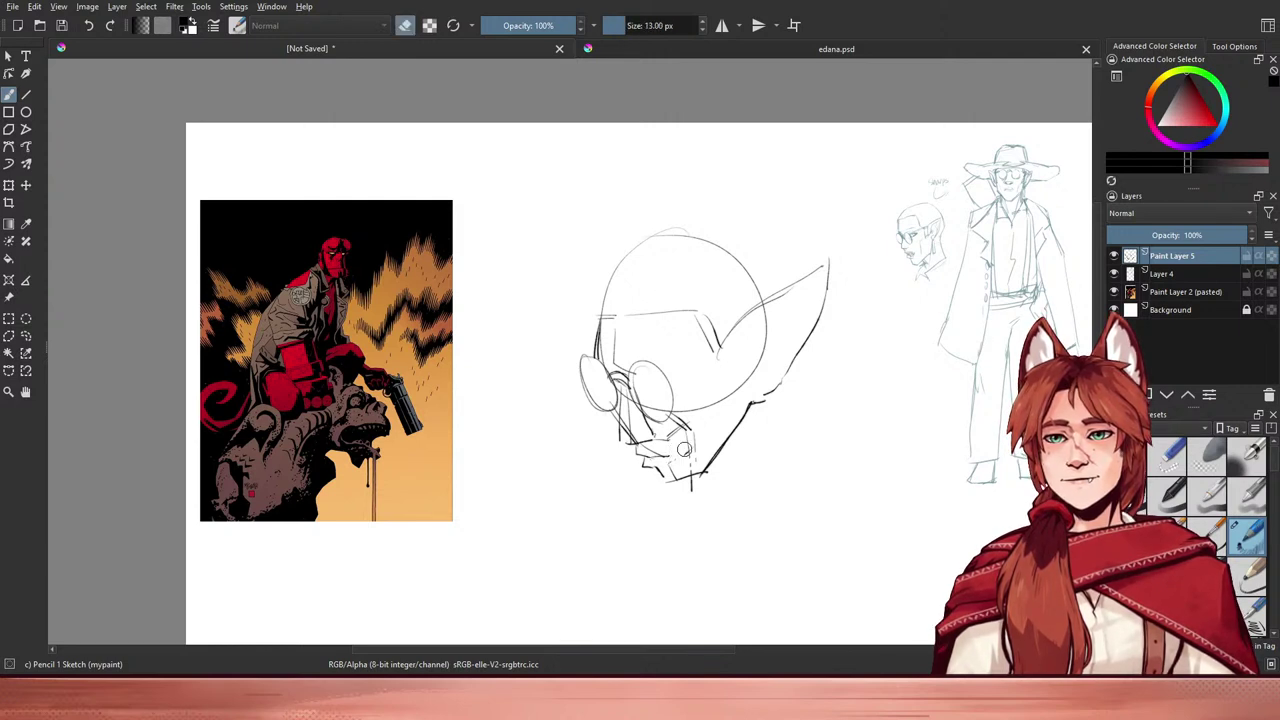
left_click_drag(687, 452, 664, 461)
key("e")
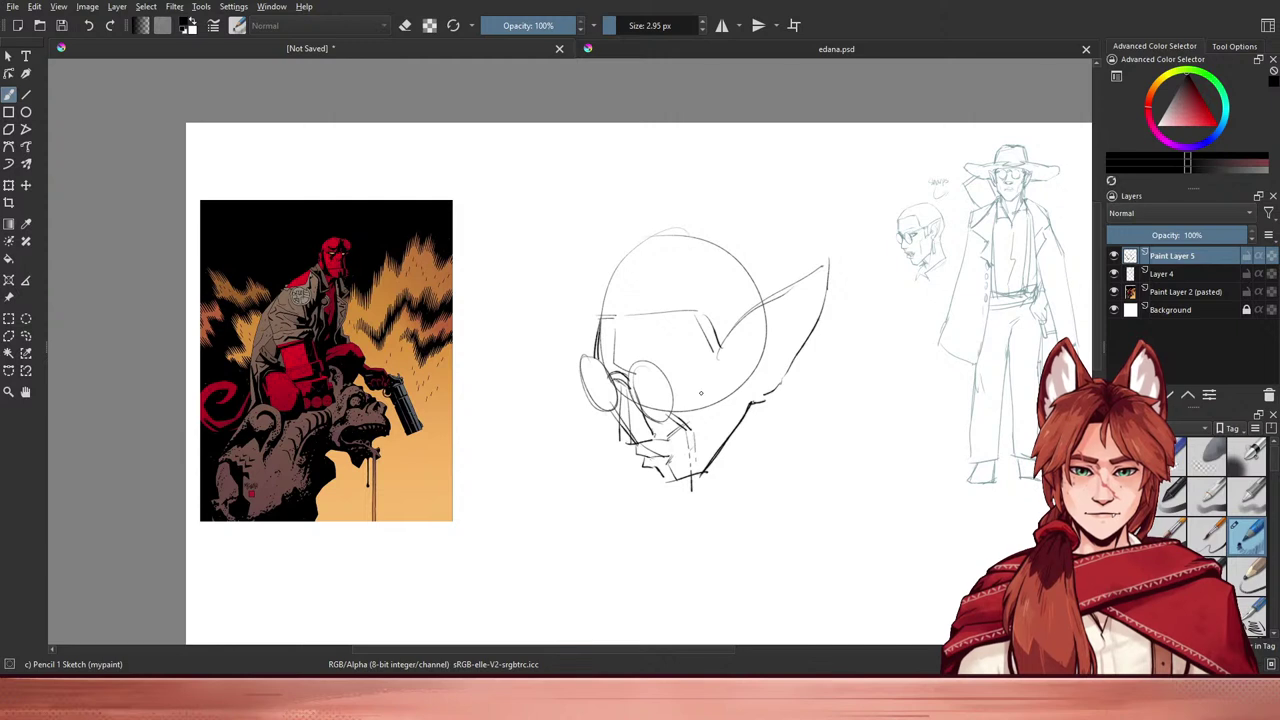
- Erase the vertical guide line and stray marks between cheek and chin with the 13 px eraser, then return to drawing
left_click_drag(696, 408, 705, 364)
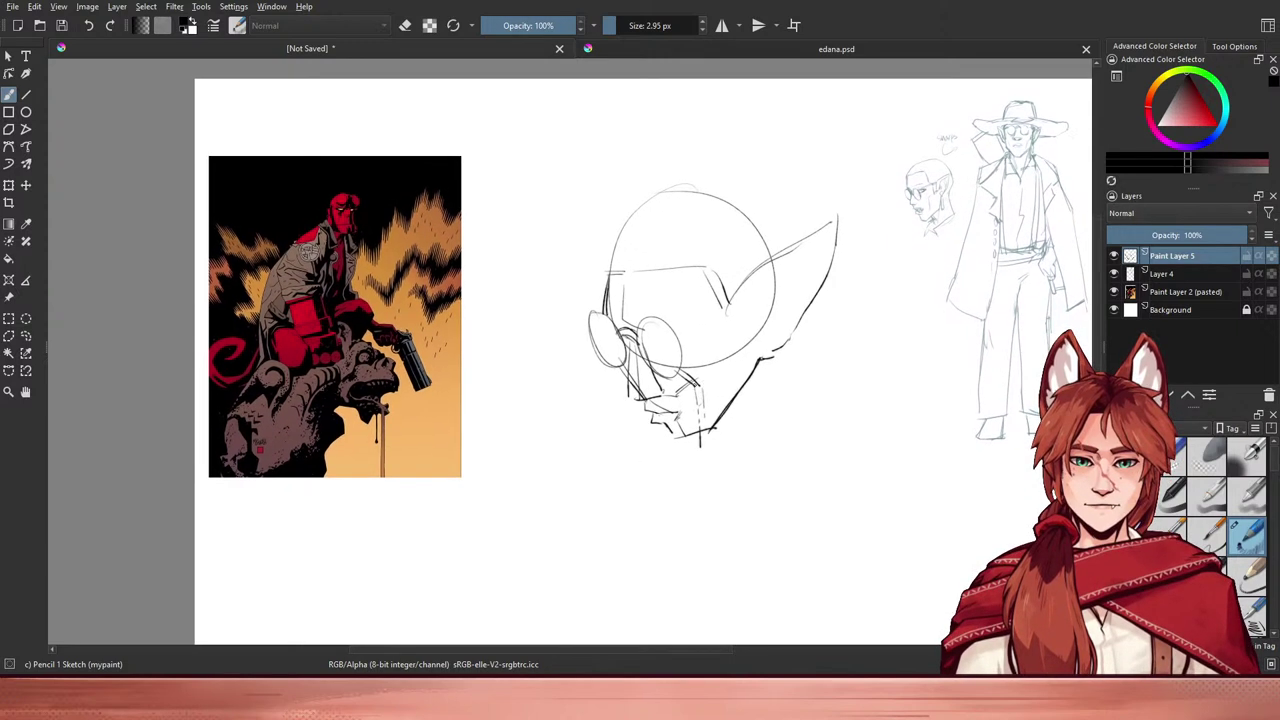
key("e")
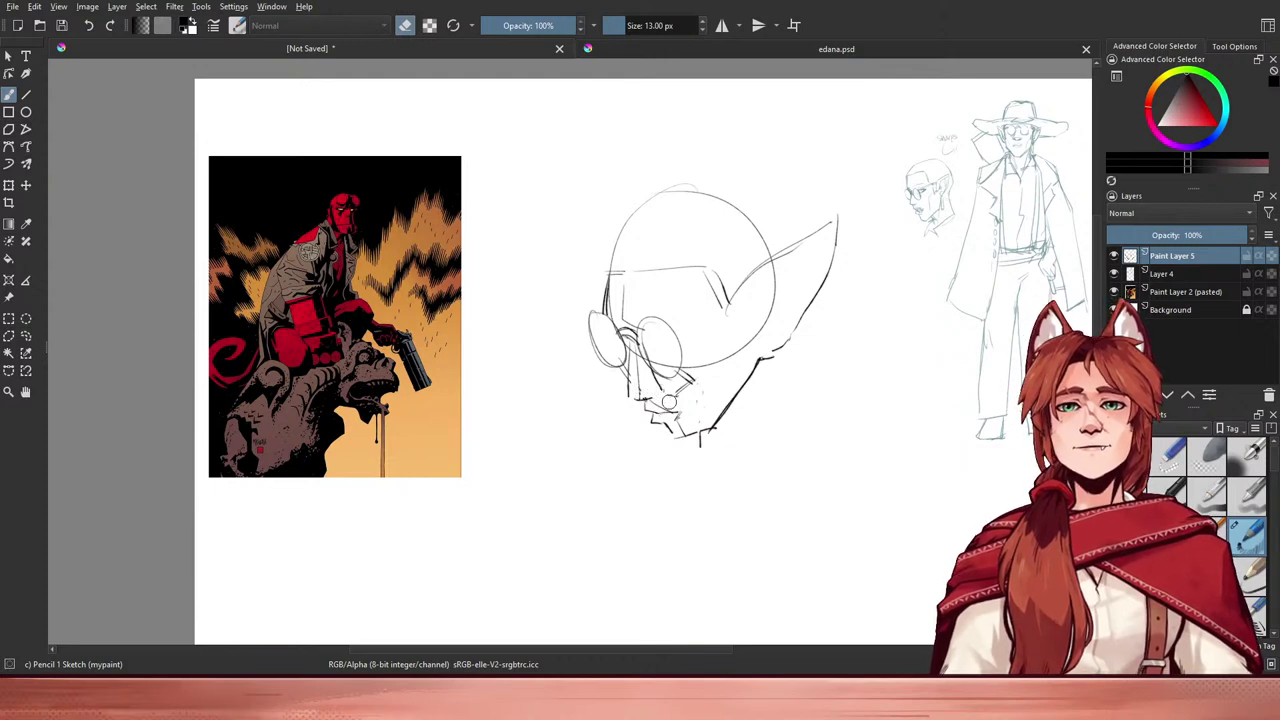
left_click_drag(653, 342, 657, 339)
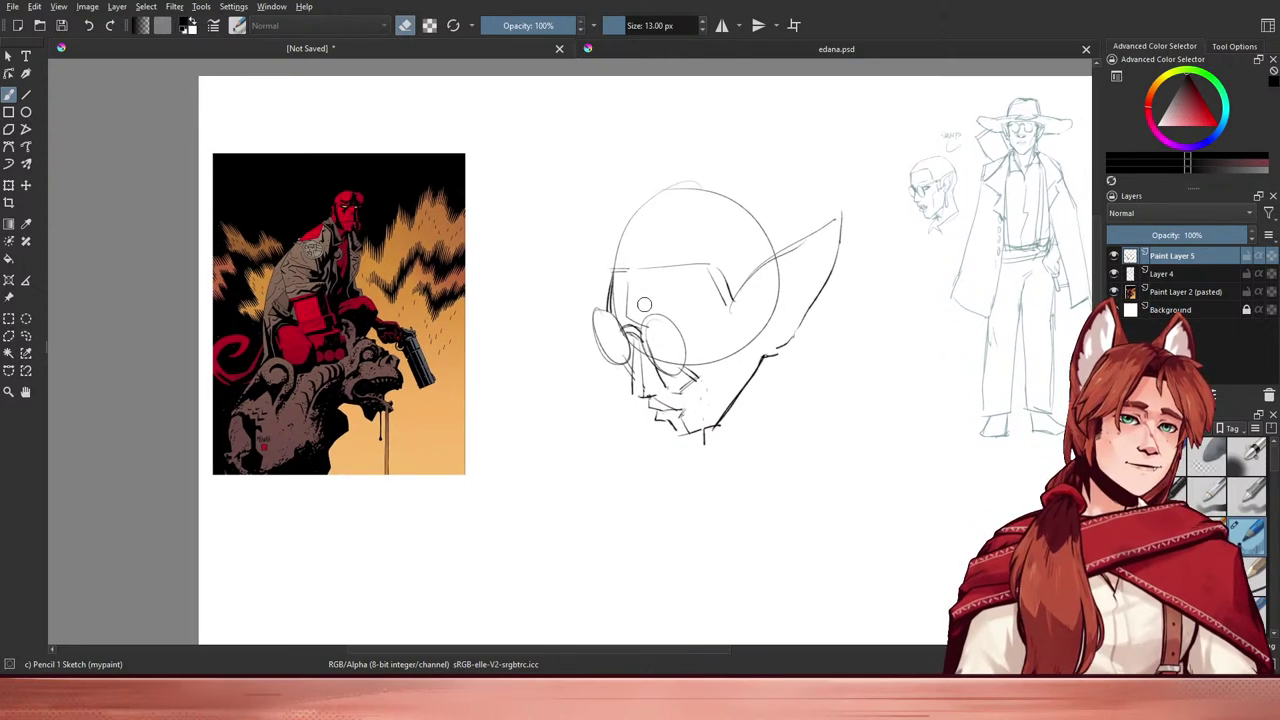
key("e")
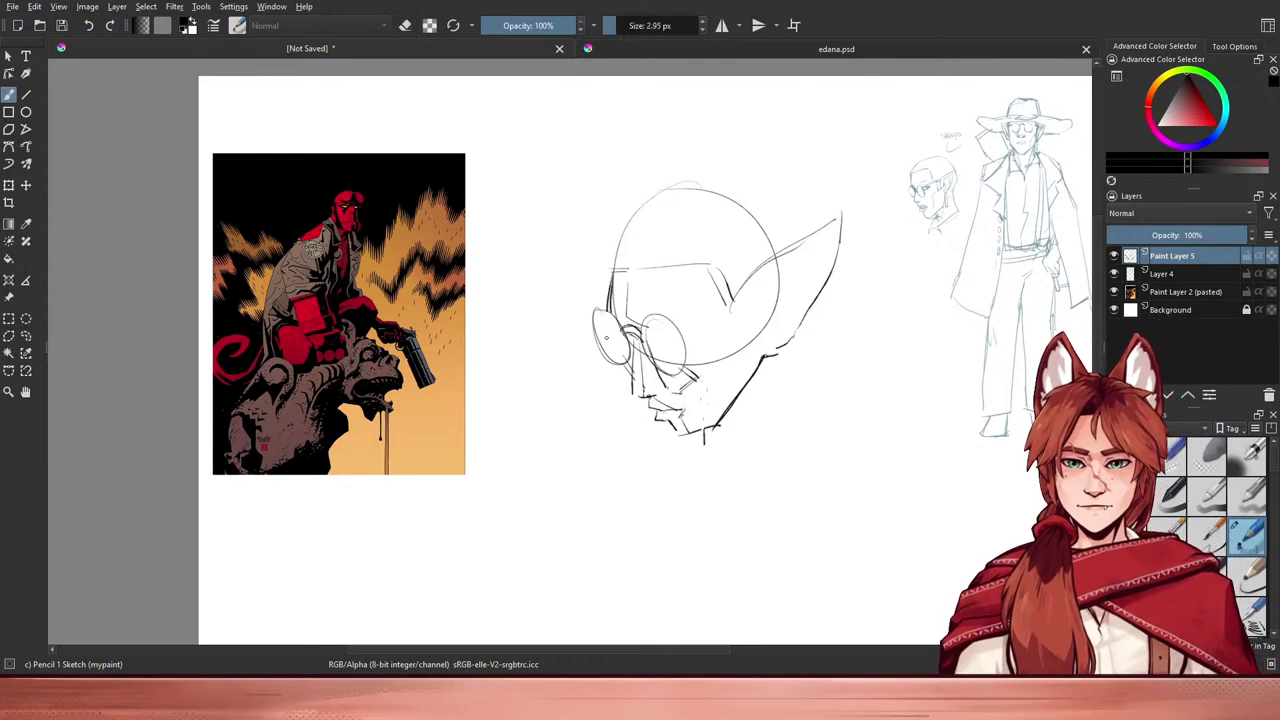
- Sketch a small front-facing face below the large head, with two round lenses, a tapered jaw and a mouth
left_click_drag(613, 335, 591, 277)
left_click_drag(630, 416, 644, 368)
mouse_move(594, 403)
left_mouse_down()
mouse_move(600, 457)
mouse_move(655, 392)
mouse_move(663, 449)
mouse_move(617, 434)
mouse_move(617, 489)
mouse_move(614, 449)
mouse_move(629, 443)
mouse_move(631, 414)
left_mouse_up()
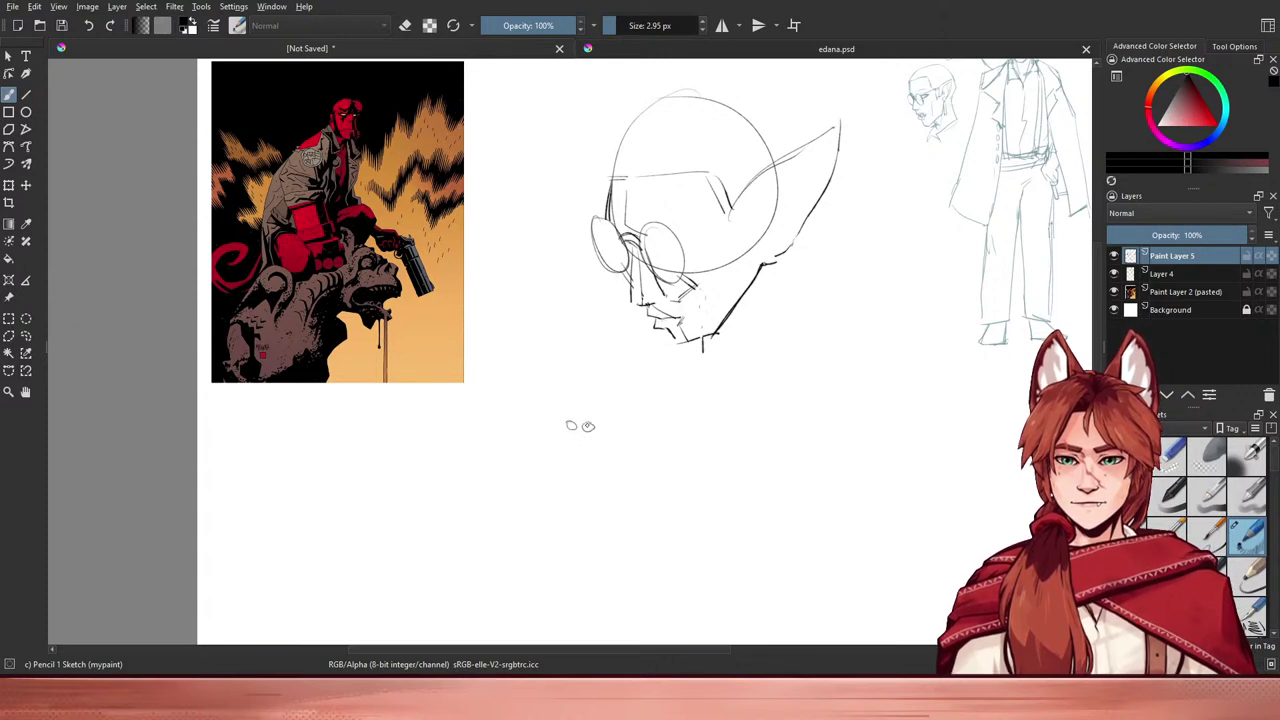
mouse_move(600, 438)
left_mouse_down()
mouse_move(589, 484)
mouse_move(571, 429)
left_mouse_up()
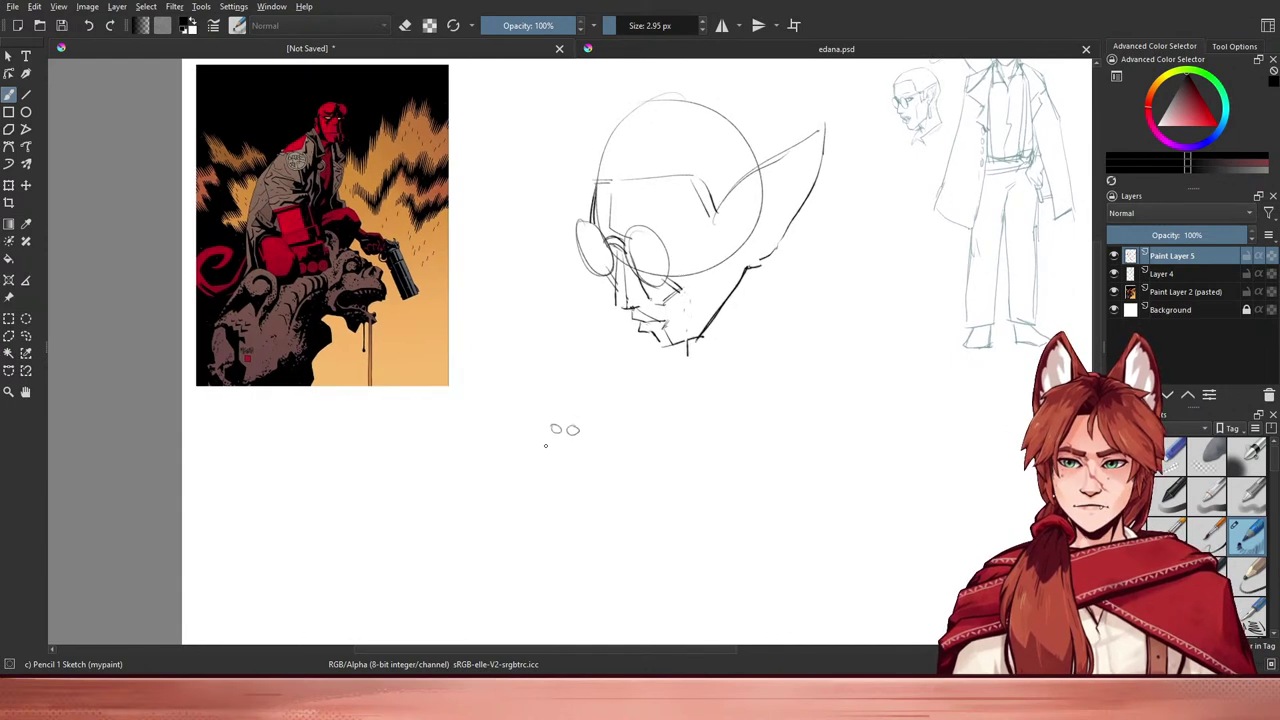
mouse_move(550, 429)
left_mouse_down()
mouse_move(552, 455)
mouse_move(584, 449)
left_mouse_up()
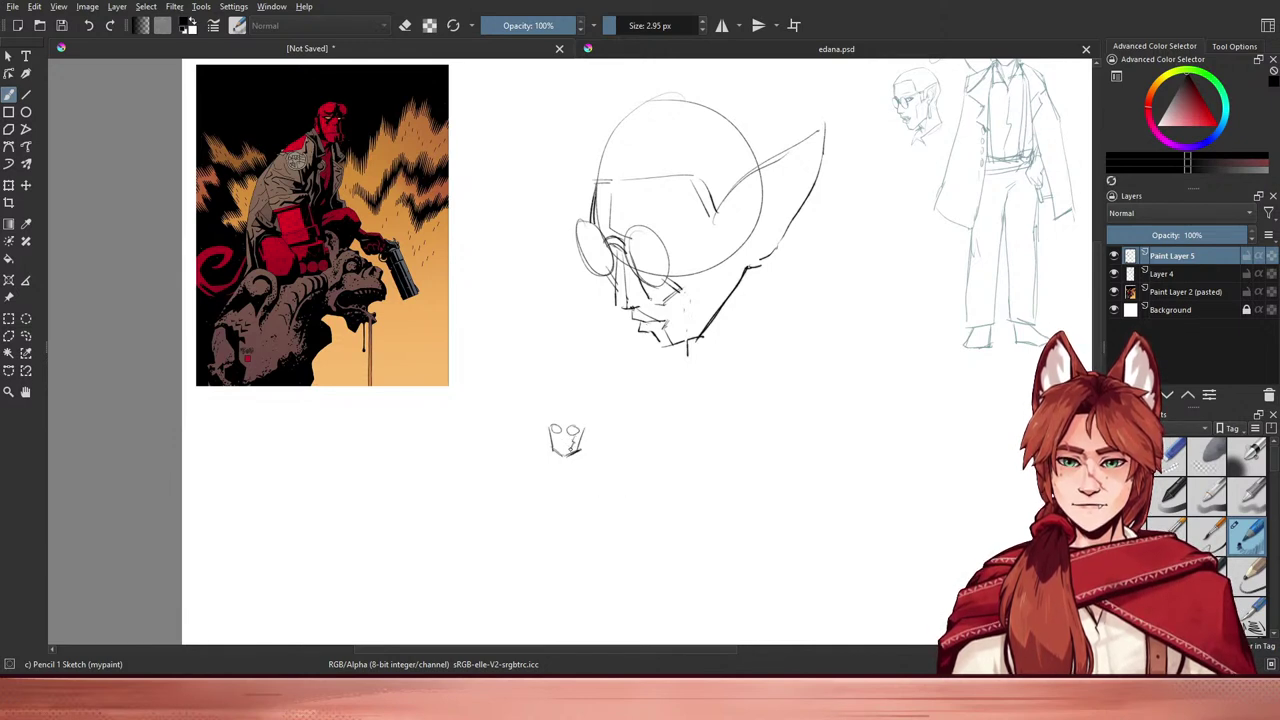
left_click_drag(563, 455, 574, 447)
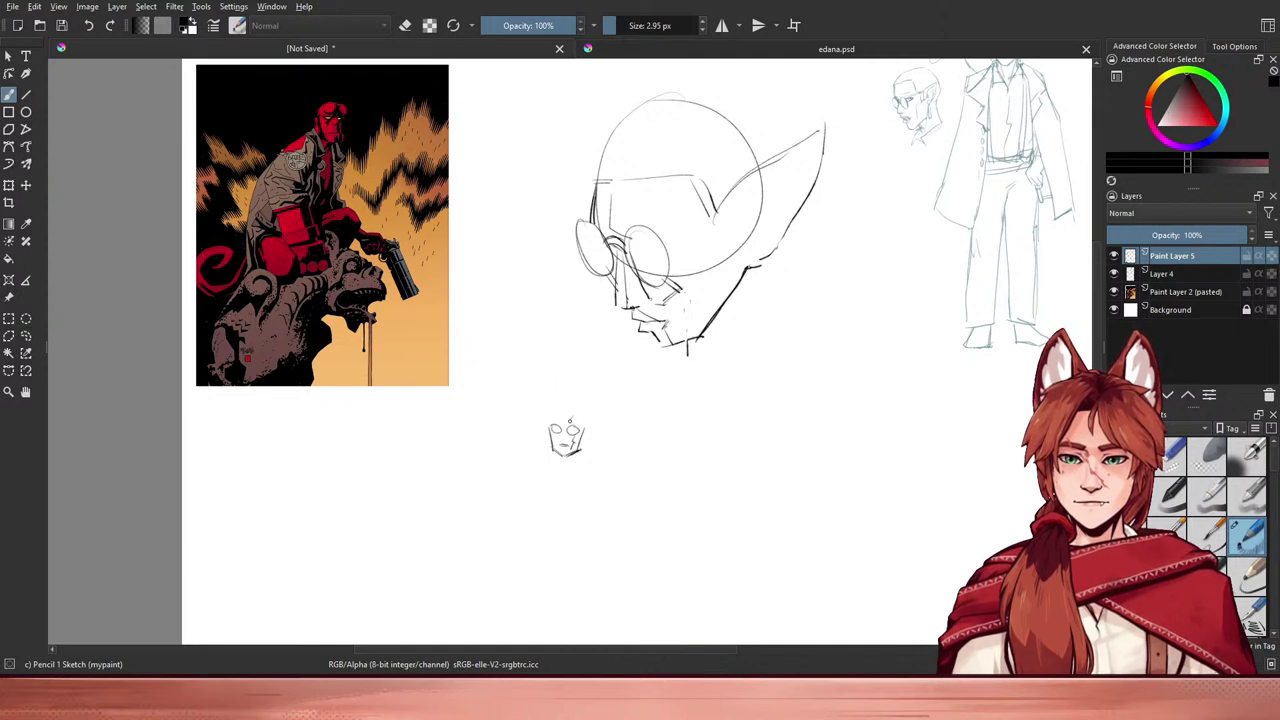
- Add pointed ears and a rounded head top to the small face, and hang a long earring from each head's near ear
mouse_move(585, 405)
left_mouse_down()
mouse_move(594, 445)
mouse_move(604, 436)
mouse_move(535, 437)
left_mouse_up()
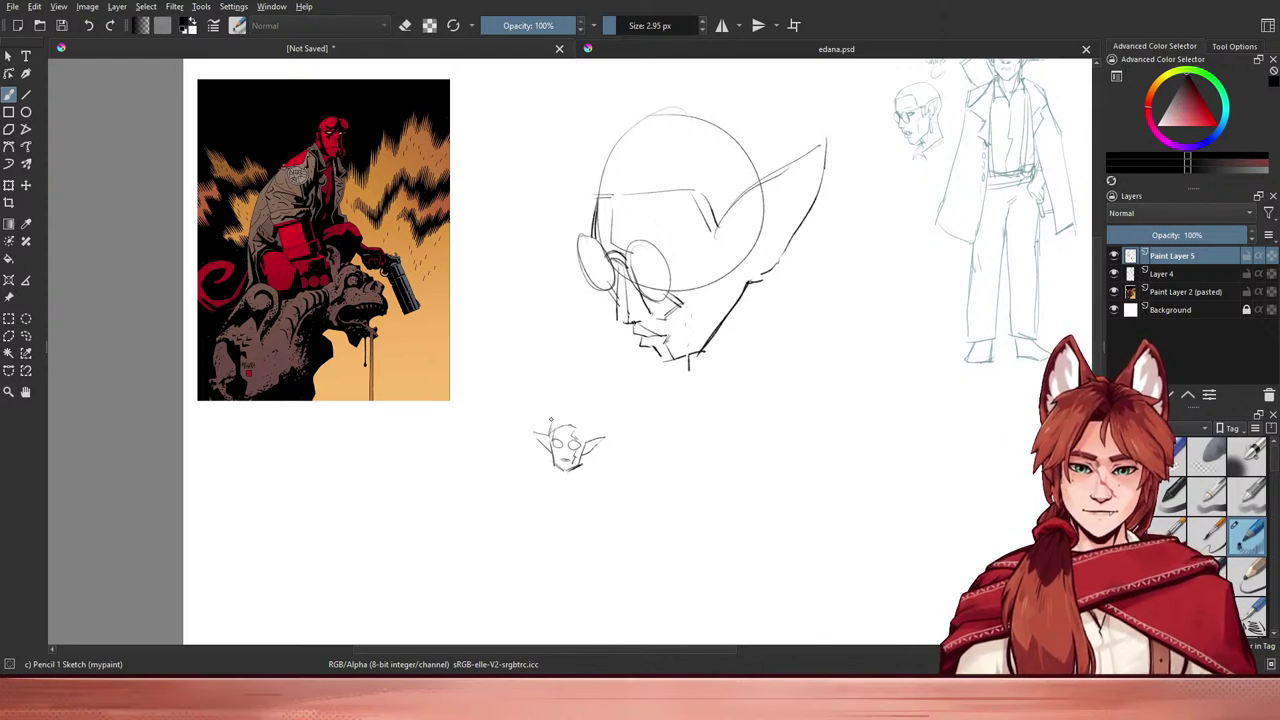
mouse_move(564, 418)
left_mouse_down()
mouse_move(590, 434)
mouse_move(586, 415)
left_mouse_up()
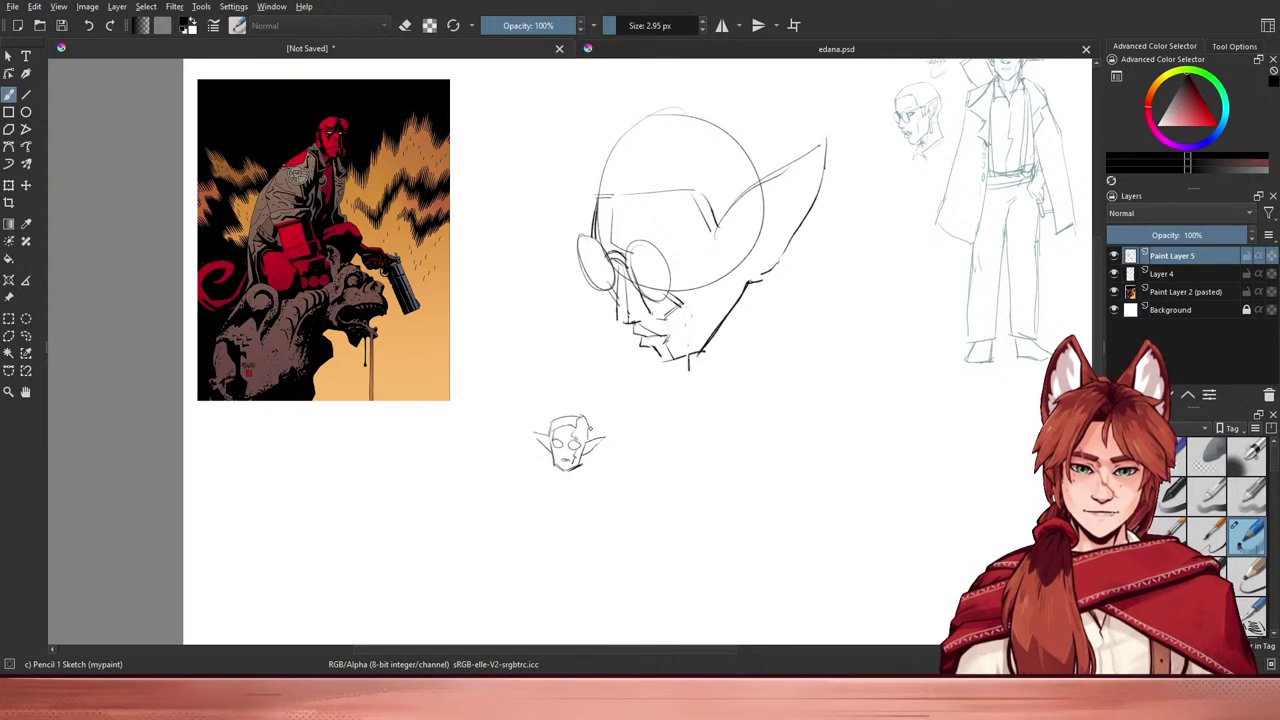
mouse_move(610, 431)
left_mouse_down()
mouse_move(604, 408)
mouse_move(587, 436)
mouse_move(593, 484)
mouse_move(594, 449)
left_mouse_up()
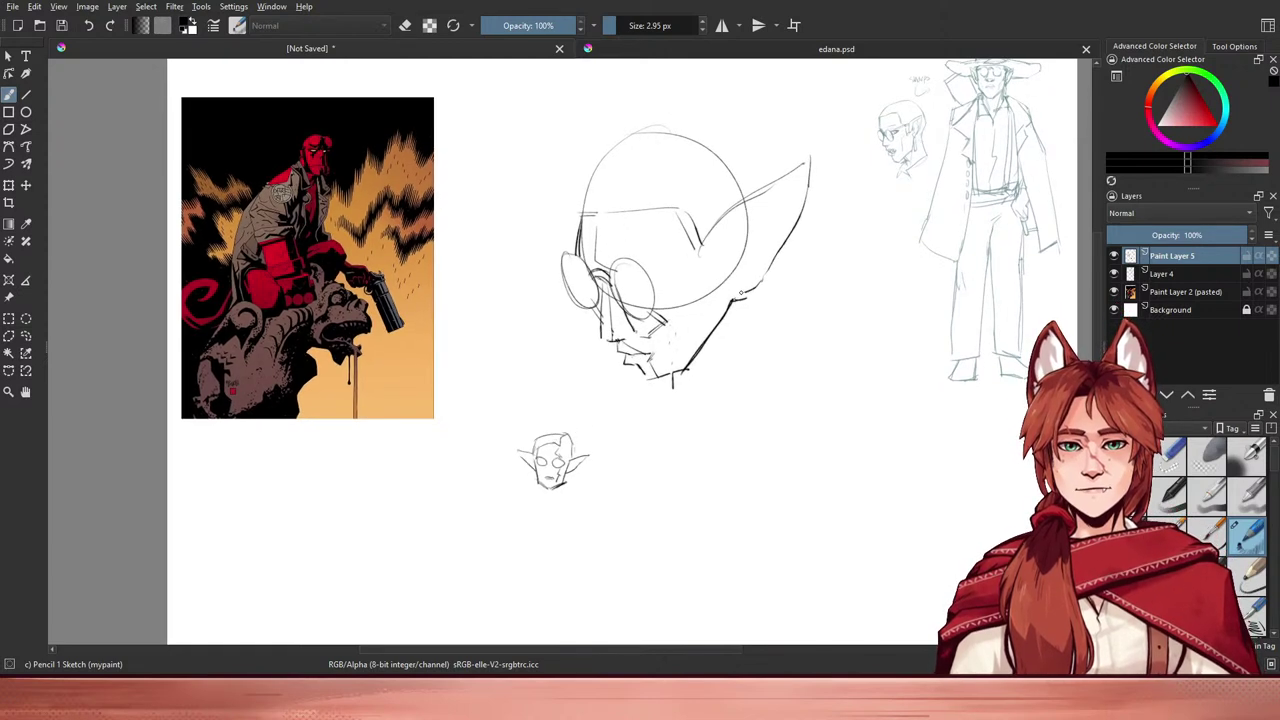
left_click_drag(744, 299, 747, 349)
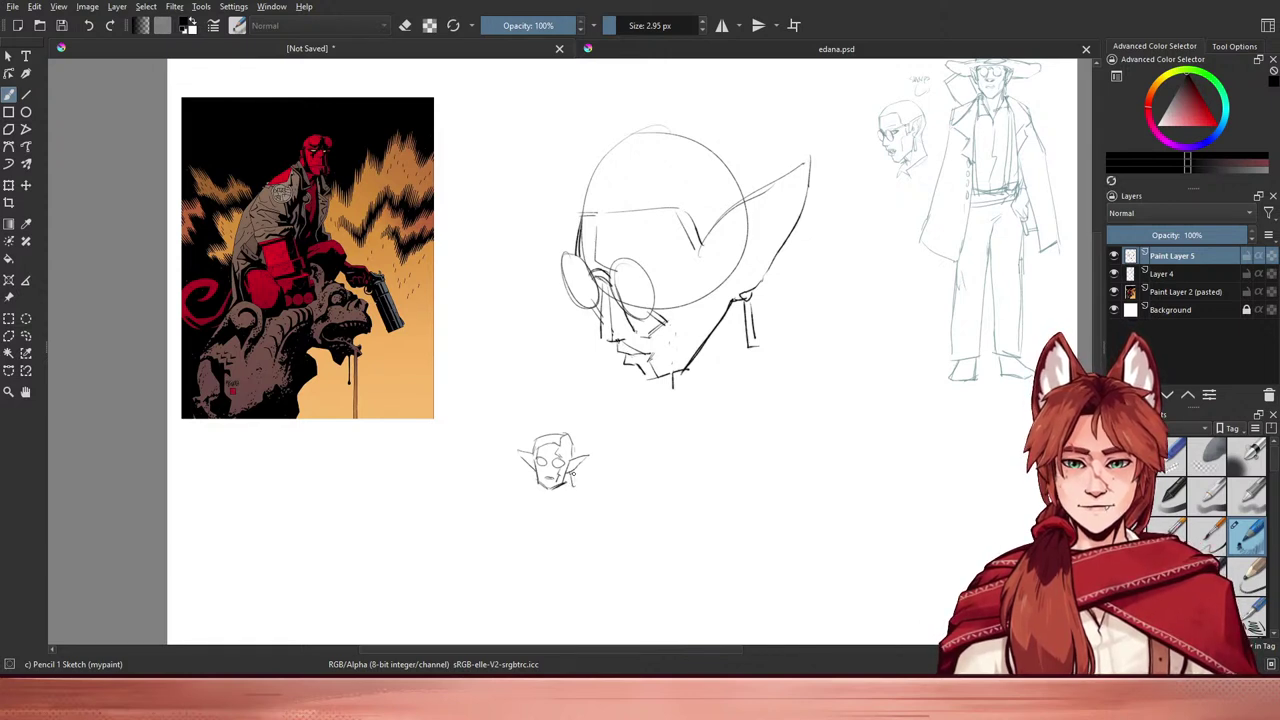
- Sketch a wide, slightly tilted hat brim across the small head's forehead
left_click_drag(488, 457, 606, 445)
key("ctrl+z")
left_click_drag(503, 464, 607, 450)
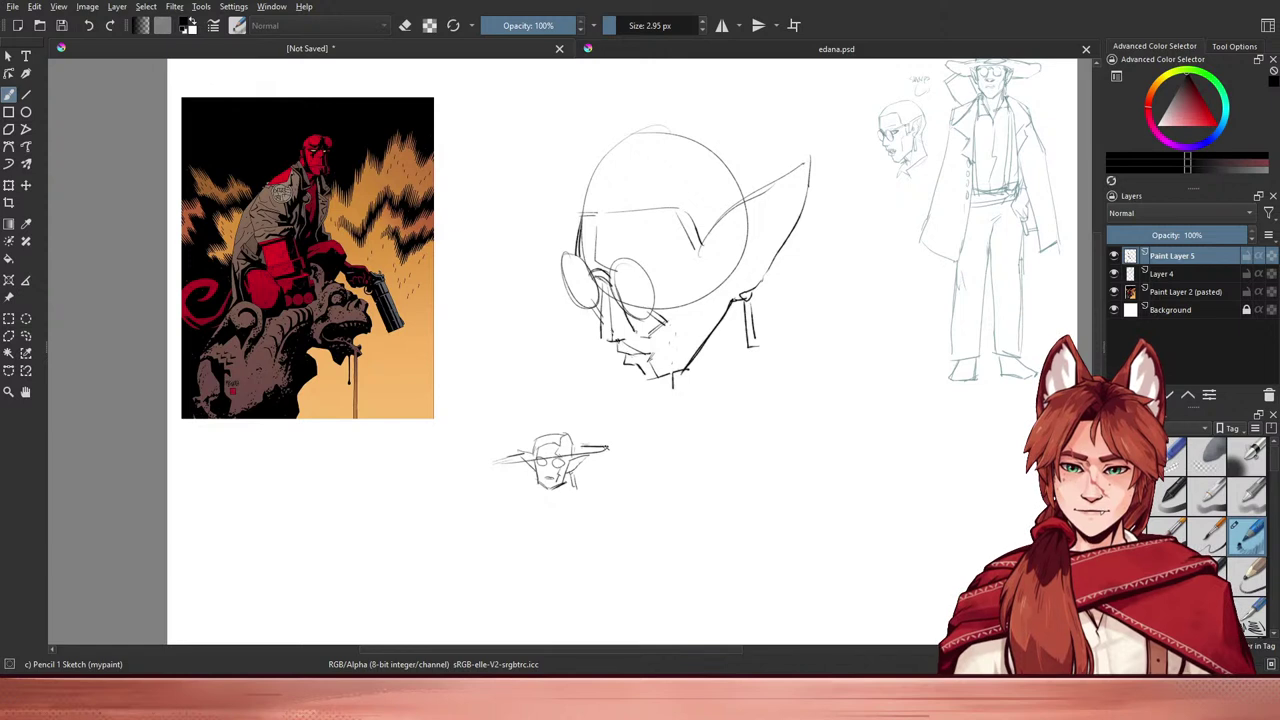
- Erase the hairline inside the small head's hat and tidy the nose and mouth area, then return to drawing
key("e")
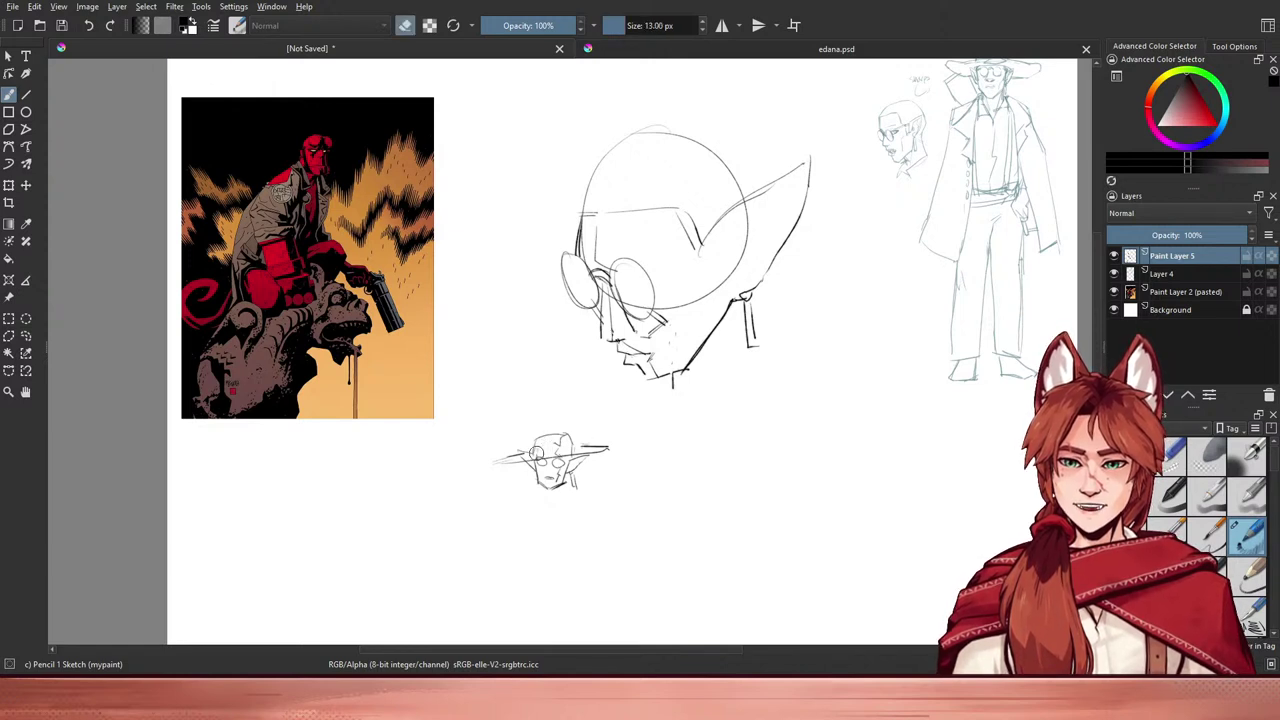
left_click_drag(550, 443, 561, 442)
key("e")
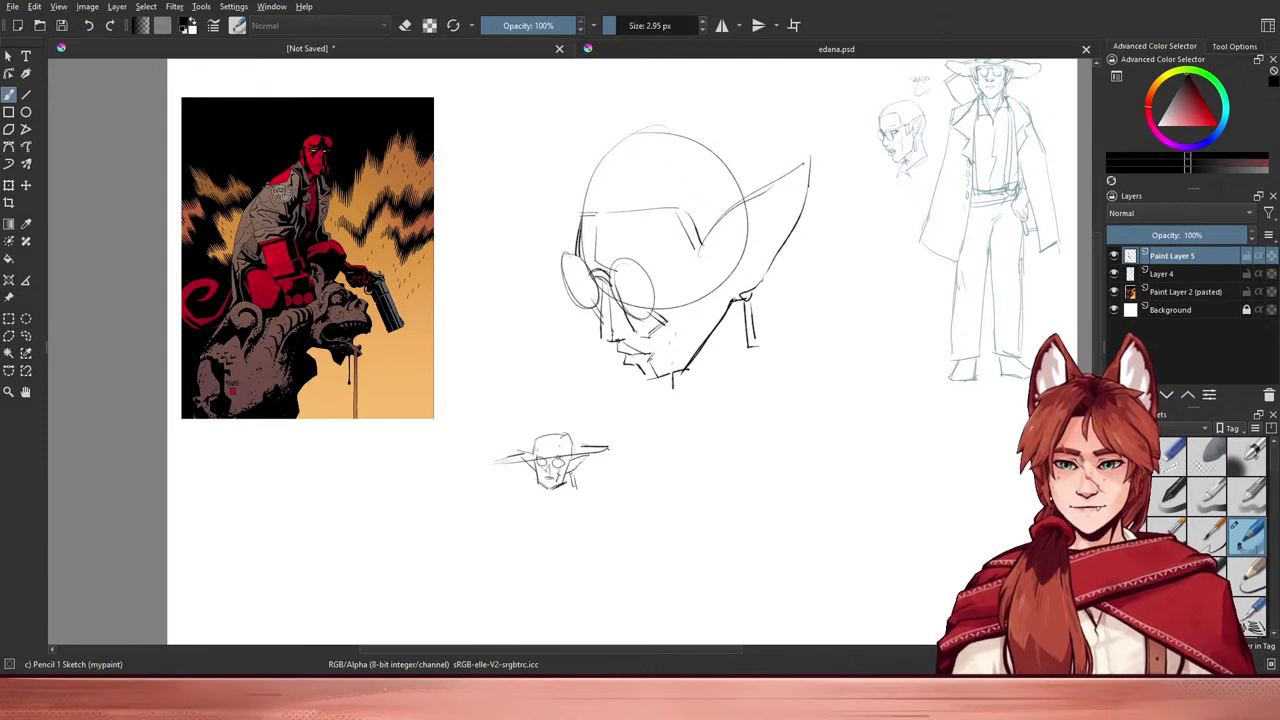
key("e")
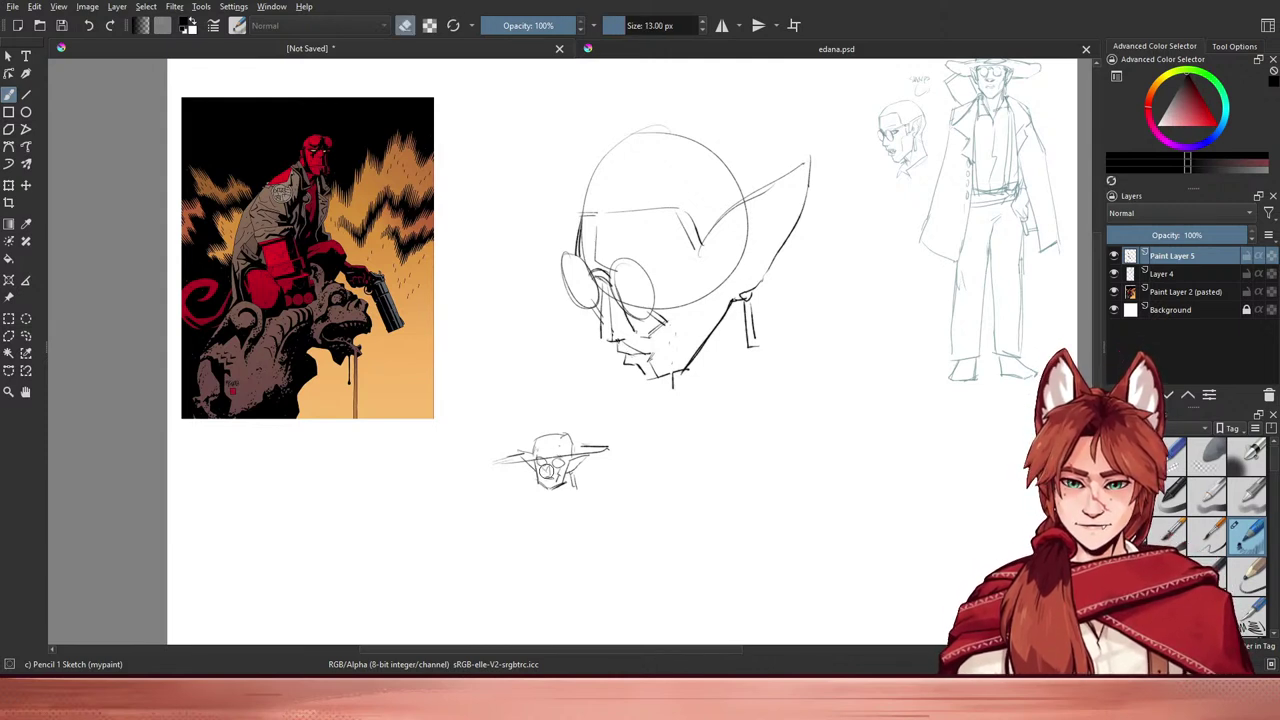
left_click_drag(588, 480, 552, 442)
key("e")
left_click_drag(623, 429, 630, 441)
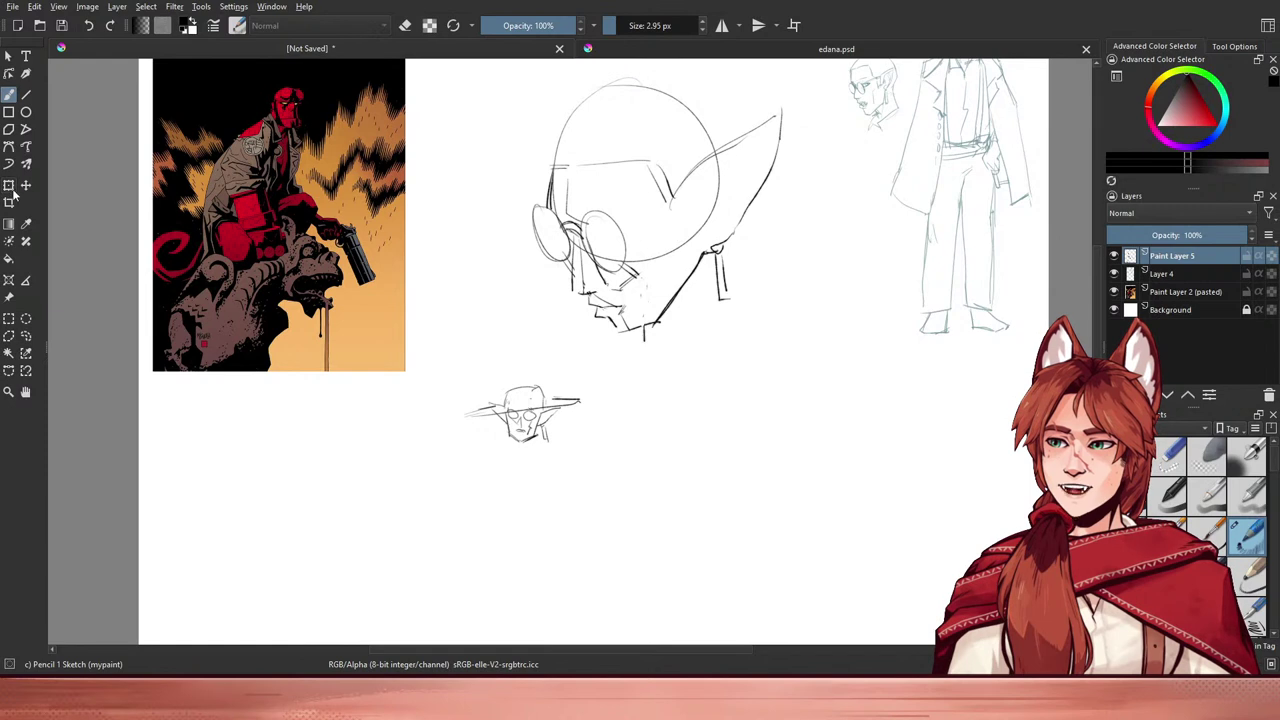
- Select the small hatted head with a freehand outline, scale it up below the large head, and deselect it
left_click(9, 186)
left_click(8, 57)
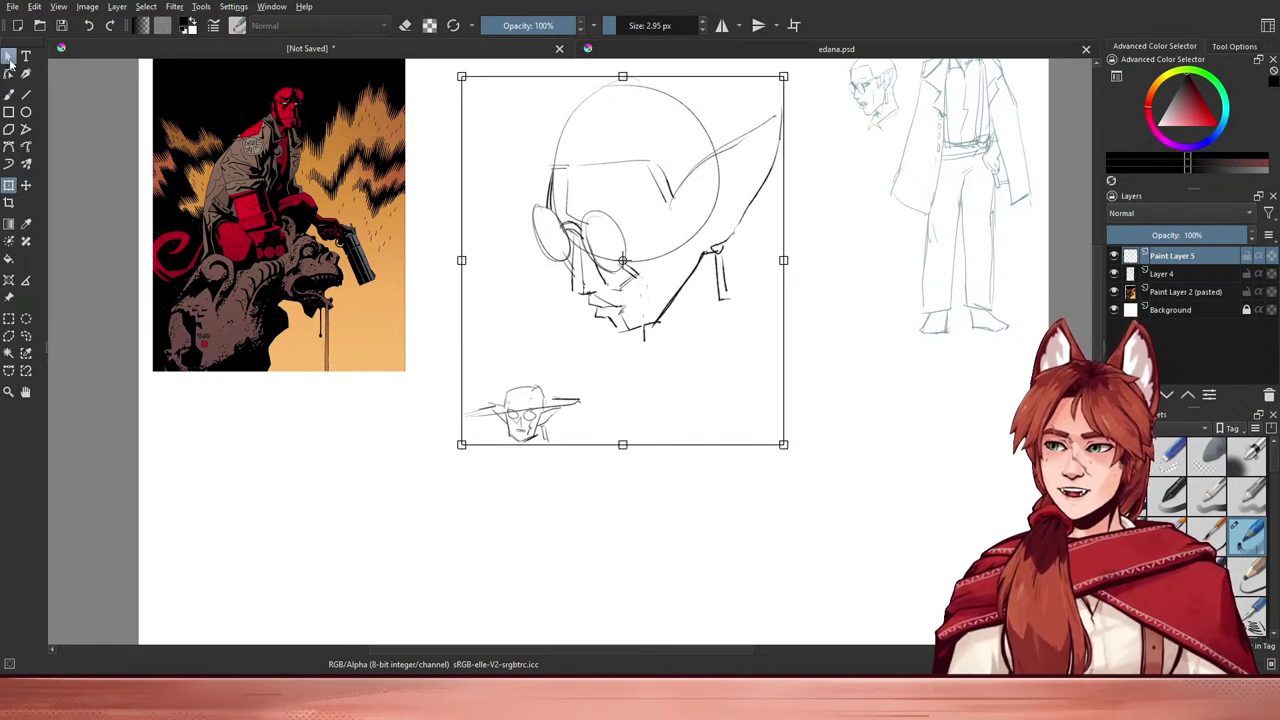
left_click(26, 336)
mouse_move(491, 357)
left_mouse_down()
mouse_move(601, 491)
mouse_move(806, 603)
mouse_move(806, 569)
left_mouse_up()
left_click(9, 186)
left_click_drag(722, 510, 637, 466)
key("Return")
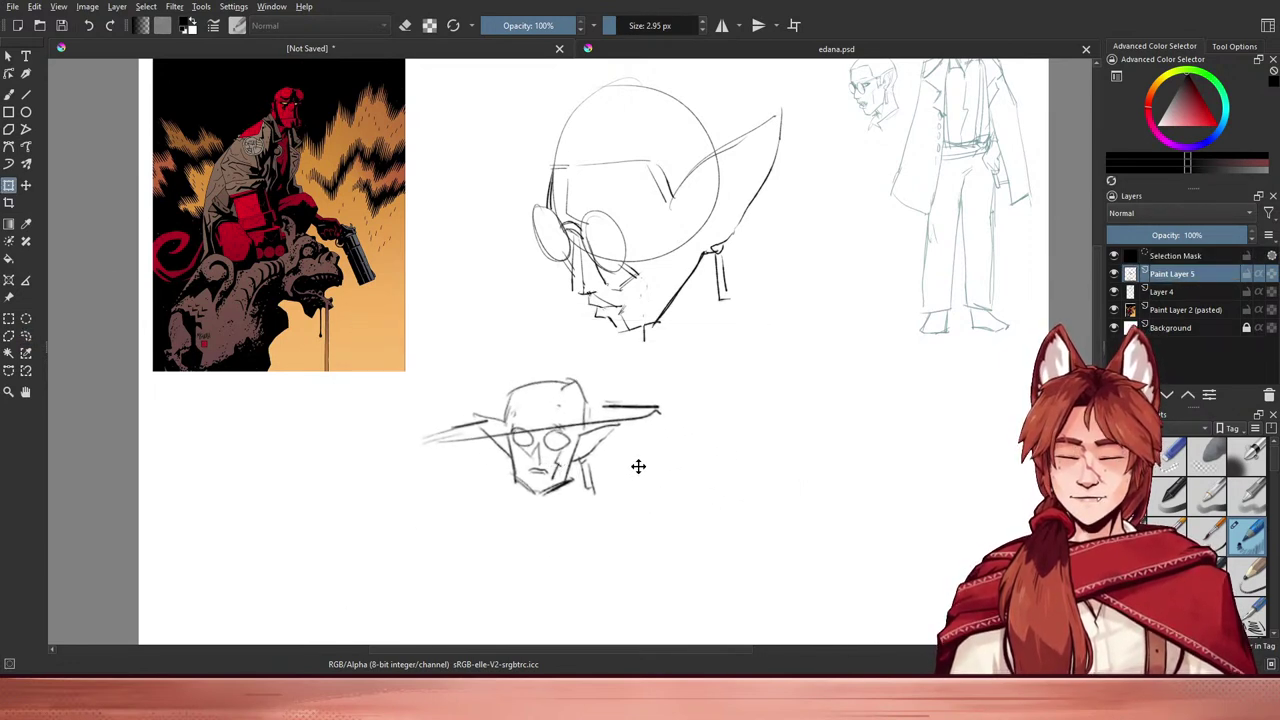
left_click(8, 56)
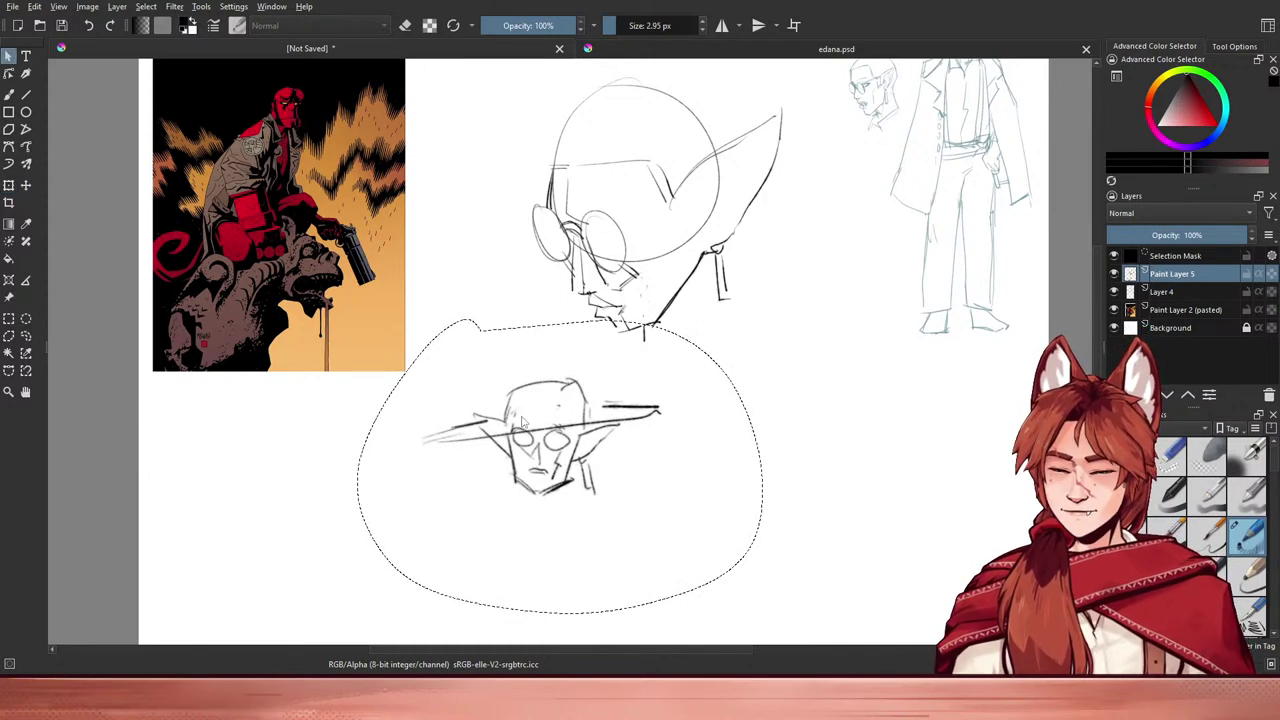
key("ctrl+shift+a")
left_click_drag(523, 467, 559, 459)
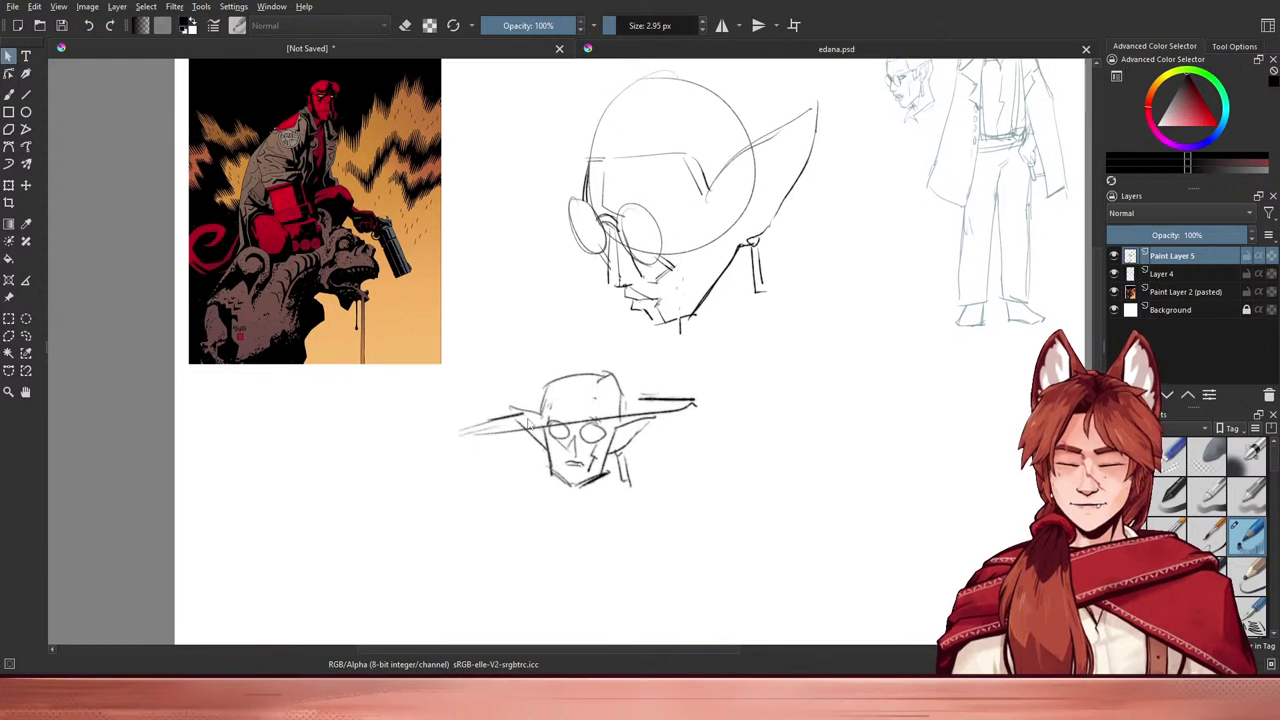
- Erase the far ear's tip where it overlaps the hat brim, then return to drawing with the pencil
key("e")
key("b")
key("e")
key("e")
key("e")
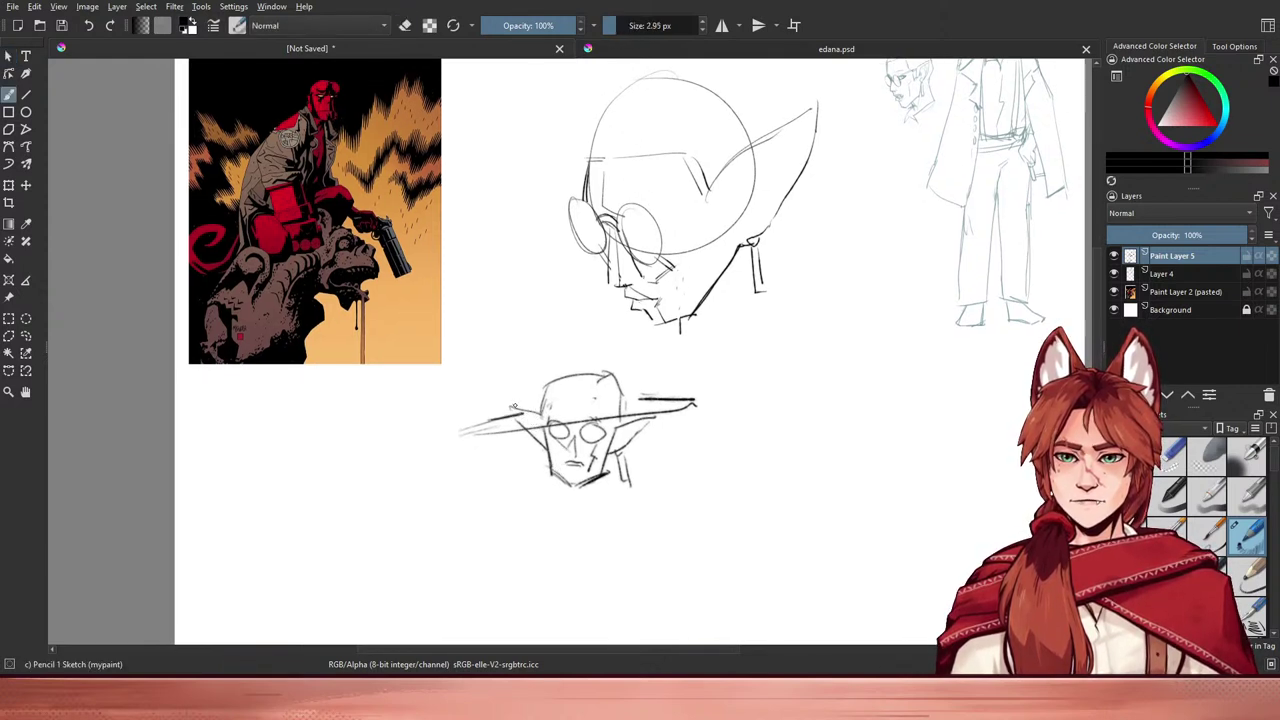
key("e")
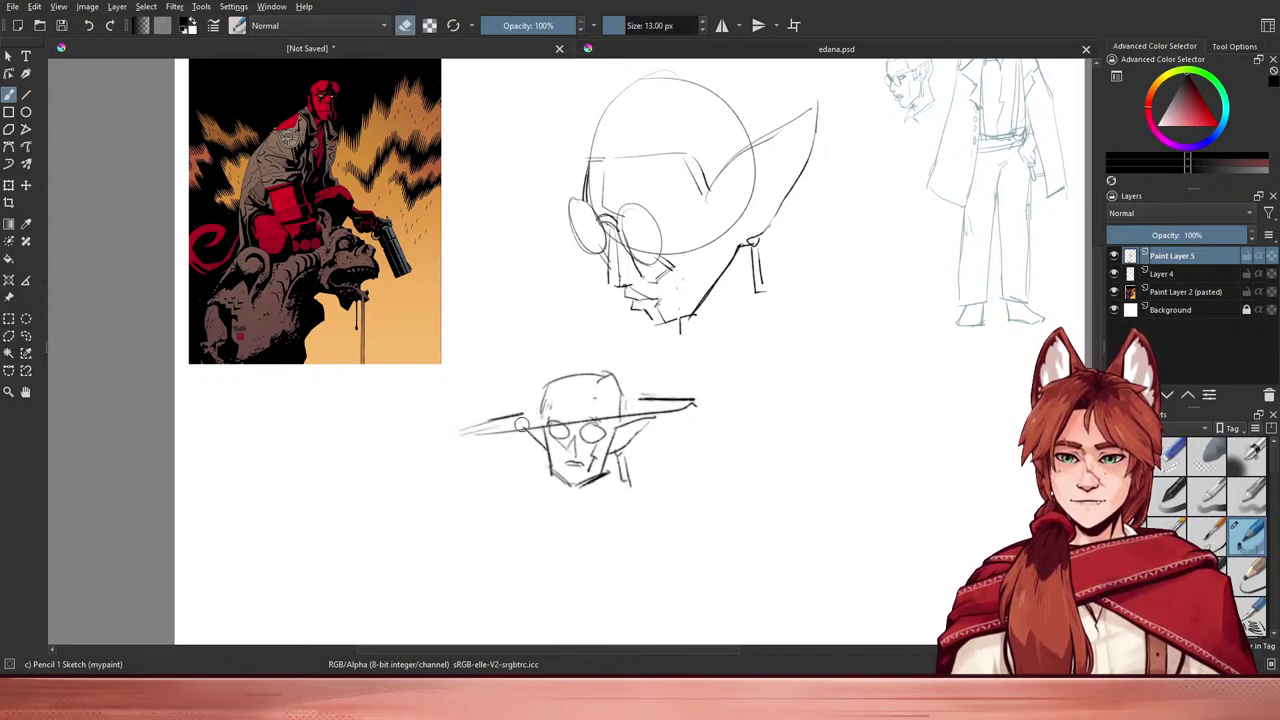
key("e")
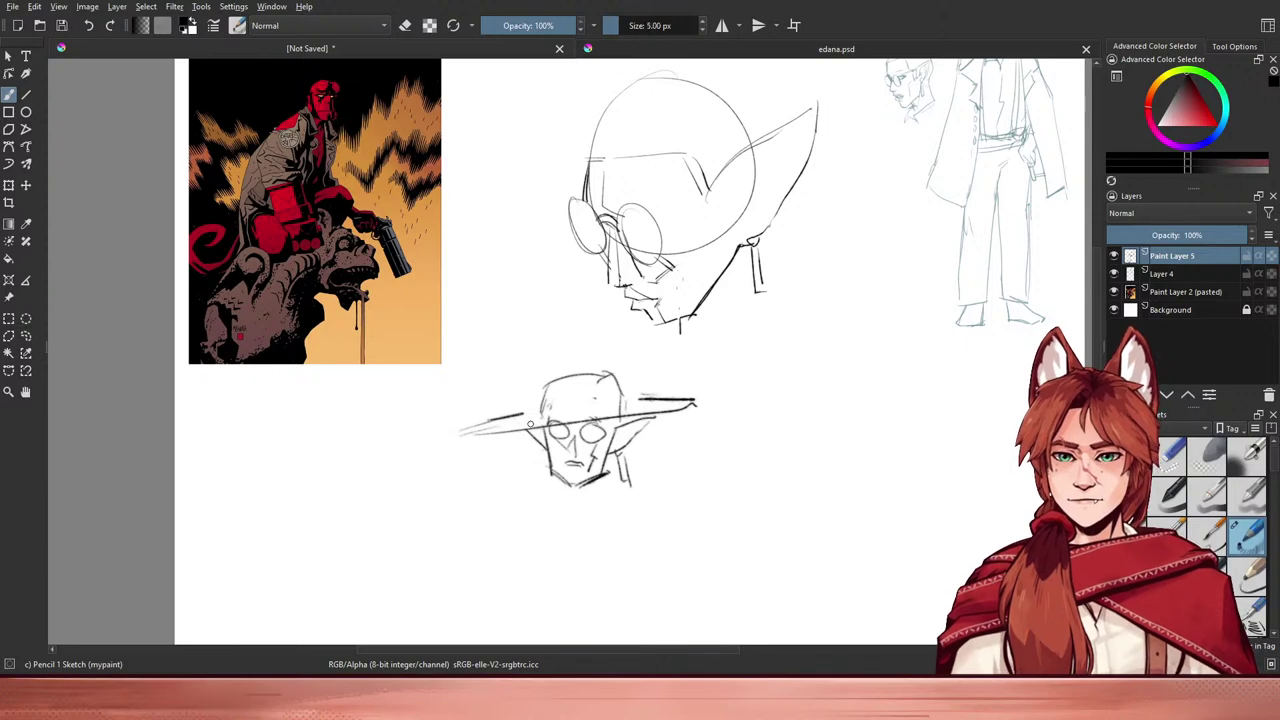
- Set the brush size to 7 px and extend the brim's far upper edge to the hat crown
key("bracketright")
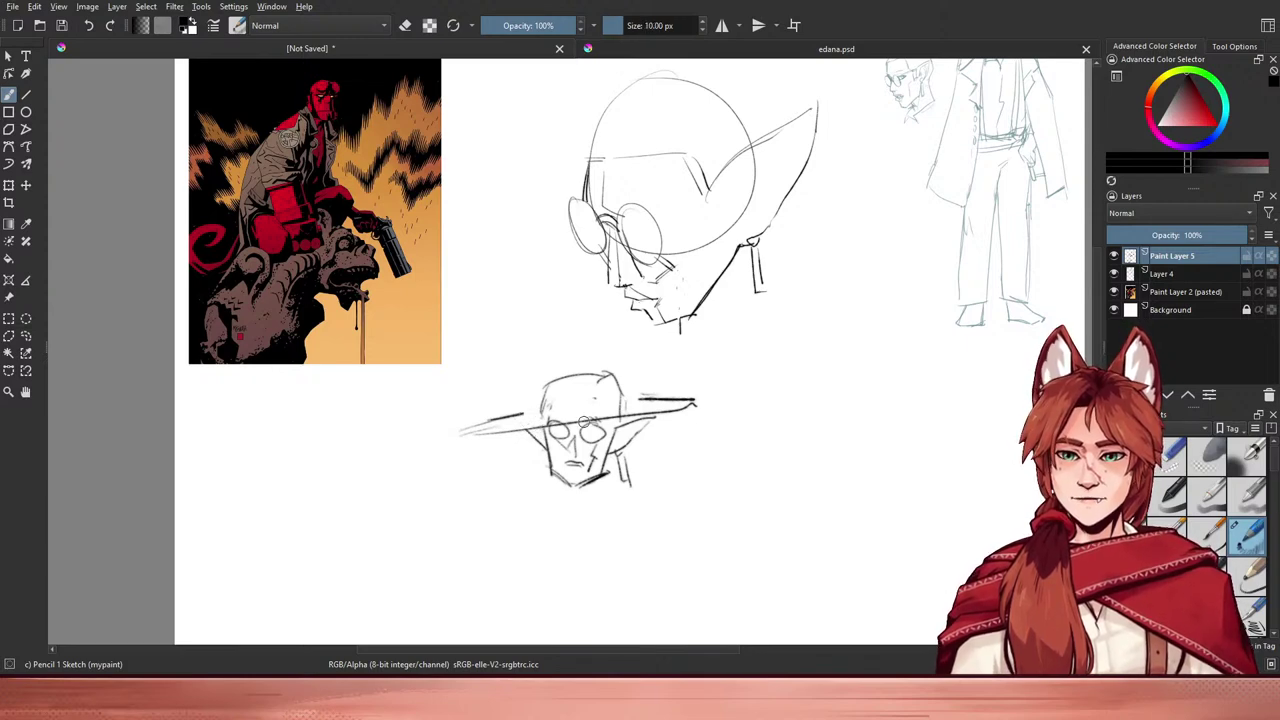
mouse_move(571, 360)
left_mouse_down()
mouse_move(508, 448)
mouse_move(535, 431)
mouse_move(552, 391)
mouse_move(547, 402)
left_mouse_up()
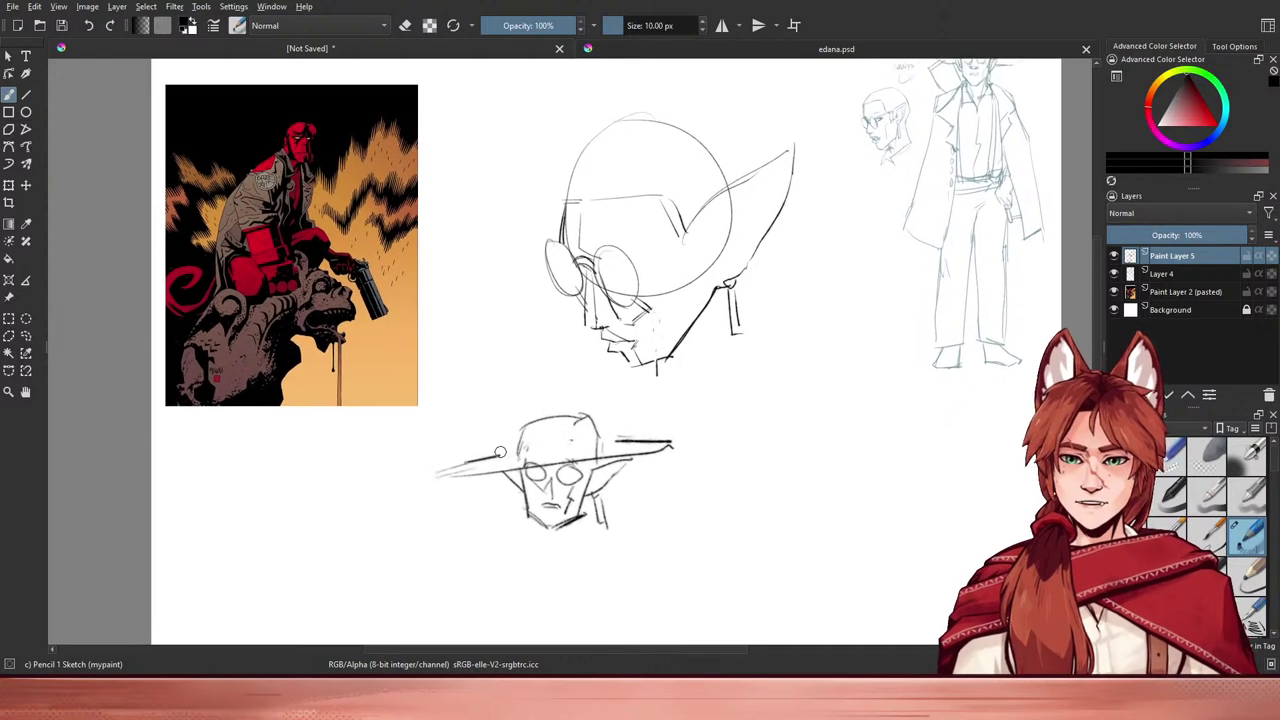
key("bracketleft")
key("bracketleft")
key("bracketleft")
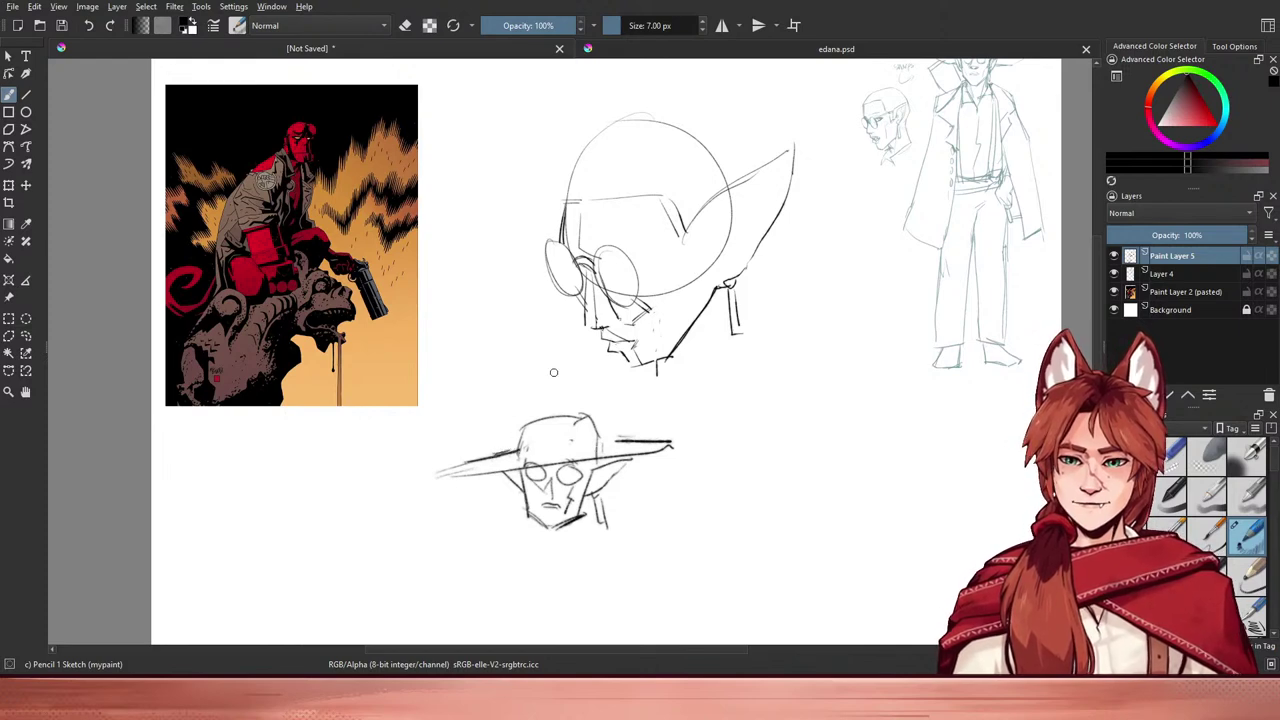
- Sketch two short neck lines beneath the small head's jaw
mouse_move(808, 291)
left_mouse_down()
mouse_move(809, 355)
mouse_move(849, 180)
left_mouse_up()
mouse_move(598, 437)
left_mouse_down()
mouse_move(581, 480)
mouse_move(562, 474)
left_mouse_up()
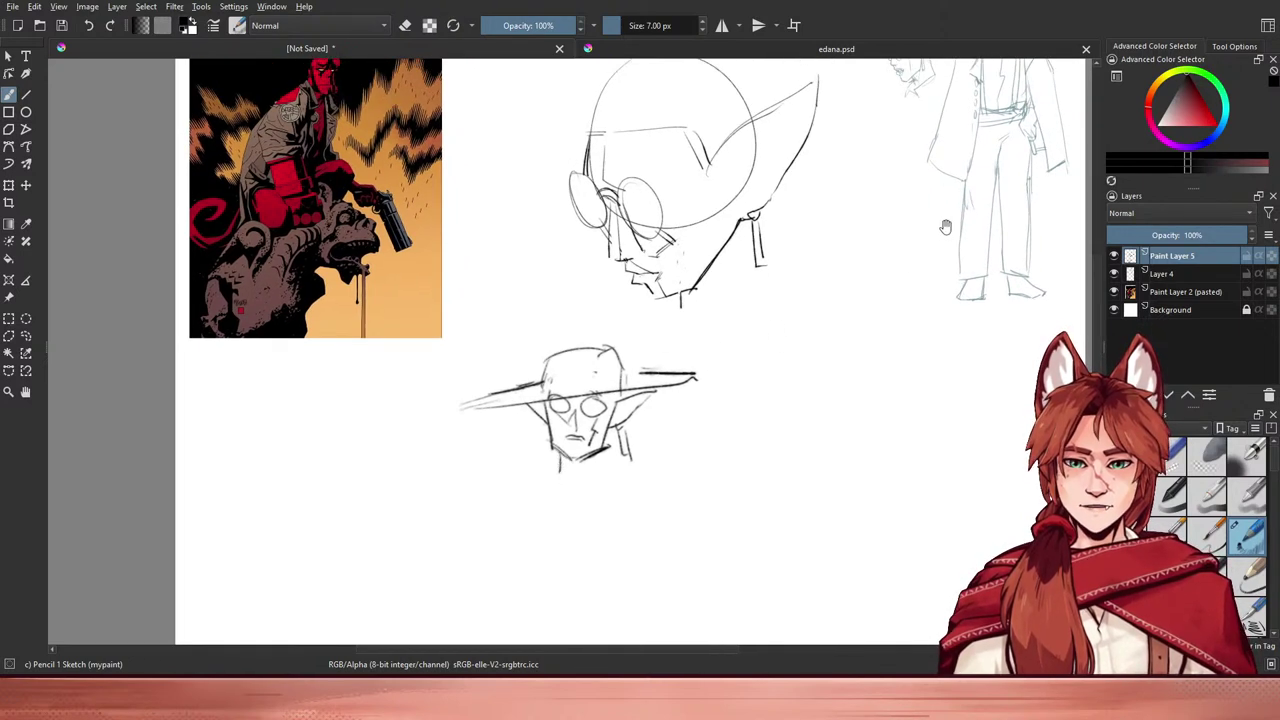
mouse_move(633, 424)
left_mouse_down()
mouse_move(617, 522)
mouse_move(630, 457)
left_mouse_up()
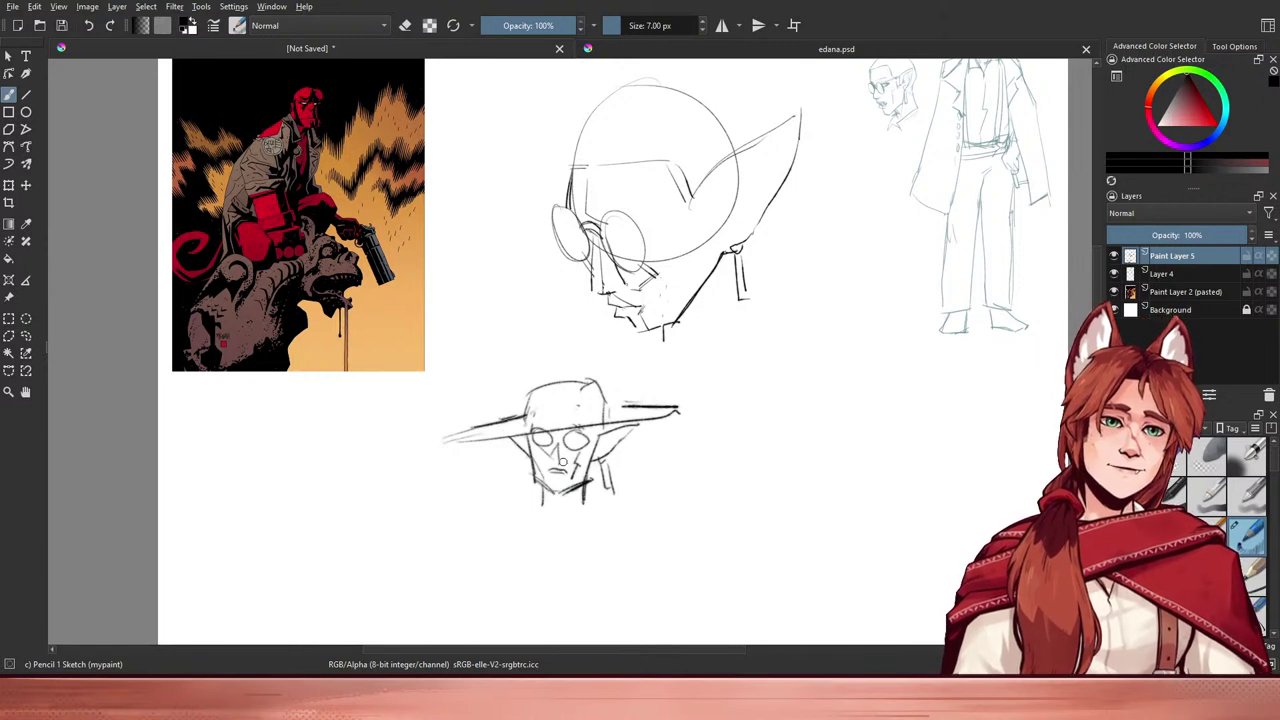
- Erase the upper part of the small face's cheek crease with the 13 px eraser, then return to drawing
key("e")
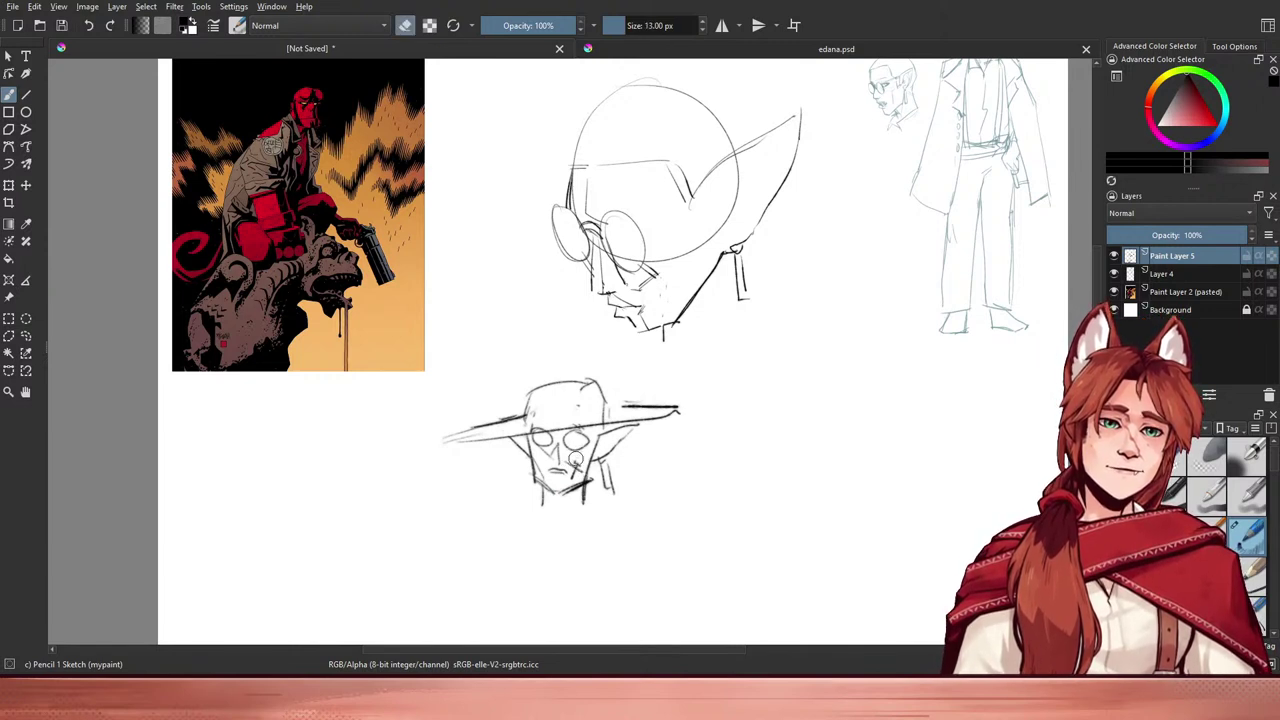
left_click_drag(582, 466, 573, 462)
key("e")
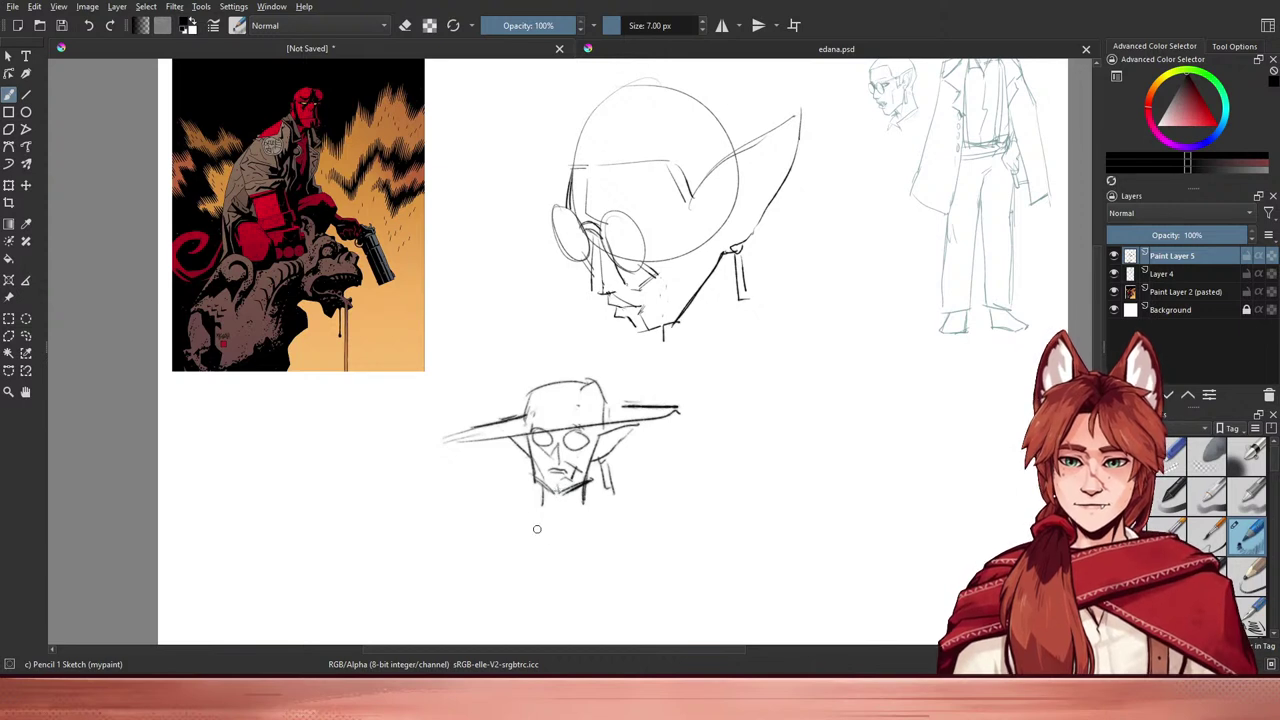
- Erase the small face's original lenses and redraw them as two narrower ovals, strengthening the near side of the face
left_click_drag(554, 411, 560, 430)
key("e")
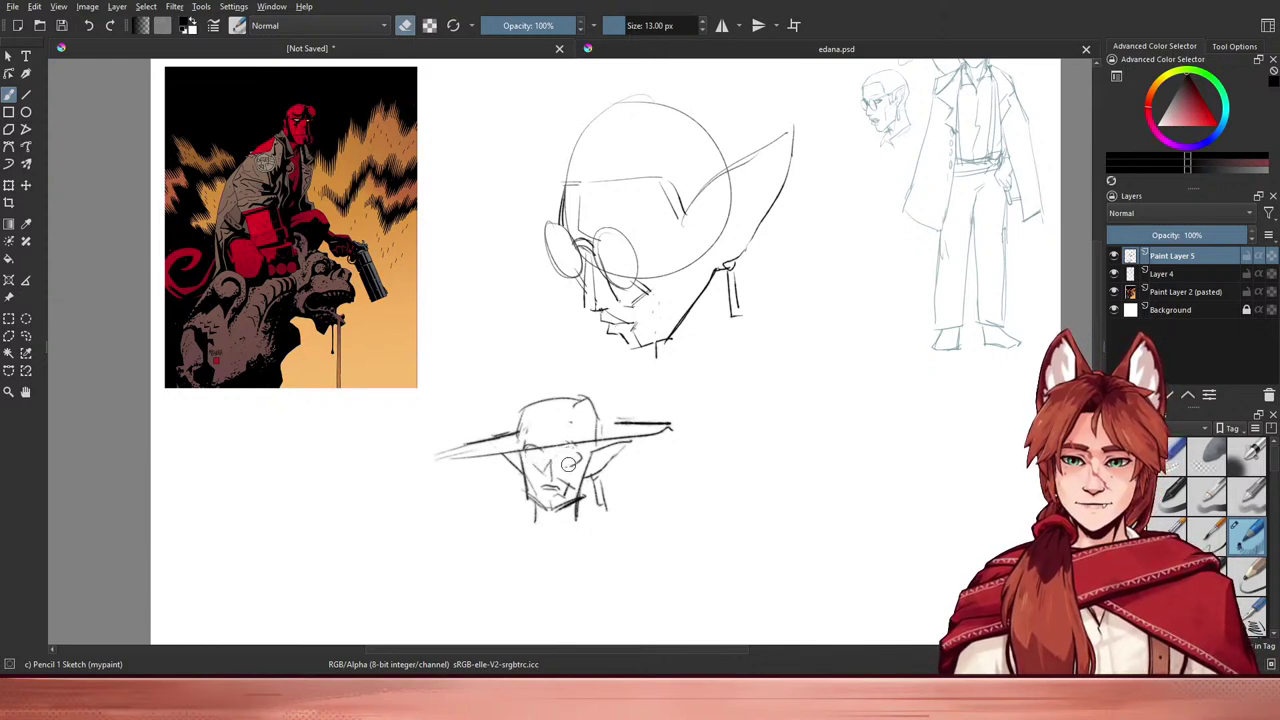
key("e")
mouse_move(549, 435)
left_mouse_down()
mouse_move(527, 487)
mouse_move(545, 458)
left_mouse_up()
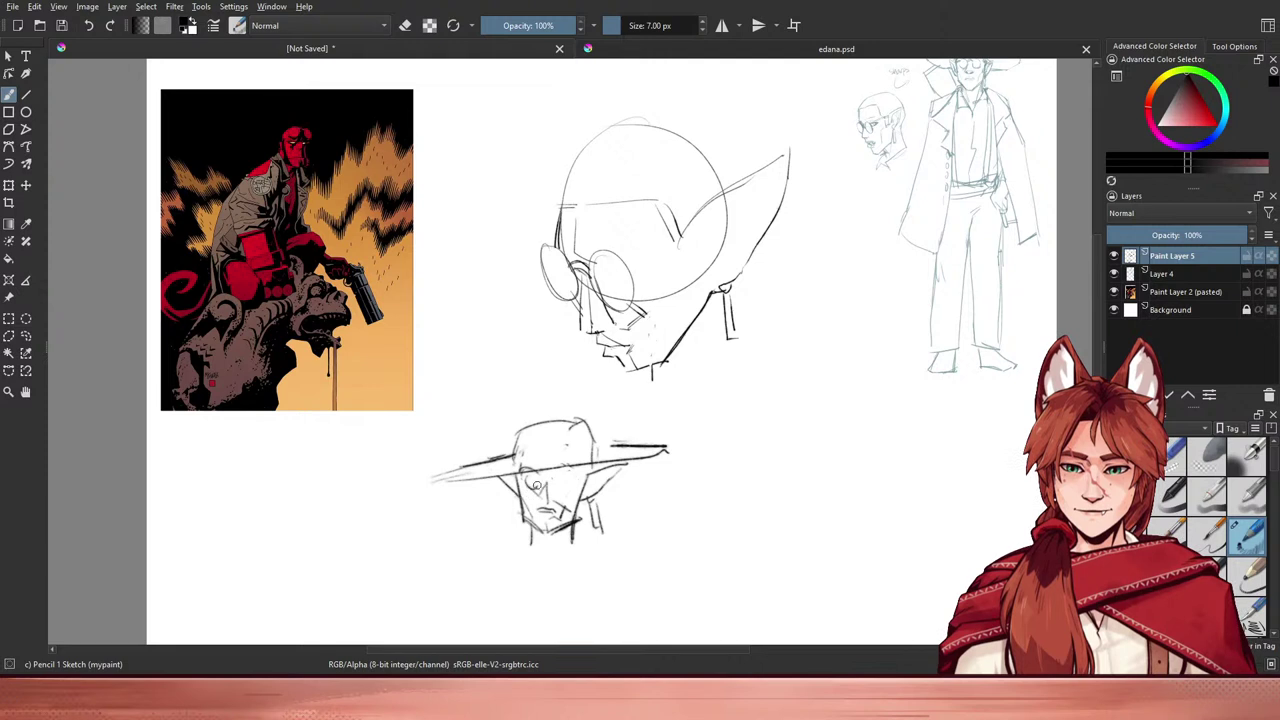
mouse_move(528, 476)
left_mouse_down()
mouse_move(563, 476)
mouse_move(574, 514)
left_mouse_up()
key("ctrl+z")
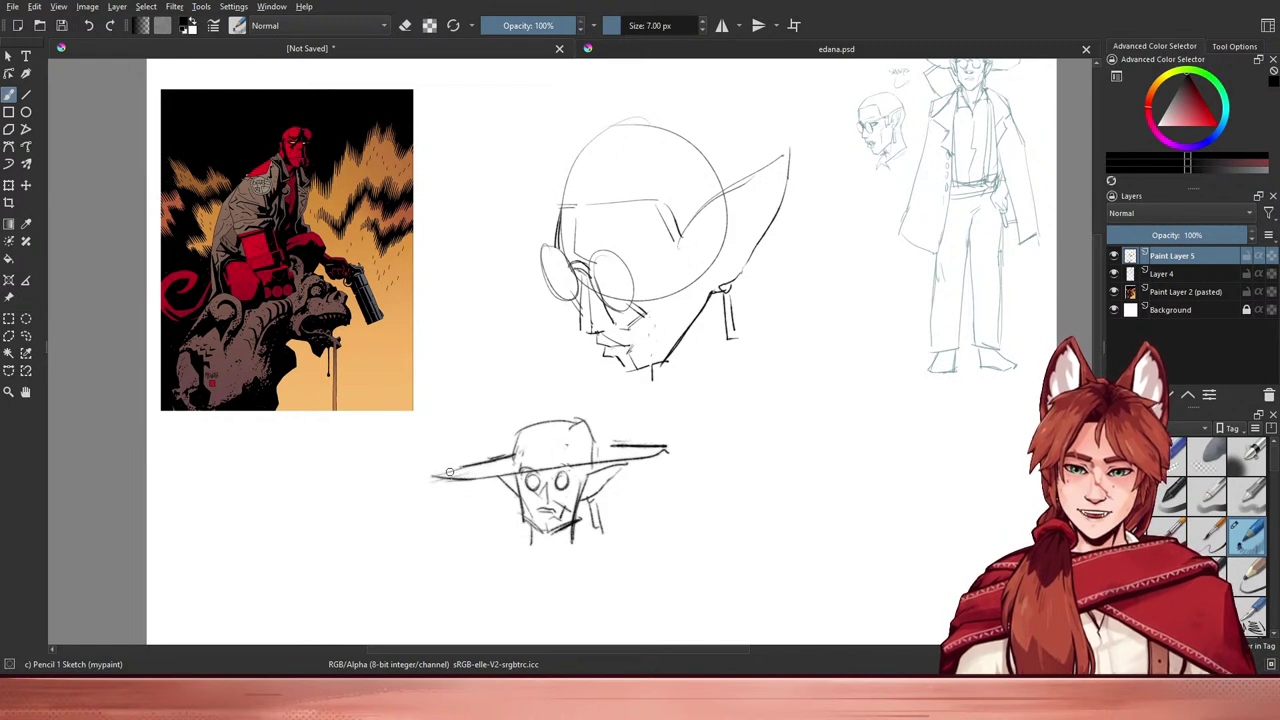
- Darken and thicken the hat brim's outline from its far tip to its near tip
mouse_move(434, 476)
left_mouse_down()
mouse_move(504, 456)
mouse_move(452, 468)
mouse_move(662, 455)
left_mouse_up()
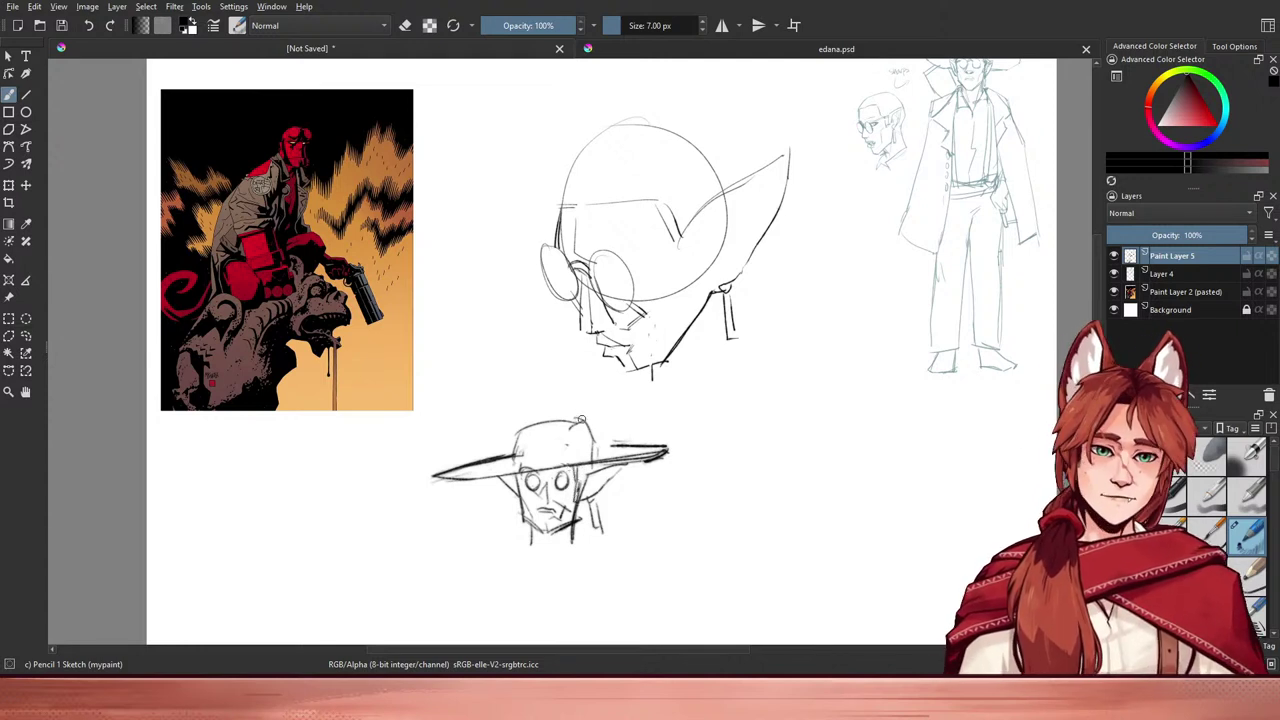
- Erase the small face's near lens with the 13 px eraser and redraw it as a cleaner, lighter oval
key("e")
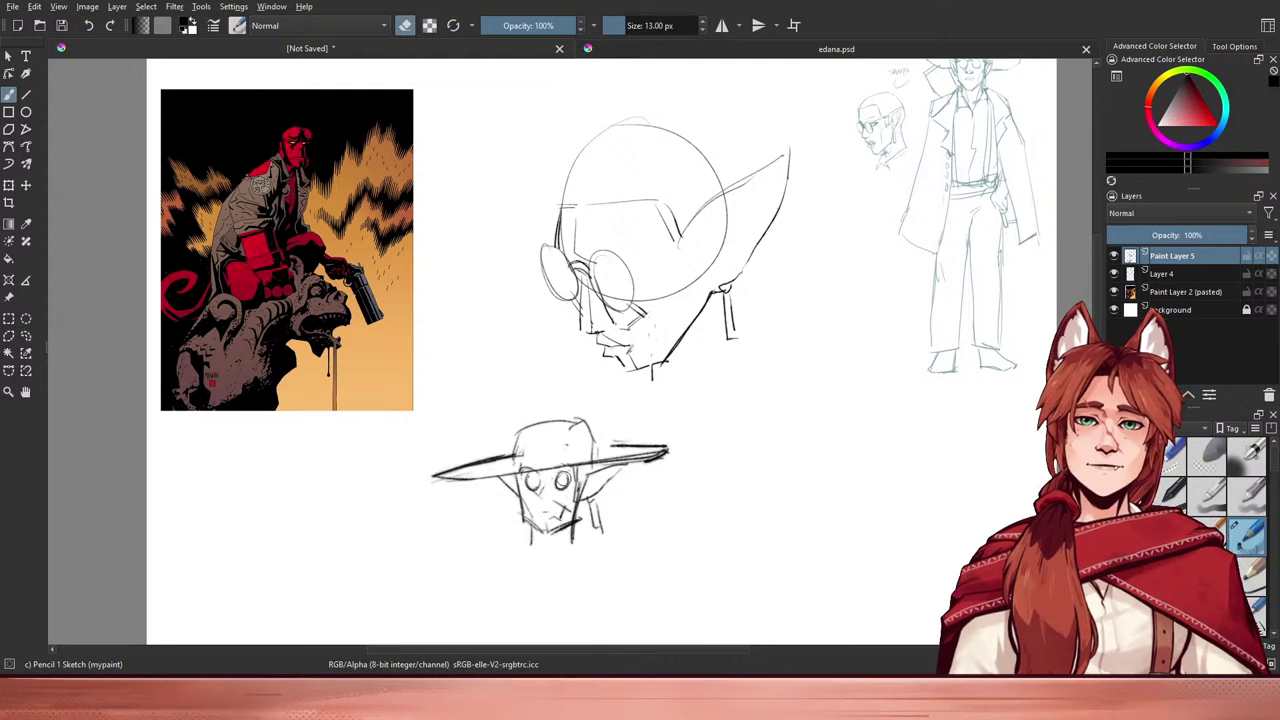
key("e")
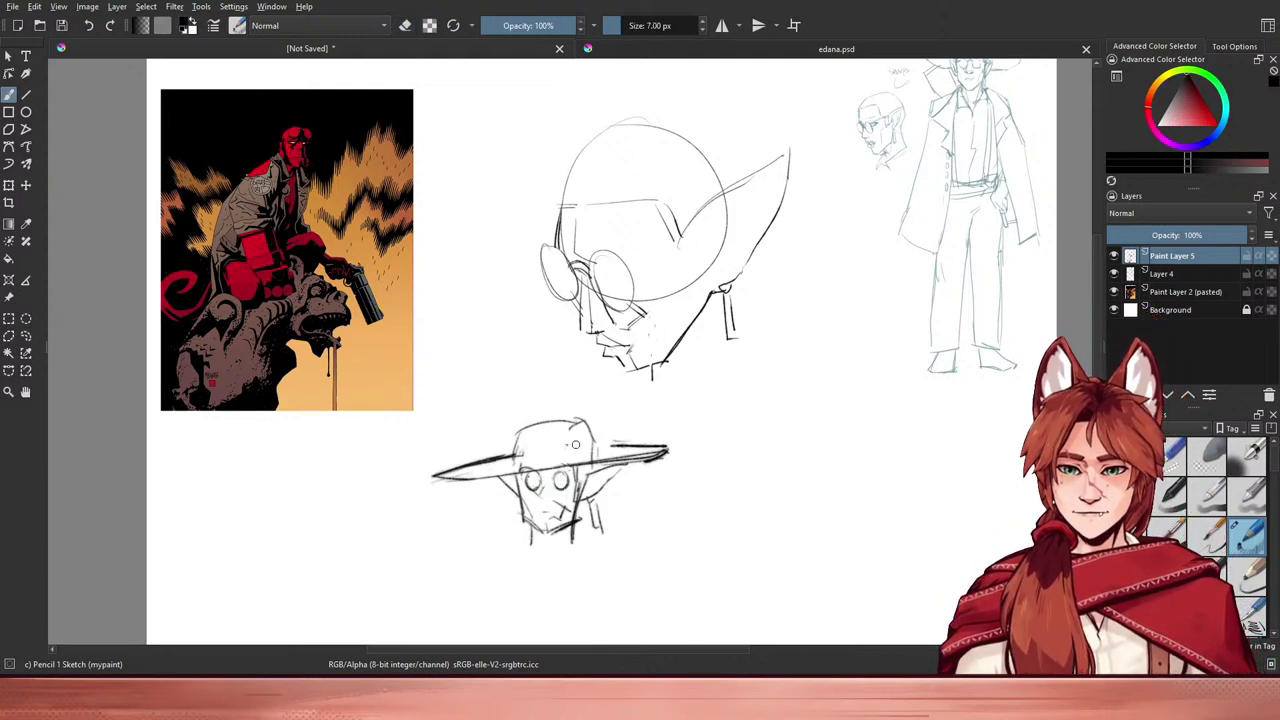
left_click_drag(563, 461, 561, 490)
key("e")
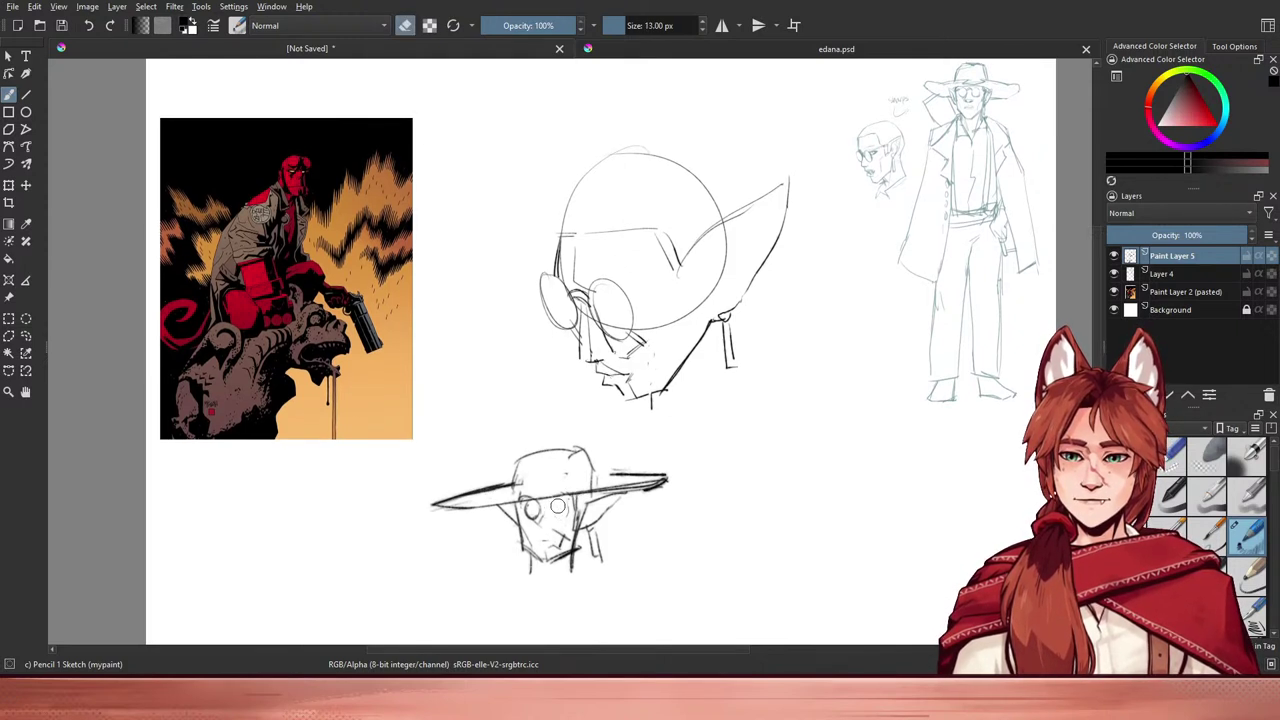
key("e")
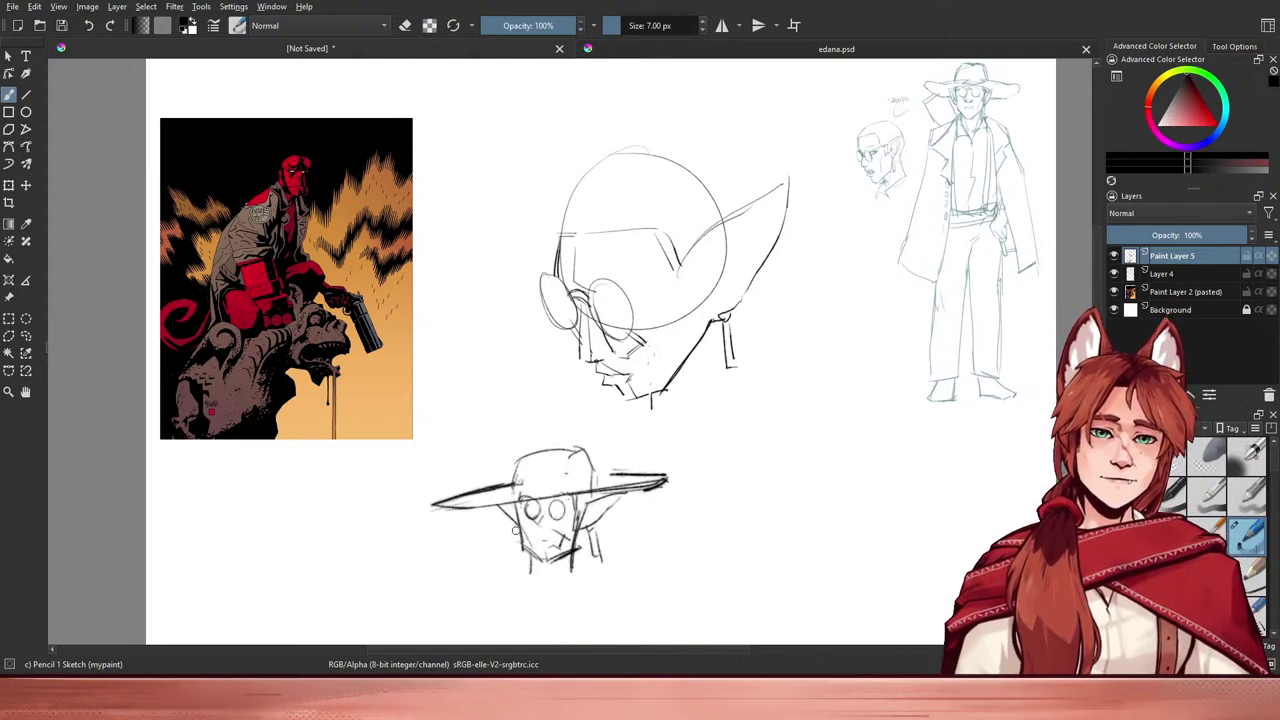
- Strengthen the far edge of the small face and rework its nose and mouth lines, alternating between the pencil and the 13 px eraser
left_click_drag(520, 523, 525, 551)
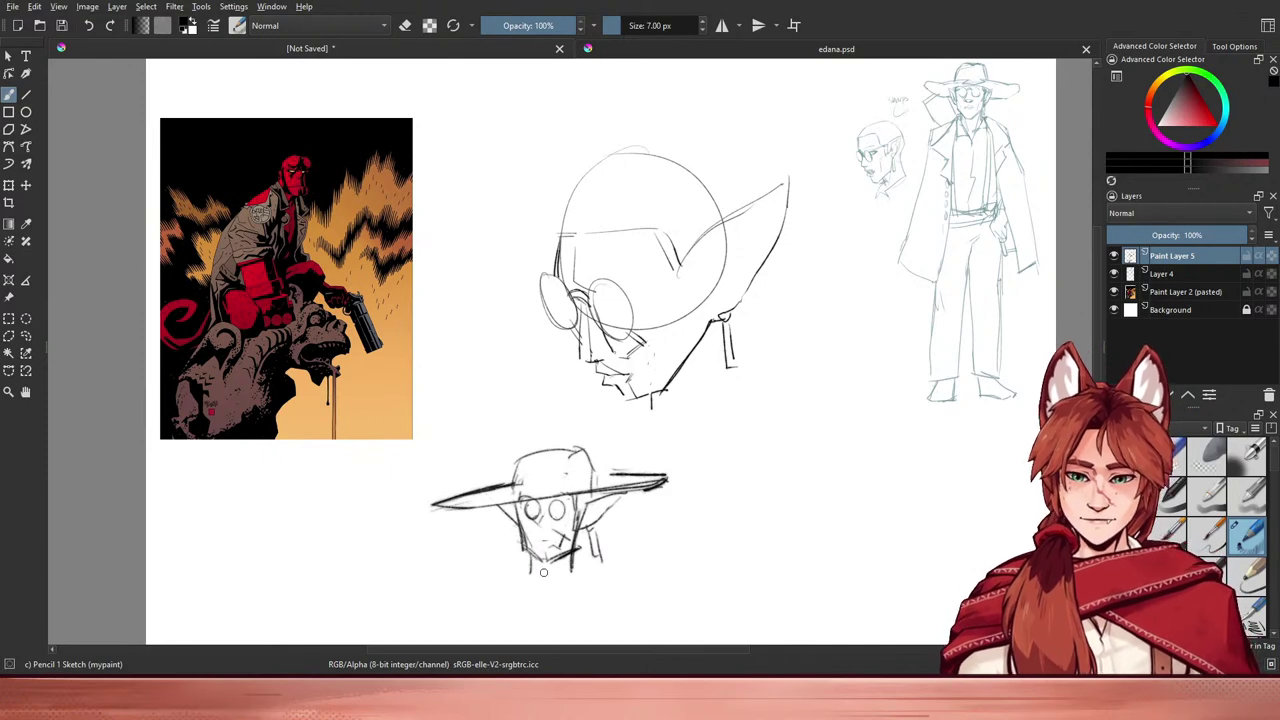
key("ctrl+z")
left_click_drag(557, 511, 563, 479)
key("e")
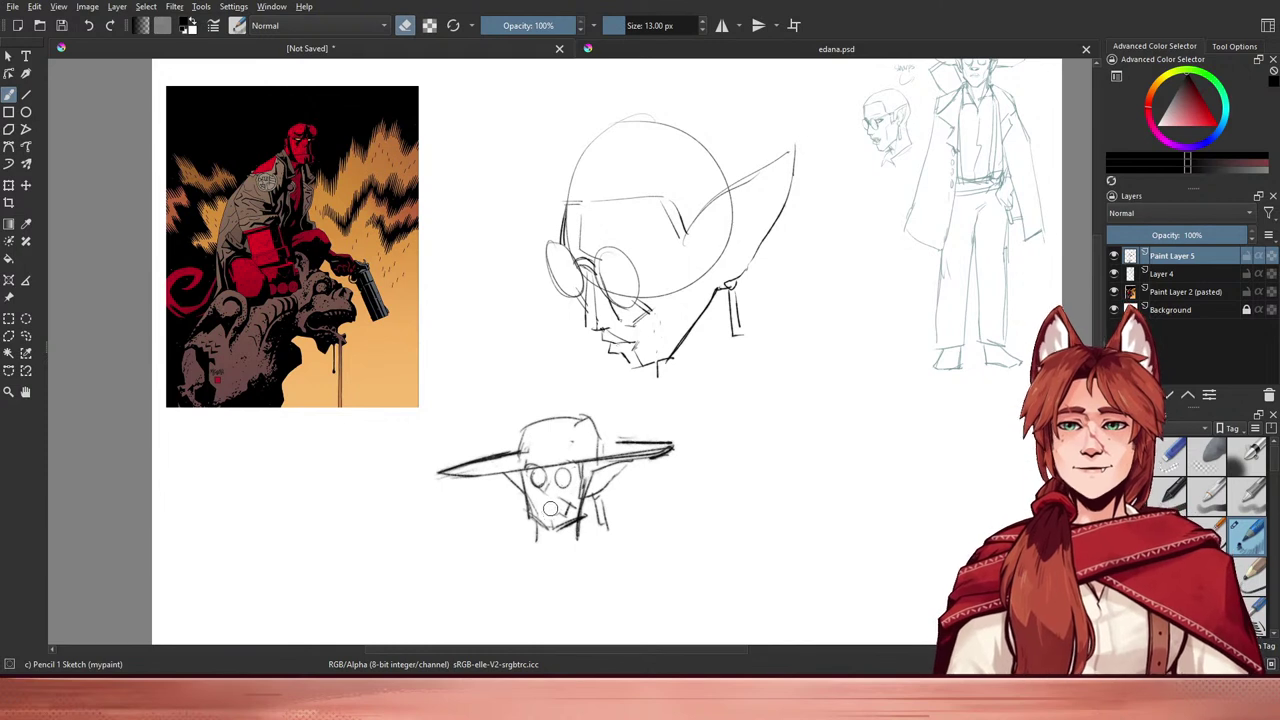
key("e")
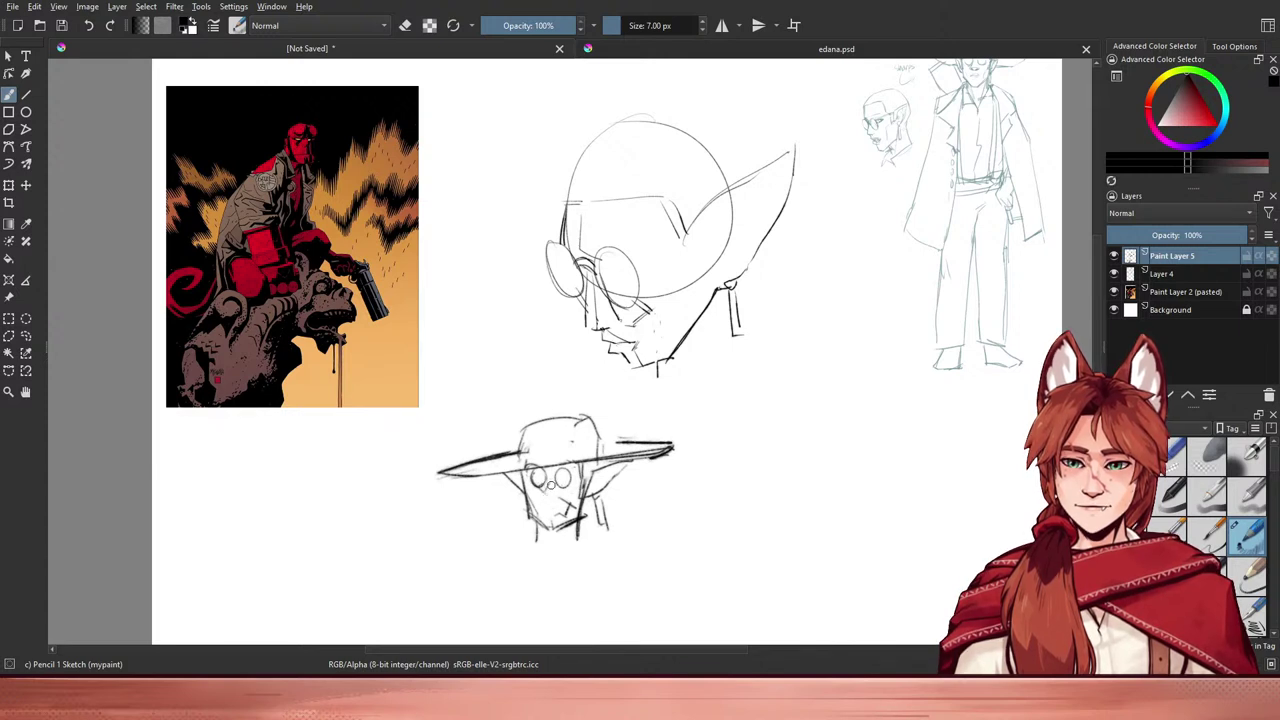
key("e")
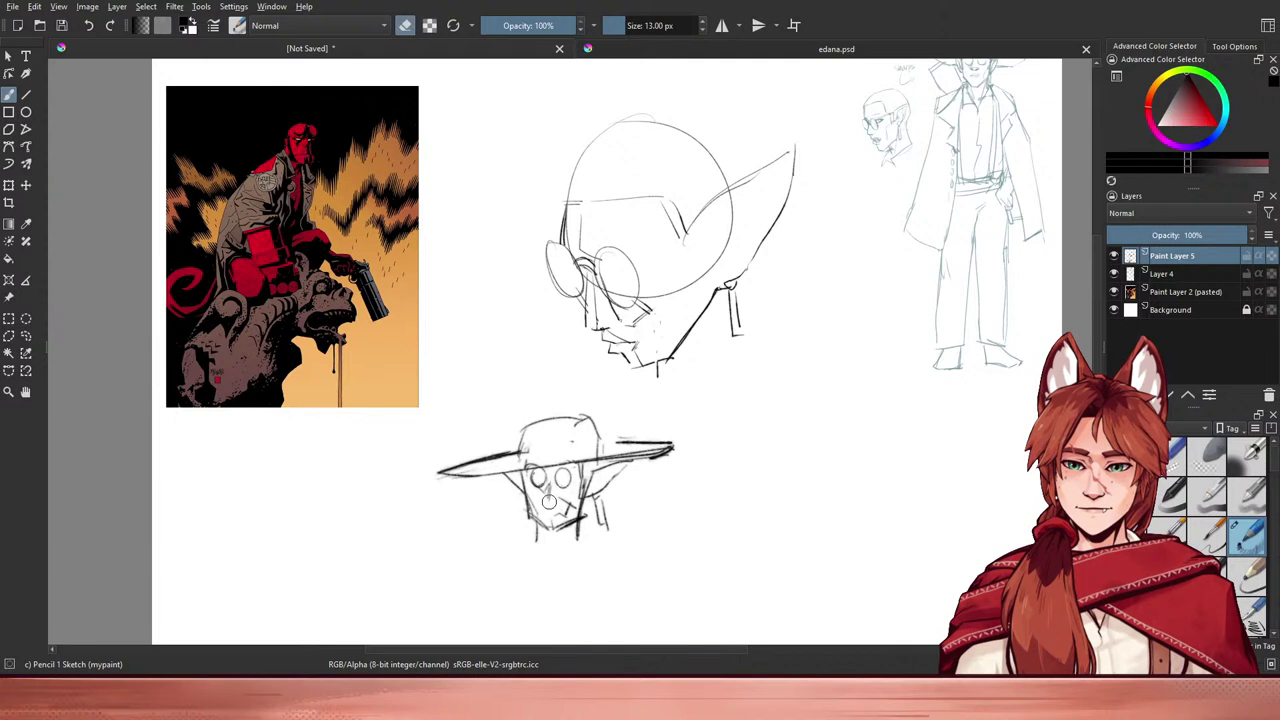
key("e")
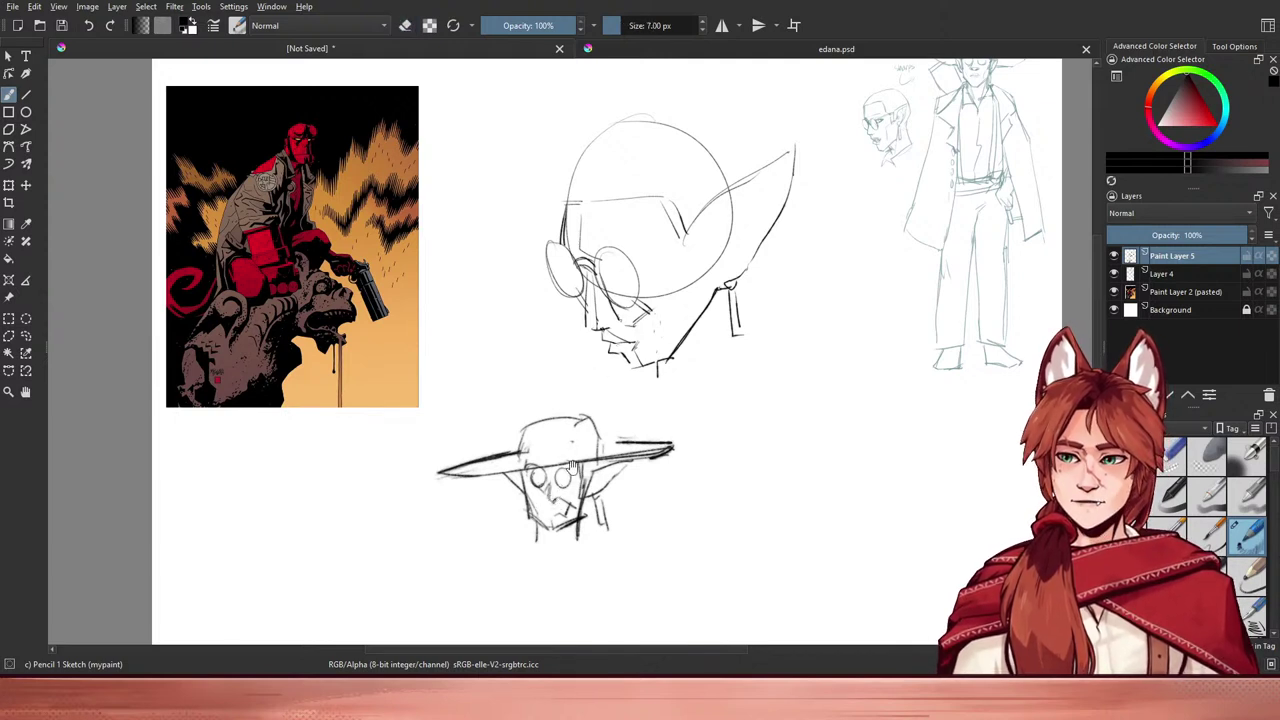
left_click_drag(572, 450, 573, 443)
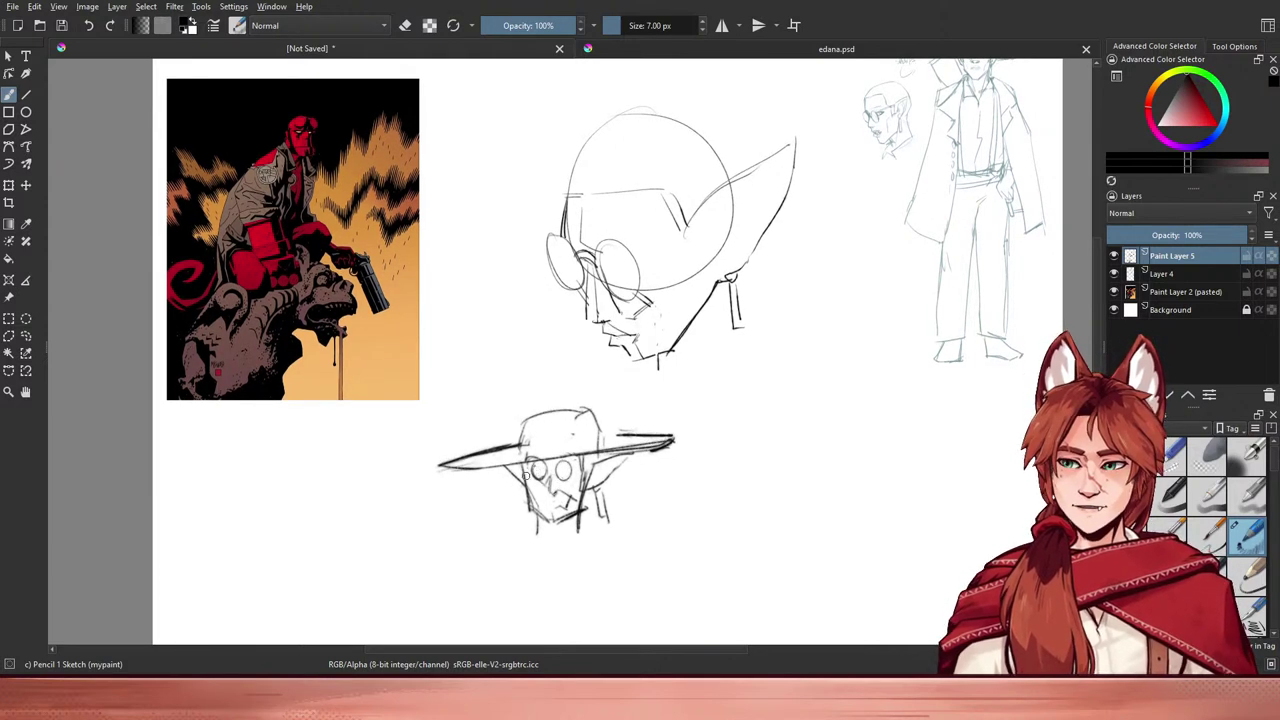
- Select the small face's glasses with a freehand selection and move them slightly lower with the Transform tool
left_click(26, 336)
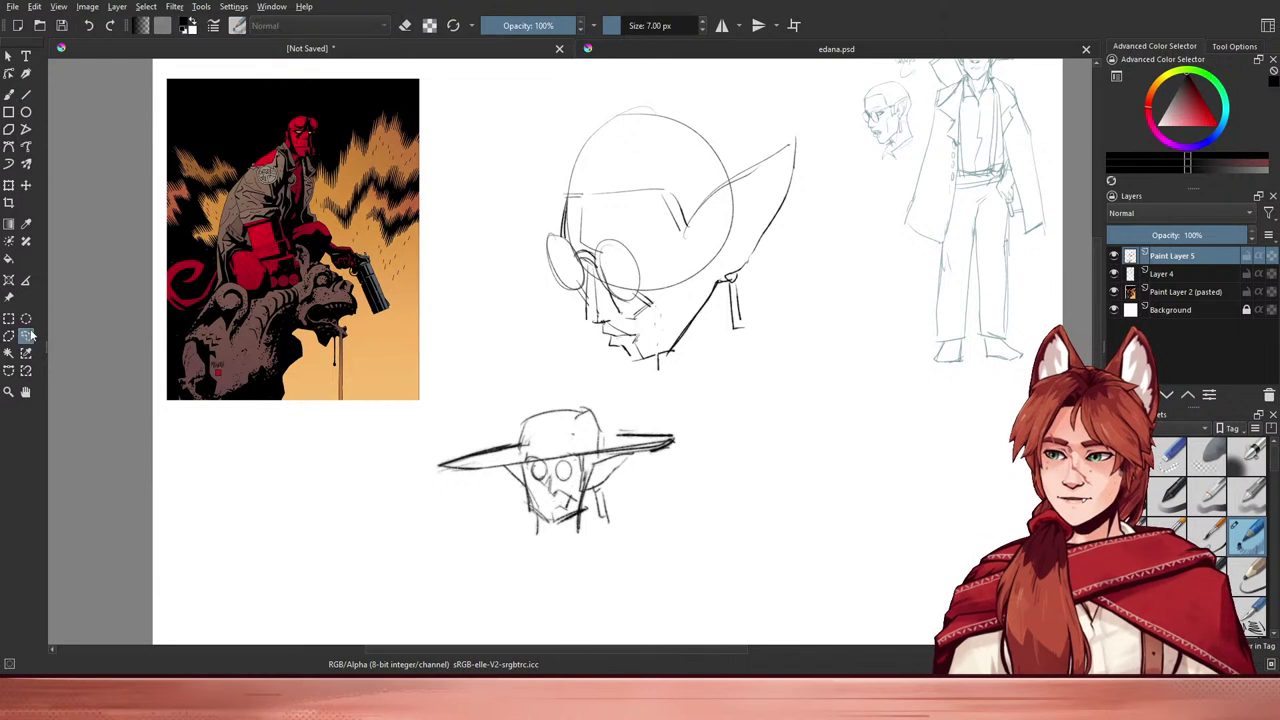
left_click(577, 466)
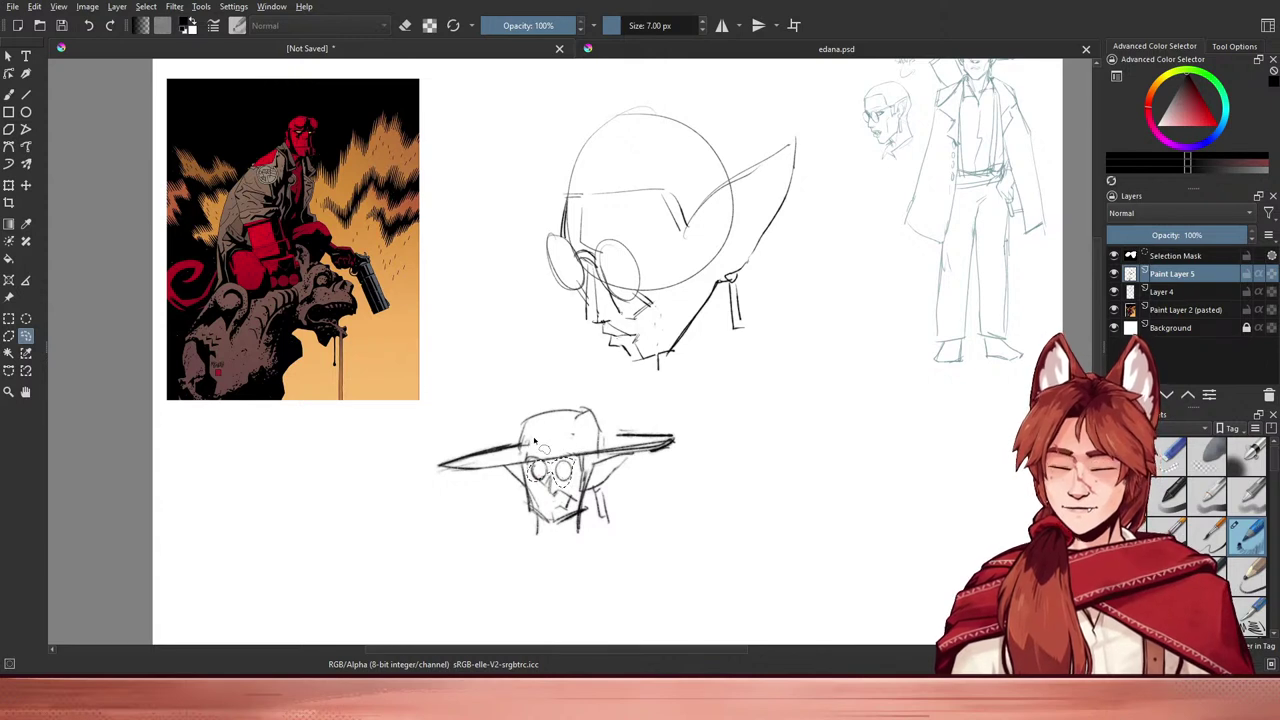
left_click(8, 185)
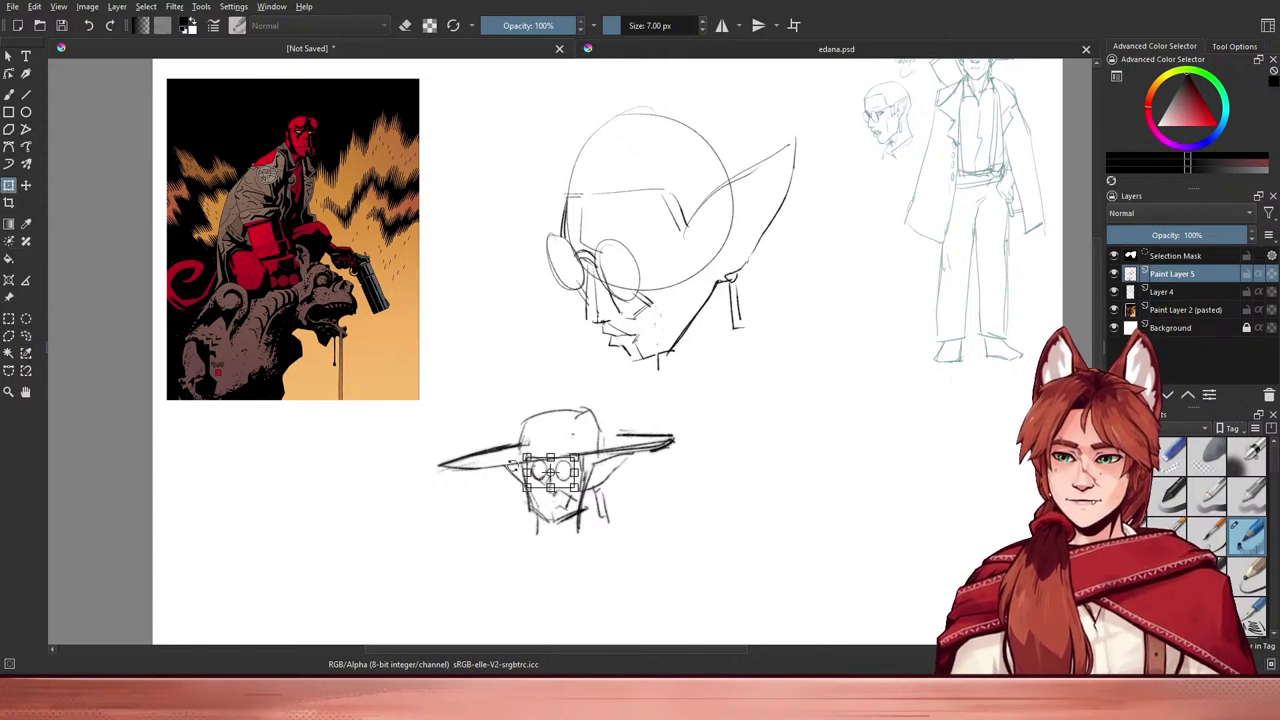
key("Return")
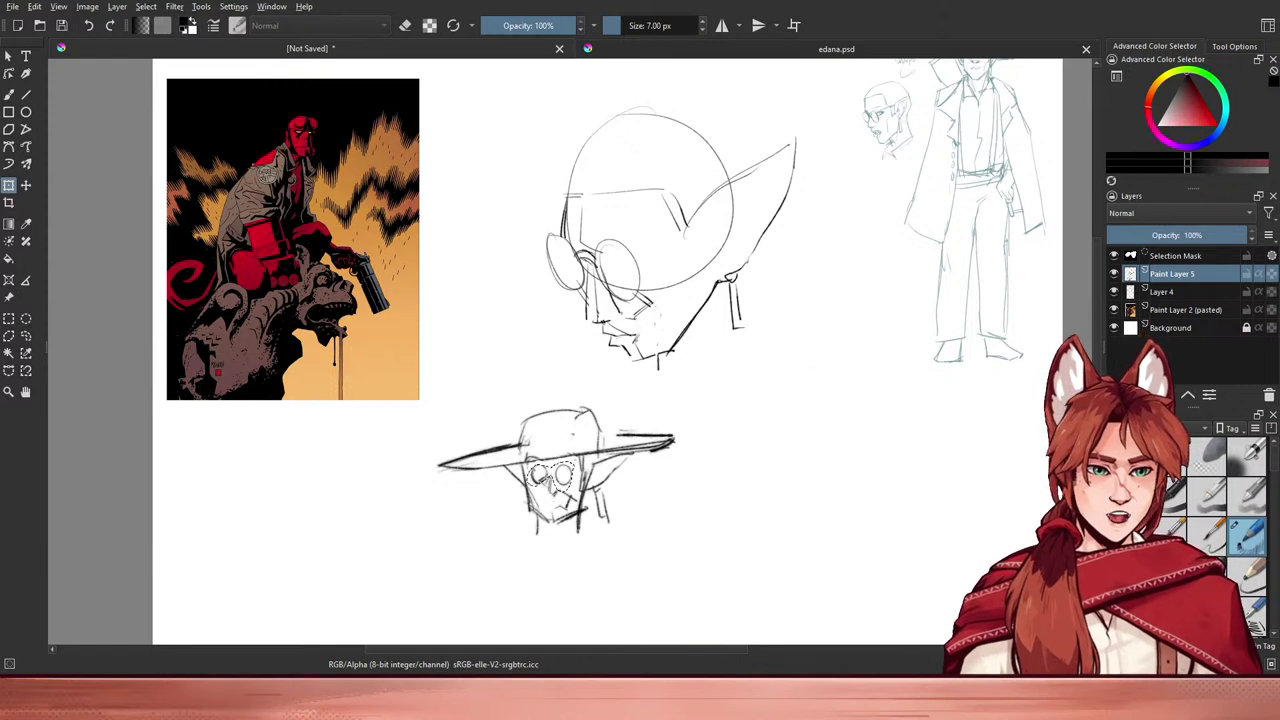
- Lower the opacity of Paint Layer 5 to 48% and add a new paint layer above it
left_click(1192, 236)
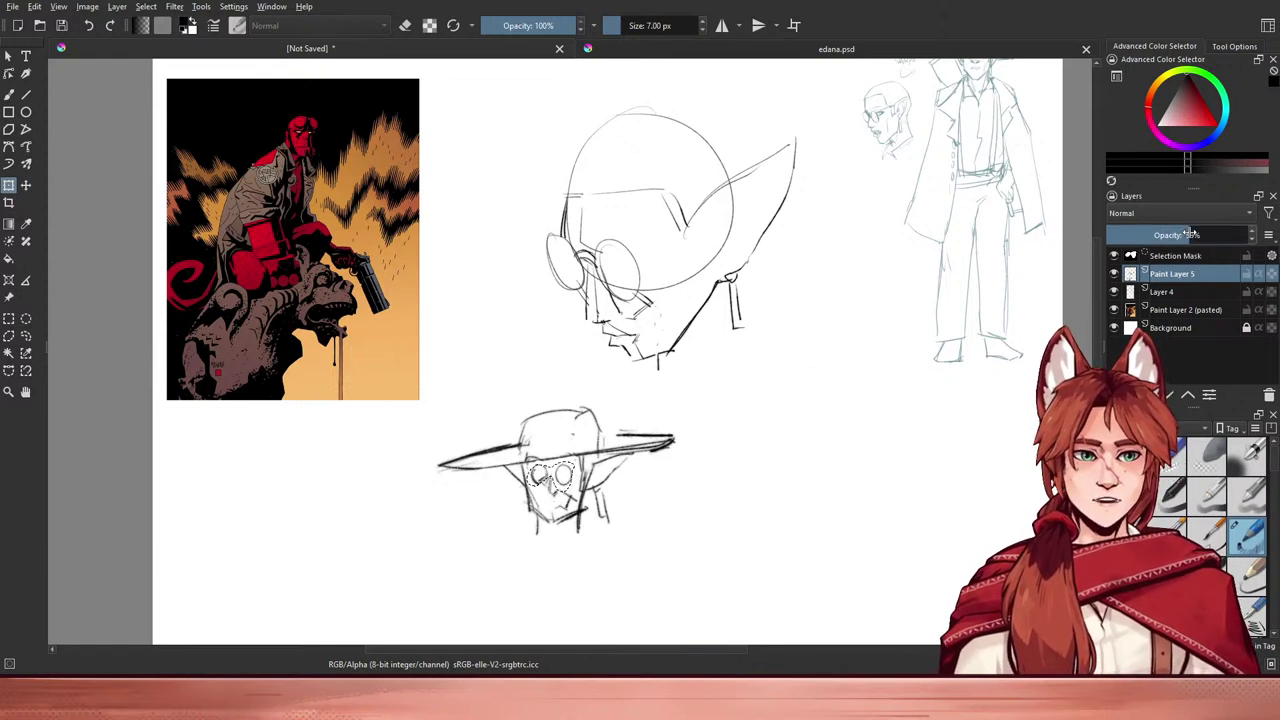
left_click_drag(1187, 234, 1175, 236)
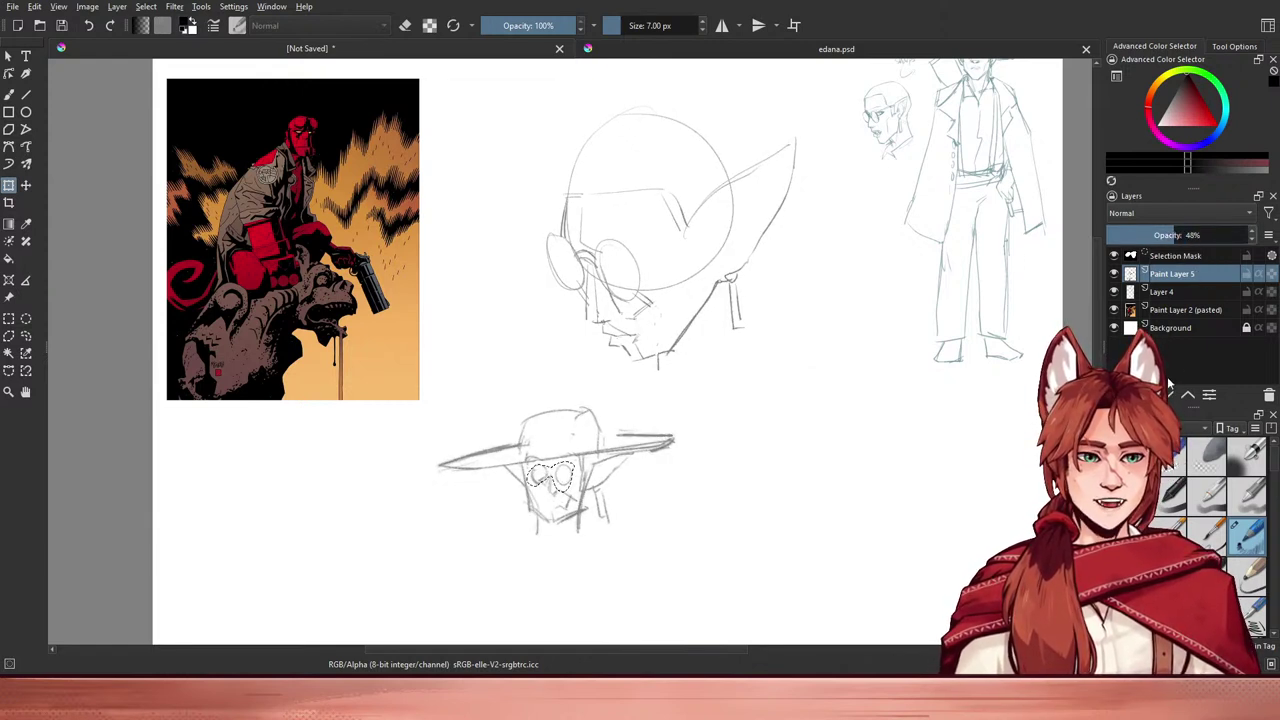
key("Insert")
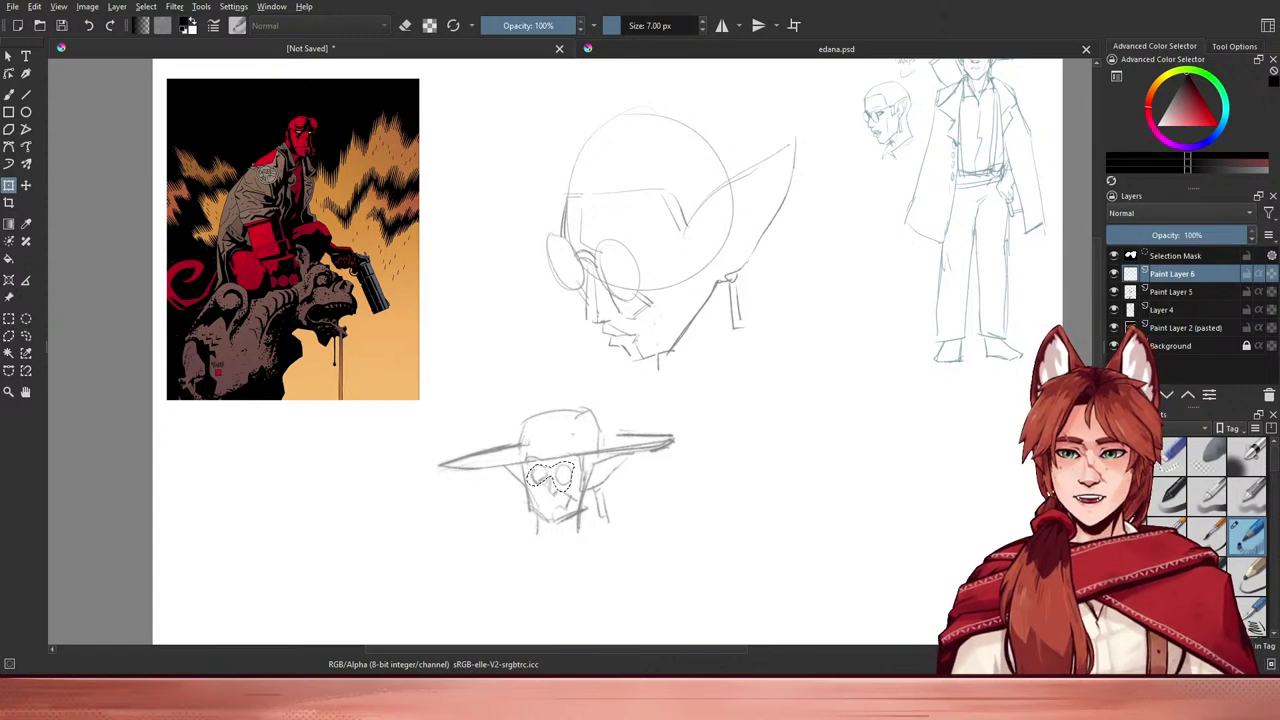
- Clear the selection, ink the small face's far lens in black with the 8 px Basic-1 brush, and erase the excess at its outer edge
key("b")
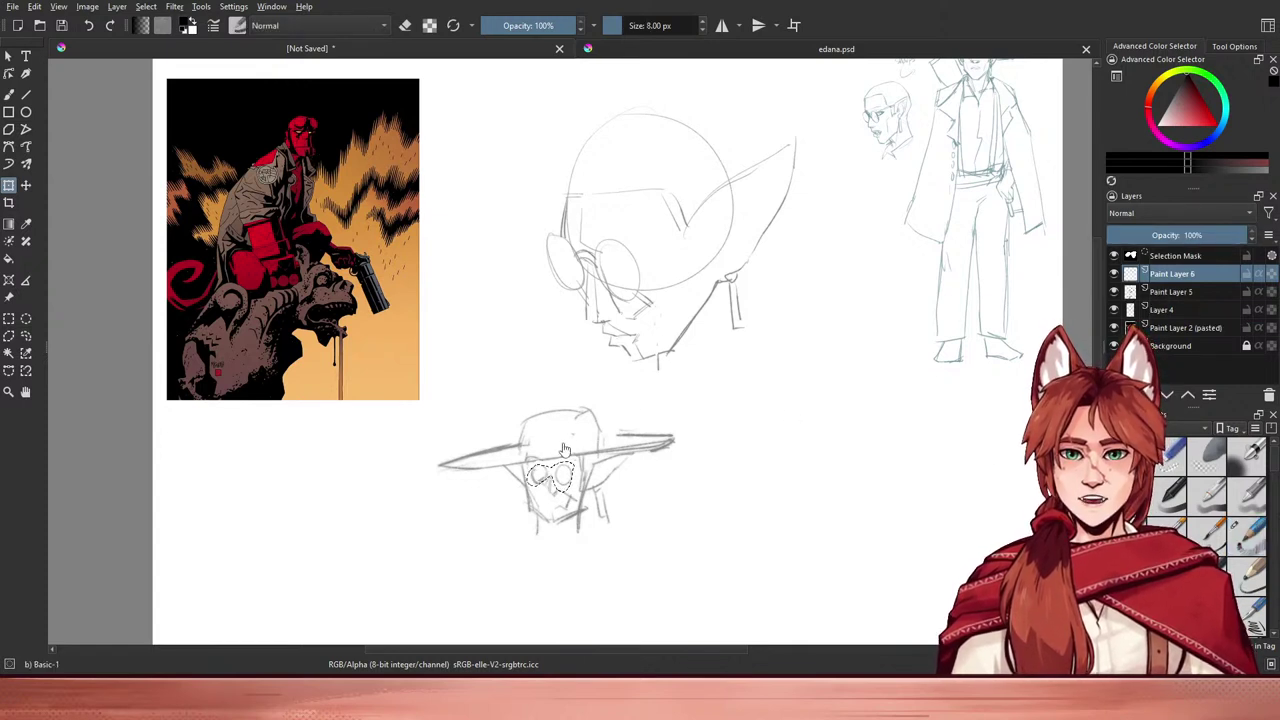
key("ctrl+shift+a")
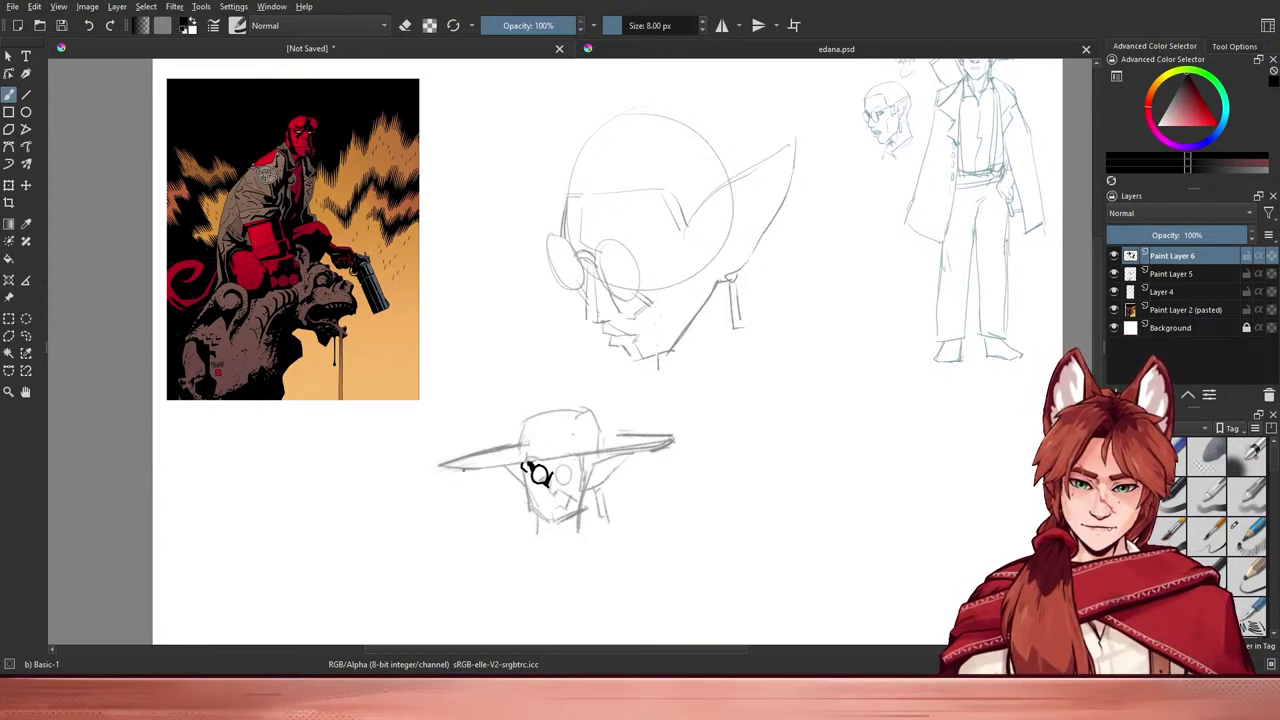
key("e")
left_click_drag(515, 467, 562, 463)
key("e")
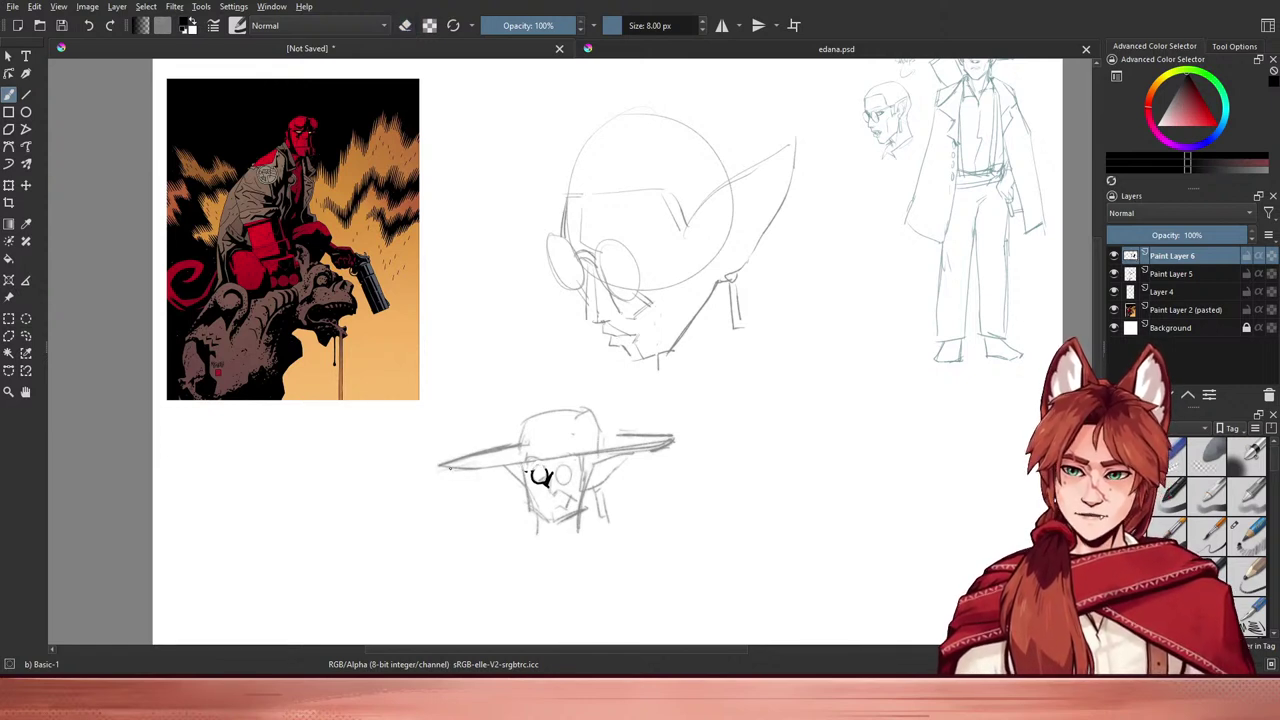
- Ink the lower edge of the hat brim as one long curve, retrying strokes as needed, and close its far tip
left_click_drag(449, 468, 576, 467)
key("ctrl+z")
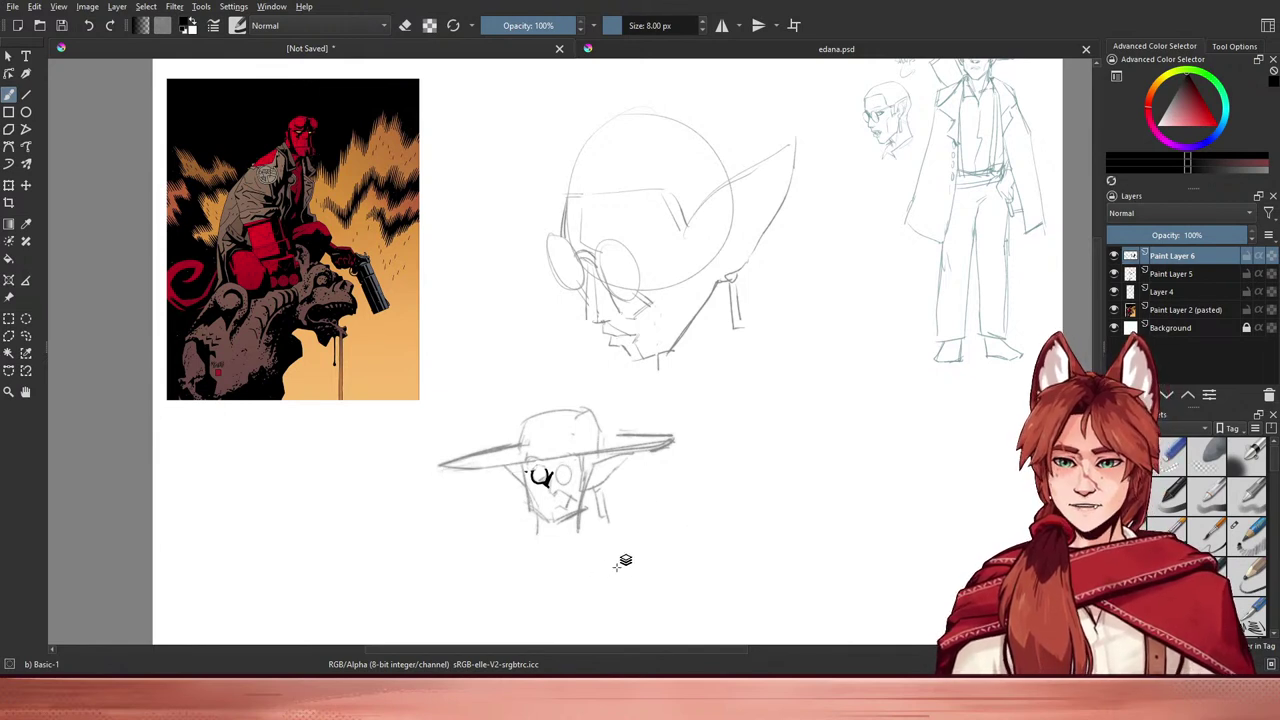
mouse_move(723, 508)
left_mouse_down()
mouse_move(757, 485)
mouse_move(754, 440)
mouse_move(797, 431)
left_mouse_up()
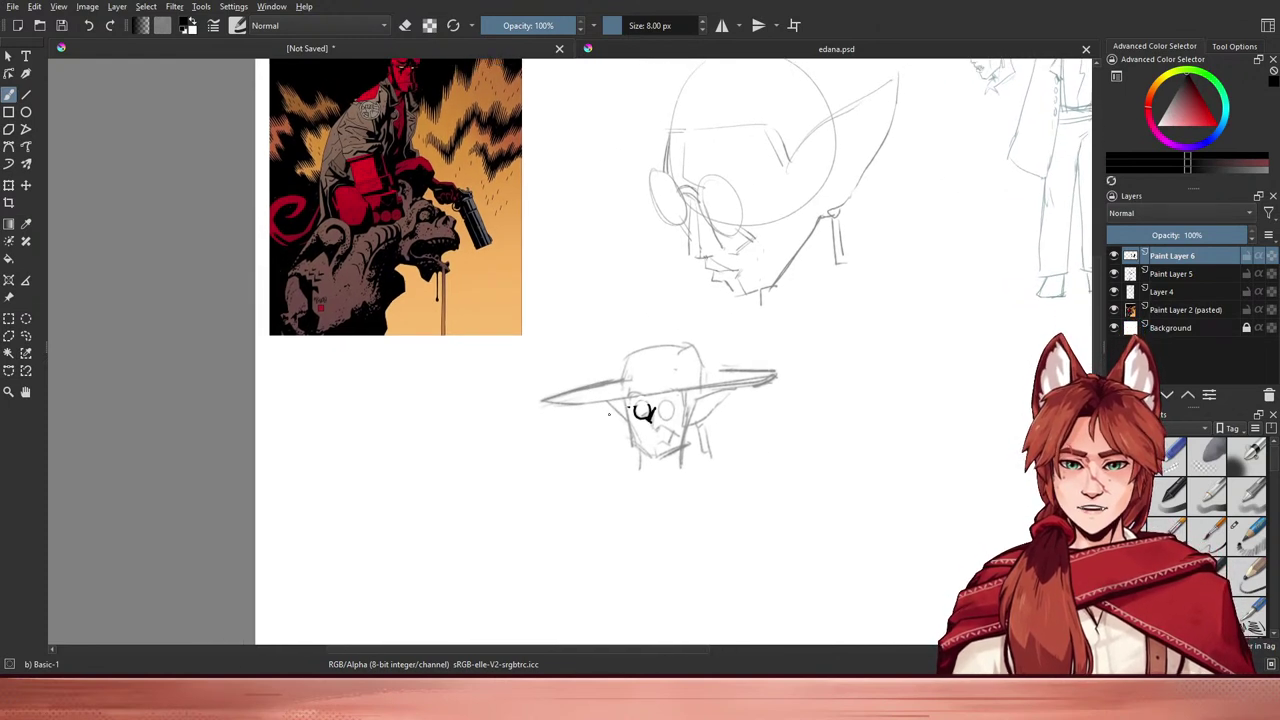
left_click_drag(552, 404, 650, 405)
key("ctrl+z")
mouse_move(568, 405)
left_mouse_down()
mouse_move(658, 406)
mouse_move(731, 386)
left_mouse_up()
key("ctrl+z")
key("ctrl+z")
left_click_drag(654, 405, 766, 375)
key("ctrl+z")
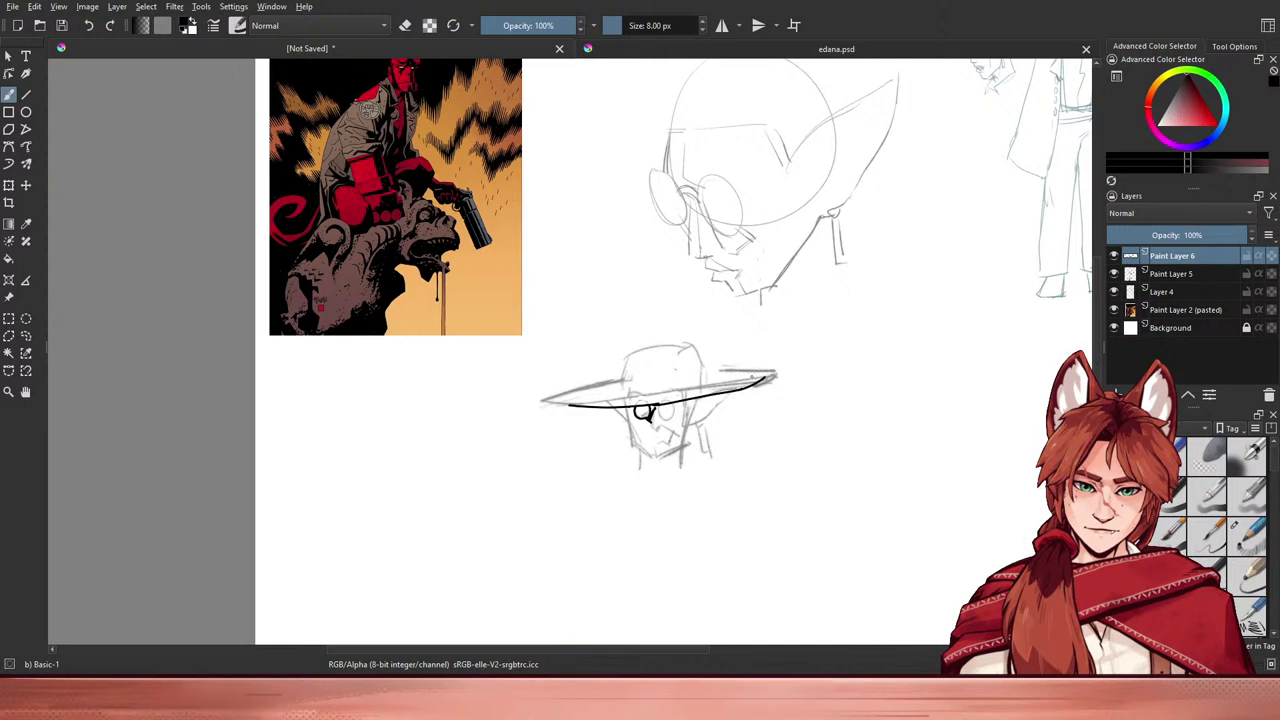
left_click_drag(555, 397, 566, 408)
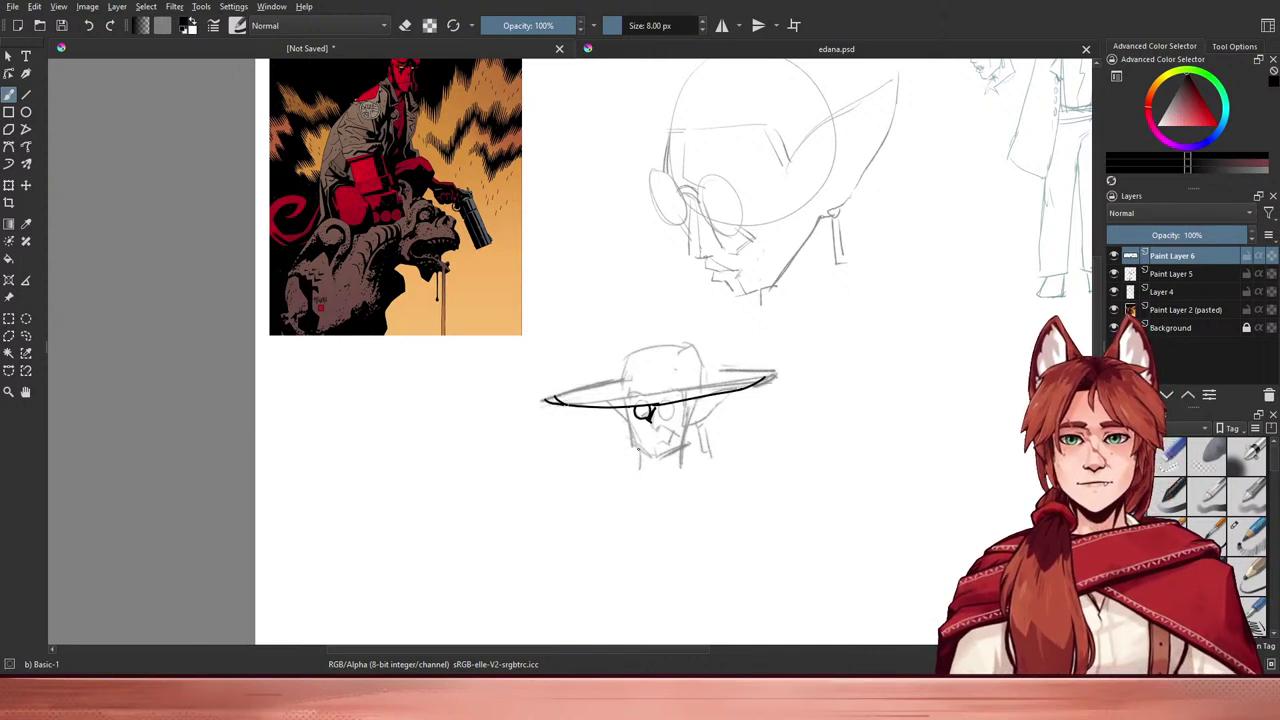
- Ink a short black line for the far side of the small head's neck, comparing the drawing with and without it
left_click_drag(639, 447, 643, 463)
key("ctrl+z")
key("ctrl+shift+z")
key("ctrl+z")
key("ctrl+shift+z")
- Ink the small face's nose and glasses bridge as a thick black shape between the lenses
left_click_drag(655, 407, 654, 427)
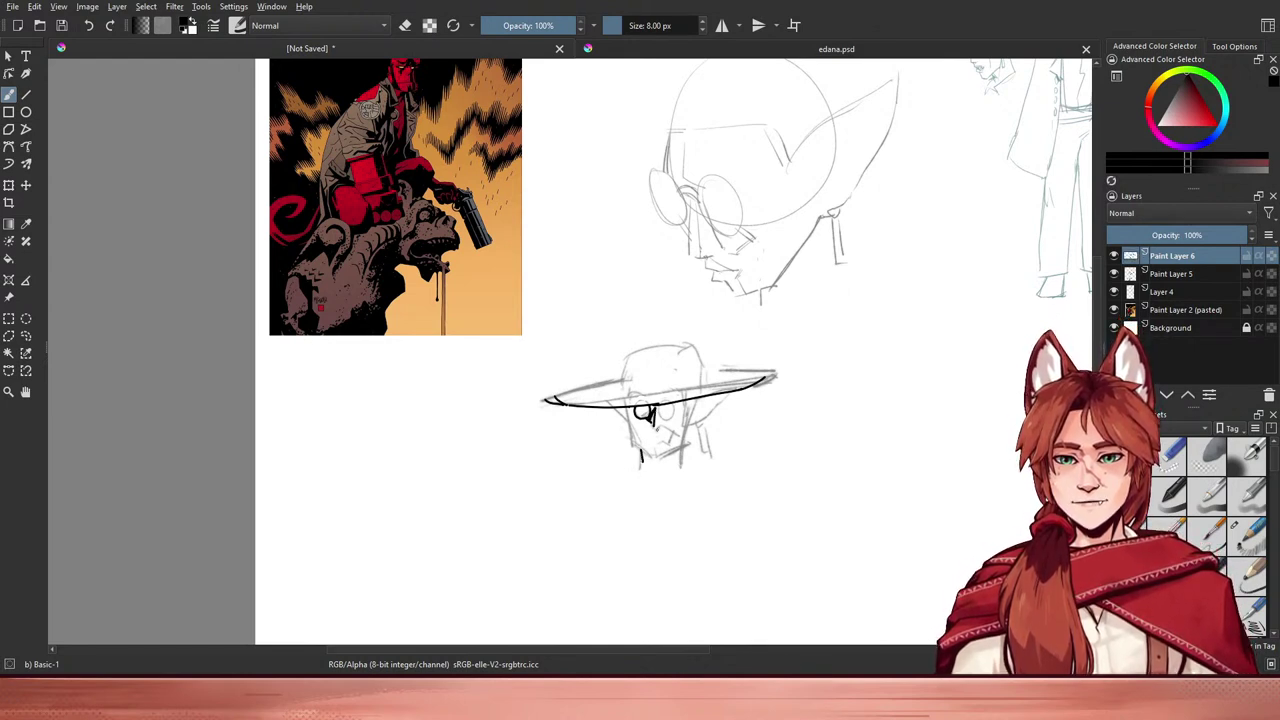
key("e")
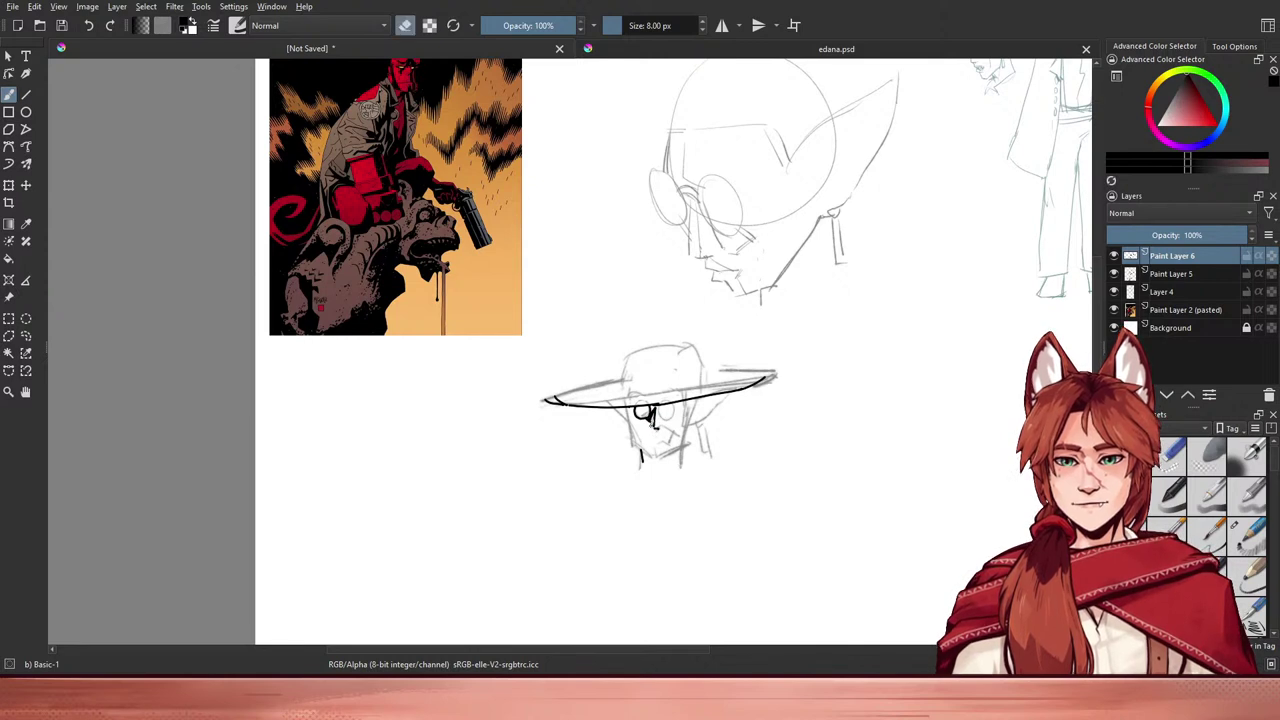
key("e")
left_click_drag(655, 408, 656, 428)
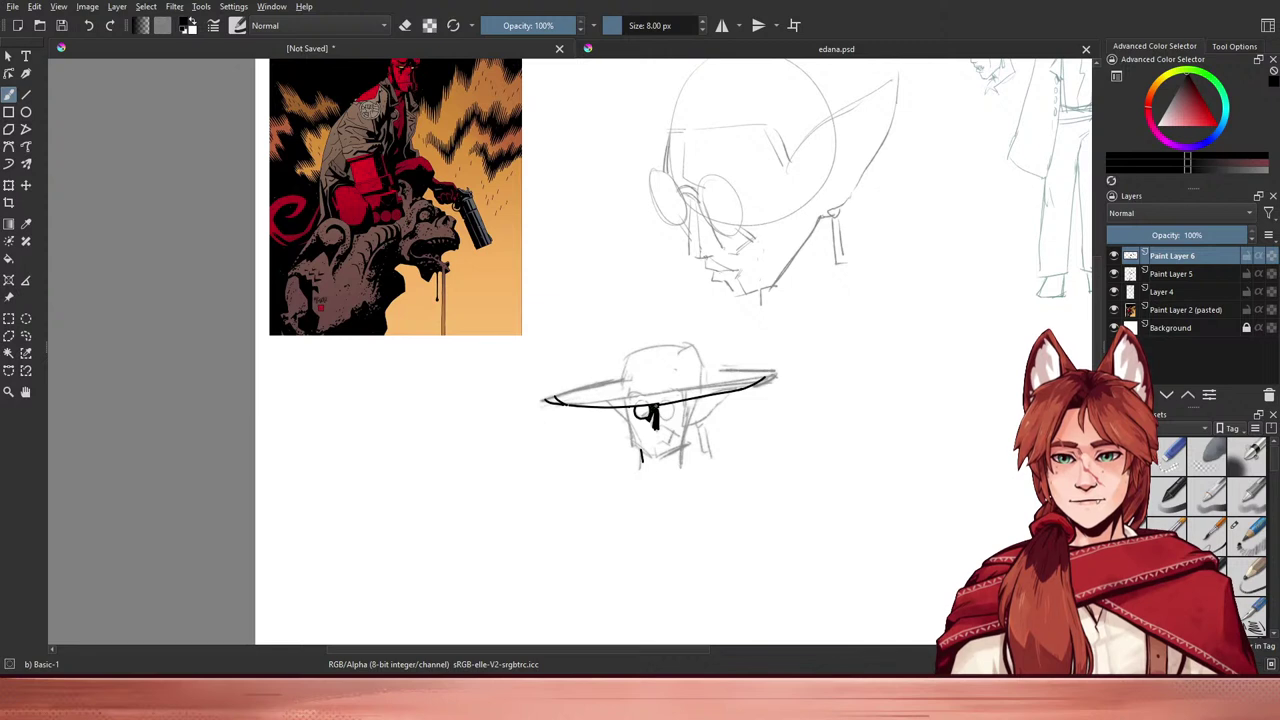
mouse_move(662, 405)
left_mouse_down()
mouse_move(663, 421)
mouse_move(652, 409)
left_mouse_up()
key("ctrl+z")
key("ctrl+z")
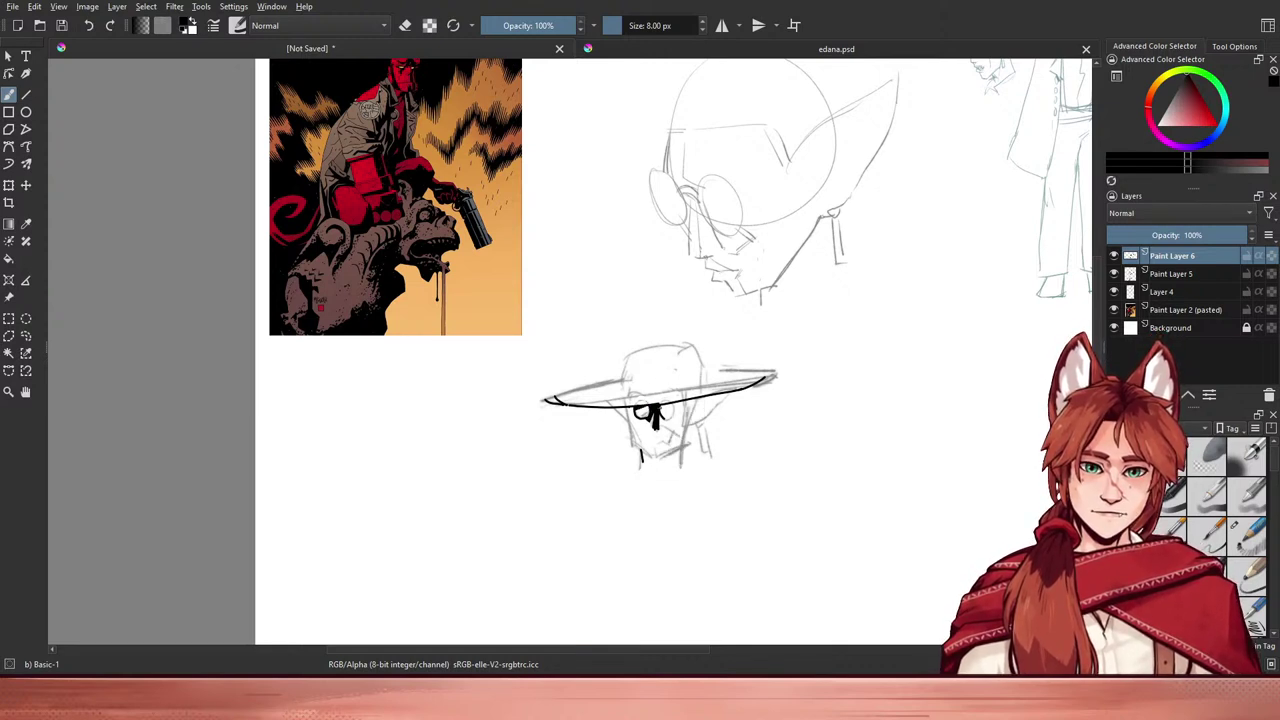
- Ink the rim of the small face's near lens in black and clean up its edge with the eraser
left_click_drag(660, 408, 675, 404)
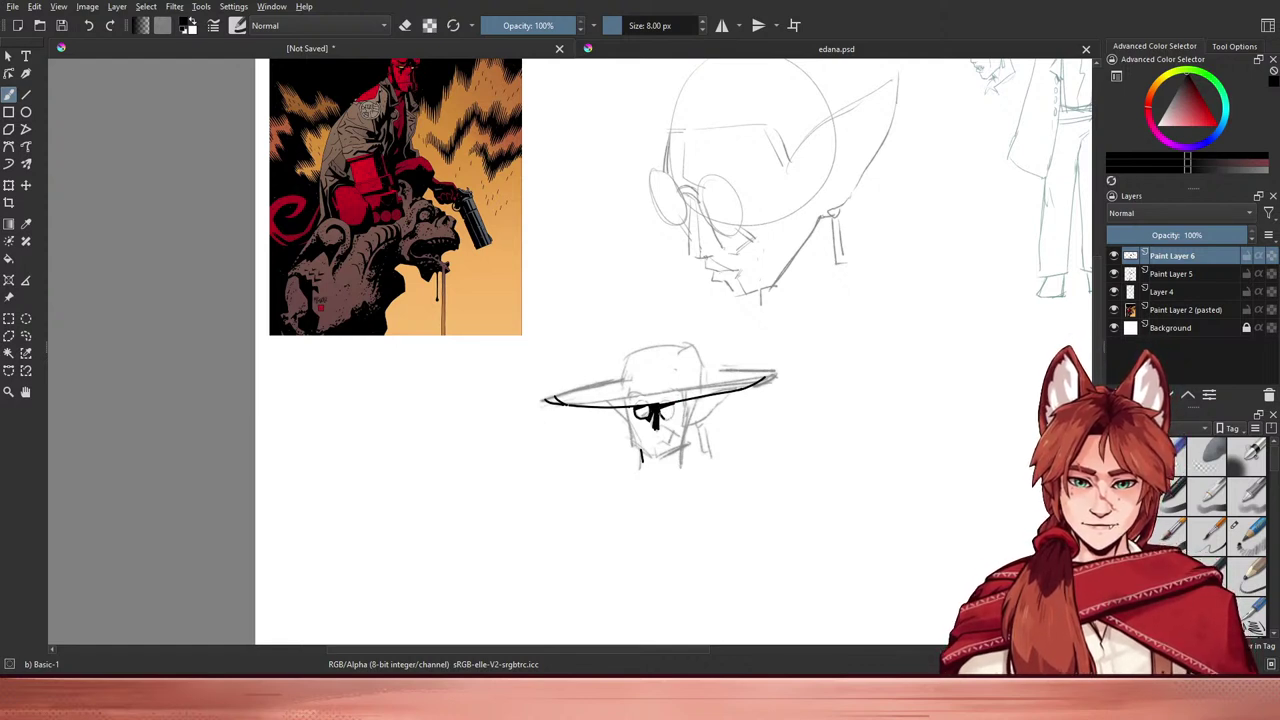
left_click_drag(661, 414, 678, 416)
key("e")
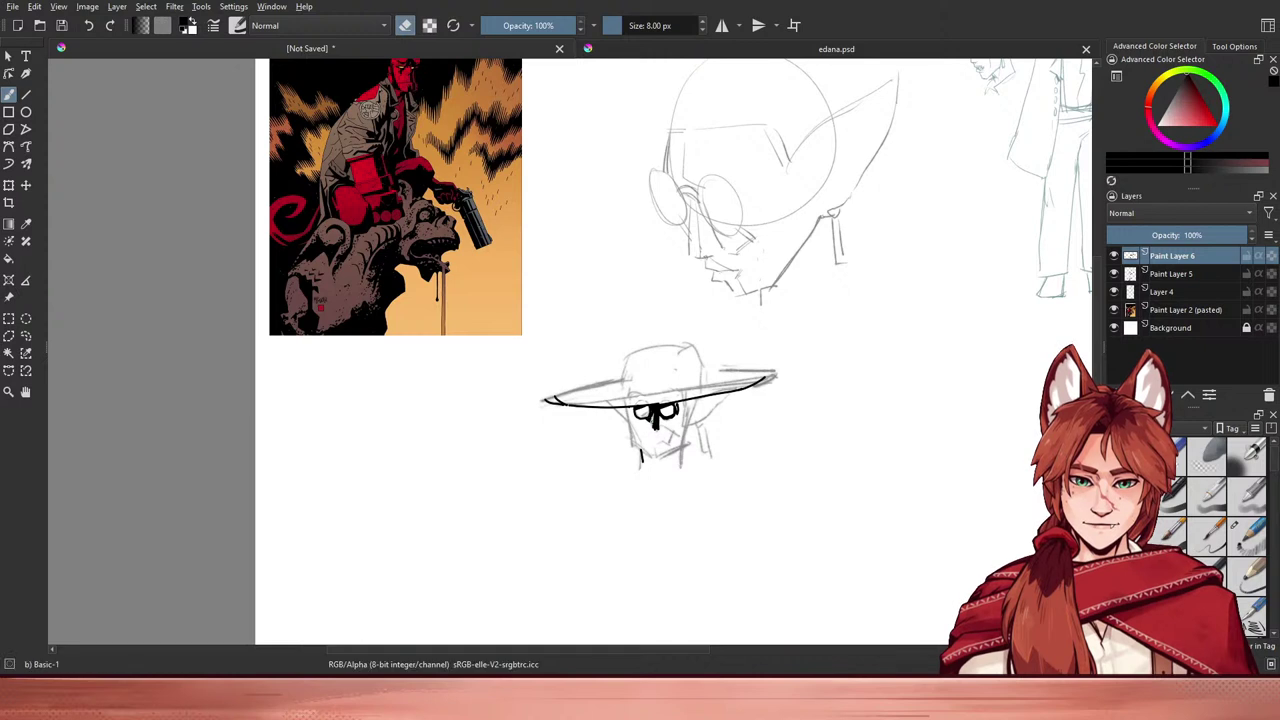
key("e")
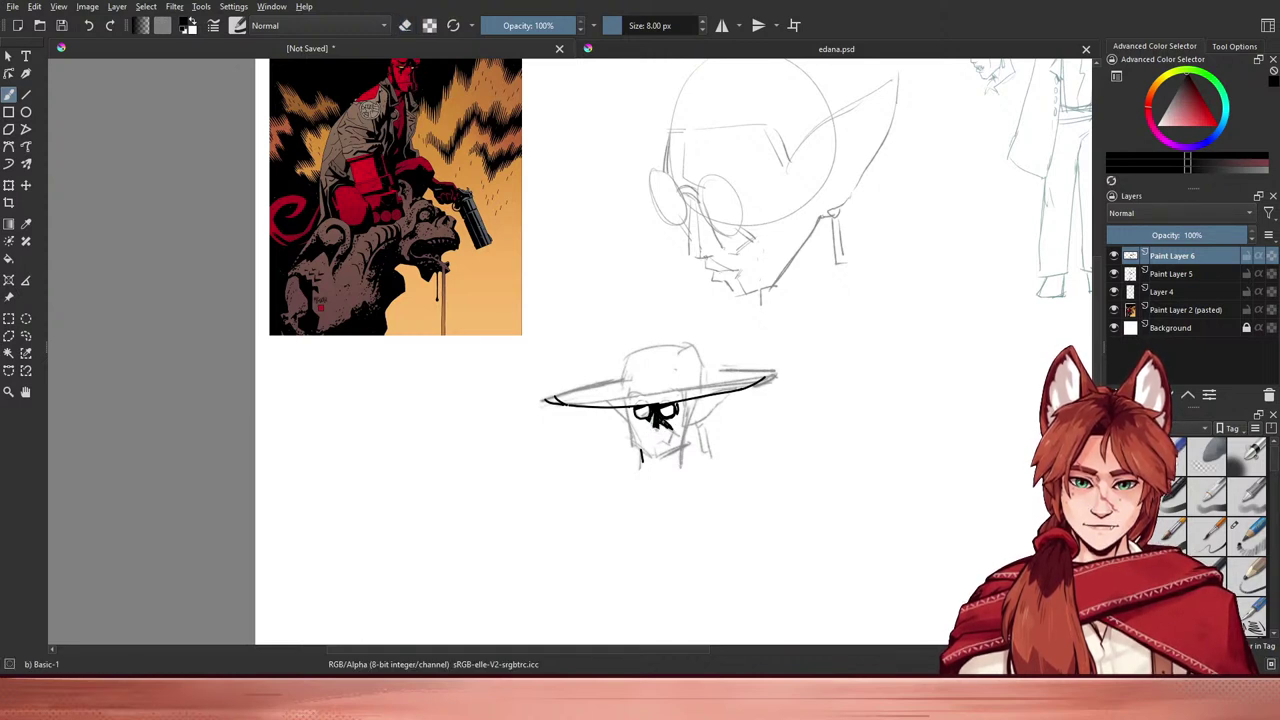
- Fill the near side of the small face with solid black shadow from lens to jaw, enlarging the brush to 13 px
left_click_drag(664, 418, 679, 416)
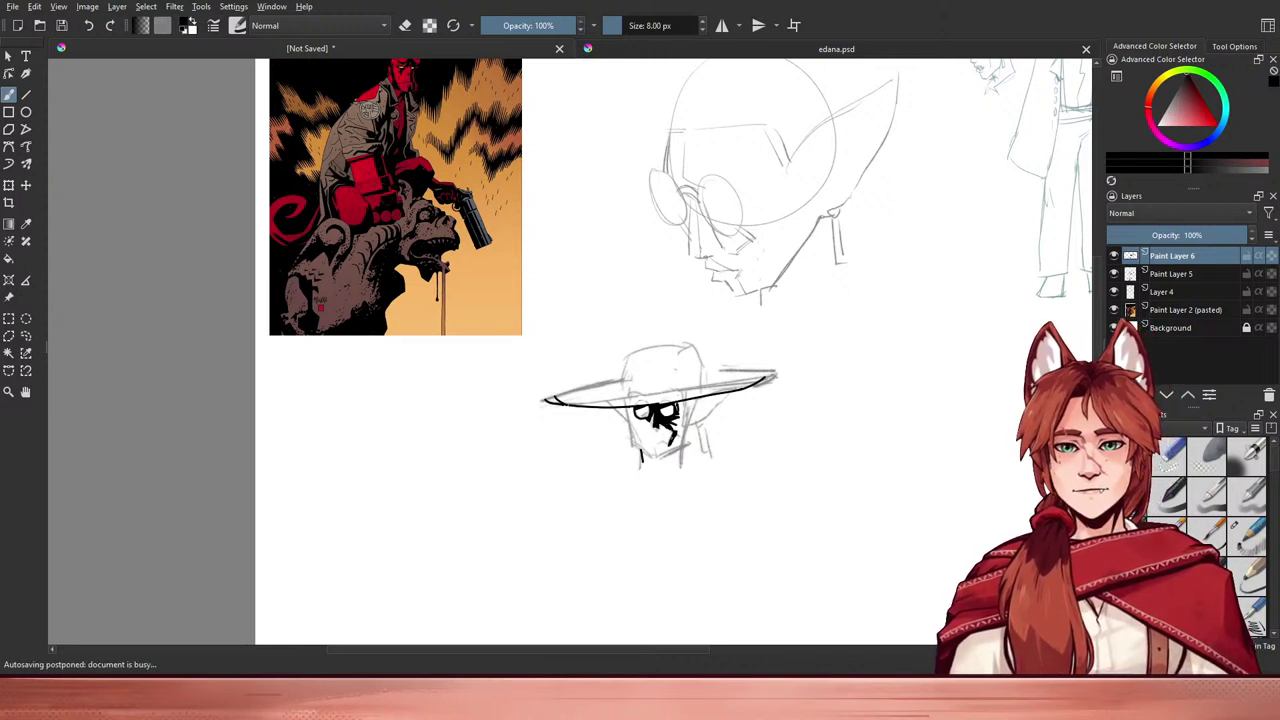
left_click_drag(666, 424, 681, 435)
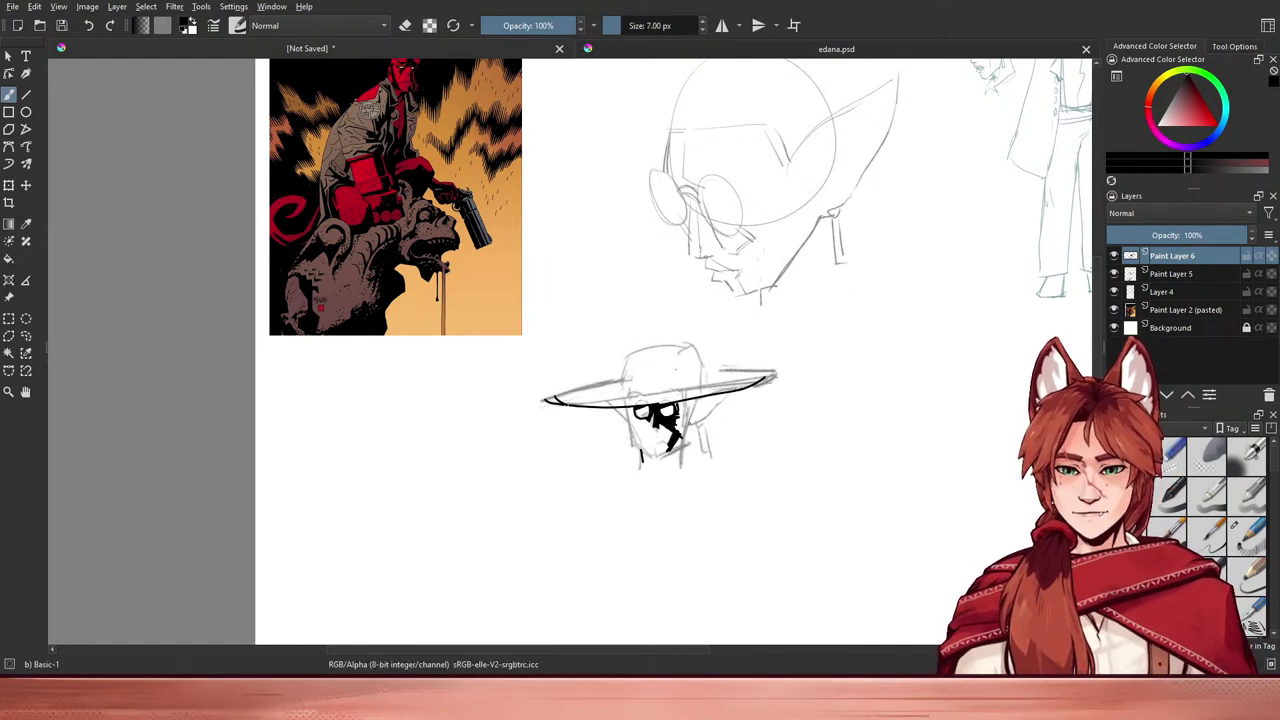
key("bracketright")
key("bracketright")
key("bracketright")
key("bracketright")
key("bracketright")
left_click_drag(678, 415, 680, 433)
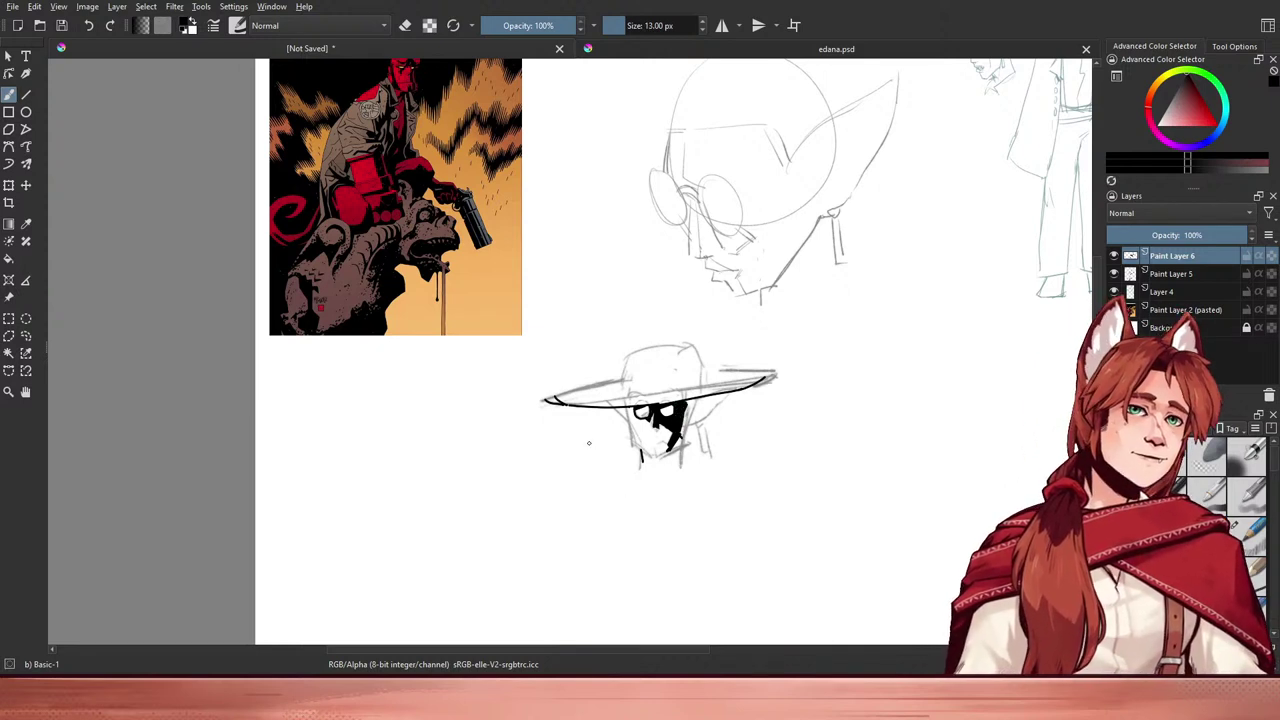
- Ink the far cheek of the small face in black below the brim with an 8 px brush
key("e")
key("e")
key("p")
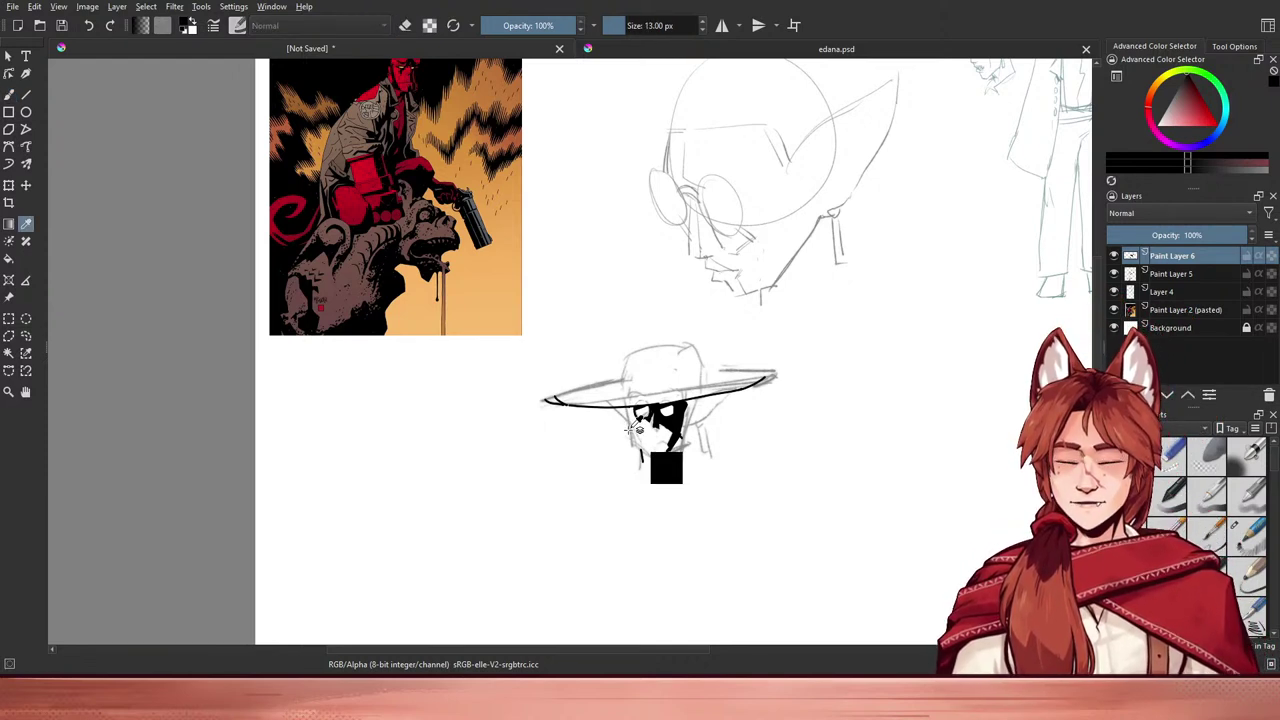
key("b")
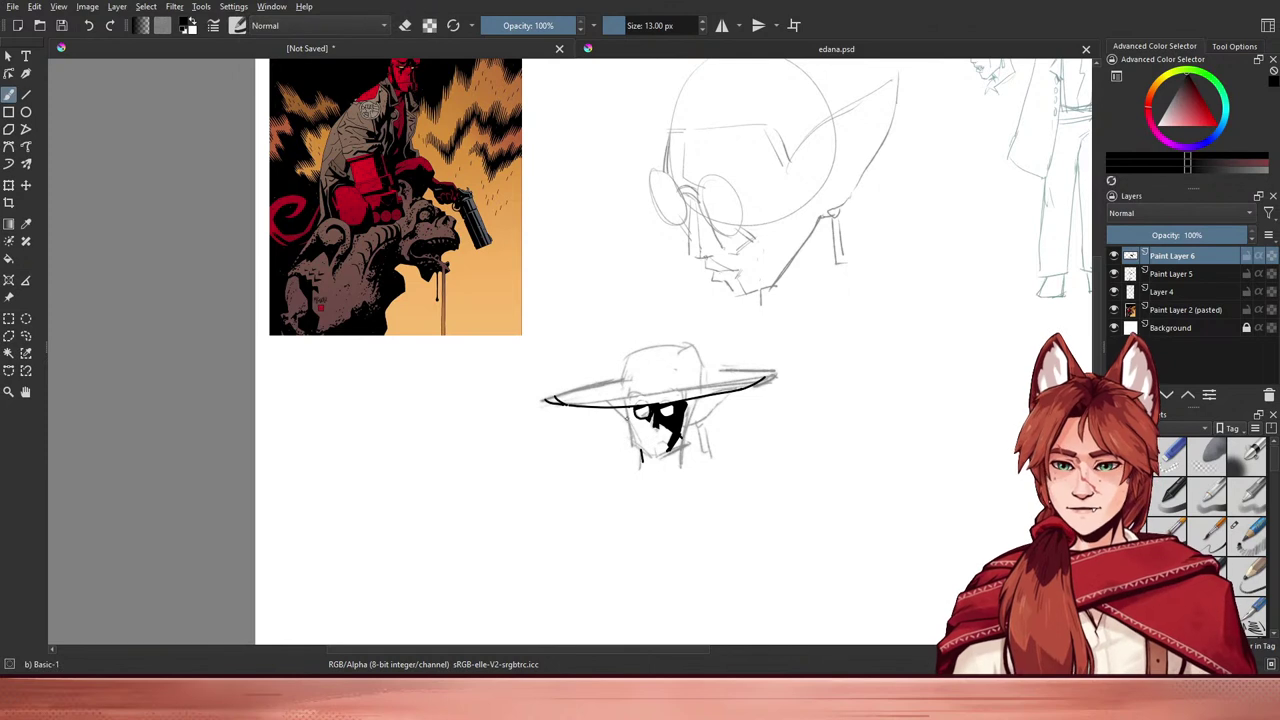
key("bracketleft")
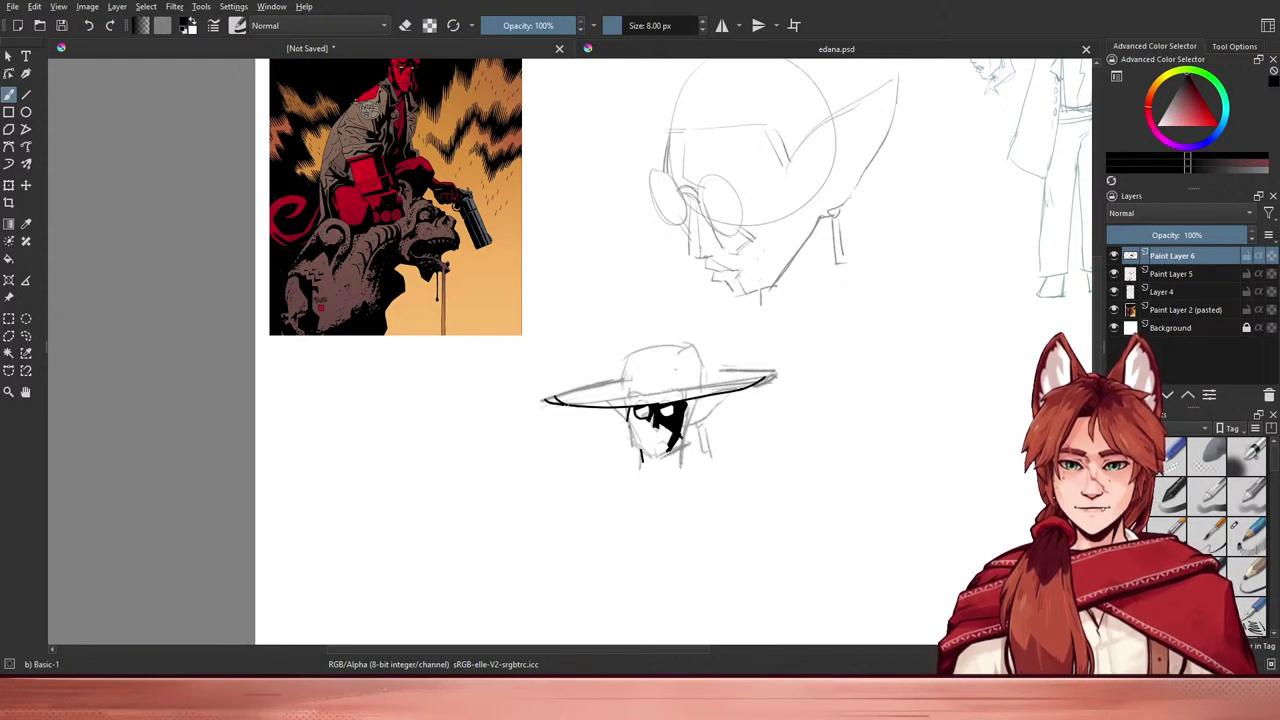
mouse_move(648, 449)
left_mouse_down()
mouse_move(639, 461)
mouse_move(649, 457)
left_mouse_up()
key("ctrl+z")
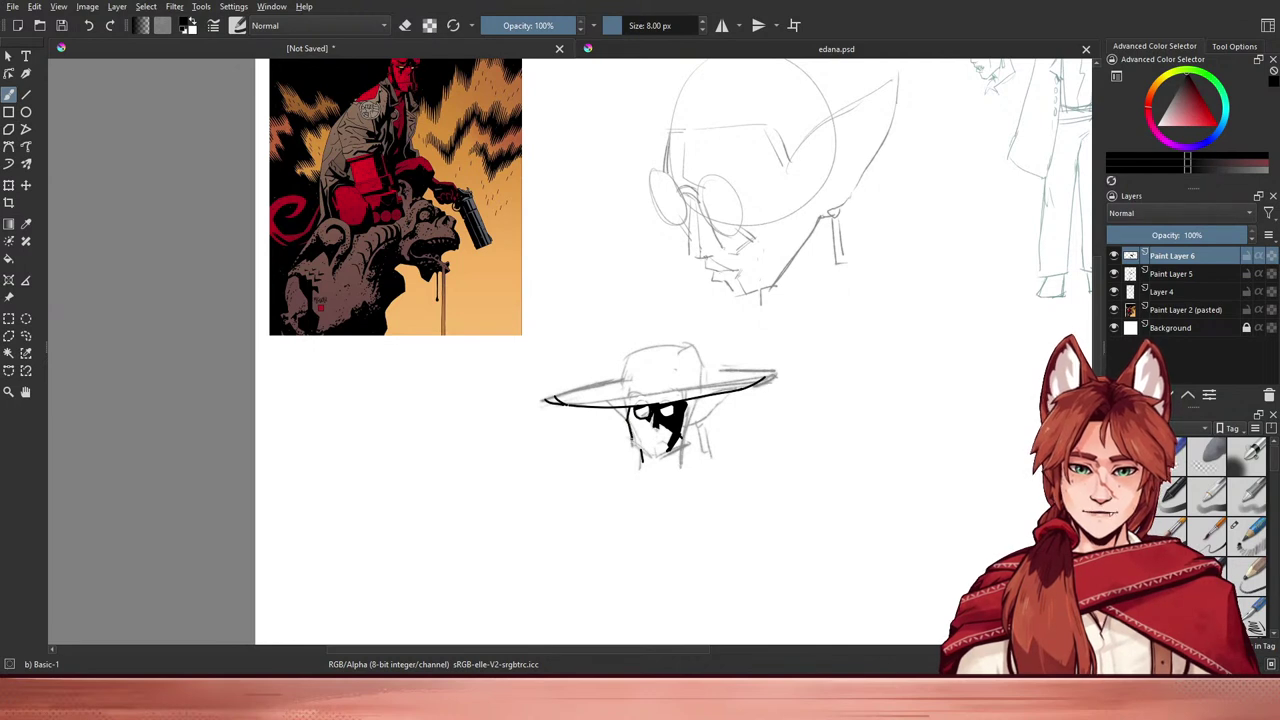
- Ink the small face's jaw and chin as a thin black contour, comparing the inks with and without the Paint Layer 5 sketch
mouse_move(635, 440)
left_mouse_down()
mouse_move(662, 458)
mouse_move(688, 407)
mouse_move(688, 421)
left_mouse_up()
key("ctrl+z")
key("ctrl+z")
key("ctrl+z")
key("ctrl+z")
key("ctrl+z")
key("ctrl+z")
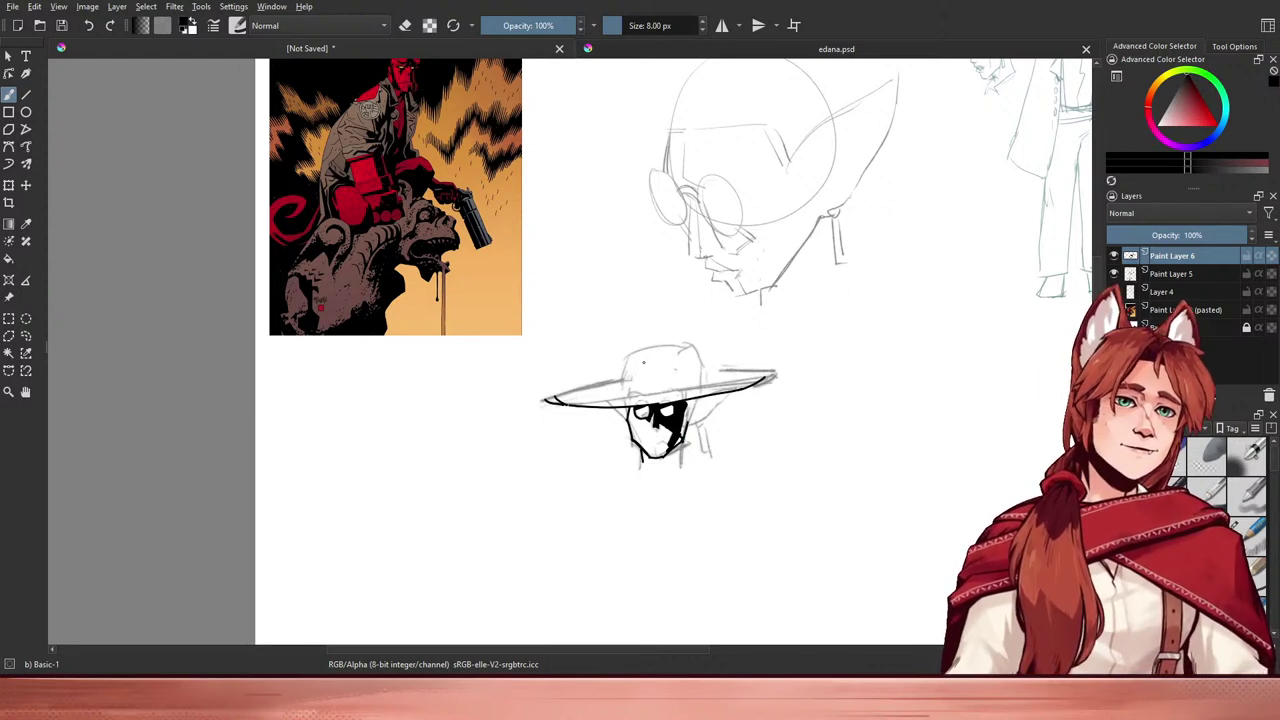
left_click(1114, 274)
left_click(1114, 274)
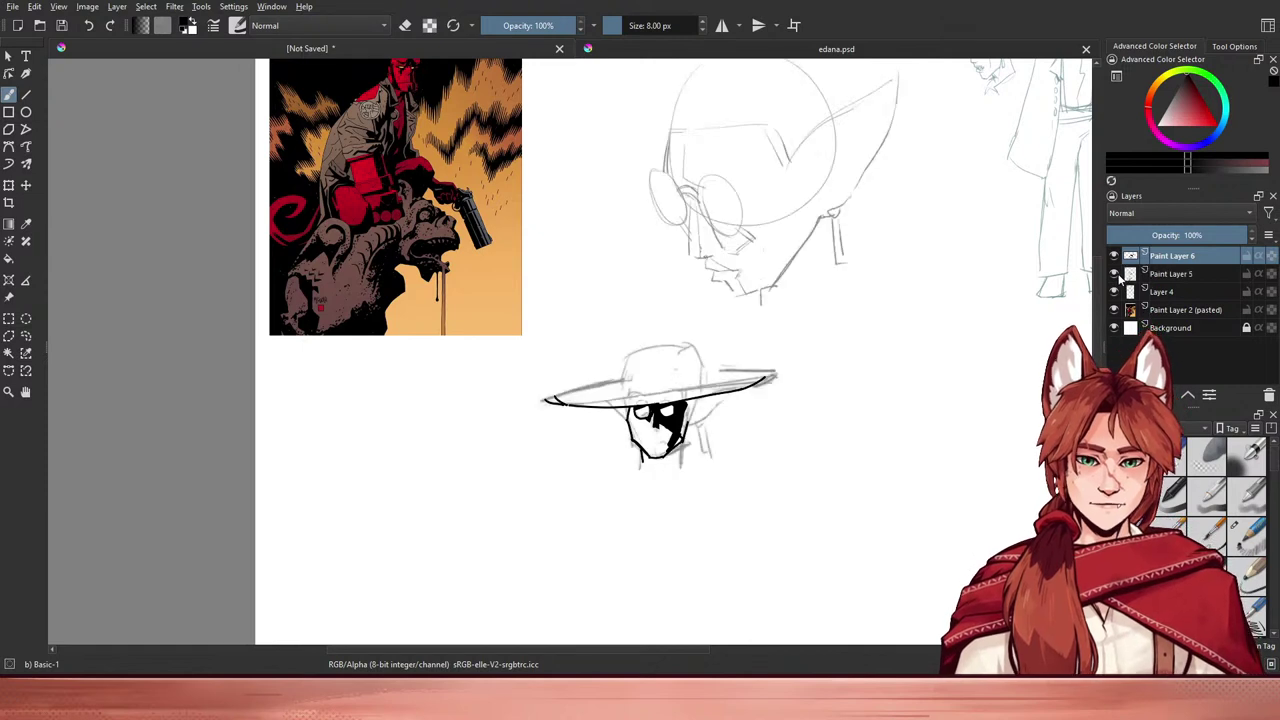
- Trim the far tip of the hat brim with the eraser and ink the brim's upper edge on both sides of the crown
key("e")
left_click_drag(543, 399, 624, 380)
key("e")
key("ctrl+z")
key("ctrl+z")
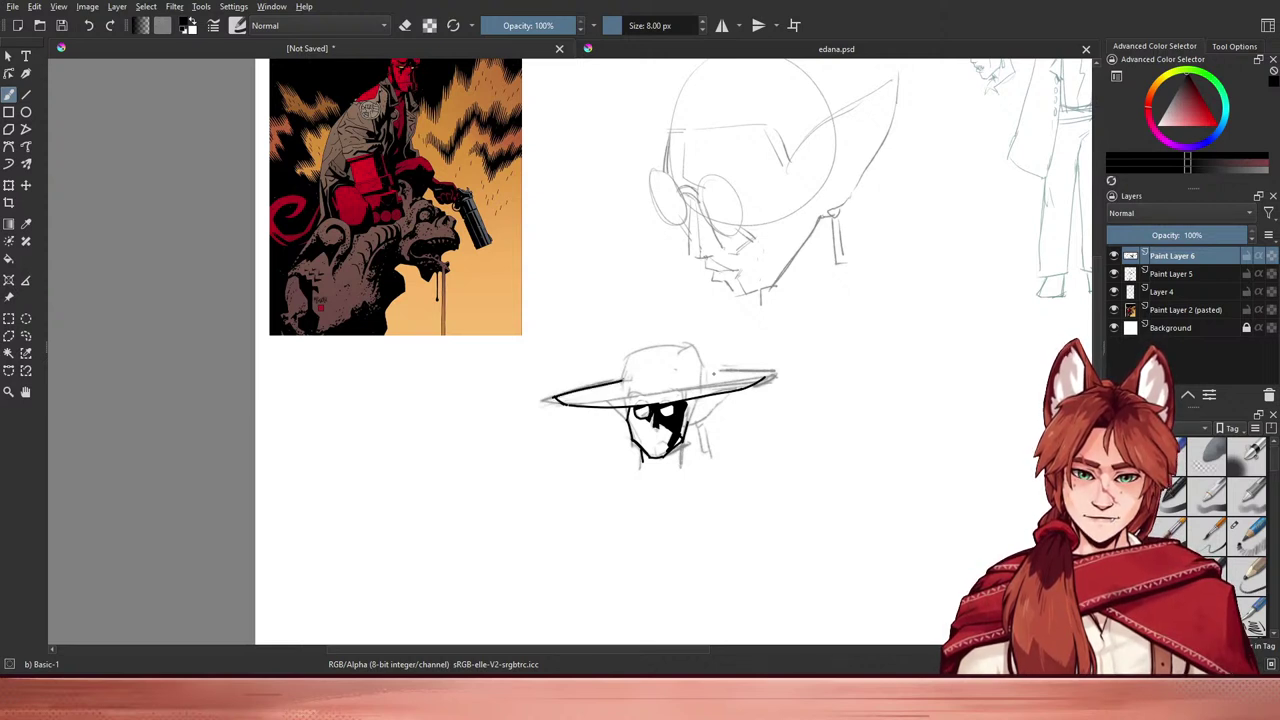
left_click_drag(700, 373, 772, 375)
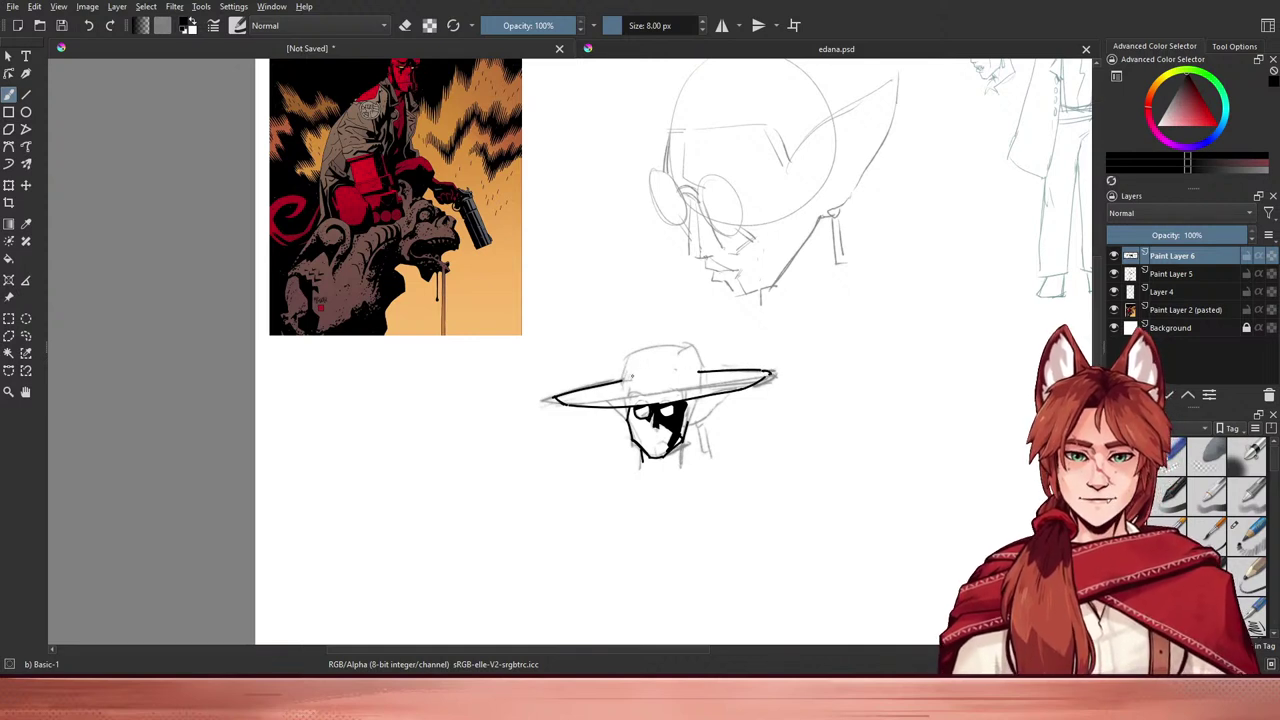
mouse_move(629, 367)
left_mouse_down()
mouse_move(627, 381)
mouse_move(640, 353)
mouse_move(666, 348)
mouse_move(695, 357)
mouse_move(690, 369)
left_mouse_up()
key("ctrl+z")
key("ctrl+z")
key("ctrl+z")
key("ctrl+z")
key("ctrl+z")
key("ctrl+z")
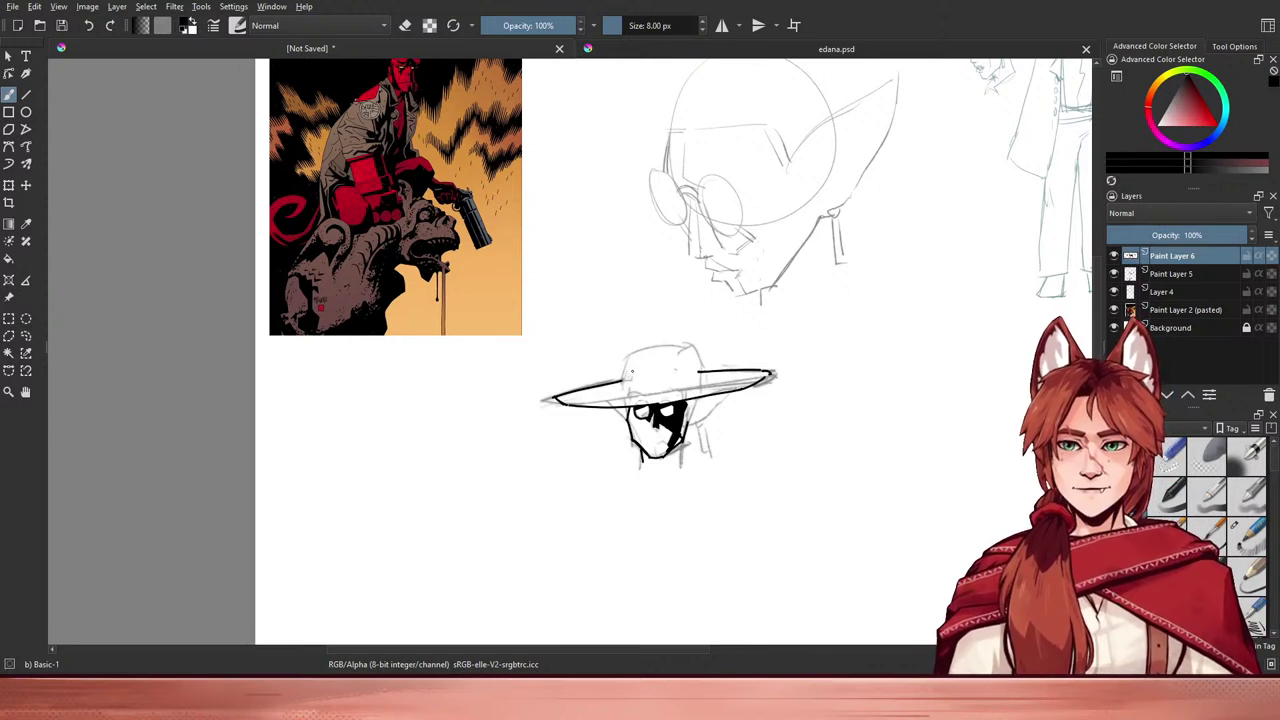
mouse_move(627, 380)
left_mouse_down()
mouse_move(640, 349)
mouse_move(673, 347)
mouse_move(690, 366)
mouse_move(630, 361)
mouse_move(652, 345)
mouse_move(694, 372)
left_mouse_up()
key("ctrl+z")
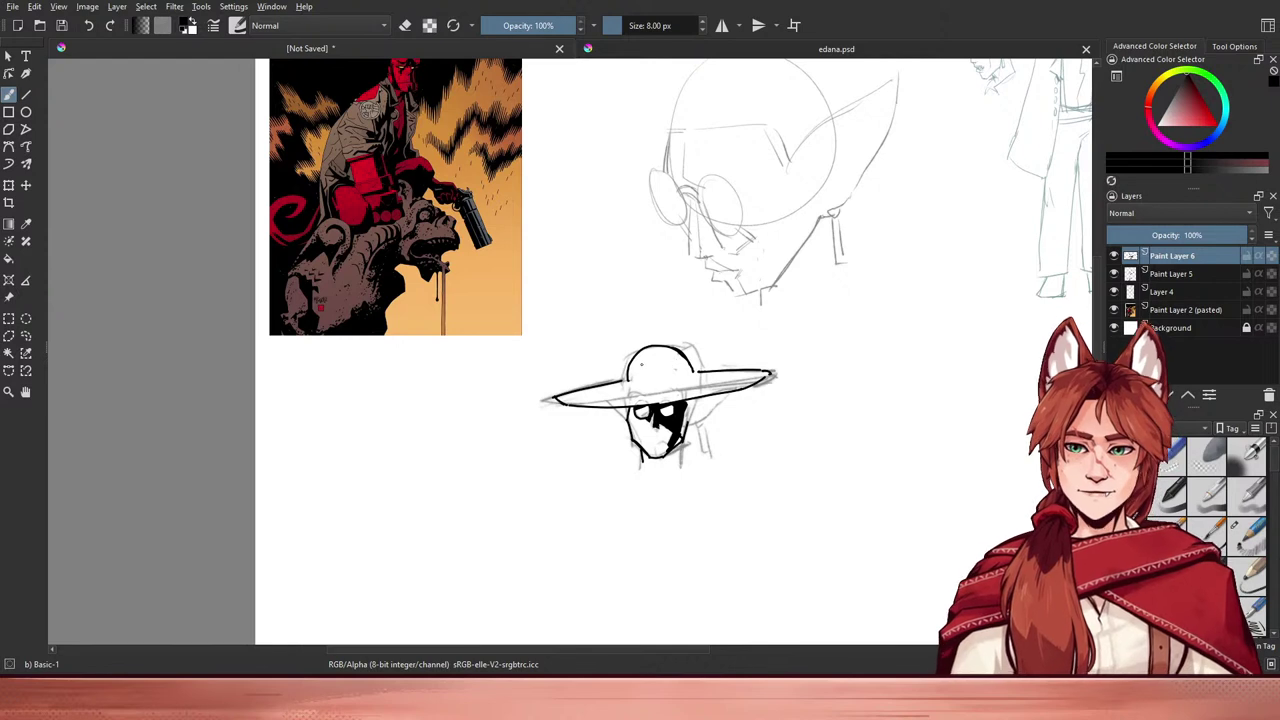
key("ctrl+z")
- Ink the hat crown with a creased top and hatch black shading down its near side
mouse_move(628, 356)
left_mouse_down()
mouse_move(624, 386)
mouse_move(652, 348)
left_mouse_up()
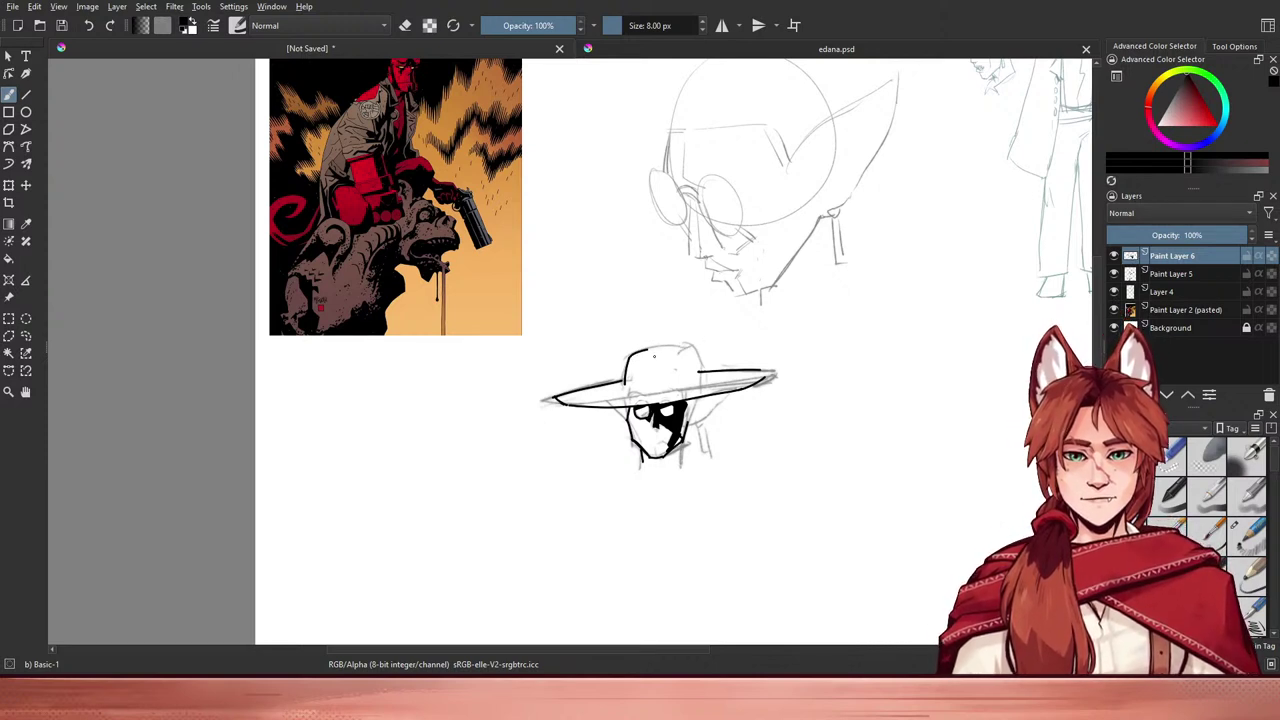
left_click_drag(650, 358, 688, 347)
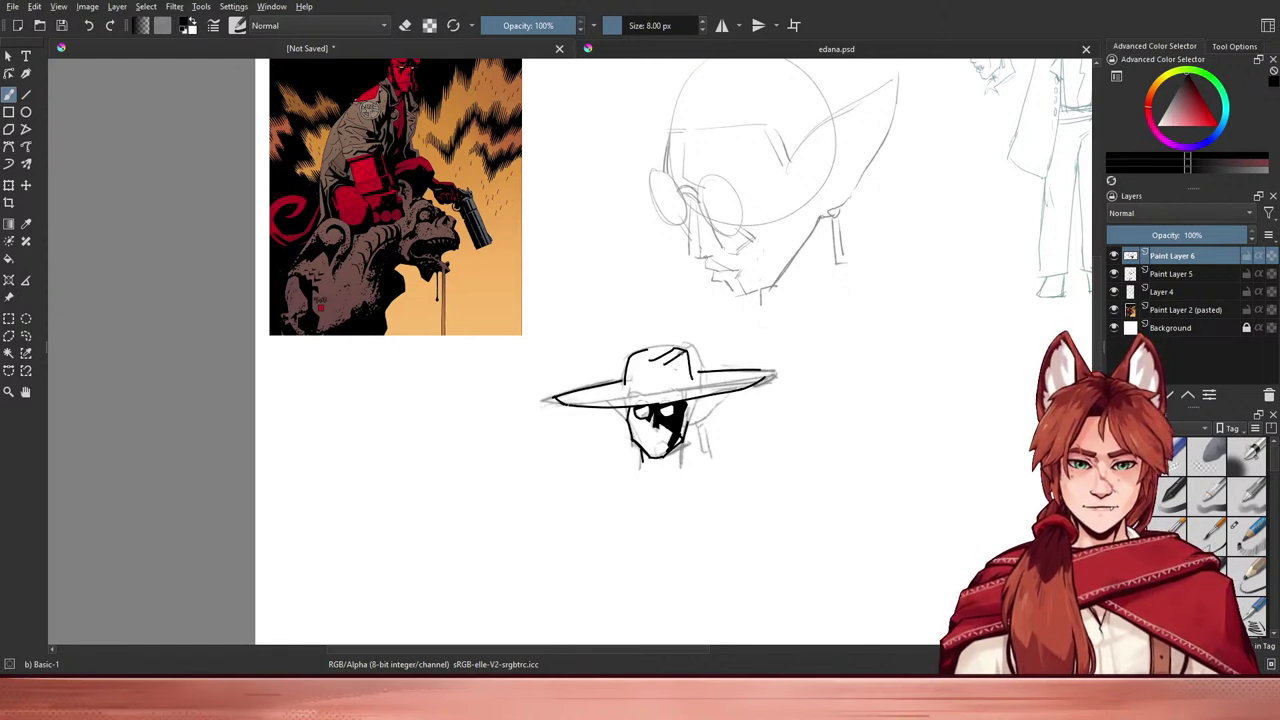
mouse_move(658, 370)
left_mouse_down()
mouse_move(672, 362)
mouse_move(672, 373)
left_mouse_up()
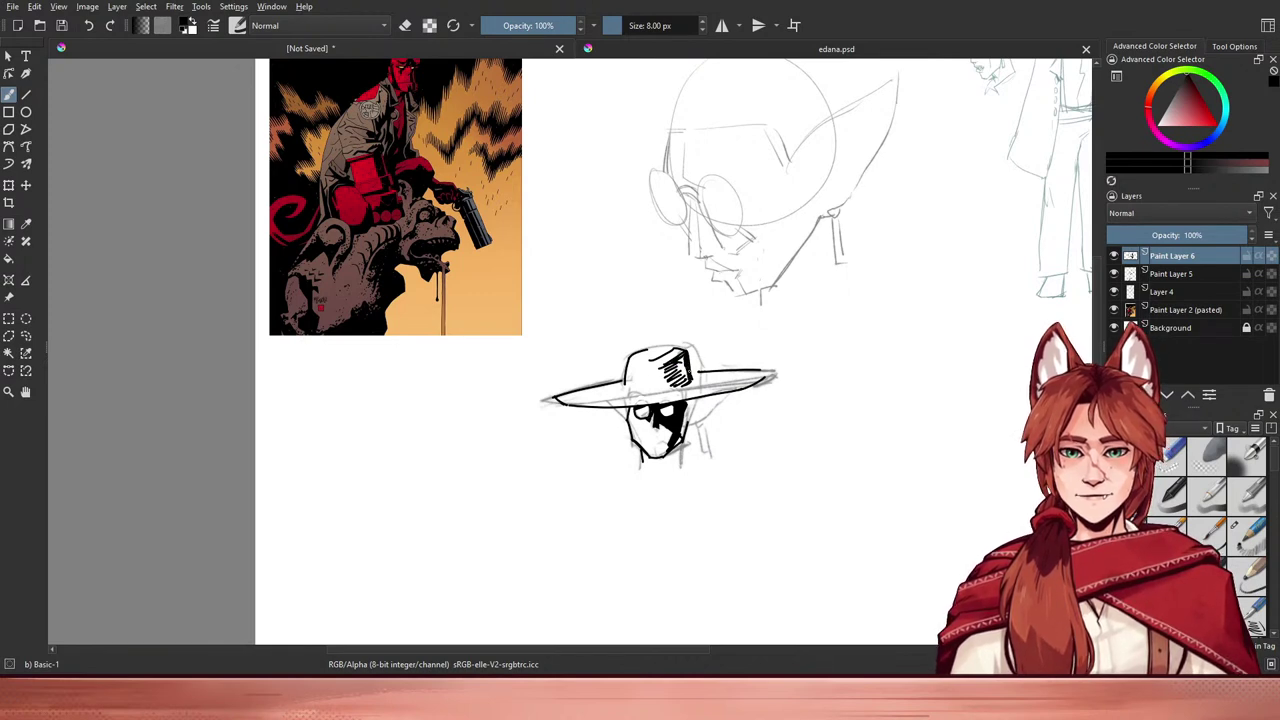
- Fill the crown's near side with solid black and extend the shadow across the near brim, using a 15 px brush
key("bracketright")
key("bracketright")
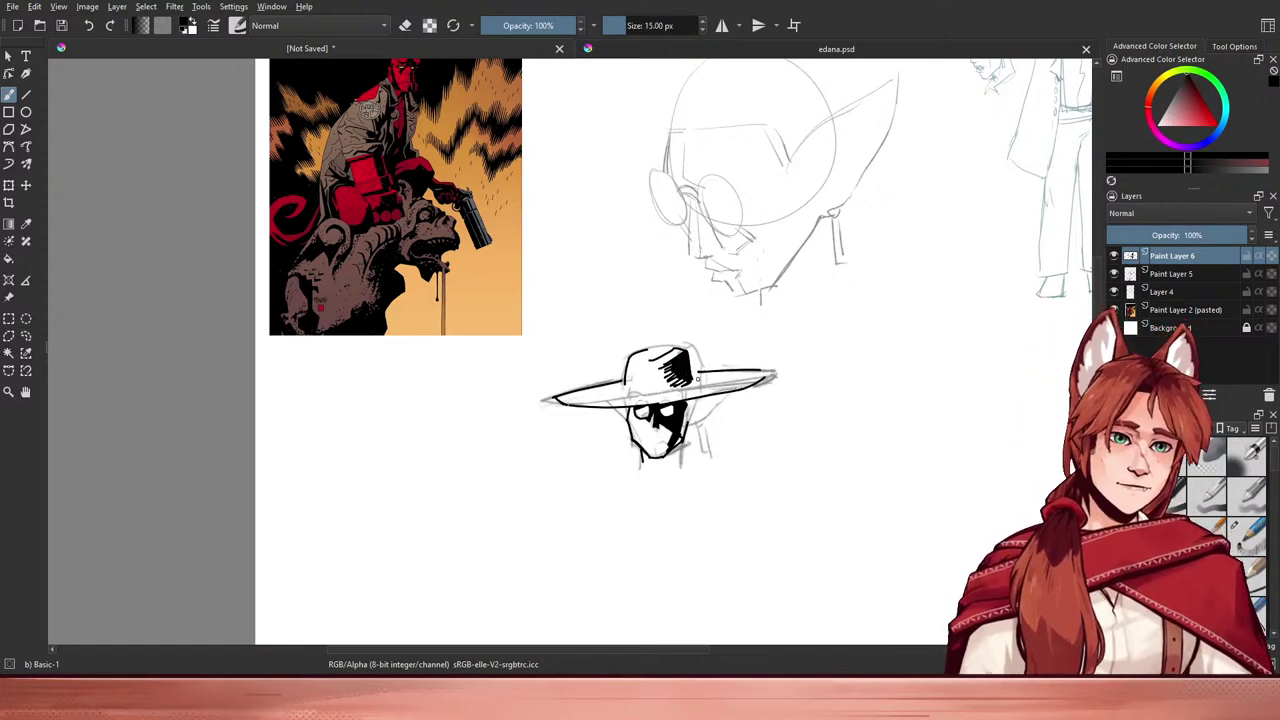
mouse_move(692, 384)
left_mouse_down()
mouse_move(733, 376)
mouse_move(692, 377)
left_mouse_up()
key("ctrl+z")
key("ctrl+z")
key("ctrl+z")
left_click_drag(702, 385, 689, 379)
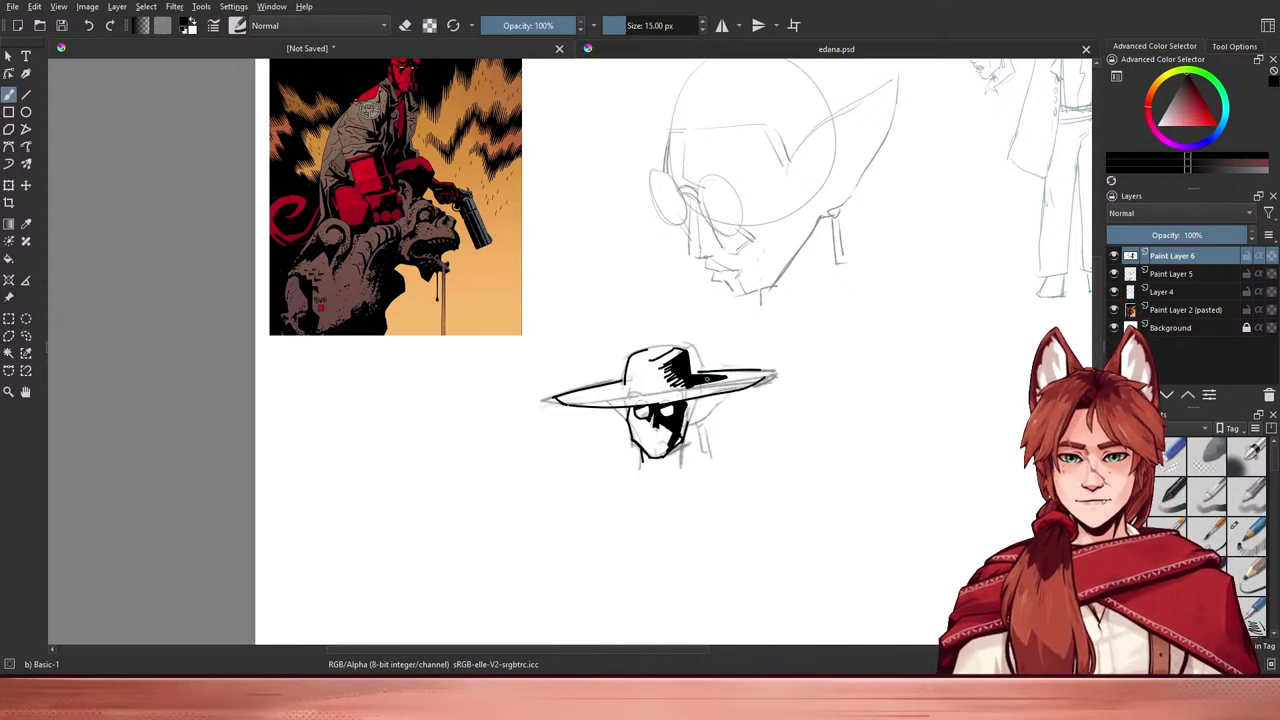
mouse_move(686, 390)
left_mouse_down()
mouse_move(729, 379)
mouse_move(705, 383)
left_mouse_up()
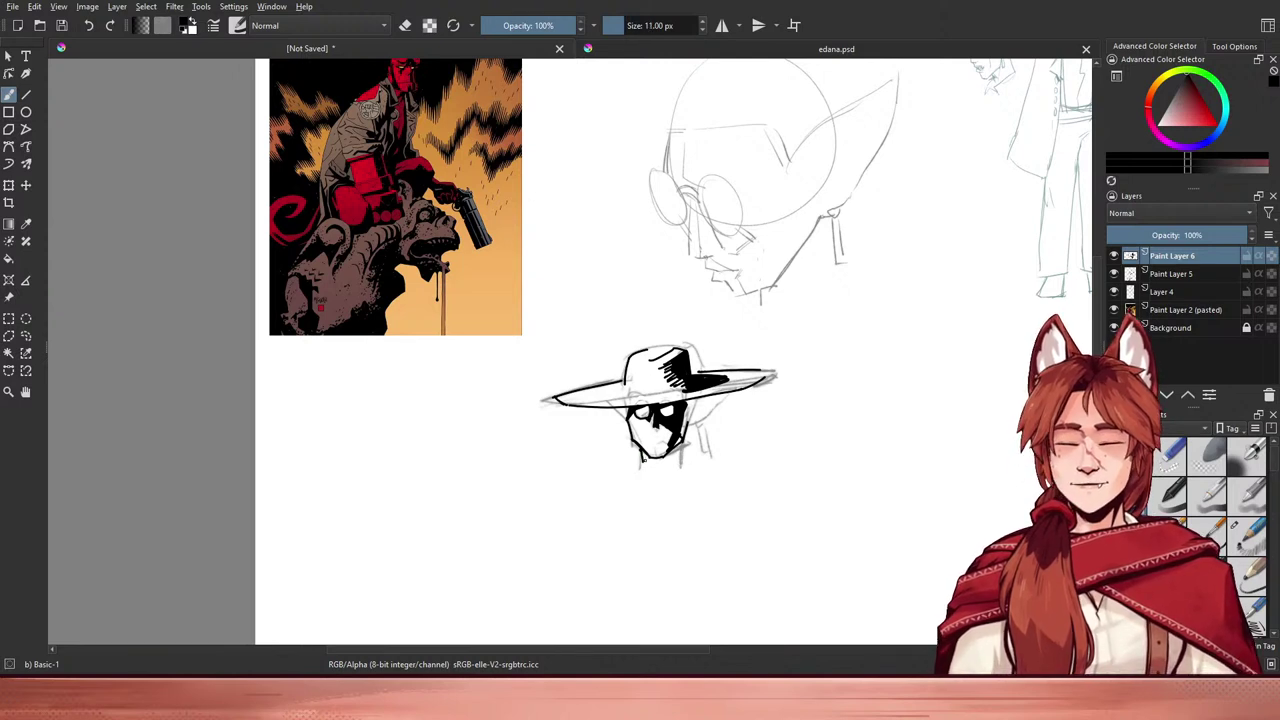
- Touch up the face's shadow, and ink the near side of the neck and the collar's top edge with an 11 px brush
key("e")
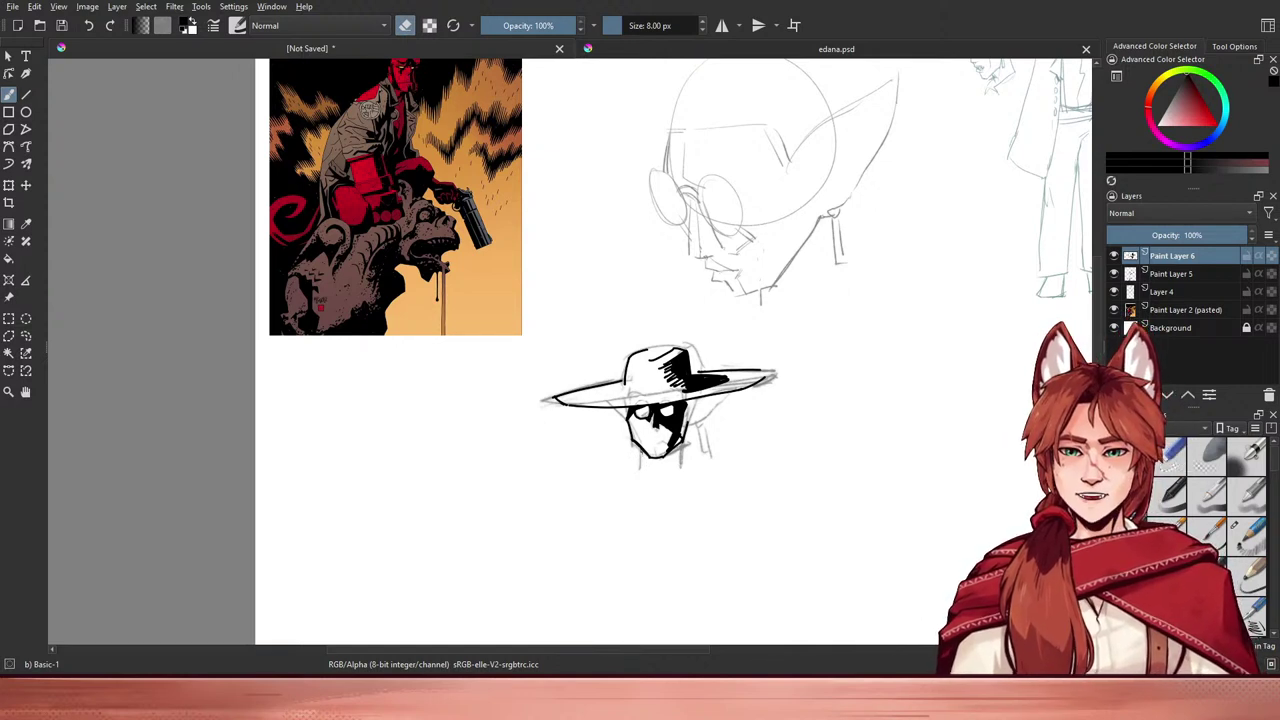
key("e")
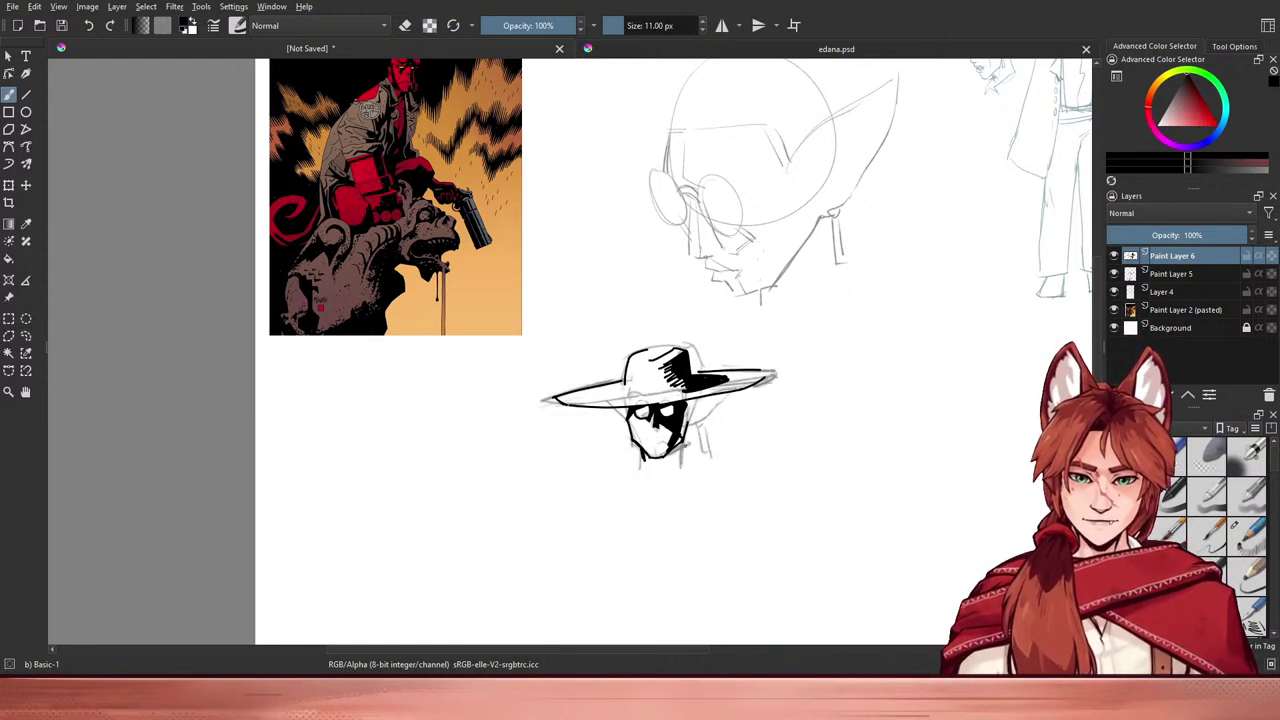
left_click_drag(686, 434, 685, 449)
key("ctrl+z")
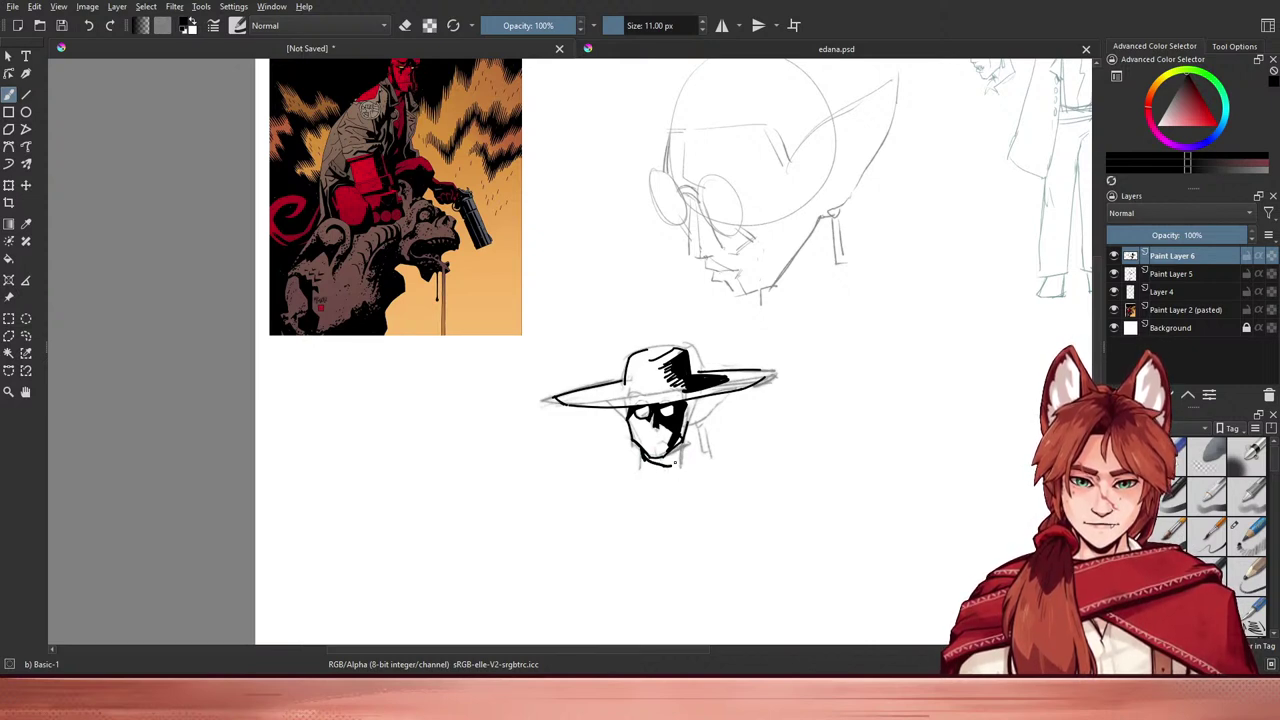
mouse_move(684, 431)
left_mouse_down()
mouse_move(686, 461)
mouse_move(670, 479)
mouse_move(682, 463)
left_mouse_up()
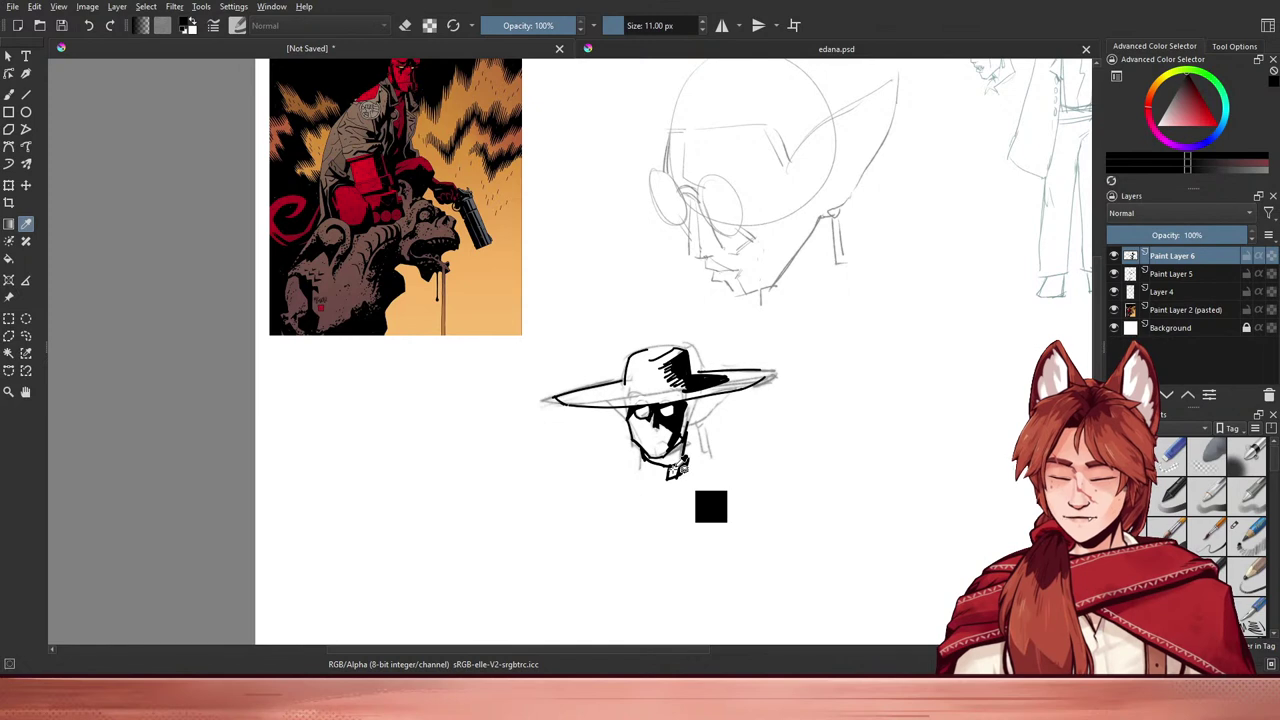
- Ink the collar's lower edge with an 8 px brush, clean it up with the eraser, and hatch black shading across its front
key("bracketleft")
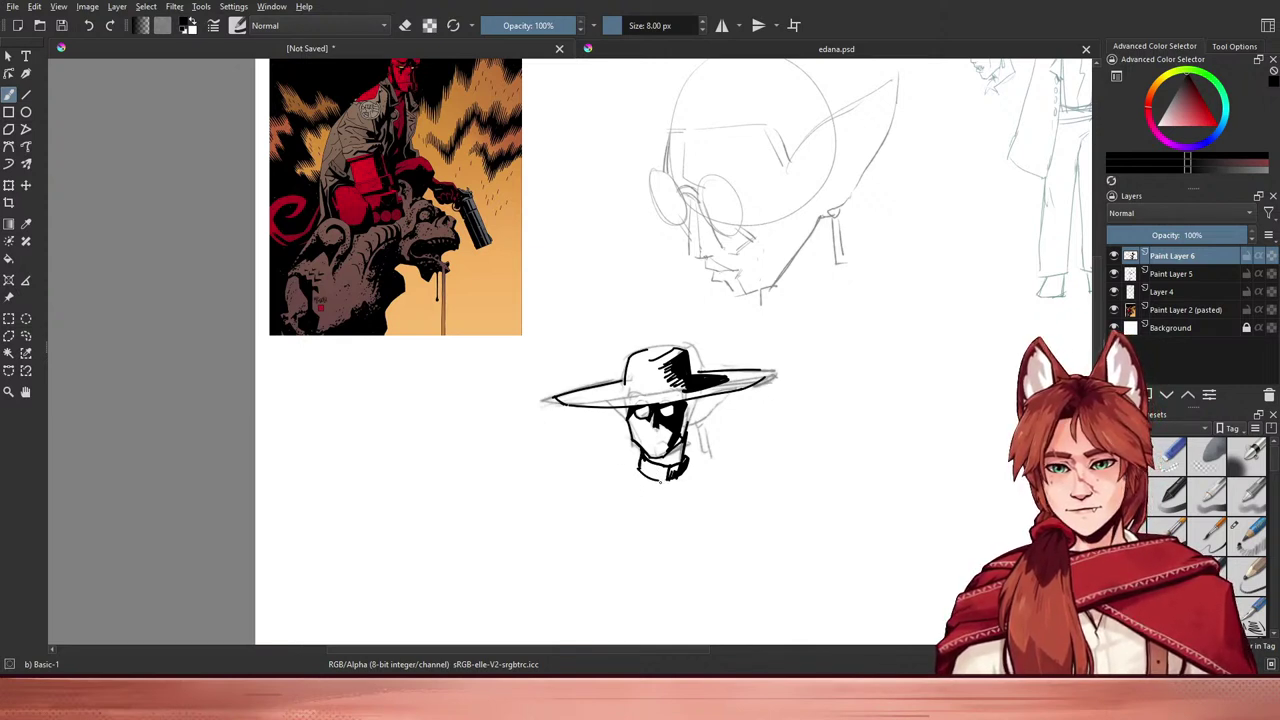
left_click_drag(652, 480, 670, 486)
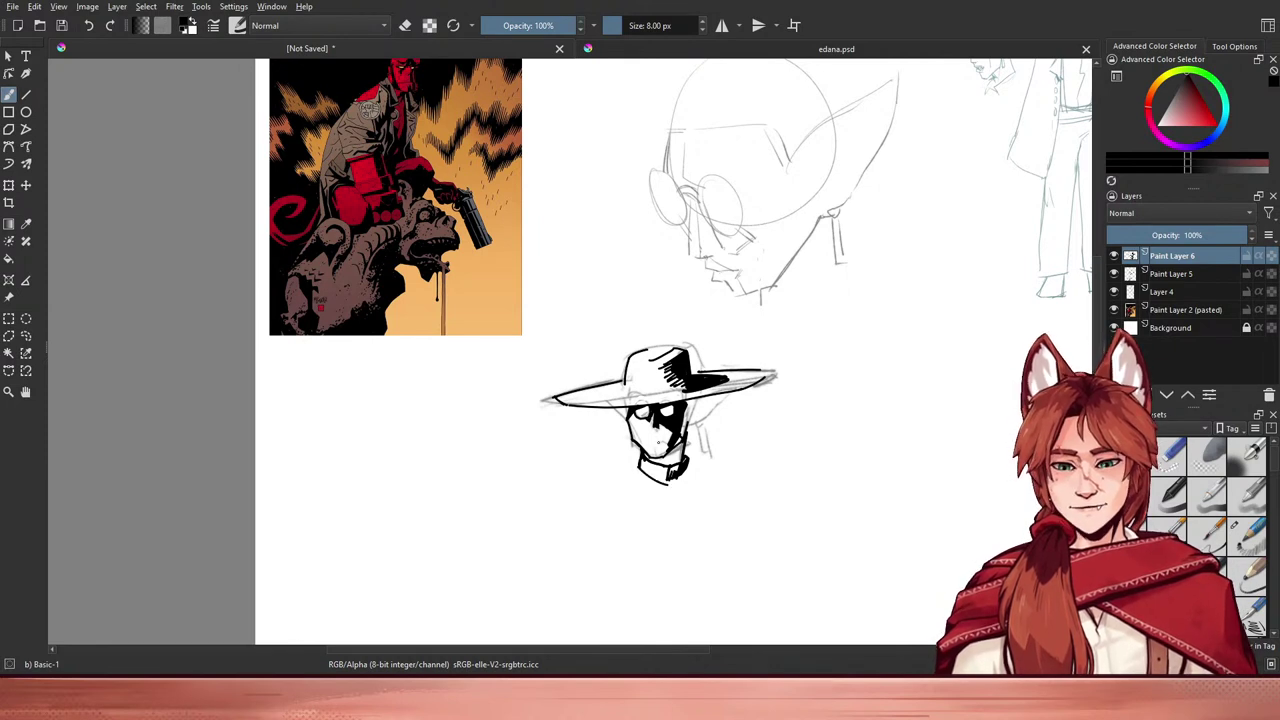
key("e")
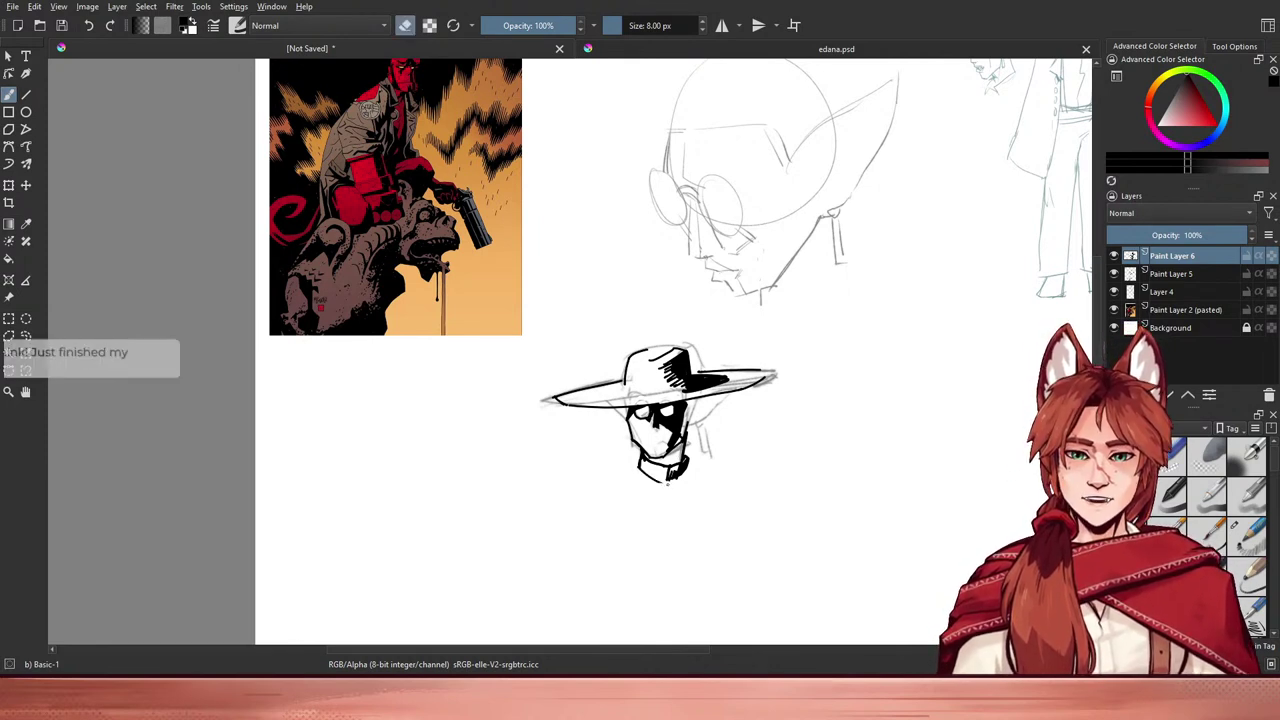
key("e")
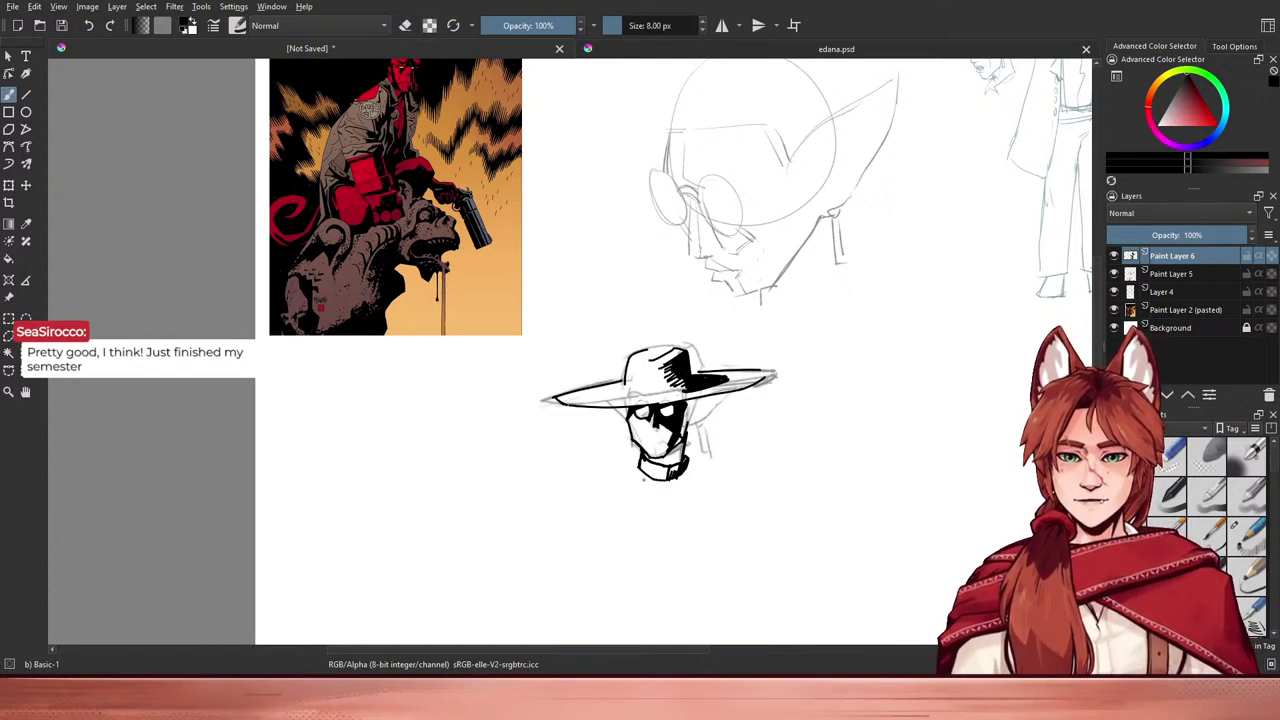
left_click_drag(658, 472, 657, 476)
left_click_drag(667, 467, 659, 476)
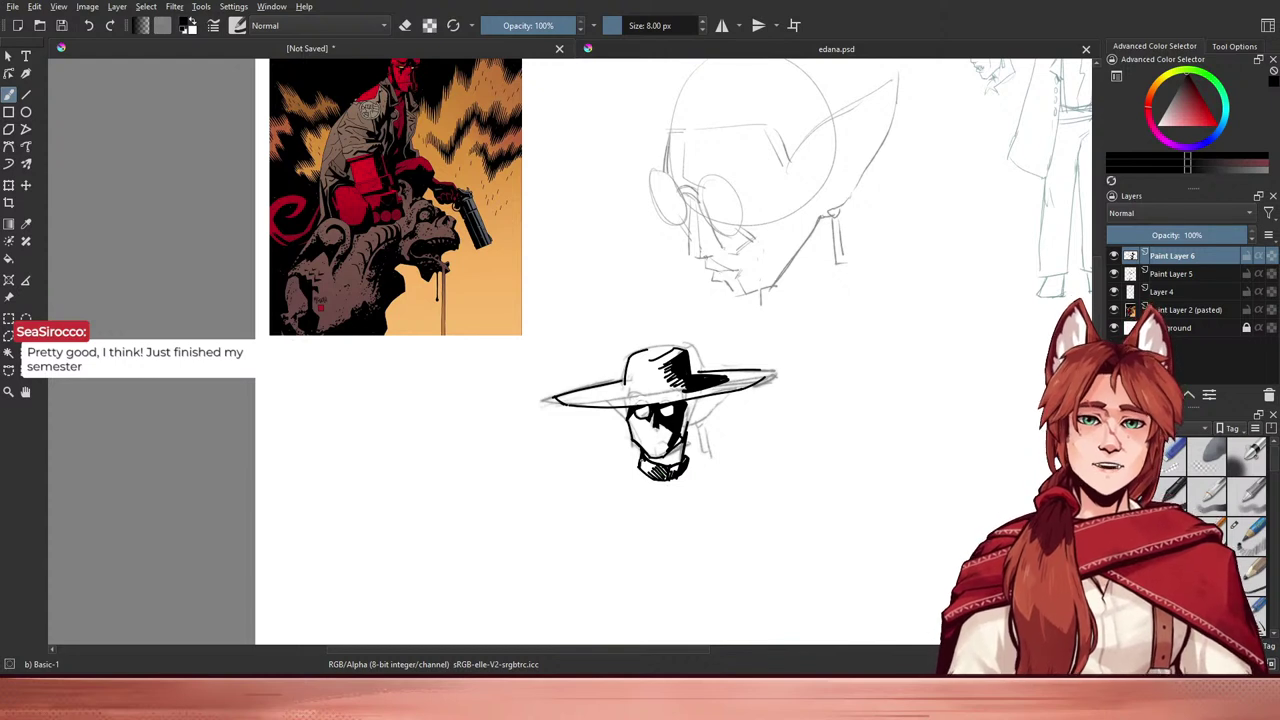
key("e")
key("e")
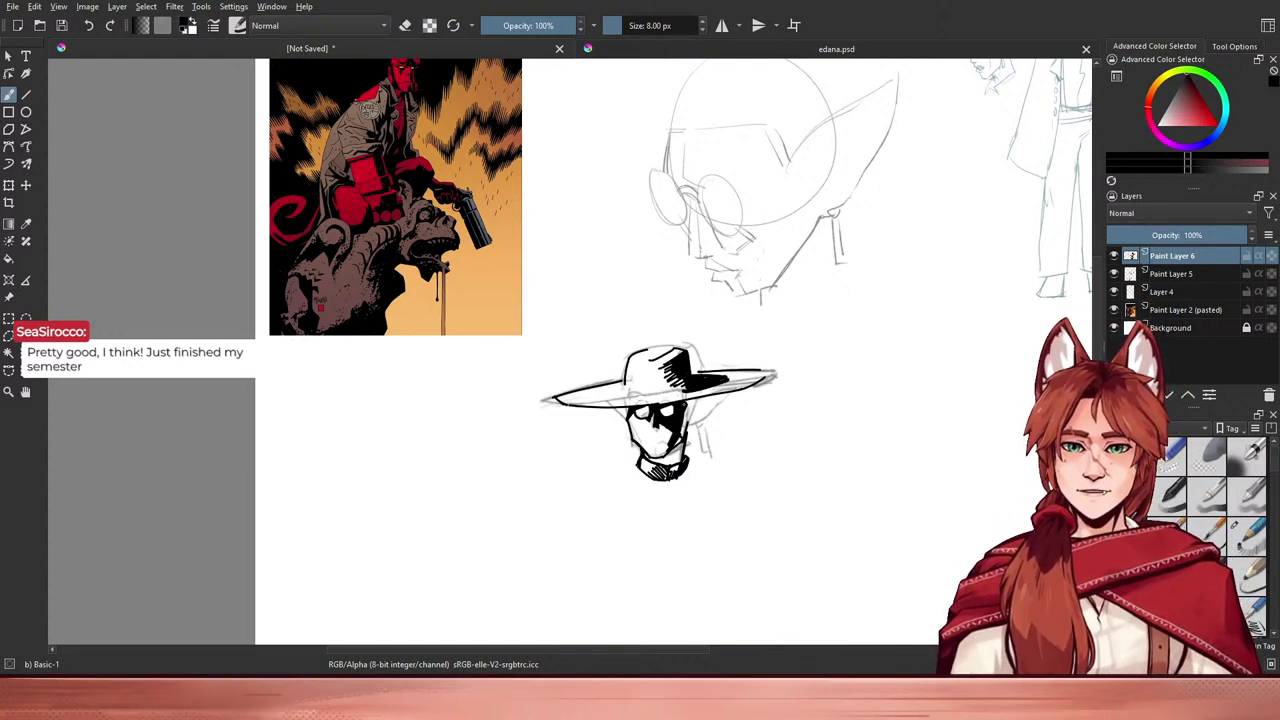
- Ink the pointed near ear and the tip of the far ear in black beneath the hat brim
key("e")
key("e")
left_click_drag(688, 424, 727, 401)
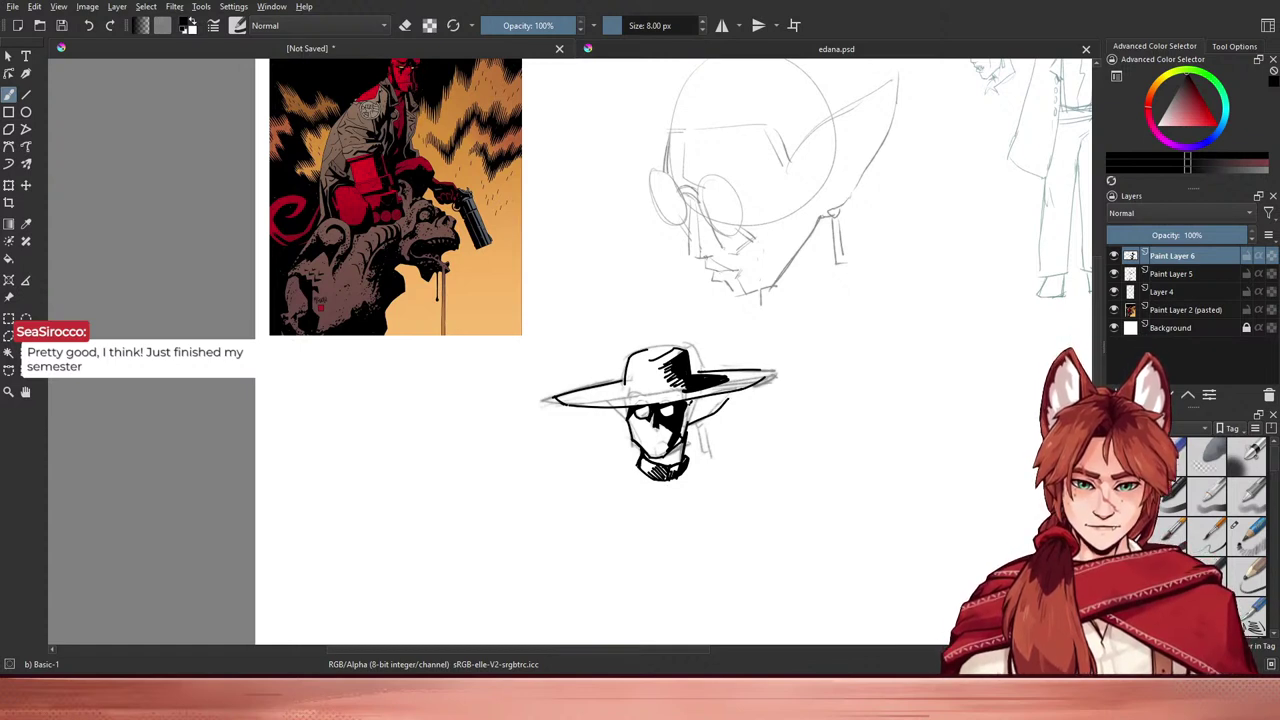
left_click_drag(688, 404, 729, 398)
key("ctrl+z")
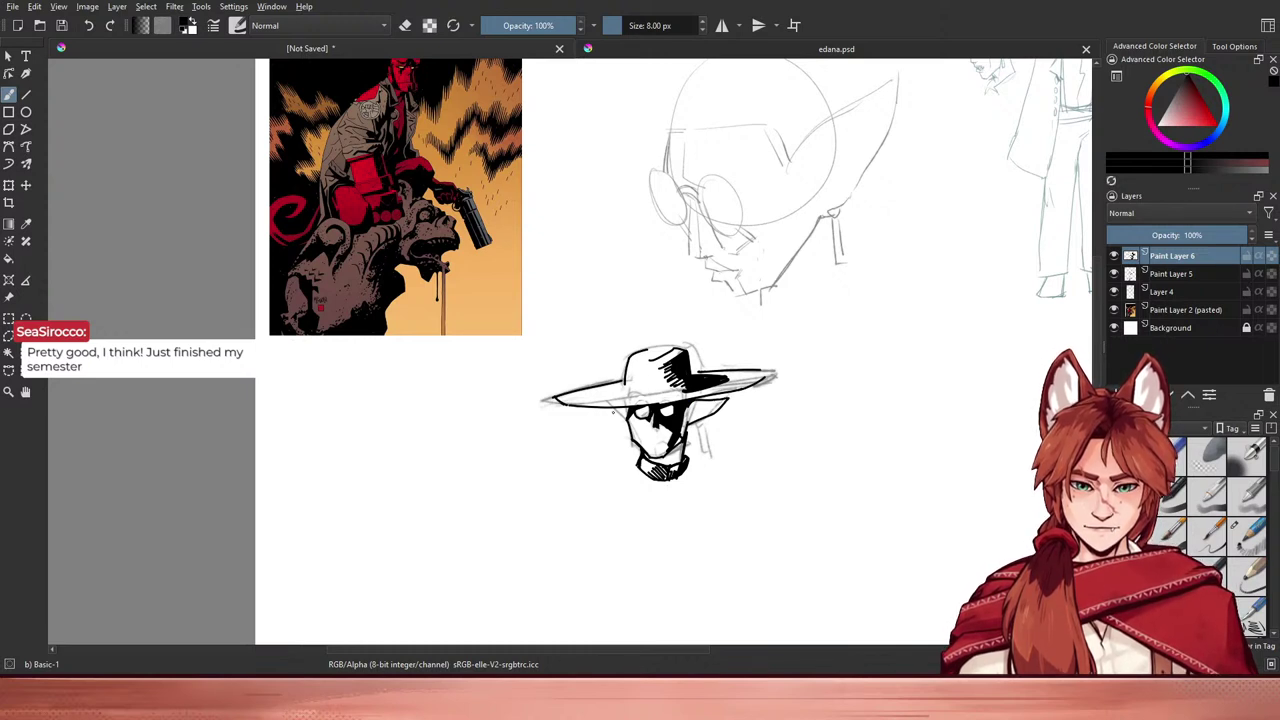
left_click_drag(612, 408, 629, 418)
key("ctrl+z")
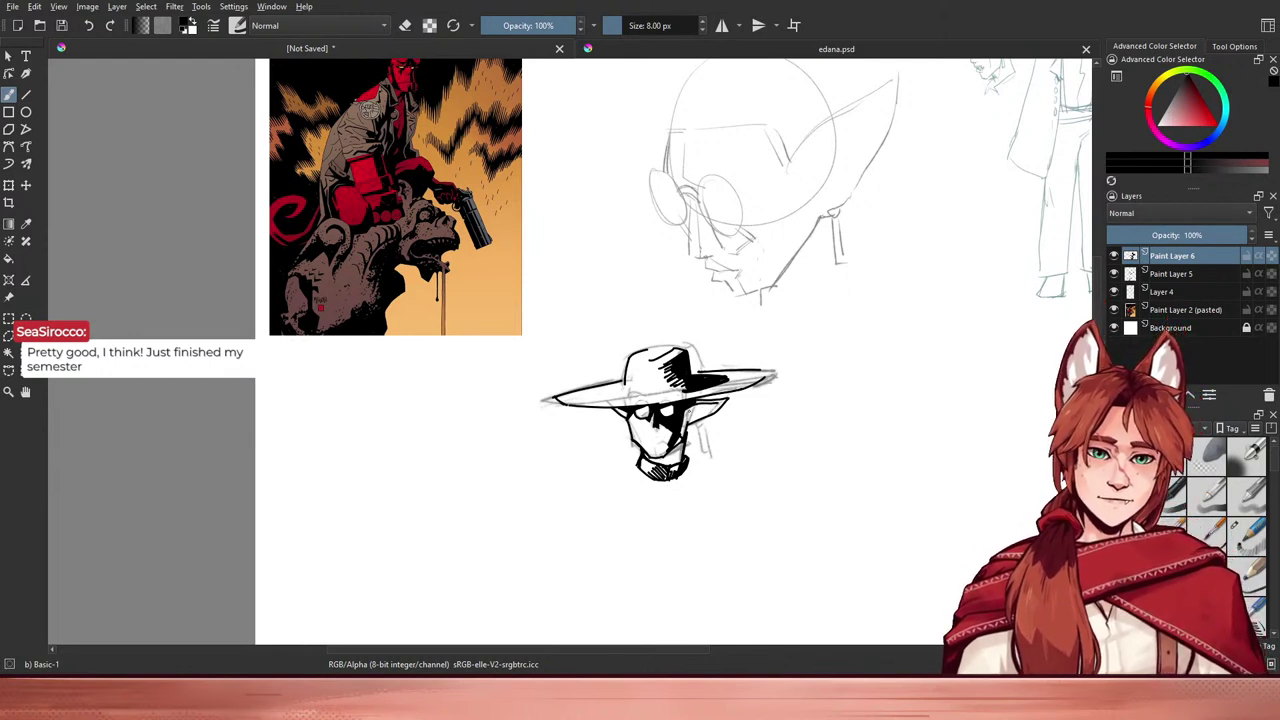
- Shade the near ear beneath the hat brim with an 8 px black brush and clean up the ink with the eraser
left_click_drag(688, 414, 711, 405)
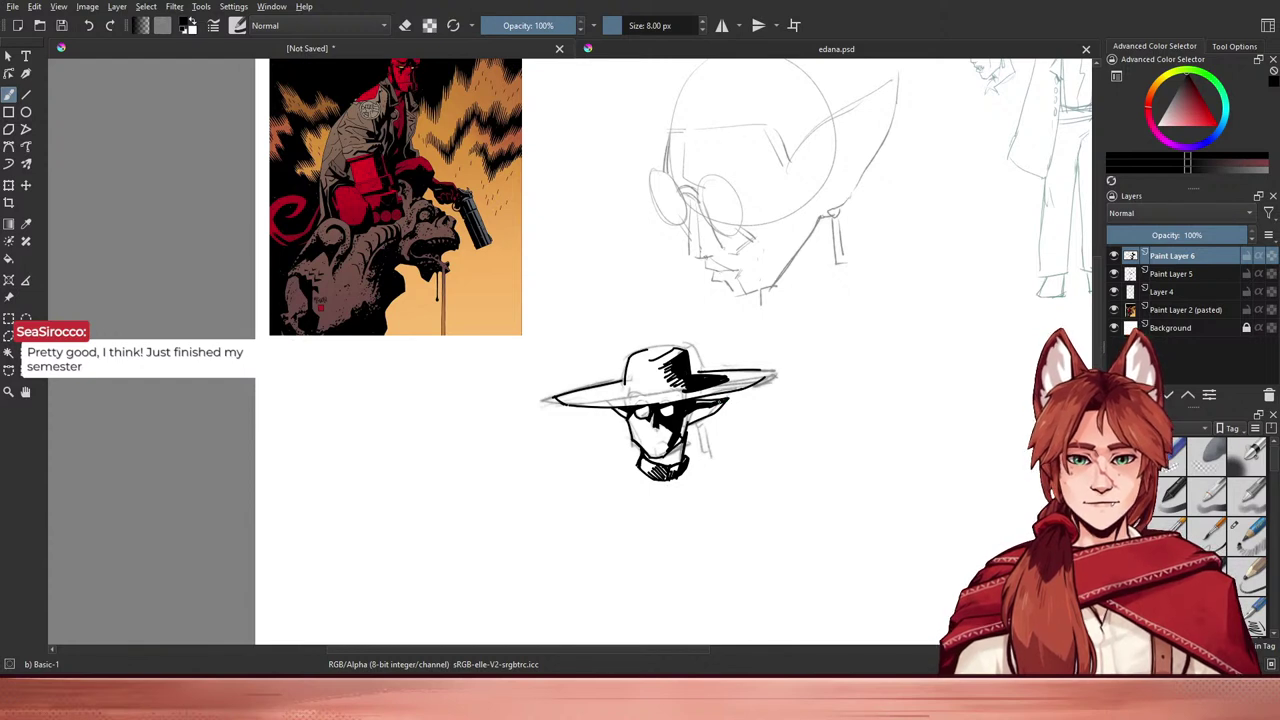
left_click_drag(690, 416, 705, 408)
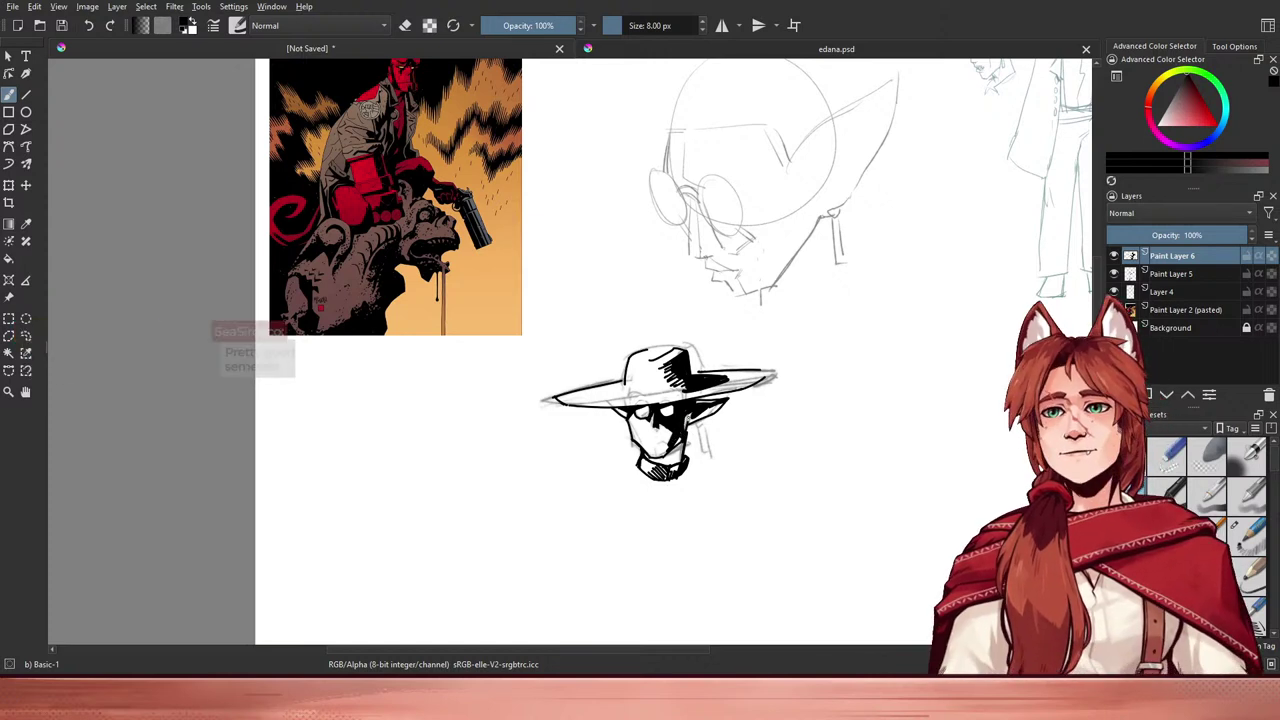
key("e")
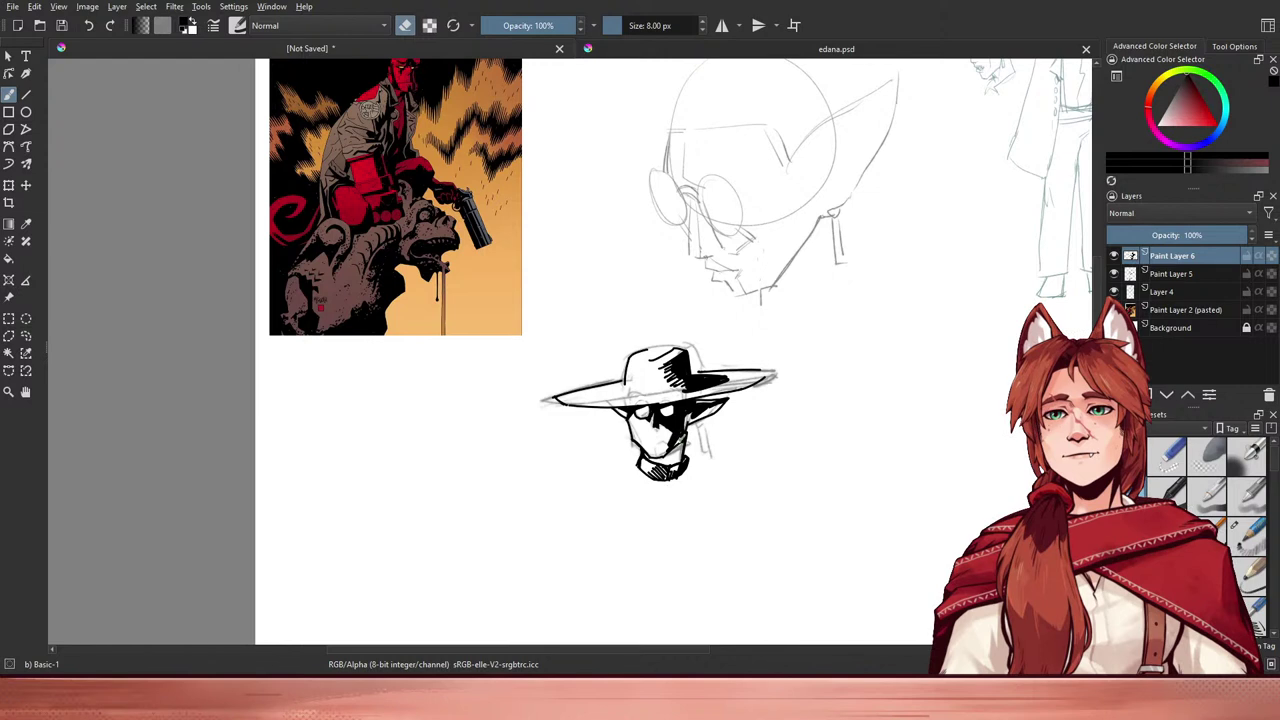
key("e")
key("e")
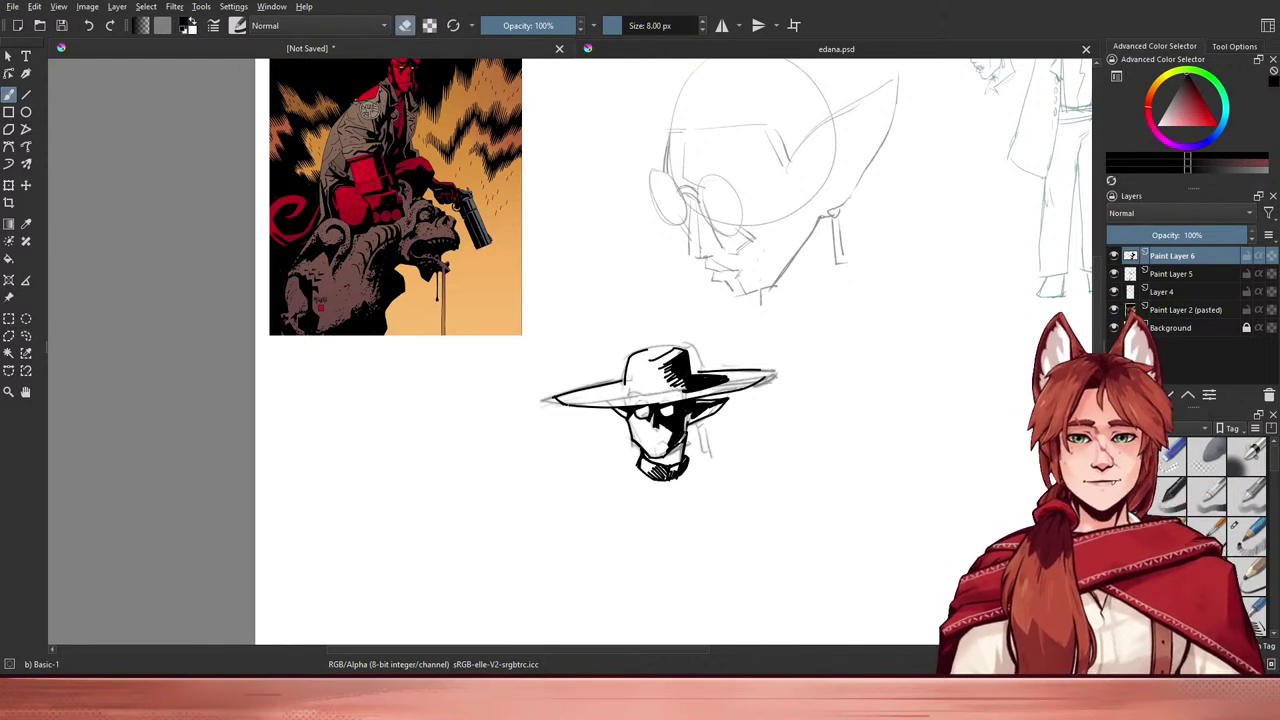
key("e")
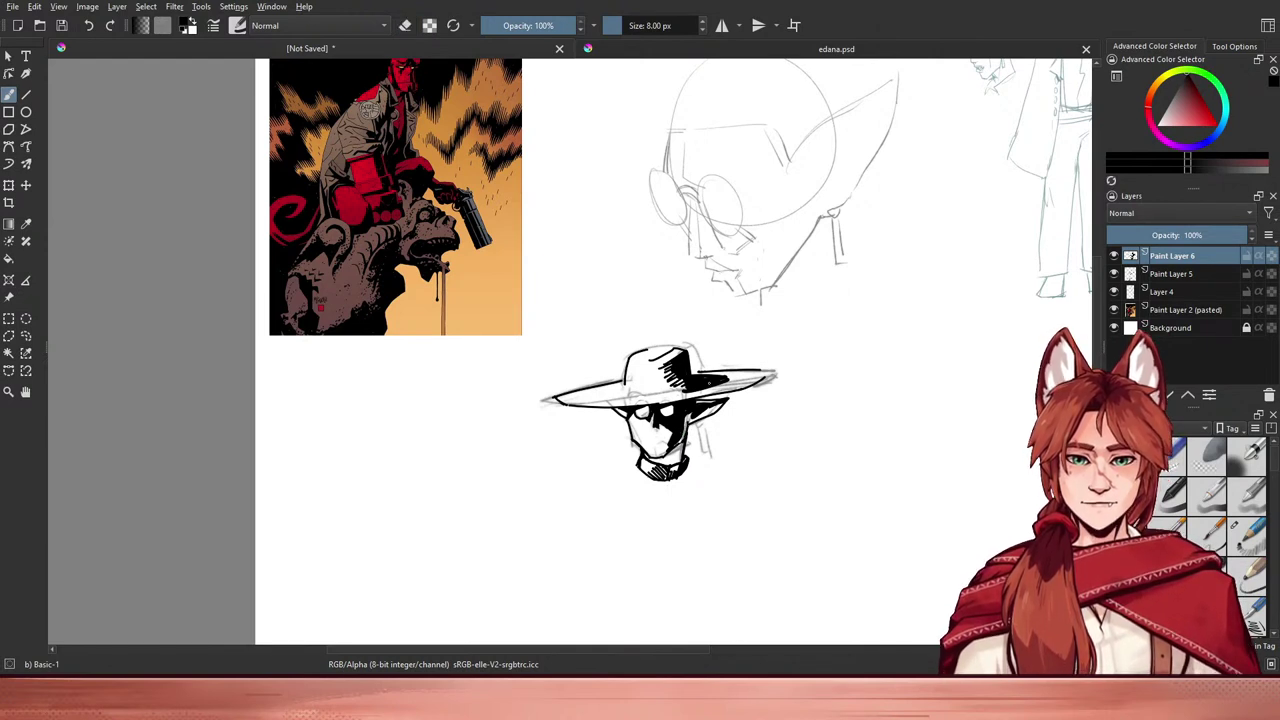
key("e")
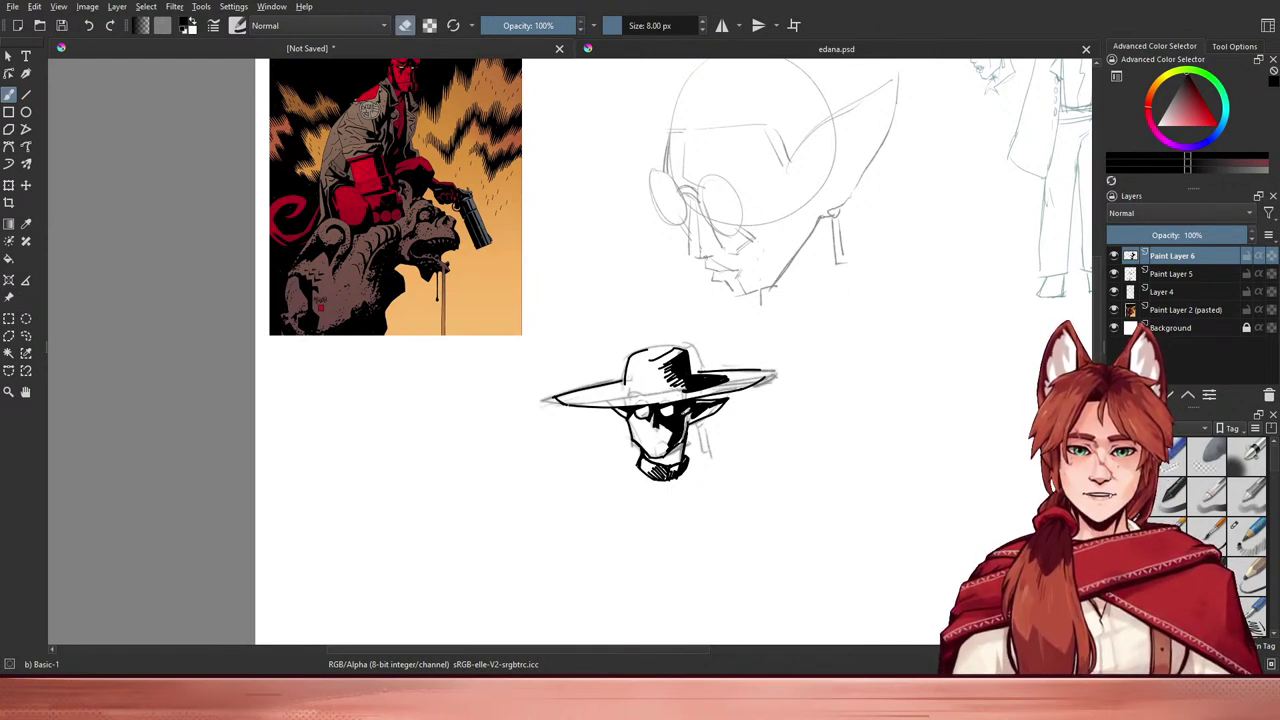
- Ink the long earring hanging from the near ear, and hide the rough sketch on Paint Layer 5
key("e")
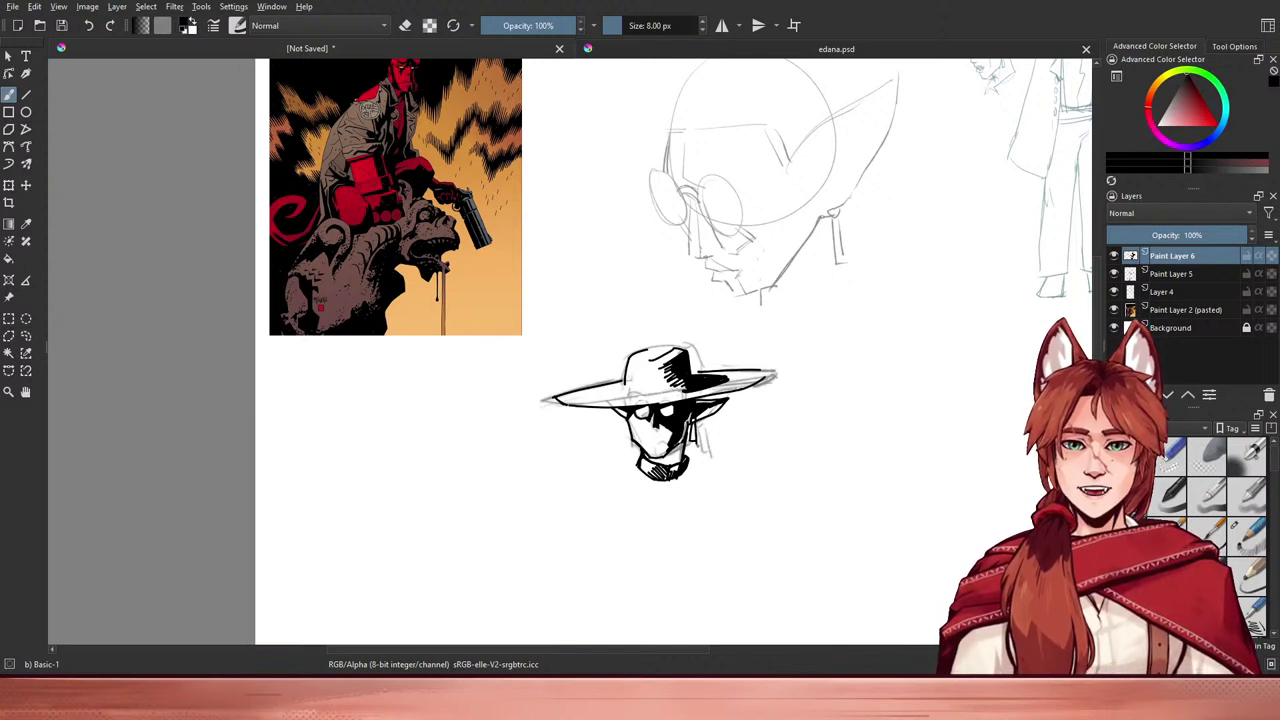
left_click_drag(709, 457, 706, 432)
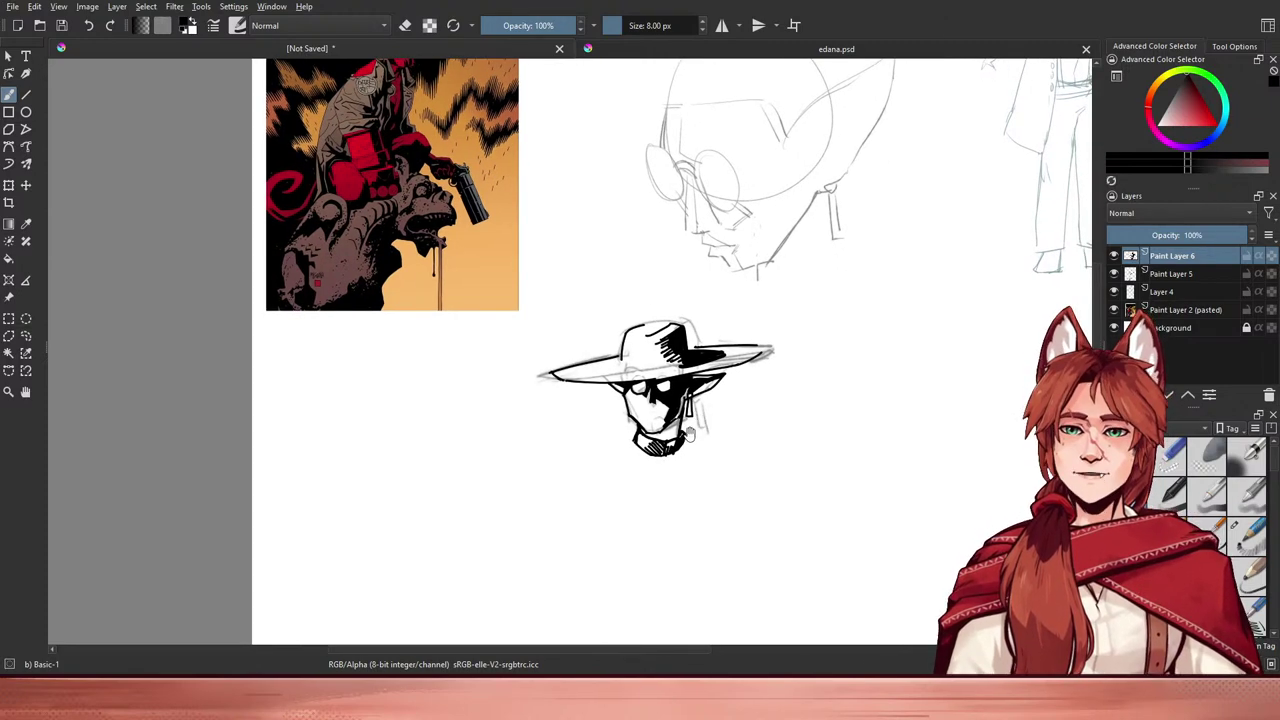
left_click(1115, 274)
left_click(1115, 274)
left_click(1115, 274)
left_click(1115, 274)
left_click(1115, 274)
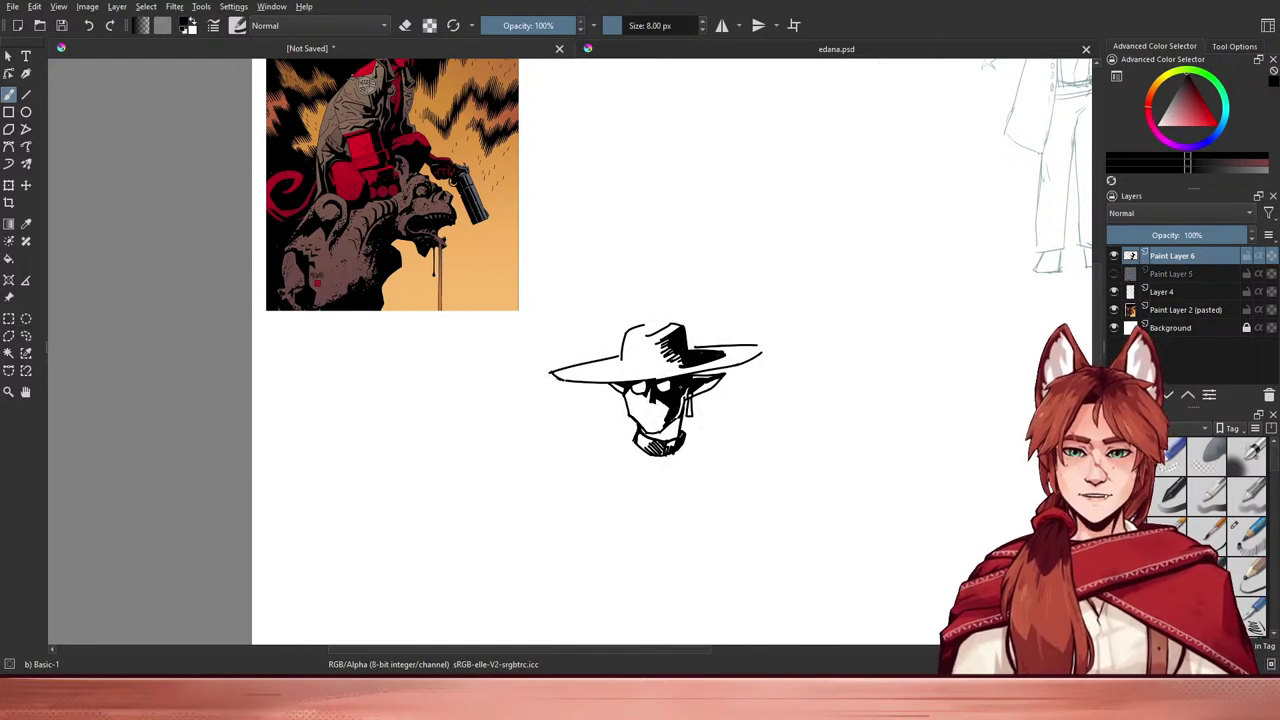
- Clean up the glasses' lens shapes with the eraser and brush, and save the drawing as sketch strem.kra
mouse_move(627, 401)
left_mouse_down()
mouse_move(653, 409)
mouse_move(648, 433)
left_mouse_up()
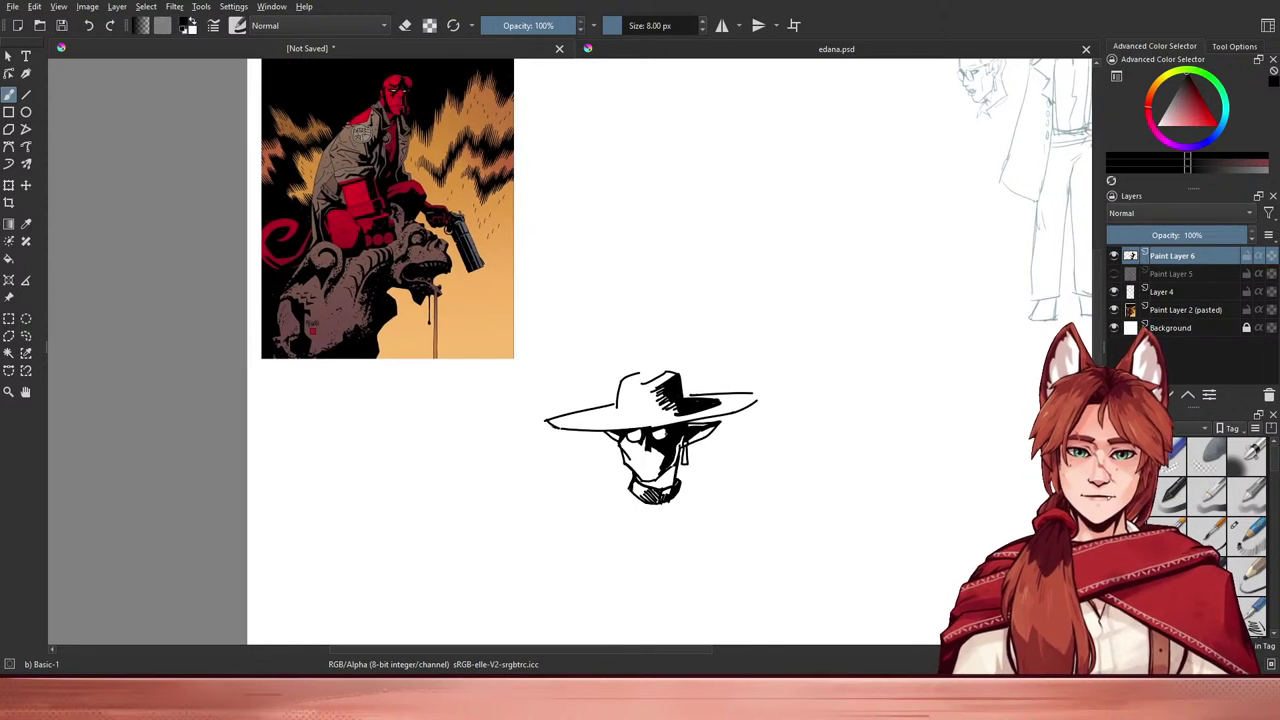
key("e")
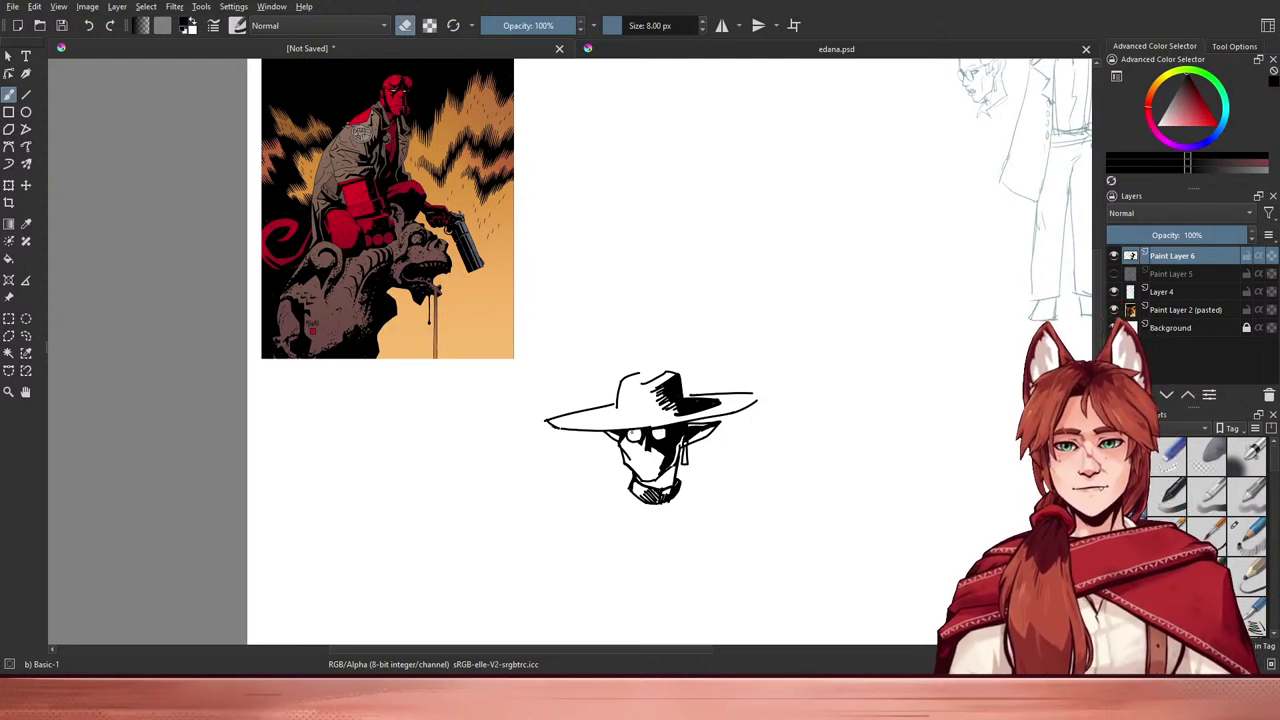
key("e")
key("e")
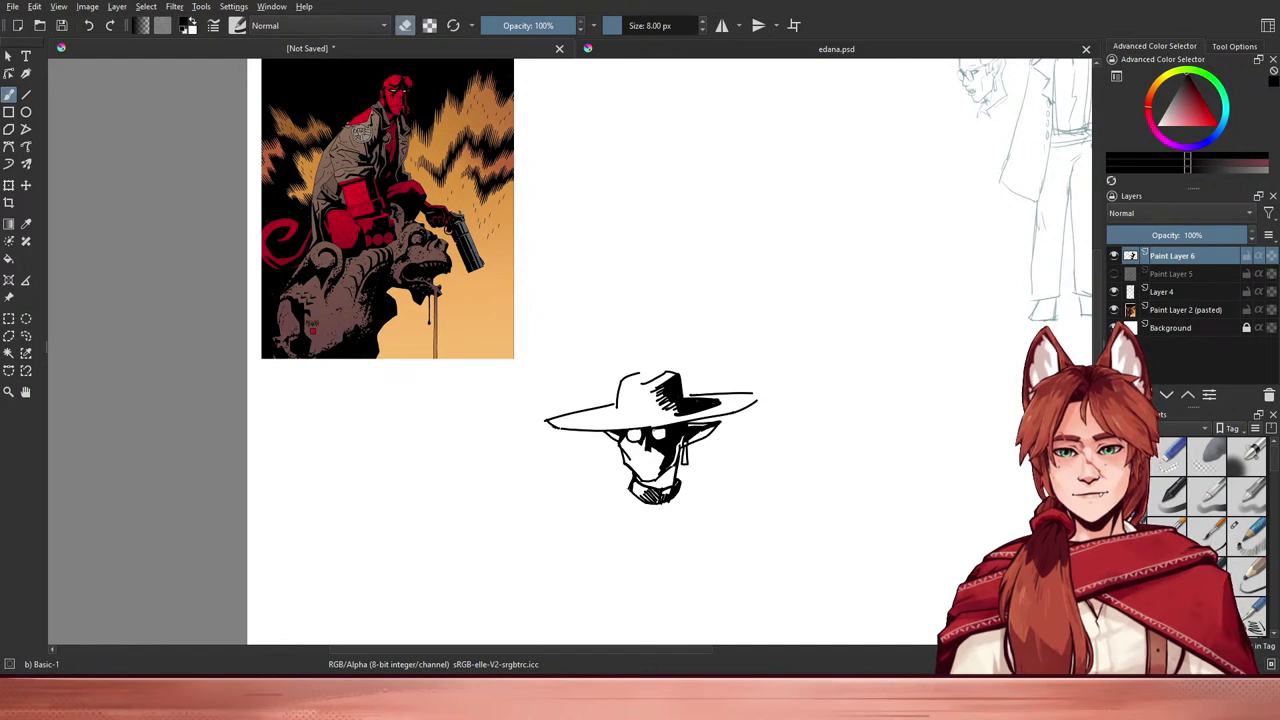
key("e")
mouse_move(627, 424)
left_mouse_down()
mouse_move(655, 422)
mouse_move(636, 427)
left_mouse_up()
key("e")
key("ctrl+z")
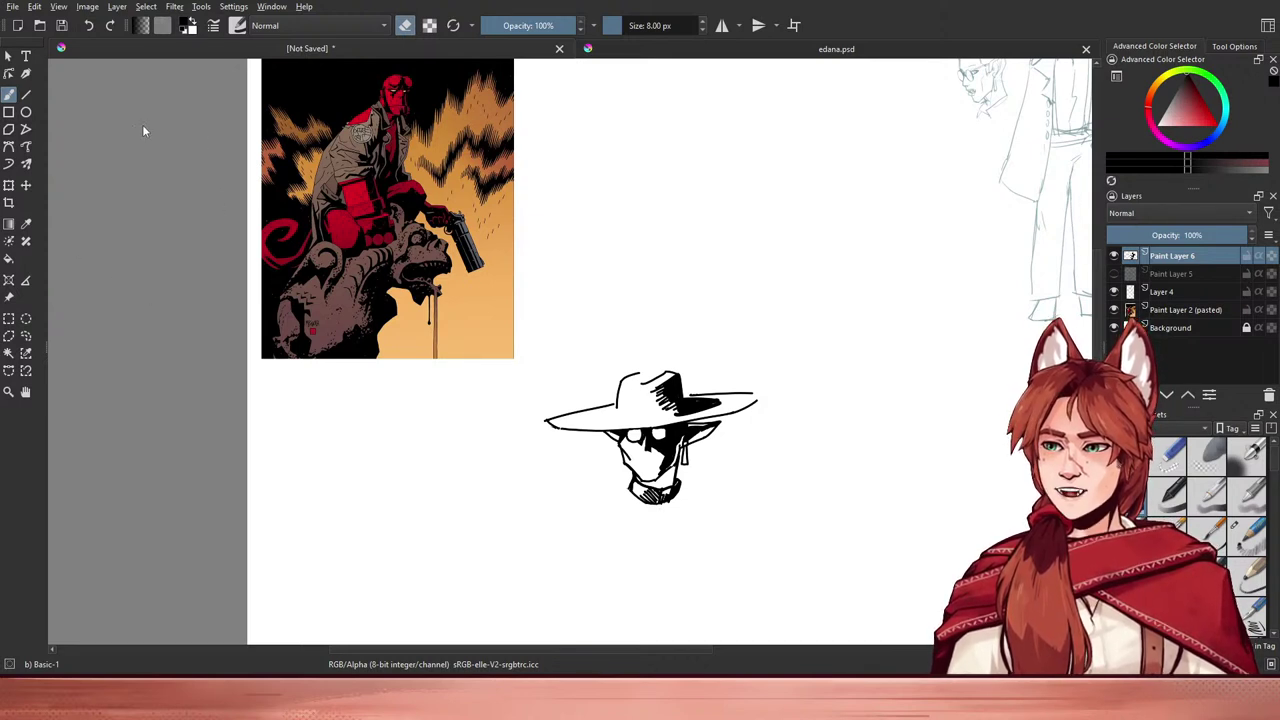
key("ctrl+s")
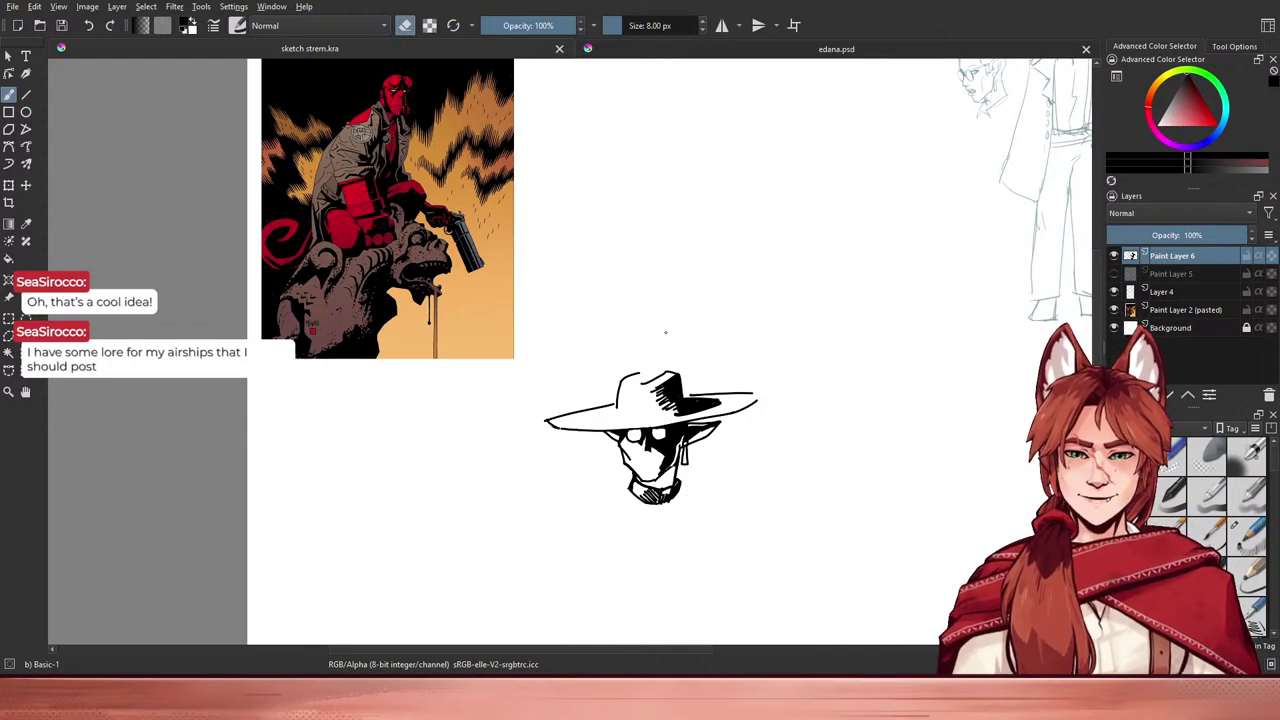
- Ink a short mouth line below the nose and touch up the lower face, correcting strokes with the eraser
scroll(911, 298, "up", 2)
scroll(911, 298, "down", 2)
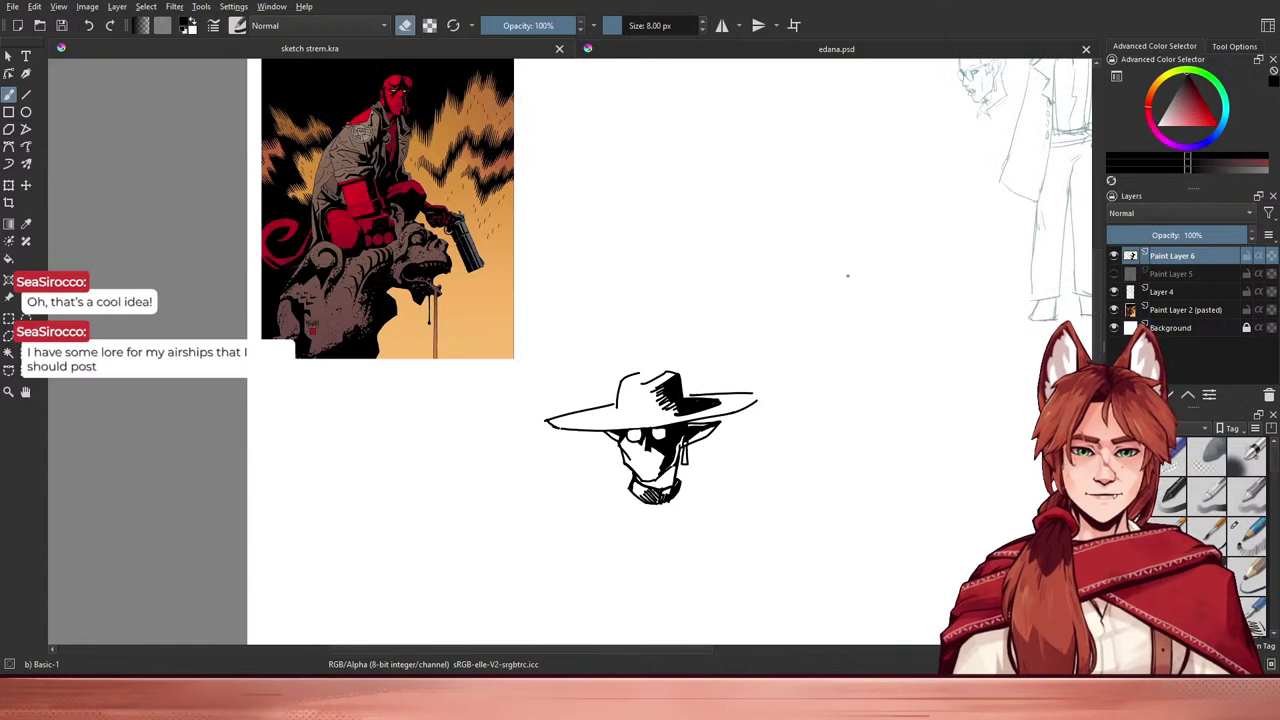
key("e")
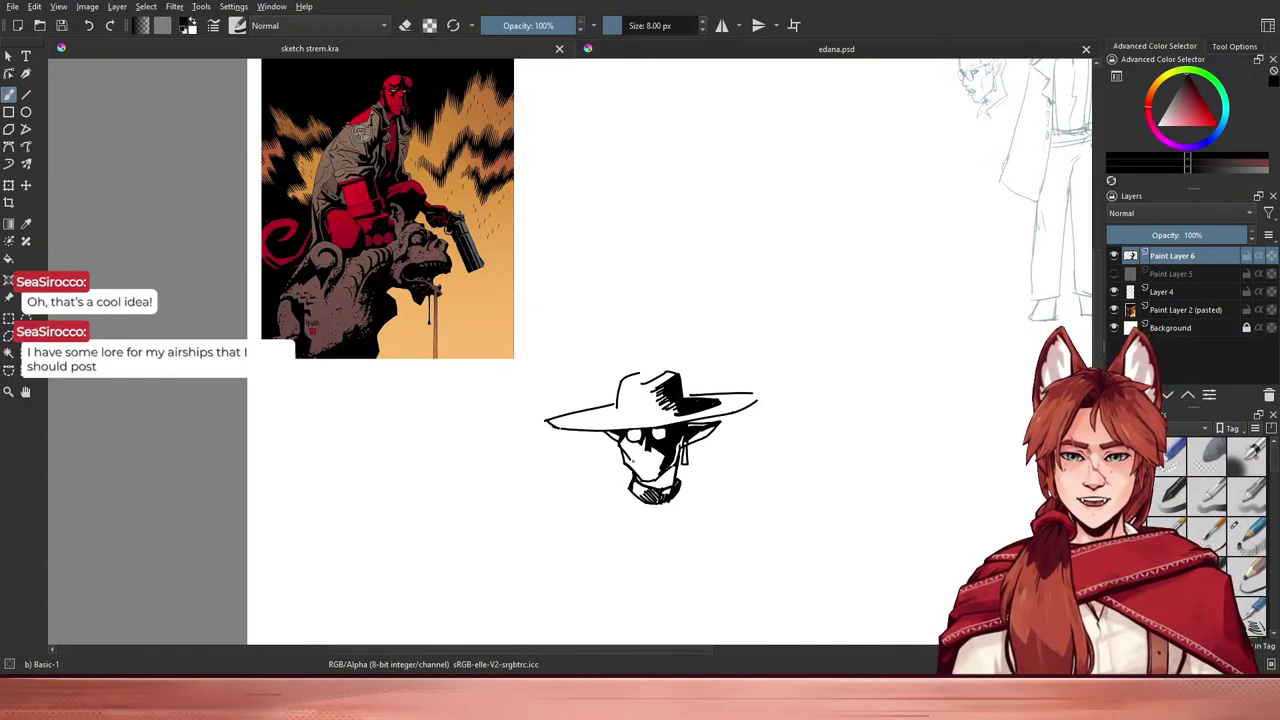
key("e")
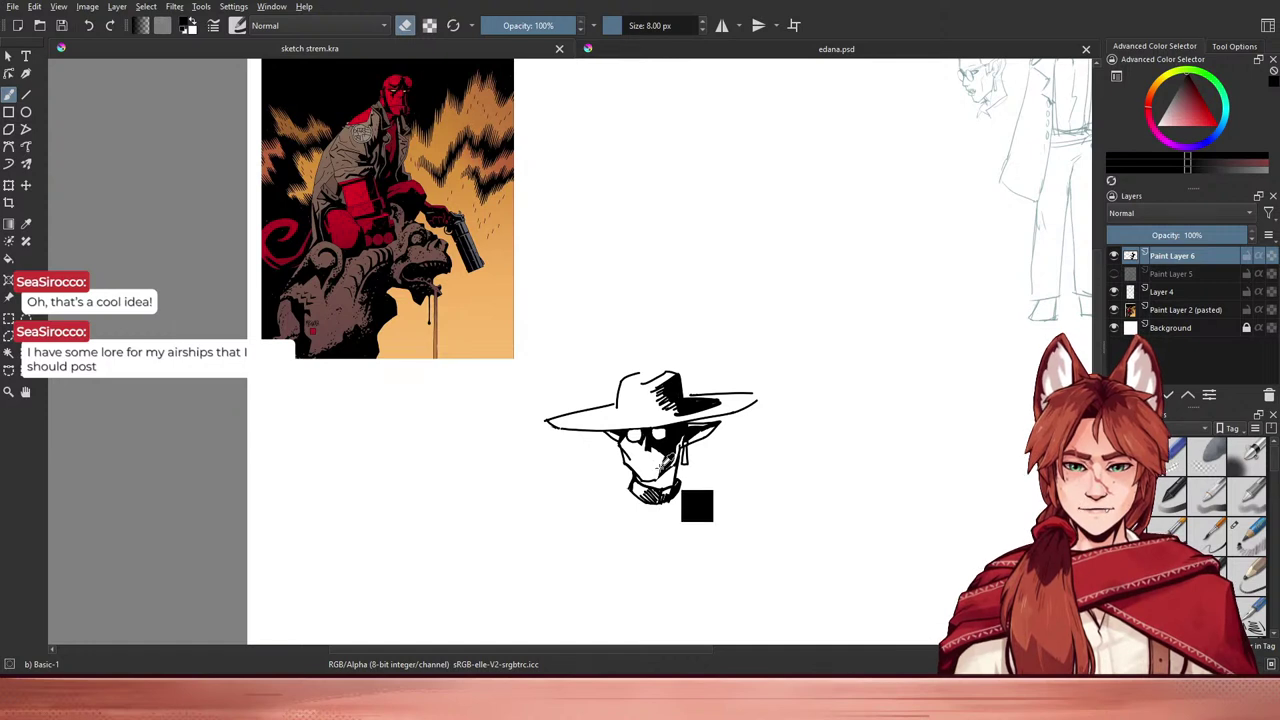
key("e")
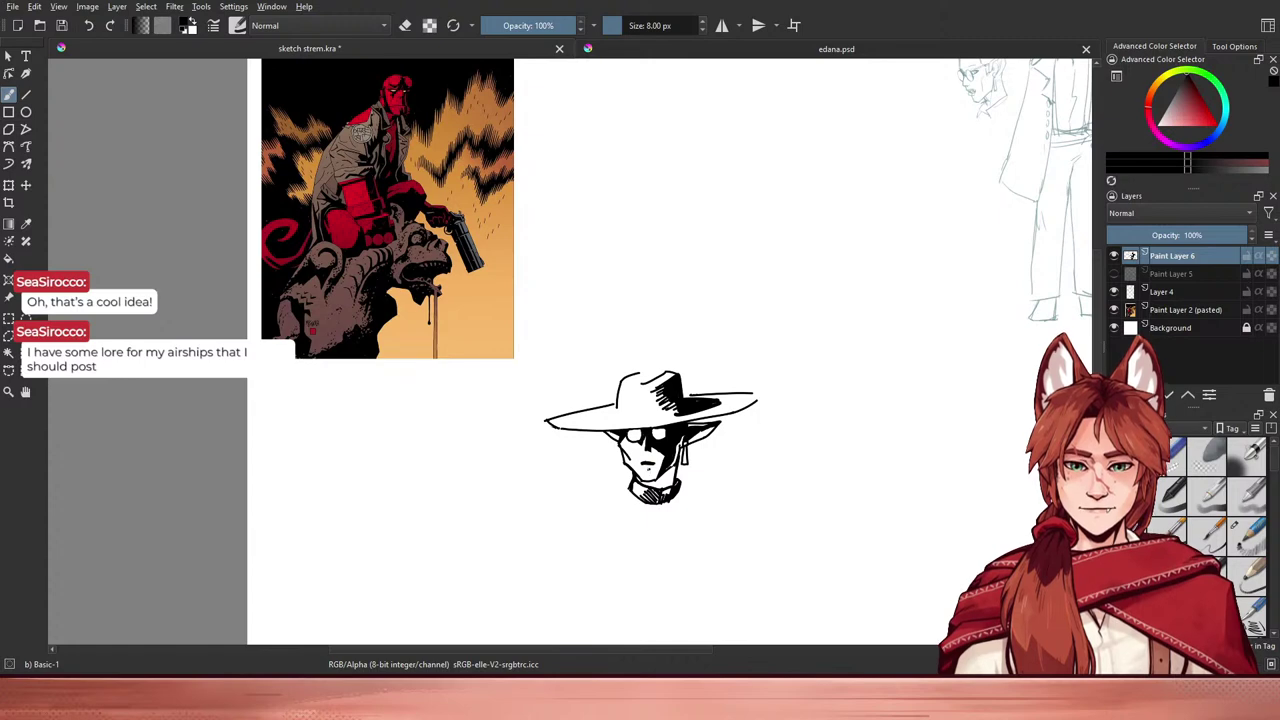
key("ctrl+z")
mouse_move(674, 452)
left_mouse_down()
mouse_move(664, 474)
mouse_move(630, 480)
left_mouse_up()
left_click_drag(638, 468, 634, 480)
key("e")
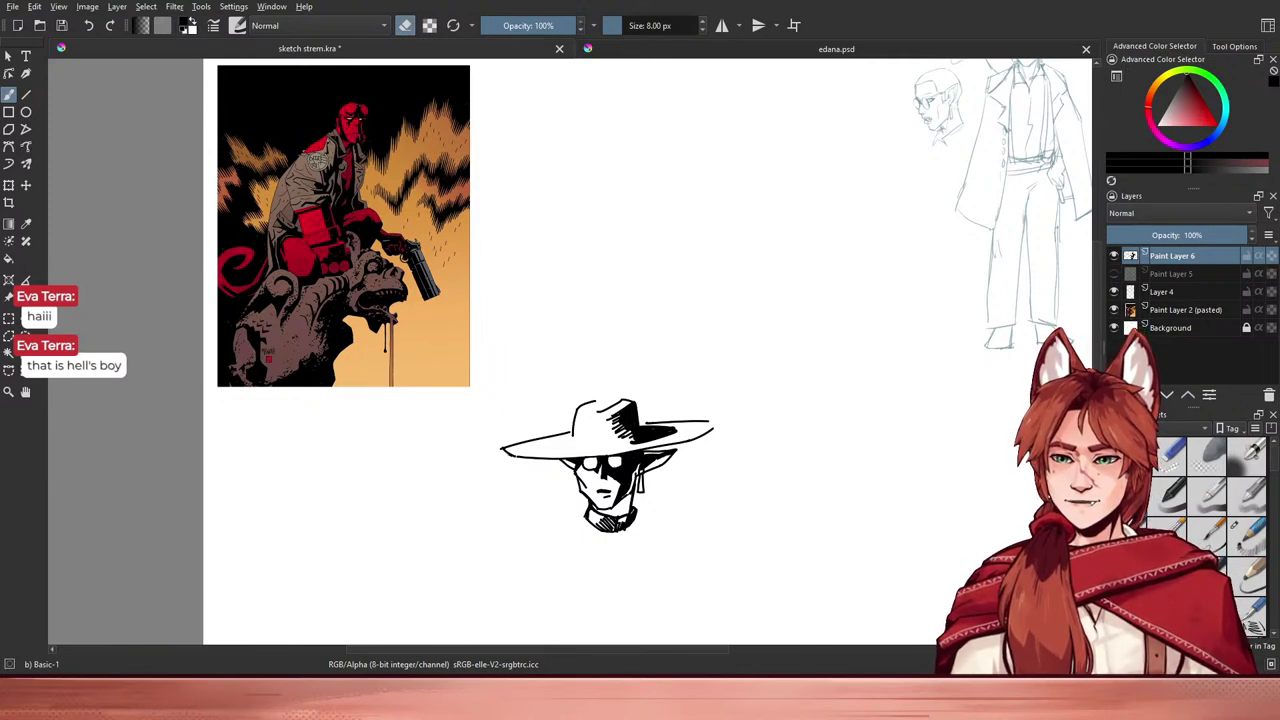
- Close the top outline of the hat's crown and add short black hatching in its dent
mouse_move(522, 206)
left_mouse_down()
mouse_move(811, 240)
mouse_move(486, 231)
mouse_move(425, 246)
mouse_move(323, 420)
mouse_move(646, 289)
mouse_move(800, 323)
mouse_move(444, 331)
mouse_move(623, 291)
mouse_move(497, 329)
mouse_move(642, 300)
mouse_move(600, 294)
mouse_move(566, 349)
mouse_move(580, 314)
mouse_move(669, 286)
mouse_move(630, 327)
mouse_move(614, 280)
left_mouse_up()
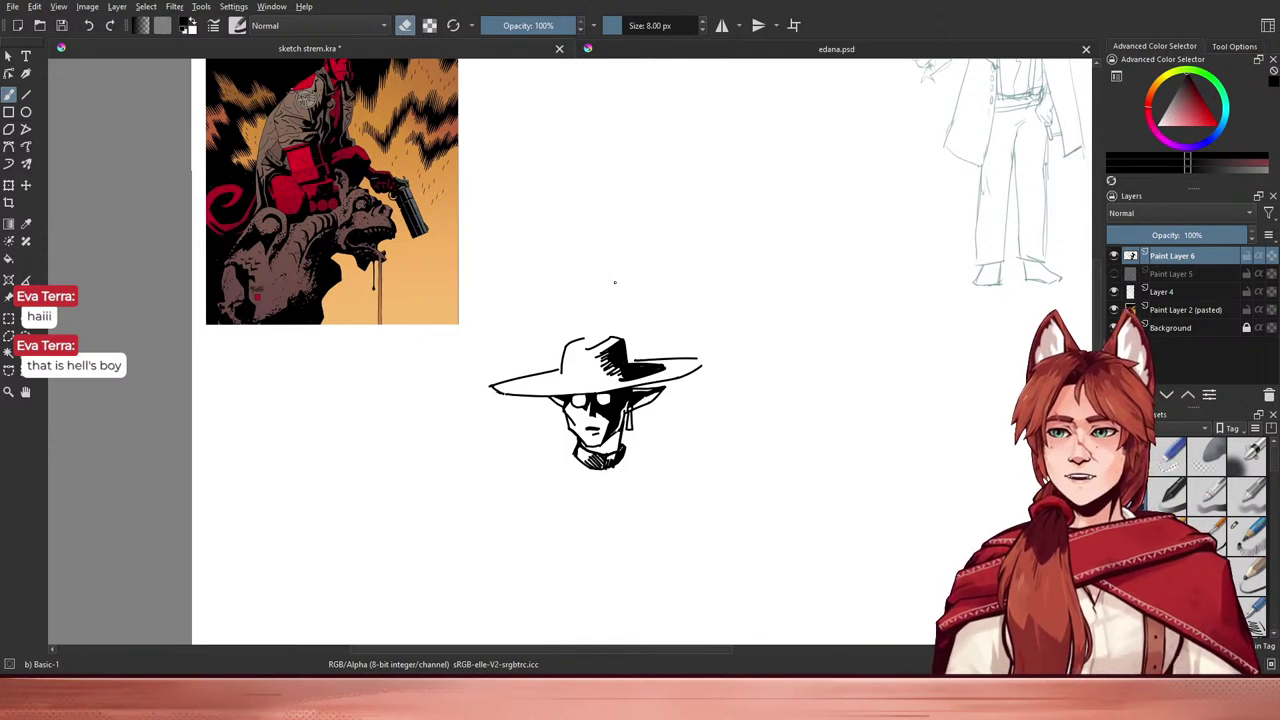
mouse_move(628, 496)
left_mouse_down()
mouse_move(618, 426)
mouse_move(638, 487)
left_mouse_up()
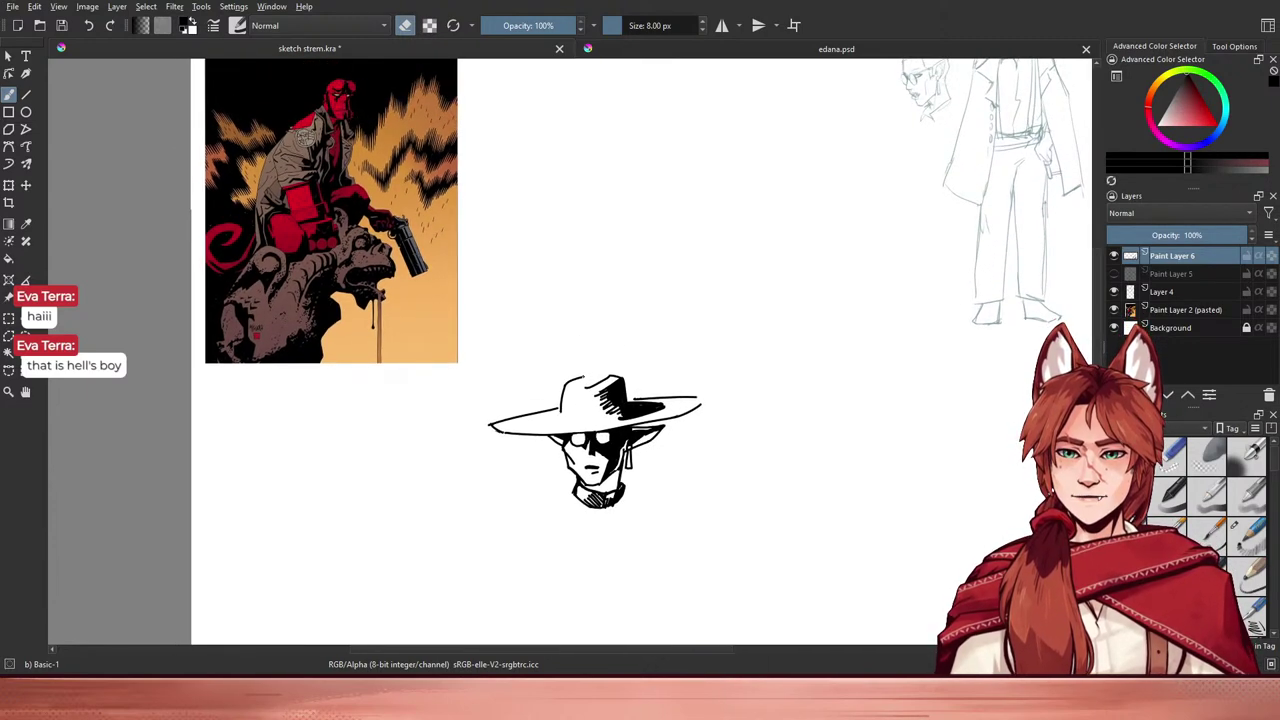
key("e")
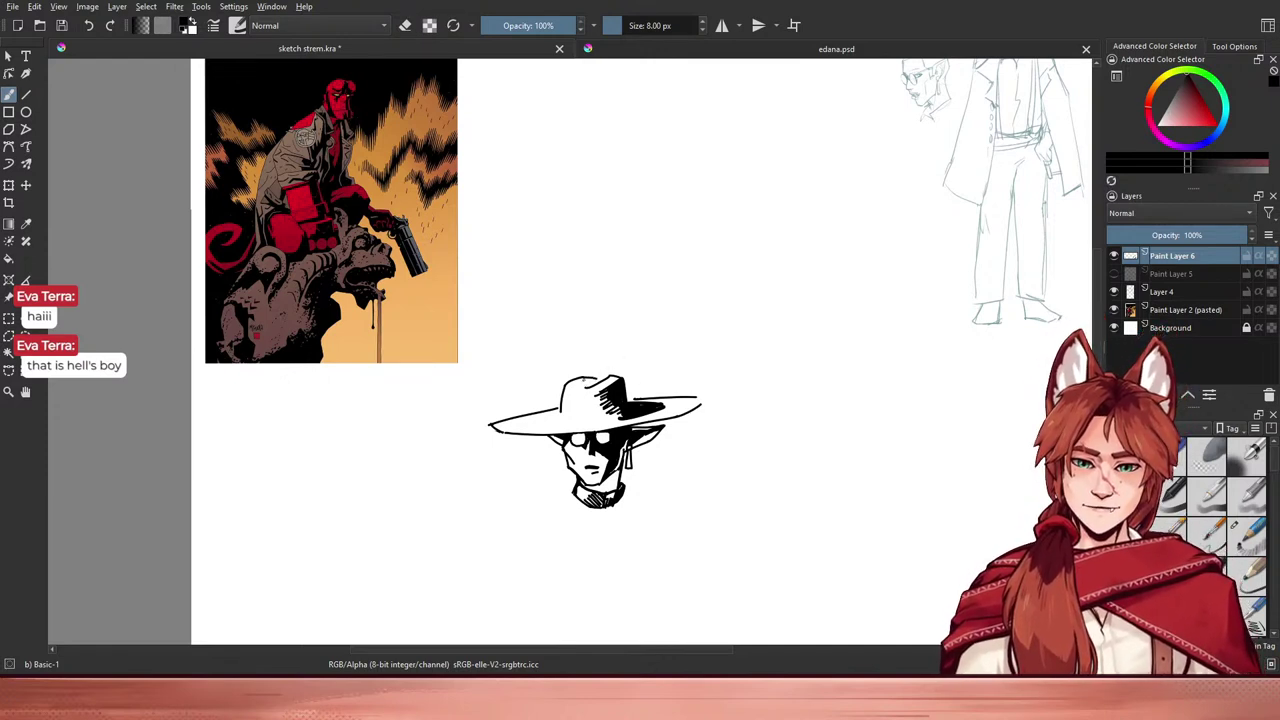
left_click_drag(592, 385, 581, 387)
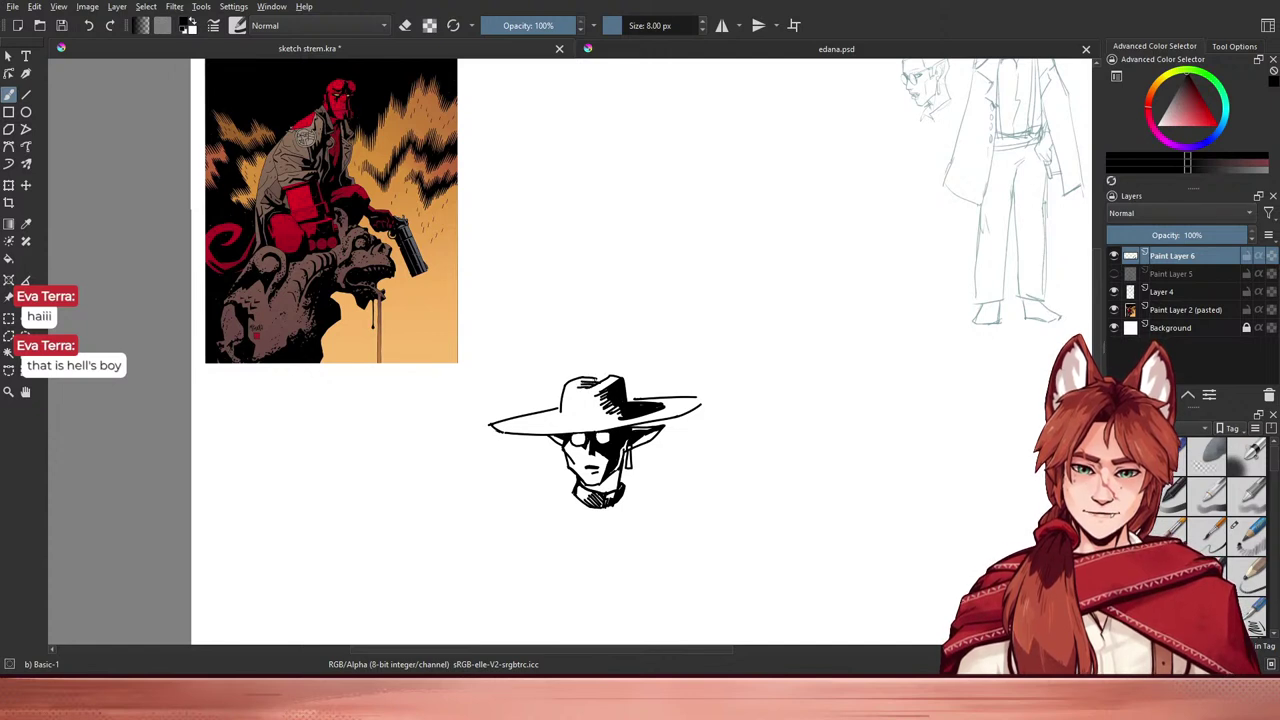
key("e")
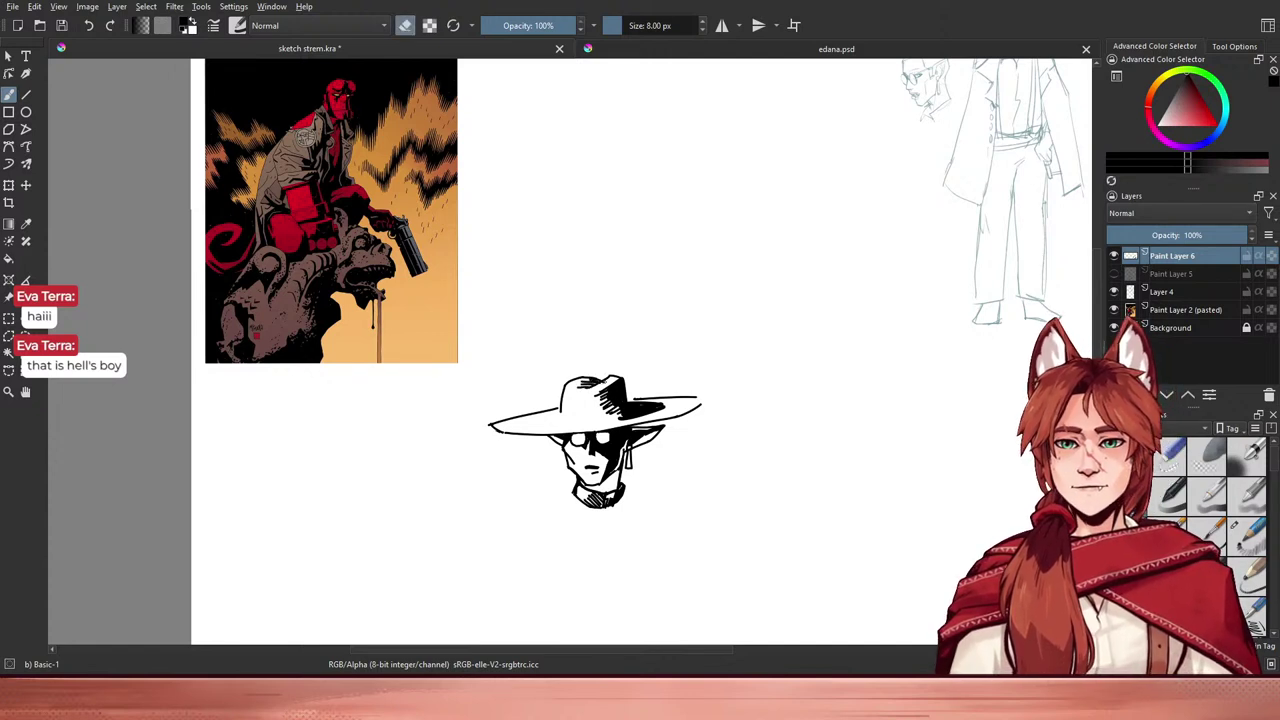
mouse_move(645, 384)
left_mouse_down()
mouse_move(531, 505)
mouse_move(631, 374)
mouse_move(639, 331)
left_mouse_up()
key("e")
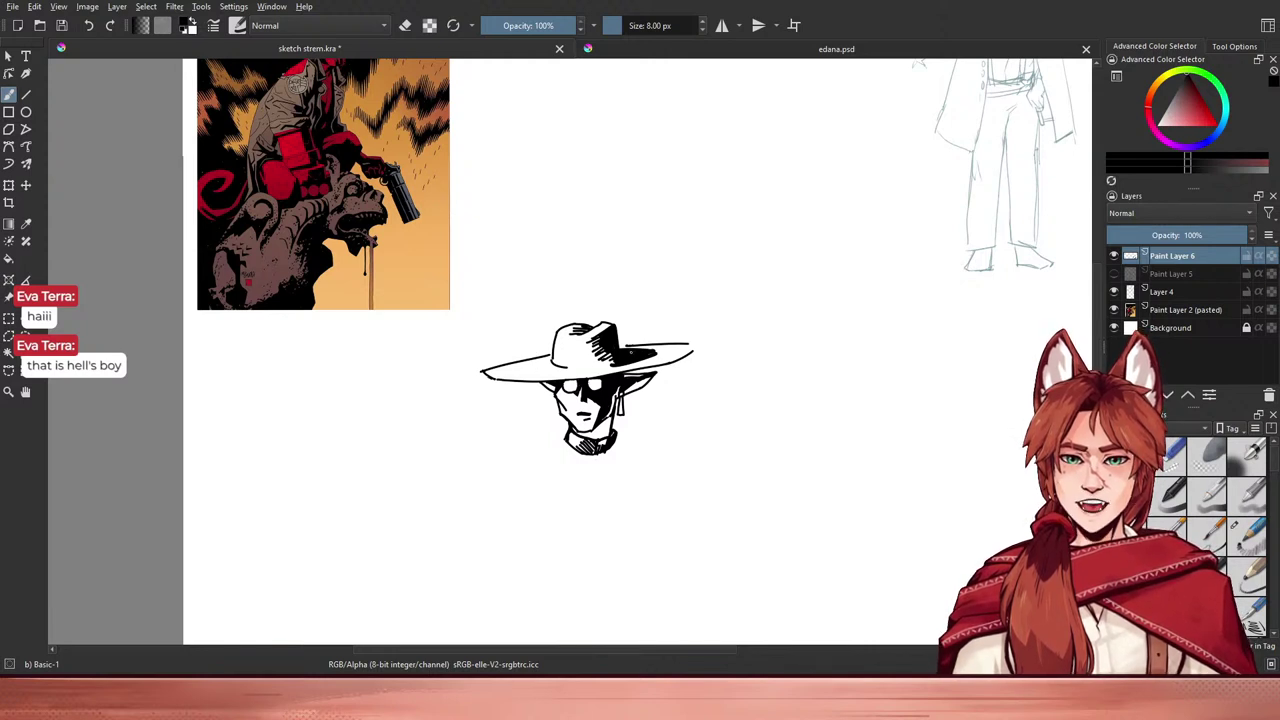
- Refine the small mouth's shape with brush and eraser strokes
mouse_move(684, 417)
left_mouse_down()
mouse_move(677, 386)
mouse_move(683, 428)
left_mouse_up()
key("e")
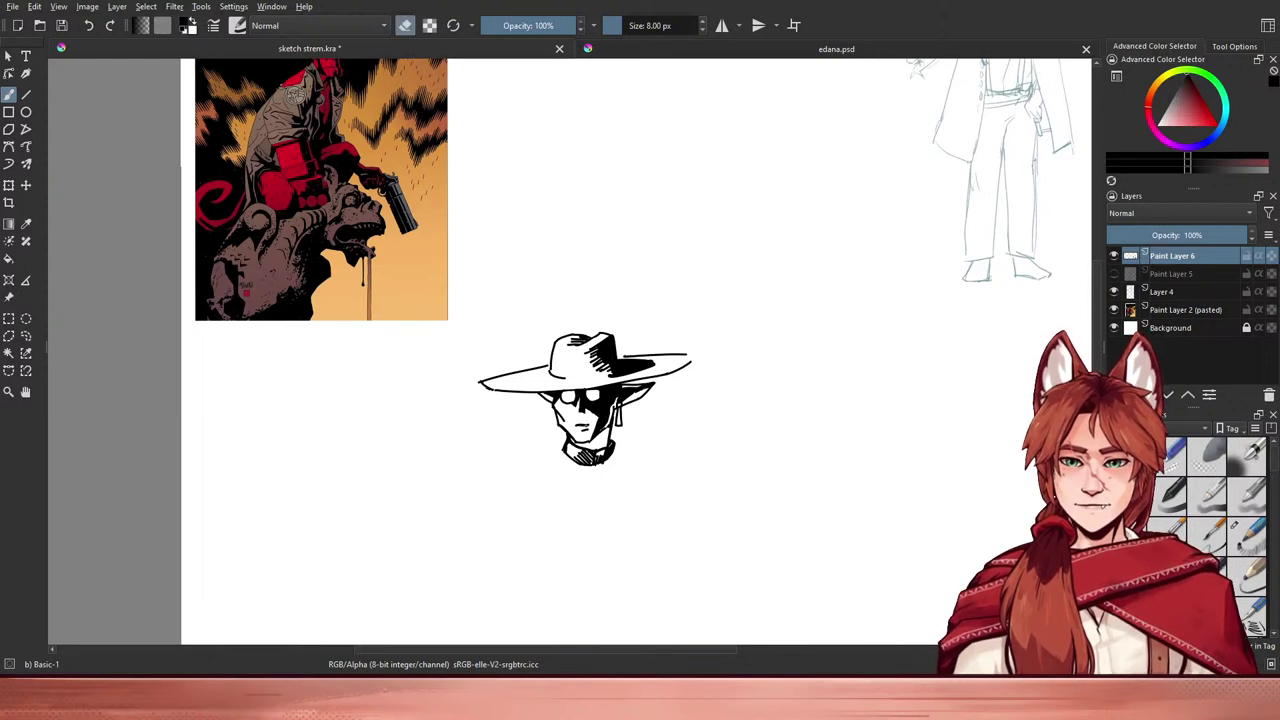
left_click_drag(583, 423, 590, 426)
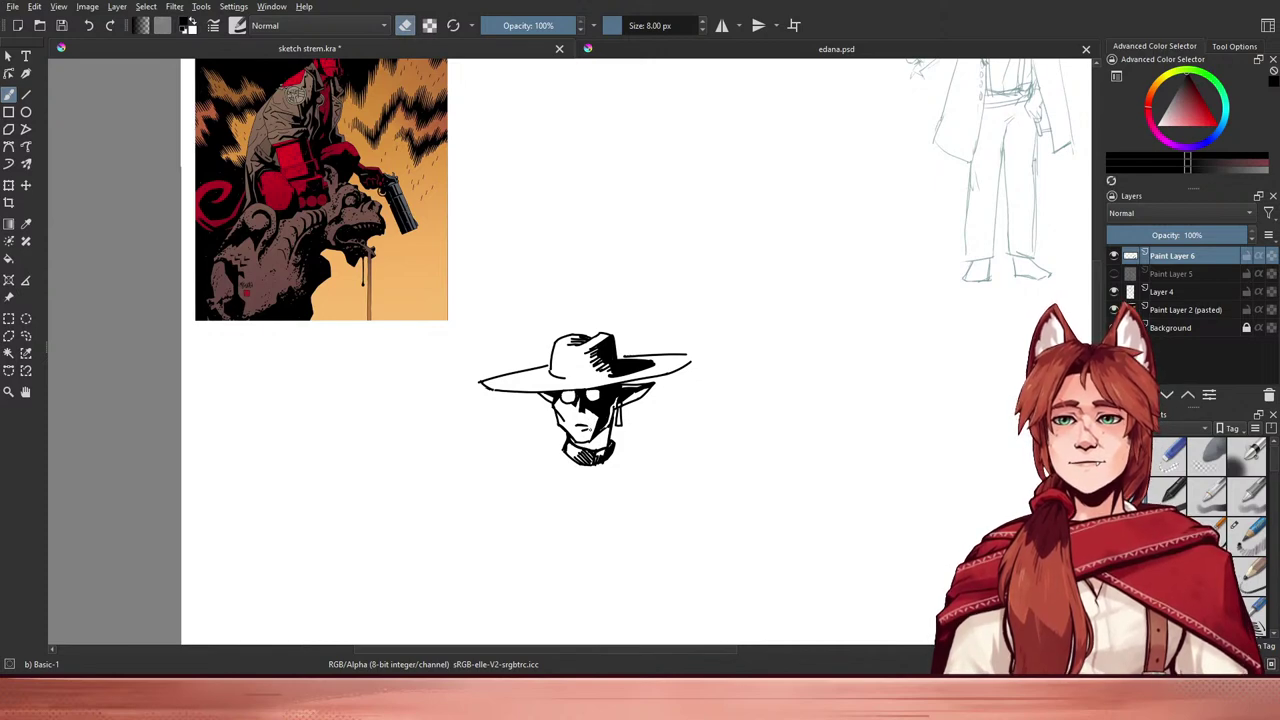
mouse_move(578, 487)
left_mouse_down()
mouse_move(551, 471)
mouse_move(566, 517)
mouse_move(521, 550)
left_mouse_up()
key("e")
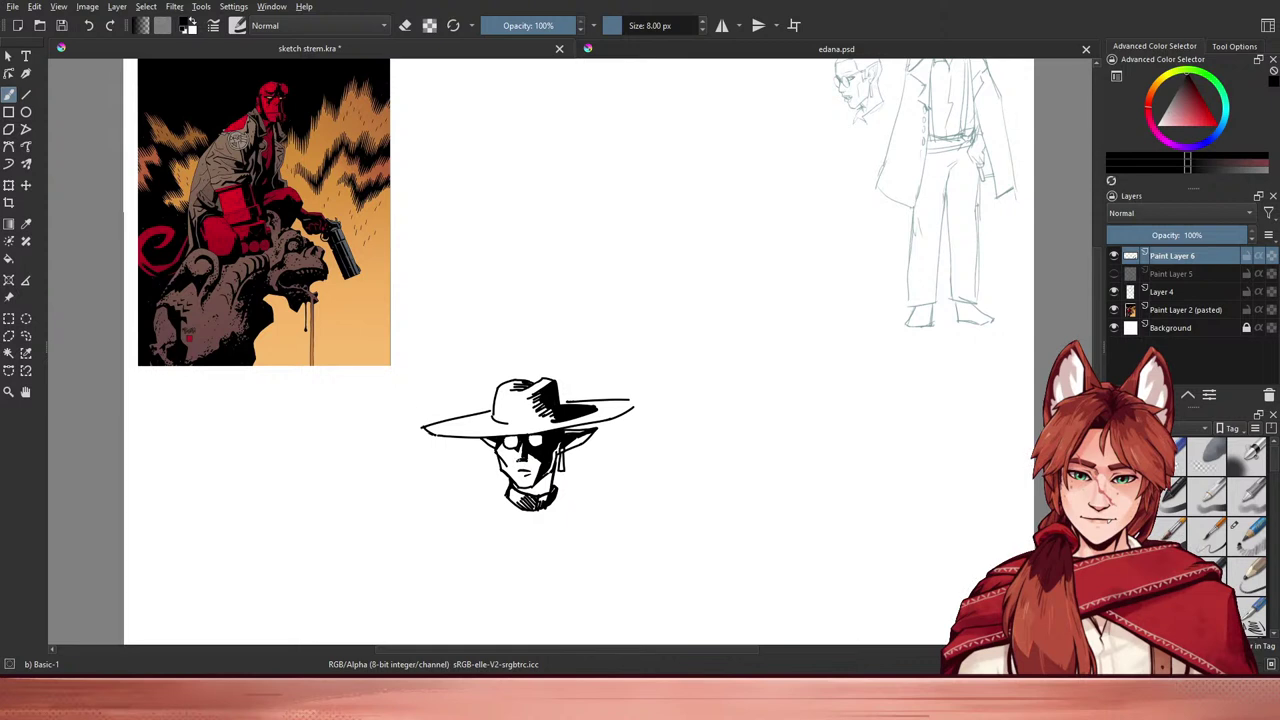
- Draw the eyes inside the glasses' white lenses and tidy the facial details with the eraser
key("e")
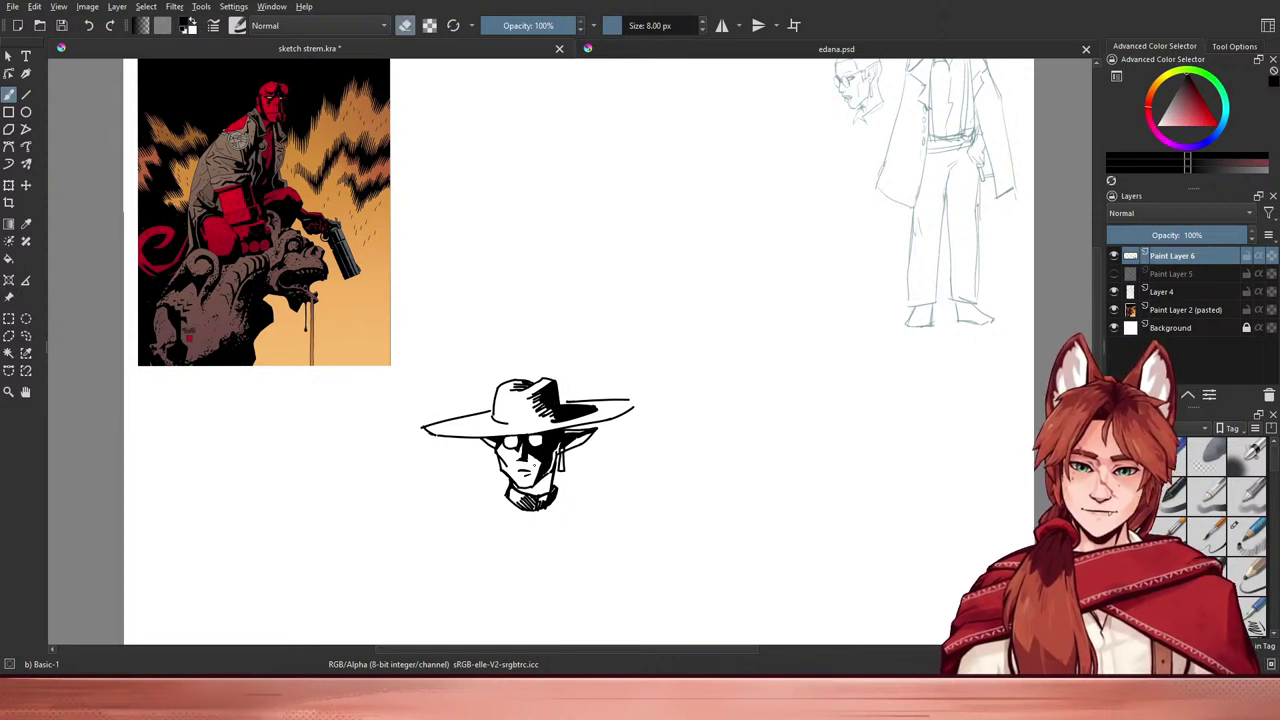
left_click_drag(521, 486, 541, 519)
key("e")
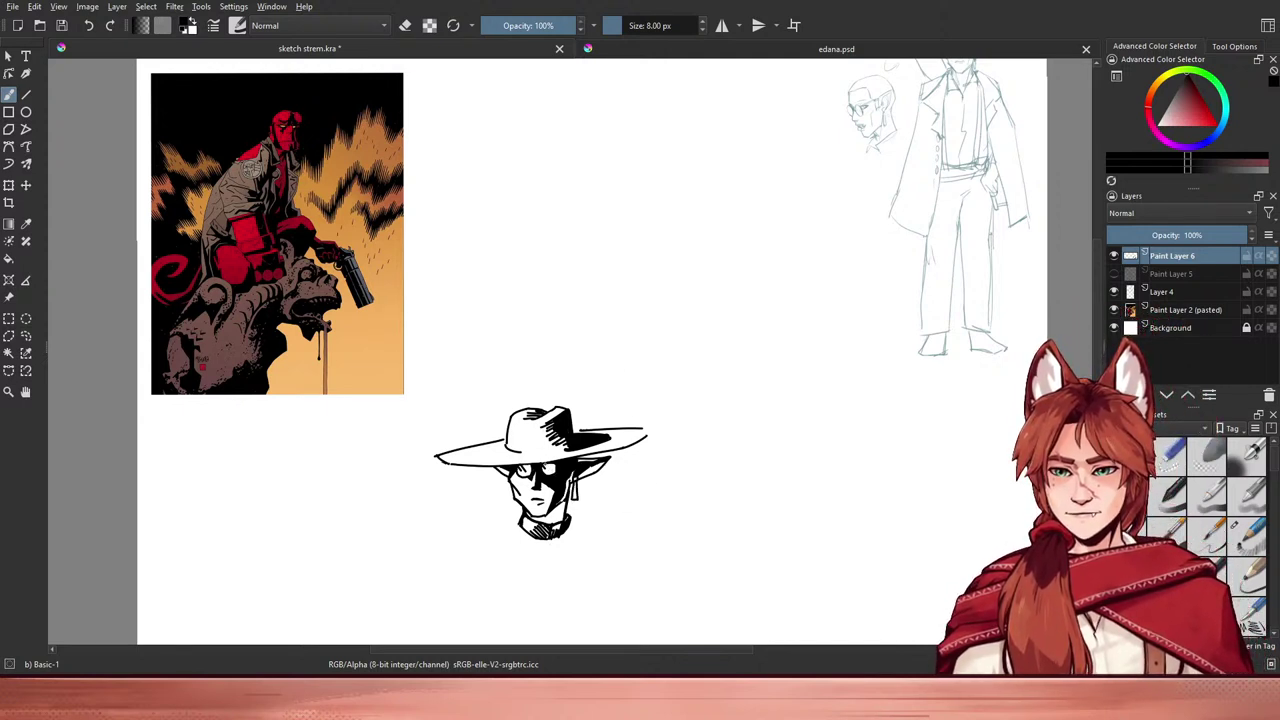
scroll(643, 466, "down", 1)
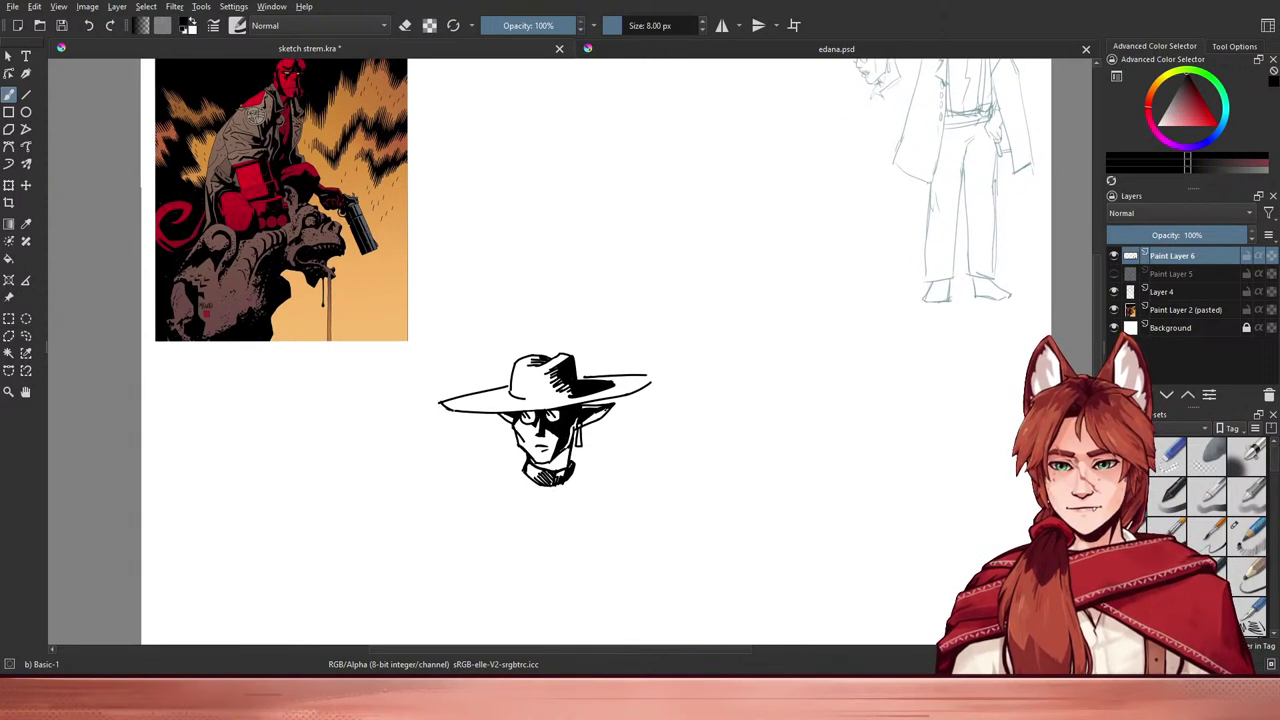
mouse_move(598, 456)
left_mouse_down()
mouse_move(608, 449)
mouse_move(593, 478)
left_mouse_up()
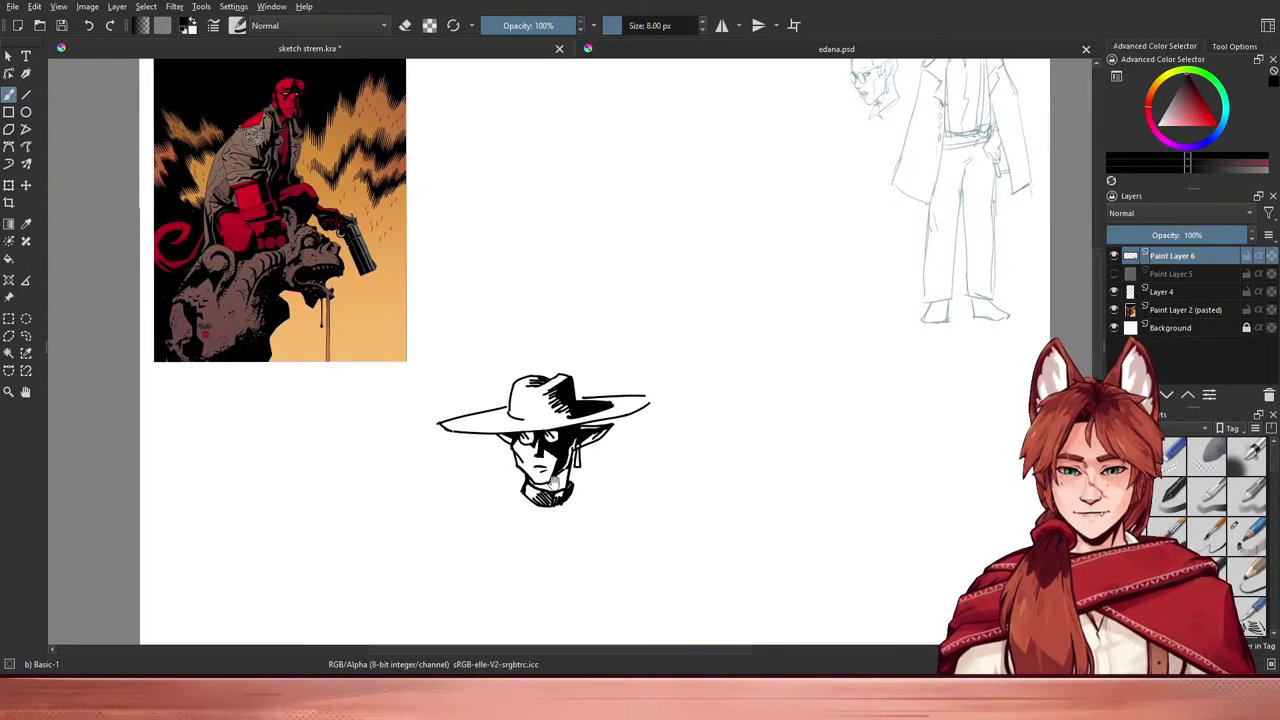
key("e")
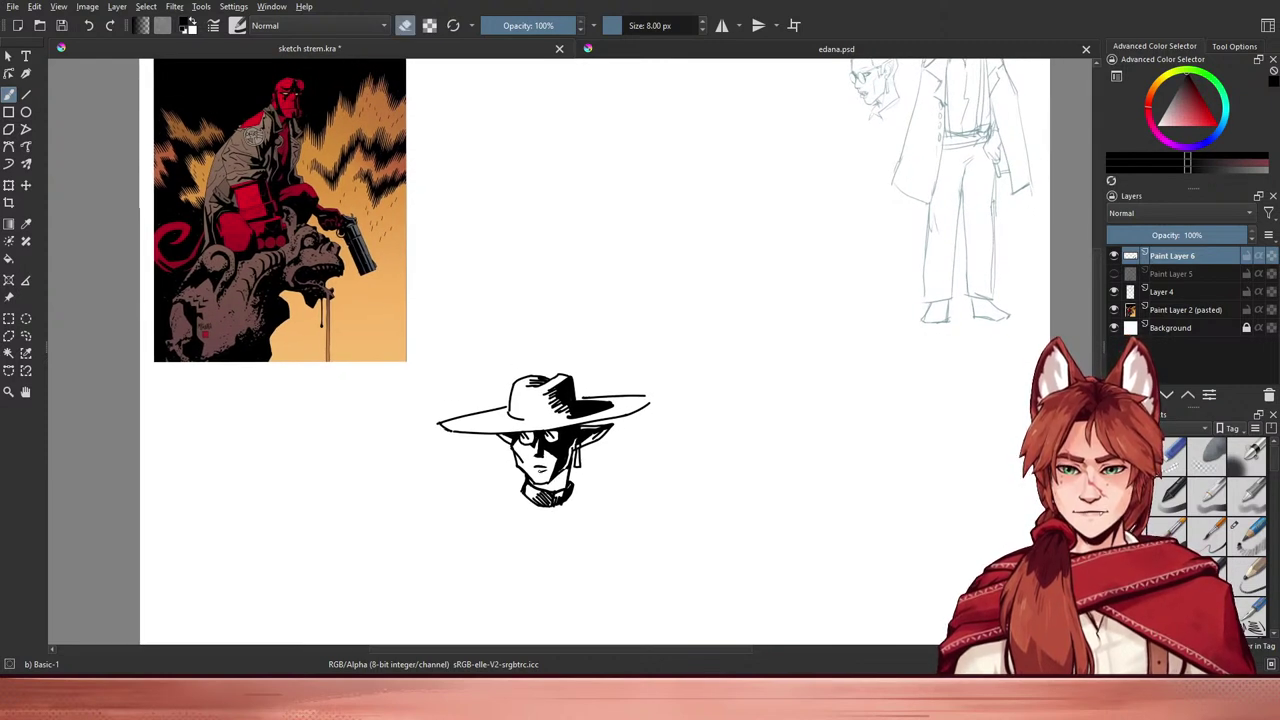
key("e")
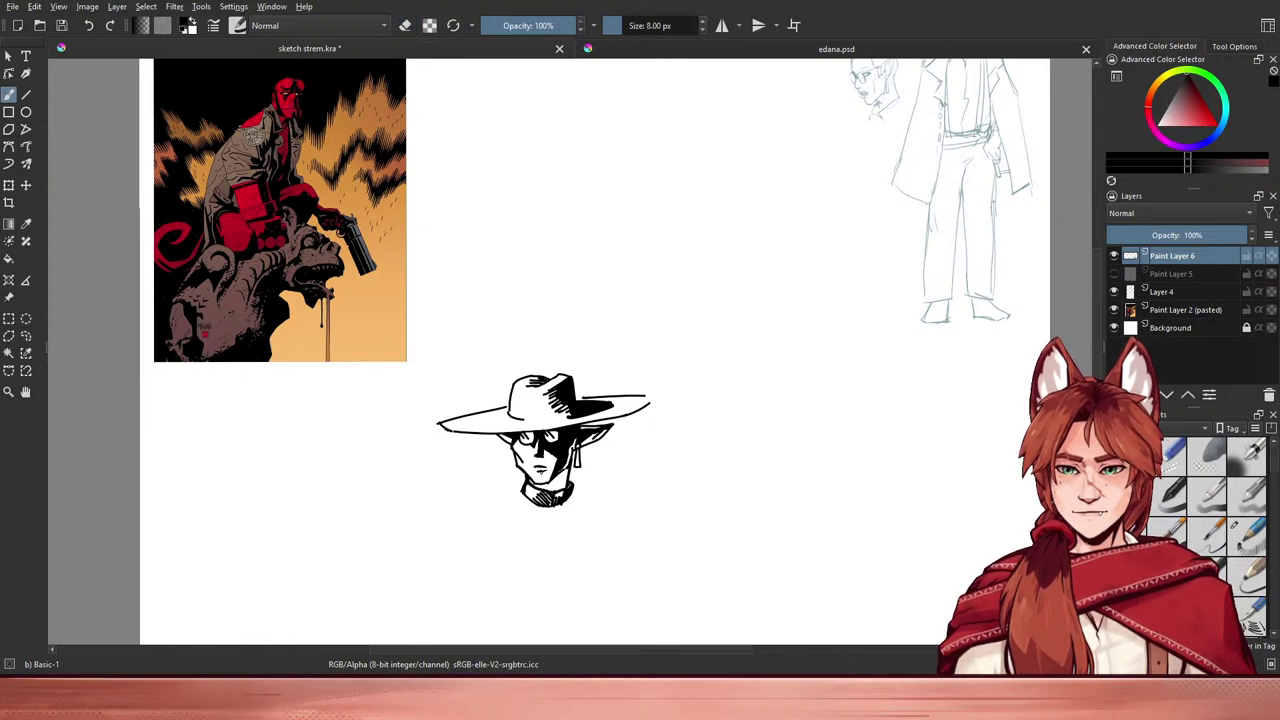
key("e")
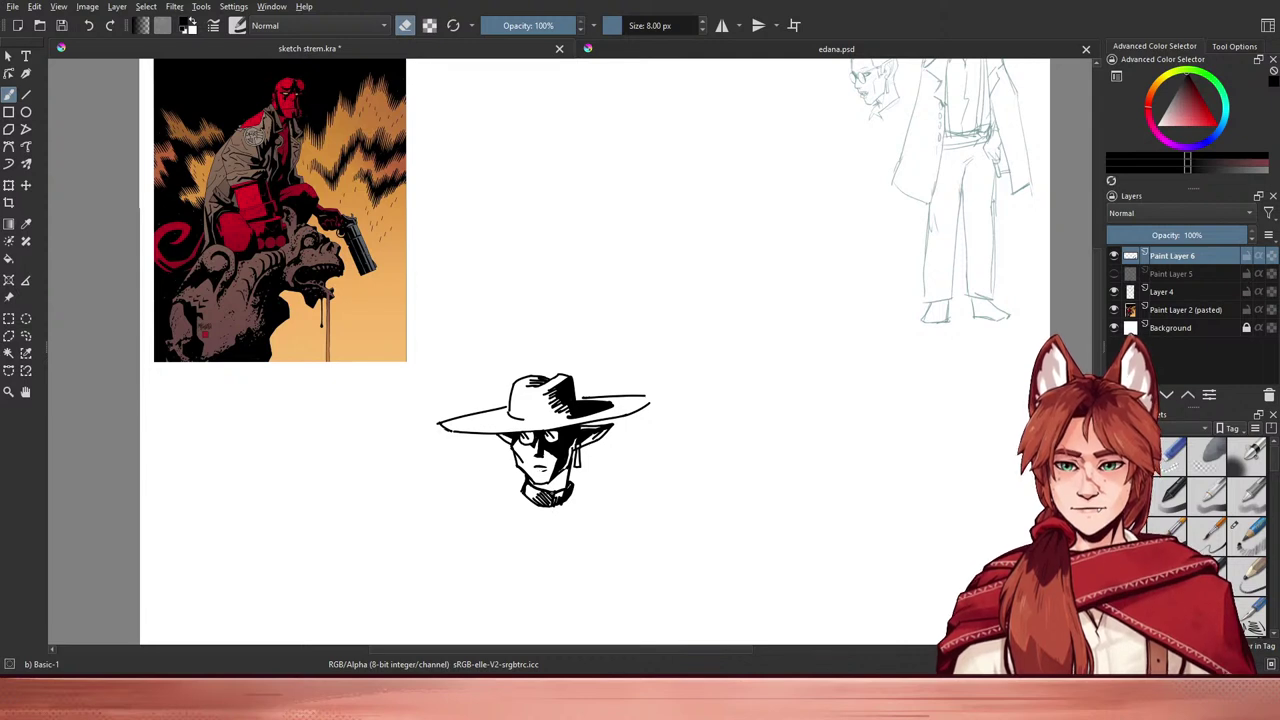
- Erase and re-ink the short mouth line on the head with the wide-brimmed hat
left_click_drag(592, 500, 575, 458)
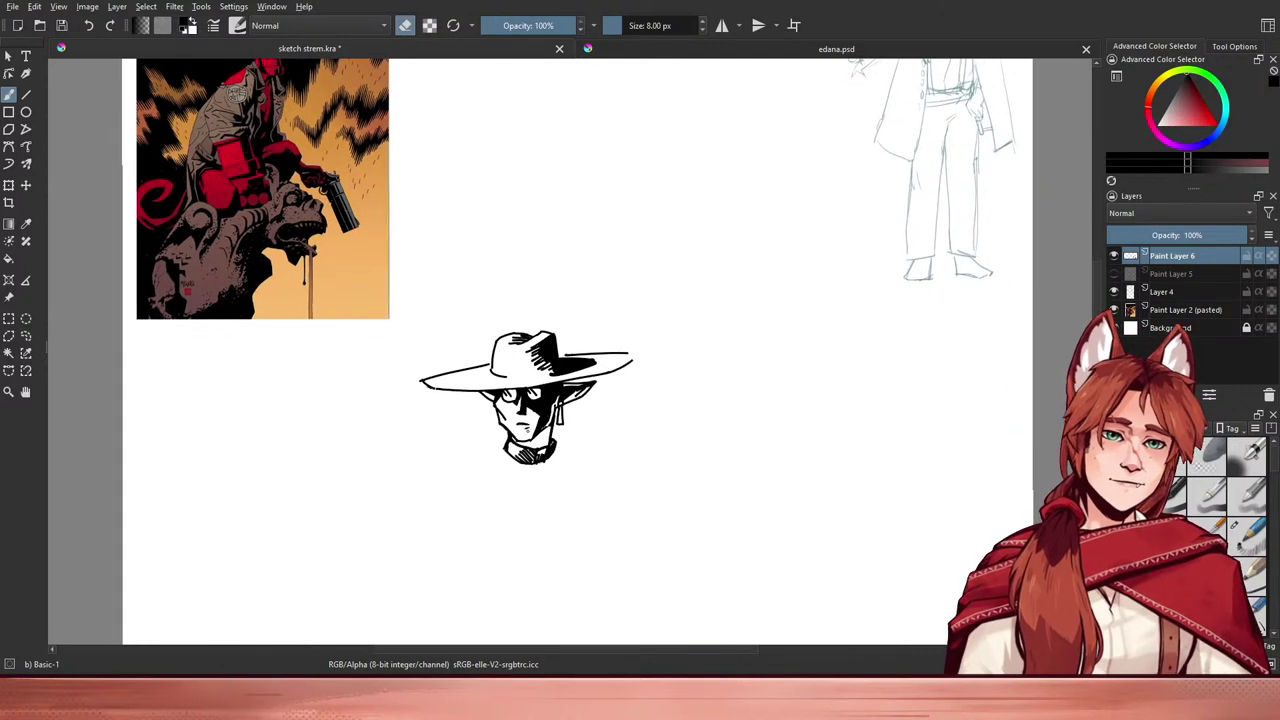
key("e")
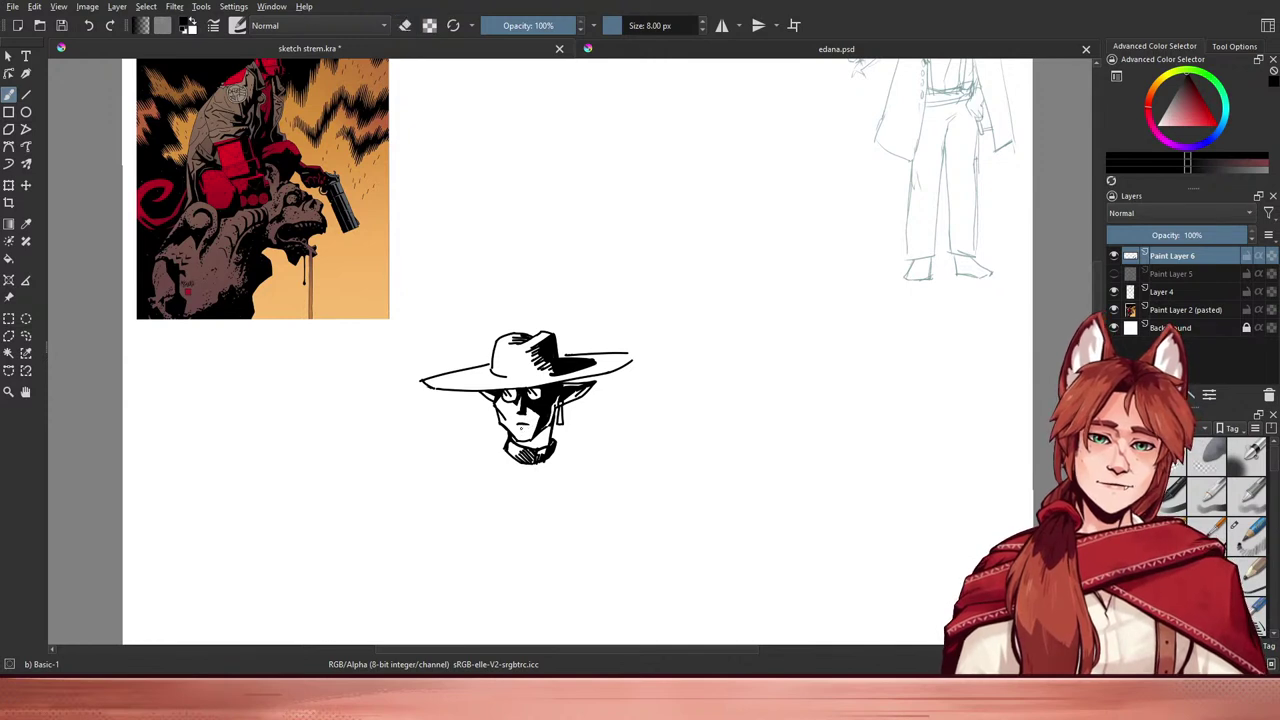
key("e")
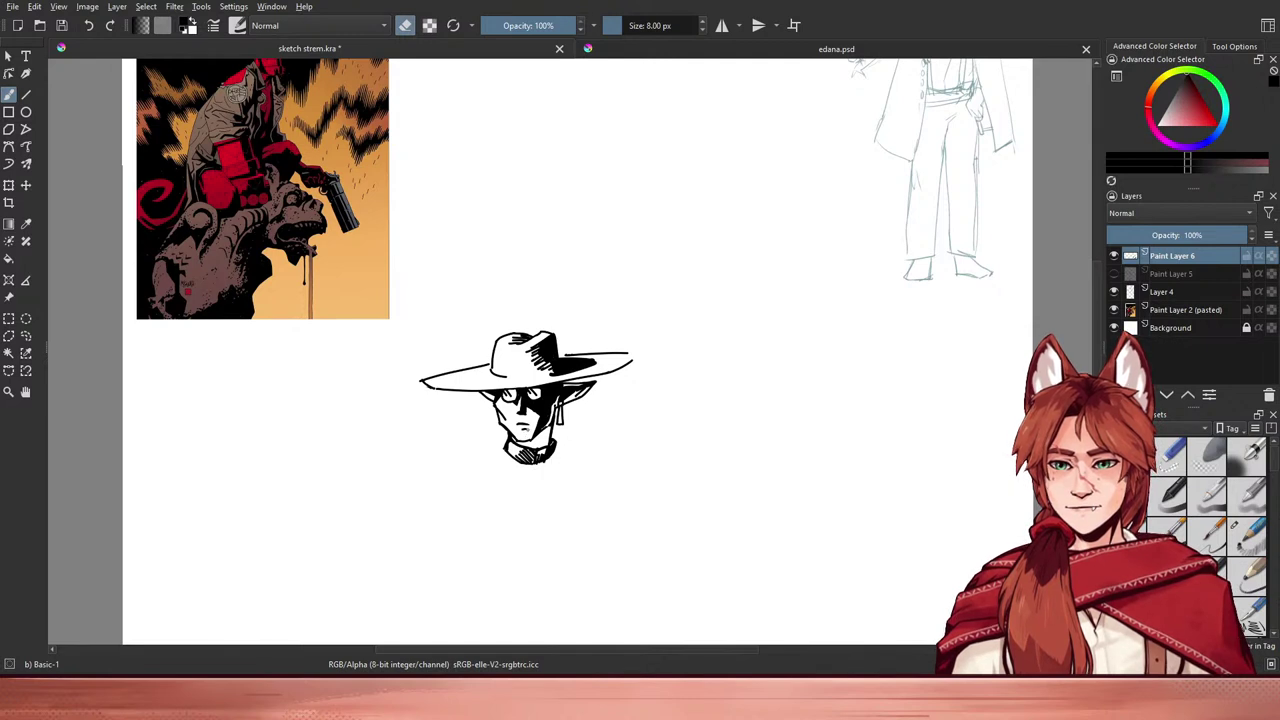
mouse_move(543, 480)
left_mouse_down()
mouse_move(549, 437)
mouse_move(562, 472)
left_mouse_up()
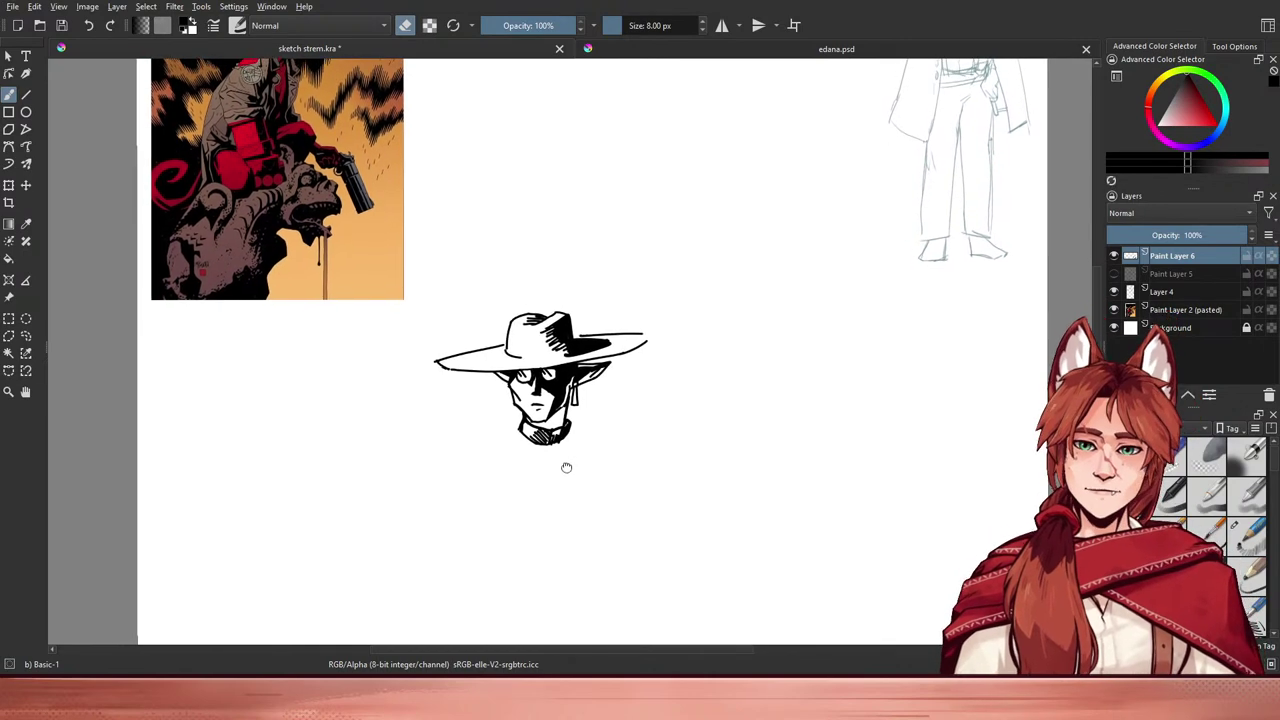
mouse_move(583, 412)
left_mouse_down()
mouse_move(599, 500)
mouse_move(585, 463)
mouse_move(593, 426)
mouse_move(567, 535)
mouse_move(569, 448)
mouse_move(540, 530)
left_mouse_up()
left_click_drag(602, 440, 548, 546)
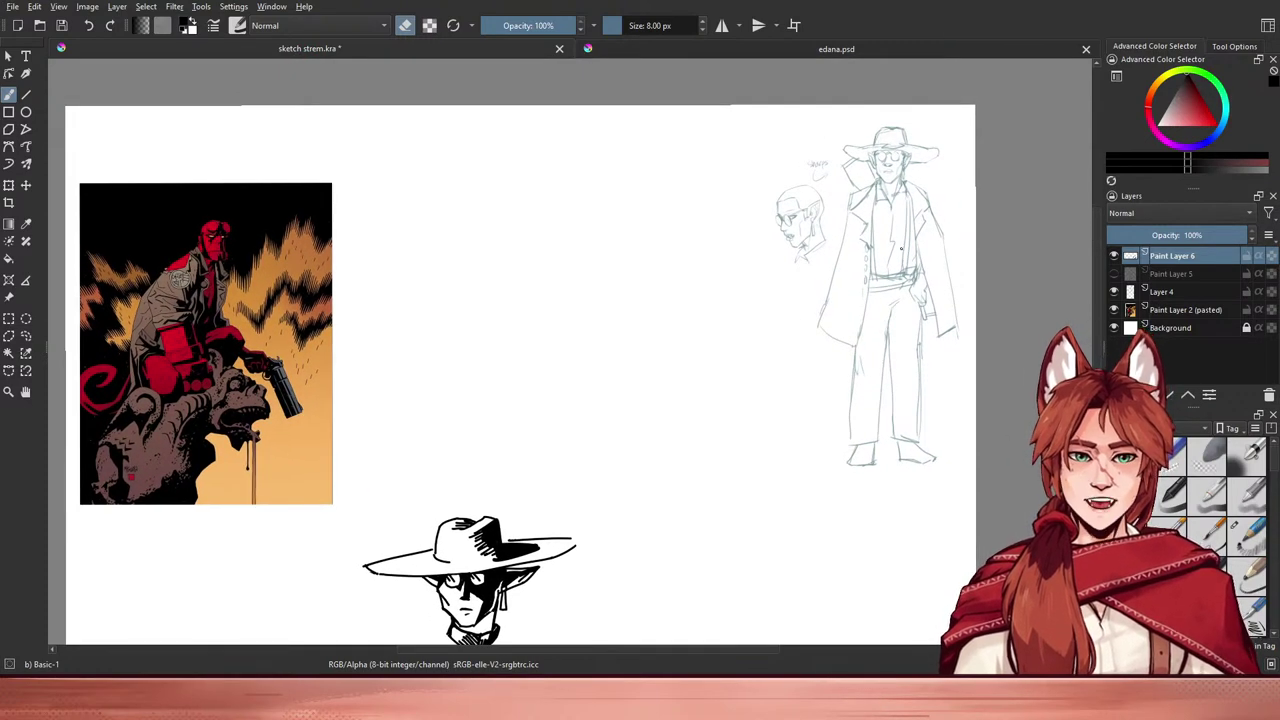
left_click_drag(848, 281, 798, 327)
mouse_move(712, 412)
left_mouse_down()
mouse_move(760, 260)
mouse_move(771, 257)
mouse_move(746, 331)
mouse_move(824, 184)
left_mouse_up()
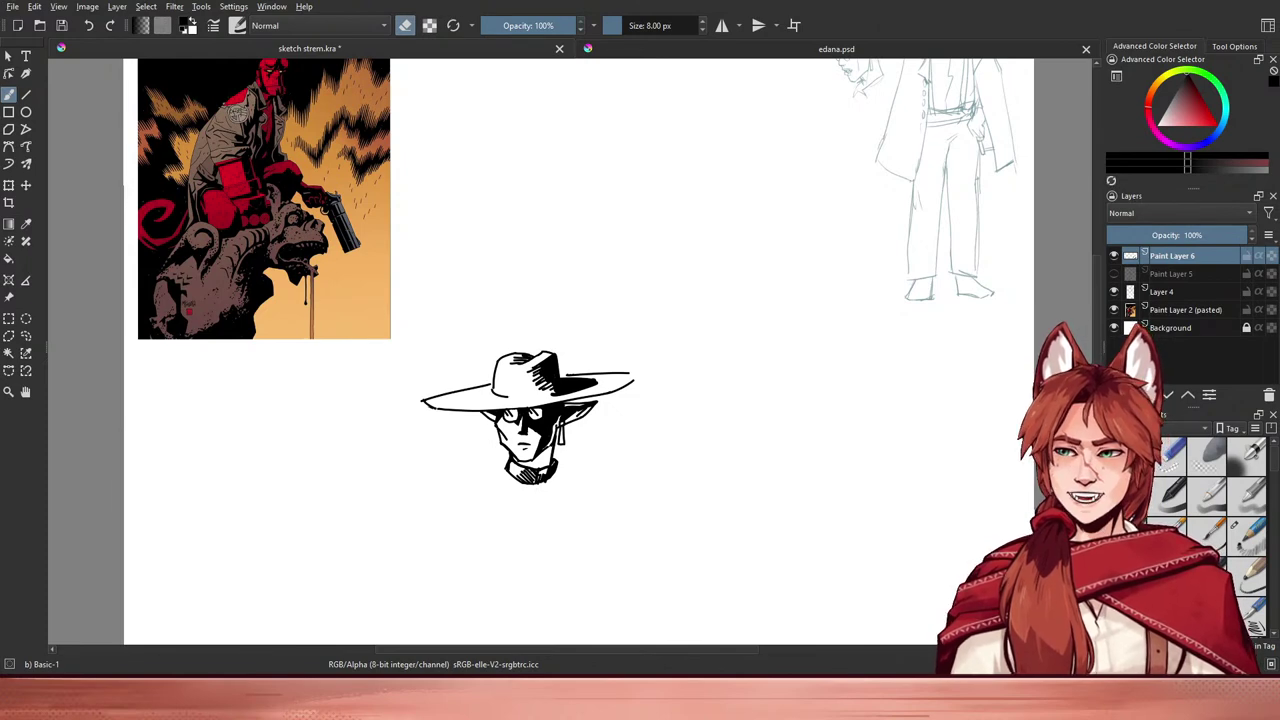
- Paste the photo of the priest in a black cassock and move it off the inked head, below the full-figure sketch
left_click_drag(446, 211, 343, 241)
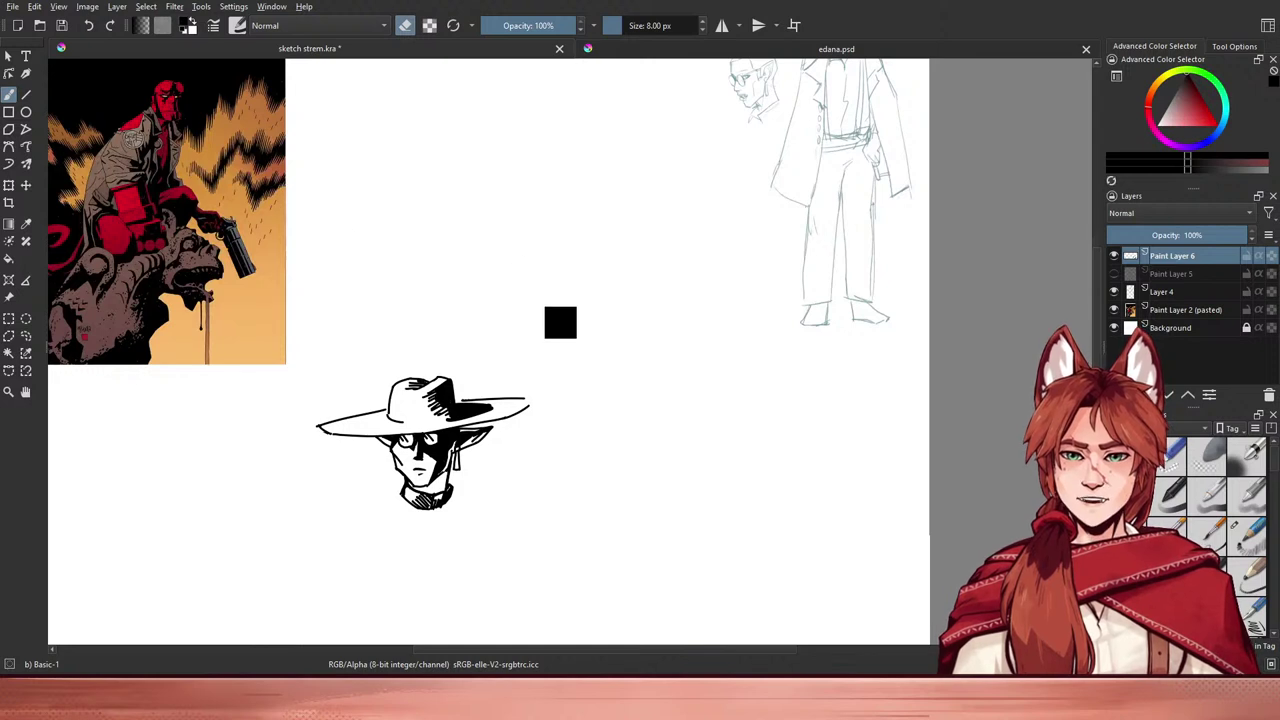
key("ctrl+v")
left_click(8, 57)
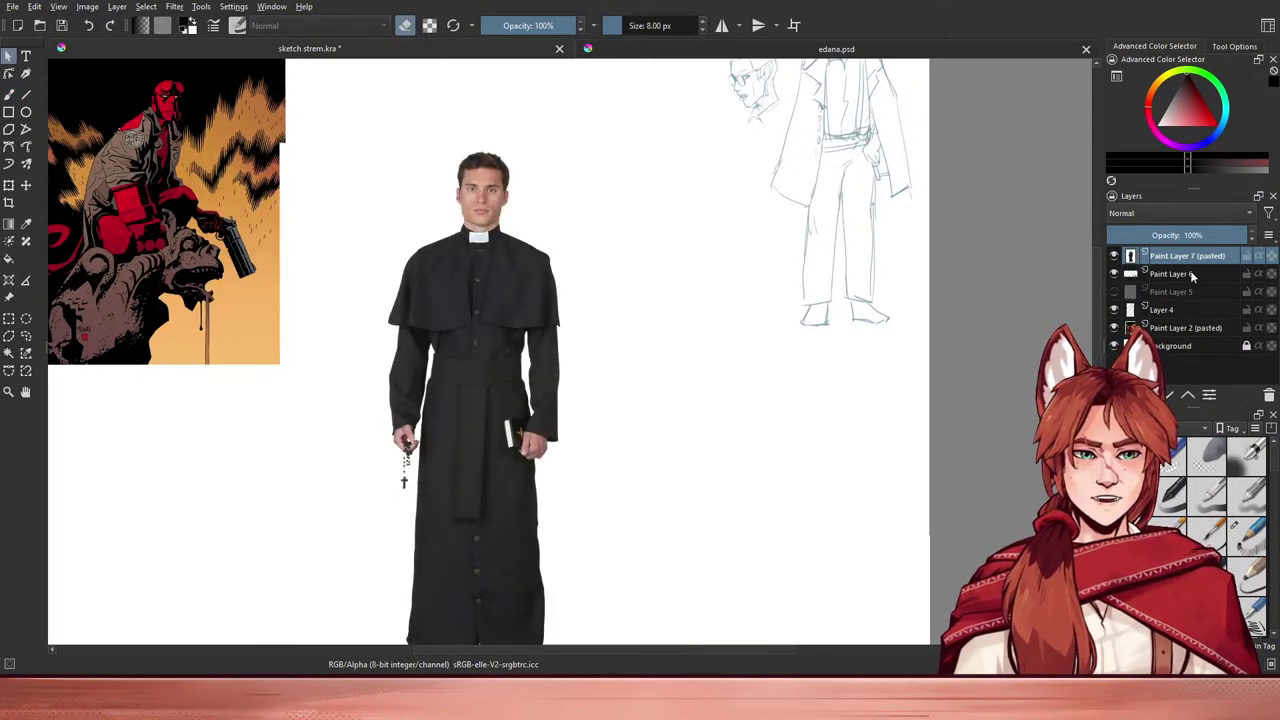
left_click(26, 185)
mouse_move(462, 279)
left_mouse_down()
mouse_move(650, 263)
mouse_move(754, 309)
mouse_move(742, 380)
mouse_move(742, 360)
left_mouse_up()
left_click_drag(643, 358, 643, 342)
scroll(623, 374, "down", 3)
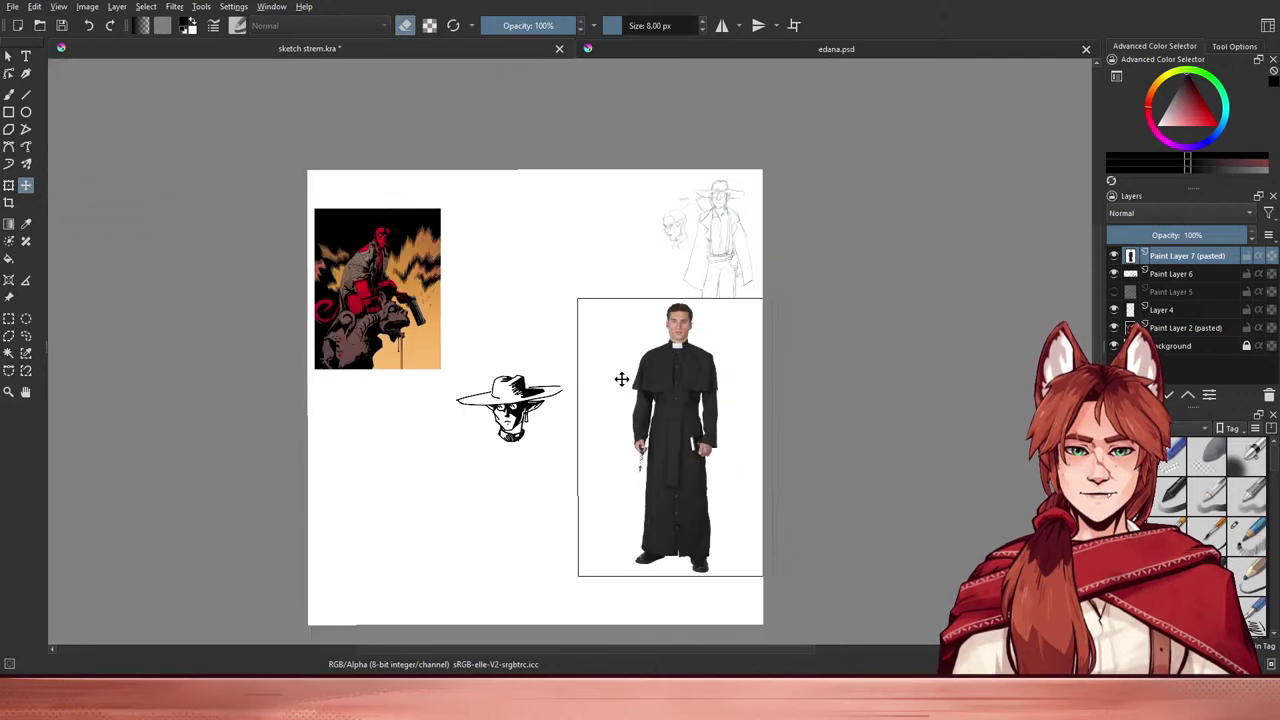
scroll(611, 391, "up", 2)
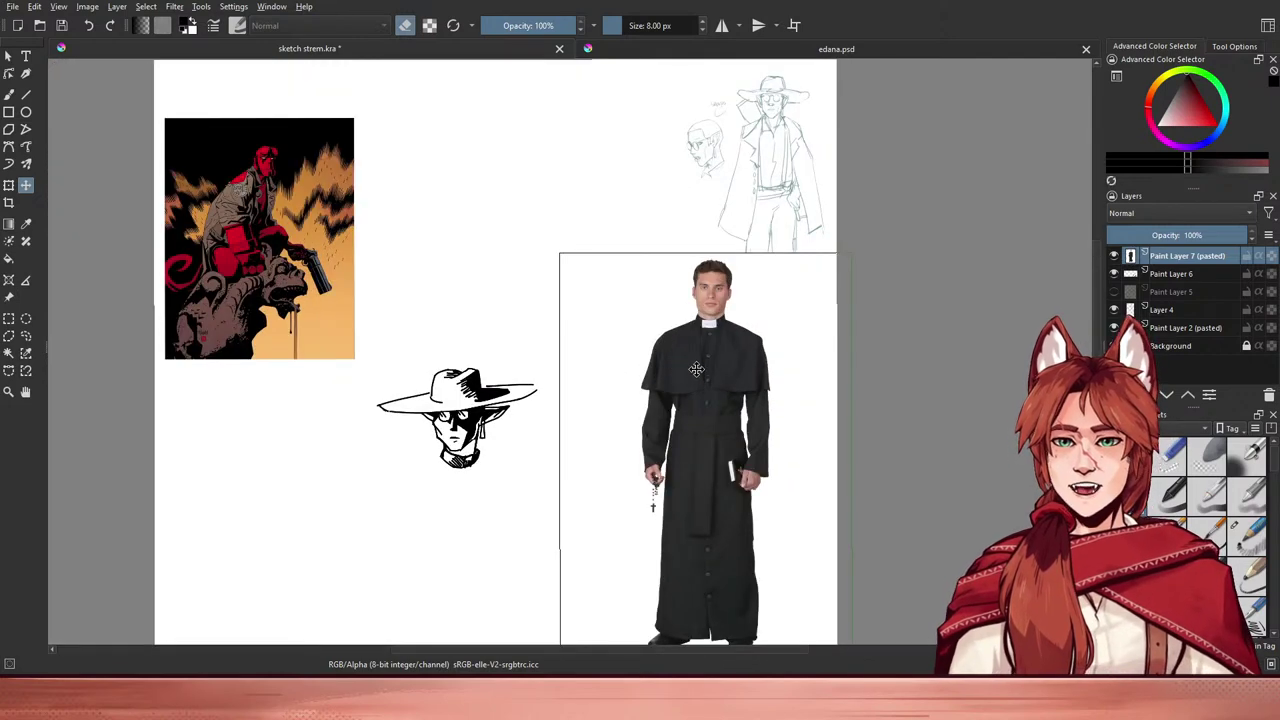
- Scale down the priest photo and place it directly below the red comic character reference, beside the inked head
key("ctrl+t")
left_click_drag(705, 252, 705, 337)
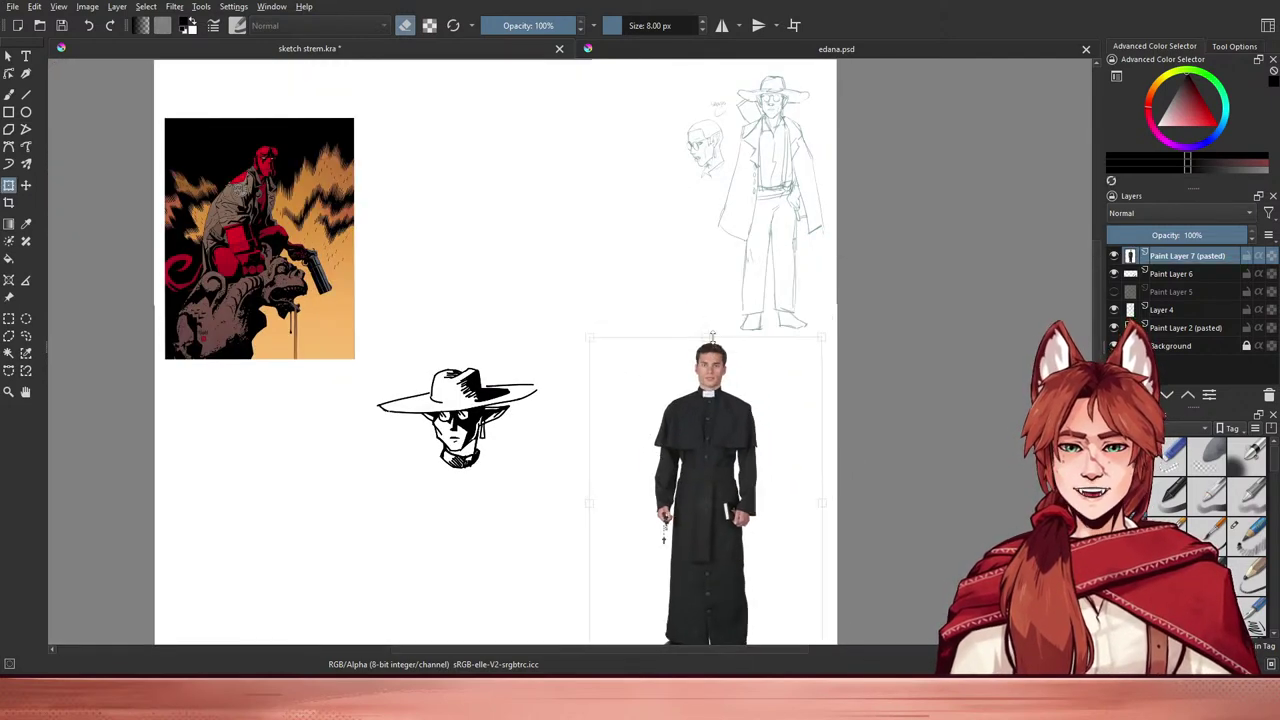
left_click_drag(703, 390, 697, 390)
left_click_drag(701, 338, 275, 383)
left_click_drag(367, 365, 437, 277)
key("Return")
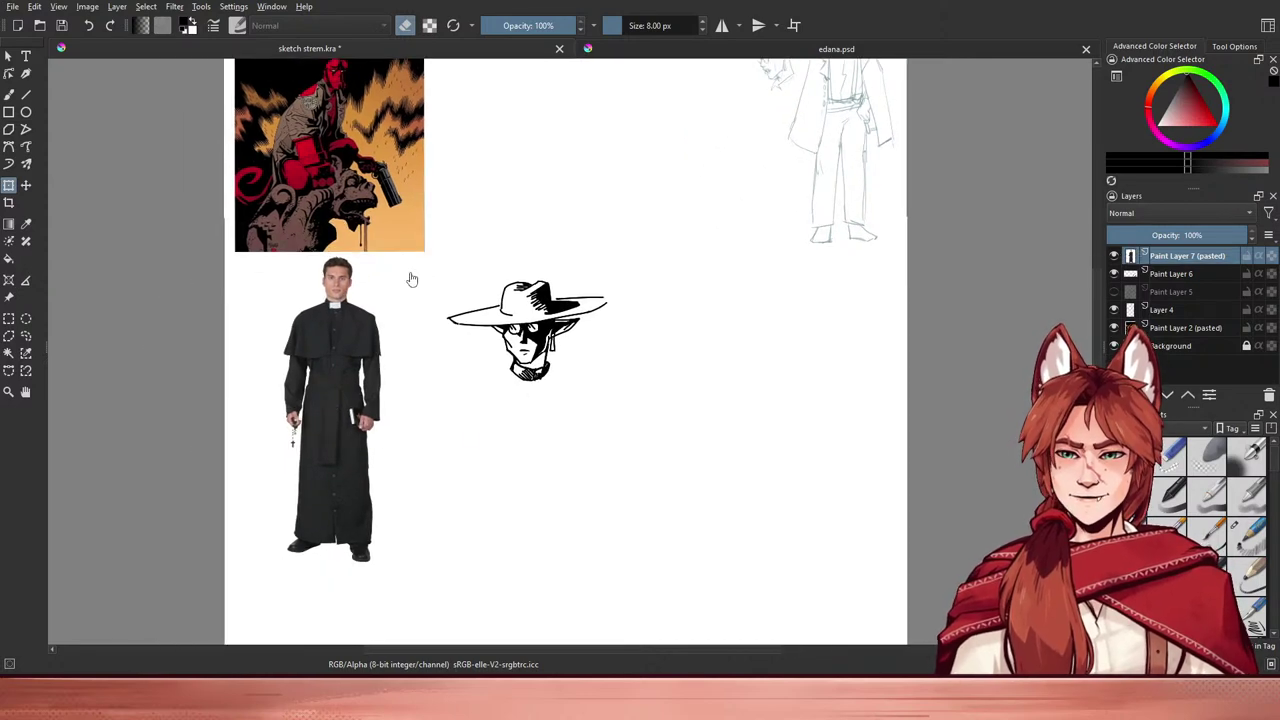
- Ink the near half of a priest-style shoulder cape below the collar, with its shoulder, front edge and hem, undoing stray strokes
scroll(502, 478, "up", 3)
left_click_drag(338, 276, 670, 465)
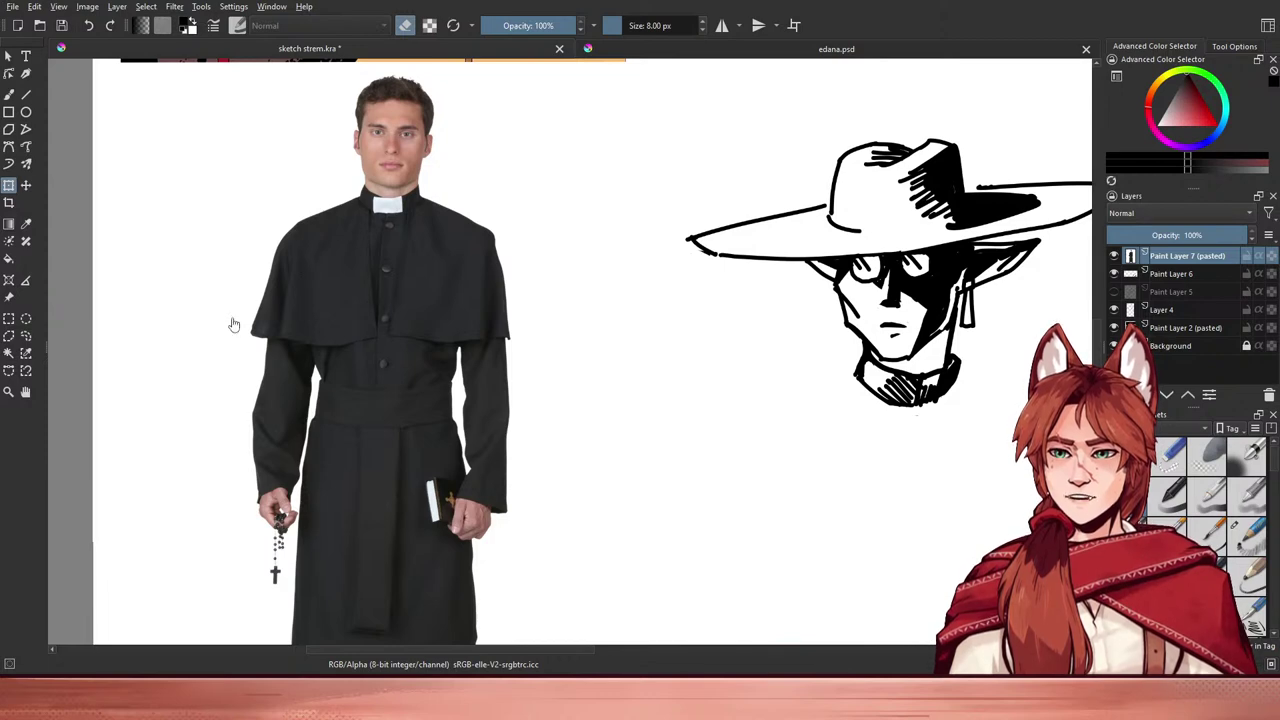
scroll(300, 365, "down", 2)
scroll(414, 382, "down", 3)
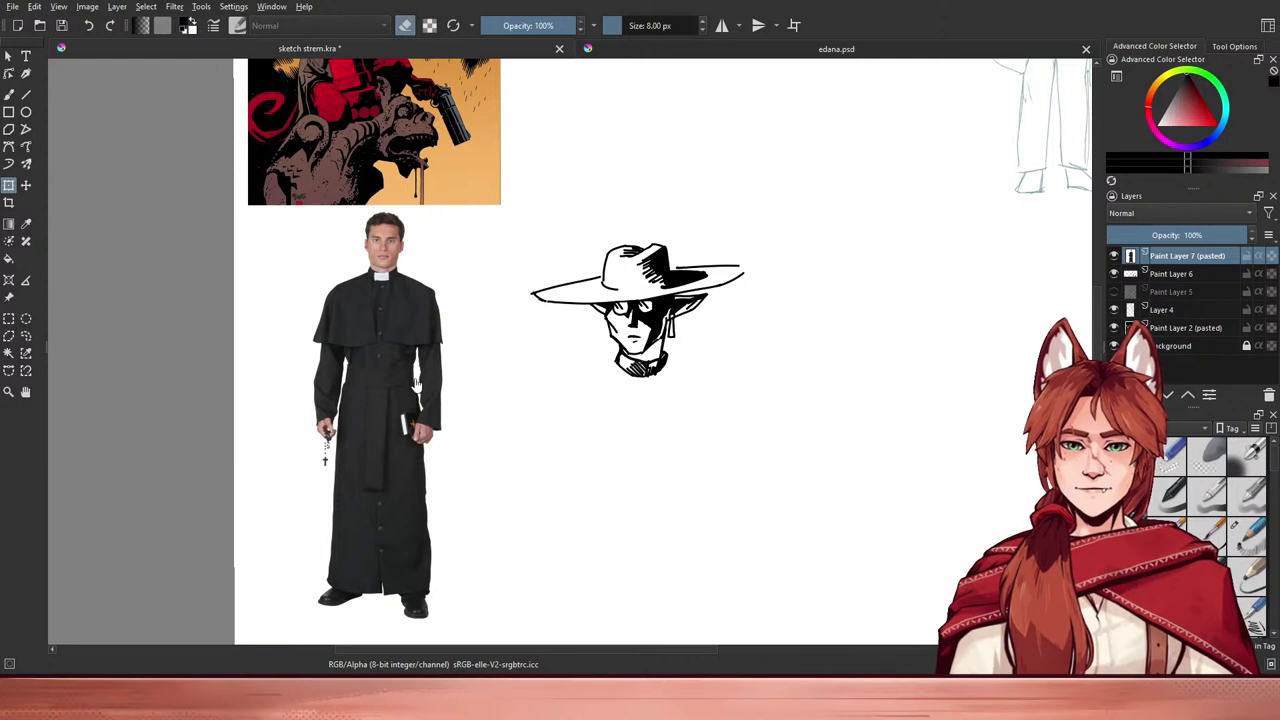
key("b")
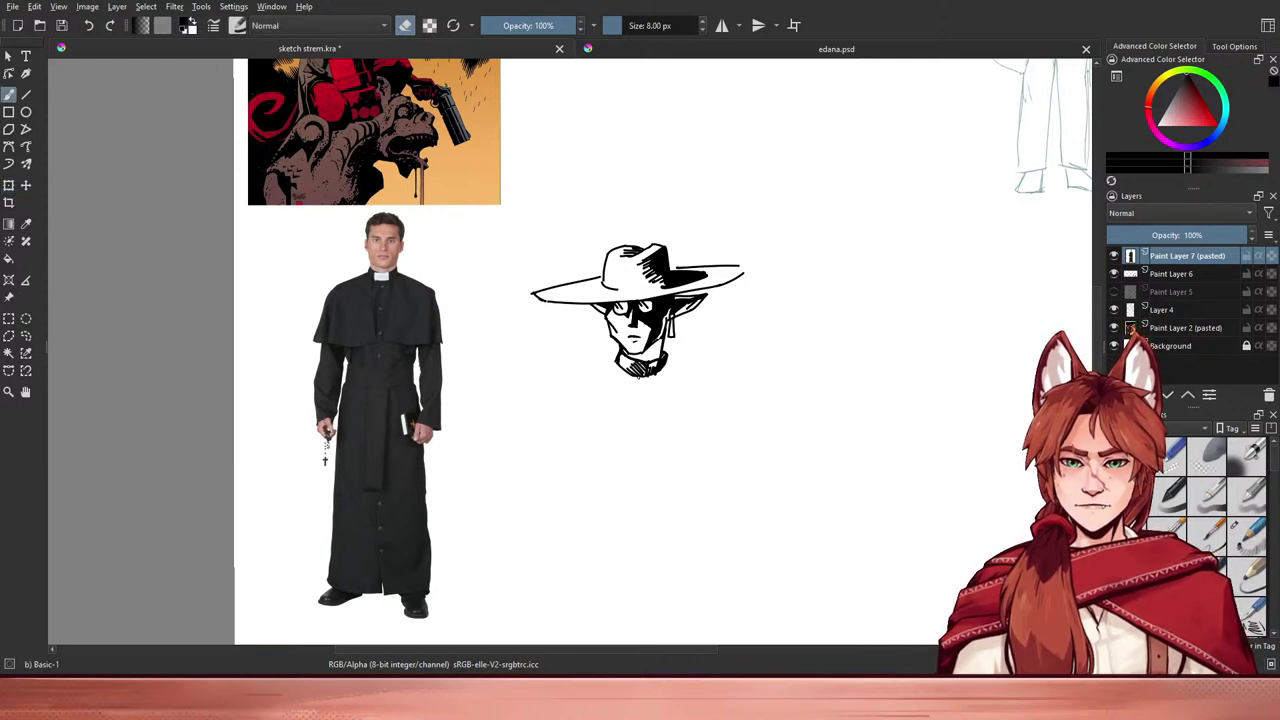
key("e")
left_click_drag(637, 376, 617, 459)
key("ctrl+z")
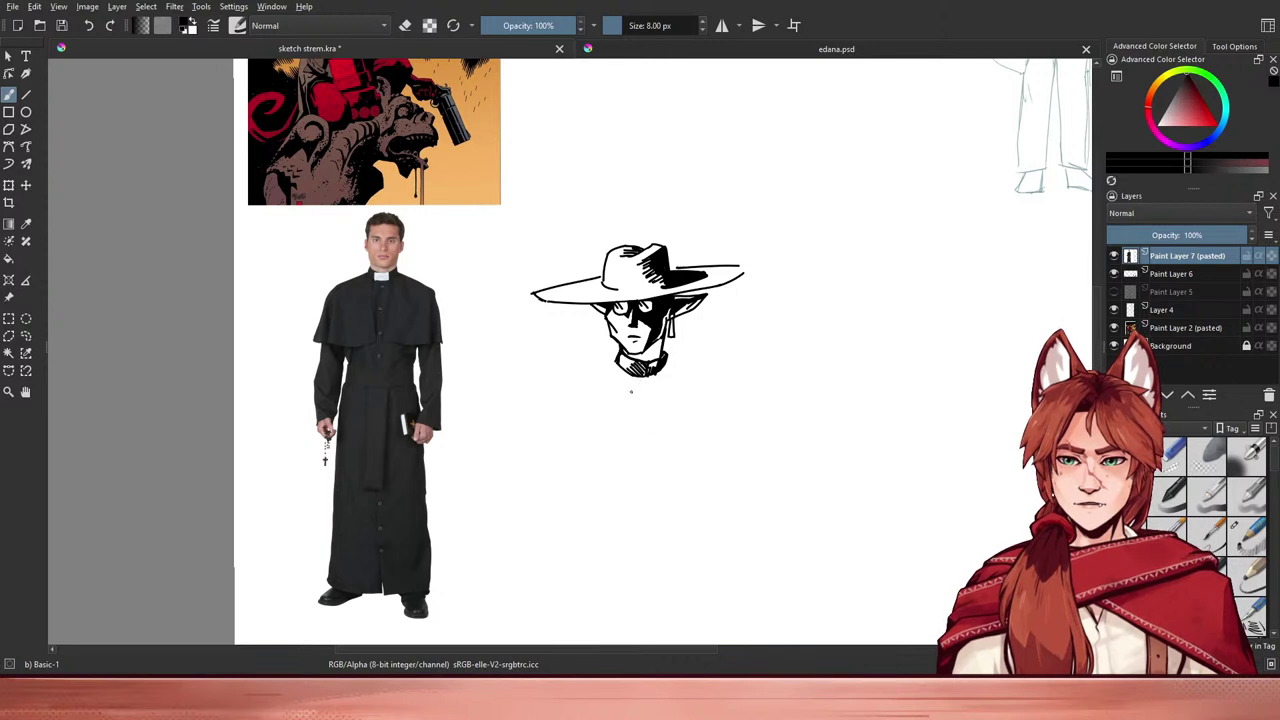
mouse_move(637, 376)
left_mouse_down()
mouse_move(640, 428)
mouse_move(648, 401)
mouse_move(660, 446)
left_mouse_up()
key("ctrl+z")
mouse_move(612, 362)
left_mouse_down()
mouse_move(561, 384)
mouse_move(543, 446)
mouse_move(570, 463)
mouse_move(549, 436)
mouse_move(597, 459)
mouse_move(662, 452)
left_mouse_up()
key("ctrl+z")
key("ctrl+z")
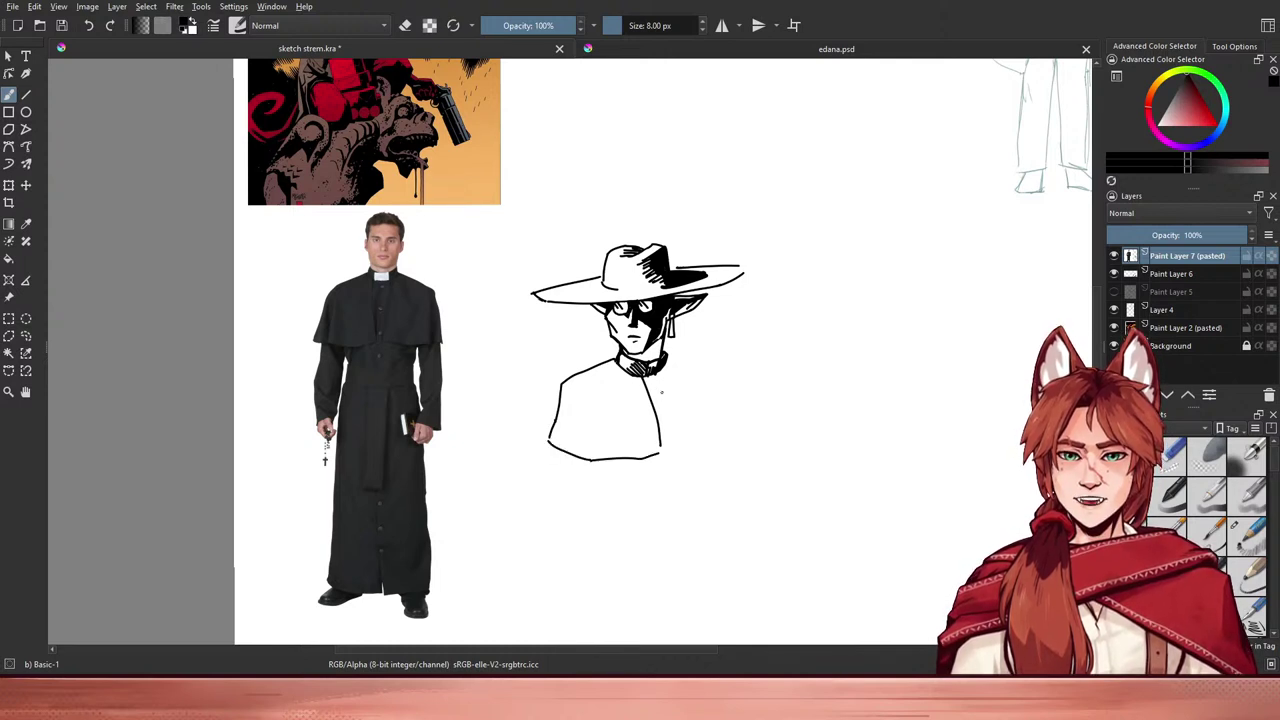
- Try to ink a second front edge and the far shoulder line of the cape, and undo these strokes
left_click_drag(658, 376, 684, 446)
key("ctrl+z")
left_click_drag(656, 374, 682, 446)
key("ctrl+z")
left_click_drag(656, 374, 674, 444)
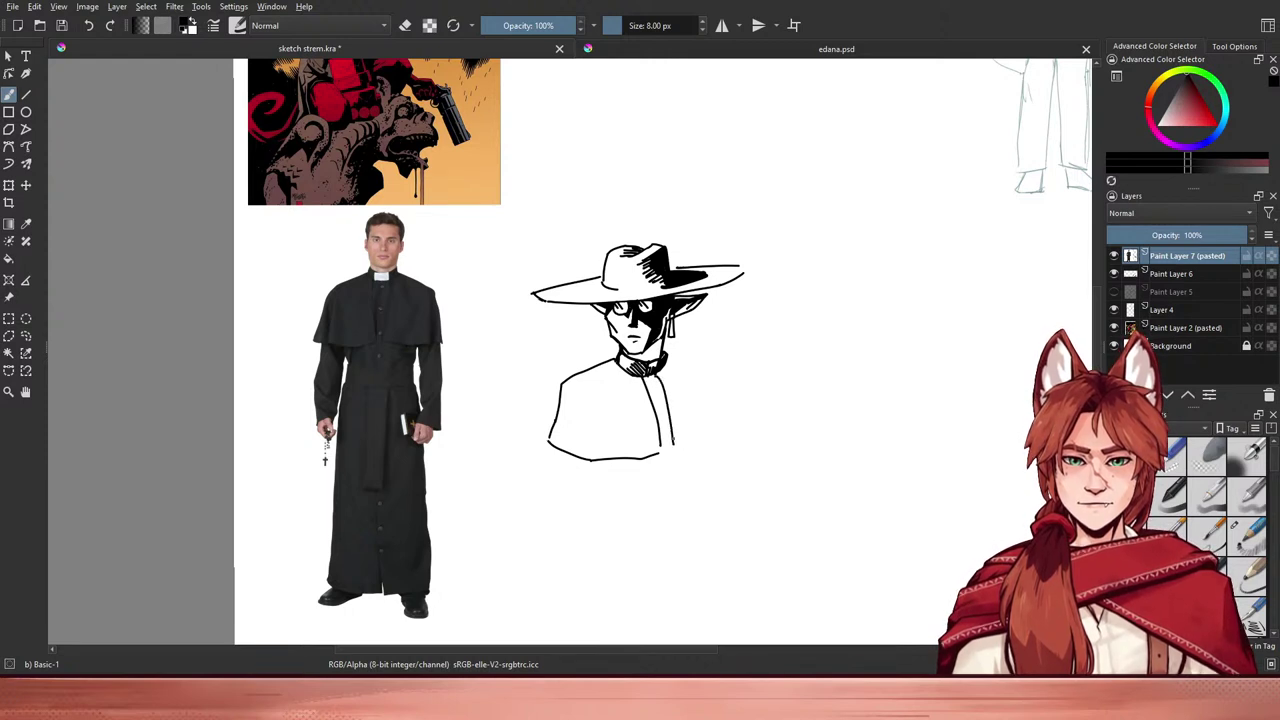
mouse_move(668, 357)
left_mouse_down()
mouse_move(690, 369)
mouse_move(716, 434)
left_mouse_up()
left_click_drag(747, 479, 720, 459)
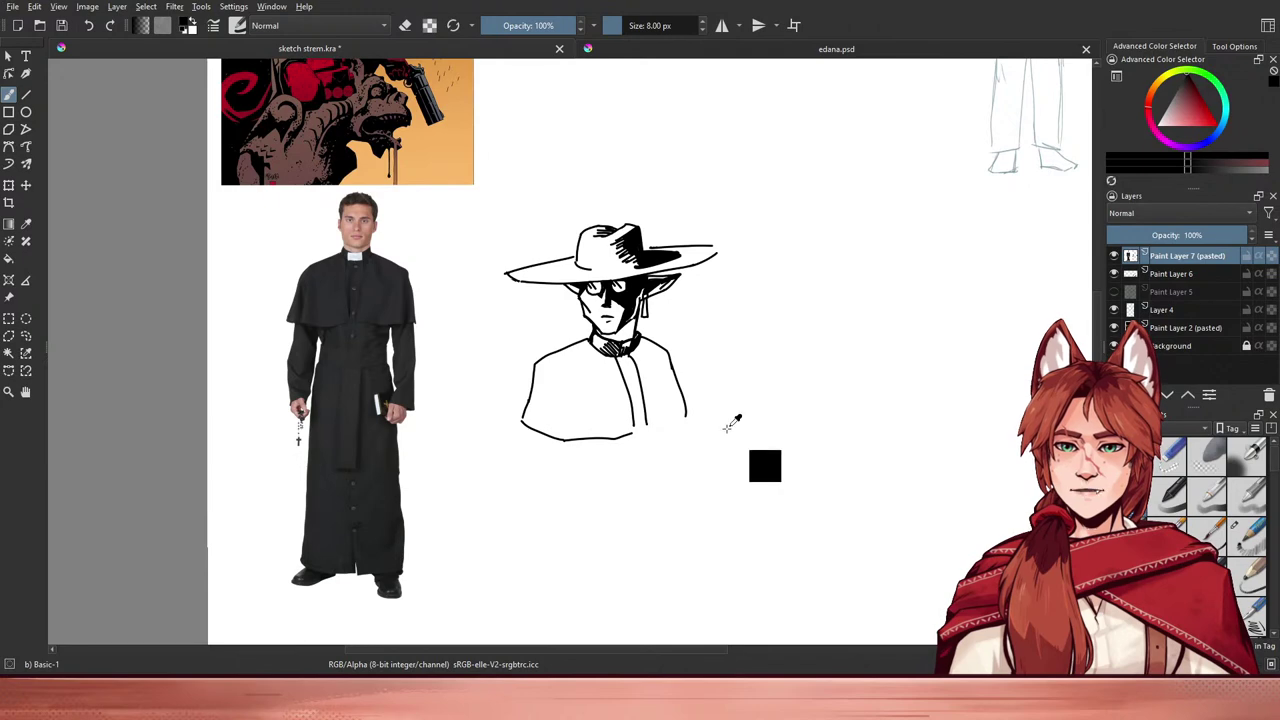
key("ctrl+z")
key("ctrl+z")
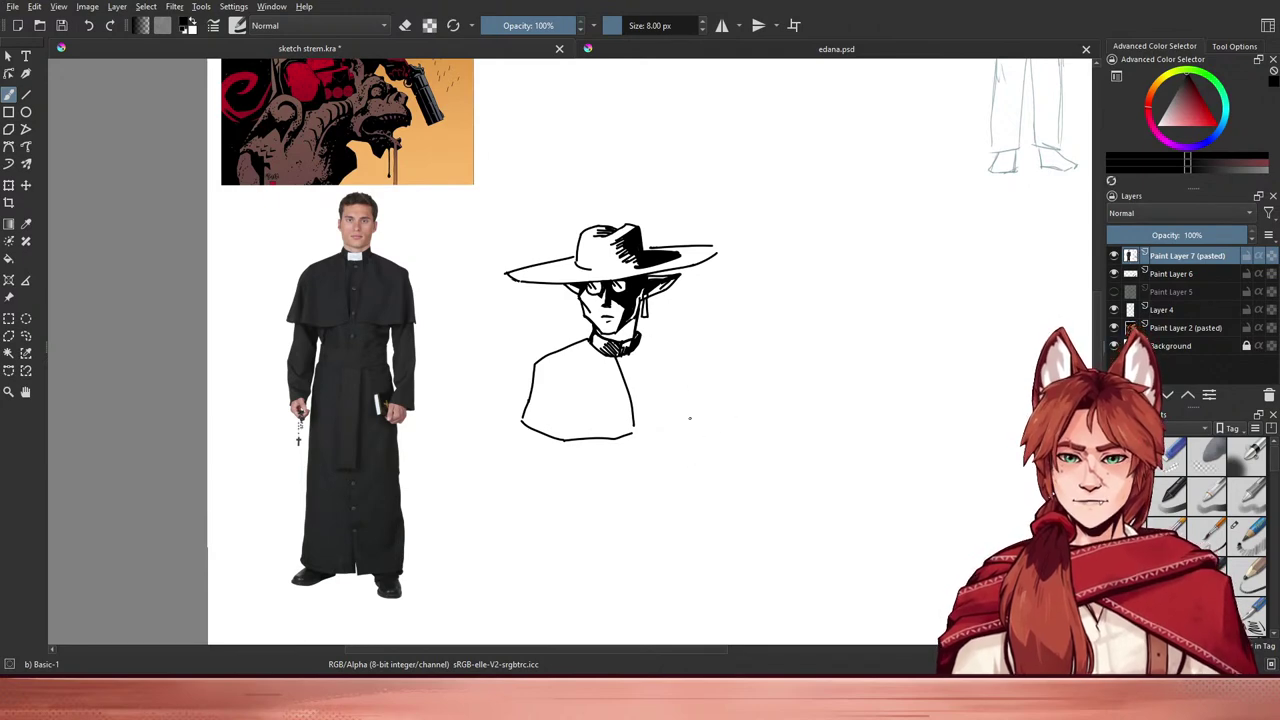
- Try a short peaked line below the cape, undo it and redraw the cape's hem
left_click_drag(735, 403, 583, 546)
left_click_drag(718, 377, 639, 555)
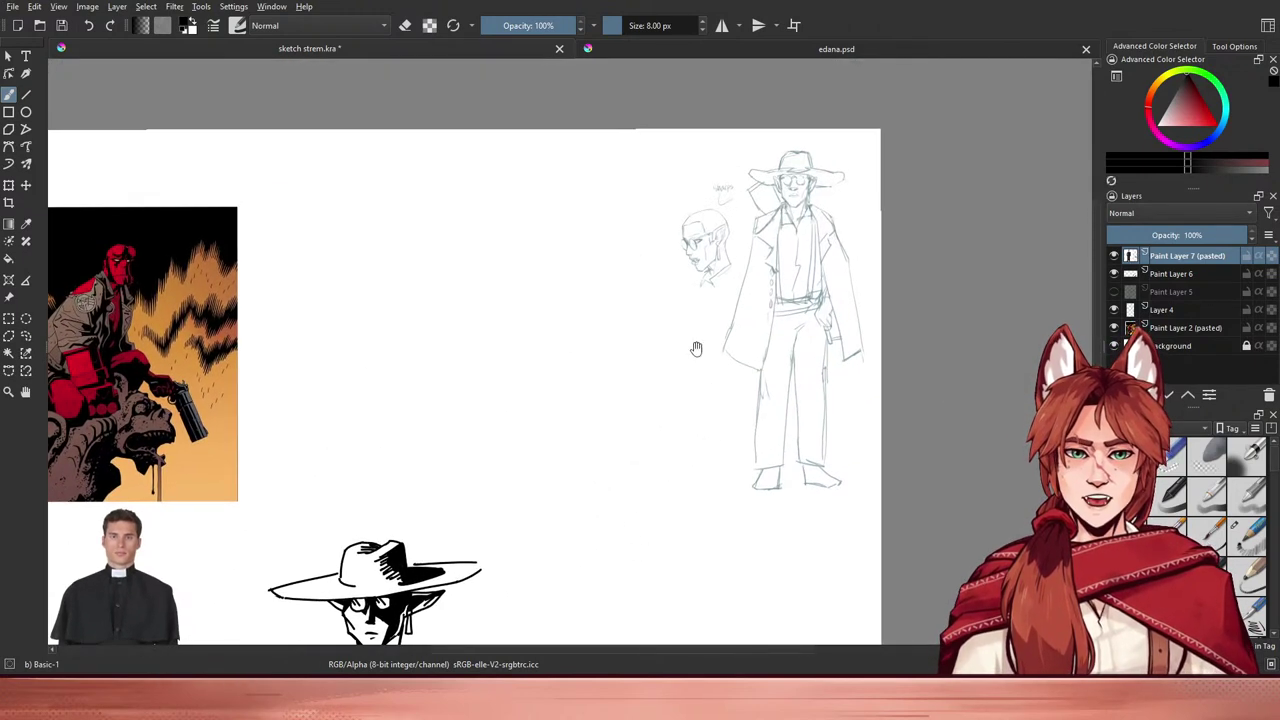
mouse_move(671, 400)
left_mouse_down()
mouse_move(677, 431)
mouse_move(734, 426)
mouse_move(796, 328)
mouse_move(746, 329)
mouse_move(740, 400)
mouse_move(723, 400)
mouse_move(637, 484)
mouse_move(660, 372)
left_mouse_up()
left_click_drag(661, 431, 648, 414)
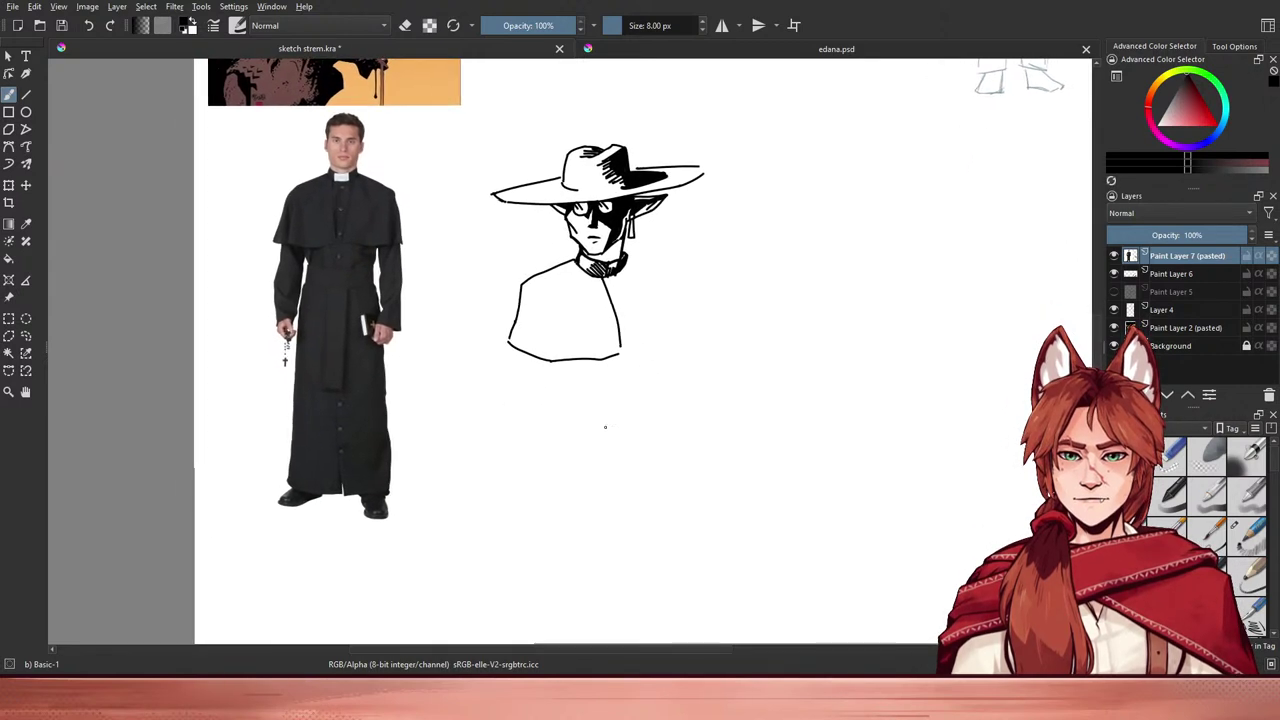
scroll(586, 396, "up", 1)
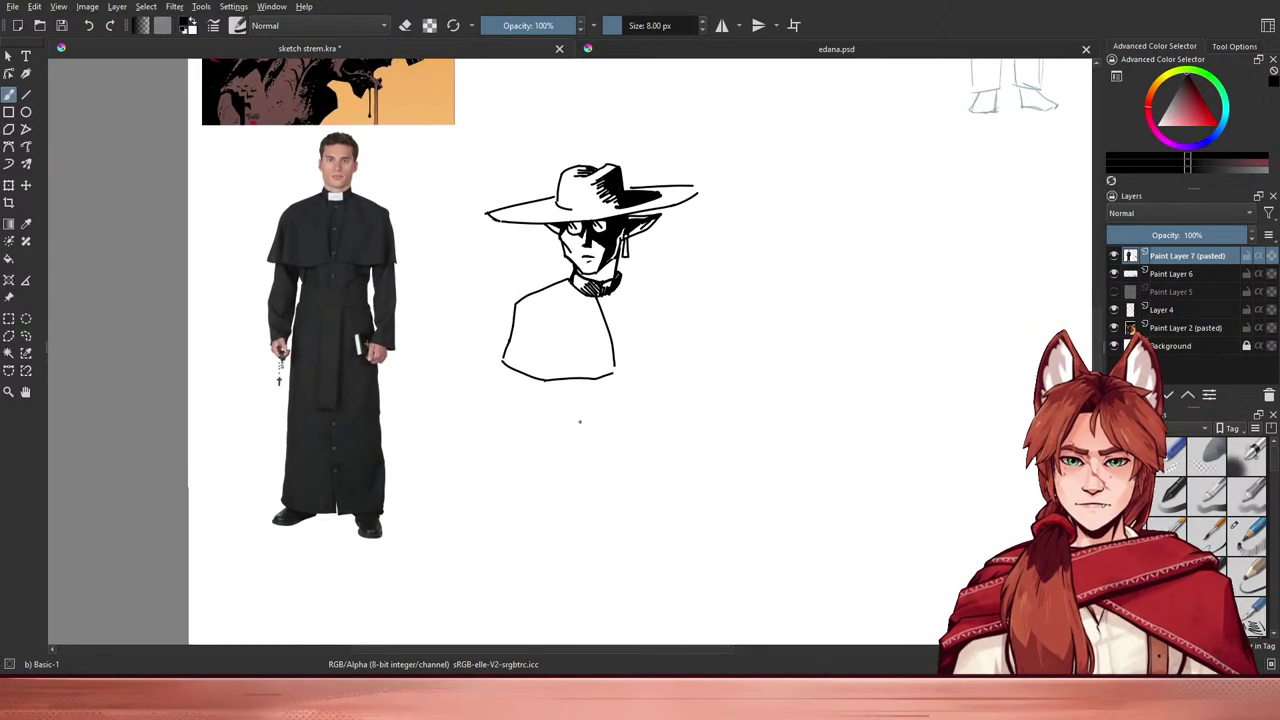
mouse_move(584, 439)
left_mouse_down()
mouse_move(606, 420)
mouse_move(630, 444)
left_mouse_up()
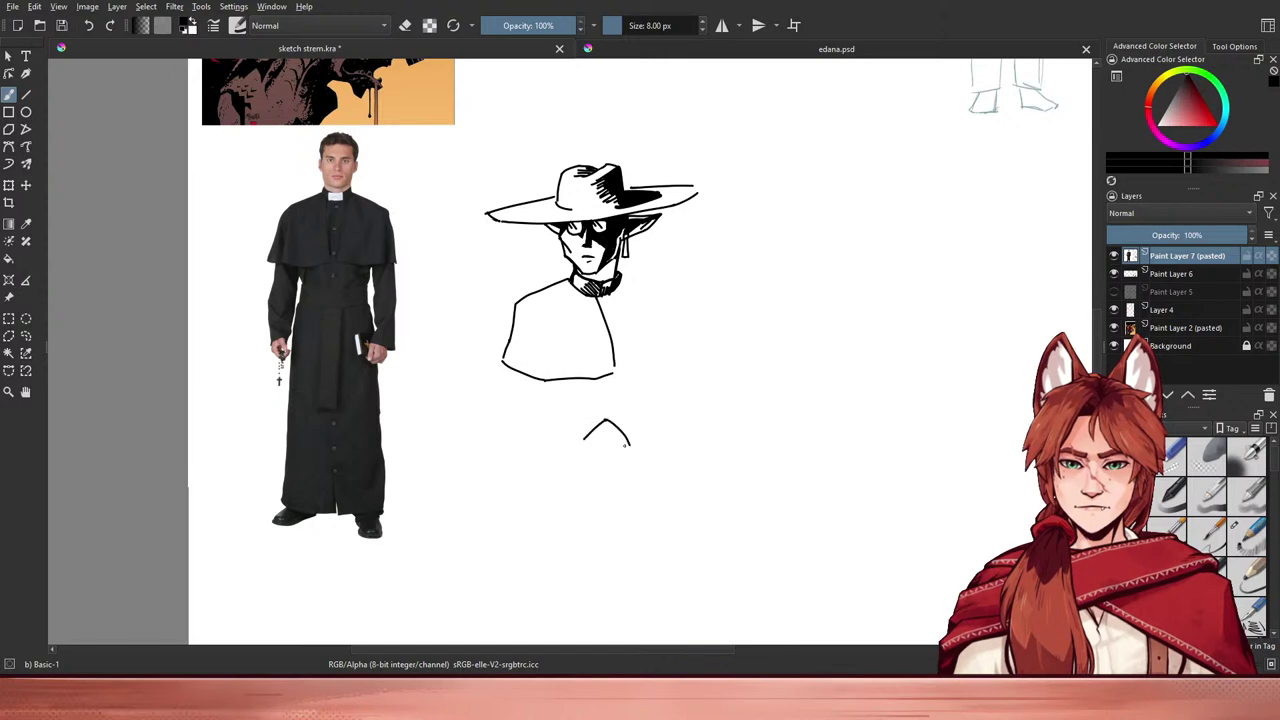
key("ctrl+z")
key("ctrl+z")
left_click_drag(544, 379, 614, 372)
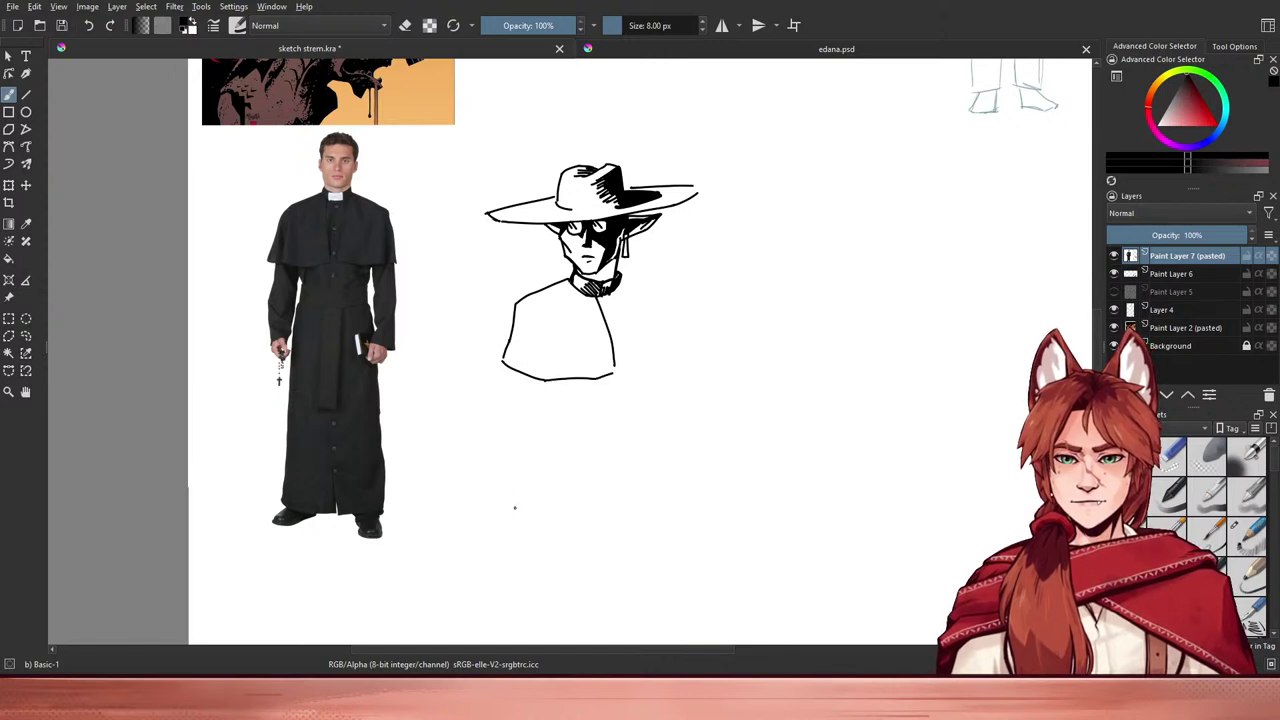
- Try a long rising diagonal line below the cape and undo it
left_click_drag(479, 544, 612, 414)
key("ctrl+z")
left_click_drag(500, 554, 633, 416)
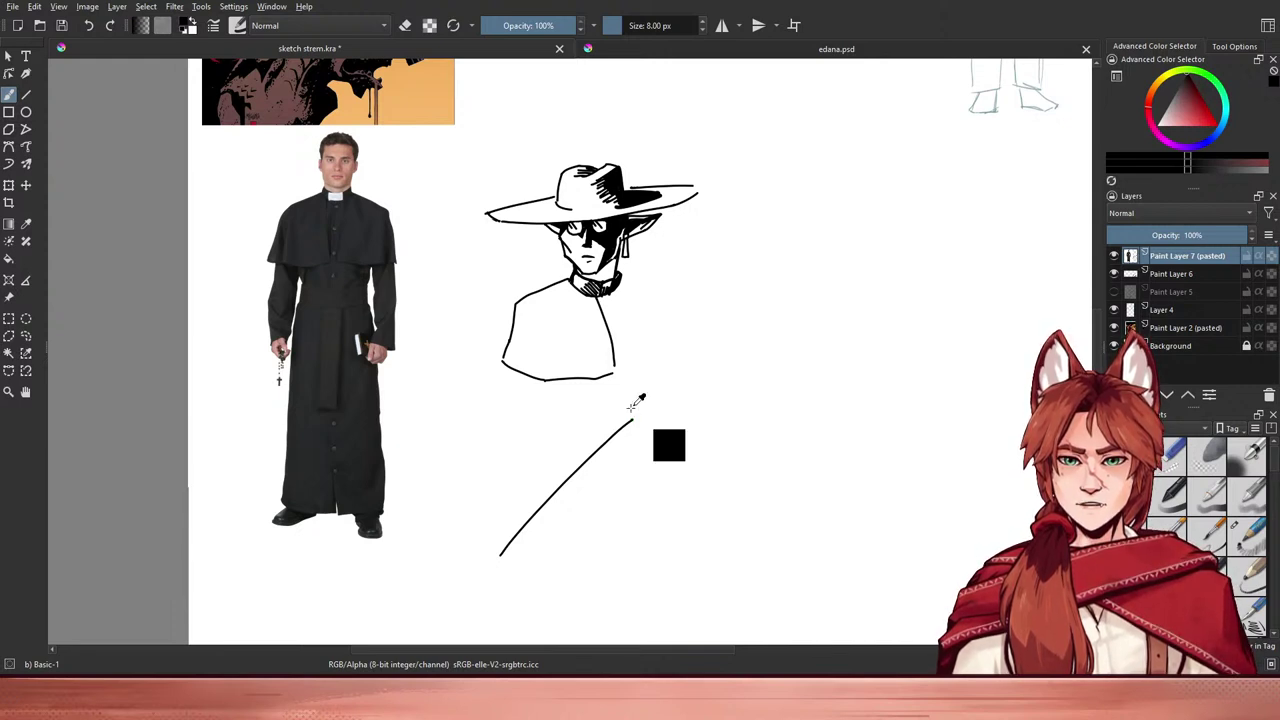
key("ctrl+z")
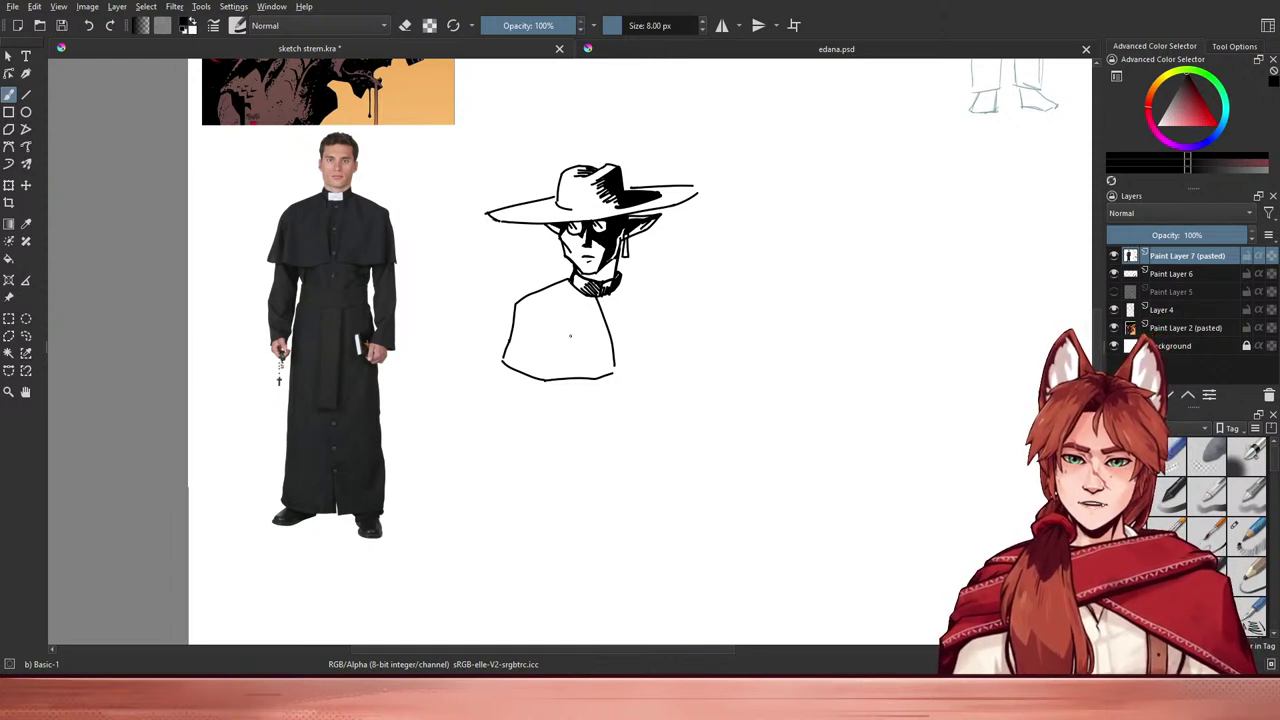
- Try to ink the raised sleeve's curve and a long descending arm line across the cape, and undo the strokes
mouse_move(580, 334)
left_mouse_down()
mouse_move(562, 378)
mouse_move(617, 421)
left_mouse_up()
key("ctrl+z")
left_click_drag(582, 333, 670, 432)
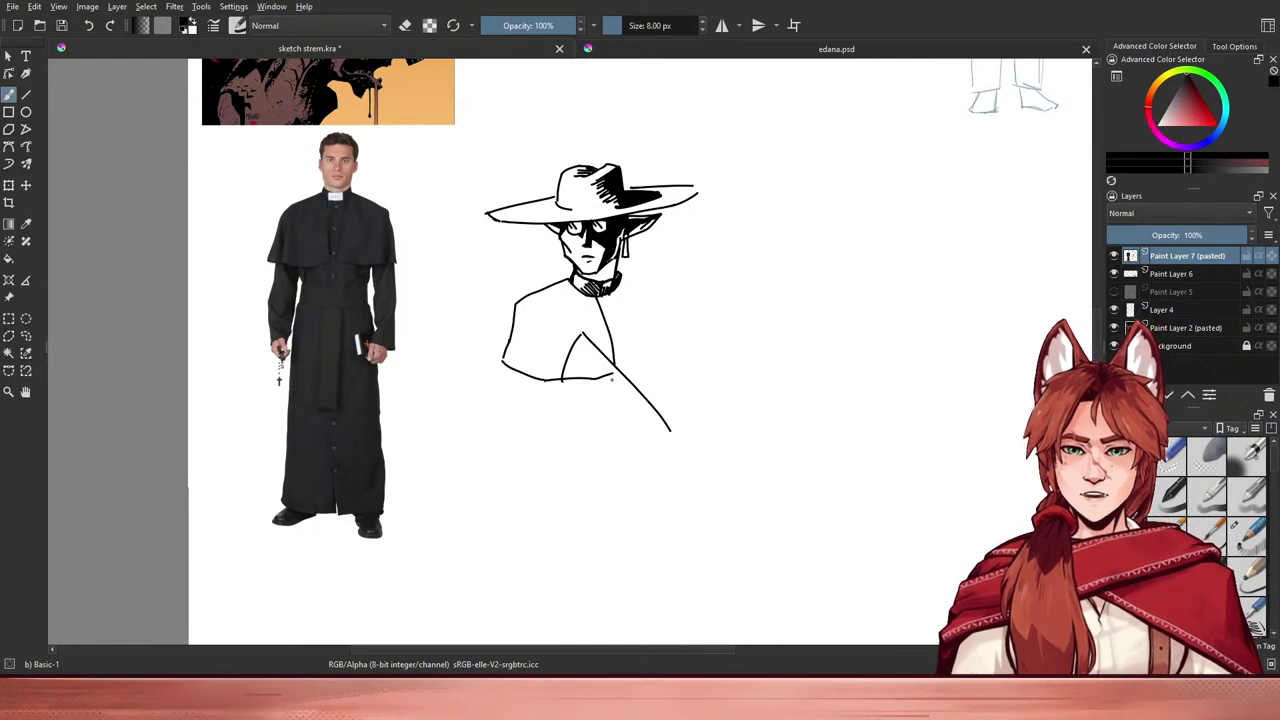
key("ctrl+z")
key("ctrl+z")
- Ink the forearm extending from under the cape, with a curved sleeve top and a gripping hand at its end
left_click_drag(572, 345, 558, 390)
mouse_move(574, 345)
left_mouse_down()
mouse_move(626, 396)
mouse_move(659, 397)
left_mouse_up()
key("ctrl+z")
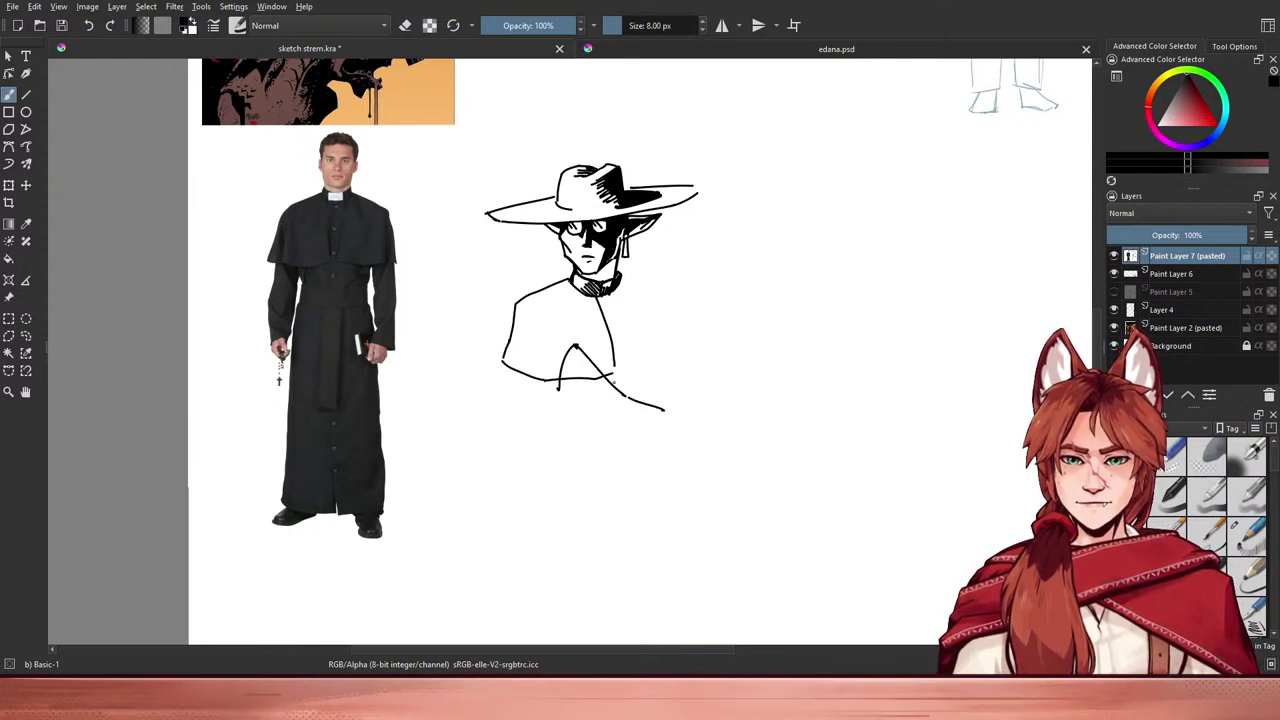
key("ctrl+z")
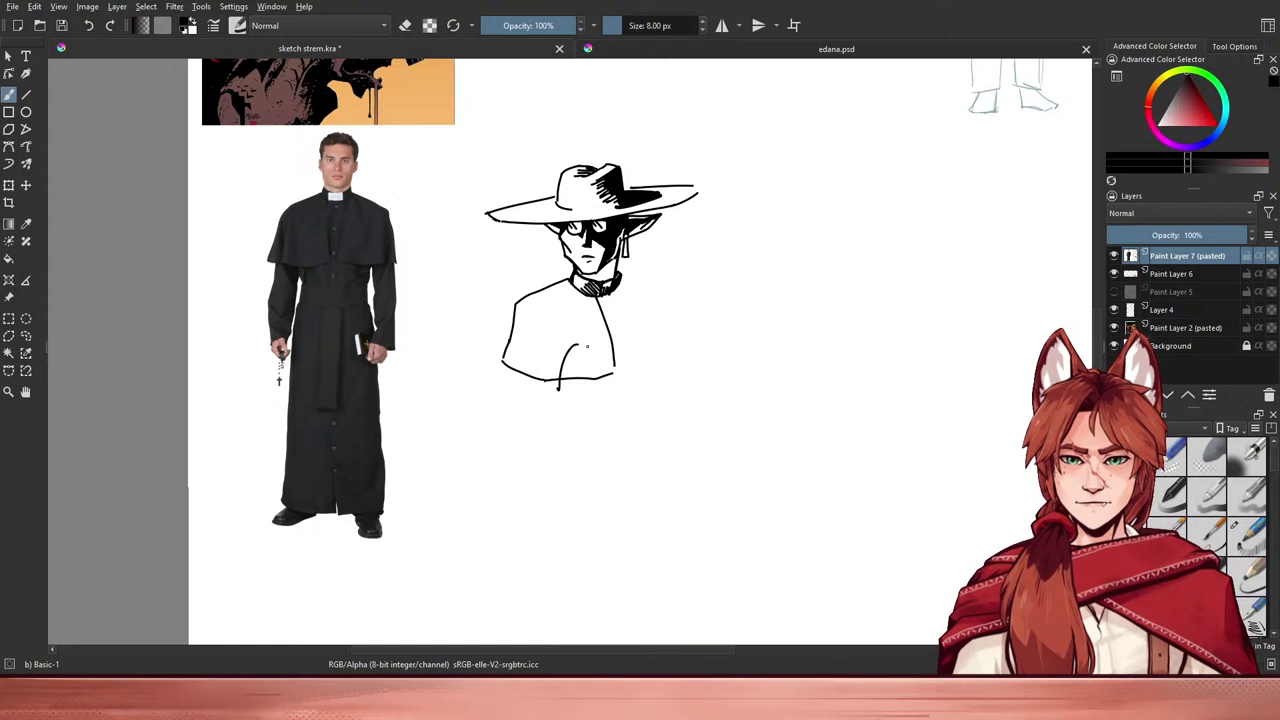
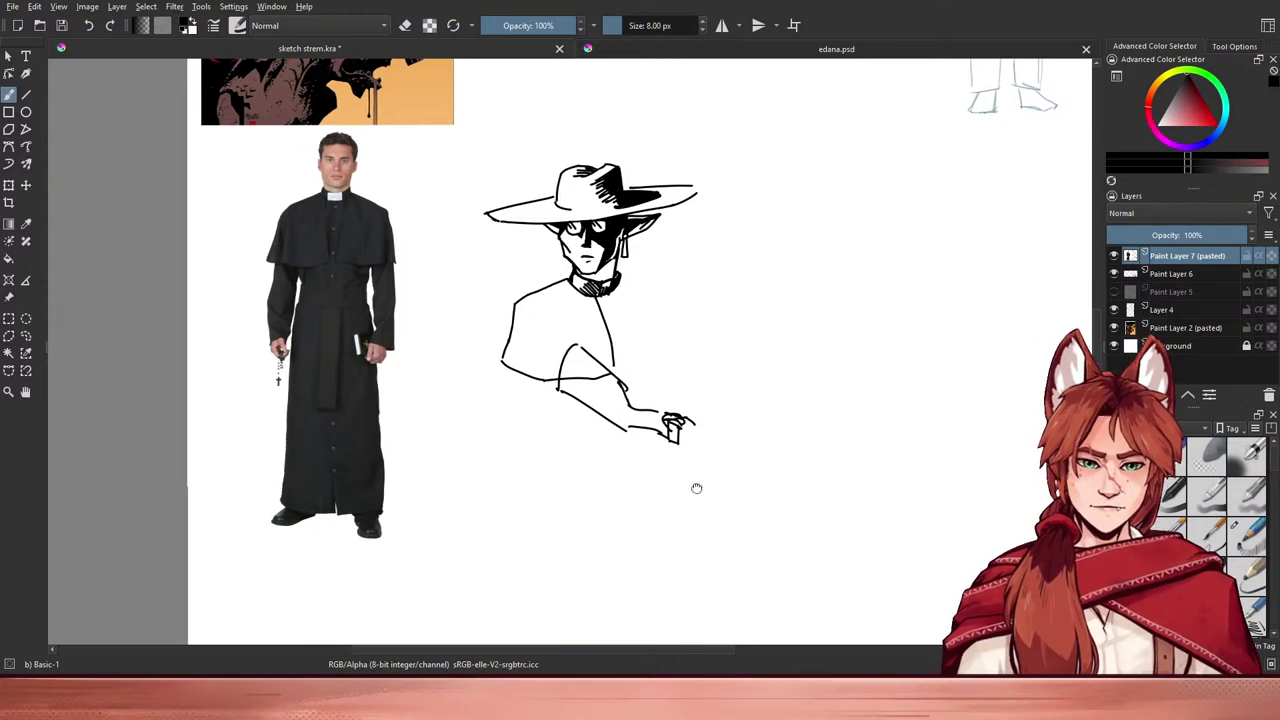
left_click_drag(701, 487, 614, 403)
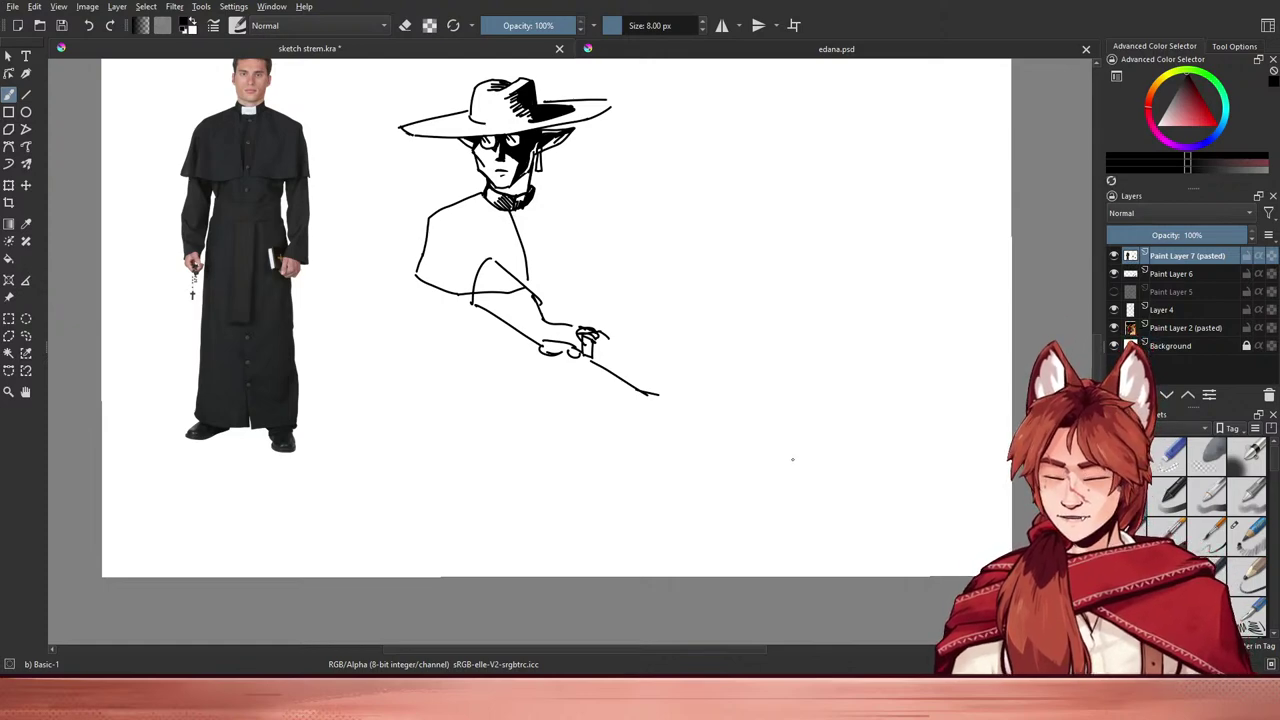
- Ink the long straight rifle barrel extending diagonally downward from the gripping hand, rotating the canvas for the strokes
mouse_move(791, 461)
left_mouse_down()
mouse_move(811, 454)
mouse_move(651, 280)
mouse_move(566, 291)
mouse_move(486, 427)
left_mouse_up()
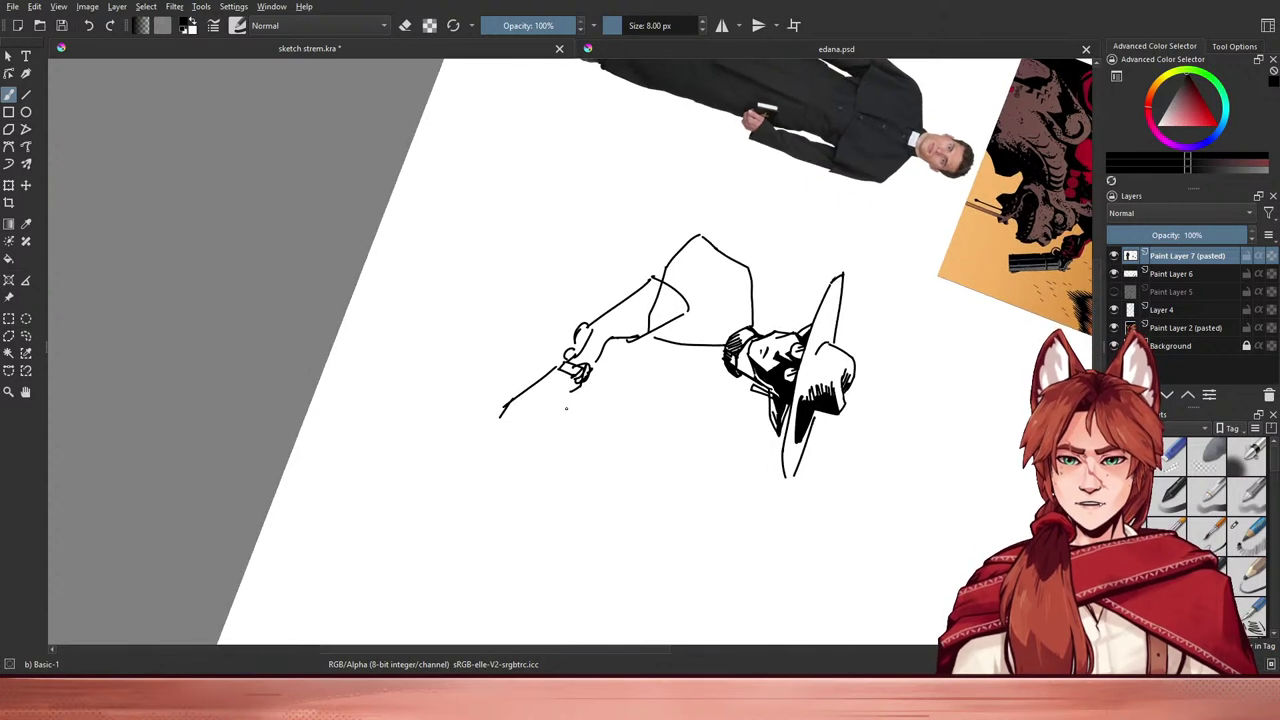
mouse_move(574, 390)
left_mouse_down()
mouse_move(437, 494)
mouse_move(505, 425)
left_mouse_up()
key("ctrl+z")
mouse_move(573, 449)
left_mouse_down()
mouse_move(729, 377)
mouse_move(571, 269)
mouse_move(603, 257)
mouse_move(770, 322)
left_mouse_up()
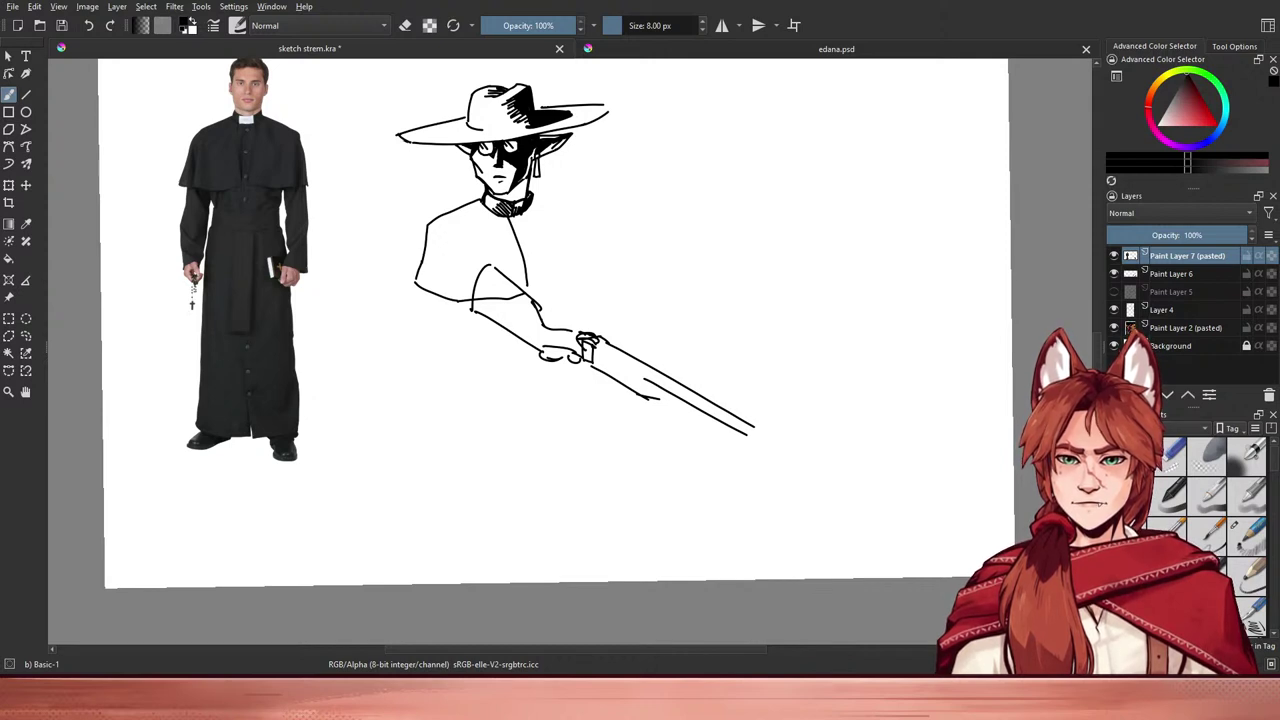
- Paste the rifle reference photo as a new layer and try shifting it off the figure into empty canvas
key("ctrl+v")
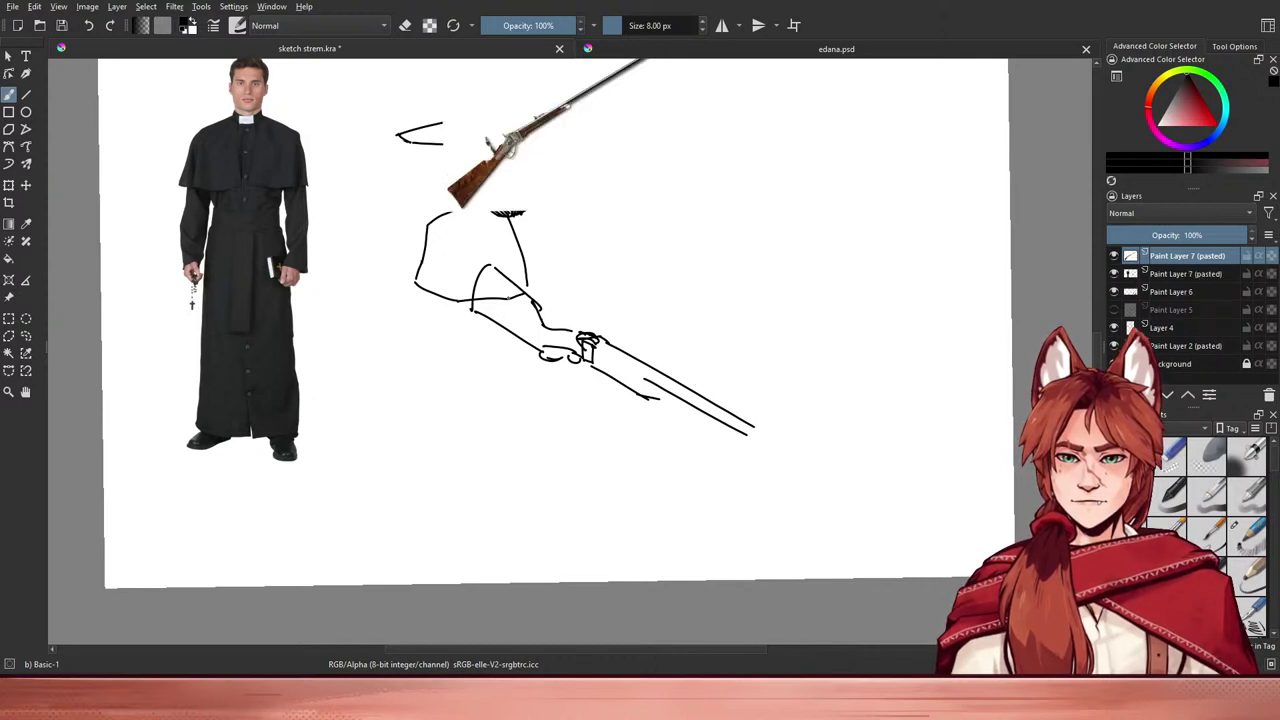
left_click_drag(423, 103, 436, 216)
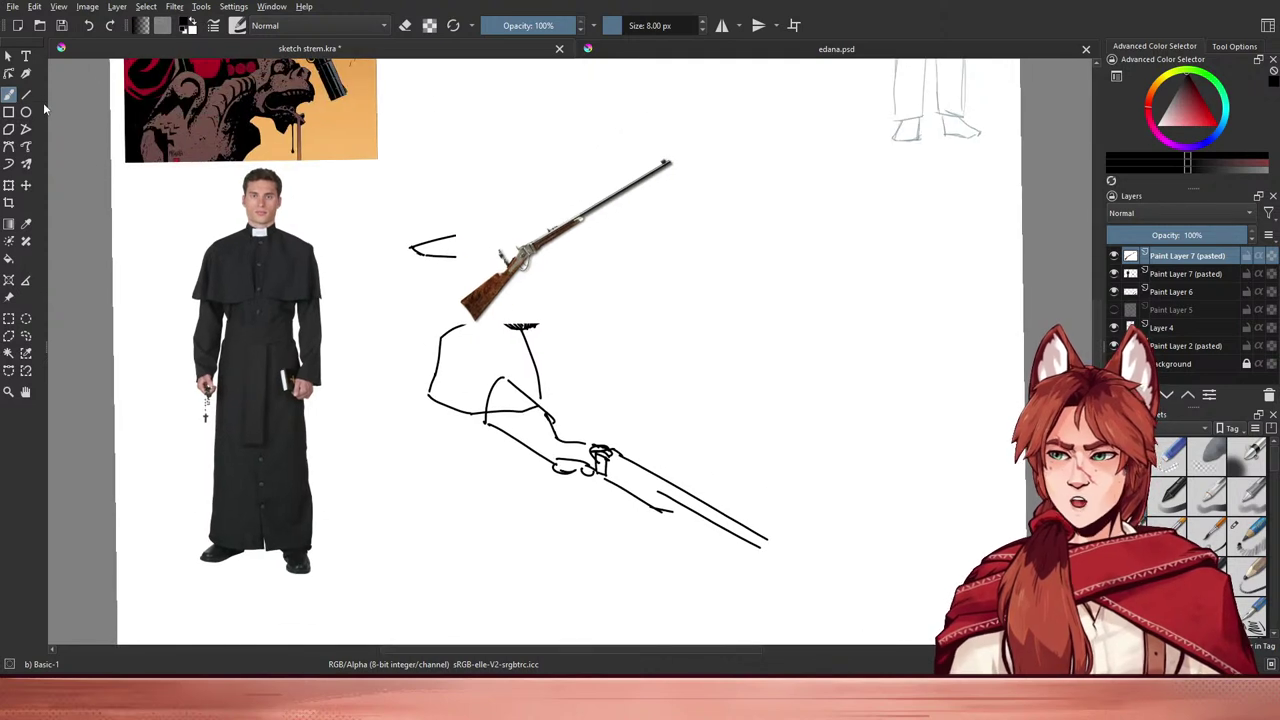
left_click(8, 56)
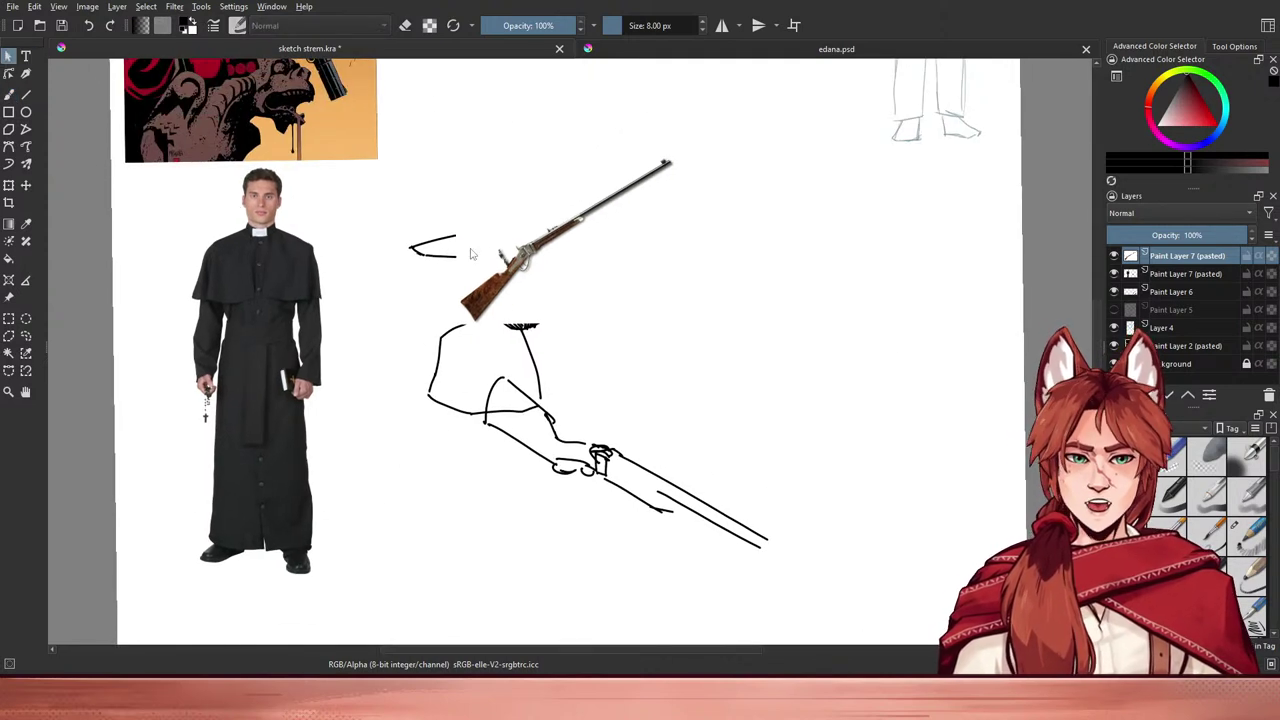
left_click(26, 185)
mouse_move(480, 203)
left_mouse_down()
mouse_move(883, 282)
mouse_move(752, 296)
left_mouse_up()
- Toggle and isolate individual layers to check what each one contains
left_click(1114, 274)
left_click(1114, 274)
left_click(1160, 274, "shift")
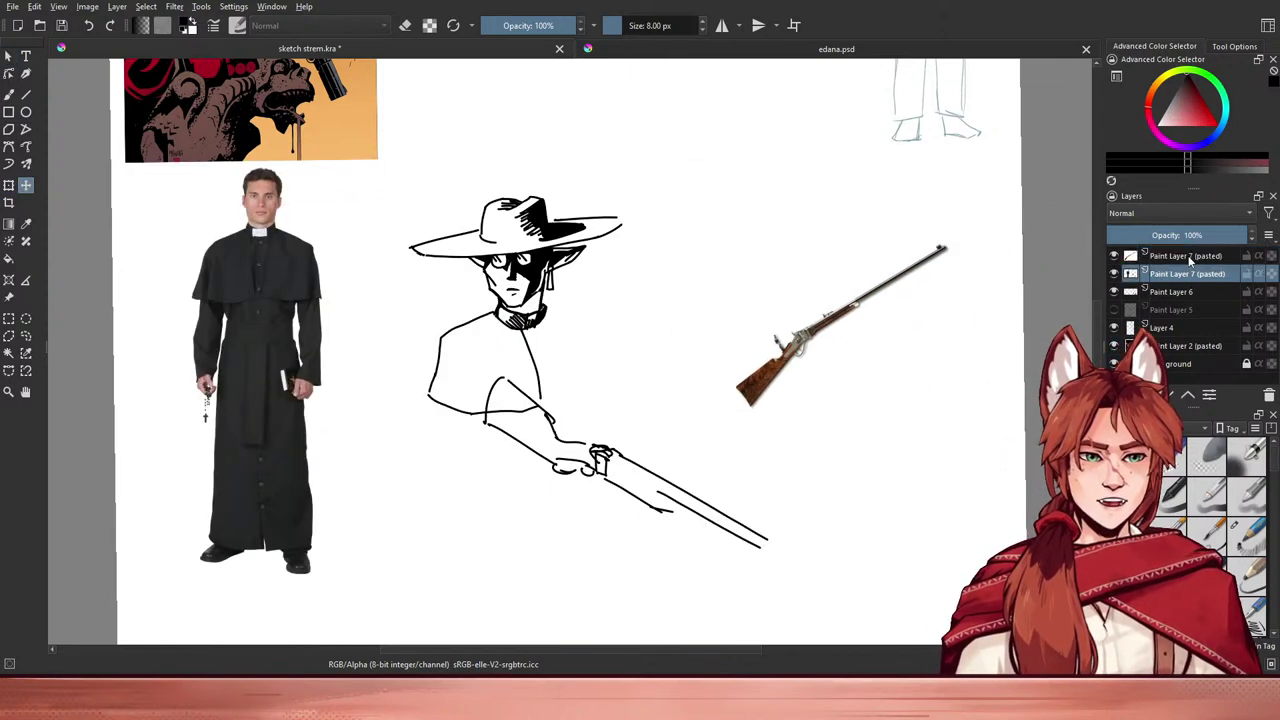
left_click(1170, 330, "alt")
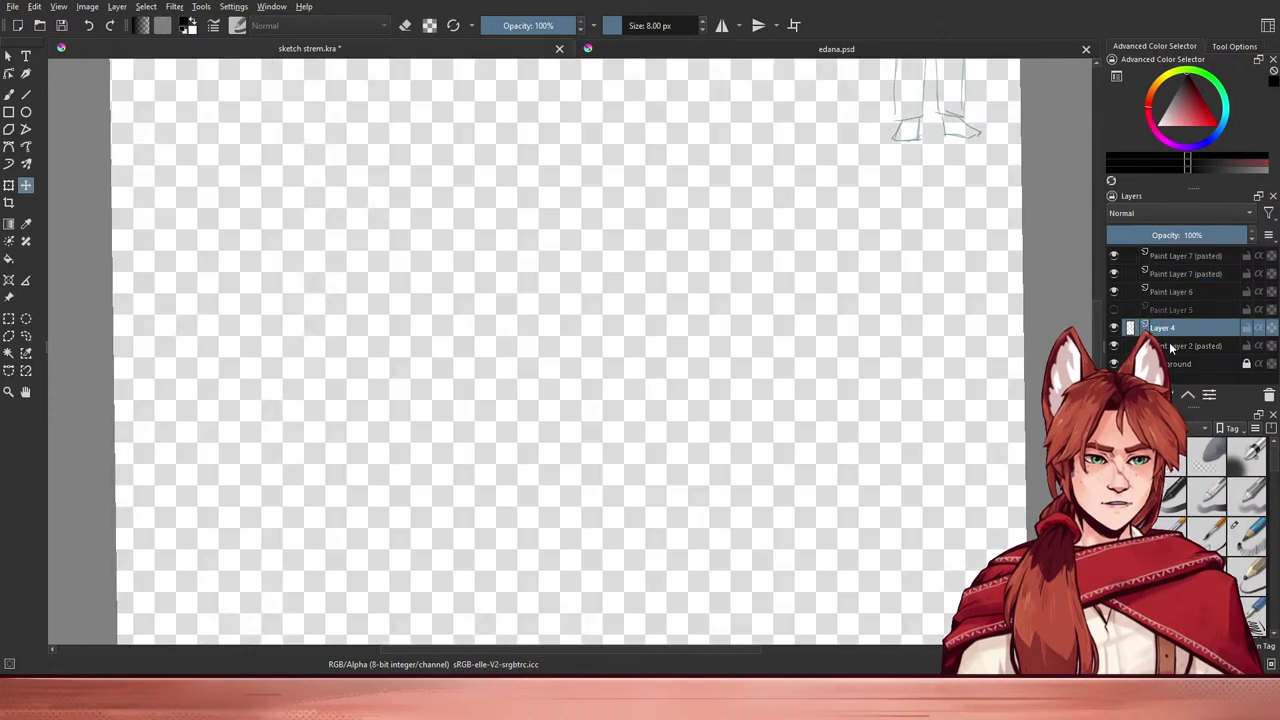
left_click(1183, 311)
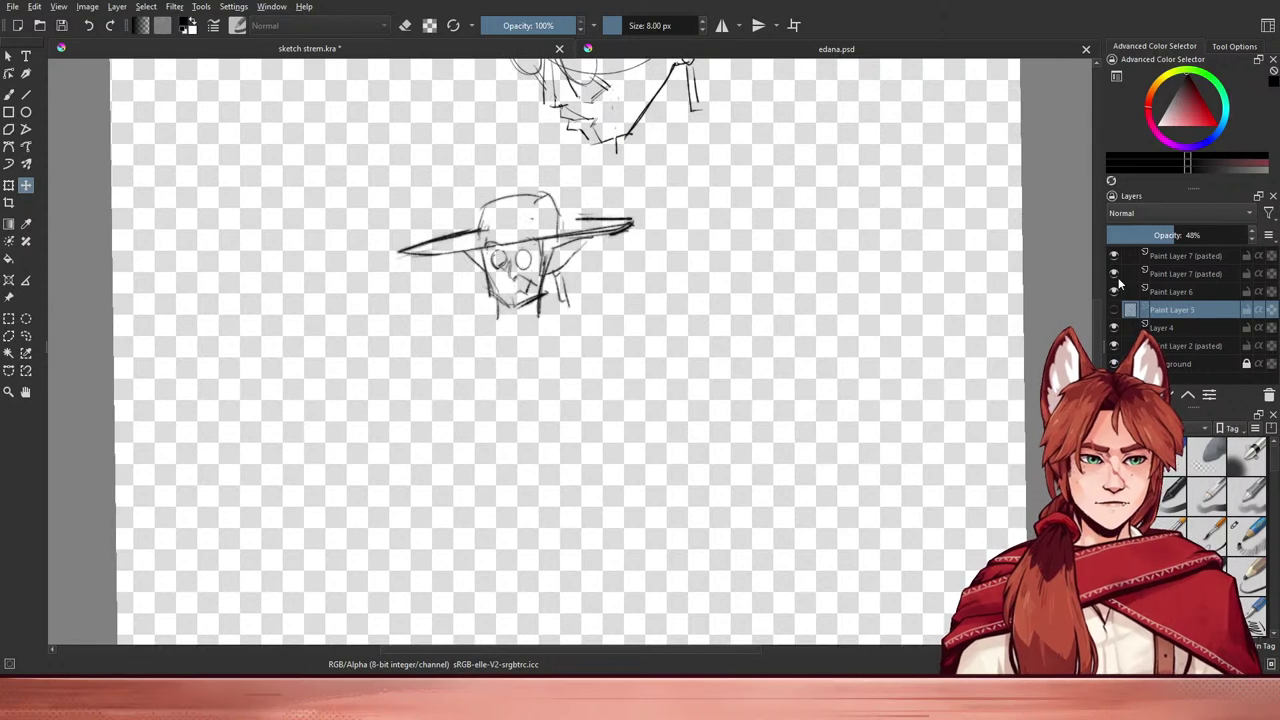
left_click(1167, 292)
left_click(1180, 275)
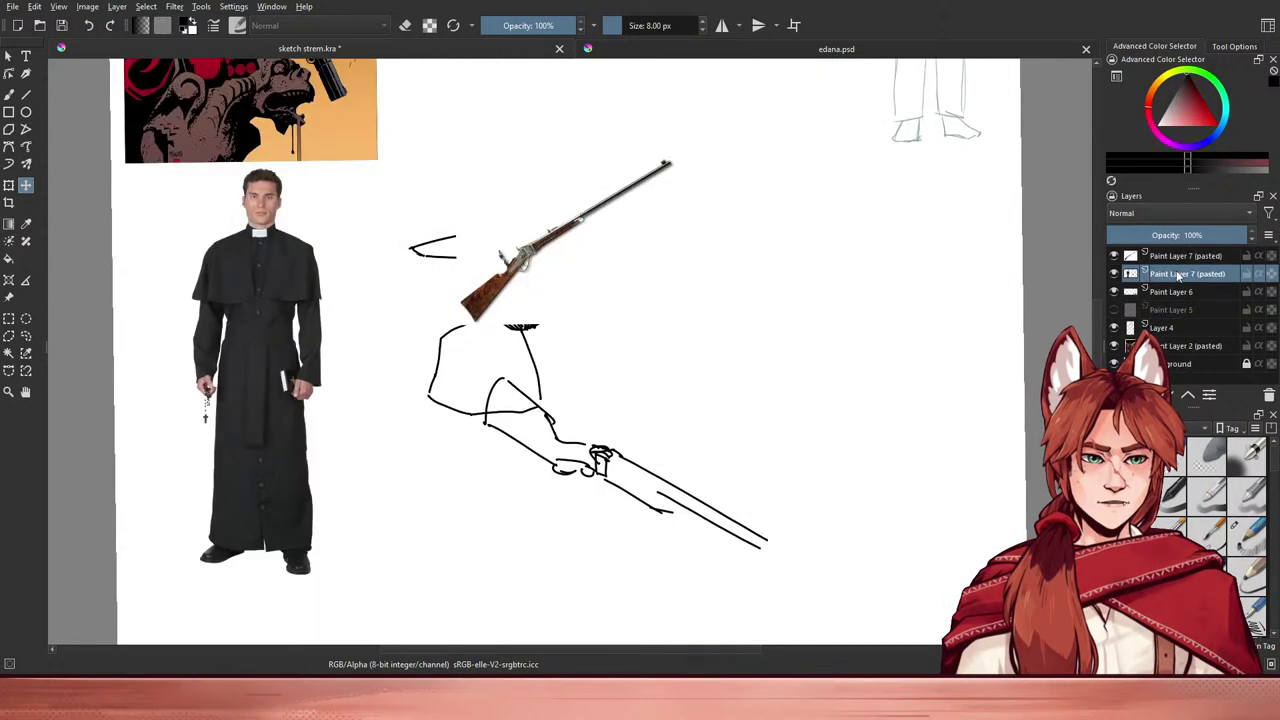
left_click(1180, 258)
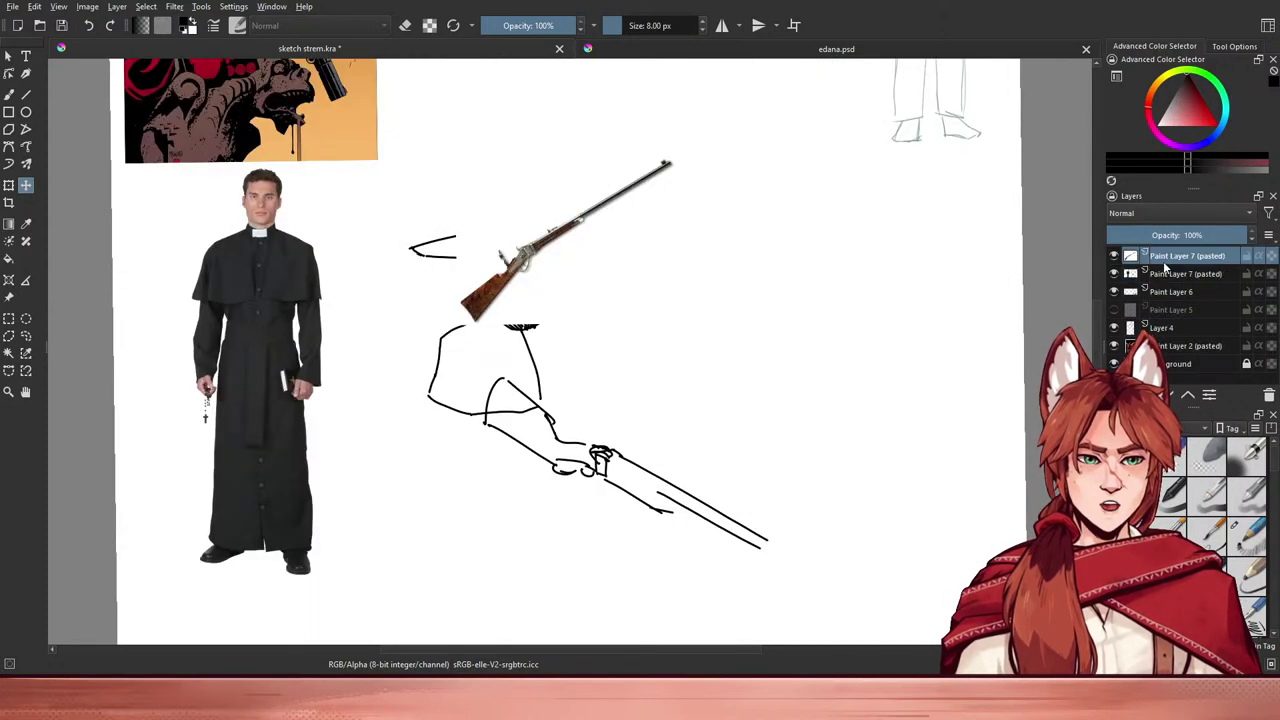
left_click(1171, 274, "ctrl")
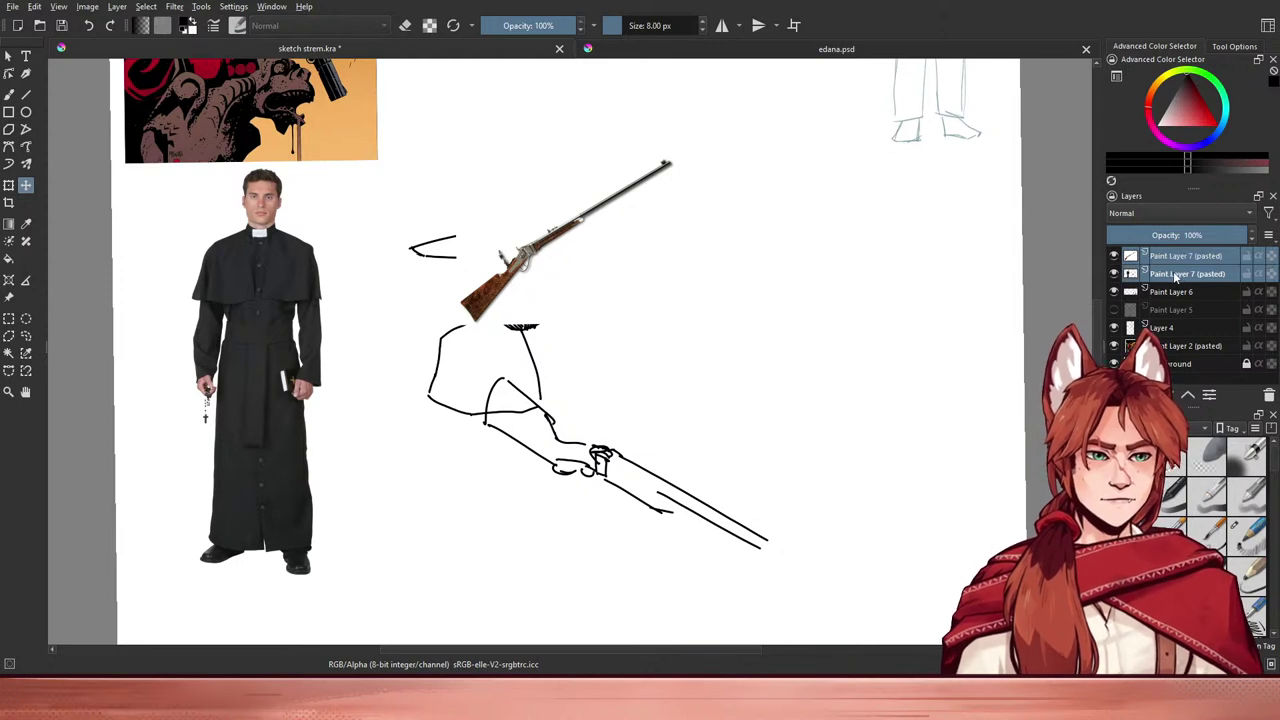
left_click(1133, 258)
left_click(1117, 395)
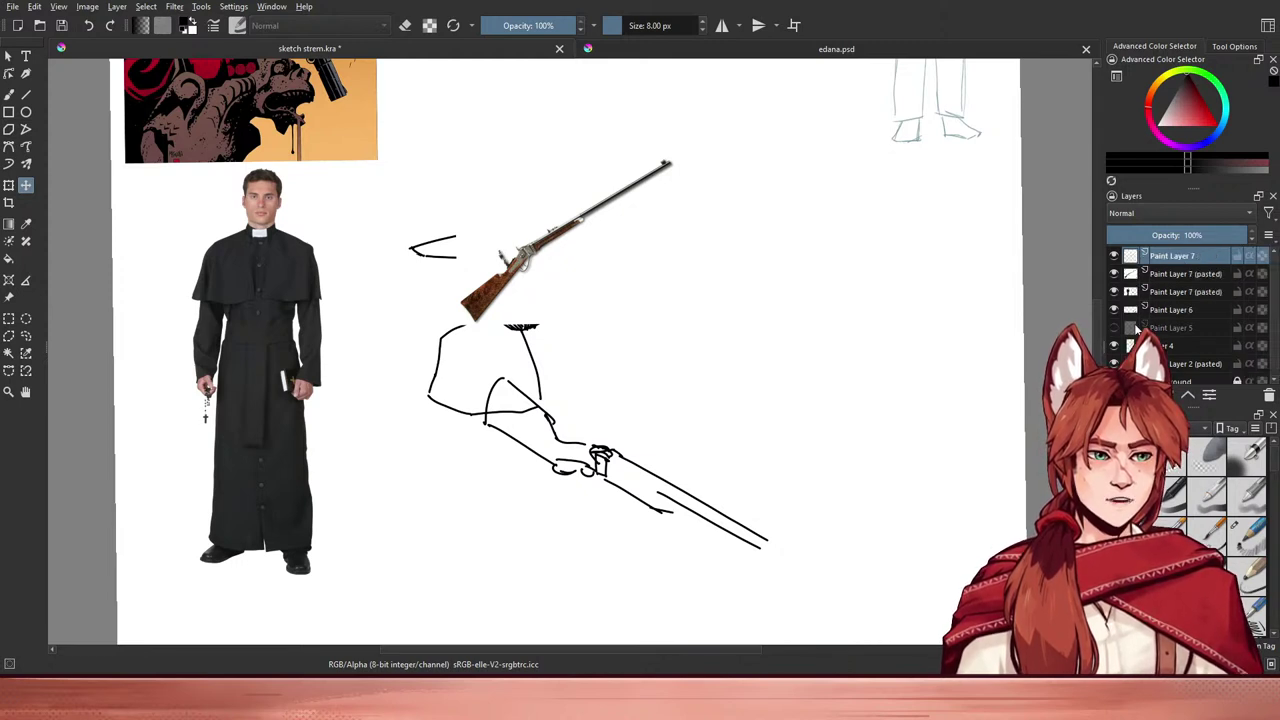
key("ctrl+g")
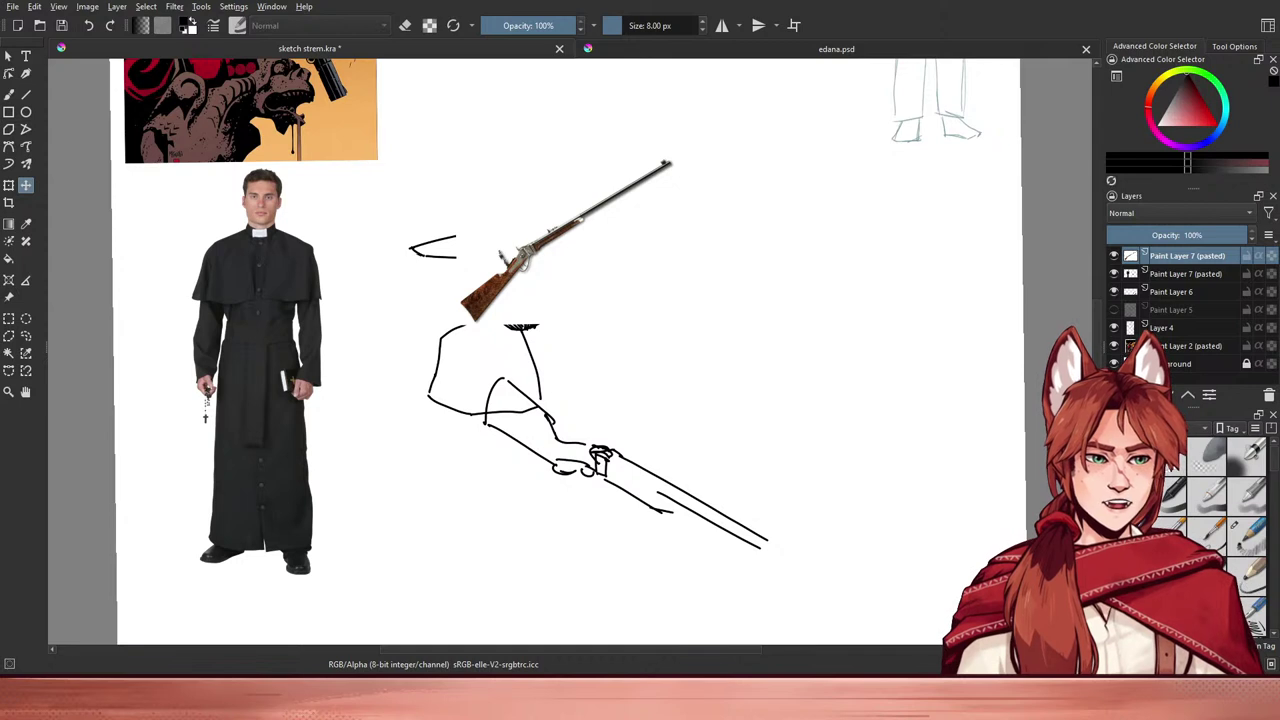
- Group the two Paint Layer 7 (pasted) layers with Layer 4 and Paint Layer 2 (pasted), with the group placed below Paint Layer 6
left_click(1164, 277)
left_click(1175, 294, "ctrl")
left_click_drag(1174, 295, 1166, 258)
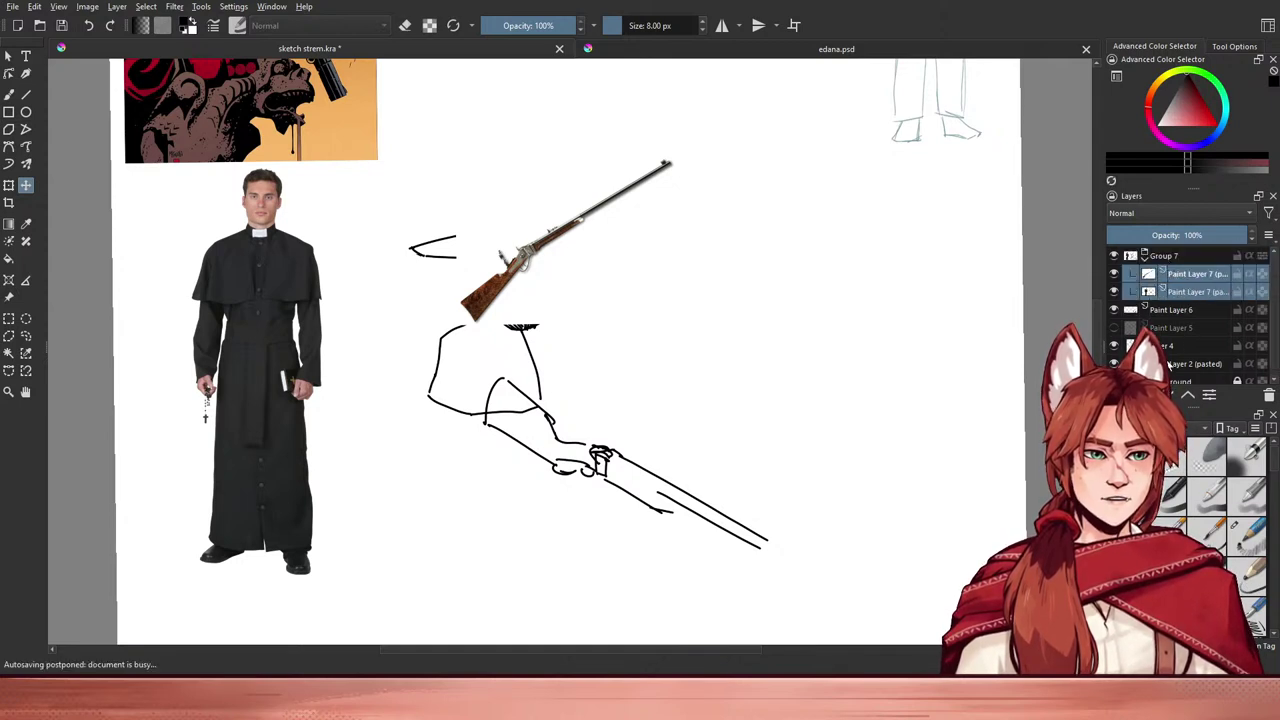
left_click(1205, 345)
left_click(1195, 363, "ctrl")
mouse_move(1190, 358)
left_mouse_down()
mouse_move(1171, 256)
mouse_move(1180, 360)
left_mouse_up()
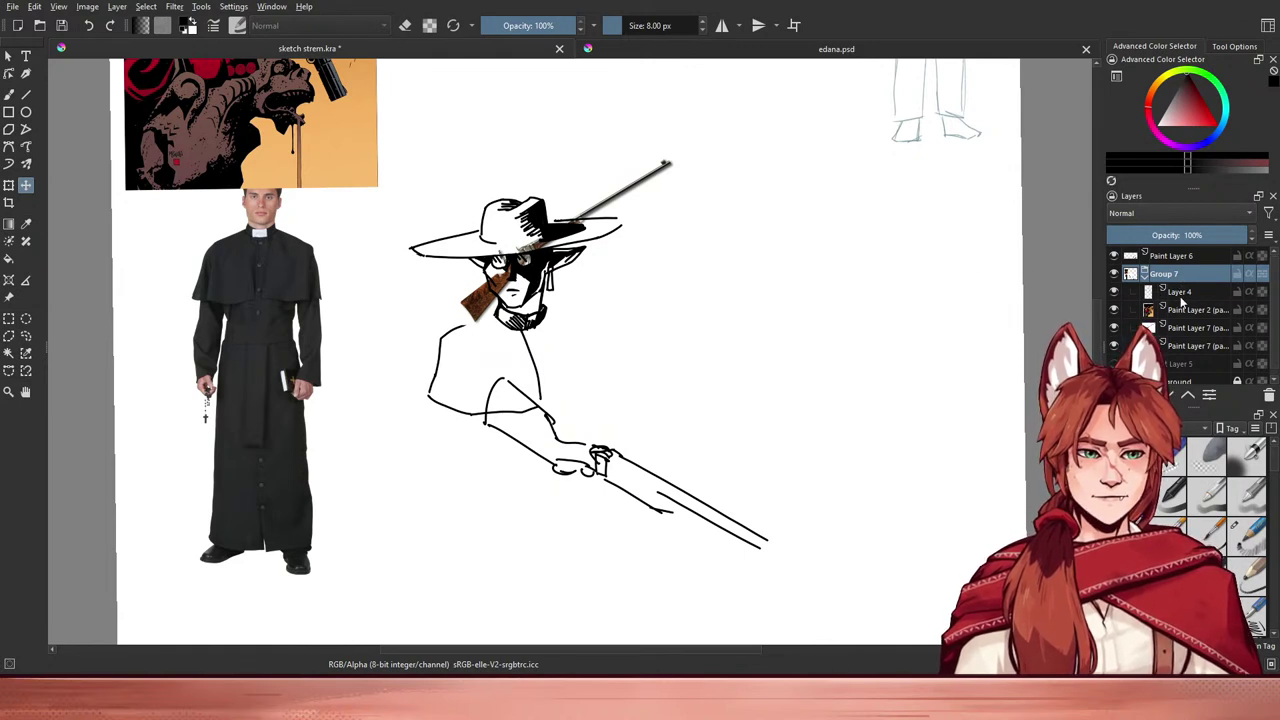
- Move the rifle photo's layer off the figure into the empty canvas area beside it
left_click(1180, 291)
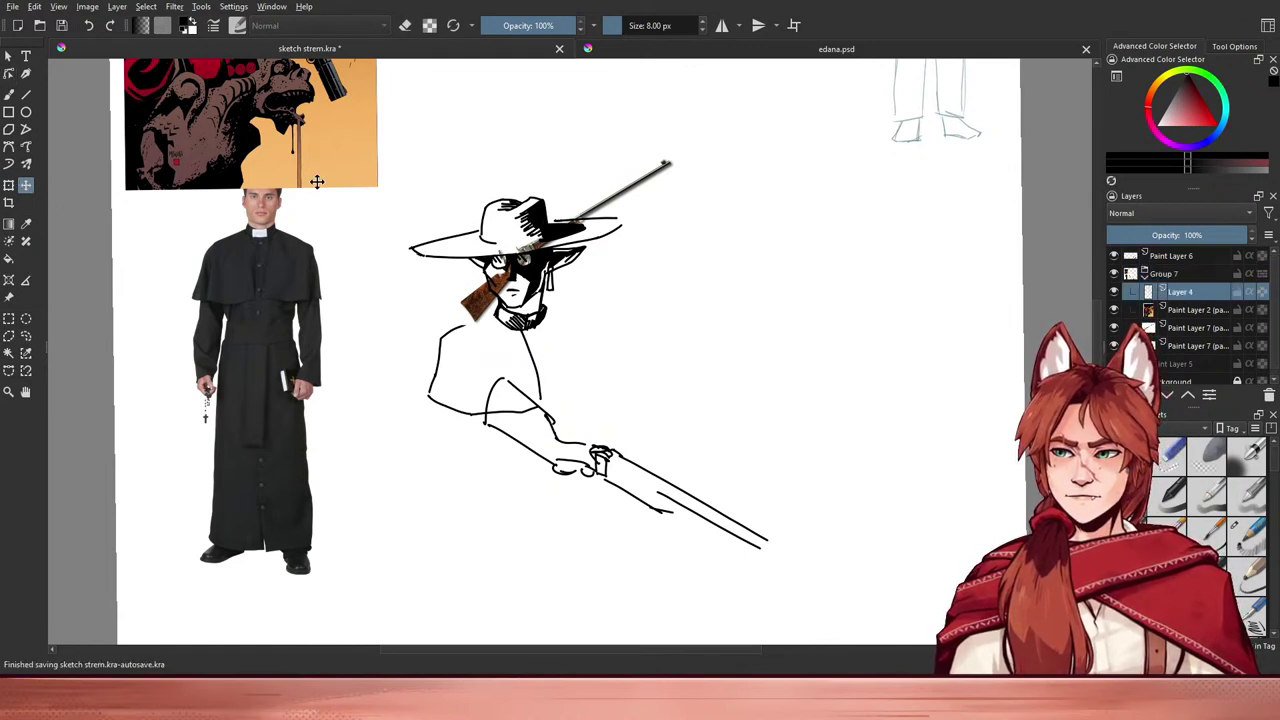
left_click(1193, 346)
left_click(1195, 328)
mouse_move(711, 254)
left_mouse_down()
mouse_move(1044, 284)
mouse_move(1011, 251)
left_mouse_up()
left_click_drag(861, 257, 873, 253)
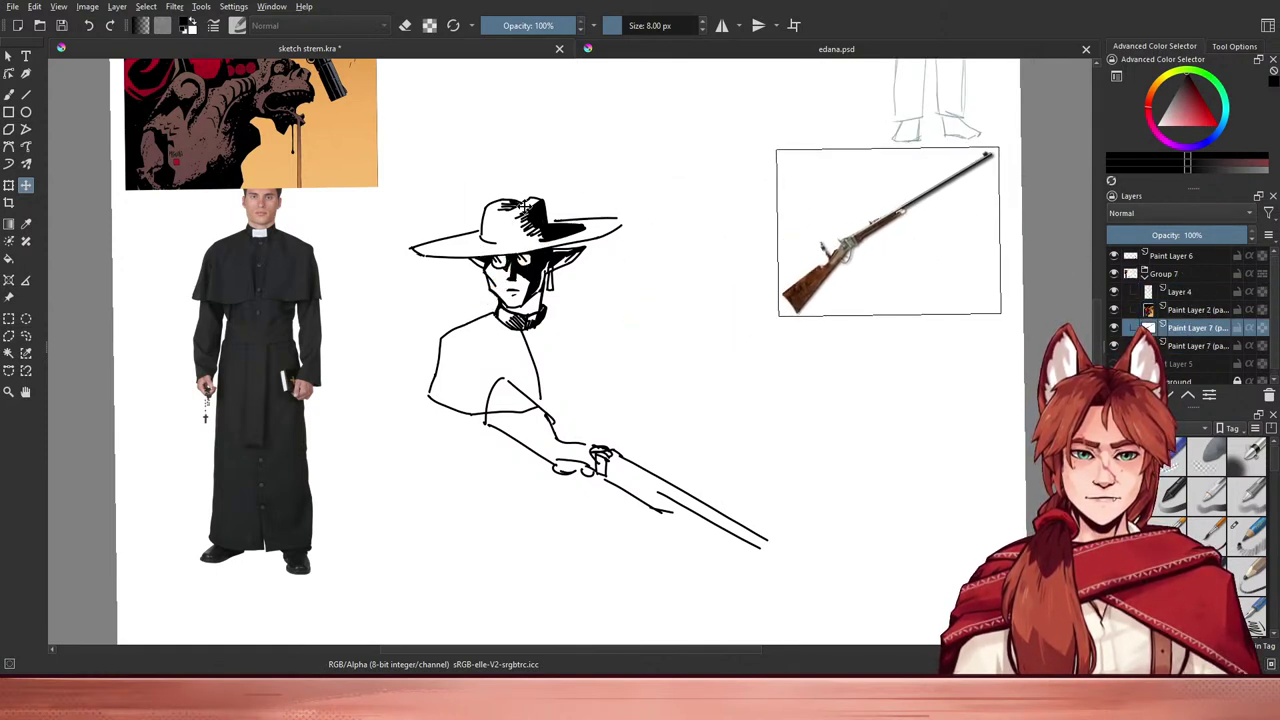
- Switch to Paint Layer 6 and set the brush to erase at a size of 47 px
left_click_drag(525, 205, 542, 232)
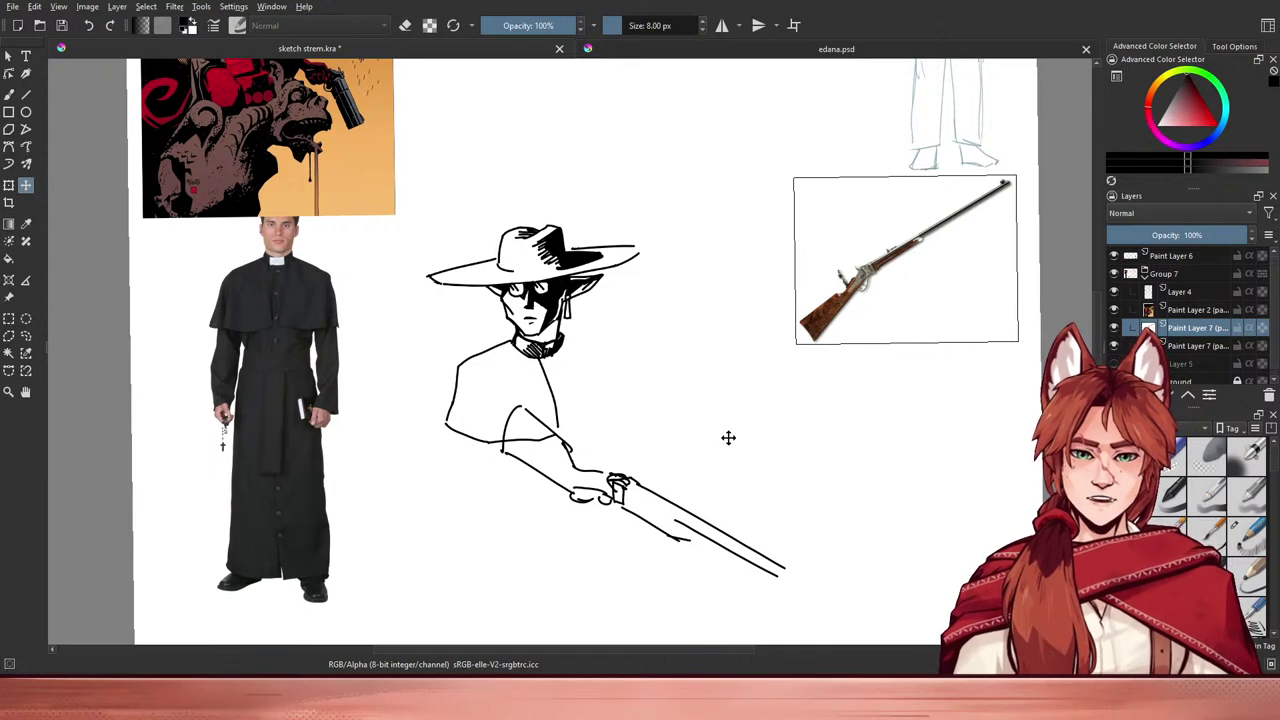
scroll(737, 427, "down", 2)
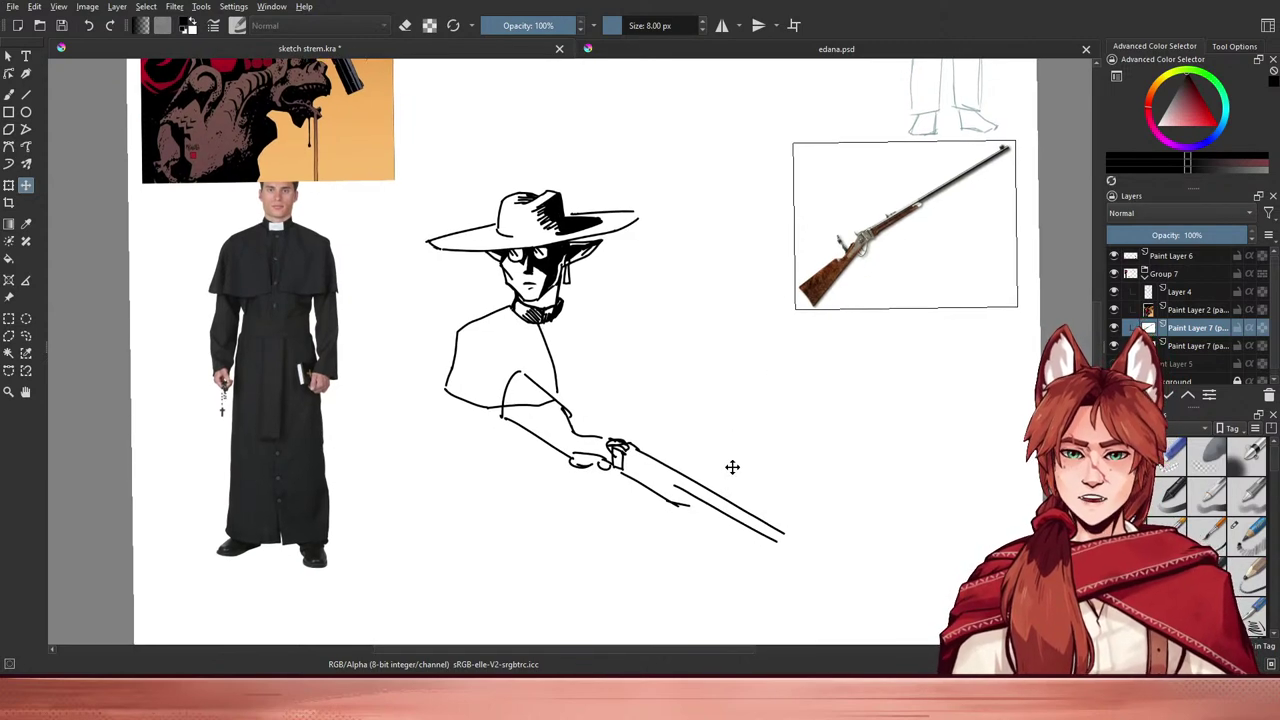
left_click(1176, 258)
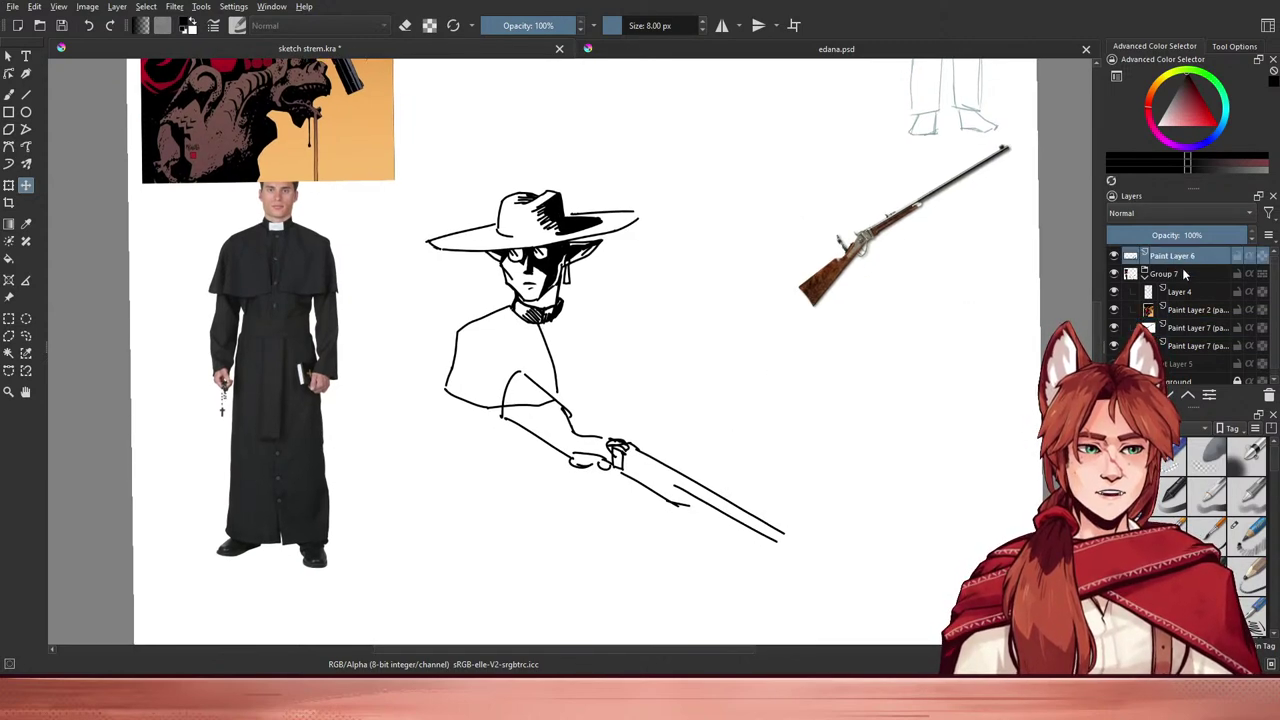
key("e")
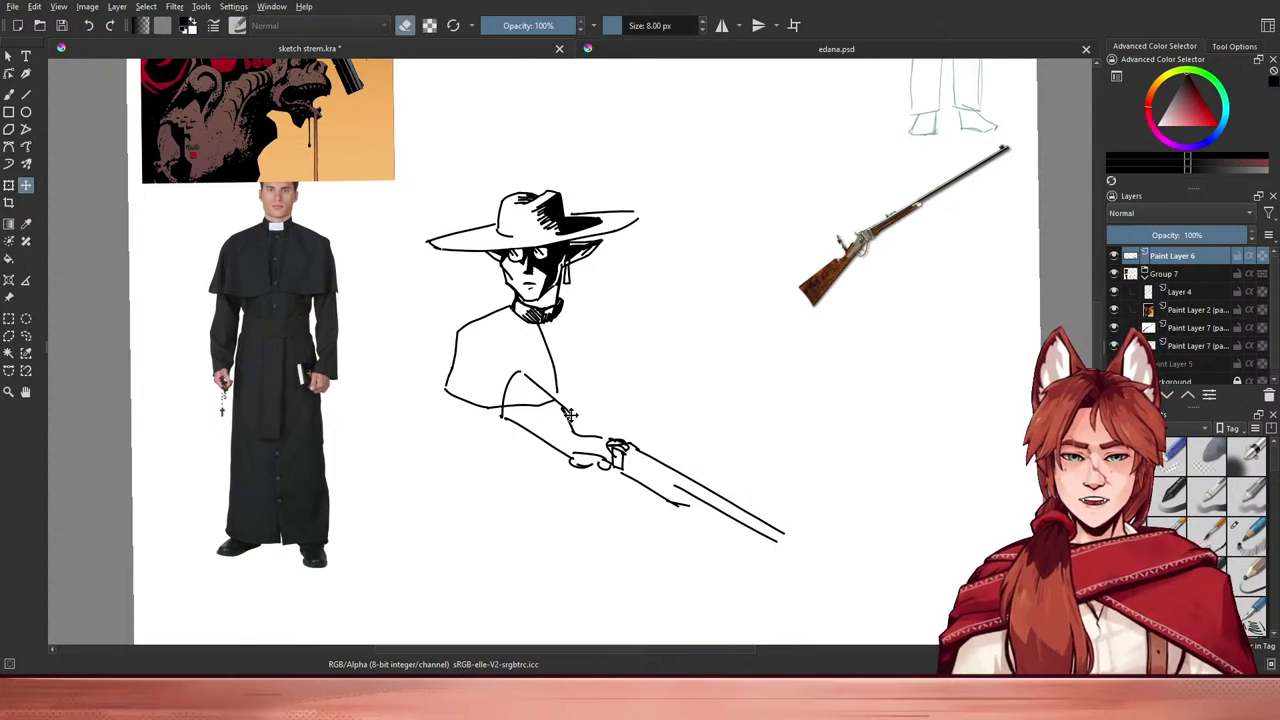
key("ctrl+z")
key("ctrl+shift+z")
key("e")
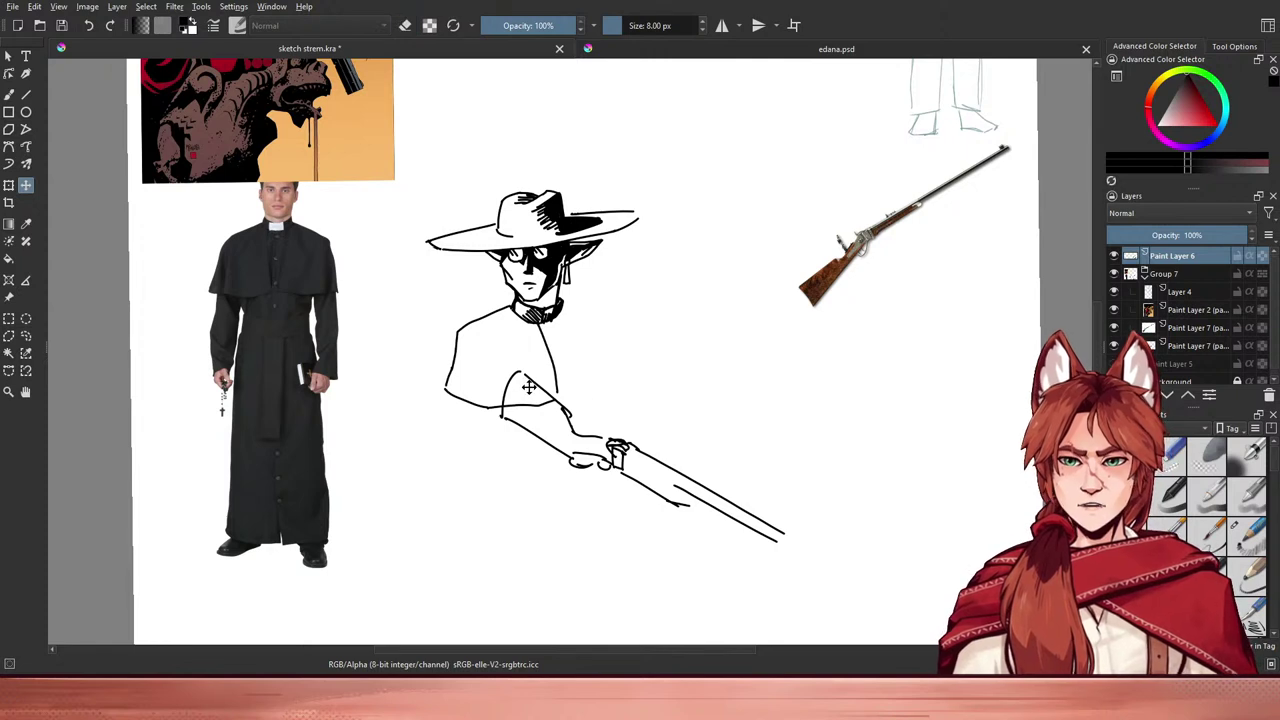
key("b")
key("e")
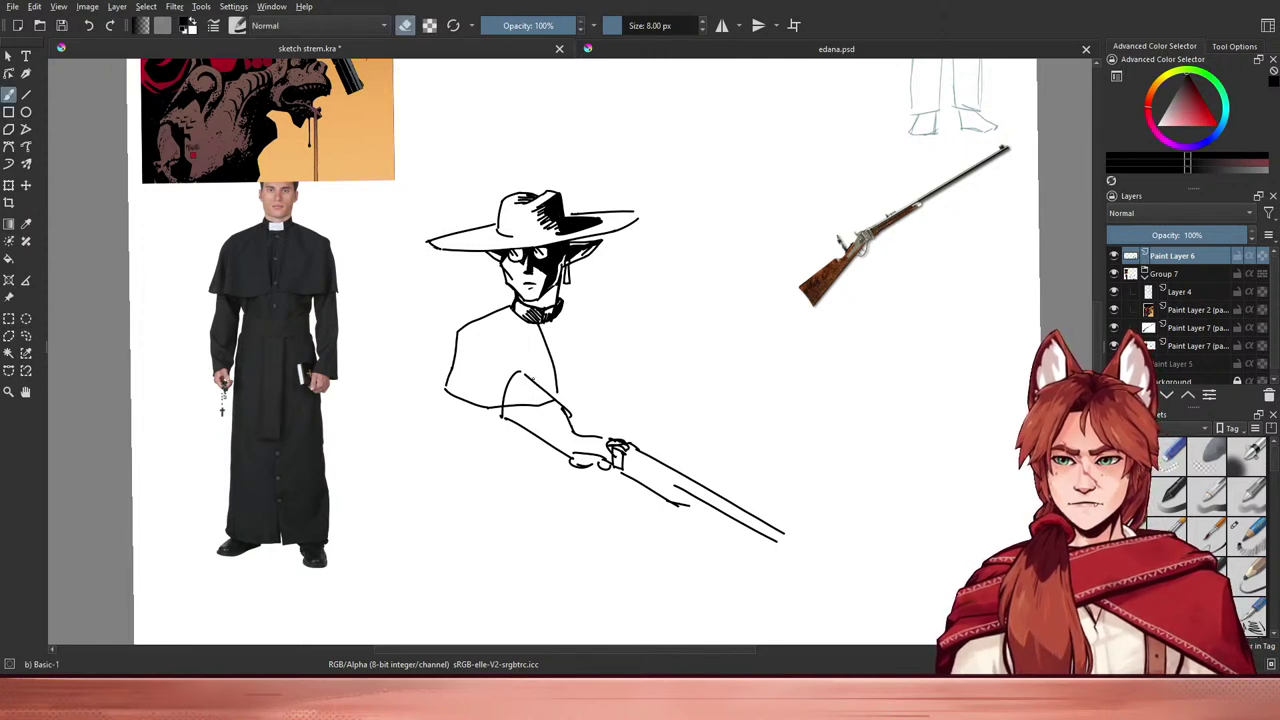
key("bracketright")
key("bracketright")
key("bracketright")
key("bracketright")
key("bracketright")
key("bracketright")
key("bracketright")
key("bracketright")
key("bracketright")
key("bracketright")
key("bracketright")
key("bracketright")
key("bracketright")
key("bracketright")
key("bracketright")
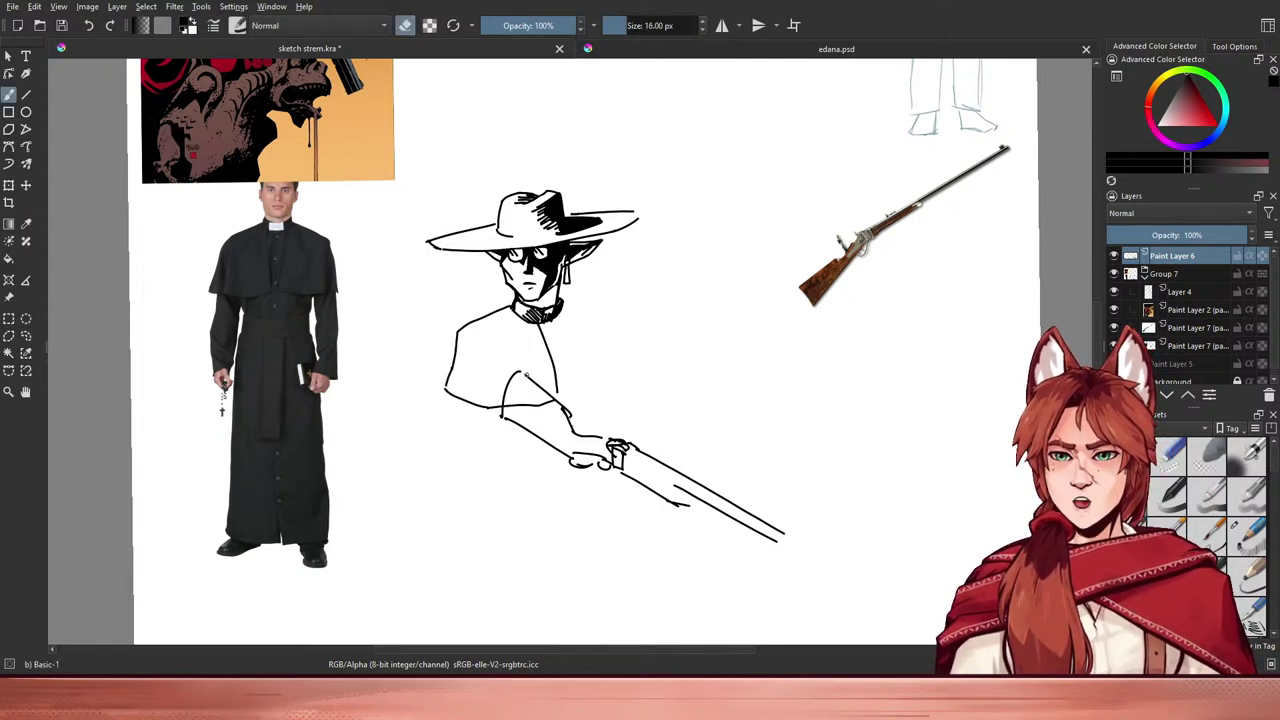
key("bracketright")
key("bracketright")
key("bracketright")
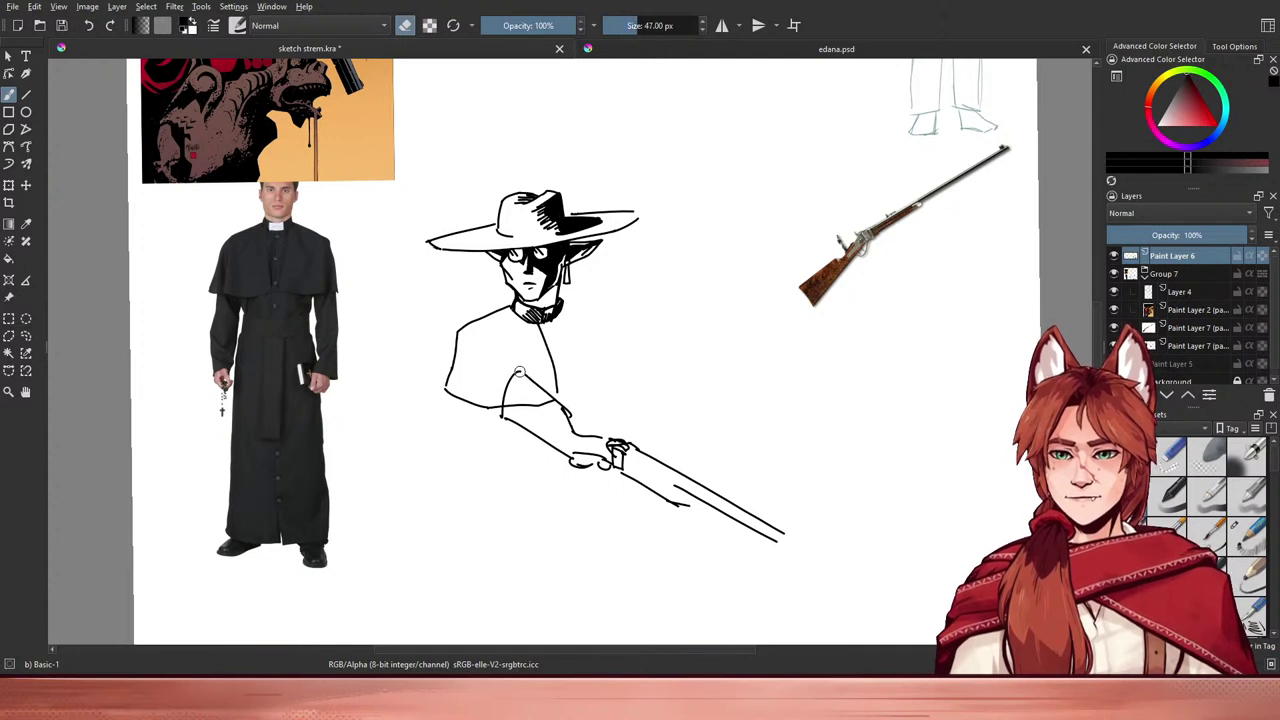
- Check the contents of Paint Layer 6 and Group 7 by toggling their visibility, and hide Layer 4
left_click(1114, 256)
left_click(1114, 256)
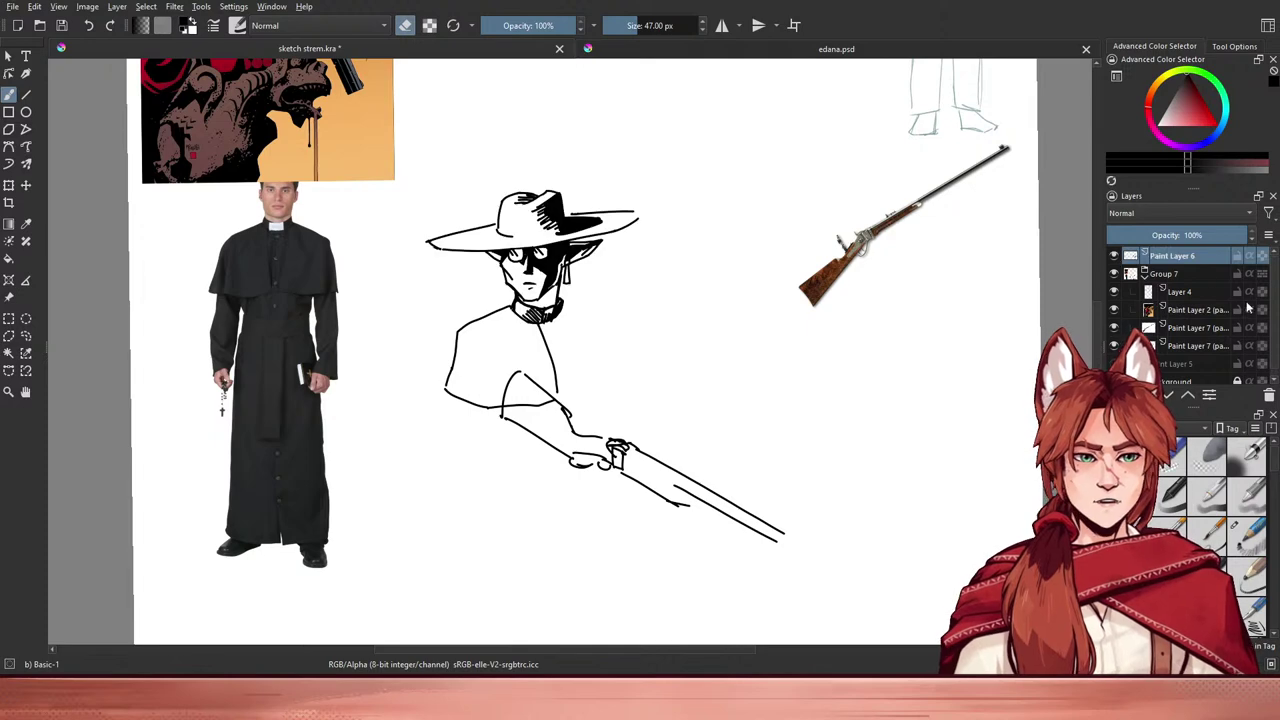
left_click(1113, 273)
left_click(1113, 273)
left_click(1113, 273)
left_click(1113, 273)
left_click(1115, 292)
left_click(1115, 292)
left_click(1115, 292)
- Toggle the visibility of the grouped pasted layers to find the one holding the body and rifle line art
left_click(1115, 311)
left_click(1115, 311)
left_click(1114, 328)
left_click(1114, 328)
left_click(1114, 346)
left_click(1114, 346)
left_click(1191, 347)
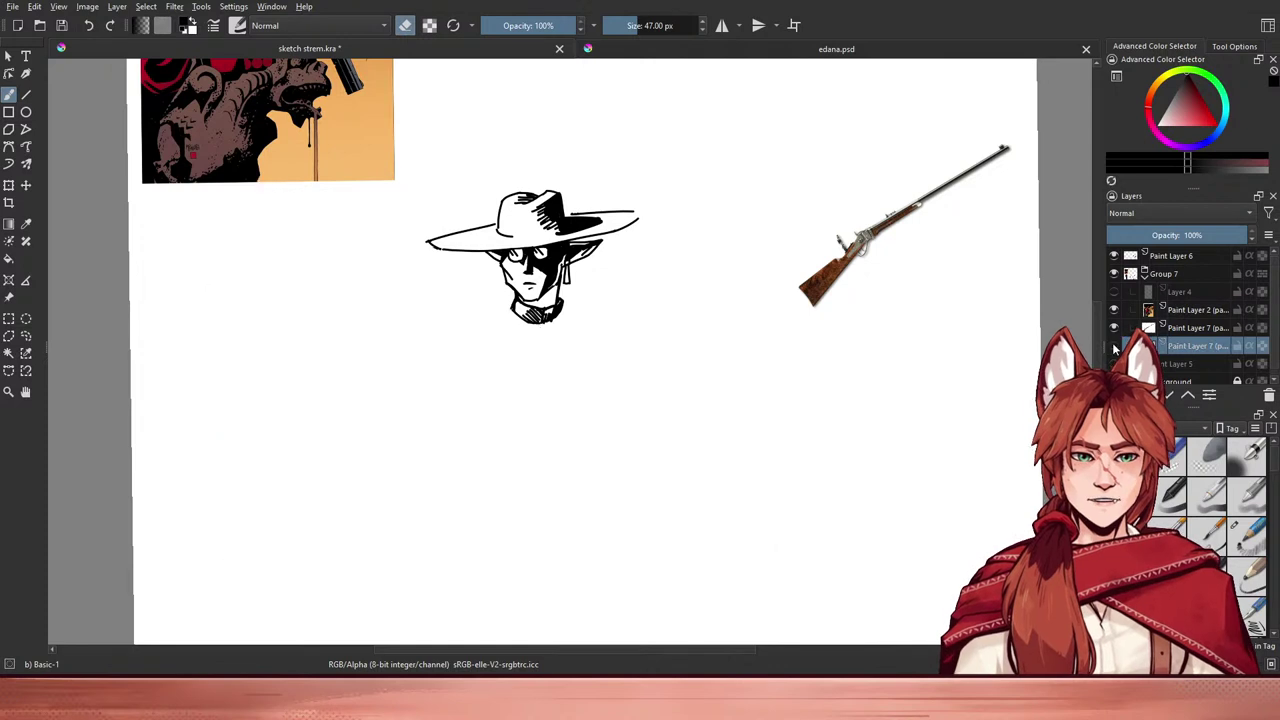
left_click(1114, 345)
left_click(1114, 345)
left_click(1114, 345)
left_click(1114, 345)
left_click(1115, 345)
left_click(1115, 345)
left_click(1115, 345)
left_click(1115, 345)
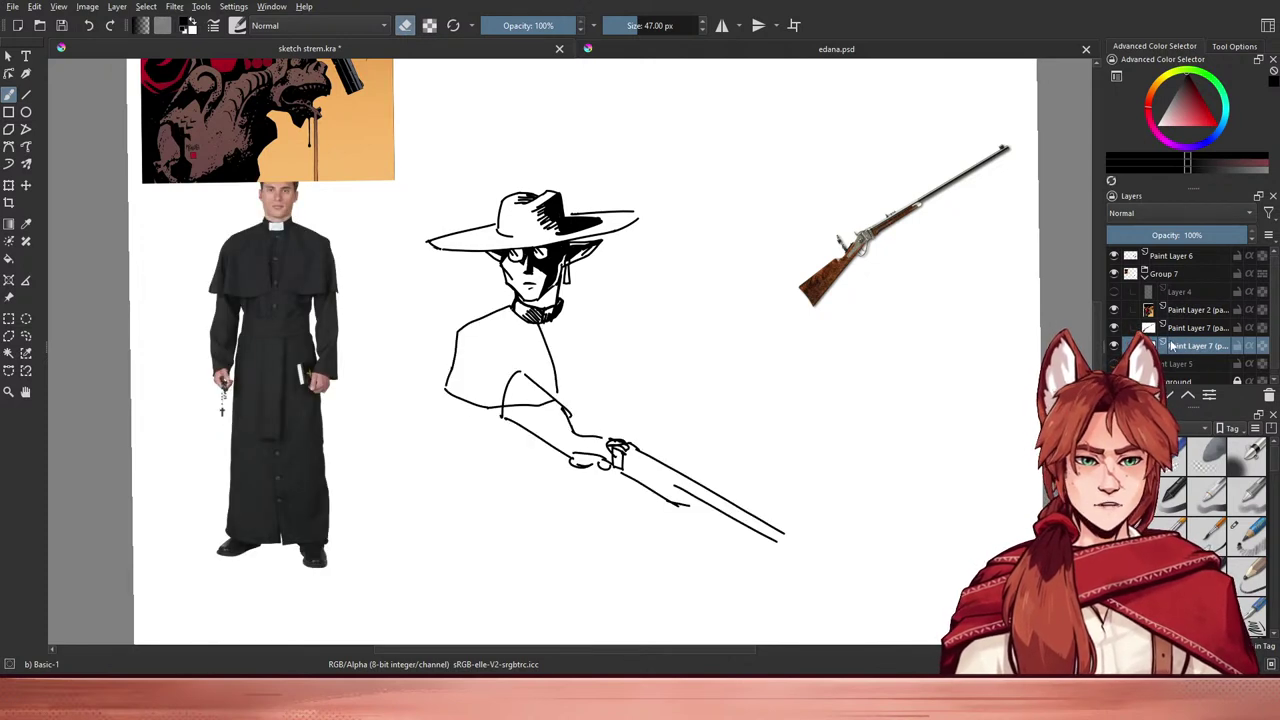
- Lower the cassock photo layer's opacity to 59% and return to the 8 px brush on Paint Layer 6
left_click(1190, 236)
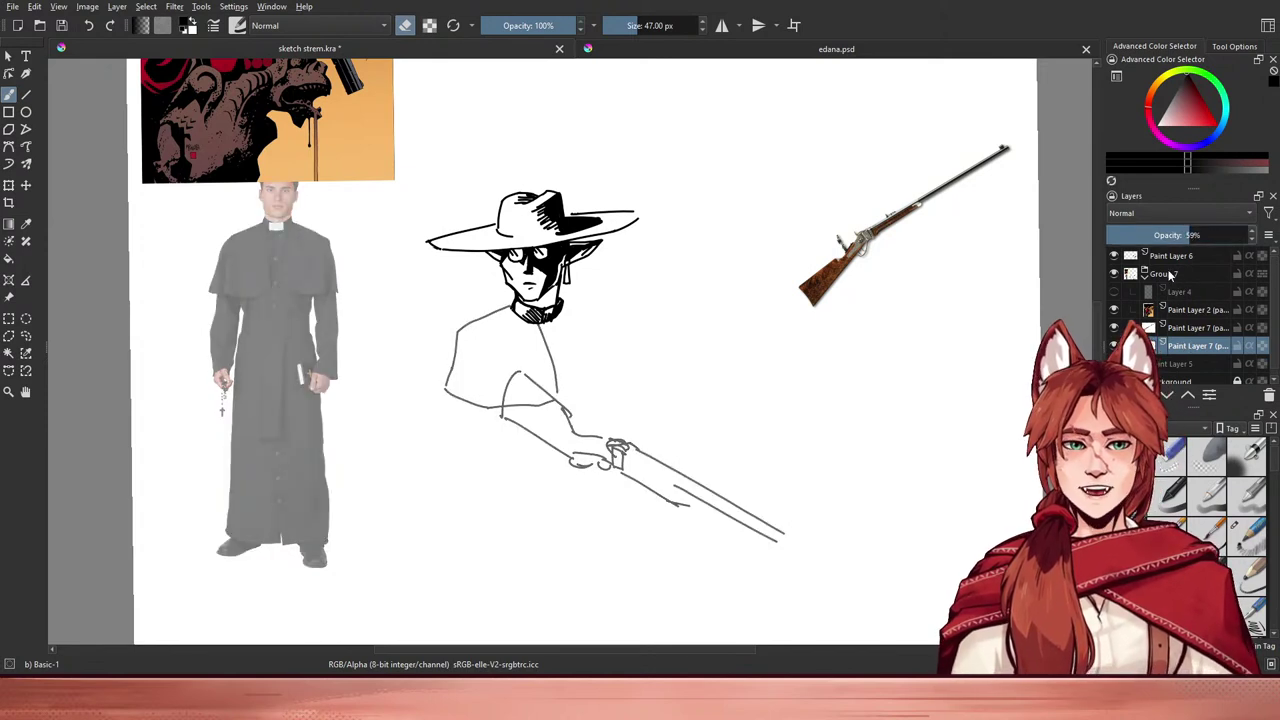
left_click(1172, 256)
key("e")
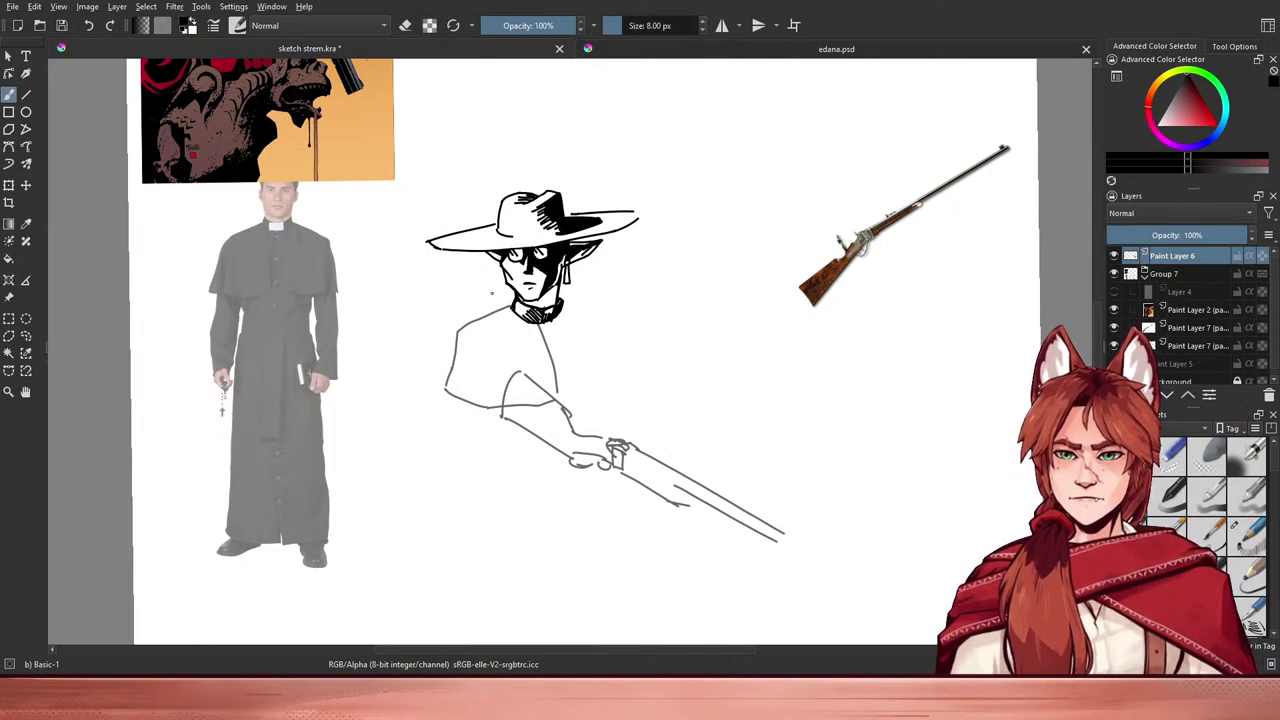
- Try to ink the cape's shoulder and side outline over the faded lines, and undo the strokes
mouse_move(506, 311)
left_mouse_down()
mouse_move(457, 333)
mouse_move(512, 307)
mouse_move(448, 387)
left_mouse_up()
key("ctrl+z")
key("ctrl+z")
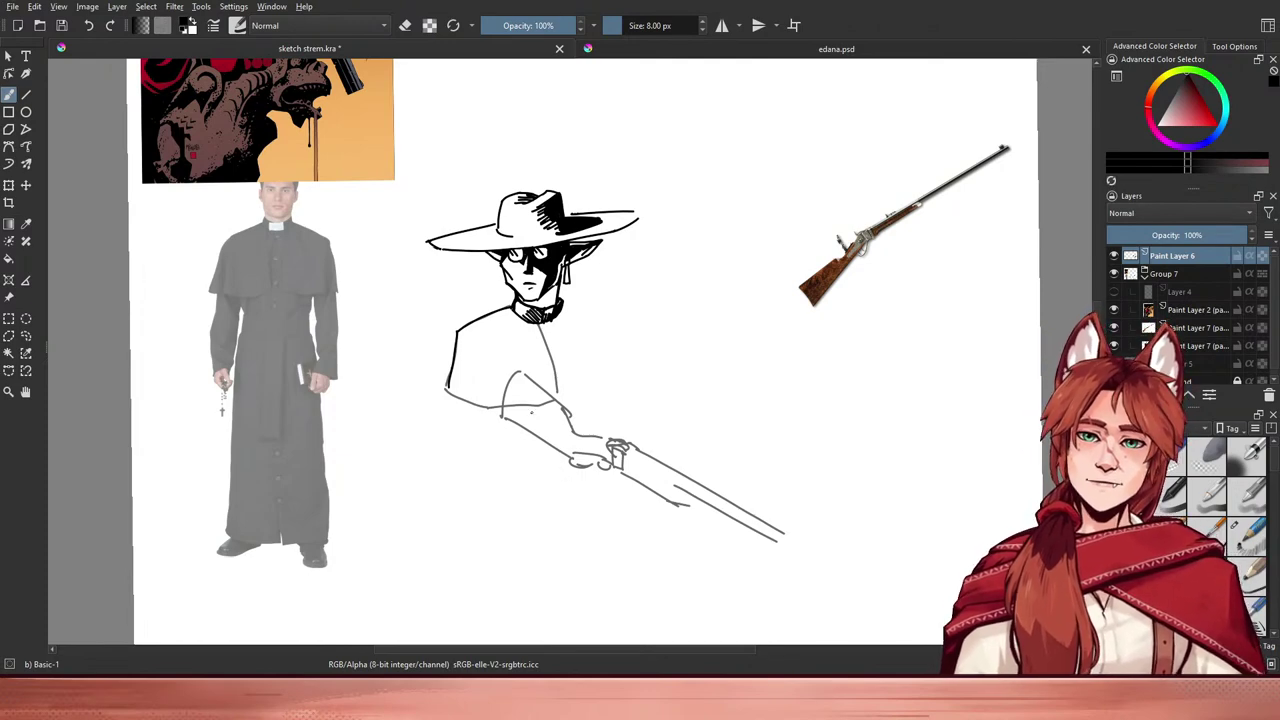
mouse_move(557, 391)
left_mouse_down()
mouse_move(566, 451)
mouse_move(543, 528)
mouse_move(543, 423)
mouse_move(563, 389)
mouse_move(559, 399)
left_mouse_up()
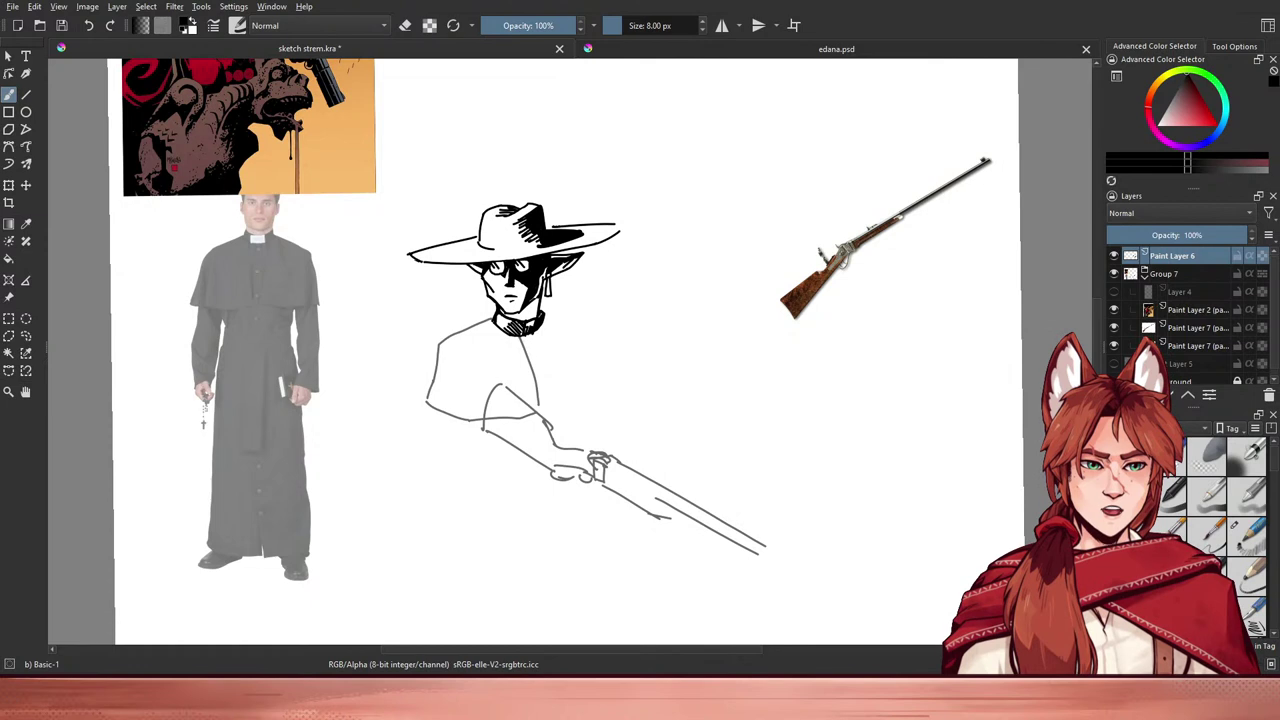
- Add a new layer on top and ink the upper arm's long outer line from the shoulder to the elbow
left_click(1117, 395)
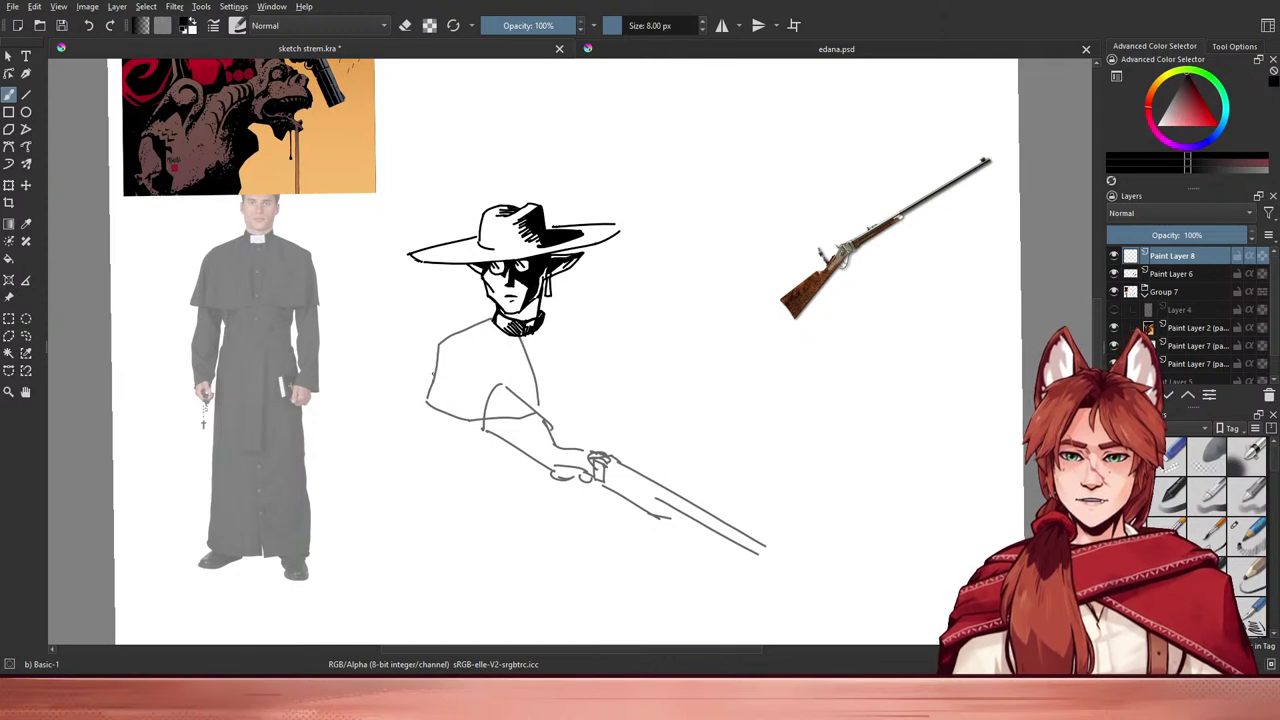
left_click_drag(440, 362, 406, 452)
key("ctrl+z")
left_click_drag(441, 348, 414, 474)
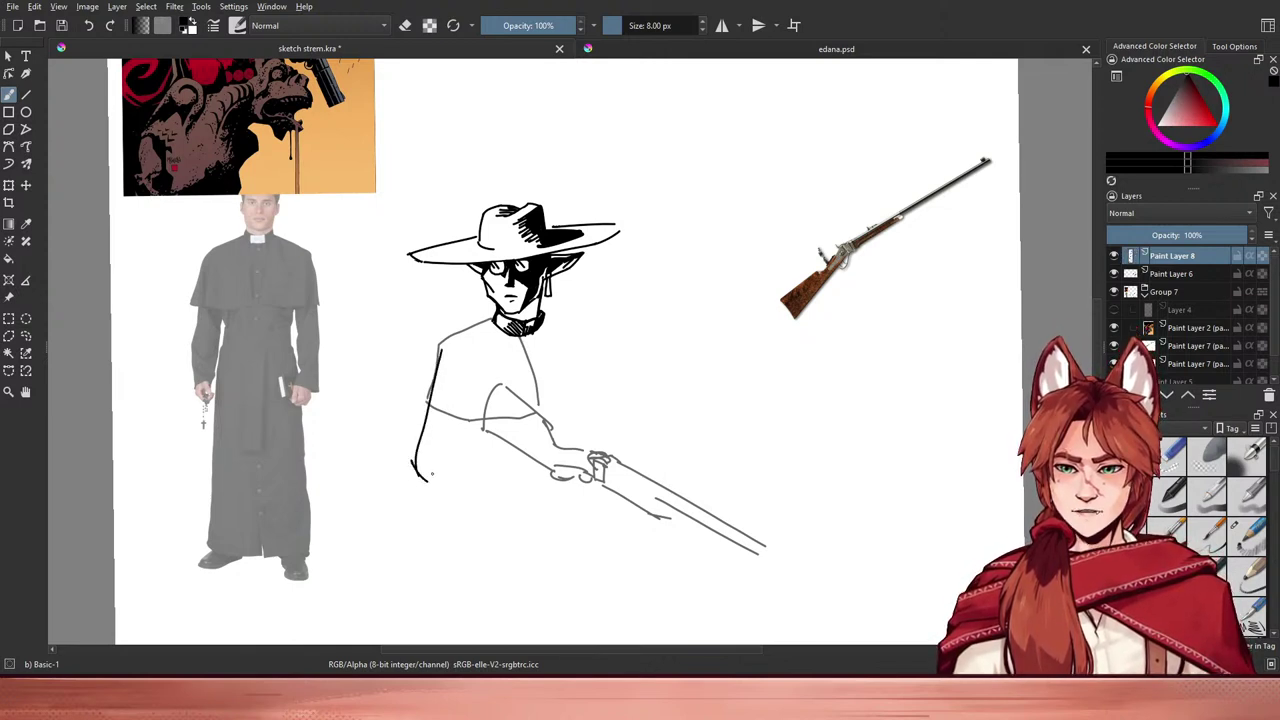
- Ink a round elbow guide, the forearm's underside up to the wrist, and the hand gripping the rifle stock
left_click_drag(438, 484, 536, 460)
key("ctrl+z")
left_click_drag(442, 486, 562, 466)
key("ctrl+z")
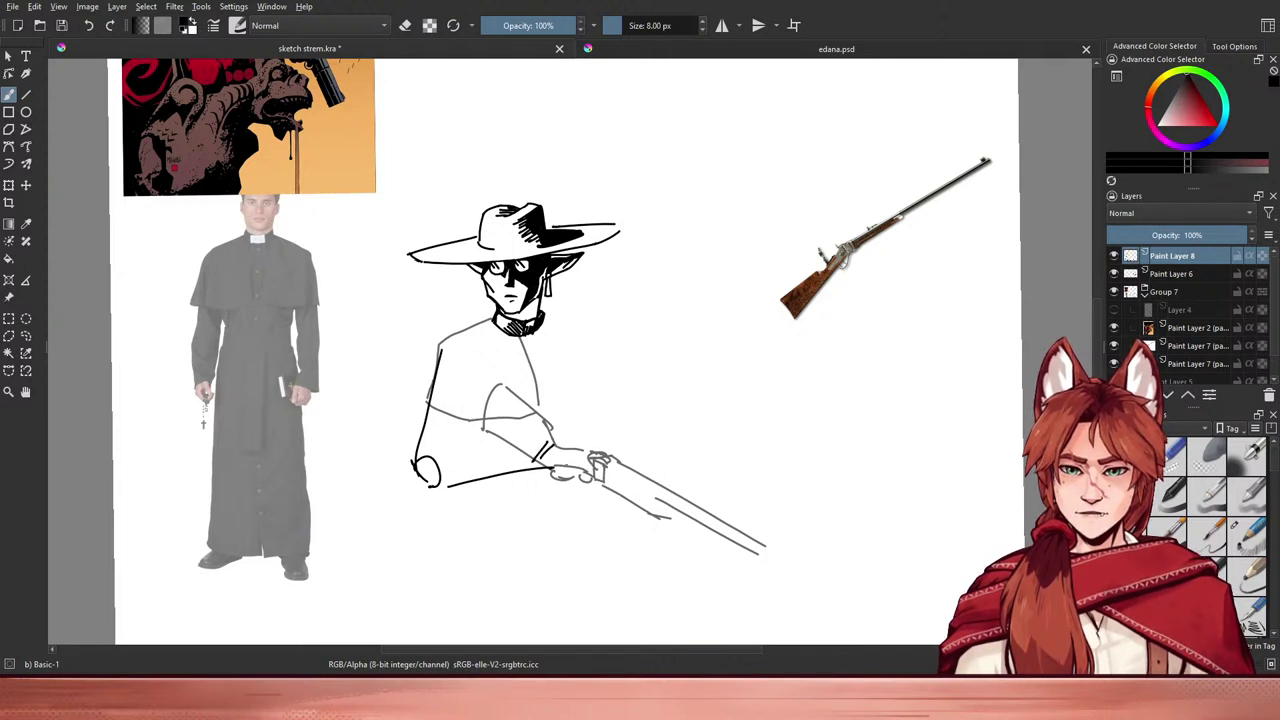
key("ctrl+z")
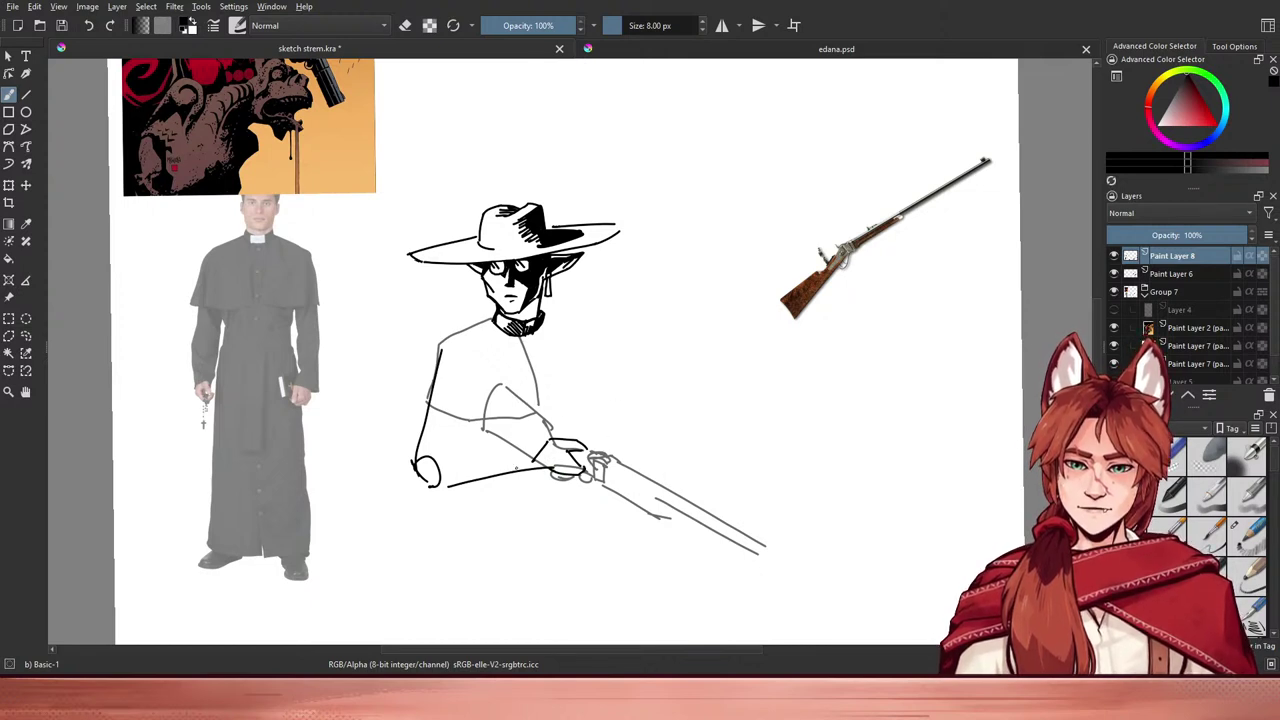
- Erase the straight end of the forearm's lower line near the wrist and redraw it with a more tapered curve
key("e")
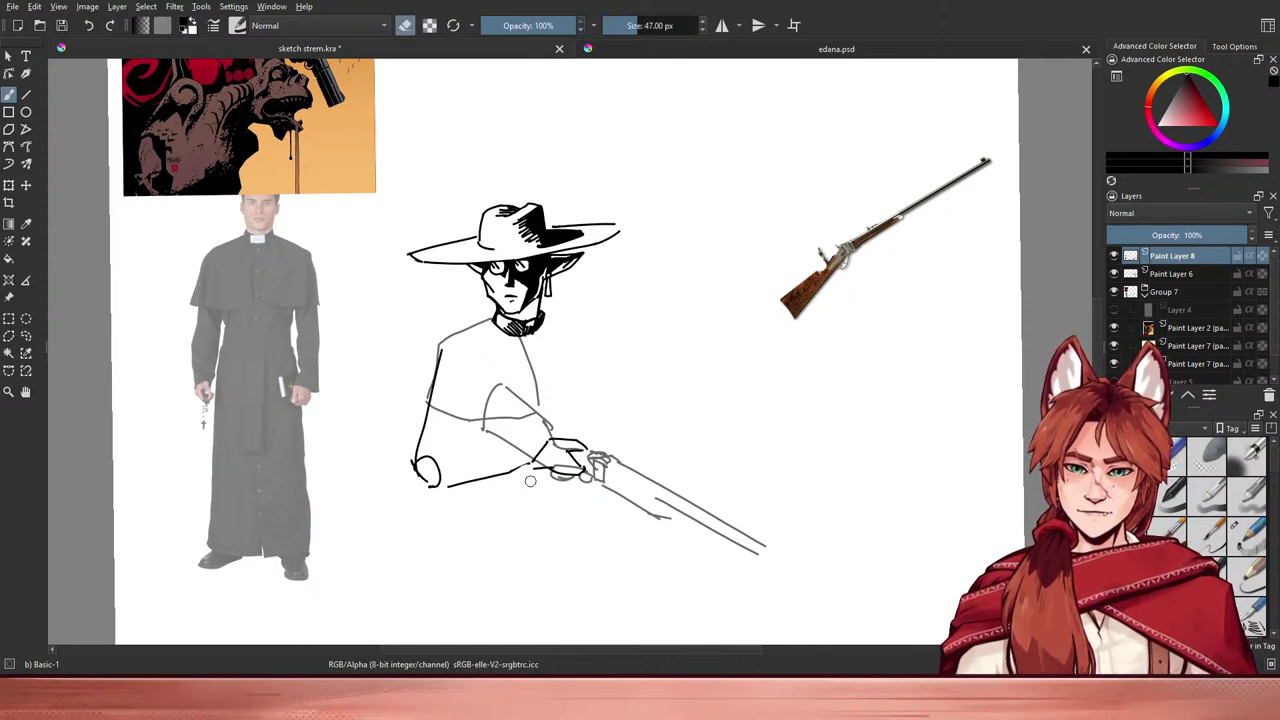
key("e")
mouse_move(506, 496)
left_mouse_down()
mouse_move(556, 482)
mouse_move(576, 450)
left_mouse_up()
key("e")
key("e")
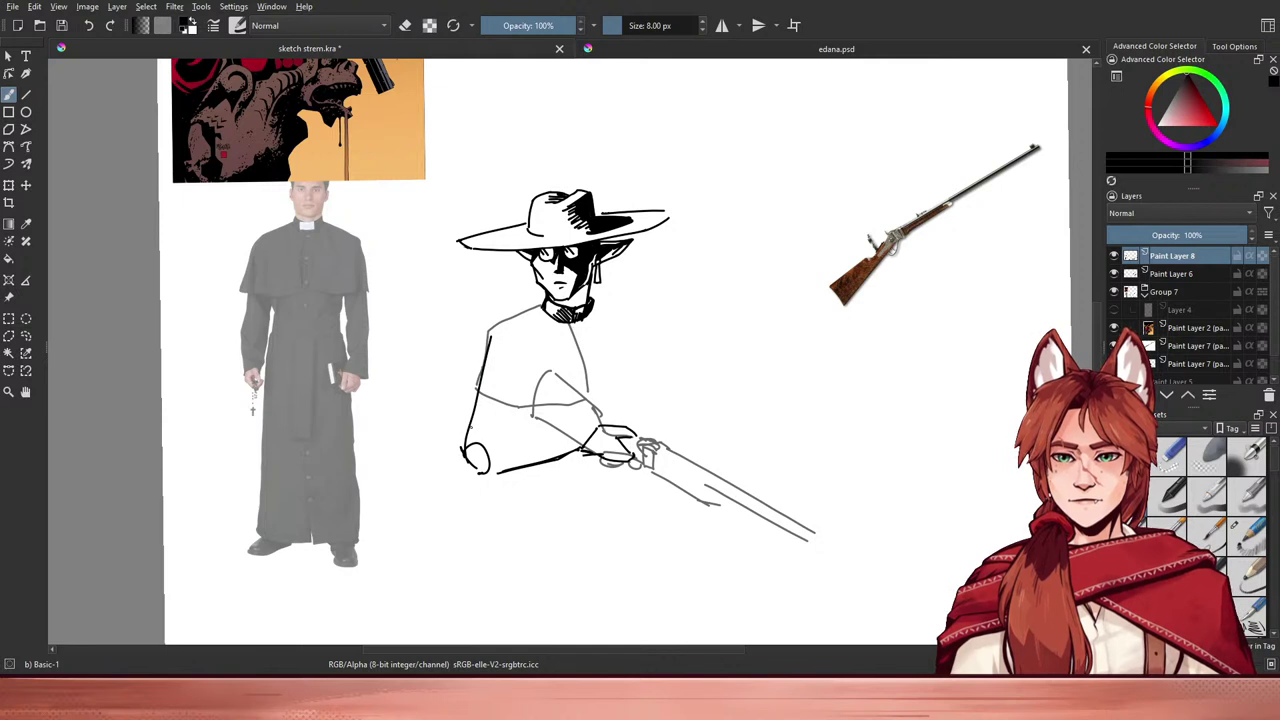
- Ink the forearm's upper line from the elbow toward the wrist and erase the circular elbow guide and stray strokes
key("e")
key("e")
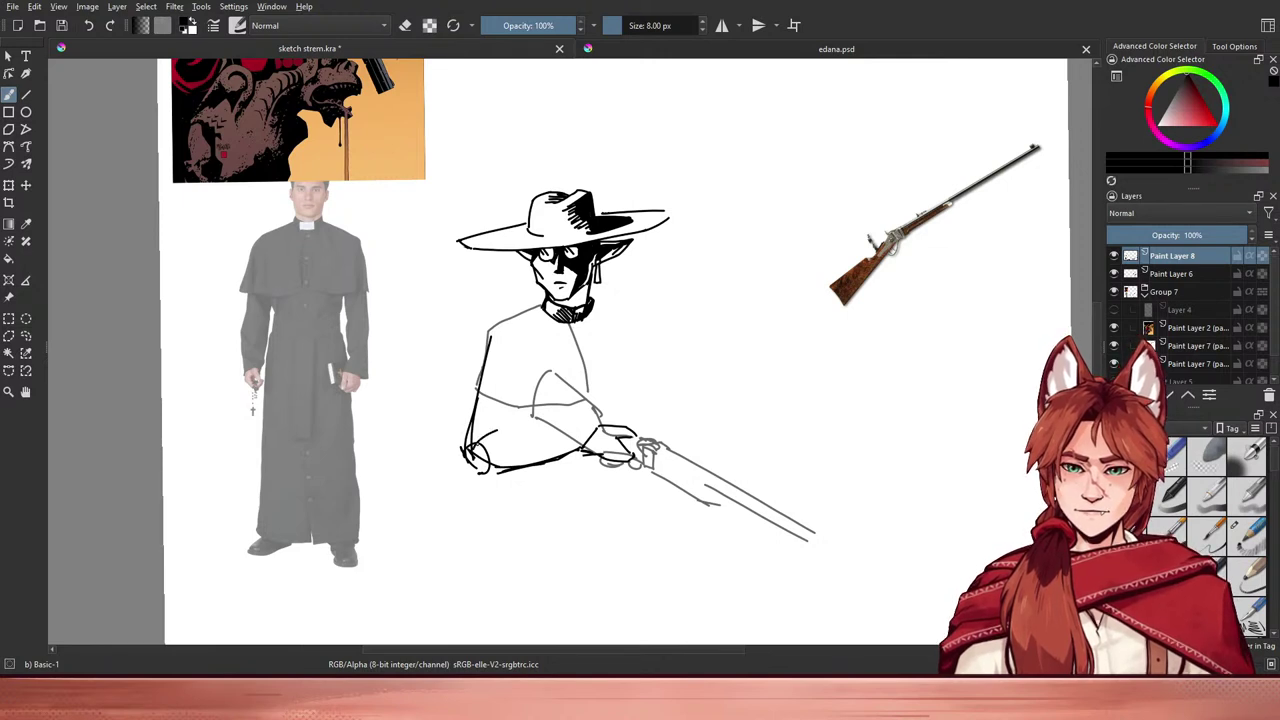
mouse_move(494, 431)
left_mouse_down()
mouse_move(565, 421)
mouse_move(558, 429)
left_mouse_up()
key("ctrl+z")
key("e")
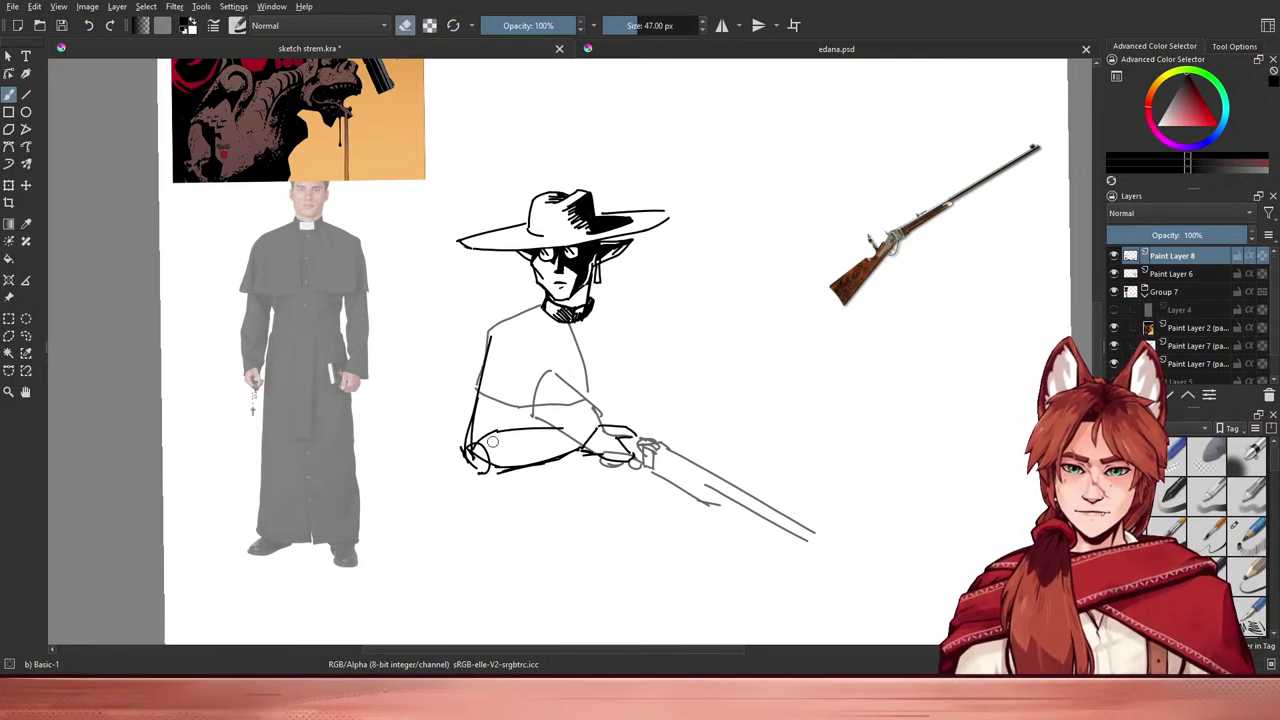
mouse_move(465, 452)
left_mouse_down()
mouse_move(495, 479)
mouse_move(461, 420)
mouse_move(470, 453)
left_mouse_up()
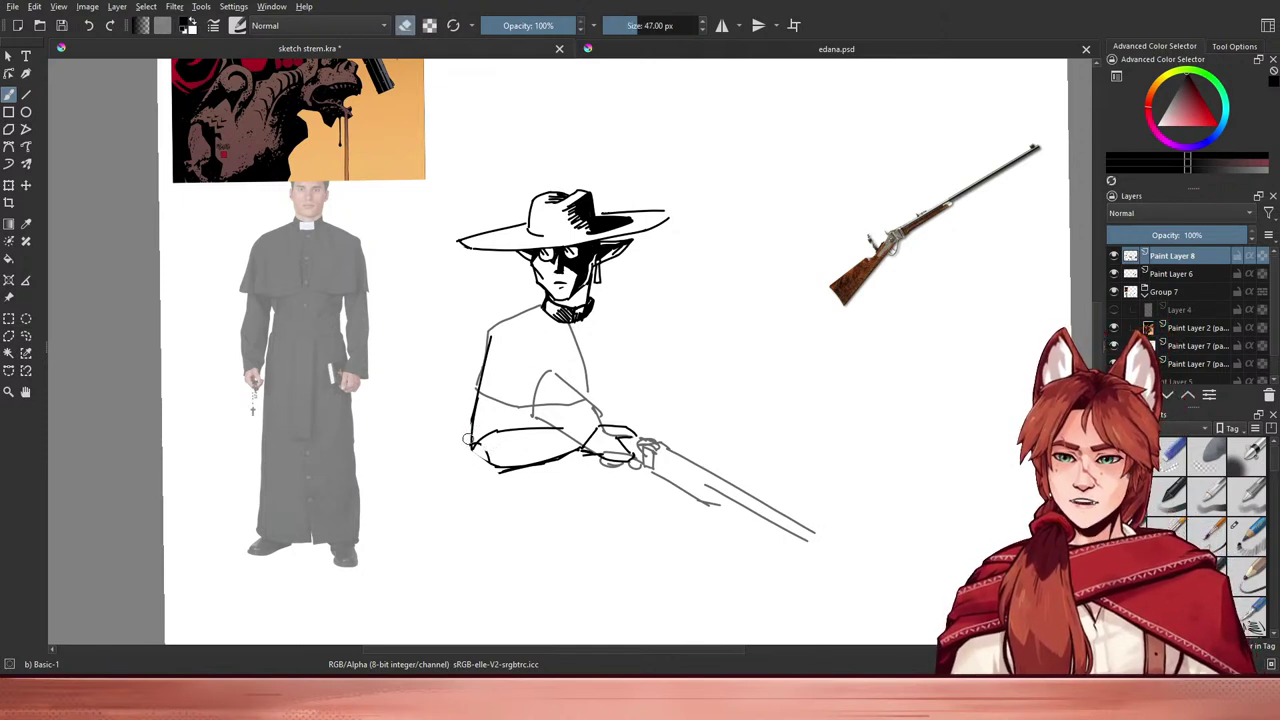
mouse_move(480, 447)
left_mouse_down()
mouse_move(570, 435)
mouse_move(569, 470)
left_mouse_up()
key("e")
key("e")
key("e")
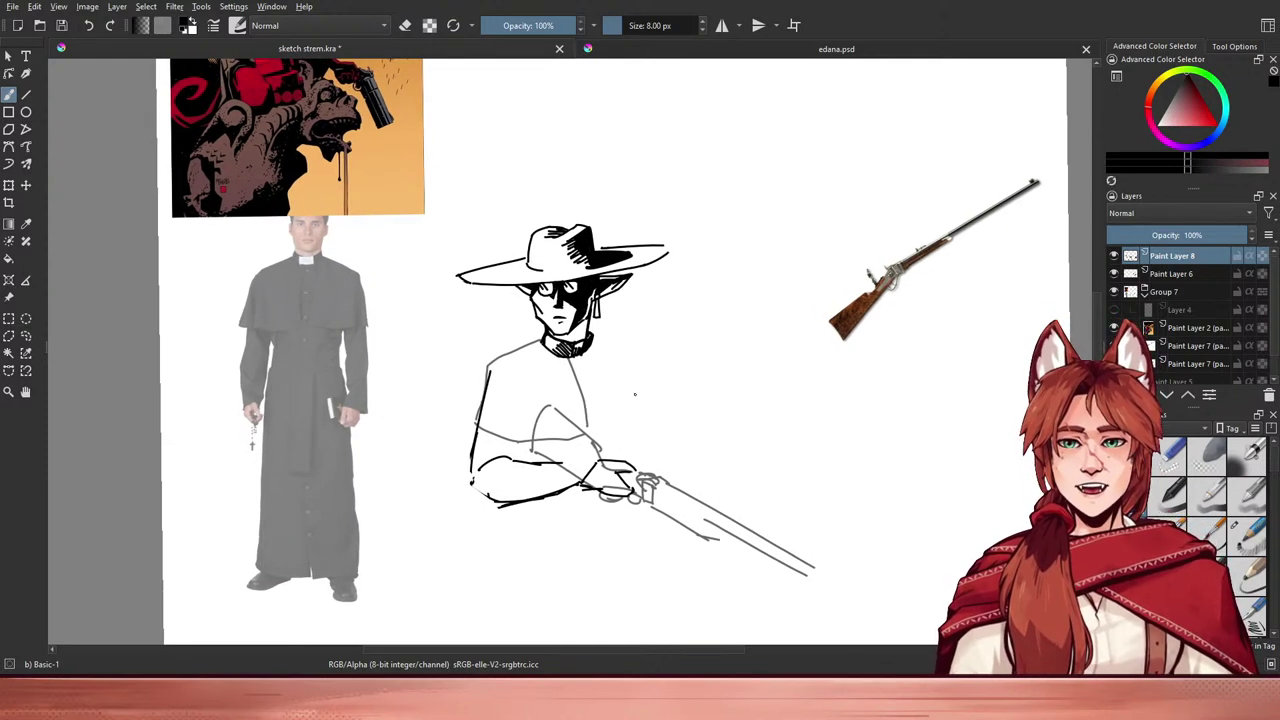
- Try to ink the far shoulder curve from the collar, stepping back and forward through the arm strokes, and undo the curve
left_click_drag(595, 346, 634, 379)
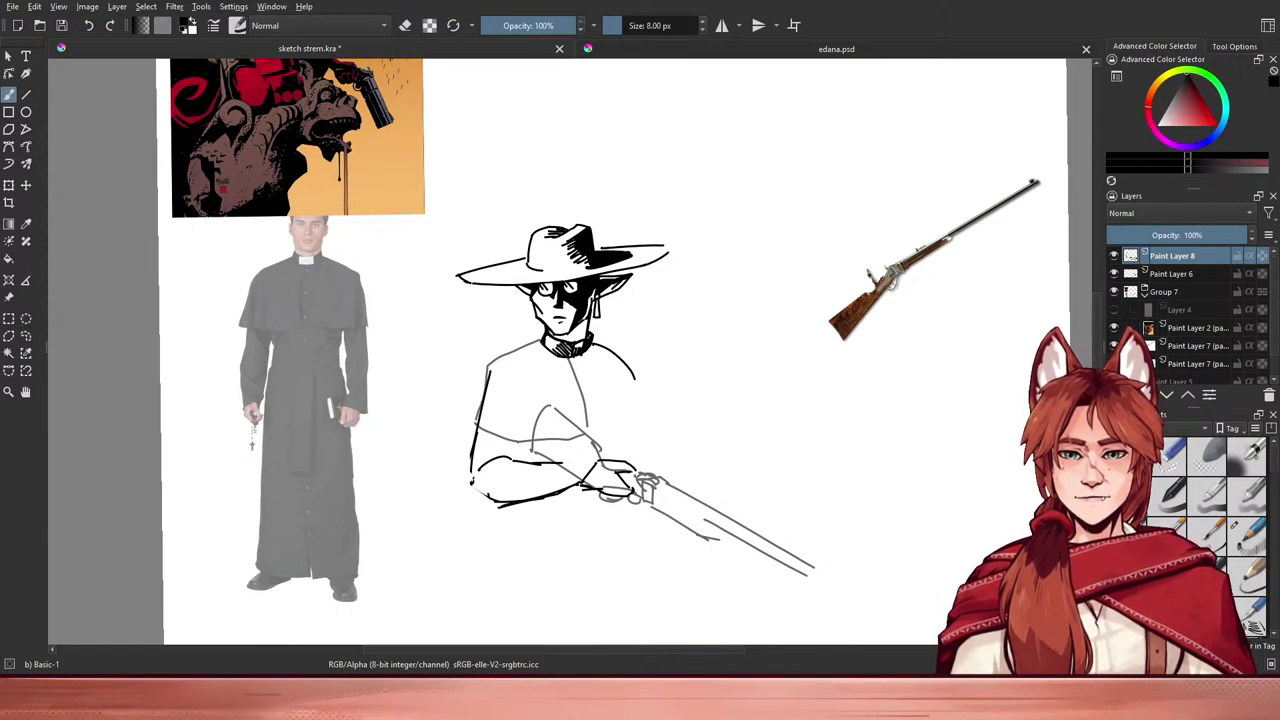
key("ctrl+z")
key("ctrl+z")
key("ctrl+z")
key("ctrl+z")
key("ctrl+z")
key("ctrl+z")
key("ctrl+z")
key("ctrl+z")
key("ctrl+z")
key("ctrl+z")
key("ctrl+z")
key("ctrl+shift+z")
key("ctrl+shift+z")
key("ctrl+shift+z")
key("ctrl+shift+z")
key("ctrl+shift+z")
key("ctrl+shift+z")
key("ctrl+shift+z")
key("ctrl+shift+z")
key("ctrl+shift+z")
key("ctrl+shift+z")
key("ctrl+shift+z")
left_click_drag(512, 462, 542, 460)
left_click_drag(594, 343, 634, 380)
key("ctrl+z")
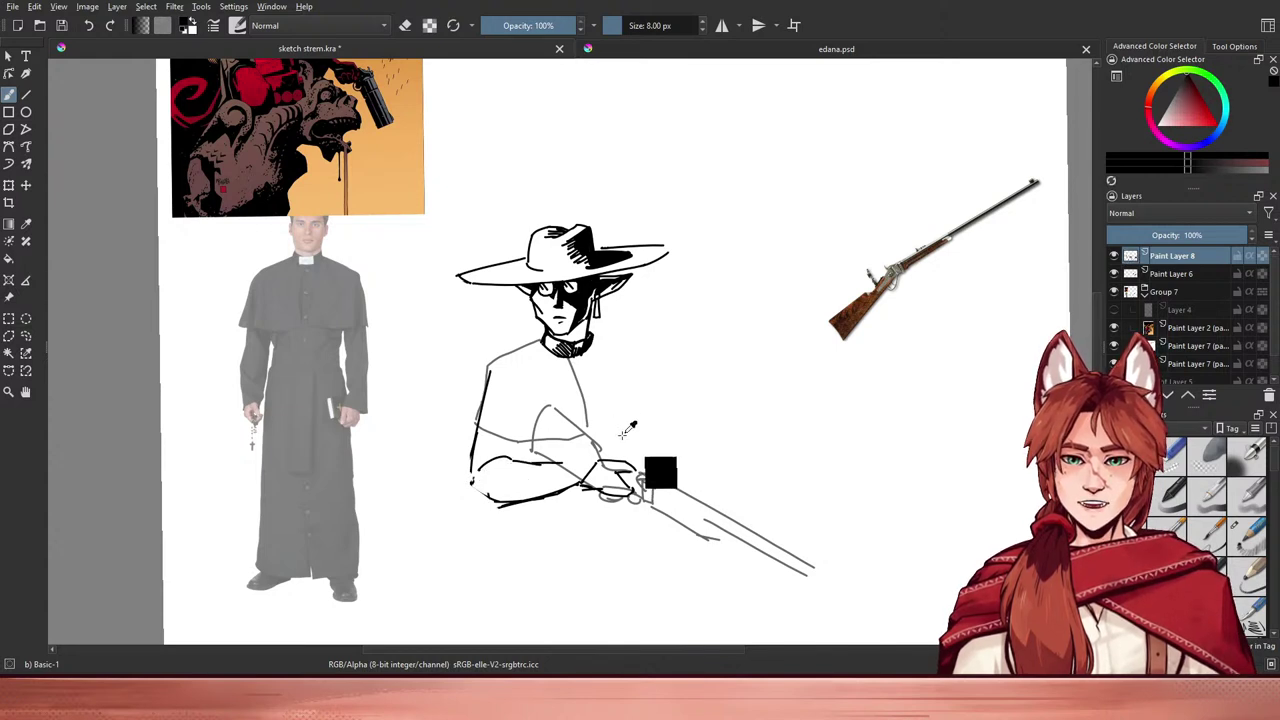
- Make a freehand selection around the faded second arm and rifle on the 59% opacity pasted layer
left_click(1177, 358)
left_click(26, 336)
left_click_drag(572, 392, 516, 391)
key("ctrl+z")
left_click_drag(617, 352, 499, 330)
key("ctrl+z")
mouse_move(602, 432)
left_mouse_down()
mouse_move(536, 392)
mouse_move(535, 472)
mouse_move(633, 569)
mouse_move(843, 607)
mouse_move(798, 469)
mouse_move(678, 437)
left_mouse_up()
- Rotate the selected faded arm and rifle clockwise so the barrel points more steeply downward, and shift them near the inked hand
key("ctrl+t")
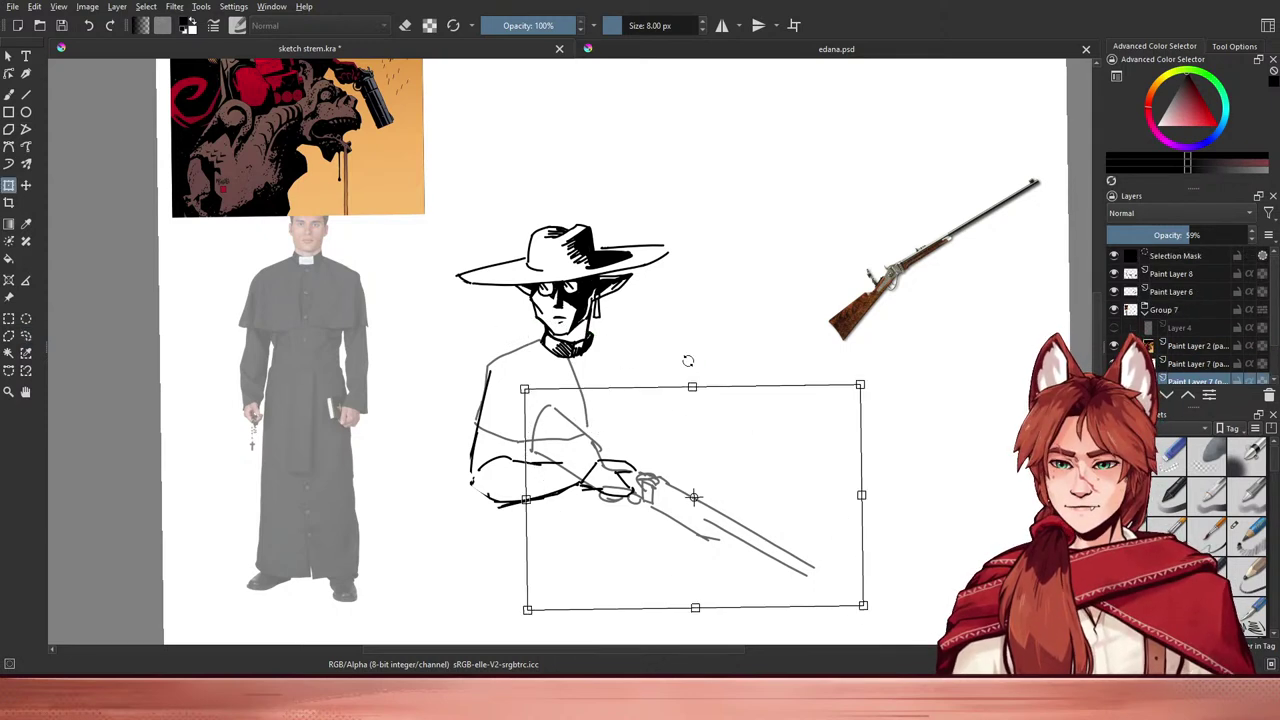
left_click_drag(689, 363, 723, 349)
mouse_move(677, 451)
left_mouse_down()
mouse_move(668, 477)
mouse_move(691, 454)
mouse_move(717, 491)
mouse_move(707, 498)
mouse_move(664, 469)
mouse_move(711, 495)
left_mouse_up()
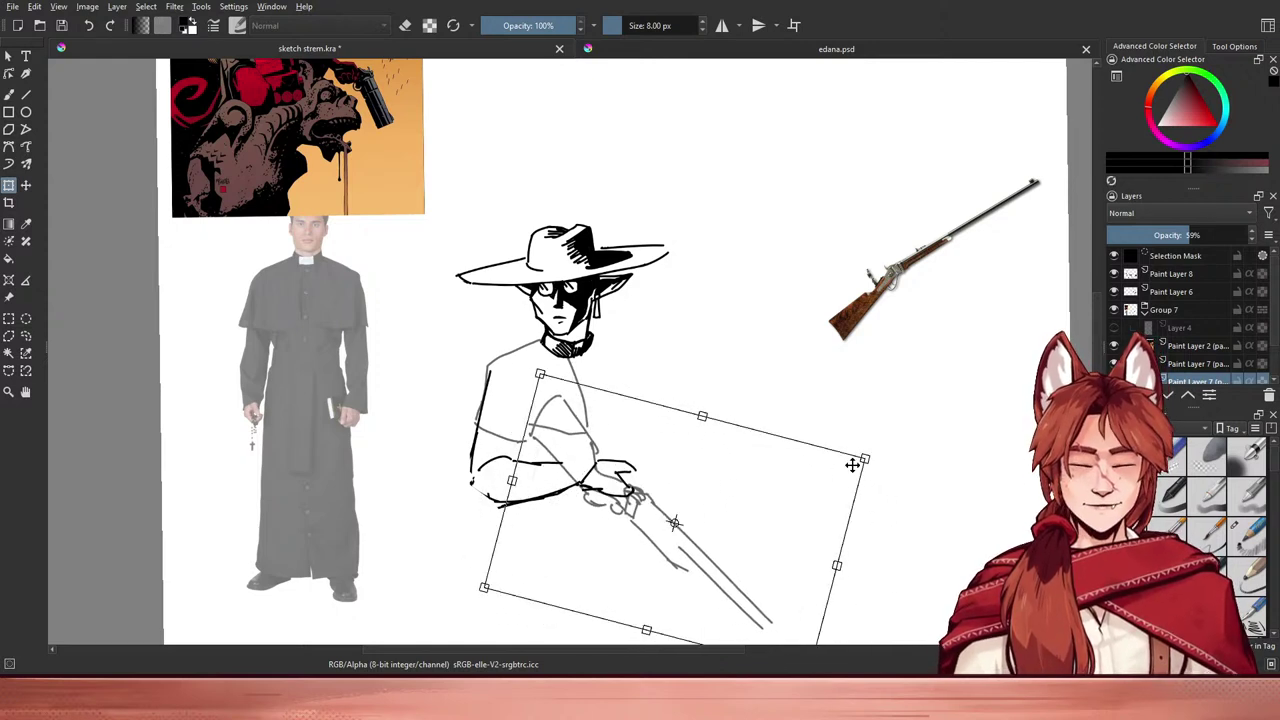
key("Return")
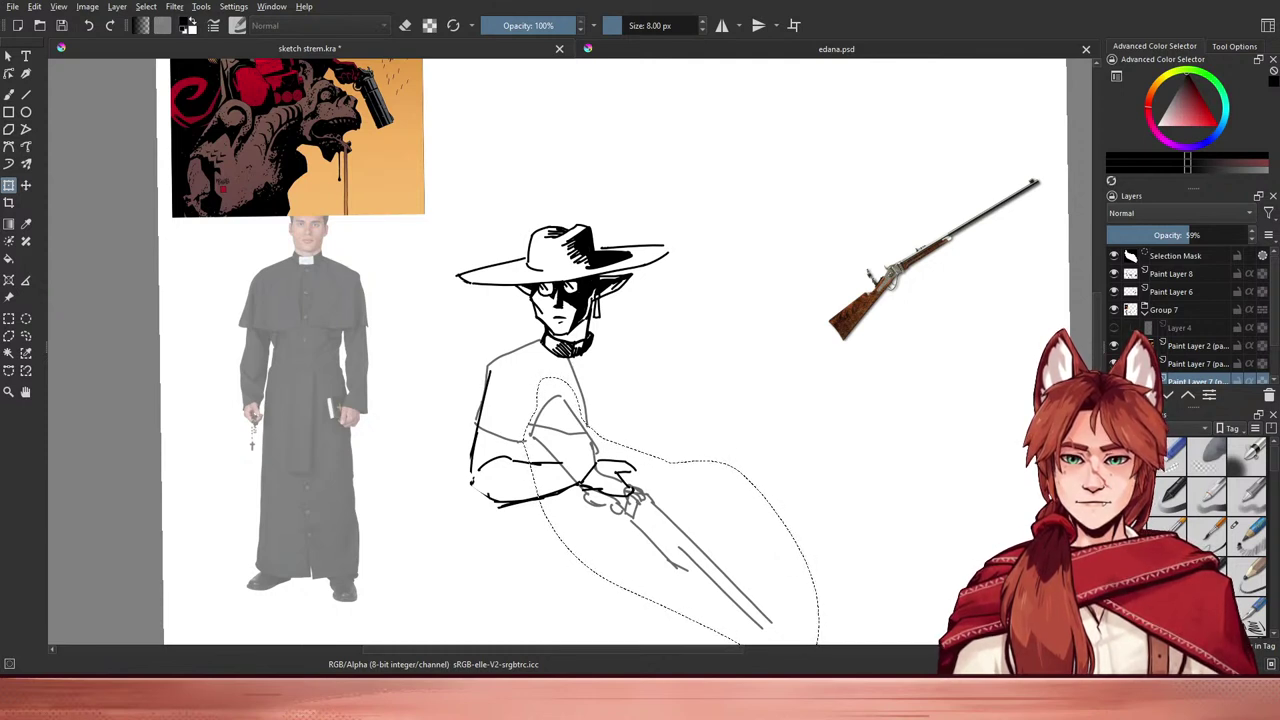
- Move the selected faded arm and rifle slightly upward so the grip overlaps the inked hand
key("ctrl+t")
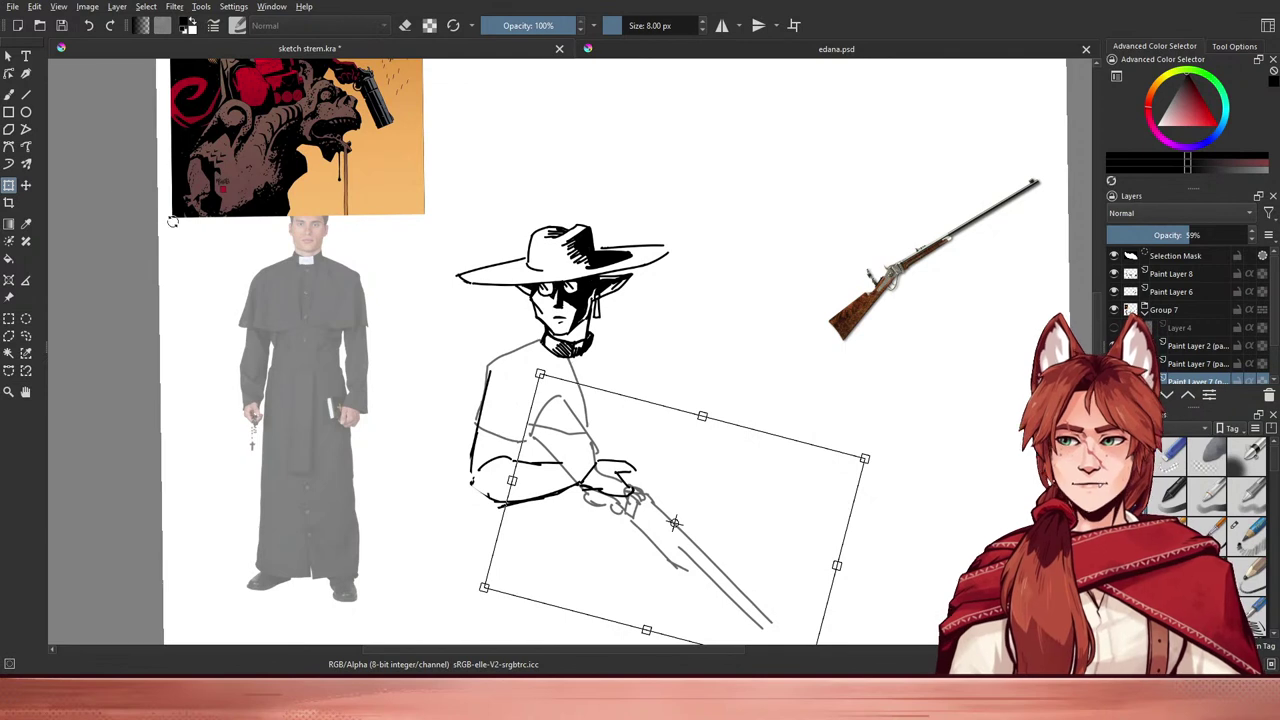
mouse_move(660, 465)
left_mouse_down()
mouse_move(640, 445)
mouse_move(650, 438)
left_mouse_up()
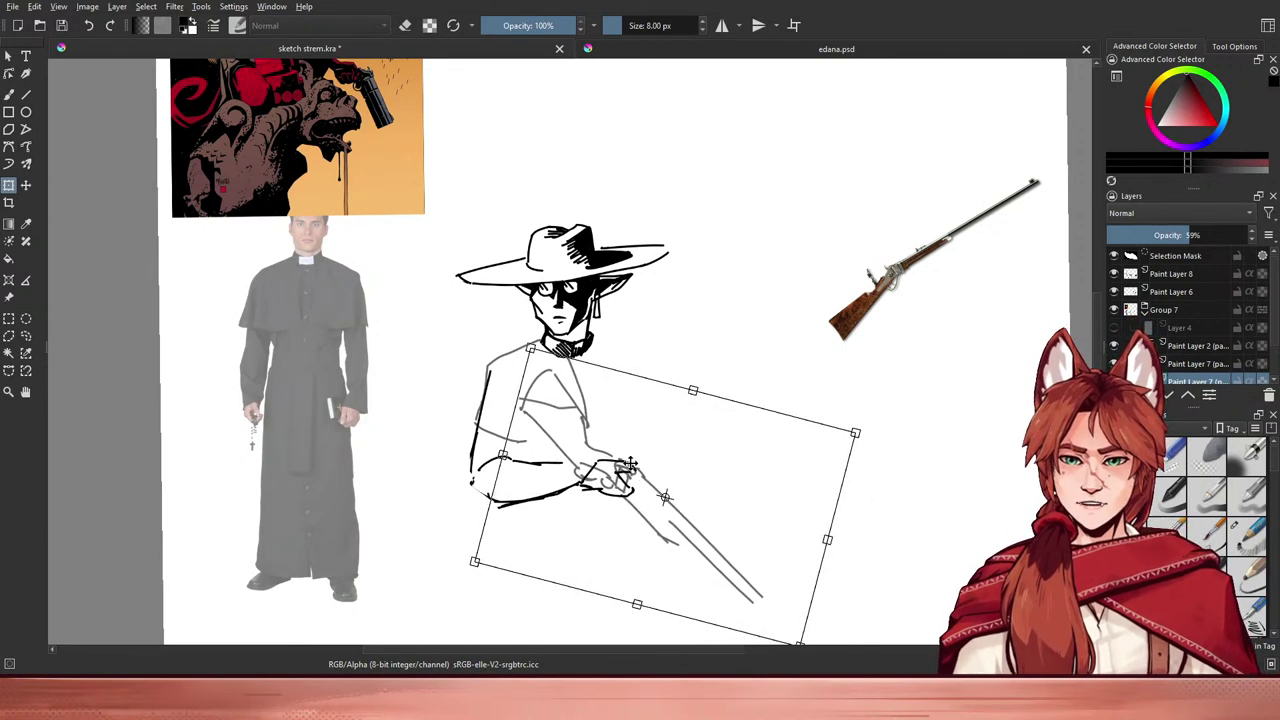
key("Return")
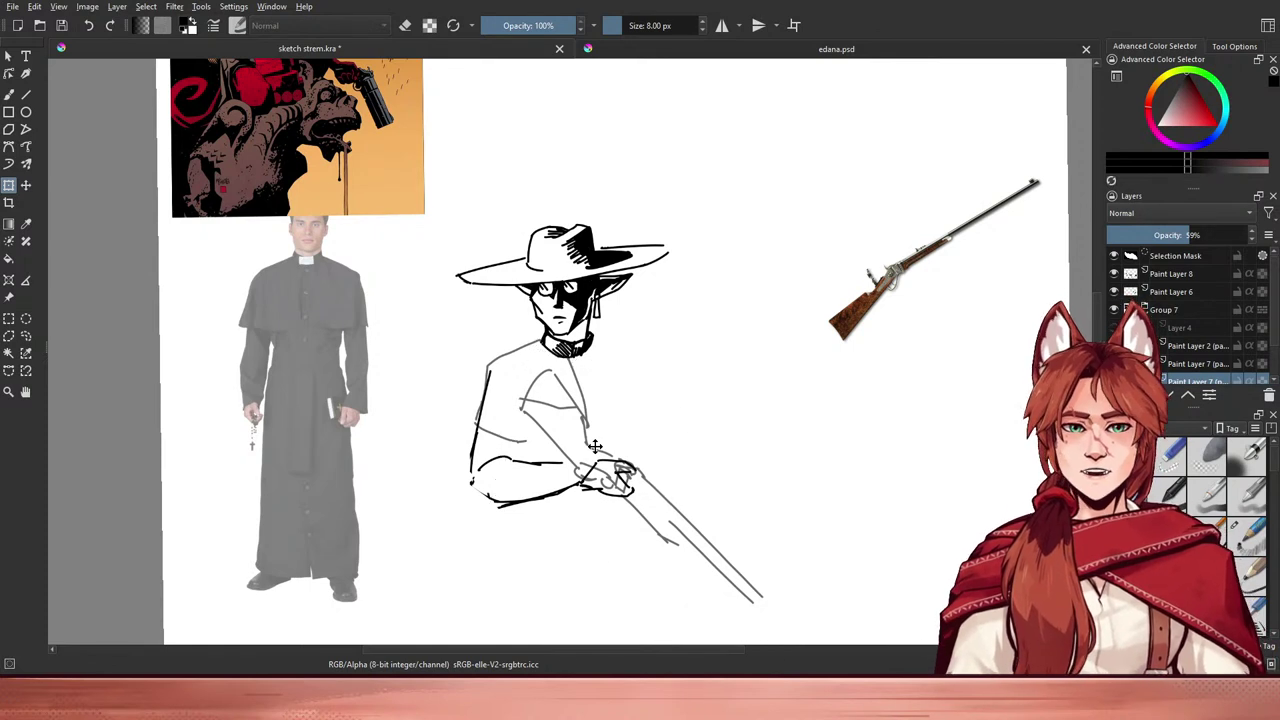
- Clear the selection and start transforming the inked arm on Paint Layer 8
left_click(1128, 272)
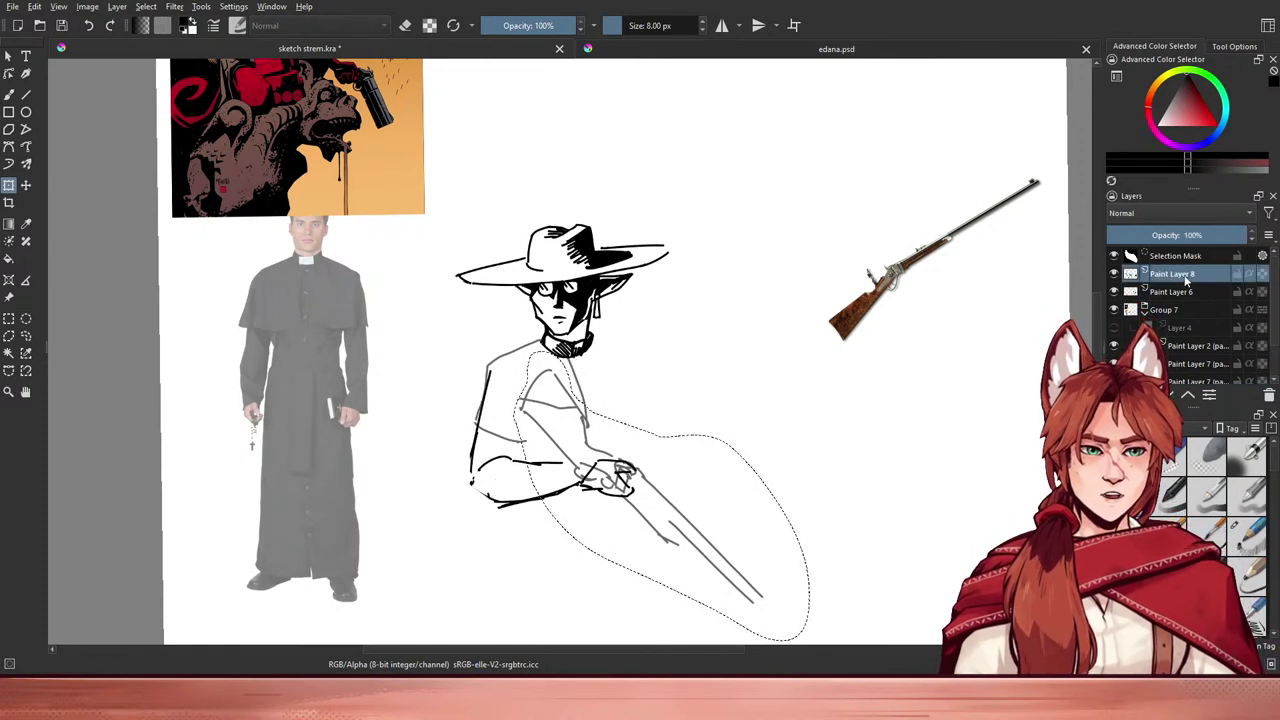
key("ctrl+shift+a")
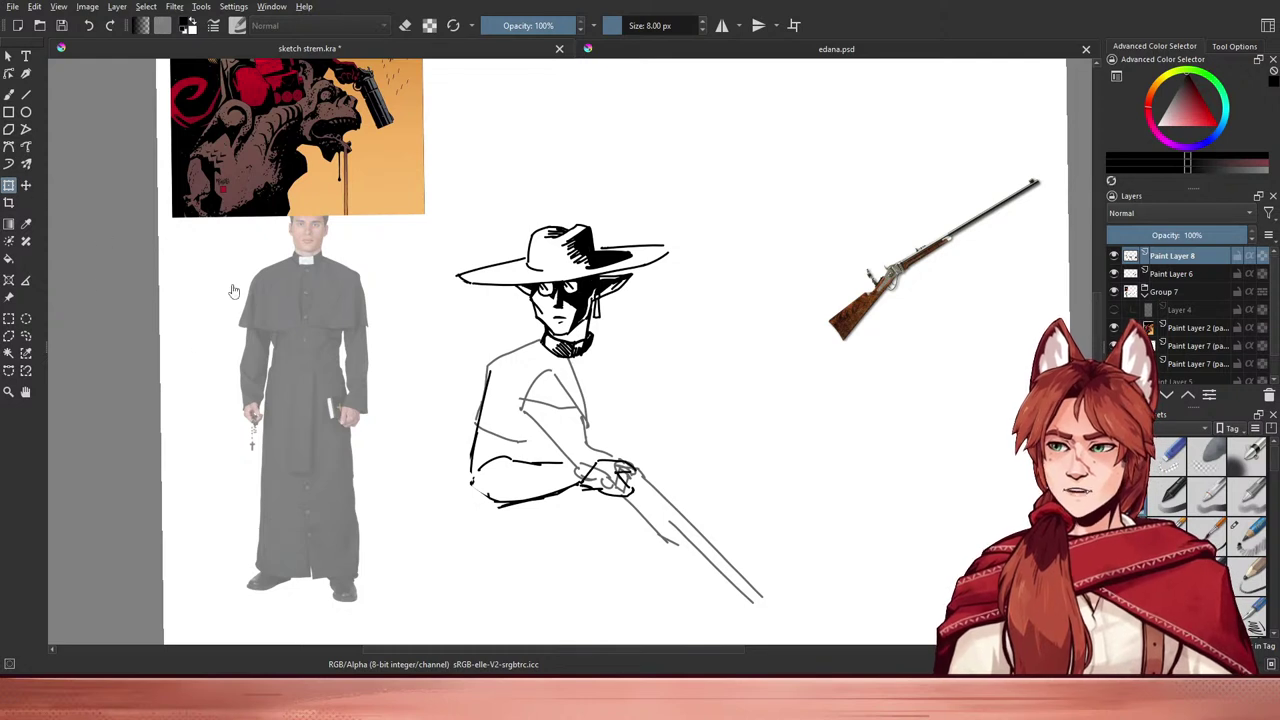
left_click(558, 468)
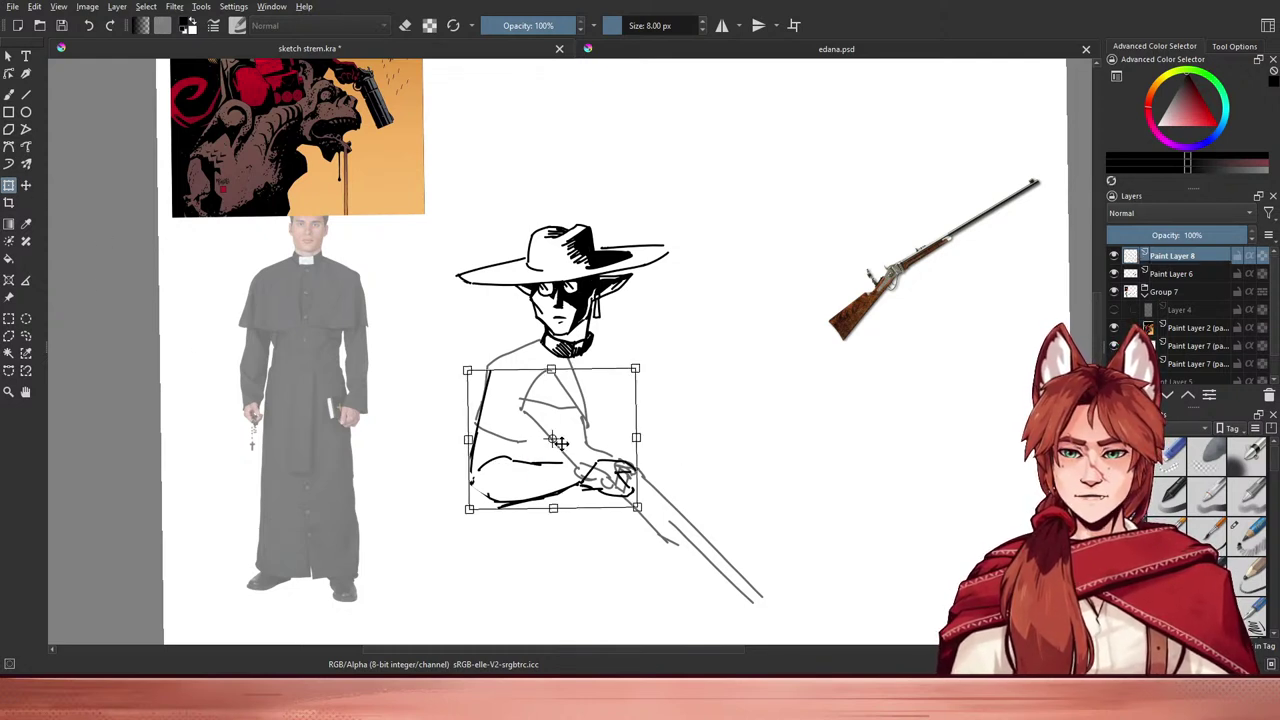
- Rotate and reposition the inked bent arm so its hand meets the sketched rifle's grip
left_click_drag(533, 458, 518, 449)
left_click_drag(602, 335, 621, 353)
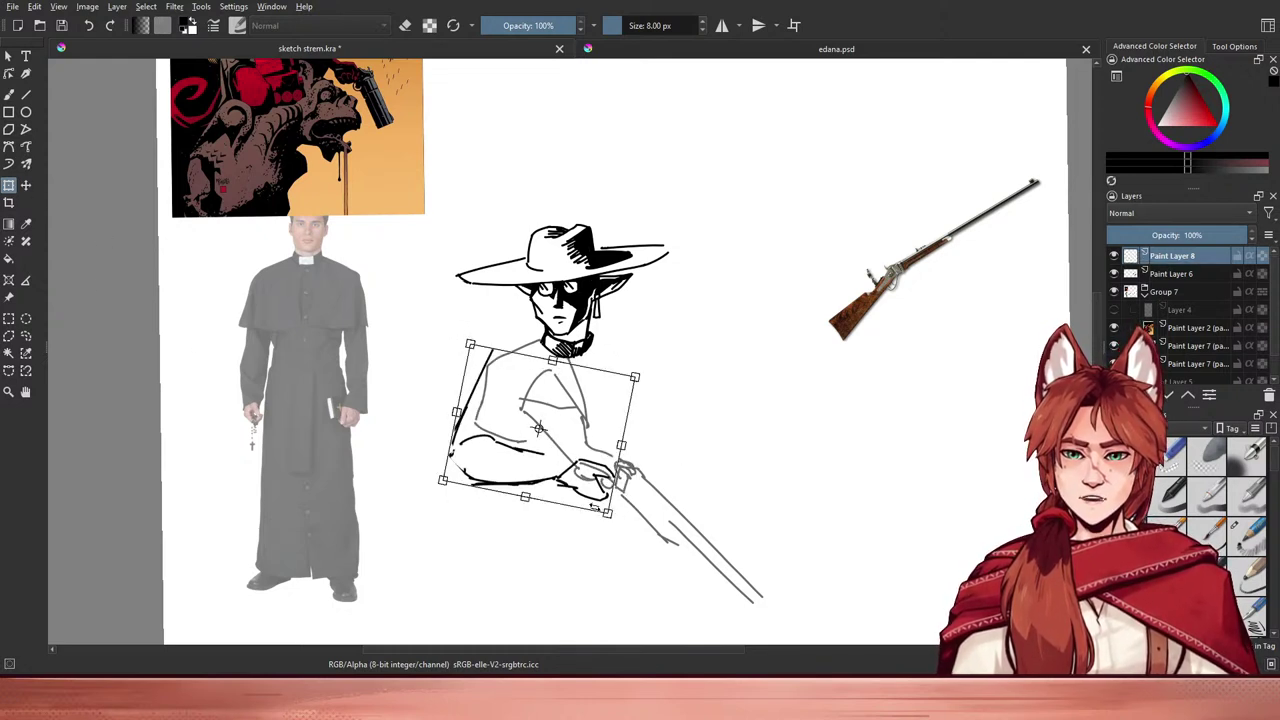
left_click_drag(608, 514, 592, 494)
mouse_move(571, 472)
left_mouse_down()
mouse_move(617, 542)
mouse_move(584, 468)
mouse_move(569, 466)
mouse_move(585, 468)
mouse_move(569, 466)
left_mouse_up()
left_click_drag(608, 538, 598, 526)
left_click_drag(584, 479, 599, 473)
left_click_drag(650, 379, 625, 346)
left_click_drag(588, 420, 574, 413)
left_click_drag(634, 338, 644, 352)
left_click_drag(593, 396, 592, 395)
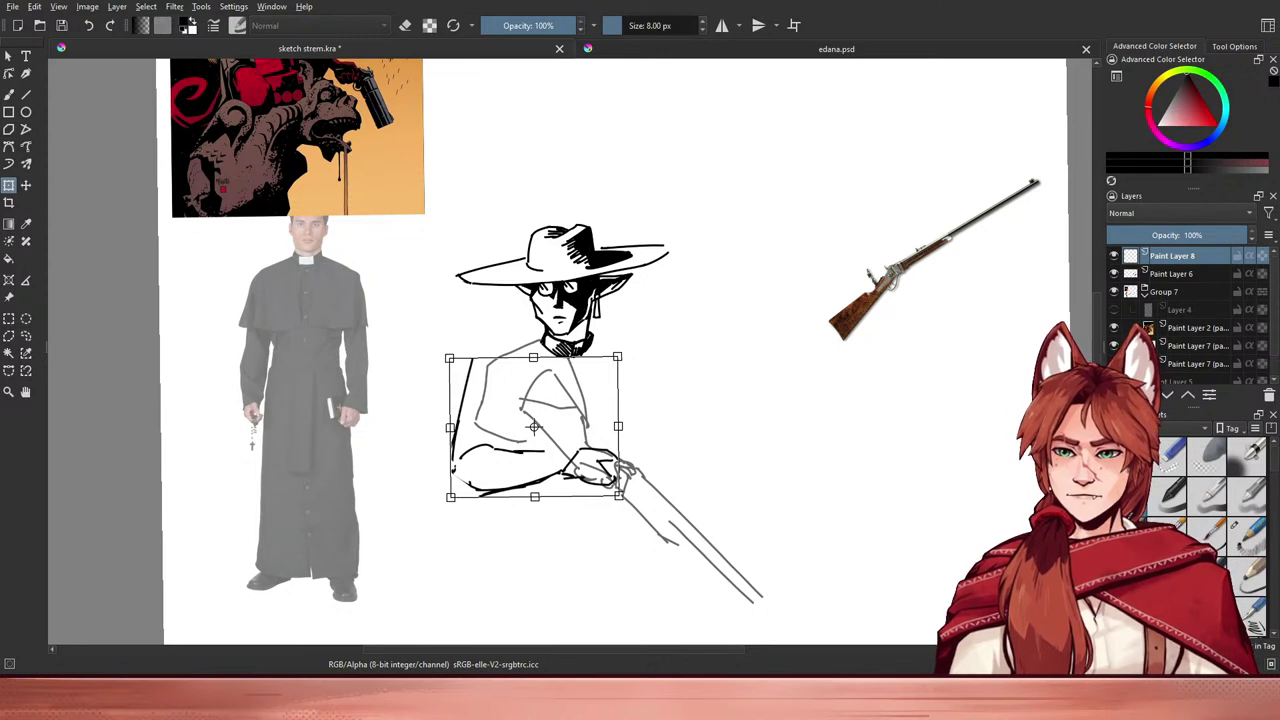
mouse_move(436, 404)
left_mouse_down()
mouse_move(452, 370)
mouse_move(474, 415)
left_mouse_up()
key("Return")
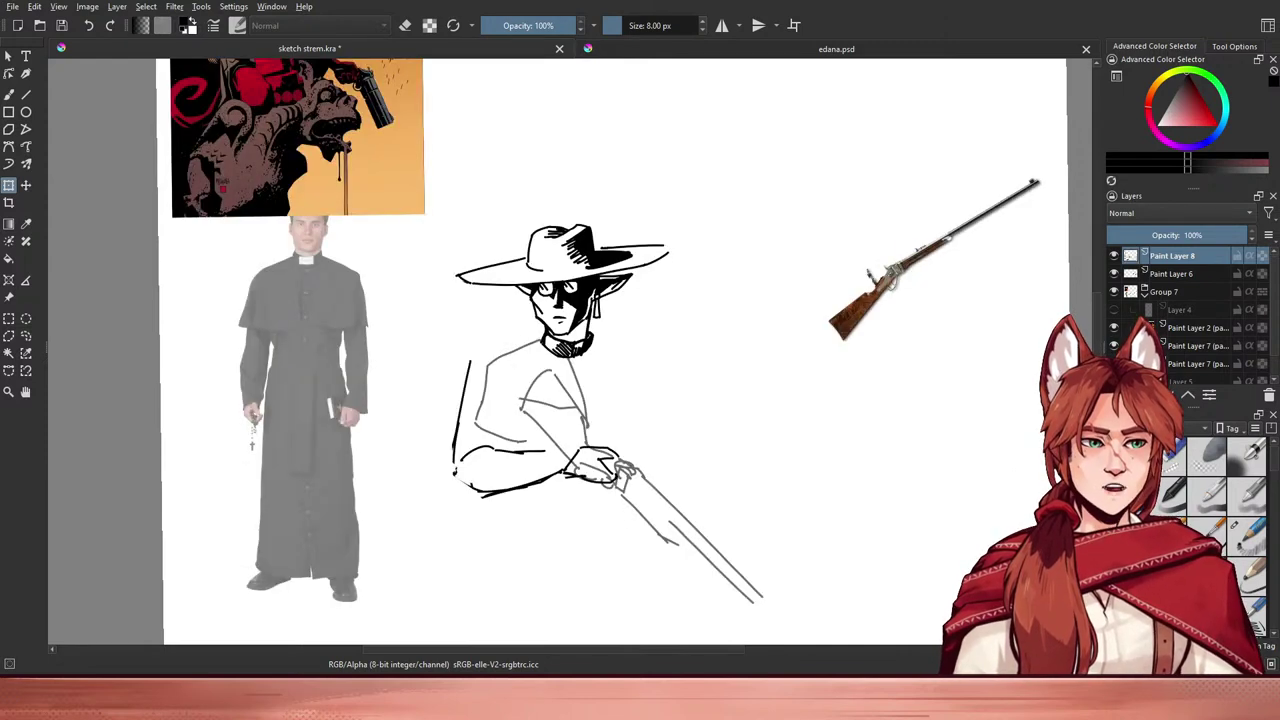
- Delete the layer holding the inked arm and add a new empty paint layer above Paint Layer 6
left_click(1270, 397)
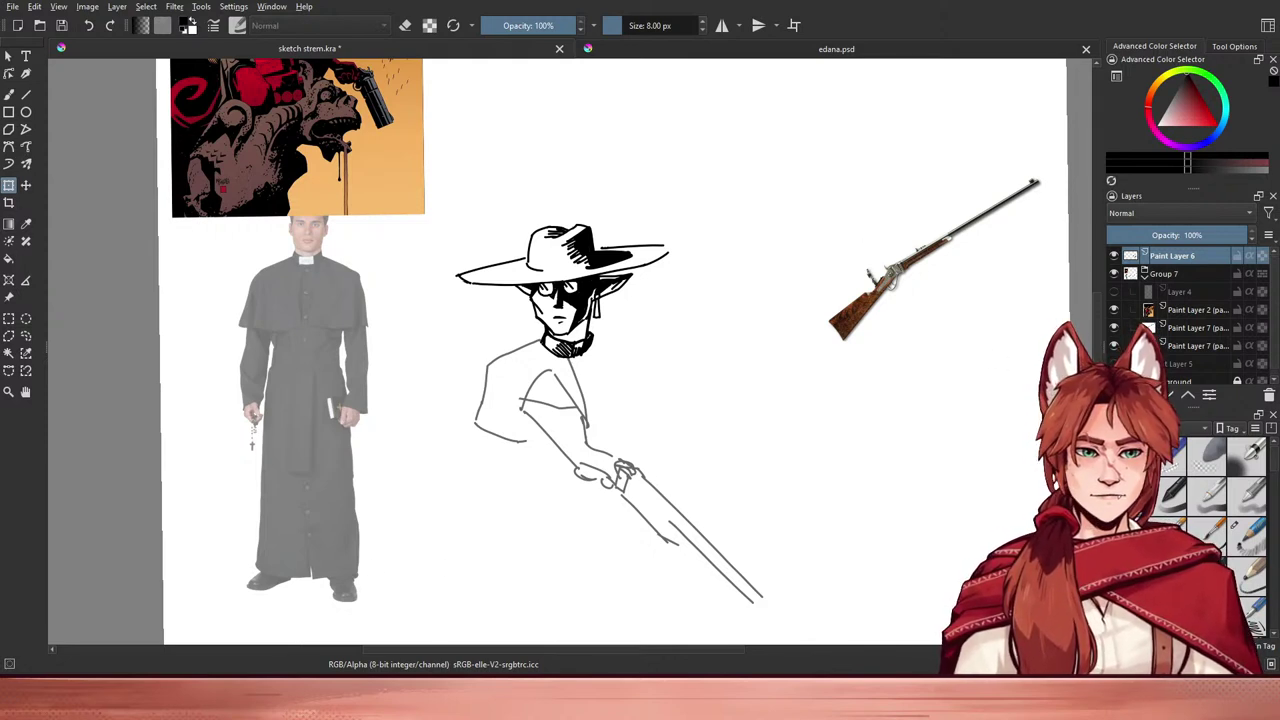
key("Insert")
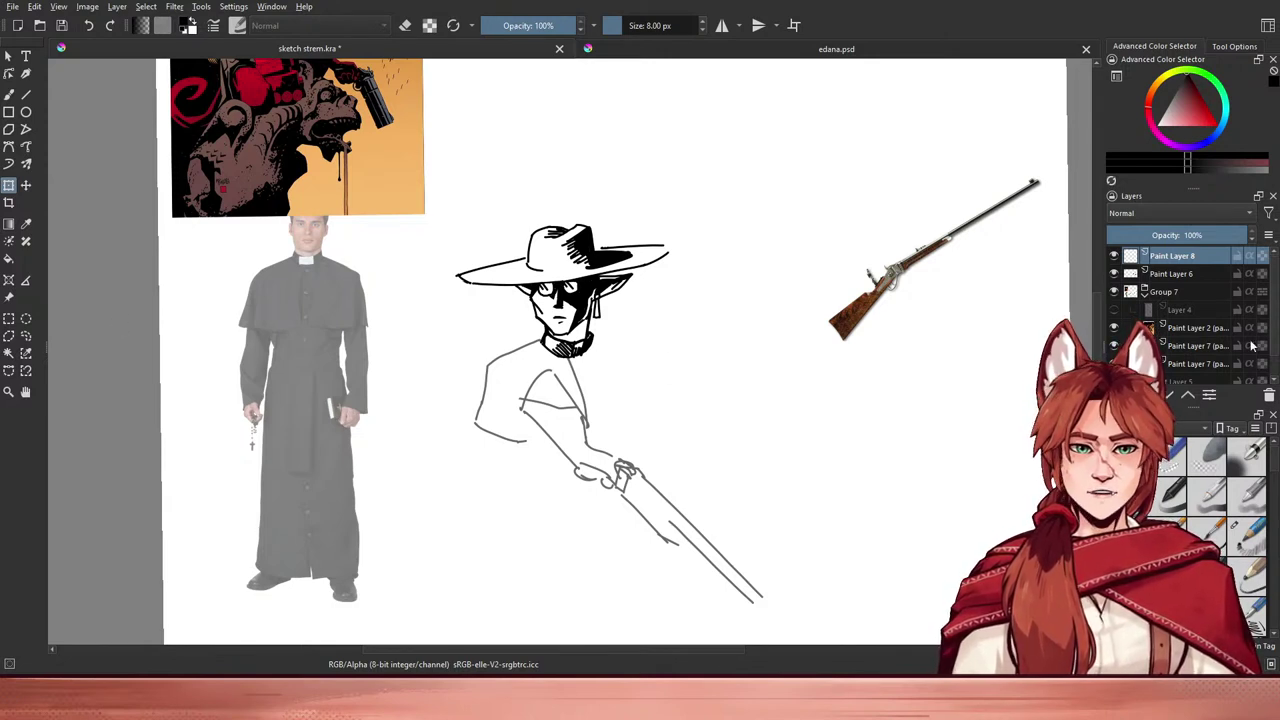
- Show Layer 4 and paste the photo of the man aiming a rifle above it, placing the photo below the rifle reference
left_click(1199, 309)
left_click(1113, 312)
left_click(1113, 312)
left_click(1113, 312)
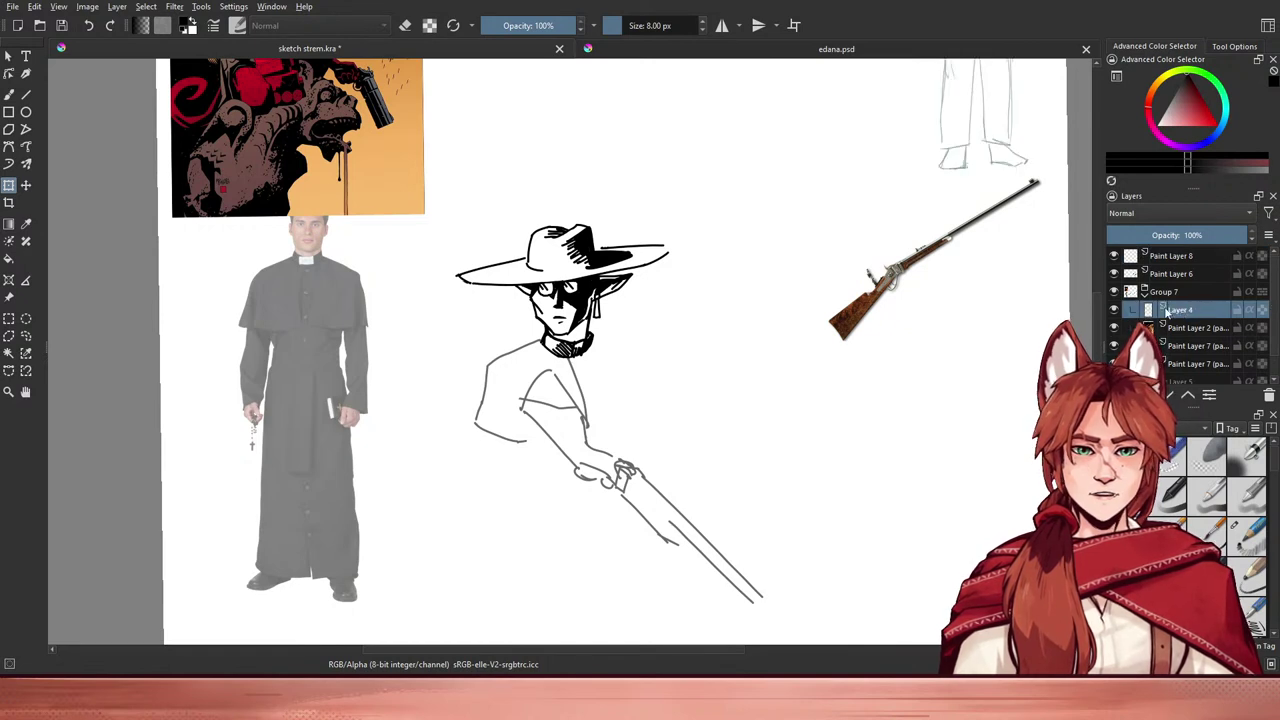
key("ctrl+v")
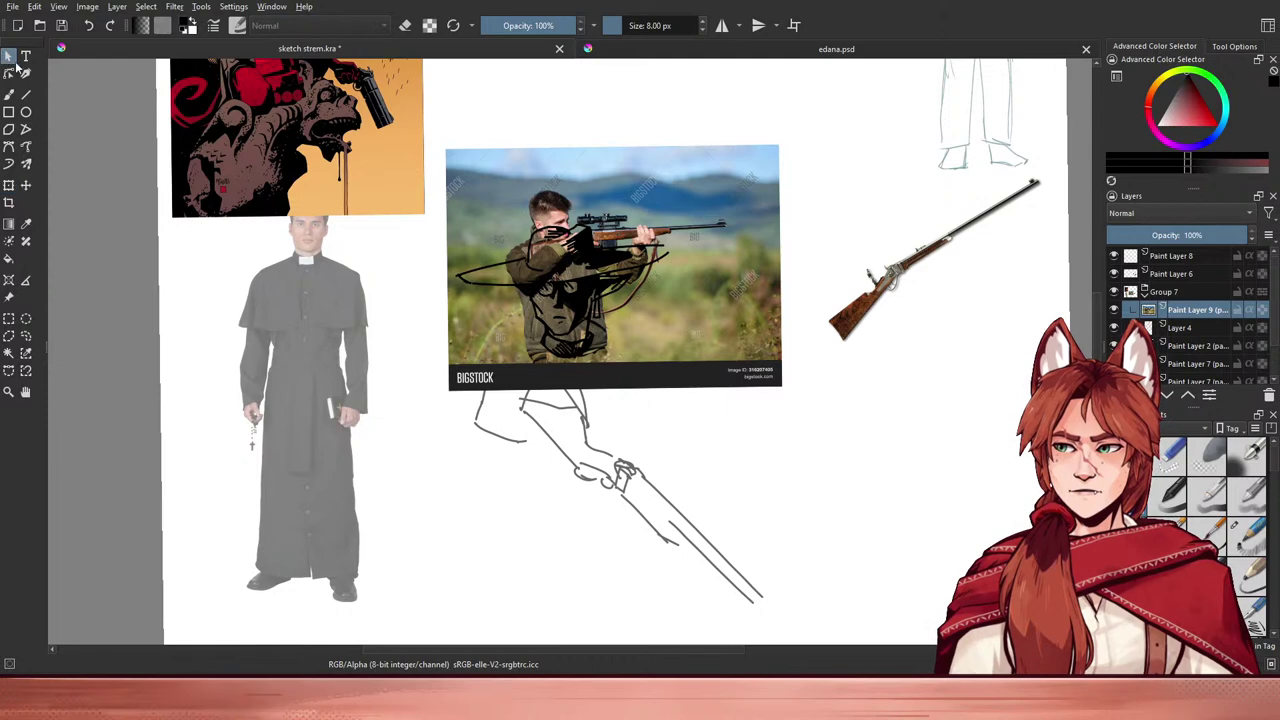
left_click(26, 185)
mouse_move(619, 248)
left_mouse_down()
mouse_move(944, 306)
mouse_move(946, 414)
mouse_move(988, 437)
mouse_move(976, 449)
left_mouse_up()
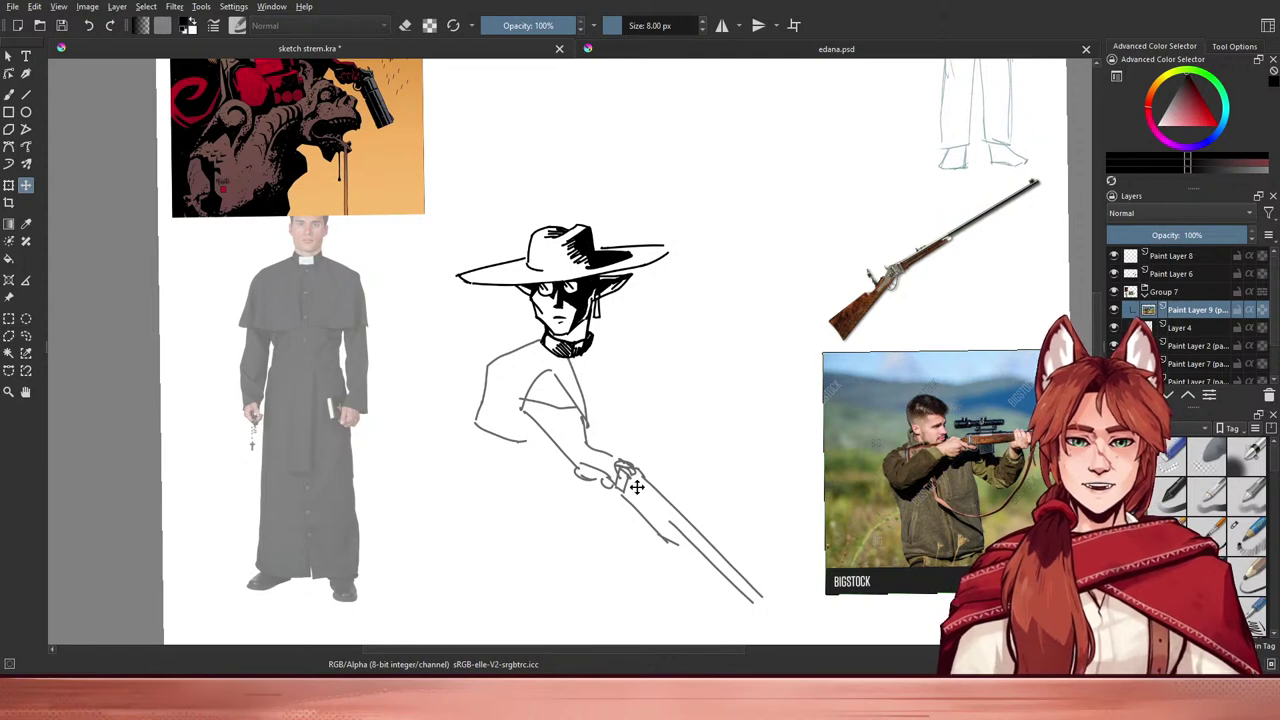
- Draw the trigger hand around the rifle's grip on Paint Layer 8 with the Basic-1 brush at 8 px
left_click_drag(598, 501, 594, 464)
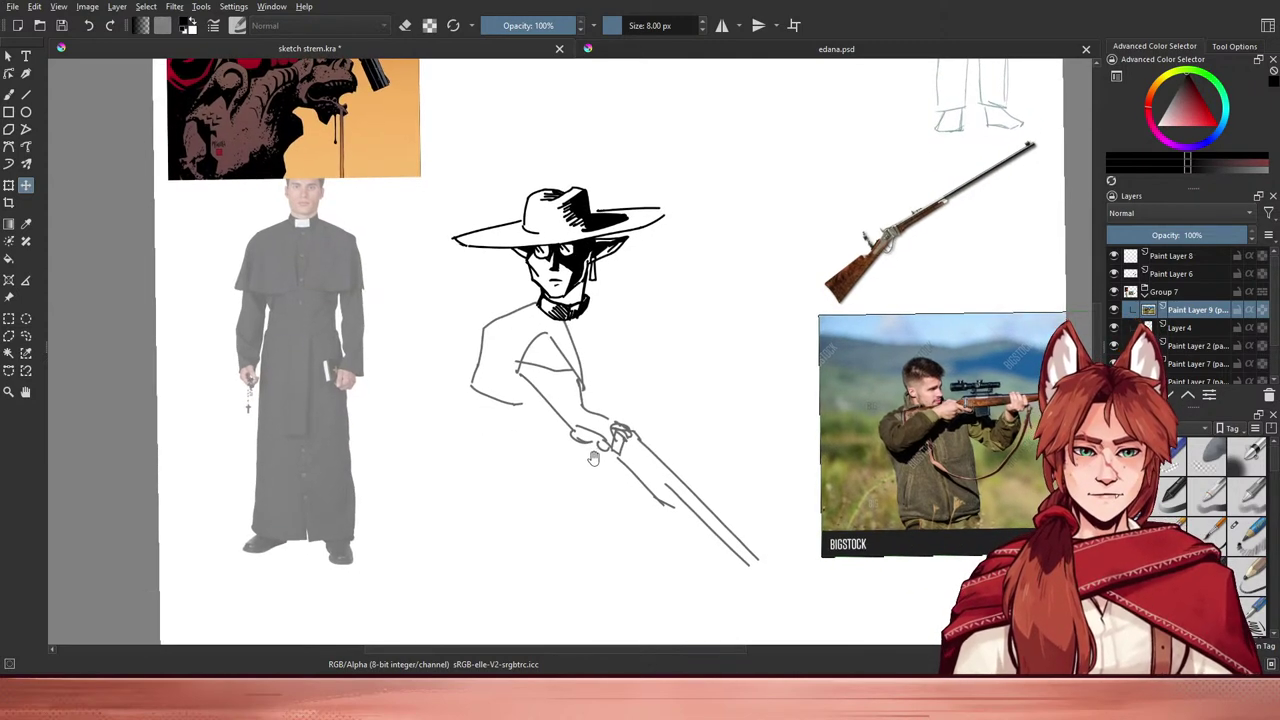
left_click(1176, 257)
key("b")
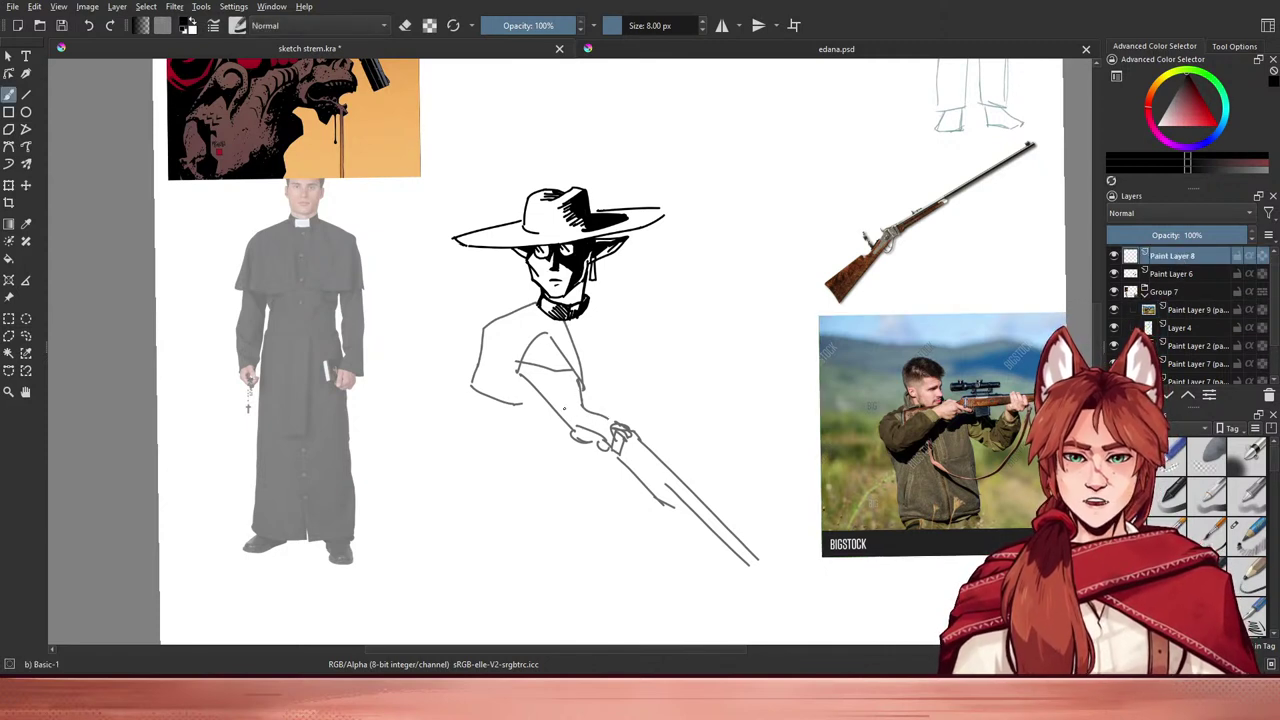
mouse_move(597, 410)
left_mouse_down()
mouse_move(599, 436)
mouse_move(600, 409)
mouse_move(612, 418)
mouse_move(610, 463)
left_mouse_up()
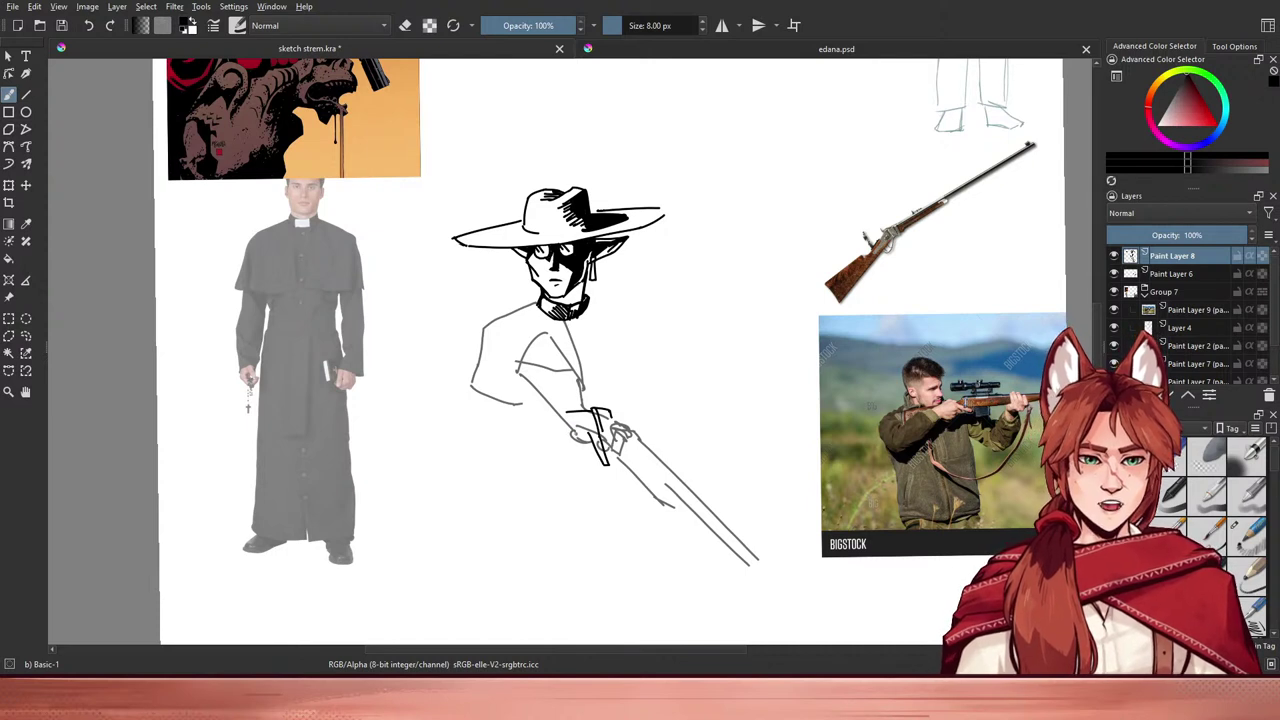
left_click_drag(564, 422, 576, 446)
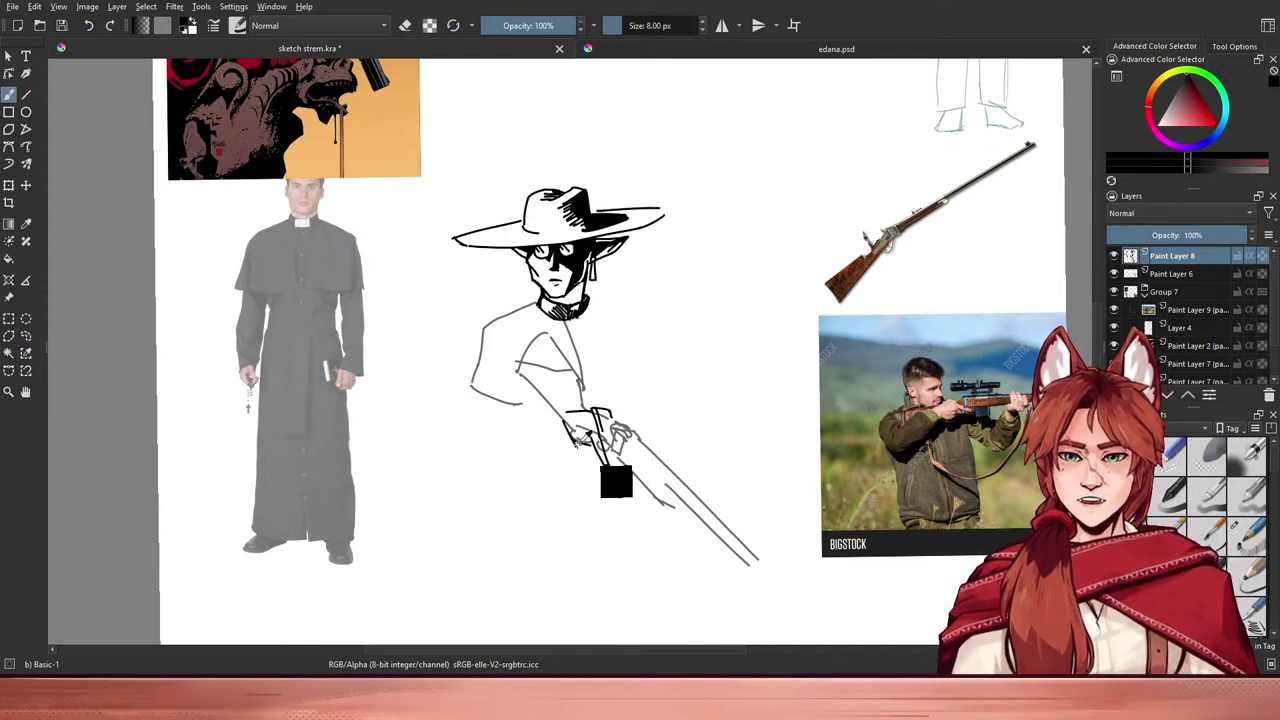
mouse_move(585, 394)
left_mouse_down()
mouse_move(544, 414)
mouse_move(587, 423)
left_mouse_up()
key("ctrl+z")
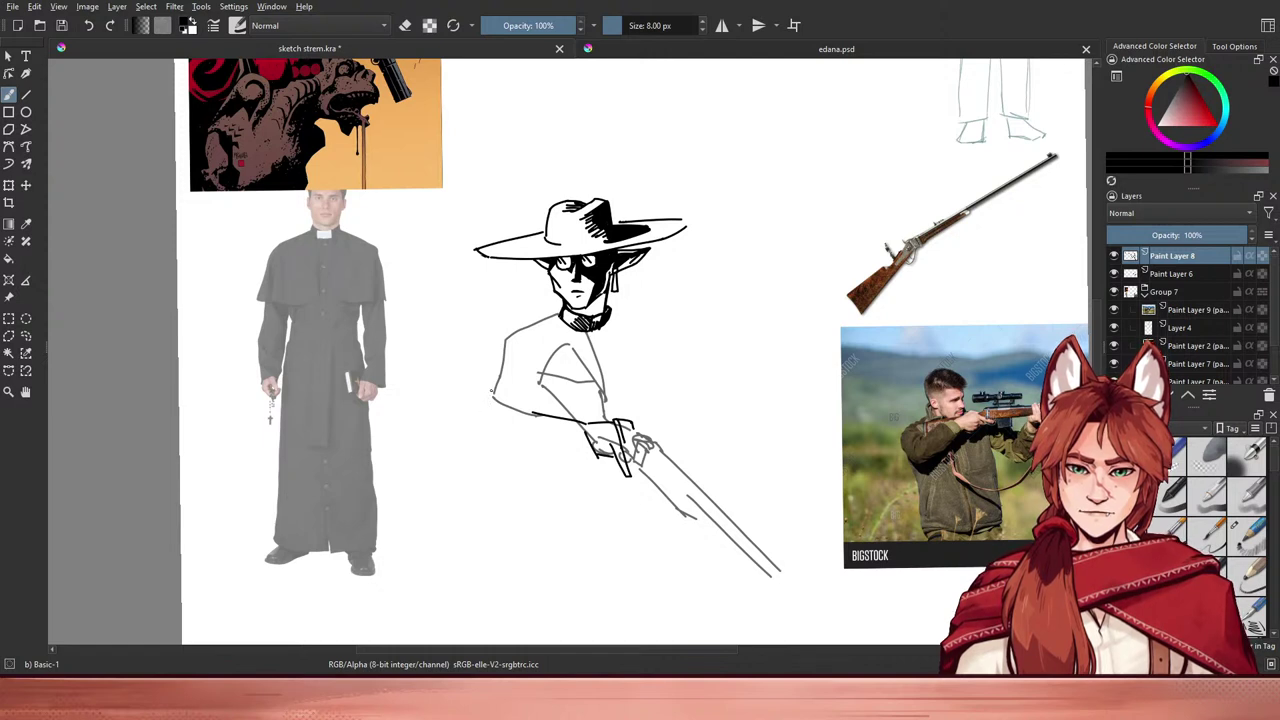
mouse_move(488, 393)
left_mouse_down()
mouse_move(487, 436)
mouse_move(583, 437)
left_mouse_up()
key("ctrl+z")
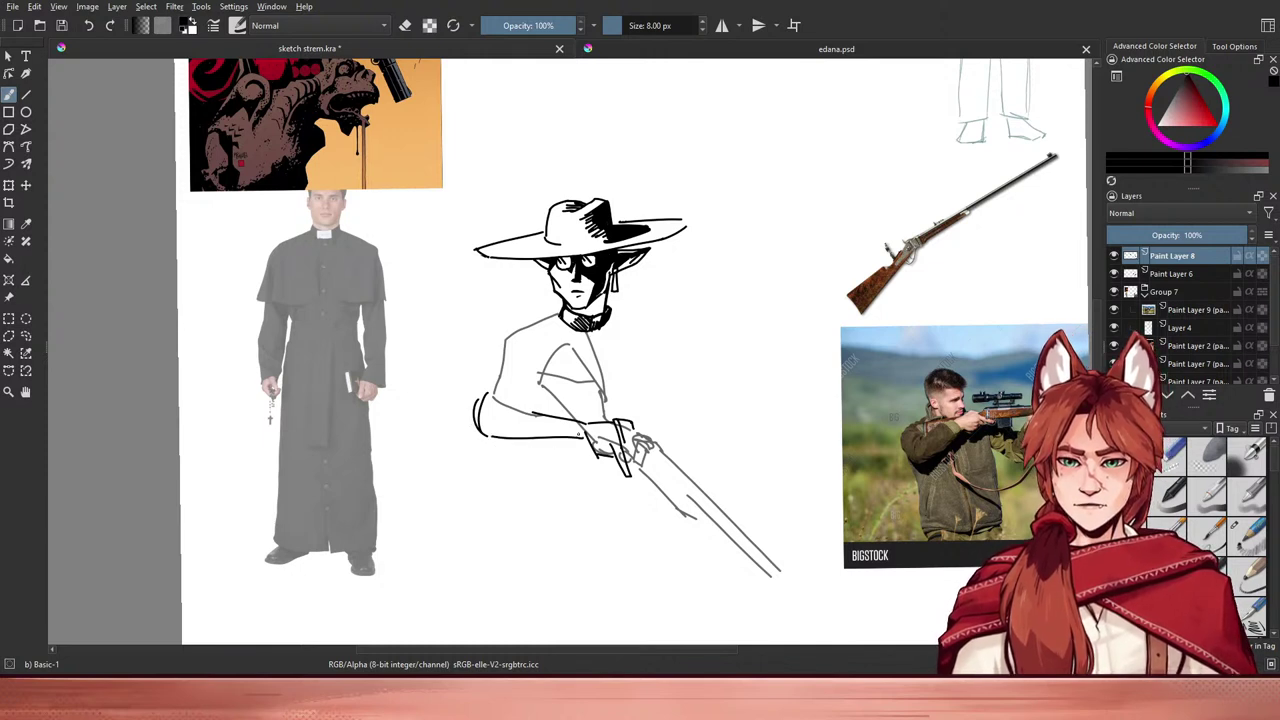
mouse_move(507, 338)
left_mouse_down()
mouse_move(481, 398)
mouse_move(486, 383)
left_mouse_up()
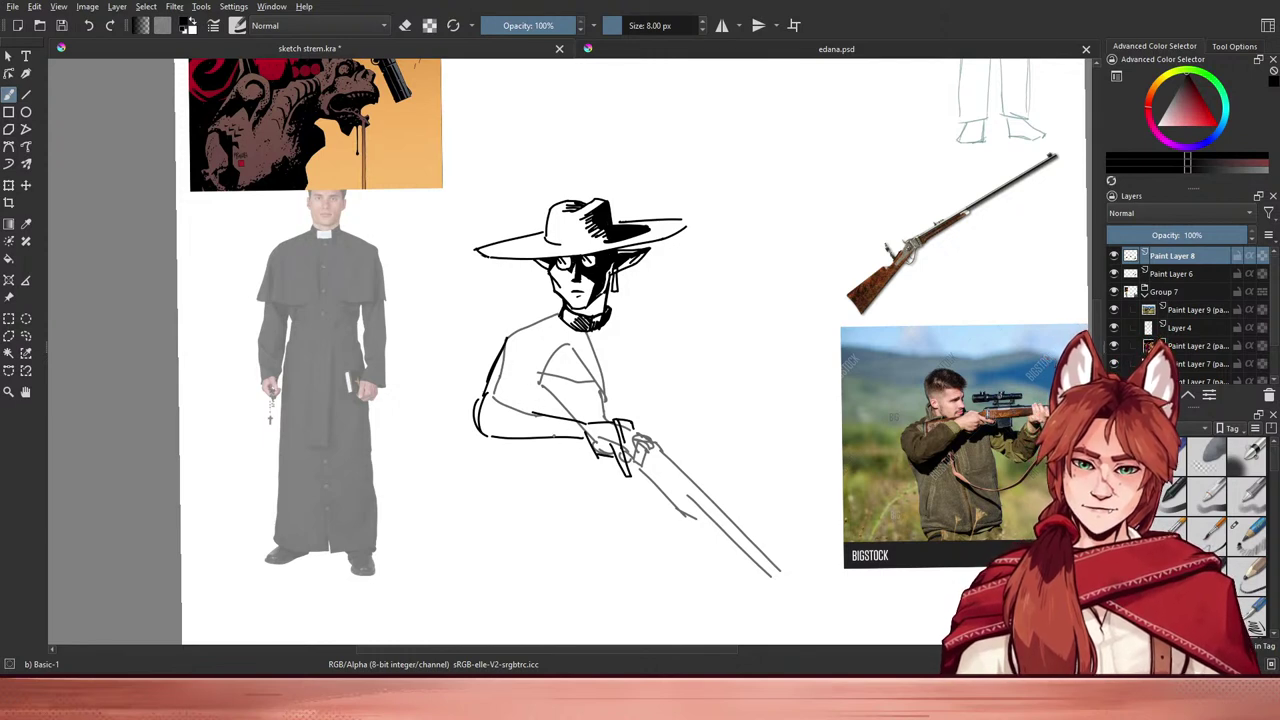
key("ctrl+z")
key("ctrl+z")
left_click_drag(497, 440, 590, 438)
key("ctrl+z")
mouse_move(494, 440)
left_mouse_down()
mouse_move(580, 446)
mouse_move(598, 442)
mouse_move(578, 446)
mouse_move(584, 432)
mouse_move(595, 443)
mouse_move(594, 422)
left_mouse_up()
key("ctrl+z")
key("ctrl+z")
key("ctrl+z")
- Outline the trigger arm with the forearm's lower edge, the rounded elbow and the upper arm up to the shoulder
left_click_drag(514, 440, 598, 436)
key("ctrl+z")
left_click_drag(508, 437, 588, 436)
left_click_drag(482, 424, 510, 438)
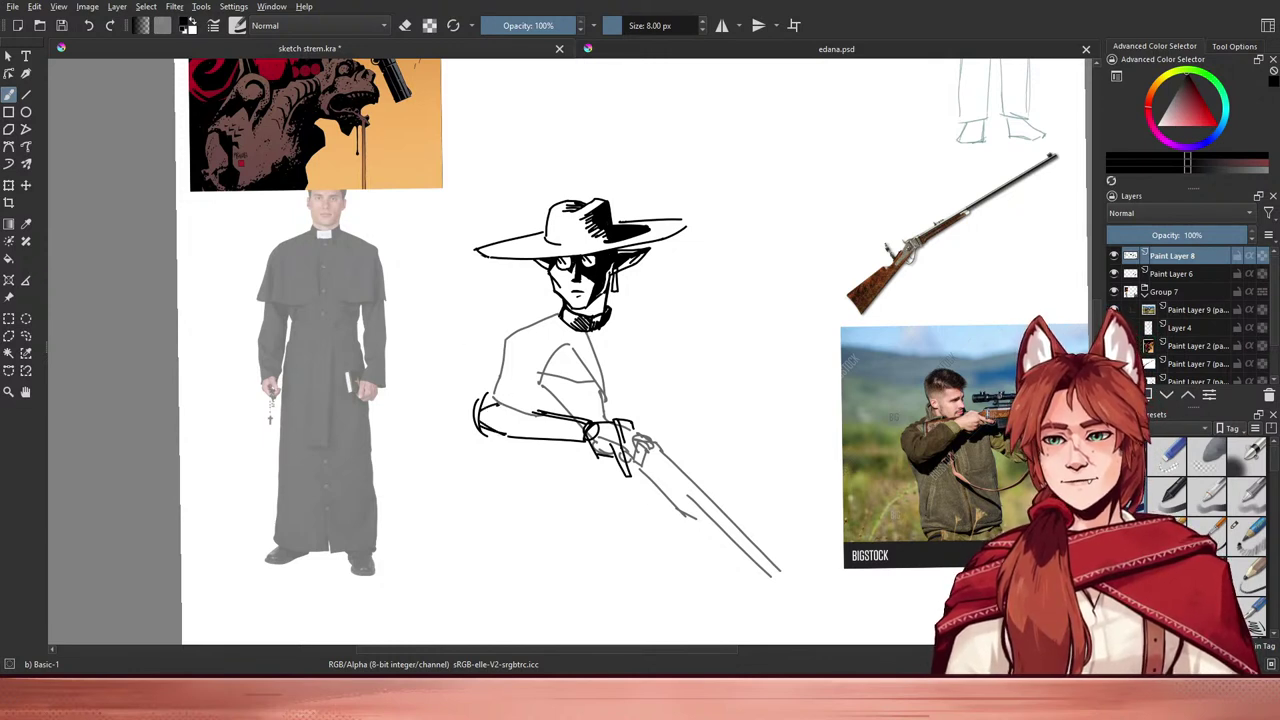
left_click_drag(504, 348, 484, 396)
mouse_move(502, 348)
left_mouse_down()
mouse_move(478, 390)
mouse_move(548, 410)
left_mouse_up()
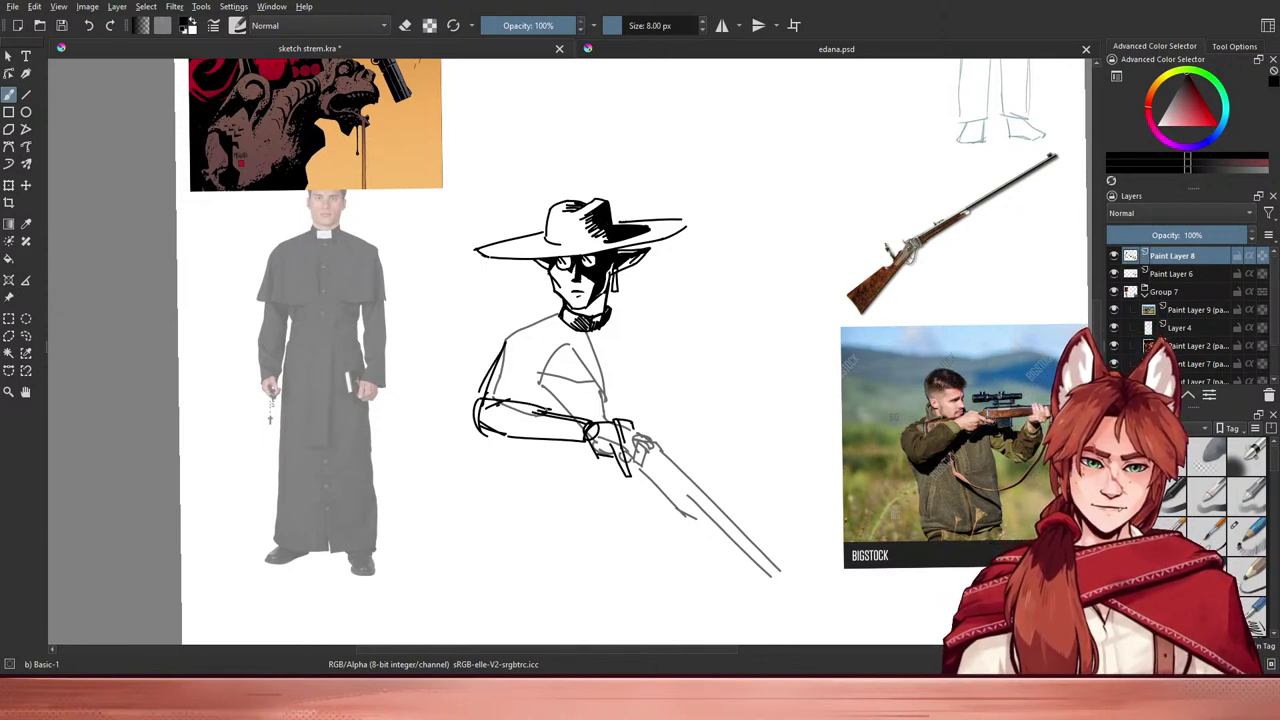
mouse_move(560, 343)
left_mouse_down()
mouse_move(538, 382)
mouse_move(585, 358)
left_mouse_up()
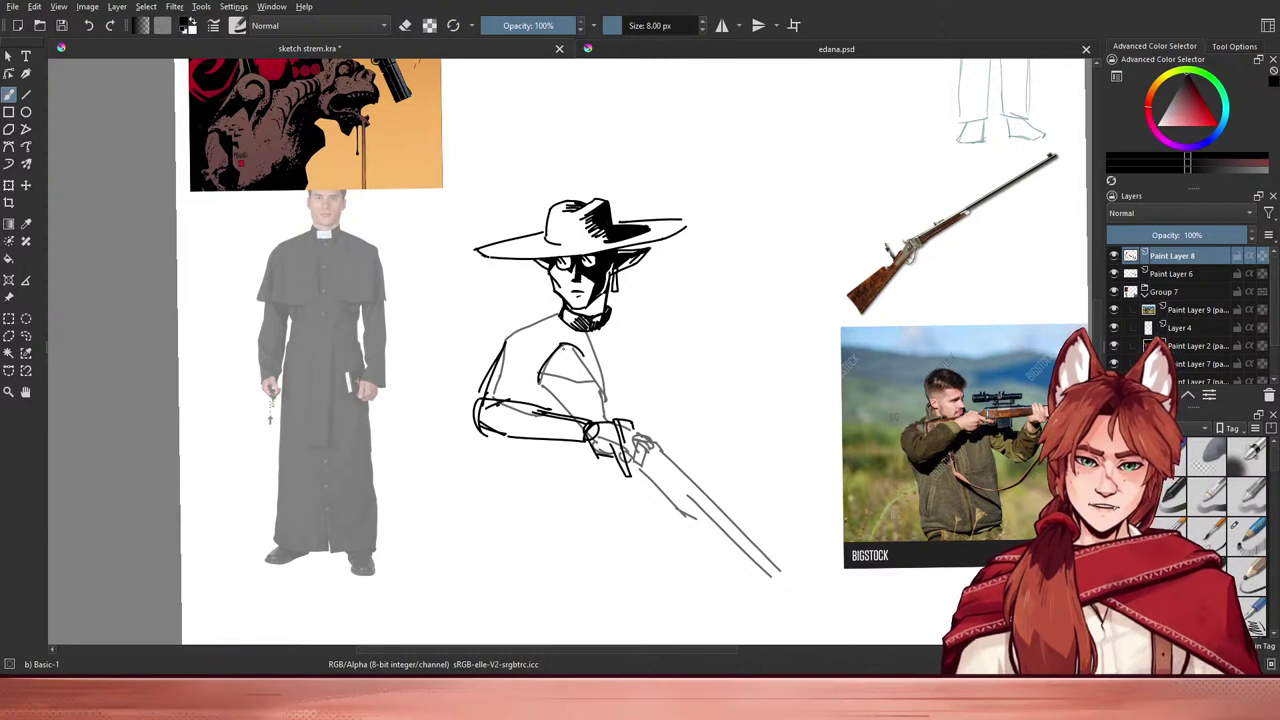
key("ctrl+z")
key("ctrl+z")
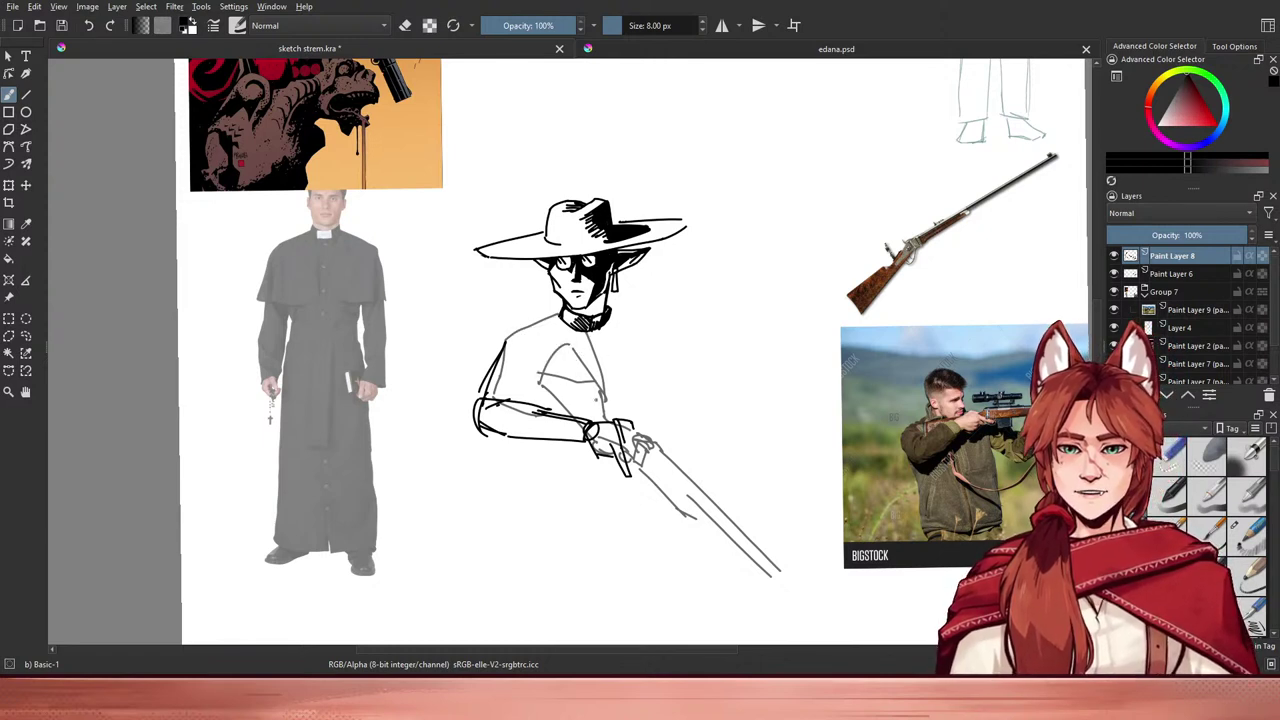
- Reinforce the trigger arm's elbow and draw the opposite shoulder and upper arm from the collar down to the elbow
left_click_drag(482, 429, 510, 437)
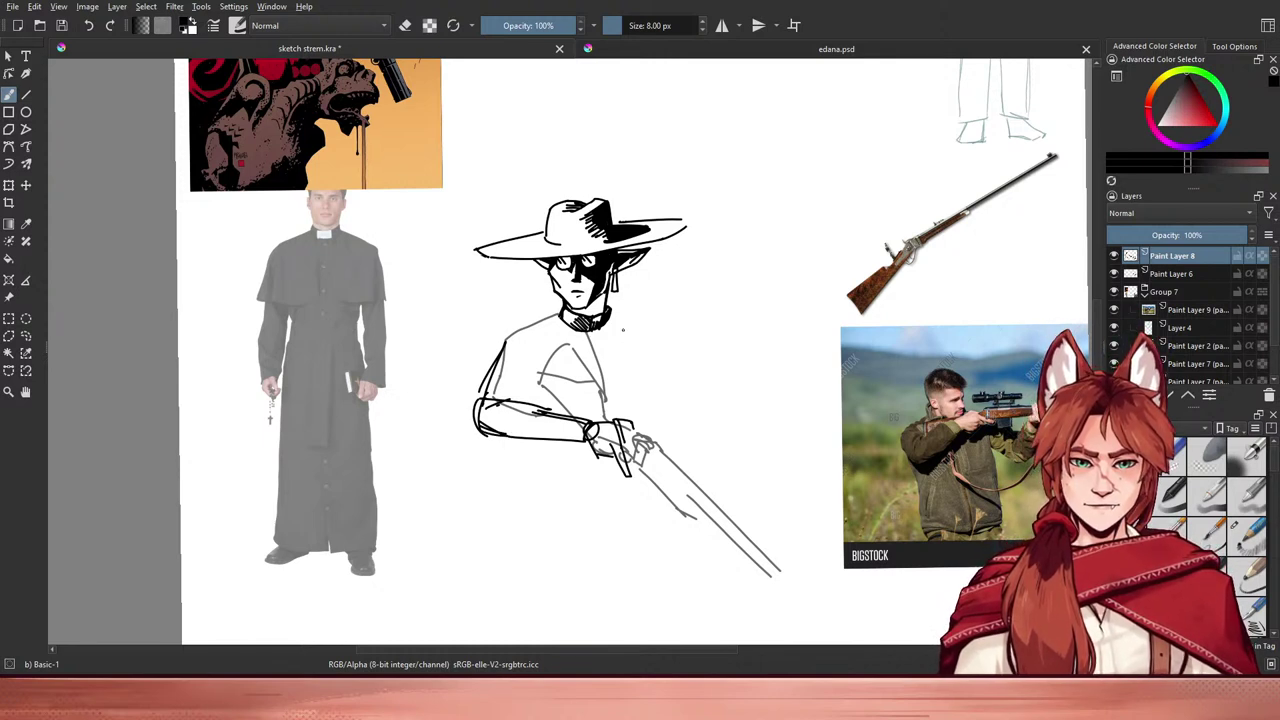
mouse_move(612, 317)
left_mouse_down()
mouse_move(642, 339)
mouse_move(658, 390)
left_mouse_up()
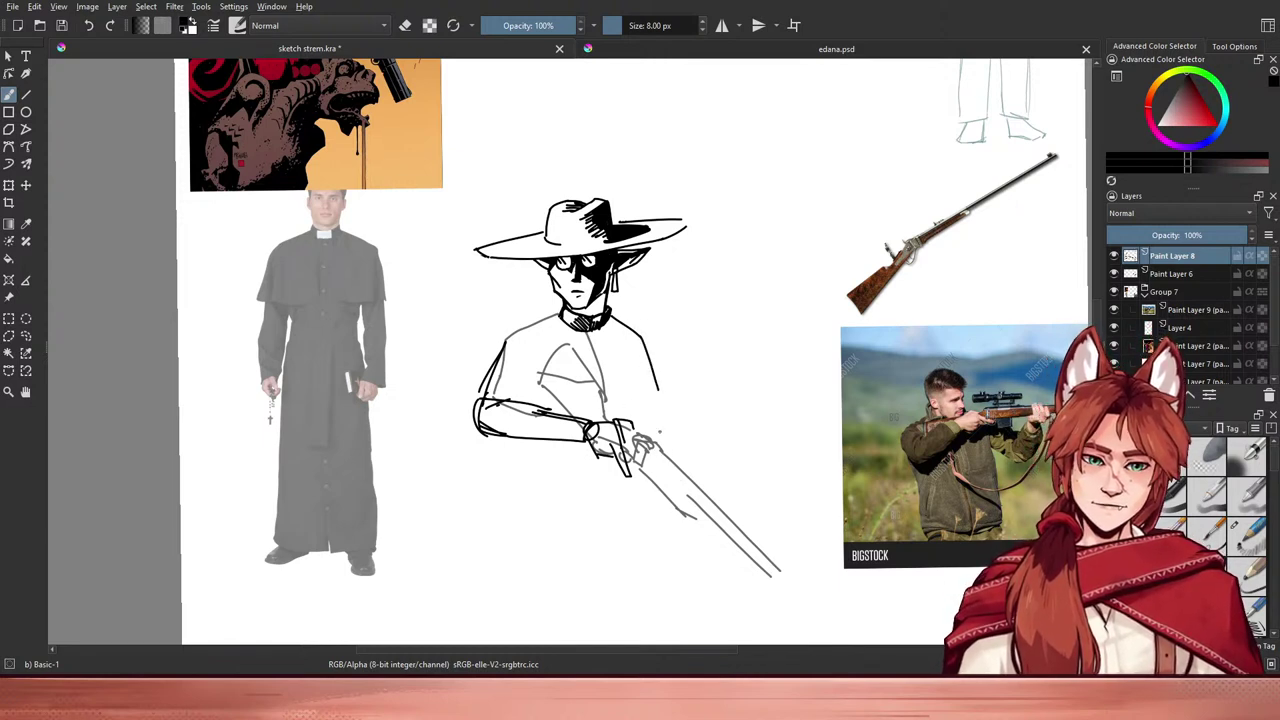
left_click_drag(642, 424, 675, 428)
key("ctrl+z")
left_click_drag(658, 384, 664, 408)
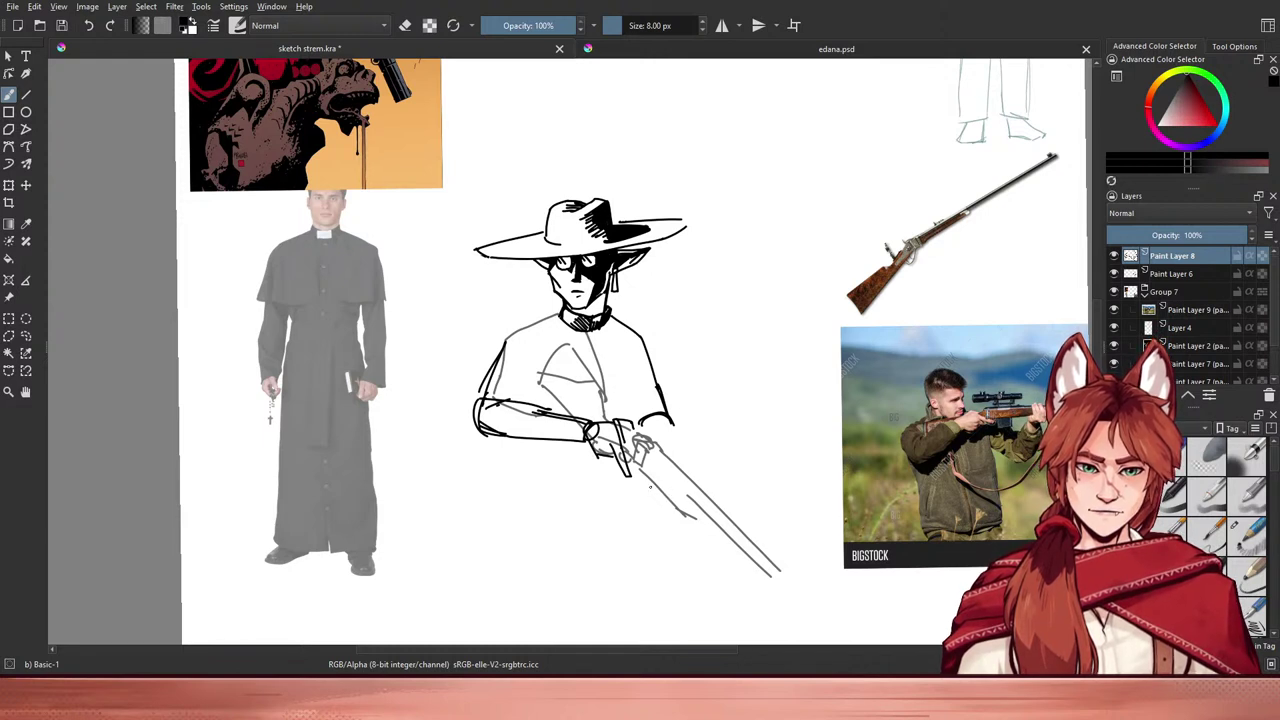
- Draw the supporting hand with its fingers wrapped under the rifle's barrel
mouse_move(663, 479)
left_mouse_down()
mouse_move(667, 498)
mouse_move(687, 487)
mouse_move(686, 514)
left_mouse_up()
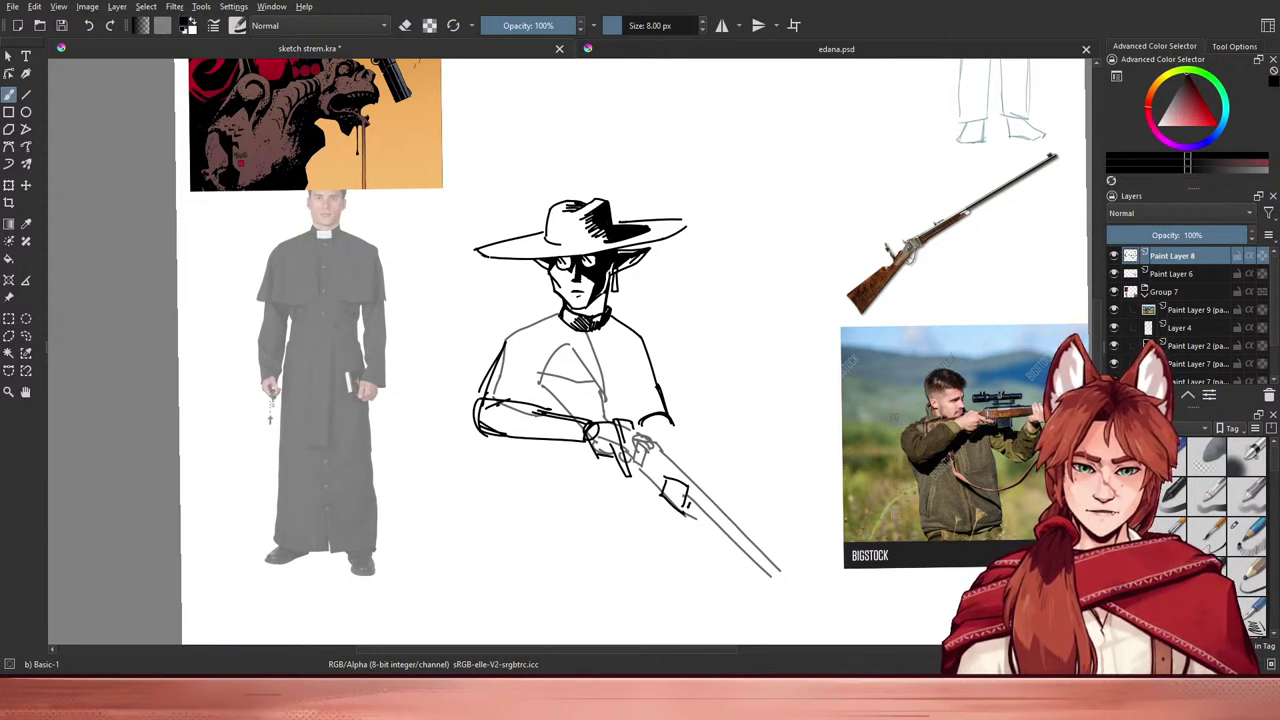
left_click_drag(641, 464, 711, 523)
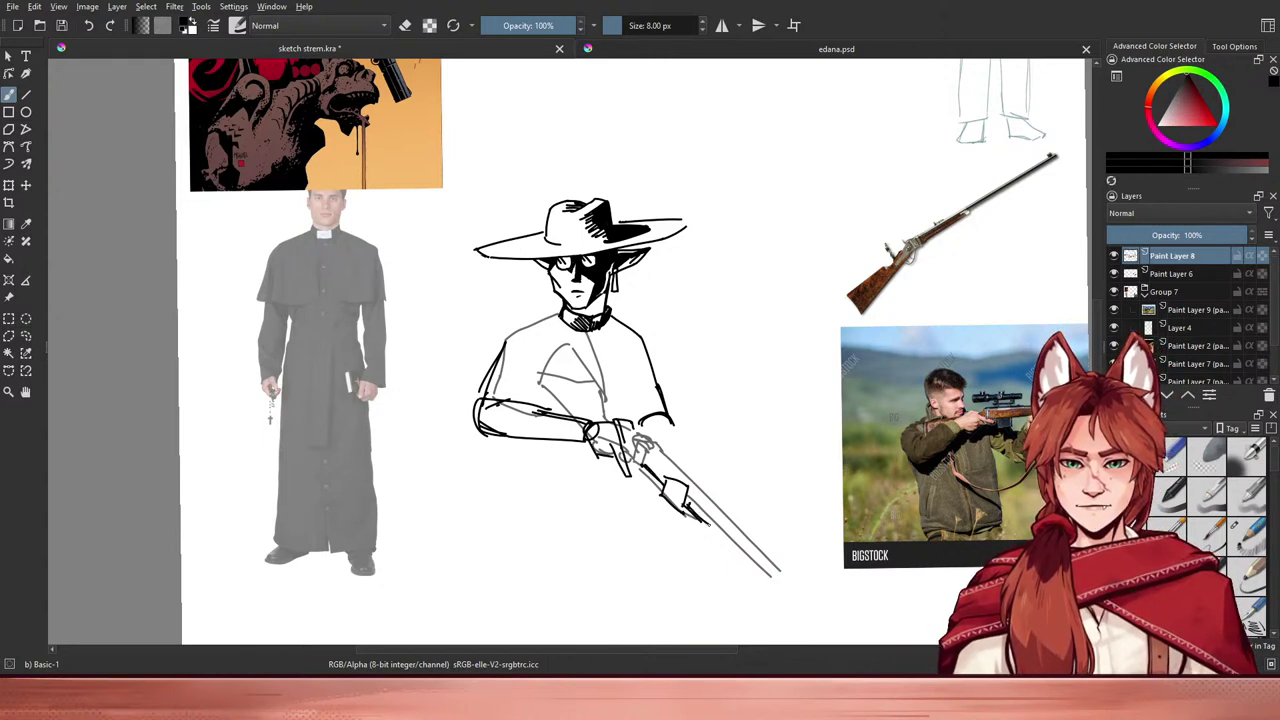
- Draw the supporting arm's forearm from the rounded elbow down to the wrist at the barrel, redoing strokes as needed
left_click_drag(671, 419, 695, 481)
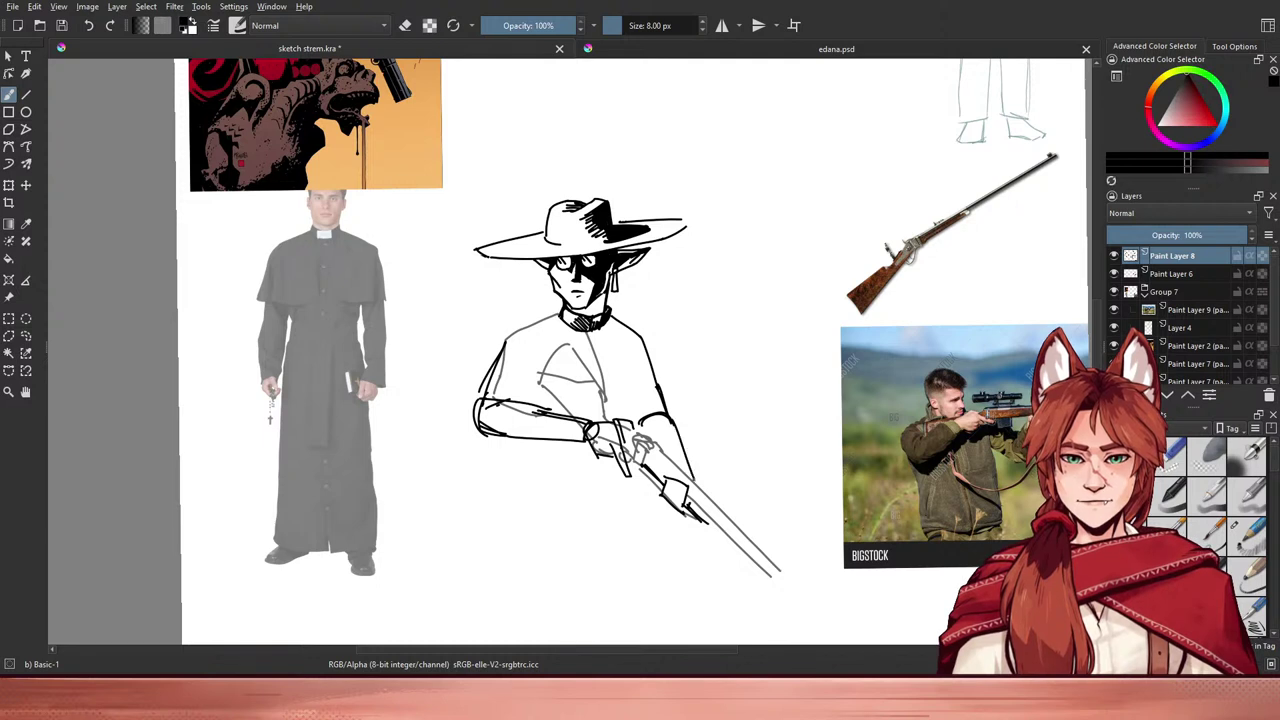
key("ctrl+z")
left_click_drag(671, 419, 688, 481)
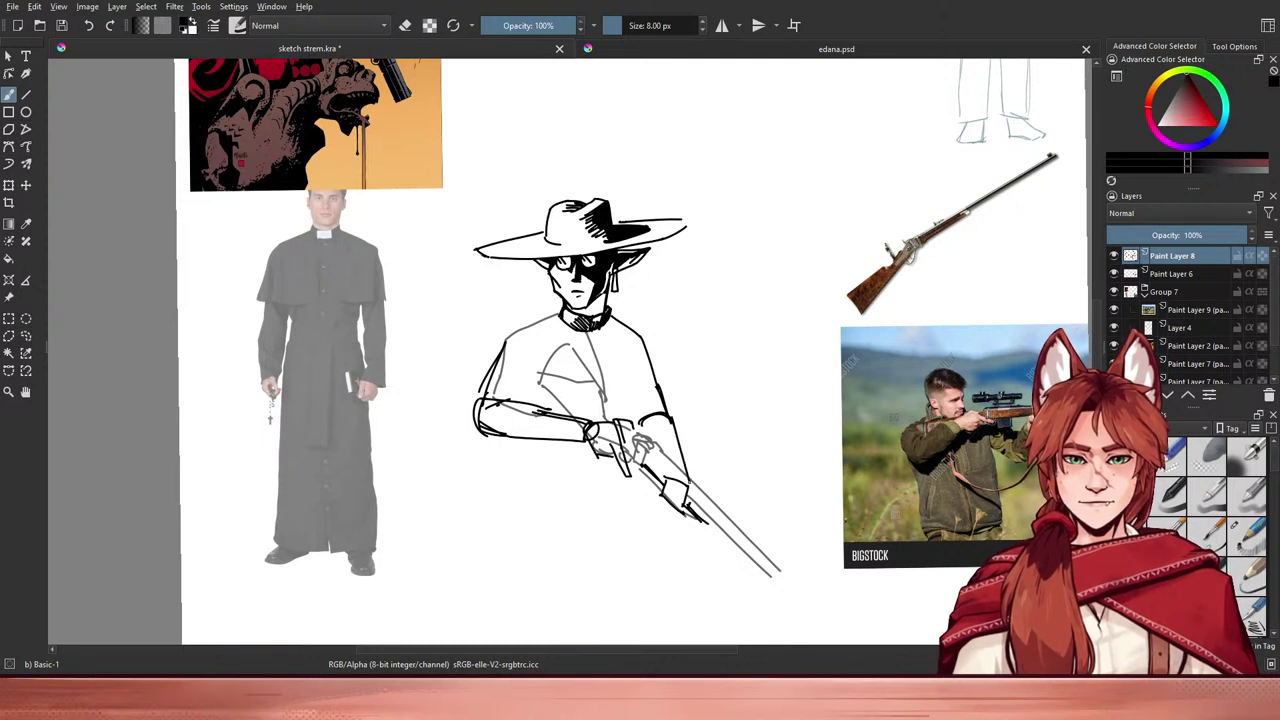
key("ctrl+z")
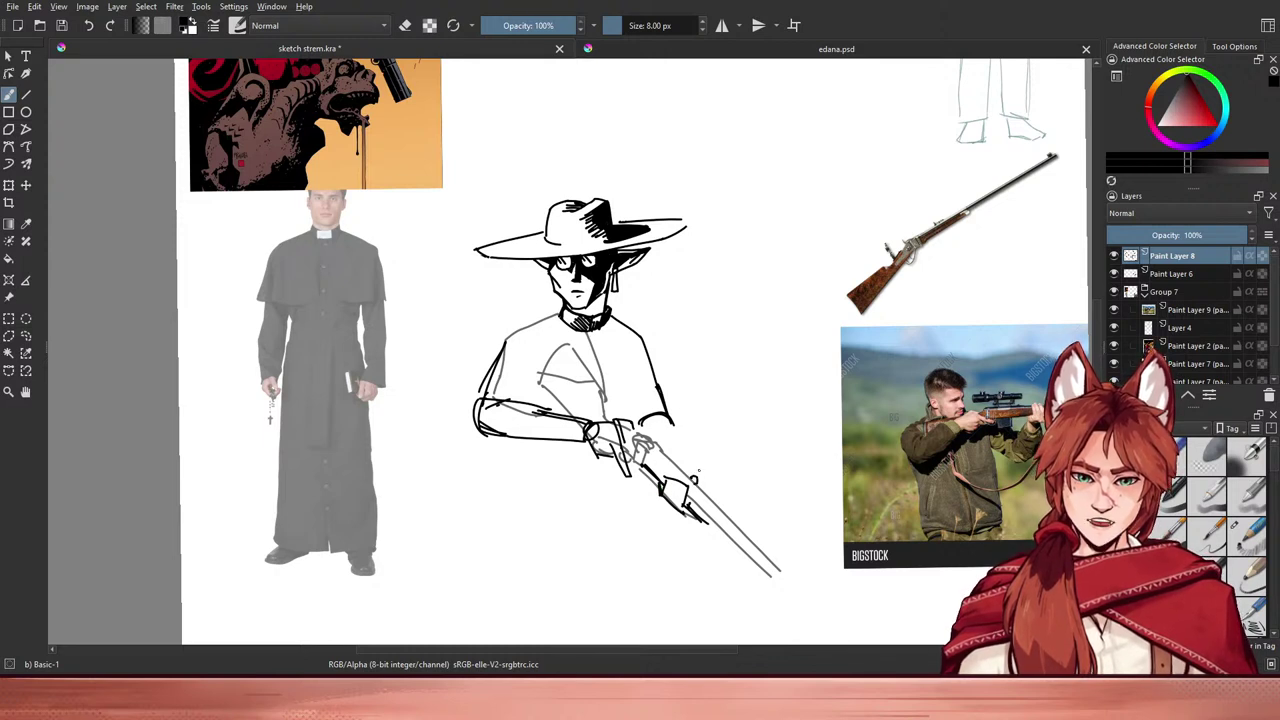
mouse_move(669, 463)
left_mouse_down()
mouse_move(694, 477)
mouse_move(662, 469)
left_mouse_up()
key("ctrl+z")
left_click_drag(674, 420, 681, 467)
key("ctrl+z")
mouse_move(638, 416)
left_mouse_down()
mouse_move(668, 409)
mouse_move(684, 475)
mouse_move(645, 422)
mouse_move(662, 418)
left_mouse_up()
key("ctrl+z")
key("e")
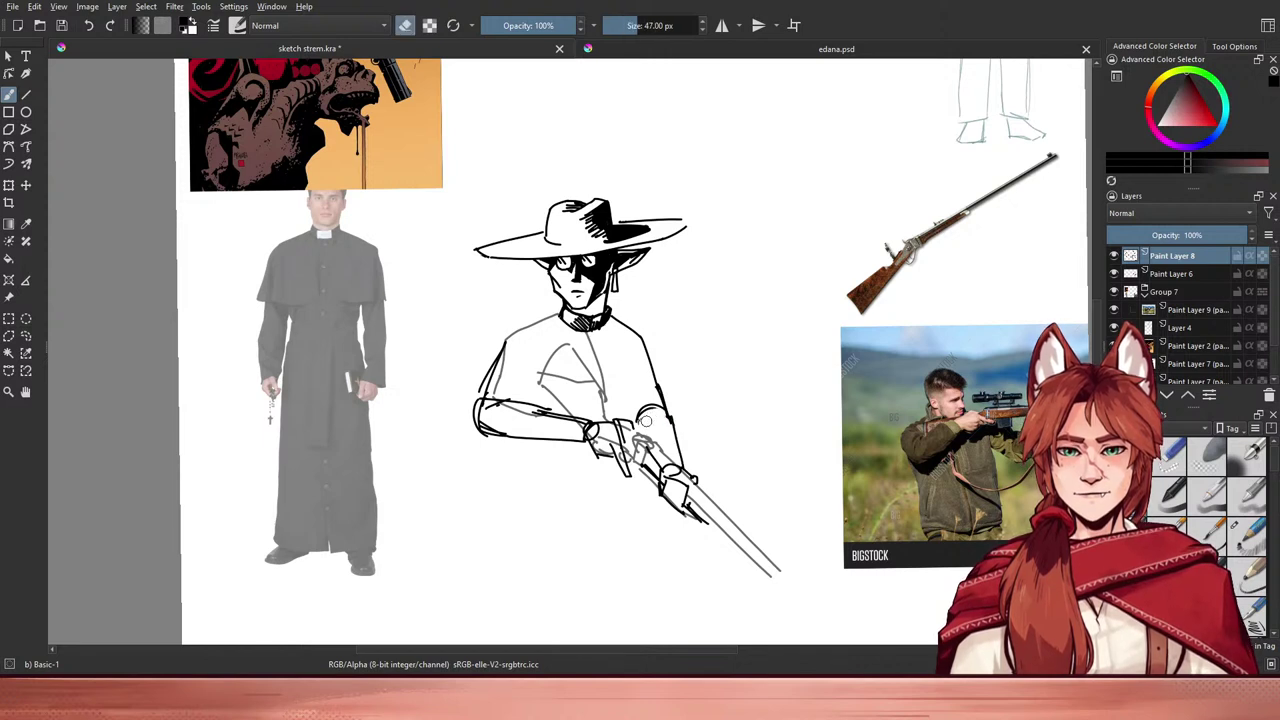
key("e")
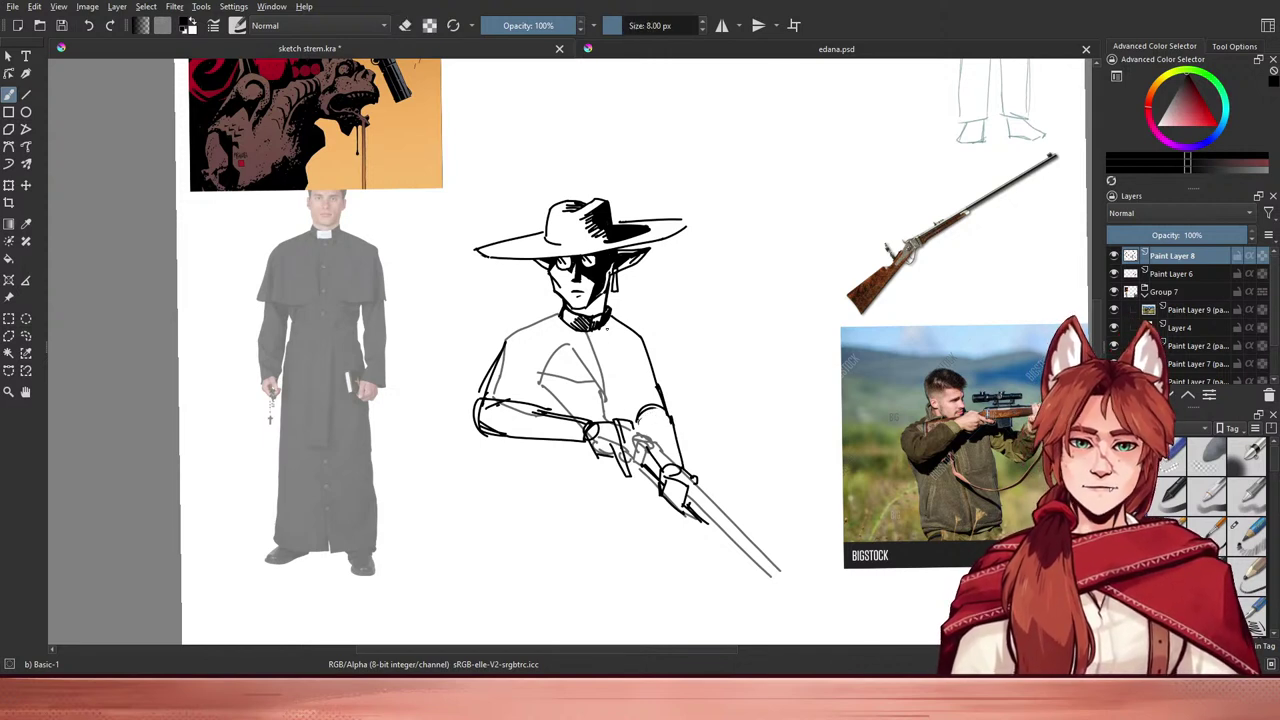
- Add oval armhole guides at both shoulders and draw the shoulder line beside the collar
left_click_drag(626, 342, 624, 378)
key("ctrl+z")
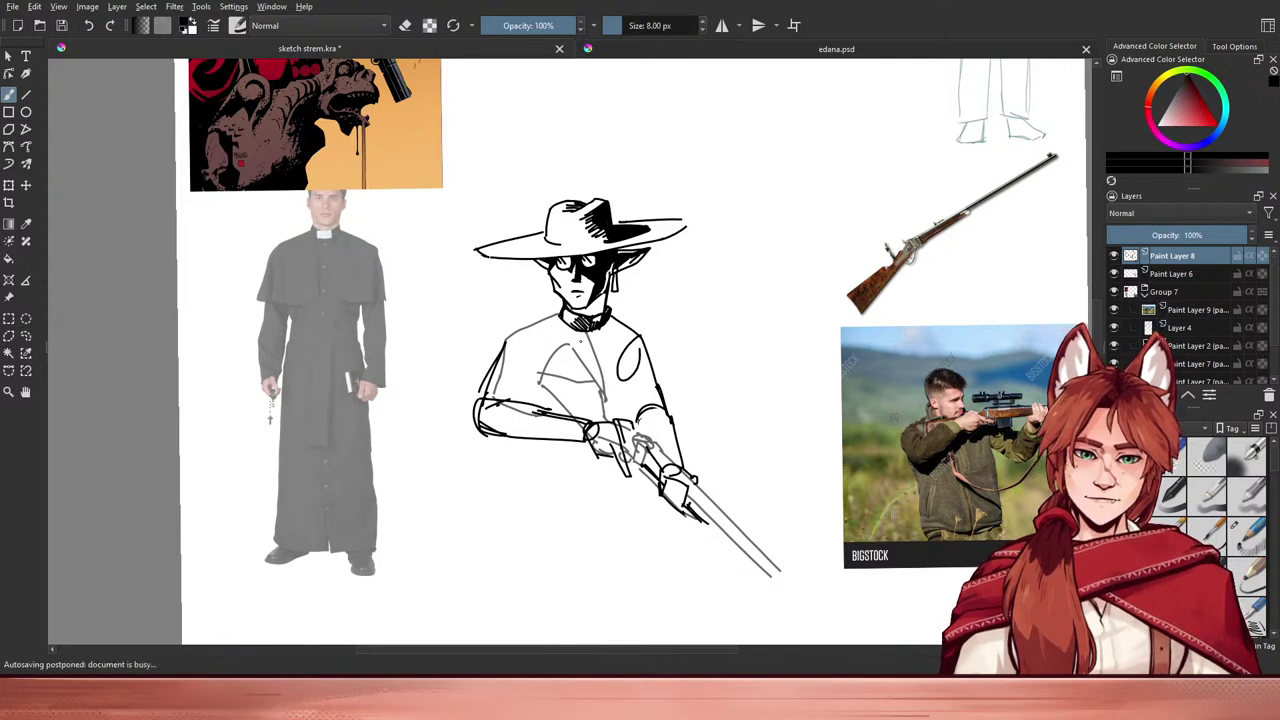
mouse_move(510, 341)
left_mouse_down()
mouse_move(522, 376)
mouse_move(558, 315)
mouse_move(640, 332)
left_mouse_up()
key("ctrl+z")
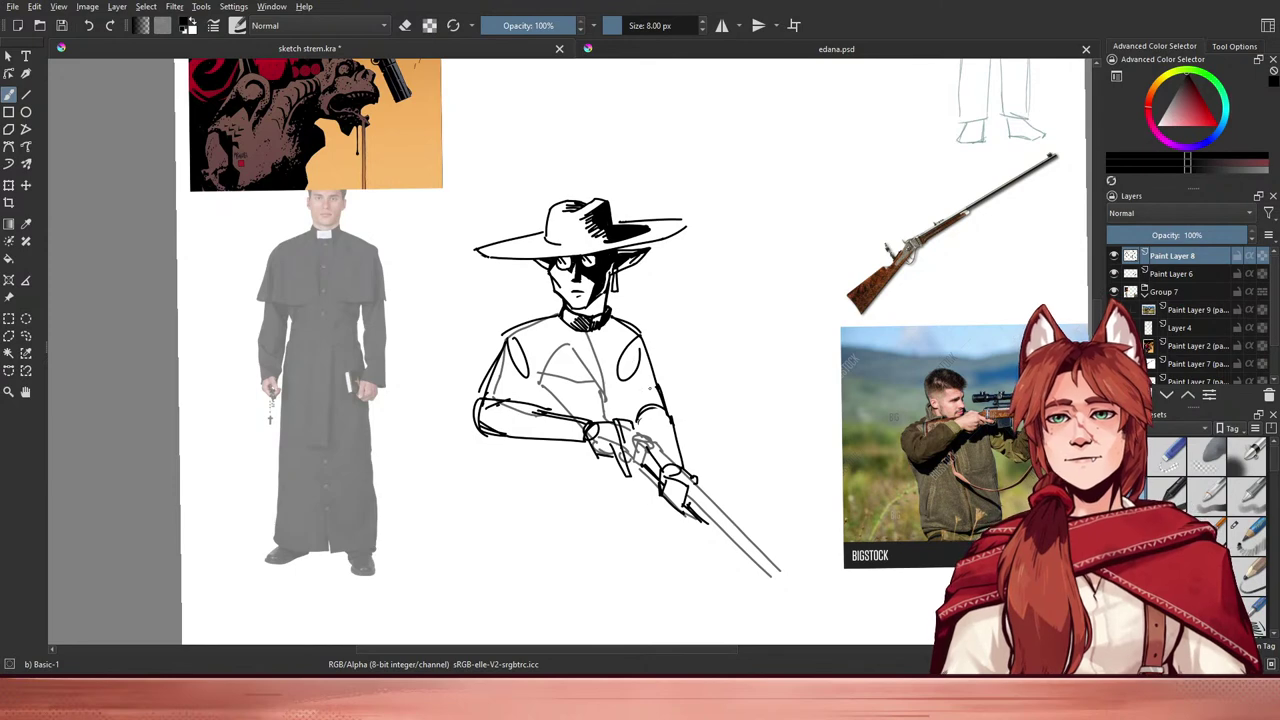
- Draw the garment's front opening lines from the collar down the middle of the chest
mouse_move(710, 322)
left_mouse_down()
mouse_move(684, 390)
mouse_move(657, 380)
left_mouse_up()
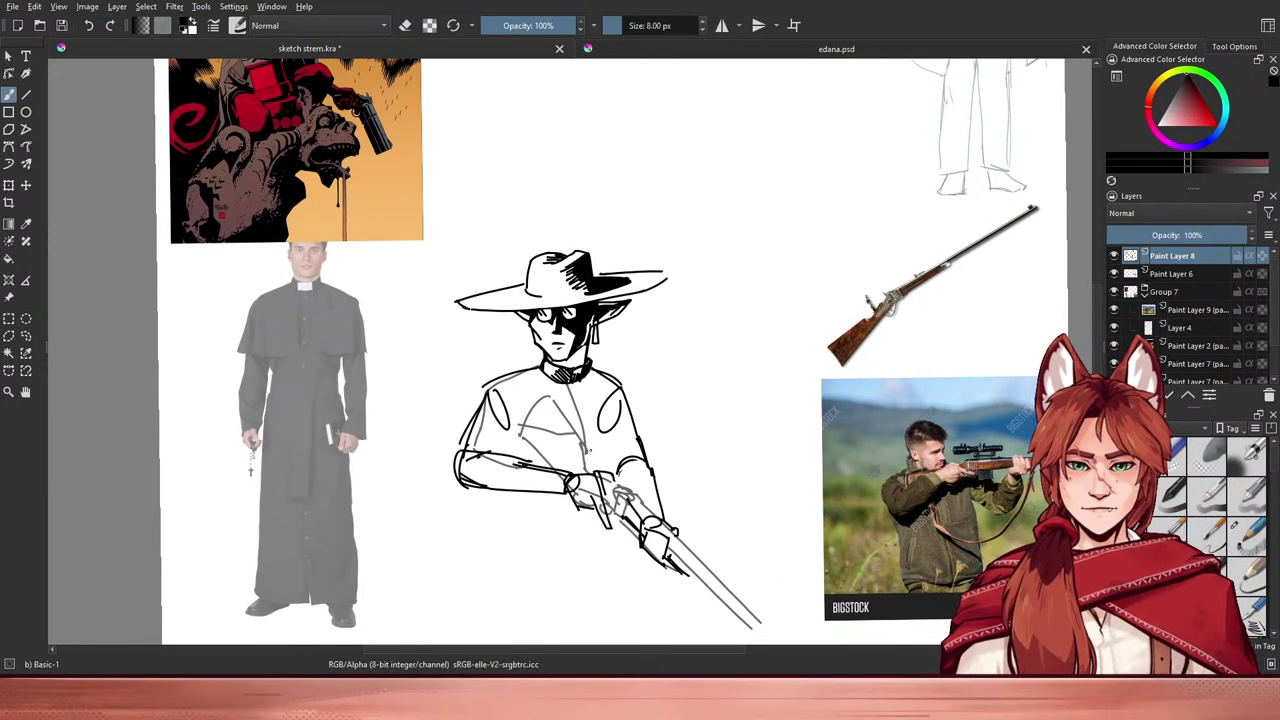
left_click_drag(560, 387, 571, 434)
key("ctrl+z")
mouse_move(580, 382)
left_mouse_down()
mouse_move(602, 466)
mouse_move(650, 442)
left_mouse_up()
mouse_move(626, 386)
left_mouse_down()
mouse_move(662, 440)
mouse_move(680, 380)
mouse_move(686, 404)
mouse_move(691, 385)
left_mouse_up()
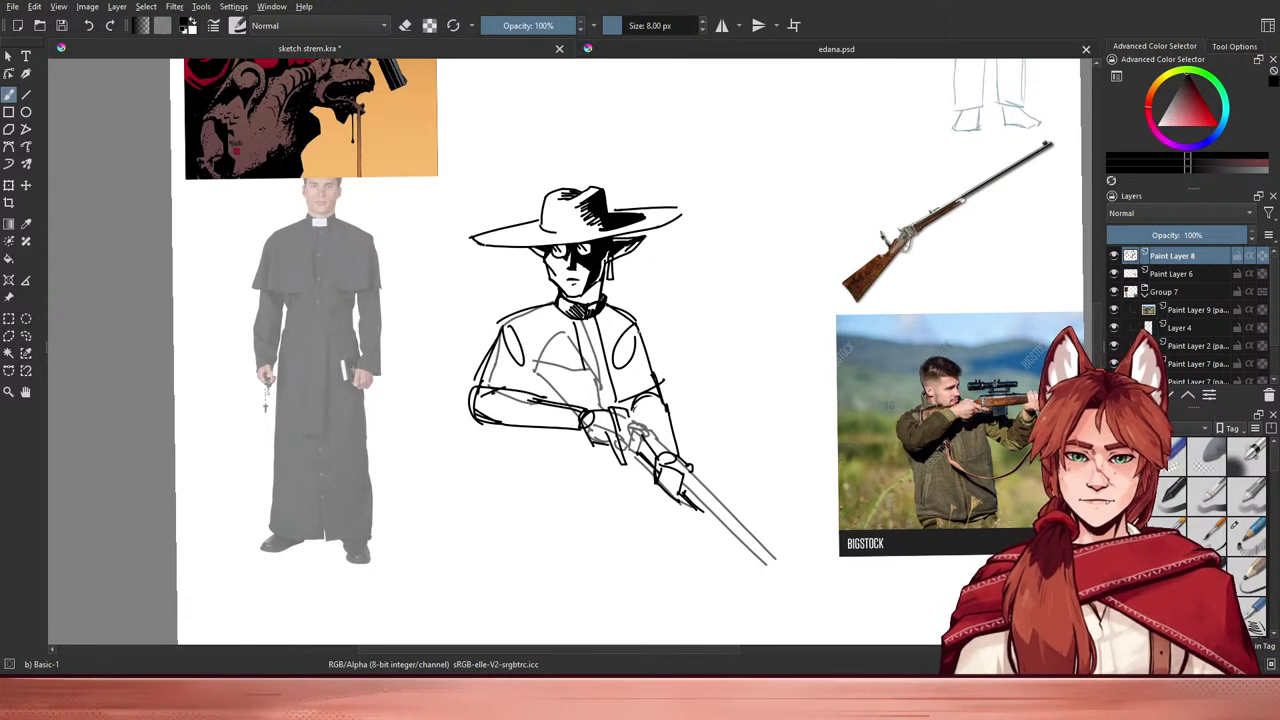
- Lower the opacity of Paint Layer 8 and Paint Layer 6, and set the priest reference layer's opacity to 29%
left_click_drag(1180, 235, 1153, 237)
left_click(1182, 274)
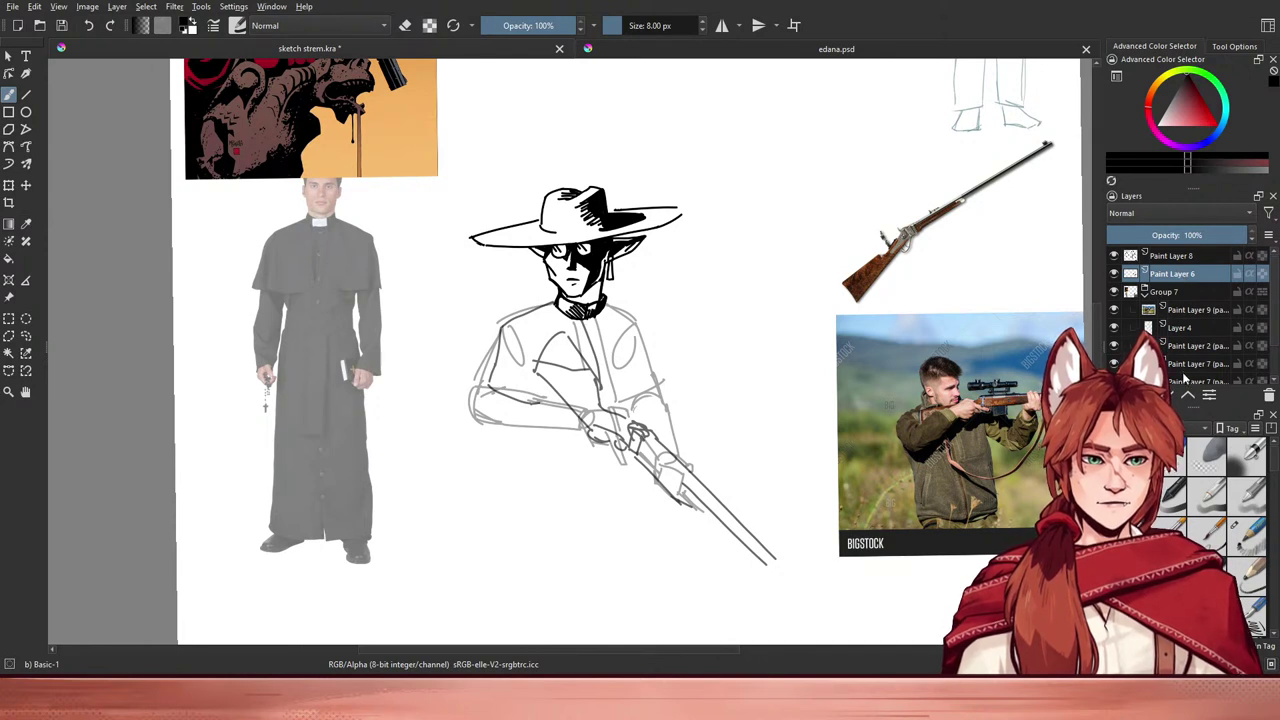
left_click(1185, 375)
left_click(1148, 234)
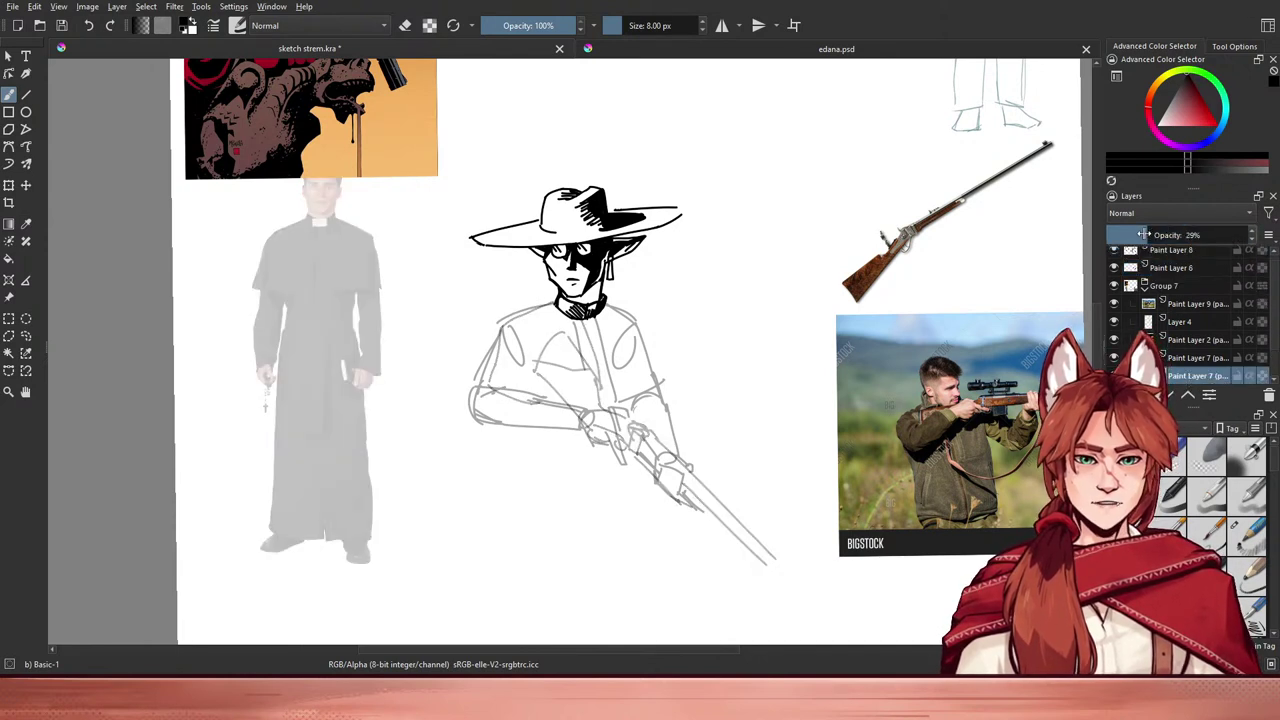
- Lower Paint Layer 8's opacity to 20% and add a new paint layer above it
left_click(1143, 236)
mouse_move(1143, 236)
left_mouse_down()
mouse_move(1192, 235)
mouse_move(1116, 234)
mouse_move(1143, 235)
left_mouse_up()
left_click_drag(1271, 309, 1268, 285)
left_click(1156, 258)
left_click(1114, 257)
left_click(1113, 258)
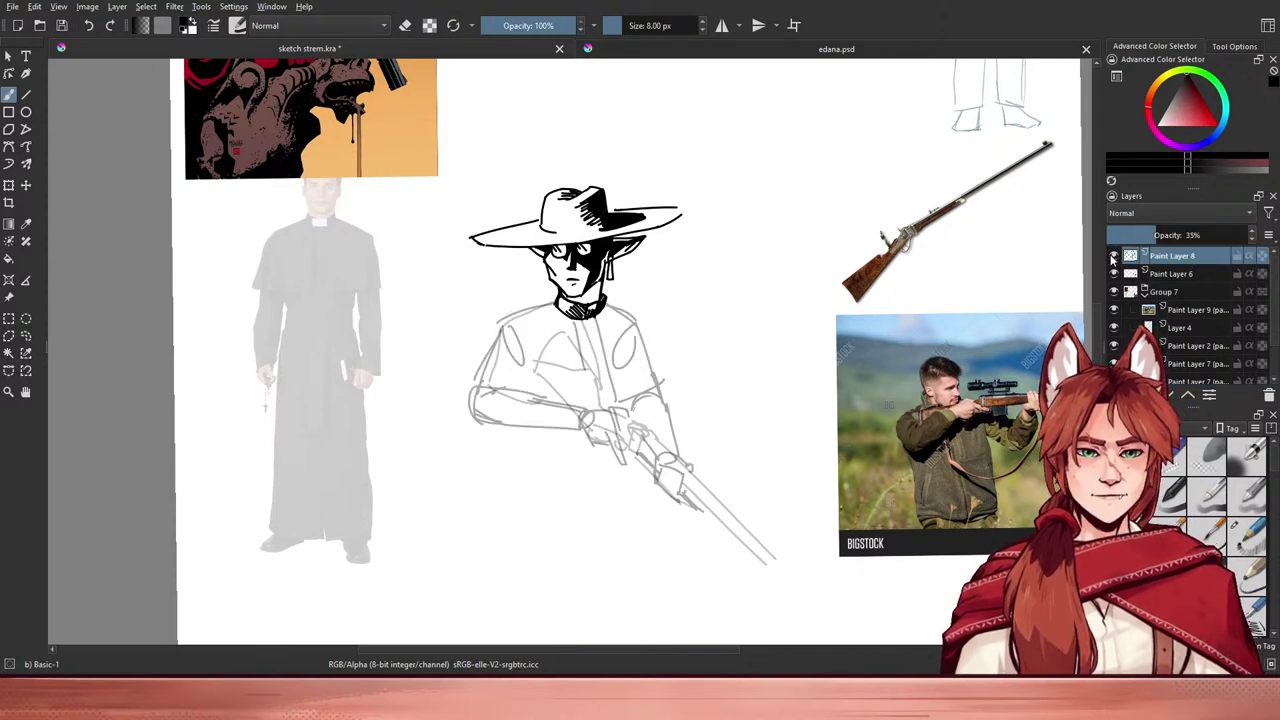
left_click(1146, 237)
left_click_drag(1146, 237, 1130, 237)
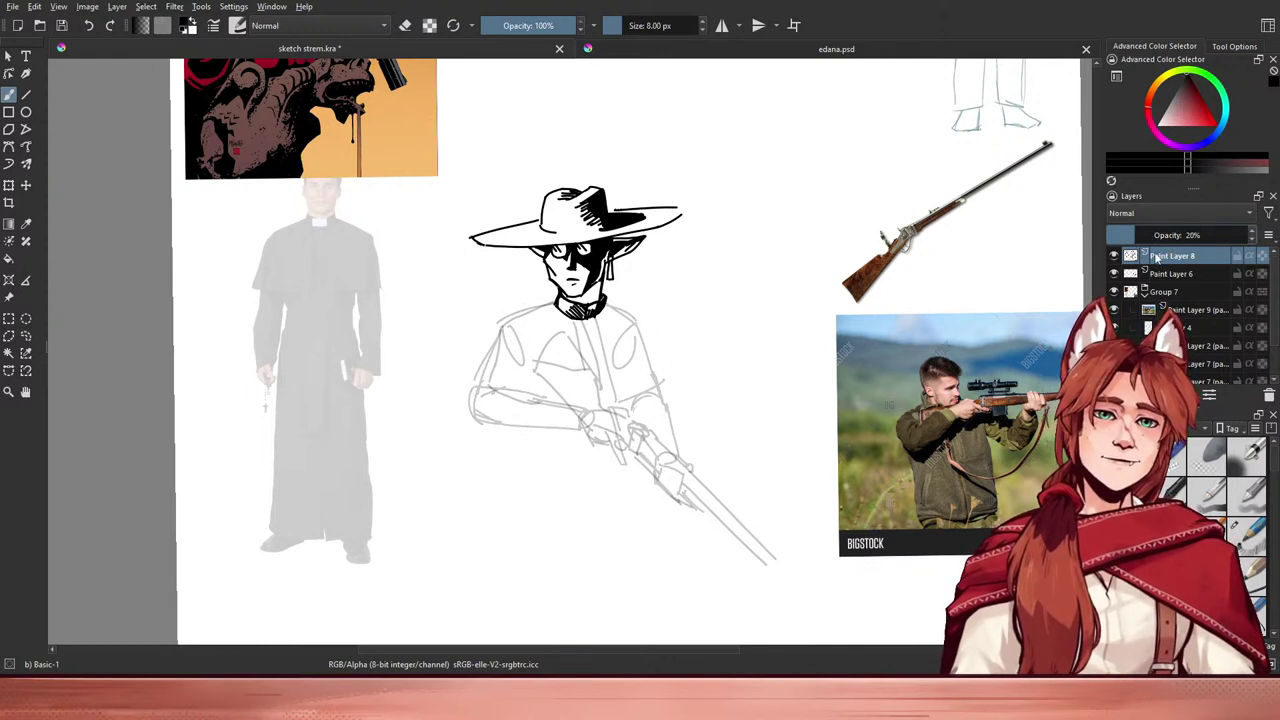
left_click(1117, 395)
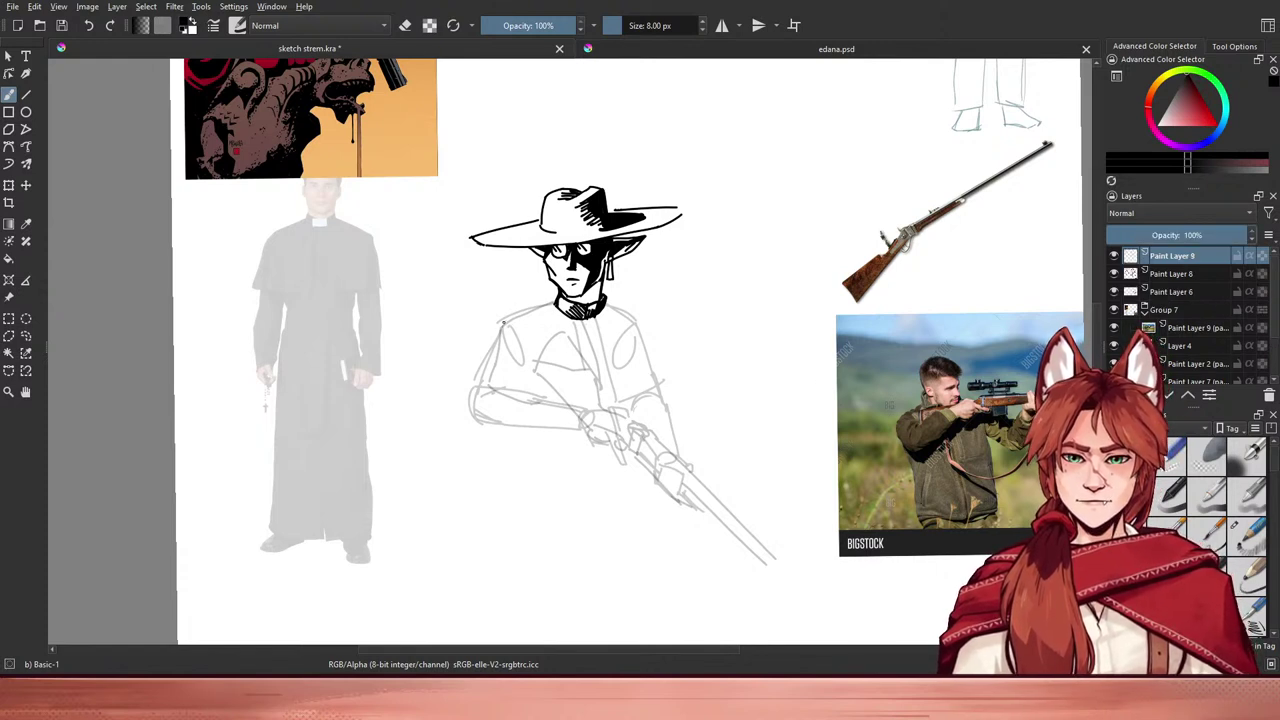
- Try inking the stock-side shoulder, outer upper arm and elbow in black over the faded sketch
left_click_drag(505, 322, 554, 304)
key("ctrl+z")
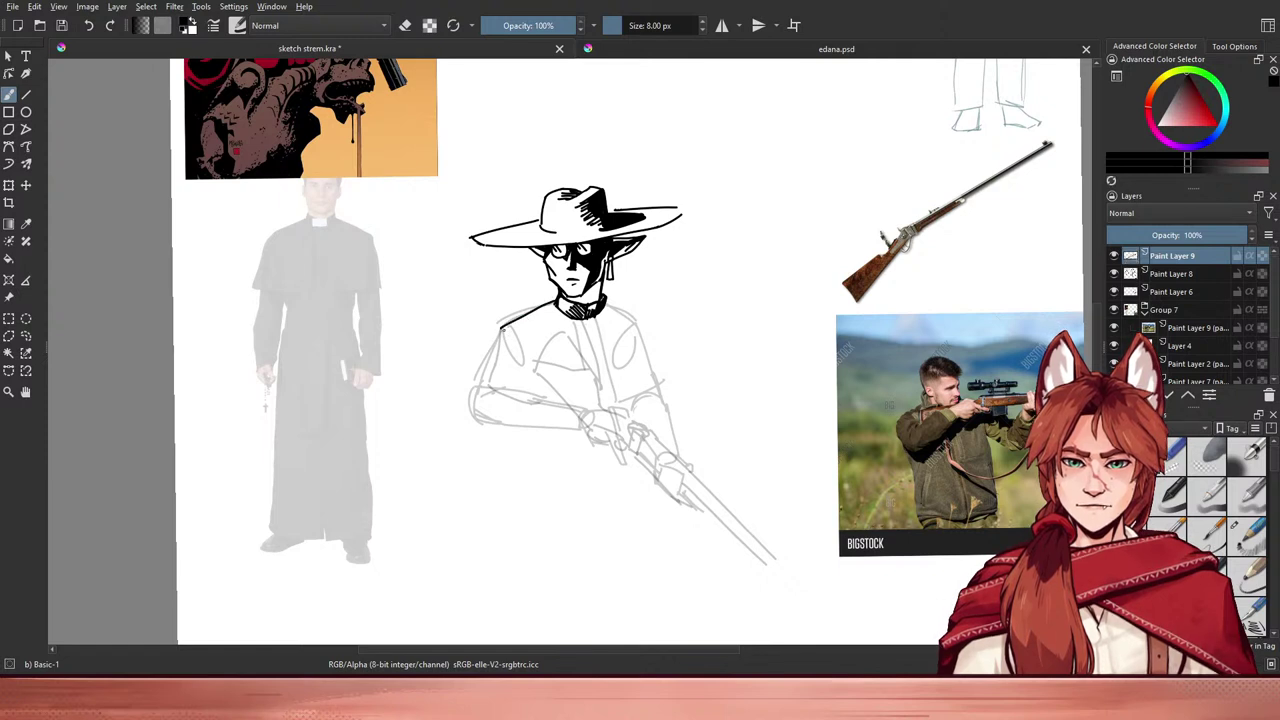
left_click_drag(498, 333, 472, 386)
key("ctrl+z")
left_click_drag(499, 328, 472, 380)
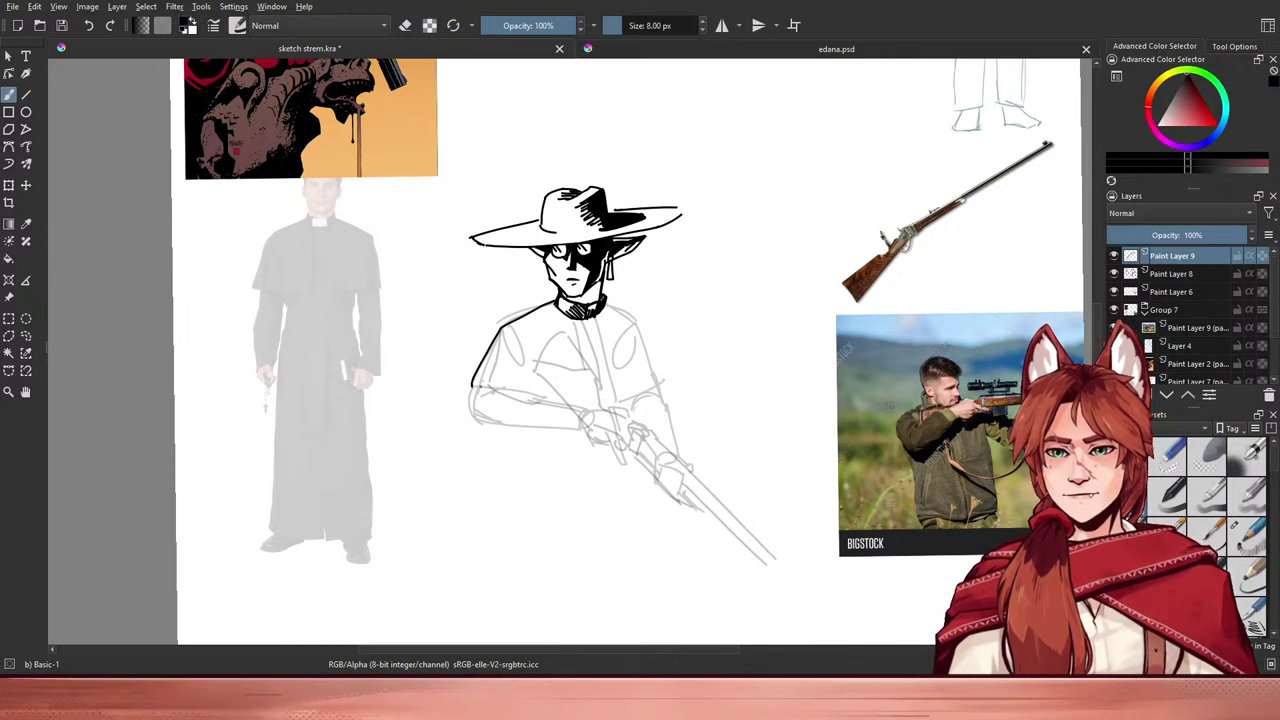
mouse_move(473, 387)
left_mouse_down()
mouse_move(530, 397)
mouse_move(500, 392)
mouse_move(517, 392)
mouse_move(470, 416)
mouse_move(486, 428)
left_mouse_up()
key("ctrl+z")
key("ctrl+z")
key("ctrl+z")
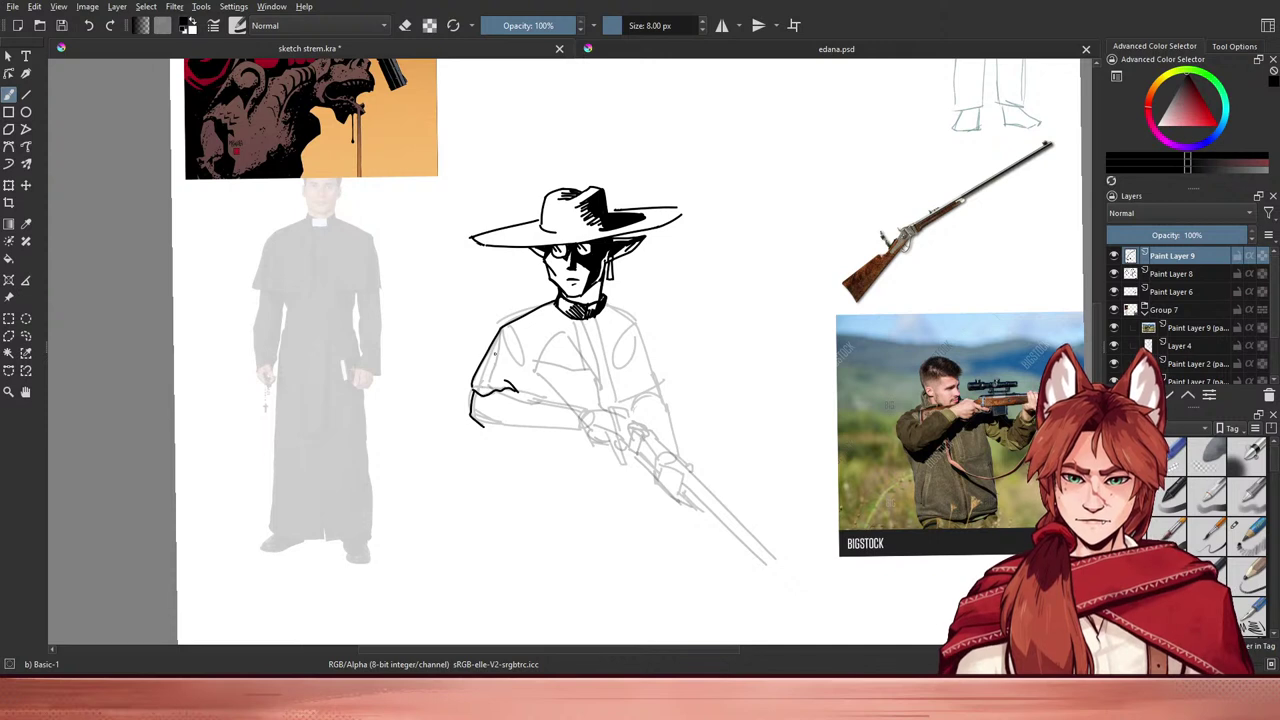
key("ctrl+z")
key("ctrl+z")
key("ctrl+z")
key("ctrl+z")
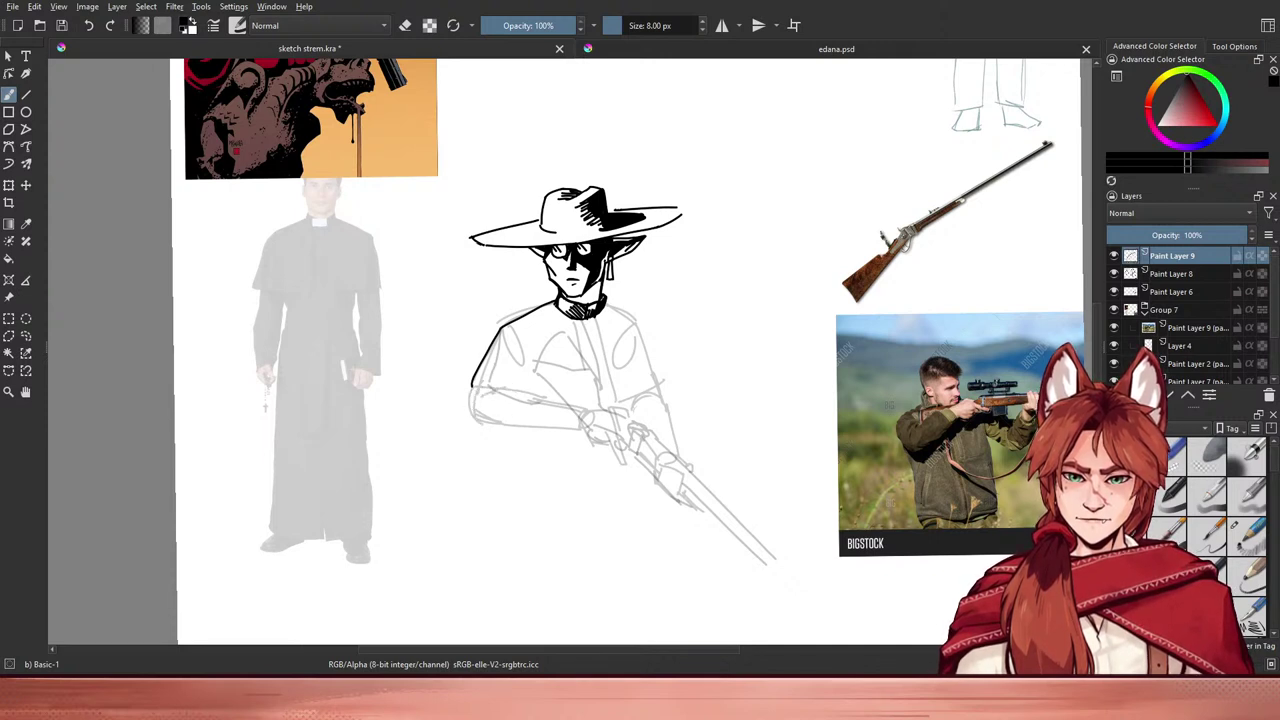
- Try inking the sleeve edge above the elbow, and clear the inked shoulder and arm strokes
left_click_drag(469, 380, 496, 391)
key("ctrl+z")
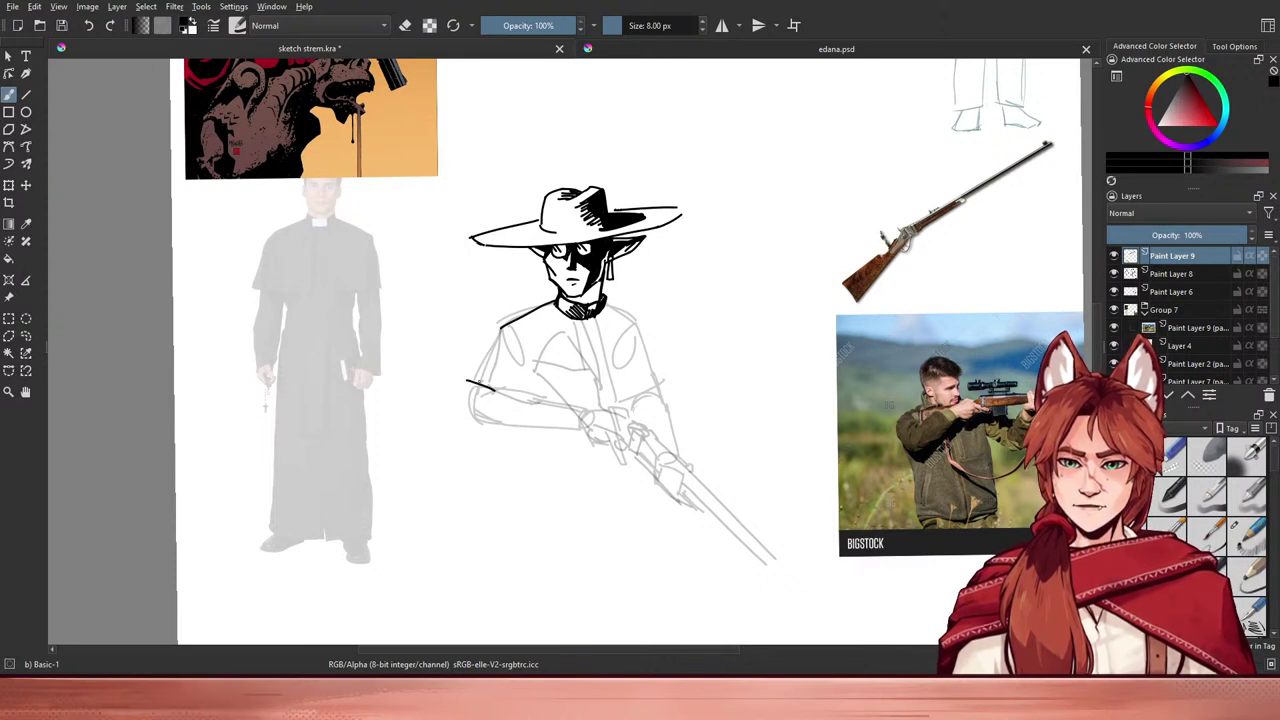
key("ctrl+z")
key("ctrl+z")
left_click_drag(477, 383, 498, 374)
key("ctrl+z")
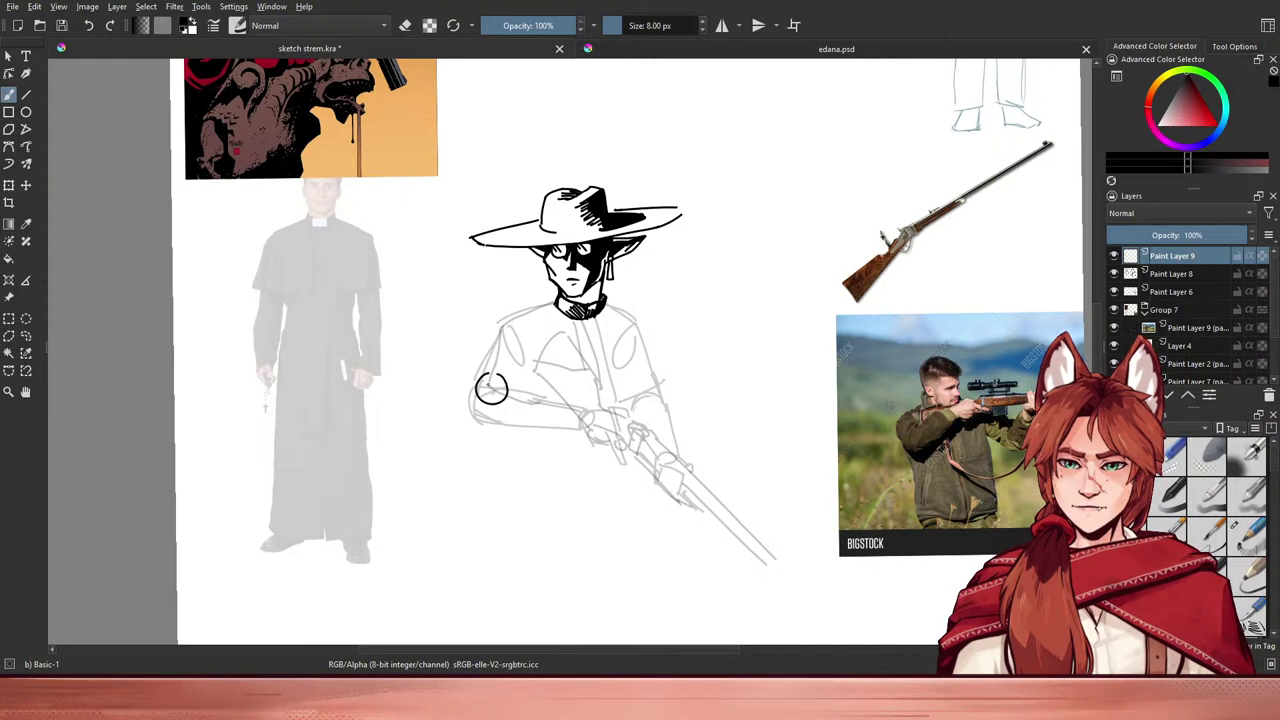
key("ctrl+z")
- Ink the stock-side upper arm's outer contour and the curved sleeve edge above the elbow, redoing strokes as needed
left_click_drag(497, 328, 471, 383)
key("ctrl+z")
left_click_drag(498, 323, 473, 374)
key("ctrl+z")
key("ctrl+z")
mouse_move(498, 322)
left_mouse_down()
mouse_move(473, 378)
mouse_move(465, 370)
left_mouse_up()
key("ctrl+z")
key("ctrl+z")
left_click_drag(498, 323, 471, 376)
key("ctrl+z")
left_click_drag(500, 322, 478, 368)
key("ctrl+z")
mouse_move(502, 323)
left_mouse_down()
mouse_move(473, 378)
mouse_move(509, 390)
left_mouse_up()
key("ctrl+z")
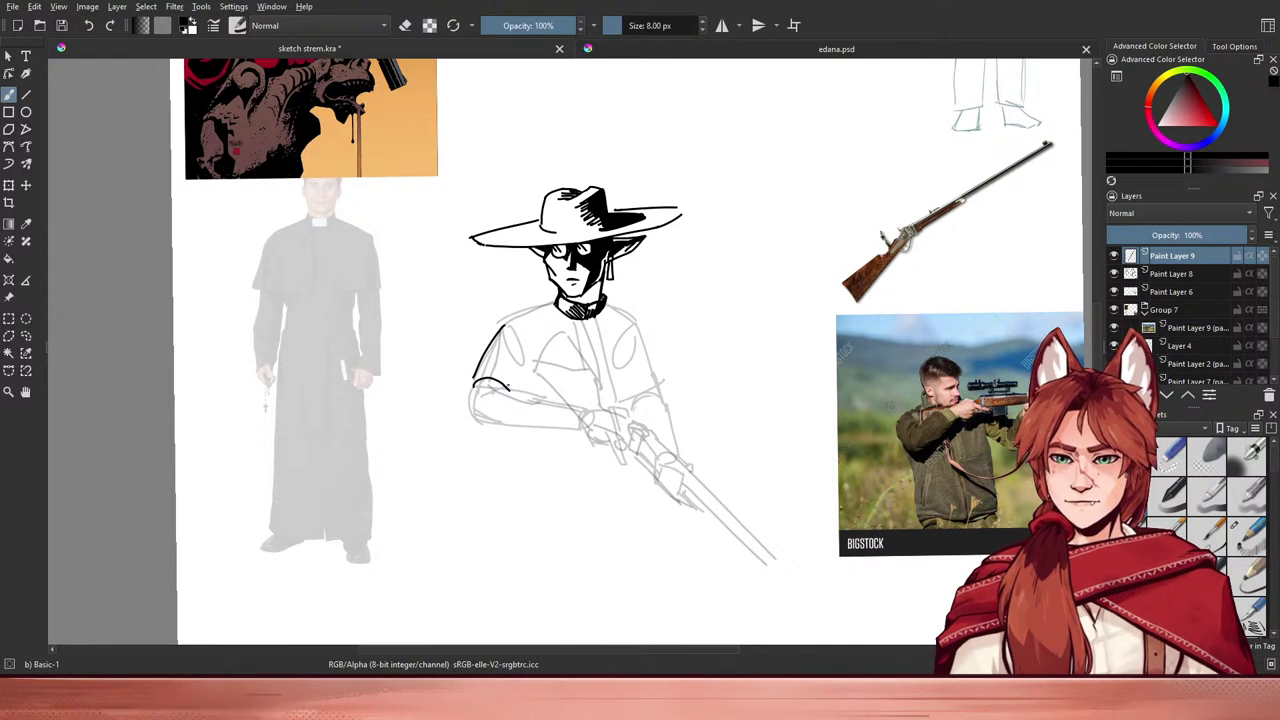
- Ink the rounded elbow and the underside of the stock-side forearm toward the wrist
mouse_move(475, 377)
left_mouse_down()
mouse_move(467, 410)
mouse_move(480, 426)
mouse_move(562, 427)
left_mouse_up()
key("ctrl+z")
left_click_drag(477, 424, 566, 422)
left_click_drag(602, 282, 579, 384)
left_click_drag(530, 425, 544, 386)
key("ctrl+z")
mouse_move(472, 488)
left_mouse_down()
mouse_move(554, 495)
mouse_move(482, 487)
mouse_move(566, 489)
left_mouse_up()
key("ctrl+z")
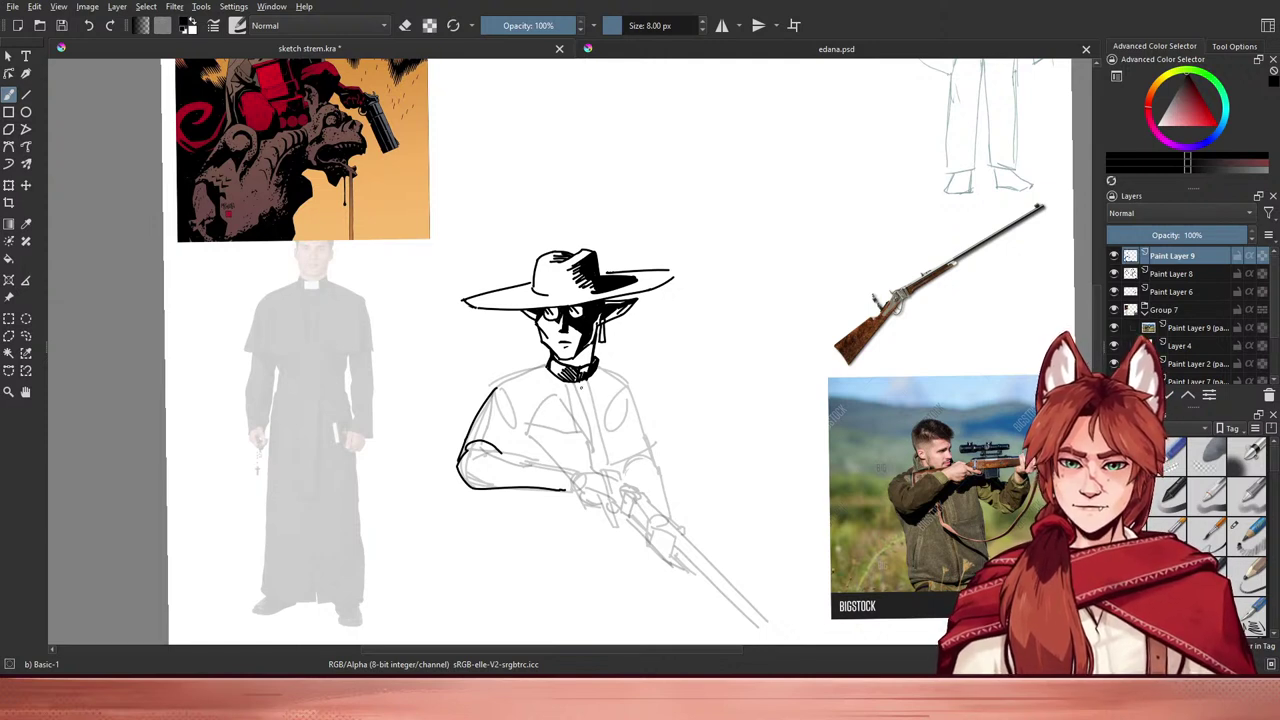
- Ink the two front opening lines of the garment from the collar down to the rifle hand
left_click_drag(574, 383, 593, 463)
key("ctrl+z")
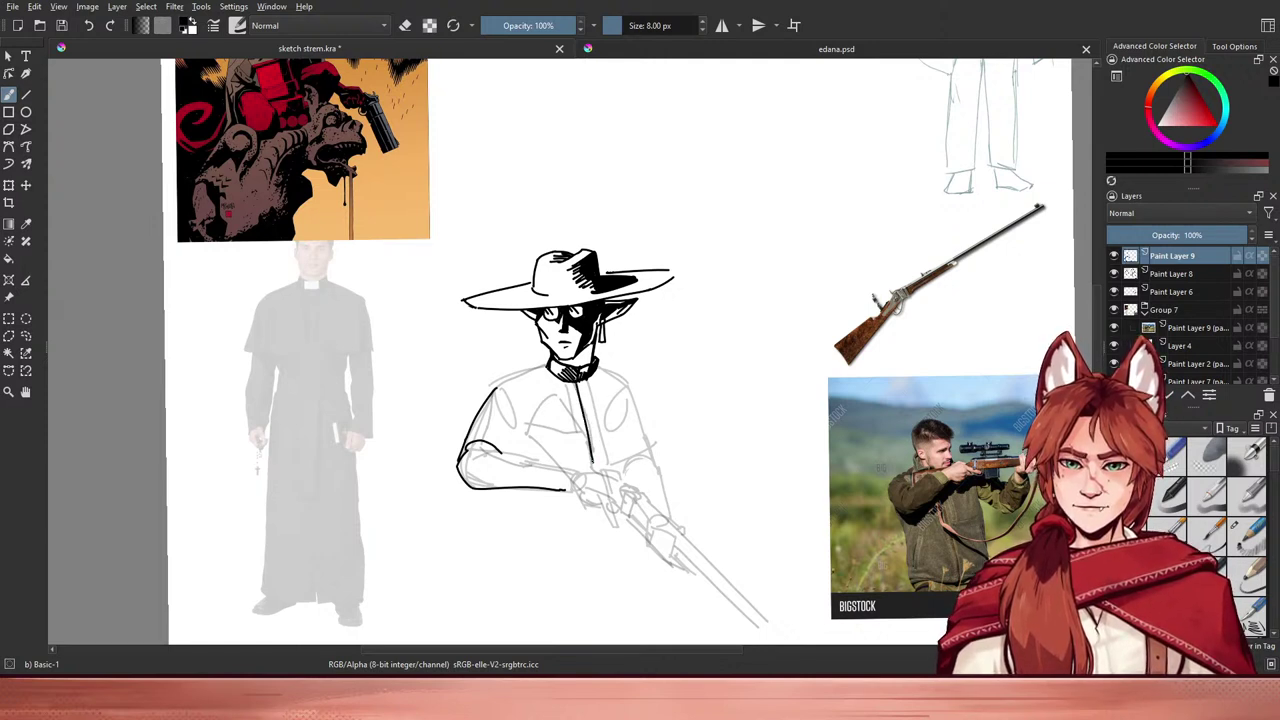
left_click_drag(590, 378, 608, 468)
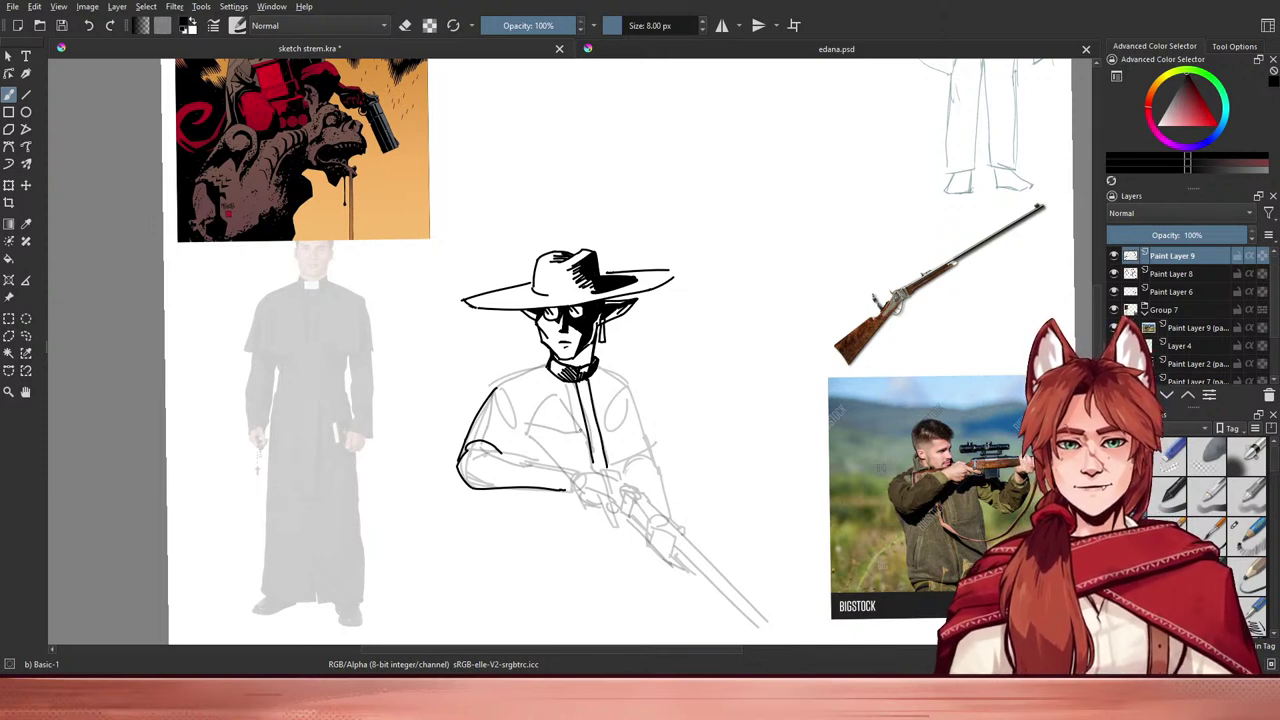
- Ink the angular outline of the rifle stock across the chest, down to the gripping hand
left_click_drag(543, 400, 590, 462)
key("ctrl+z")
left_click_drag(542, 398, 592, 463)
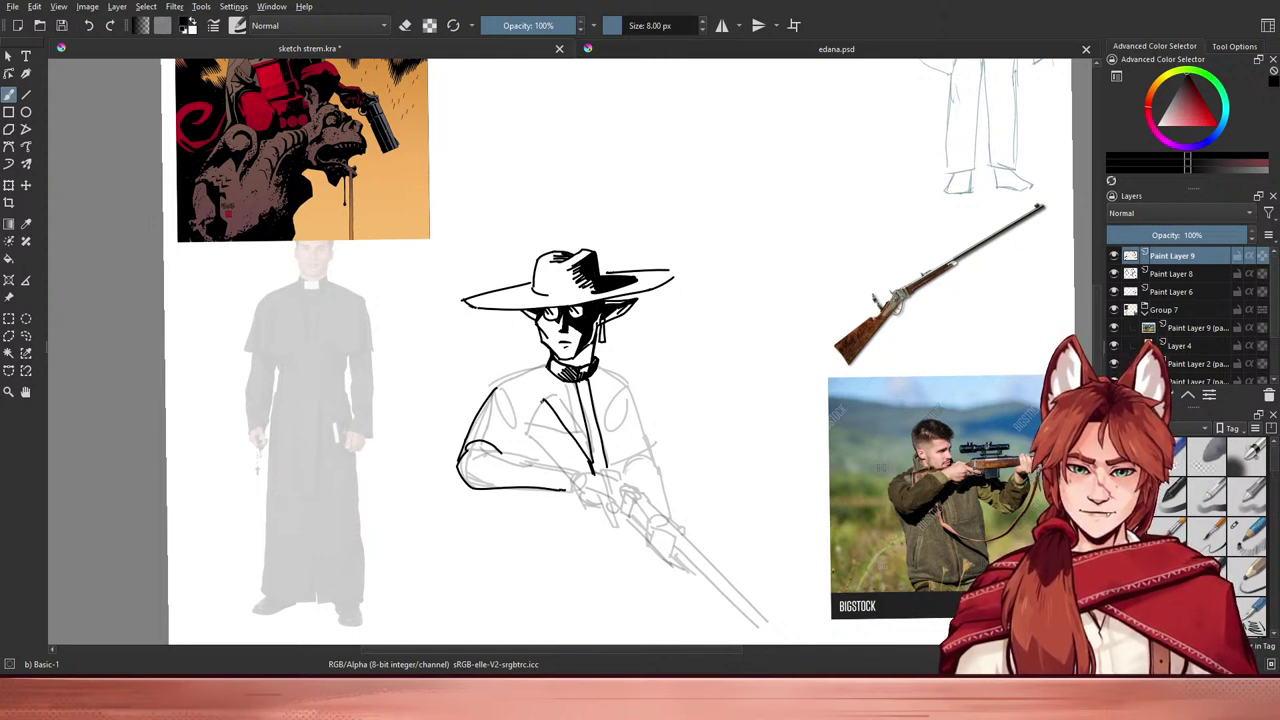
mouse_move(536, 410)
left_mouse_down()
mouse_move(527, 434)
mouse_move(562, 471)
left_mouse_up()
key("ctrl+z")
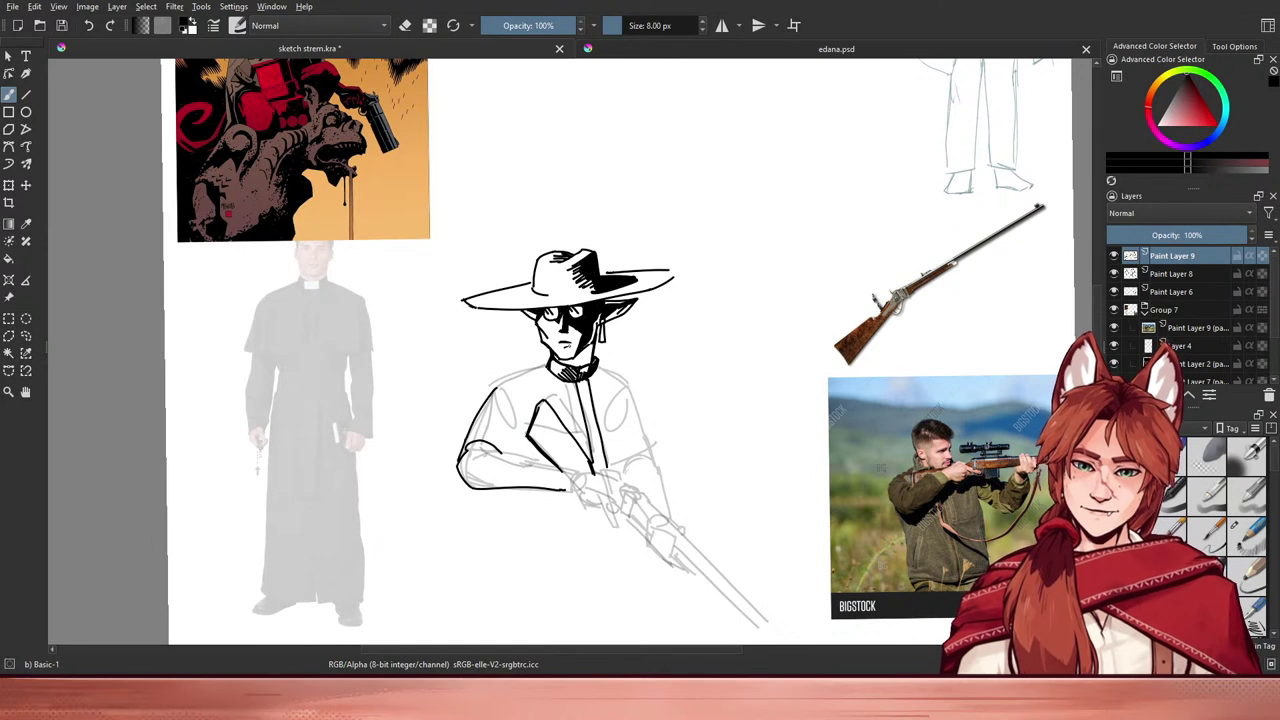
- Ink the shoulder line from the stock-side upper arm up to the collar
left_click_drag(494, 390, 547, 367)
key("ctrl+z")
key("ctrl+z")
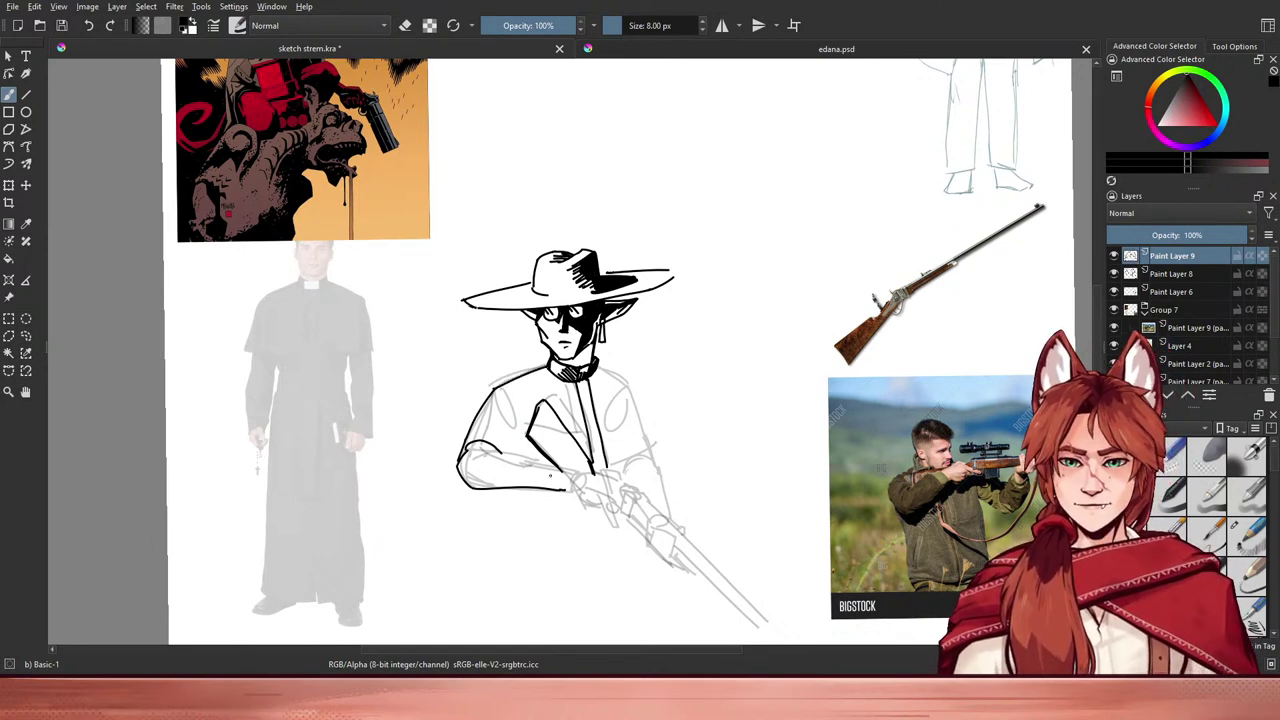
- Erase the wrist end of the inked line along the forearm's underside
key("e")
left_click_drag(568, 485, 587, 515)
key("e")
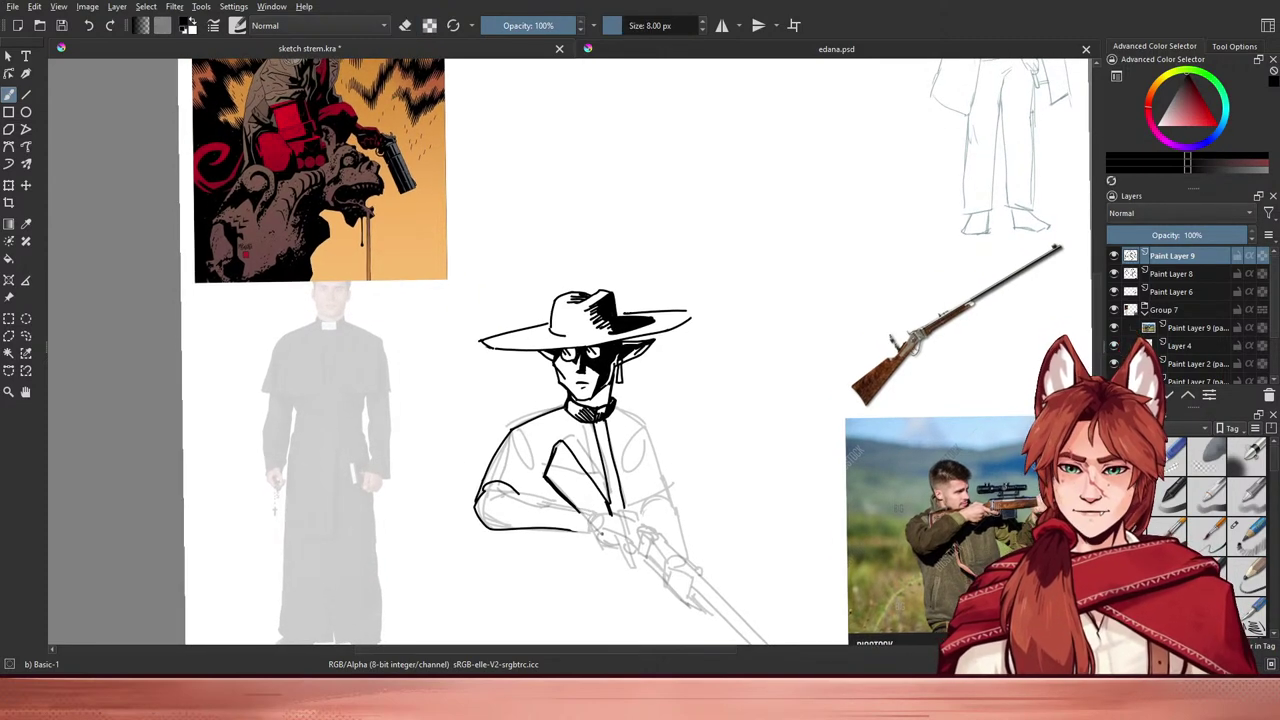
key("e")
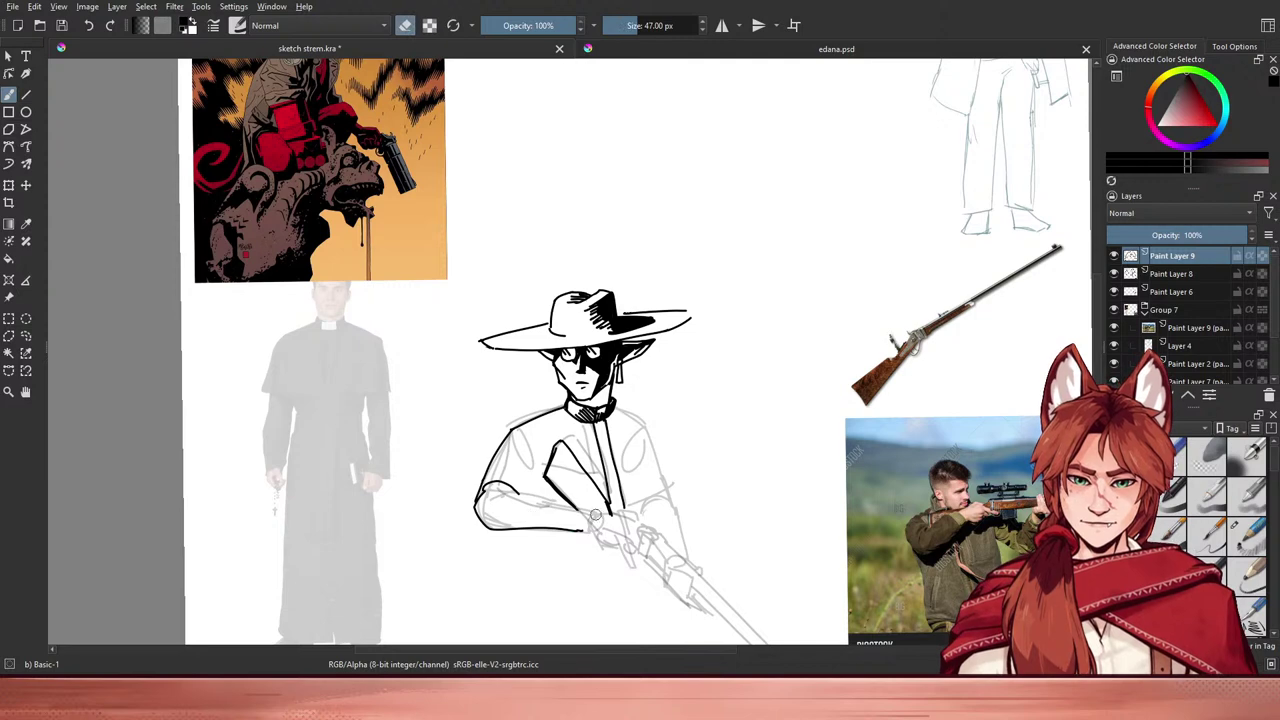
left_click_drag(527, 526, 598, 527)
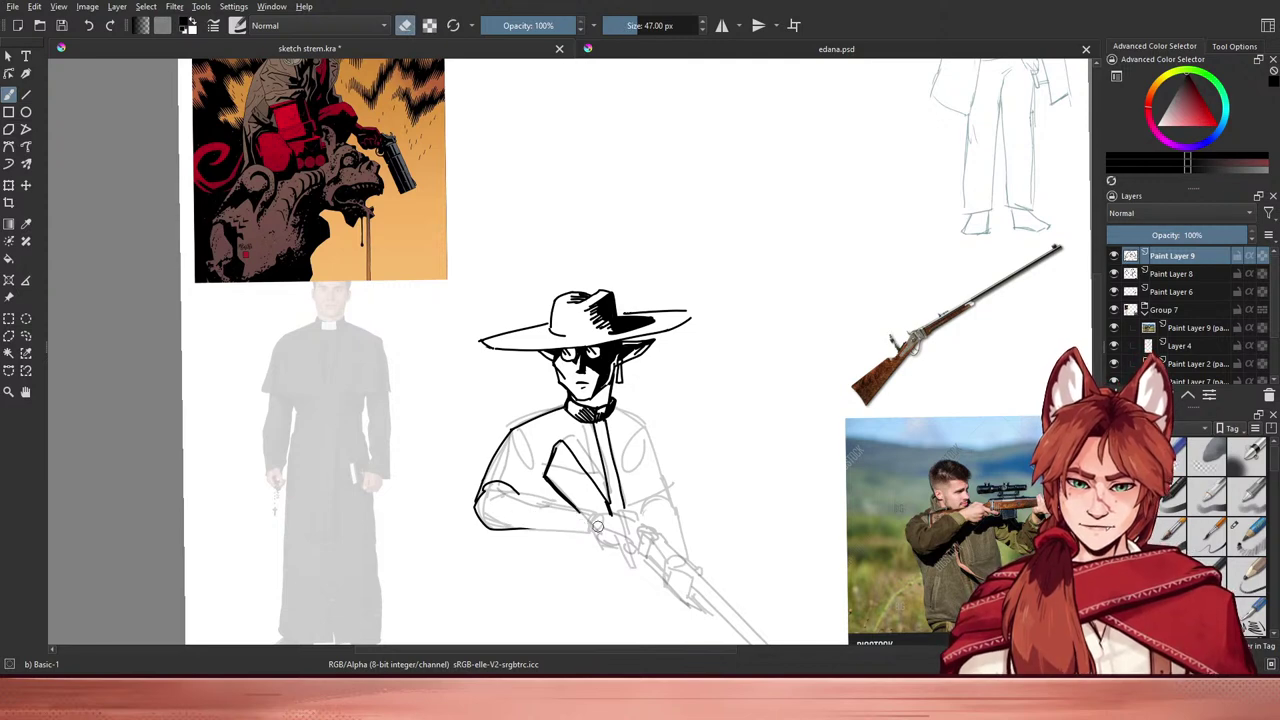
key("e")
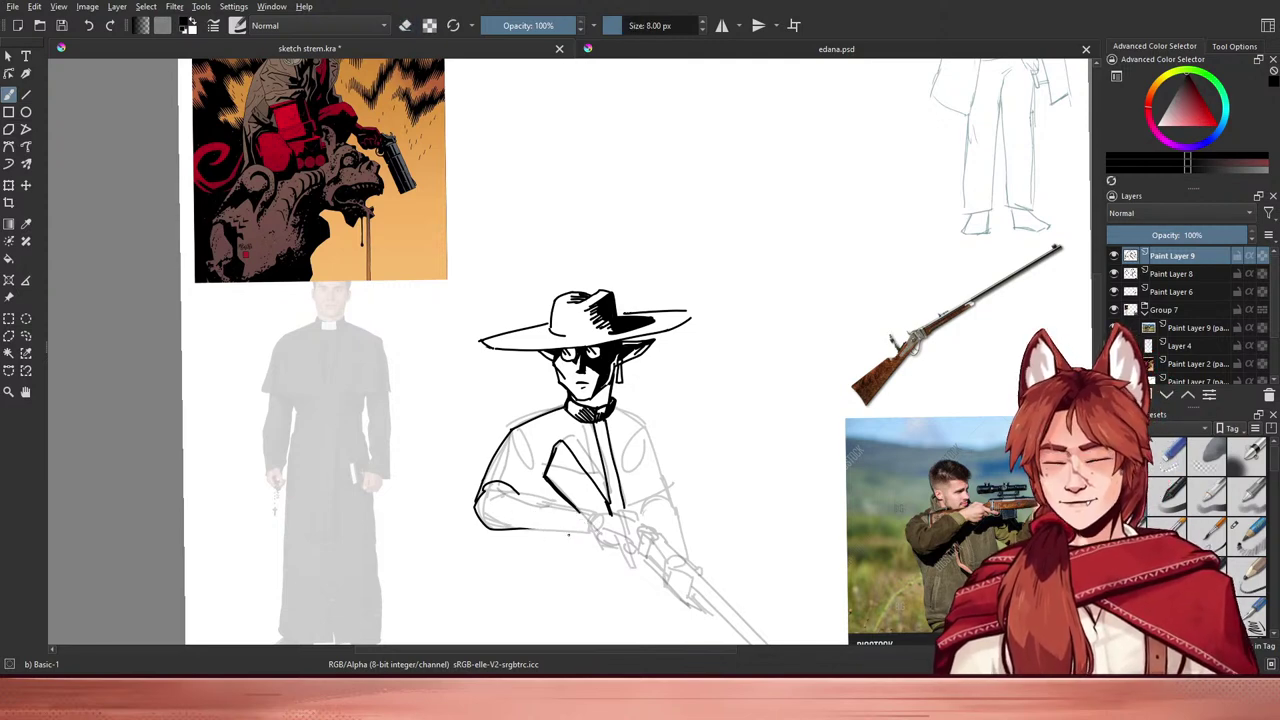
- Rotate the canvas and re-ink the forearm's underside to the wrist, adding its upper edge from the elbow
mouse_move(609, 566)
left_mouse_down()
mouse_move(411, 526)
mouse_move(377, 257)
mouse_move(408, 222)
left_mouse_up()
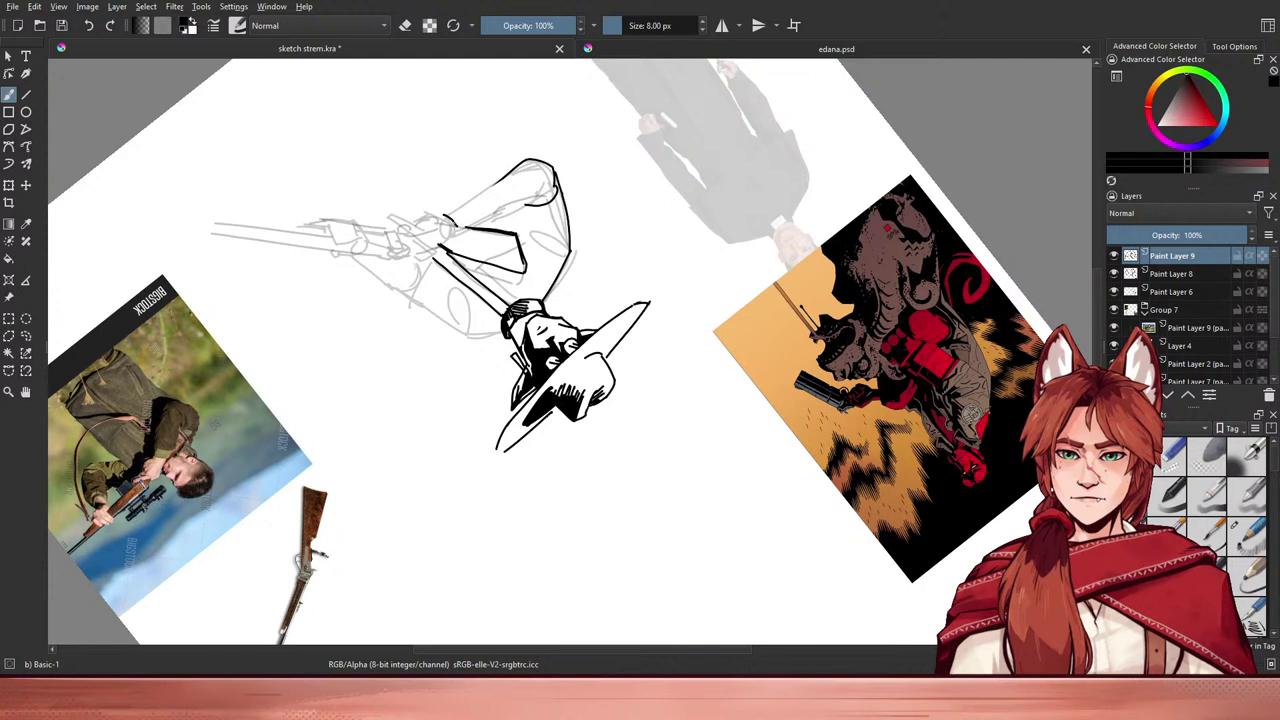
left_click_drag(445, 217, 511, 178)
key("ctrl+z")
left_click_drag(445, 217, 511, 178)
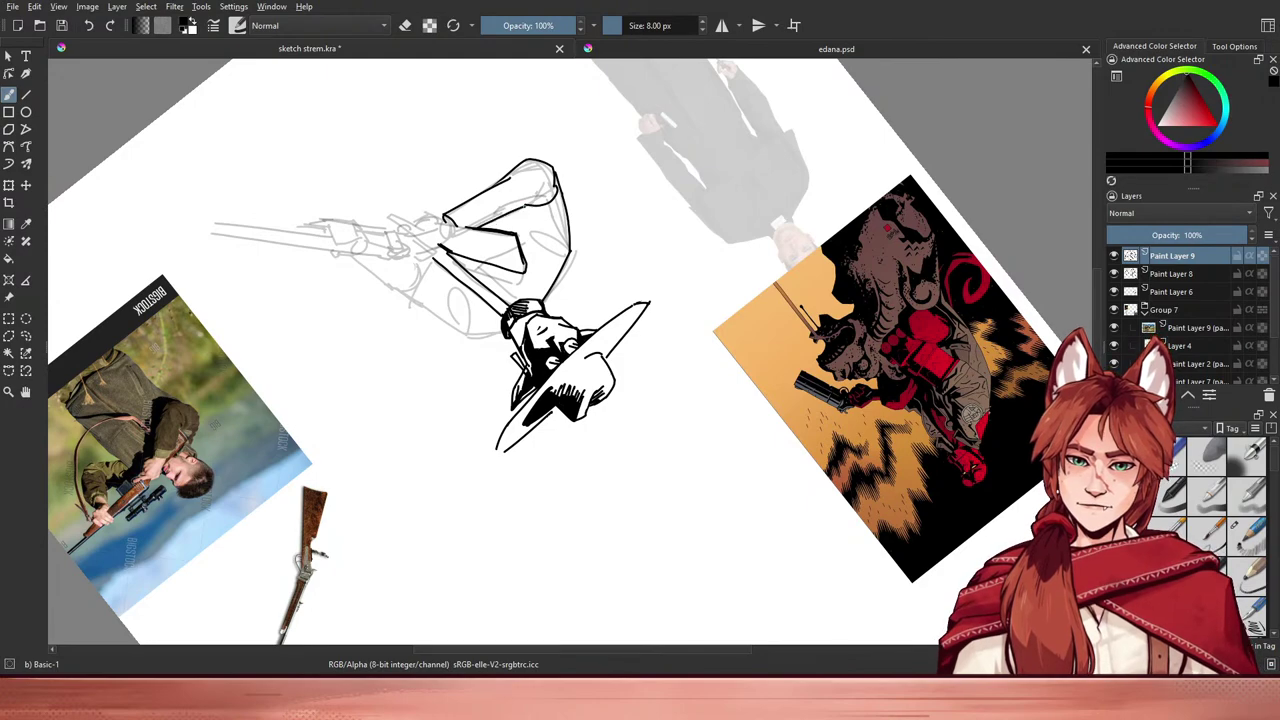
left_click_drag(482, 229, 526, 207)
- Erase the overlap between the rifle stock and forearm with an 18 px eraser, and ink the cuff at the wrist
mouse_move(449, 345)
left_mouse_down()
mouse_move(609, 243)
mouse_move(717, 274)
mouse_move(823, 381)
mouse_move(803, 466)
left_mouse_up()
key("e")
left_click_drag(526, 499, 456, 454)
mouse_move(558, 519)
left_mouse_down()
mouse_move(525, 540)
mouse_move(400, 505)
left_mouse_up()
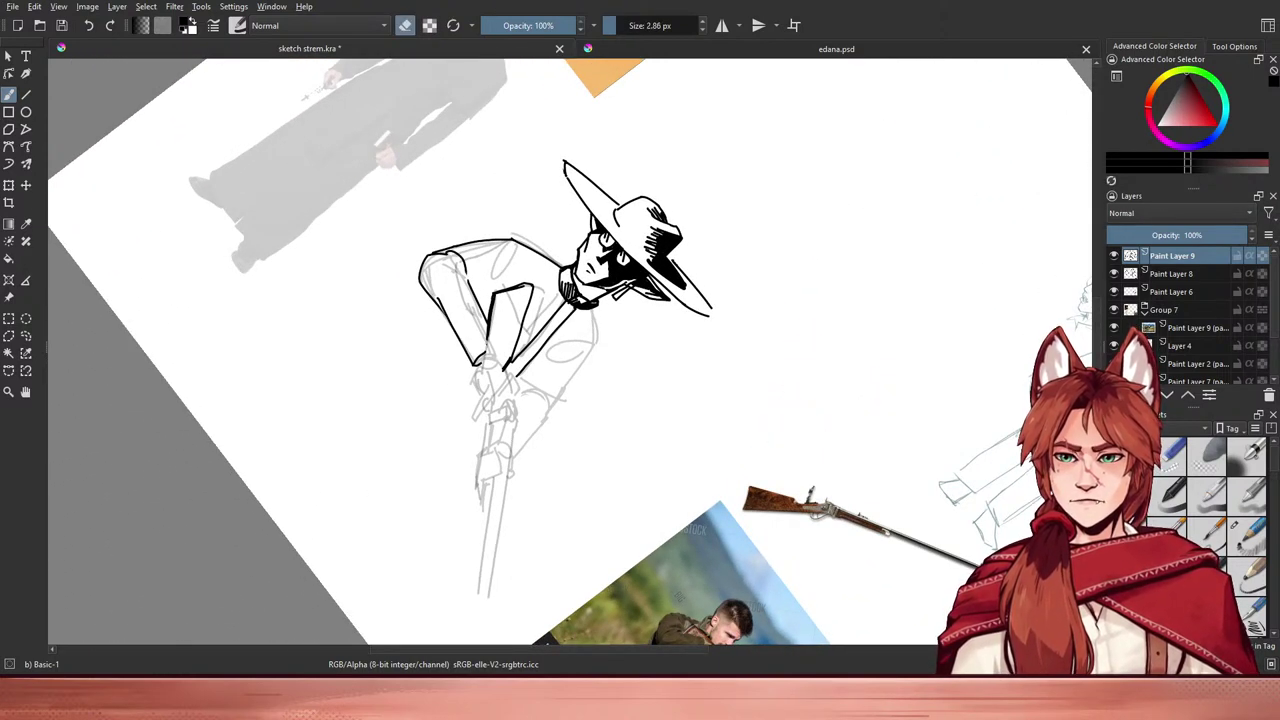
key("bracketright")
key("bracketright")
key("bracketright")
key("bracketright")
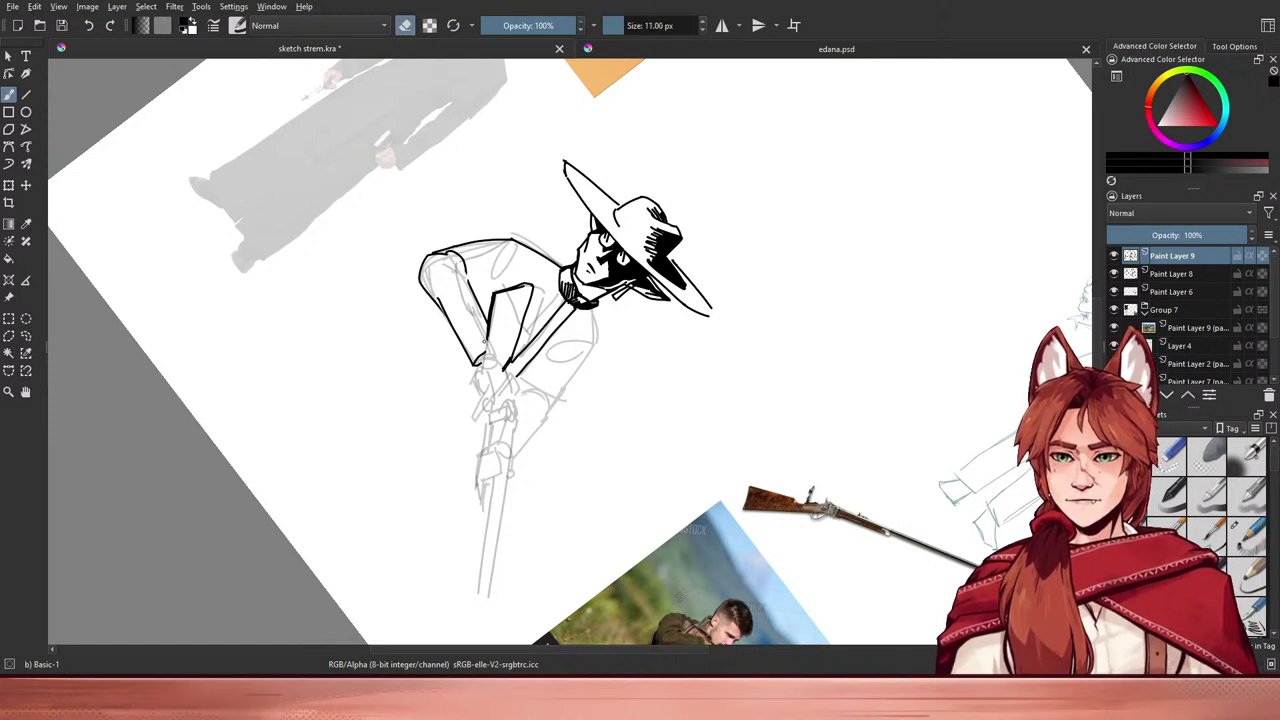
key("bracketright")
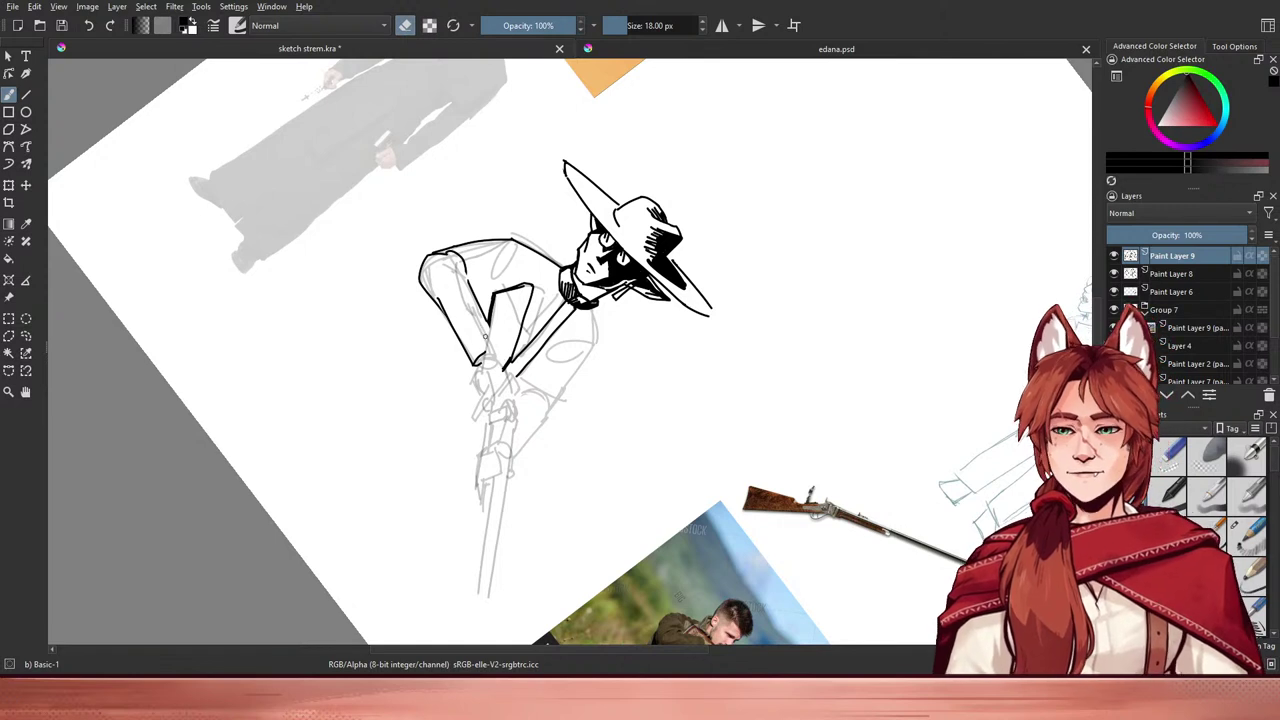
key("e")
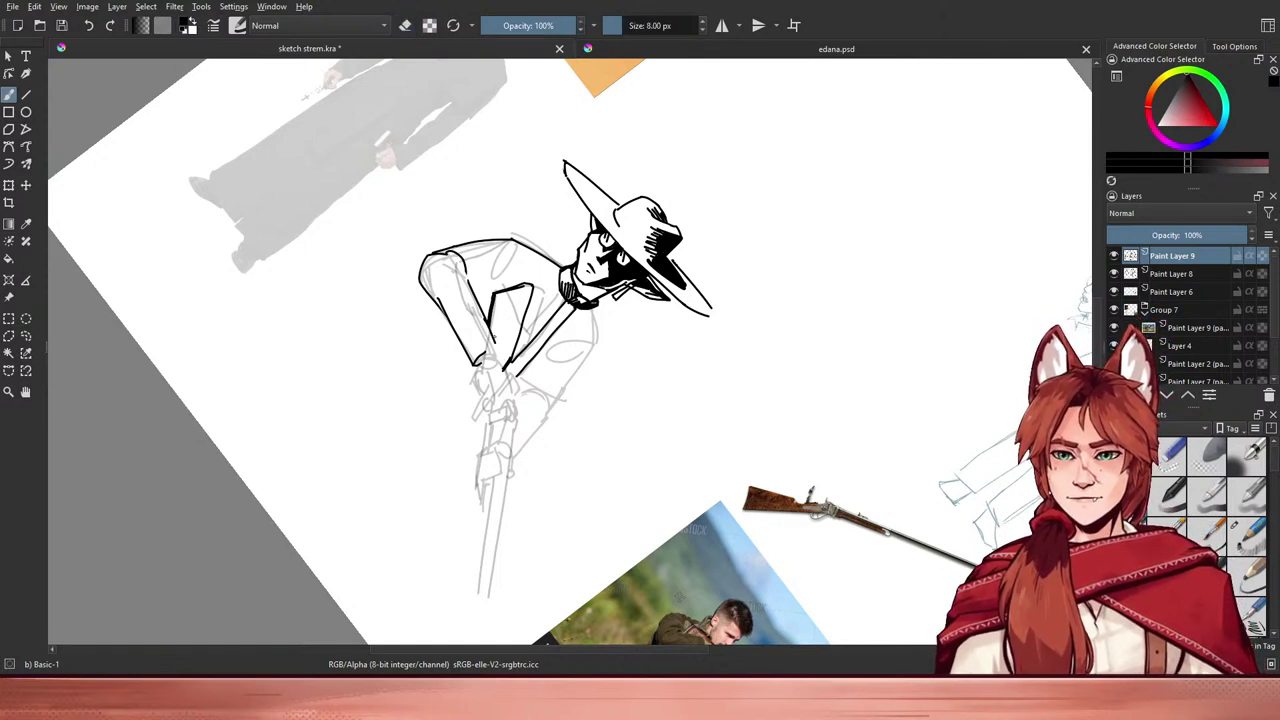
left_click_drag(485, 354, 497, 357)
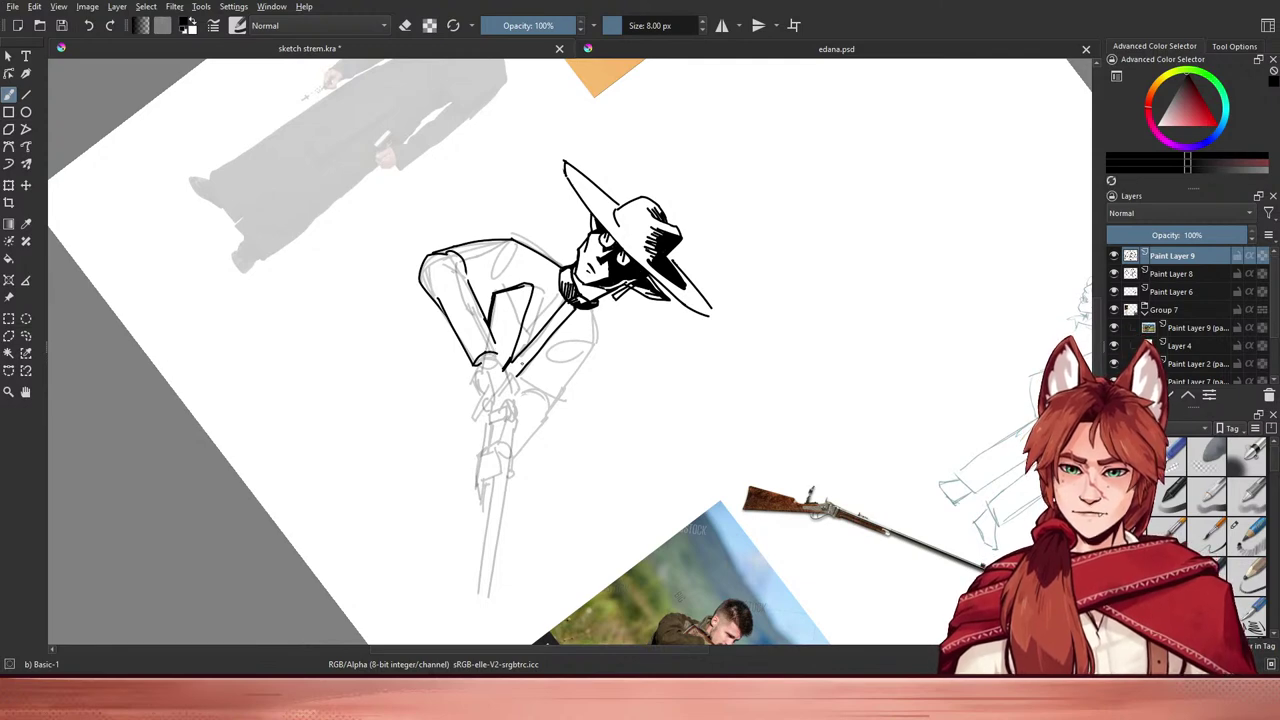
left_click_drag(597, 441, 640, 340)
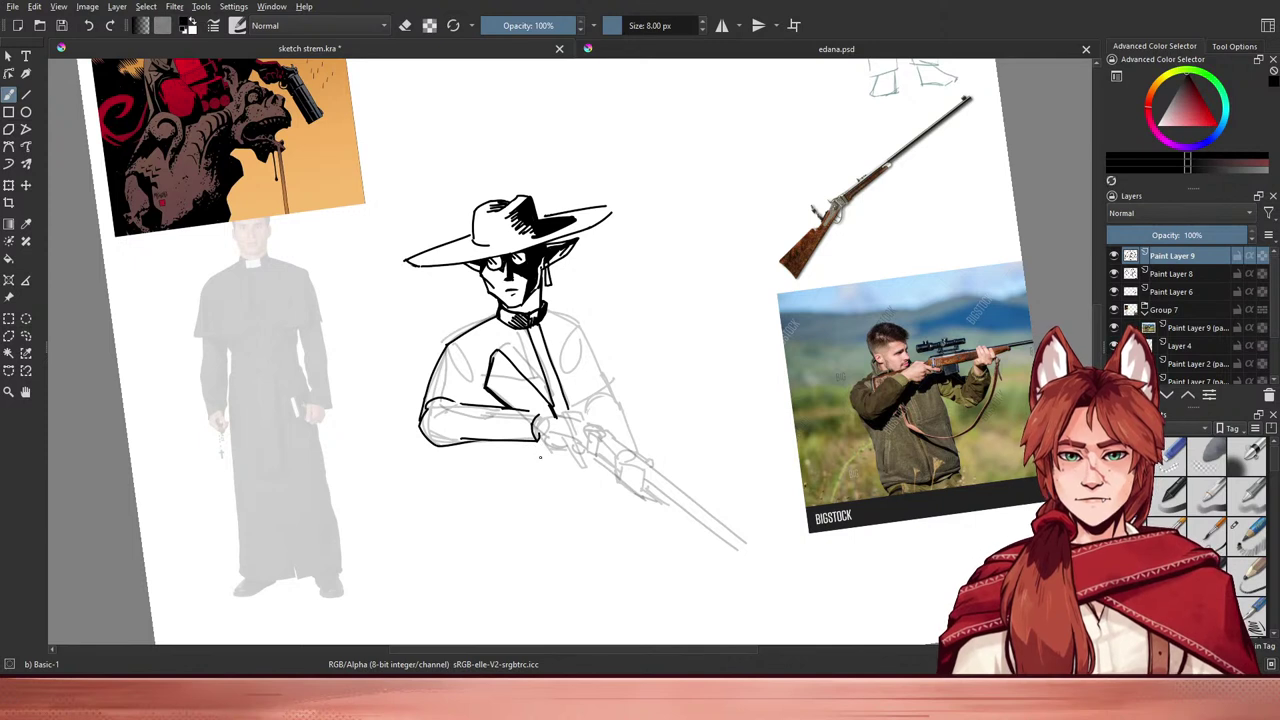
- Find the head's layer, Paint Layer 6, and transform the hatted head to be slightly smaller
left_click(1178, 276)
left_click(1114, 275)
left_click(1114, 275)
left_click(1114, 276)
left_click(1114, 277)
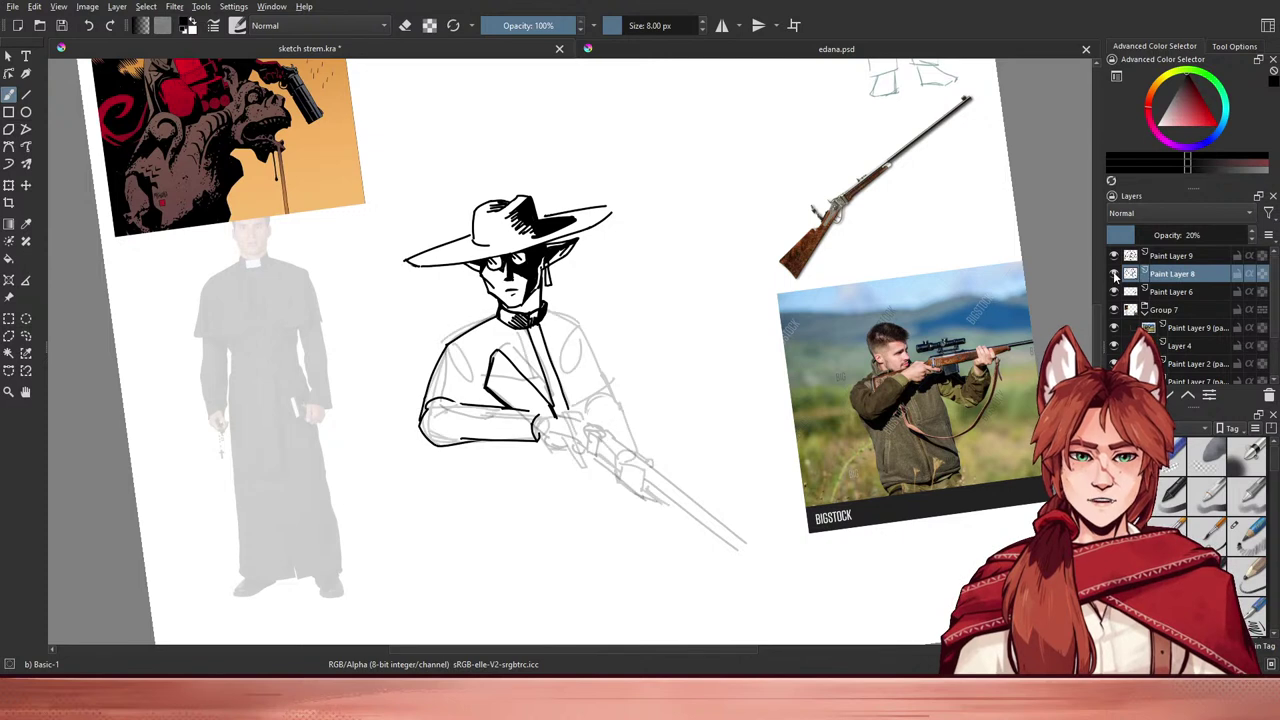
left_click(1114, 276)
left_click(1114, 276)
left_click(1180, 292)
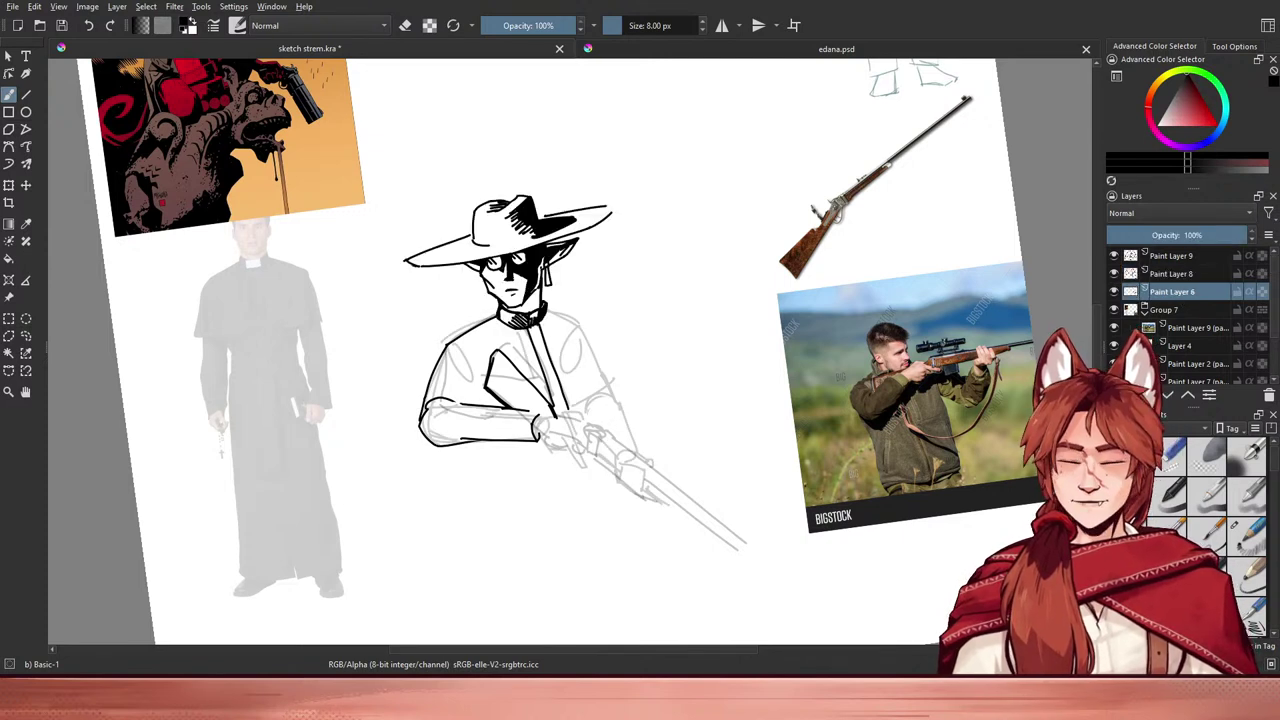
key("ctrl+t")
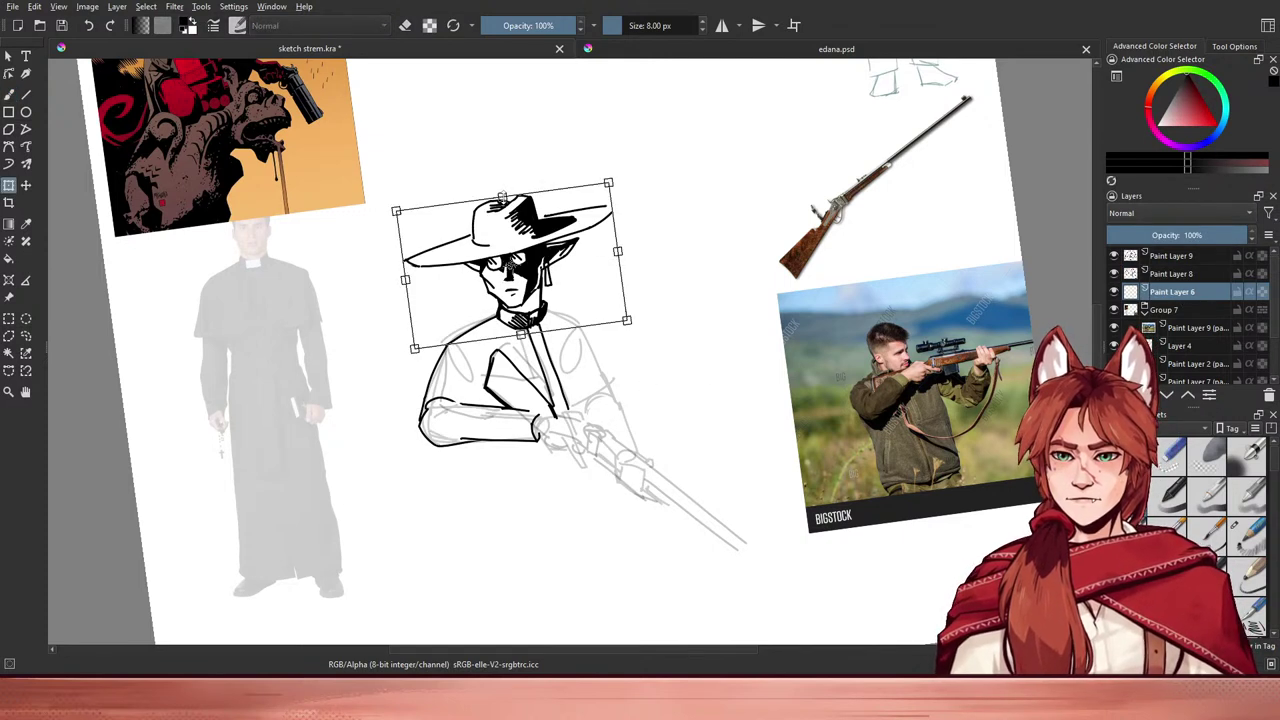
left_click_drag(503, 201, 505, 200)
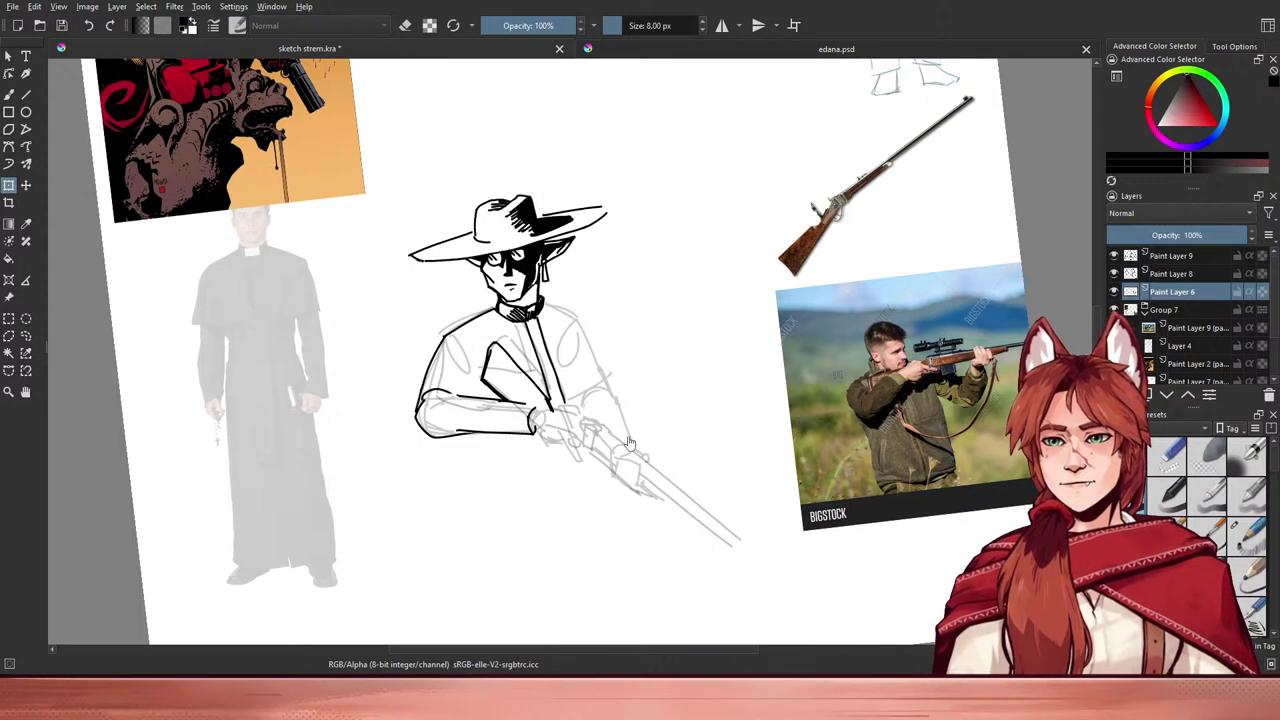
left_click_drag(599, 401, 588, 404)
left_click_drag(656, 428, 647, 439)
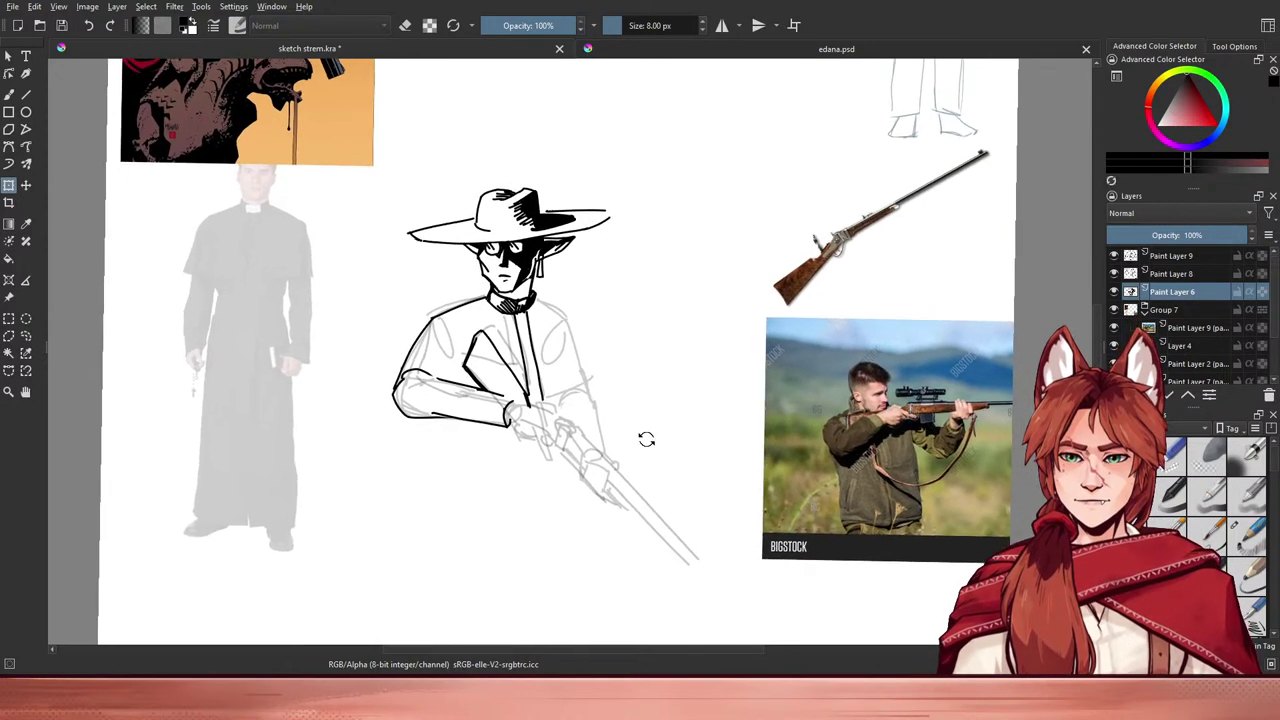
key("b")
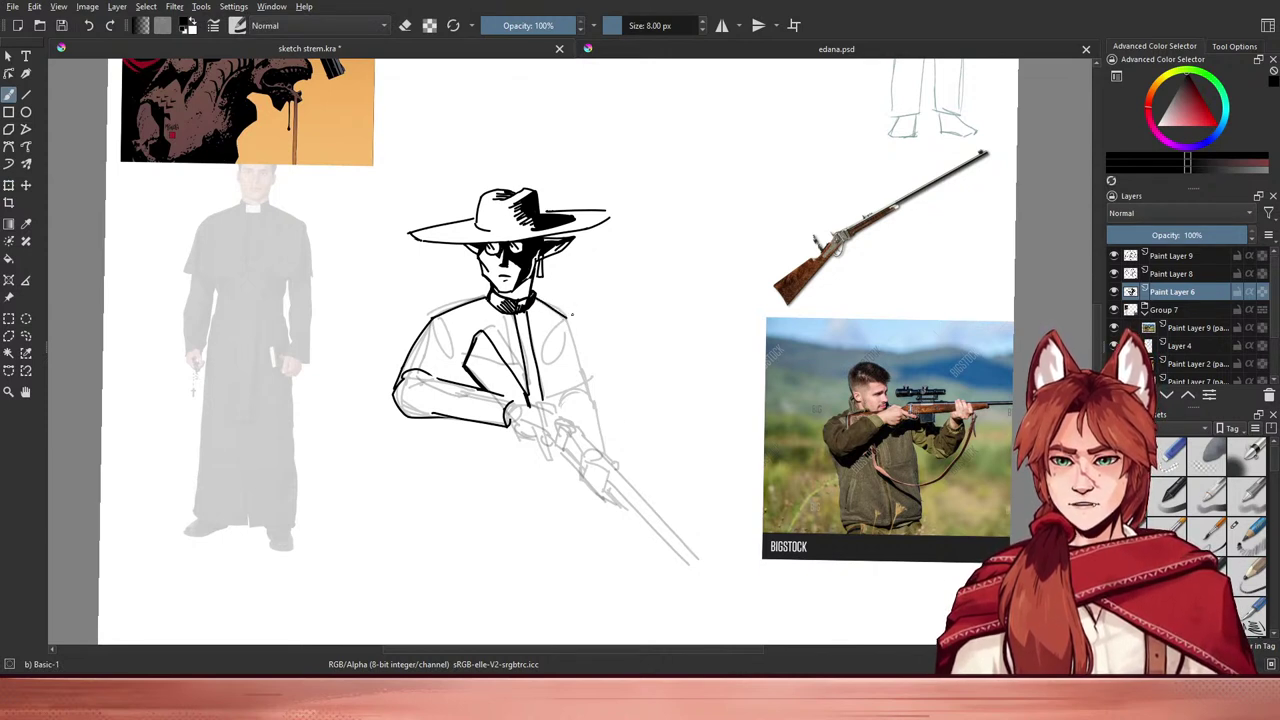
- Ink the supporting arm's outer upper-arm line and the cape hem across it, redoing strokes as needed
left_click_drag(566, 317, 588, 390)
key("ctrl+z")
mouse_move(566, 318)
left_mouse_down()
mouse_move(586, 385)
mouse_move(600, 375)
mouse_move(558, 407)
mouse_move(577, 390)
mouse_move(591, 397)
mouse_move(584, 387)
mouse_move(591, 398)
left_mouse_up()
key("ctrl+z")
key("ctrl+z")
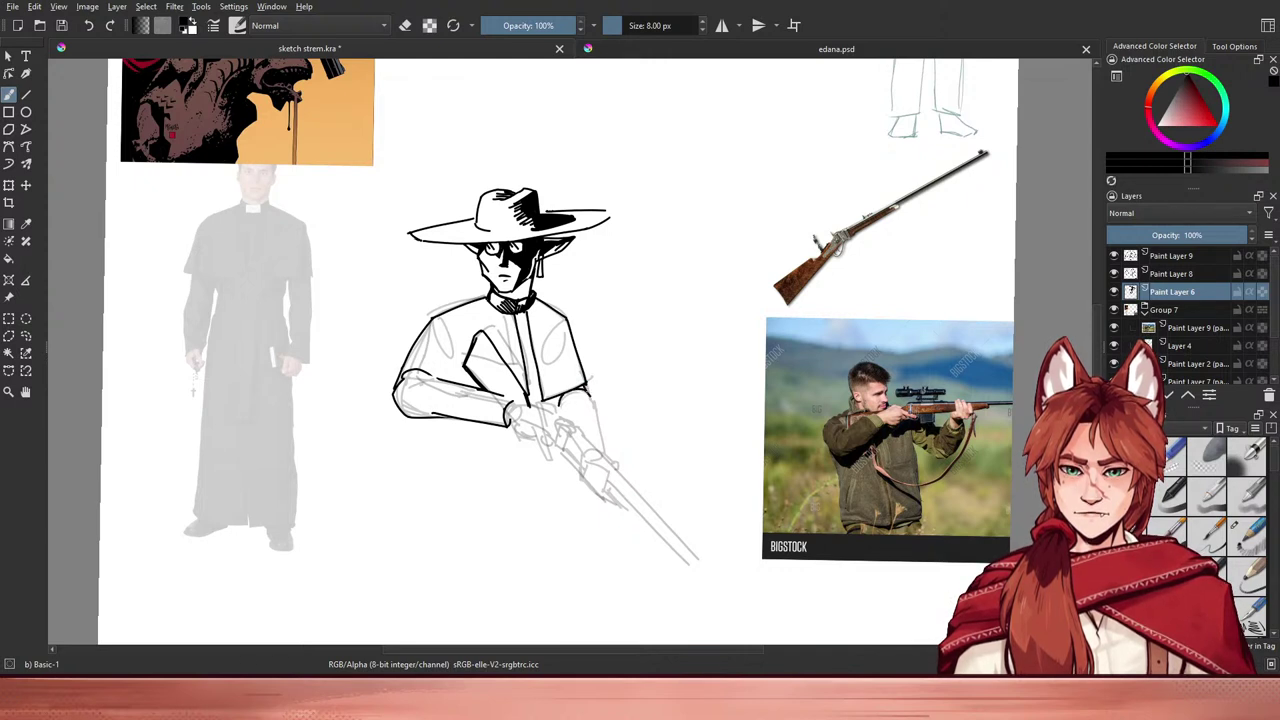
- Find the layer holding the cape and arm lines, Paint Layer 9, and move it below Paint Layer 8
key("e")
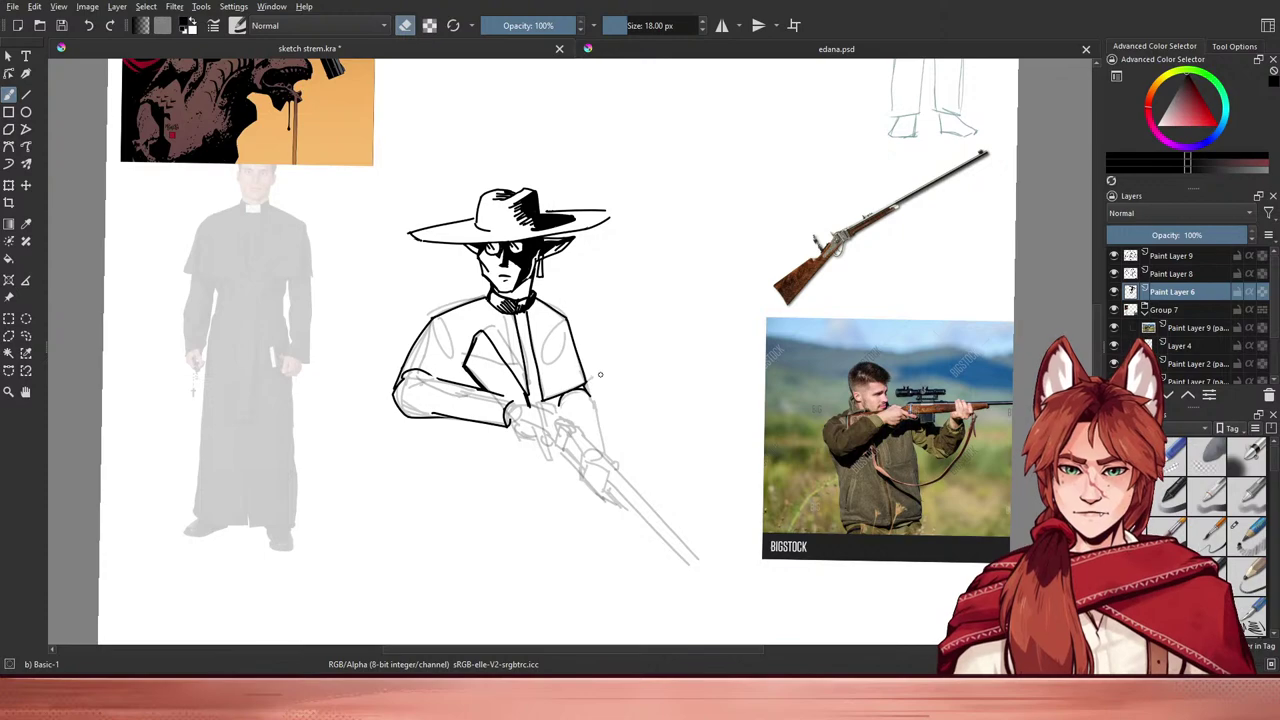
mouse_move(582, 425)
left_mouse_down()
mouse_move(617, 374)
mouse_move(606, 388)
left_mouse_up()
key("e")
key("e")
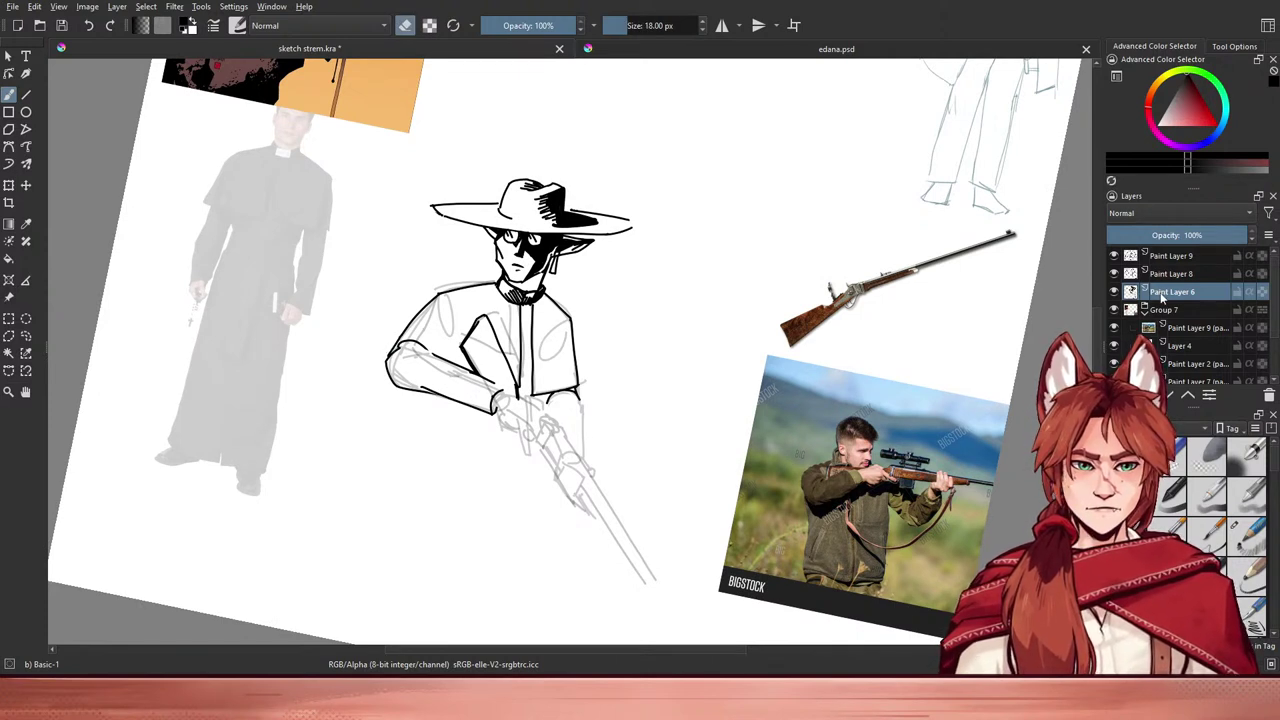
left_click(1136, 258)
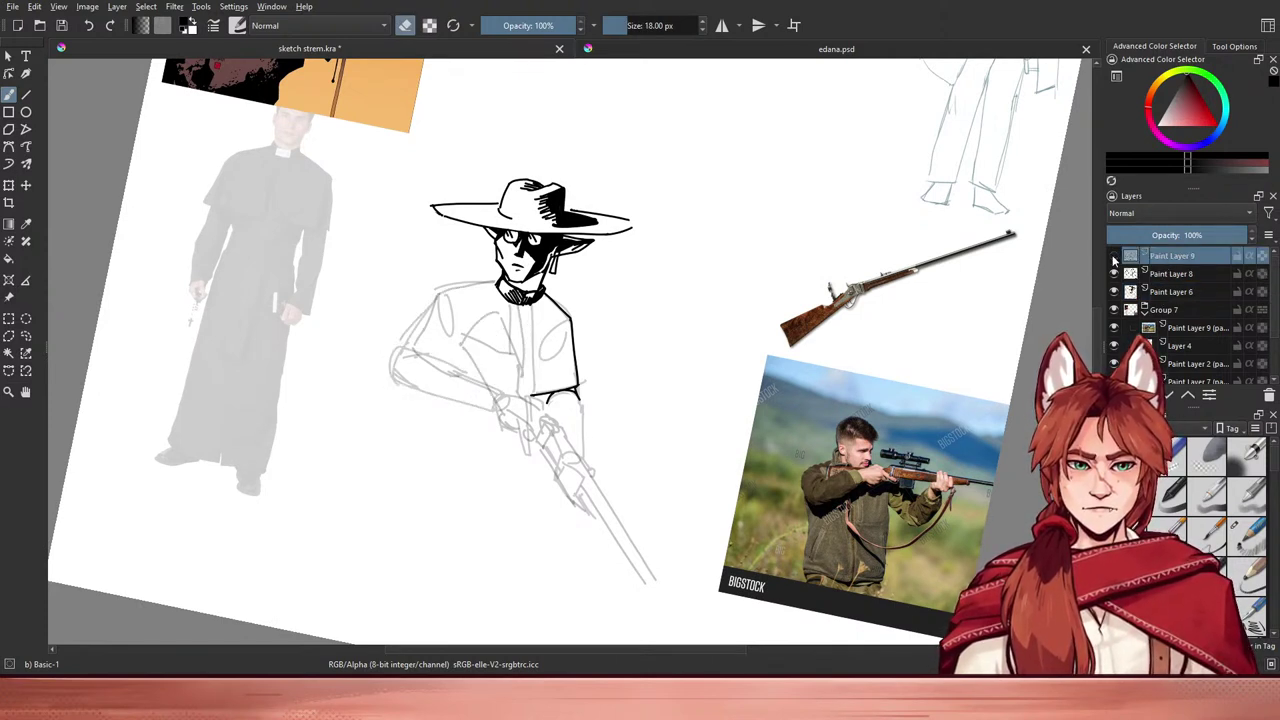
mouse_move(1118, 258)
left_mouse_down()
mouse_move(1140, 282)
mouse_move(1146, 270)
left_mouse_up()
- Clean up the line junction on Paint Layer 9 where the cape hem meets the elbow
key("e")
key("e")
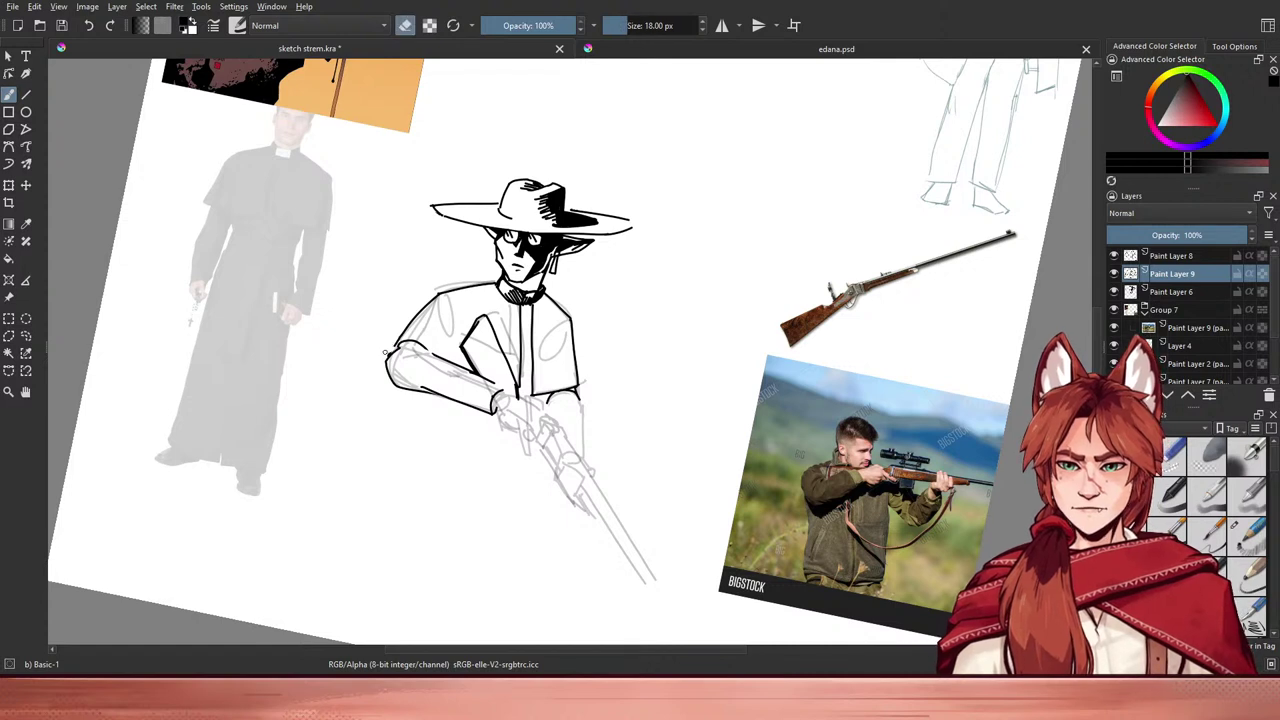
key("e")
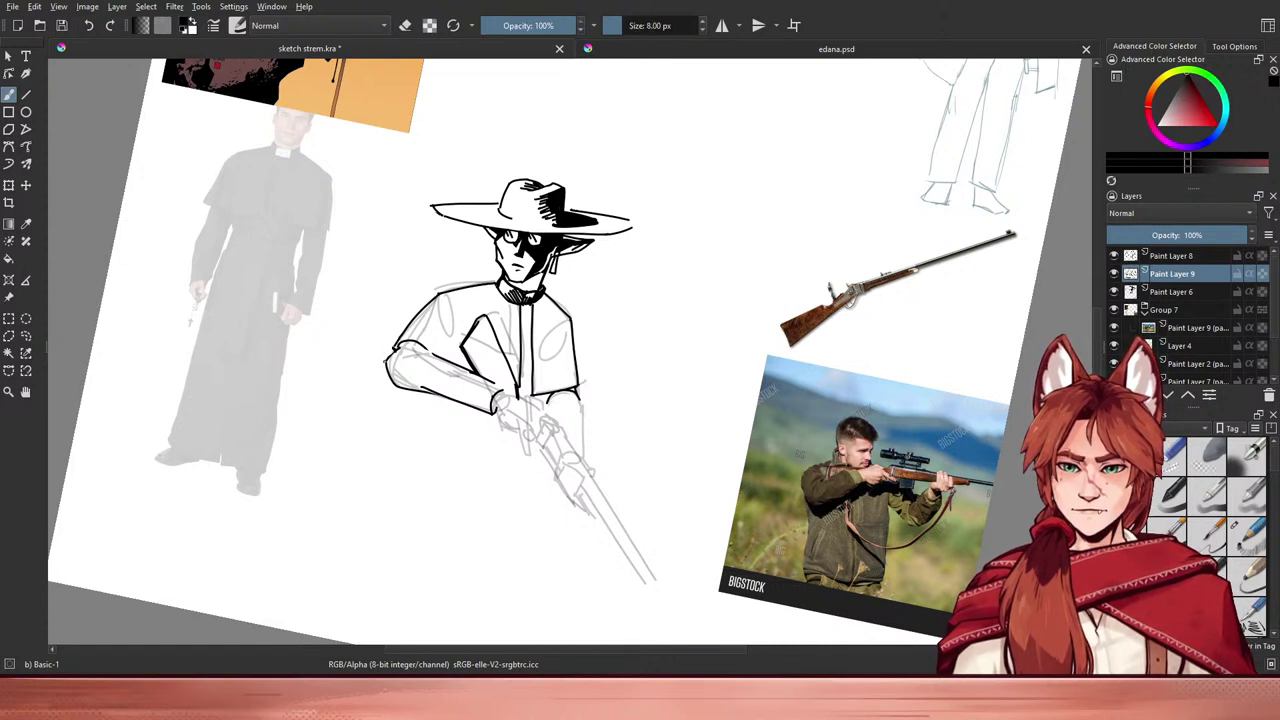
- Ink the trigger hand and its fingers from the cuff, redoing the first strokes and cleaning overlaps with the eraser
left_click_drag(526, 488, 552, 478)
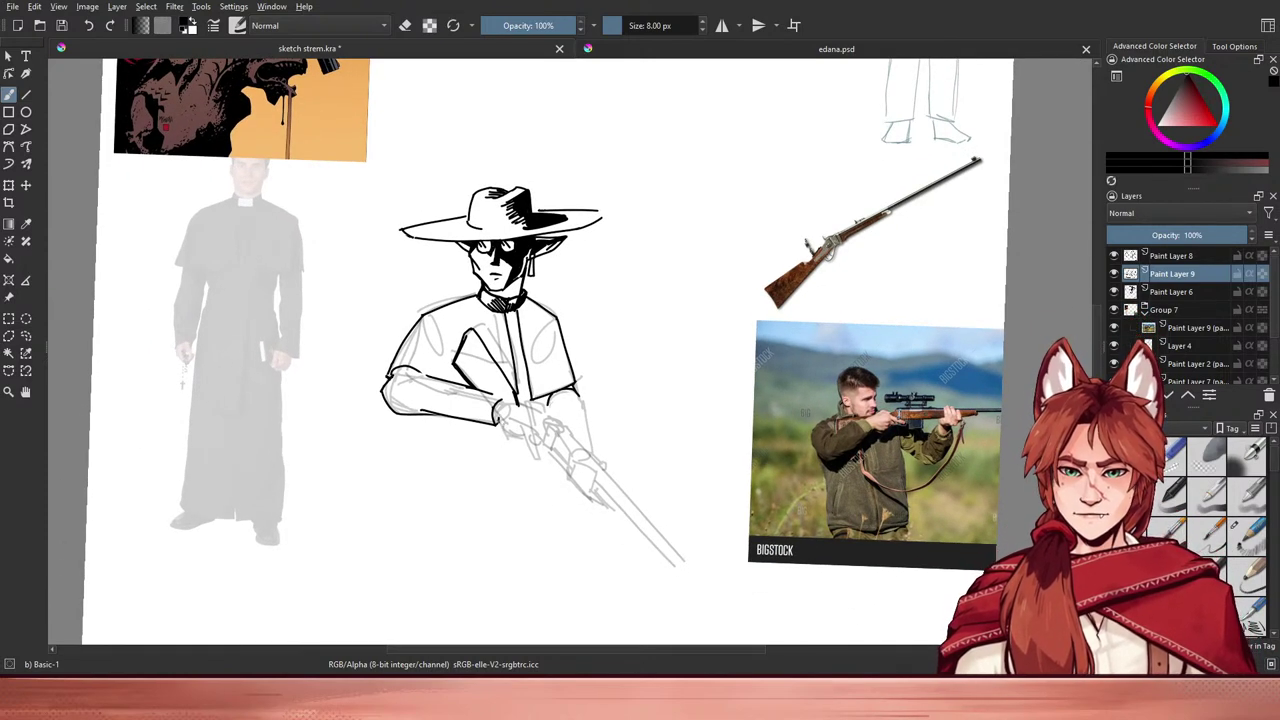
key("e")
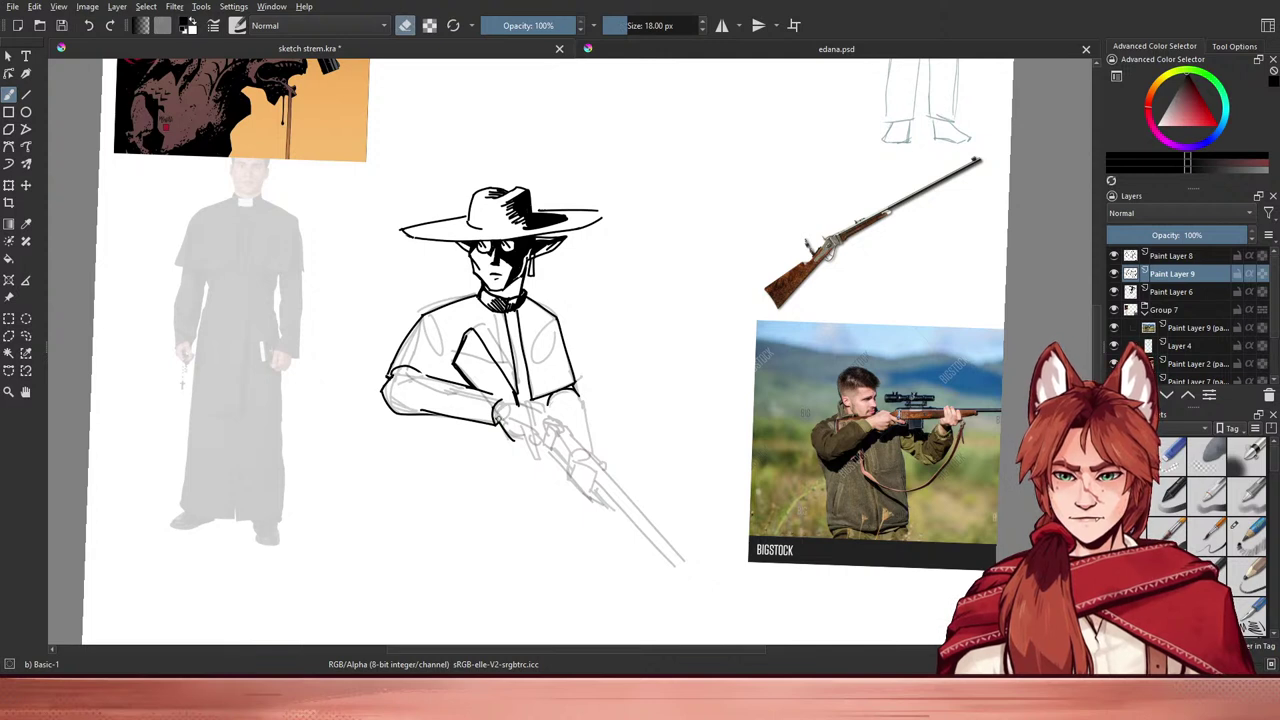
key("ctrl+z")
key("ctrl+z")
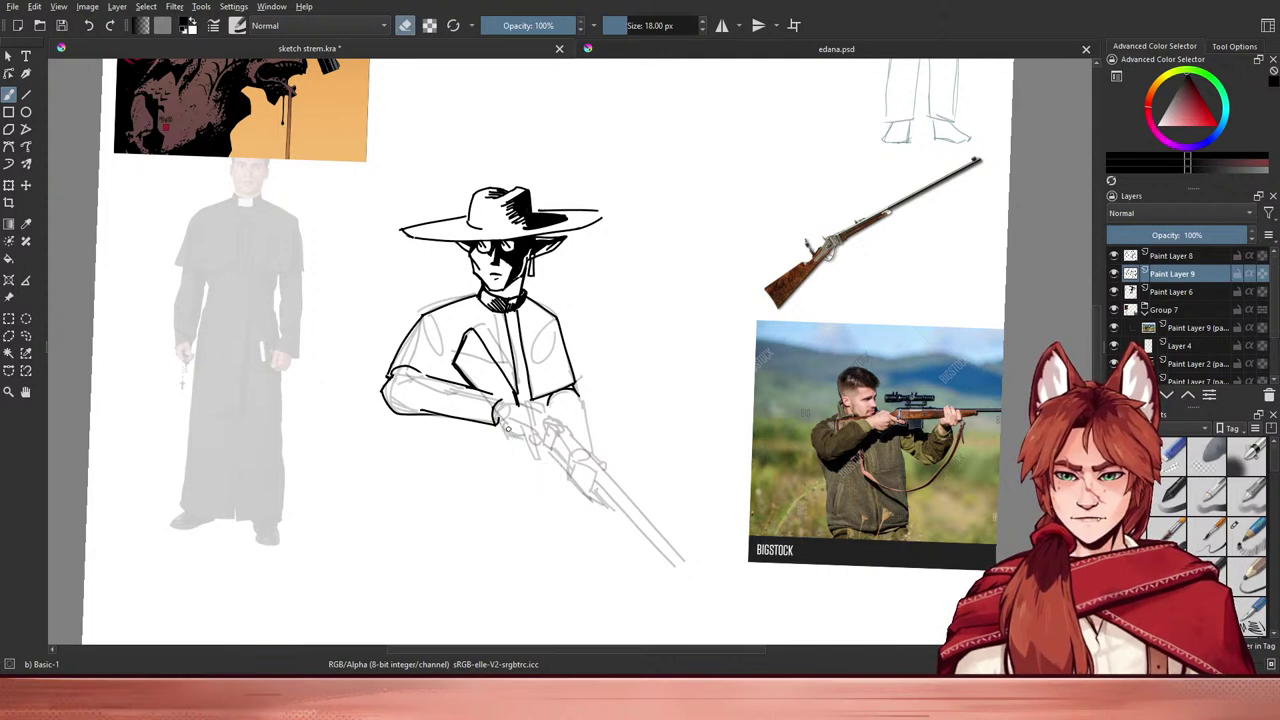
key("e")
key("e")
left_click_drag(499, 418, 507, 437)
key("e")
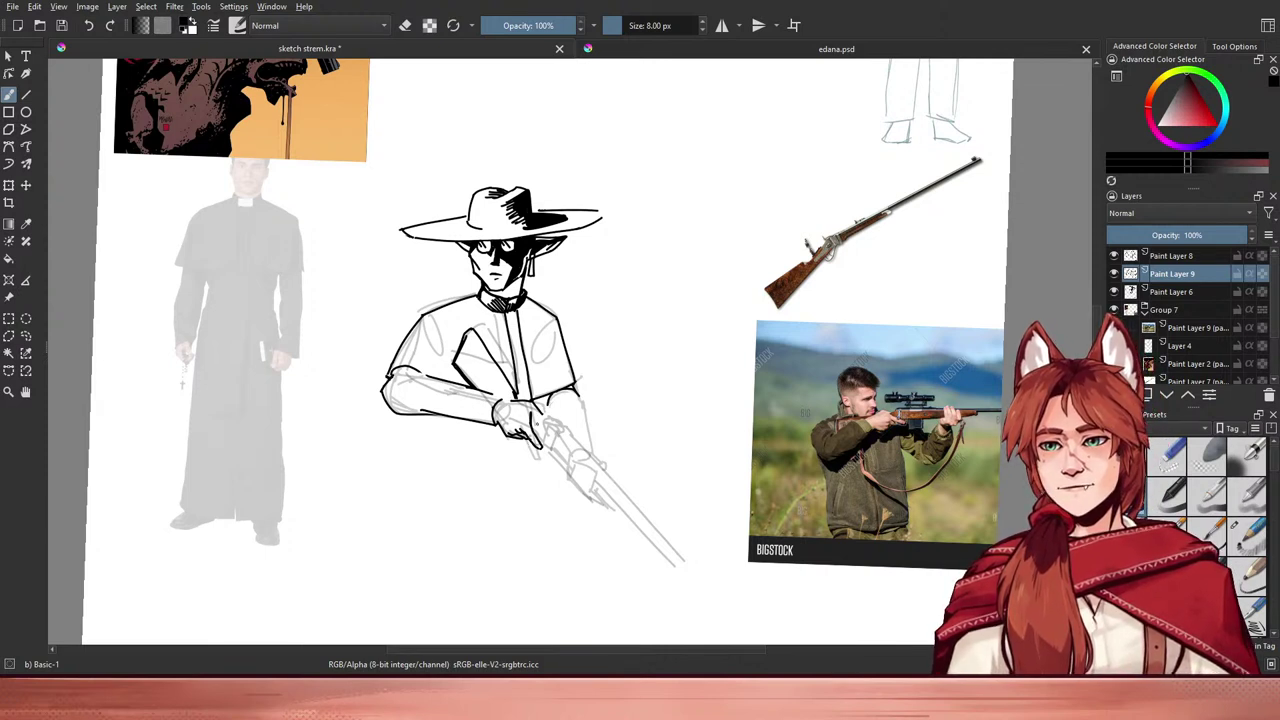
key("e")
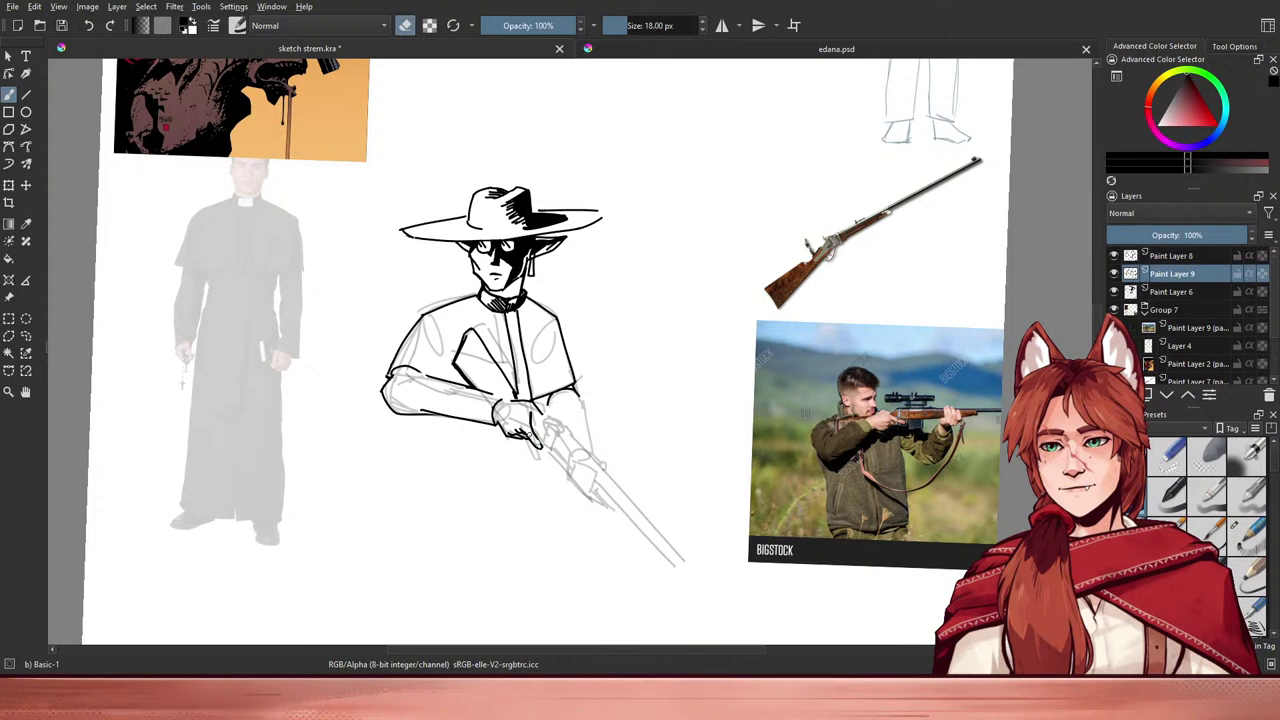
key("e")
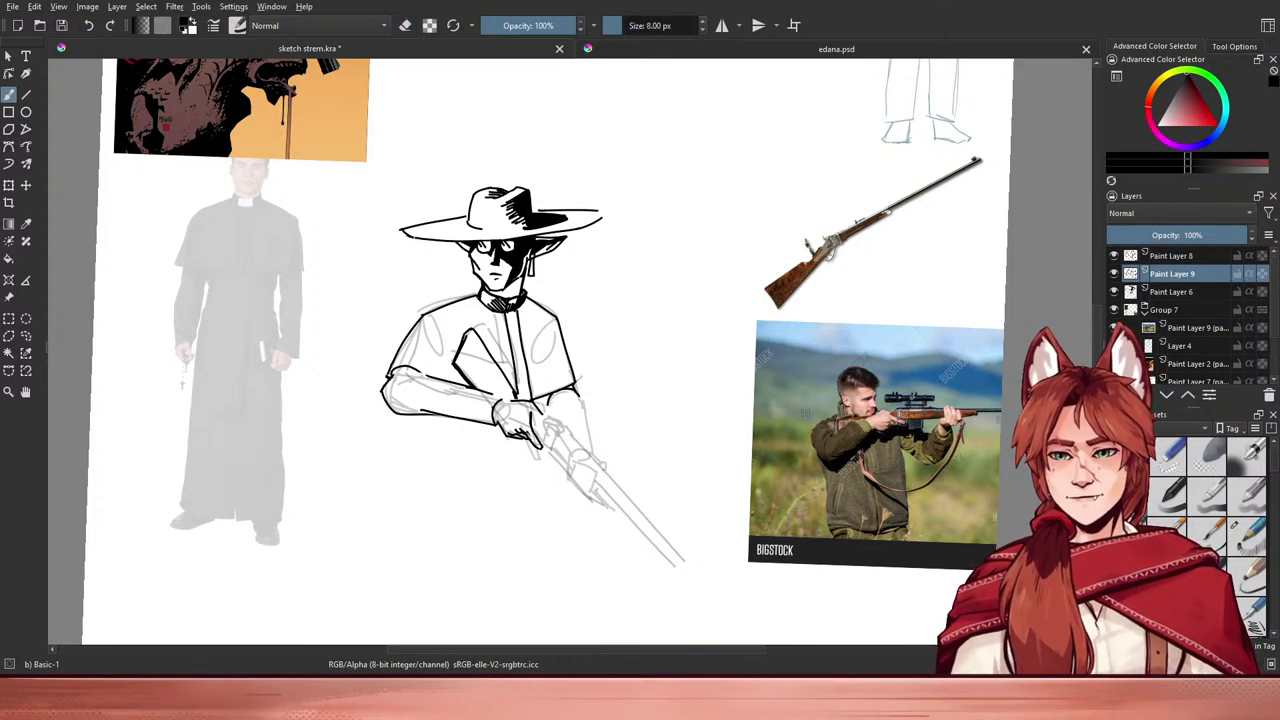
key("e")
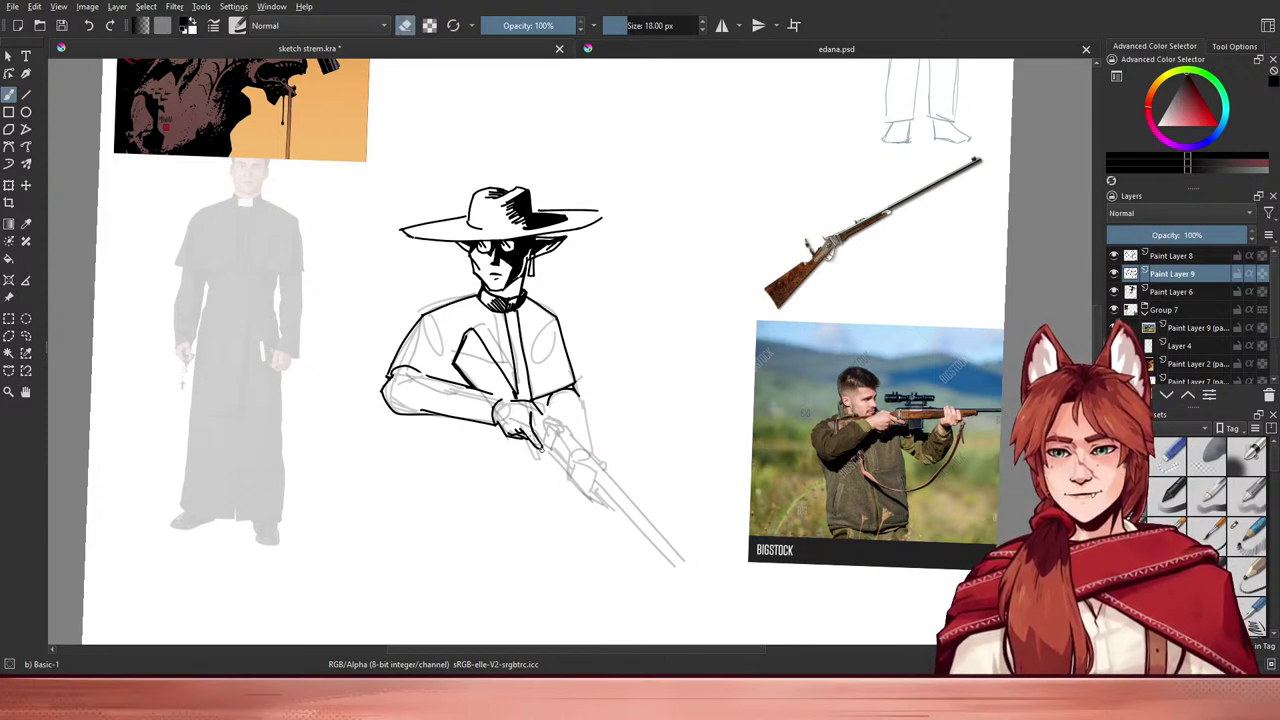
key("e")
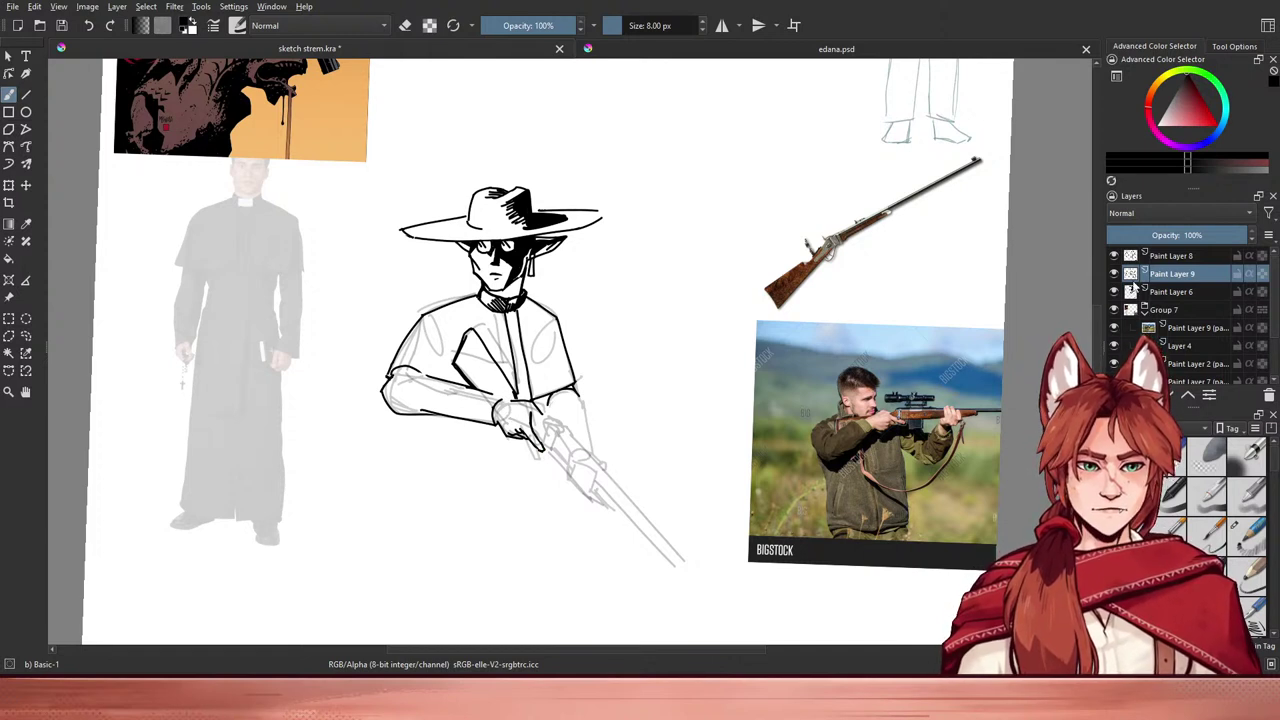
- Hide Paint Layer 8, which holds the rough body sketch
left_click(1115, 257)
left_click(1115, 257)
left_click(1115, 257)
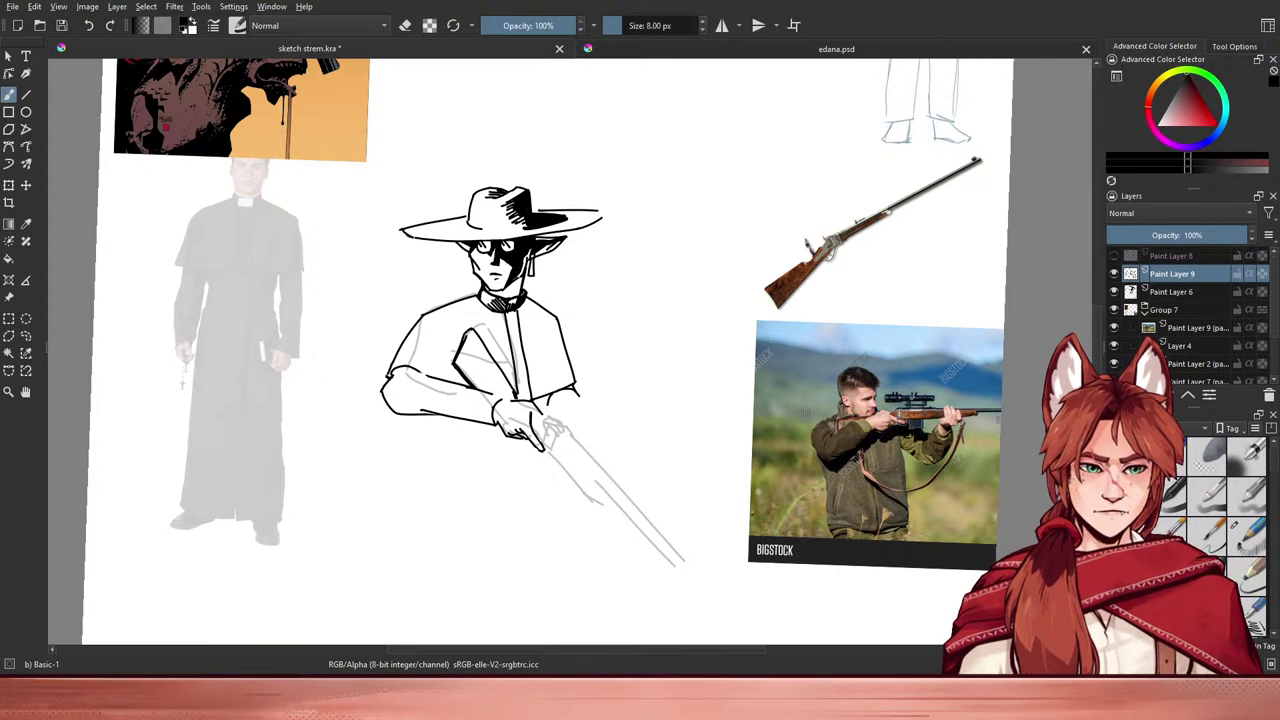
- Check which lines belong to Paint Layer 6, the pasted Paint Layer 7 and Paint Layer 9 by switching their visibility
scroll(1185, 310, "down", 1)
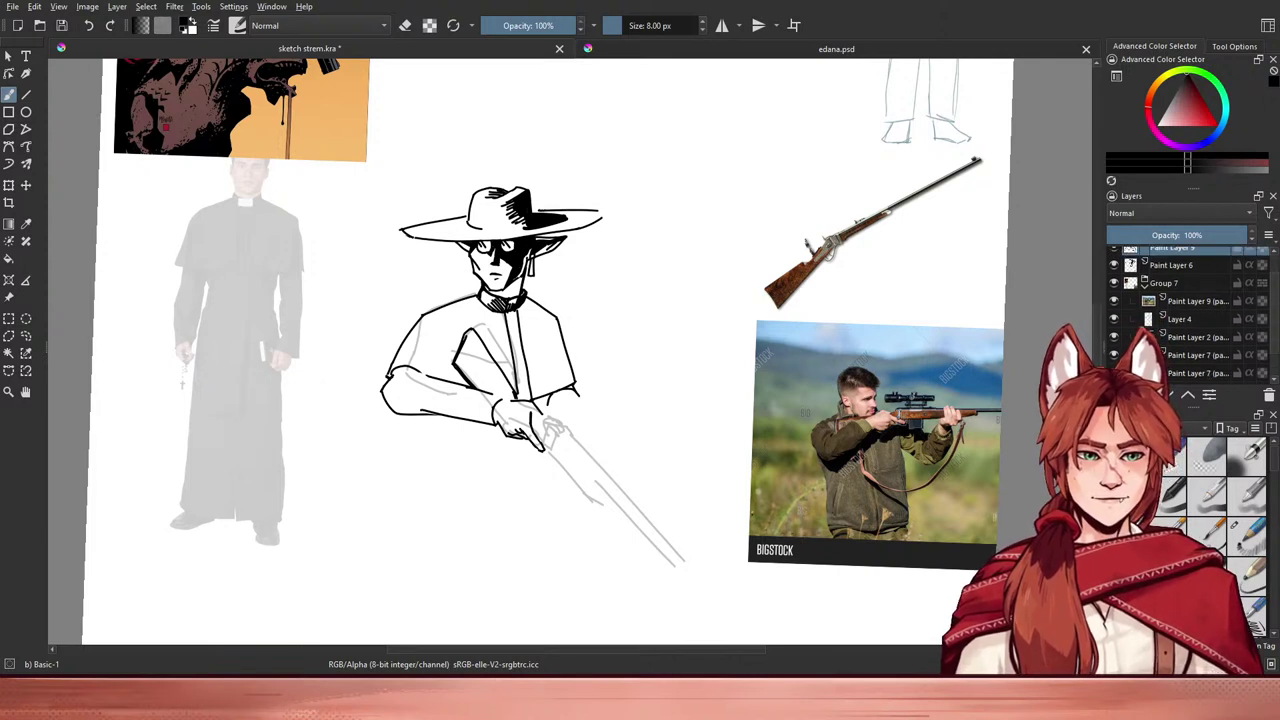
left_click(1114, 265)
left_click(1114, 265)
left_click(1114, 265)
left_click(1114, 265)
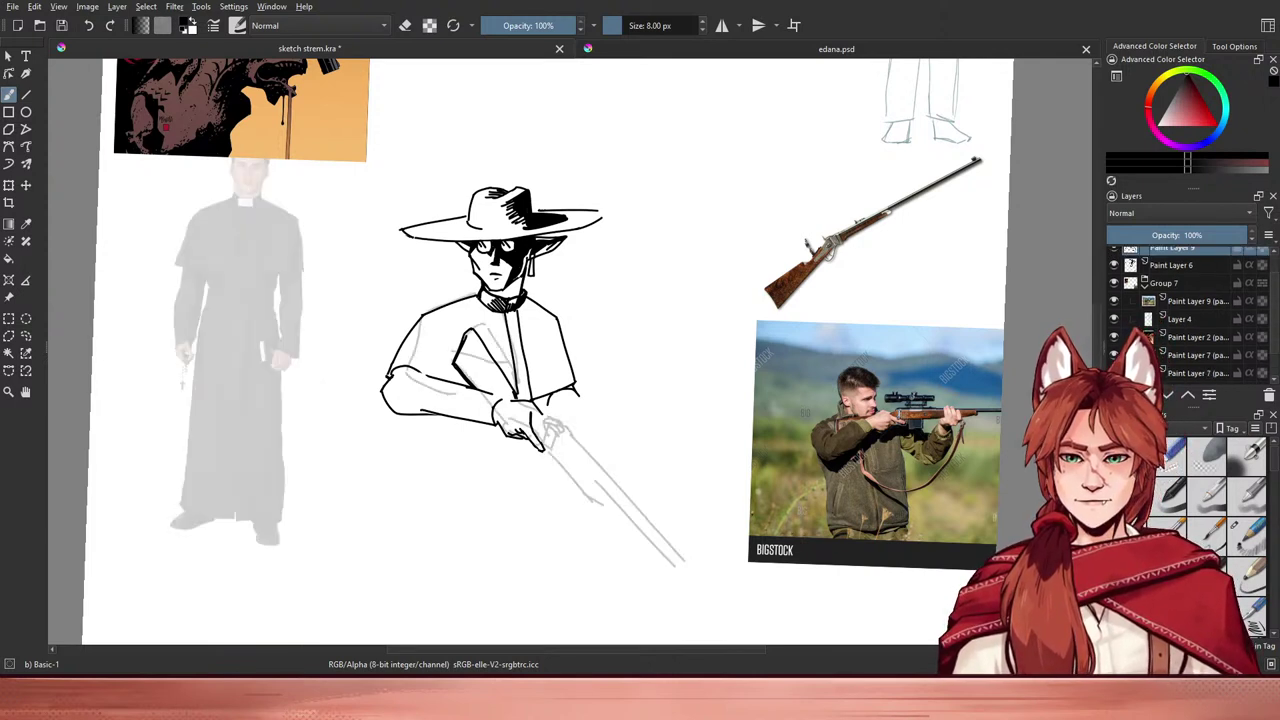
left_click(1114, 373)
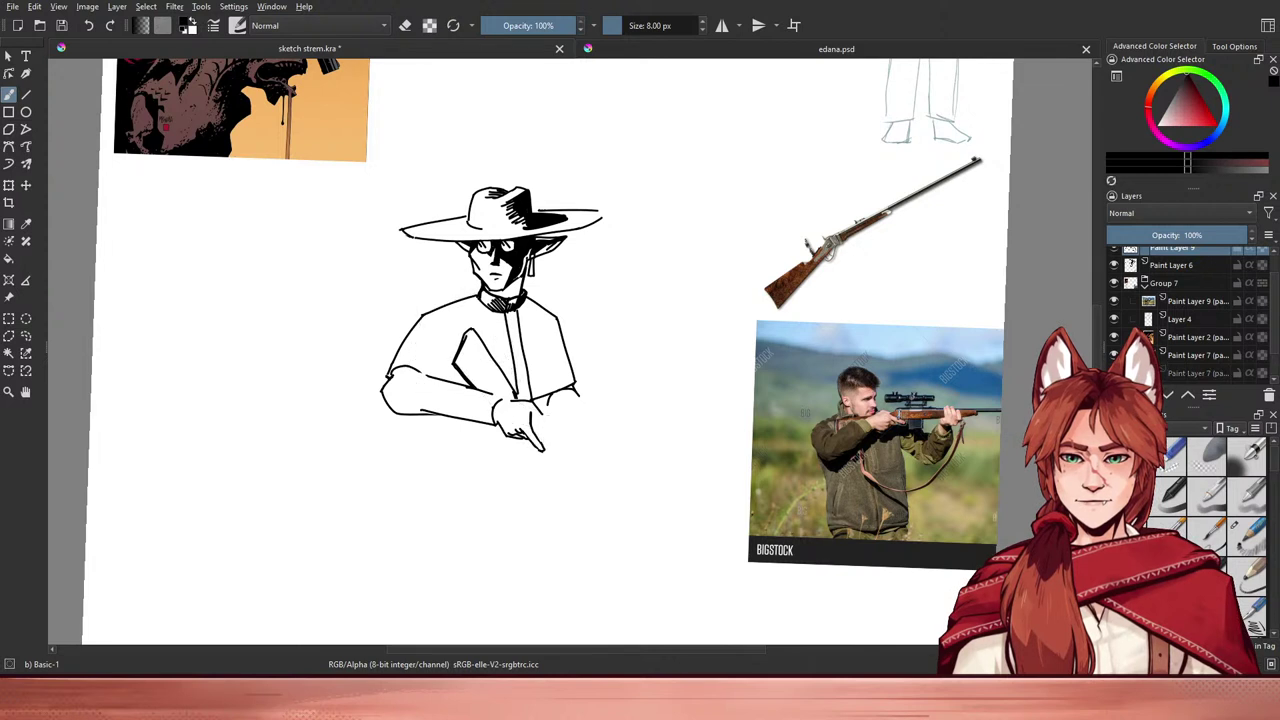
left_click(1114, 373)
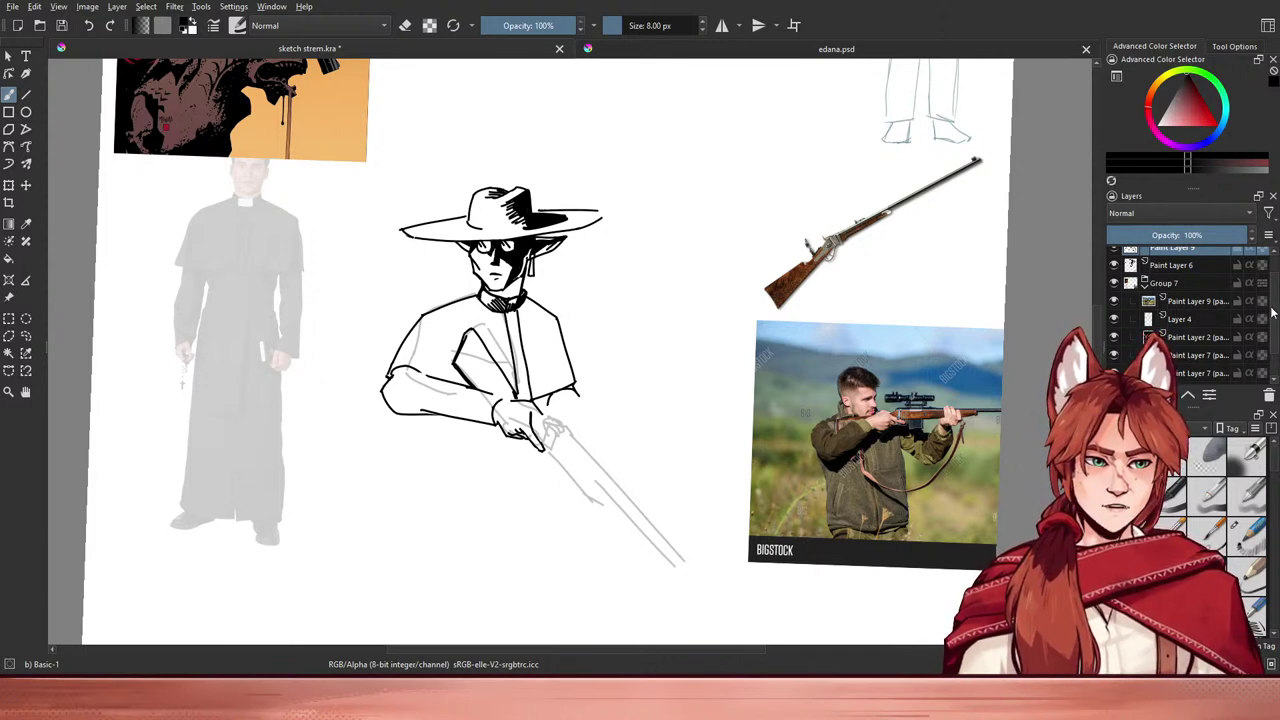
scroll(1198, 294, "up", 1)
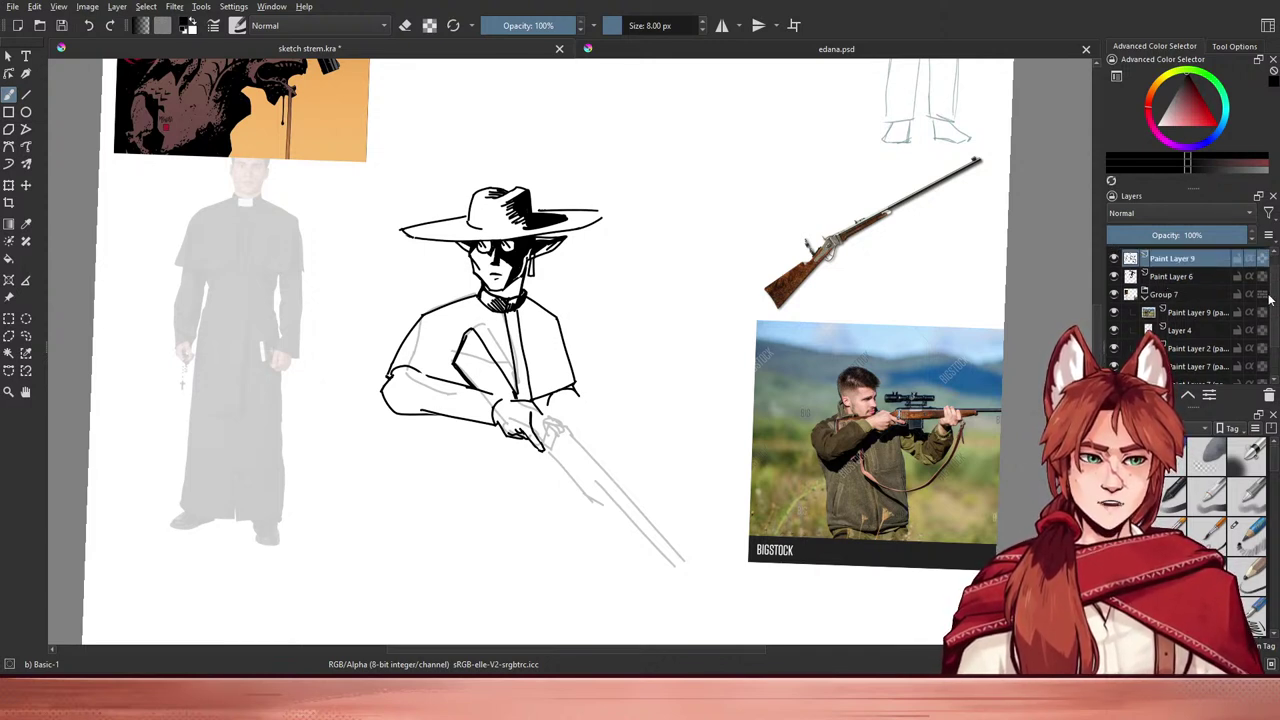
scroll(1120, 275, "up", 1)
left_click(1114, 273)
left_click(1114, 273)
- Ink the lower edge of the rifle stock on Paint Layer 9 and fill the wrist cuff's edge with solid black
key("bracketright")
key("bracketright")
key("e")
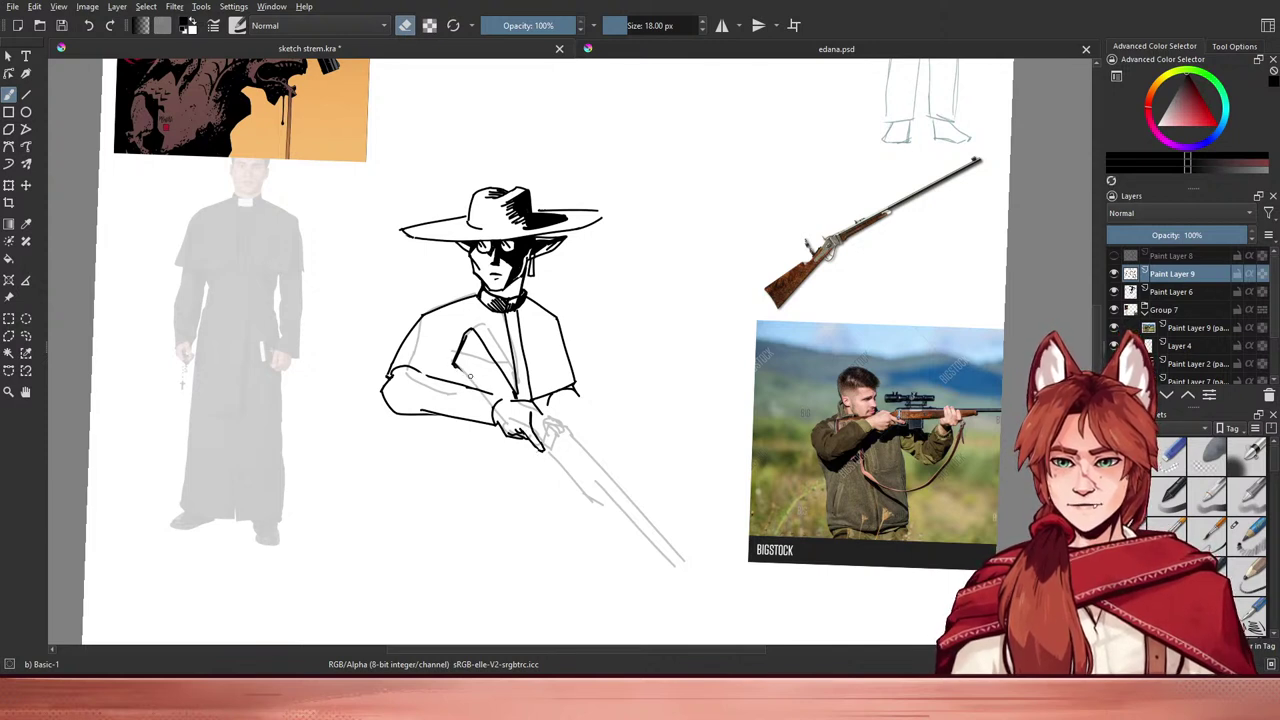
key("e")
mouse_move(454, 366)
left_mouse_down()
mouse_move(489, 395)
mouse_move(475, 383)
left_mouse_up()
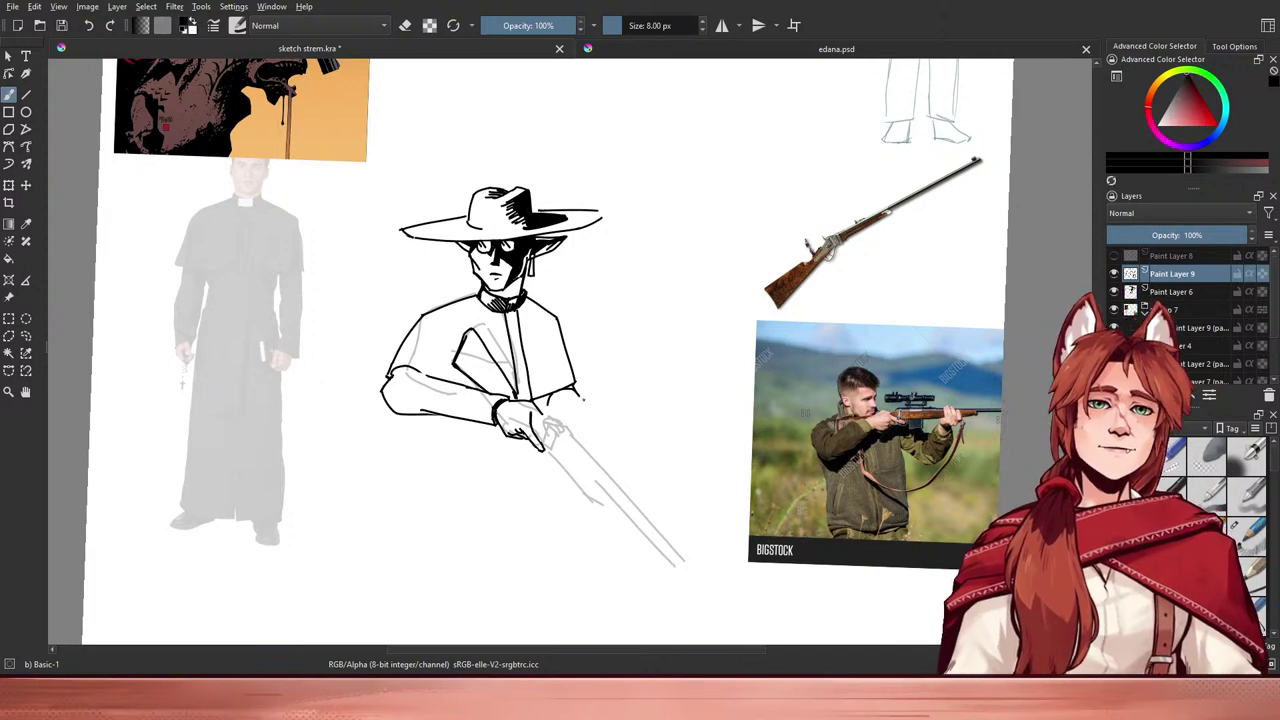
- Ink the supporting arm's outer line from the cape hem down to the rifle, redoing the first stroke
left_click_drag(579, 402, 588, 441)
key("ctrl+z")
left_click_drag(577, 390, 588, 447)
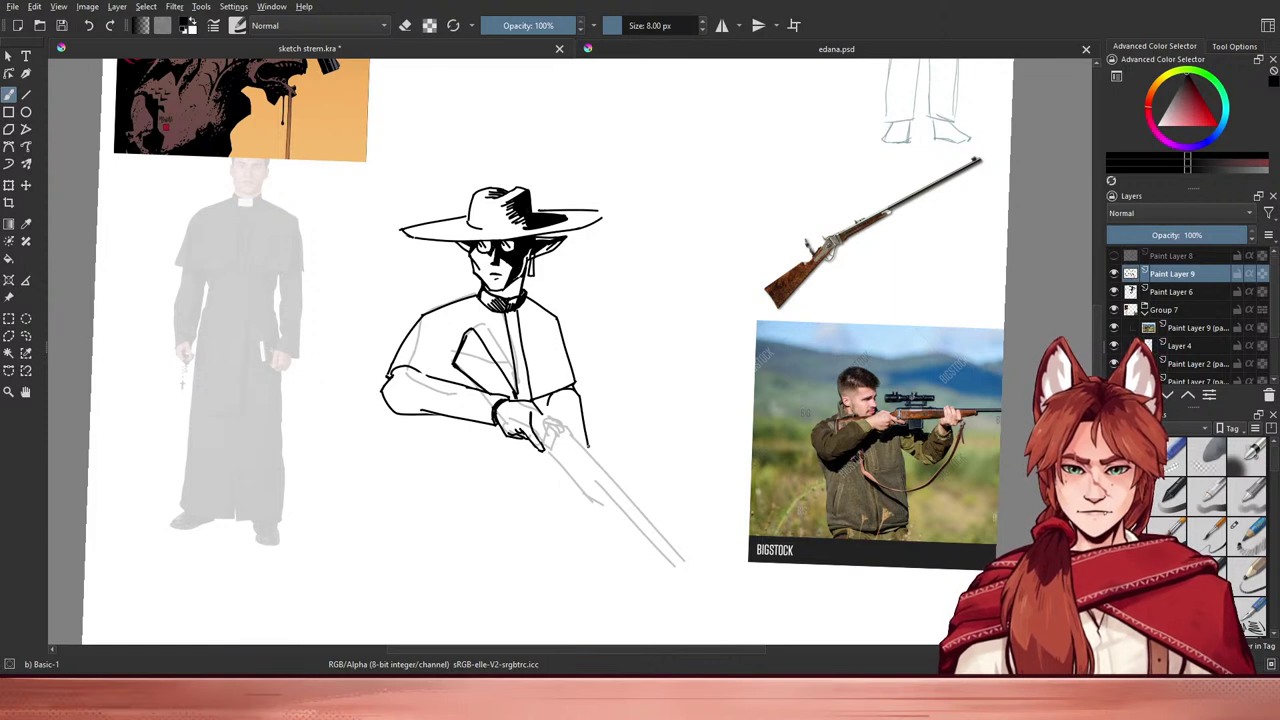
- Erase the forearm's underside line between the elbow and the cuff, retrying the strokes as needed
key("e")
mouse_move(434, 407)
left_mouse_down()
mouse_move(420, 408)
mouse_move(505, 425)
mouse_move(496, 434)
mouse_move(499, 409)
left_mouse_up()
key("e")
key("e")
key("ctrl+z")
key("e")
key("ctrl+z")
key("e")
key("e")
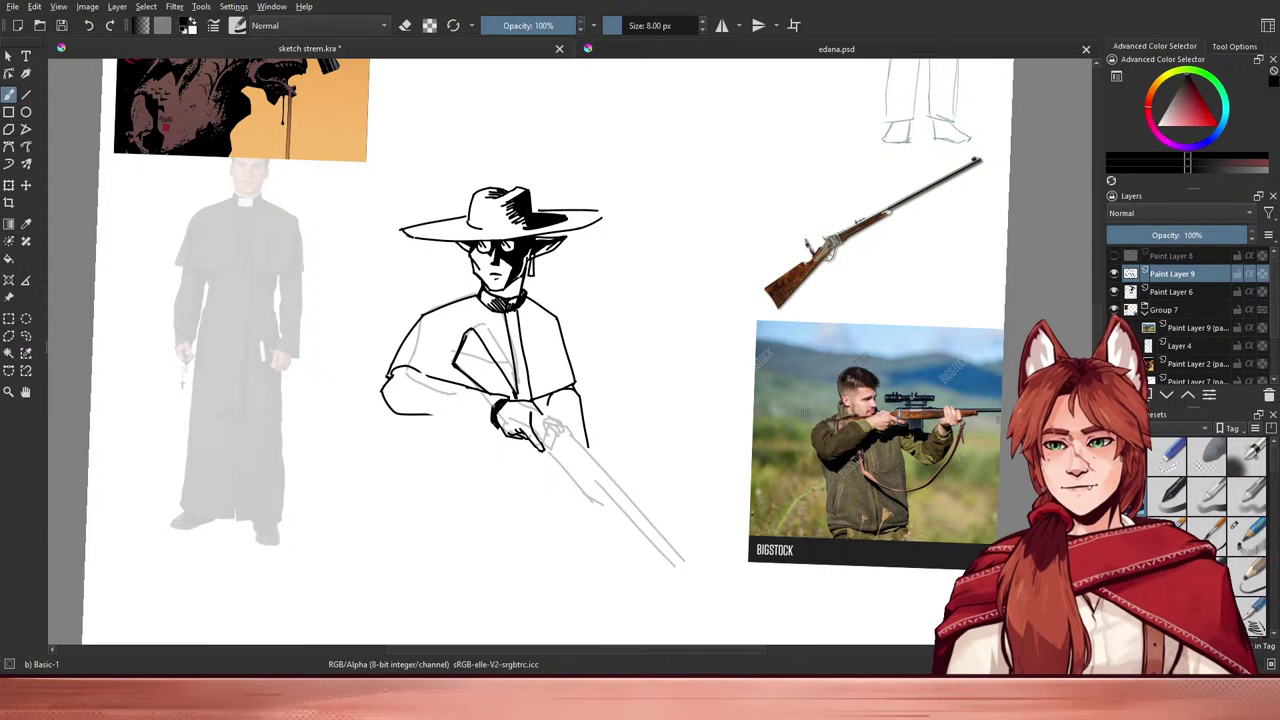
- Add short black hatching strokes to the cuff at the trigger hand's wrist
left_click_drag(495, 412, 507, 421)
key("ctrl+z")
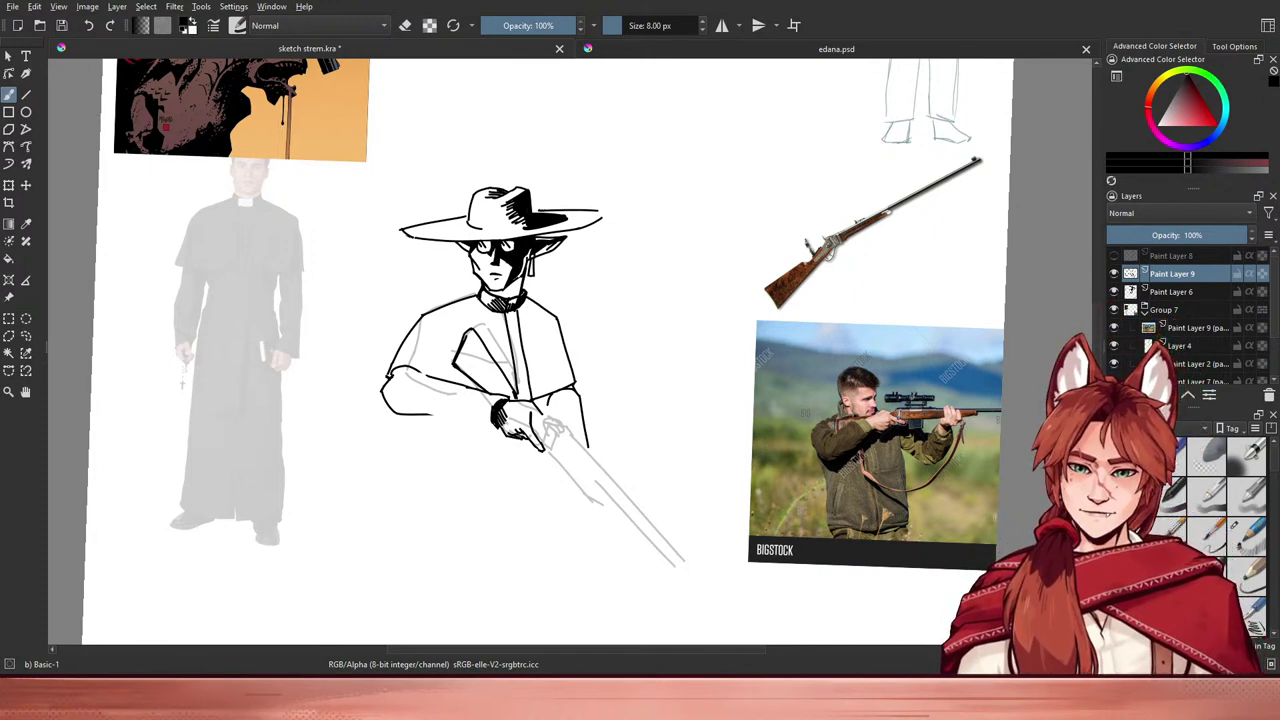
- Ink the rifle's receiver and trigger area beside the gripping hand, cleaning overlaps with an 18 px eraser
key("e")
left_click_drag(502, 463, 532, 490)
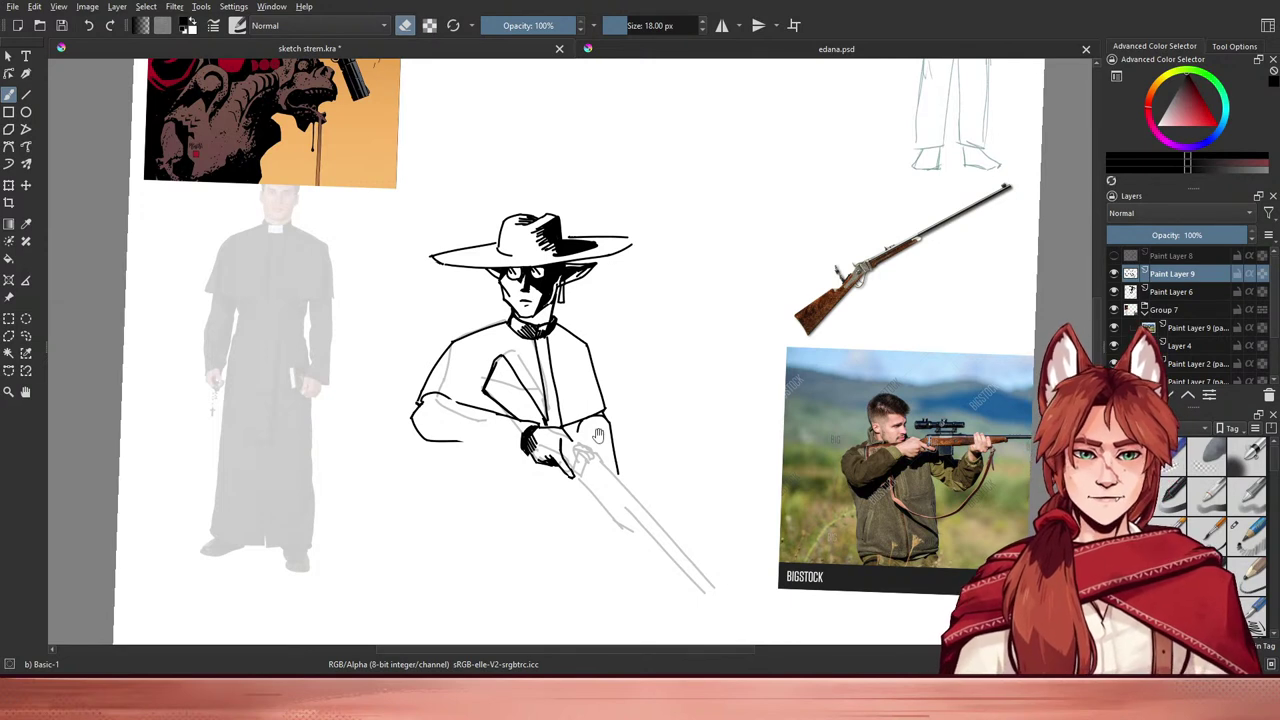
key("e")
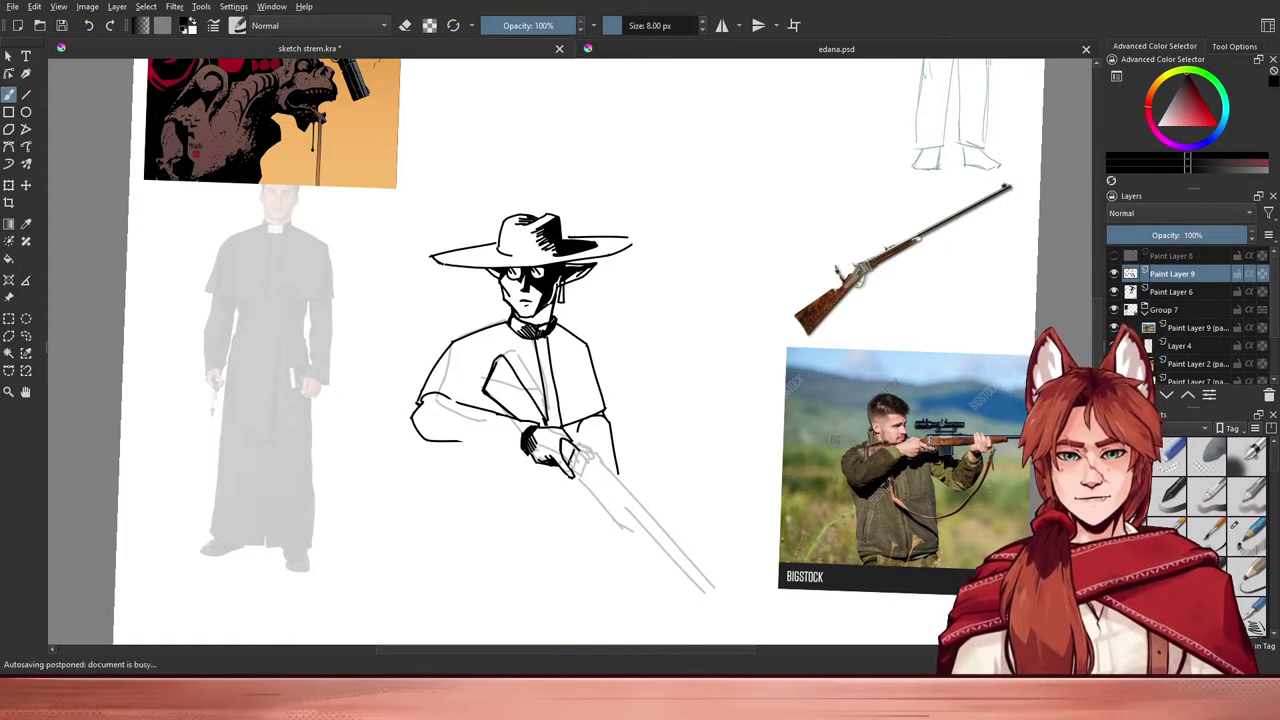
key("e")
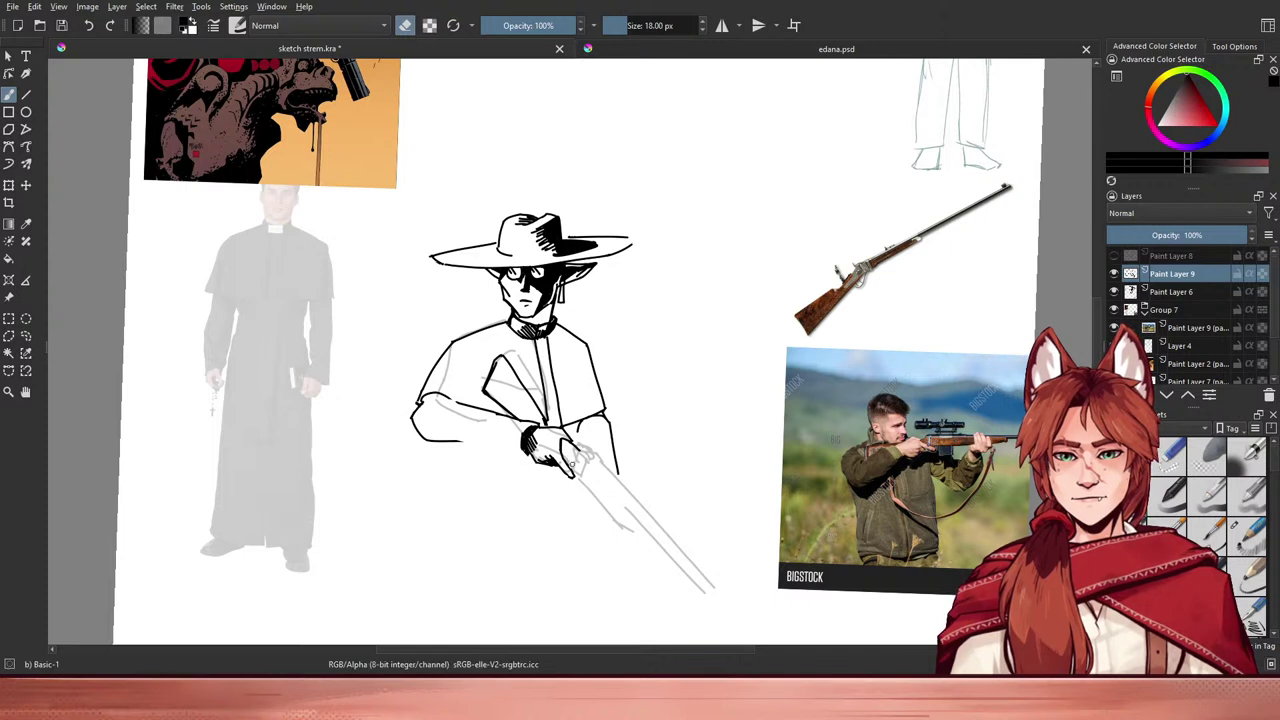
key("e")
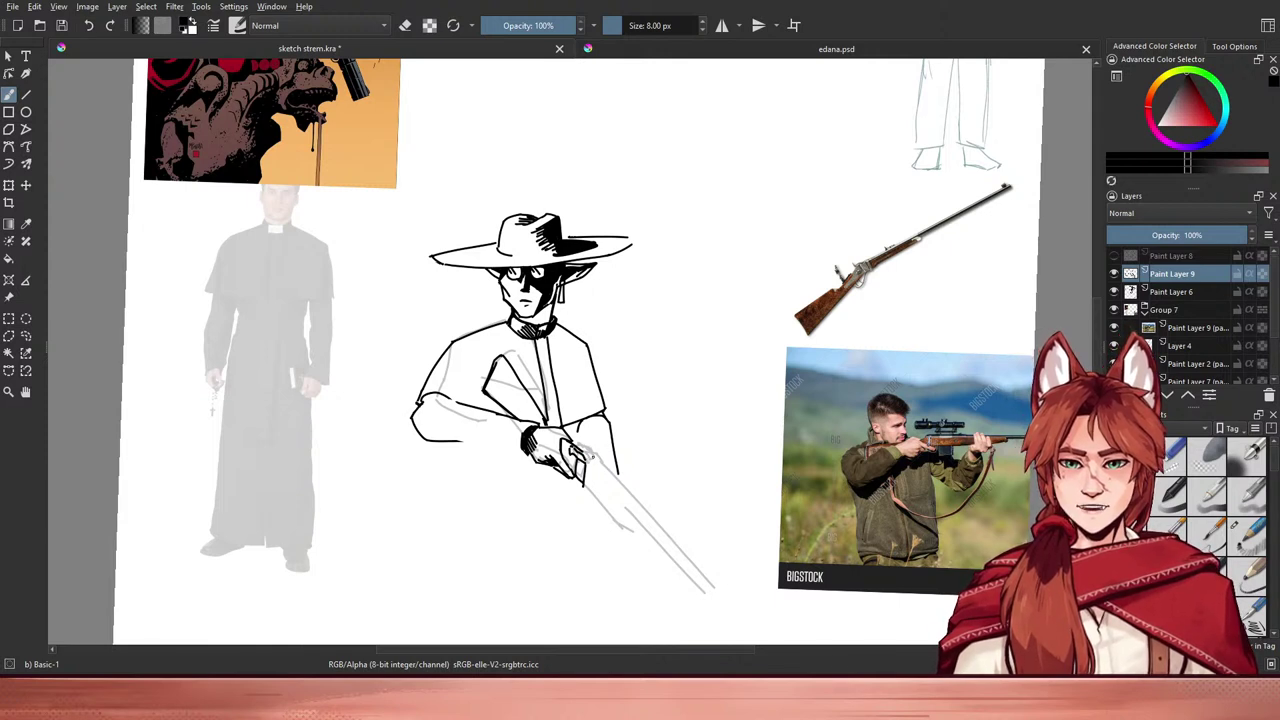
key("ctrl+z")
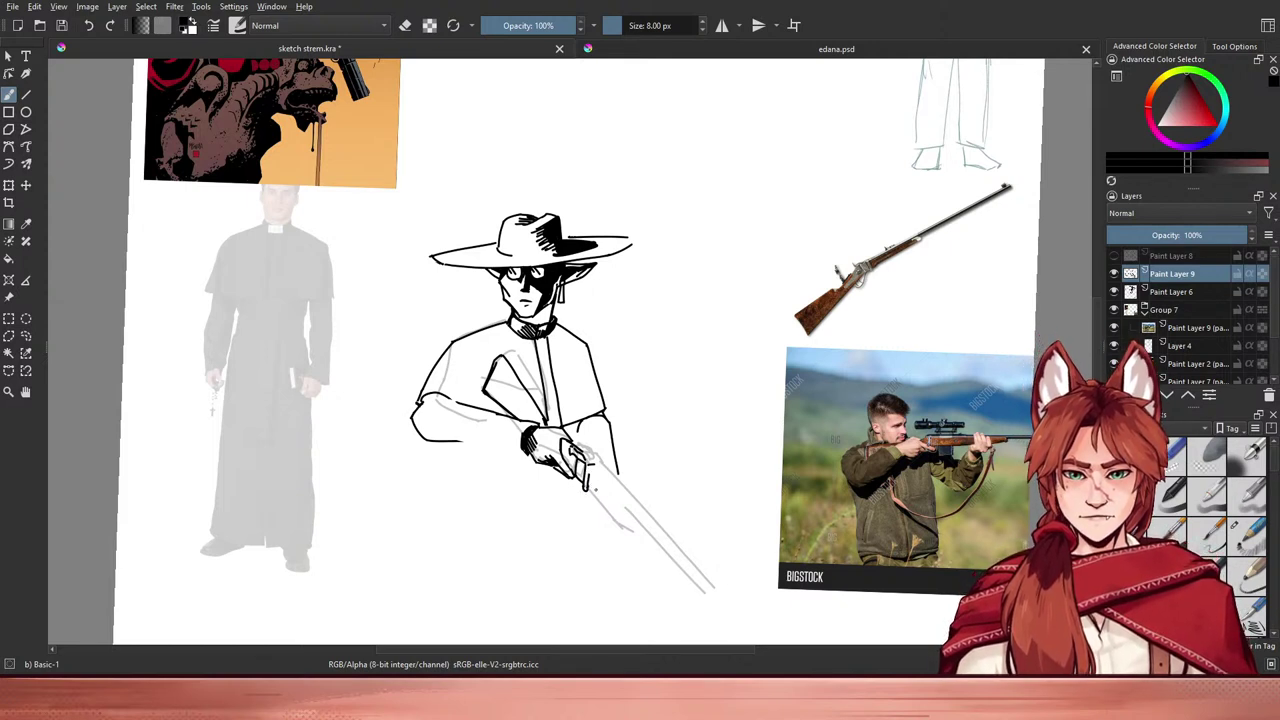
- Ink the underside of the rifle's fore-end from the receiver towards the barrel, redoing strokes that miss the sketch
left_click_drag(589, 488, 615, 521)
key("ctrl+z")
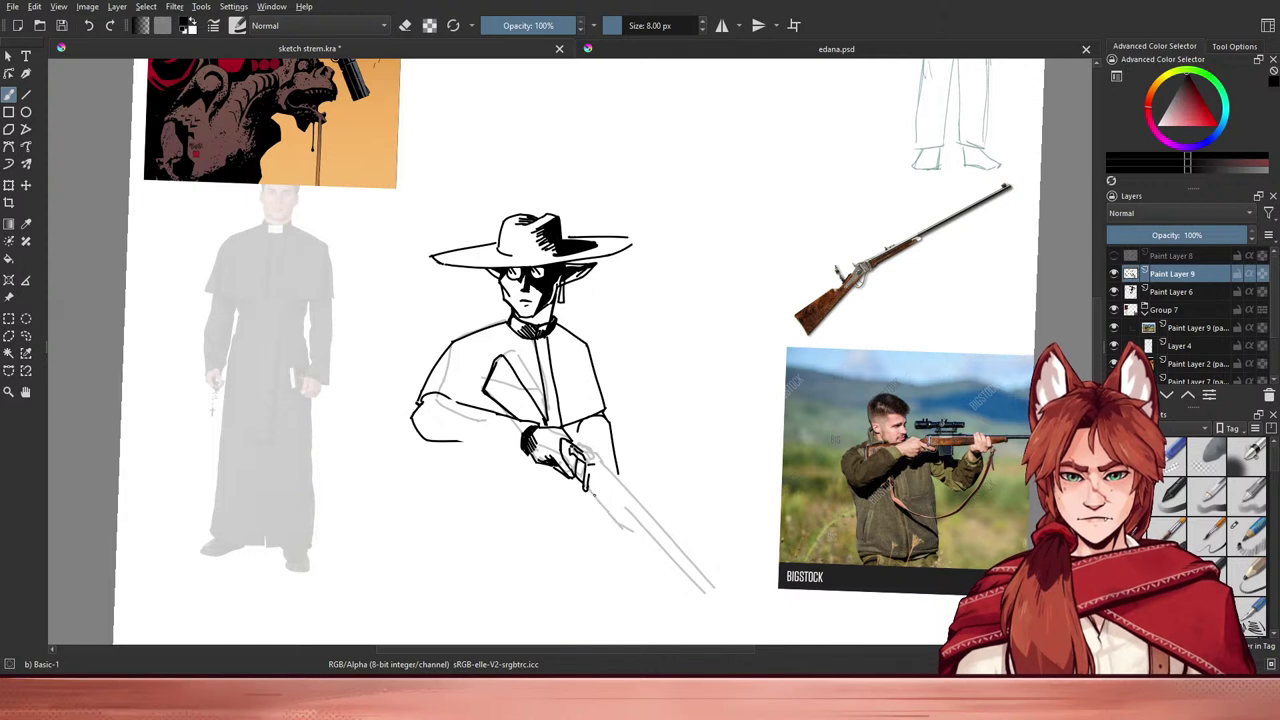
left_click_drag(594, 490, 638, 526)
key("ctrl+z")
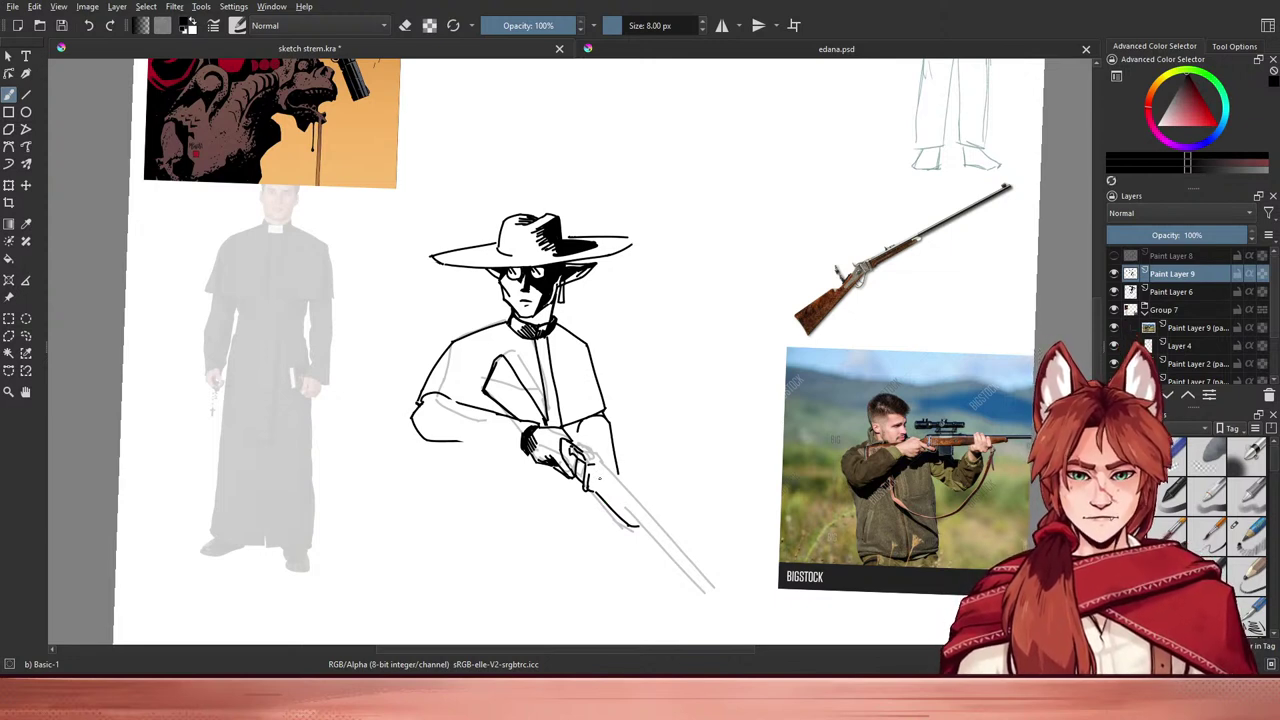
left_click_drag(594, 474, 624, 508)
key("ctrl+z")
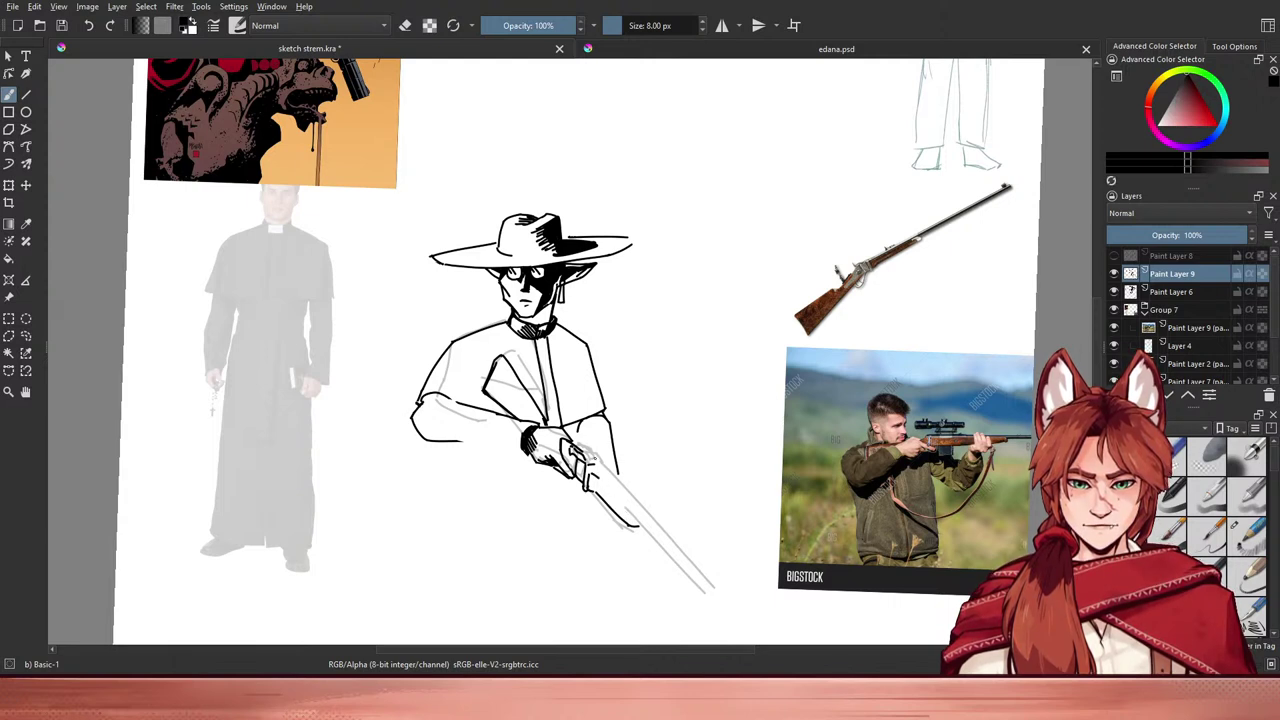
- Try short strokes on the rifle's receiver and an inner line along the fore-end, undoing the ones that miss
left_click_drag(595, 453, 603, 464)
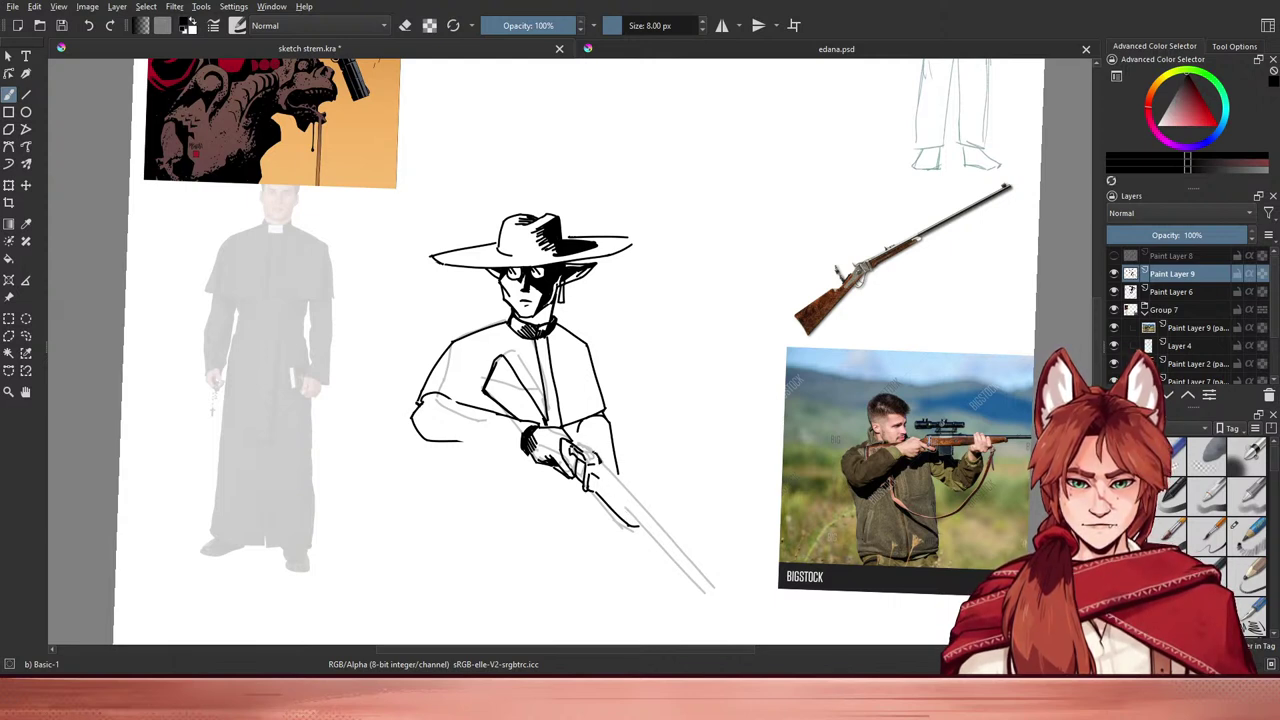
left_click_drag(579, 446, 601, 455)
key("ctrl+z")
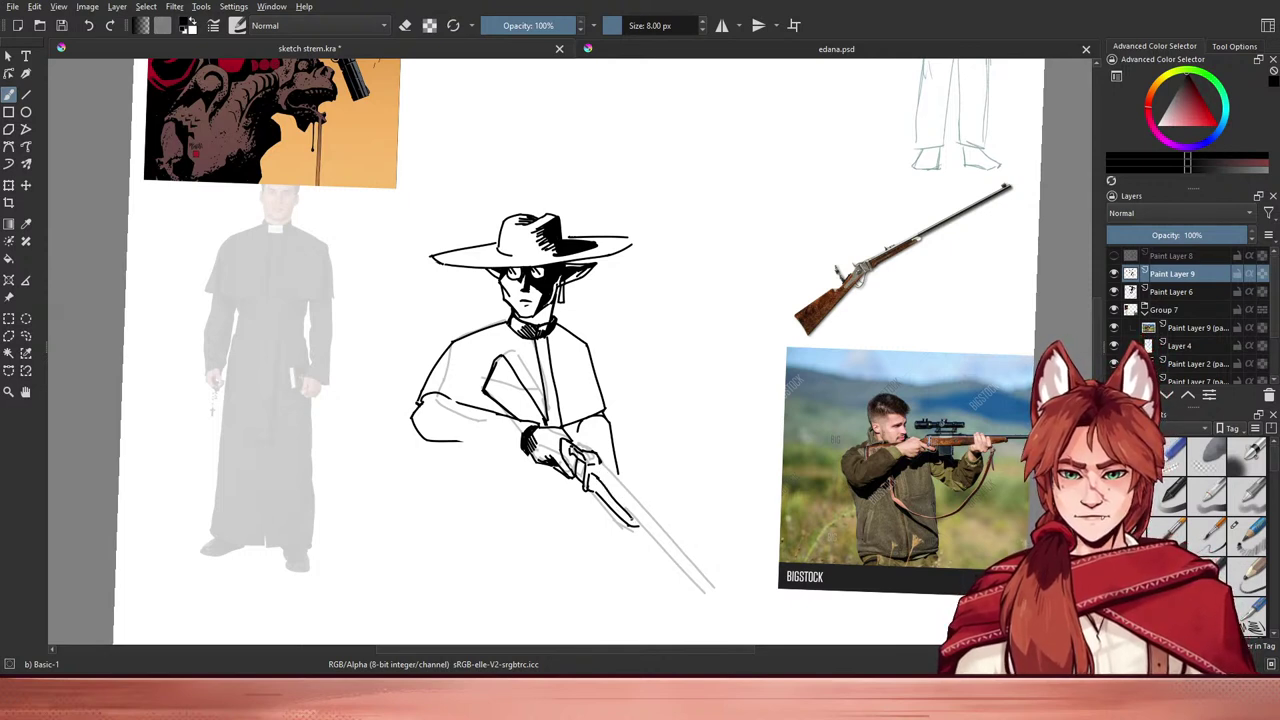
left_click_drag(594, 476, 638, 524)
key("ctrl+z")
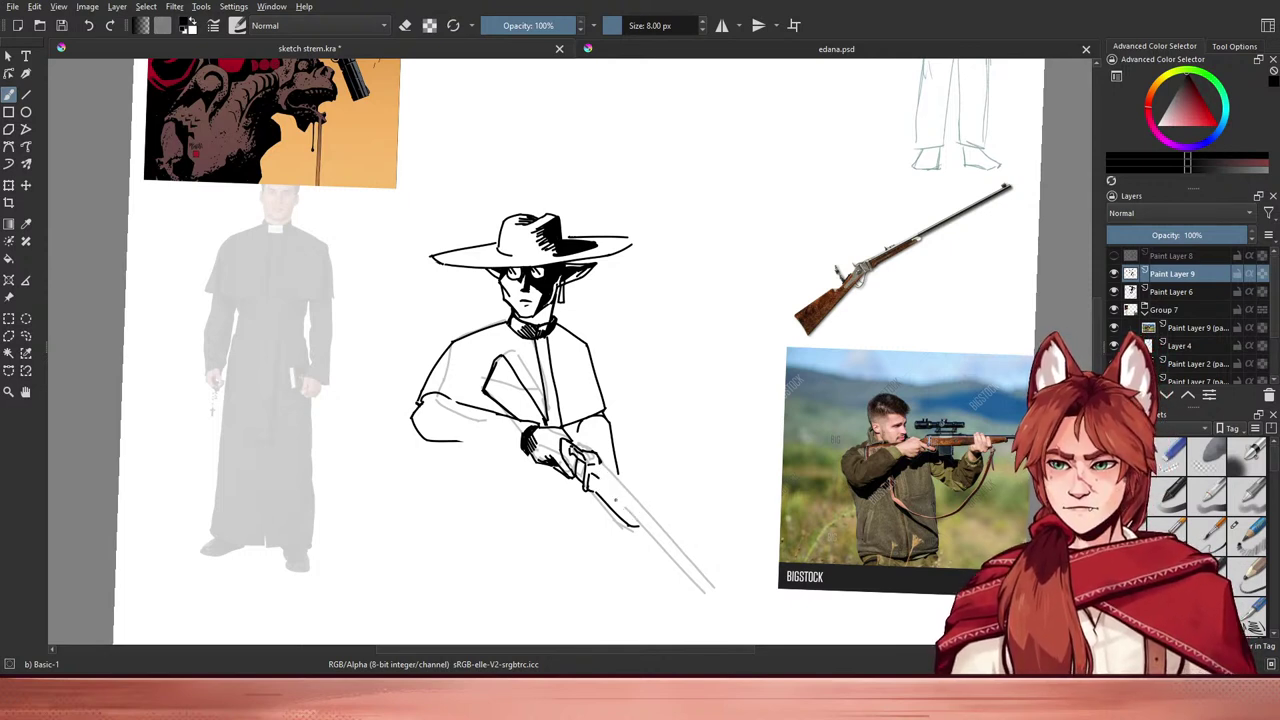
left_click_drag(600, 479, 627, 511)
key("ctrl+z")
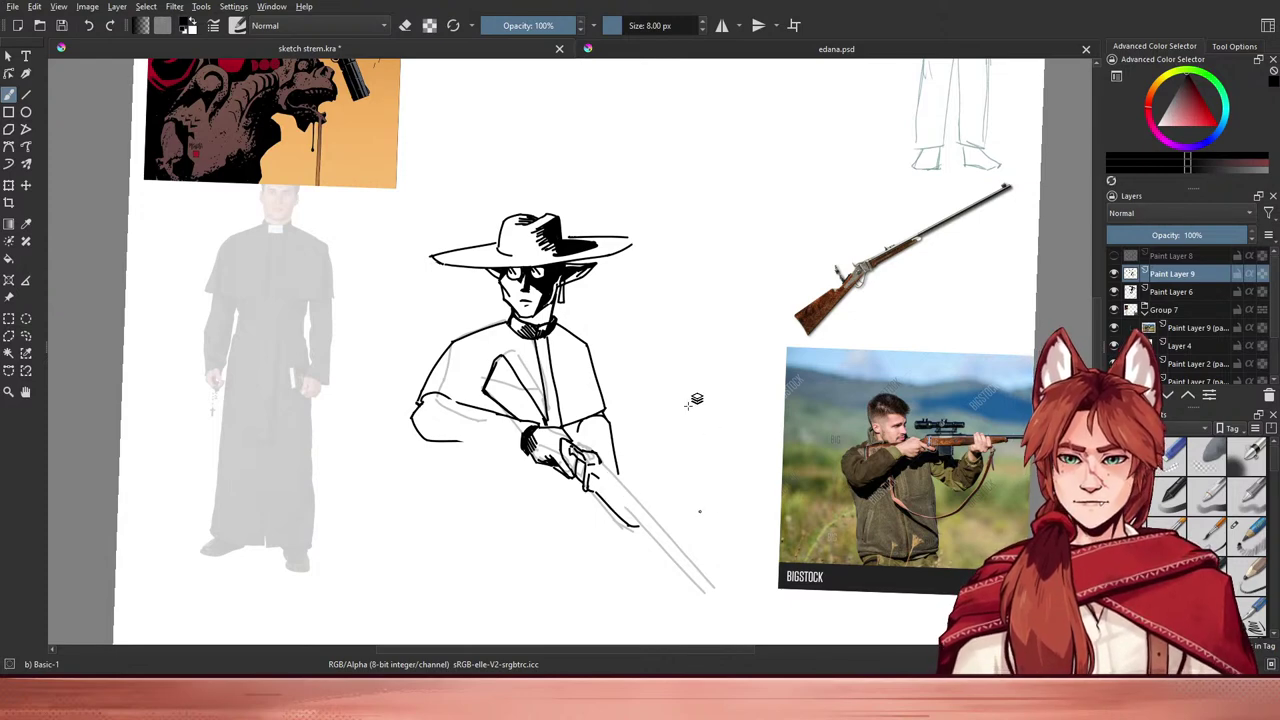
- Ink the rifle barrel's upper edge as one long line from the receiver towards the muzzle, redoing it until it runs straight
mouse_move(698, 462)
left_mouse_down()
mouse_move(639, 356)
mouse_move(630, 286)
left_mouse_up()
left_click_drag(695, 325, 743, 276)
key("ctrl+z")
mouse_move(695, 325)
left_mouse_down()
mouse_move(745, 279)
mouse_move(766, 340)
left_mouse_up()
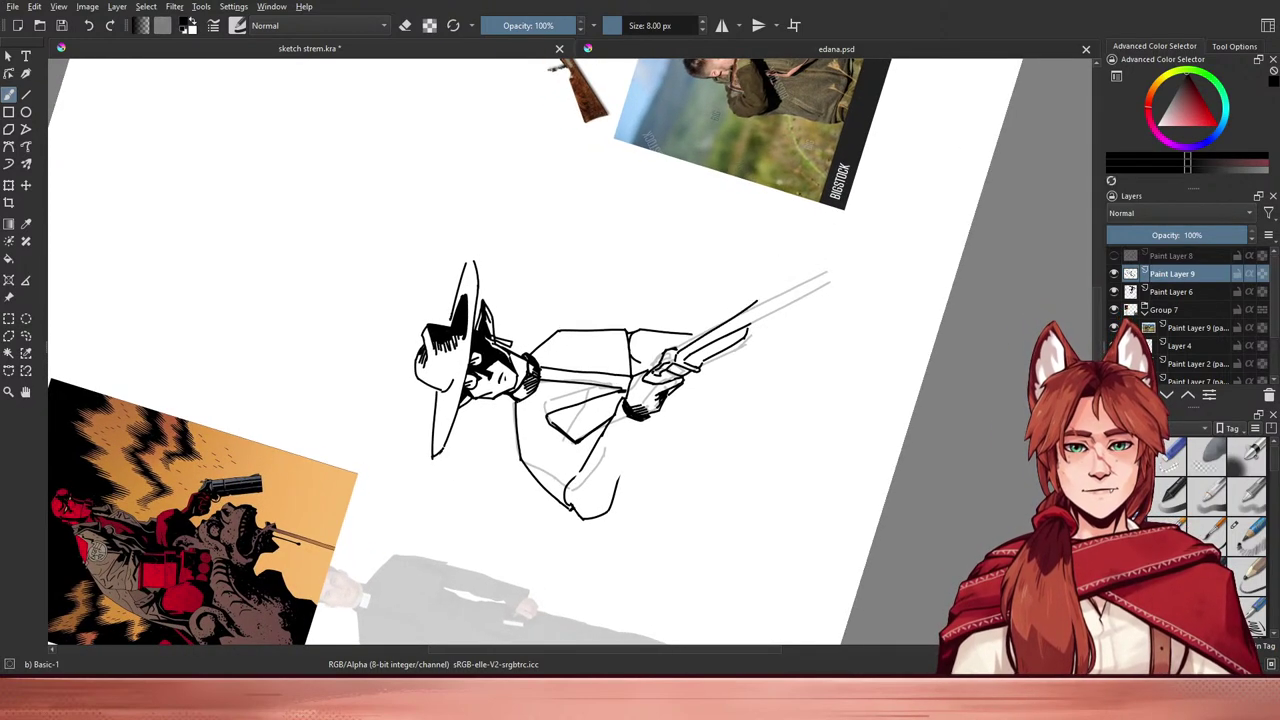
left_click_drag(798, 352, 766, 411)
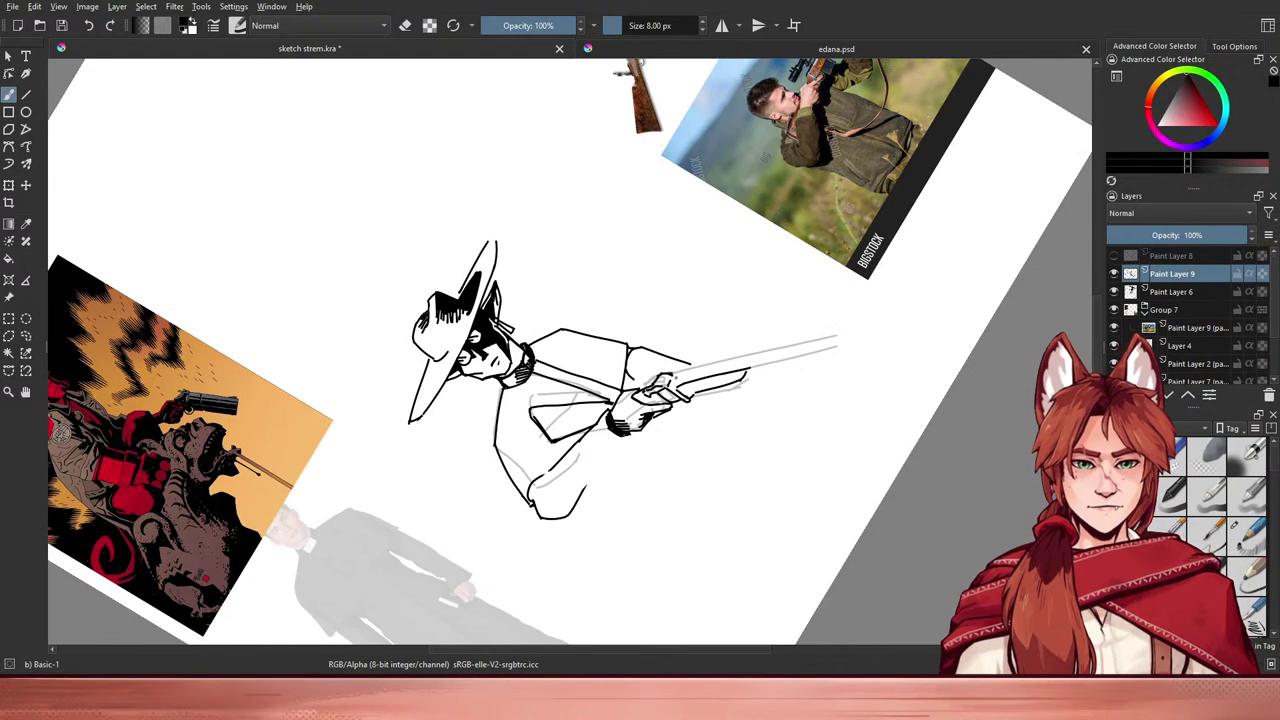
left_click_drag(670, 380, 858, 317)
key("ctrl+z")
left_click_drag(672, 379, 843, 342)
key("ctrl+z")
left_click_drag(670, 380, 836, 328)
key("ctrl+z")
left_click_drag(670, 380, 845, 328)
key("ctrl+z")
left_click_drag(670, 380, 864, 329)
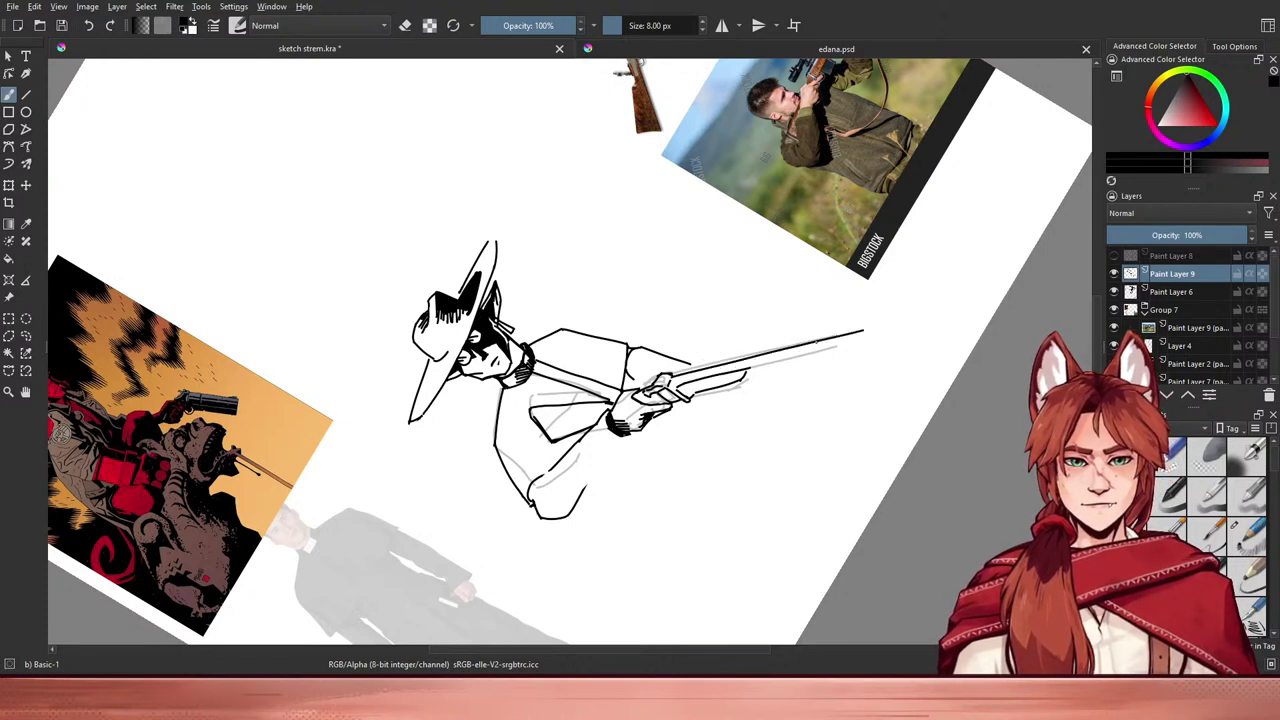
- Trim the far end of the inked barrel line with the 18 px eraser
key("e")
mouse_move(826, 343)
left_mouse_down()
mouse_move(866, 328)
mouse_move(829, 426)
mouse_move(663, 549)
mouse_move(611, 565)
mouse_move(726, 500)
mouse_move(778, 512)
mouse_move(820, 437)
mouse_move(820, 449)
mouse_move(823, 386)
mouse_move(829, 403)
left_mouse_up()
key("e")
key("ctrl+z")
key("e")
key("e")
left_click_drag(737, 360, 723, 417)
key("e")
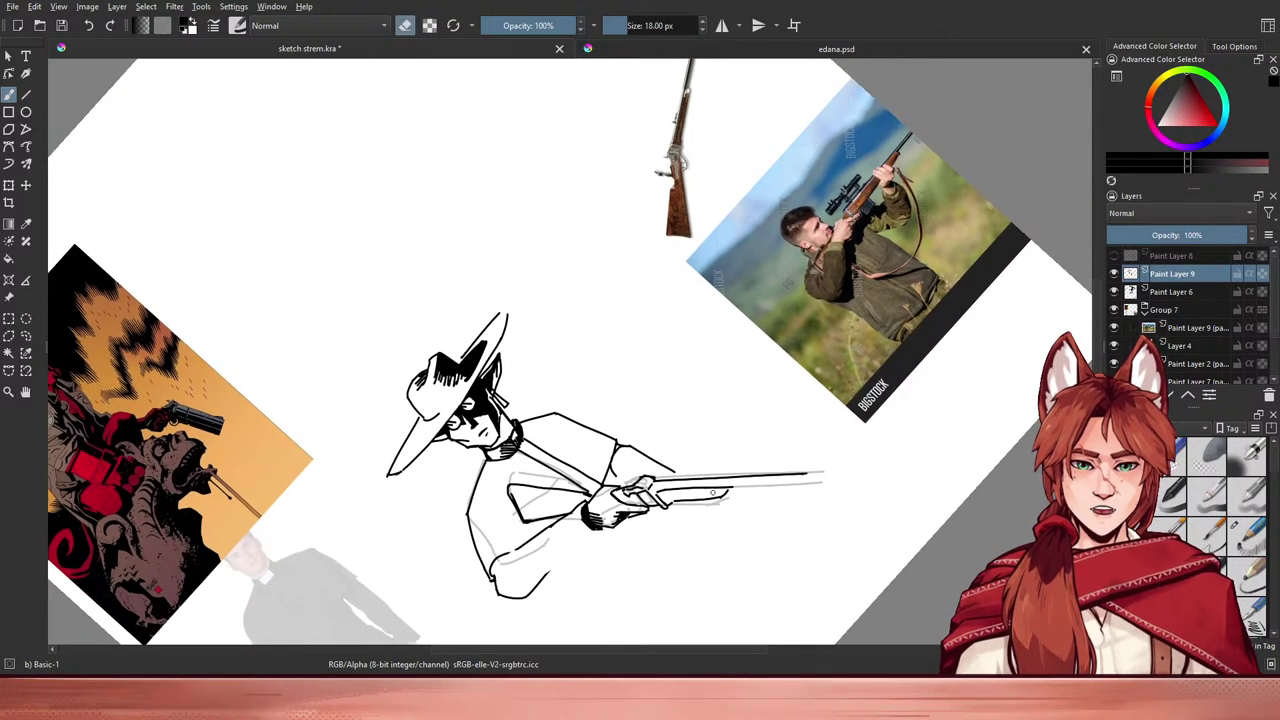
- Select the rifle's fore-end and barrel with a freehand selection, rotate them to a steeper downward angle, and deselect
left_click_drag(746, 529, 474, 560)
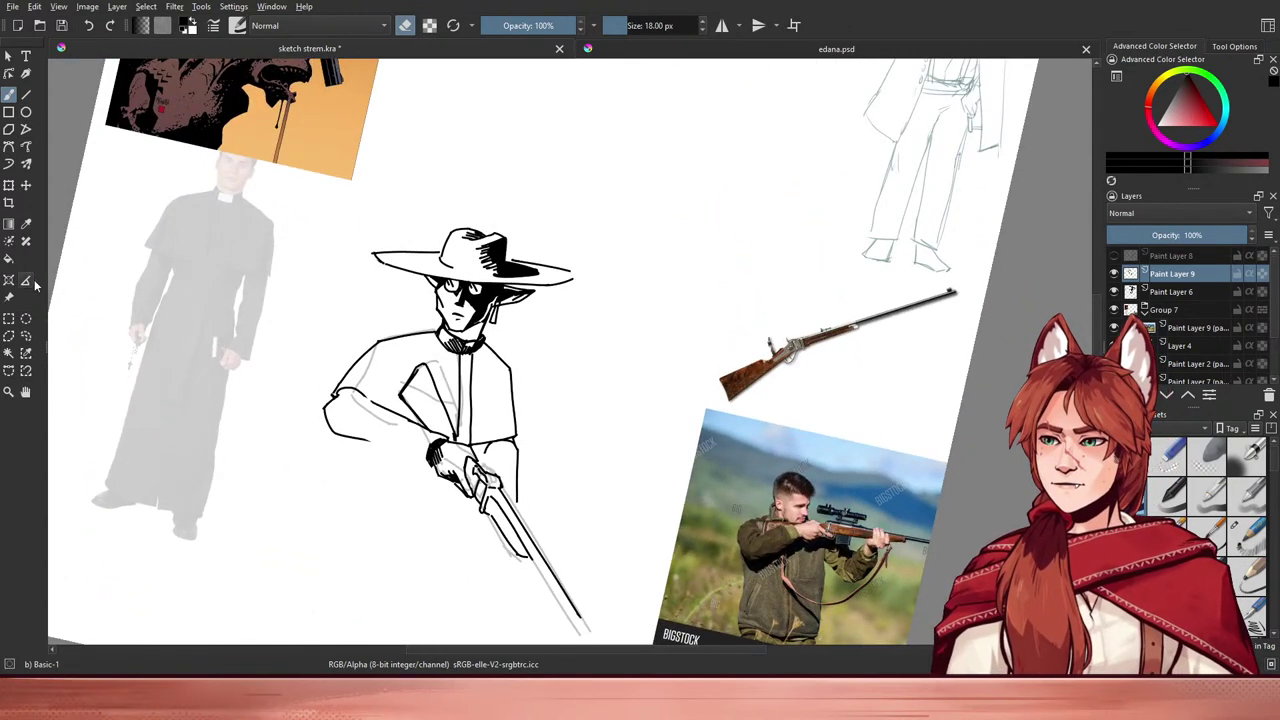
left_click(26, 336)
mouse_move(473, 510)
left_mouse_down()
mouse_move(468, 466)
mouse_move(508, 476)
mouse_move(506, 440)
mouse_move(520, 466)
mouse_move(476, 506)
mouse_move(476, 474)
mouse_move(506, 476)
mouse_move(600, 618)
mouse_move(512, 636)
mouse_move(488, 606)
left_mouse_up()
key("ctrl+t")
left_click_drag(573, 448, 631, 316)
left_click_drag(642, 427, 635, 431)
left_click_drag(661, 360, 673, 373)
left_click_drag(634, 420, 633, 434)
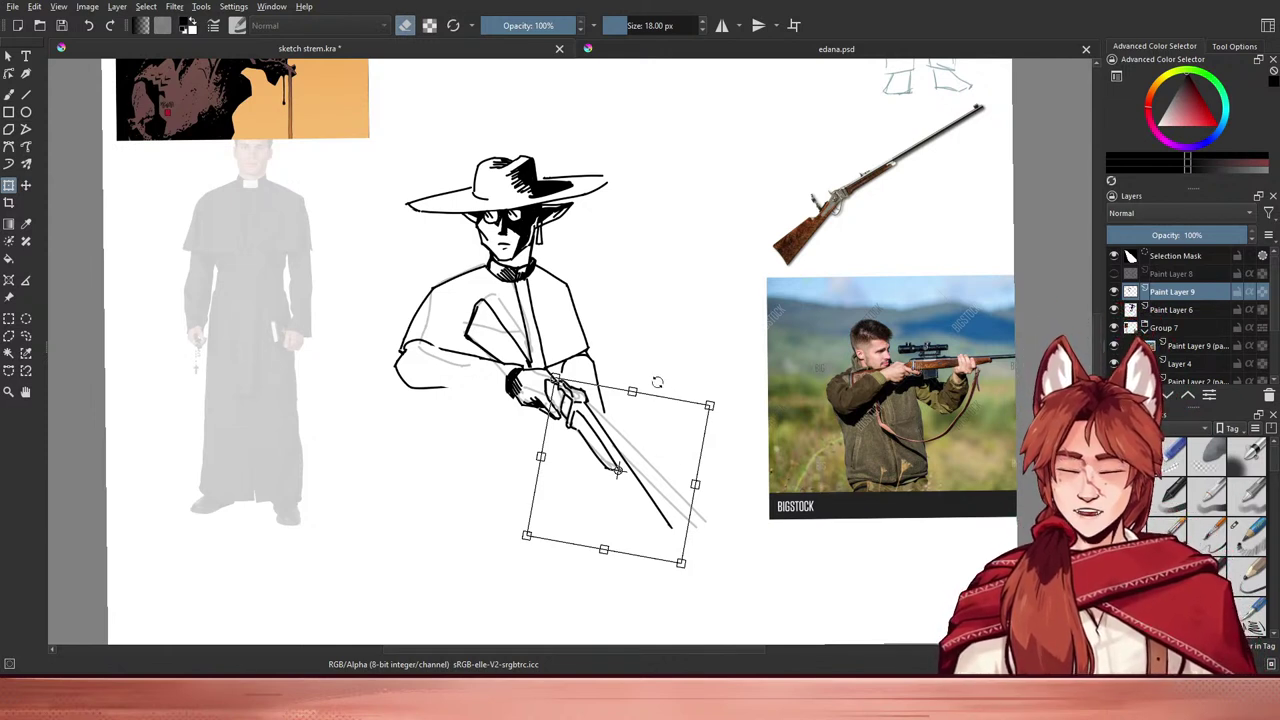
key("Return")
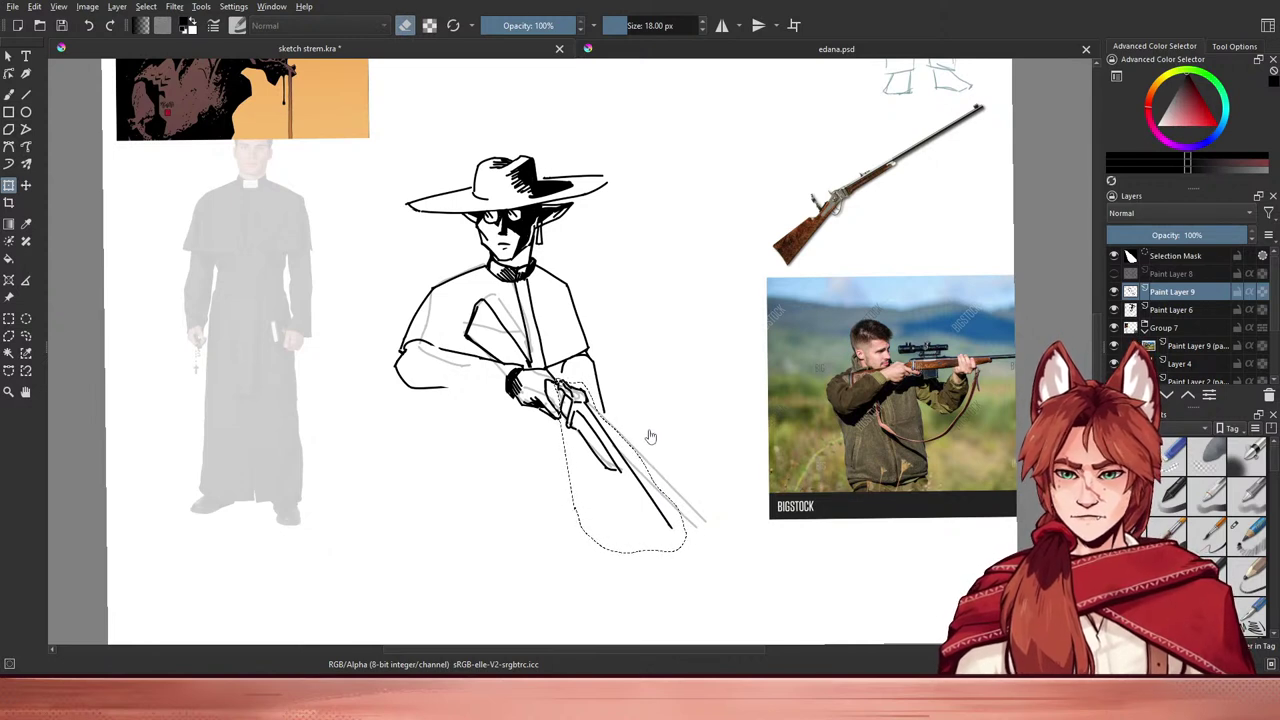
key("ctrl+shift+a")
- Open up the fore-end's tip with the 18 px eraser and ink the barrel's lower edge with the 8 px brush
key("e")
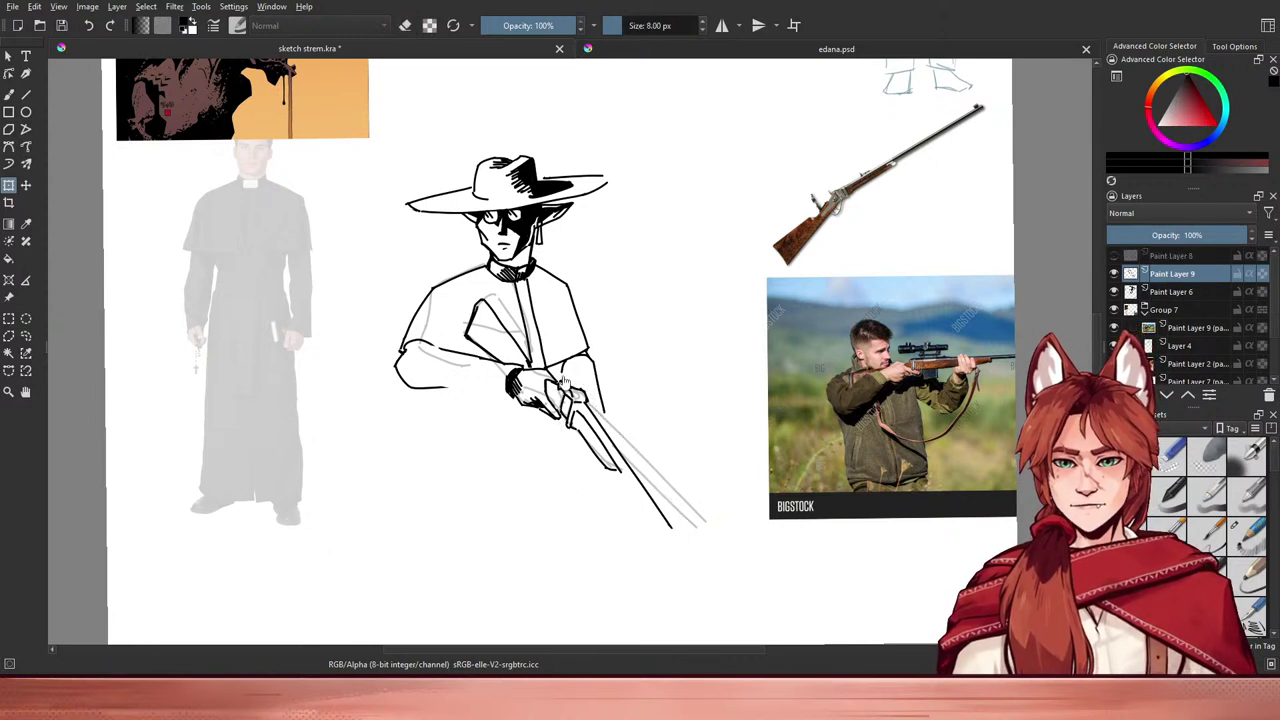
key("b")
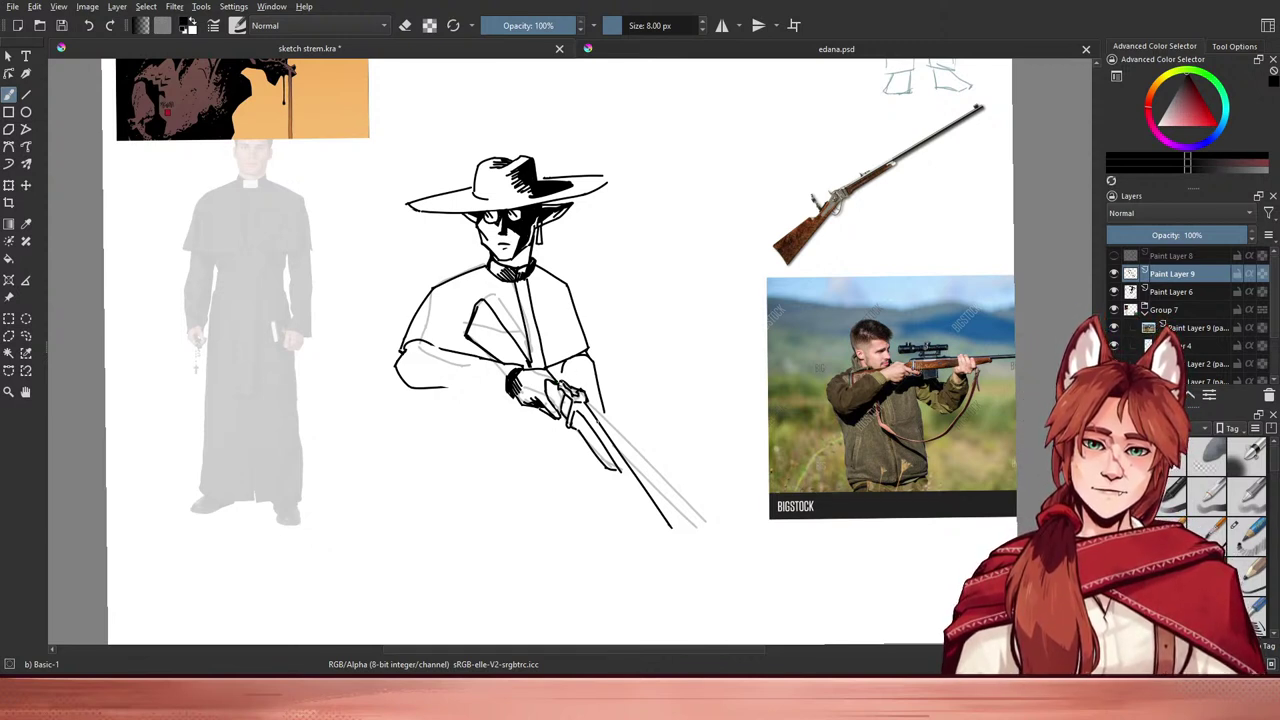
left_click_drag(618, 468, 654, 519)
key("ctrl+z")
left_click_drag(618, 468, 661, 543)
key("ctrl+z")
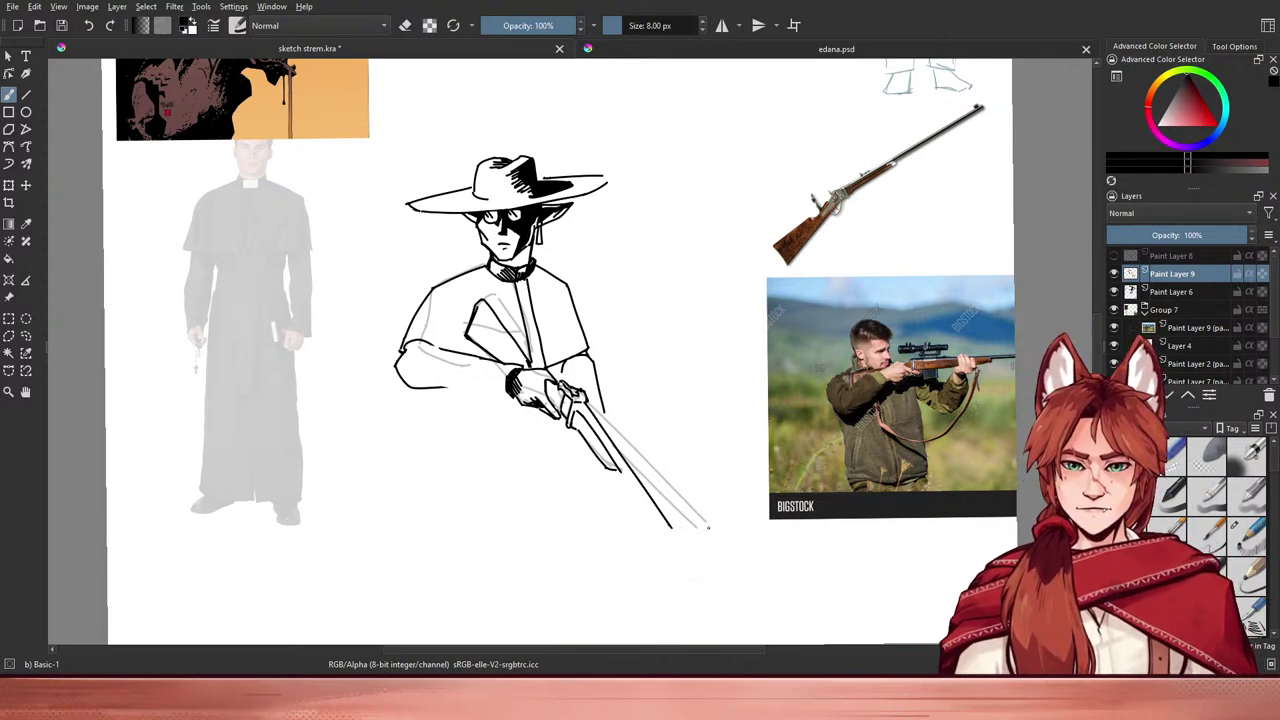
key("e")
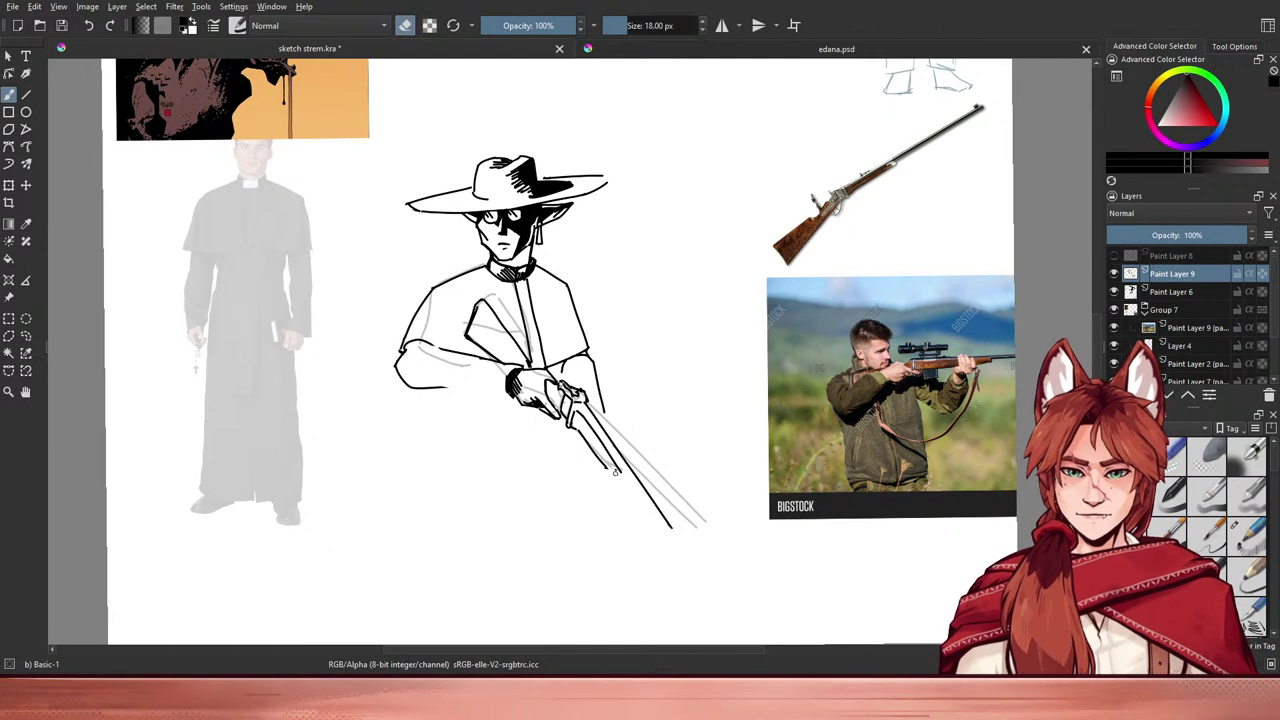
key("e")
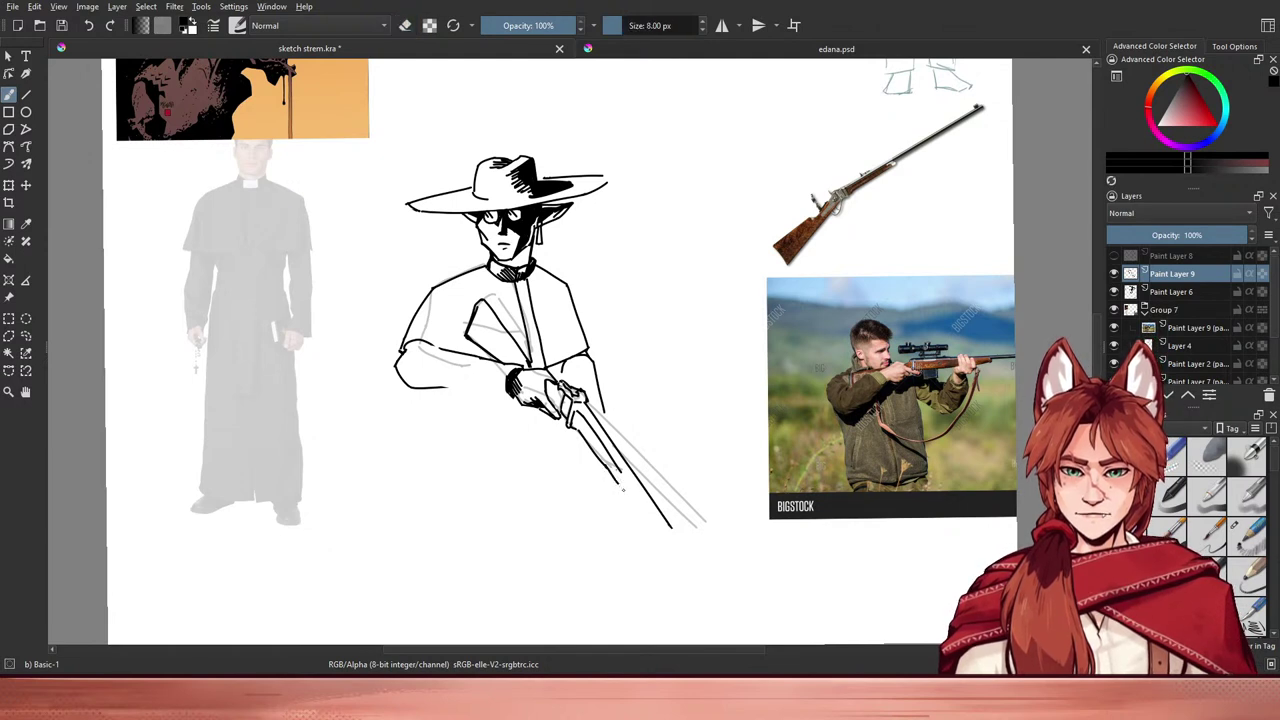
mouse_move(619, 484)
left_mouse_down()
mouse_move(661, 527)
mouse_move(711, 391)
mouse_move(666, 306)
left_mouse_up()
key("ctrl+z")
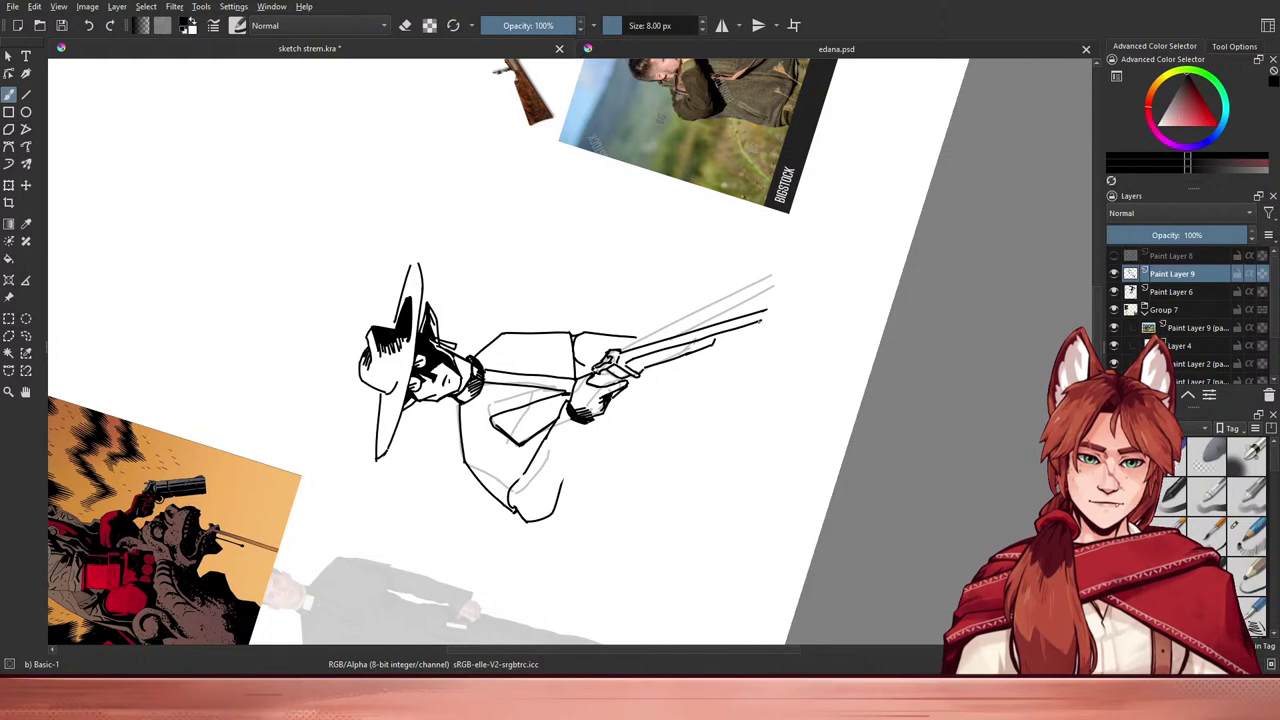
- Extend both barrel edges with the 8 px brush and close them with a small muzzle and front sight
left_click_drag(760, 321, 831, 299)
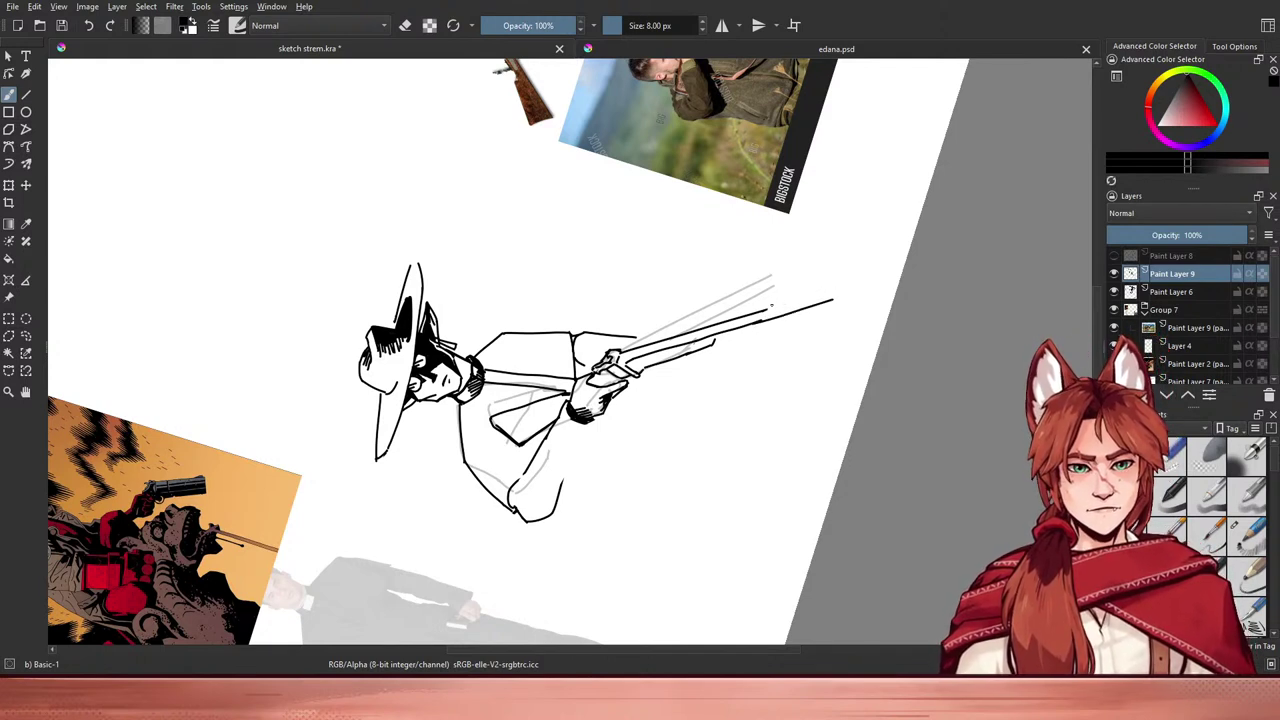
left_click_drag(764, 311, 833, 290)
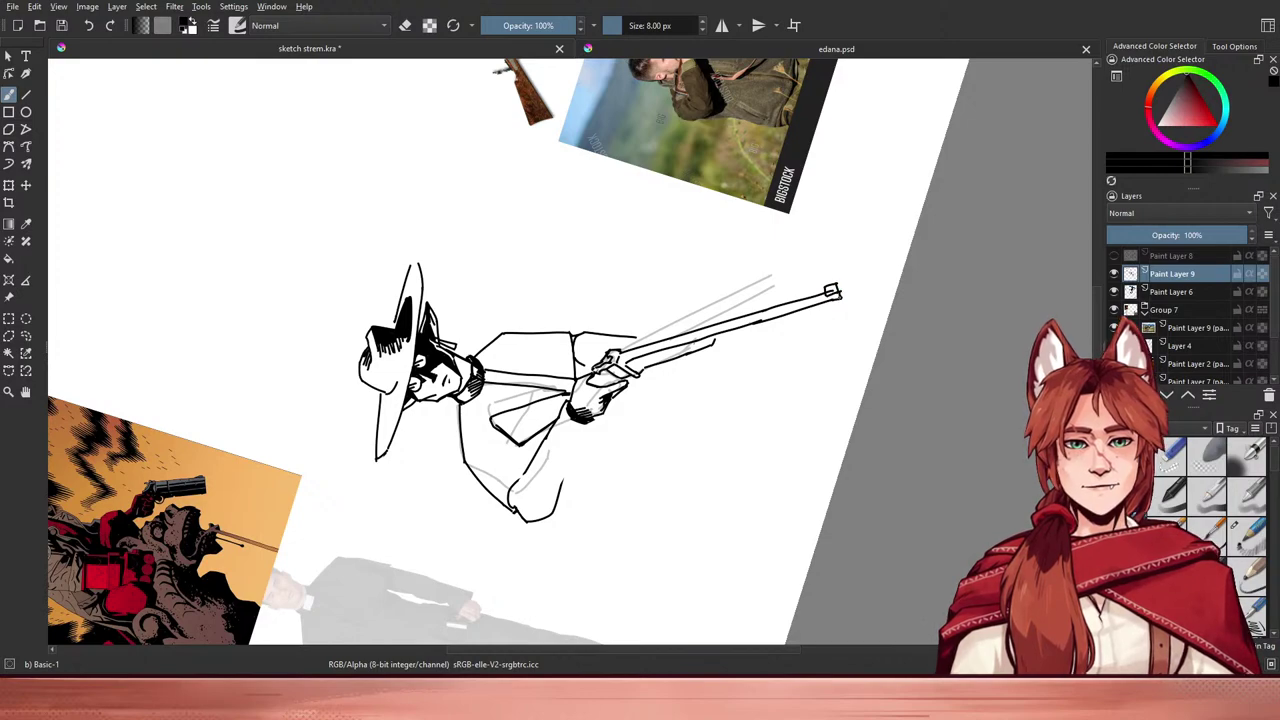
left_click_drag(806, 423, 586, 550)
- Toggle the visibility of Paint Layer 8 on and off to compare it with the inked figure
left_click(1114, 256)
left_click(1114, 258)
left_click(1114, 258)
left_click(1114, 258)
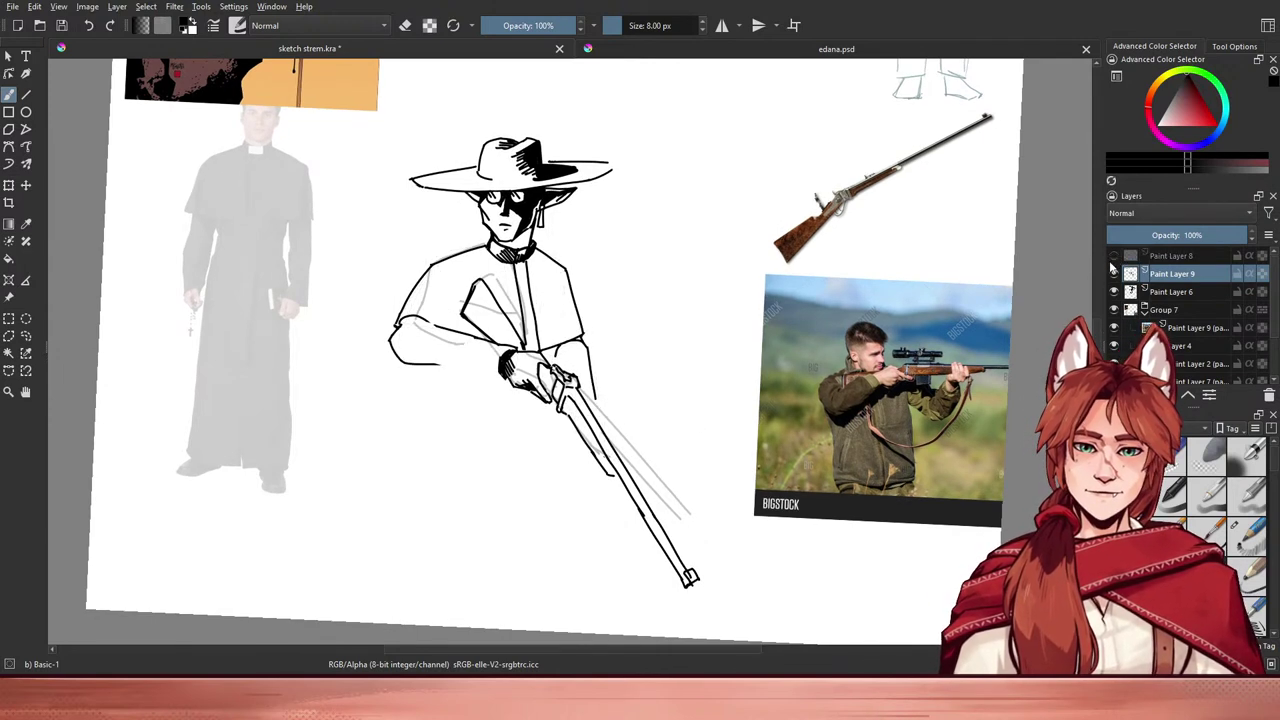
left_click(1114, 258)
left_click(1114, 258)
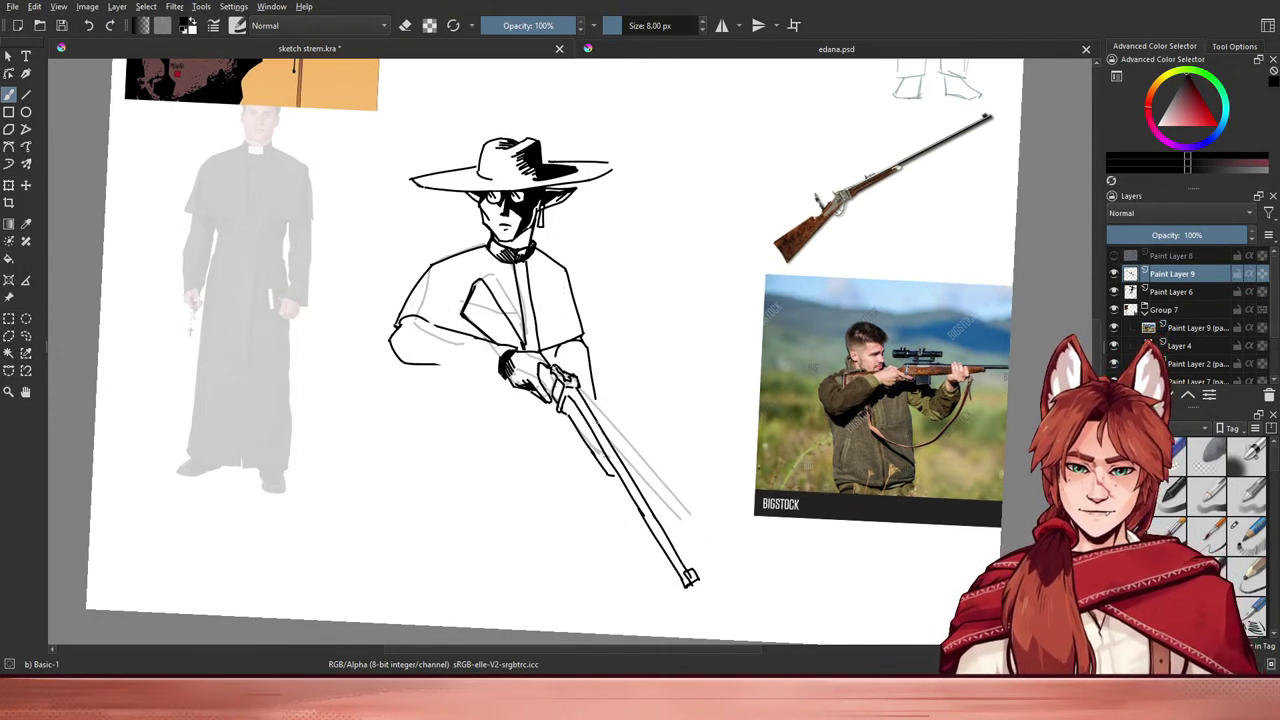
- Clear gaps along the barrel and fore-end with the 18 px eraser and ink the supporting hand's finger shapes gripping the rifle
key("e")
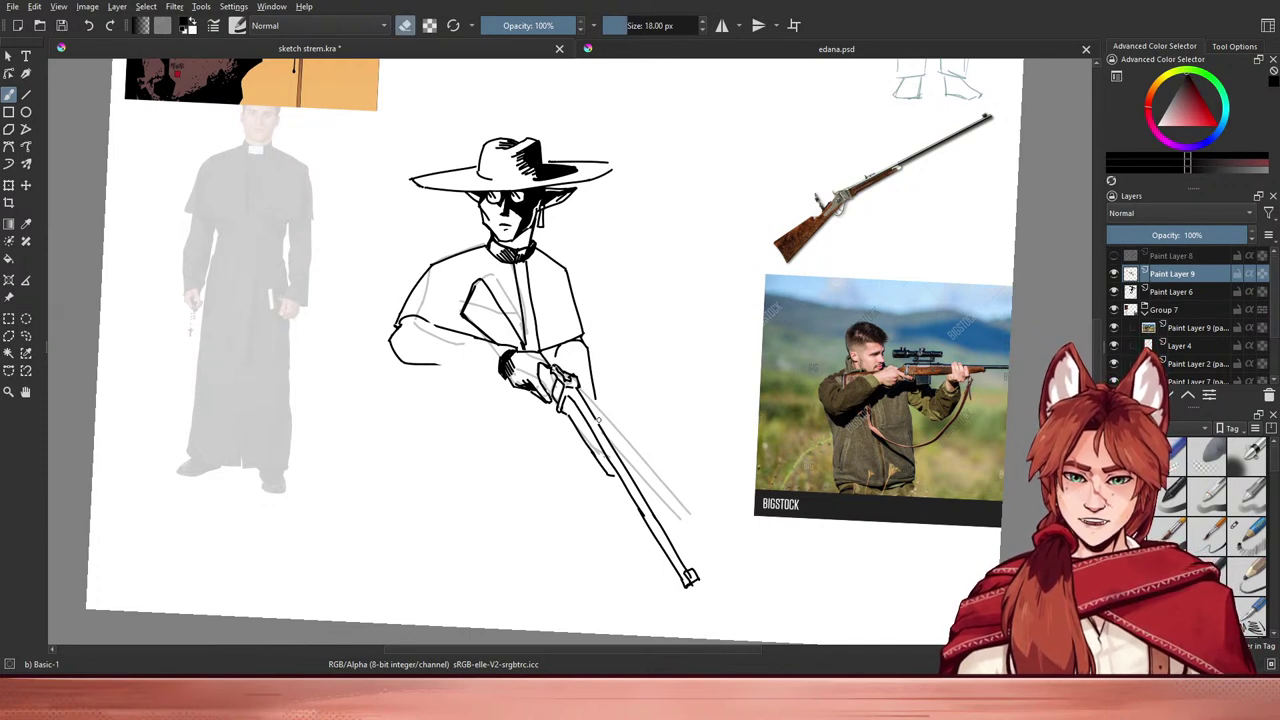
key("e")
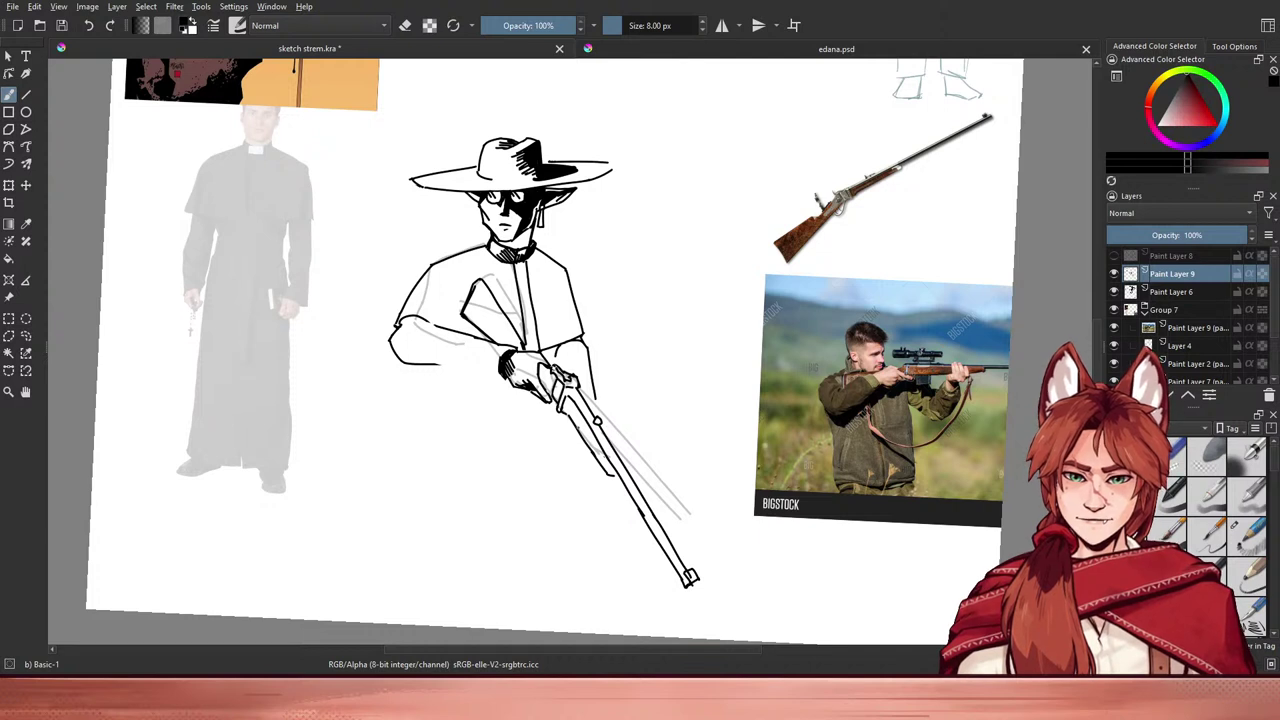
key("e")
key("e")
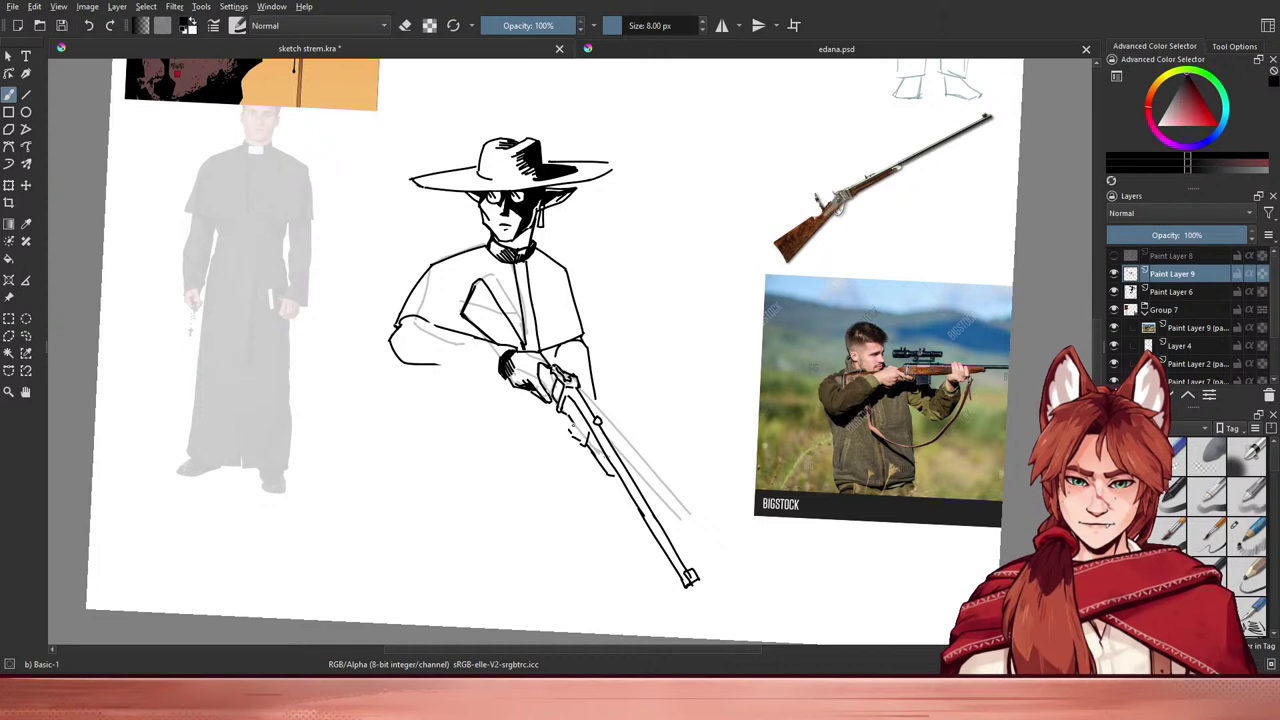
left_click_drag(567, 419, 576, 433)
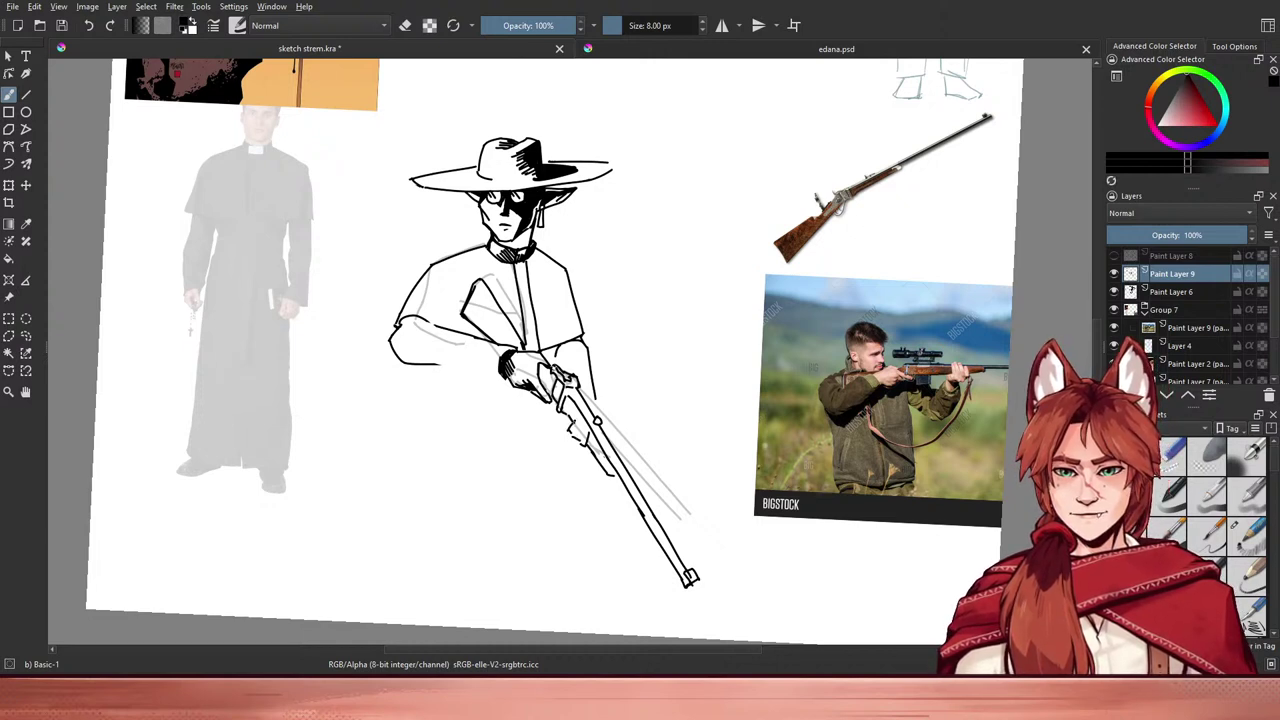
key("e")
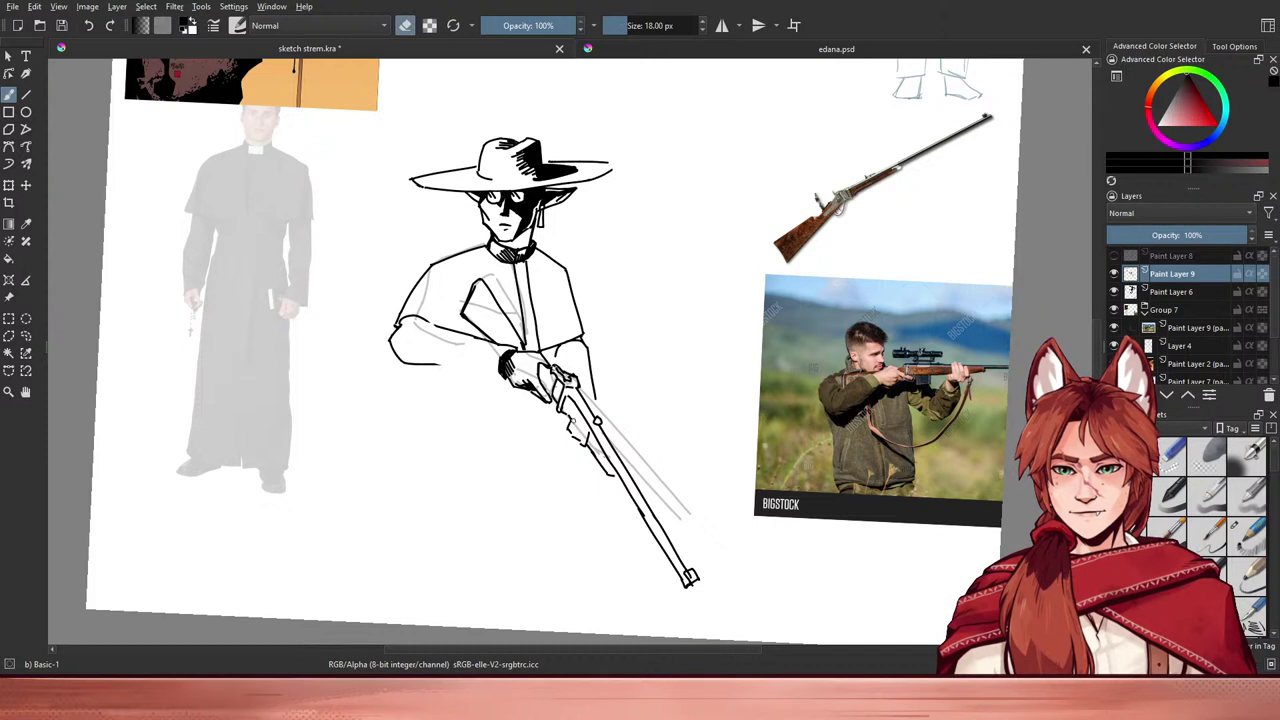
key("e")
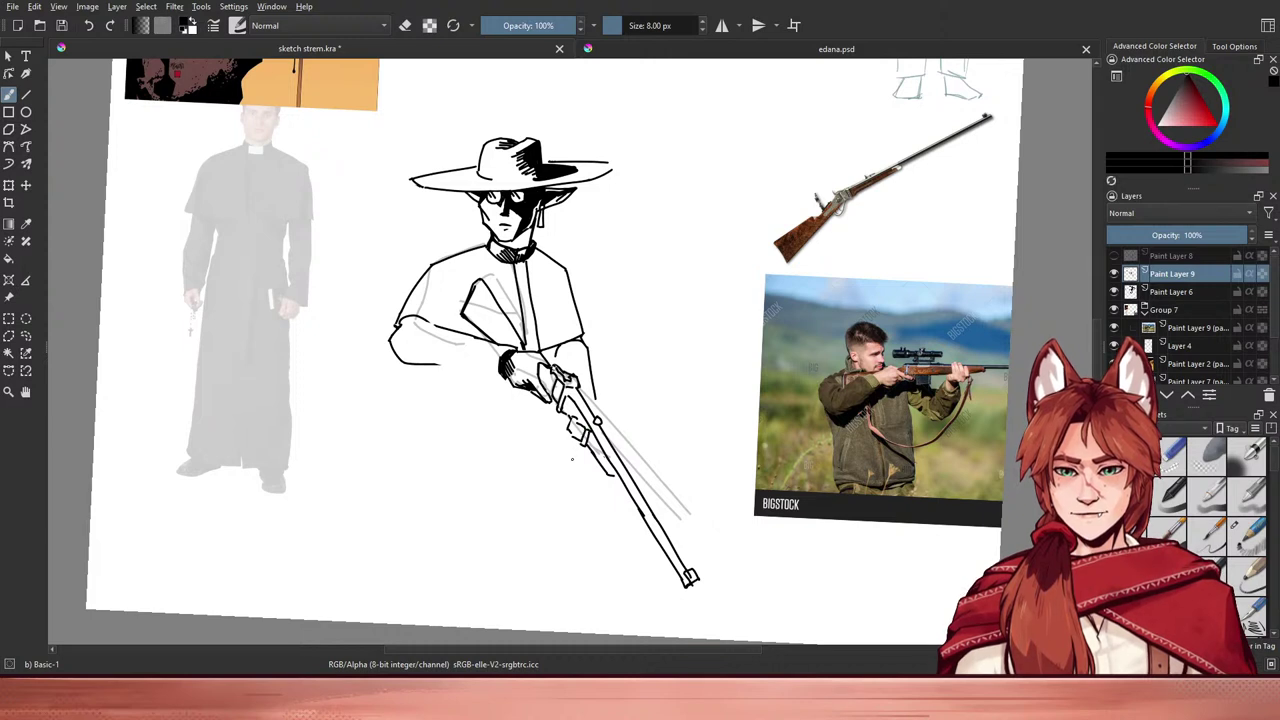
left_click_drag(574, 423, 569, 435)
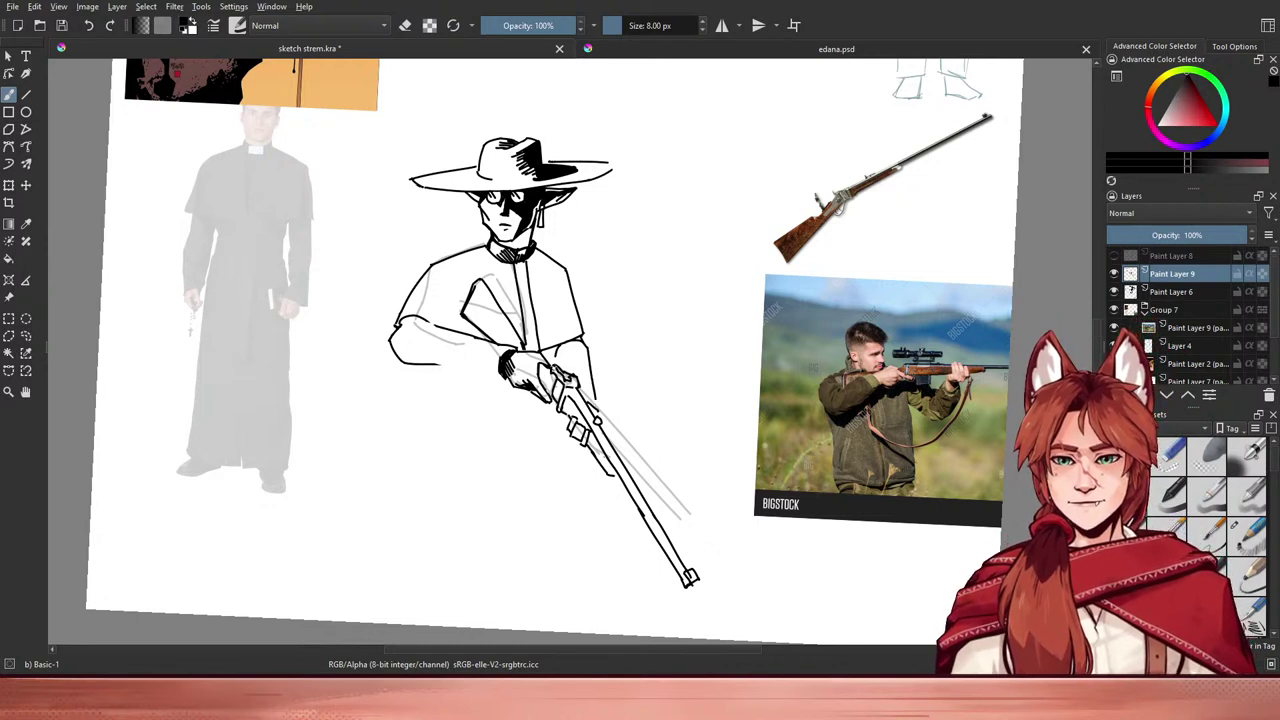
- Ink the supporting arm's sleeve edge down to the rifle and undo the stray strokes near the trigger hand
left_click_drag(595, 400, 599, 417)
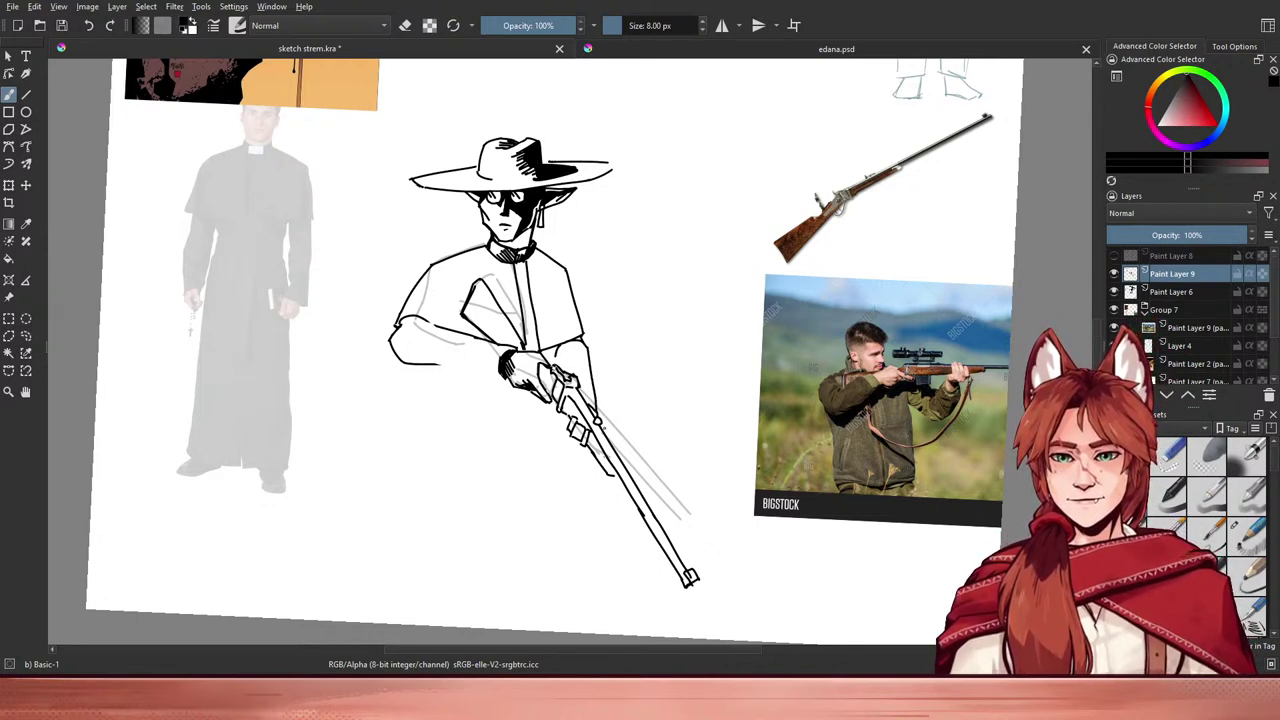
left_click_drag(553, 355, 552, 365)
key("ctrl+z")
key("ctrl+z")
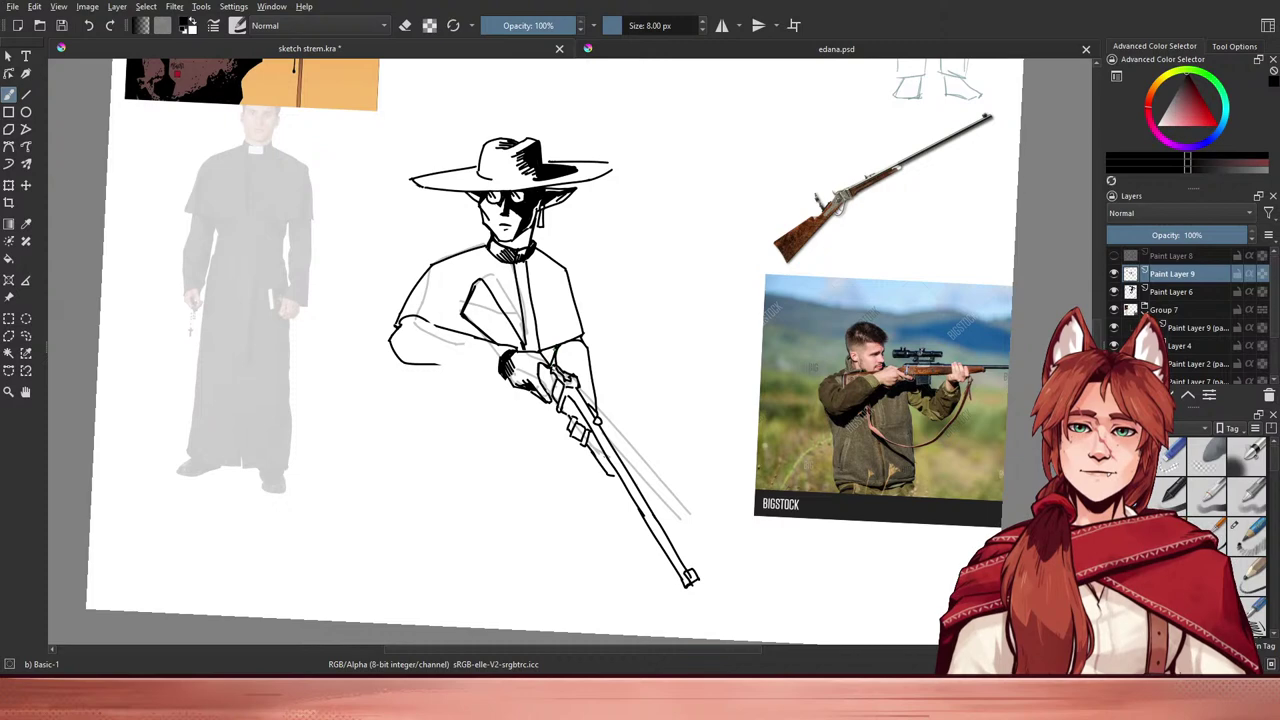
- Add black shading to the coat's front placket just below the collar with the 8 px brush
left_click_drag(646, 400, 687, 420)
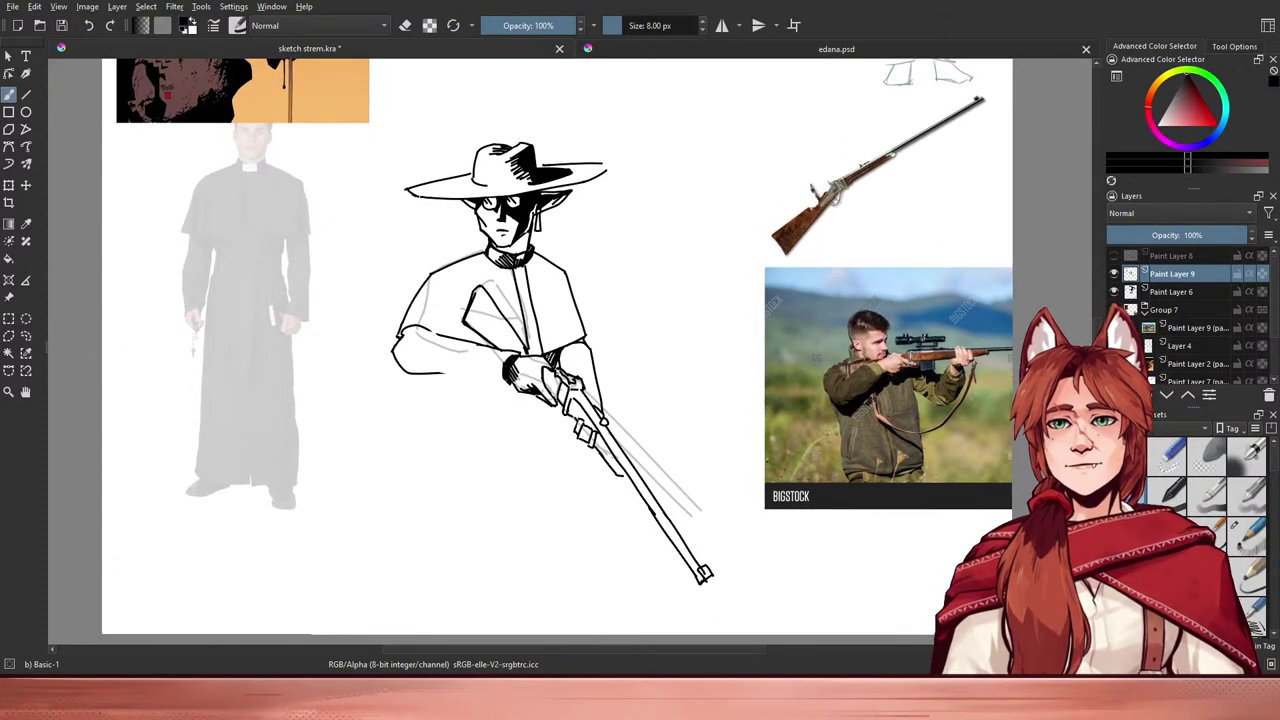
mouse_move(632, 317)
left_mouse_down()
mouse_move(651, 320)
mouse_move(650, 372)
left_mouse_up()
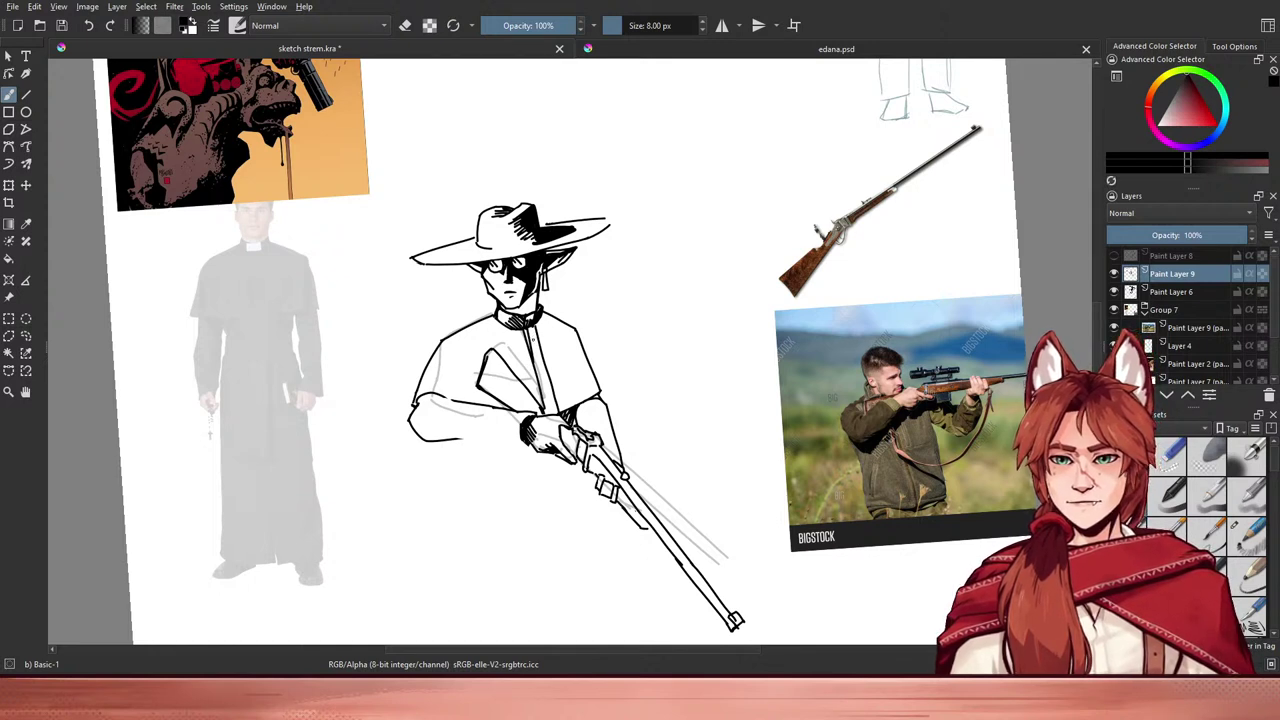
left_click_drag(535, 329, 535, 366)
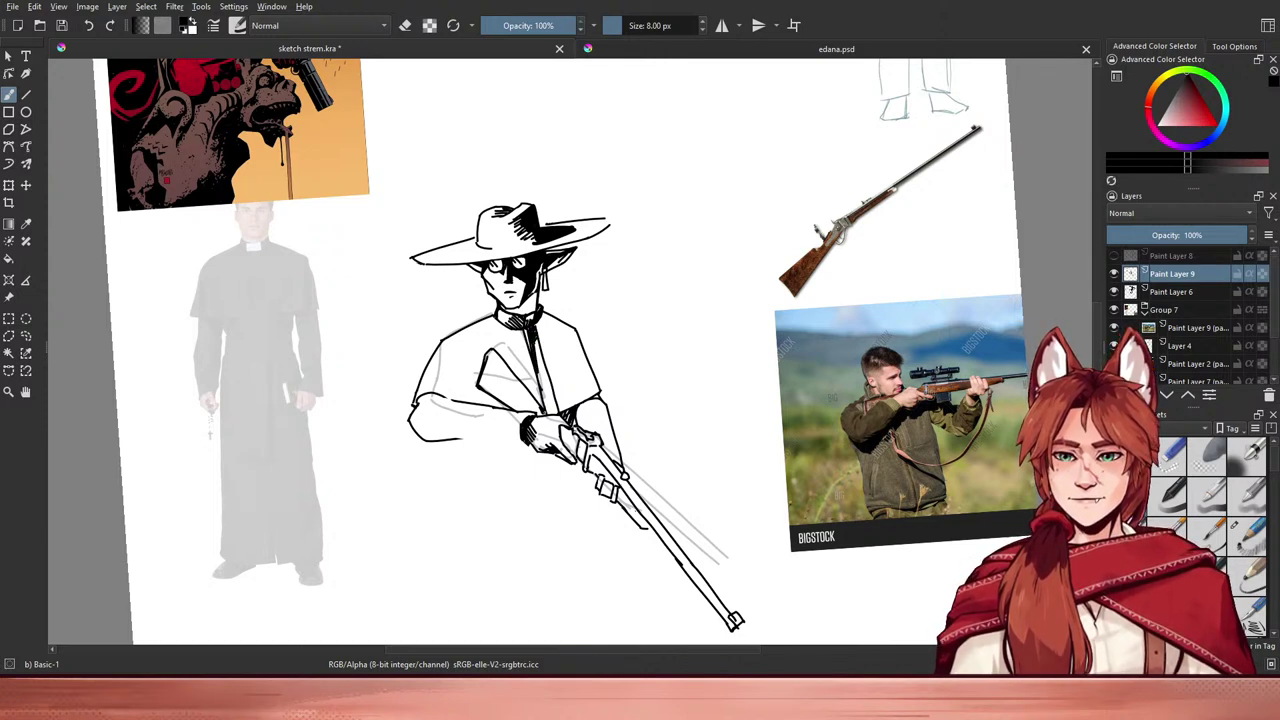
- Fill the unshaded parts of the coat's front placket with solid black down to the hands using the Fill tool
left_click(9, 224)
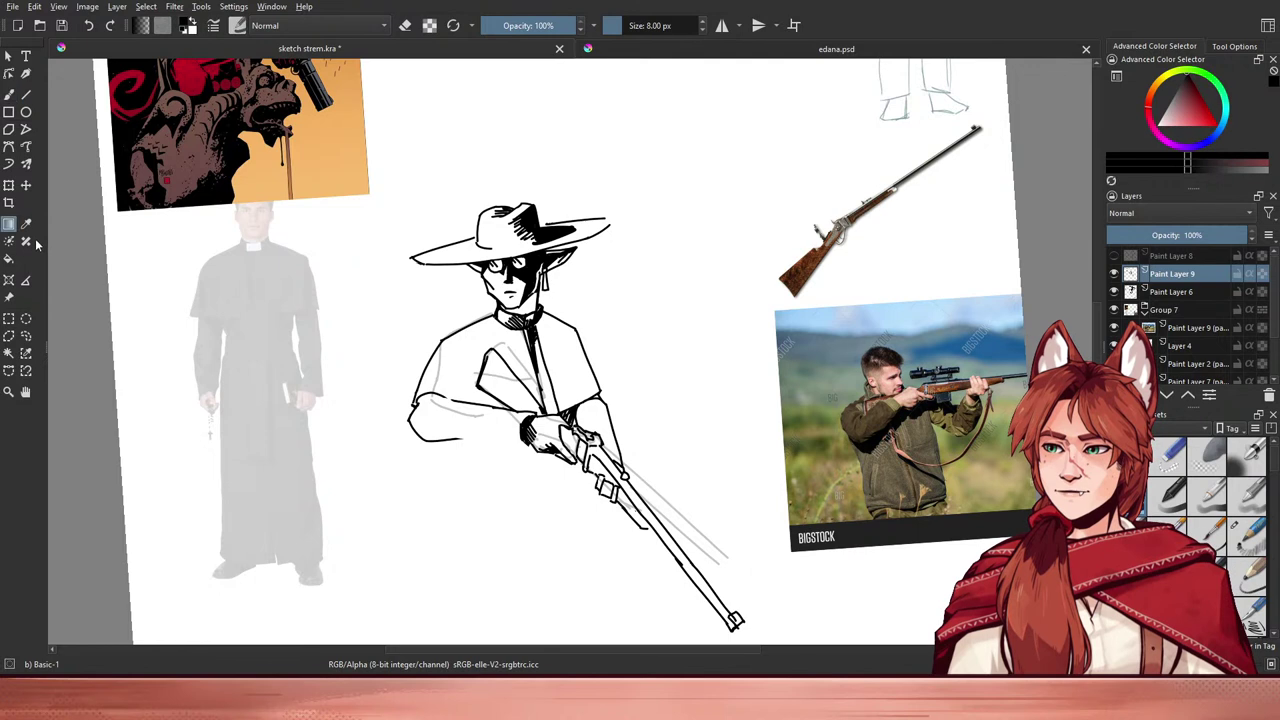
left_click(9, 258)
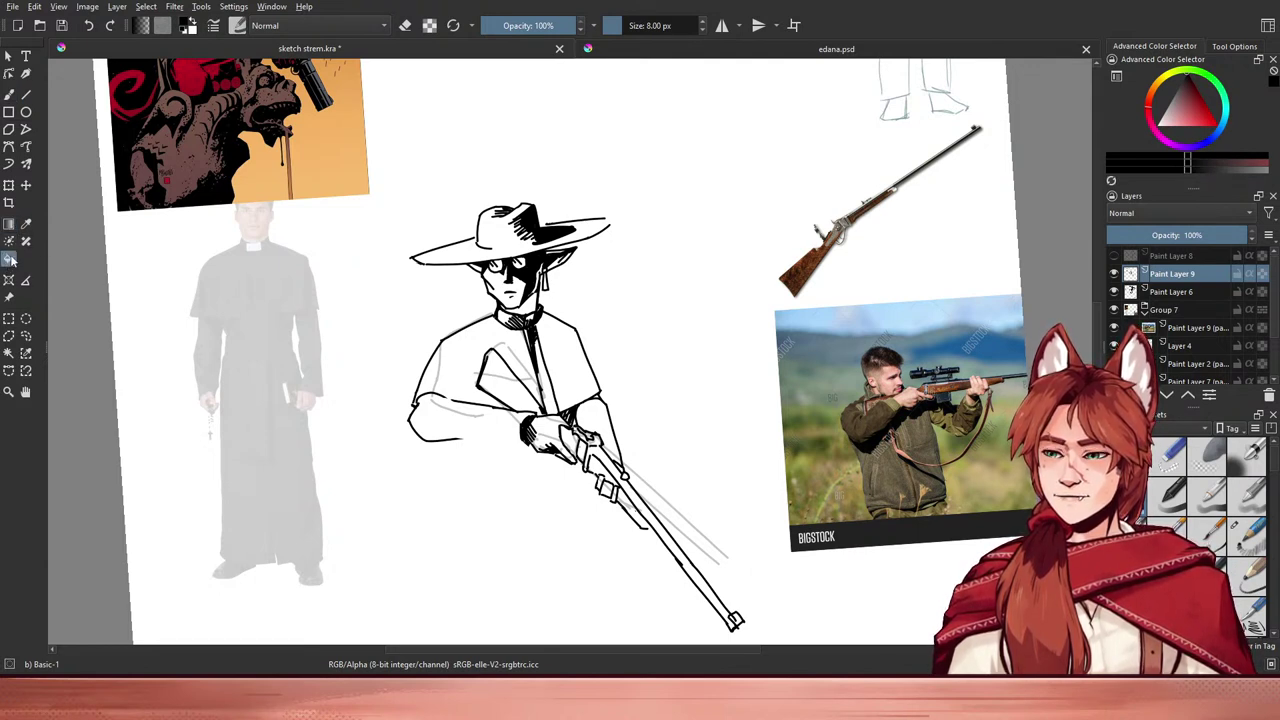
left_click(546, 382)
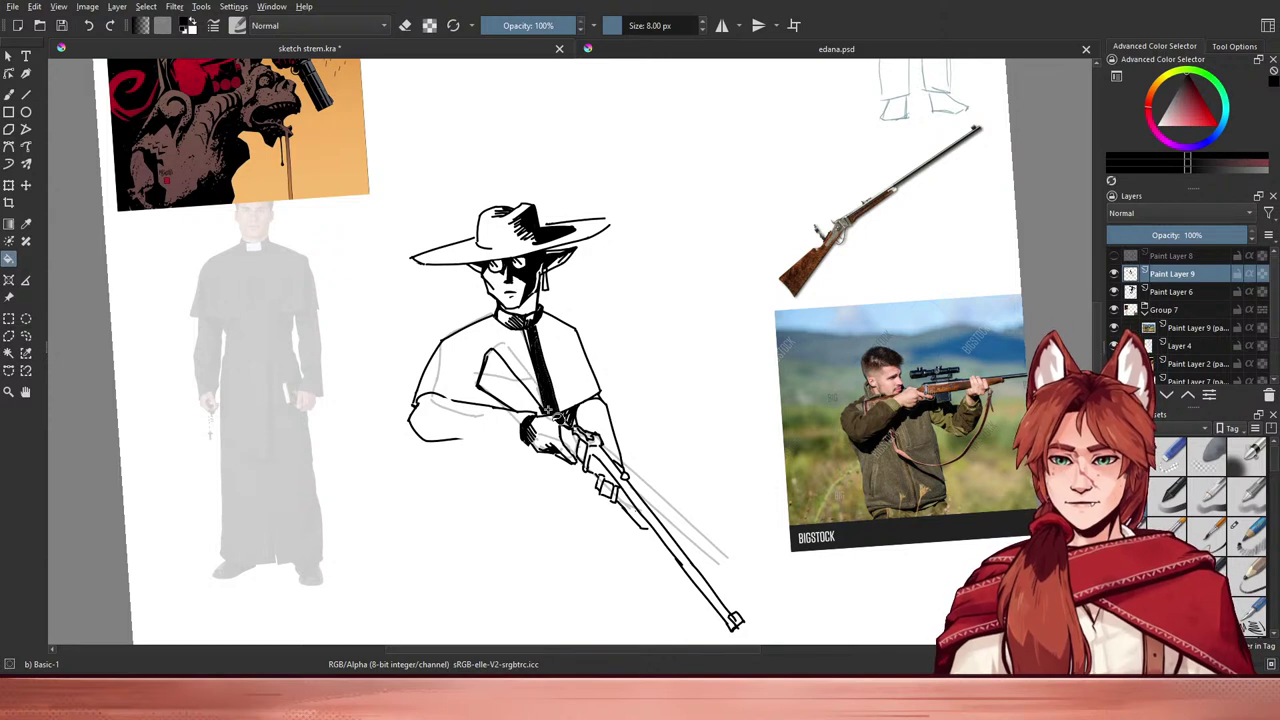
key("b")
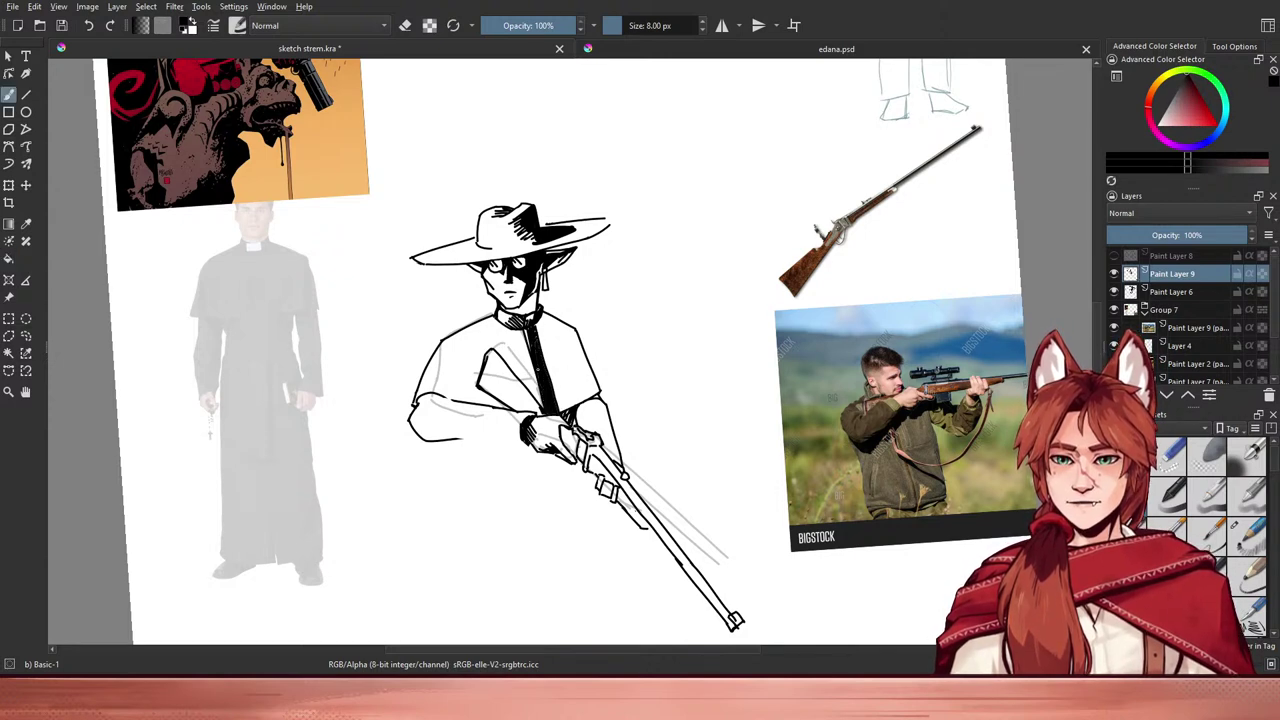
key("f")
left_click(548, 364)
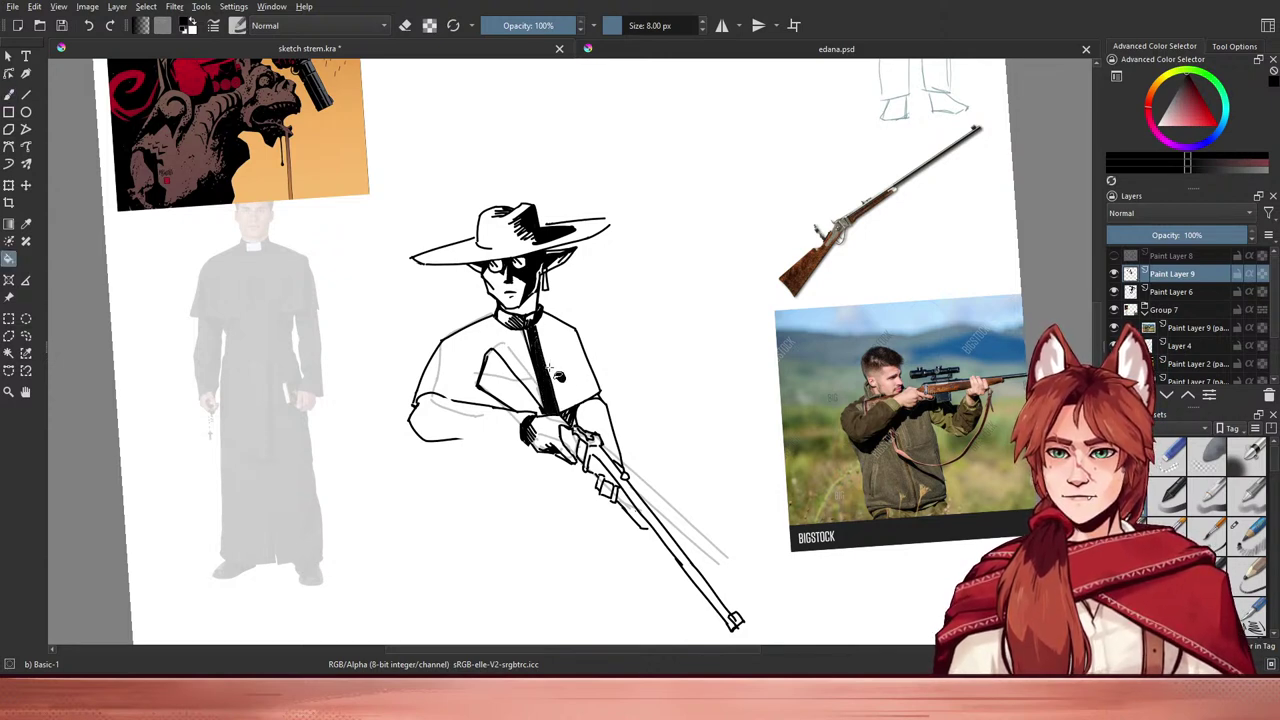
key("b")
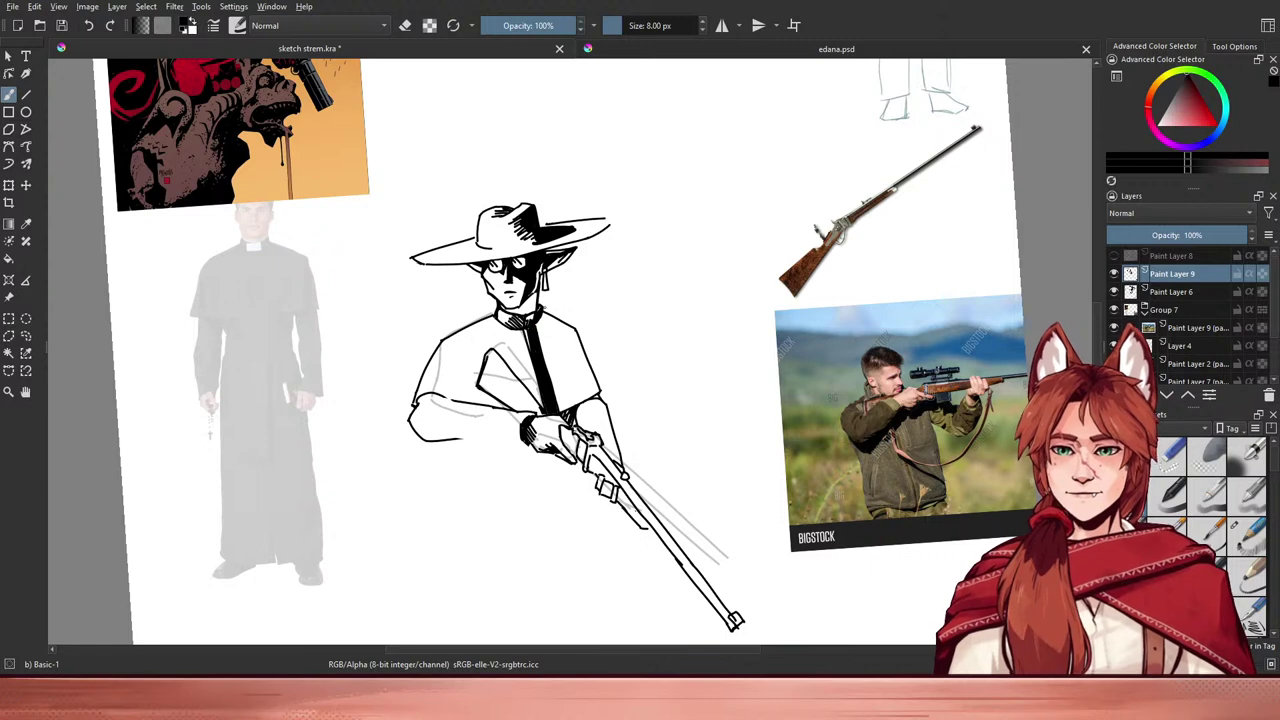
- Toggle the visibility of Group 7 off and on to check the inked figure without the references
left_click_drag(668, 452, 655, 463)
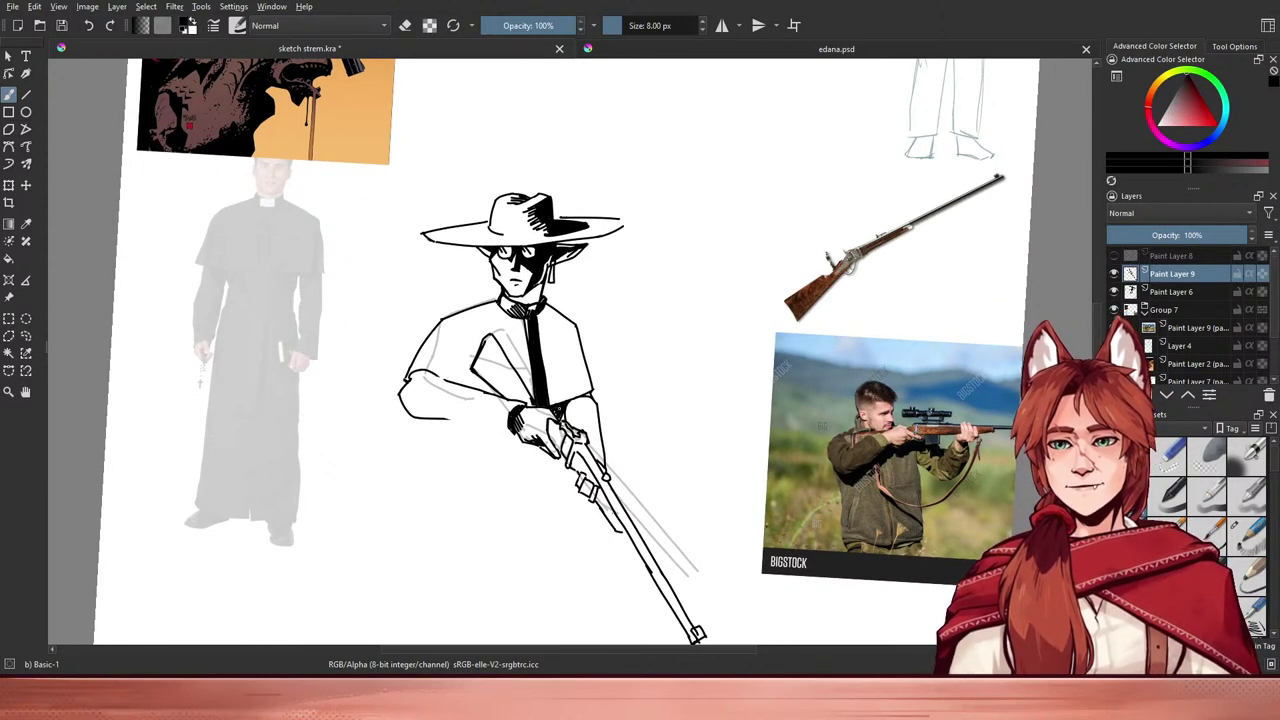
left_click_drag(661, 429, 677, 408)
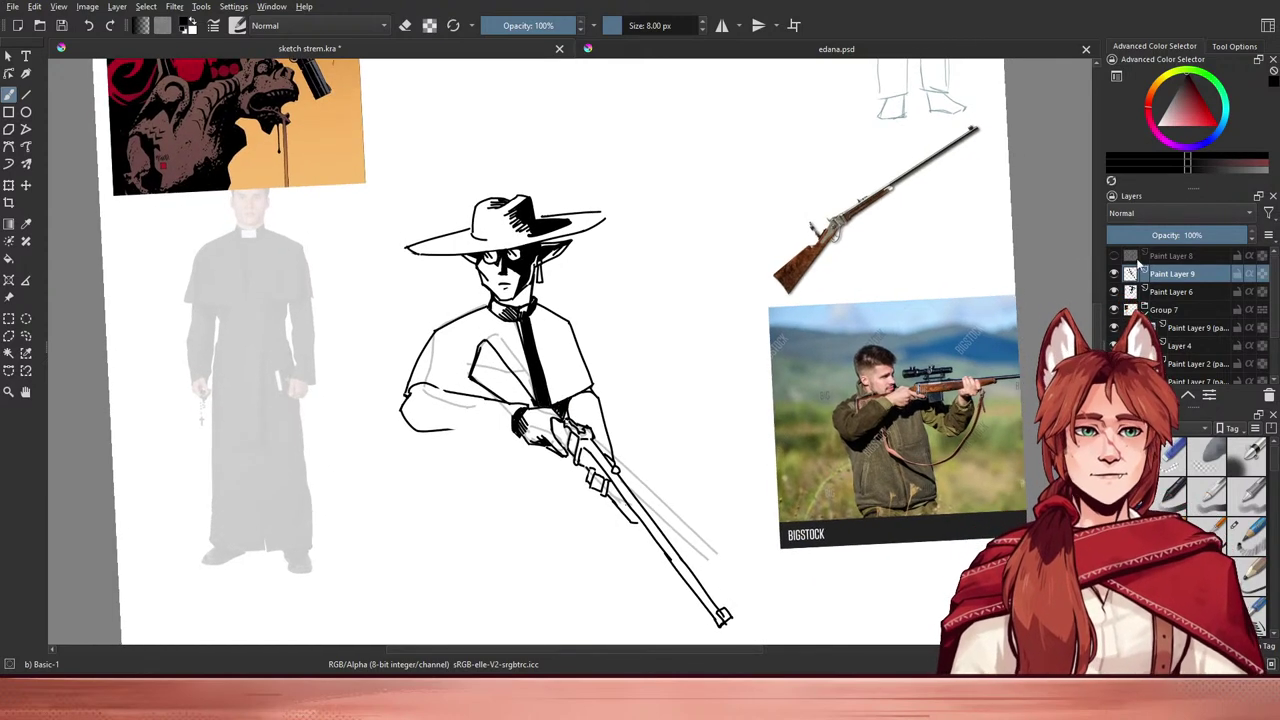
left_click(1114, 311)
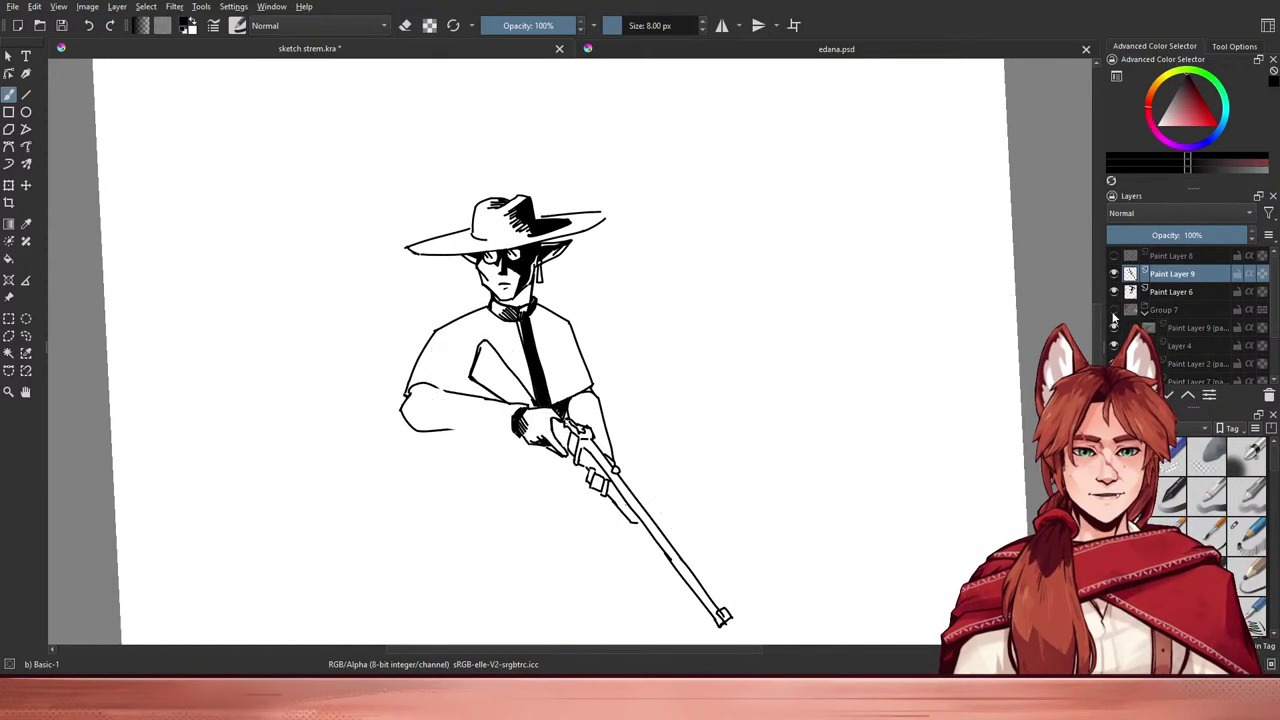
left_click(1114, 311)
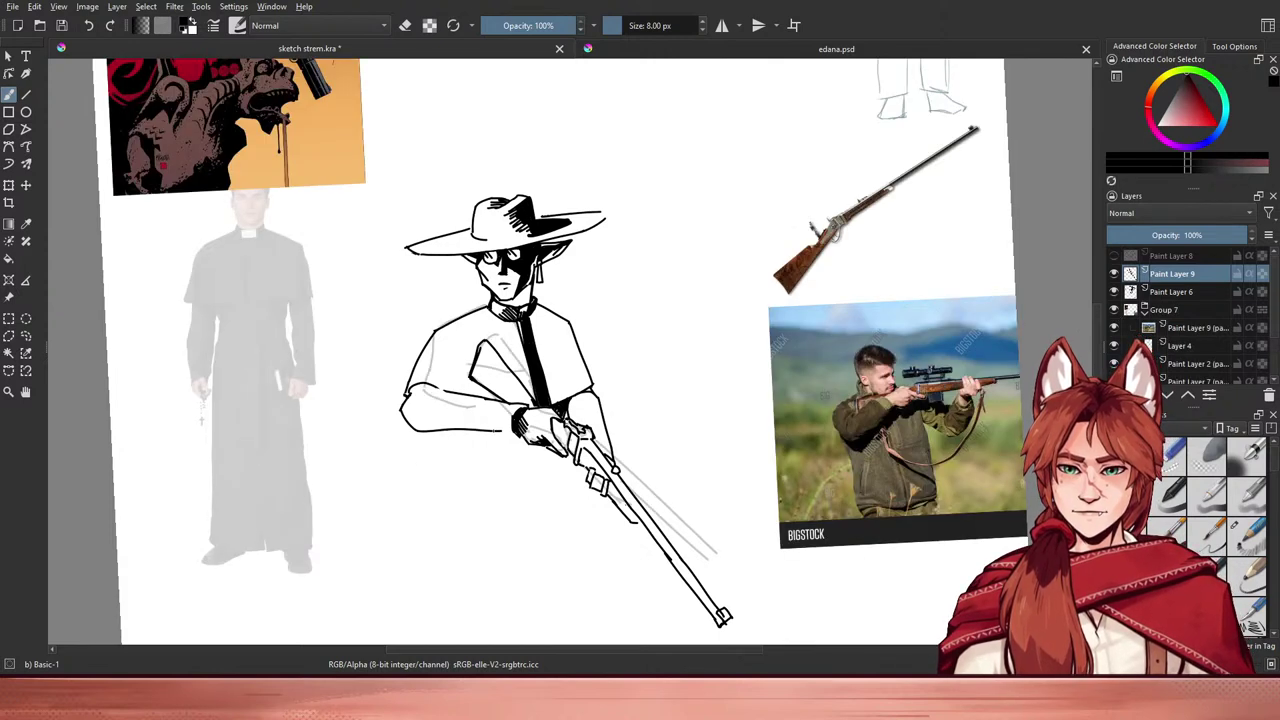
- Ink the underside of the trigger arm's sleeve from elbow to cuff with a small fold, undoing the stray strokes
left_click_drag(437, 431, 516, 438)
key("ctrl+z")
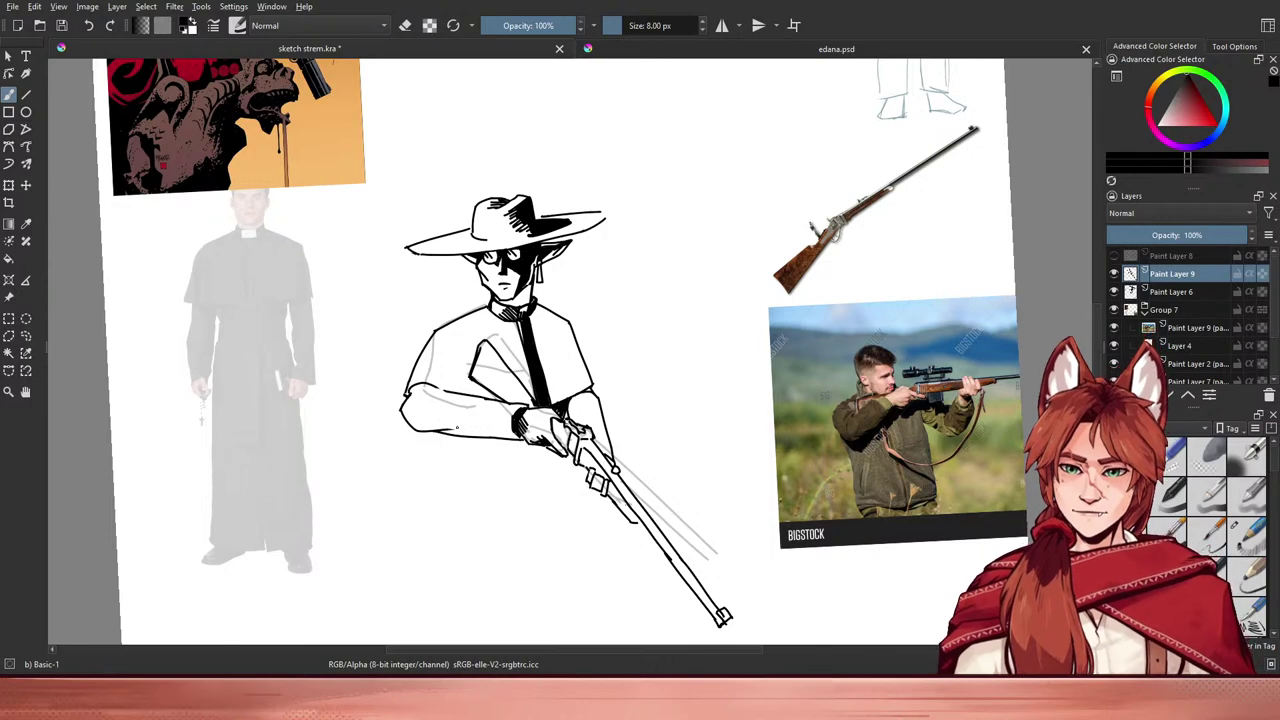
mouse_move(442, 434)
left_mouse_down()
mouse_move(461, 428)
mouse_move(443, 436)
left_mouse_up()
key("ctrl+z")
key("ctrl+z")
mouse_move(459, 500)
left_mouse_down()
mouse_move(600, 470)
mouse_move(607, 425)
left_mouse_up()
left_click_drag(602, 488, 603, 499)
key("ctrl+z")
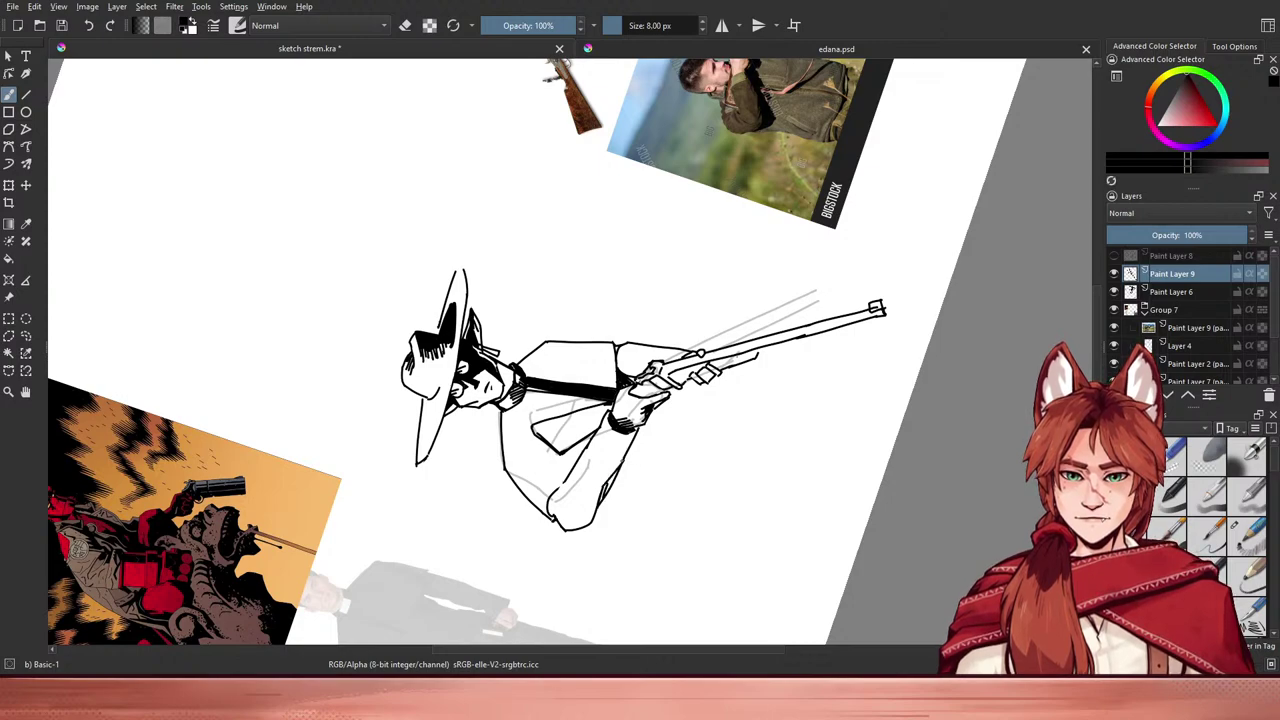
- Ink the short lines where the cape's edge meets the sleeve near the elbow
mouse_move(652, 496)
left_mouse_down()
mouse_move(520, 551)
mouse_move(403, 526)
mouse_move(481, 488)
mouse_move(455, 440)
left_mouse_up()
left_click_drag(561, 349, 575, 424)
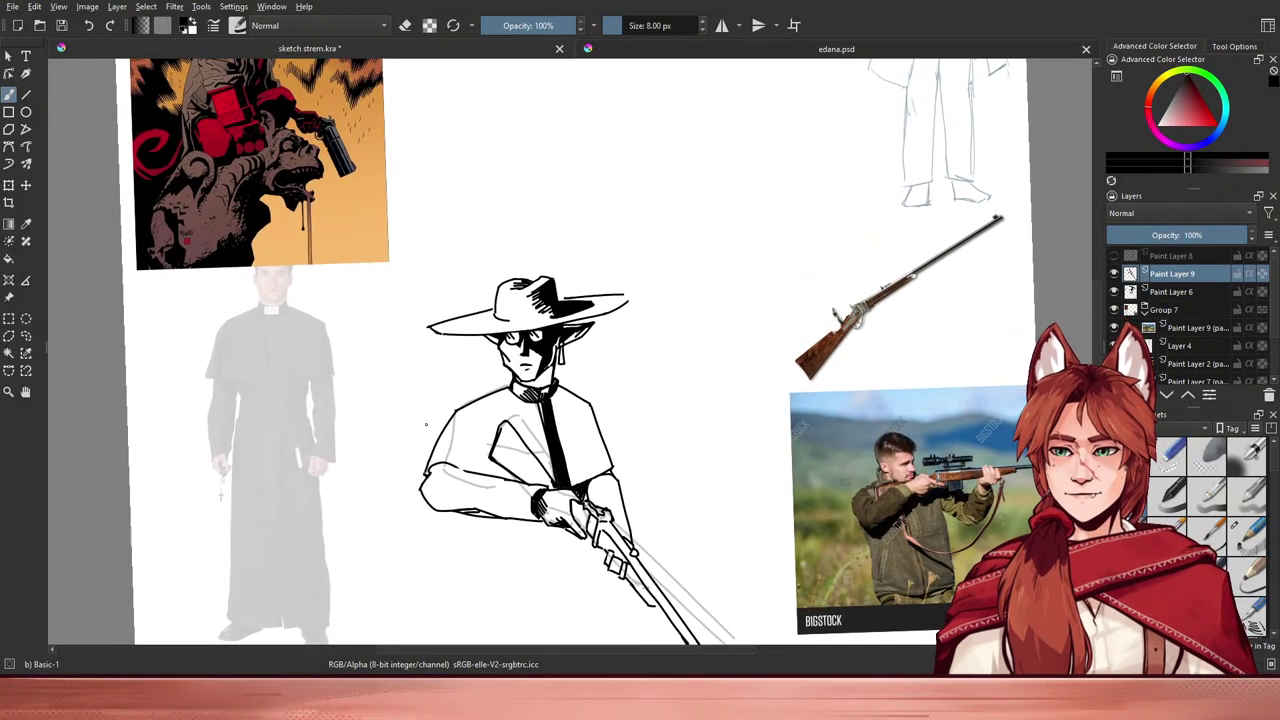
mouse_move(439, 471)
left_mouse_down()
mouse_move(460, 470)
mouse_move(436, 486)
left_mouse_up()
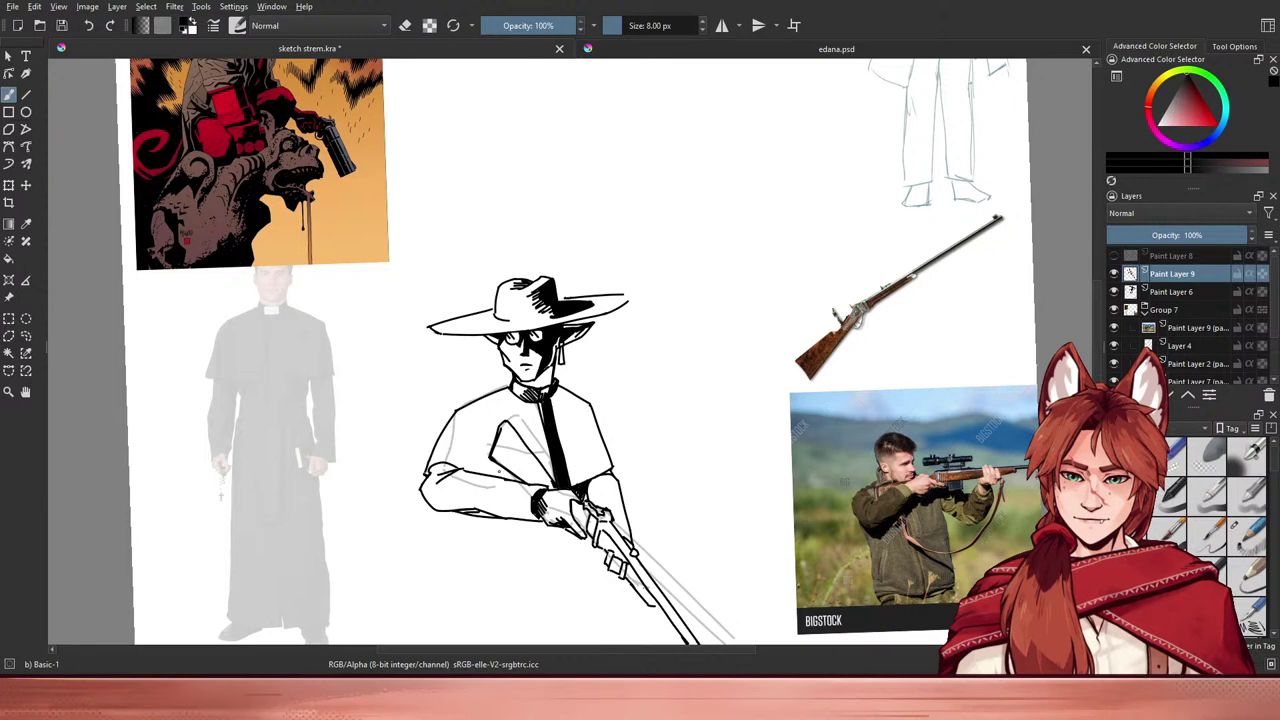
left_click_drag(534, 398, 522, 414)
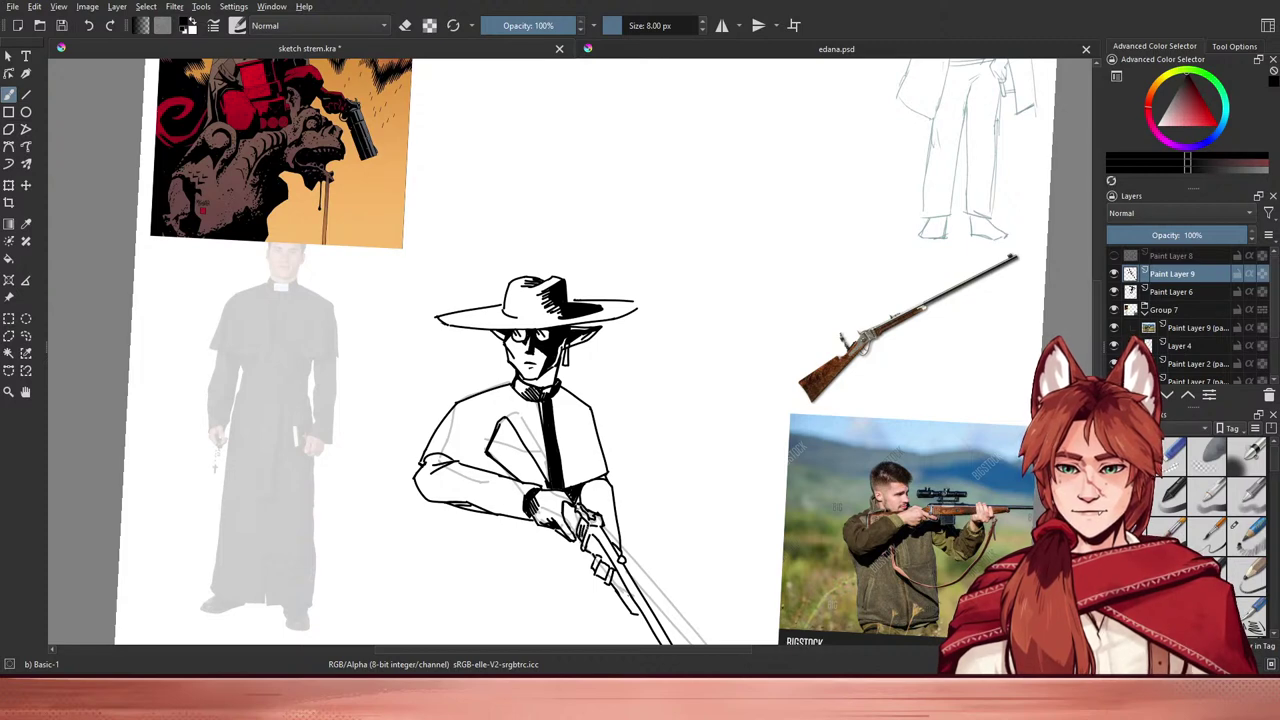
left_click_drag(646, 477, 665, 497)
key("minus")
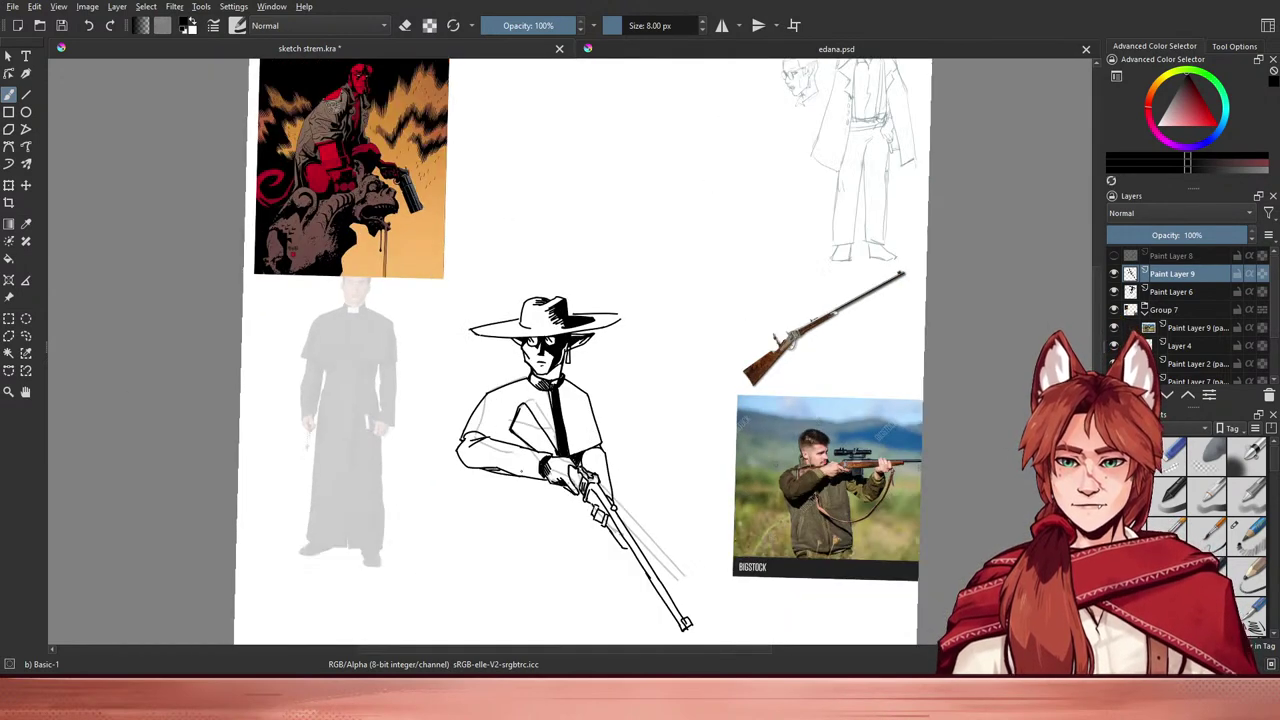
mouse_move(541, 520)
left_mouse_down()
mouse_move(560, 543)
mouse_move(538, 516)
left_mouse_up()
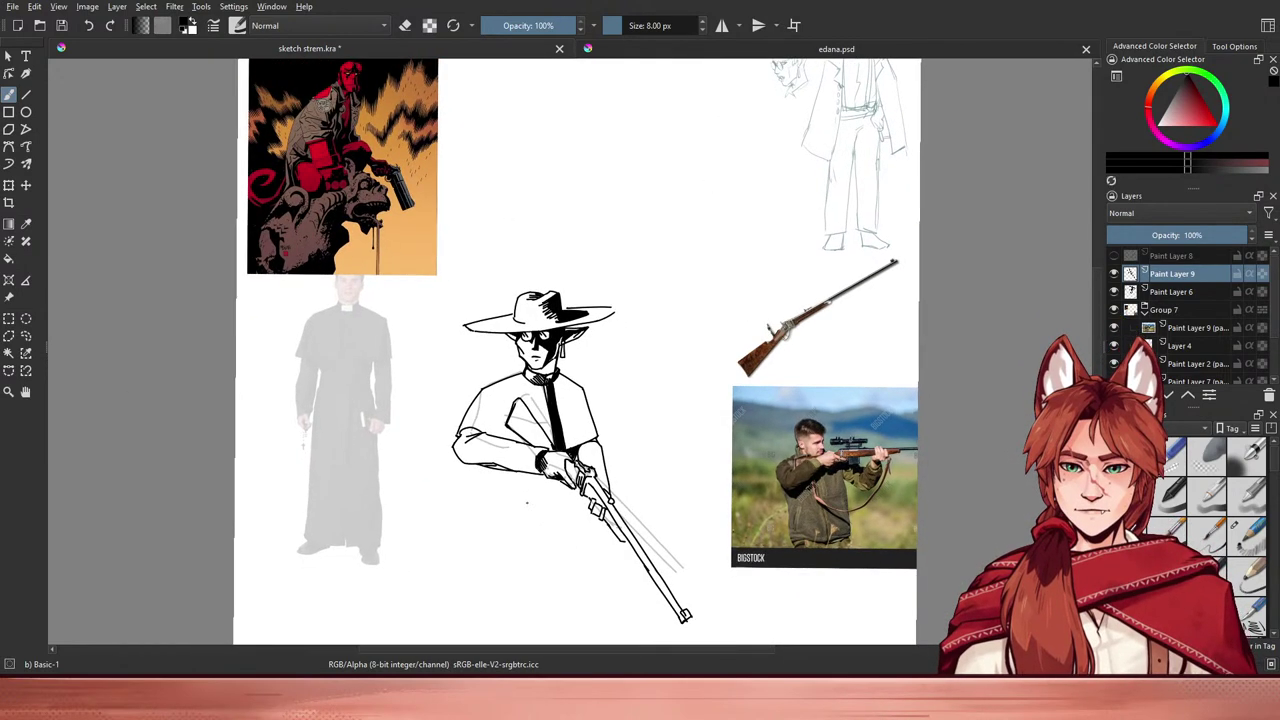
left_click_drag(488, 466, 491, 492)
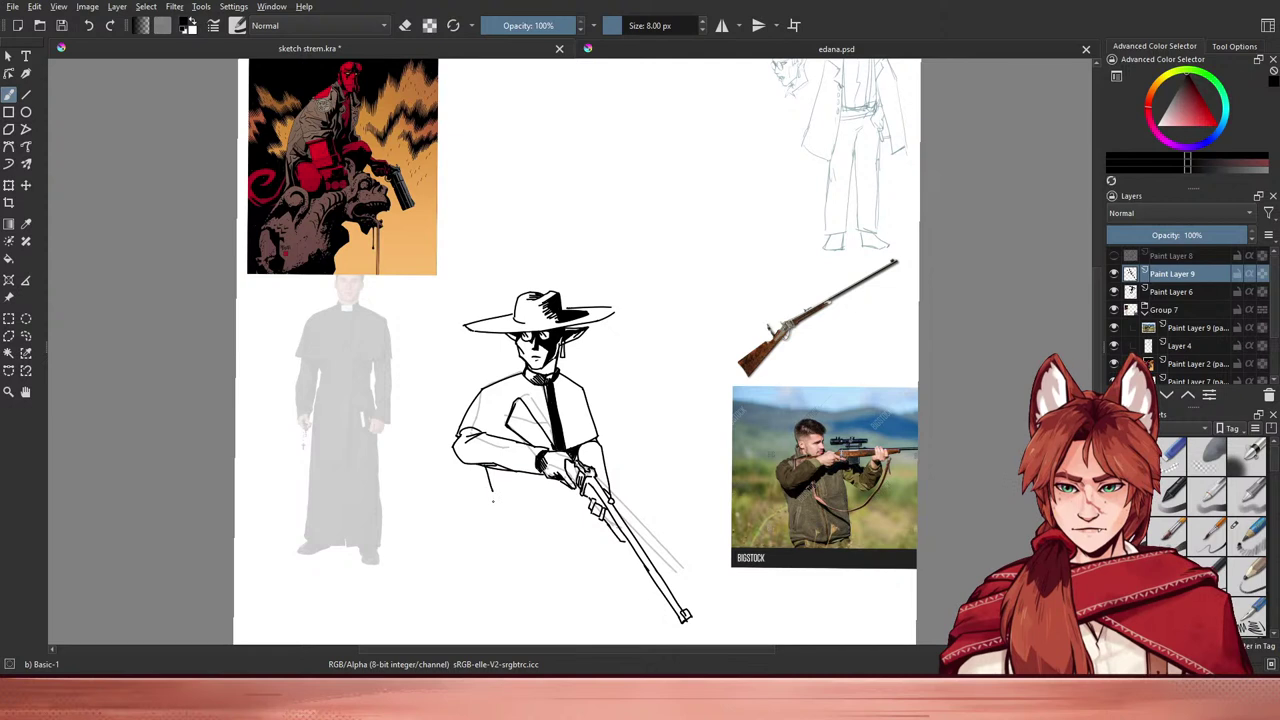
key("ctrl+z")
left_click_drag(484, 474, 485, 514)
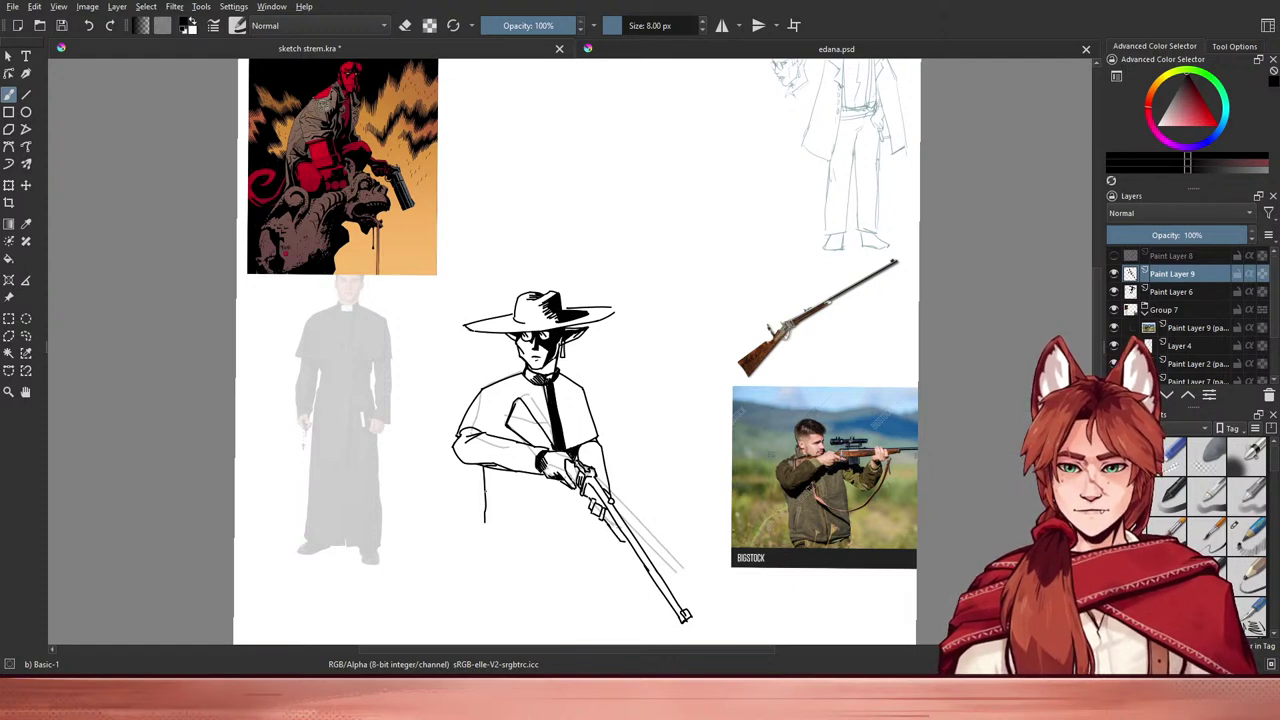
mouse_move(483, 502)
left_mouse_down()
mouse_move(541, 520)
mouse_move(488, 506)
mouse_move(580, 505)
left_mouse_up()
key("ctrl+z")
key("ctrl+z")
key("ctrl+z")
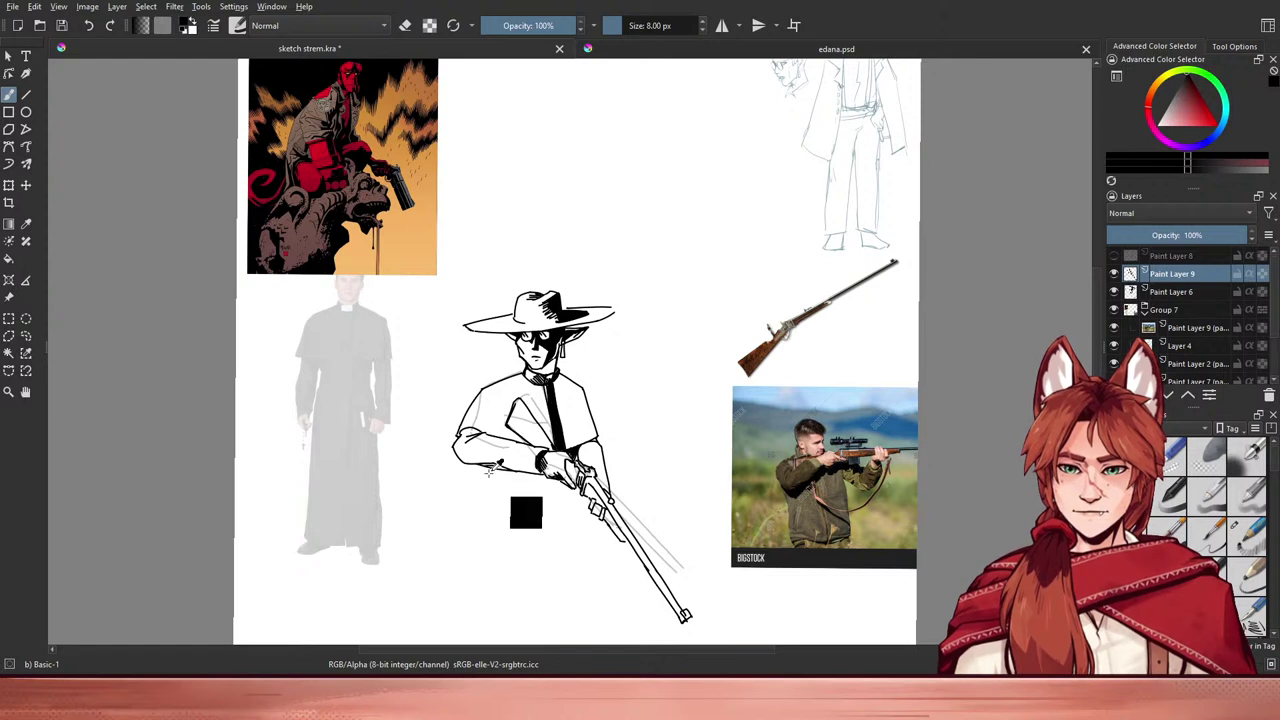
left_click_drag(484, 464, 484, 518)
key("ctrl+z")
left_click_drag(479, 462, 479, 515)
key("ctrl+z")
- Ink the two long side edges of the coat from below the arms down to the hem, redoing the rifle-side line until it fits
mouse_move(484, 464)
left_mouse_down()
mouse_move(467, 620)
mouse_move(506, 537)
mouse_move(528, 532)
left_mouse_up()
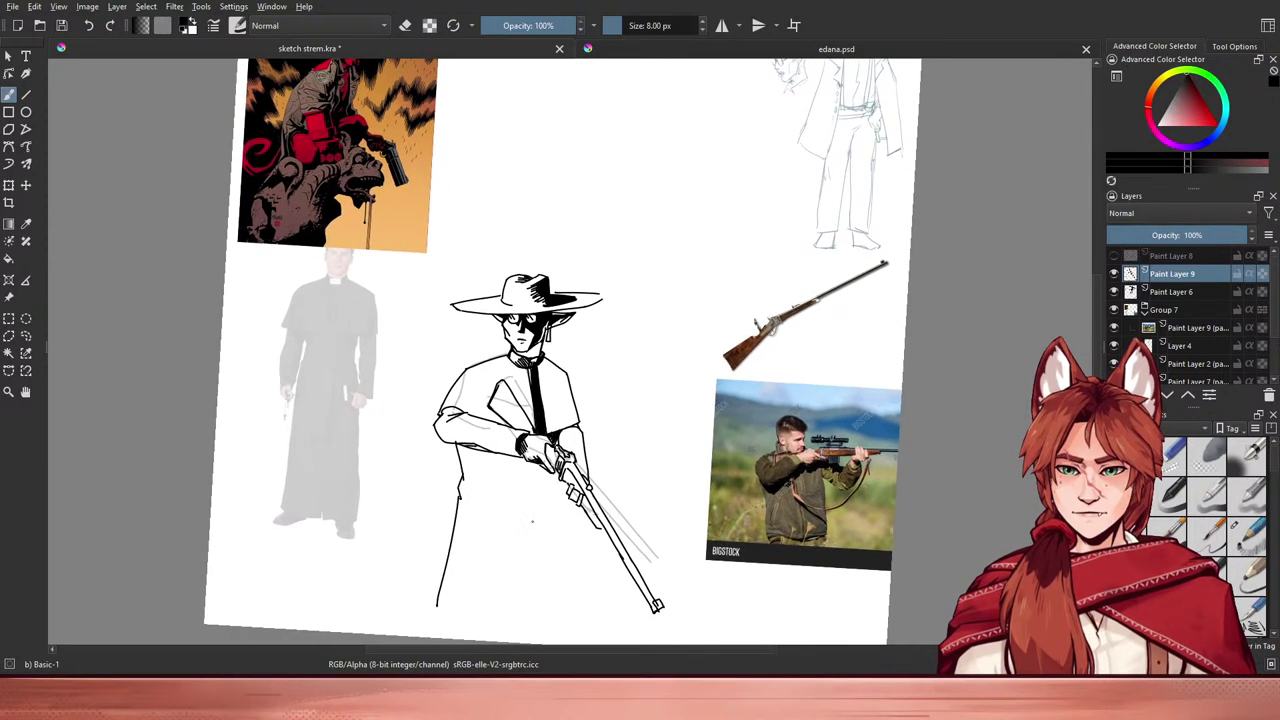
left_click_drag(560, 478, 553, 598)
key("ctrl+z")
left_click_drag(560, 466, 546, 594)
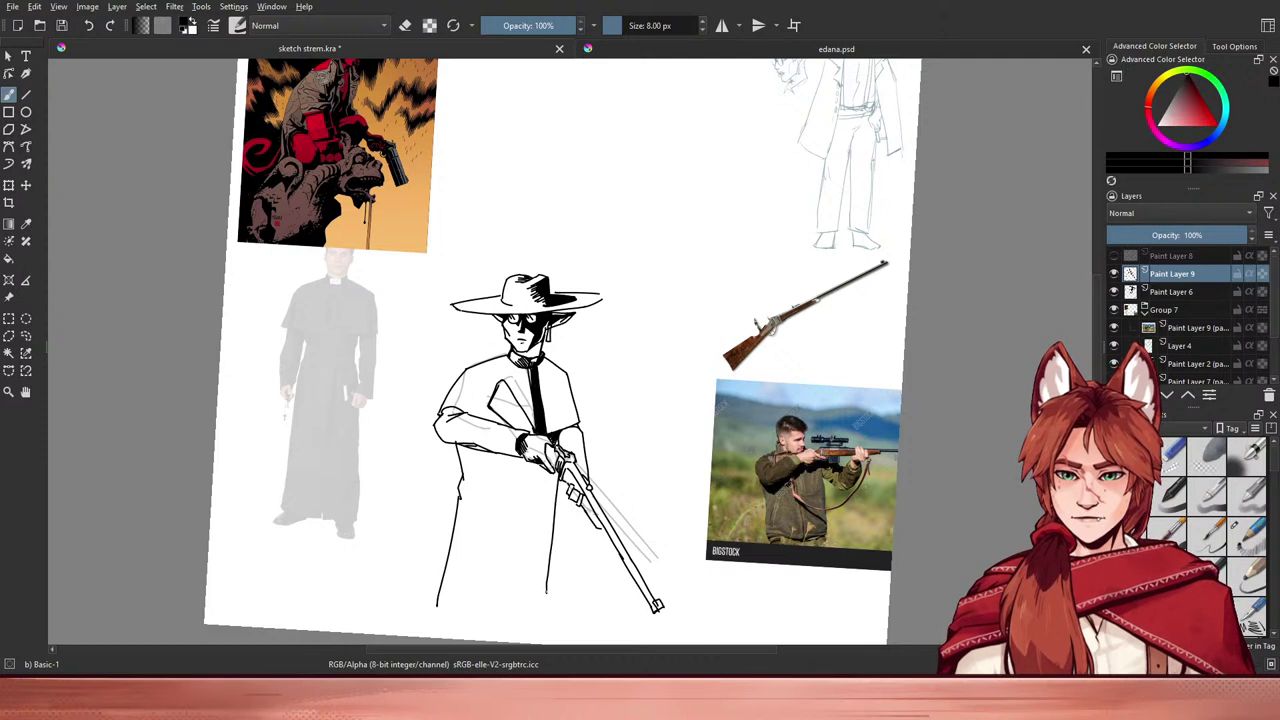
key("ctrl+z")
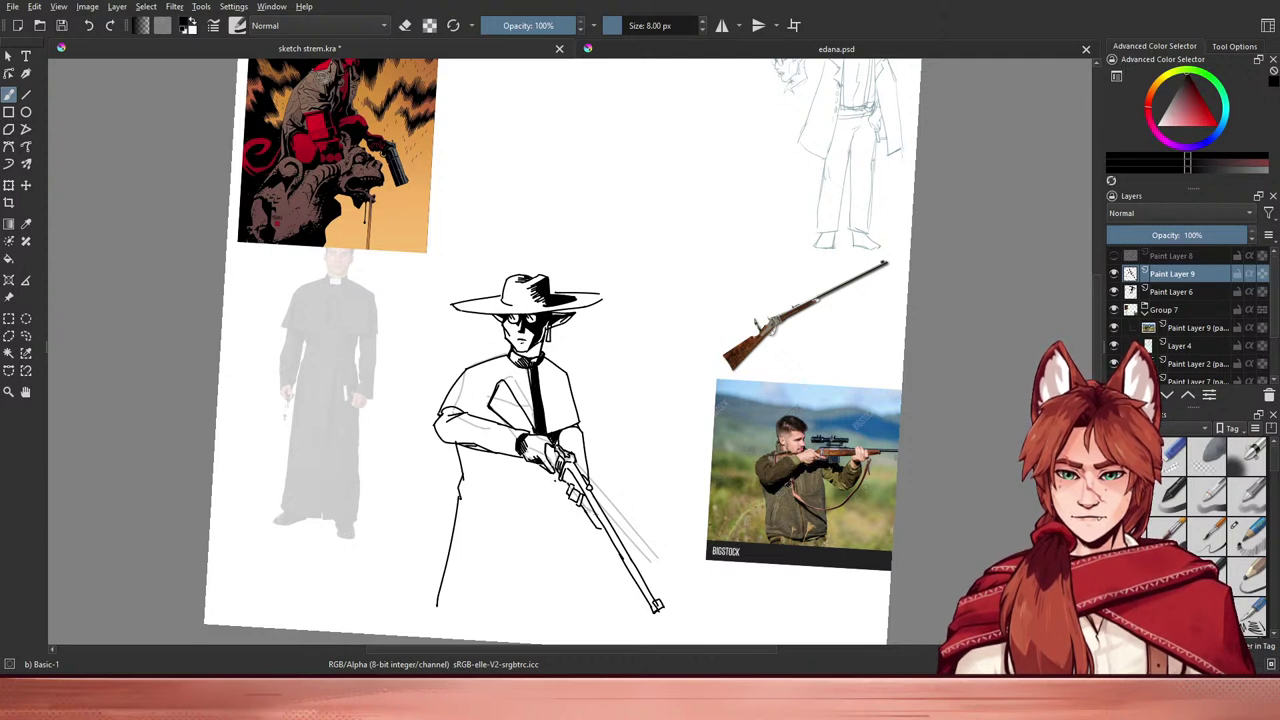
left_click_drag(550, 470, 534, 616)
key("ctrl+z")
mouse_move(550, 474)
left_mouse_down()
mouse_move(538, 608)
mouse_move(631, 566)
left_mouse_up()
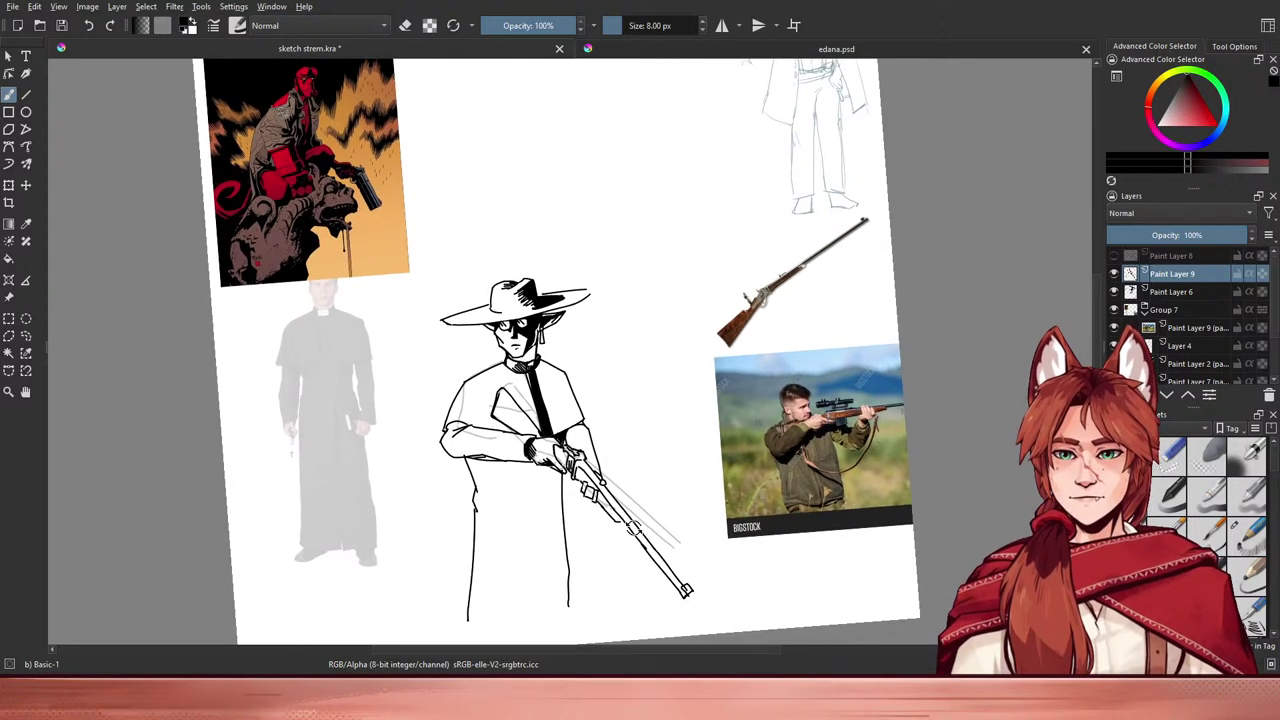
key("ctrl+z")
key("ctrl+shift+z")
- Erase the top of the coat's side line just below the elbow with the 18 px eraser
key("e")
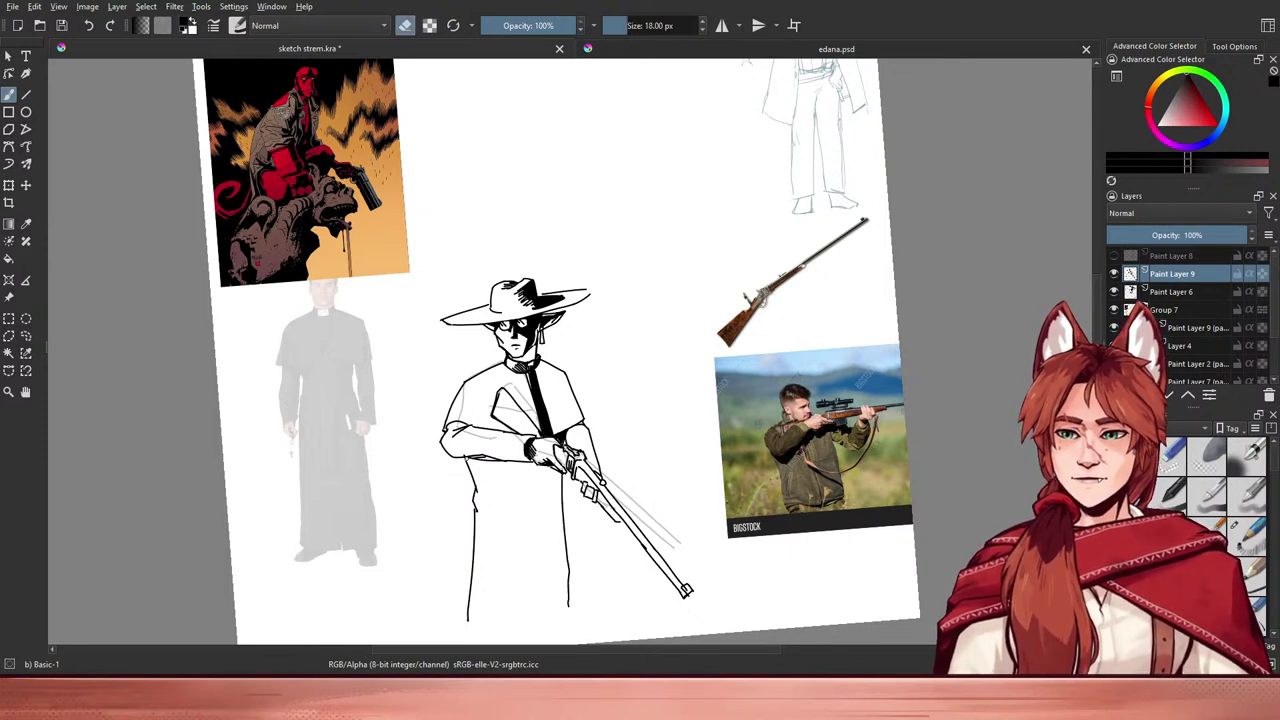
left_click_drag(465, 458, 468, 467)
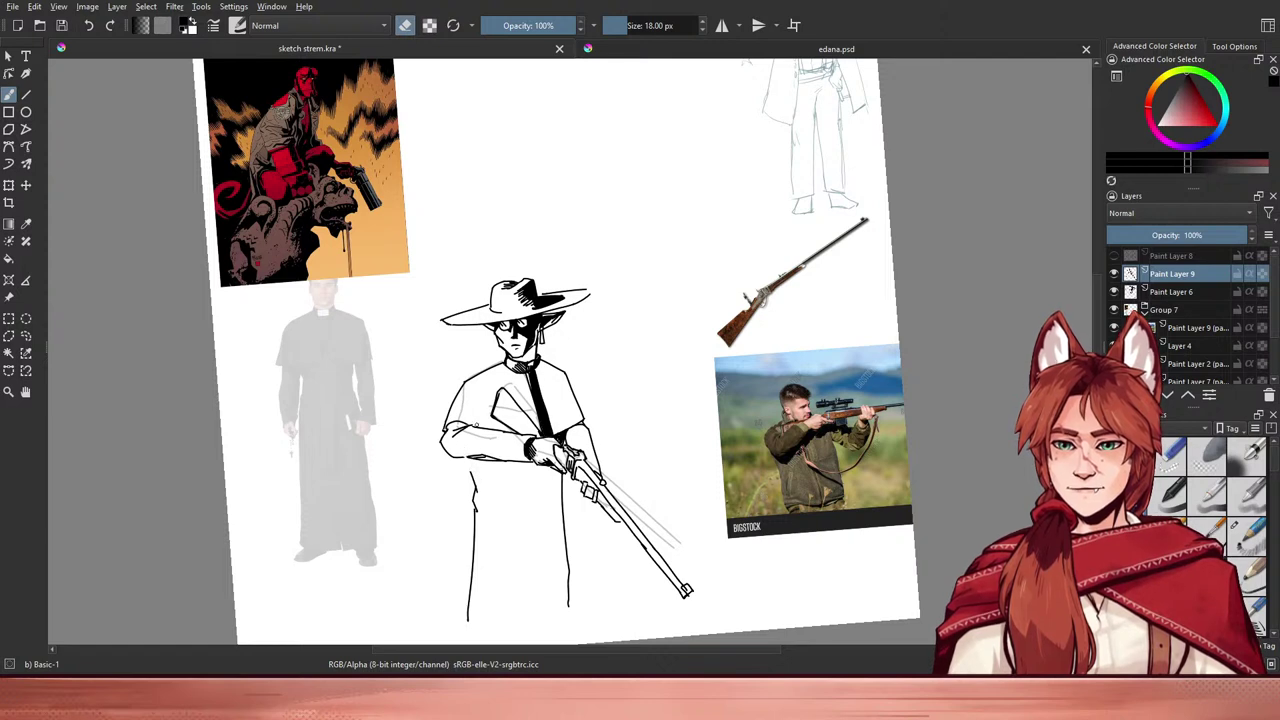
key("e")
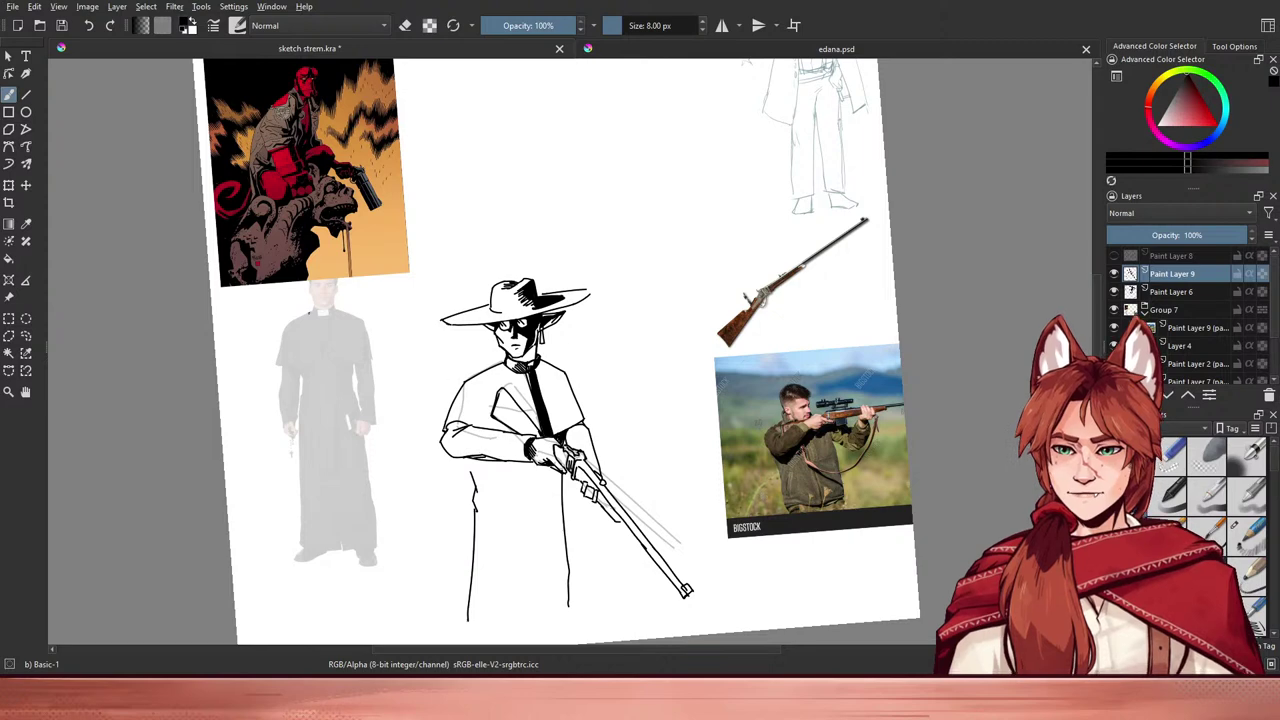
- Lasso the trigger arm's forearm sleeve, transform it so the elbow sits slightly lower, and clear the selection
left_click(28, 338)
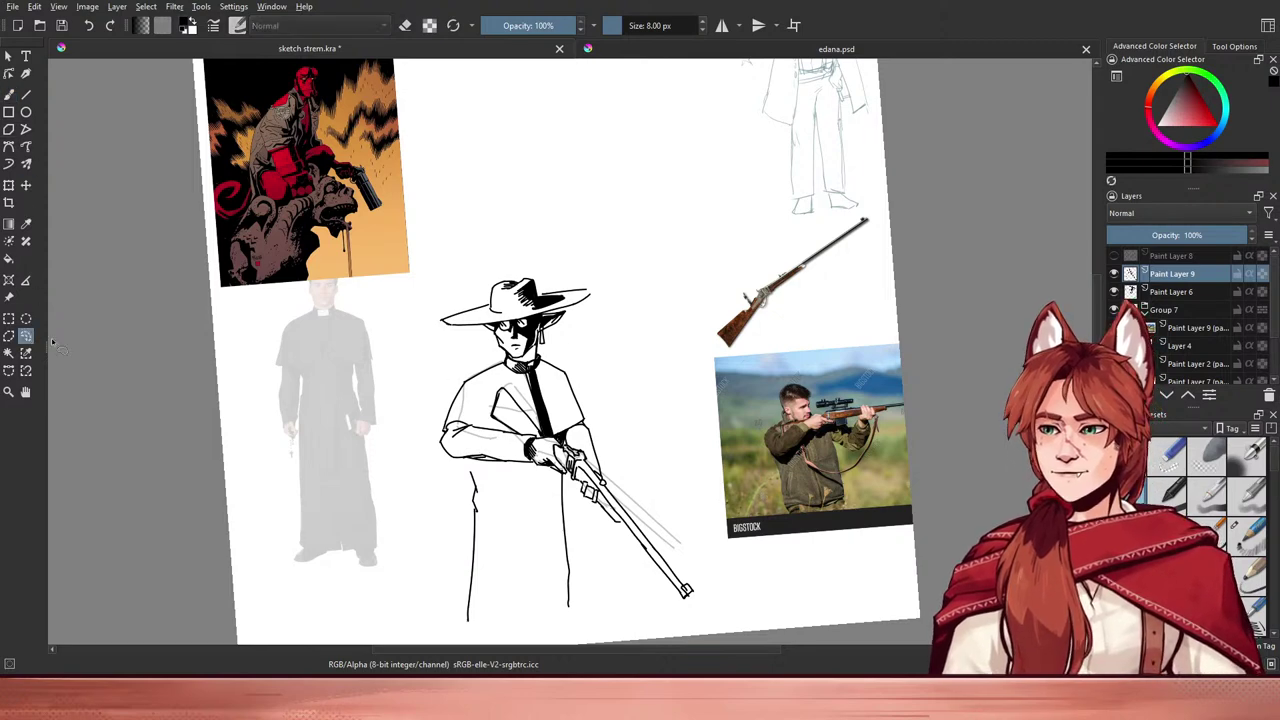
left_click_drag(500, 562, 482, 541)
mouse_move(425, 435)
left_mouse_down()
mouse_move(418, 443)
mouse_move(462, 416)
mouse_move(538, 443)
mouse_move(530, 470)
mouse_move(490, 471)
left_mouse_up()
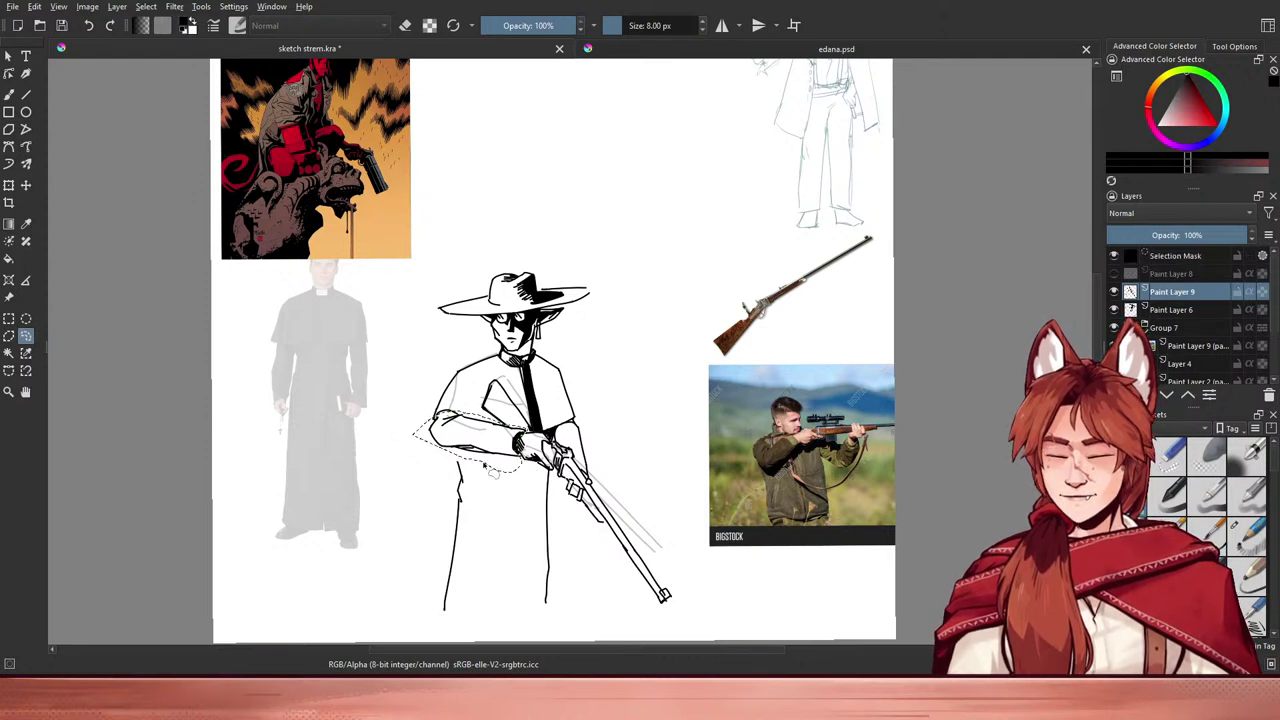
key("ctrl+t")
left_click_drag(481, 418, 483, 423)
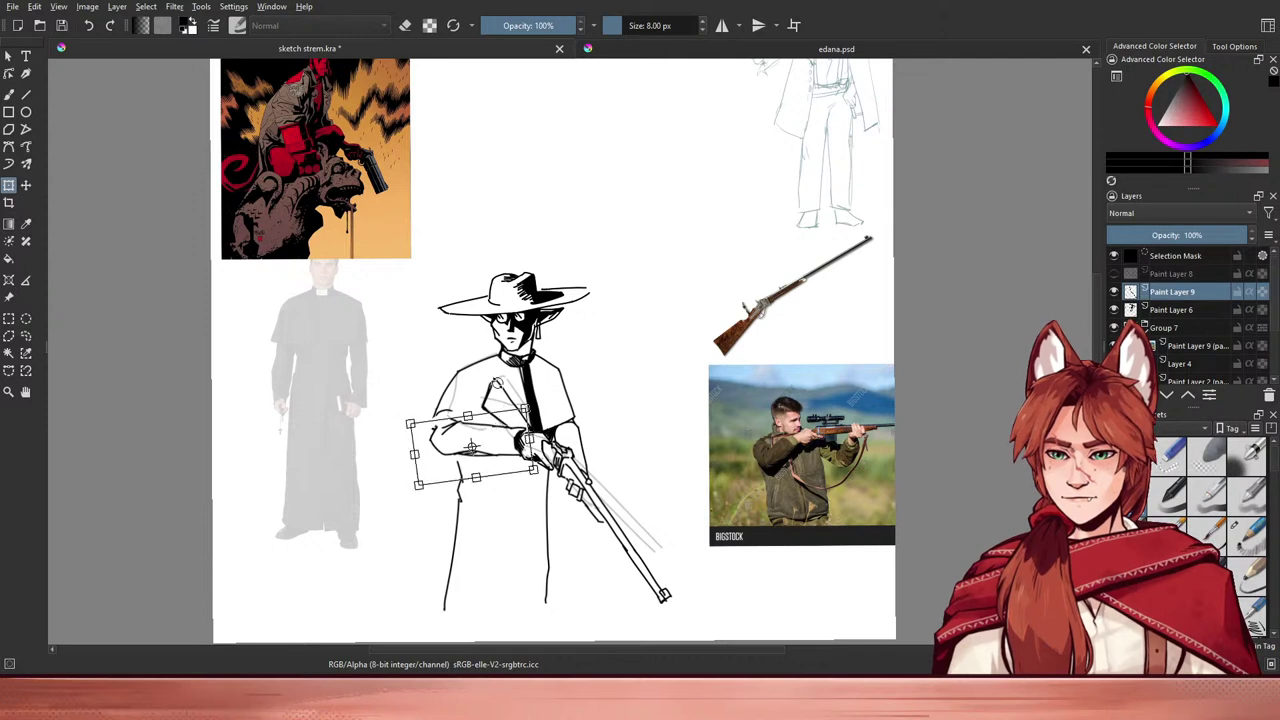
key("Return")
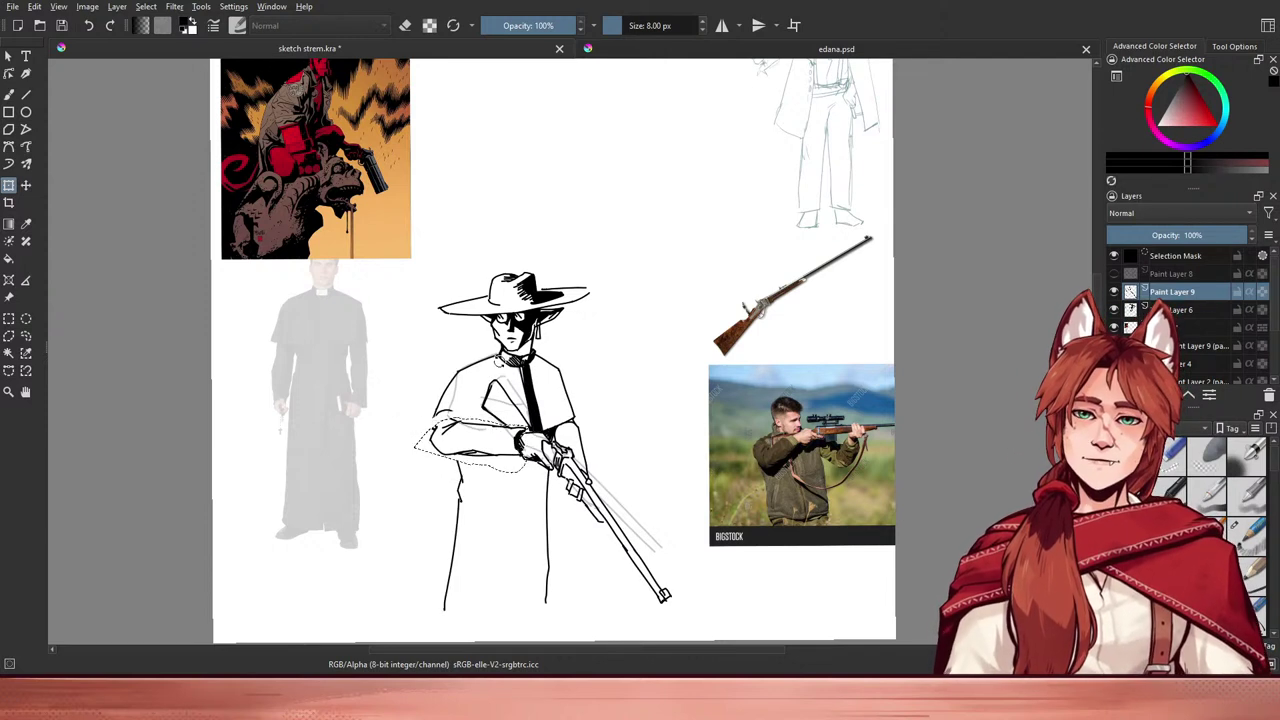
key("ctrl+shift+a")
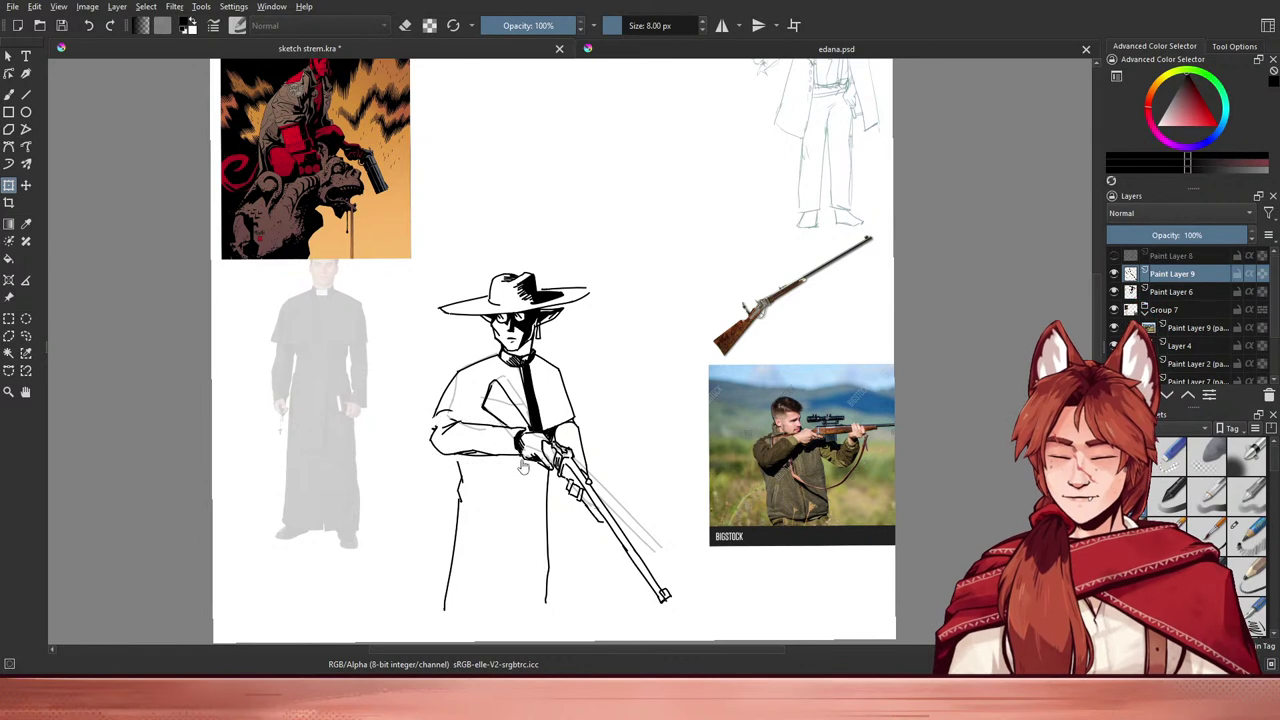
- Erase the line joining the cape's corner to the elbow with the 18 px eraser and re-ink the elbow edge at 8 px
key("e")
key("b")
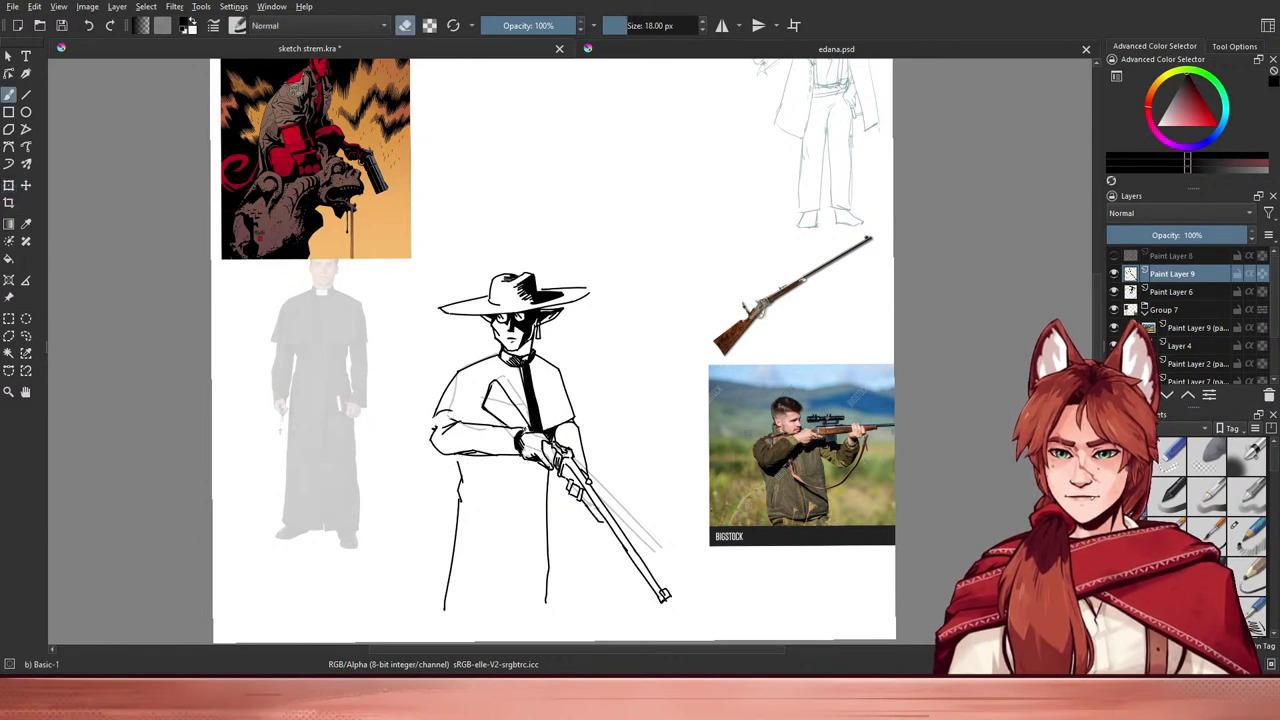
key("e")
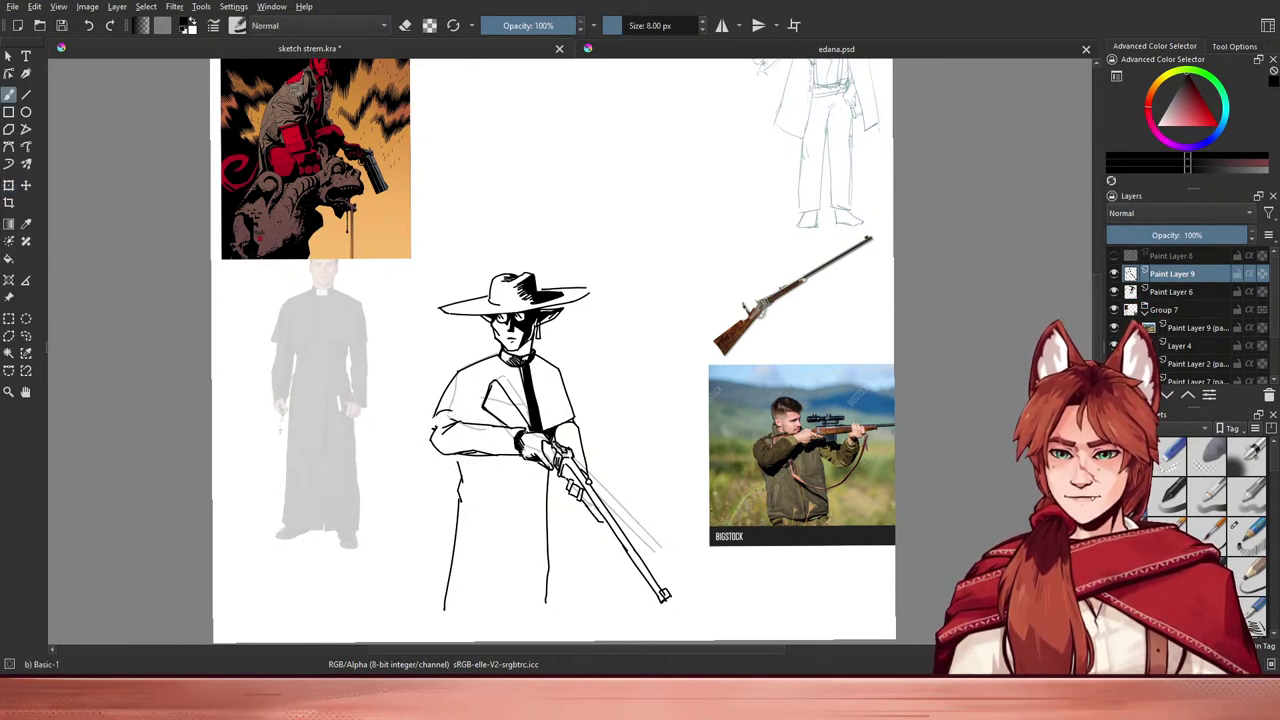
key("e")
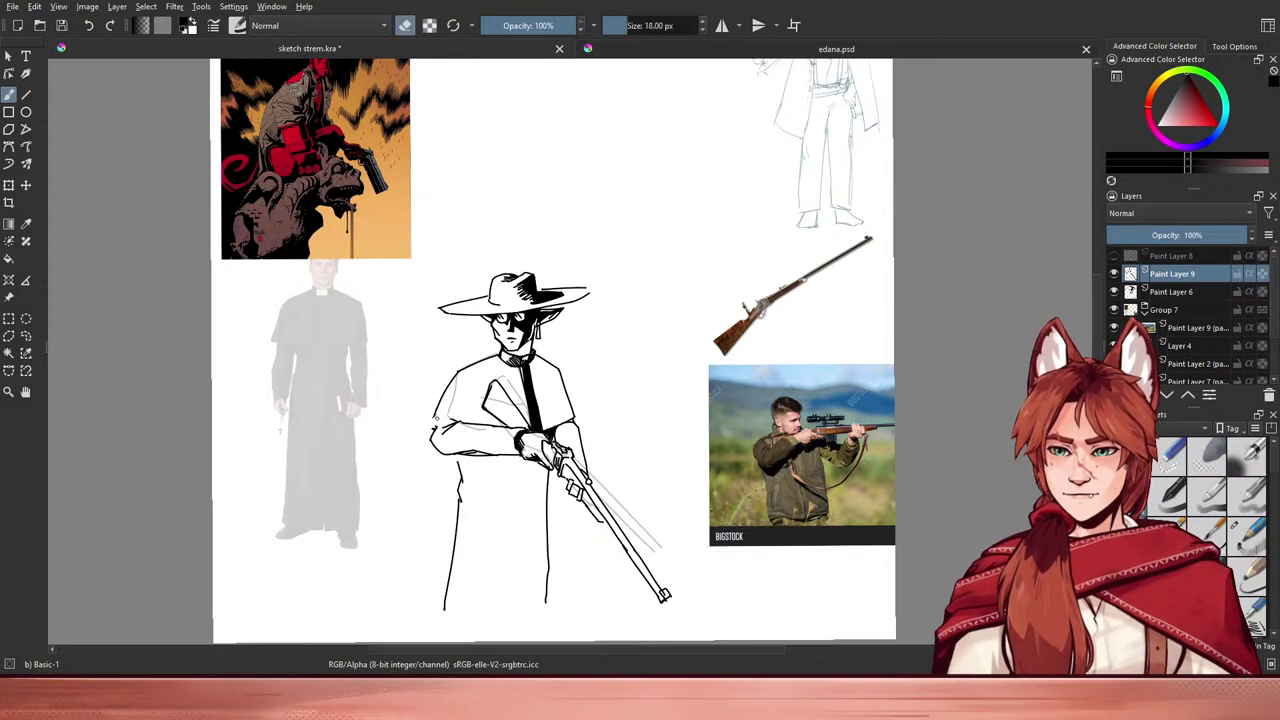
key("e")
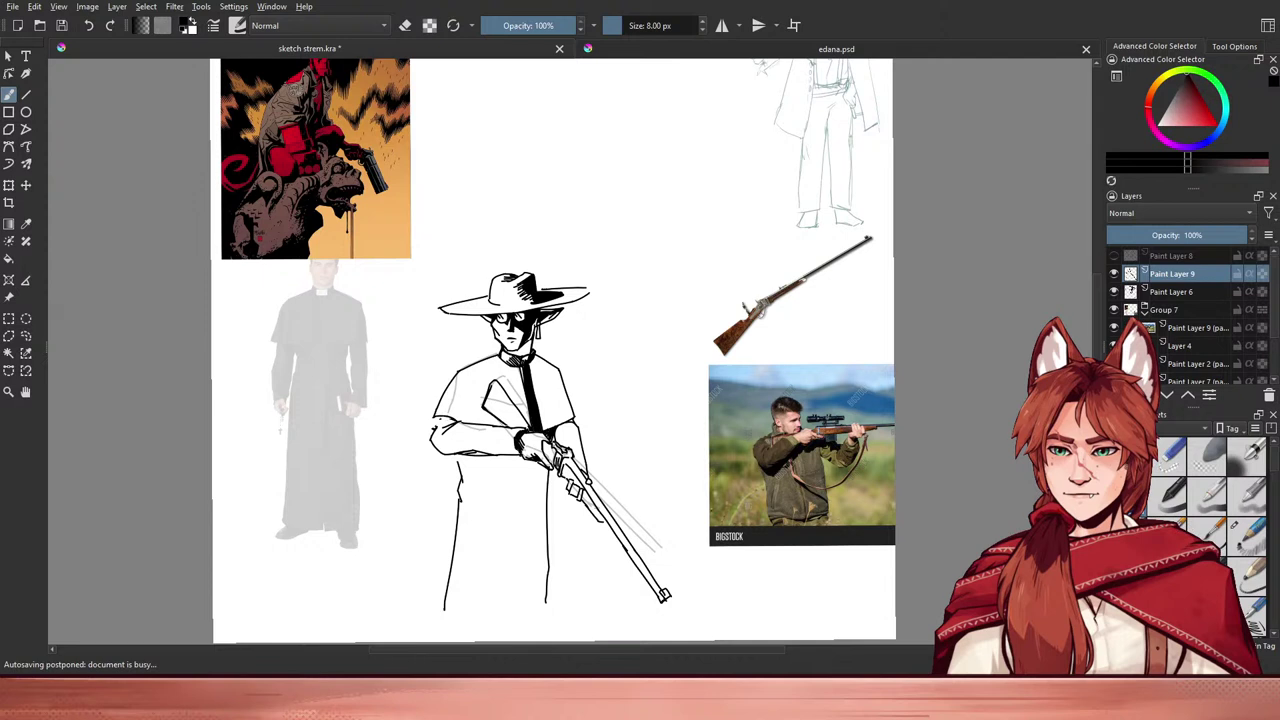
key("e")
left_click_drag(434, 422, 431, 431)
key("e")
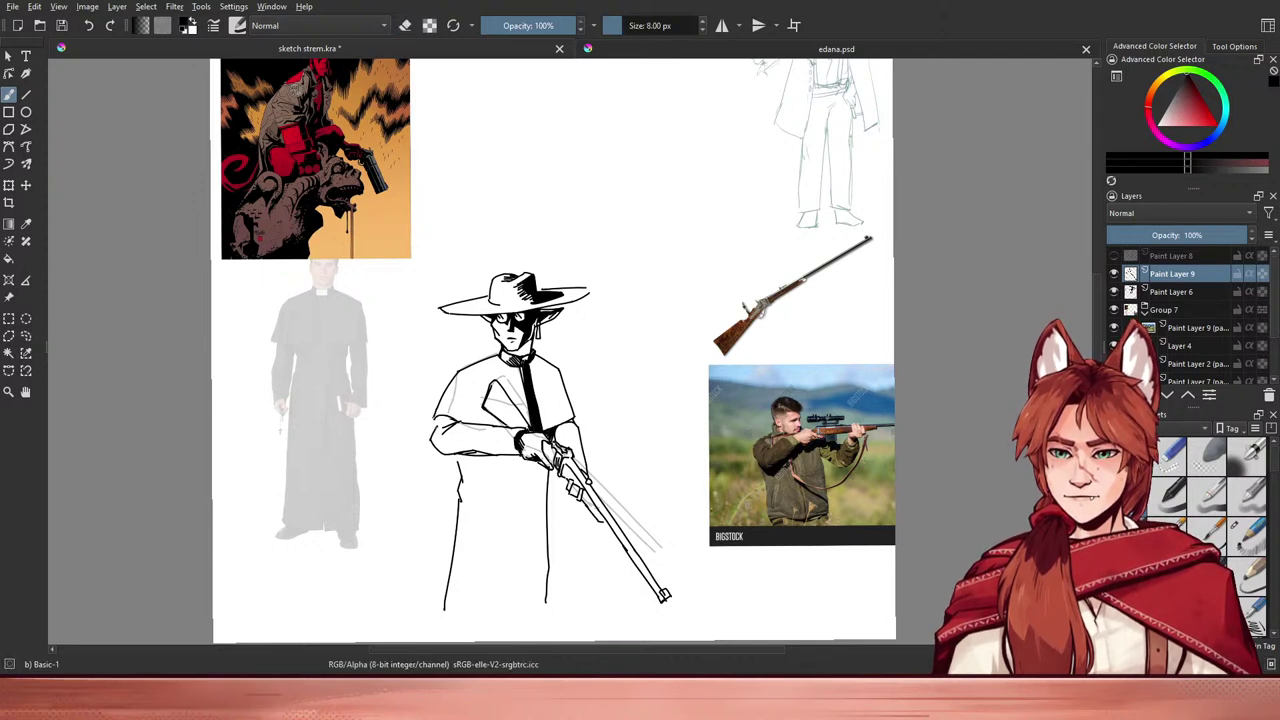
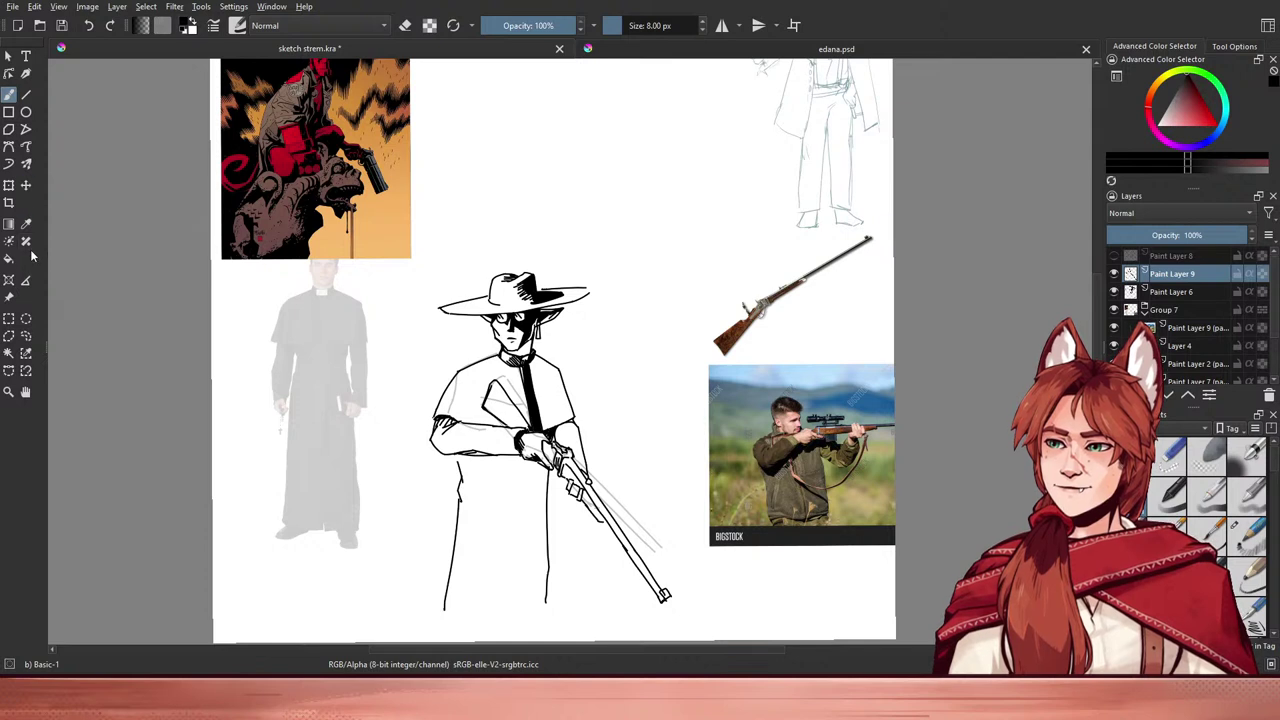
- Lasso the rifle stock lines across the chest, transform them slightly up toward the trigger-arm shoulder, and clear the selection
left_click(28, 337)
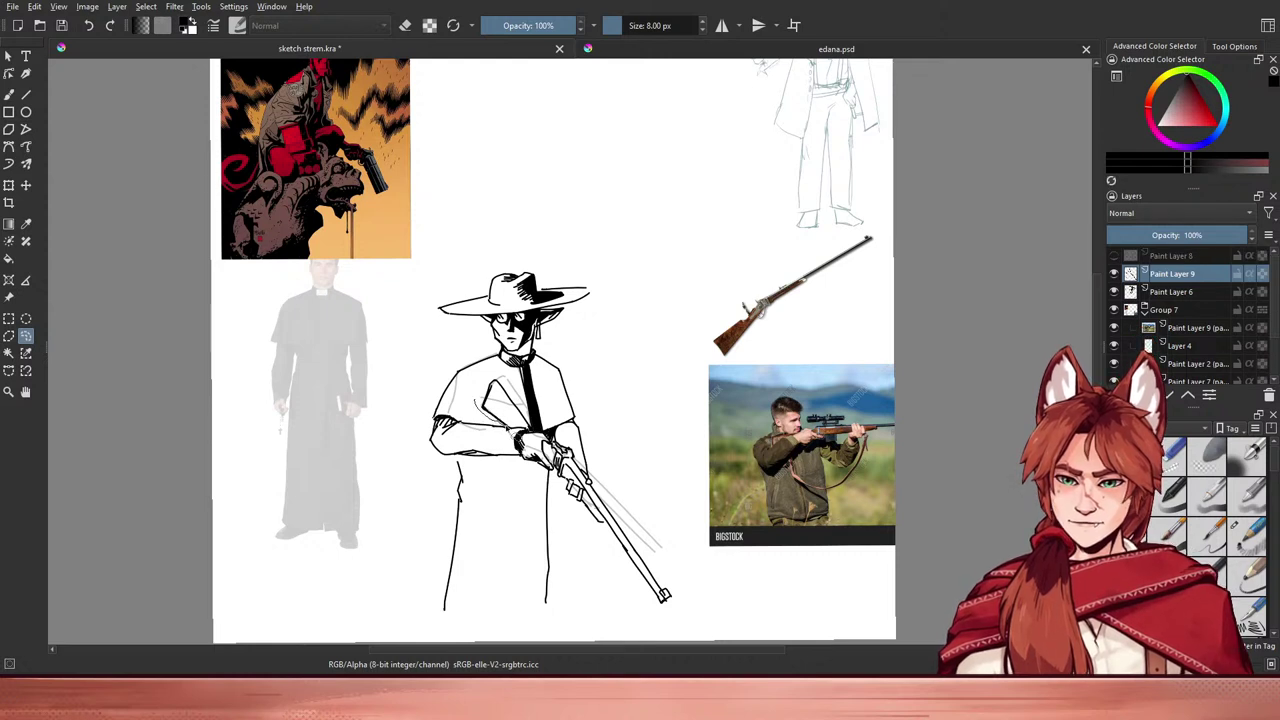
mouse_move(534, 428)
left_mouse_down()
mouse_move(491, 390)
mouse_move(503, 380)
mouse_move(476, 420)
left_mouse_up()
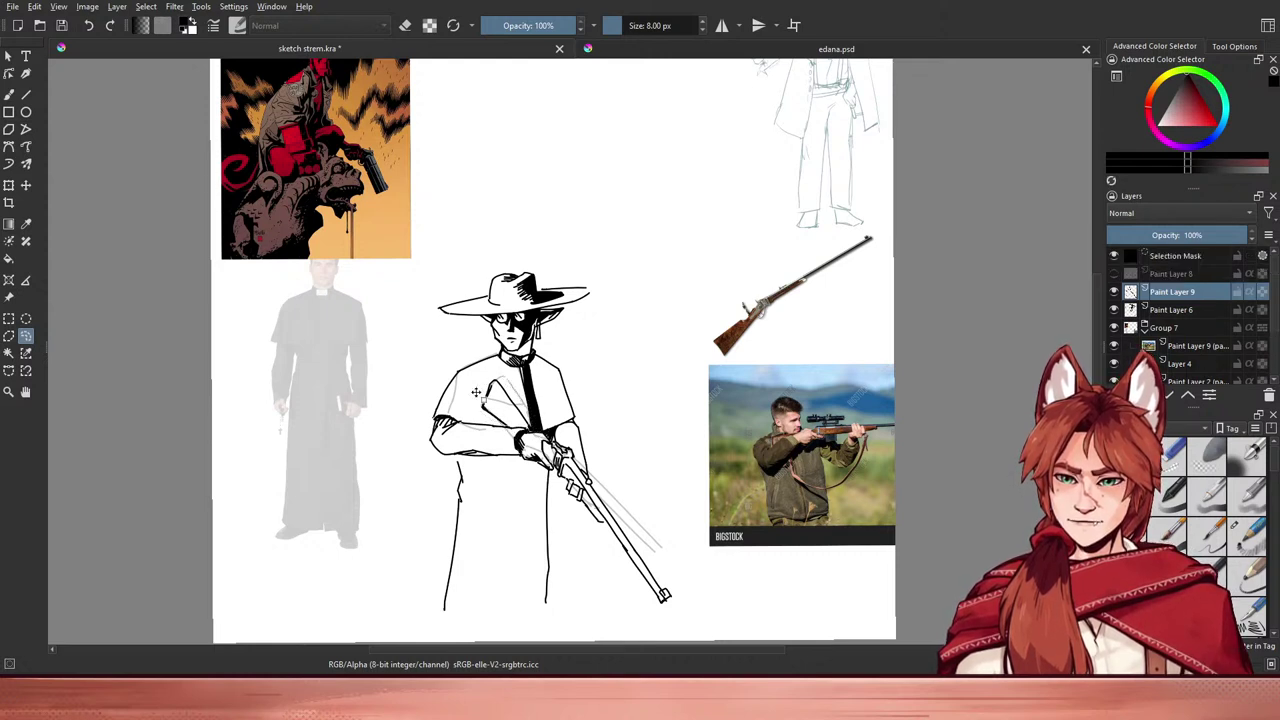
key("ctrl+t")
left_click_drag(474, 368, 460, 352)
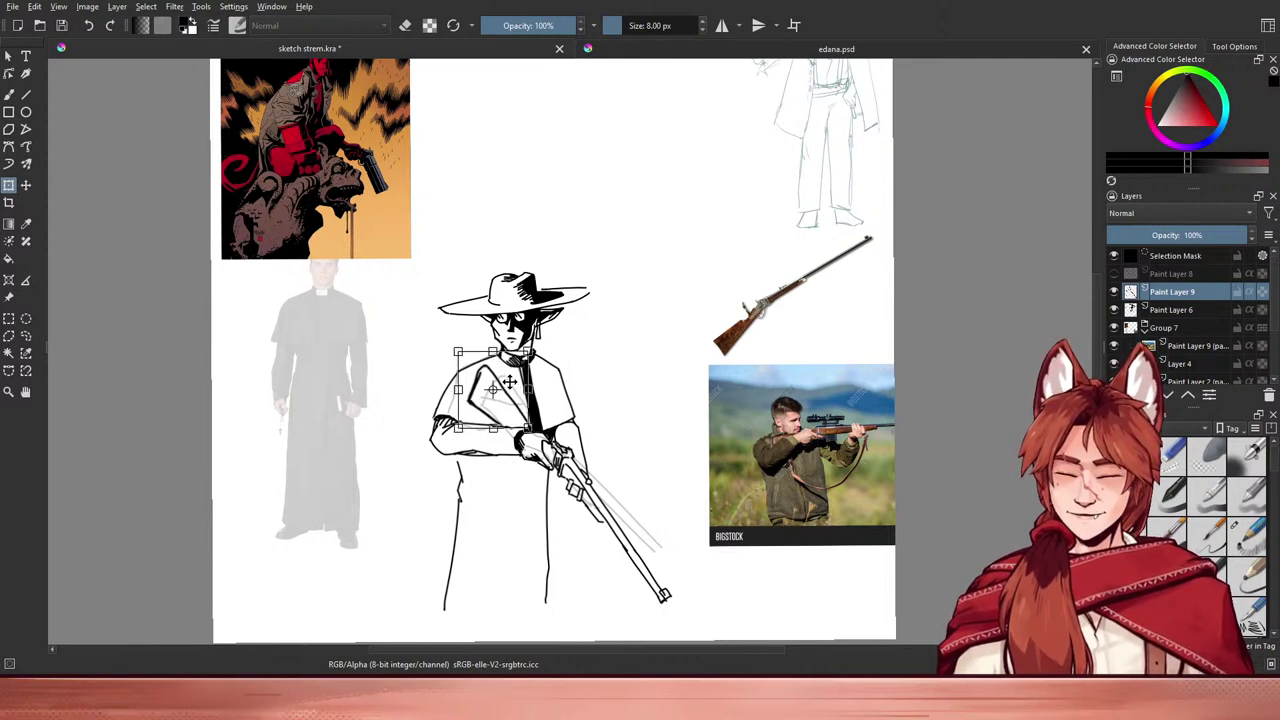
key("Return")
key("ctrl+shift+a")
- Rework the butt end of the rifle stock, erasing its upper corner at 18 px and redrawing the short edge lines at 8 px
key("e")
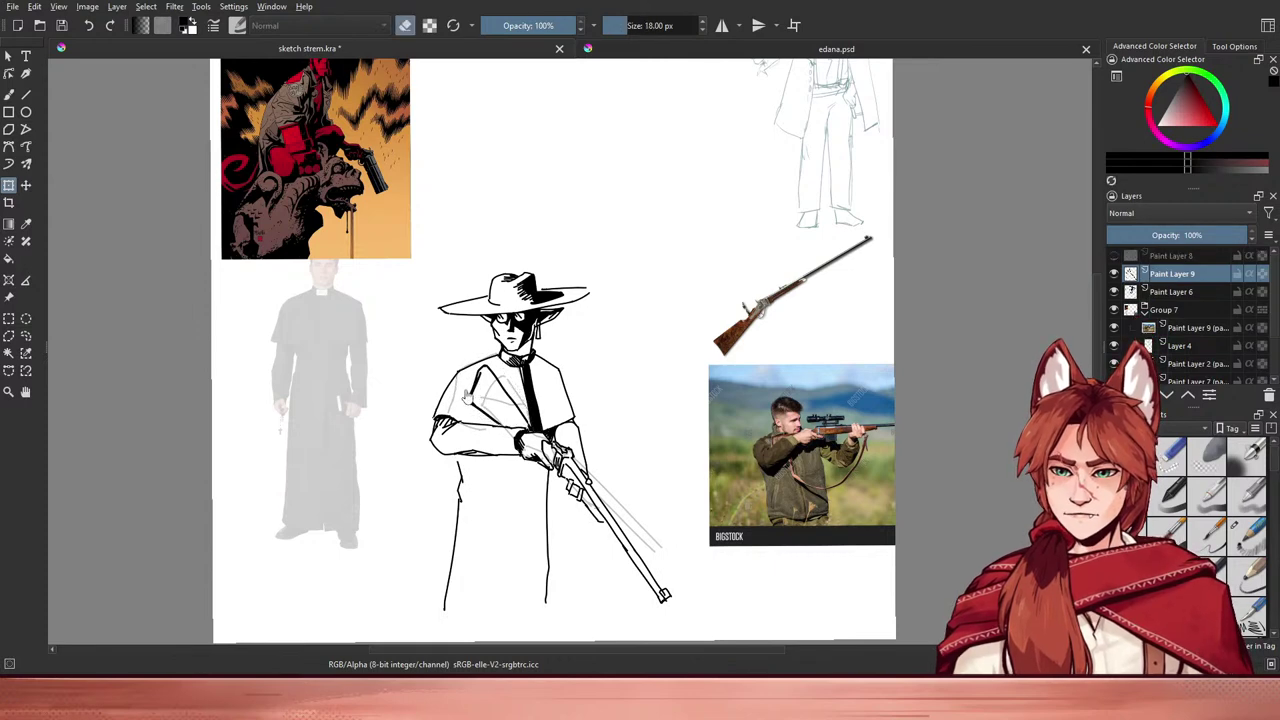
left_click_drag(490, 440, 511, 436)
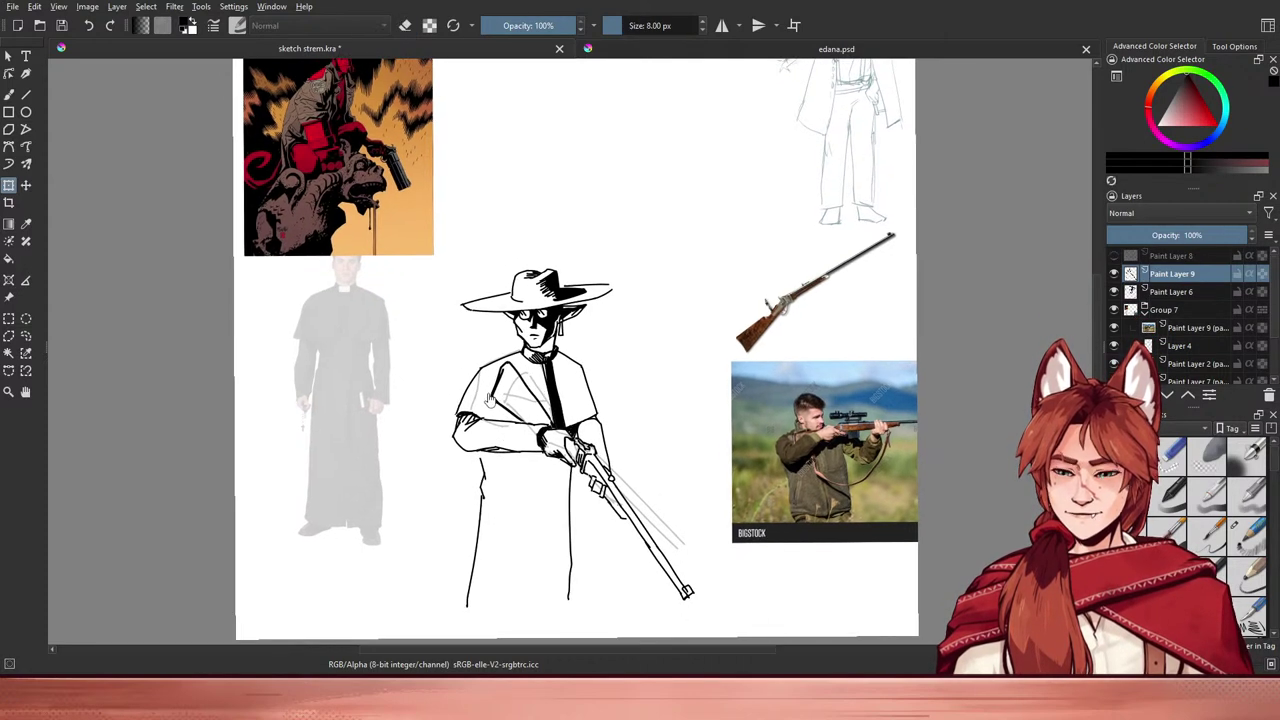
key("b")
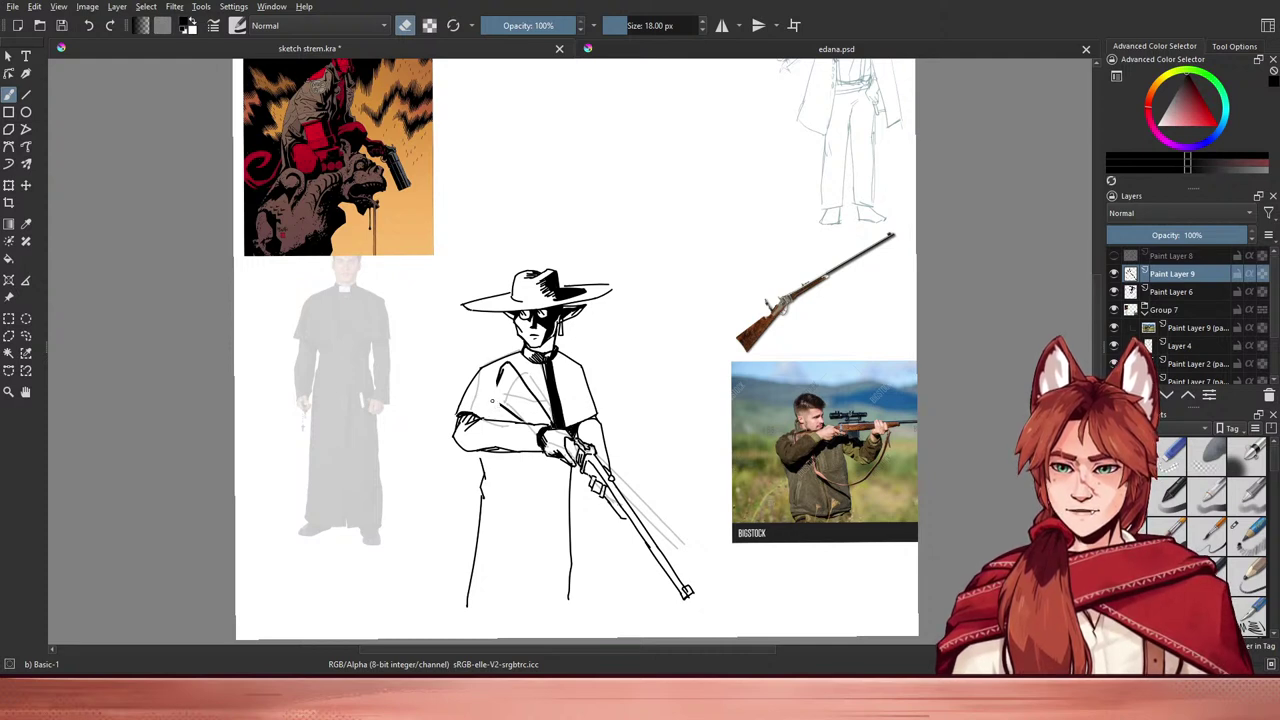
key("e")
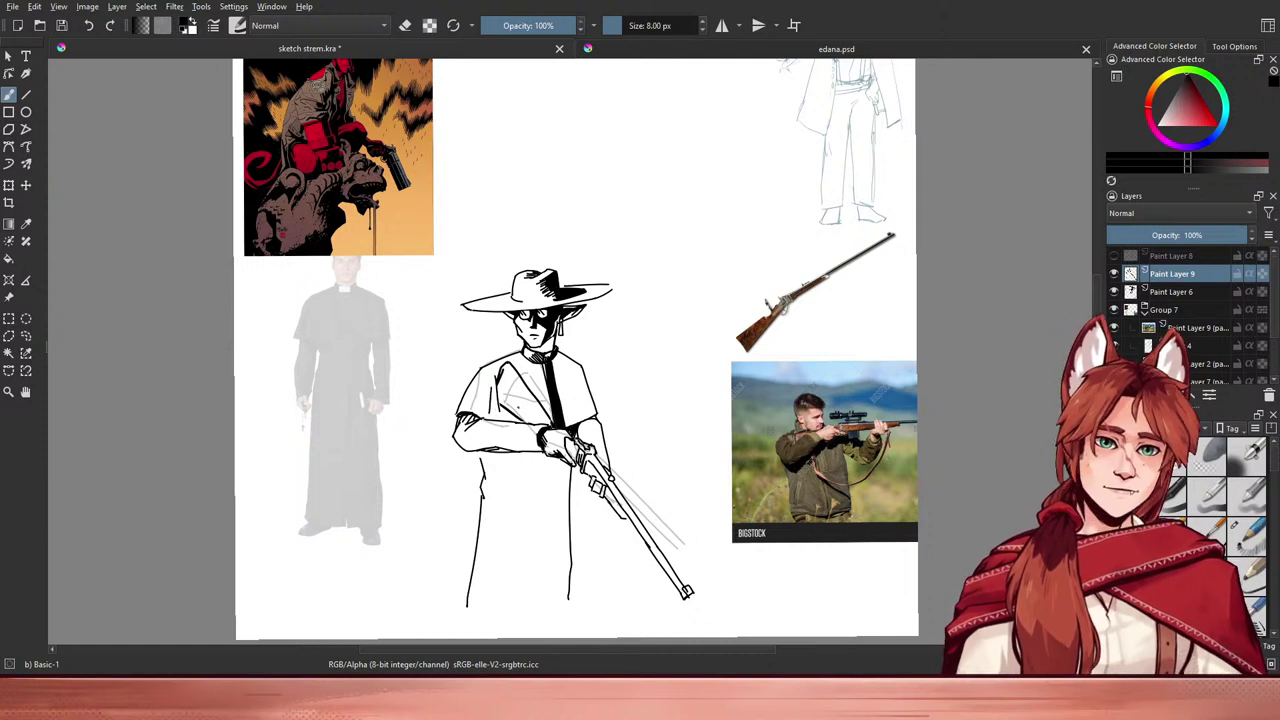
key("e")
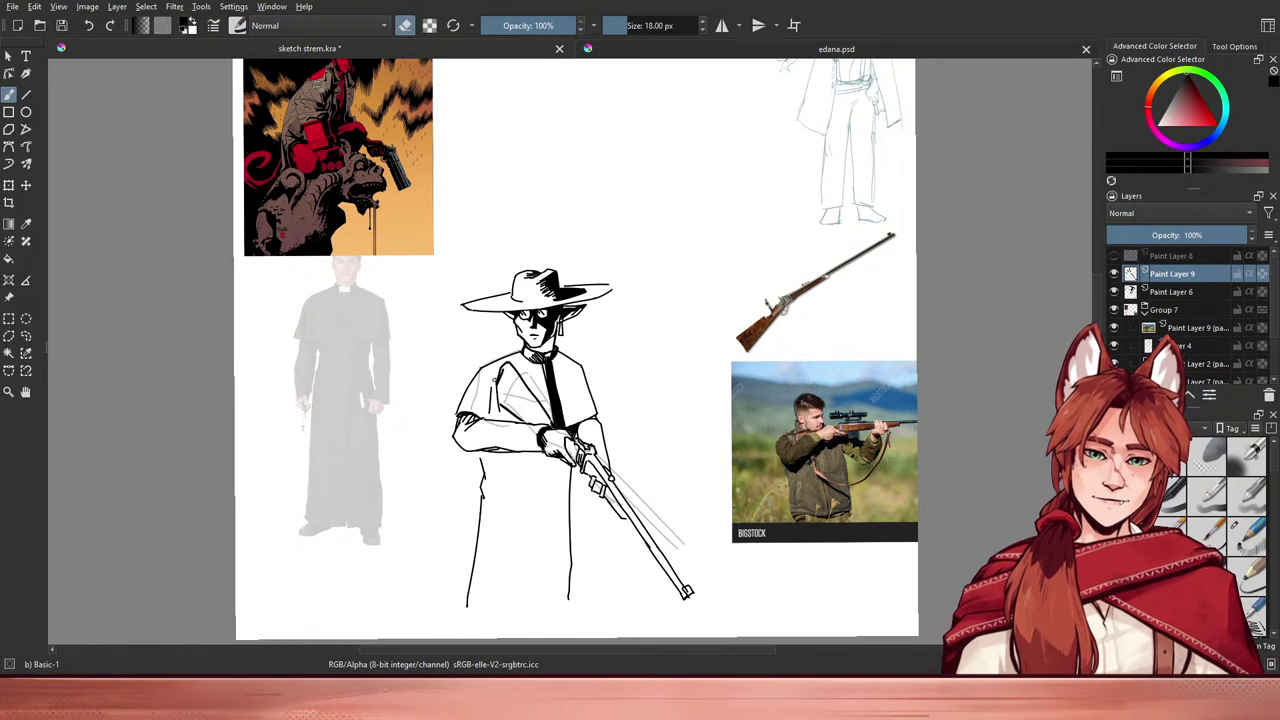
left_click_drag(497, 374, 502, 363)
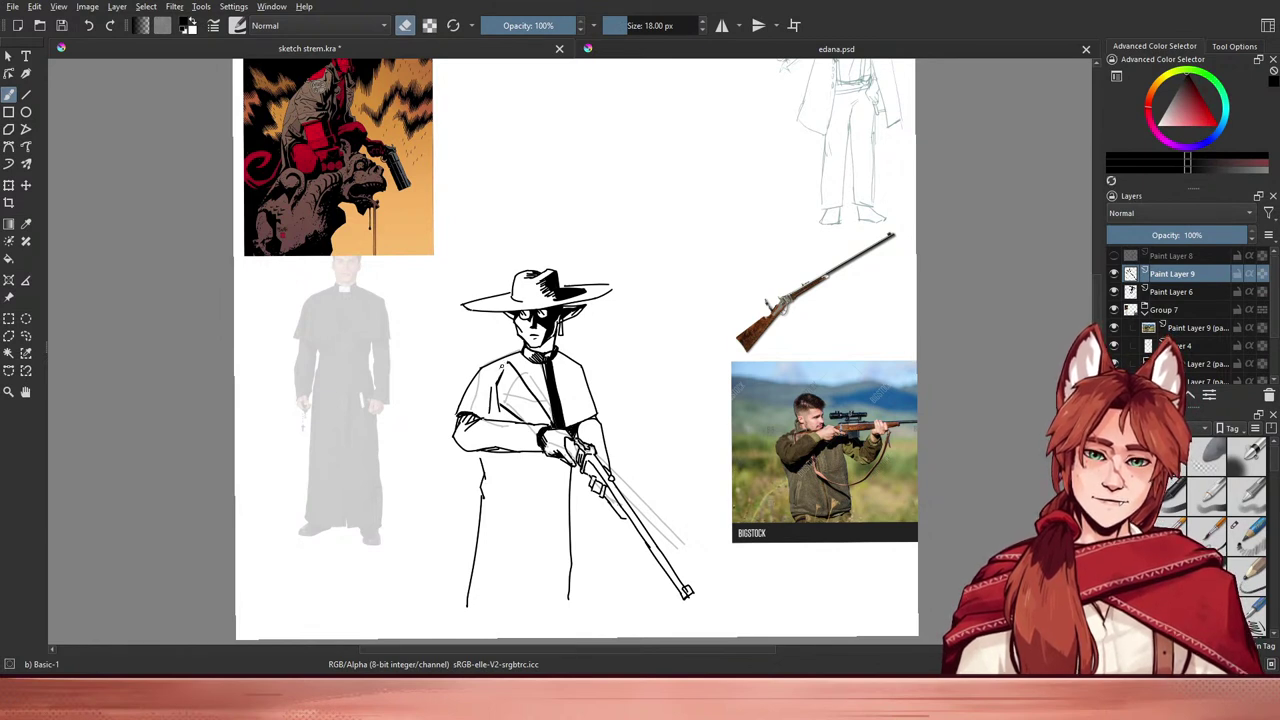
key("e")
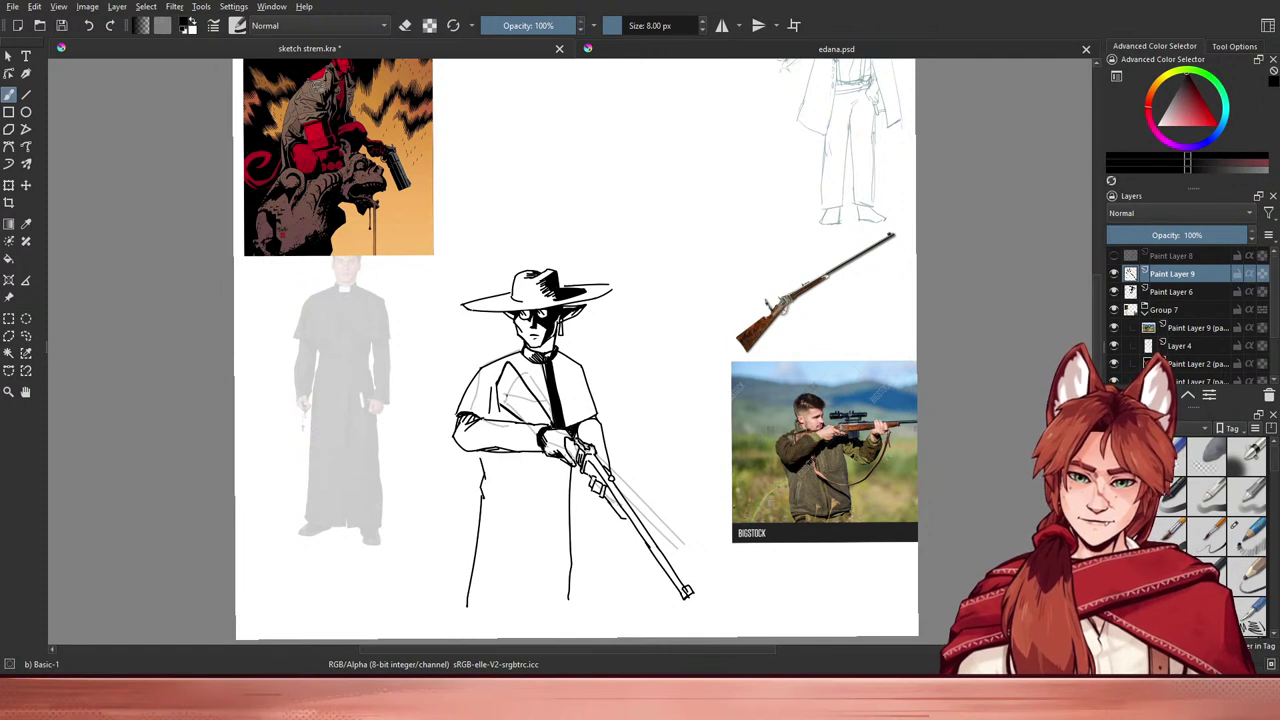
key("e")
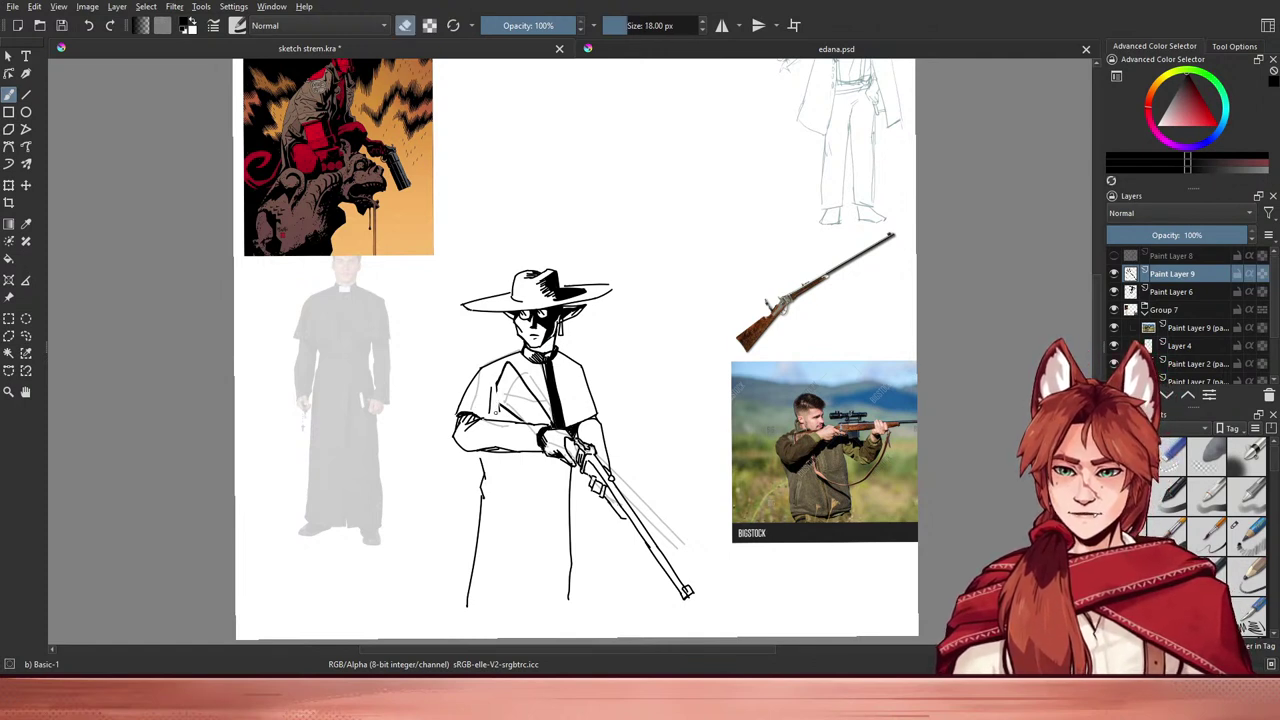
key("e")
left_click_drag(498, 399, 500, 417)
key("ctrl+z")
key("ctrl+z")
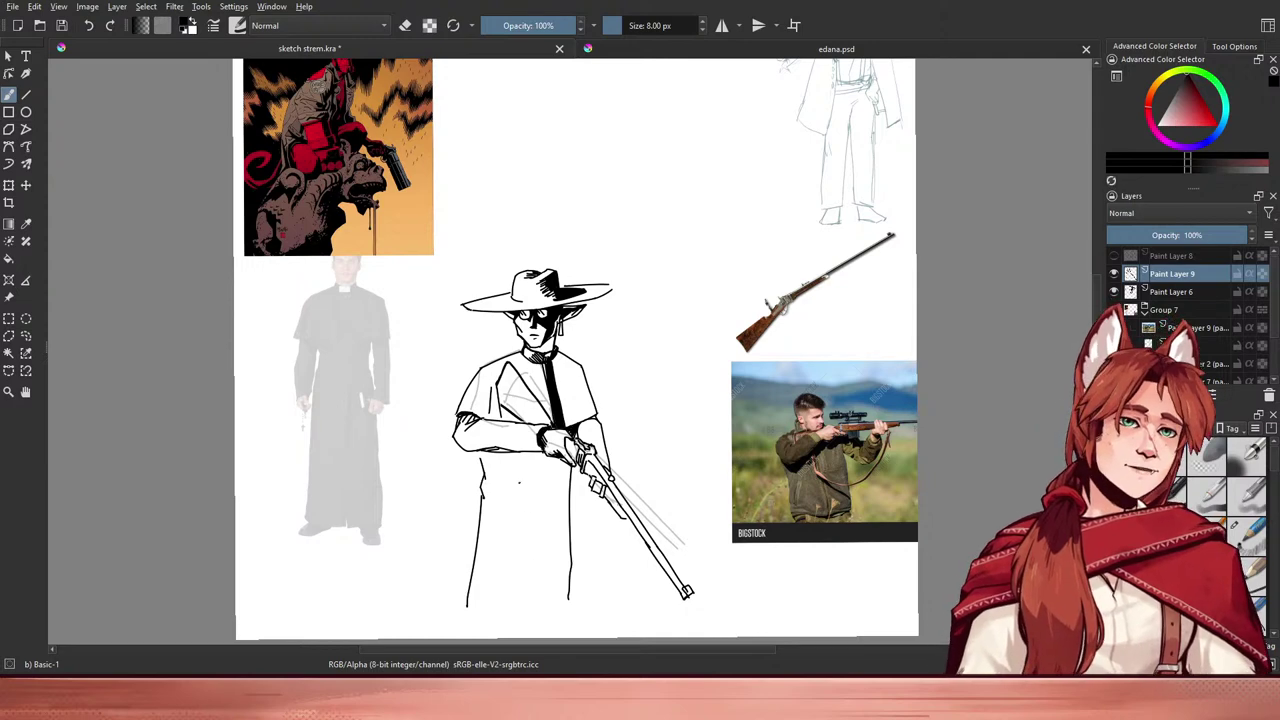
- Lasso the rifle's barrel and receiver, scale them up outward from the hands, and clear the selection
left_click_drag(528, 488, 533, 516)
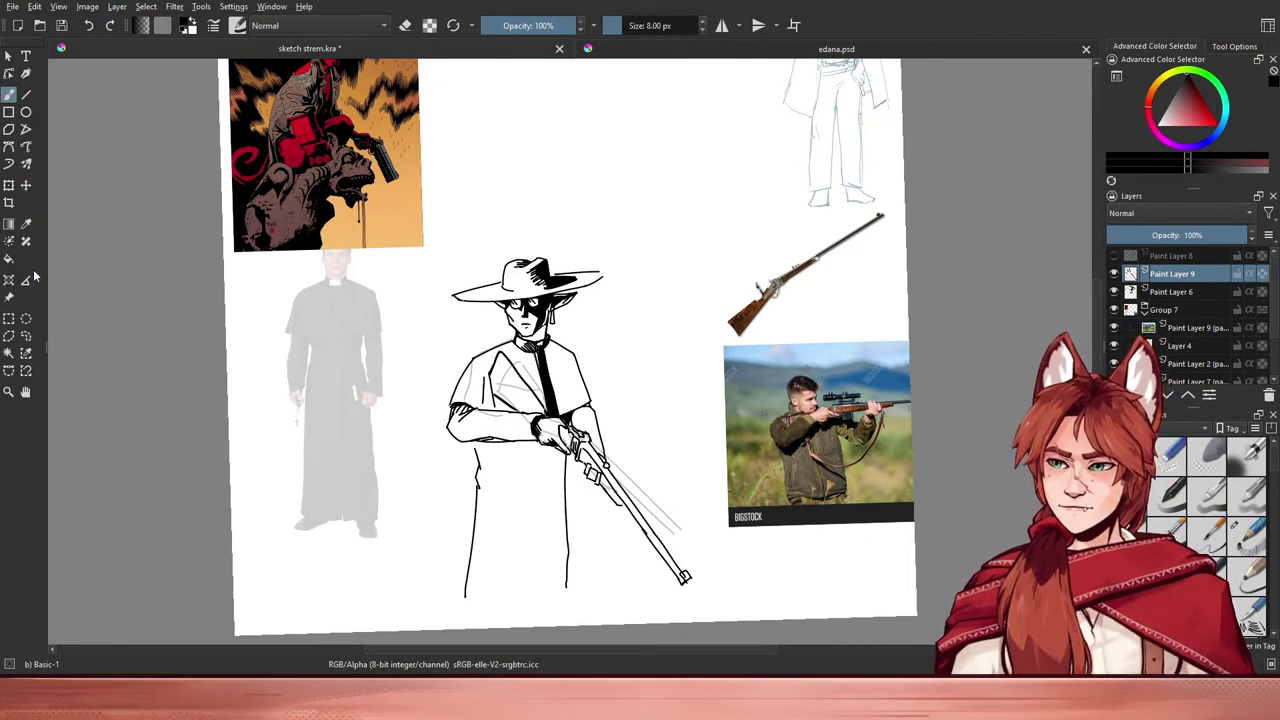
left_click(26, 336)
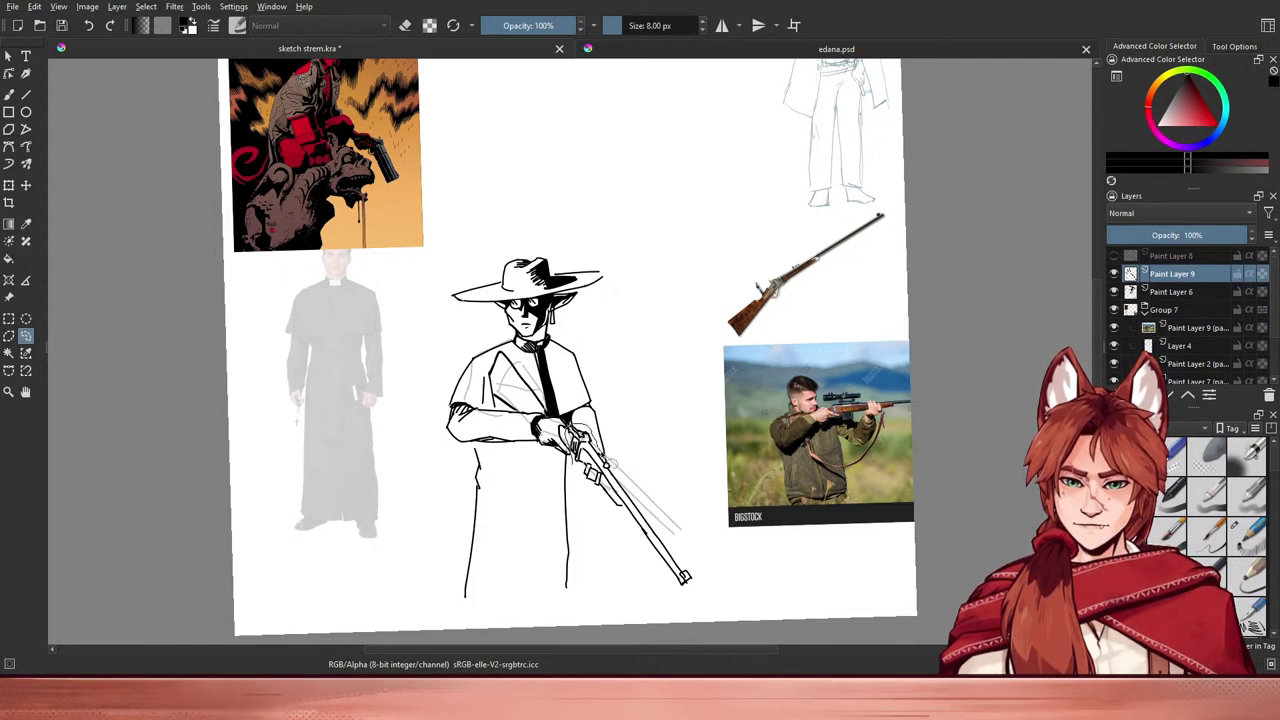
mouse_move(604, 457)
left_mouse_down()
mouse_move(670, 512)
mouse_move(686, 600)
mouse_move(585, 455)
left_mouse_up()
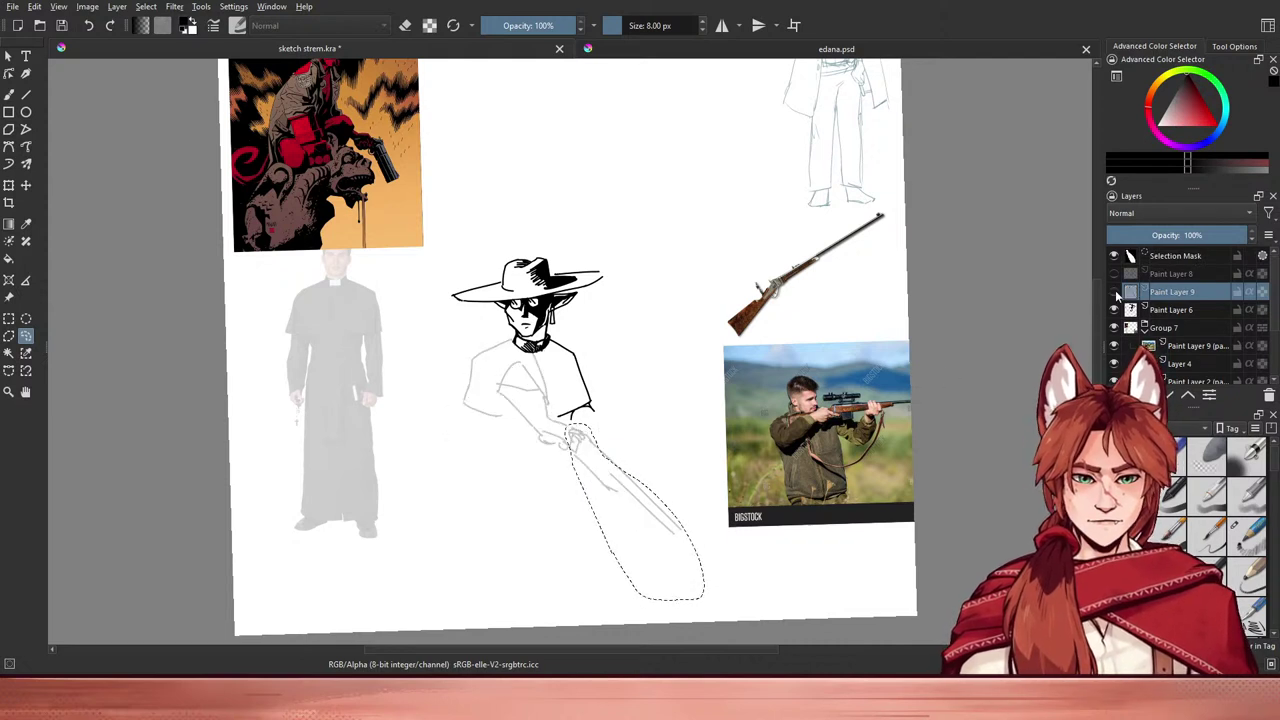
key("ctrl+t")
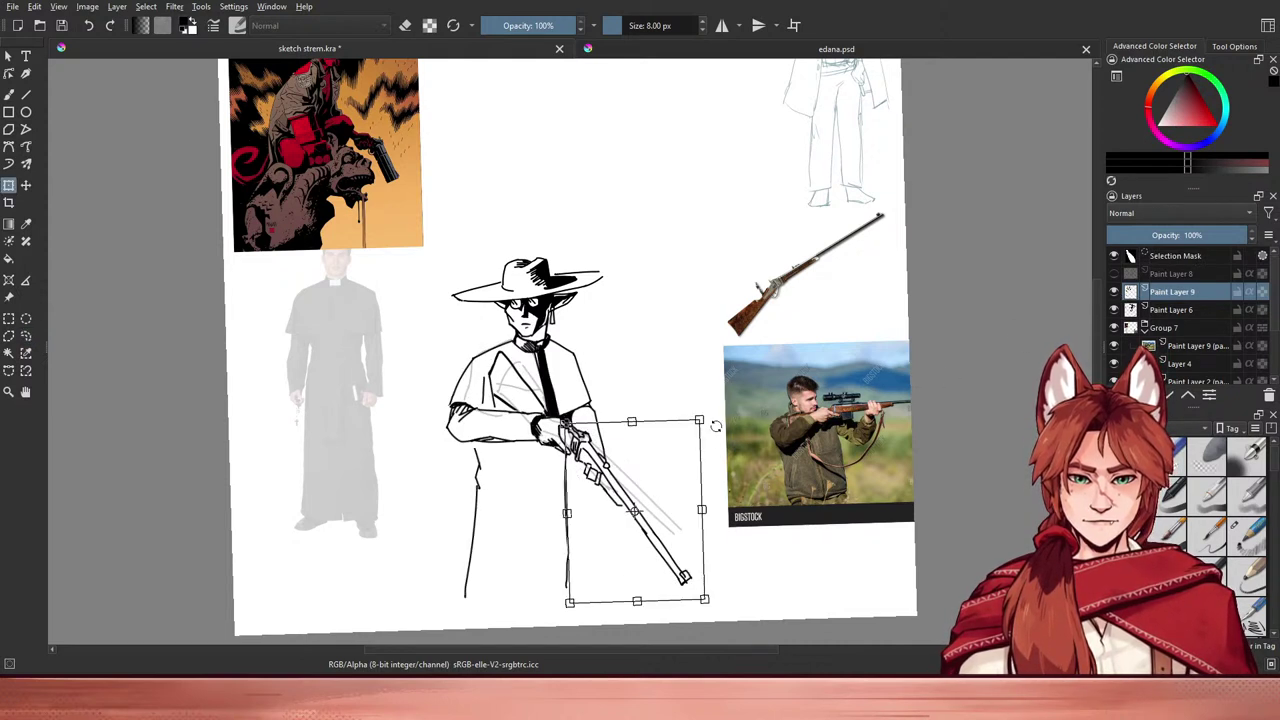
left_click_drag(707, 601, 740, 634)
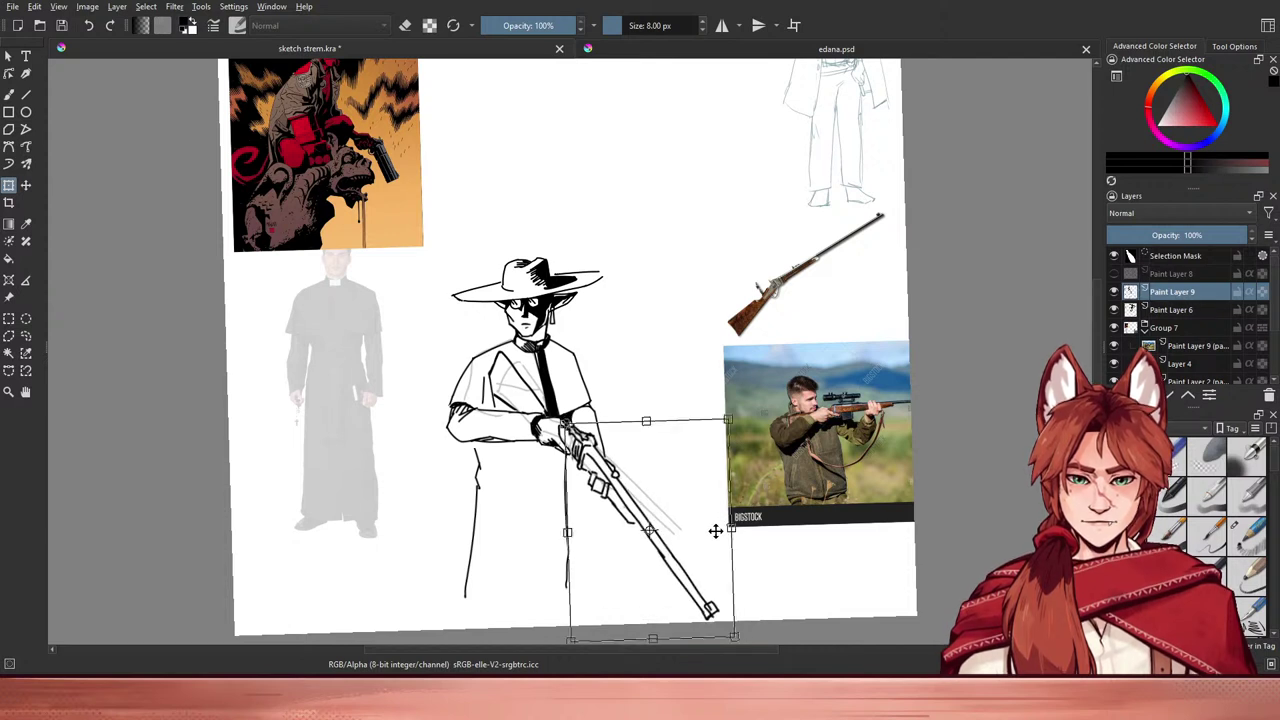
key("Return")
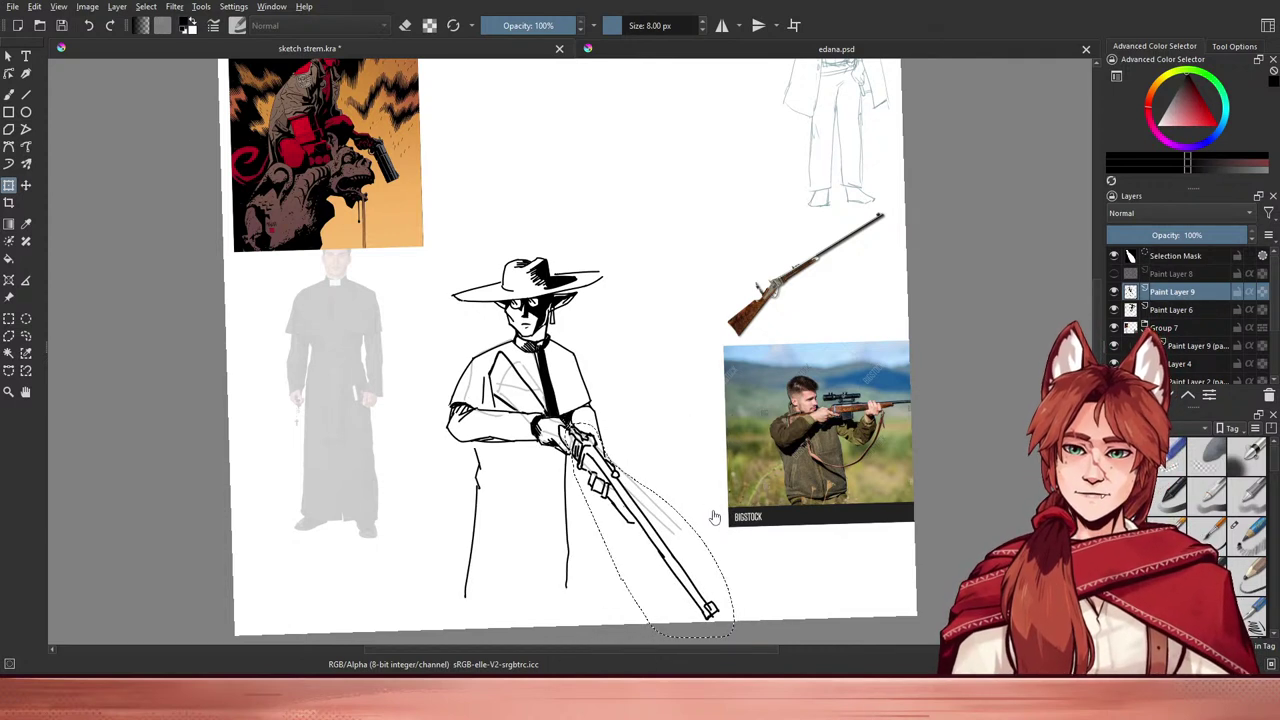
key("ctrl+shift+a")
- Lasso the trigger arm's forearm sleeve, transform it so the elbow sits slightly closer to the body, and clear the selection
left_click_drag(680, 471, 689, 460)
key("plus")
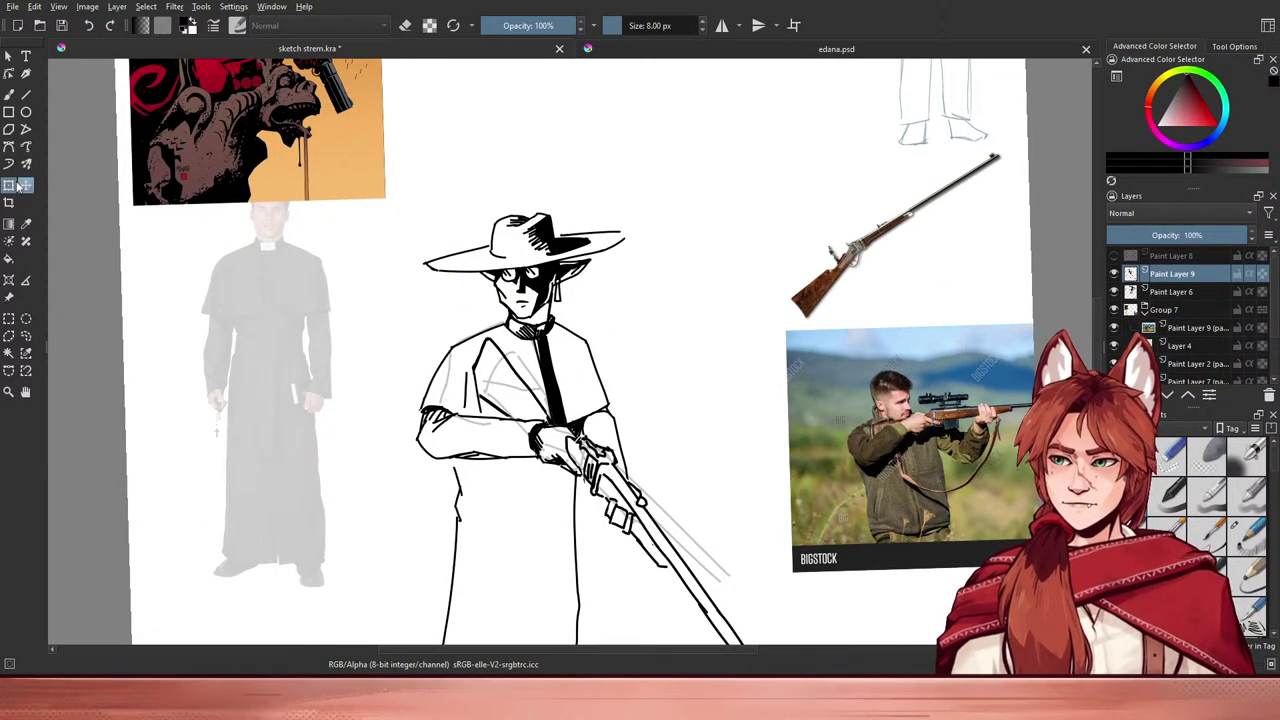
left_click(26, 336)
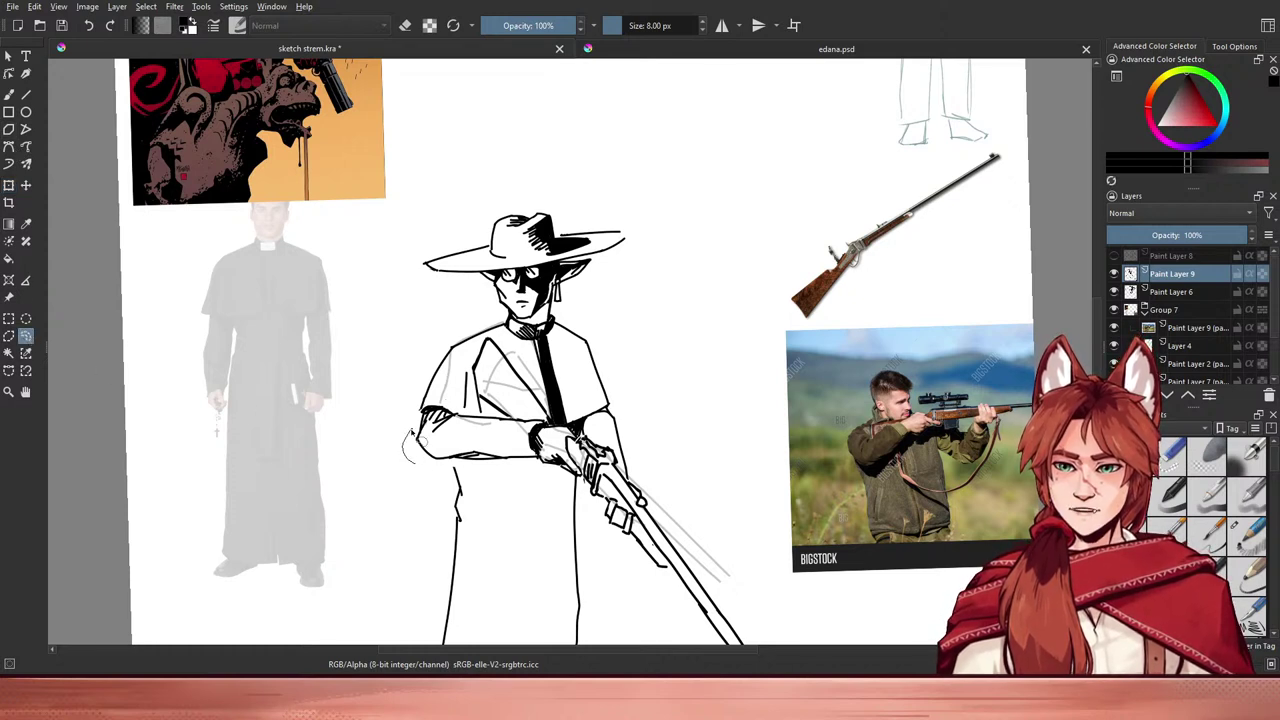
mouse_move(422, 463)
left_mouse_down()
mouse_move(422, 430)
mouse_move(506, 422)
mouse_move(560, 437)
mouse_move(538, 472)
mouse_move(476, 465)
left_mouse_up()
key("ctrl+t")
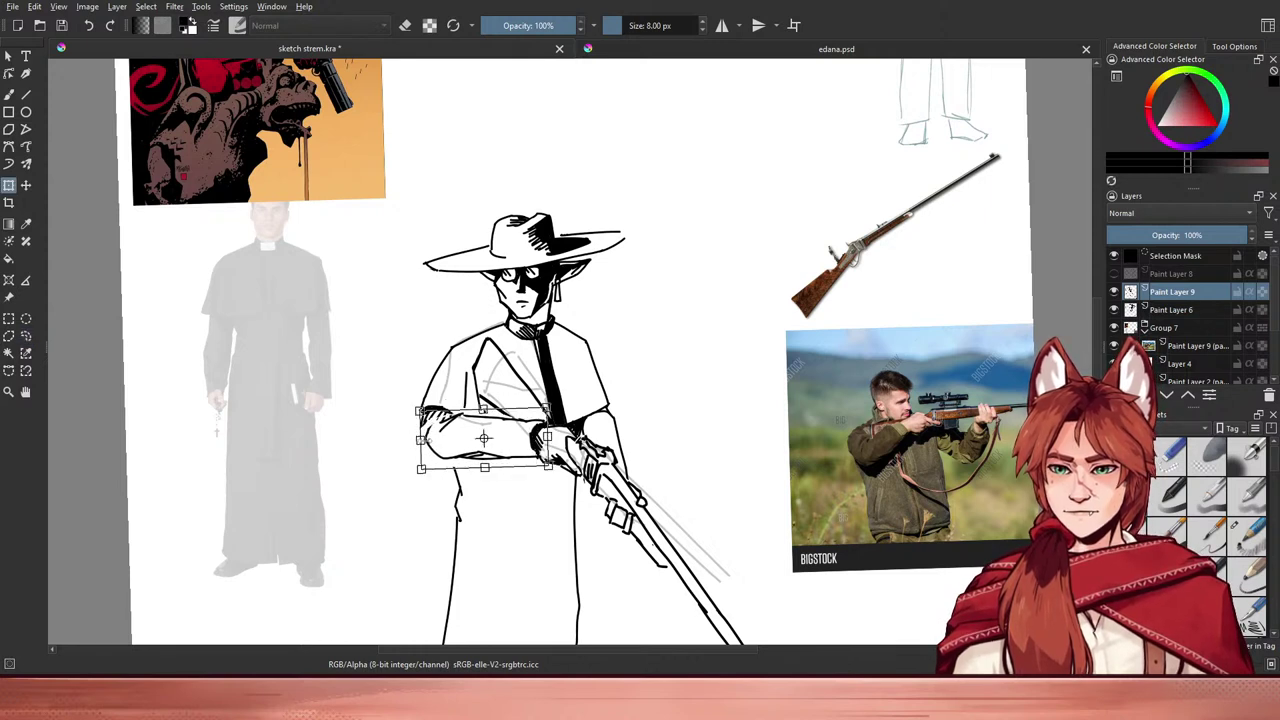
key("Return")
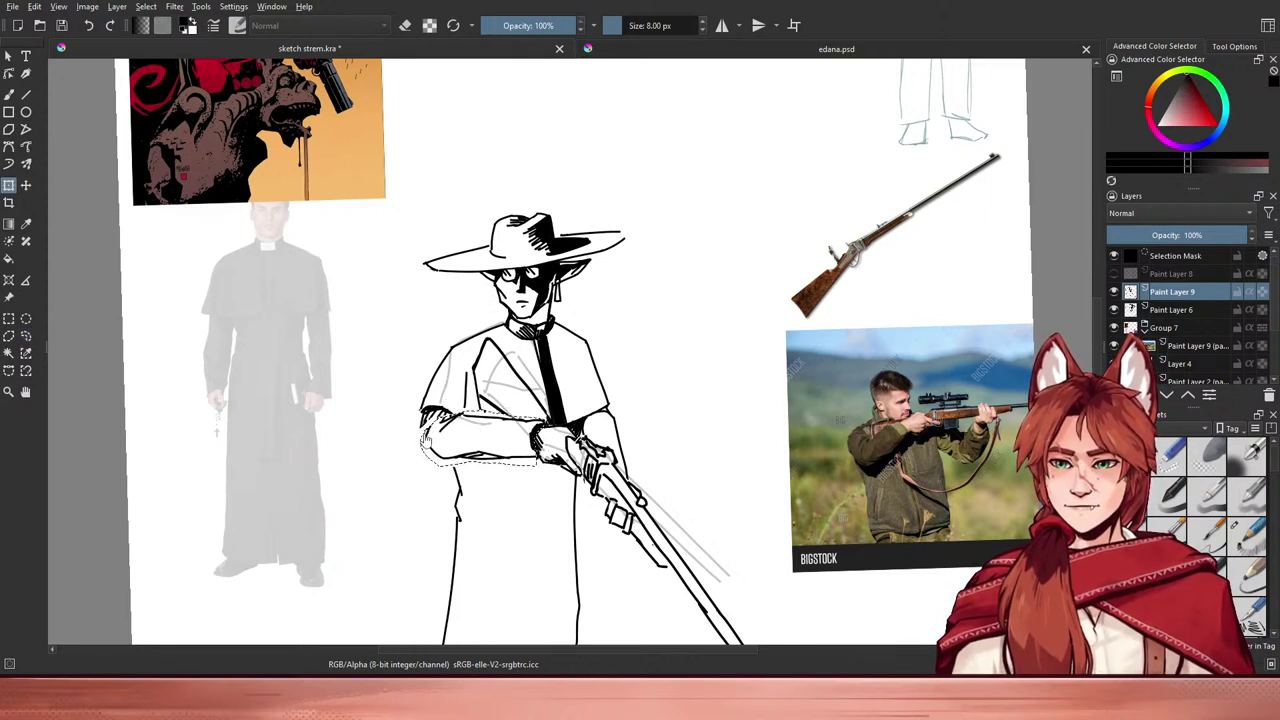
key("ctrl+shift+a")
- Clean up the cape's edge above the elbow, alternating the 18 px eraser and 8 px brush to reshape its corner and shadow
key("e")
key("b")
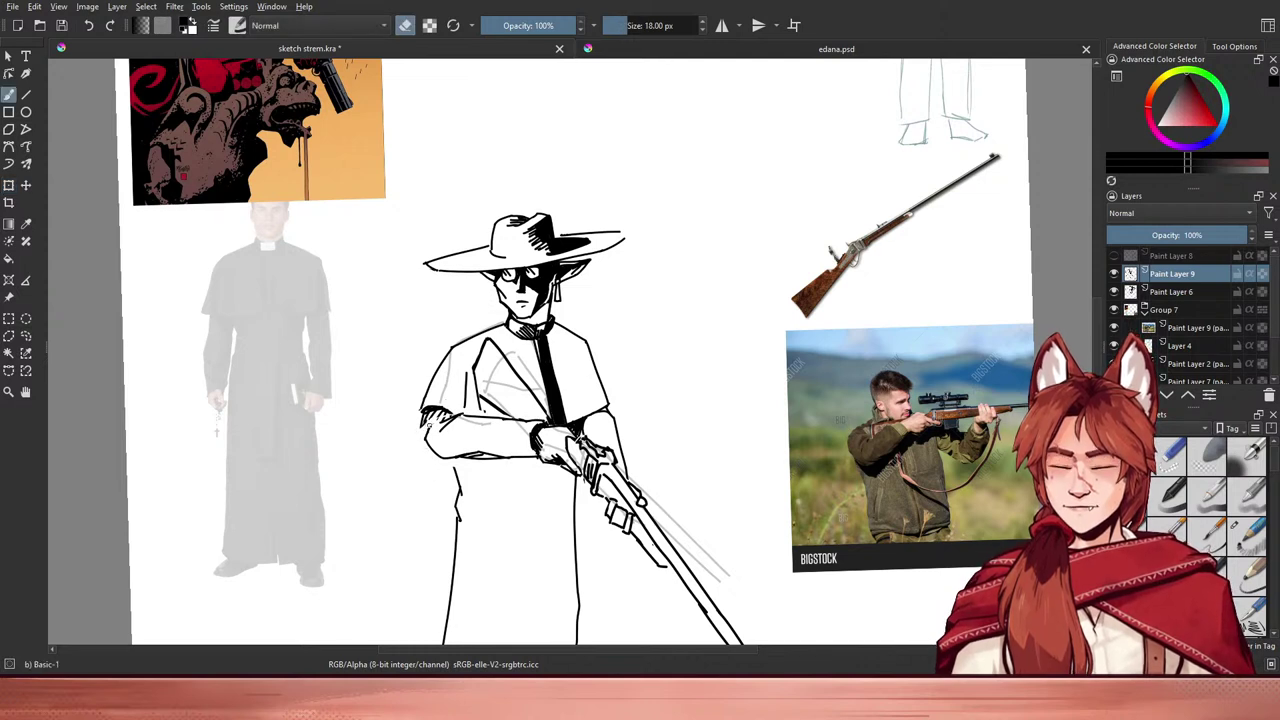
key("e")
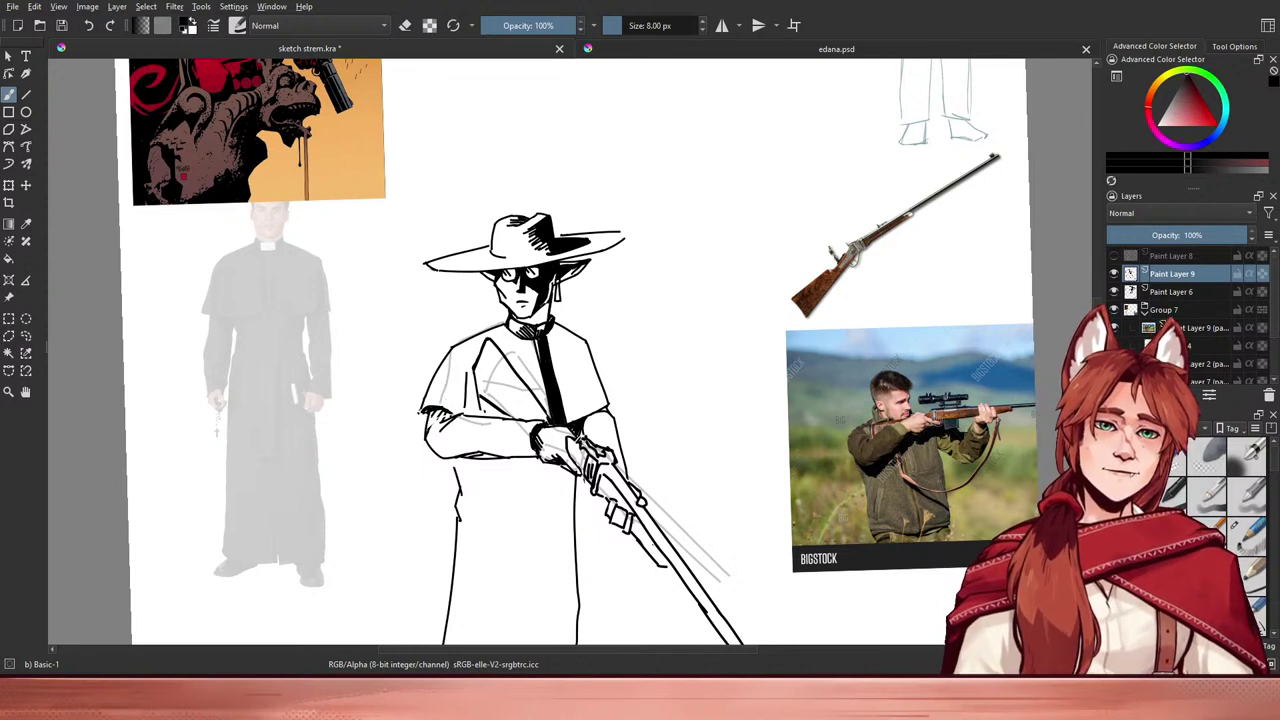
key("e")
key("e")
key("e")
key("e")
key("e")
left_click_drag(430, 404, 457, 419)
key("e")
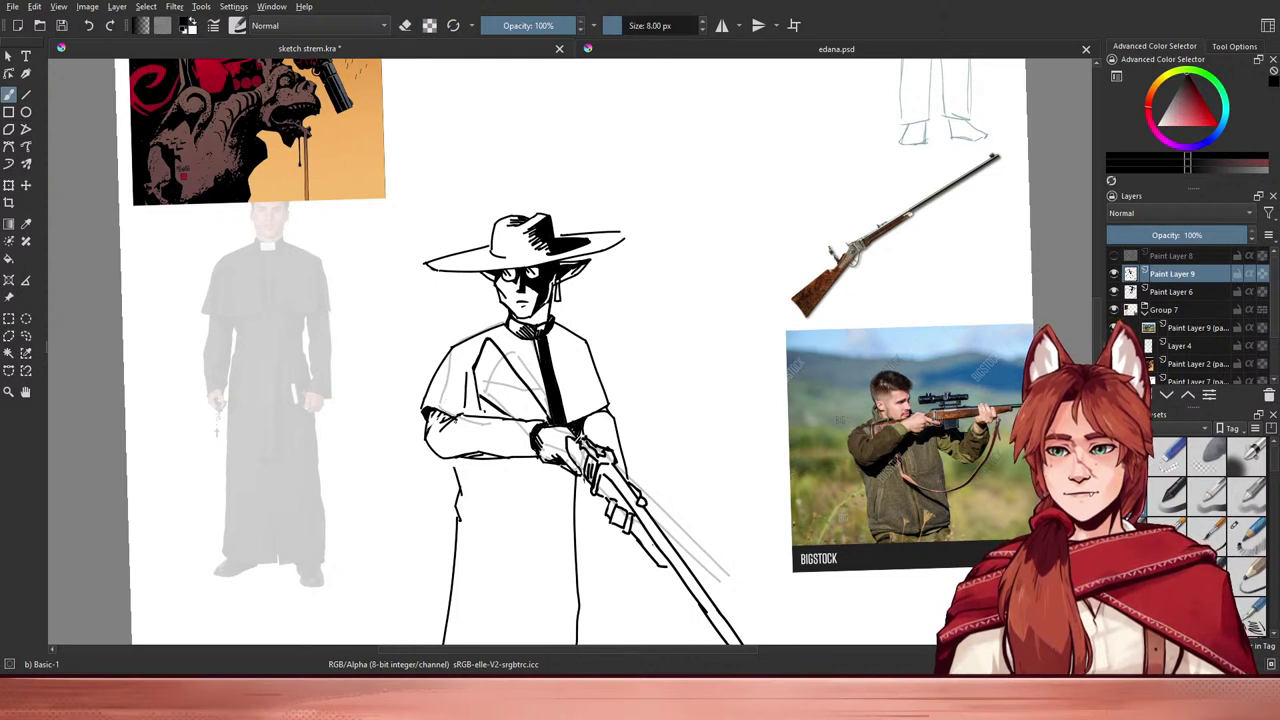
key("e")
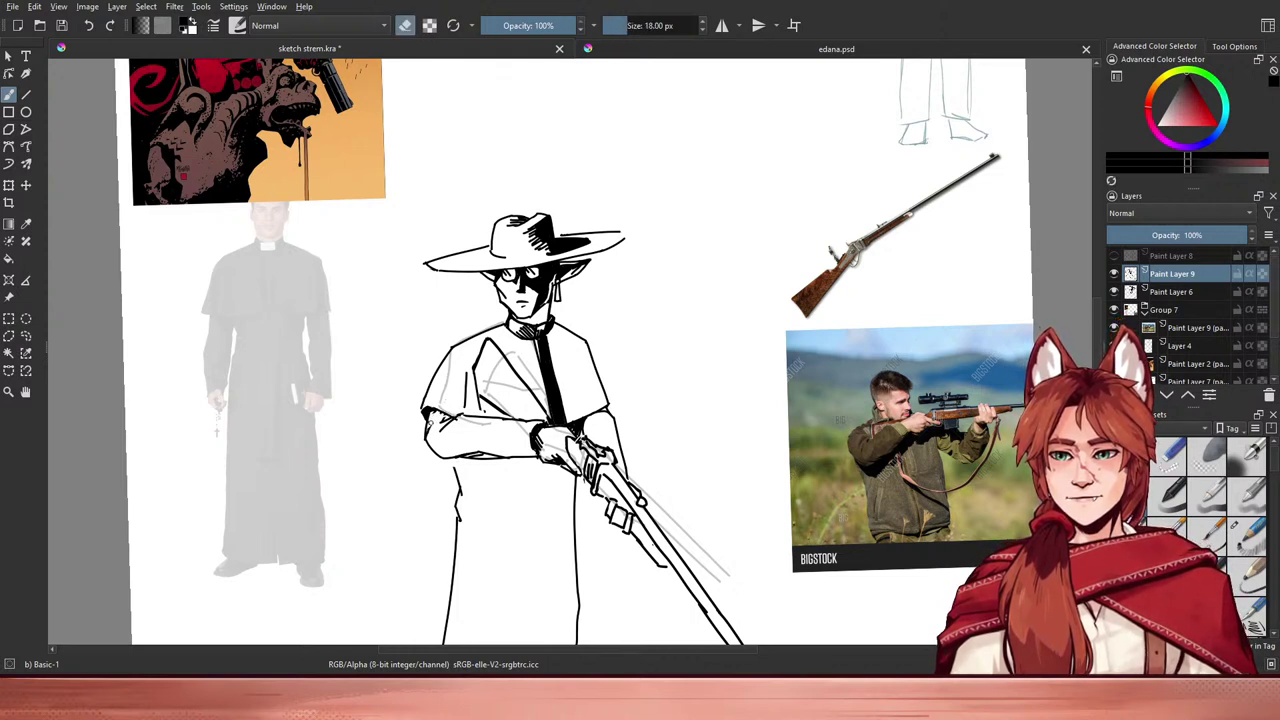
key("e")
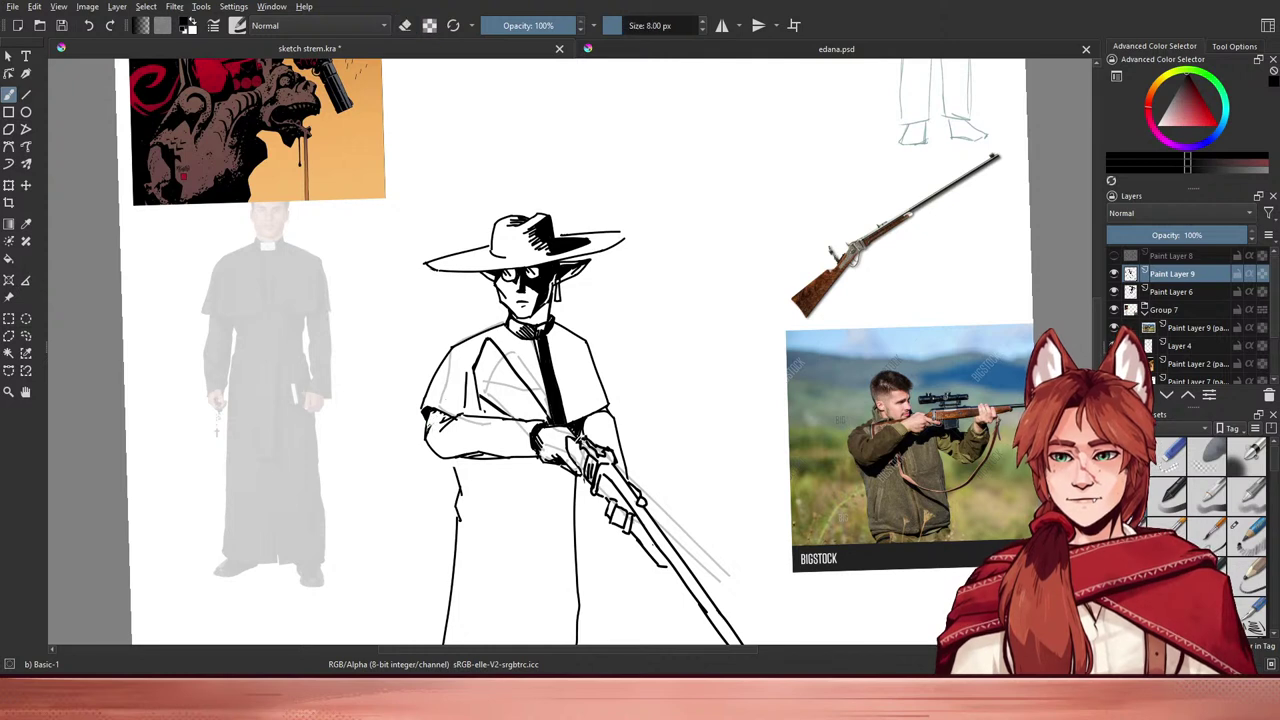
key("e")
left_click_drag(444, 420, 447, 415)
key("e")
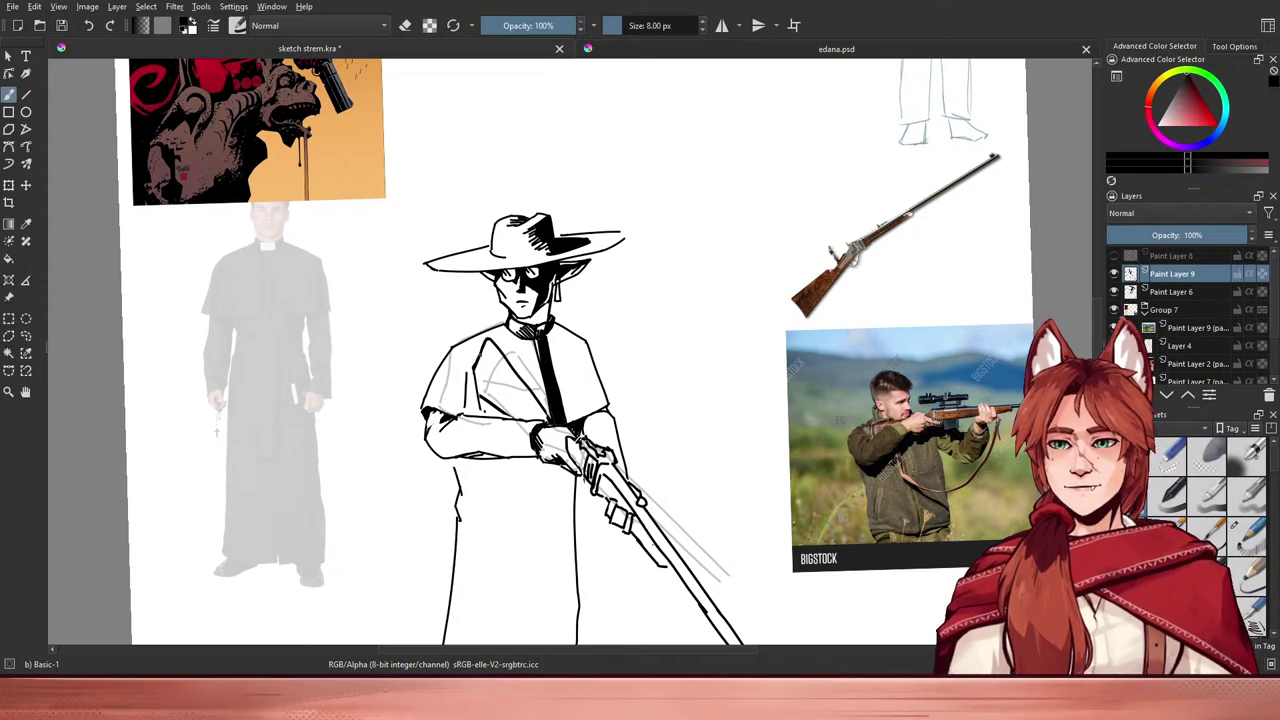
left_click_drag(506, 476, 509, 528)
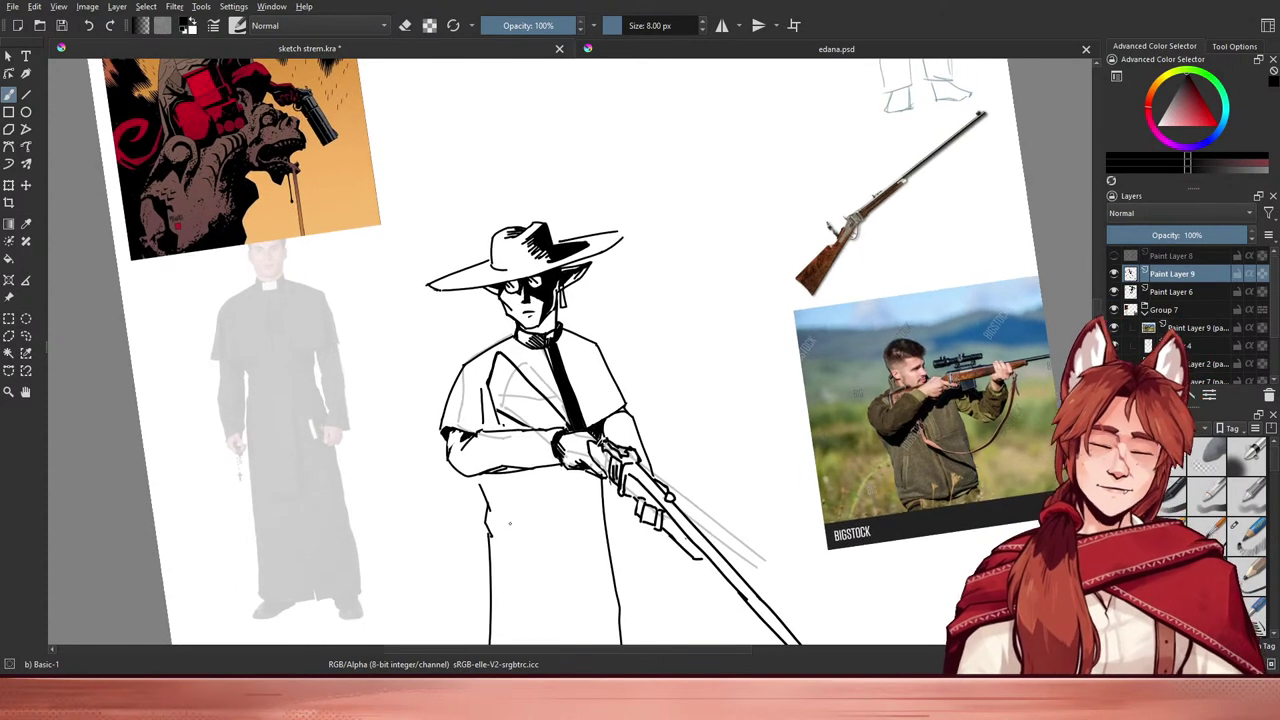
- Trim the ink at the trigger hand's sleeve cuff with the 18 px eraser
key("e")
left_click_drag(556, 431, 553, 446)
key("e")
key("e")
key("e")
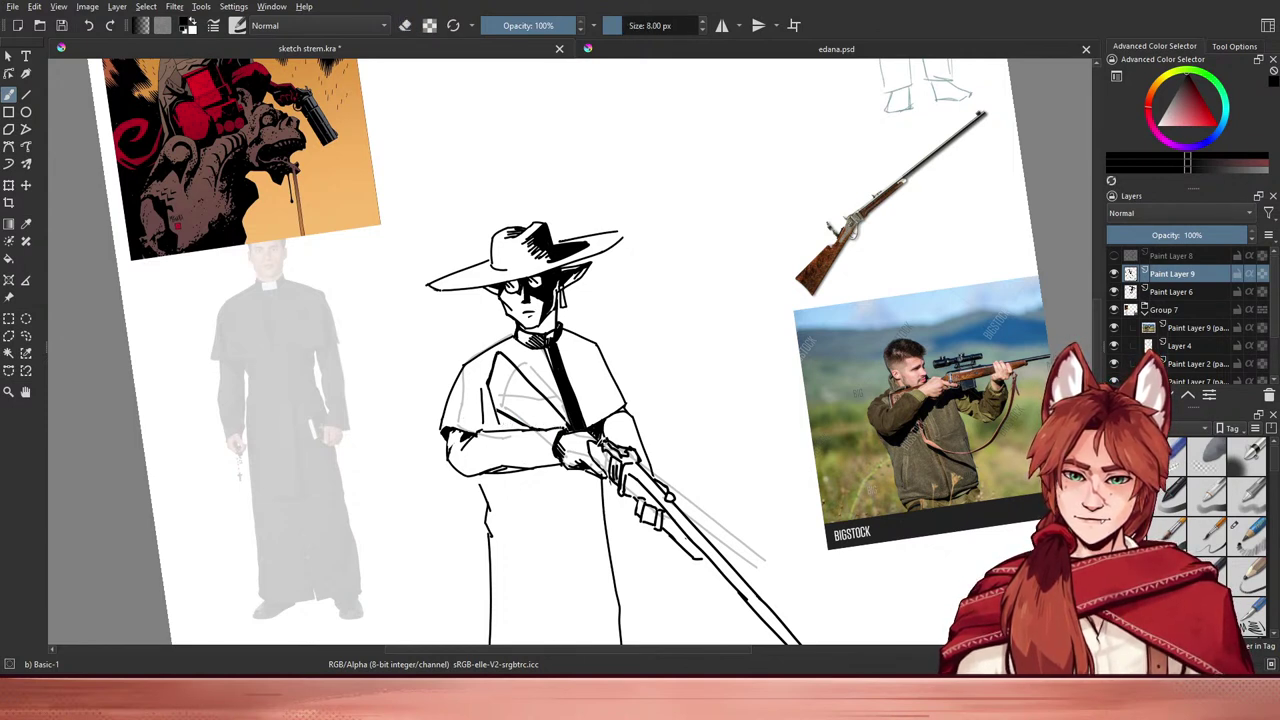
left_click_drag(526, 487, 437, 551, "shift")
key("ctrl+plus")
key("ctrl+minus")
key("ctrl+minus")
key("ctrl+plus")
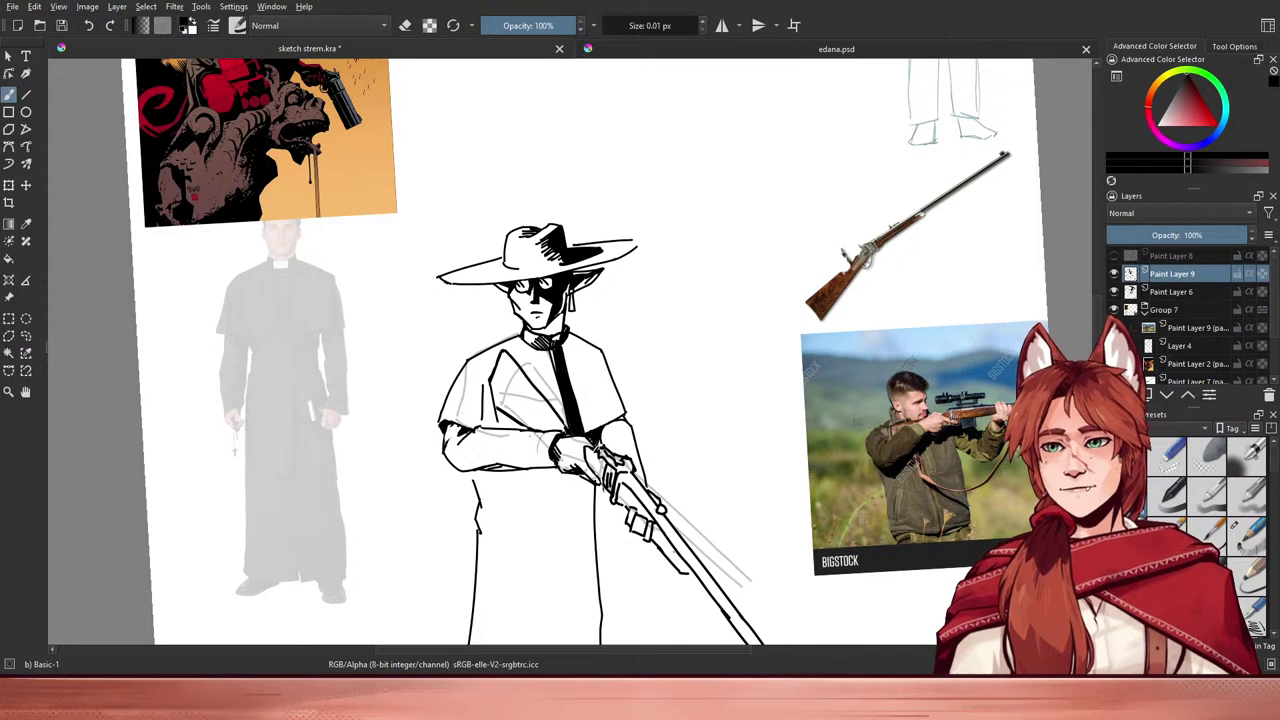
key("bracketright")
key("bracketright")
key("bracketright")
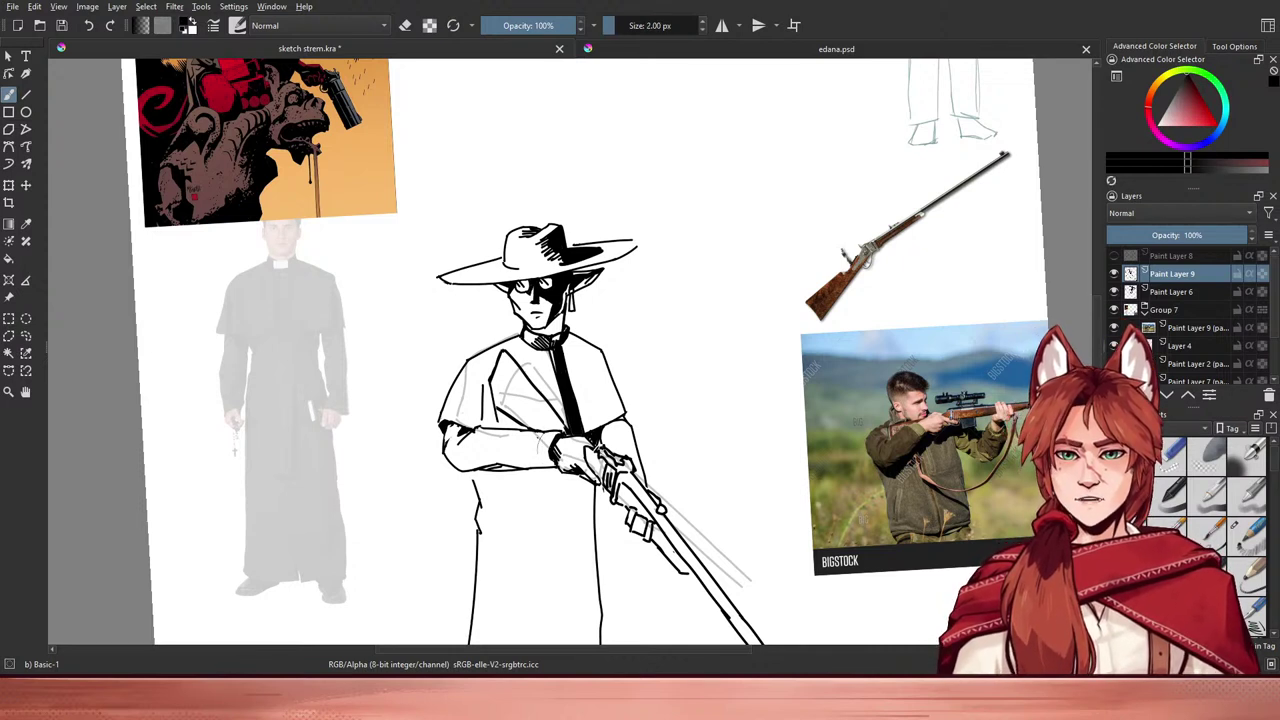
key("ctrl+z")
left_click_drag(543, 432, 550, 469)
key("ctrl+z")
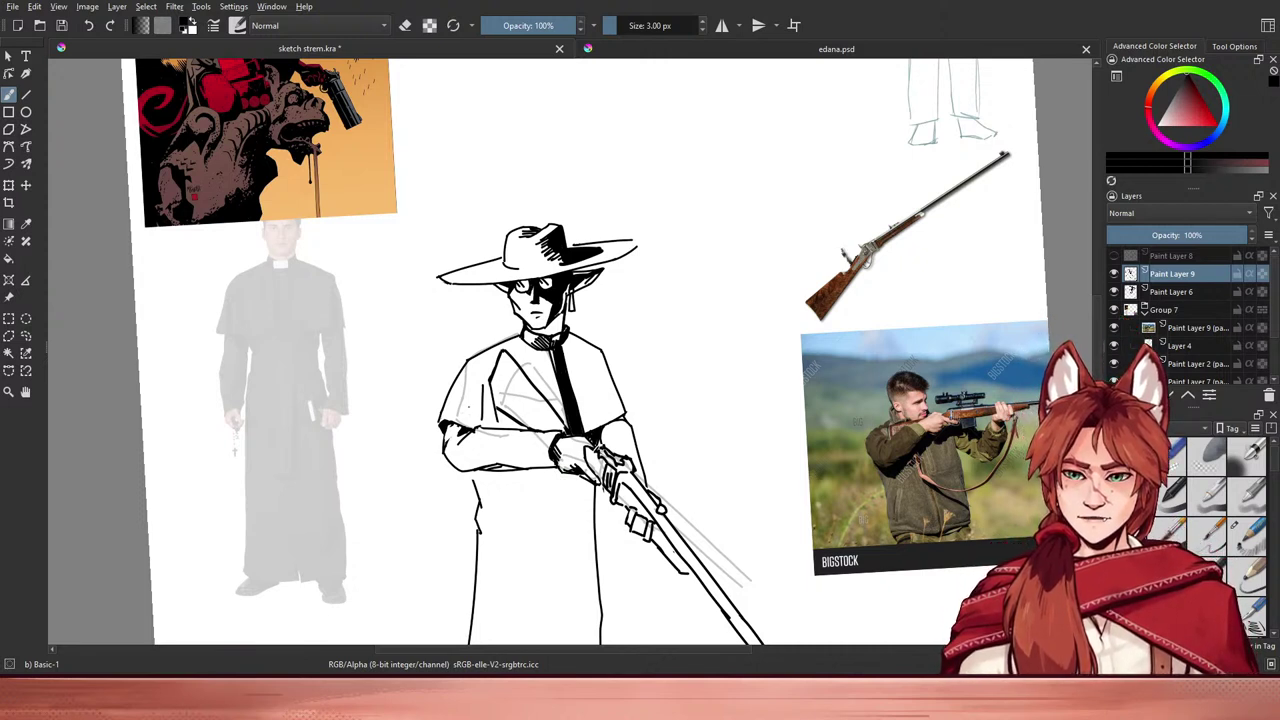
- Lasso the upper line of the forearm sleeve, transform it slightly, and clear the selection
left_click(26, 336)
mouse_move(482, 432)
left_mouse_down()
mouse_move(495, 450)
mouse_move(572, 440)
mouse_move(502, 436)
left_mouse_up()
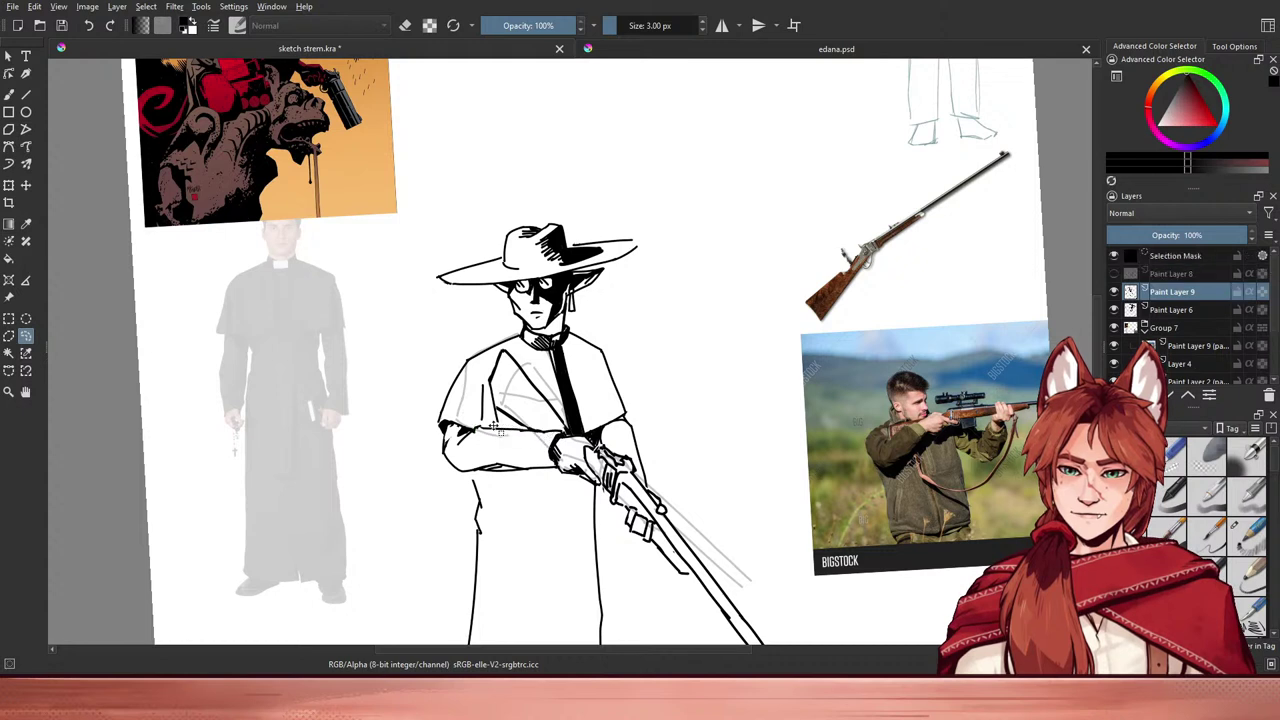
key("ctrl+t")
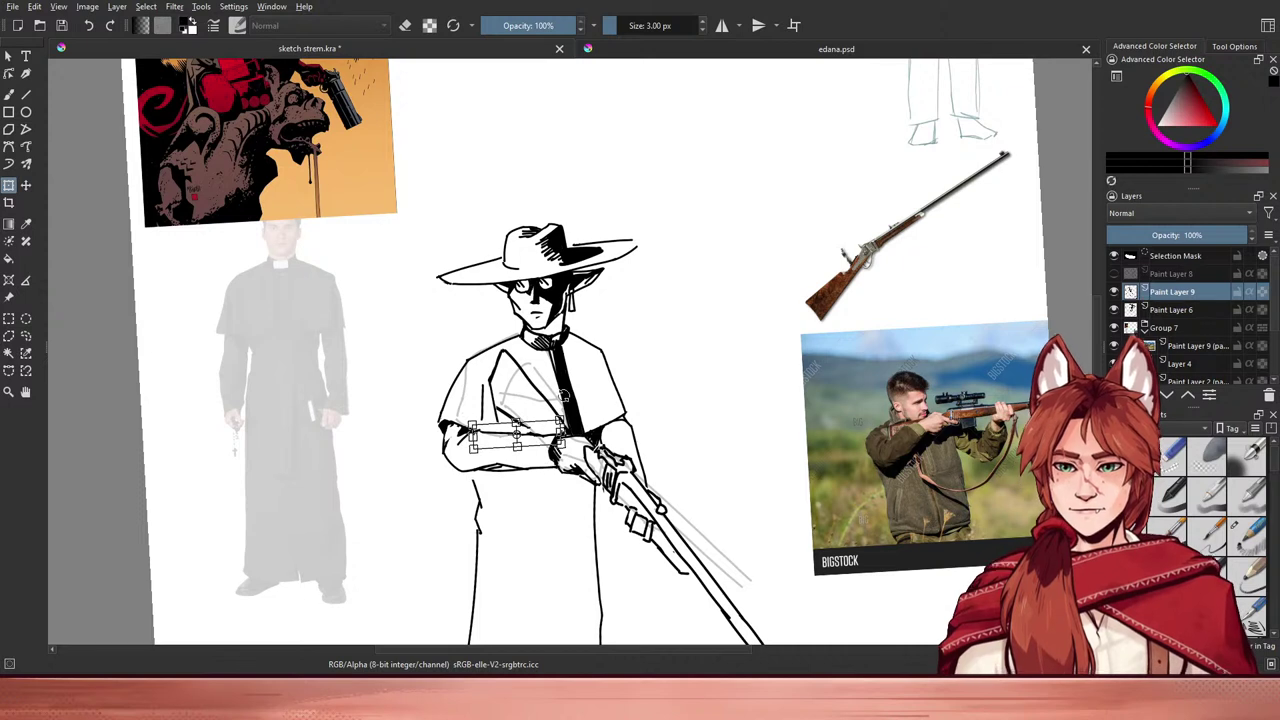
key("Return")
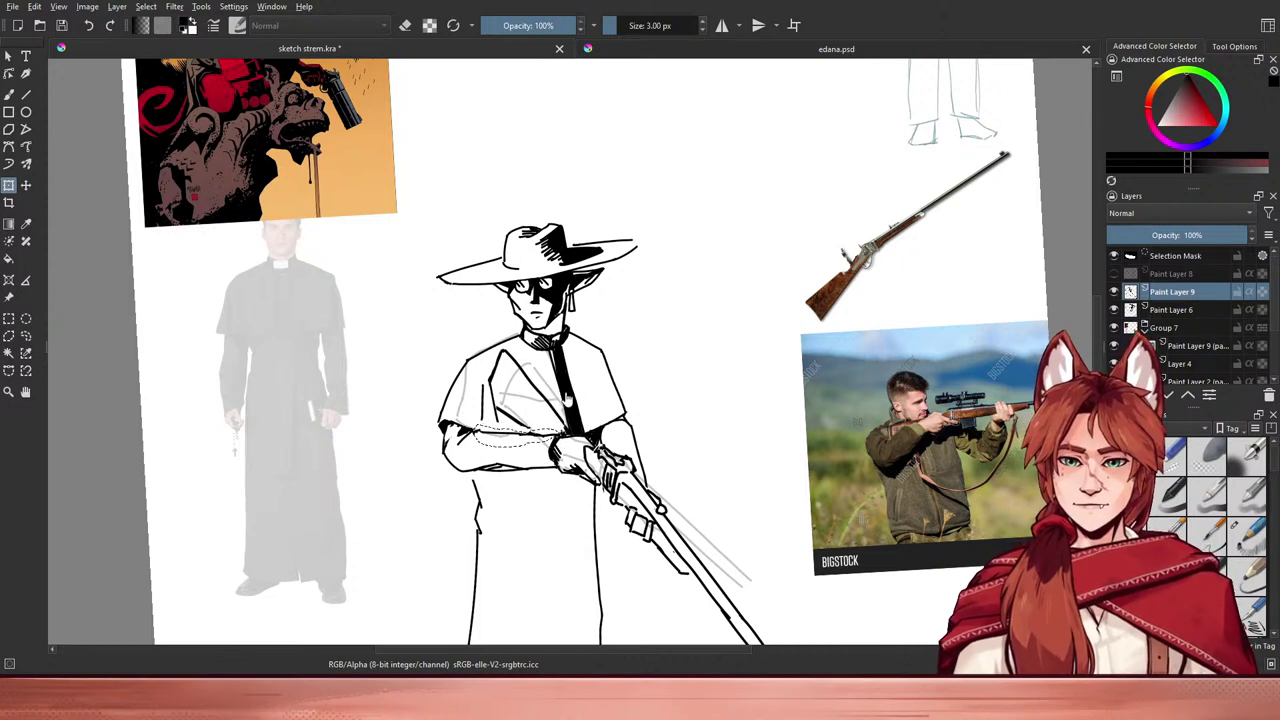
key("e")
key("ctrl+shift+a")
key("e")
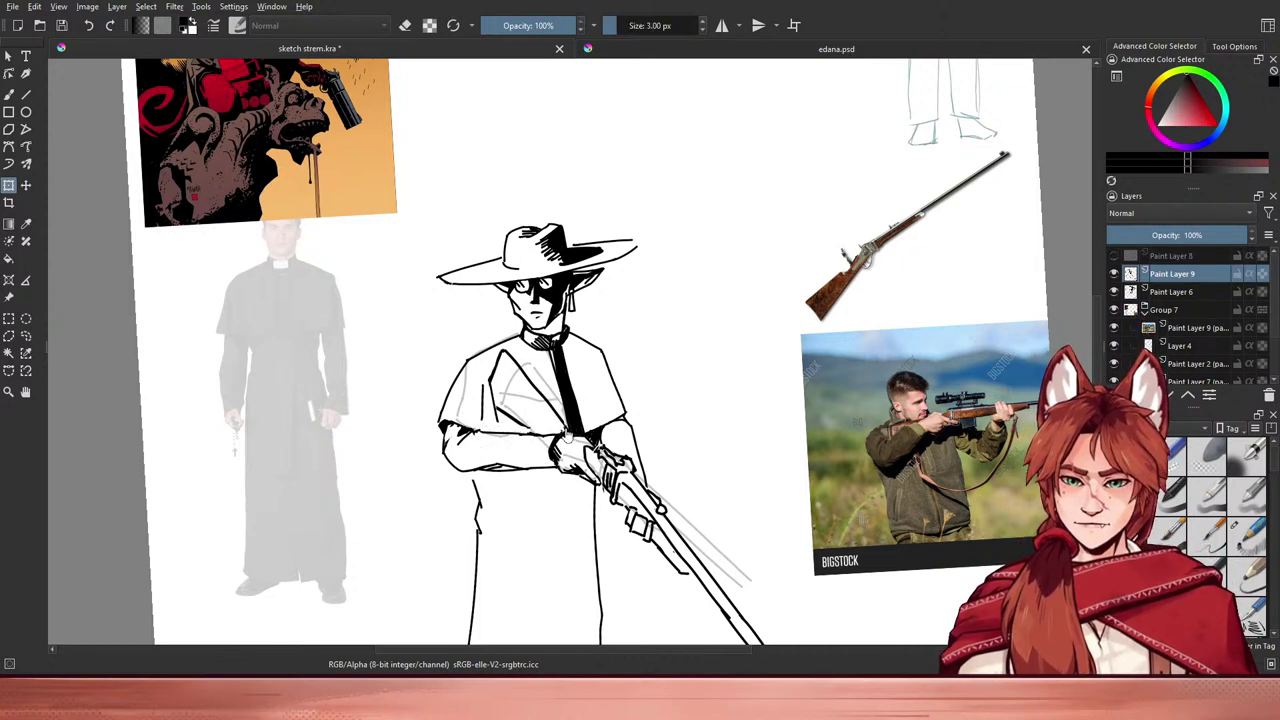
- Touch up the upper sleeve line near the cuff, alternating the 18 px eraser and the brush at 8 px
key("b")
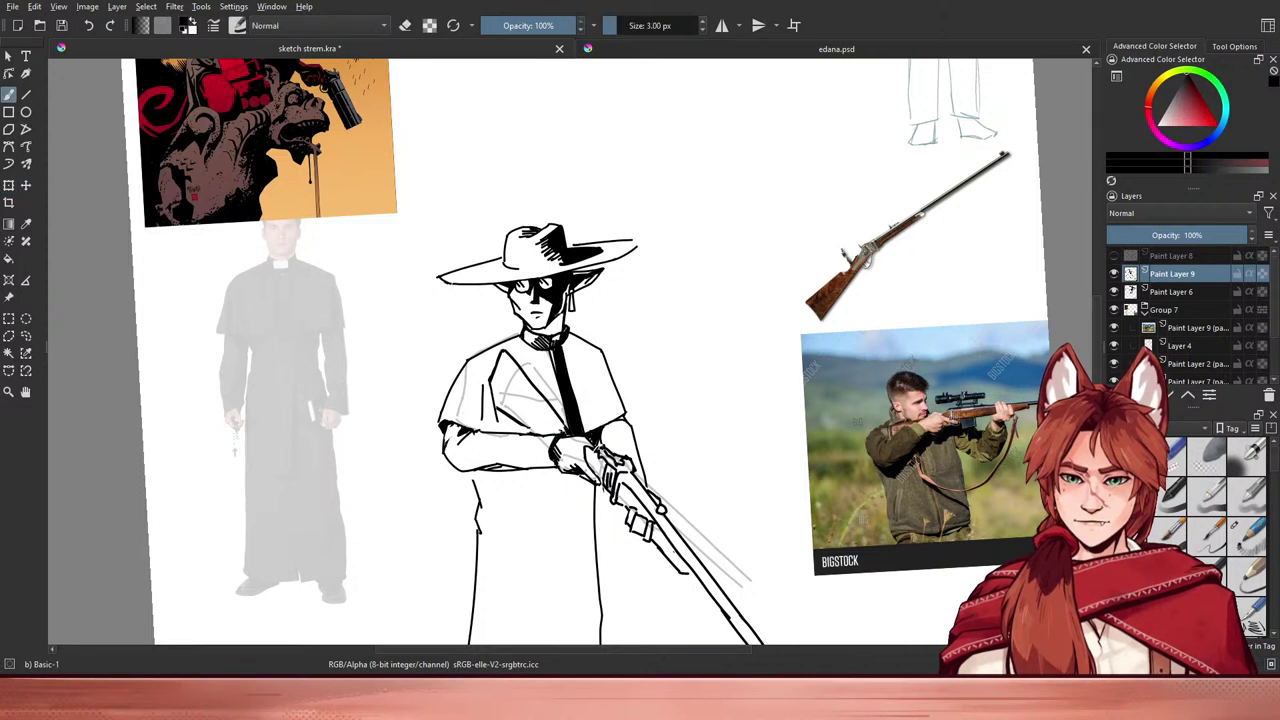
key("ctrl")
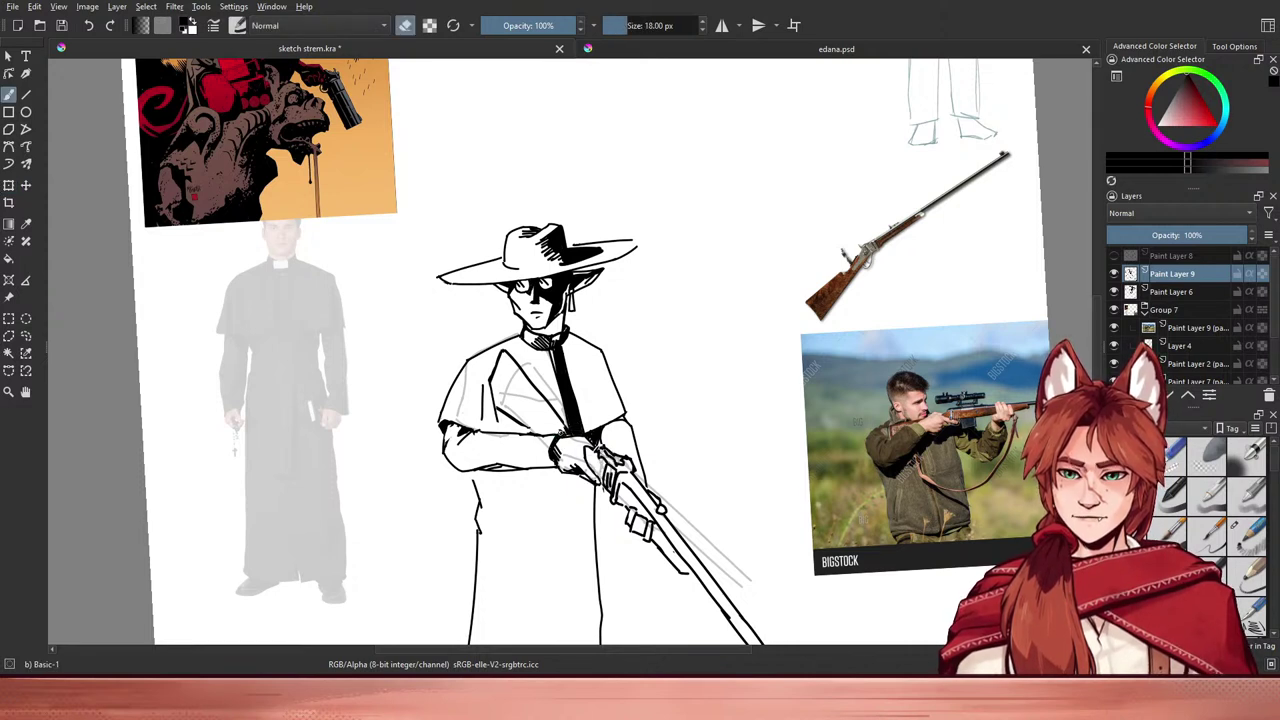
key("e")
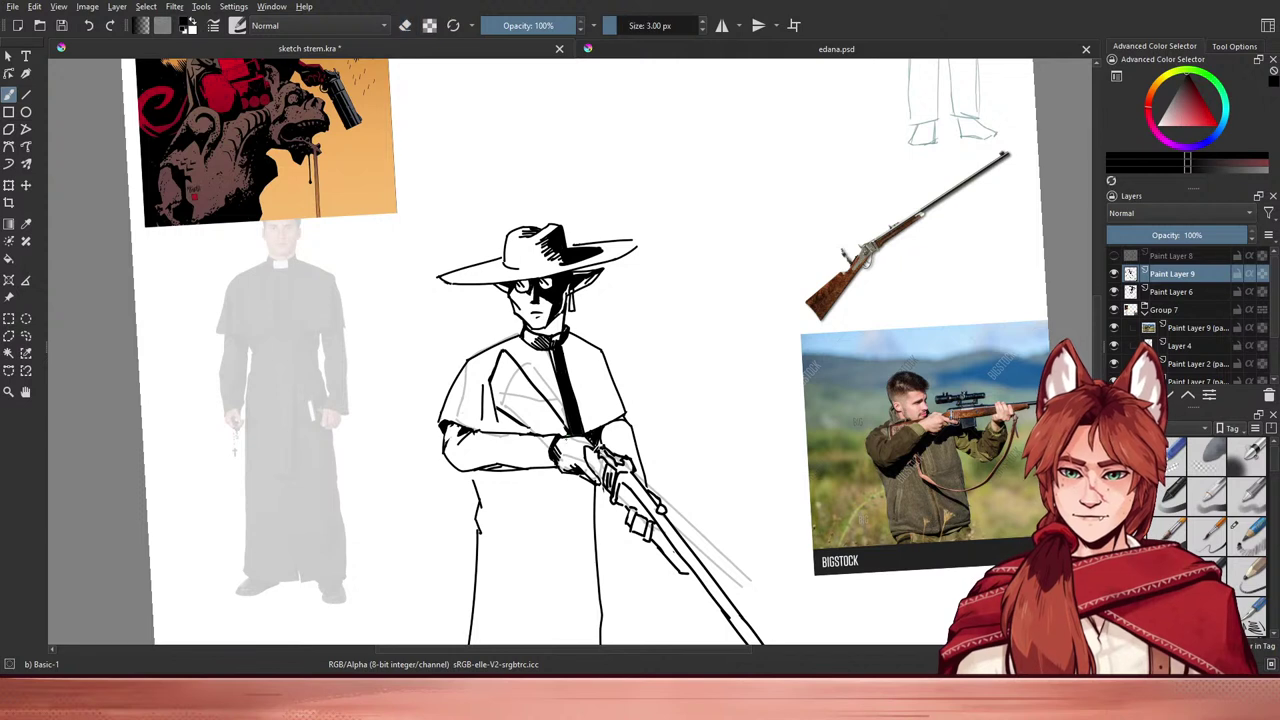
key("bracketright")
key("bracketright")
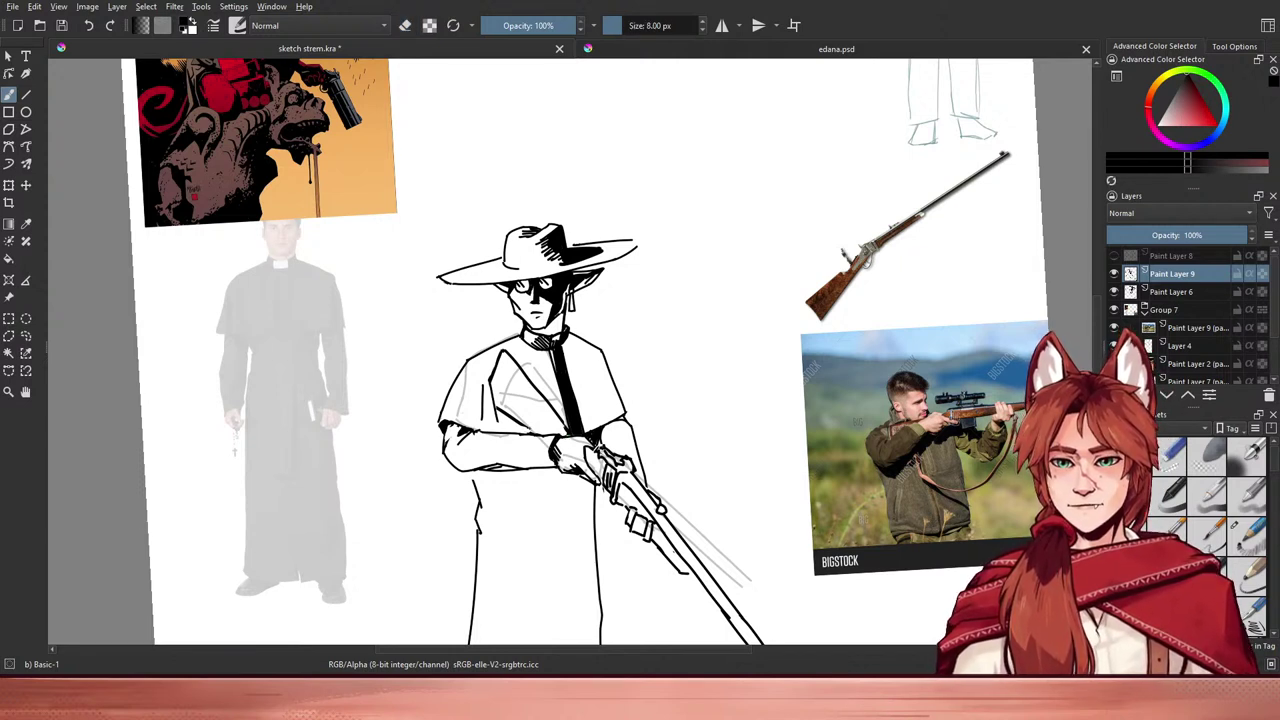
key("e")
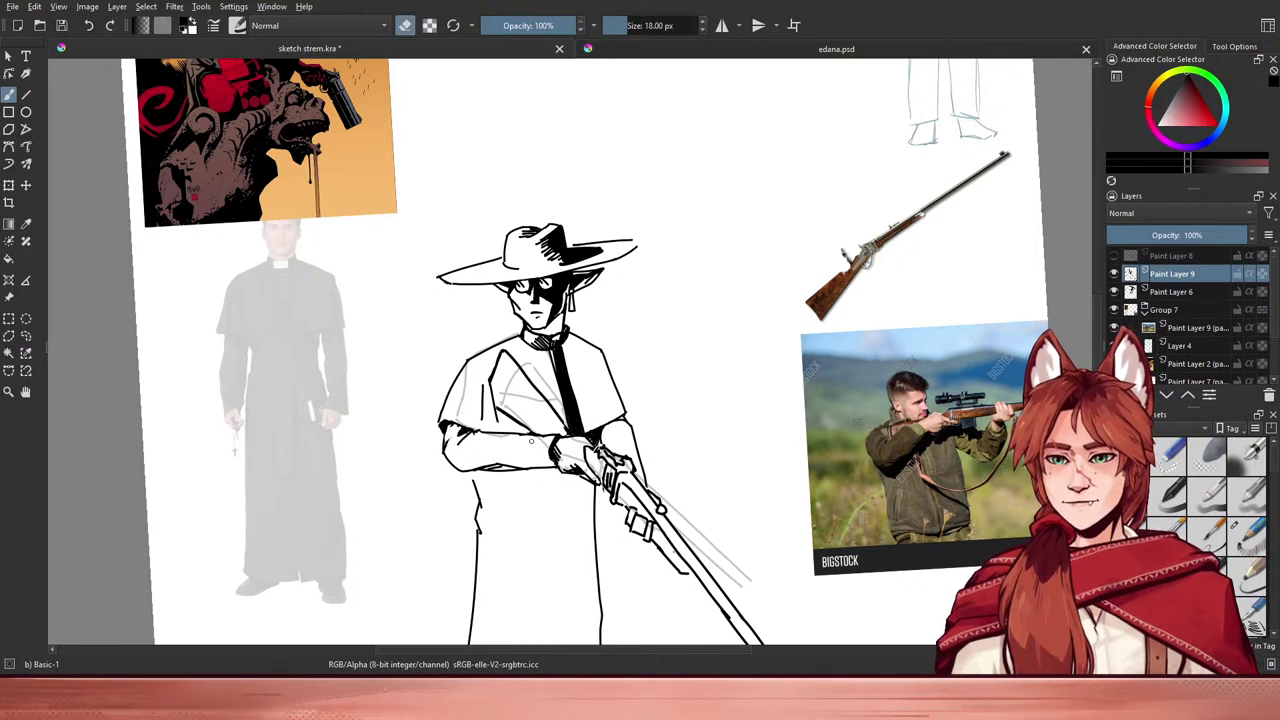
key("e")
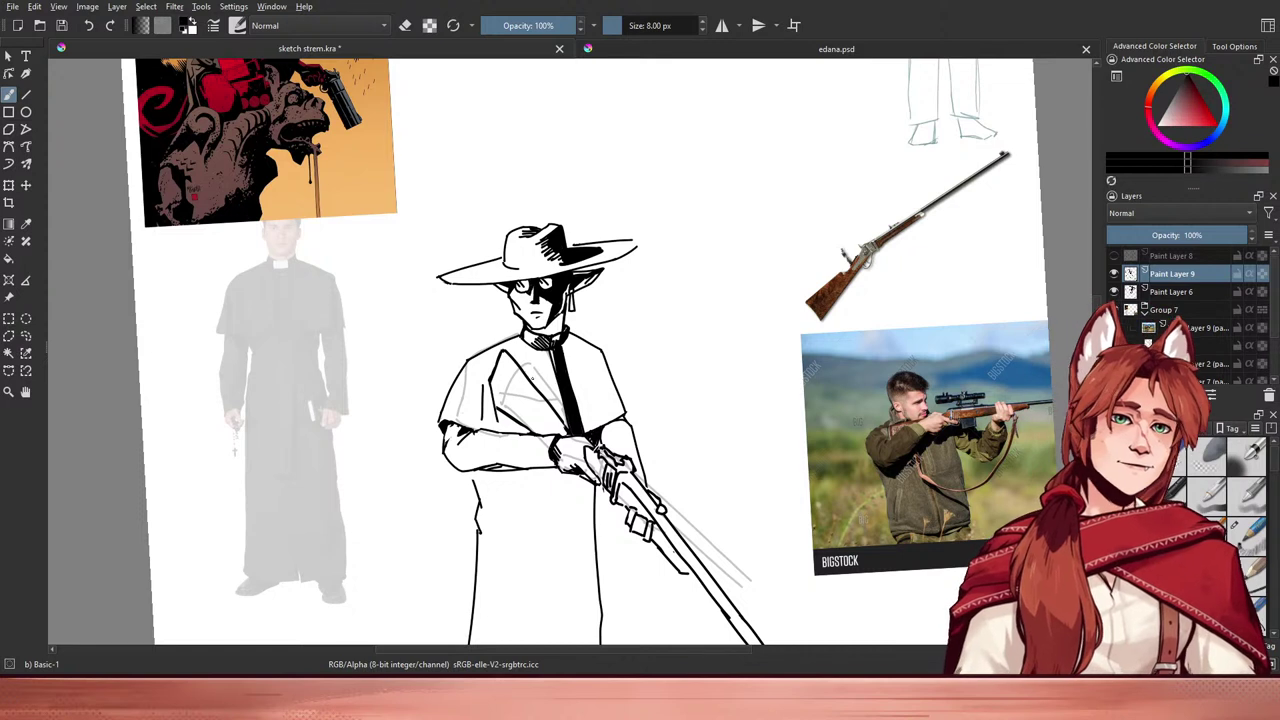
- Erase the underside of the forearm sleeve at 18 px and redraw it as one smooth curve from the elbow at 8 px
key("e")
left_click_drag(525, 468, 464, 469)
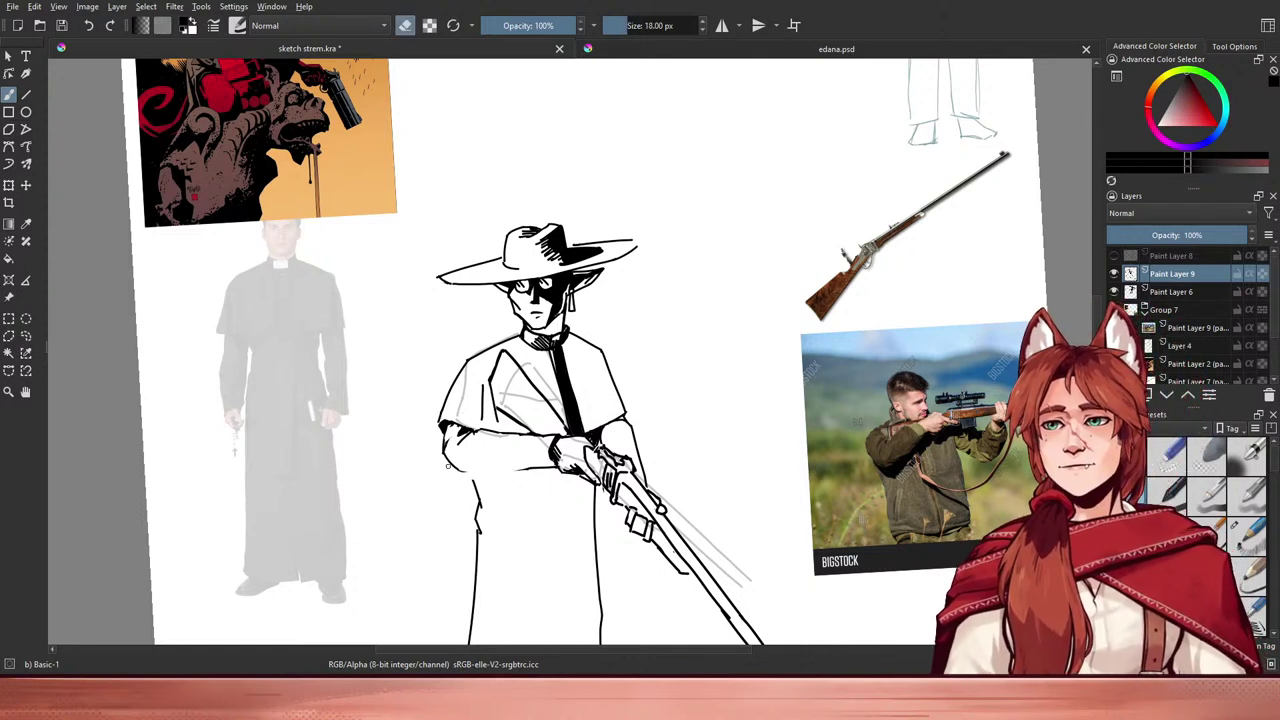
key("e")
mouse_move(441, 456)
left_mouse_down()
mouse_move(466, 471)
mouse_move(550, 466)
left_mouse_up()
key("ctrl+z")
key("ctrl+z")
key("ctrl+z")
key("e")
key("e")
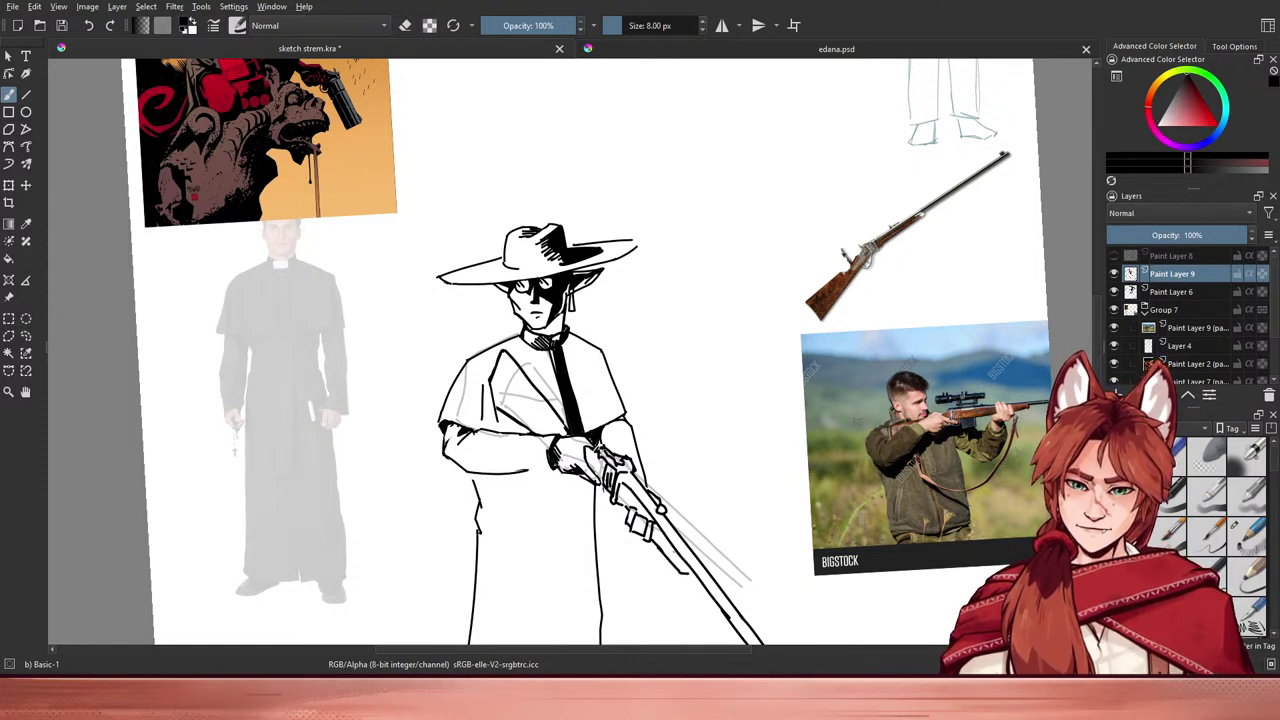
- Rework the cuff's shadow edge and extend the lower sleeve line to meet it, alternating the 18 px eraser and 8 px brush
key("e")
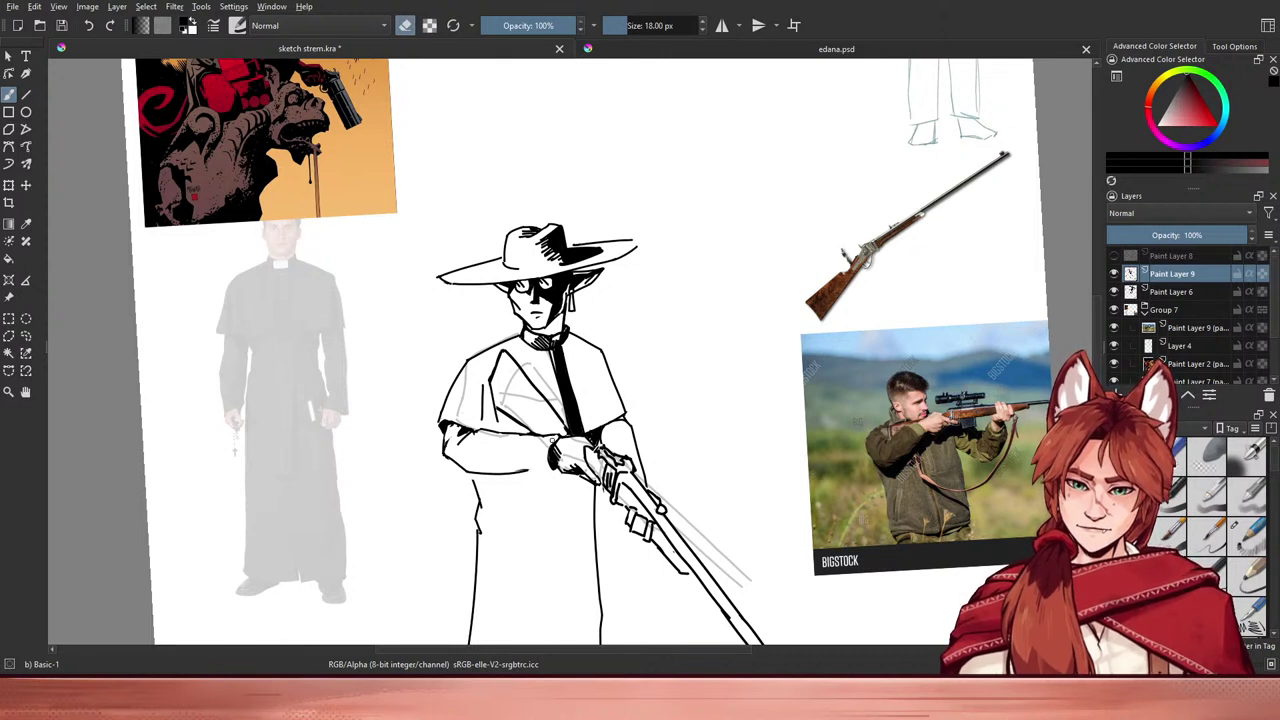
key("e")
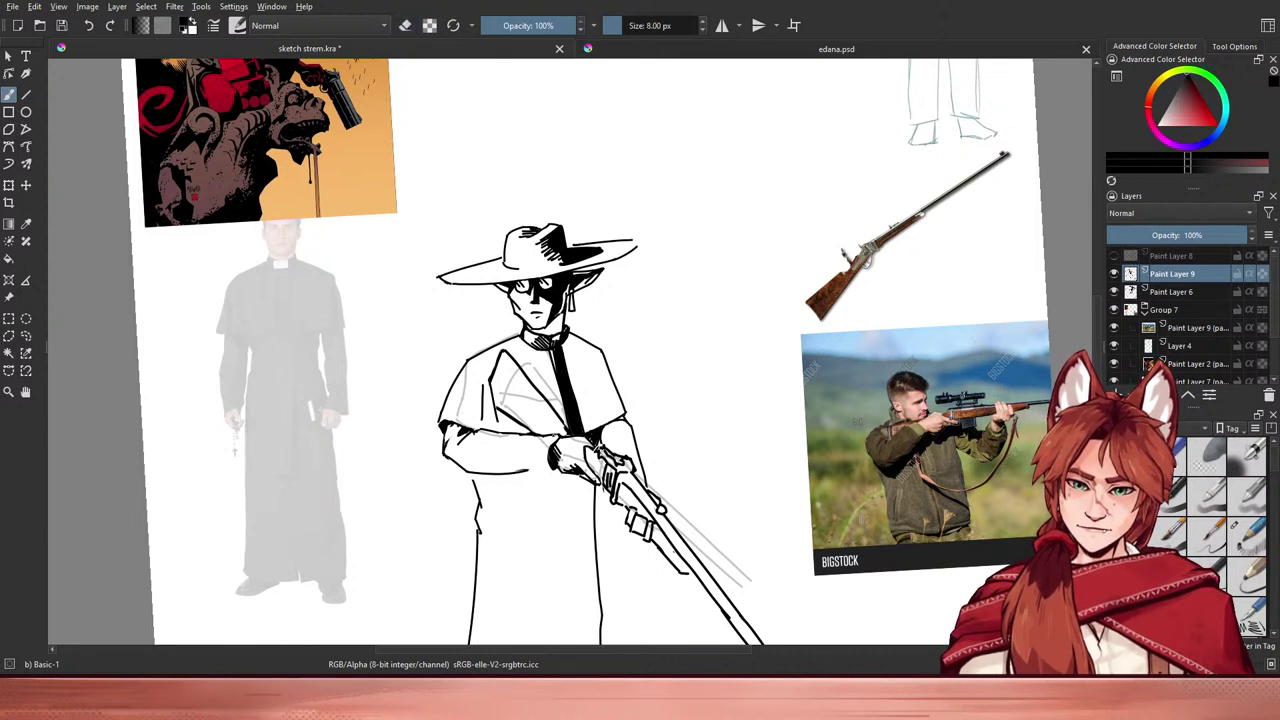
key("e")
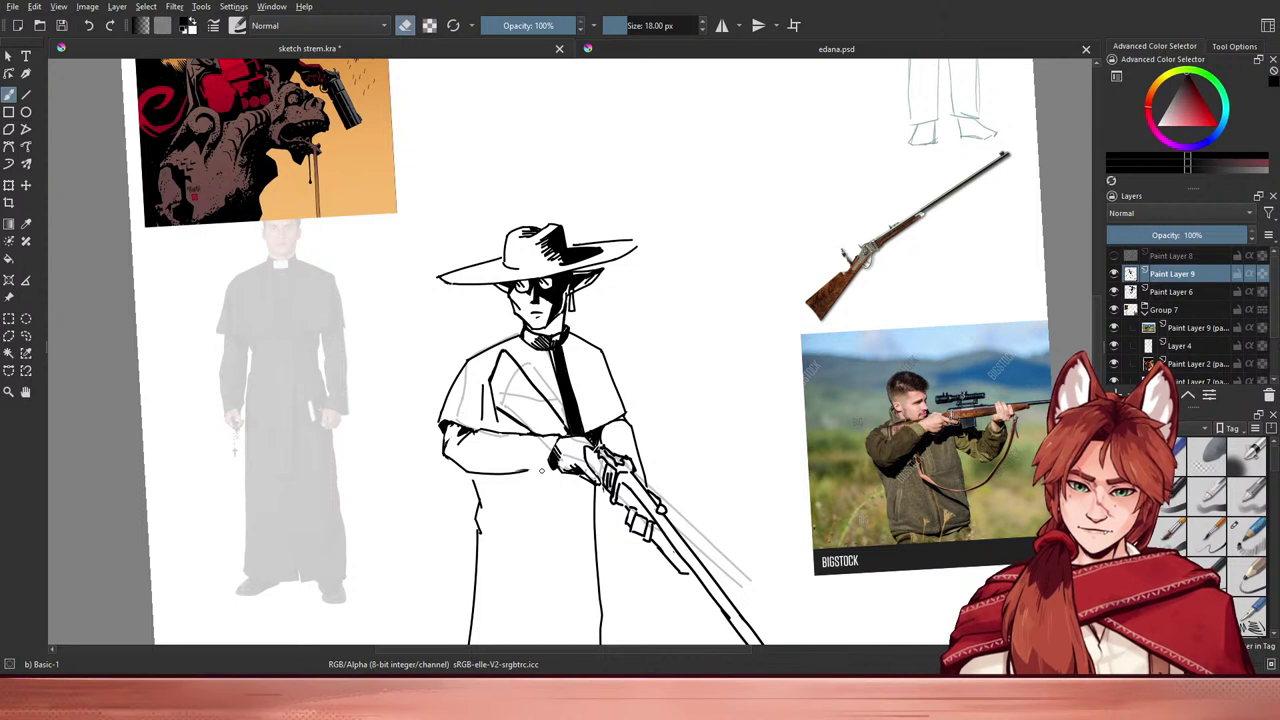
key("e")
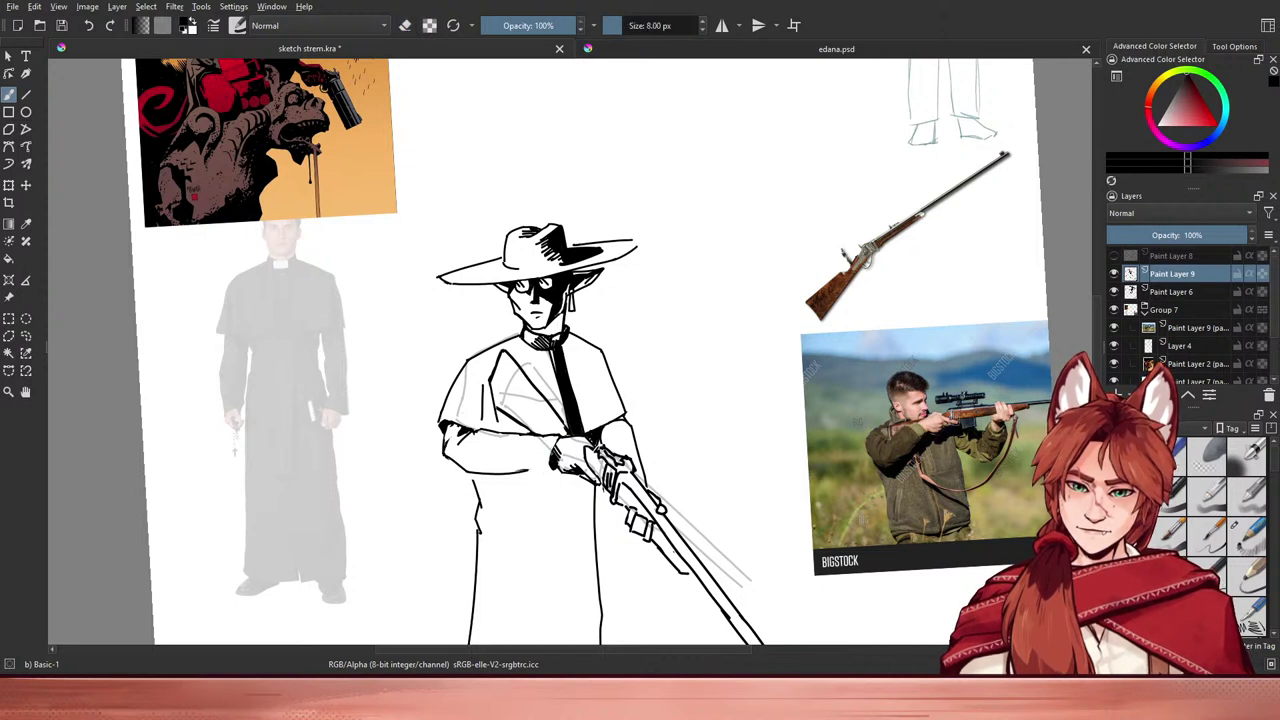
key("e")
mouse_move(516, 468)
left_mouse_down()
mouse_move(560, 475)
mouse_move(496, 475)
mouse_move(557, 473)
left_mouse_up()
key("e")
key("ctrl+z")
key("e")
key("e")
key("ctrl+z")
key("e")
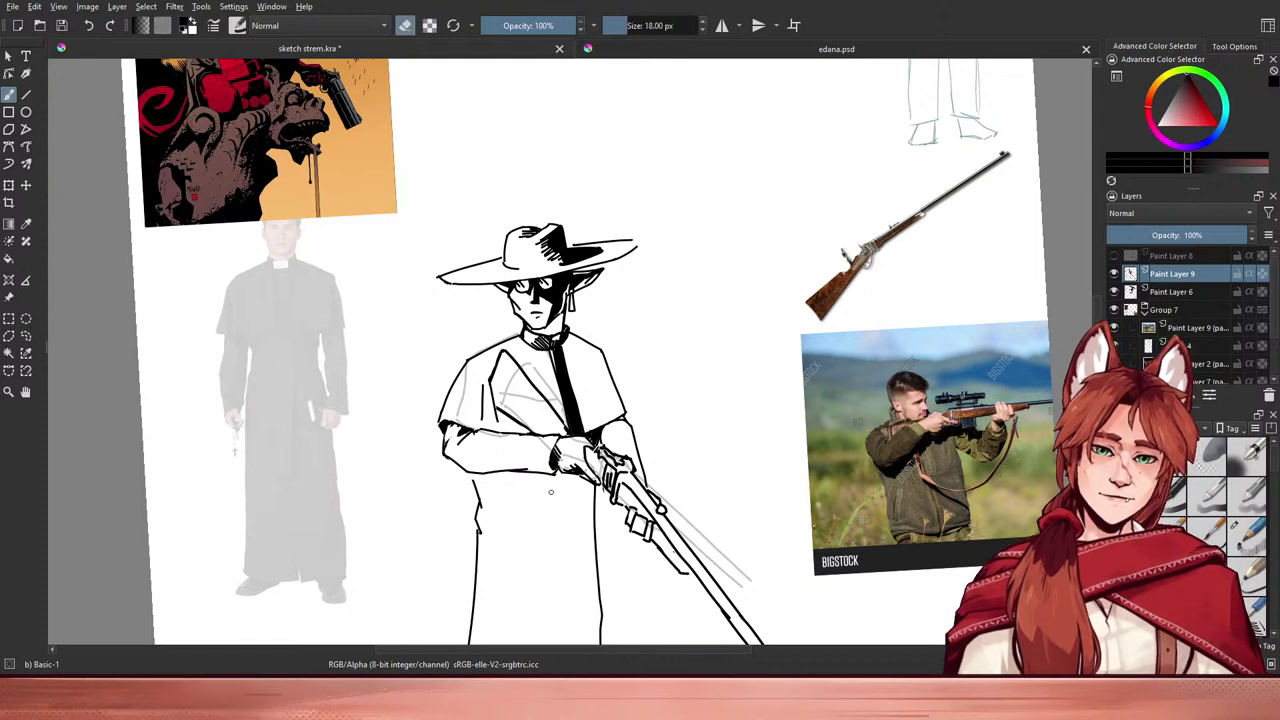
- Clean up the cape's shadow corner above the elbow with the 18 px eraser
left_click_drag(557, 545, 543, 575)
key("e")
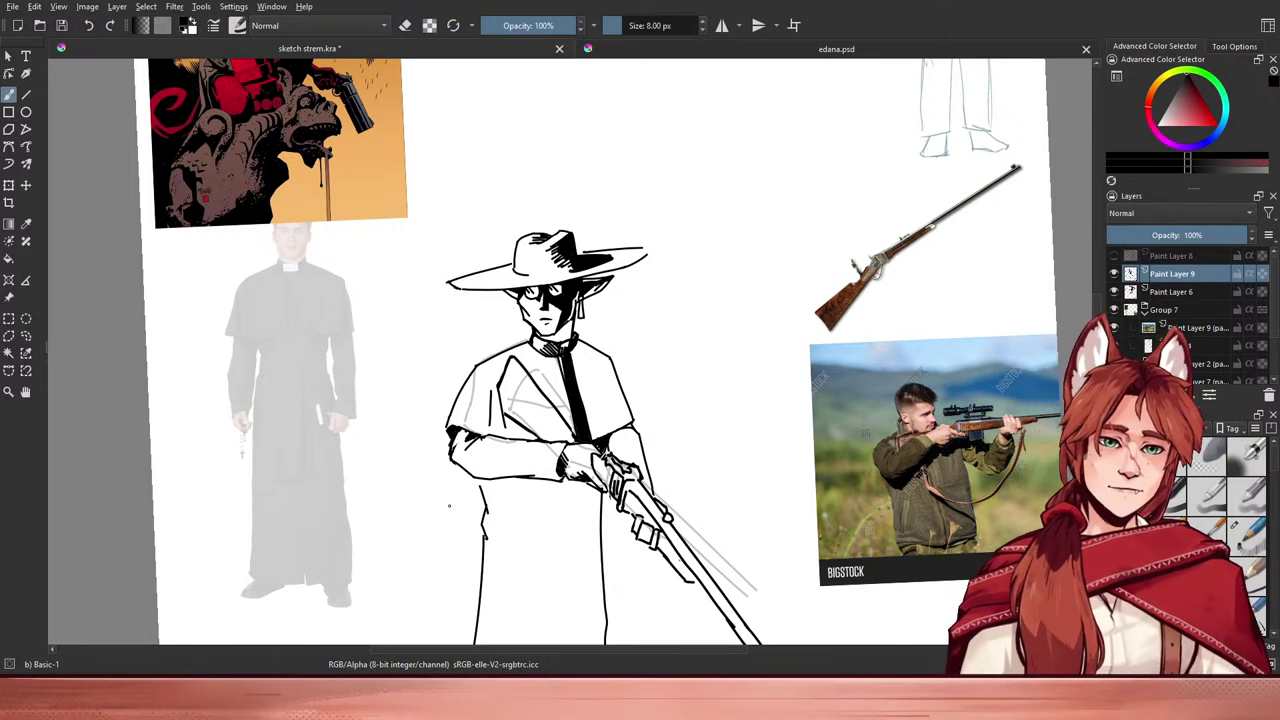
key("e")
left_click_drag(446, 442, 458, 446)
key("e")
mouse_move(462, 551)
left_mouse_down()
mouse_move(452, 577)
mouse_move(440, 558)
left_mouse_up()
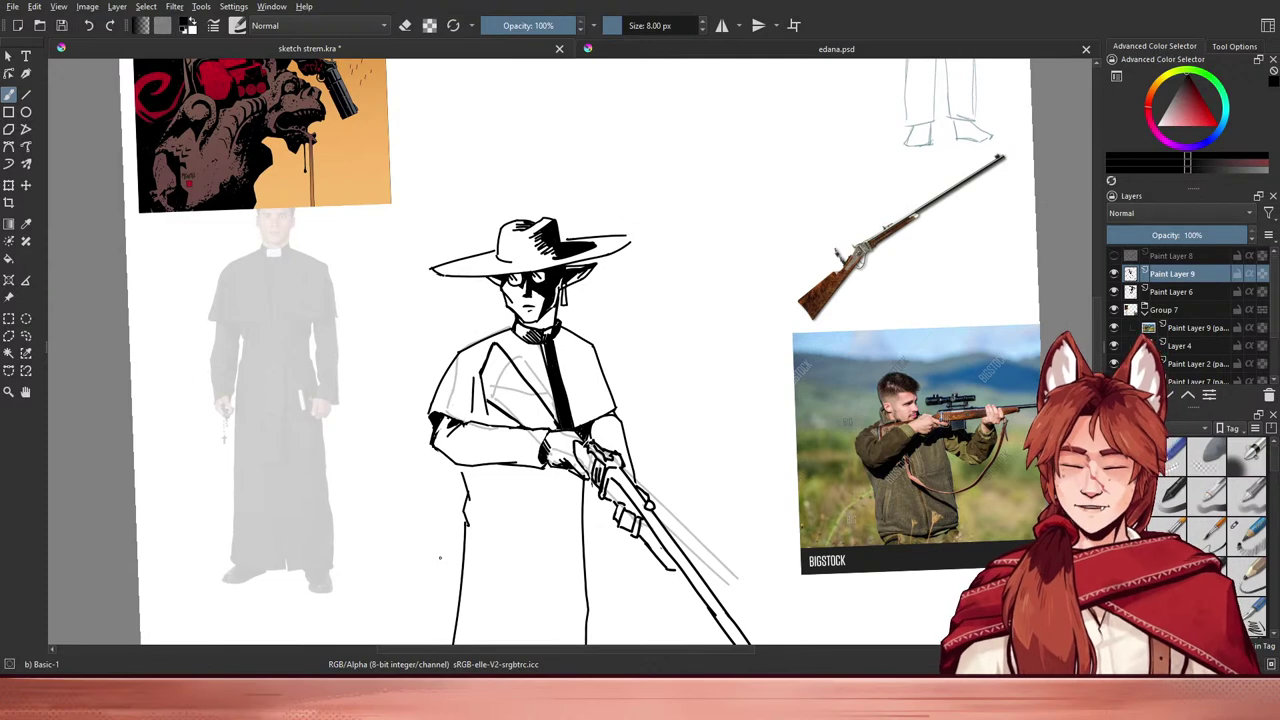
- Draw the upper and lower edges of a waist sash as two curved 8 px lines across the torso
key("ctrl+minus")
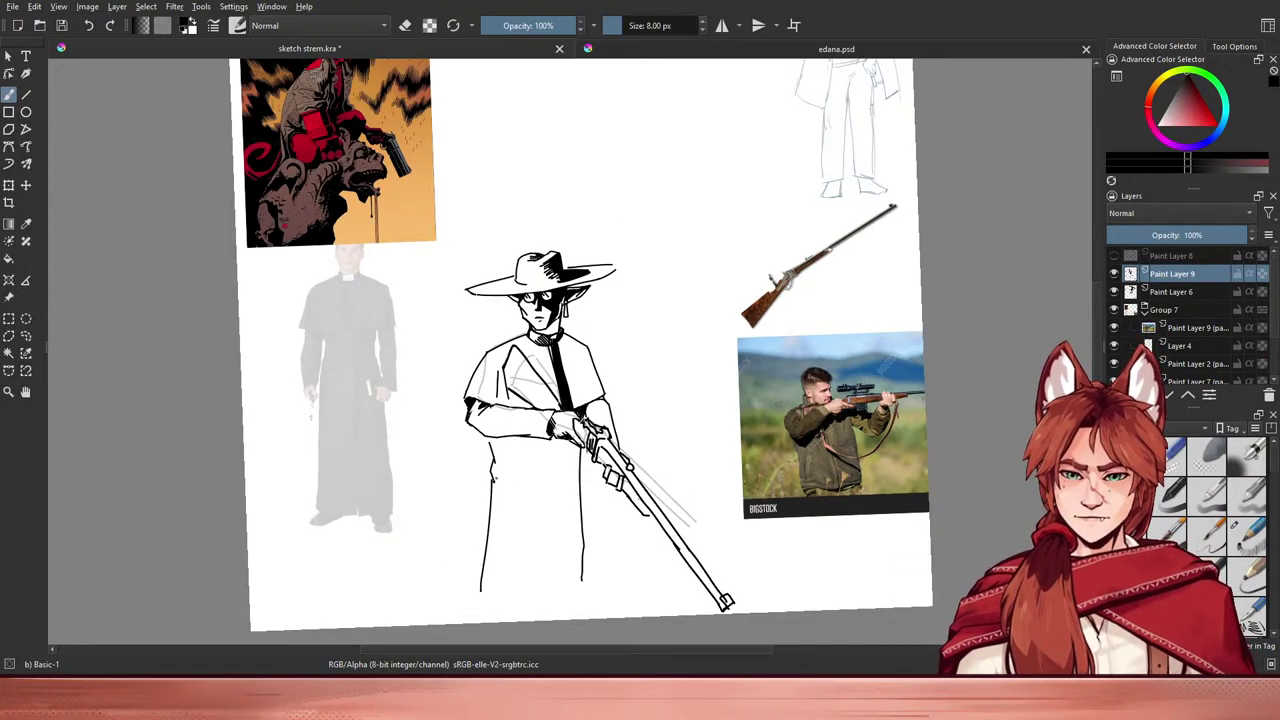
mouse_move(490, 482)
left_mouse_down()
mouse_move(534, 487)
mouse_move(582, 463)
left_mouse_up()
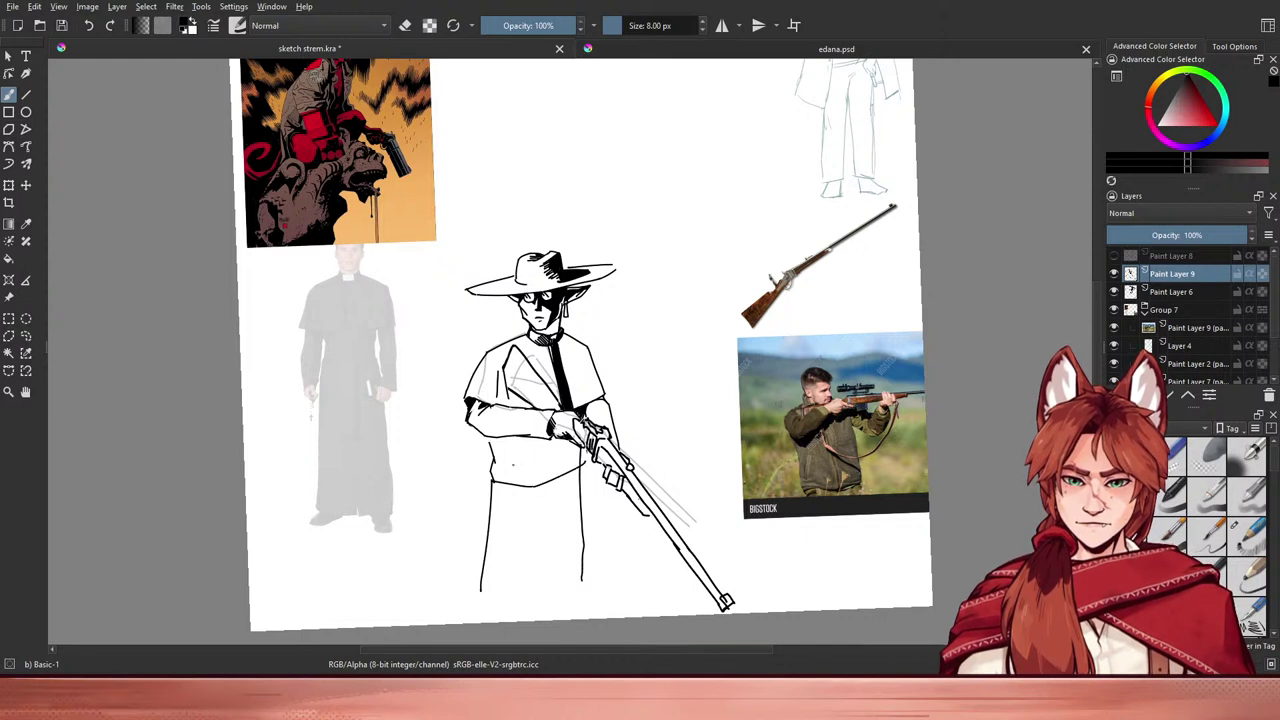
mouse_move(492, 462)
left_mouse_down()
mouse_move(528, 470)
mouse_move(582, 455)
mouse_move(564, 463)
left_mouse_up()
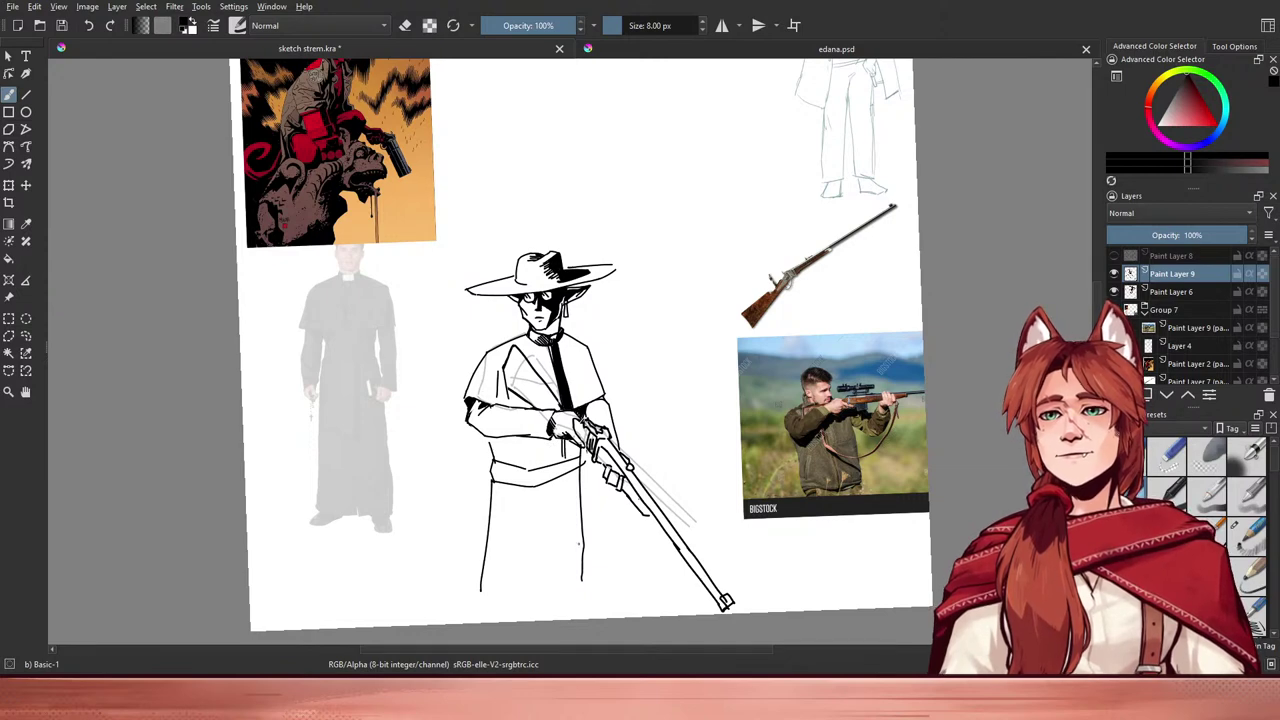
- Merge Paint Layer 9 down into Paint Layer 6
left_click_drag(633, 375, 635, 441)
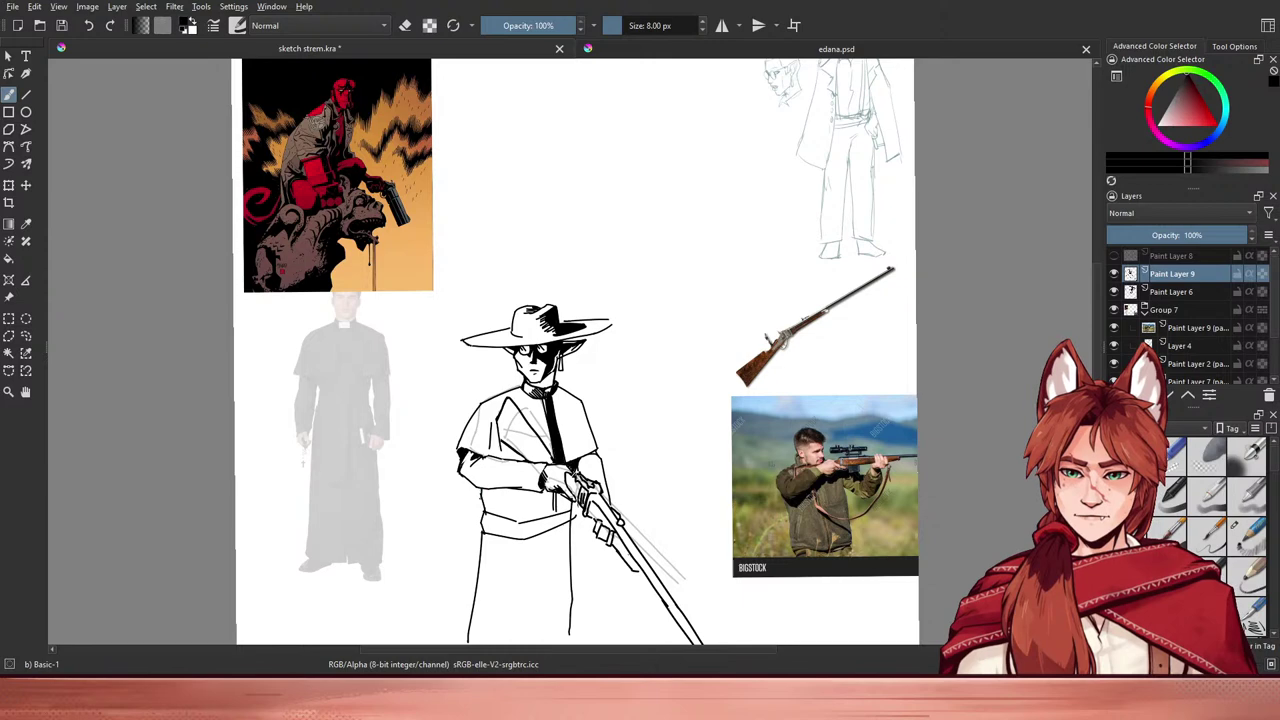
left_click_drag(523, 602, 526, 602)
left_click_drag(515, 468, 508, 542)
key("e")
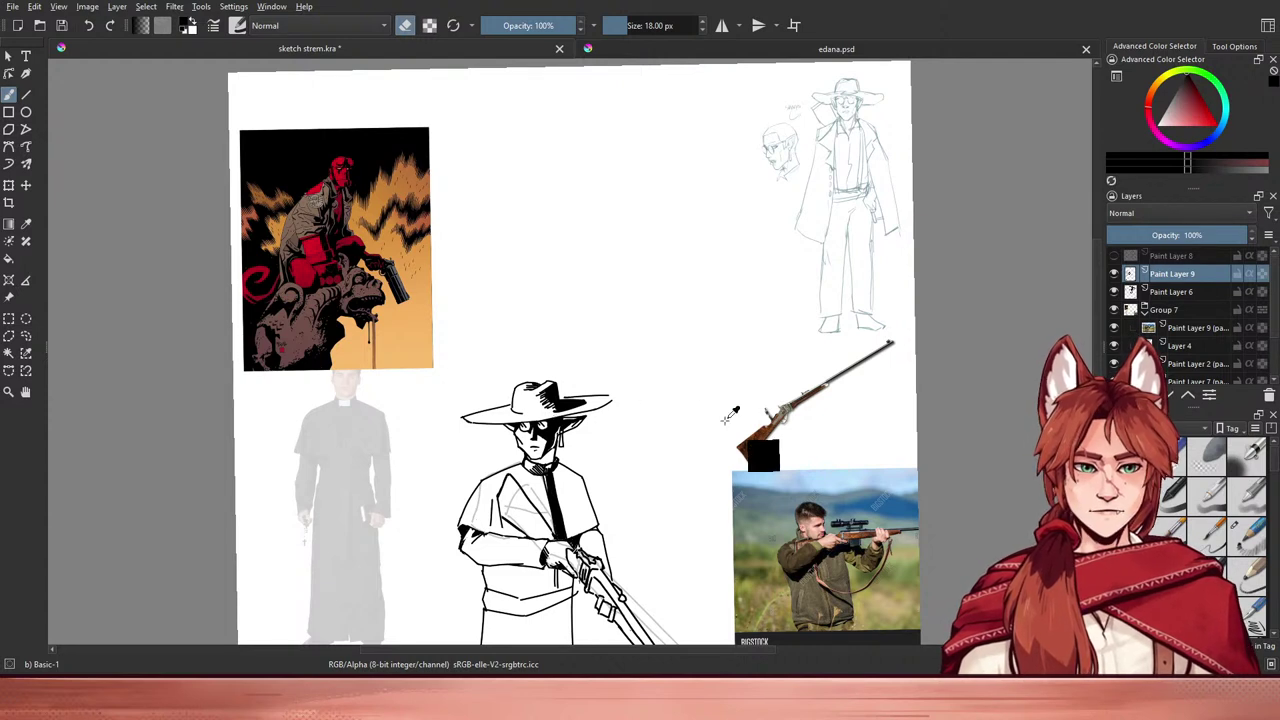
key("ctrl+e")
key("e")
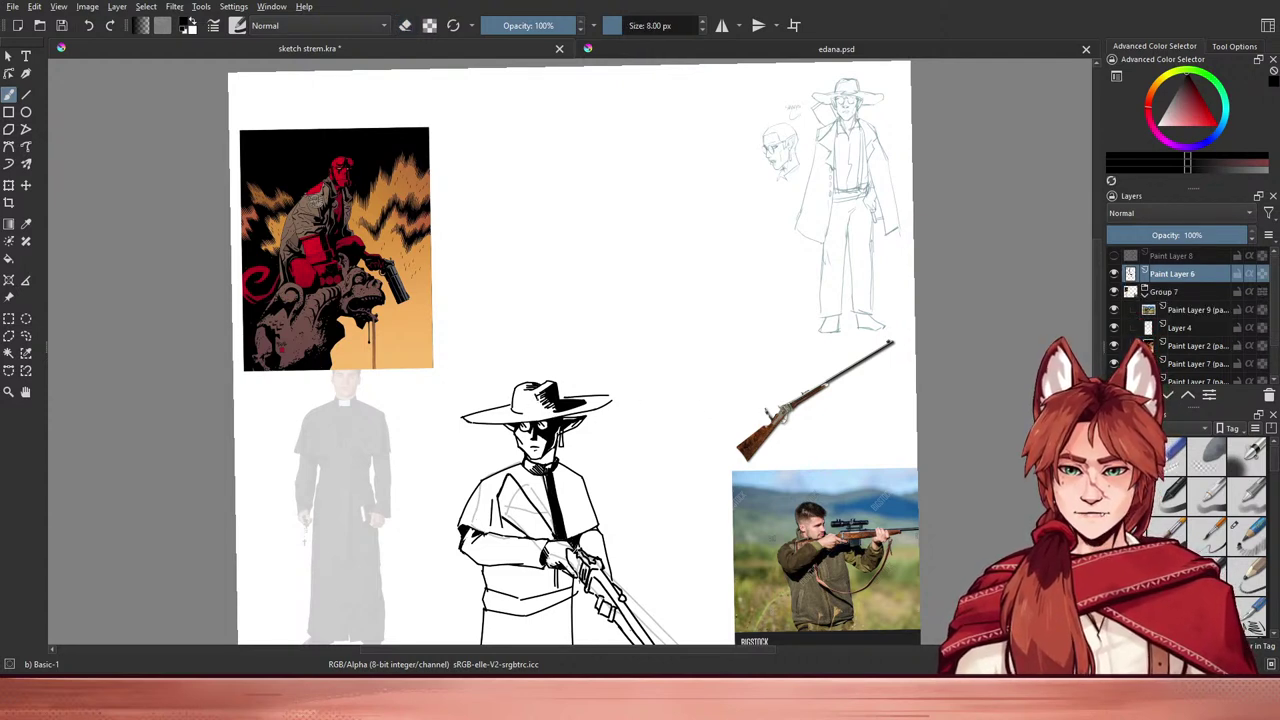
- Hide Group 7 with the reference images and faded sketch, leaving only the line art showing
left_click(1114, 291)
left_click_drag(771, 423, 760, 335)
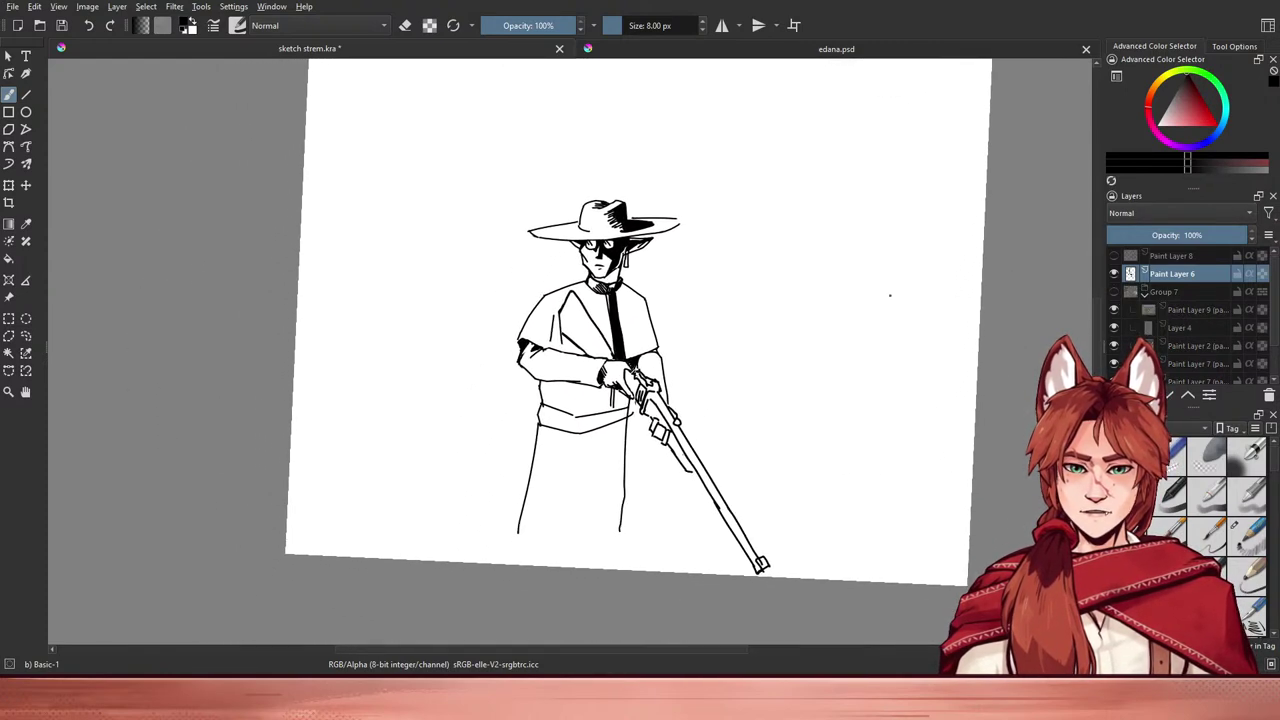
left_click(1114, 291)
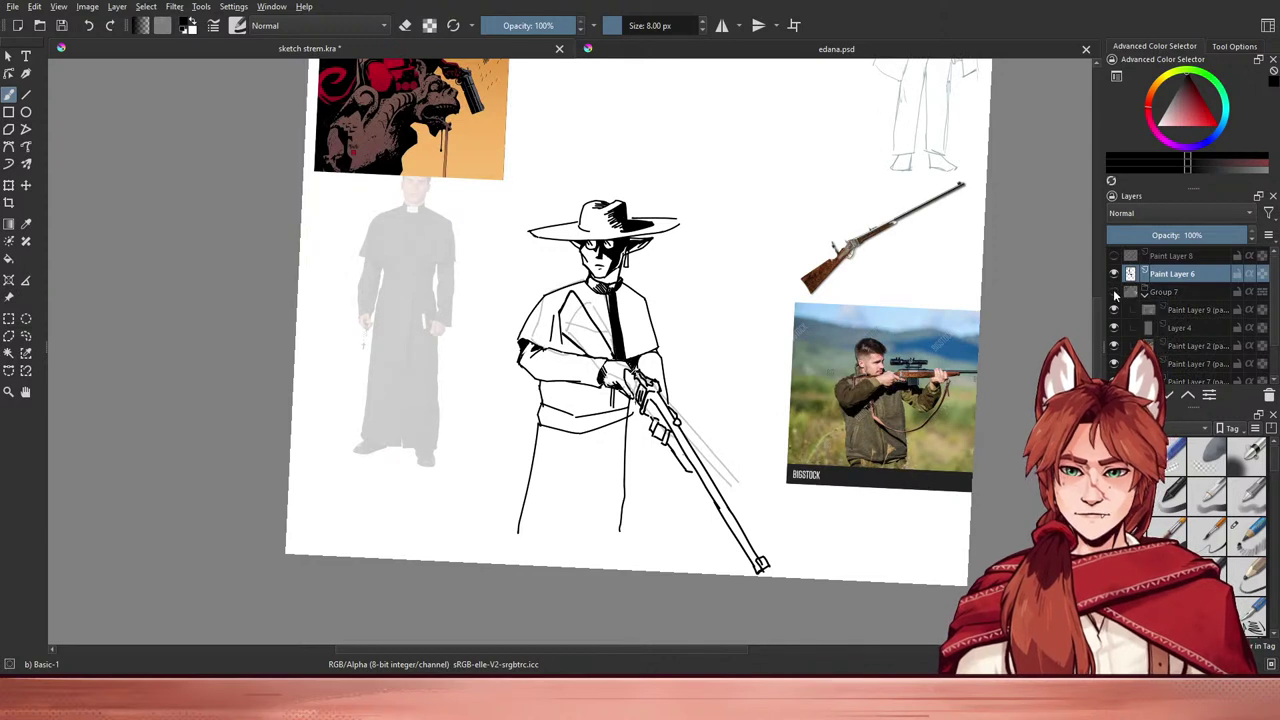
left_click(1114, 291)
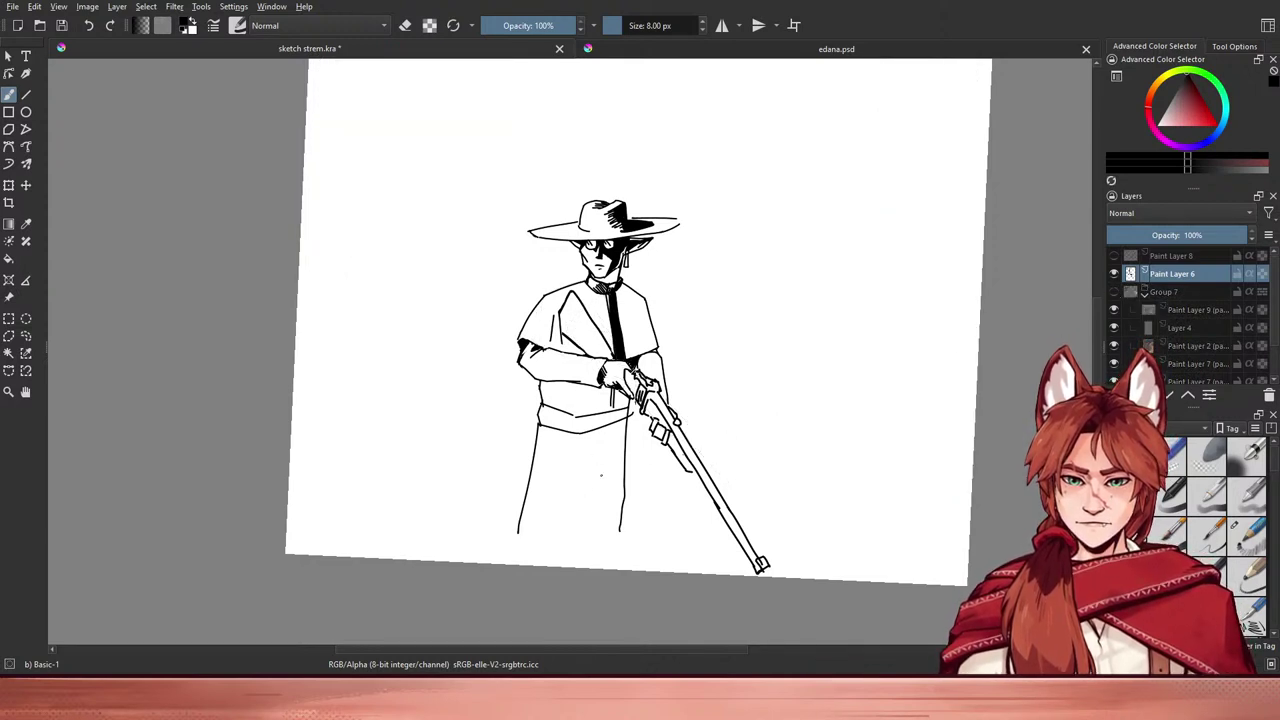
- Erase the cassock skirt's left edge and the short side line joining the sash edges with the 18 px eraser
left_click_drag(605, 447, 584, 554)
key("ctrl+z")
key("e")
left_click_drag(538, 424, 516, 532)
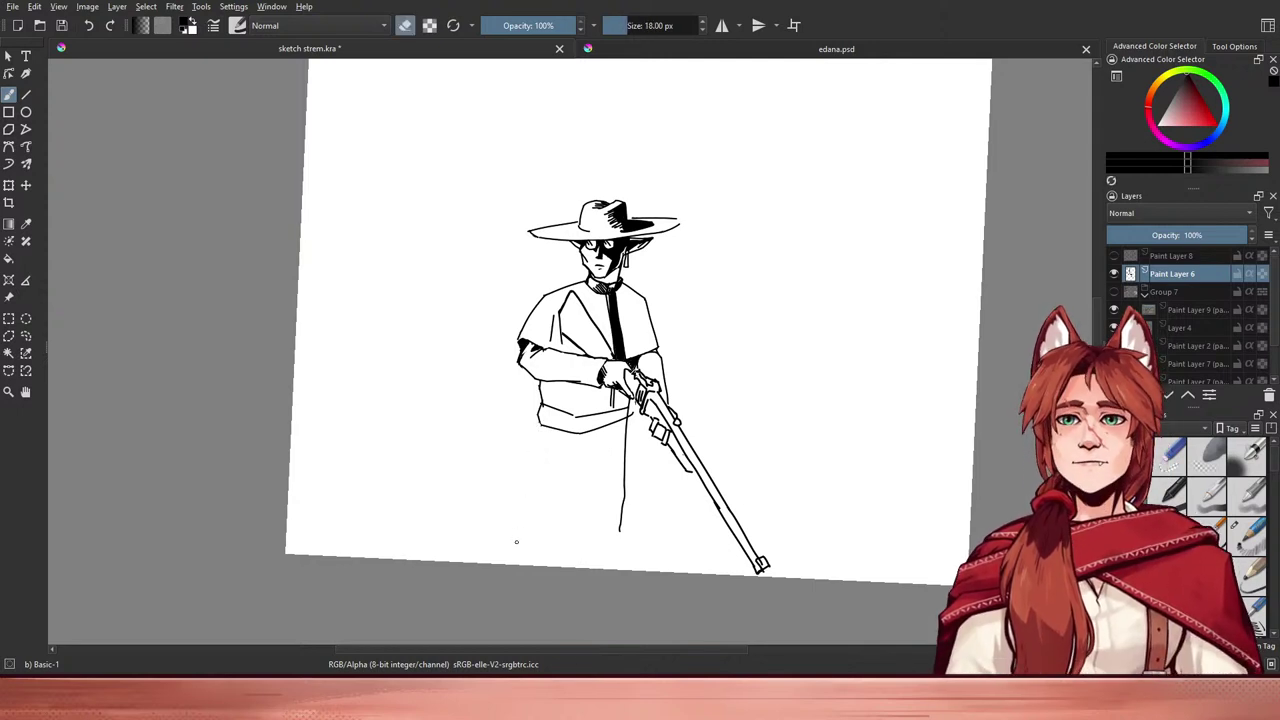
key("e")
left_click_drag(541, 402, 542, 432)
key("ctrl+z")
key("e")
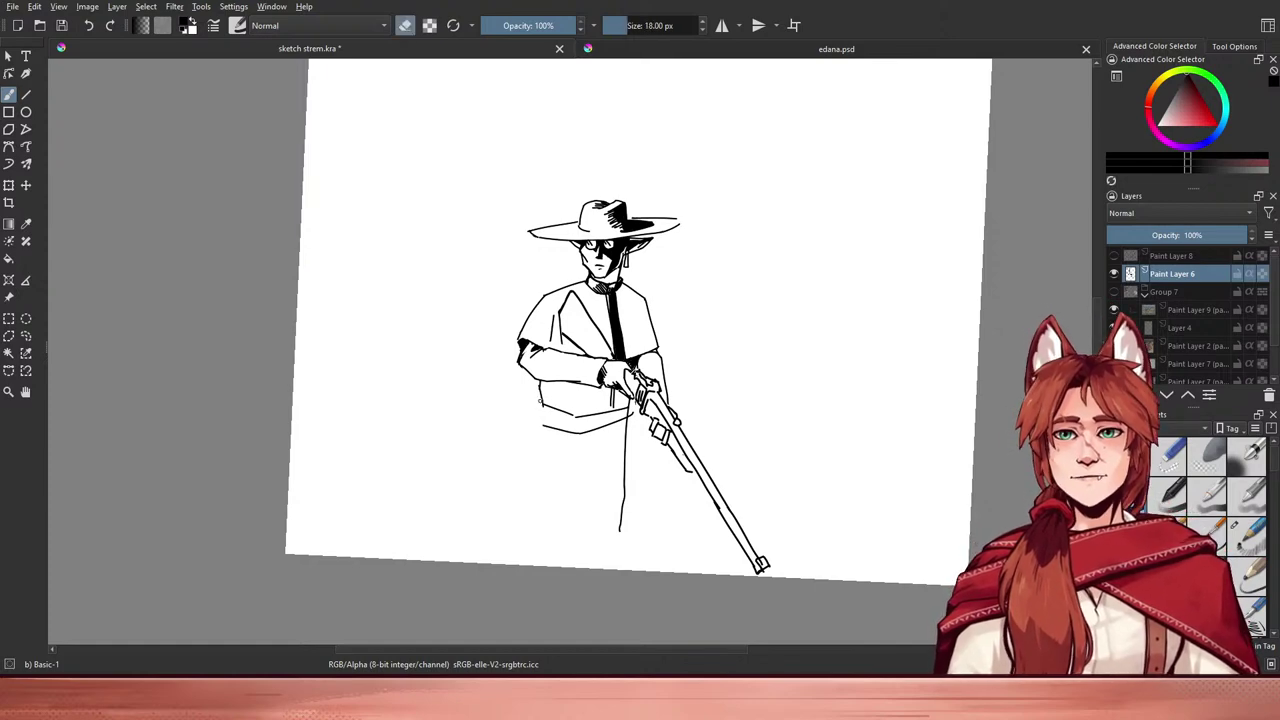
- Move the whole Paint Layer 6 drawing upward on the canvas to leave more room below the figure
left_click_drag(588, 317, 698, 356)
left_click(26, 185)
left_click_drag(584, 423, 602, 243)
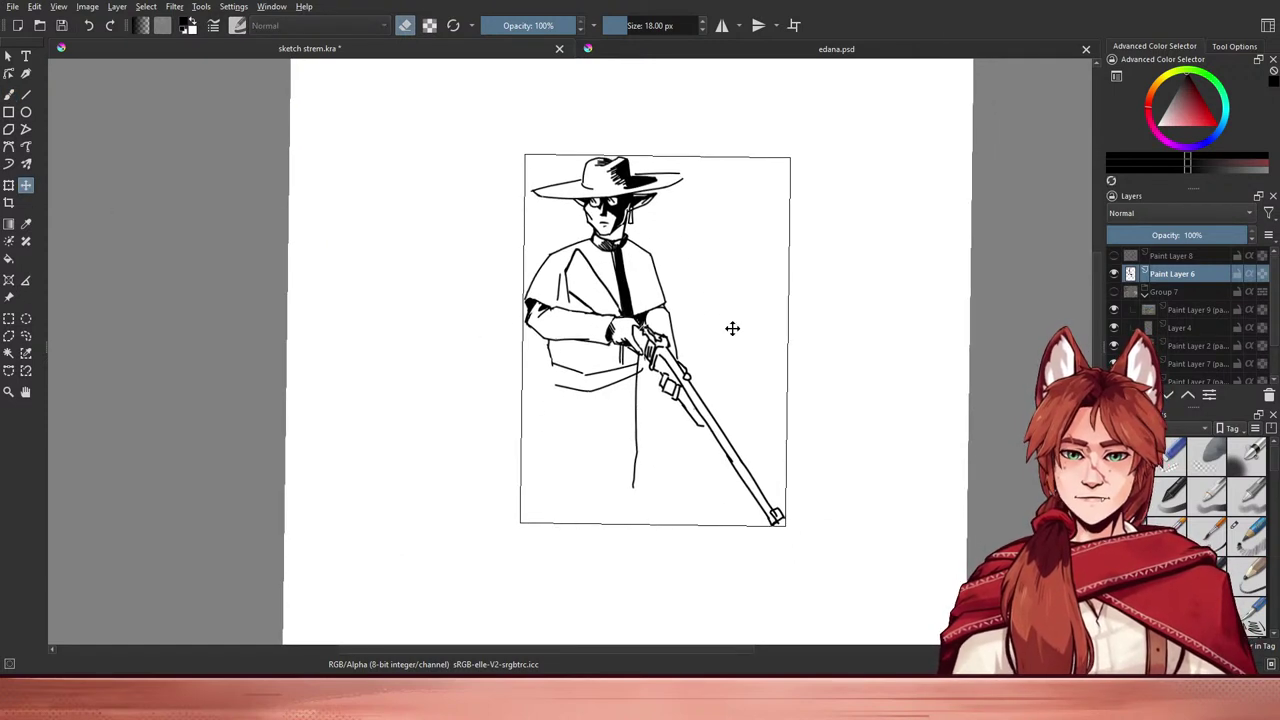
- Join the sash edges with a short side line and draw the cassock skirt's flared left edge with the 8 px brush
key("b")
key("e")
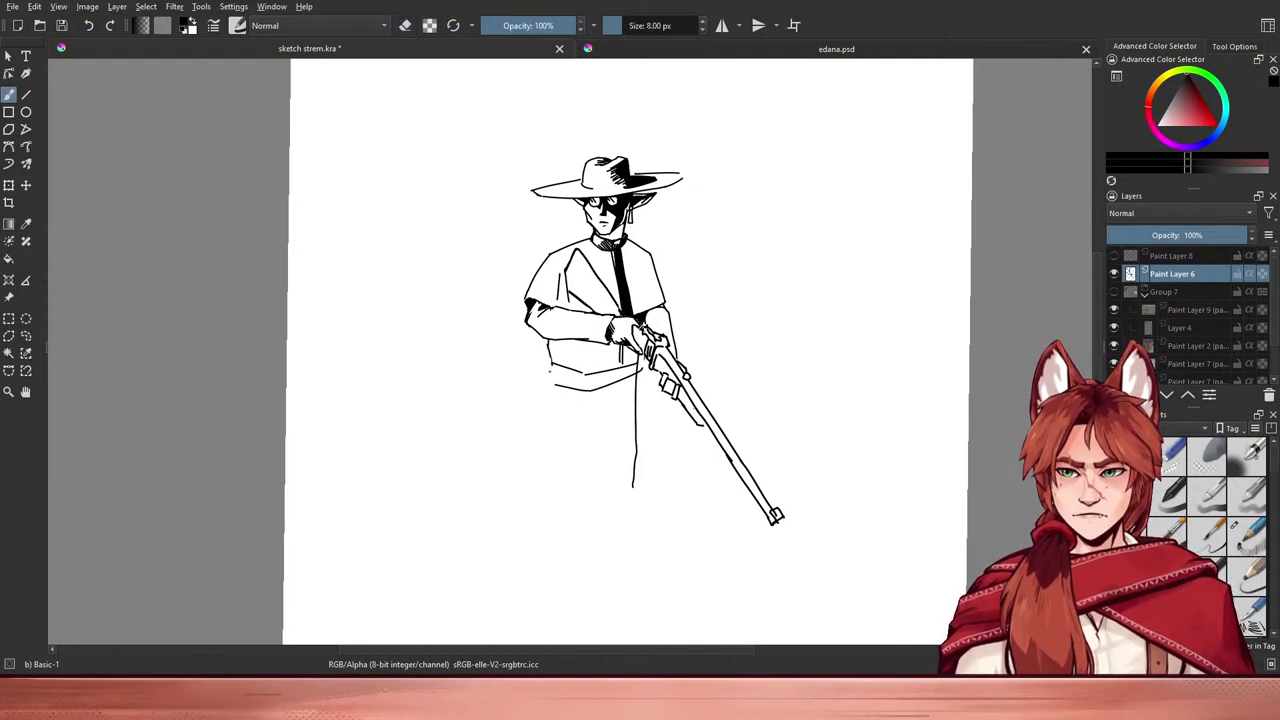
left_click_drag(550, 362, 548, 383)
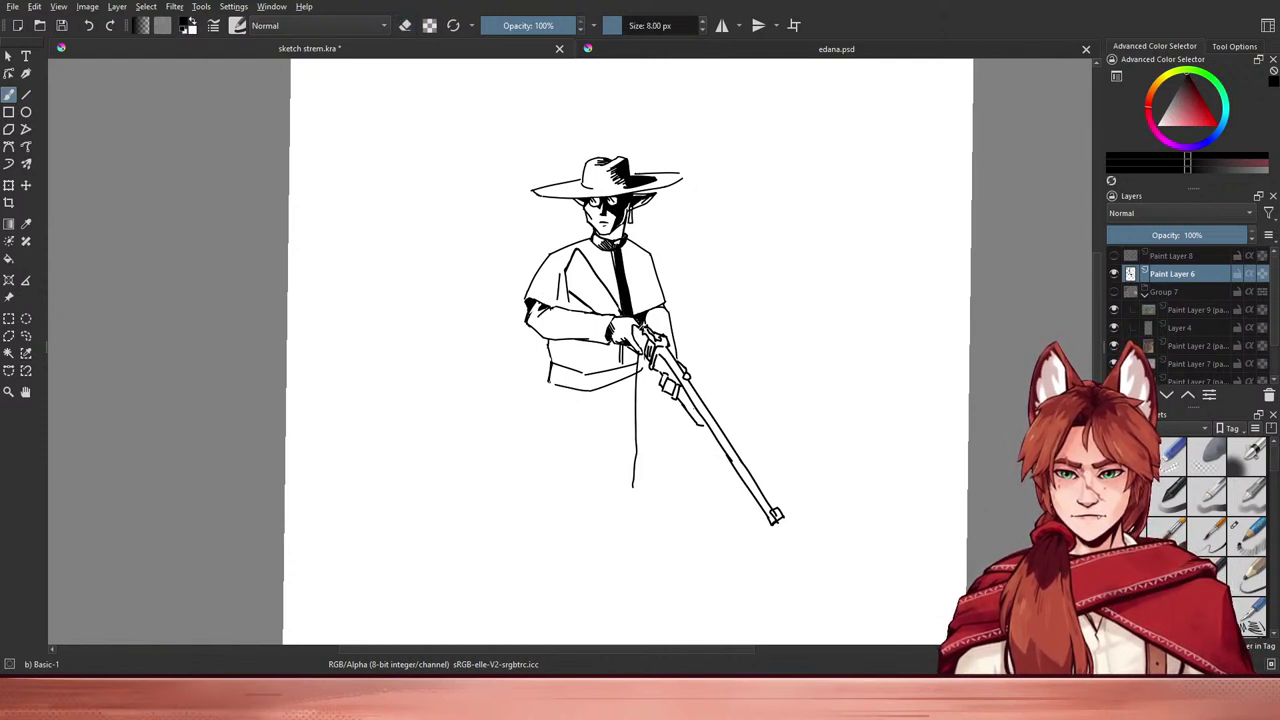
left_click_drag(551, 381, 498, 557)
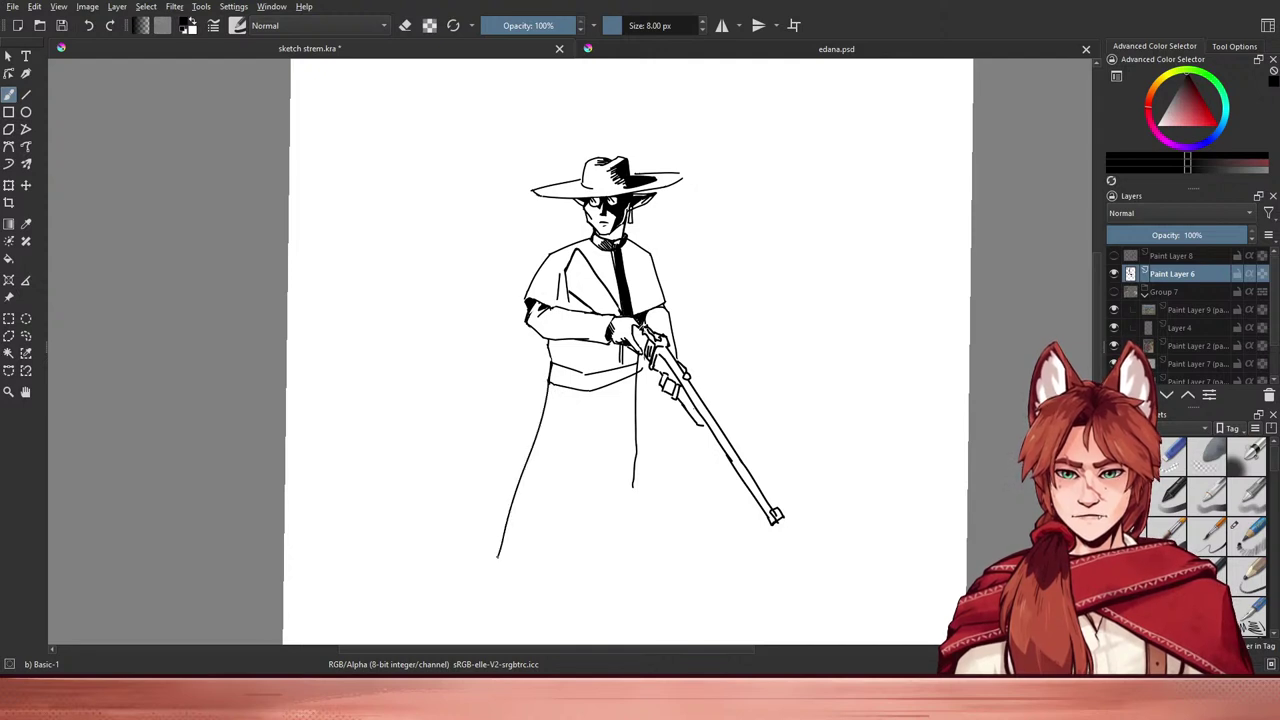
key("ctrl+z")
mouse_move(548, 382)
left_mouse_down()
mouse_move(478, 557)
mouse_move(511, 583)
mouse_move(583, 593)
mouse_move(619, 497)
left_mouse_up()
key("ctrl+z")
key("ctrl+z")
key("ctrl+z")
- Draw the cassock skirt's hem, its open front slit and its right edge as clean black lines
mouse_move(513, 584)
left_mouse_down()
mouse_move(567, 582)
mouse_move(601, 508)
left_mouse_up()
mouse_move(610, 441)
left_mouse_down()
mouse_move(590, 580)
mouse_move(602, 584)
mouse_move(640, 512)
left_mouse_up()
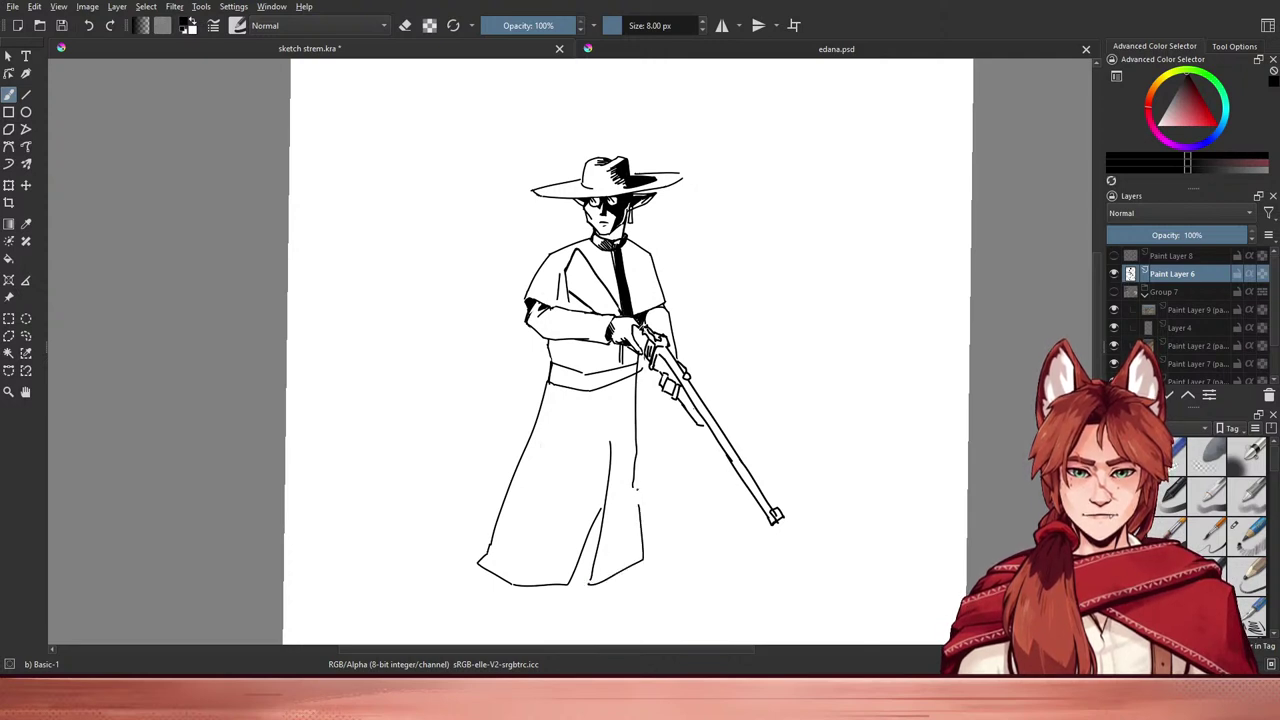
left_click_drag(634, 455, 638, 513)
key("ctrl+z")
key("ctrl+z")
mouse_move(637, 455)
left_mouse_down()
mouse_move(638, 502)
mouse_move(610, 454)
mouse_move(597, 508)
mouse_move(625, 392)
mouse_move(622, 421)
left_mouse_up()
key("e")
key("e")
key("ctrl+z")
- Outline a shadow shape inside the cape above the bent forearm and fill it solid black
left_click_drag(583, 588, 572, 520)
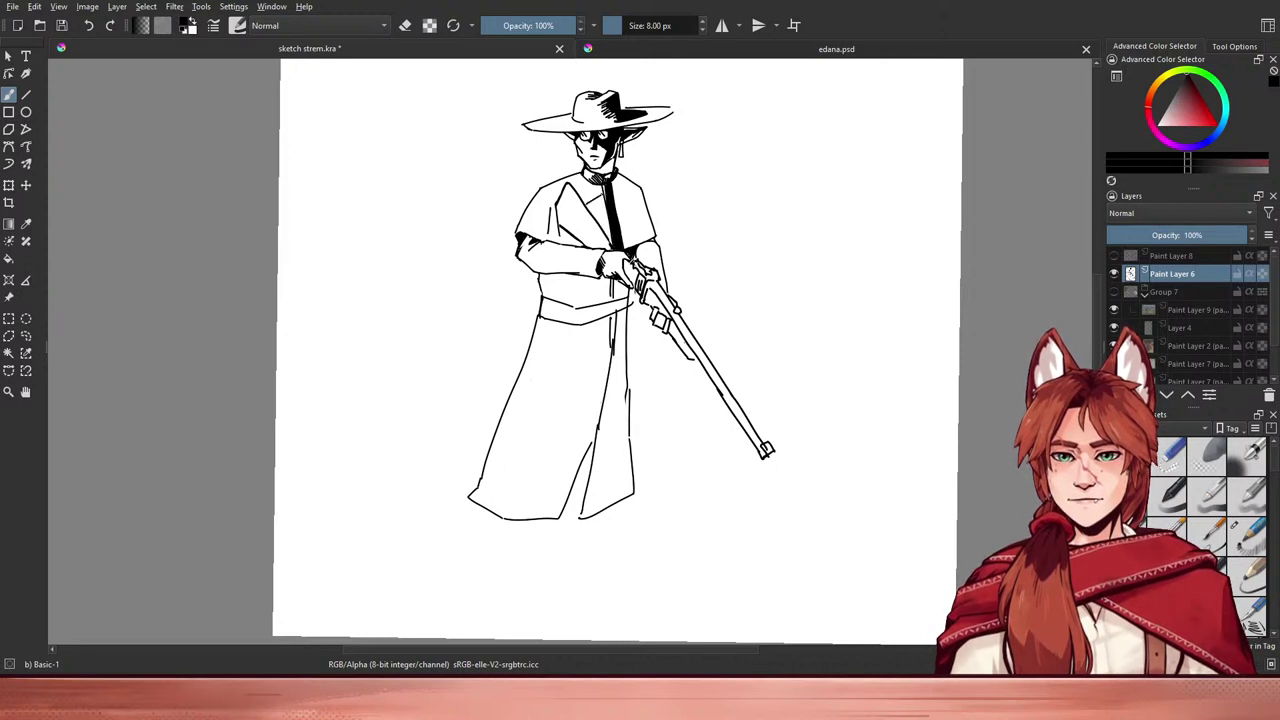
left_click_drag(579, 192, 589, 183)
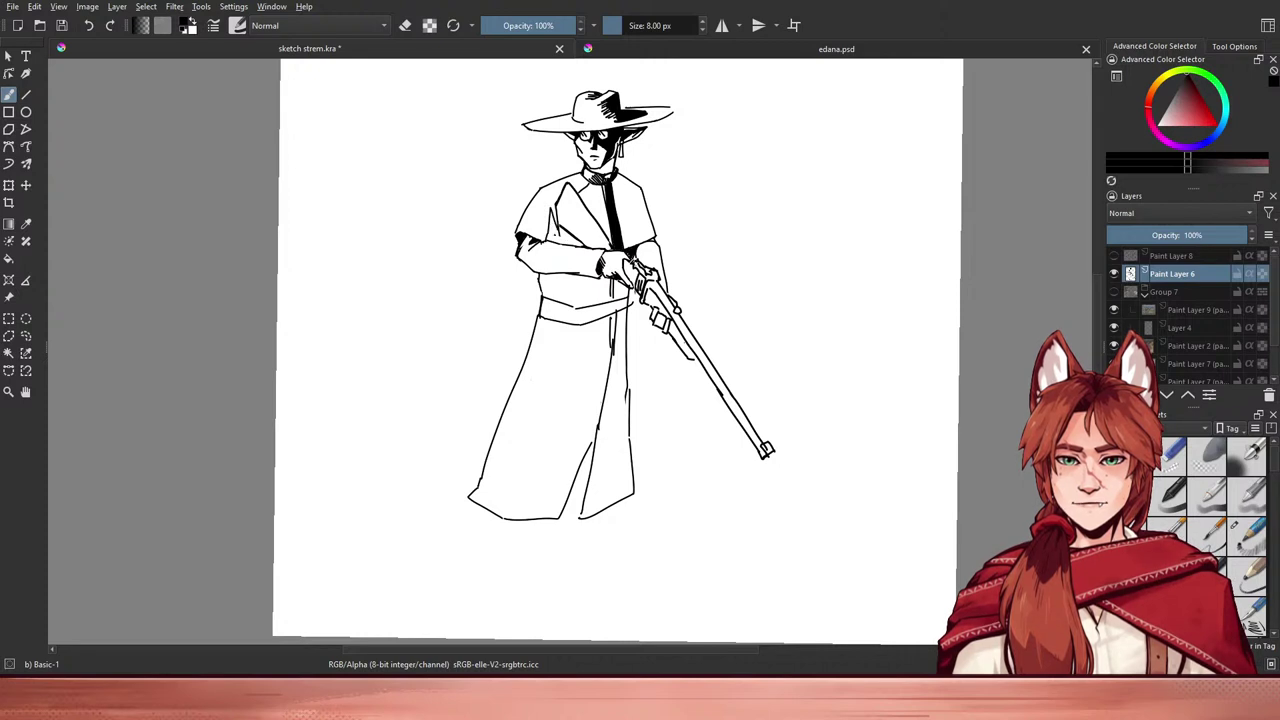
key("f")
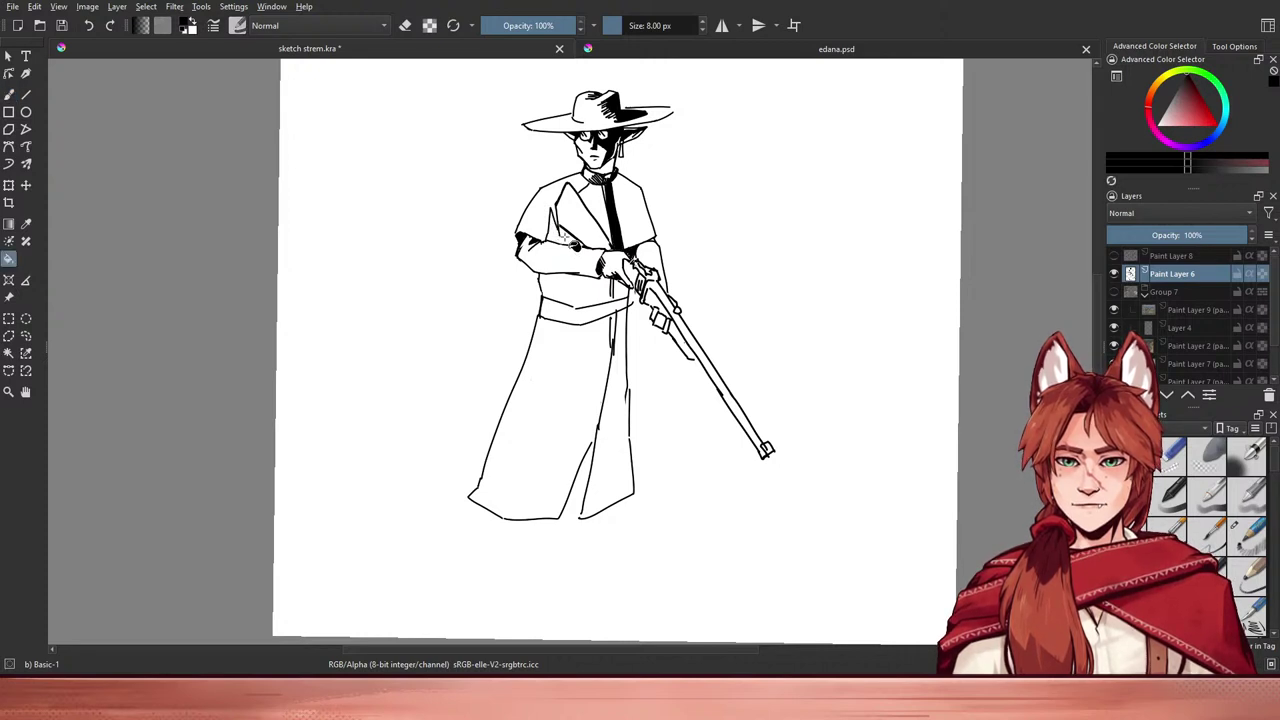
key("b")
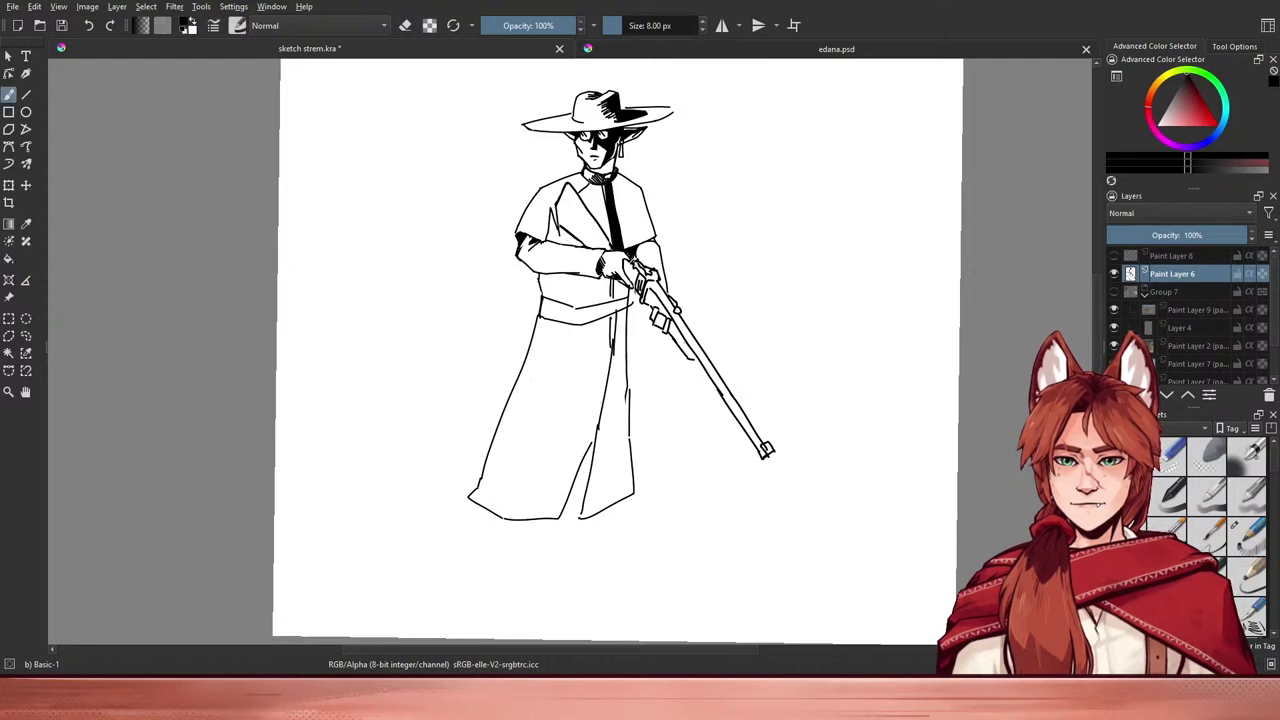
key("f")
left_click(565, 235)
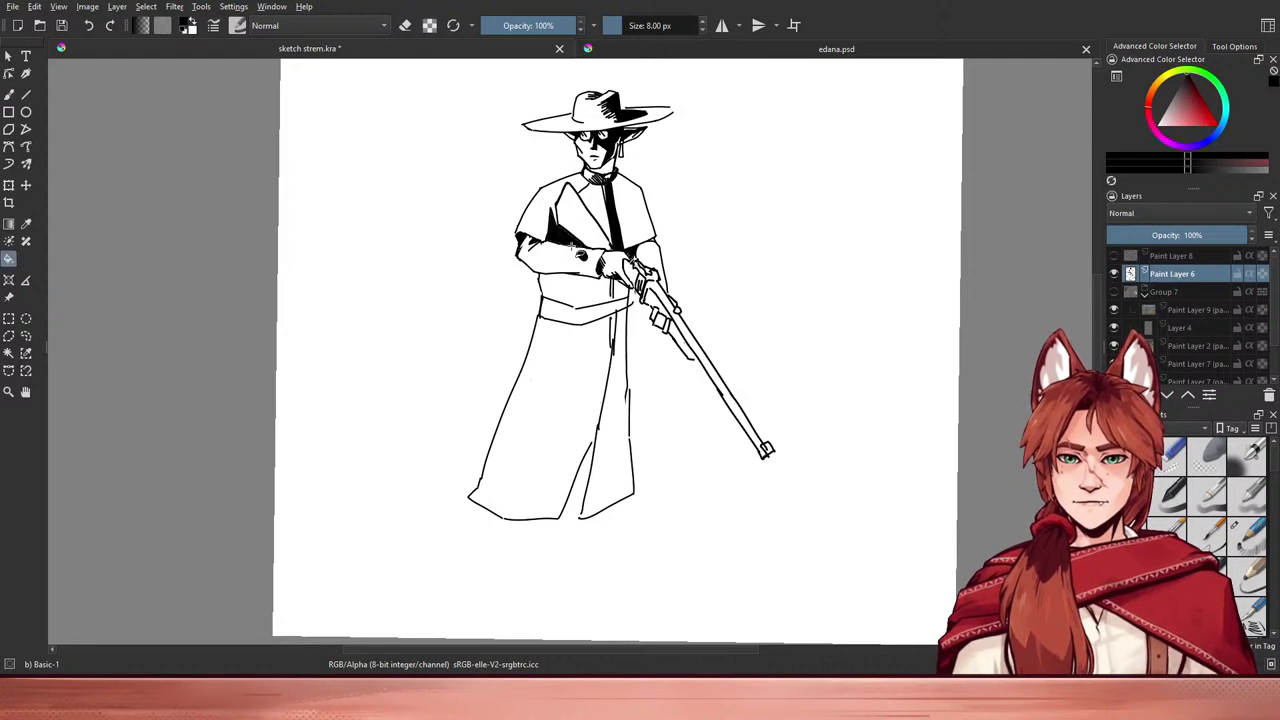
key("b")
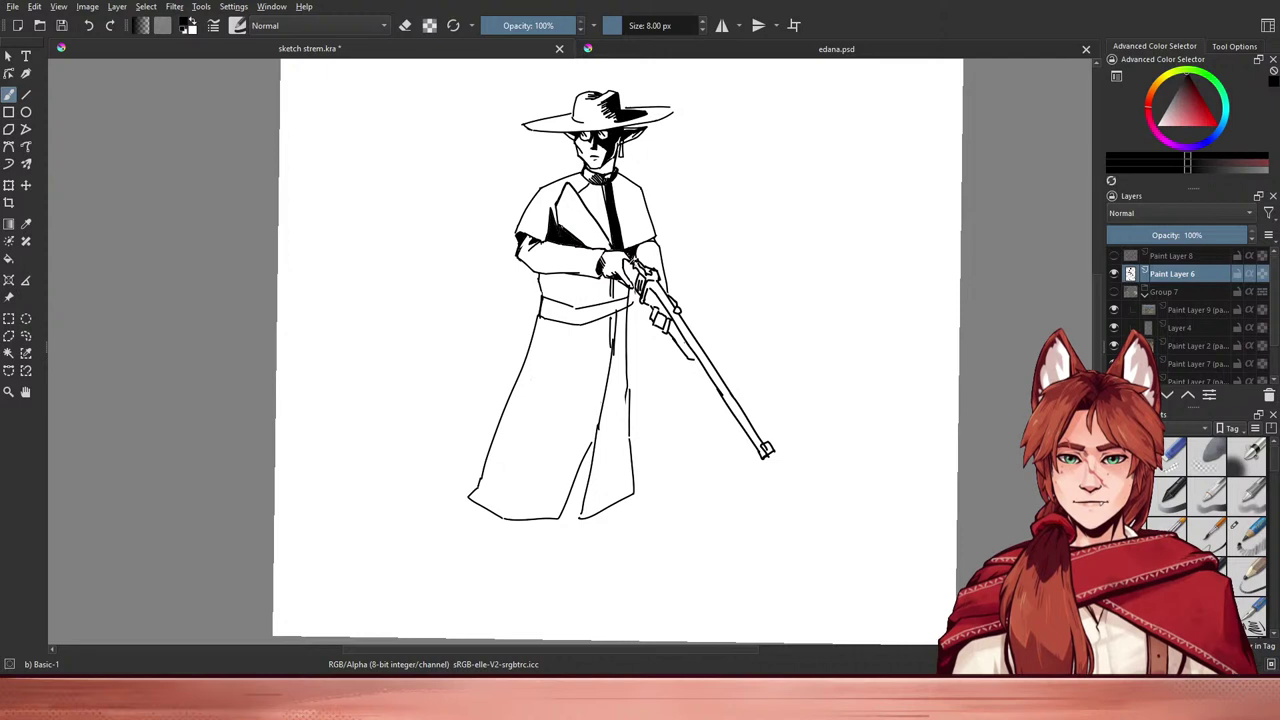
- Try to fill the chest panel between the lapel and the dark front placket solid black
key("f")
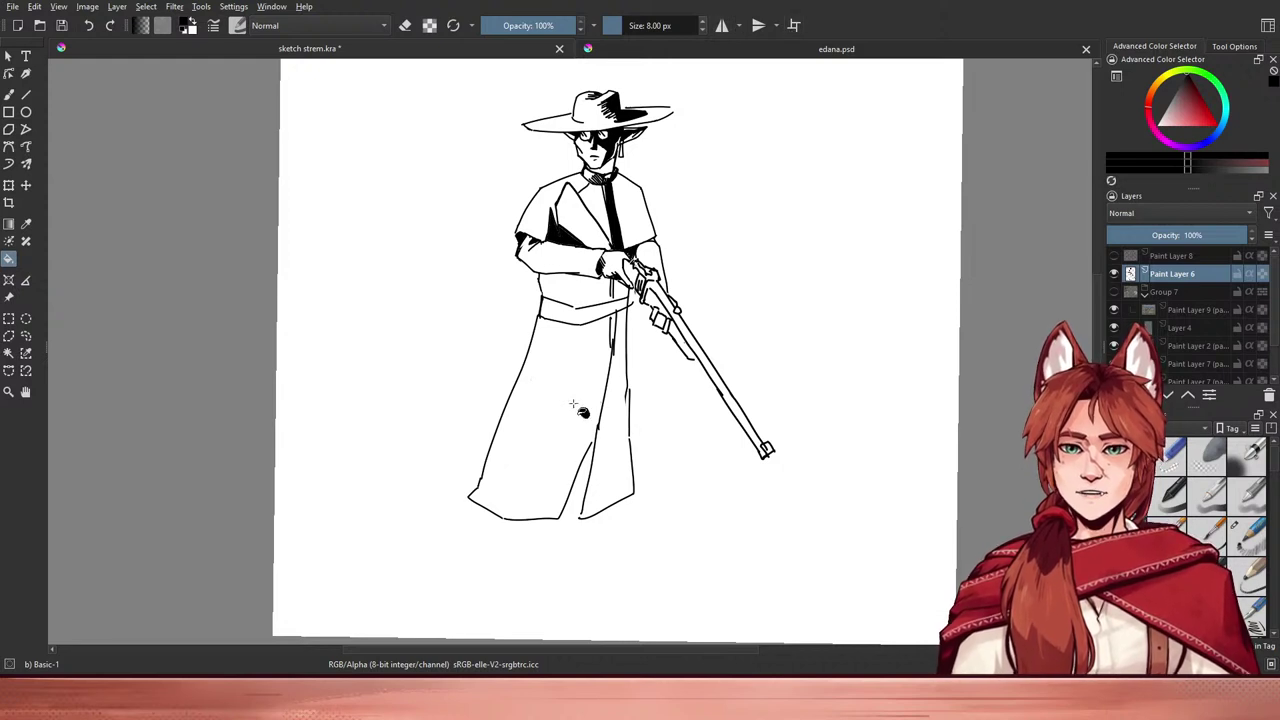
key("b")
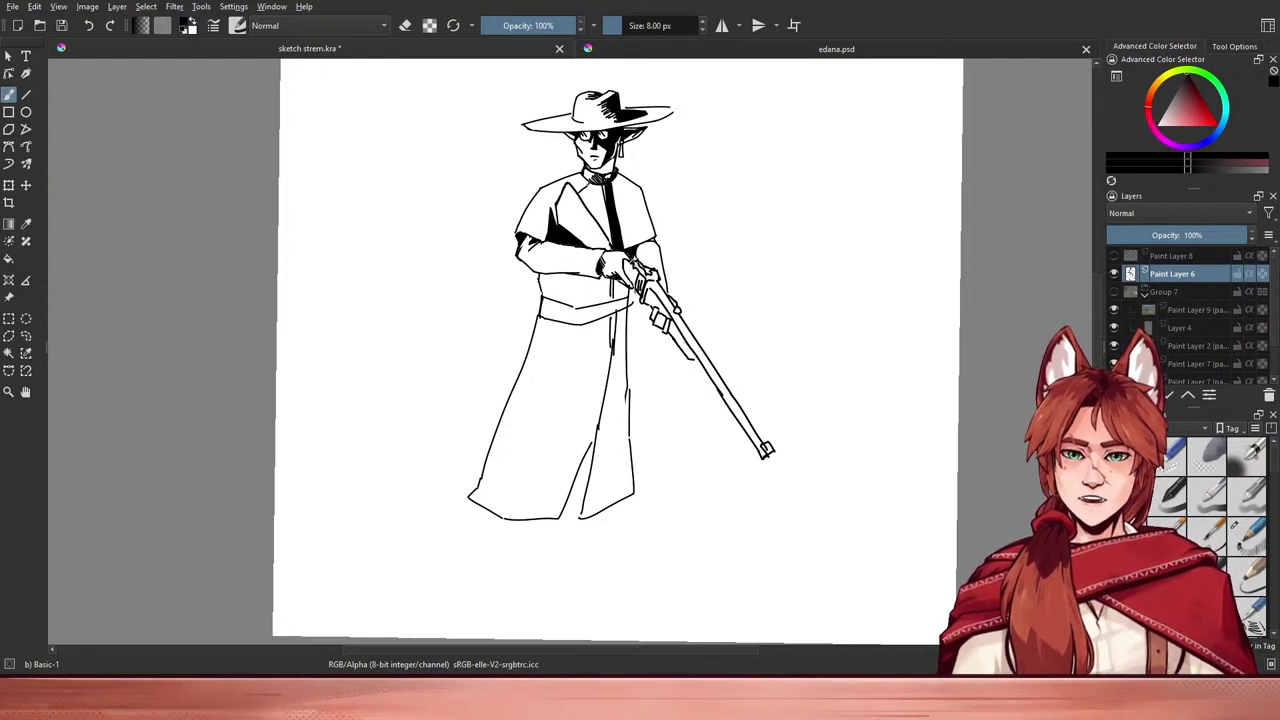
key("g")
left_click_drag(604, 200, 603, 209)
key("ctrl+z")
key("f")
left_click(598, 212)
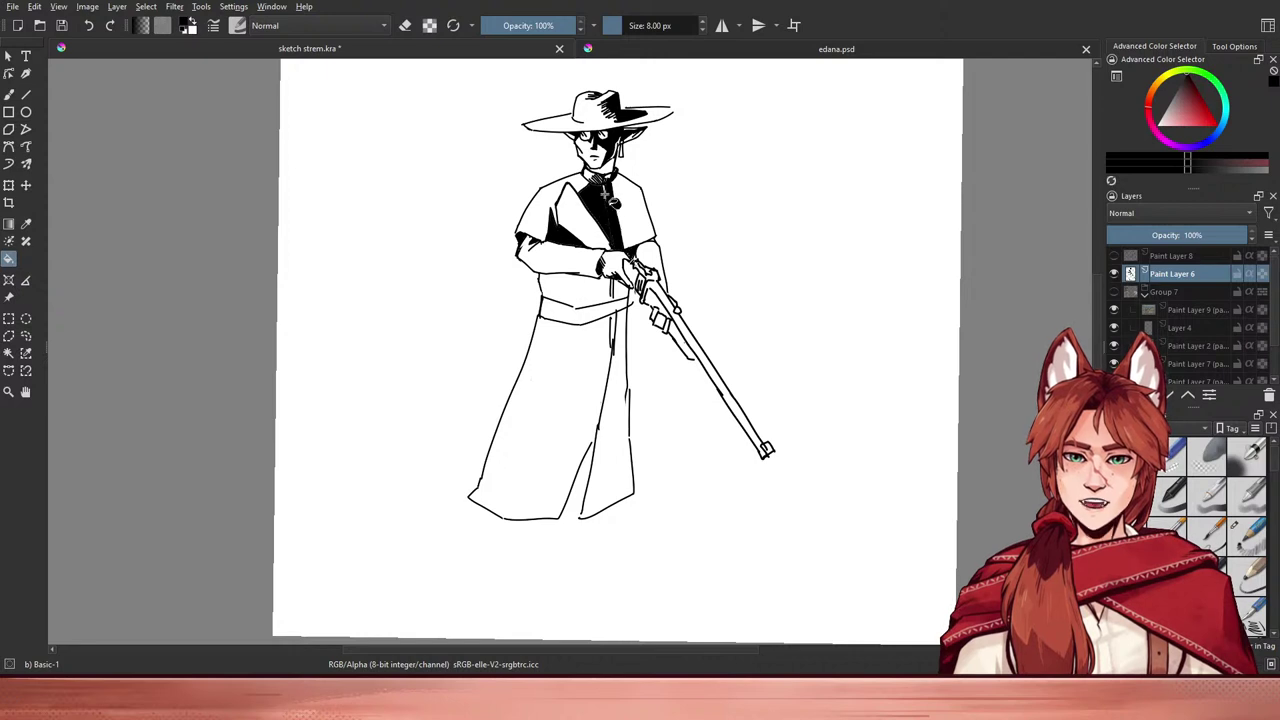
key("ctrl+z")
key("b")
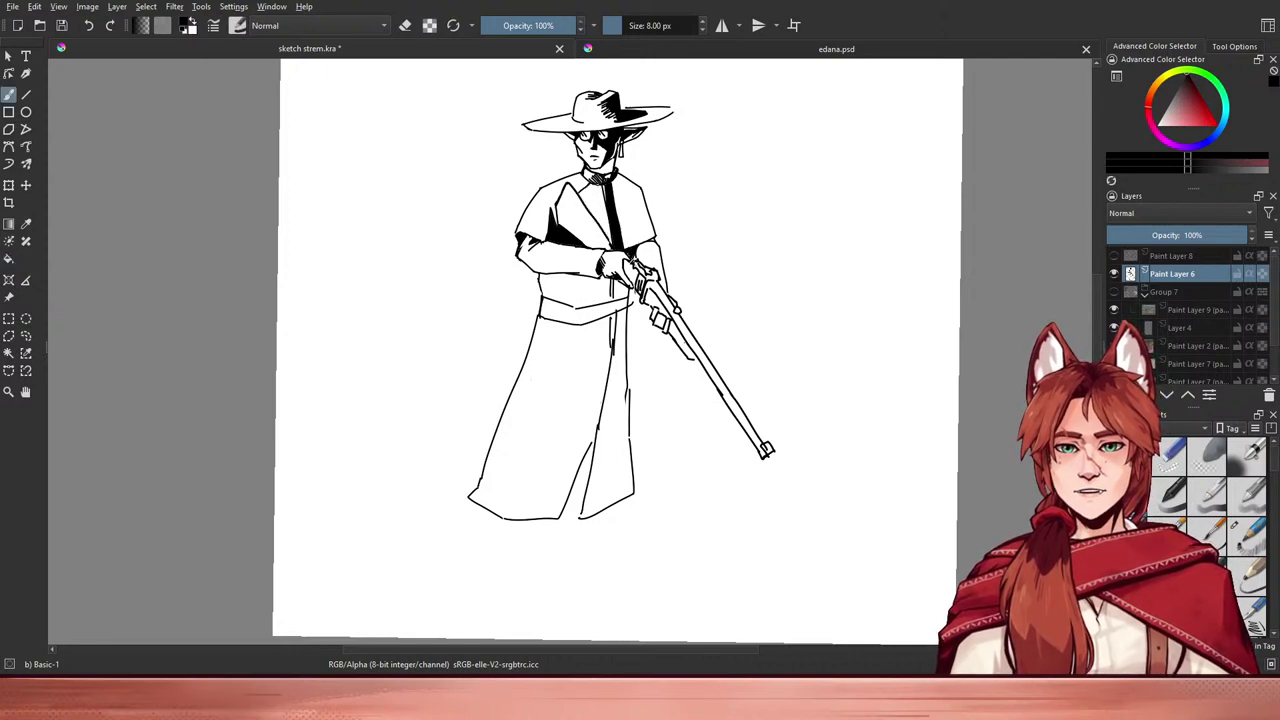
- Fill the chest panel beside the front placket black, keeping a thin white line between the two
key("f")
left_click(605, 220)
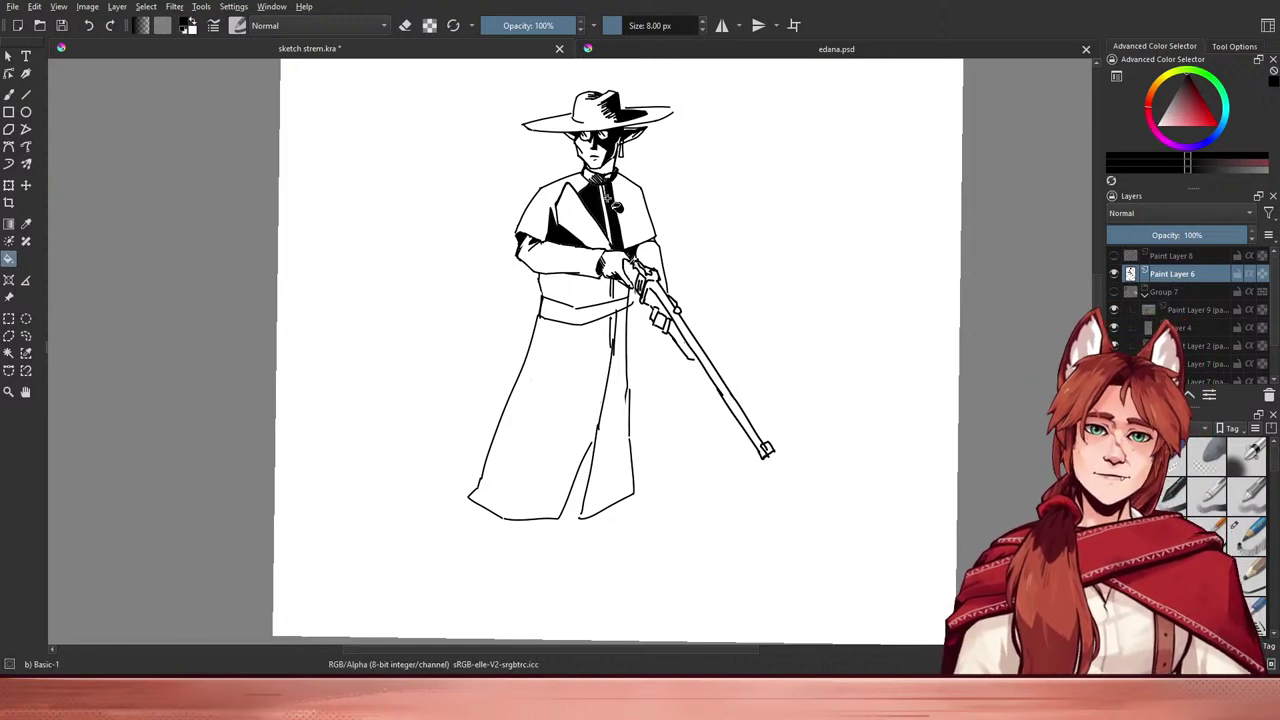
key("b")
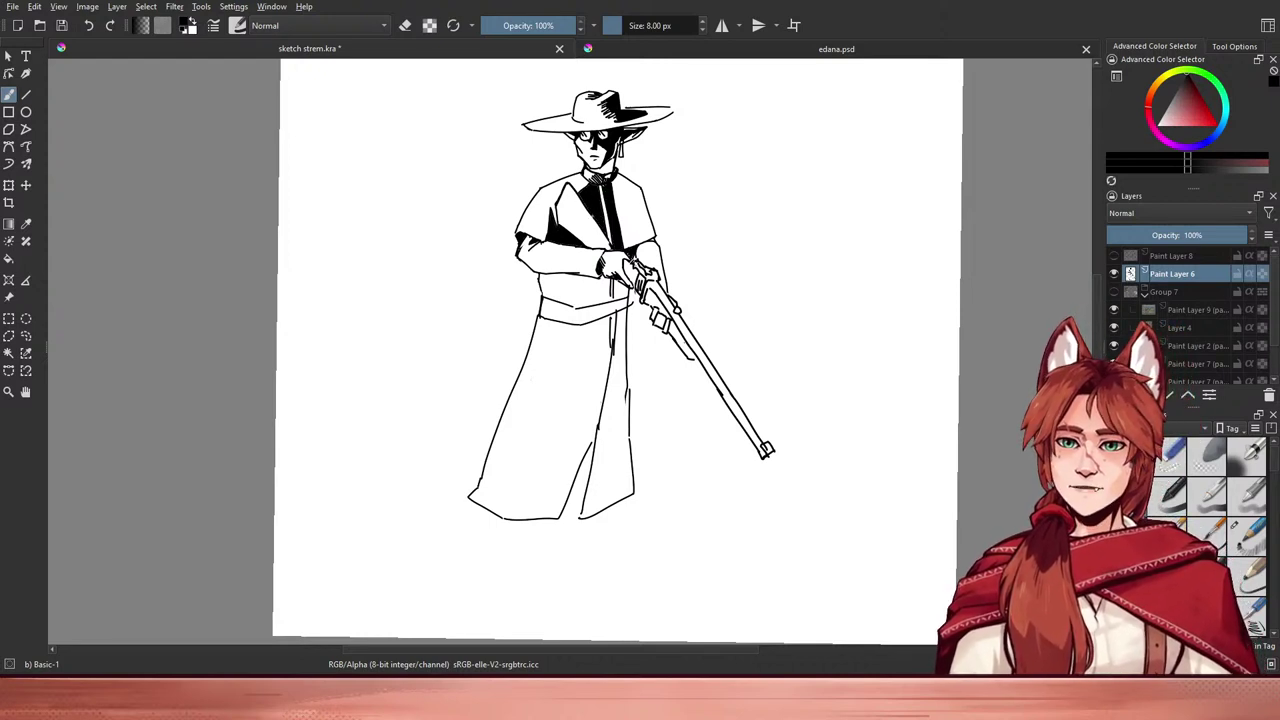
key("f")
left_click(606, 225)
key("b")
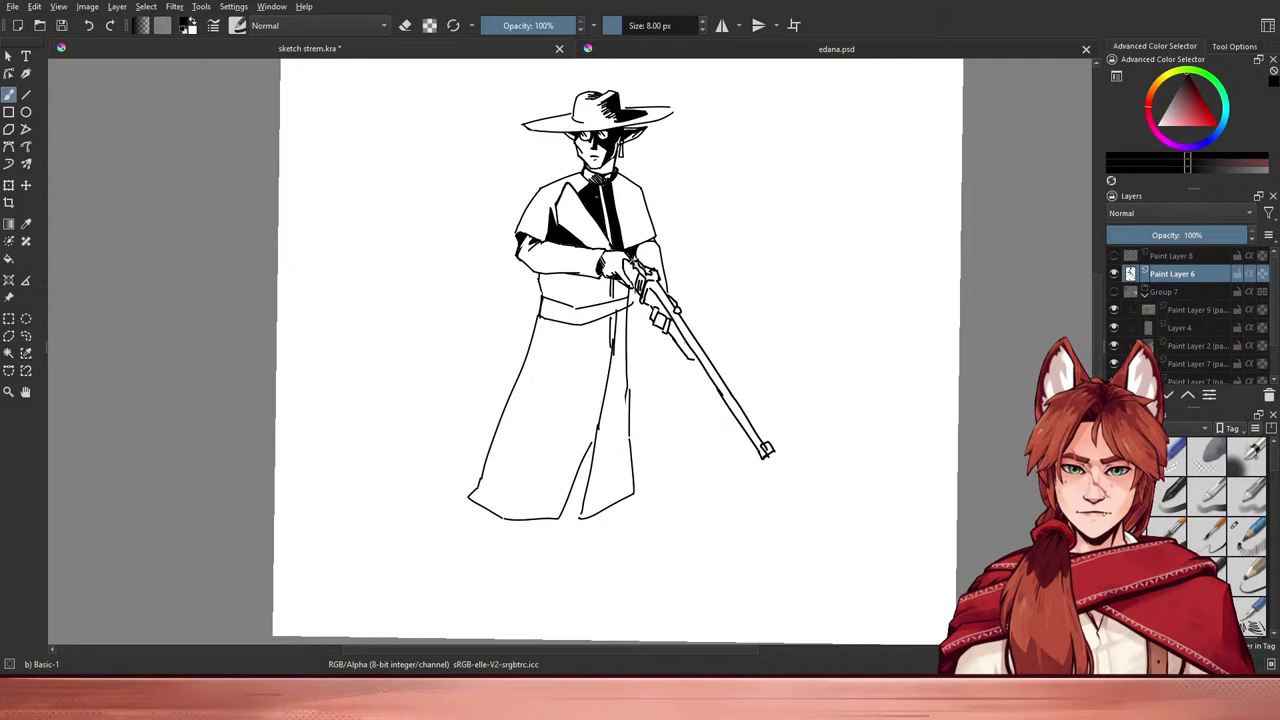
- Refine the lines along the front placket and fill the right half of the cape solid black
left_click_drag(603, 205, 611, 237)
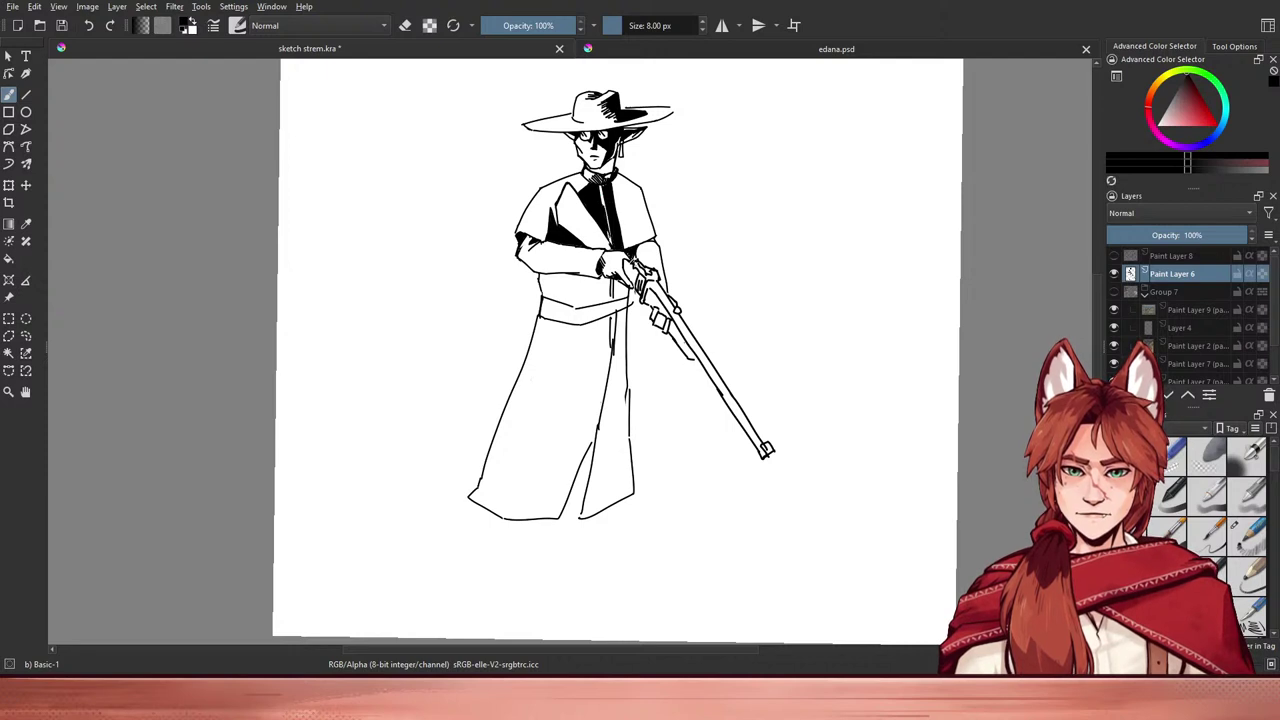
key("ctrl+z")
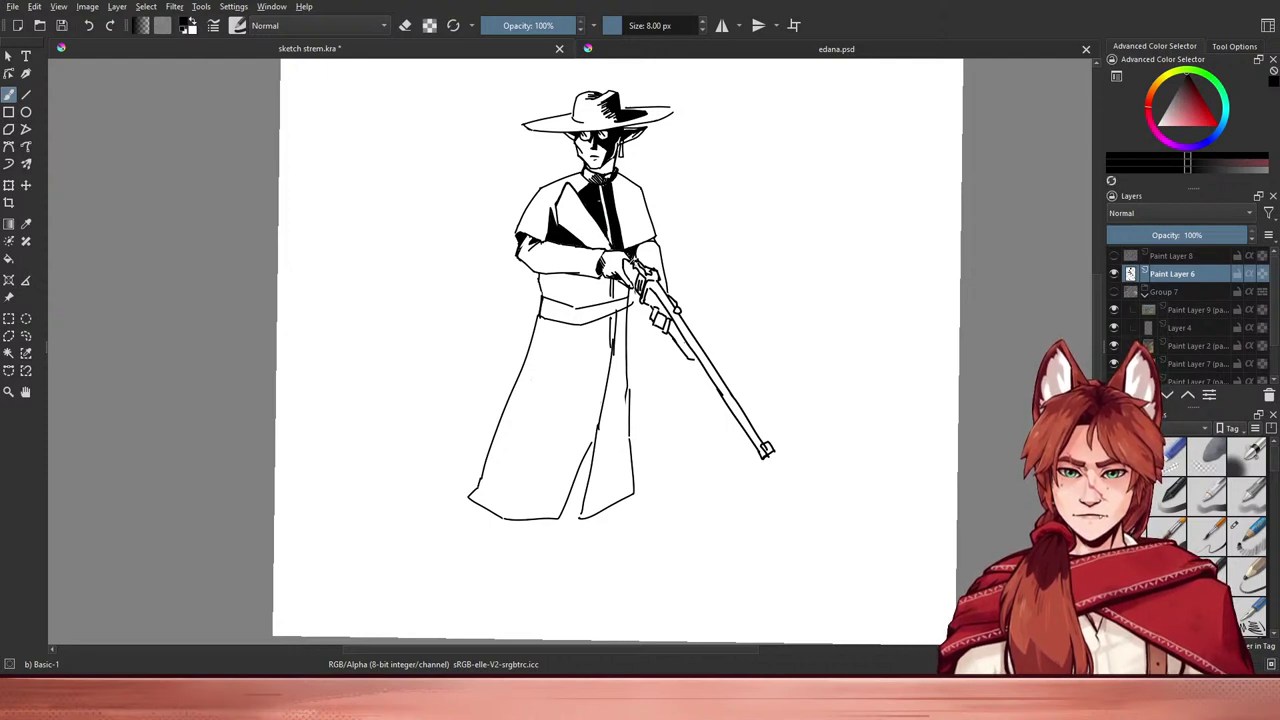
left_click_drag(603, 205, 611, 238)
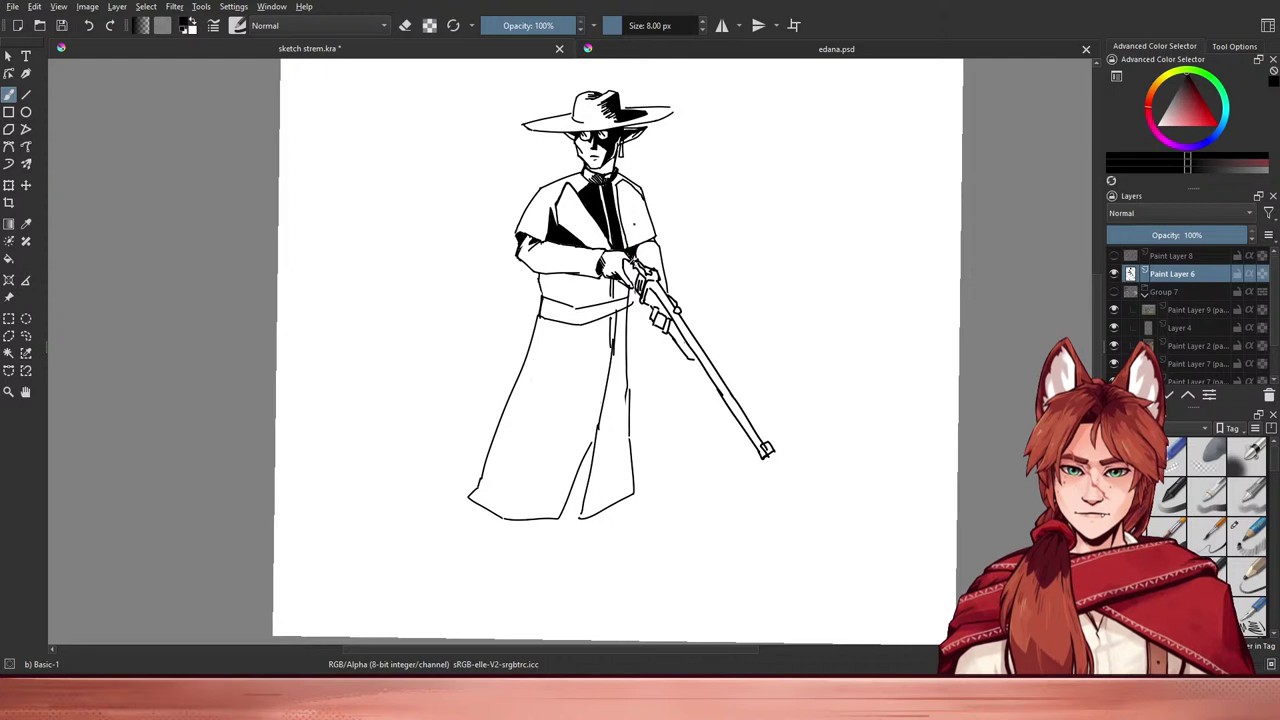
key("f")
left_click(636, 222)
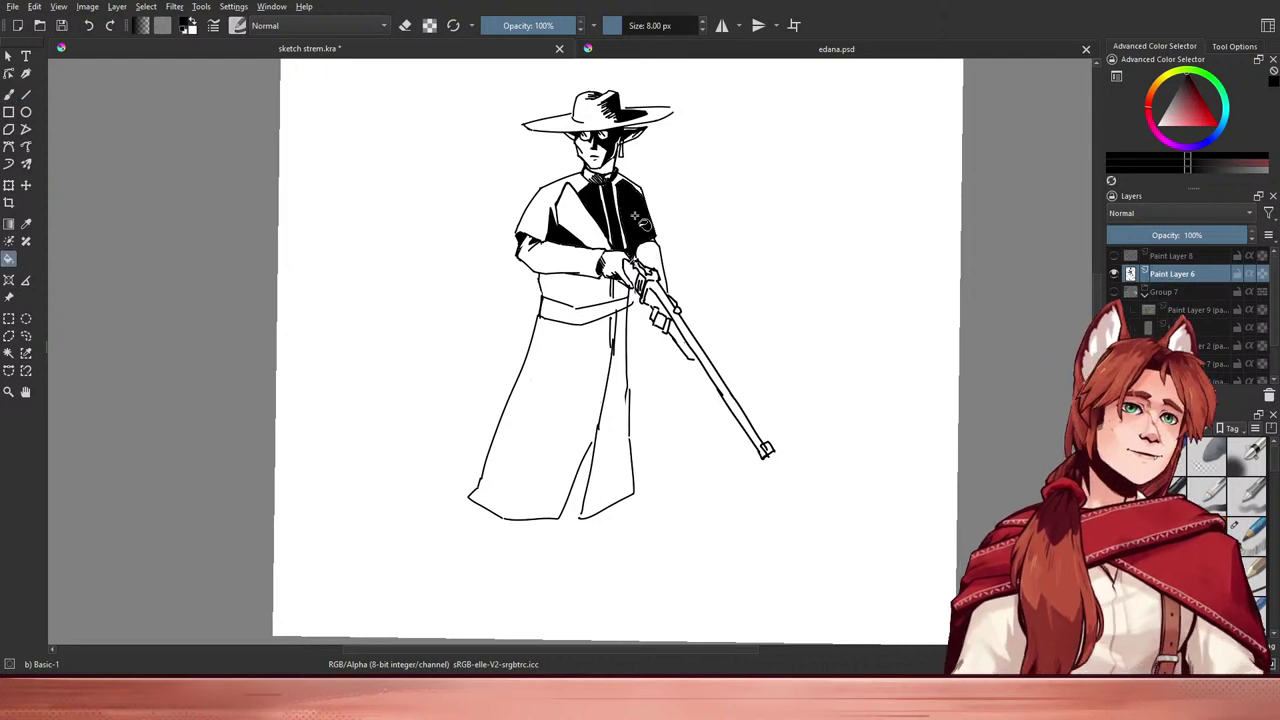
- Clean up the collar and the white placket line, alternating the 13 px eraser with the 8 px brush
key("e")
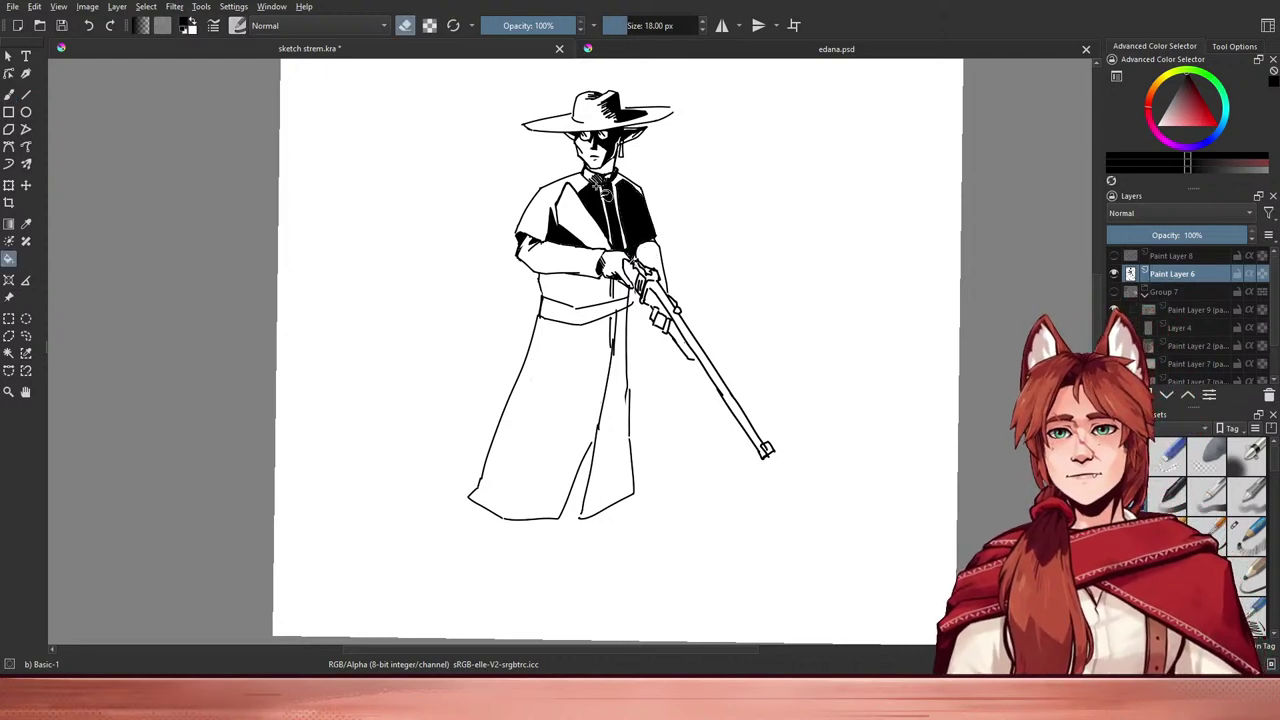
key("b")
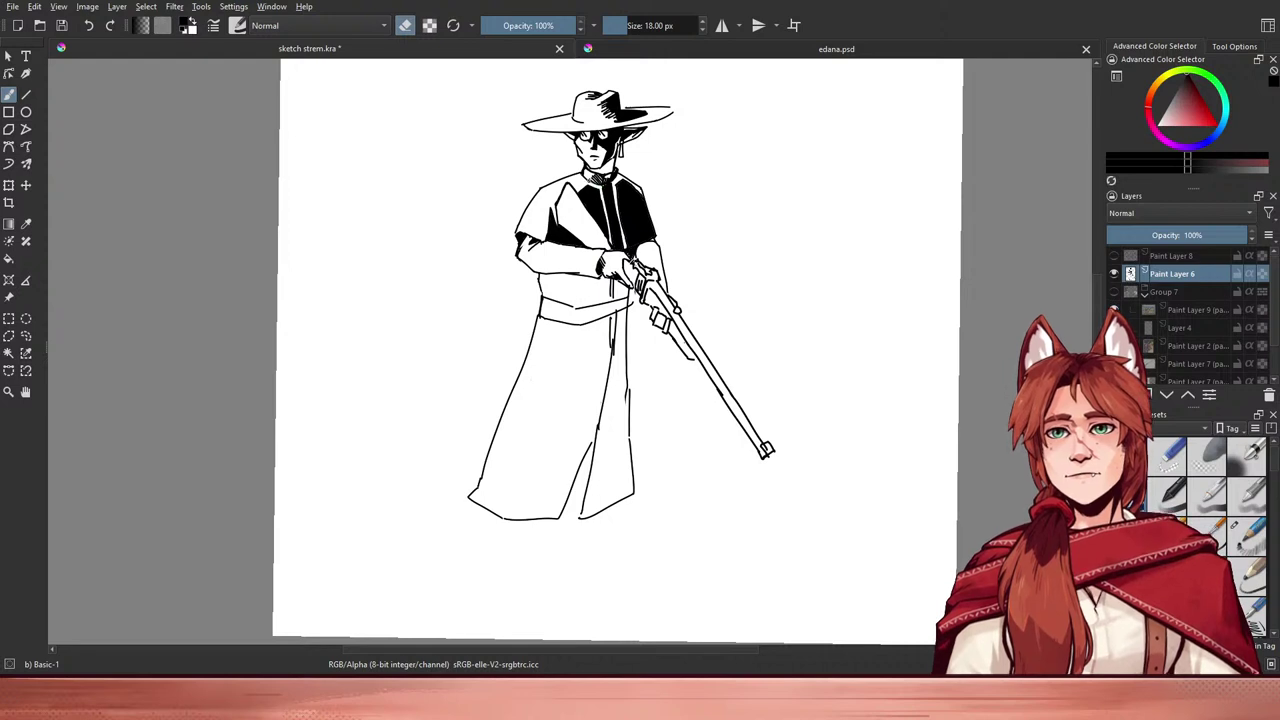
key("e")
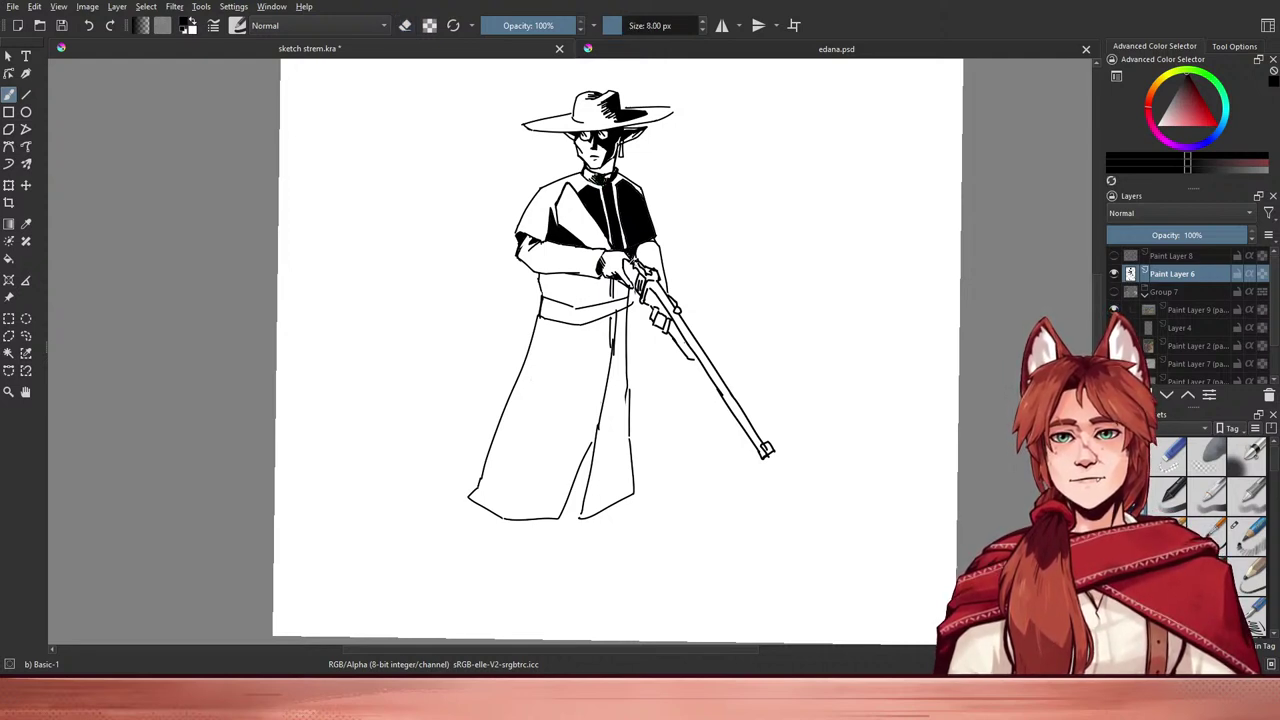
key("e")
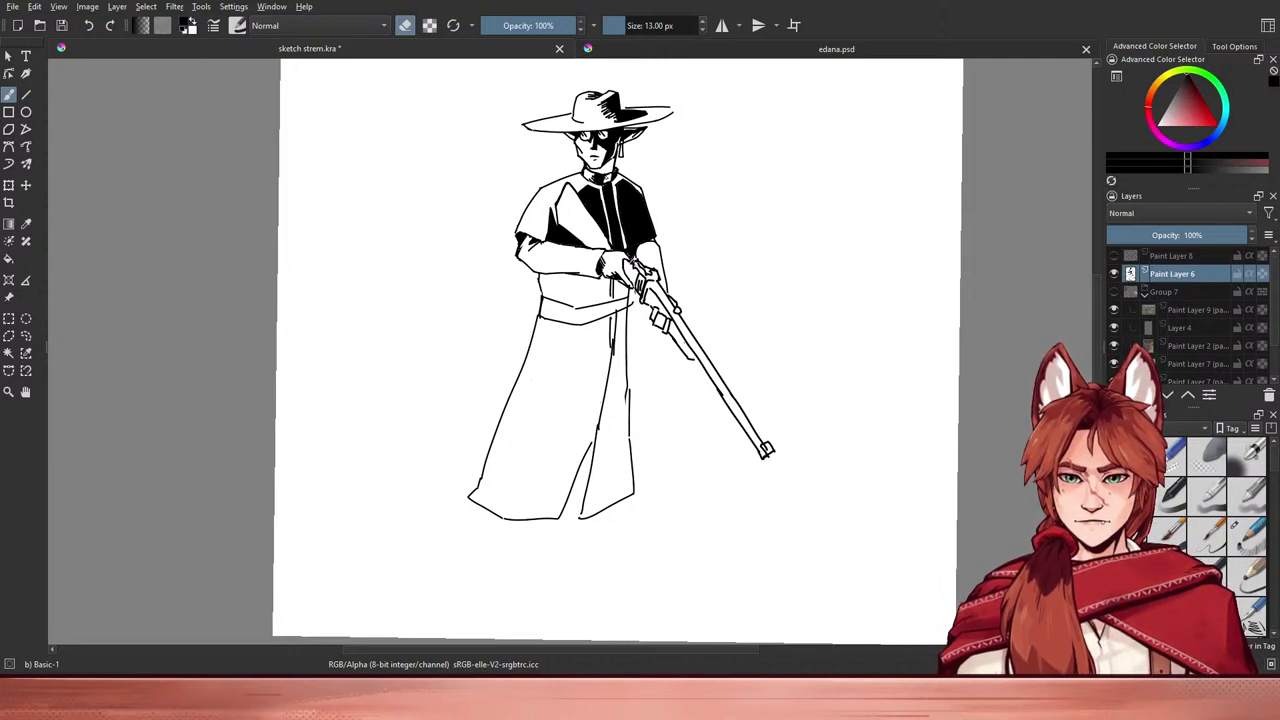
left_click_drag(691, 177, 694, 237)
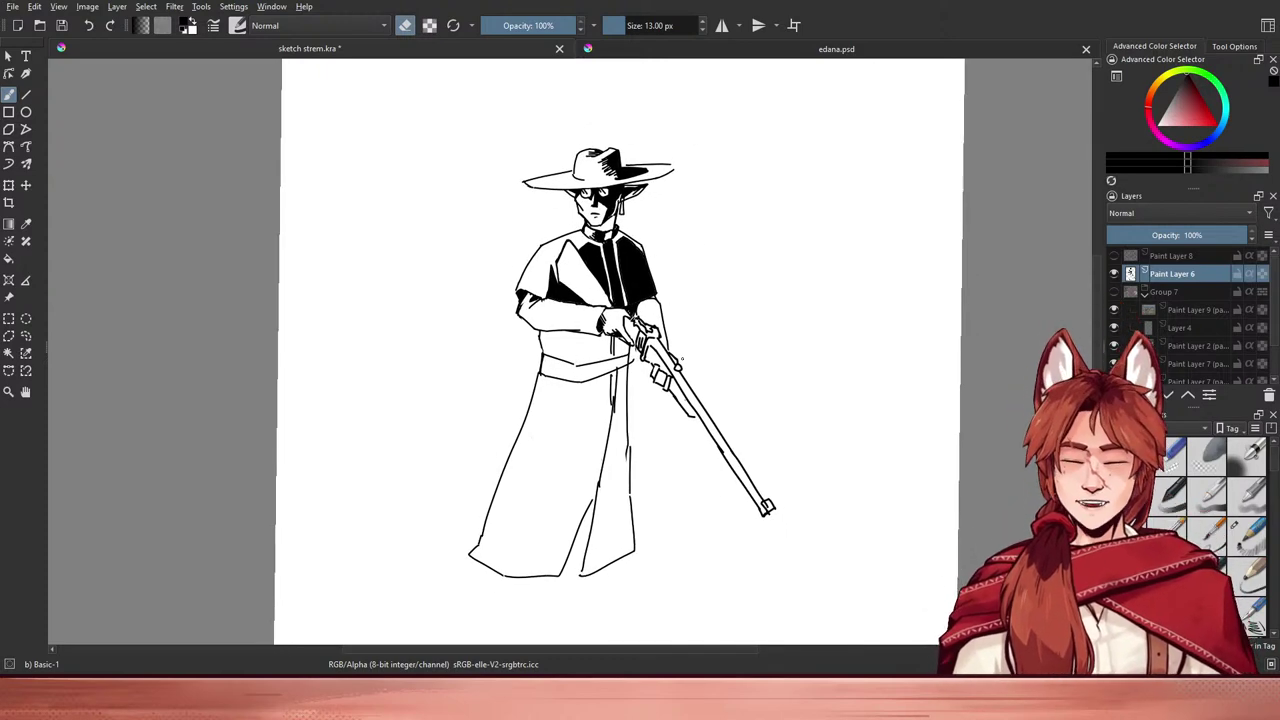
key("e")
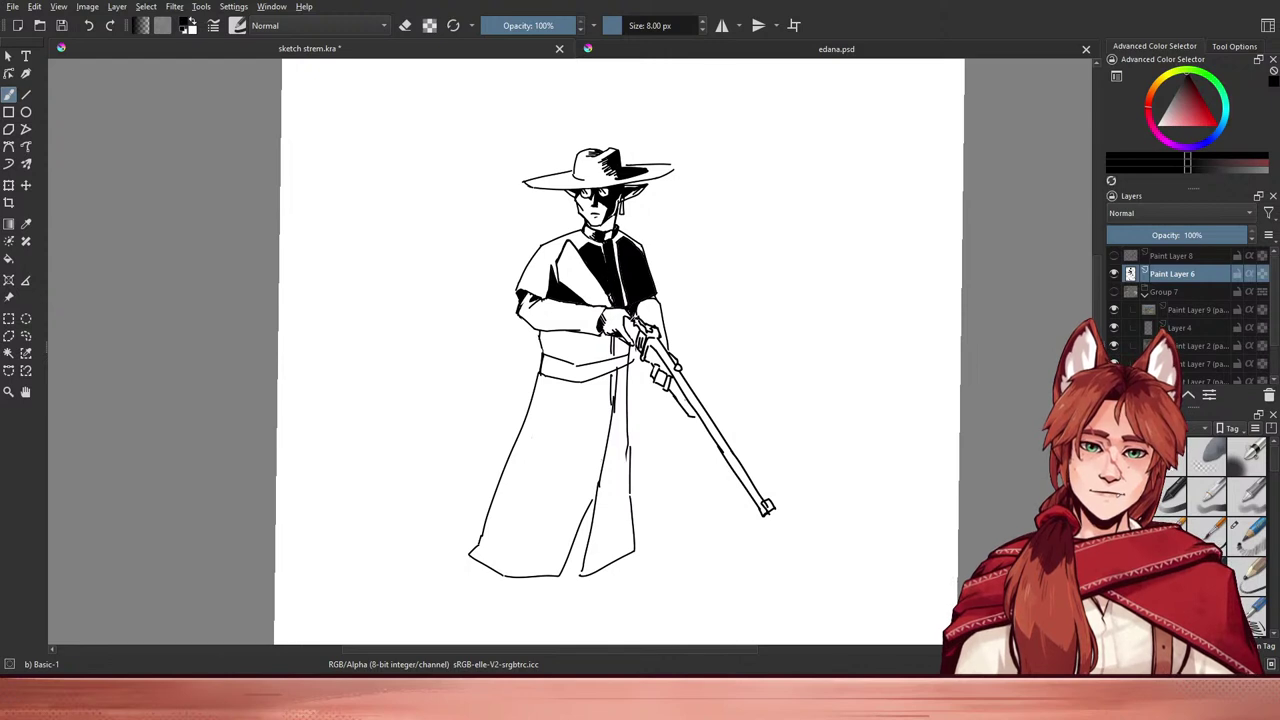
key("e")
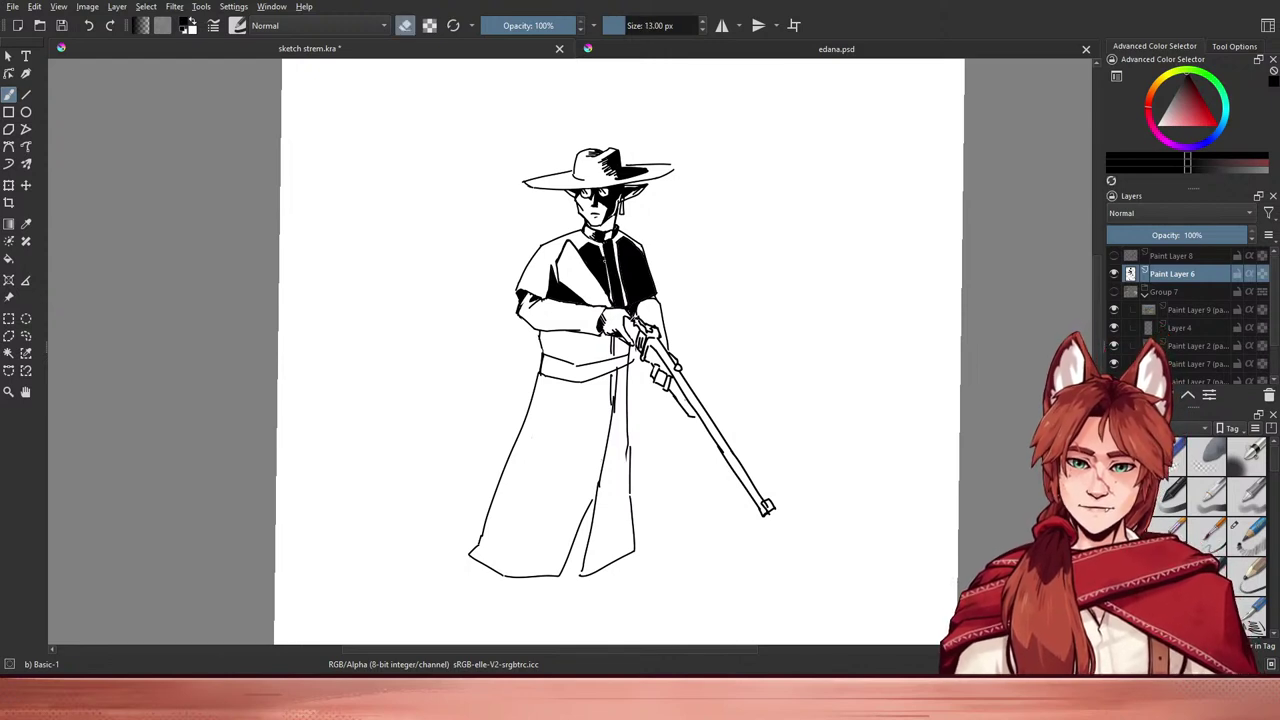
key("e")
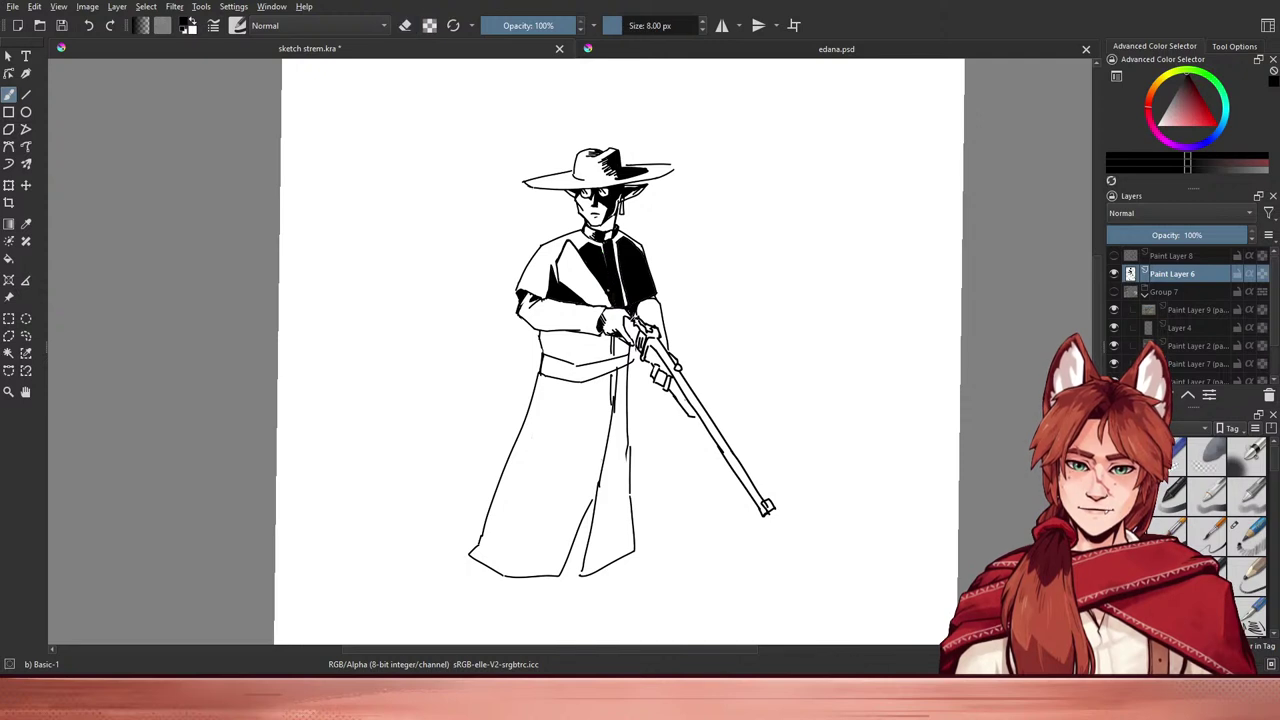
key("e")
key("e")
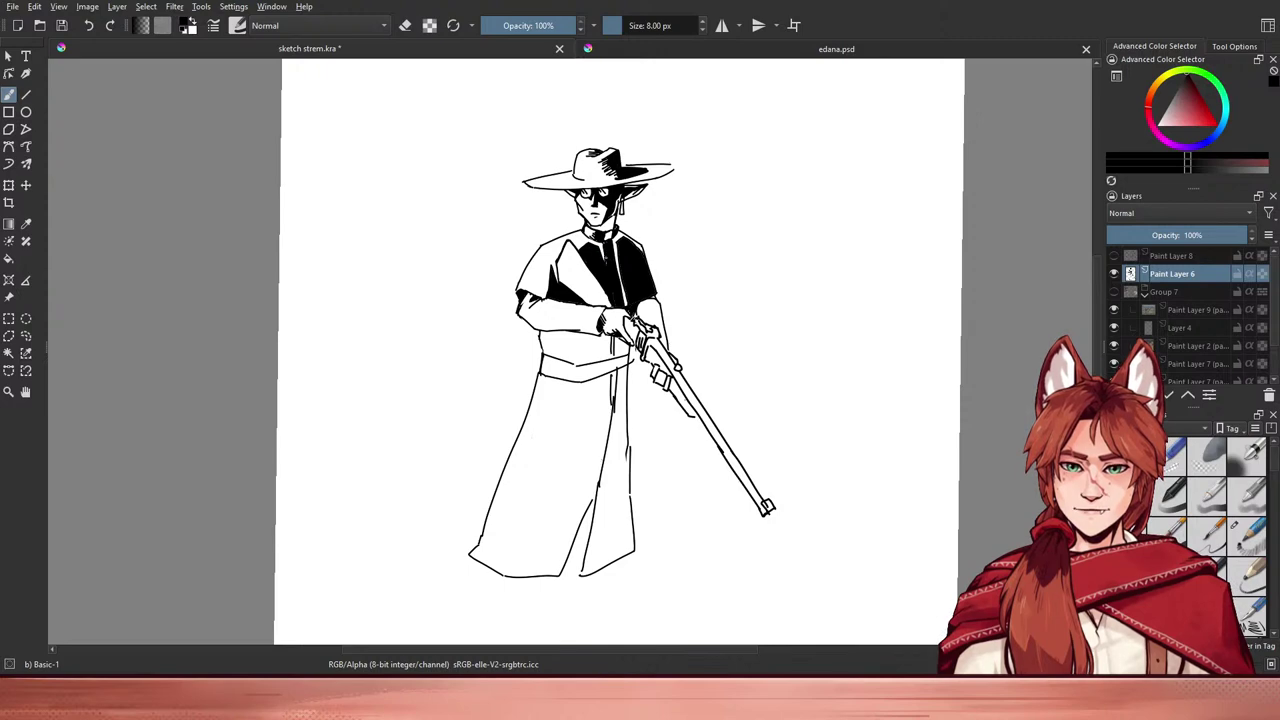
- Fill the shadow under the bent forearm black and draw a jagged shadow edge down the torso
left_click_drag(671, 212, 663, 252)
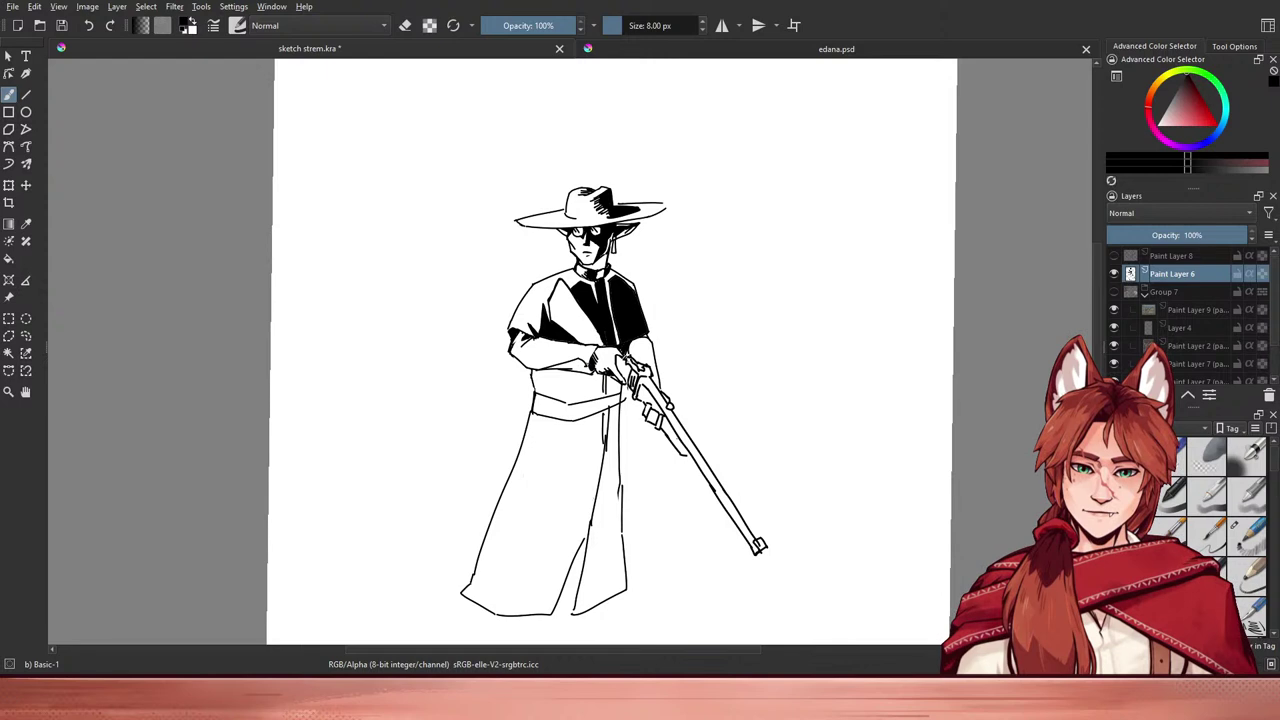
key("f")
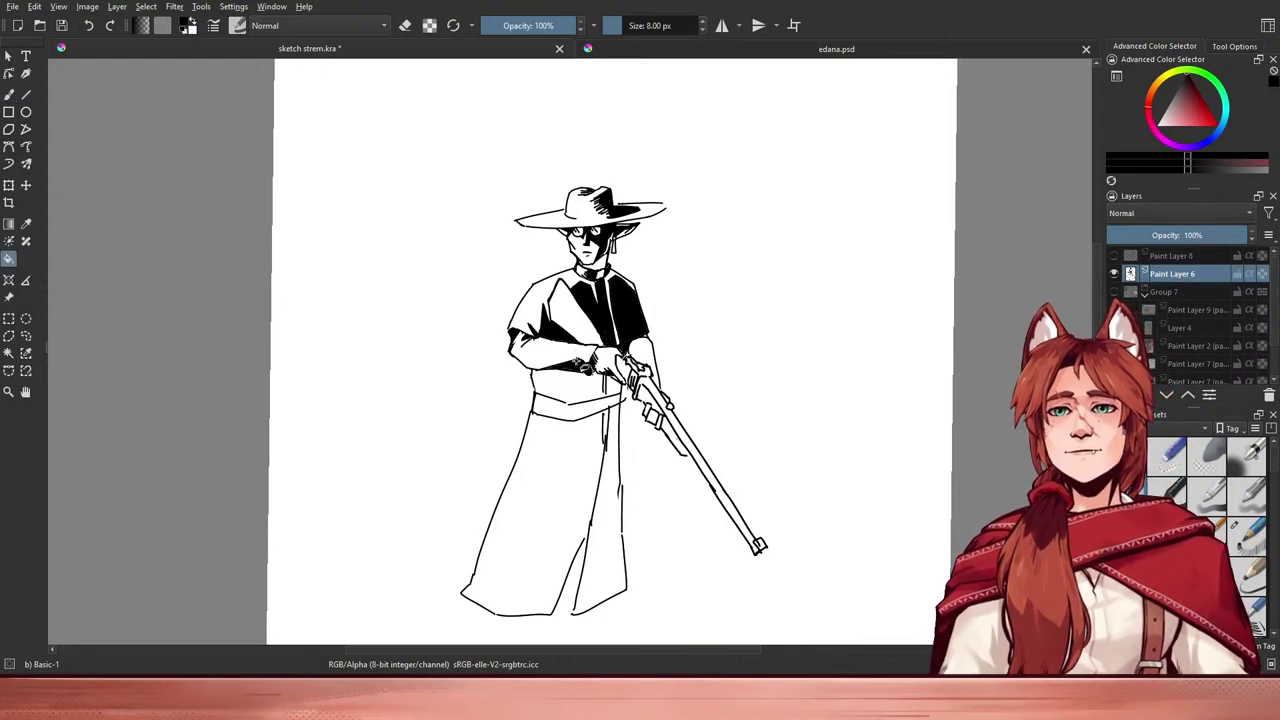
key("b")
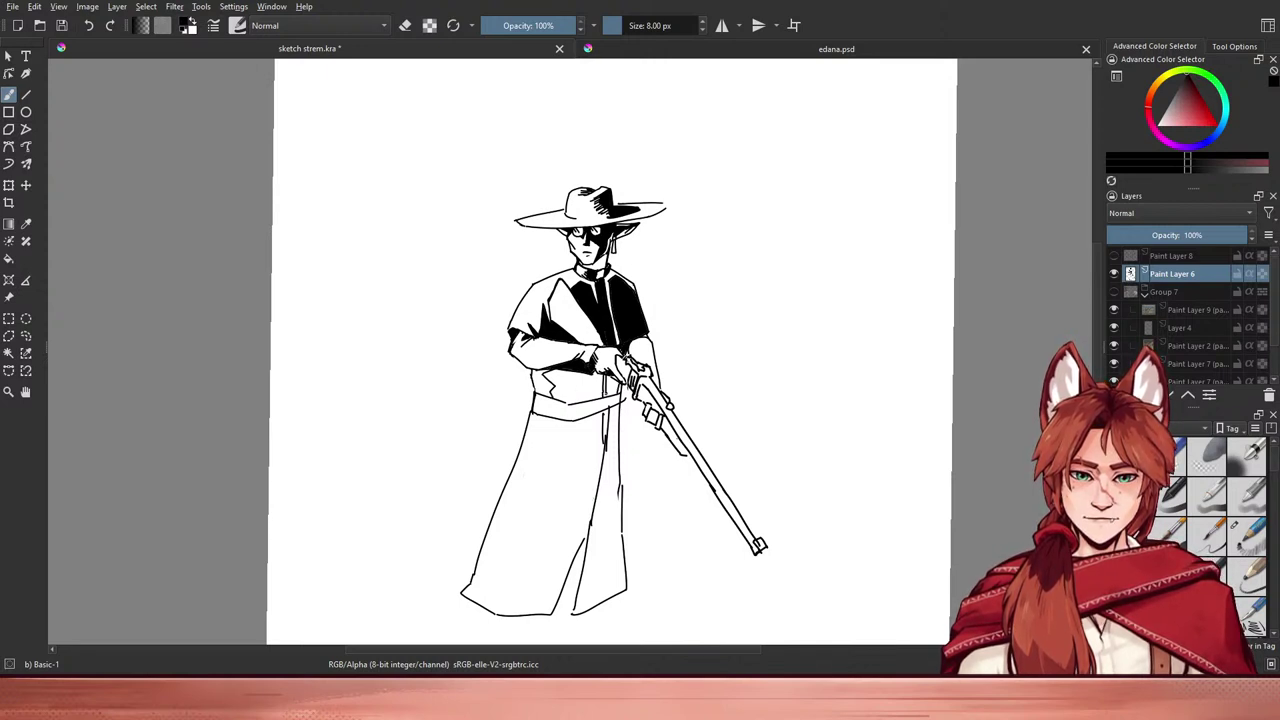
- Try to fill the torso shadow between the jagged edge and the belt solid black, closing the gap in the upper belt line
key("f")
left_click(590, 394)
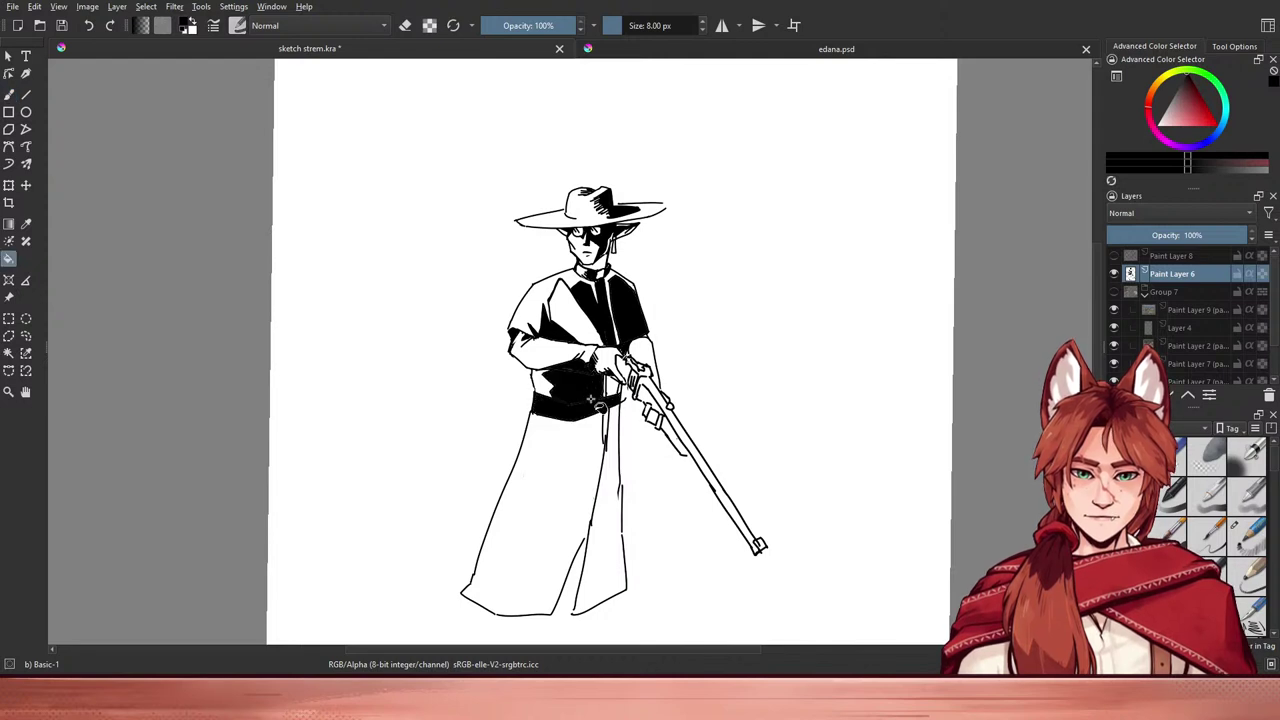
key("ctrl+z")
key("b")
key("f")
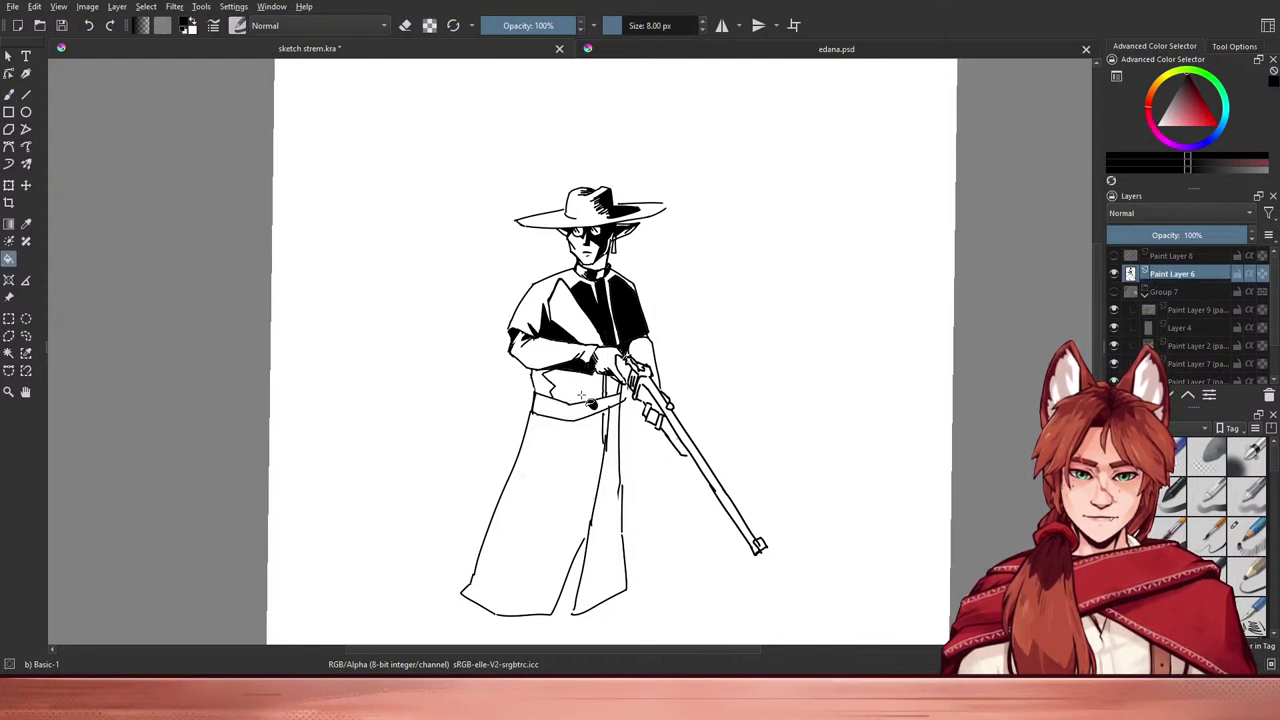
left_click(591, 400)
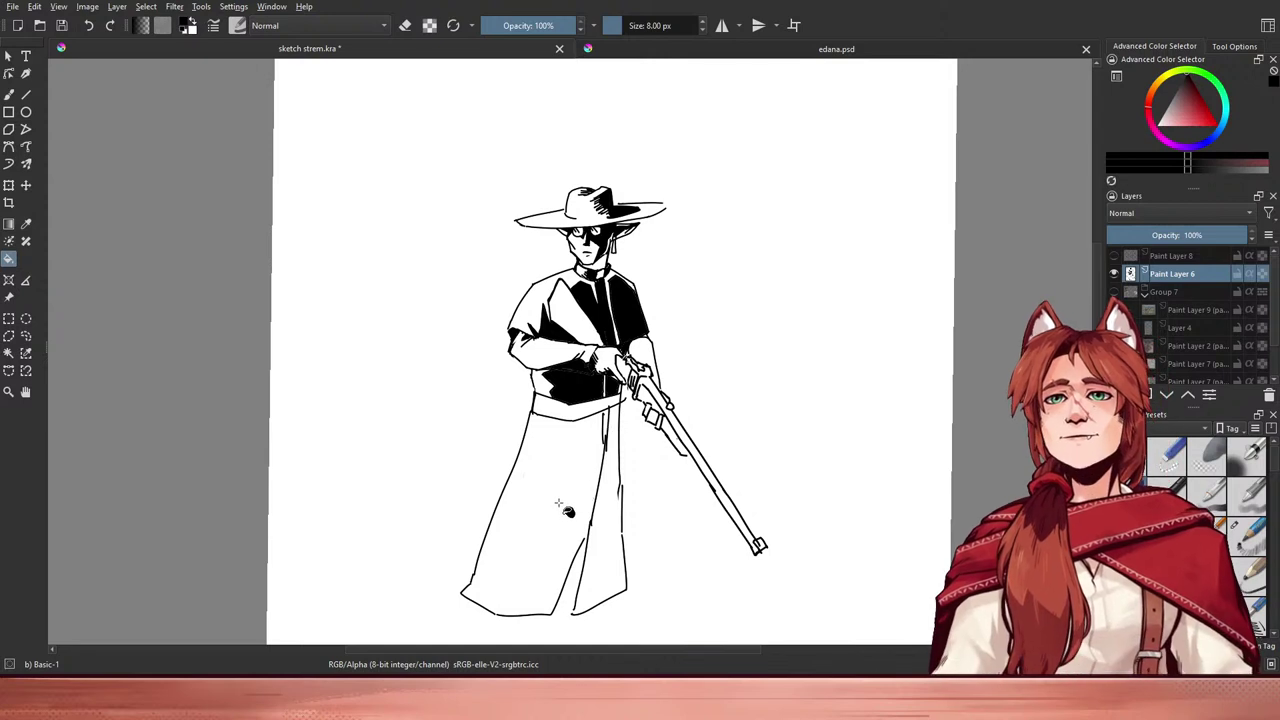
mouse_move(554, 511)
left_mouse_down()
mouse_move(551, 486)
mouse_move(570, 528)
left_mouse_up()
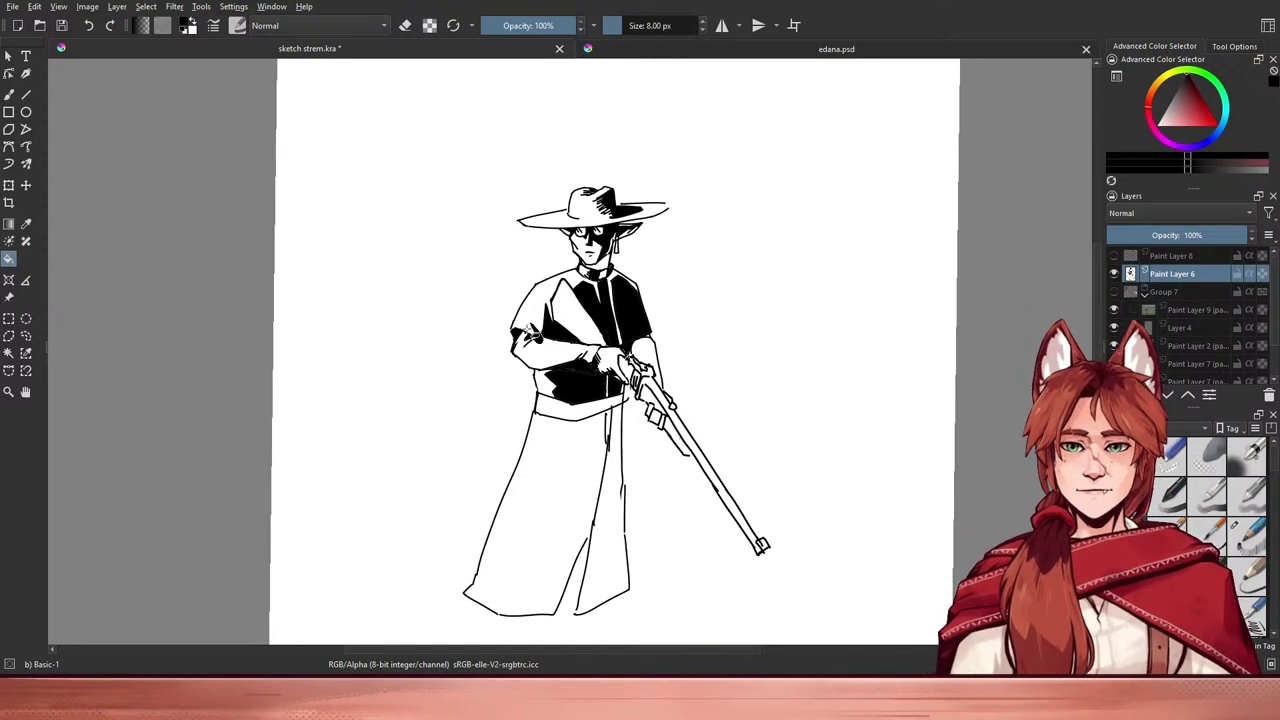
- Undo the torso fill and jagged shadow edge, and redraw the edge as a simpler angular line from the forearm to the belt
key("ctrl+z")
key("ctrl+z")
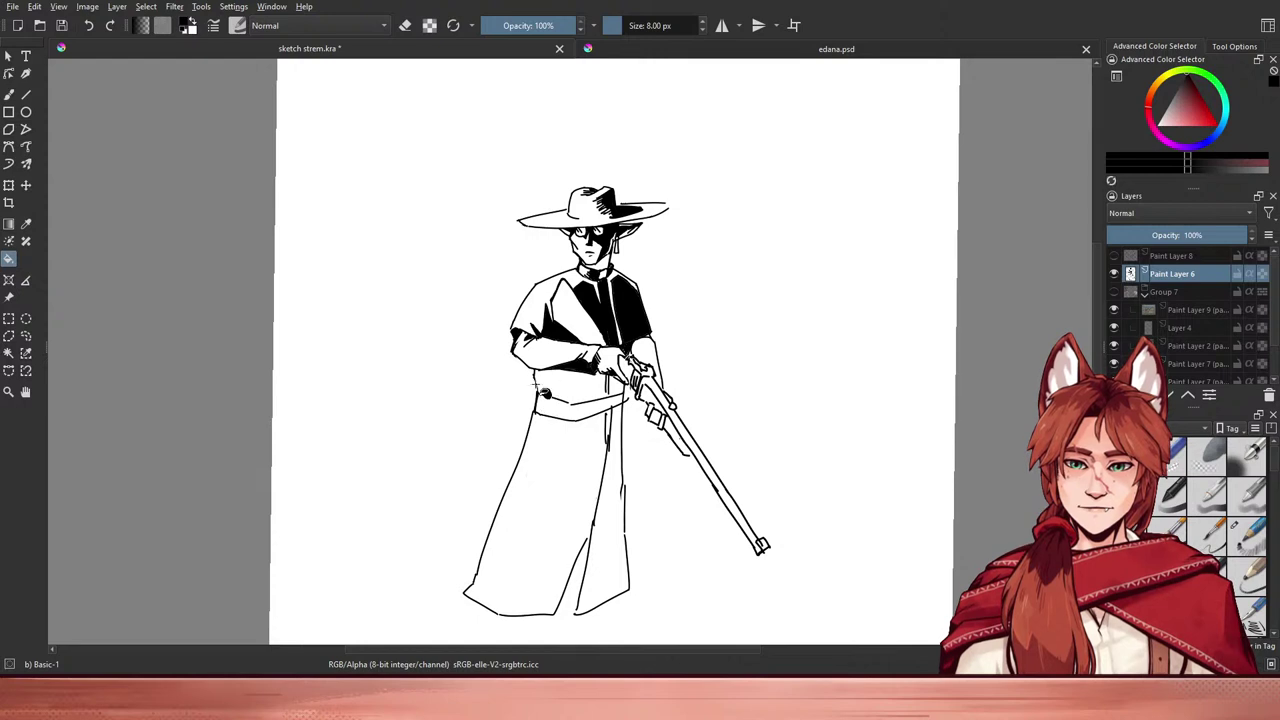
key("b")
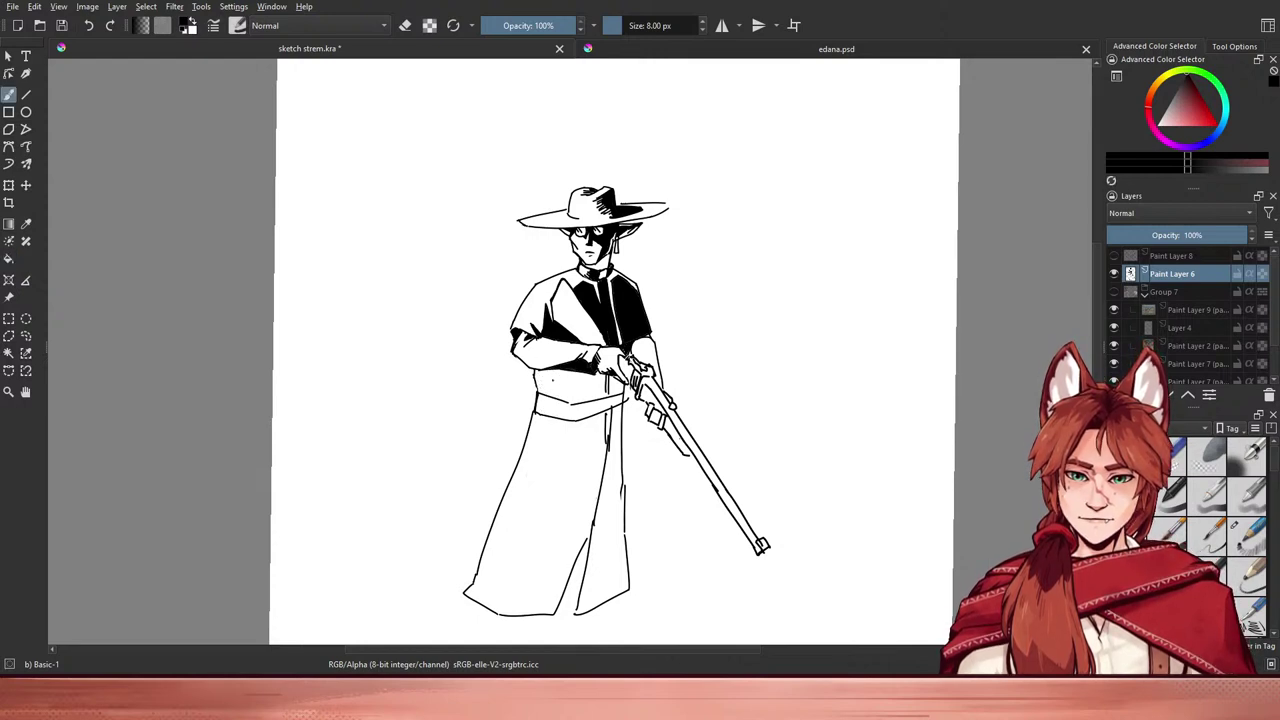
left_click_drag(573, 373, 564, 394)
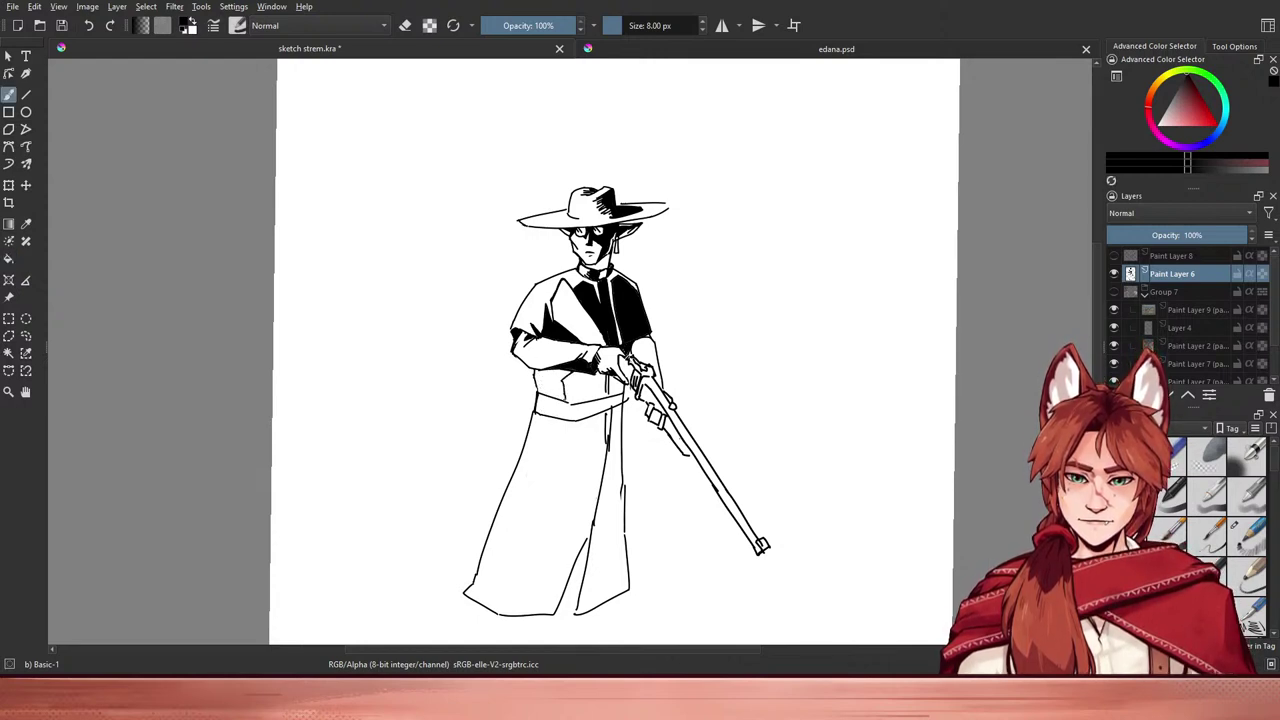
- Try to fill the torso area beside the redrawn shadow edge with black
key("f")
left_click(590, 398)
key("ctrl+z")
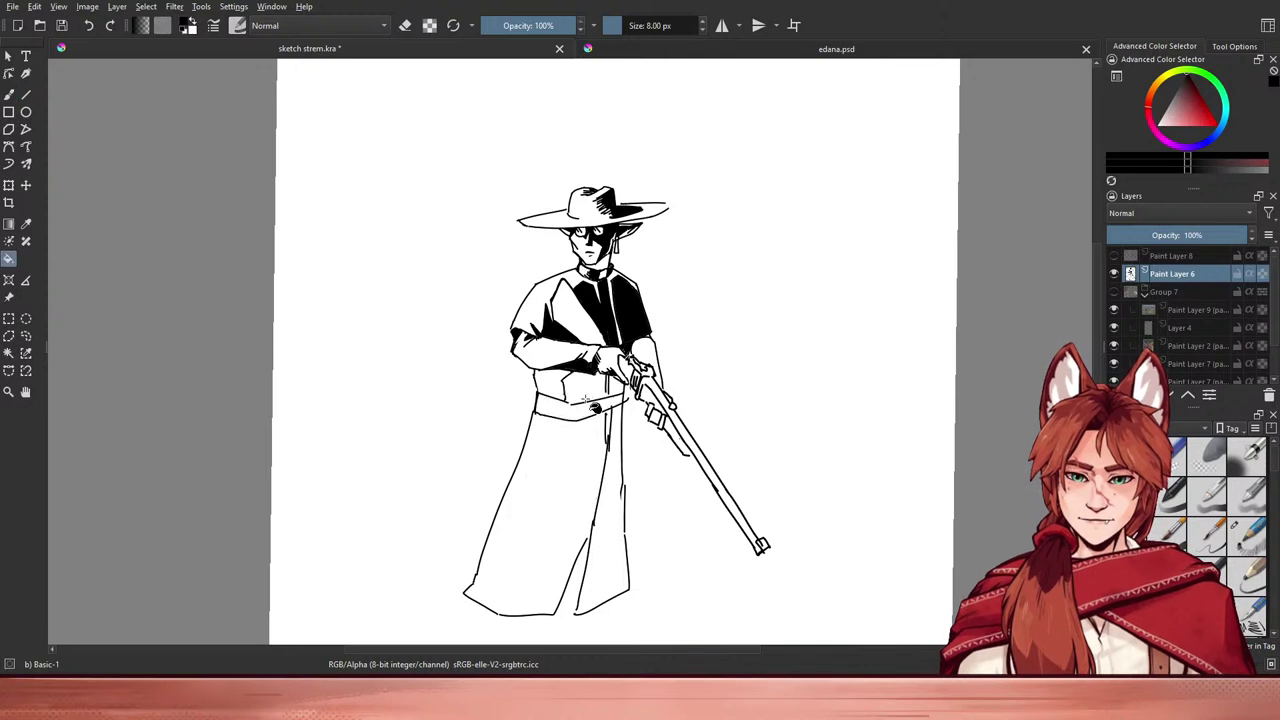
- Close the gap in the upper belt line and clean up its end beside the rifle, alternating the 8 px brush and 13 px eraser
key("b")
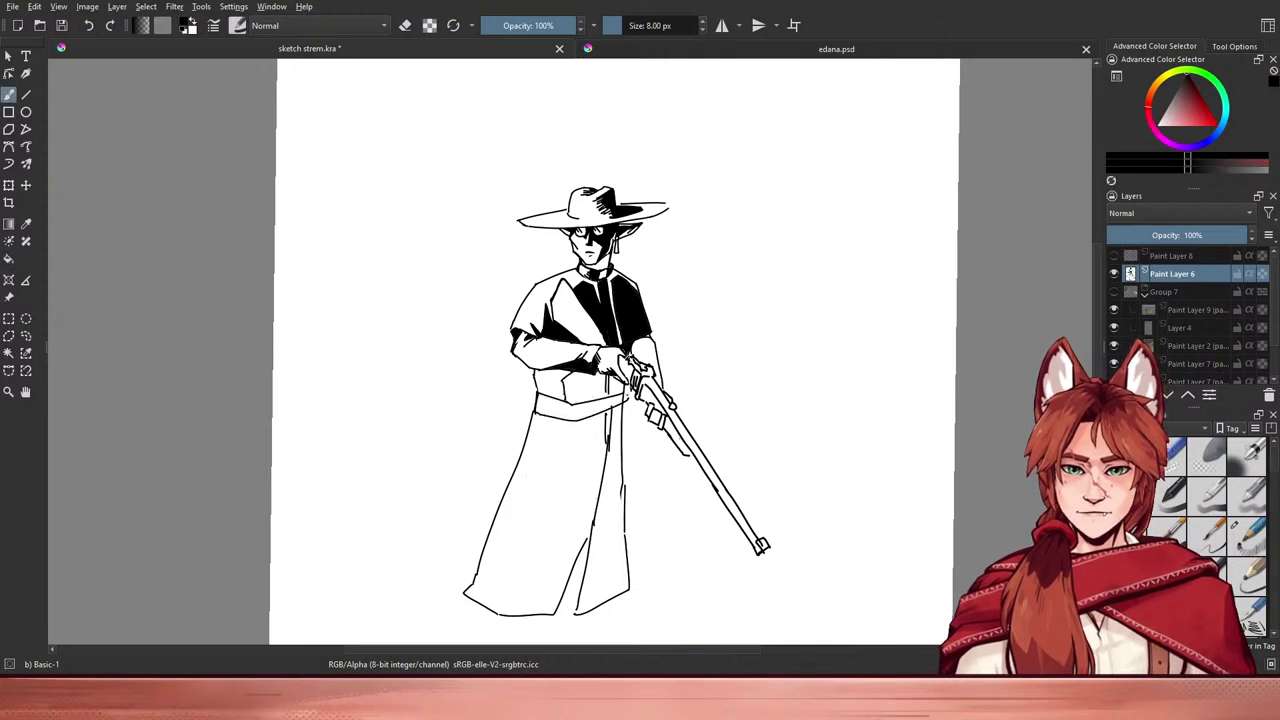
key("e")
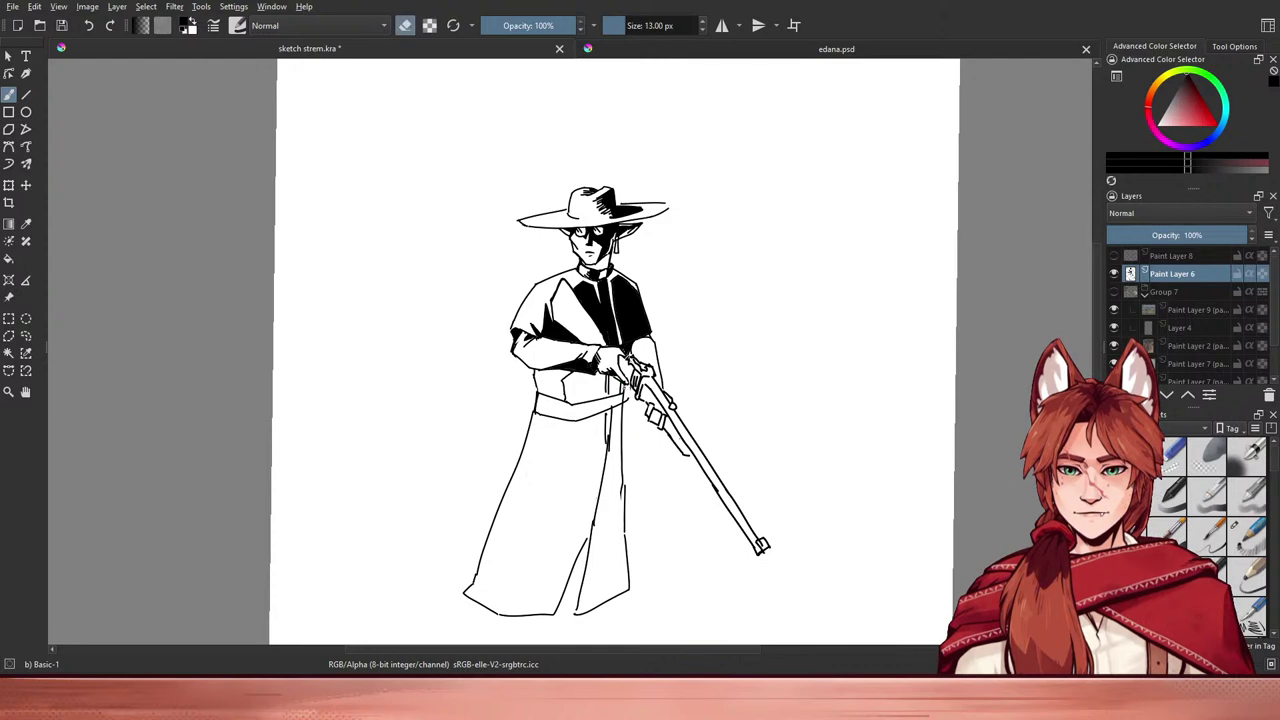
key("e")
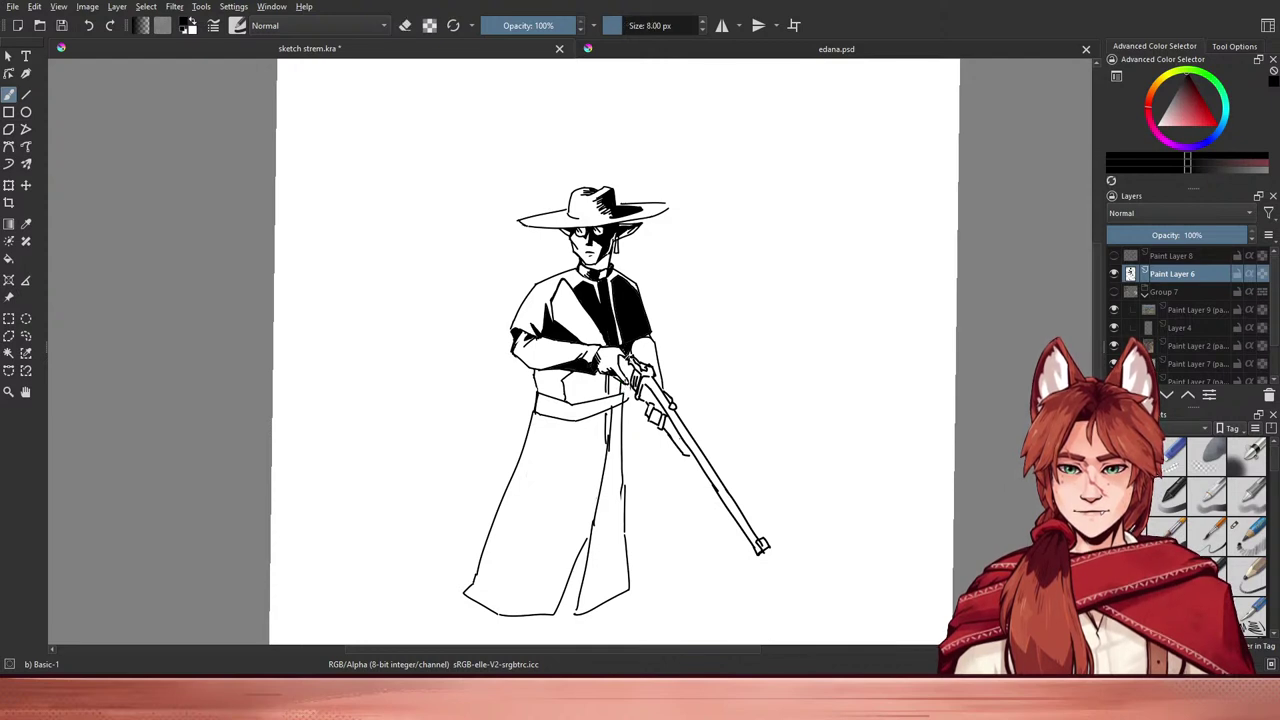
key("e")
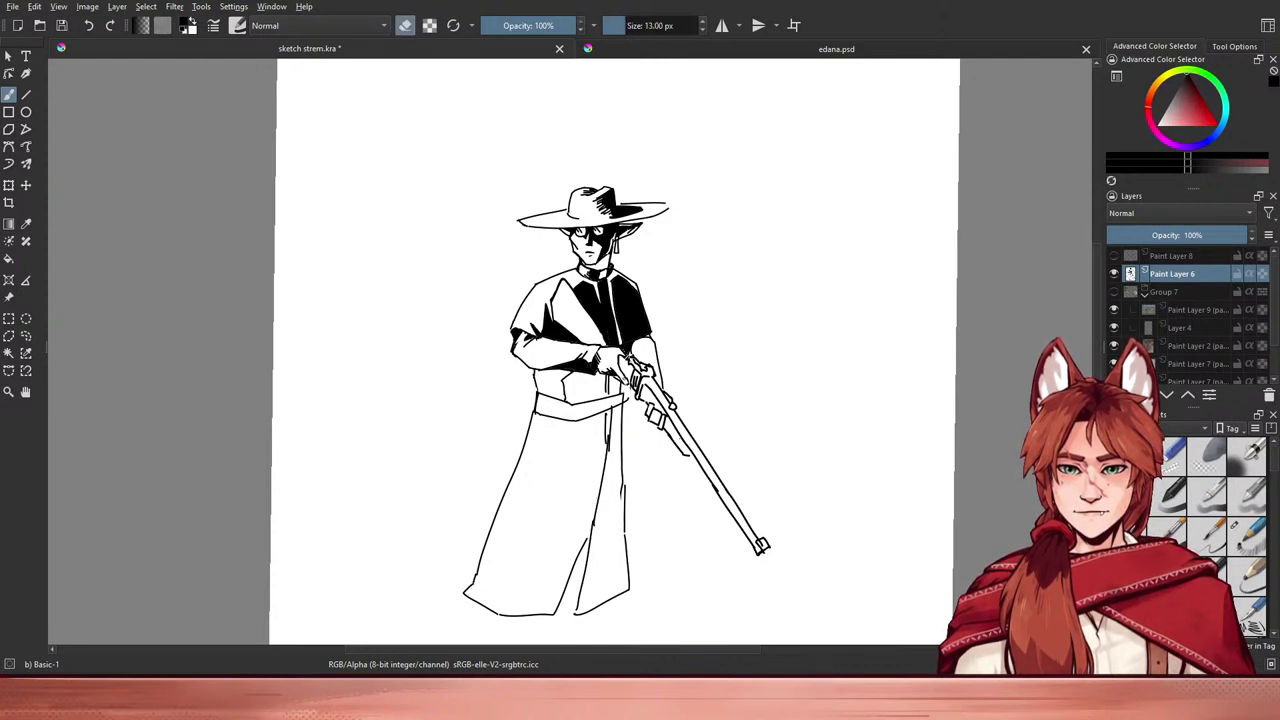
key("e")
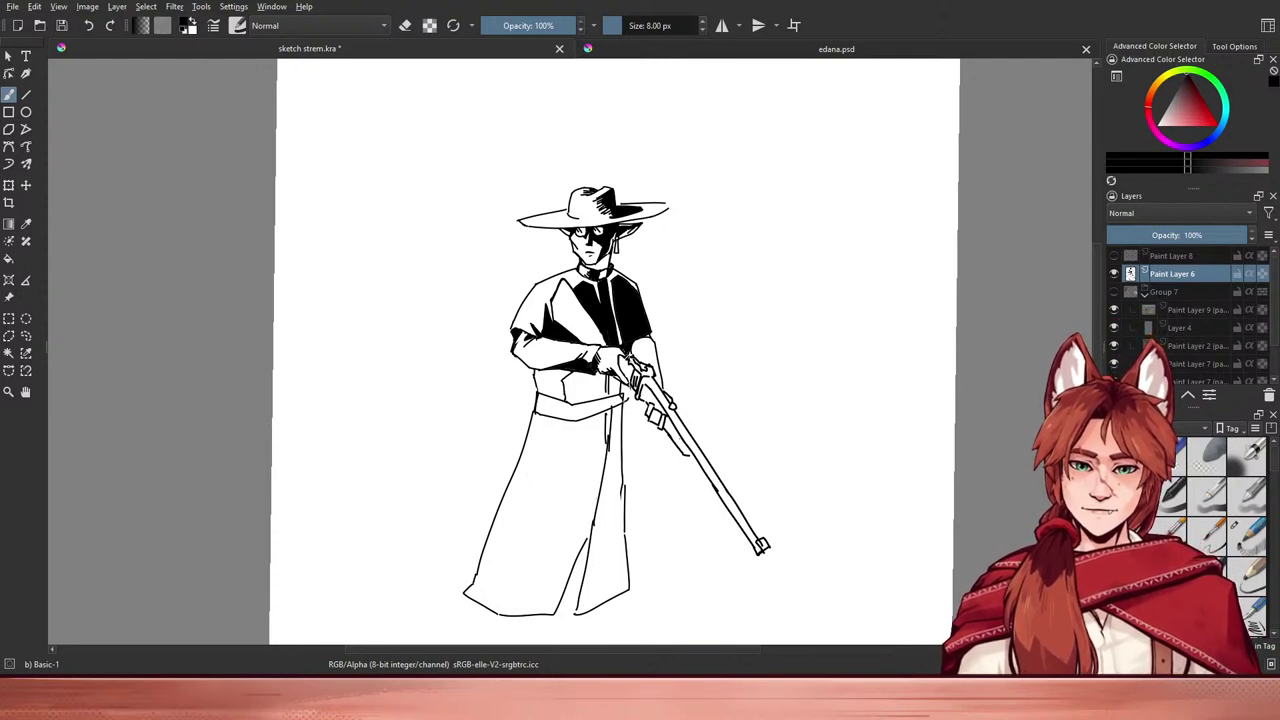
key("e")
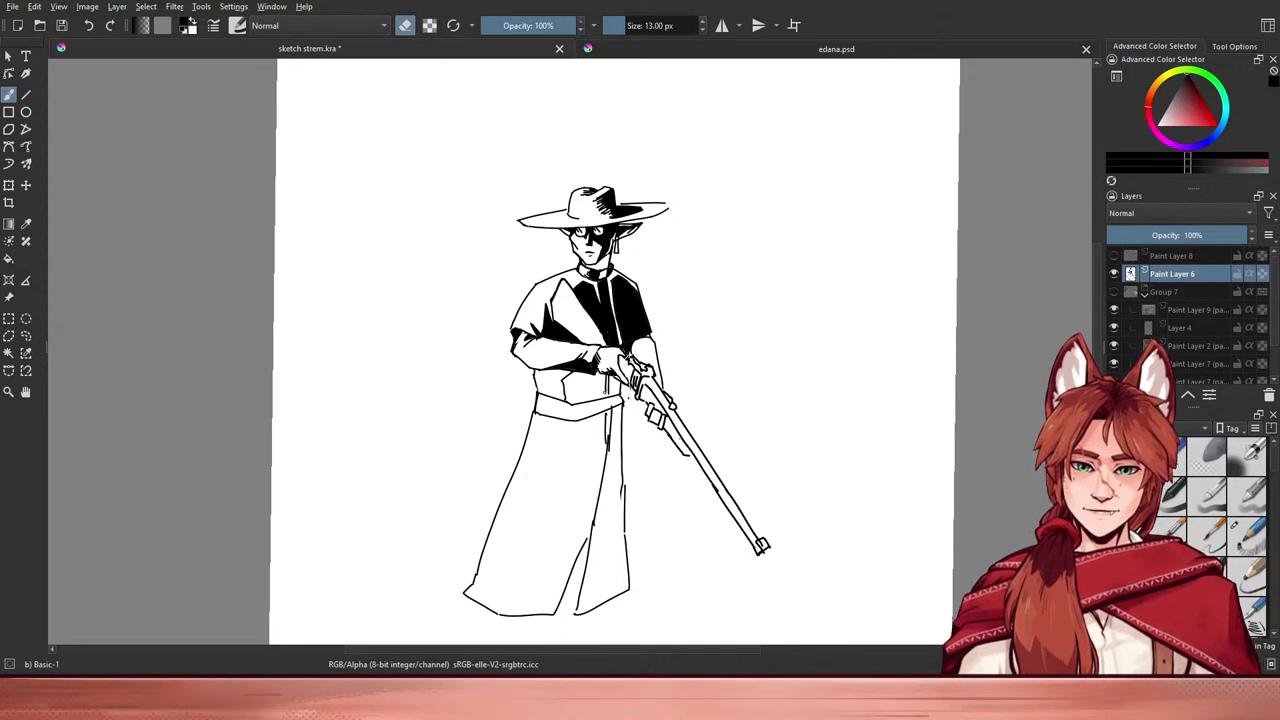
- Fill the lower part of the shirt, between the forearm and the belt, with solid black
key("e")
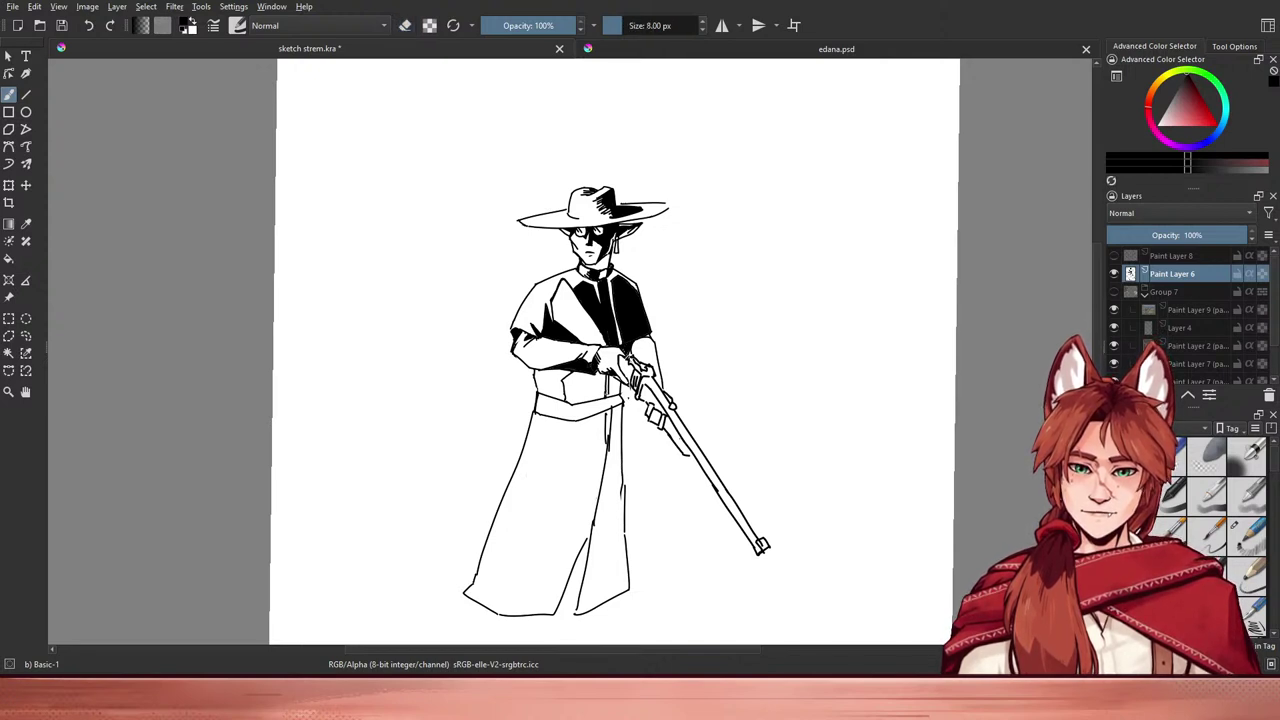
key("f")
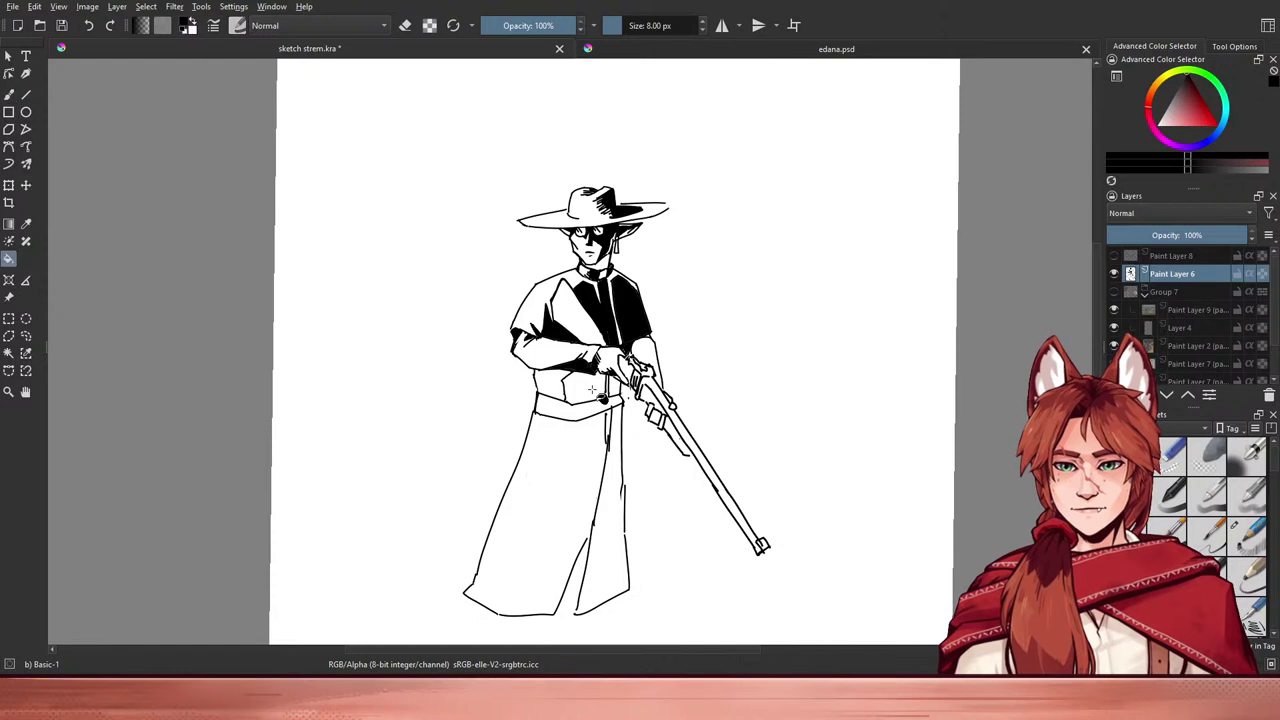
left_click(595, 389)
key("ctrl+z")
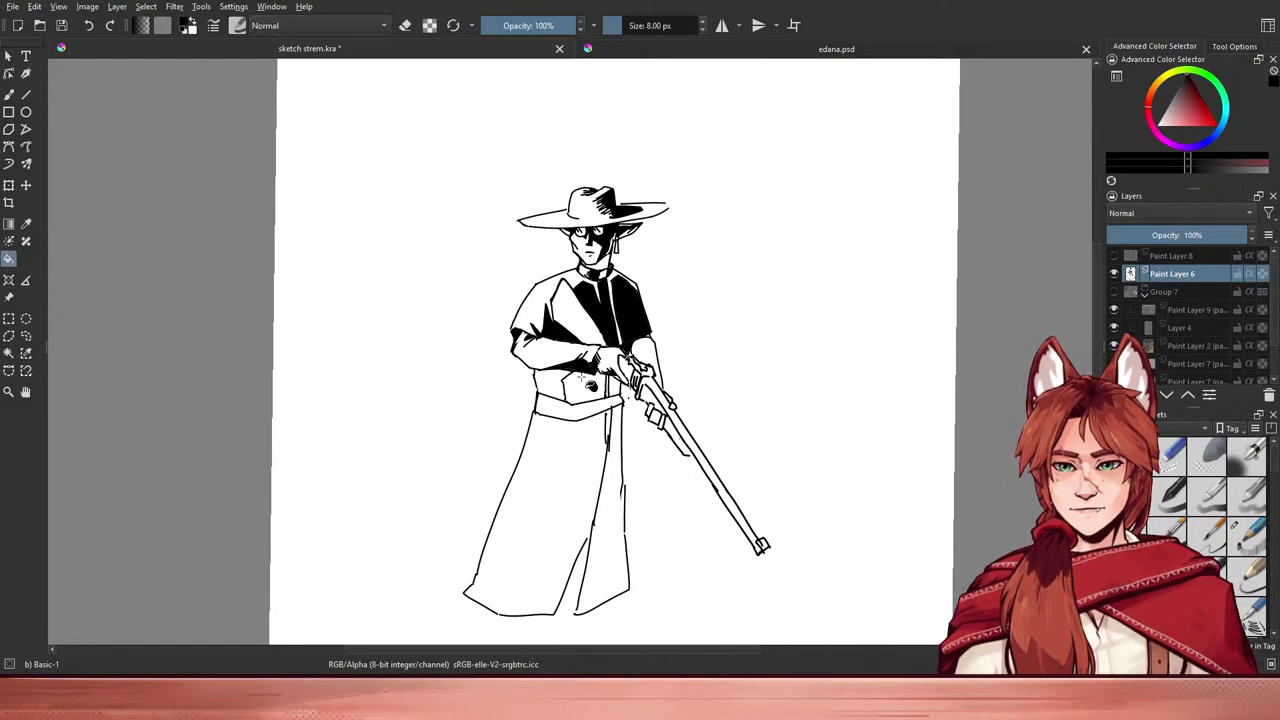
key("b")
key("f")
left_click(598, 388)
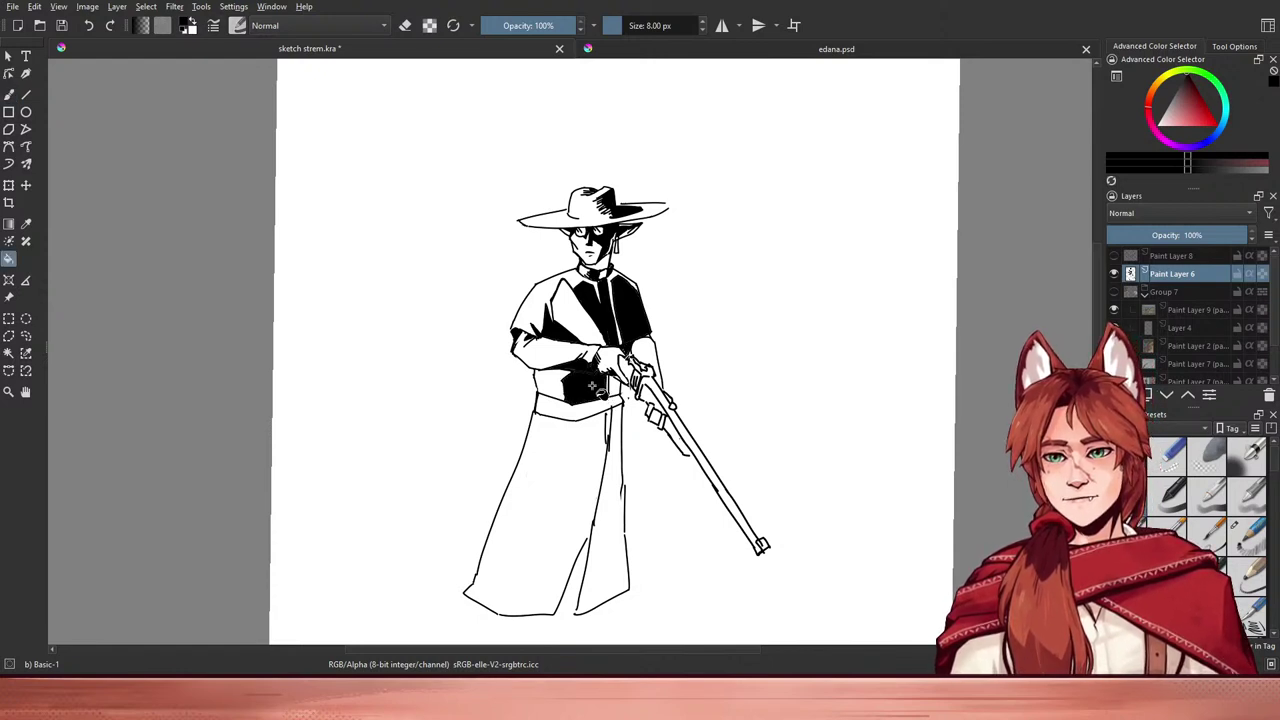
key("b")
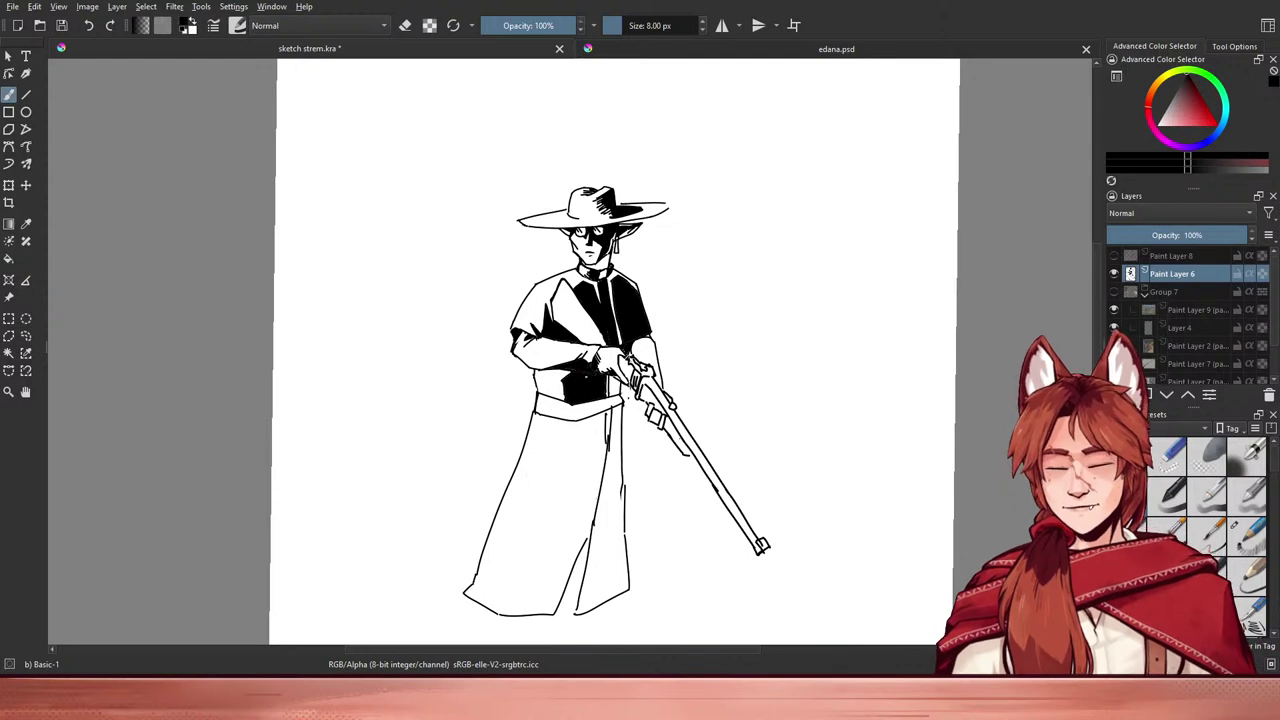
- Reduce the eraser to 9 px and clean up the edge of the black shirt area below the forearm
key("bracketright")
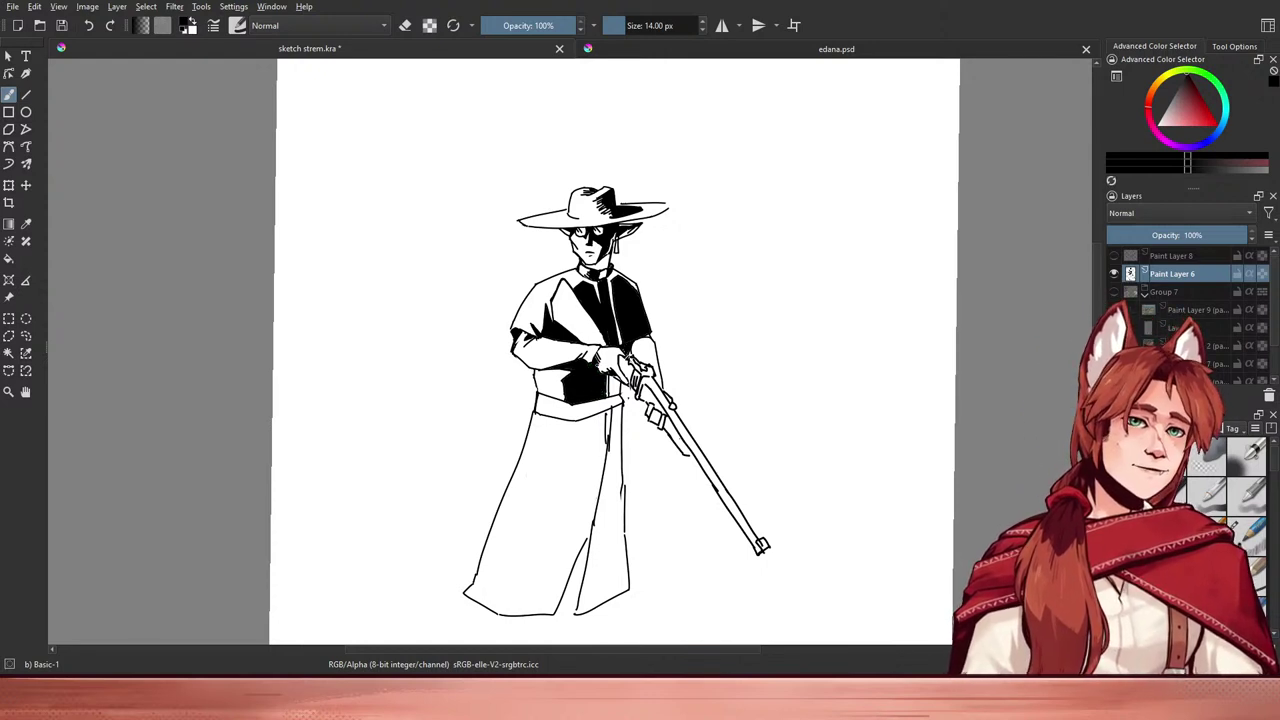
key("e")
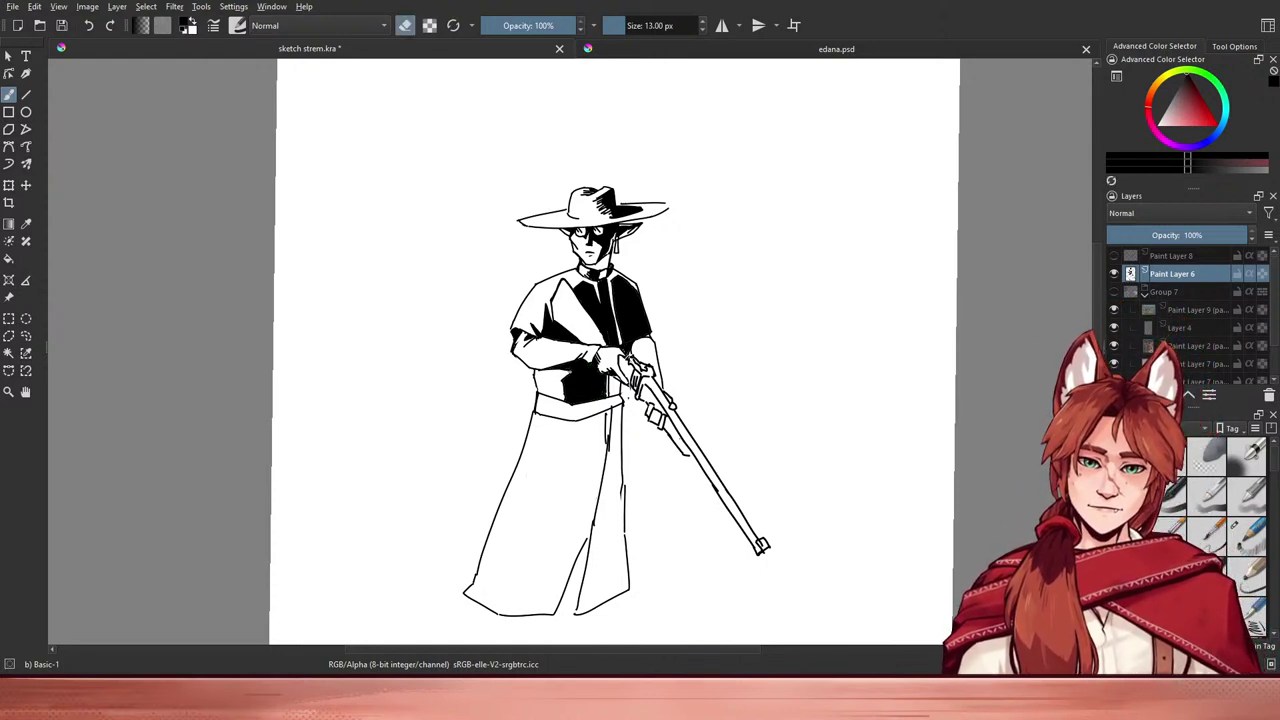
key("bracketleft")
key("bracketleft")
key("bracketleft")
key("bracketleft")
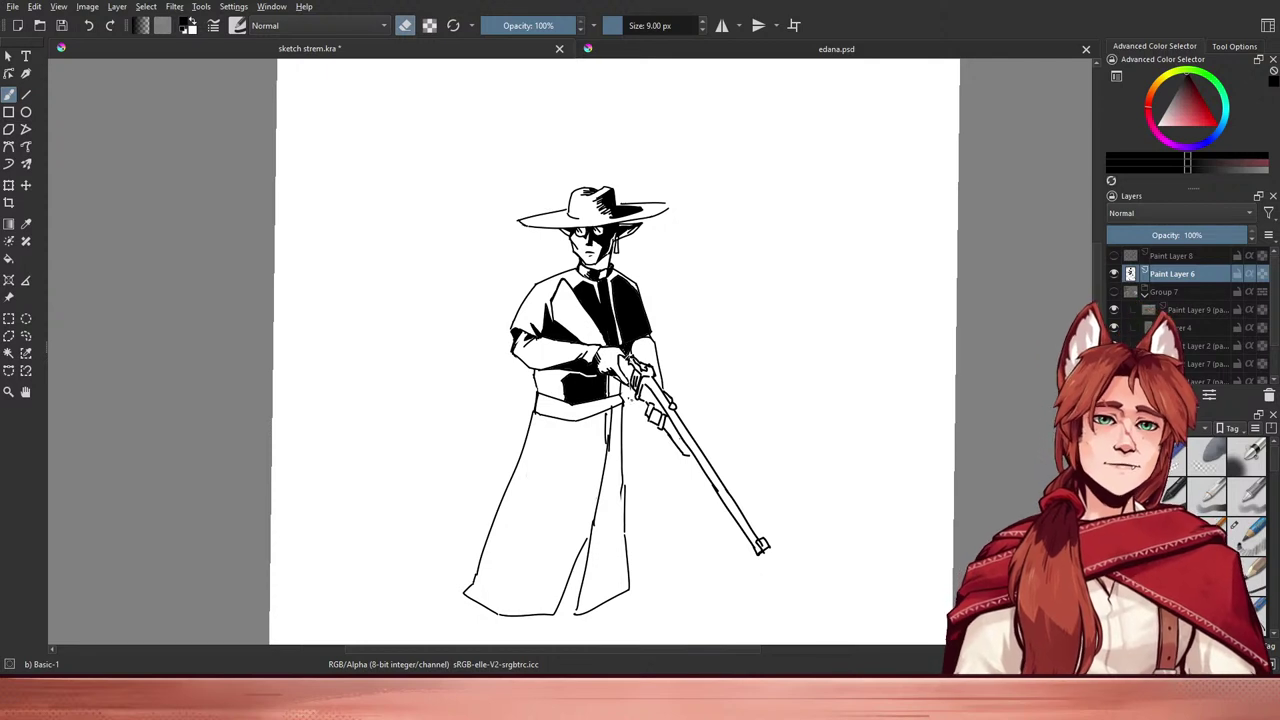
- Ink hatched fold strokes beside the black shirt area at the waist with the 14 px brush
left_click_drag(583, 437, 597, 479)
key("e")
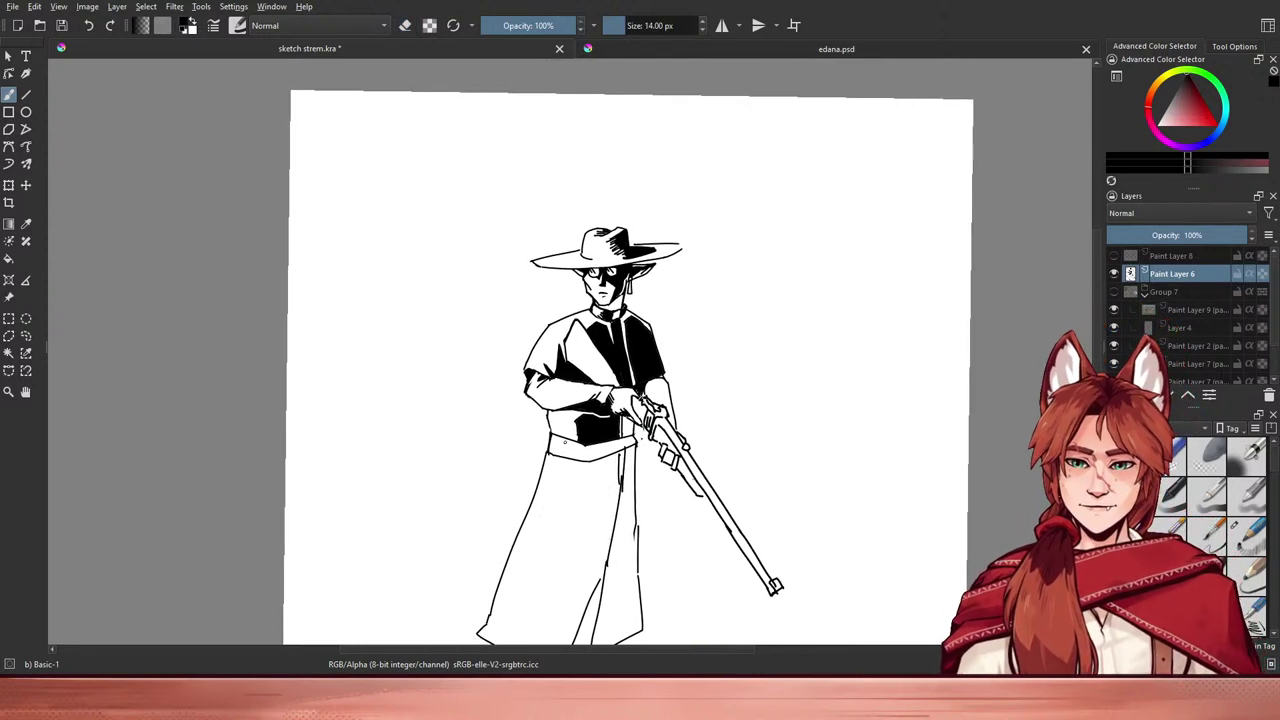
left_click_drag(571, 427, 576, 443)
key("ctrl+z")
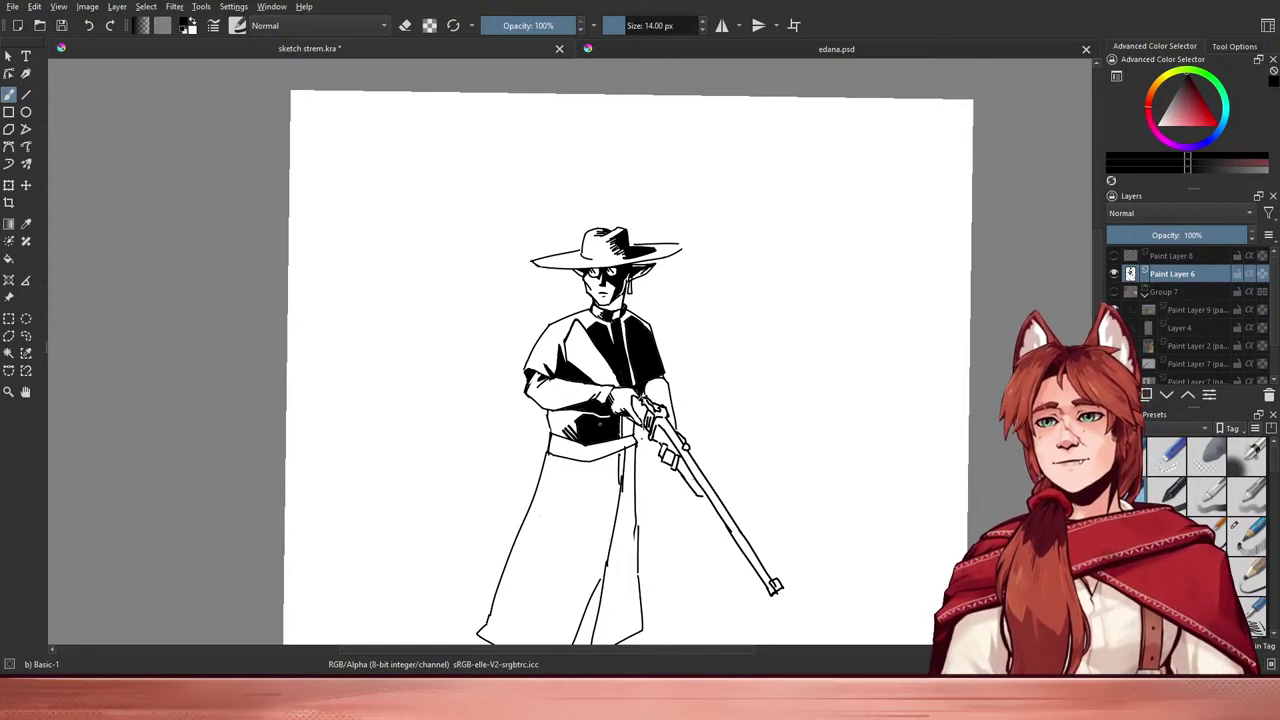
- Ink and clean up the strip along the shirt's front opening above the belt, using the 14 px brush and 9 px eraser
left_click_drag(622, 413, 628, 434)
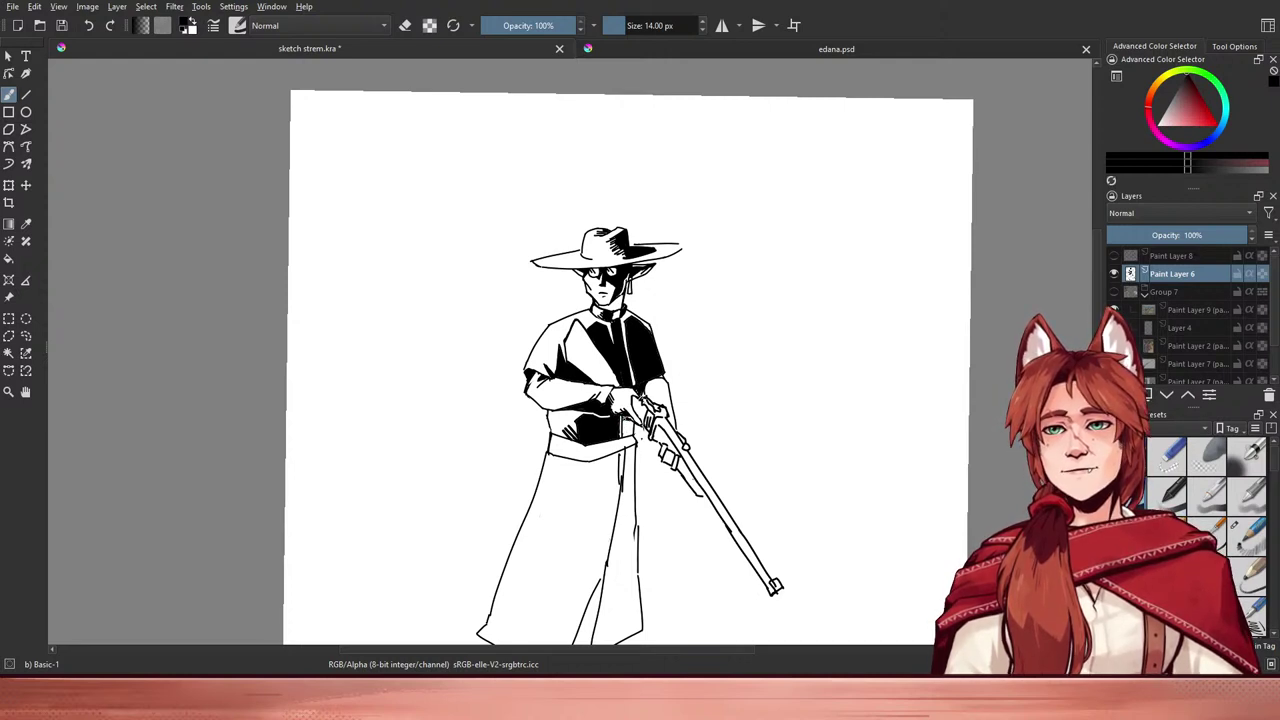
key("e")
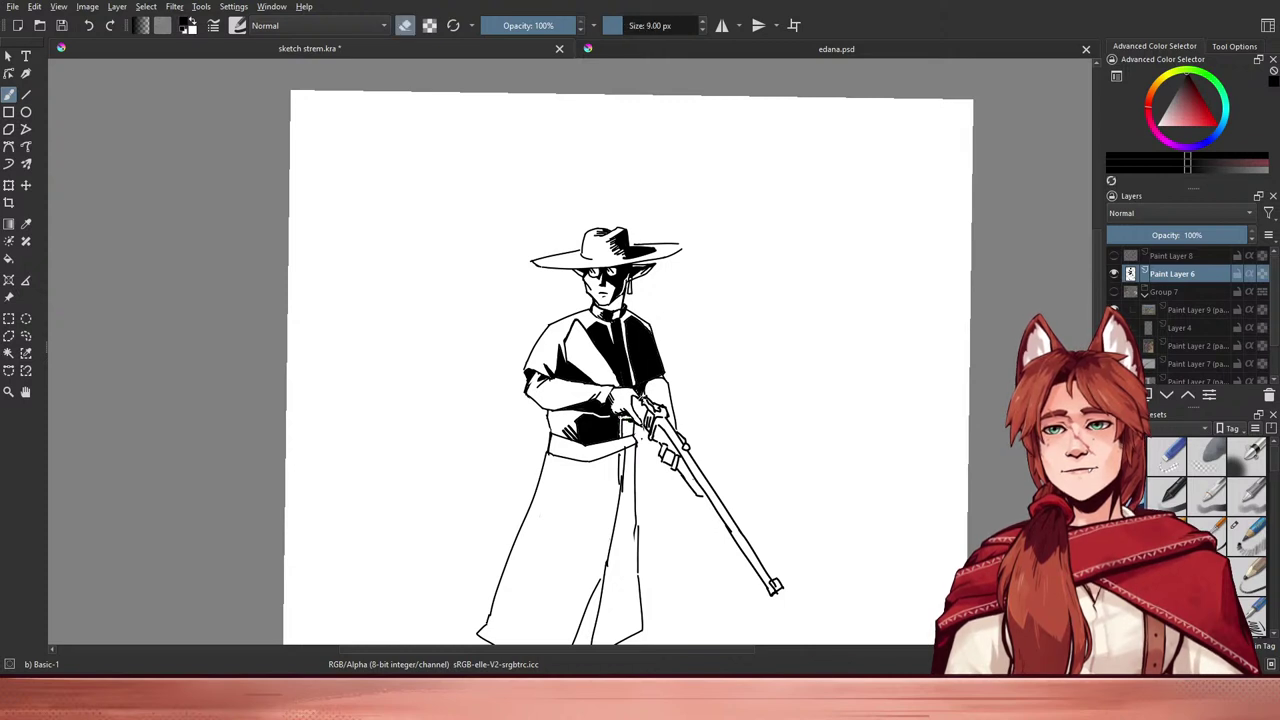
key("e")
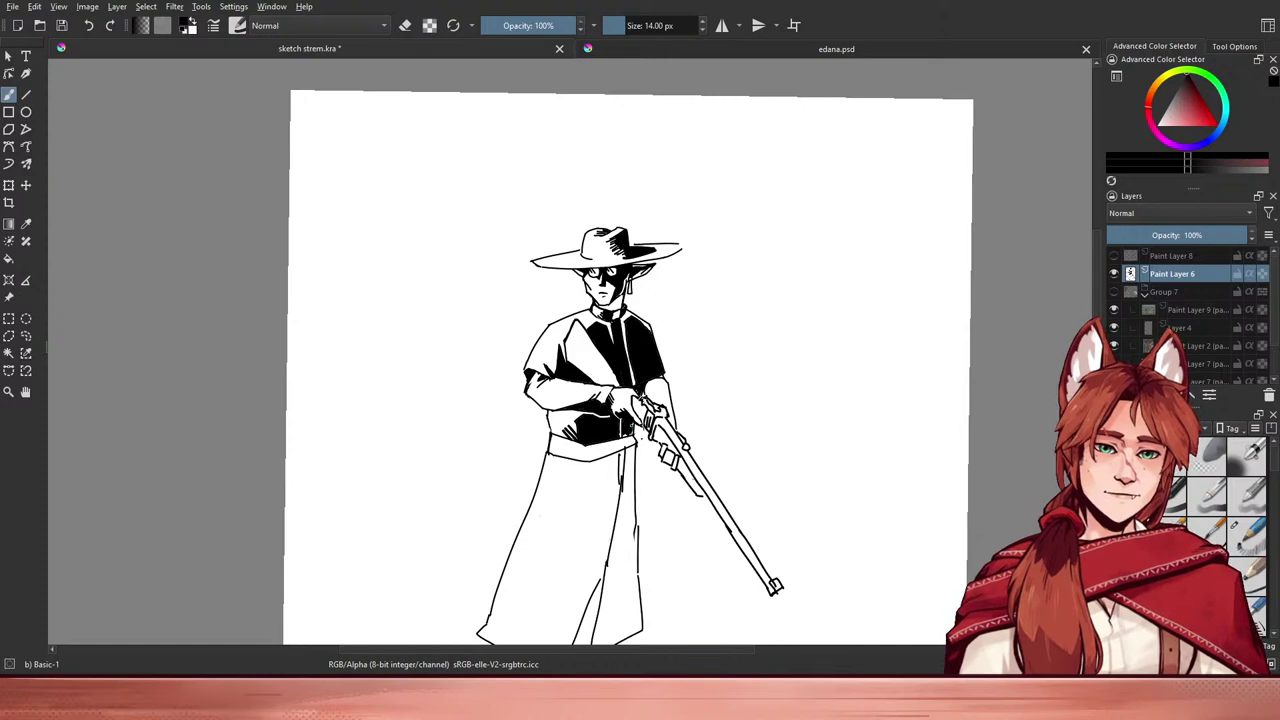
key("e")
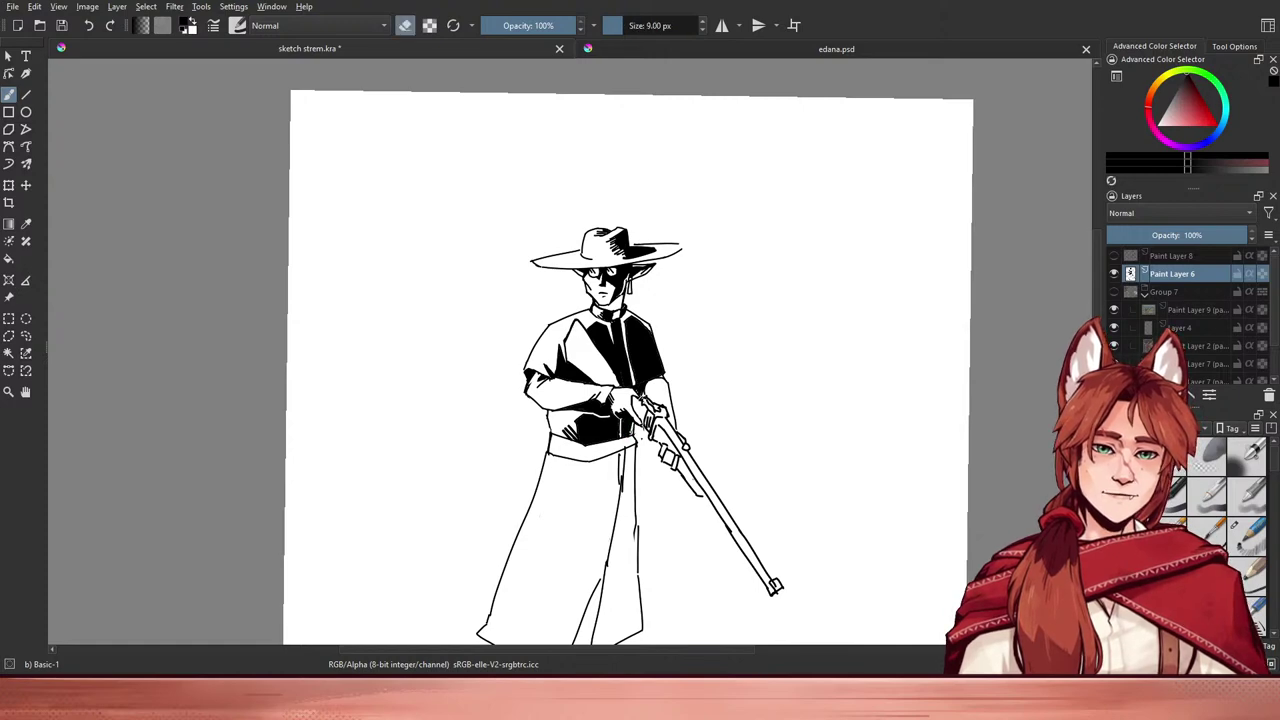
- Draw a belt loop at the outer hip below the bent elbow with the 14 px brush and tidy it with the 9 px eraser
left_click_drag(694, 409, 708, 382)
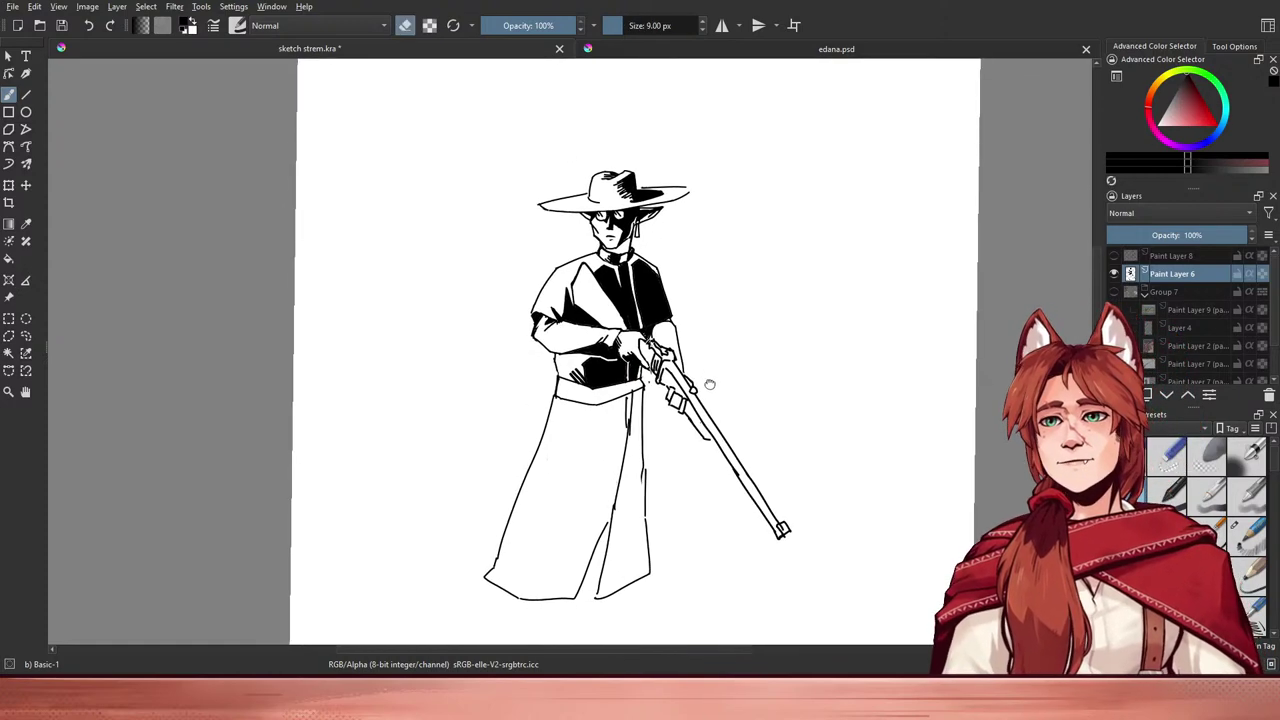
key("e")
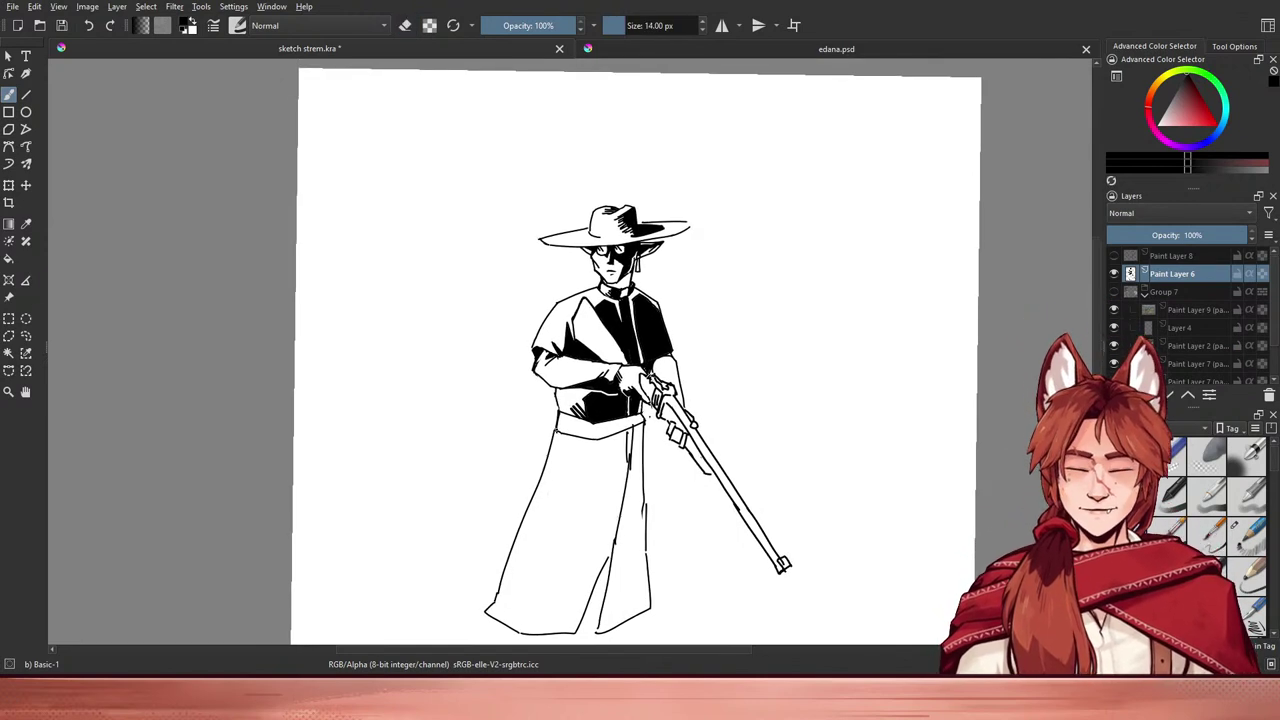
left_click_drag(556, 412, 554, 432)
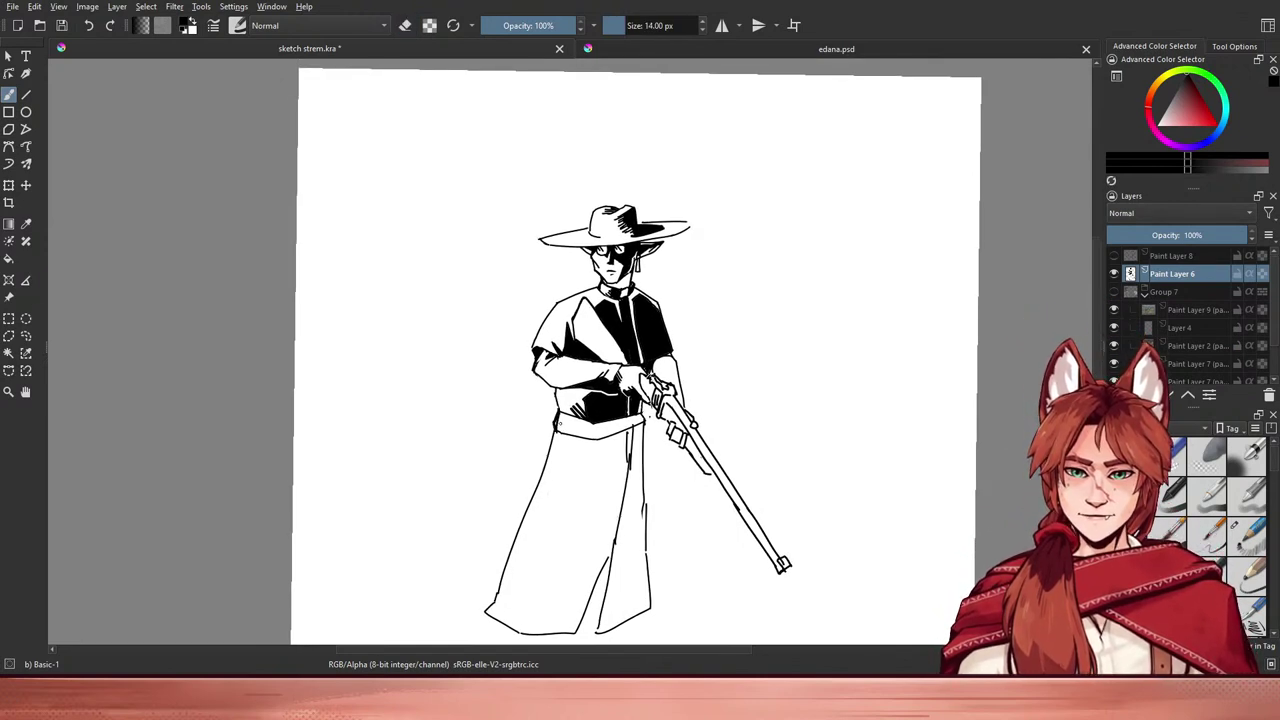
key("e")
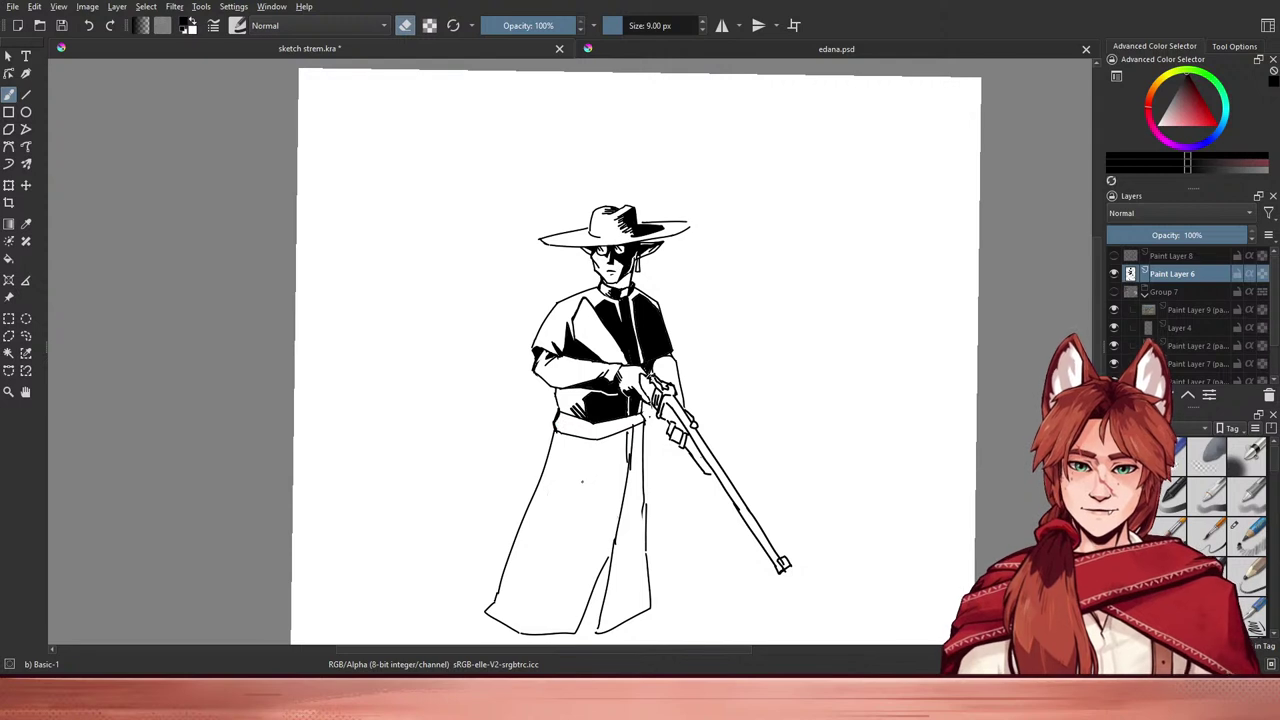
key("e")
left_click_drag(567, 414, 563, 432)
key("ctrl+z")
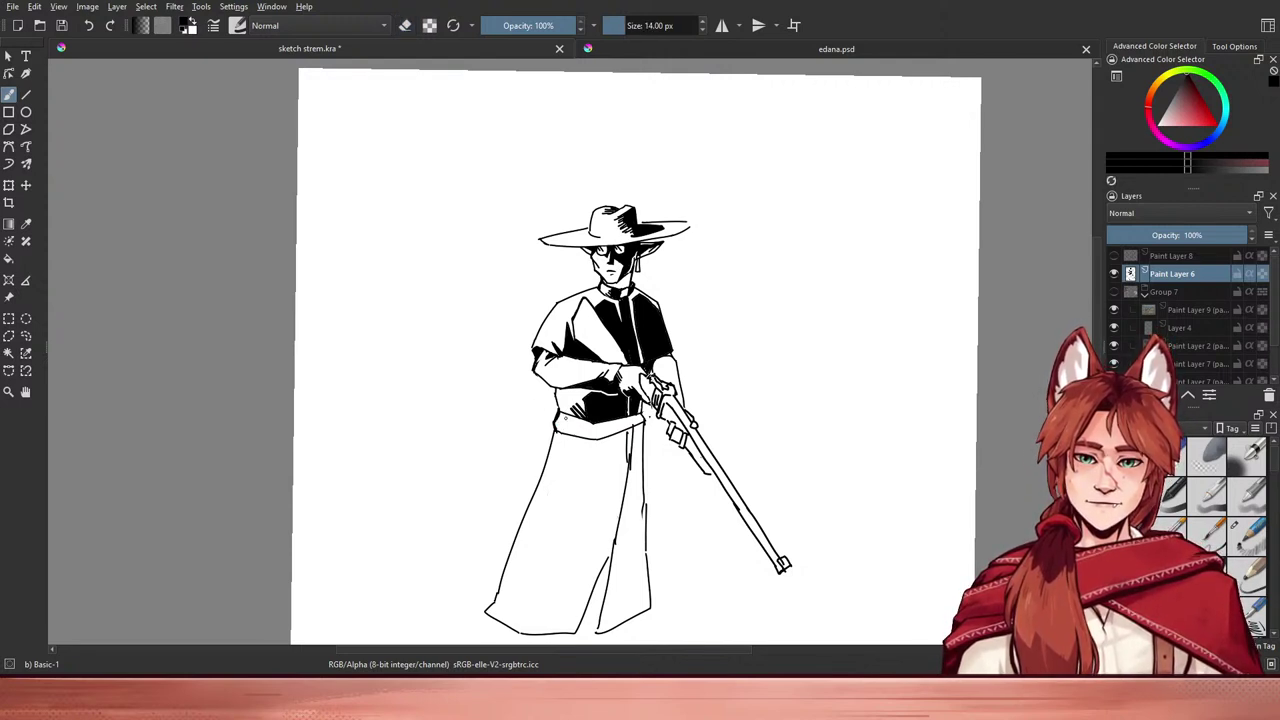
key("e")
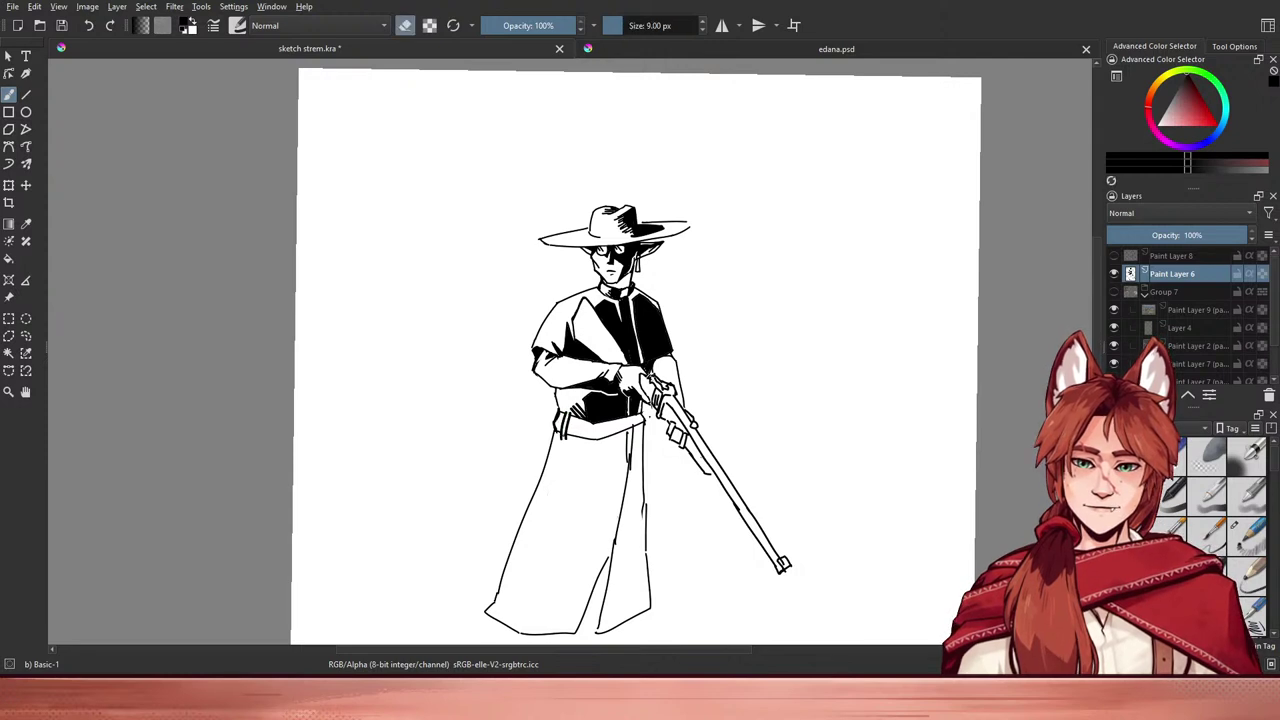
key("e")
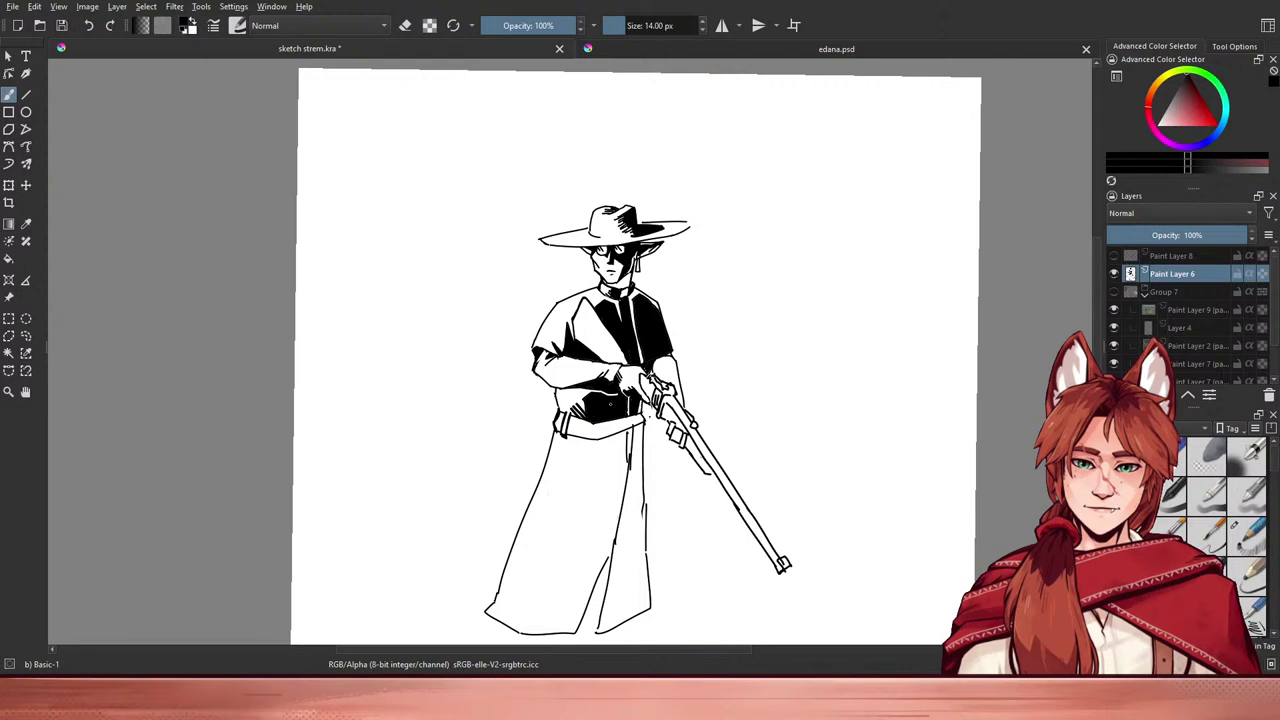
- Draw a second belt loop across the front of the belt and clean its edges with the 9 px eraser
left_click_drag(600, 420, 605, 438)
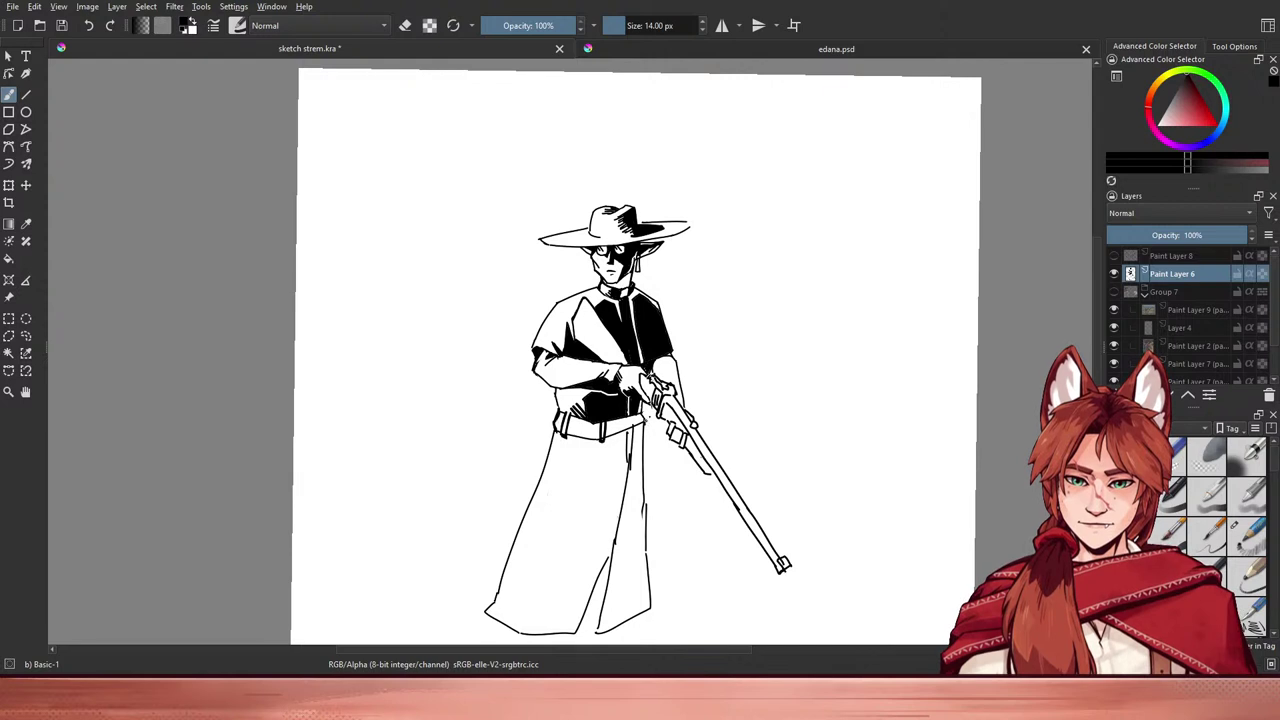
key("e")
key("e")
key("e")
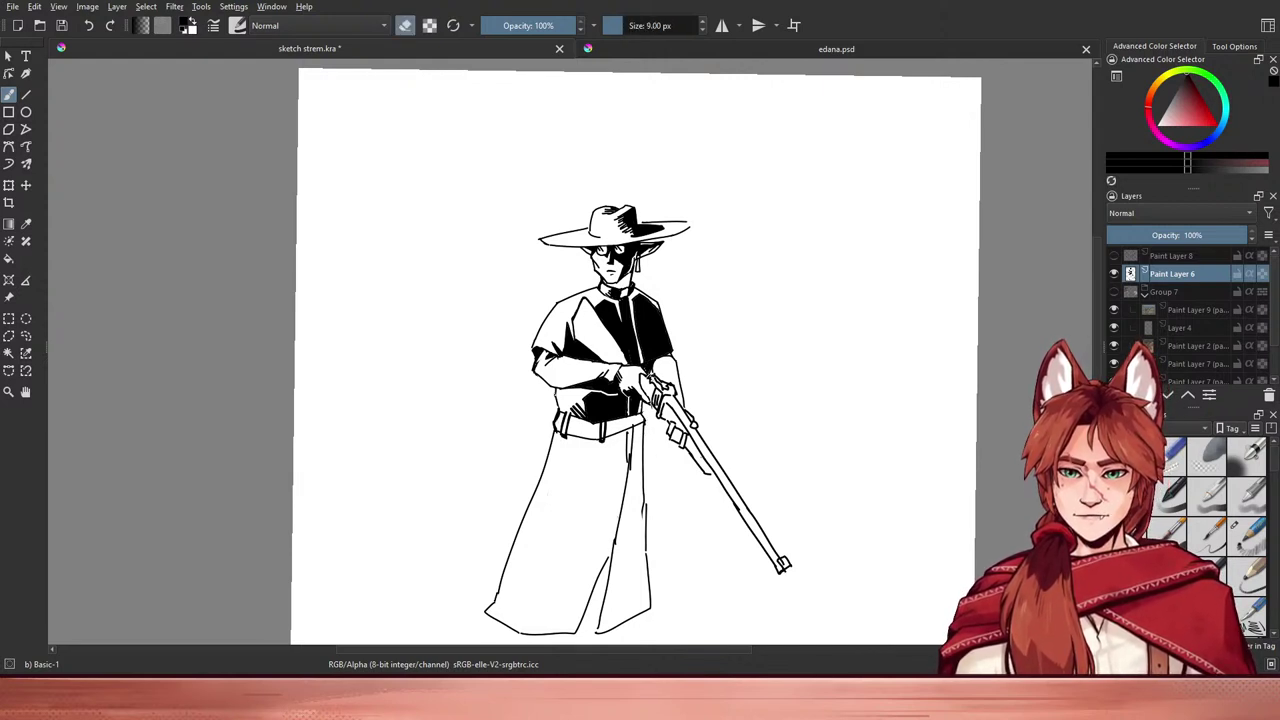
- Erase the doubled line at the top of the skirt's front slit, just below the belt, with the 9 px eraser
key("e")
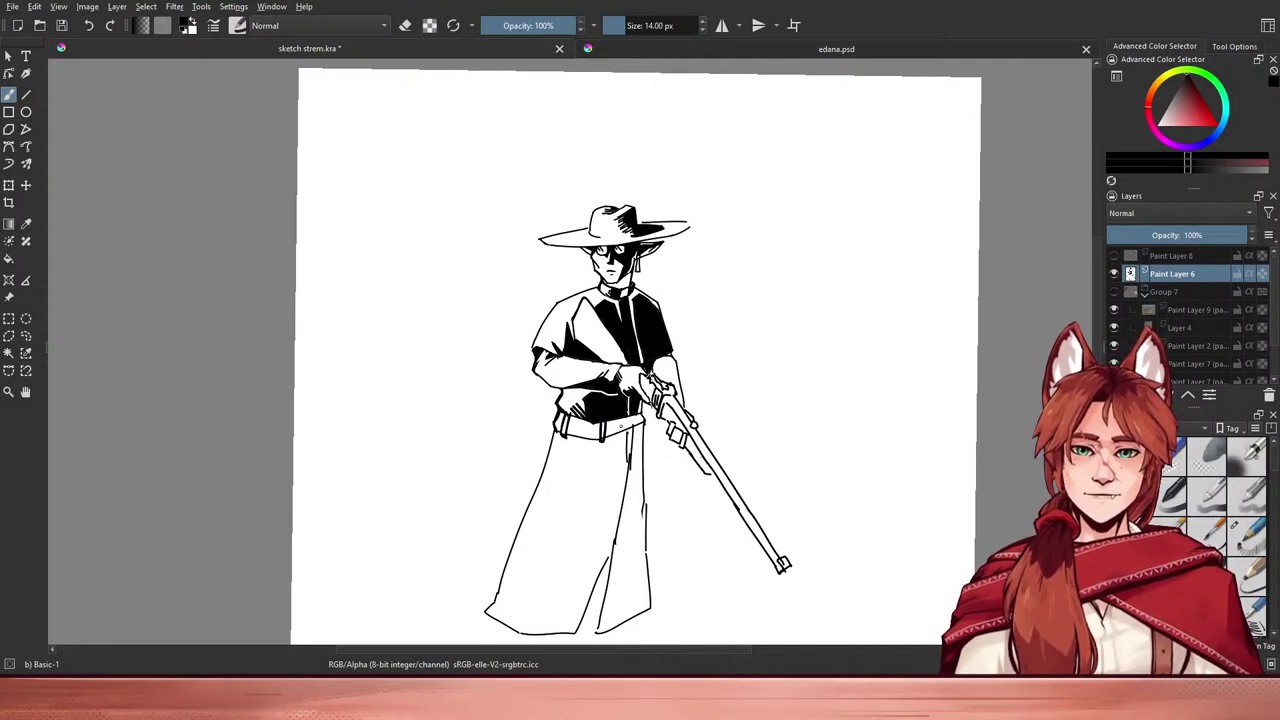
key("e")
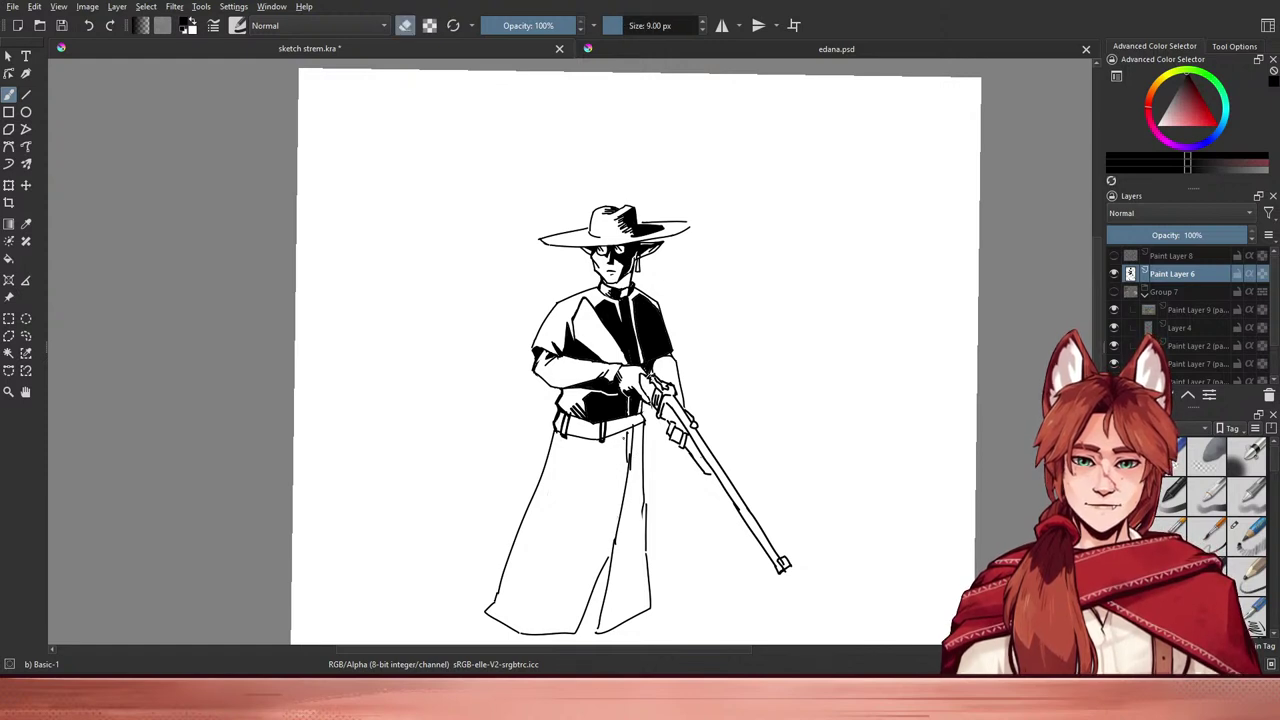
mouse_move(626, 460)
left_mouse_down()
mouse_move(626, 440)
mouse_move(626, 454)
left_mouse_up()
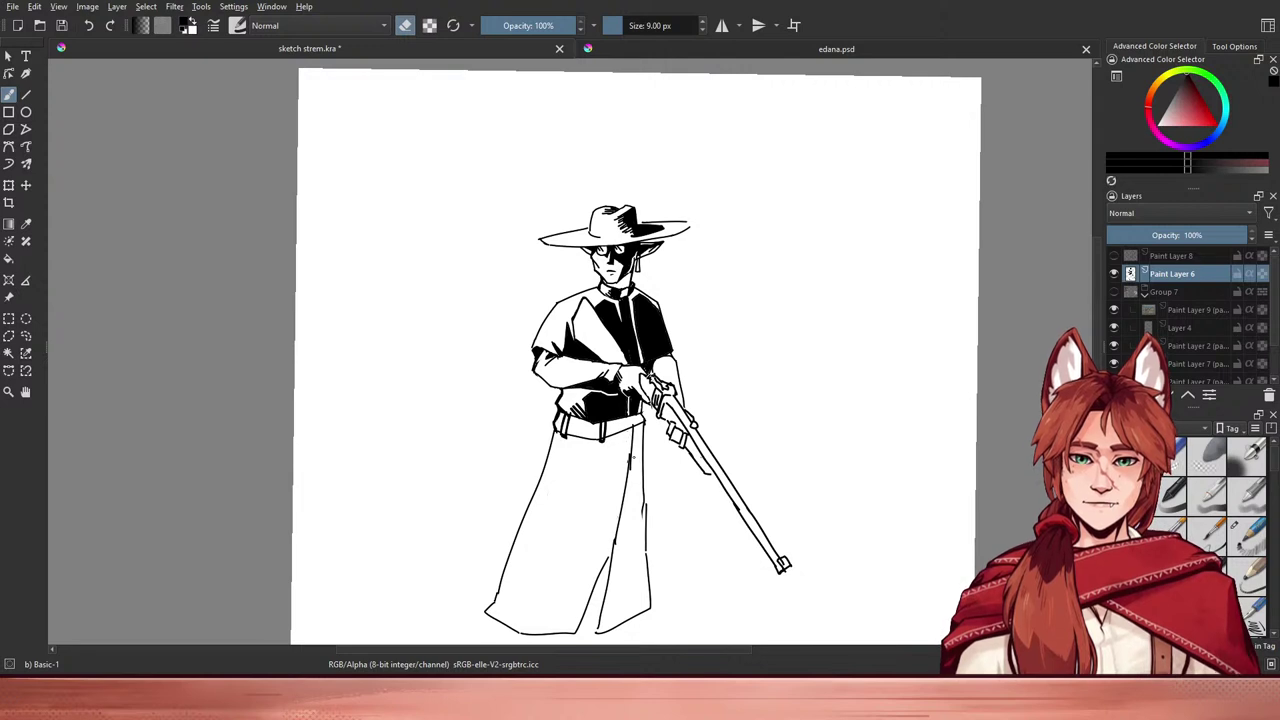
- Draw a small belt loop at the belt's end beside the rifle with an 11 px brush
key("e")
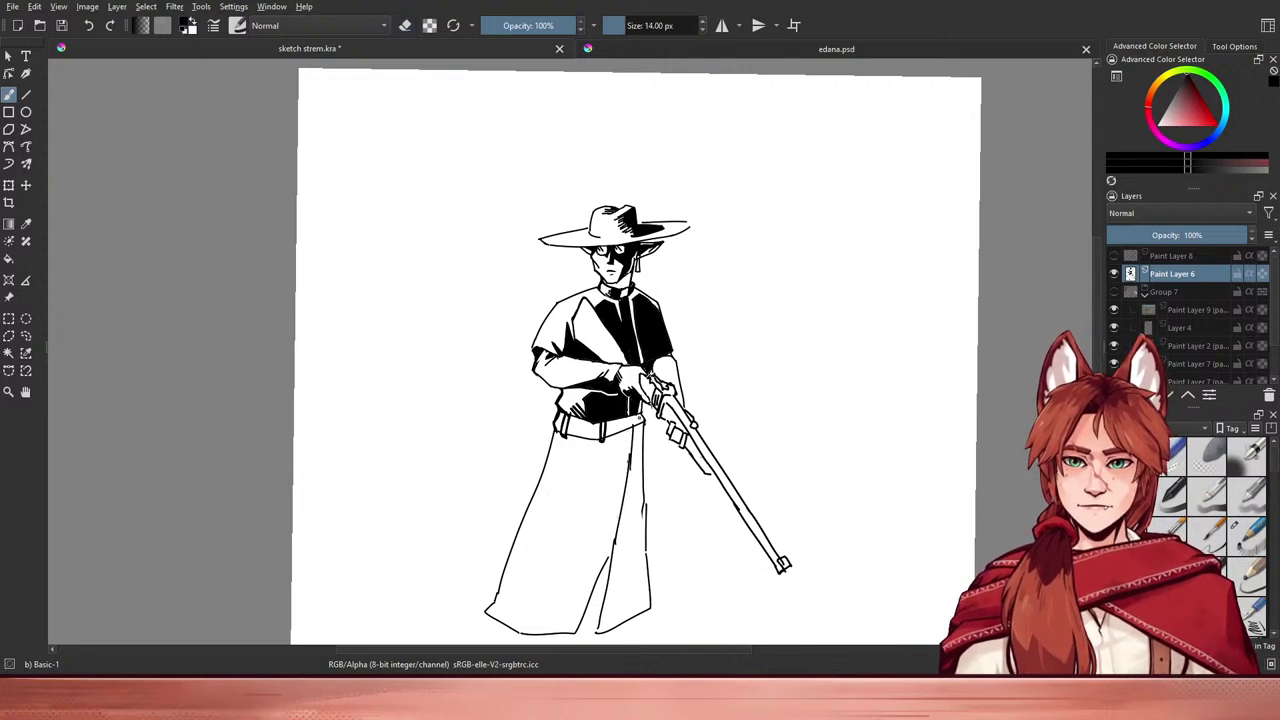
left_click_drag(638, 411, 641, 427)
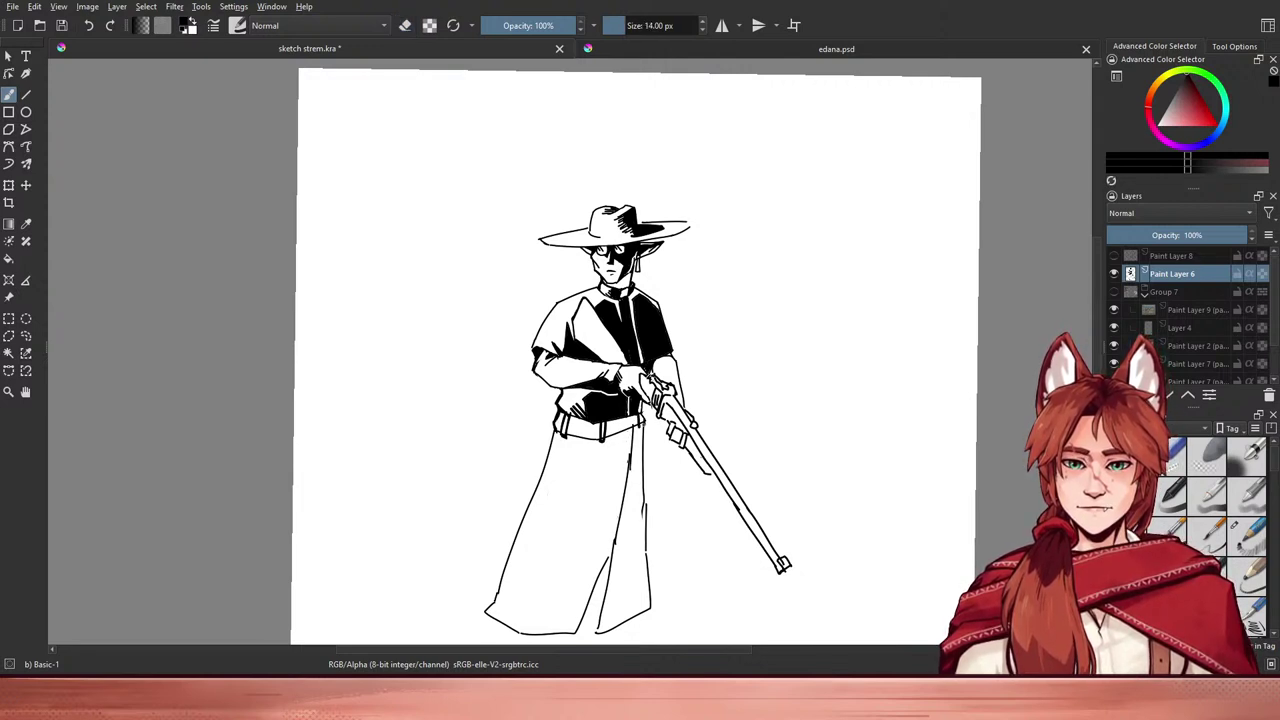
key("ctrl+z")
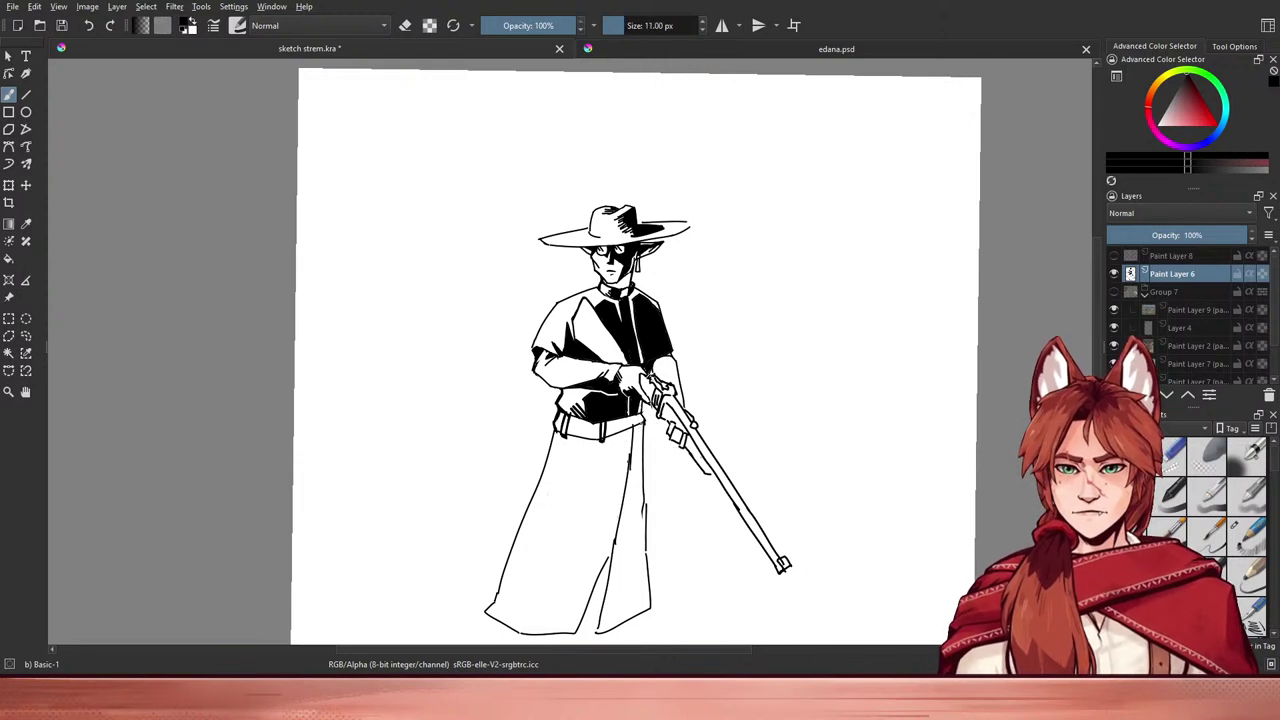
left_click_drag(638, 411, 641, 424)
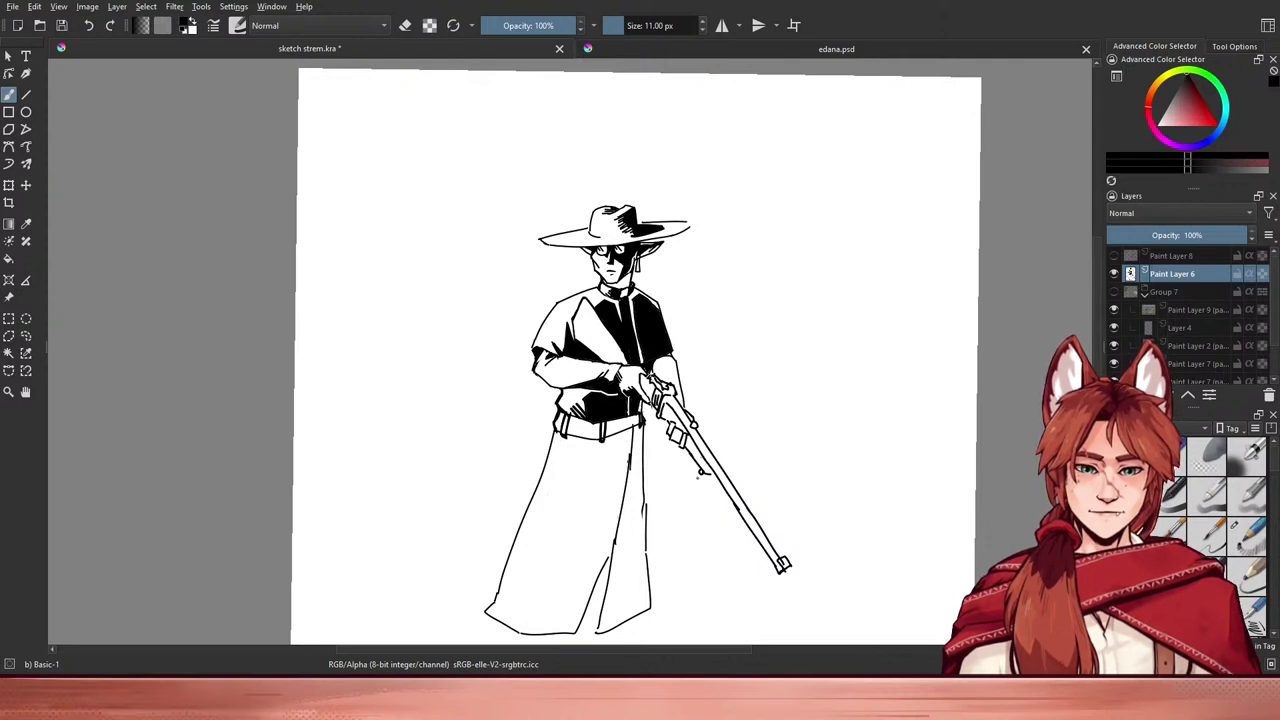
- Draw the lower end of a rifle sling as a short curved band hanging under the barrel
left_click_drag(695, 507, 693, 550)
key("ctrl+z")
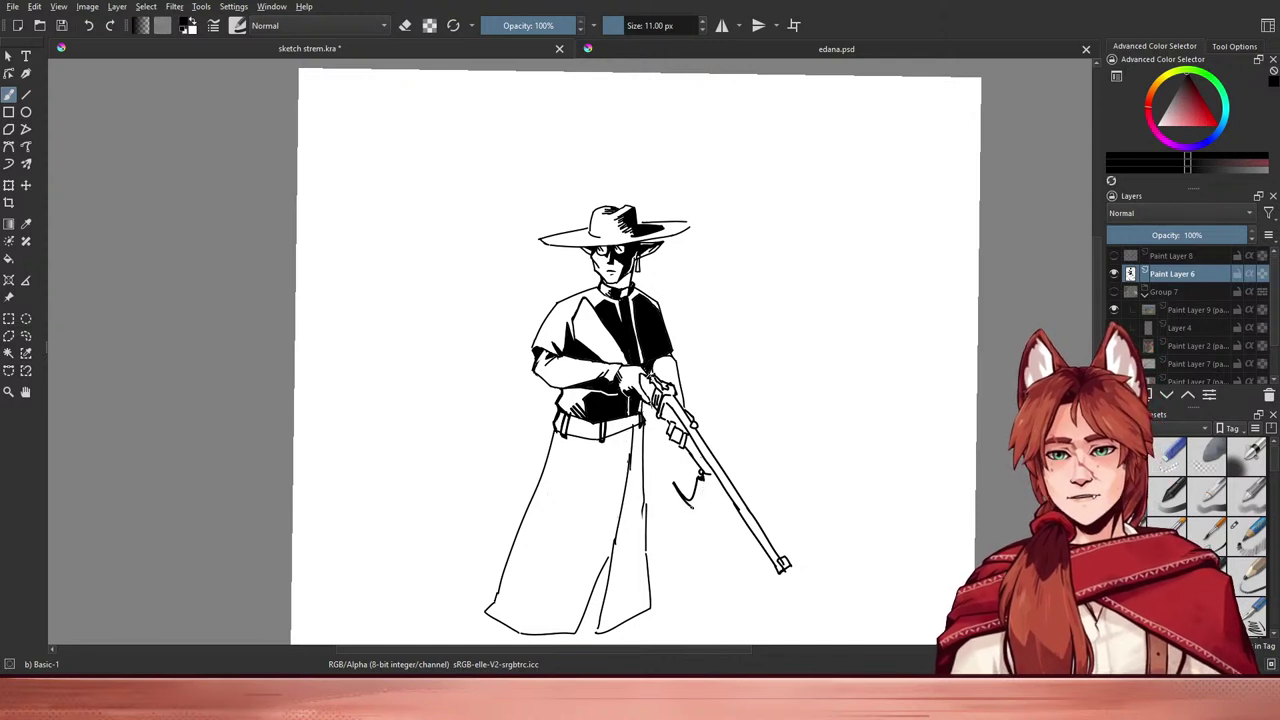
left_click_drag(707, 477, 704, 496)
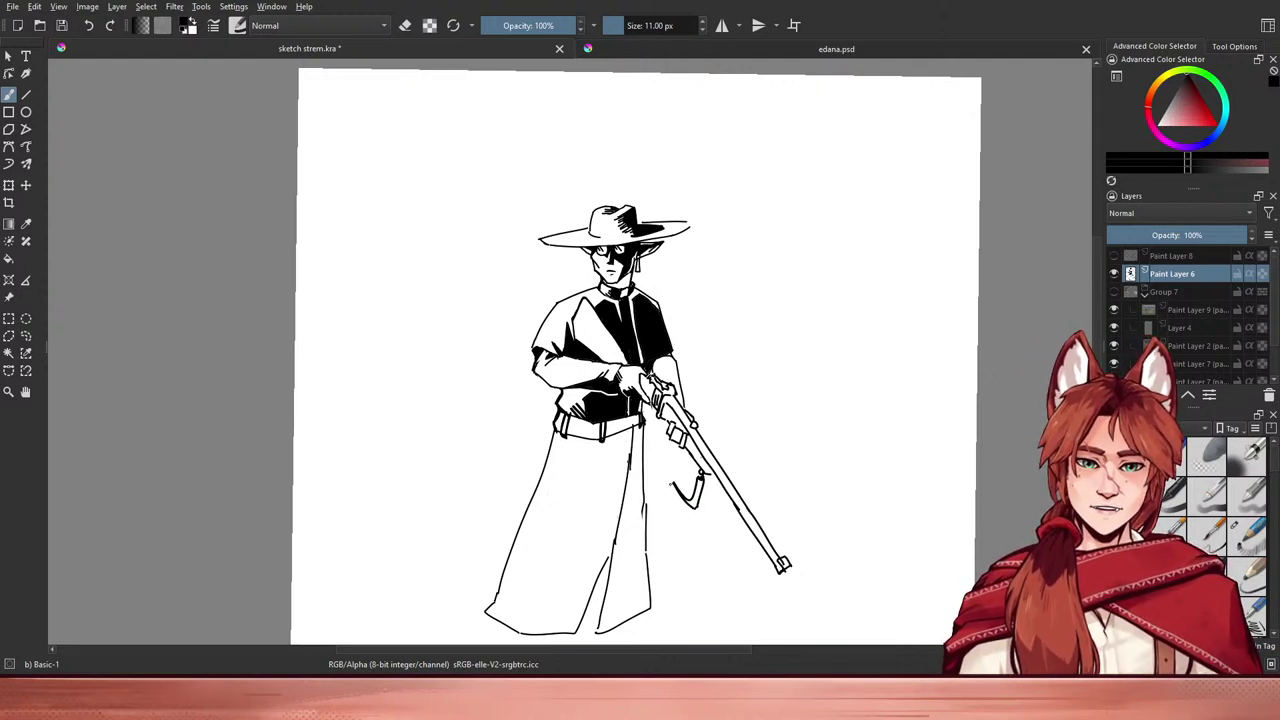
left_click_drag(652, 437, 676, 484)
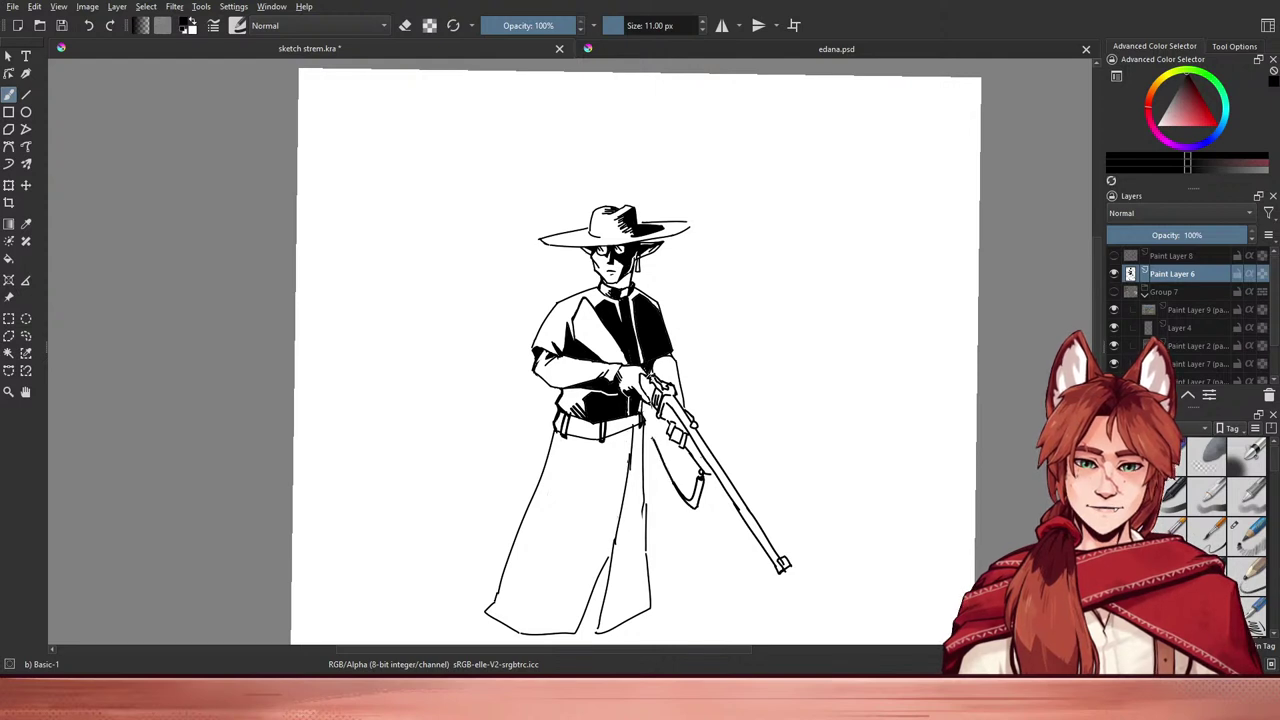
key("ctrl+z")
left_click_drag(648, 410, 669, 469)
key("ctrl+z")
left_click_drag(647, 411, 671, 477)
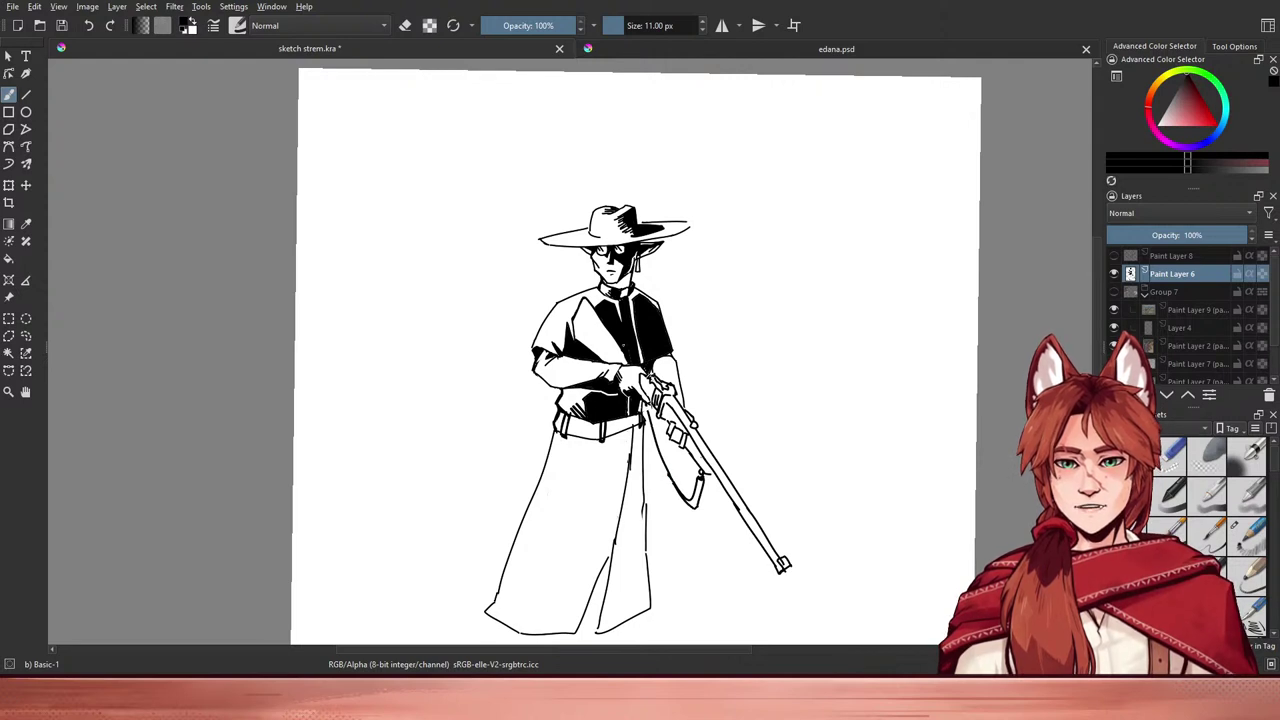
key("ctrl+z")
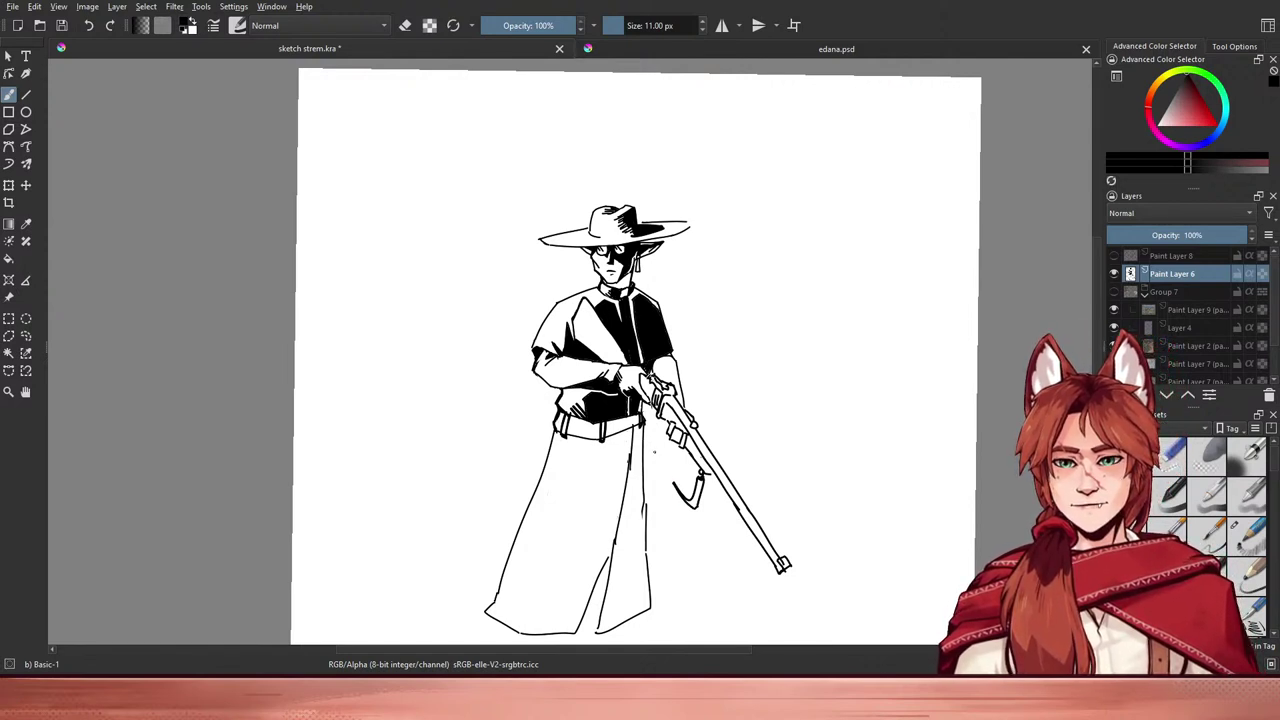
mouse_move(653, 448)
left_mouse_down()
mouse_move(677, 491)
mouse_move(661, 461)
left_mouse_up()
key("ctrl+z")
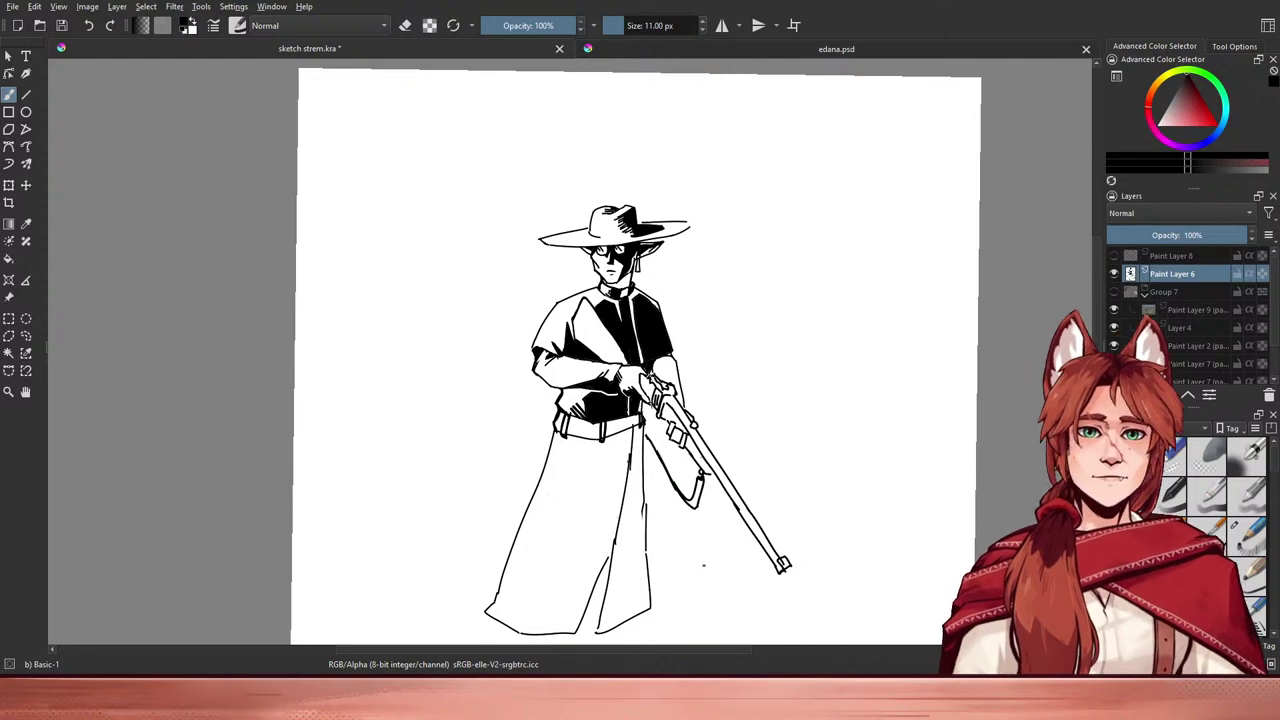
key("ctrl+z")
key("ctrl+z")
key("ctrl+z")
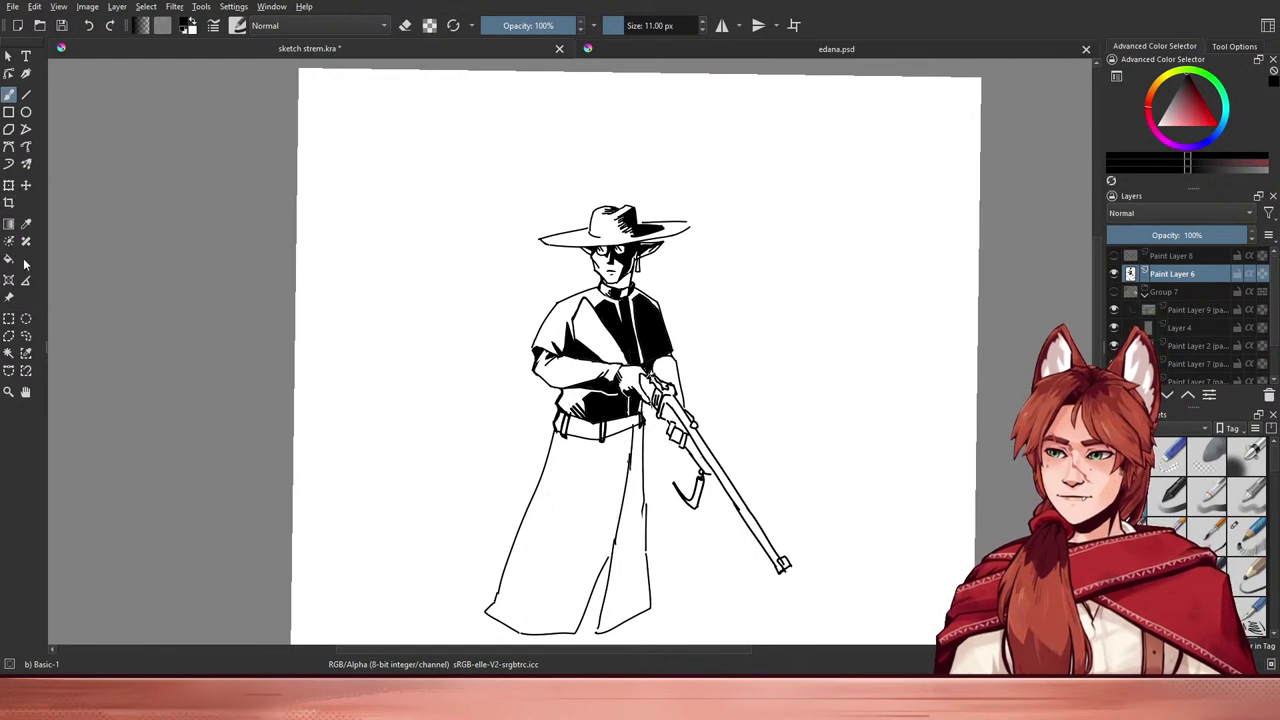
- Lasso the lower end of the rifle sling and move it down and slightly toward the skirt, clear of the barrel, then deselect
left_click(26, 318)
left_click_drag(660, 480, 678, 512)
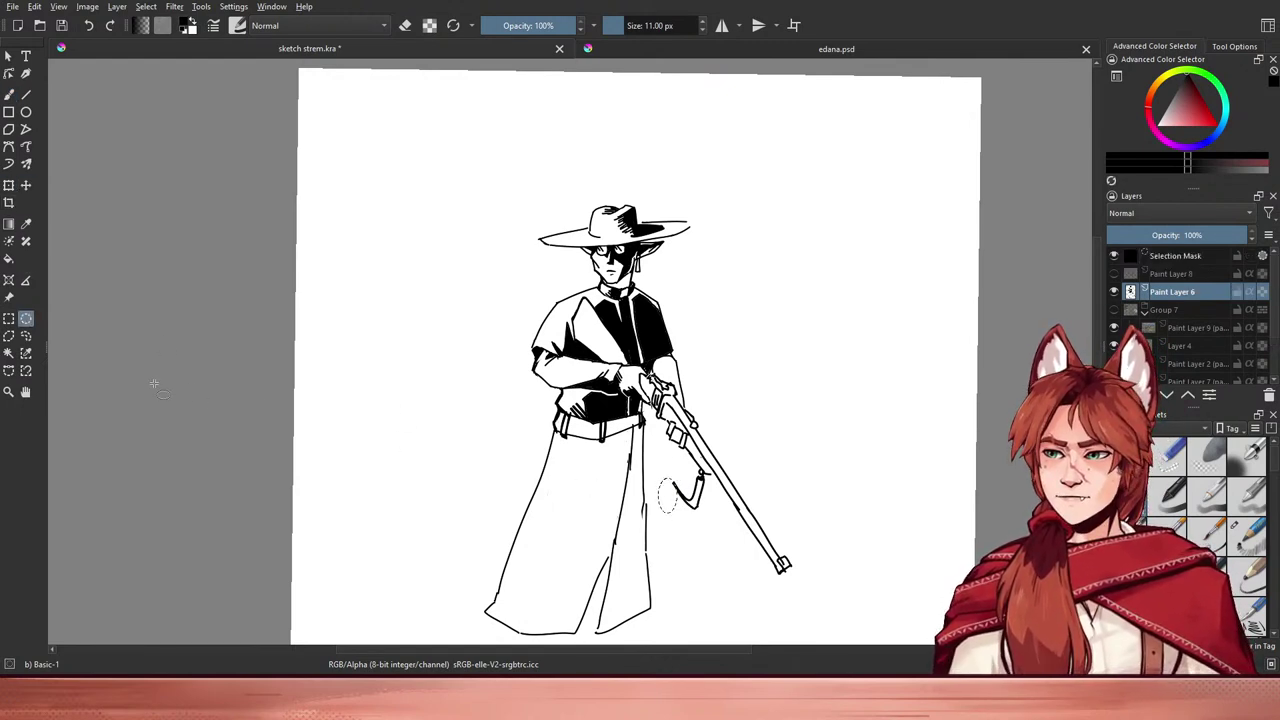
key("ctrl+shift+a")
left_click(26, 336)
mouse_move(675, 514)
left_mouse_down()
mouse_move(692, 470)
mouse_move(724, 500)
mouse_move(706, 550)
mouse_move(694, 516)
mouse_move(691, 537)
left_mouse_up()
key("ctrl+t")
key("Return")
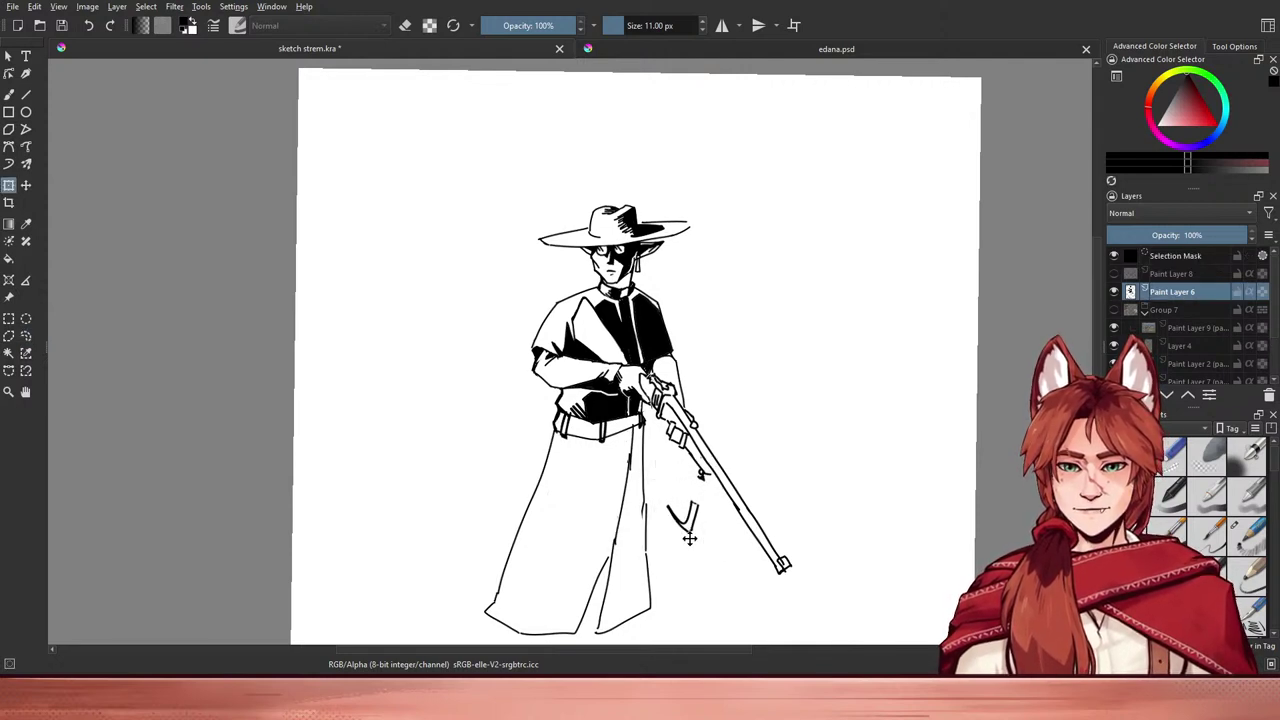
key("ctrl+shift+a")
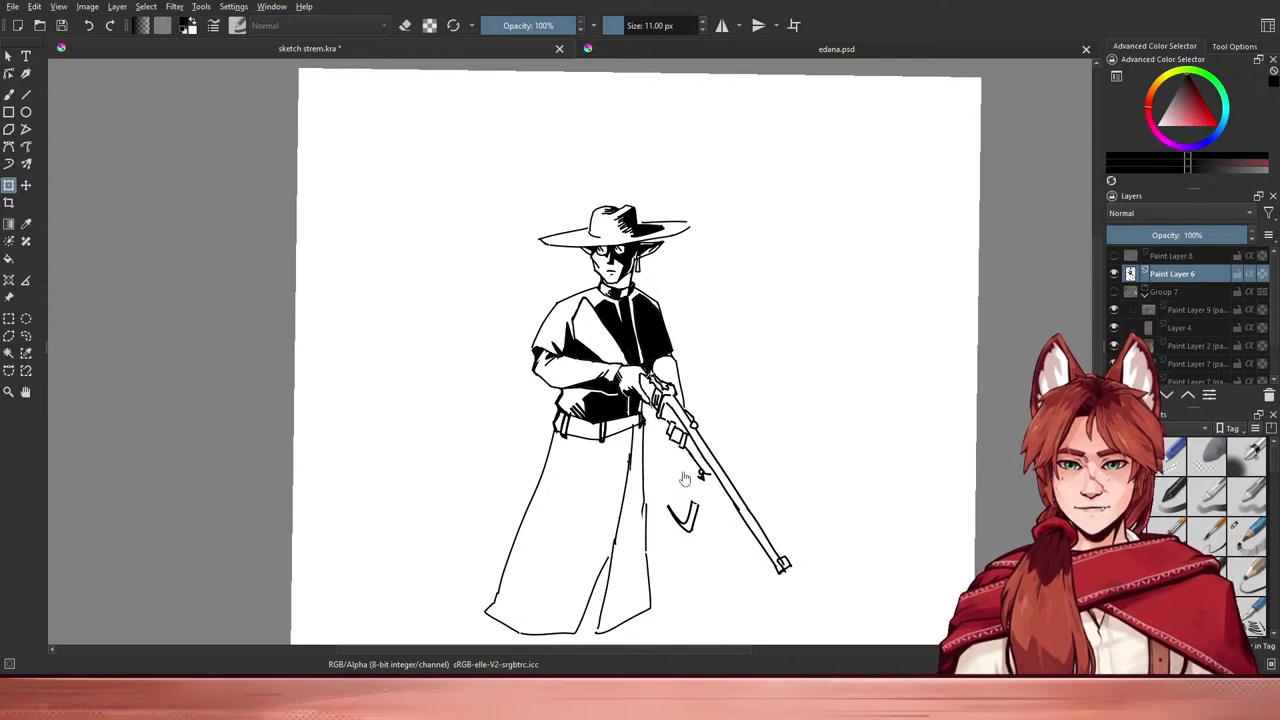
- Reconnect the moved sling end to the underside of the barrel with two parallel strokes of the 11 px brush
key("b")
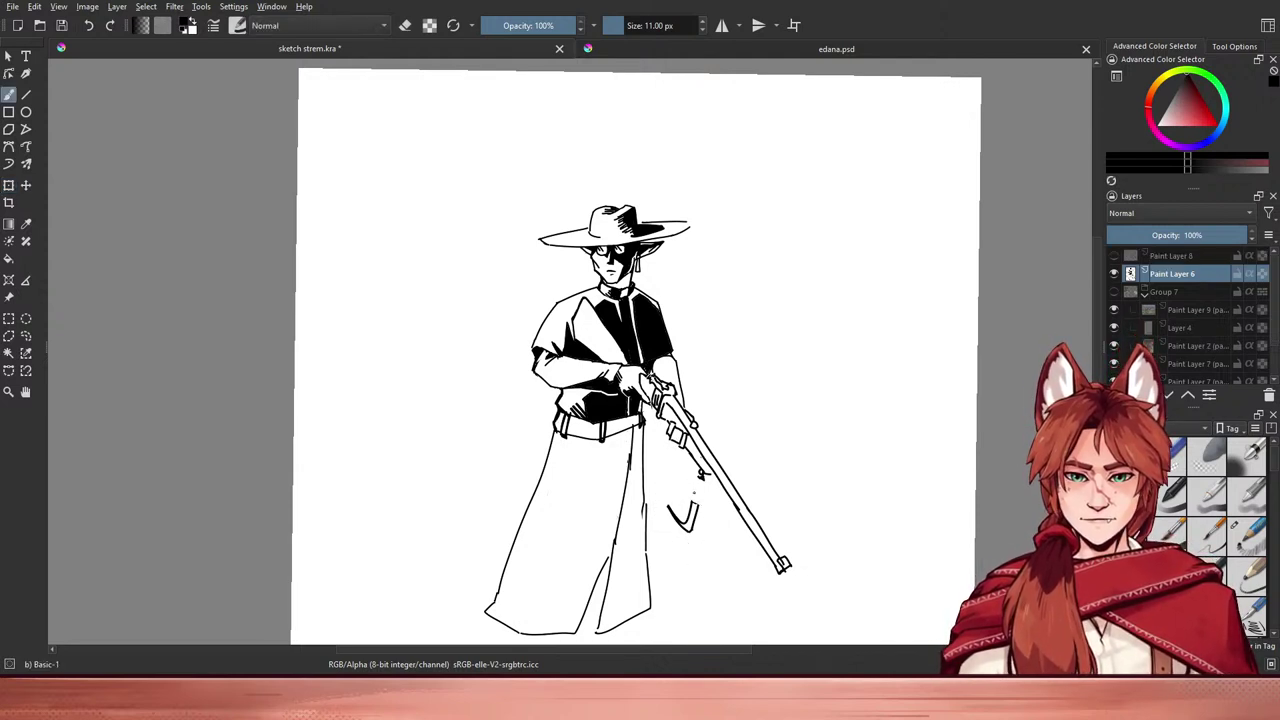
key("e")
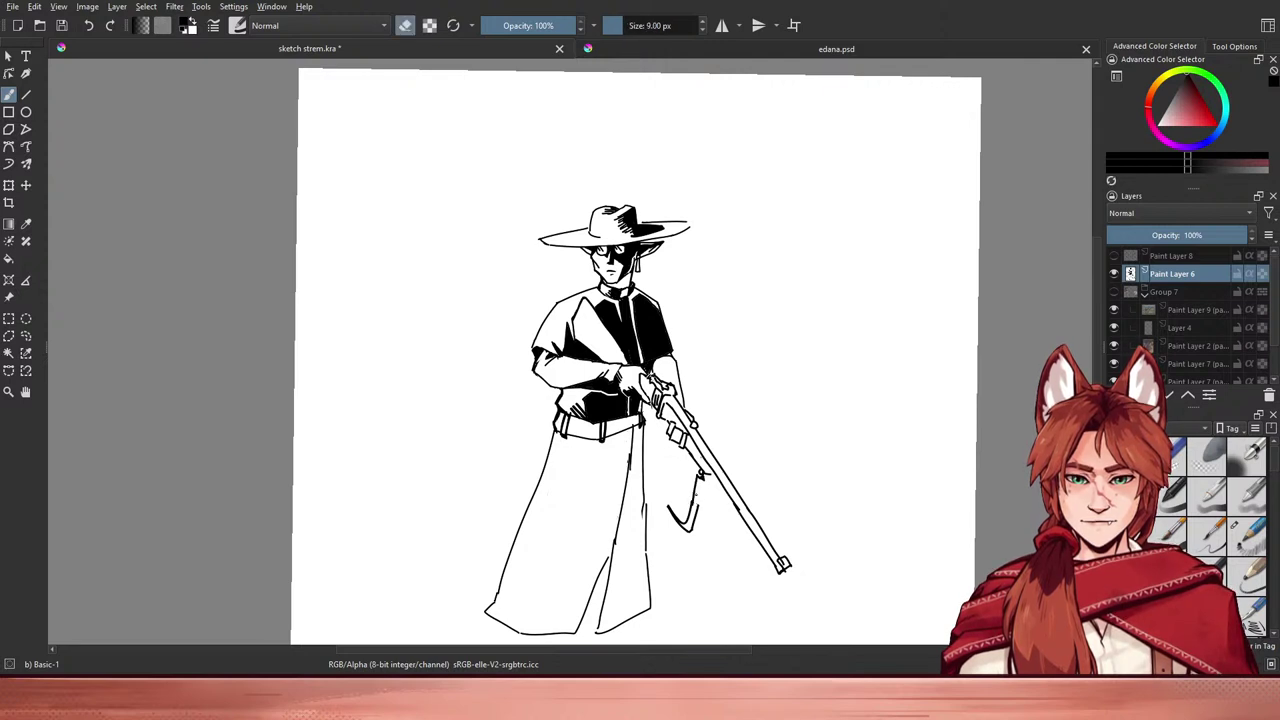
key("e")
left_click_drag(706, 478, 698, 511)
key("e")
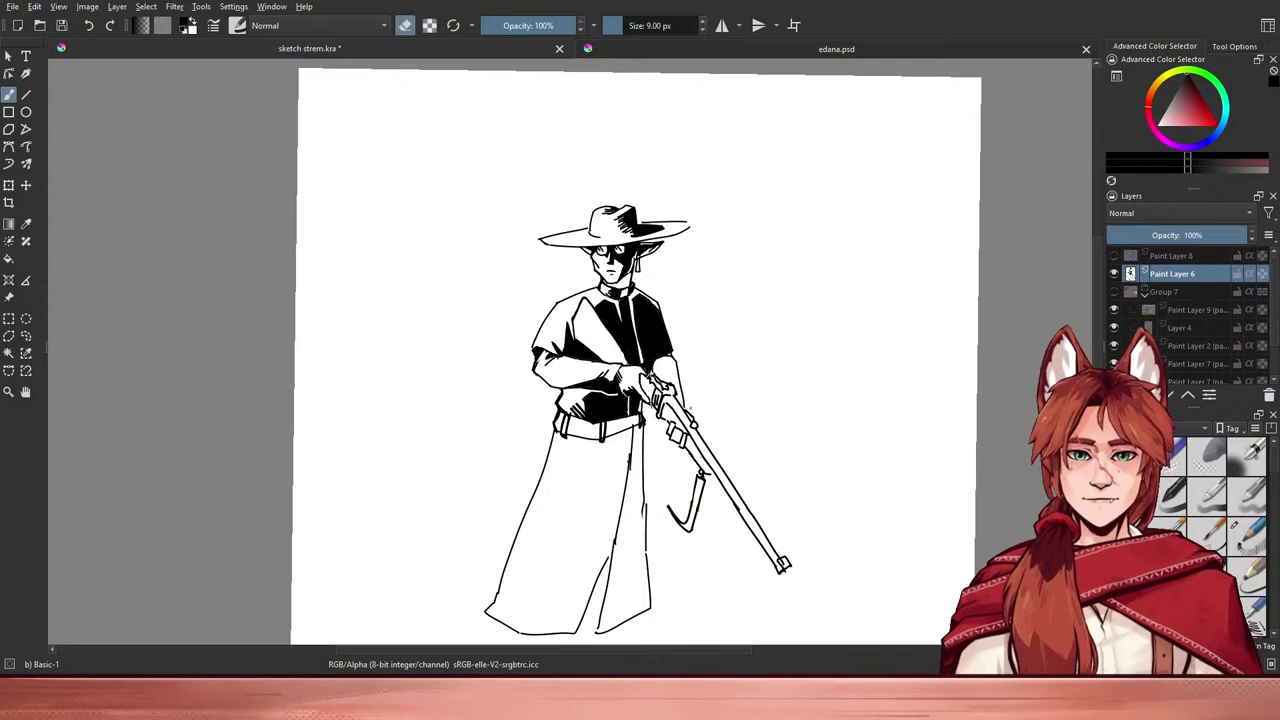
key("e")
left_click_drag(642, 461, 667, 510)
key("ctrl+z")
left_click_drag(640, 438, 668, 507)
key("ctrl+z")
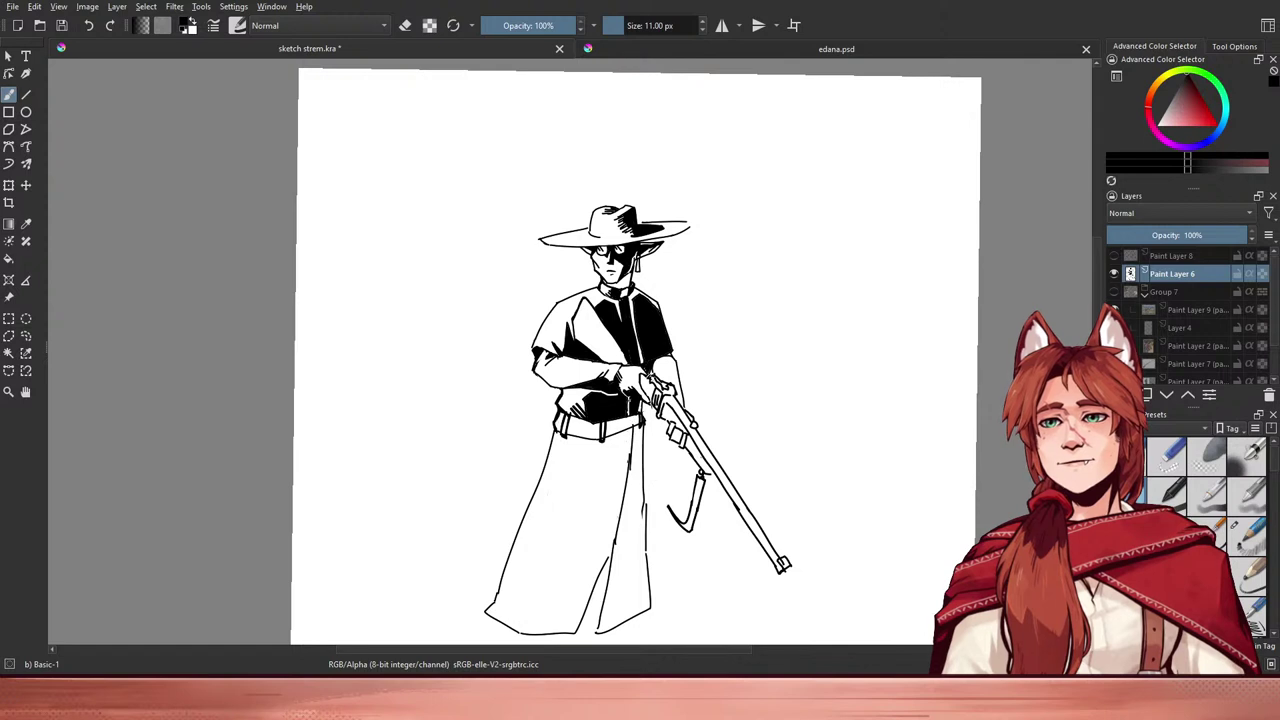
left_click_drag(626, 396, 667, 497)
key("ctrl+z")
left_click_drag(625, 414, 655, 491)
key("ctrl+z")
left_click_drag(624, 398, 667, 497)
key("ctrl+z")
- Draw the sling's long strap from the waist down to its lower end and briefly show the reference images in Group 7 for comparison
left_click_drag(624, 408, 669, 509)
mouse_move(627, 414)
left_mouse_down()
mouse_move(651, 475)
mouse_move(647, 463)
left_mouse_up()
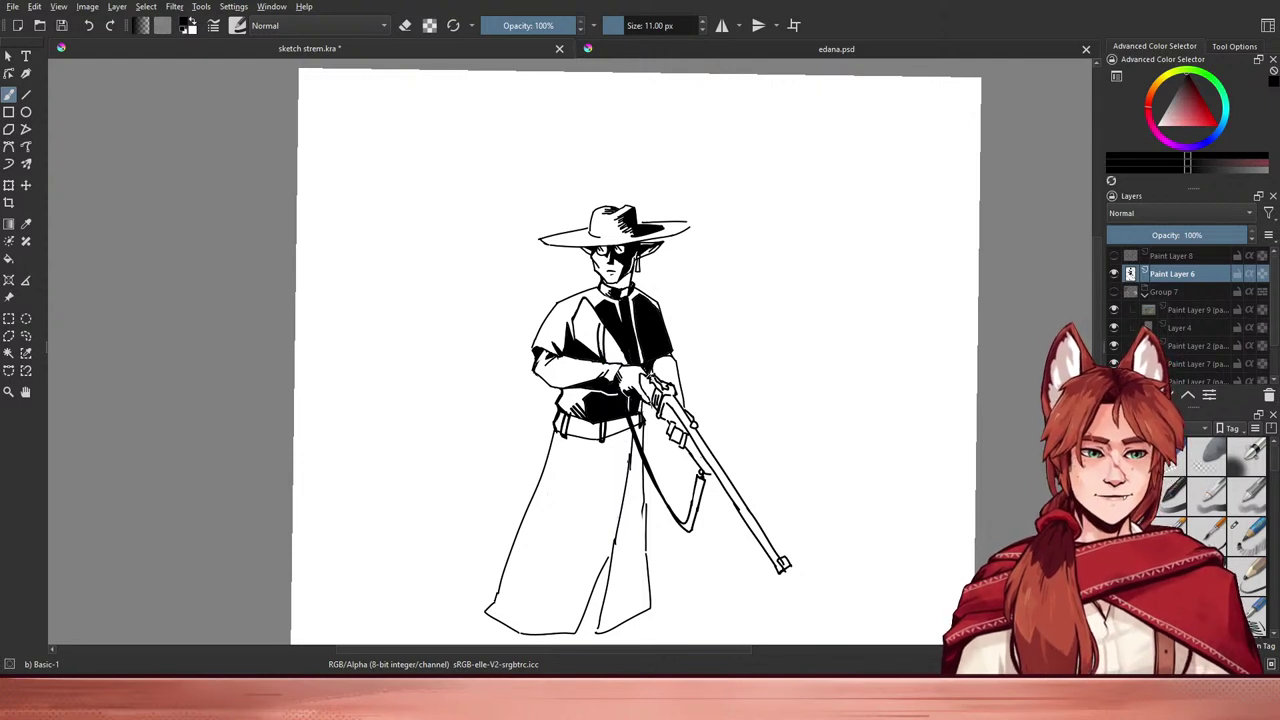
left_click(1114, 292)
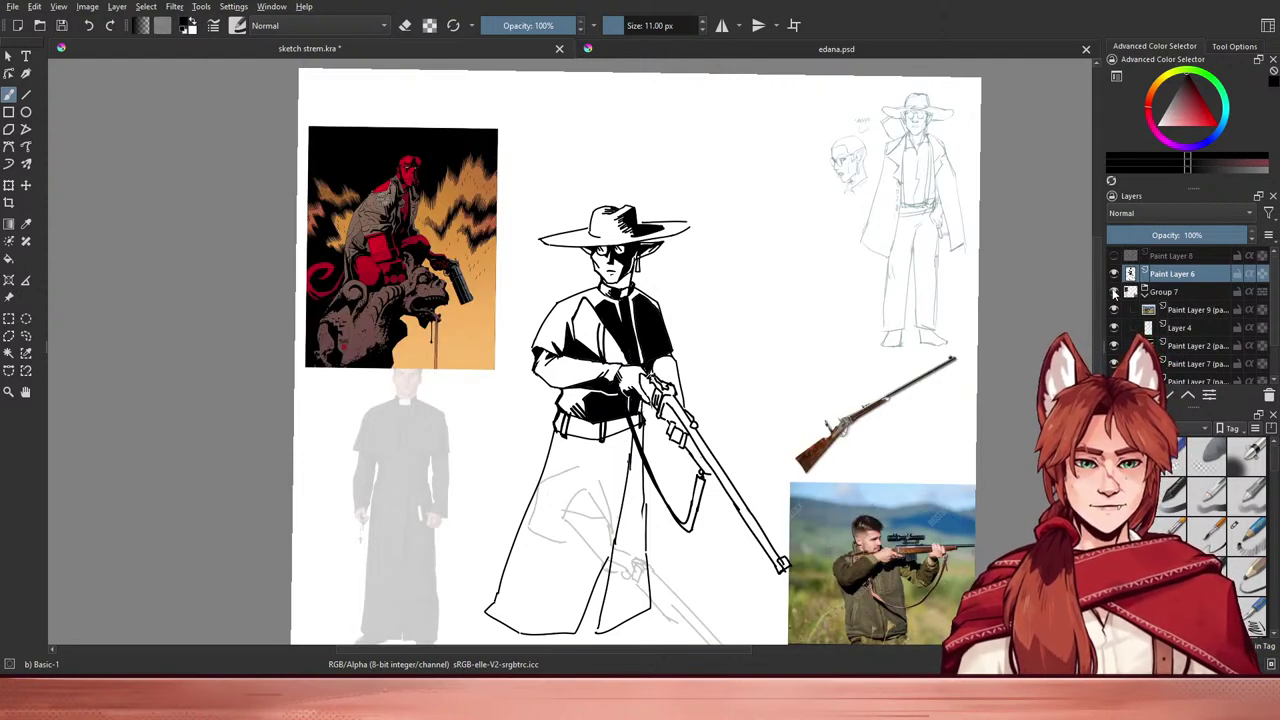
left_click(1112, 292)
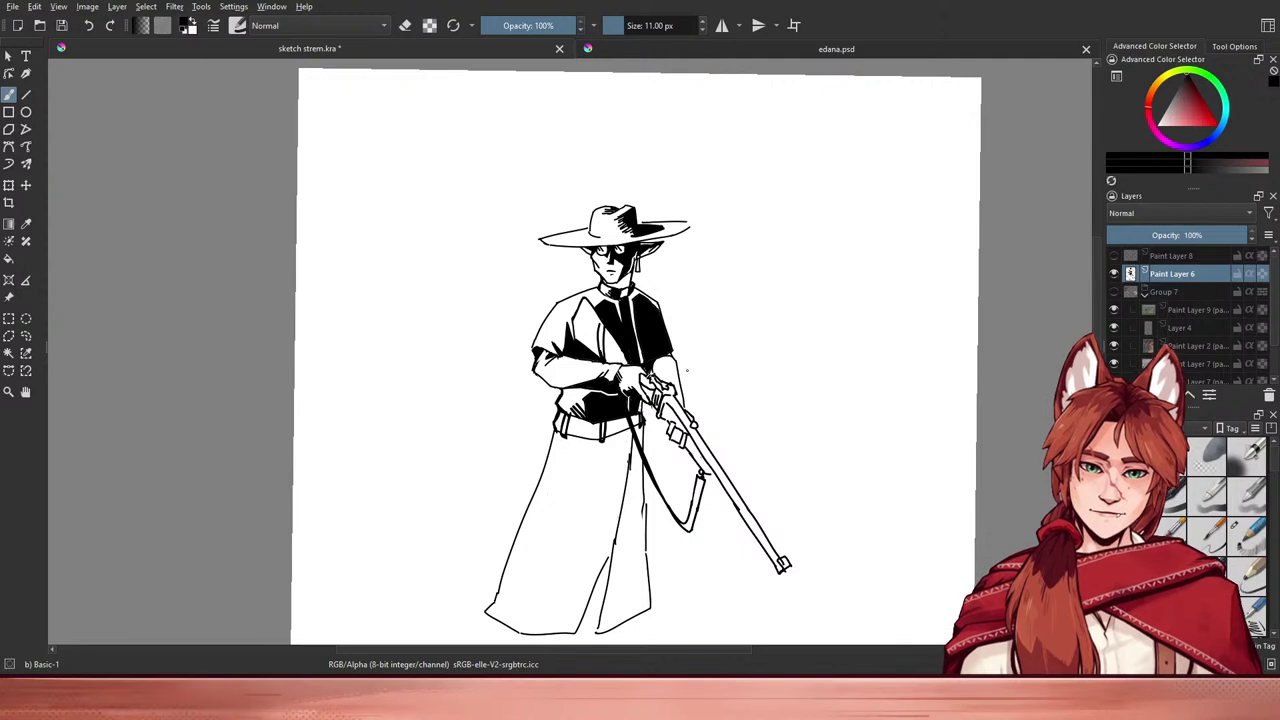
- Draw a short hooked crease just below the belt and shade the belt section beside the middle loop black
key("e")
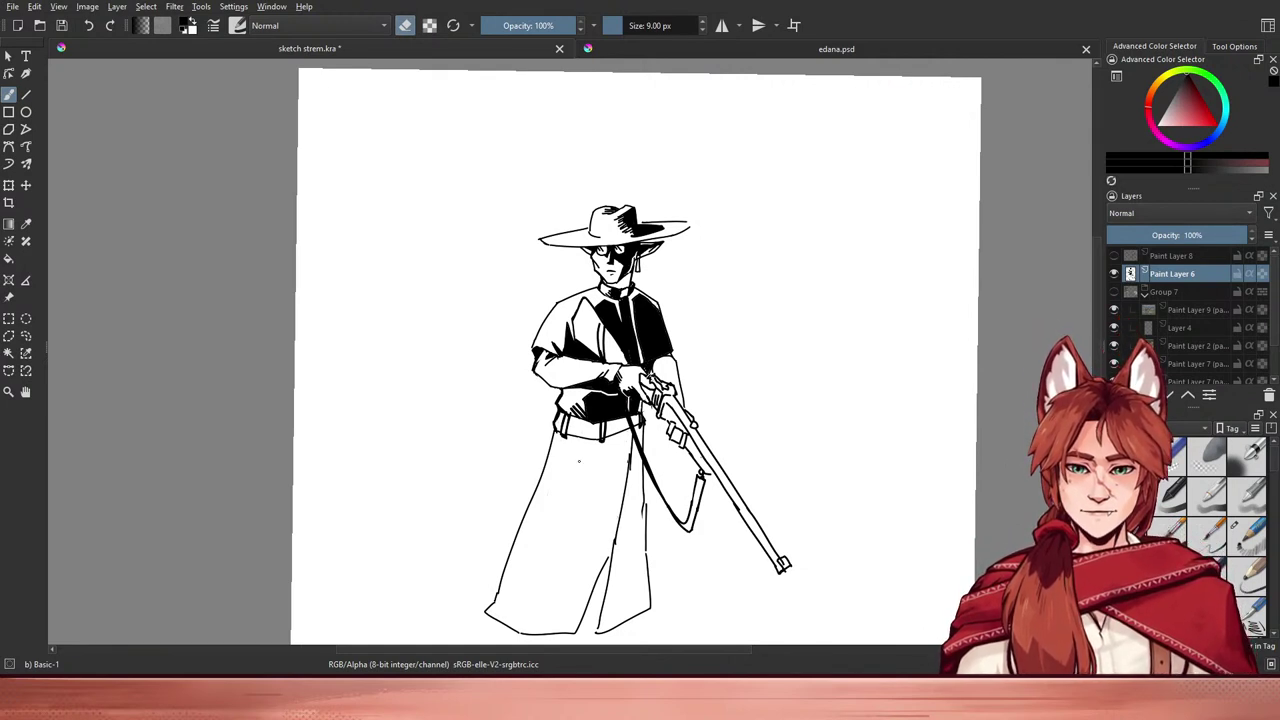
key("e")
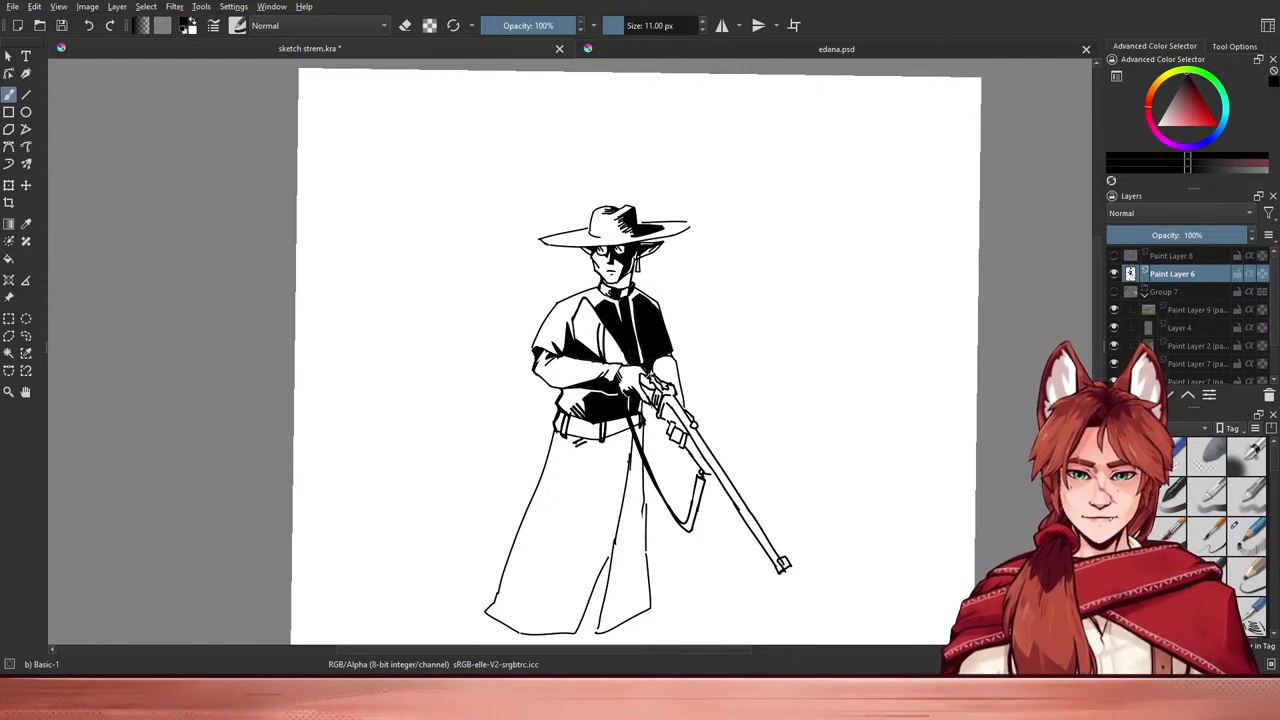
left_click_drag(575, 443, 577, 459)
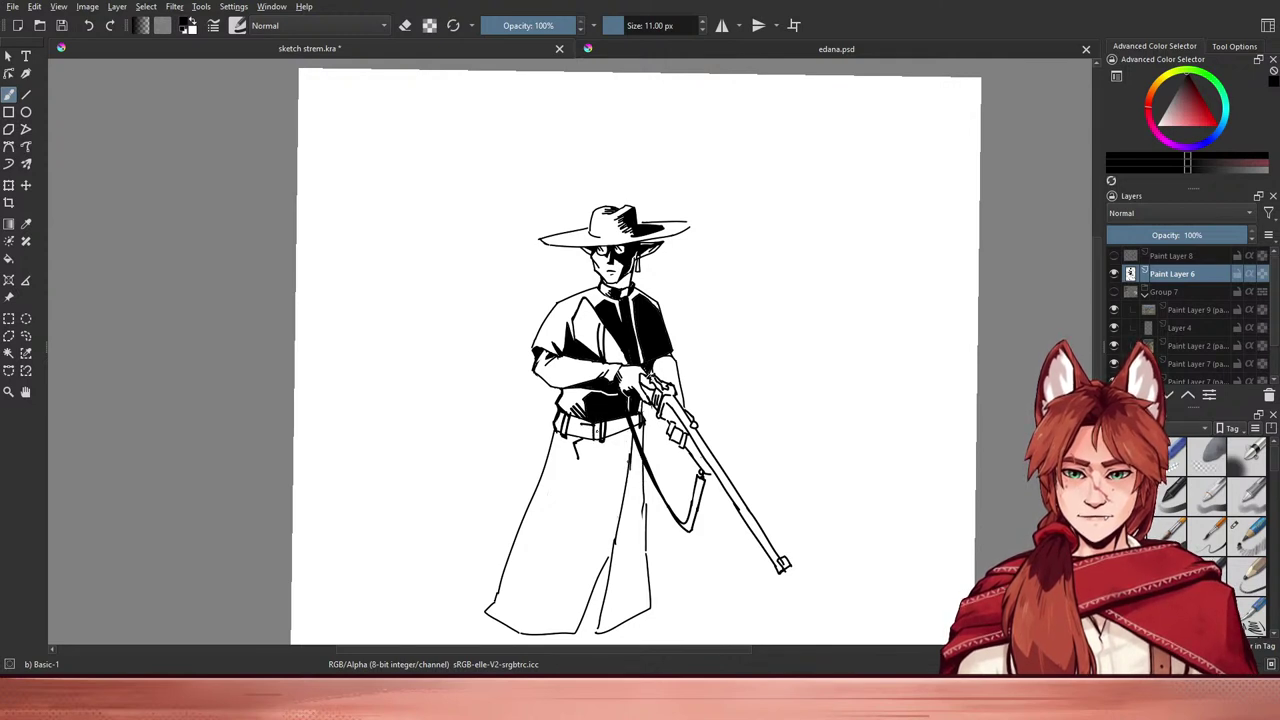
key("f")
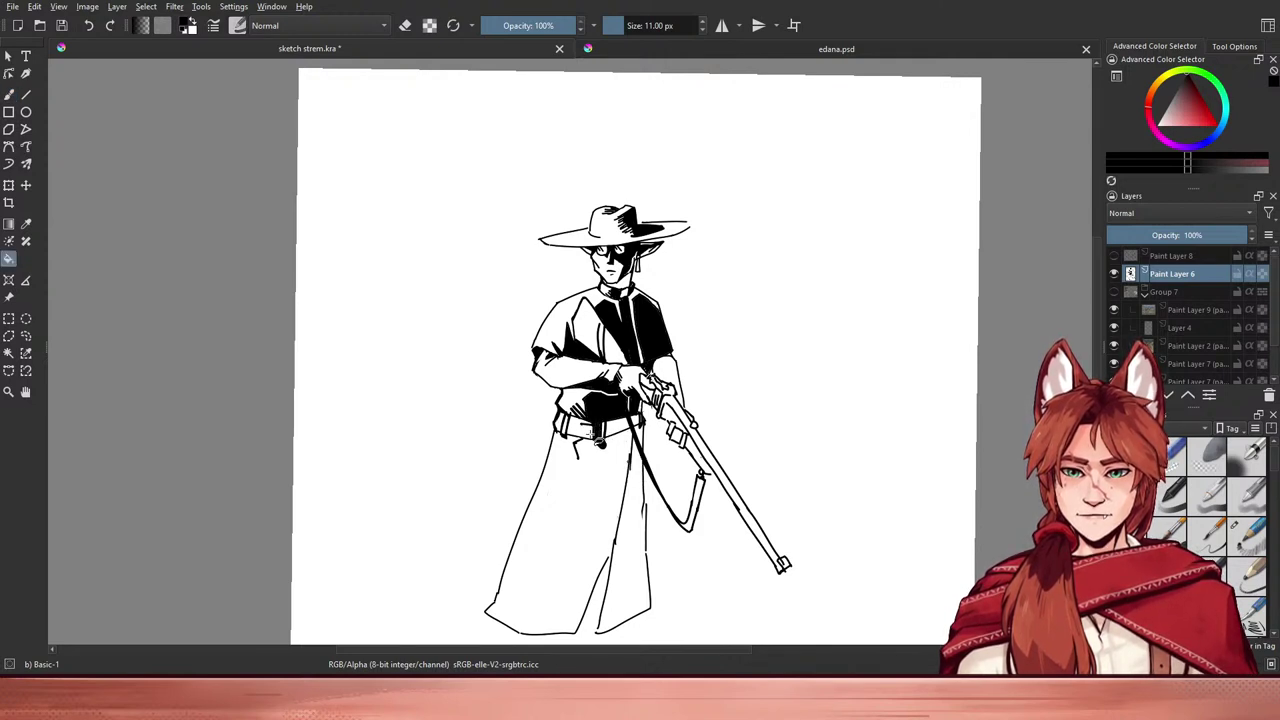
key("b")
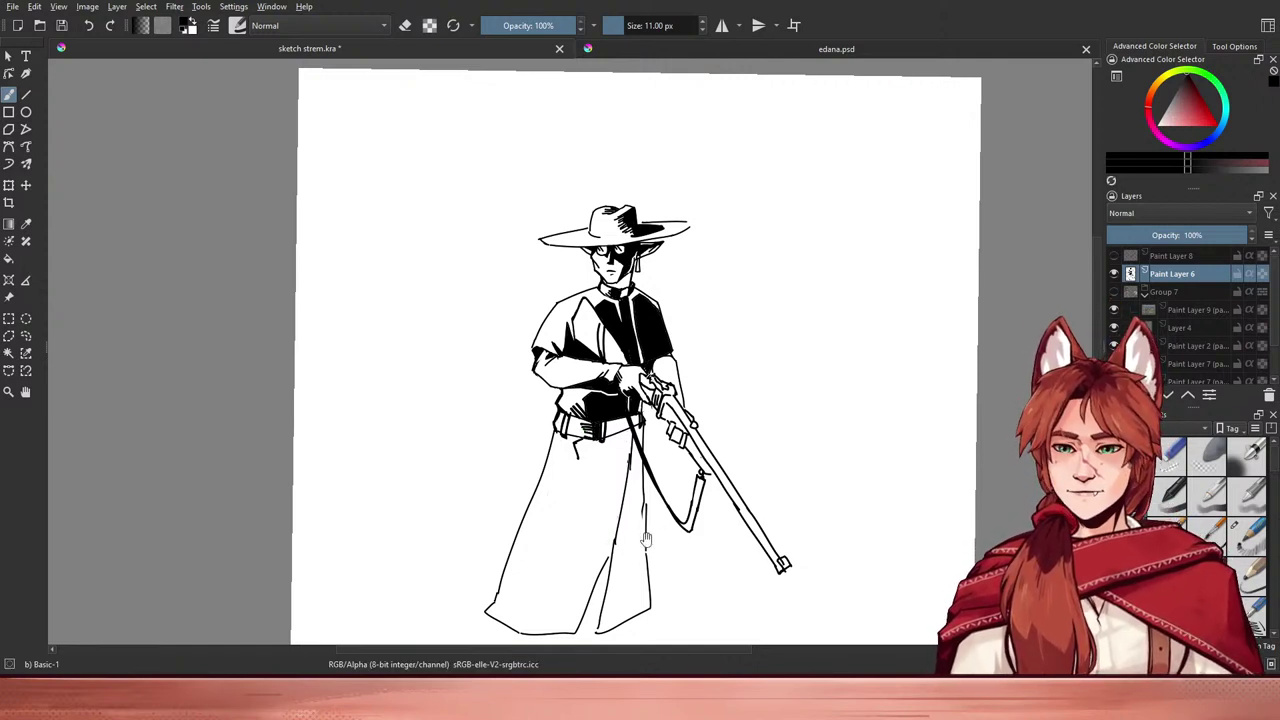
- Close the outline of the belt section between the middle loop and the rifle and fill it with black
left_click_drag(646, 540, 651, 508)
key("e")
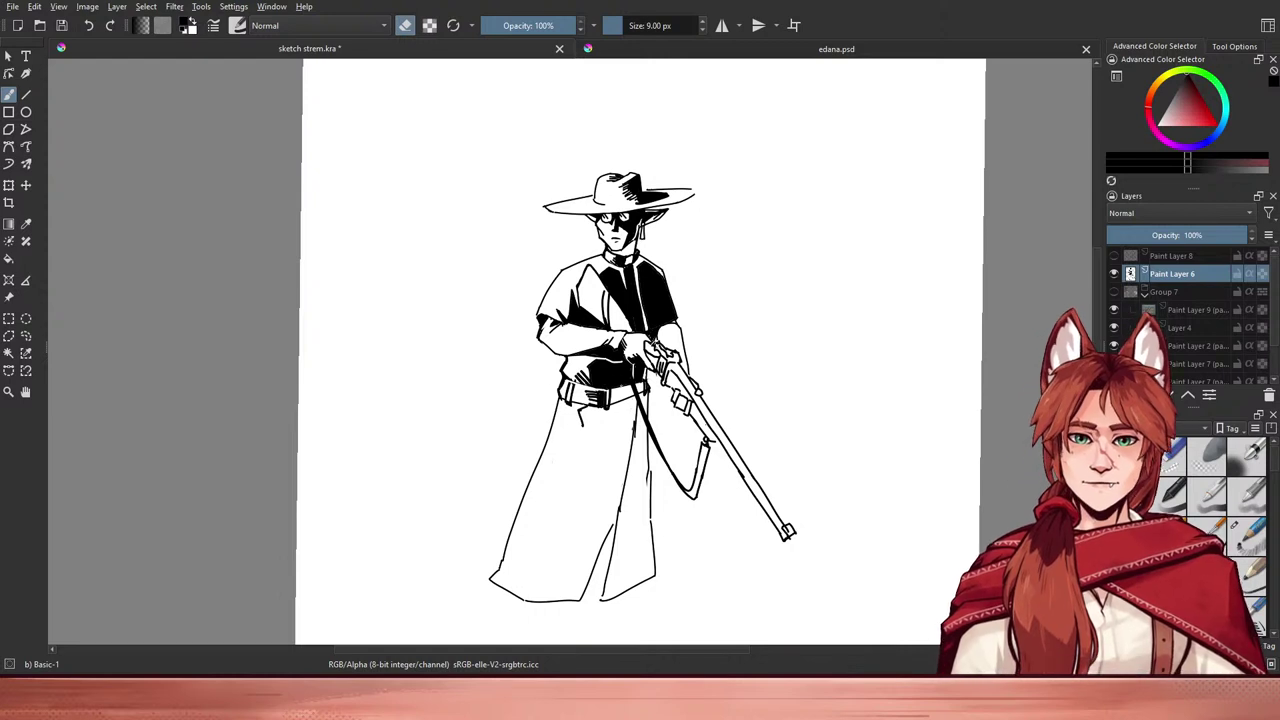
key("e")
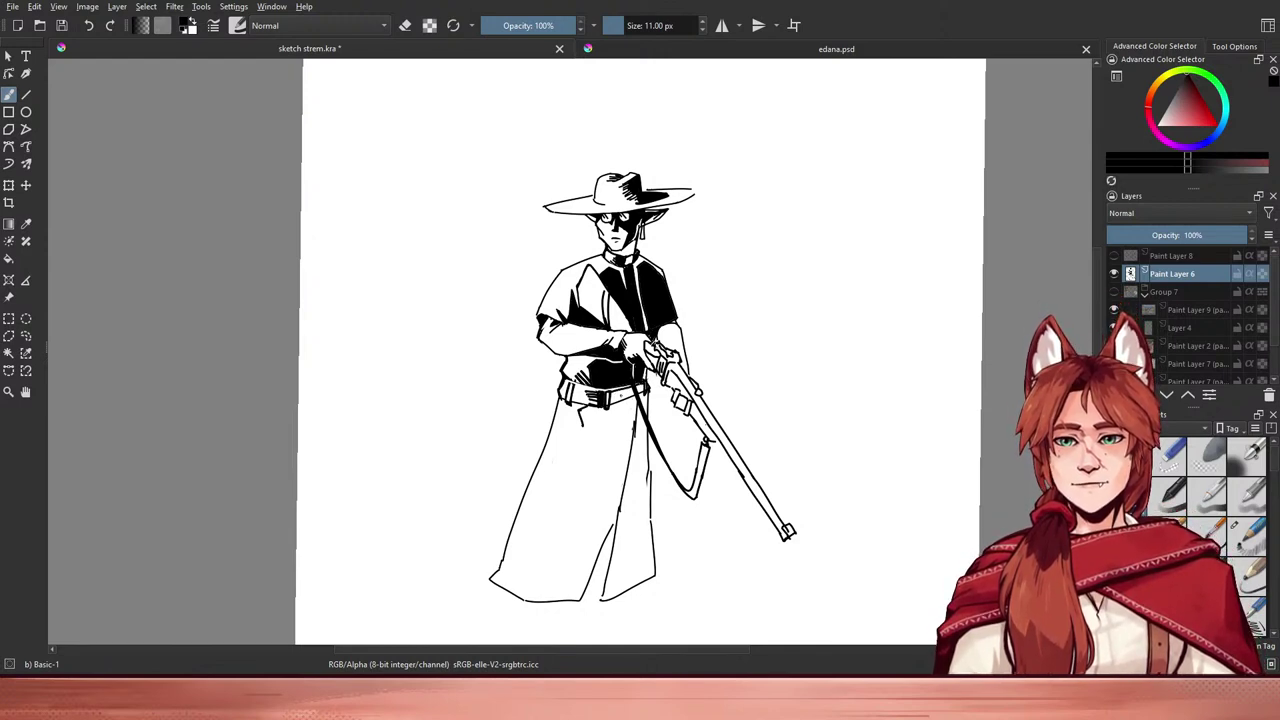
key("f")
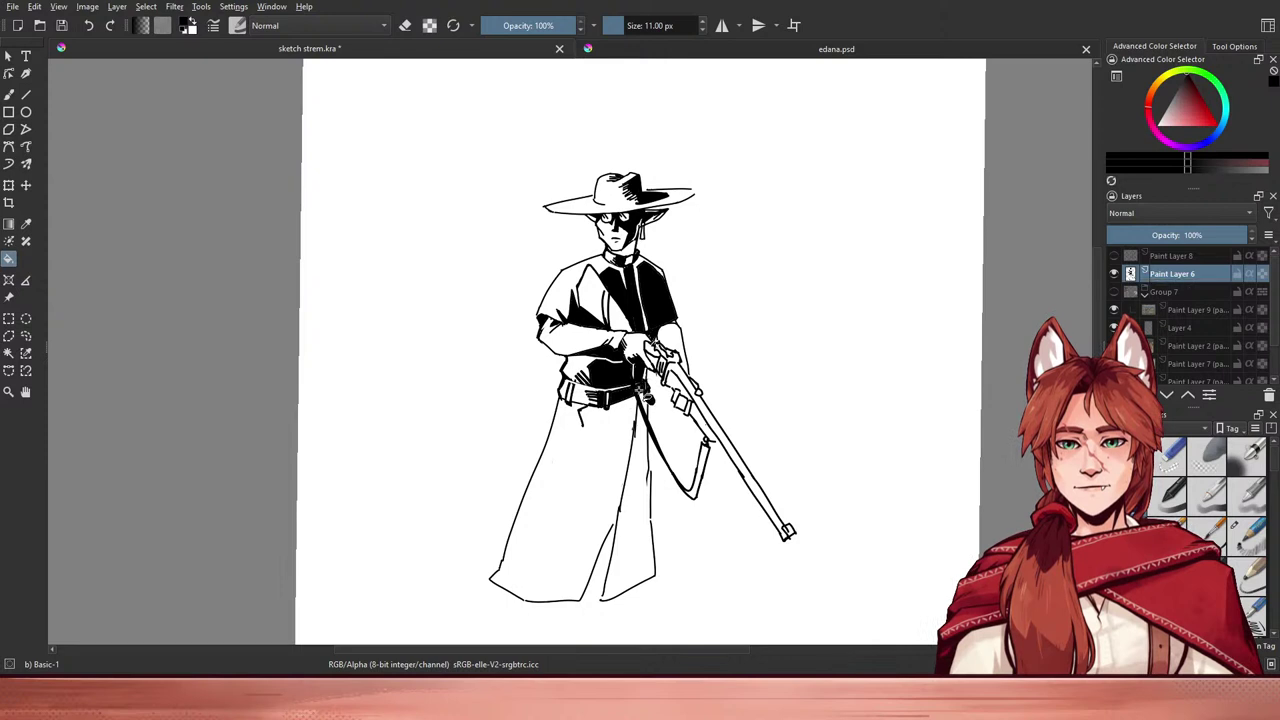
key("e")
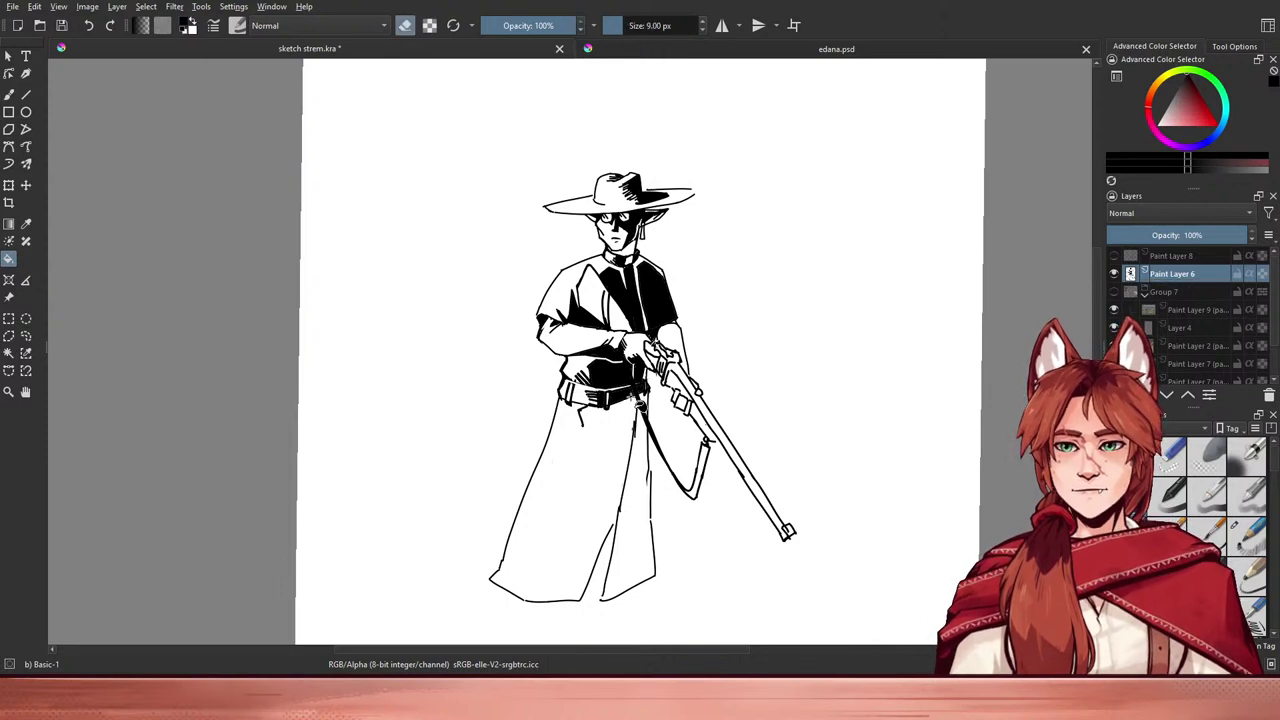
key("e")
key("b")
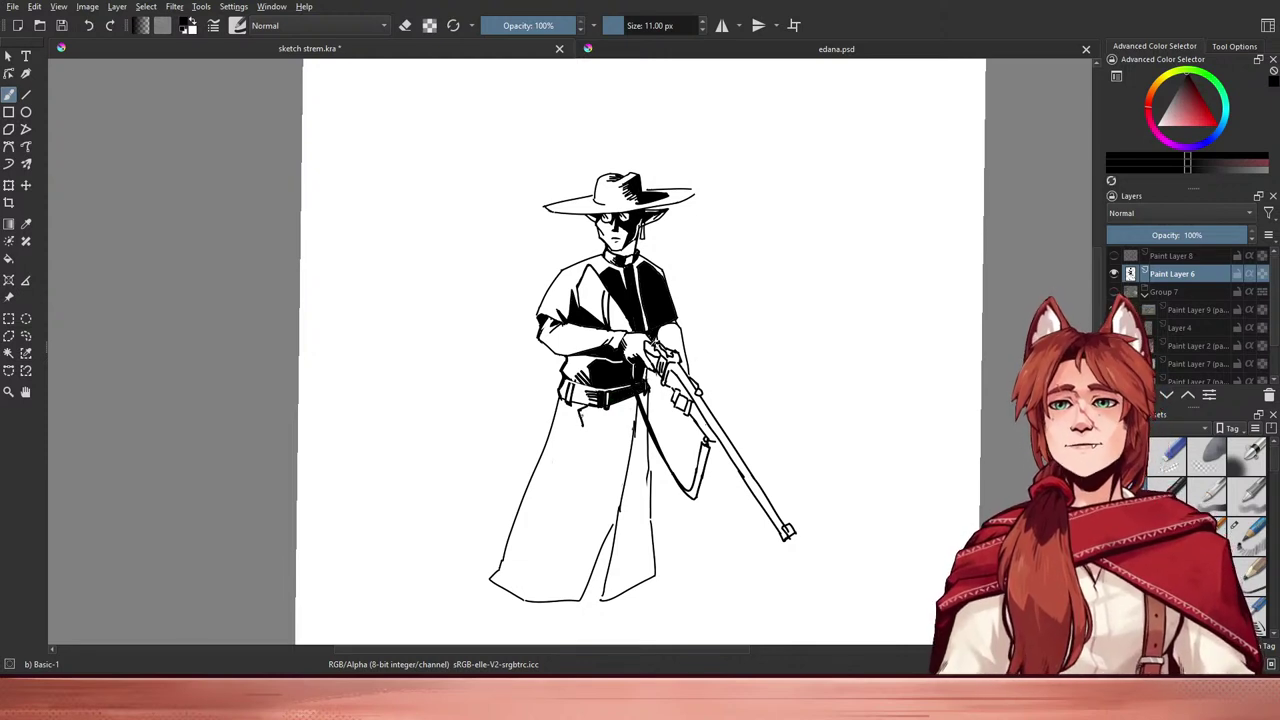
- Draw a shadow edge from the crease below the belt down to the hem and fill the area up to the front slit black
left_click_drag(583, 424, 560, 532)
key("ctrl+z")
mouse_move(582, 424)
left_mouse_down()
mouse_move(580, 540)
mouse_move(565, 557)
mouse_move(576, 598)
mouse_move(541, 603)
left_mouse_up()
key("ctrl+z")
key("f")
left_click(589, 581)
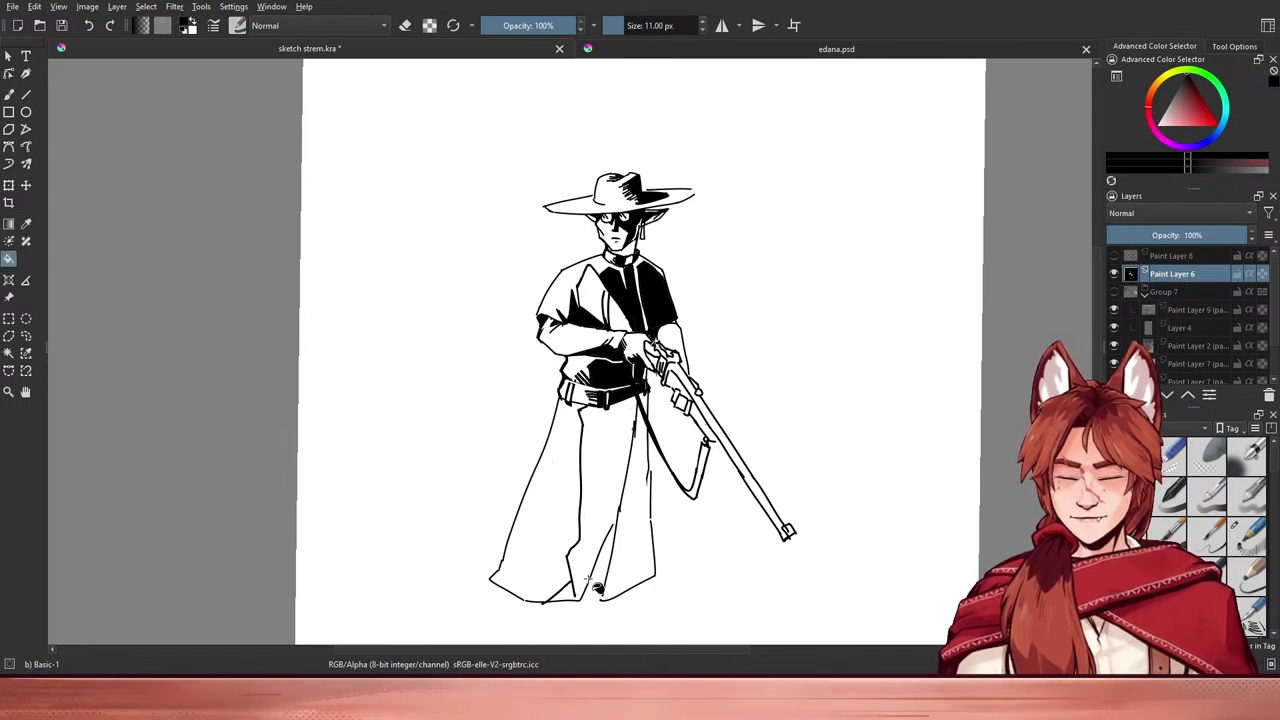
key("ctrl+z")
key("b")
key("f")
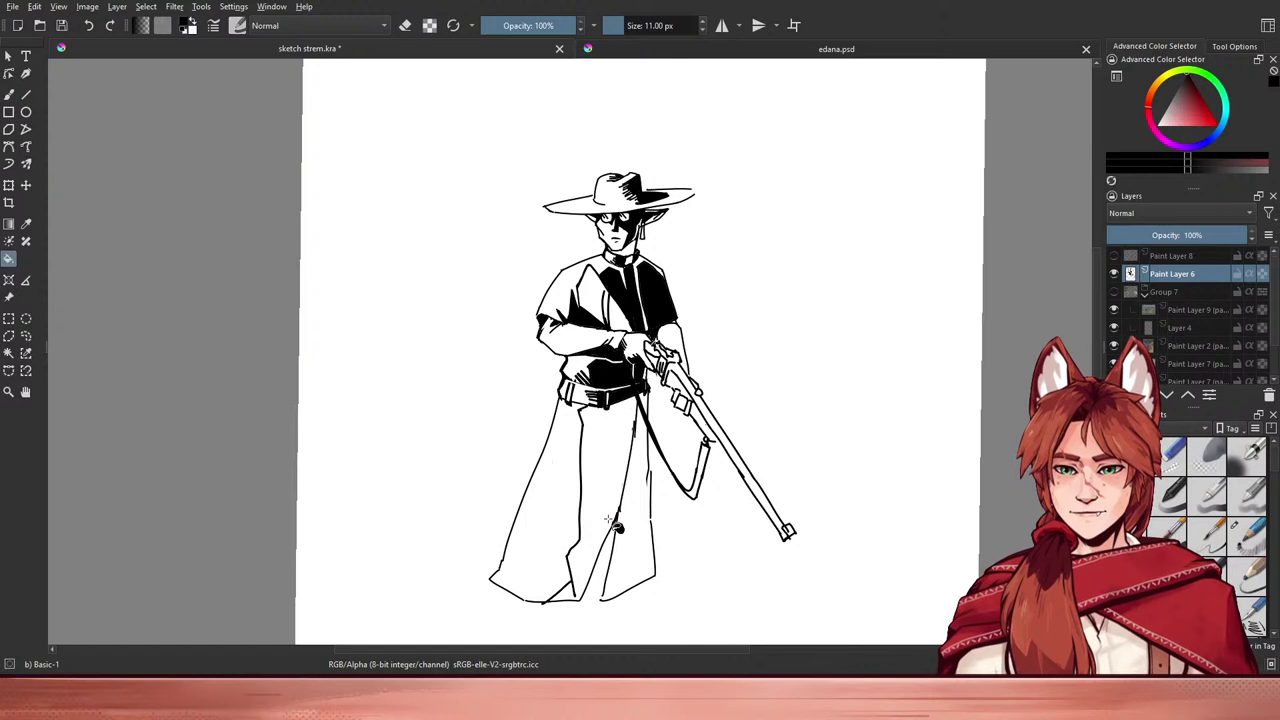
left_click(607, 516)
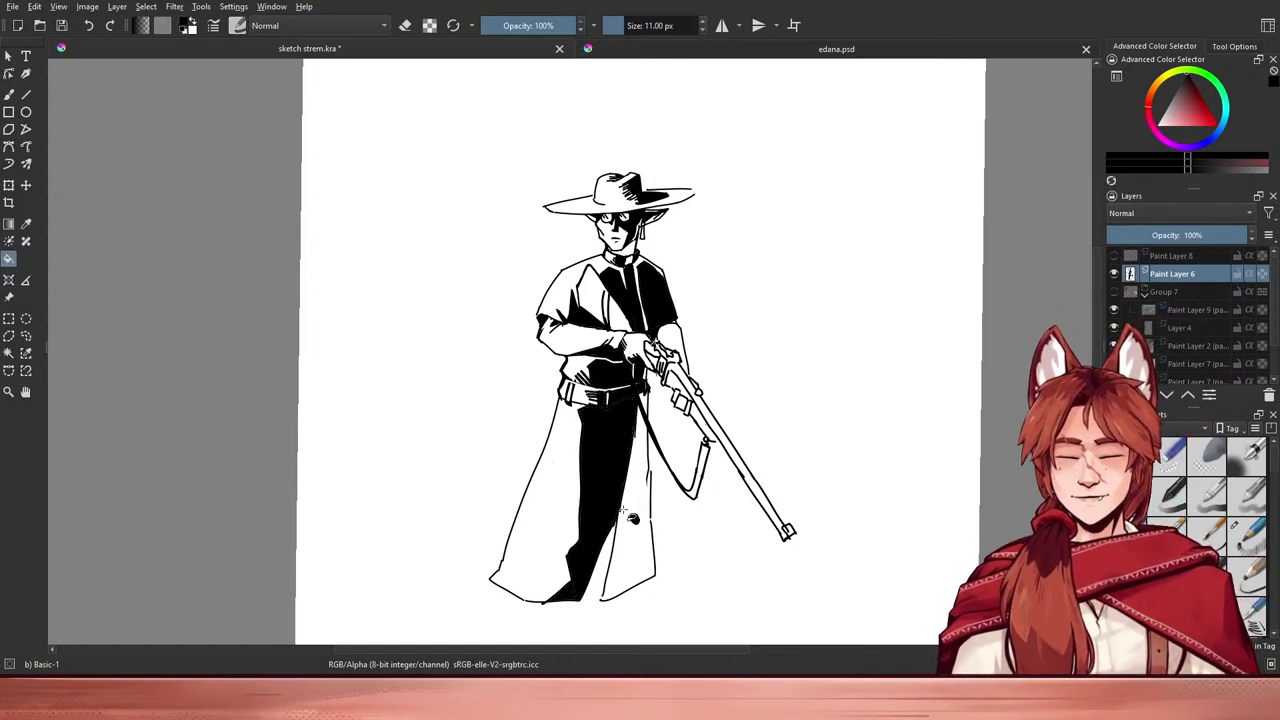
- Outline a shadow inside the narrow skirt panel below the rifle, leaving a thin white rim, and fill it black
key("b")
mouse_move(640, 412)
left_mouse_down()
mouse_move(607, 601)
mouse_move(647, 544)
mouse_move(641, 420)
left_mouse_up()
key("f")
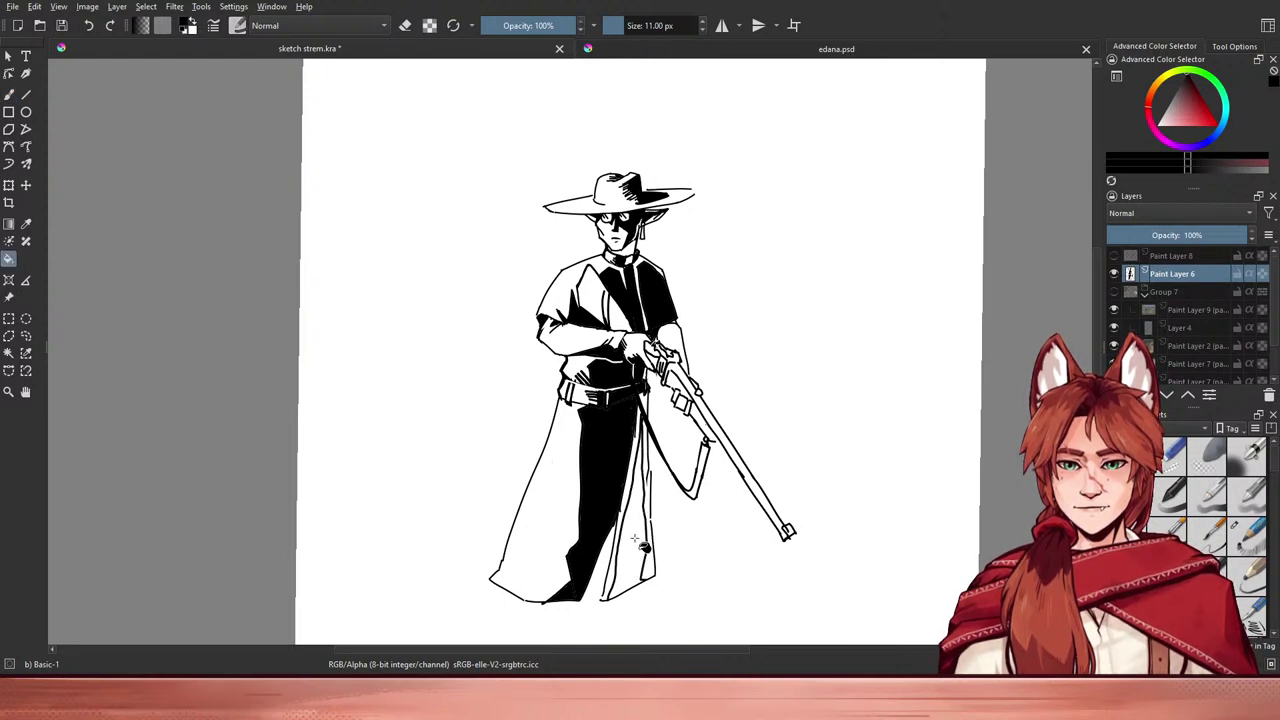
left_click(640, 548)
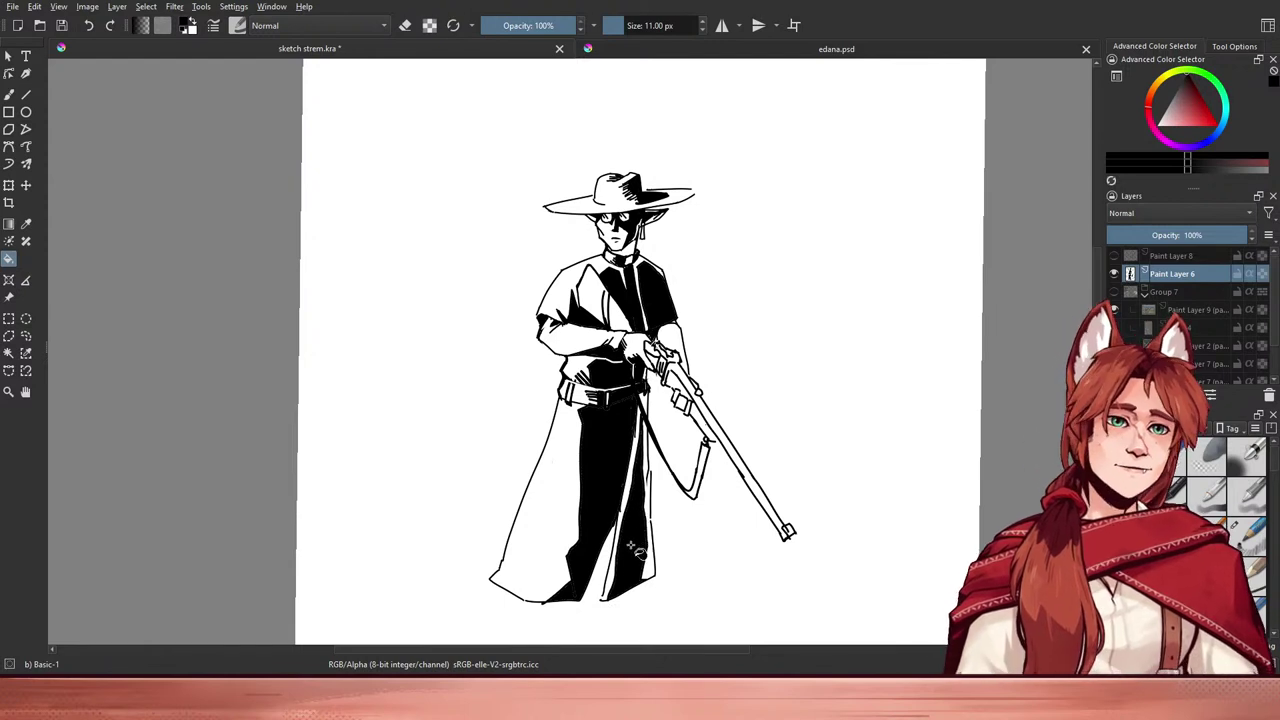
- Touch up the narrow panel's shadow and cut a white sling edge across the black belt with the 9 px eraser
key("b")
key("e")
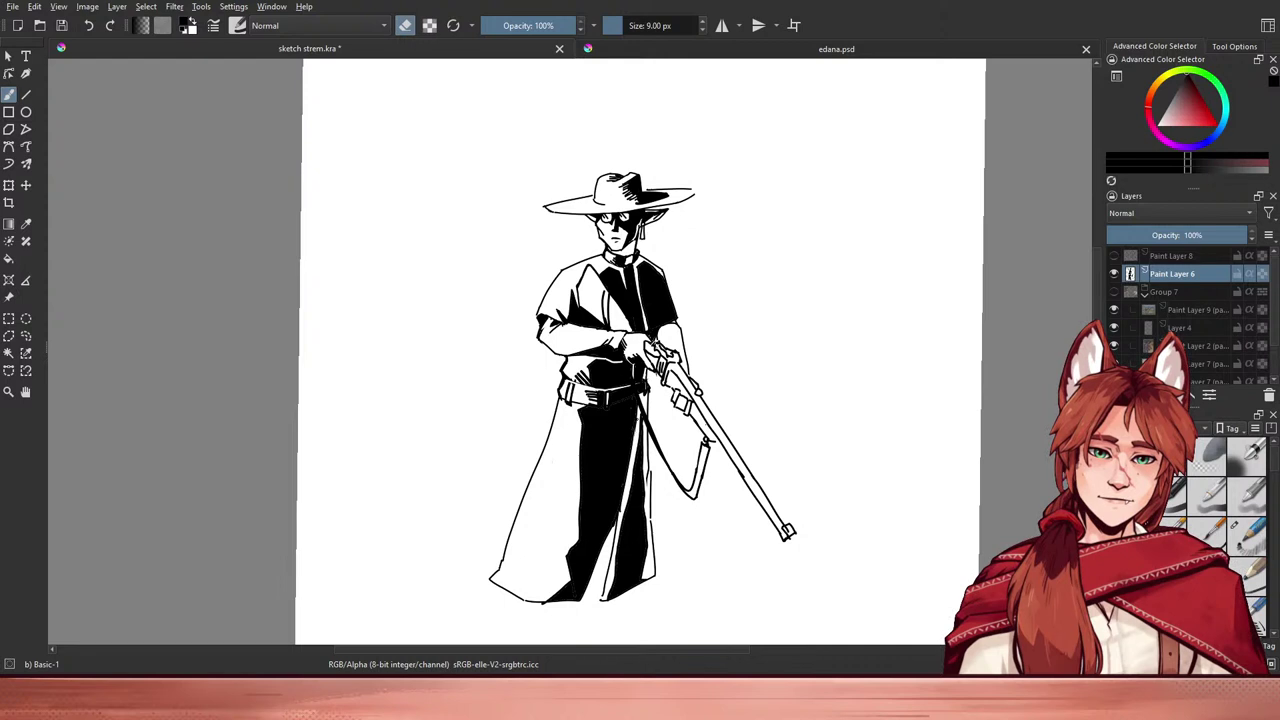
key("e")
key("e")
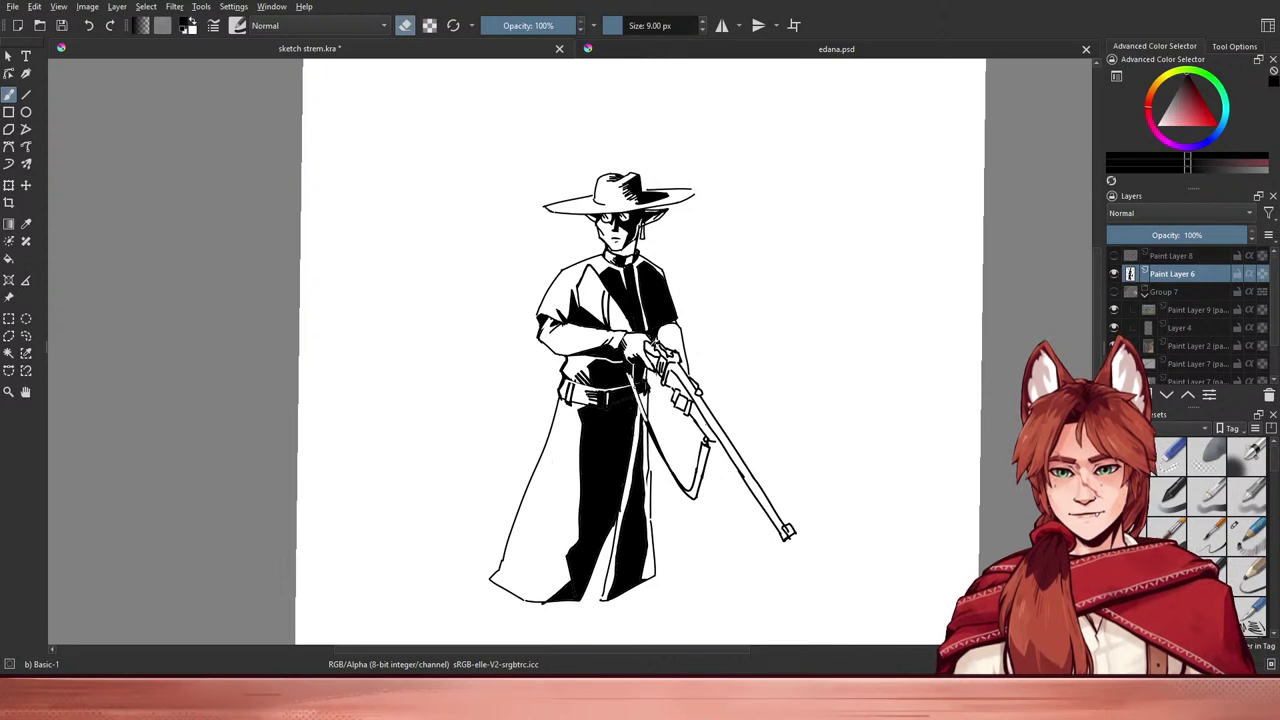
key("e")
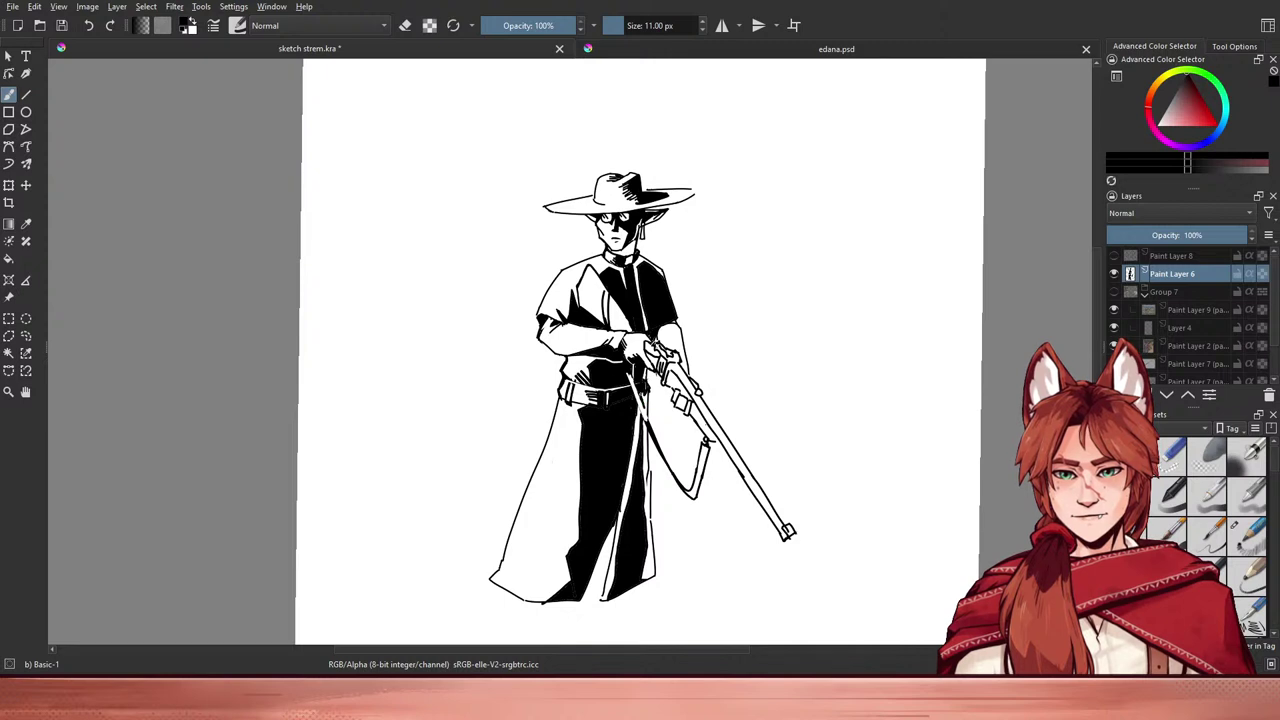
left_click_drag(637, 404, 641, 420)
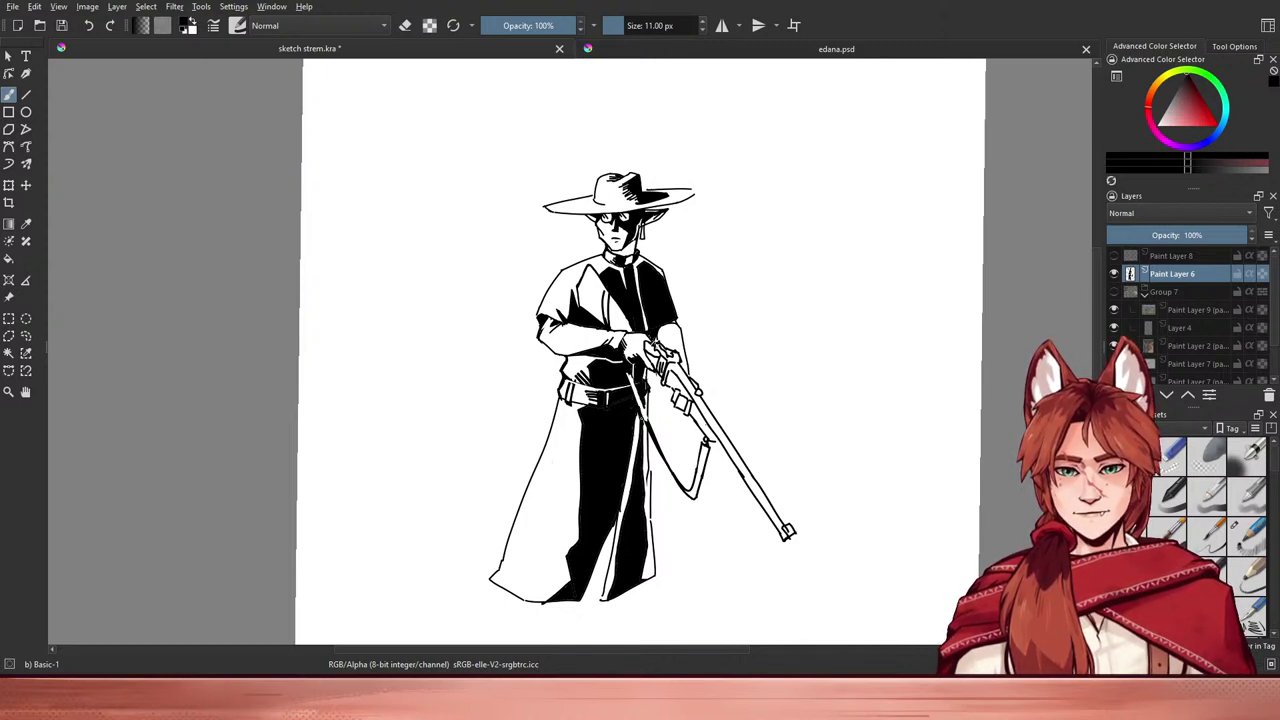
key("ctrl+z")
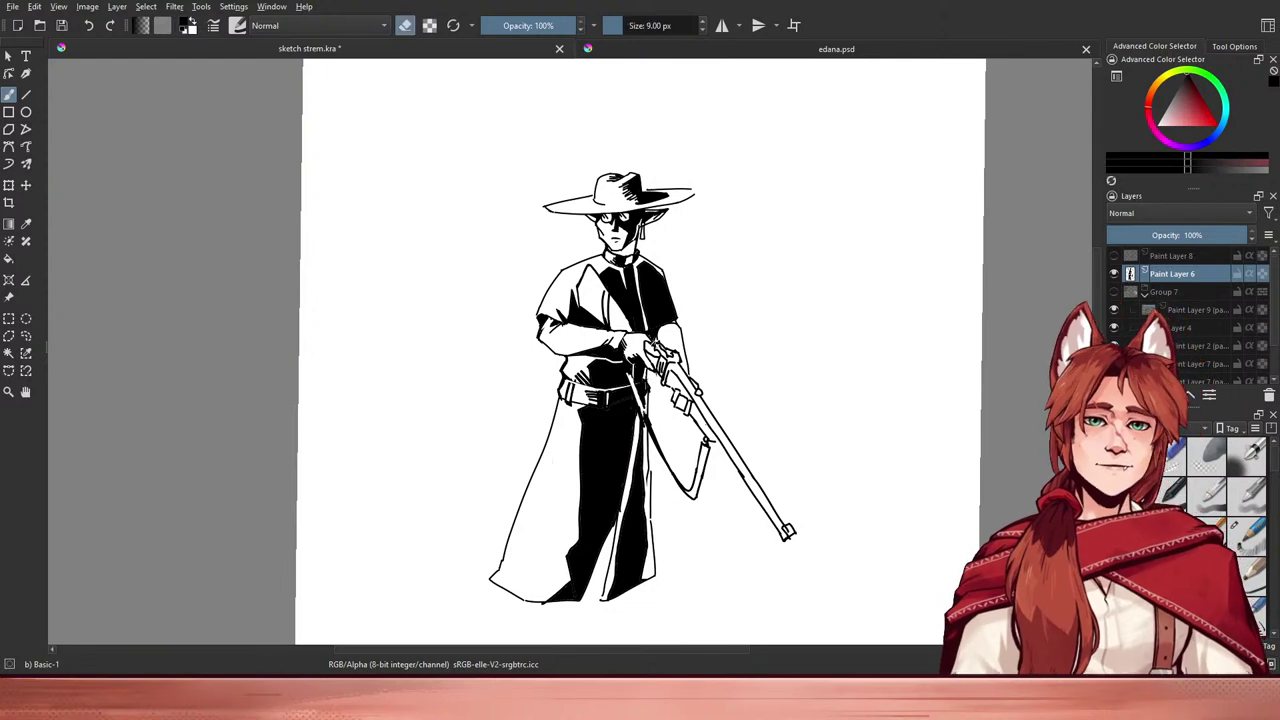
key("e")
key("e")
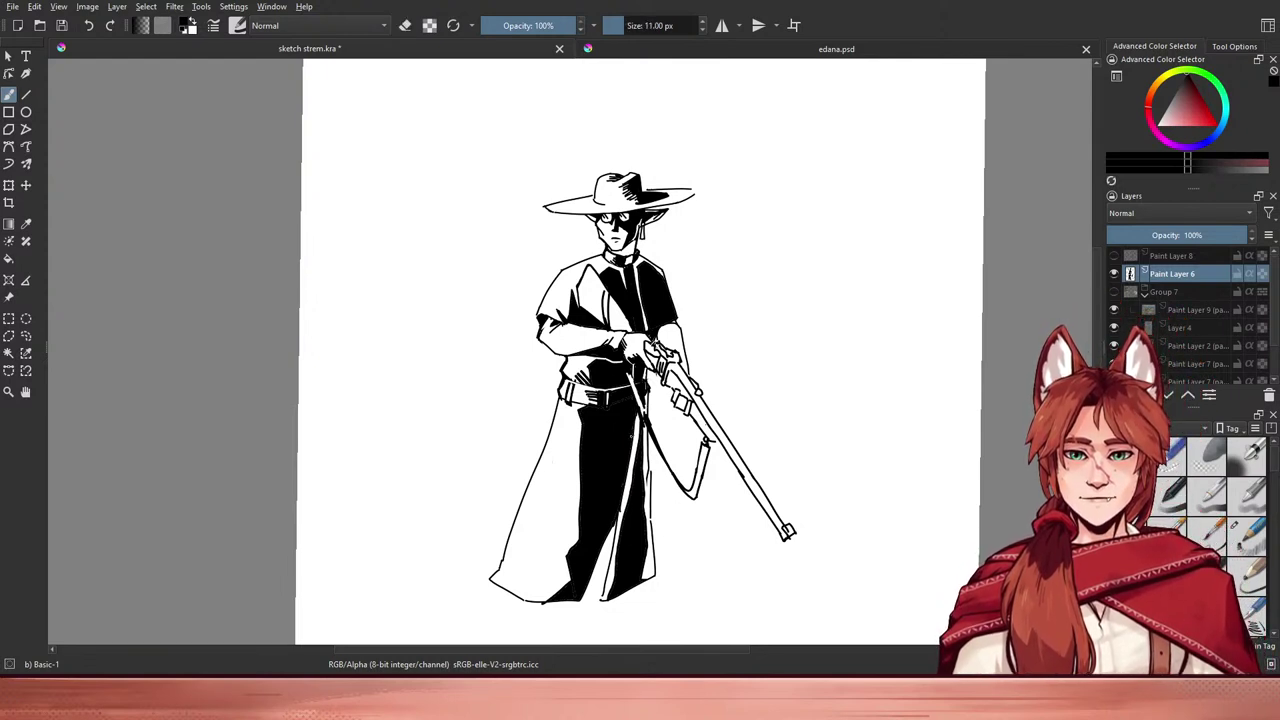
- Ink over the upper part of the white rim along the skirt's front slit with black 11 px brush strokes
left_click_drag(640, 412, 635, 472)
left_click_drag(636, 416, 627, 505)
left_click_drag(631, 450, 627, 512)
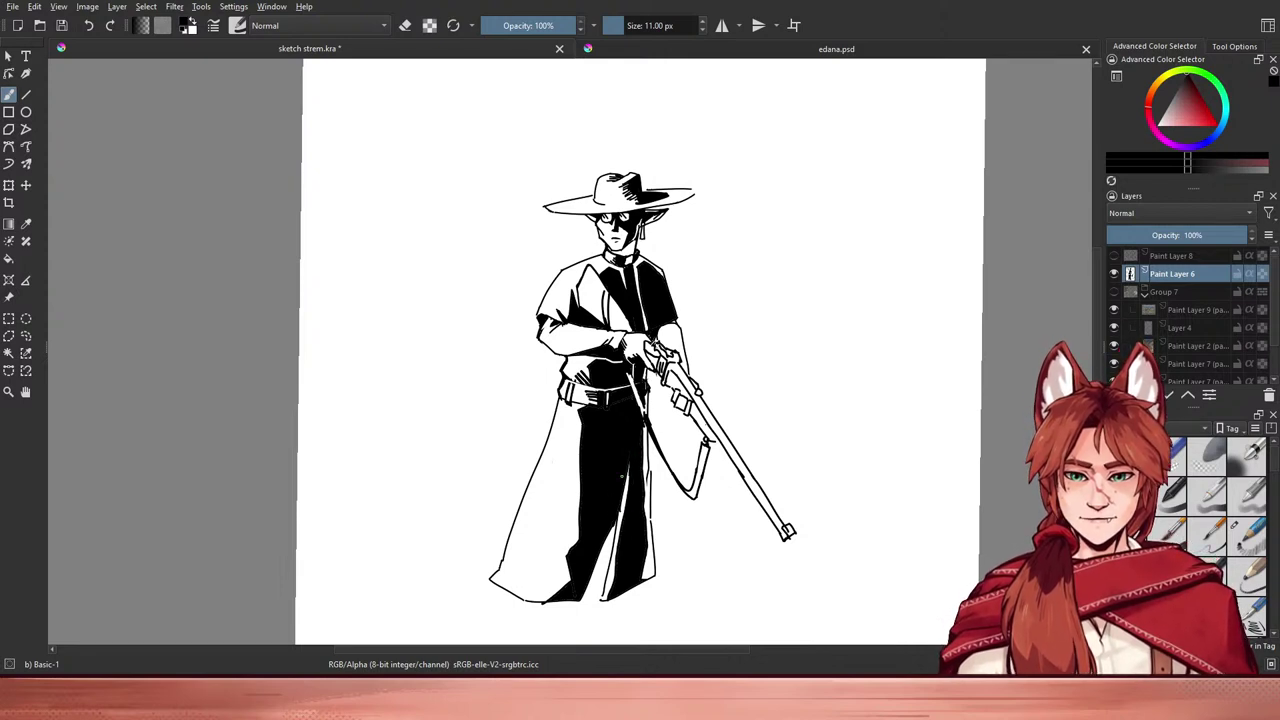
key("e")
key("e")
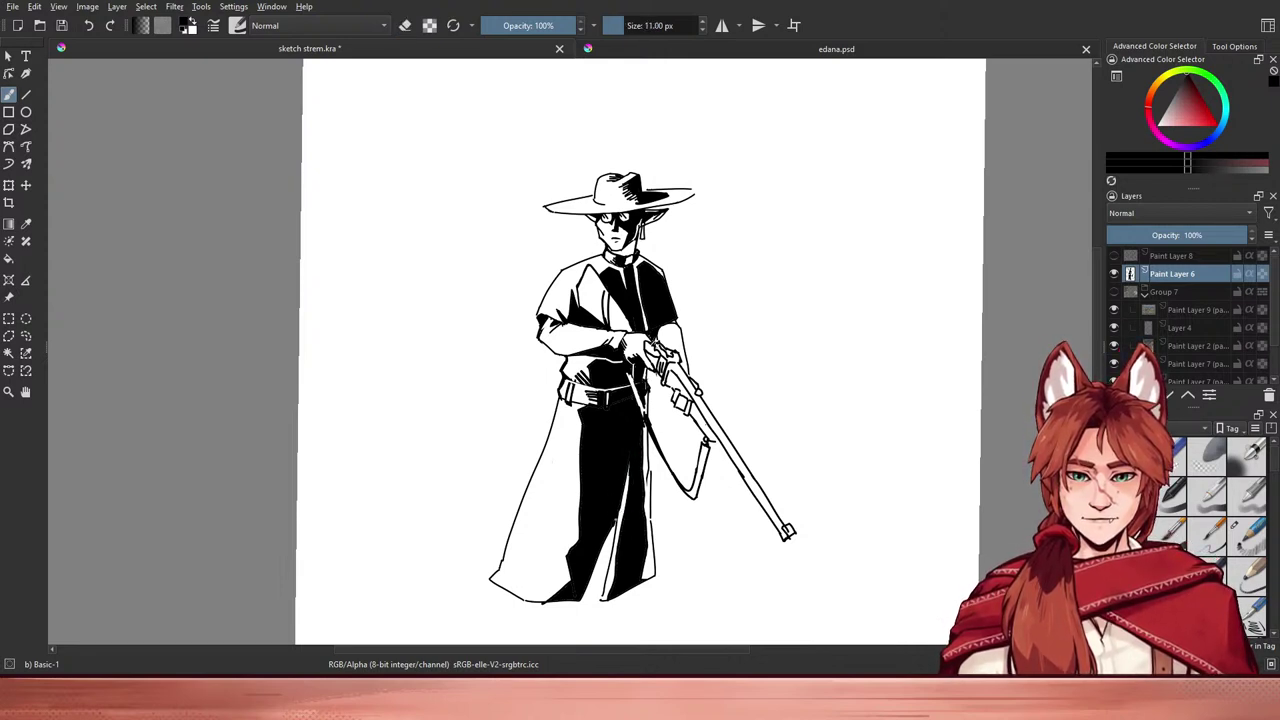
- Narrow the white rim along the skirt's front slit by inking black over its upper part with the 11 px brush
left_click_drag(620, 511, 592, 577)
key("ctrl+z")
left_click_drag(610, 537, 599, 556)
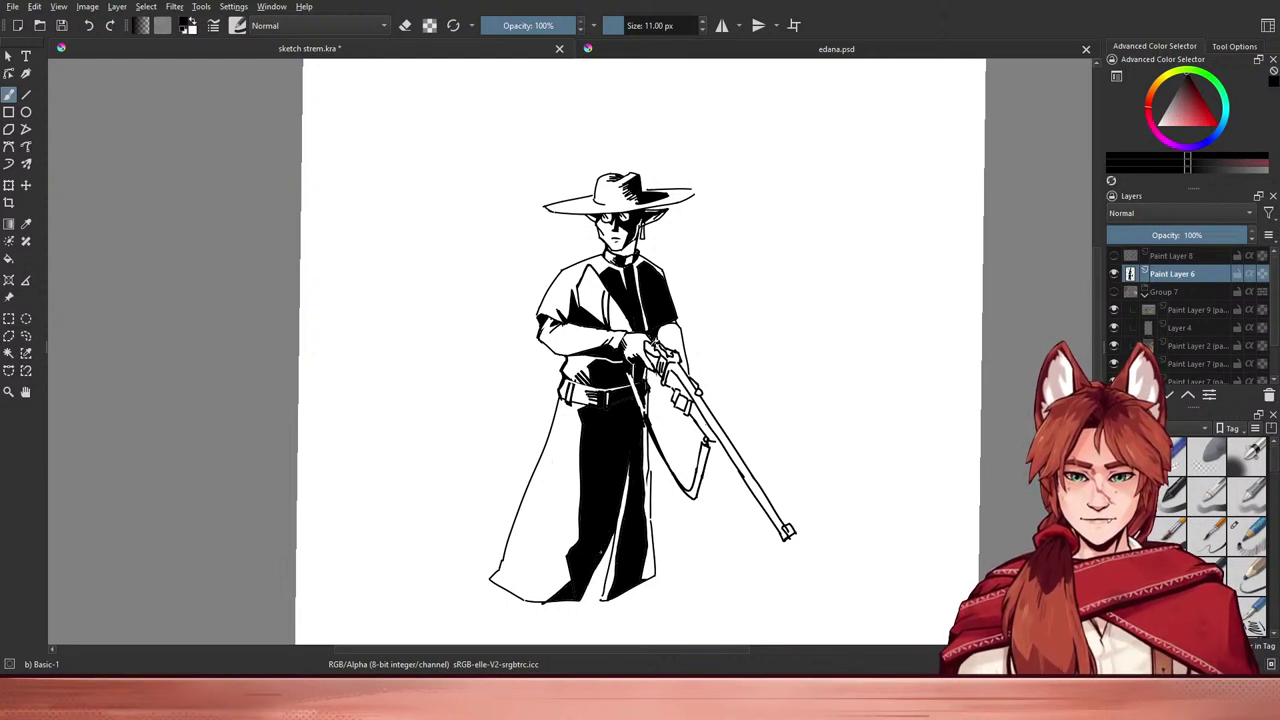
mouse_move(631, 461)
left_mouse_down()
mouse_move(623, 533)
mouse_move(612, 560)
mouse_move(597, 551)
mouse_move(608, 595)
left_mouse_up()
key("e")
key("e")
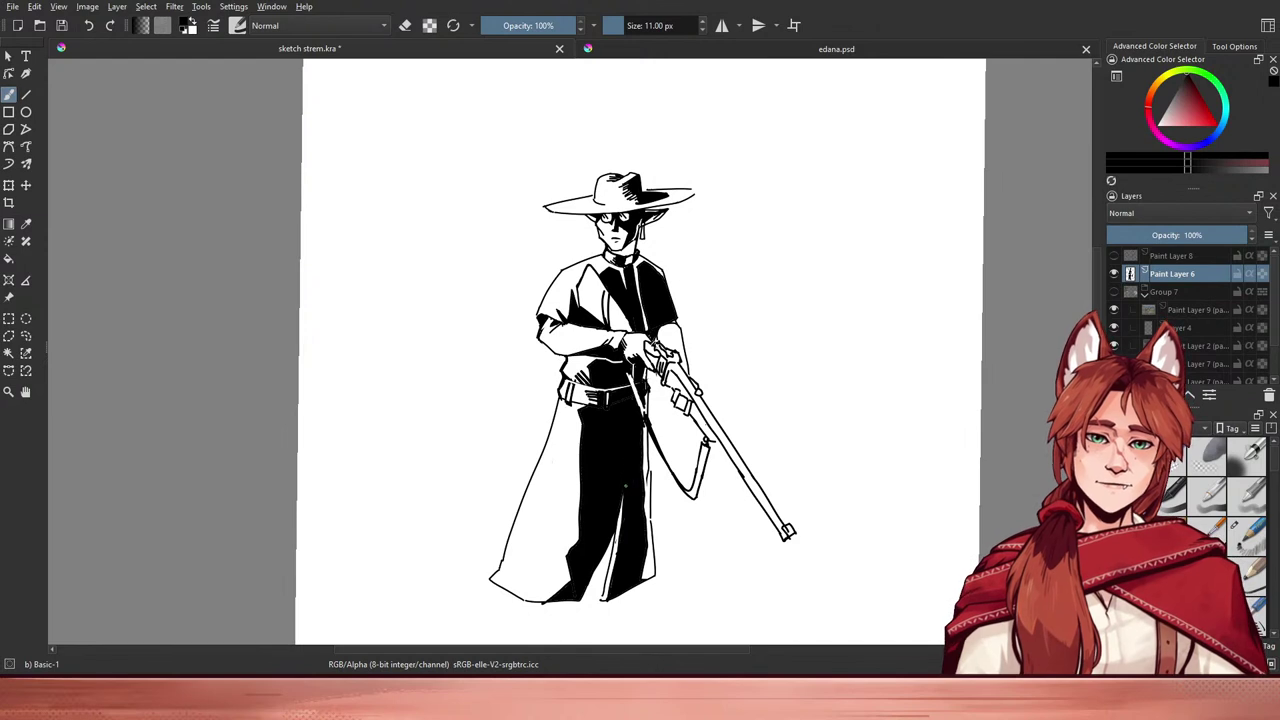
- Touch up the outer edge of the narrow skirt panel and the shadow edge near the hem with the 9 px eraser
key("e")
mouse_move(647, 483)
left_mouse_down()
mouse_move(648, 467)
mouse_move(652, 487)
left_mouse_up()
key("e")
key("e")
scroll(640, 350, "down", 3)
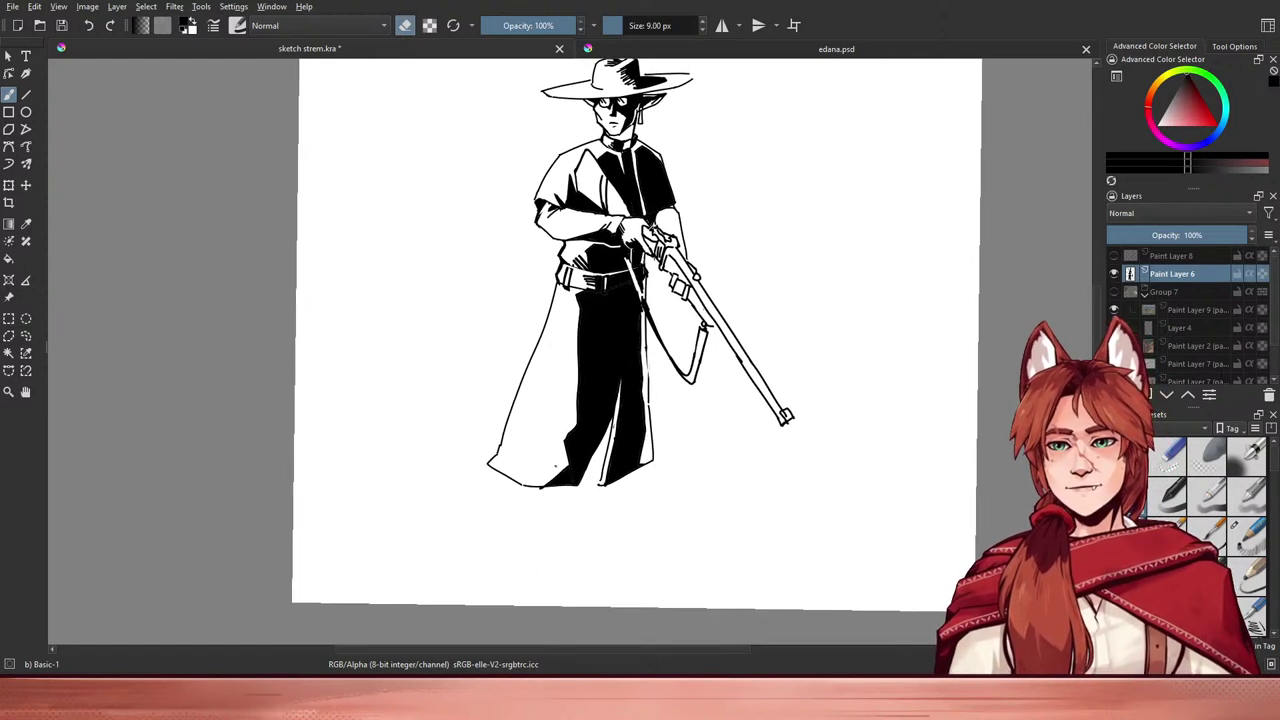
left_click_drag(570, 466, 574, 474)
key("e")
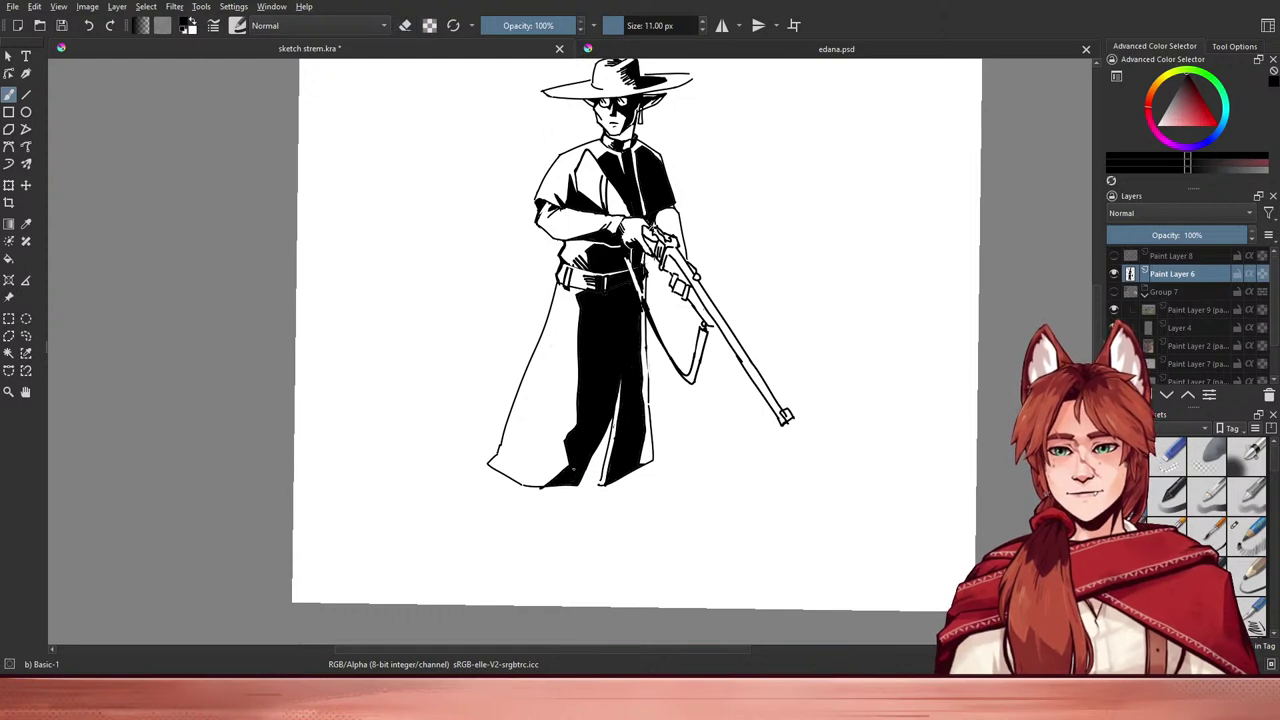
- Ink short hatching beside the black skirt shadow near the hem and fold lines in the hem's outer corners
mouse_move(564, 452)
left_mouse_down()
mouse_move(568, 491)
mouse_move(564, 465)
mouse_move(512, 470)
left_mouse_up()
left_click_drag(512, 457, 518, 473)
key("ctrl+z")
key("ctrl+z")
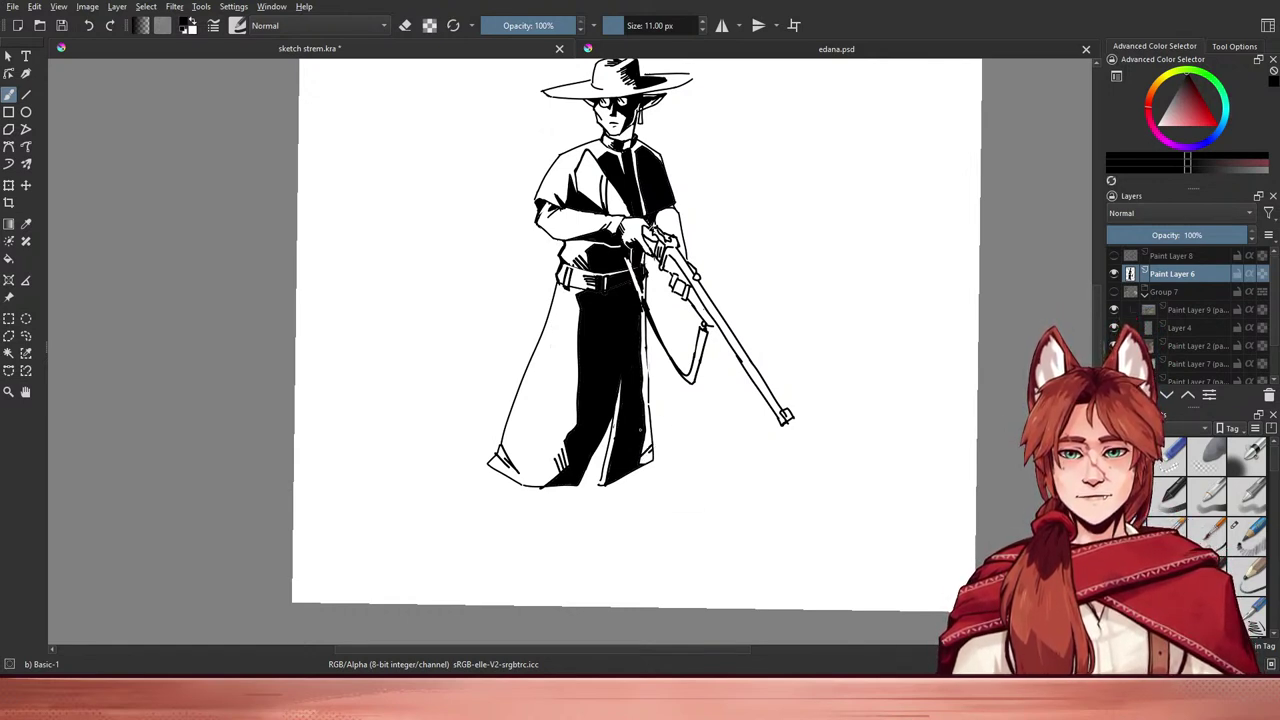
mouse_move(687, 450)
left_mouse_down()
mouse_move(694, 526)
mouse_move(683, 503)
mouse_move(702, 468)
left_mouse_up()
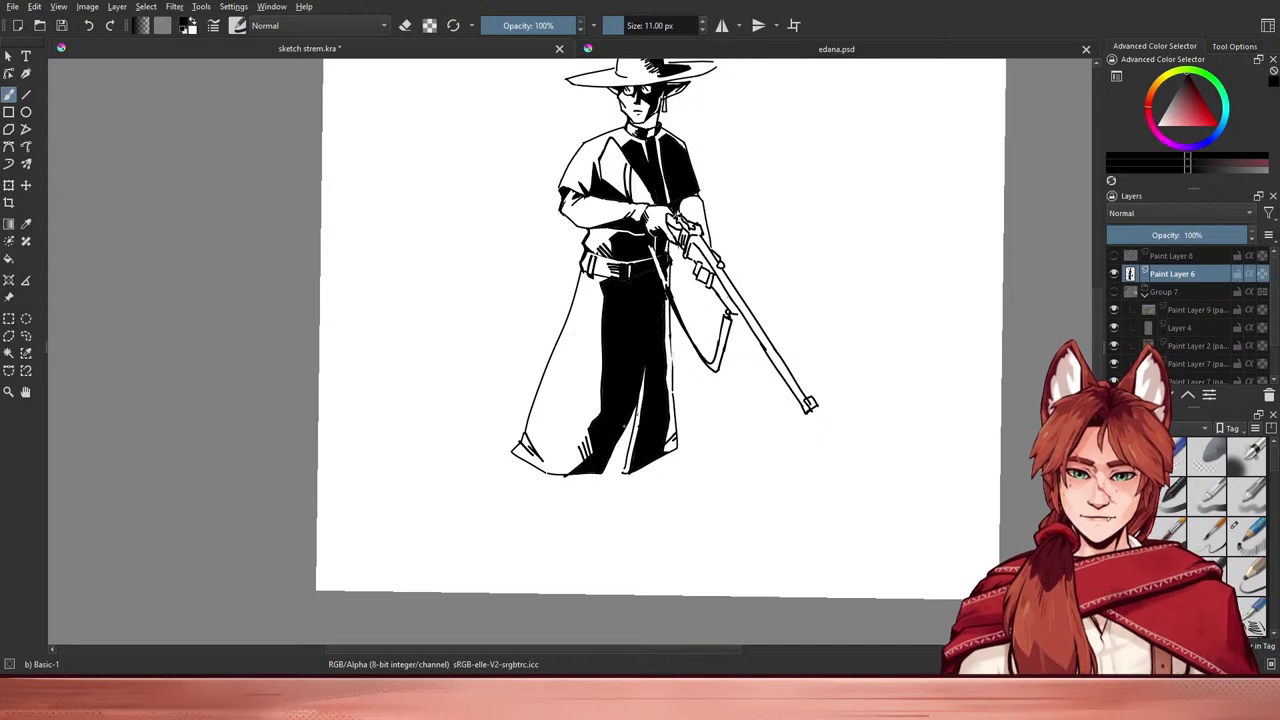
- Reshape the top of the skirt's slit opening with a short black stroke and trim its white rim with the 9 px eraser
left_click_drag(630, 418, 631, 435)
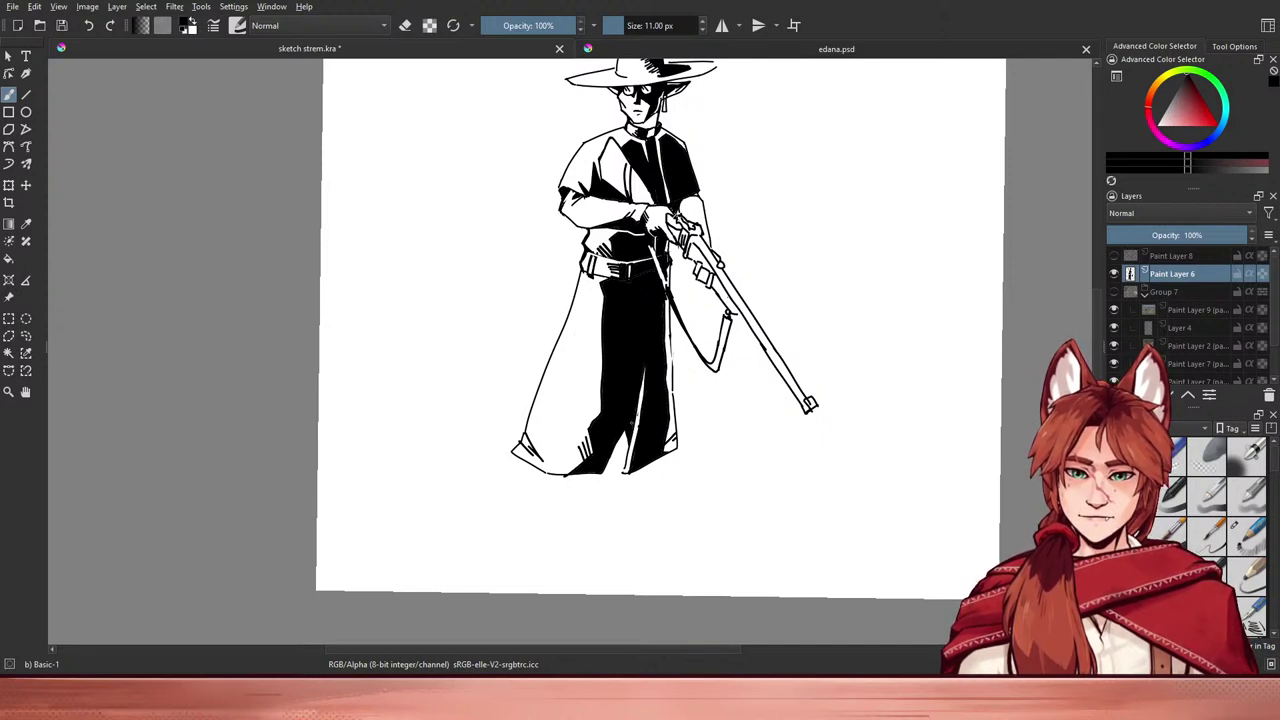
key("e")
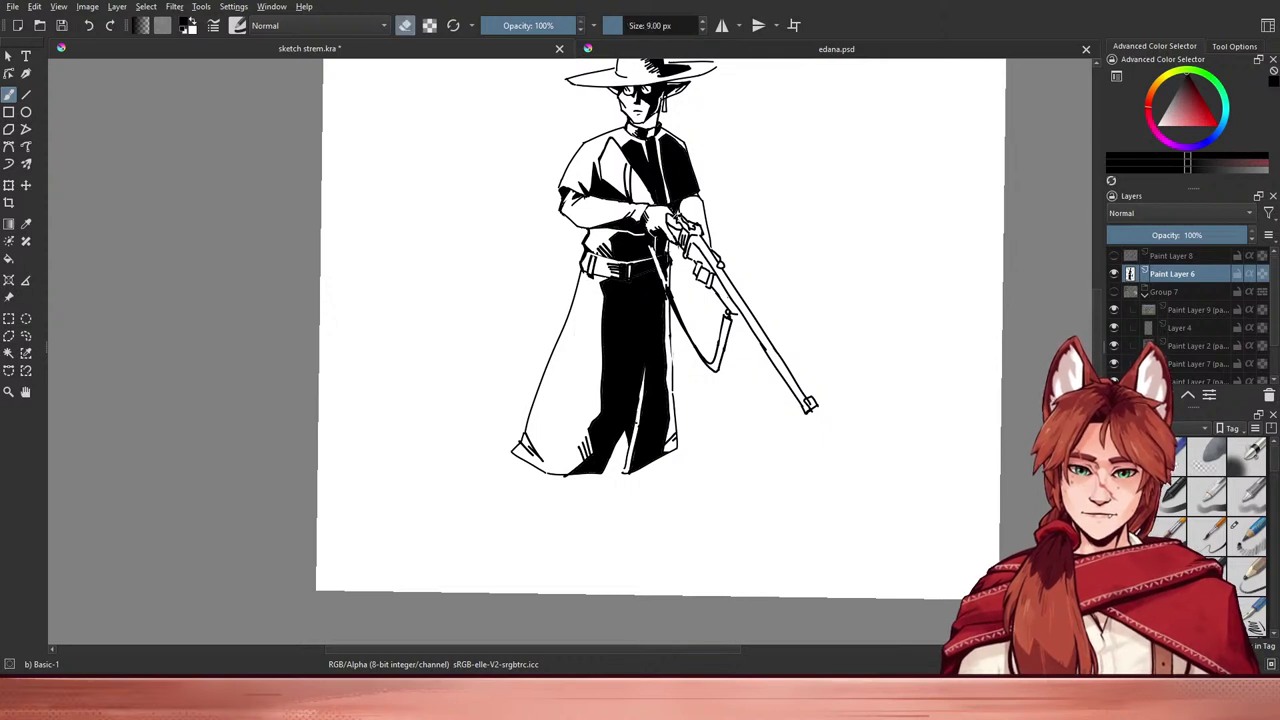
key("e")
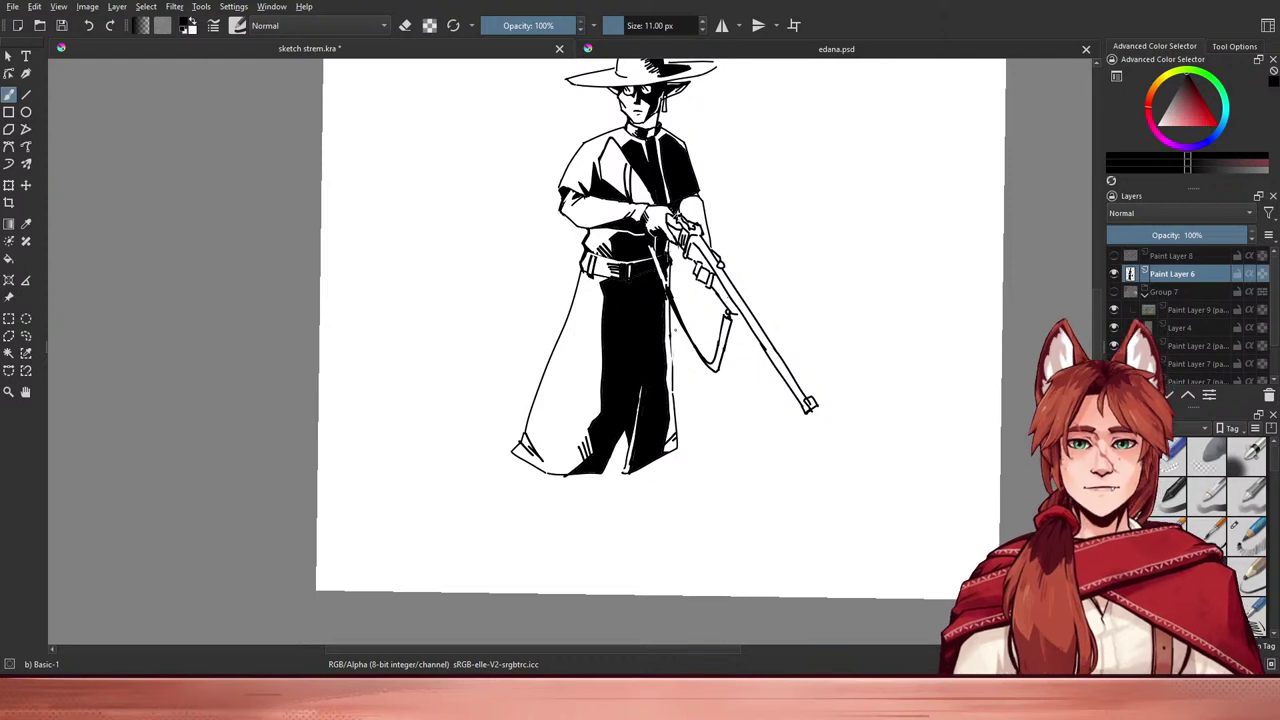
key("e")
key("e")
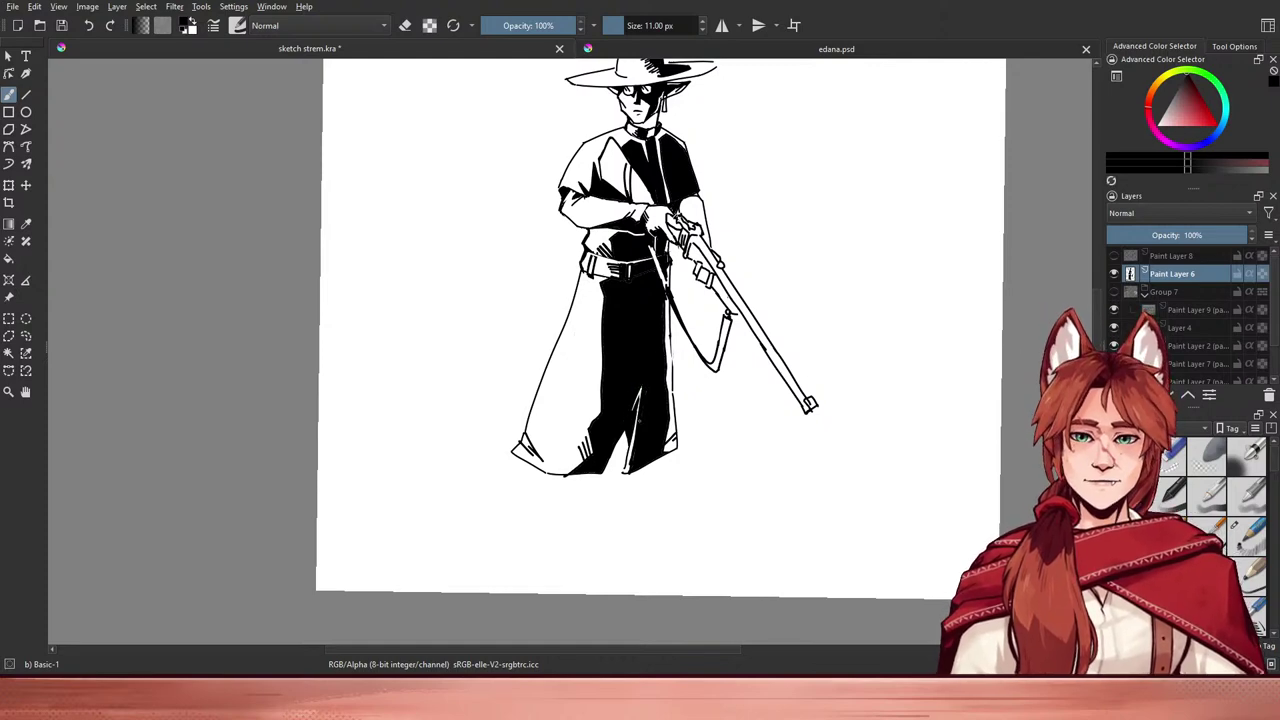
- Fill the thin white gaps along the edges and inside the black skirt shadow with the 11 px brush
key("ctrl+plus")
key("ctrl+plus")
key("ctrl+plus")
mouse_move(736, 492)
left_mouse_down()
mouse_move(669, 386)
mouse_move(647, 317)
mouse_move(609, 420)
left_mouse_up()
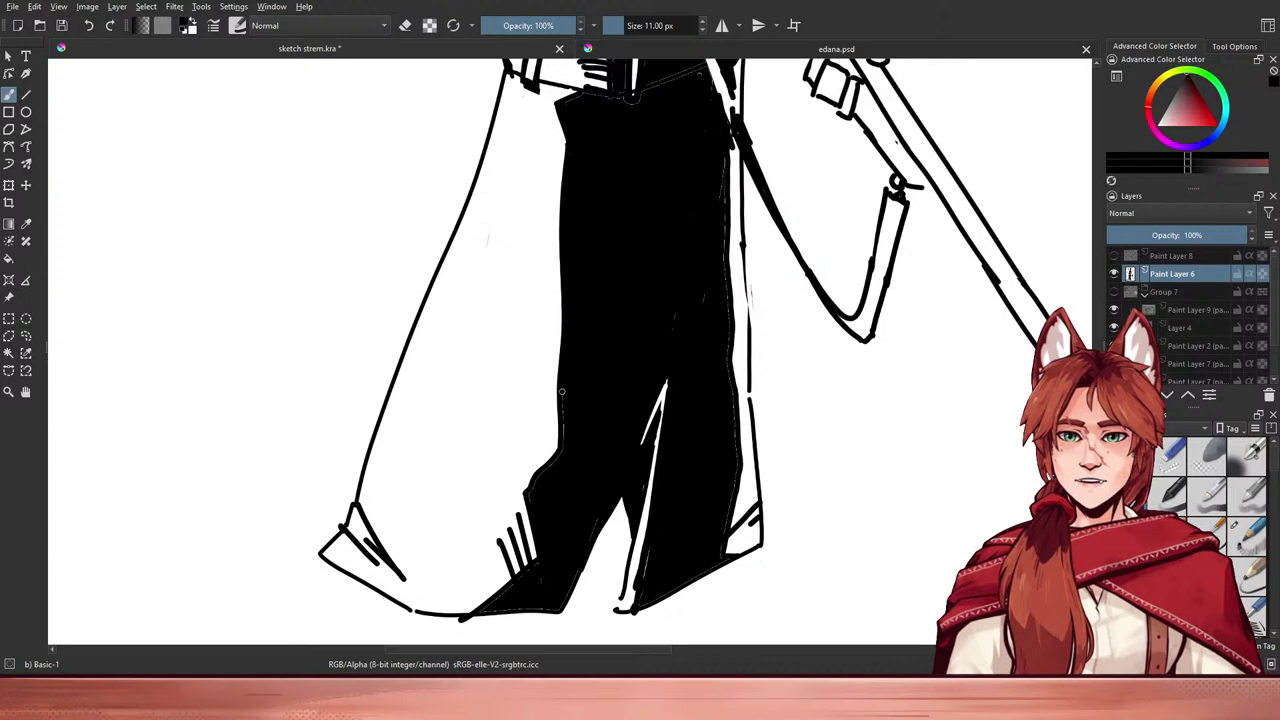
left_click_drag(543, 473, 536, 503)
left_click_drag(676, 309, 685, 317)
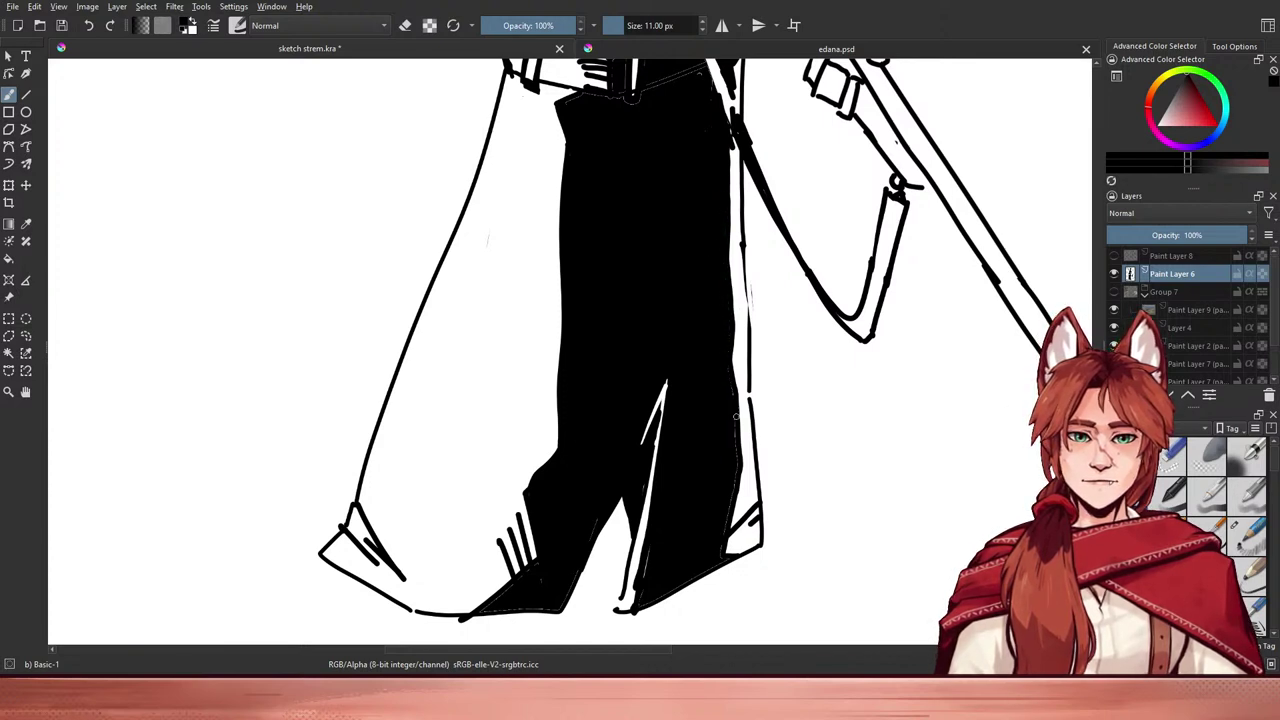
left_click_drag(677, 525, 699, 309)
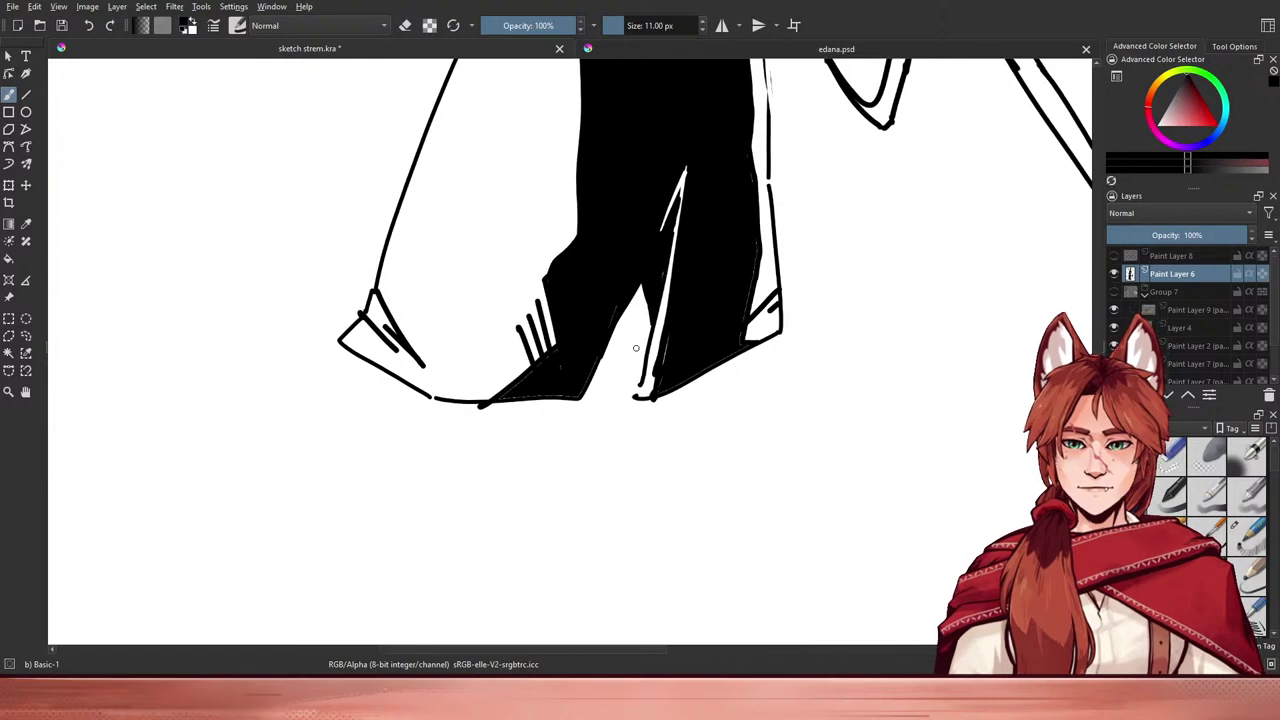
- Check the whole figure in a mirrored view and restore the normal orientation
left_click_drag(637, 350, 594, 351)
key("ctrl+minus")
key("ctrl+minus")
key("ctrl+plus")
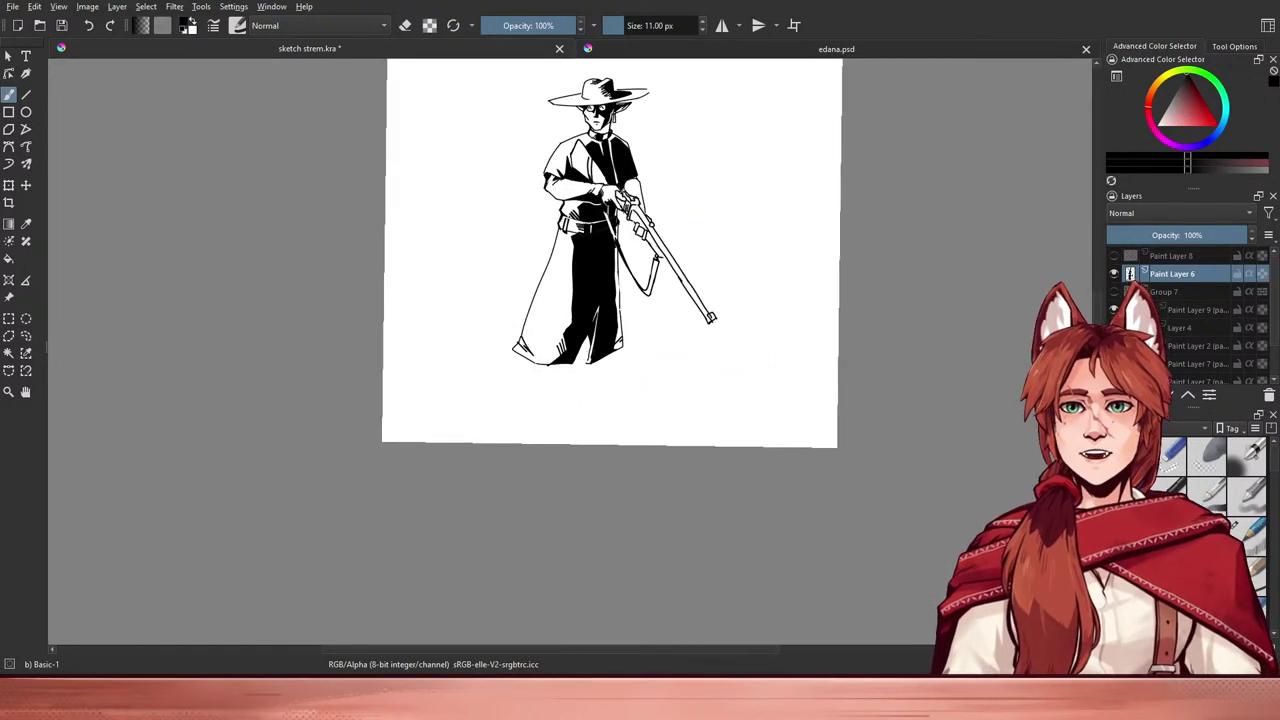
left_click_drag(730, 338, 735, 393)
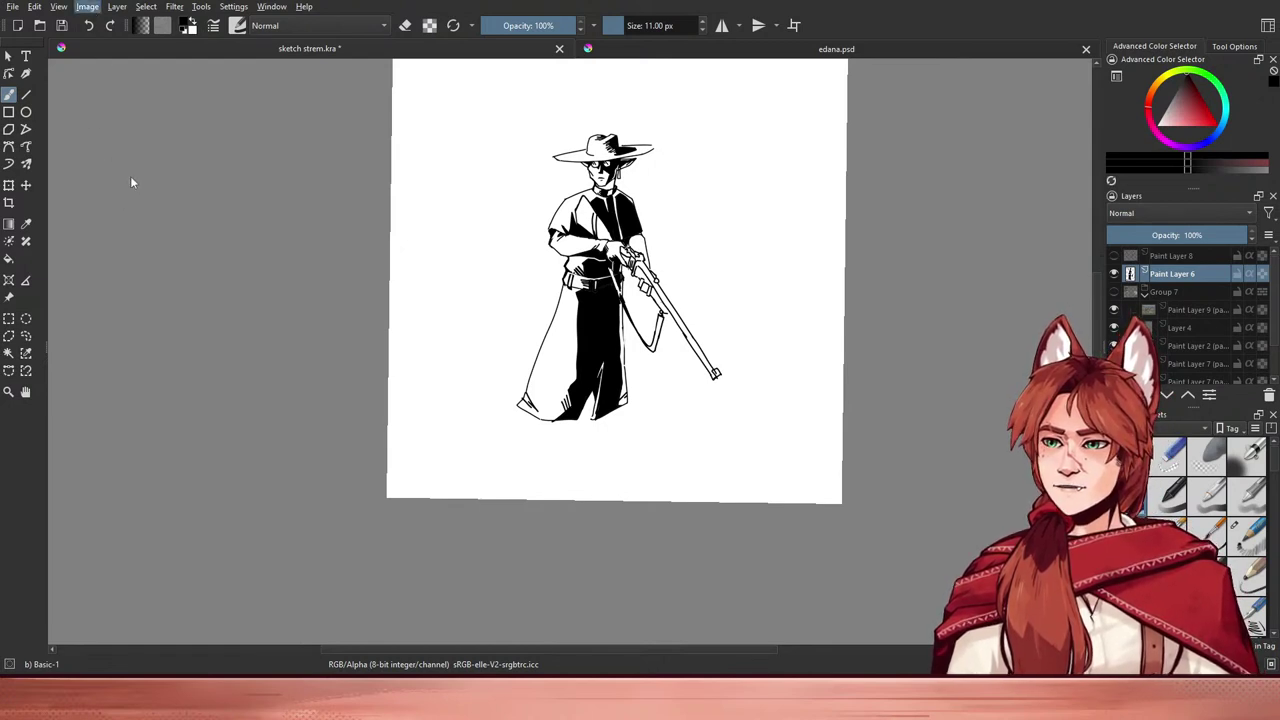
key("m")
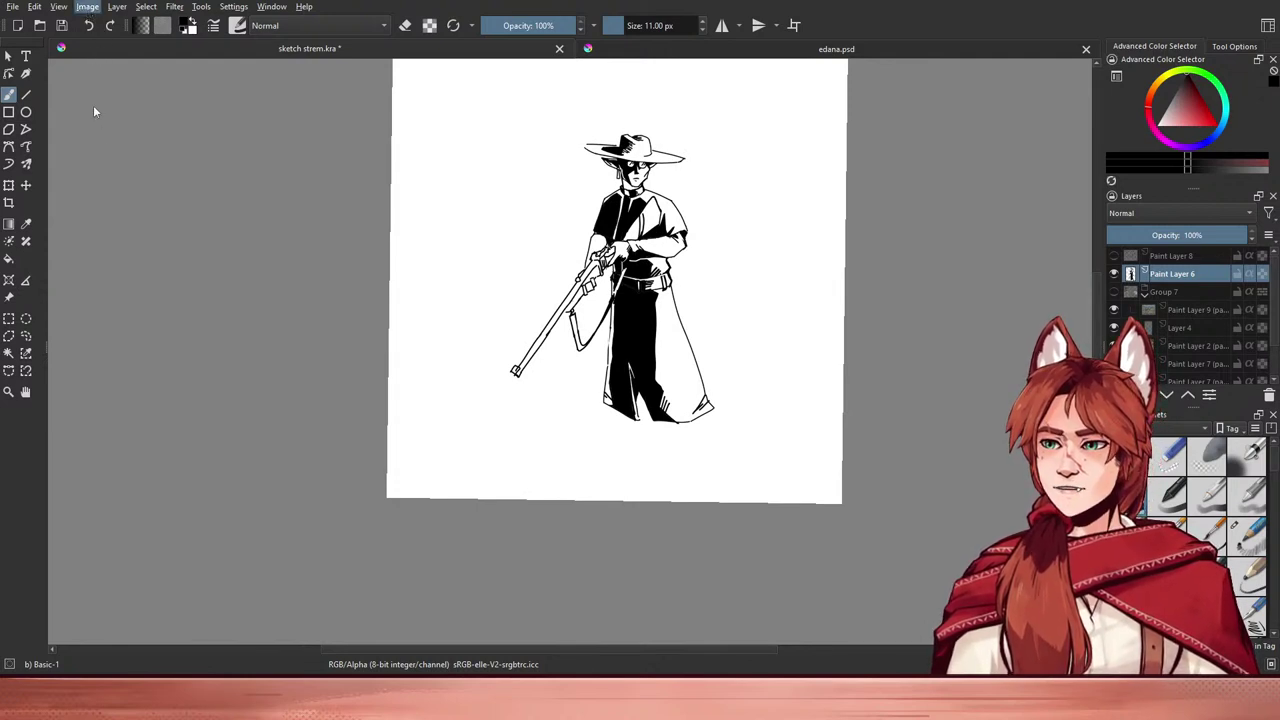
key("m")
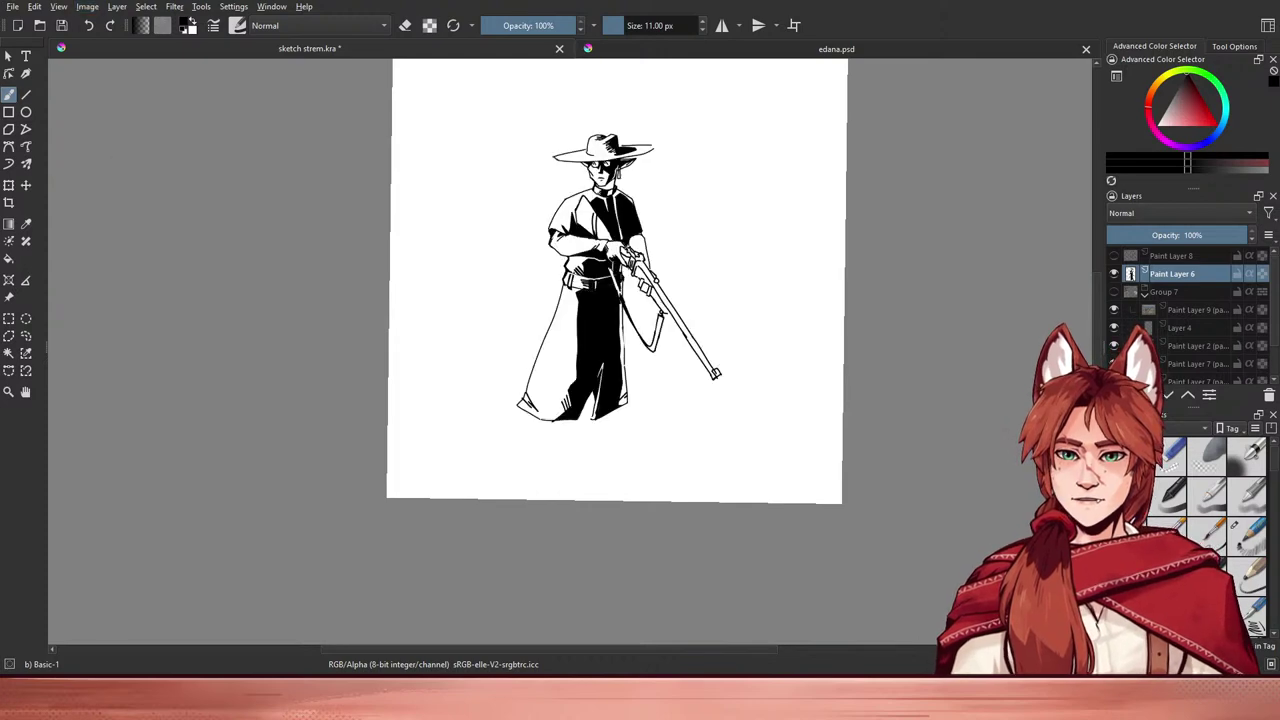
- Blacken the rifle's muzzle and ink a thick shadow along the barrel's upper edge up to the receiver
key("ctrl+plus")
key("ctrl+plus")
left_click_drag(749, 361, 685, 440)
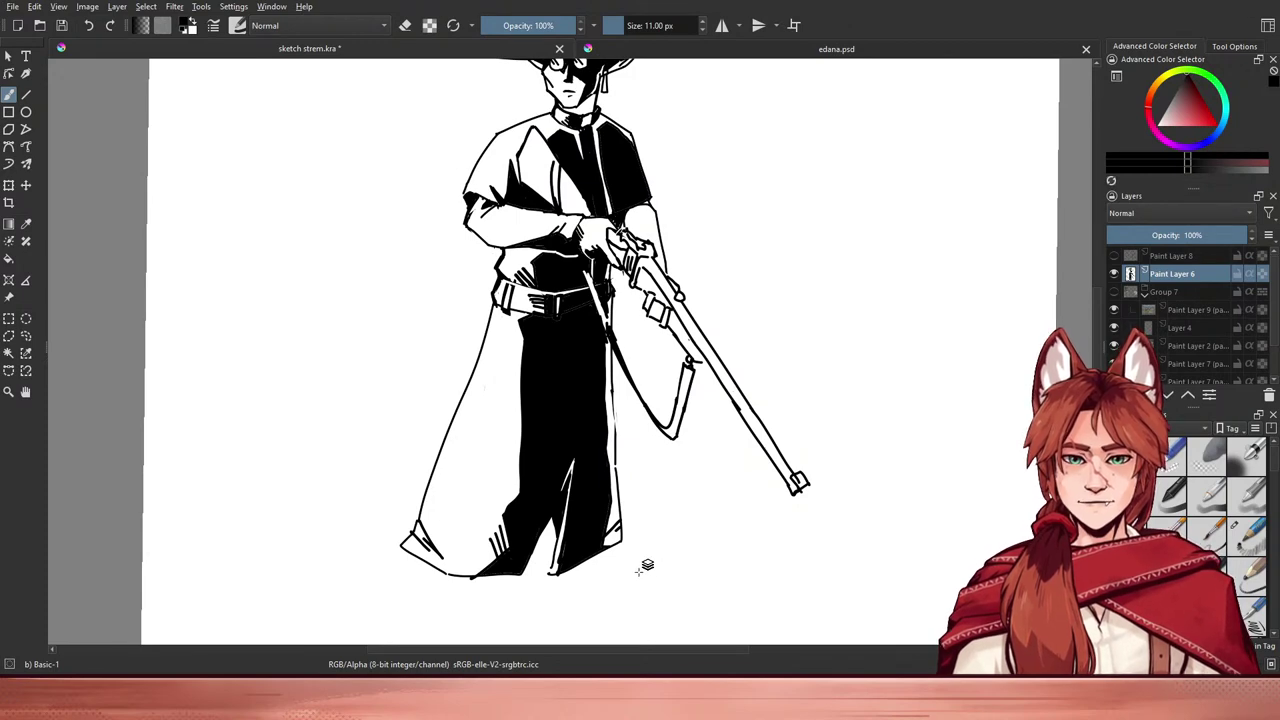
left_click_drag(749, 523, 433, 418)
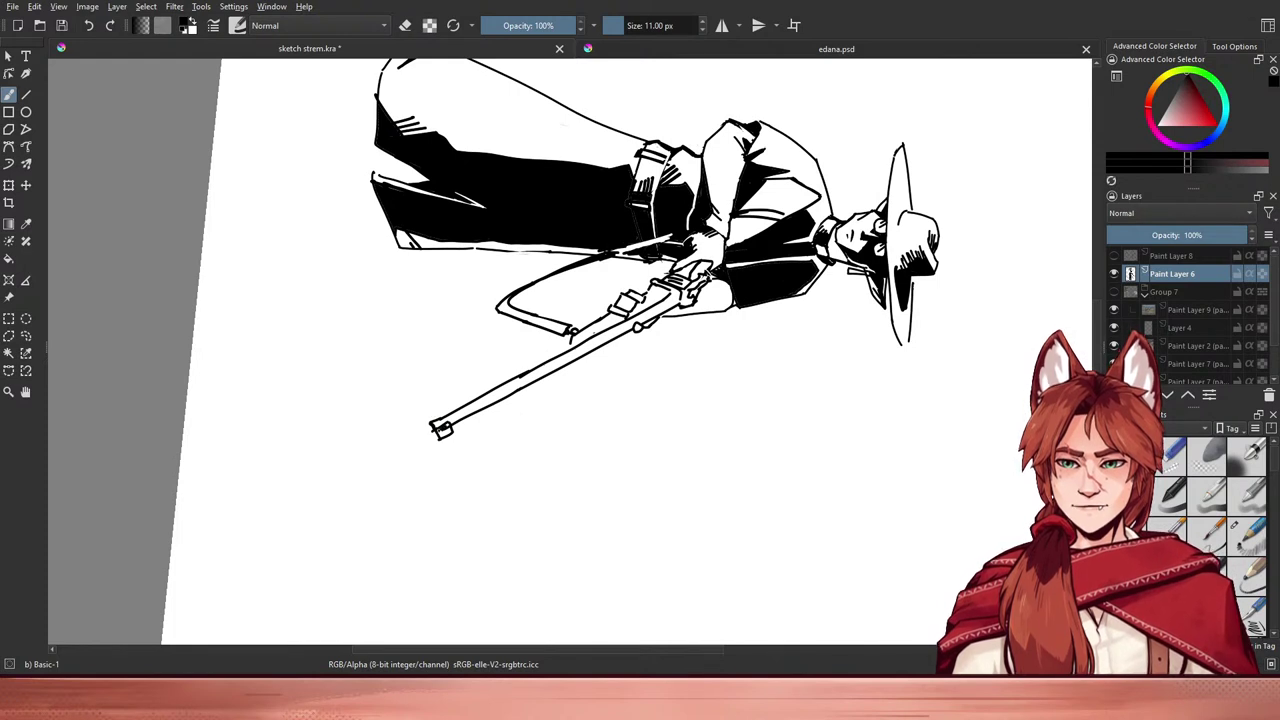
left_click_drag(445, 431, 450, 428)
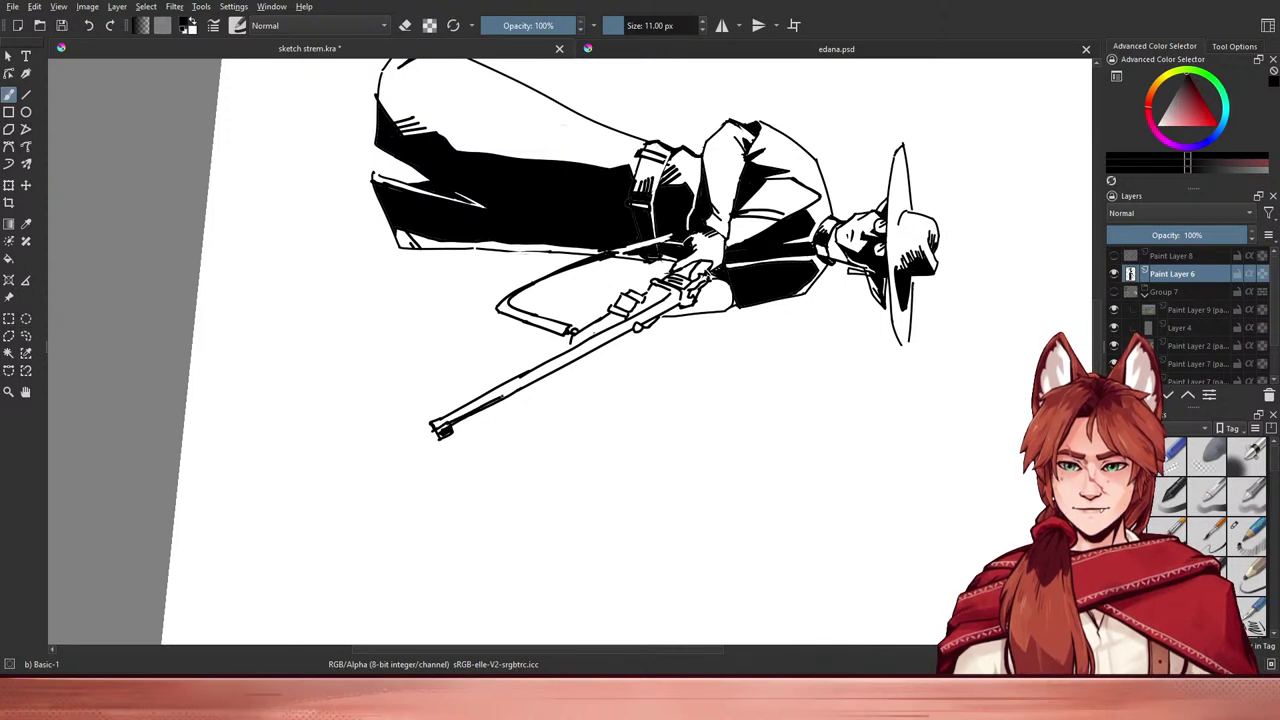
left_click_drag(496, 399, 623, 335)
left_click_drag(538, 375, 634, 325)
left_click_drag(624, 332, 682, 299)
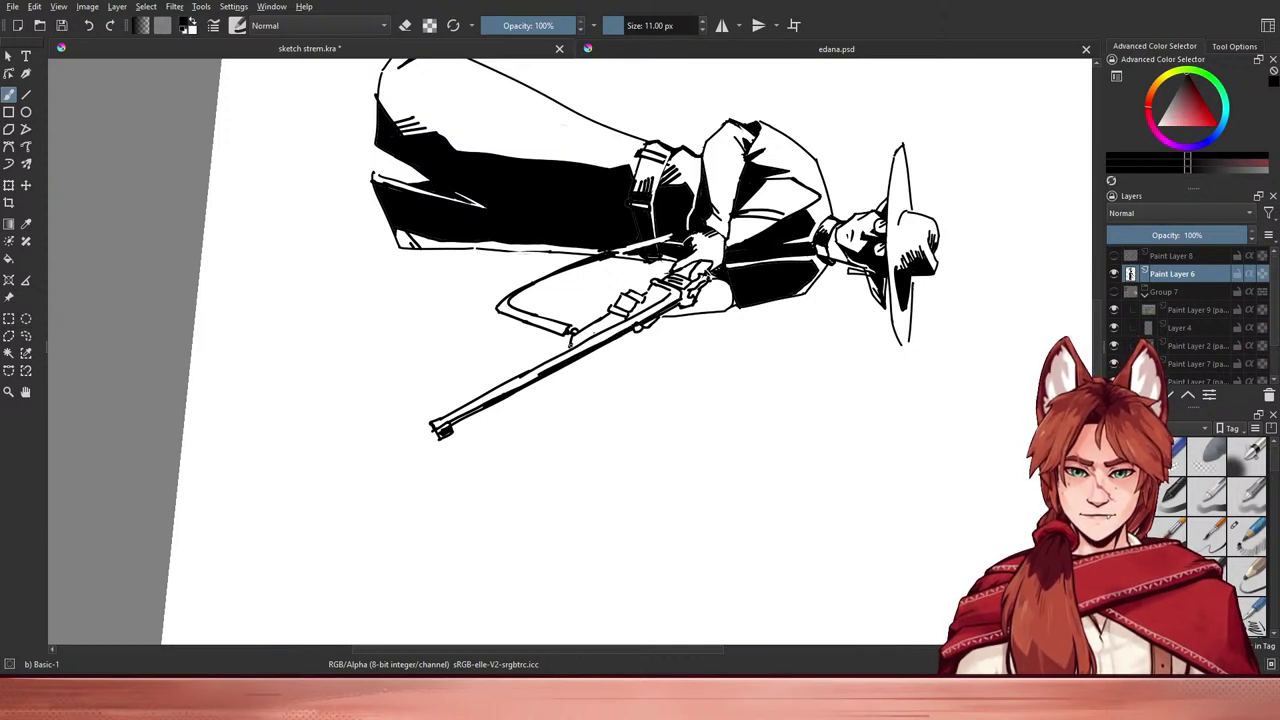
left_click_drag(574, 346, 609, 327)
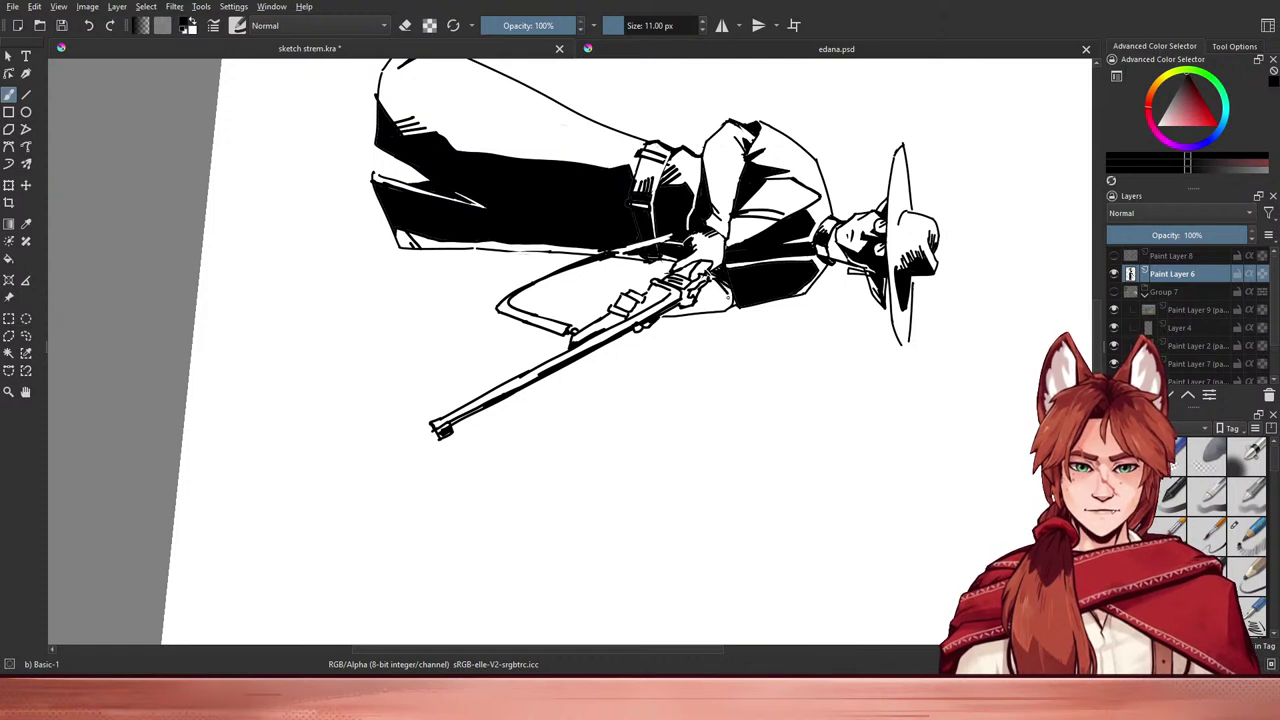
- Hatch the forearm below the dark sleeve and draw a shadow edge along its outer contour
left_click_drag(713, 279, 723, 297)
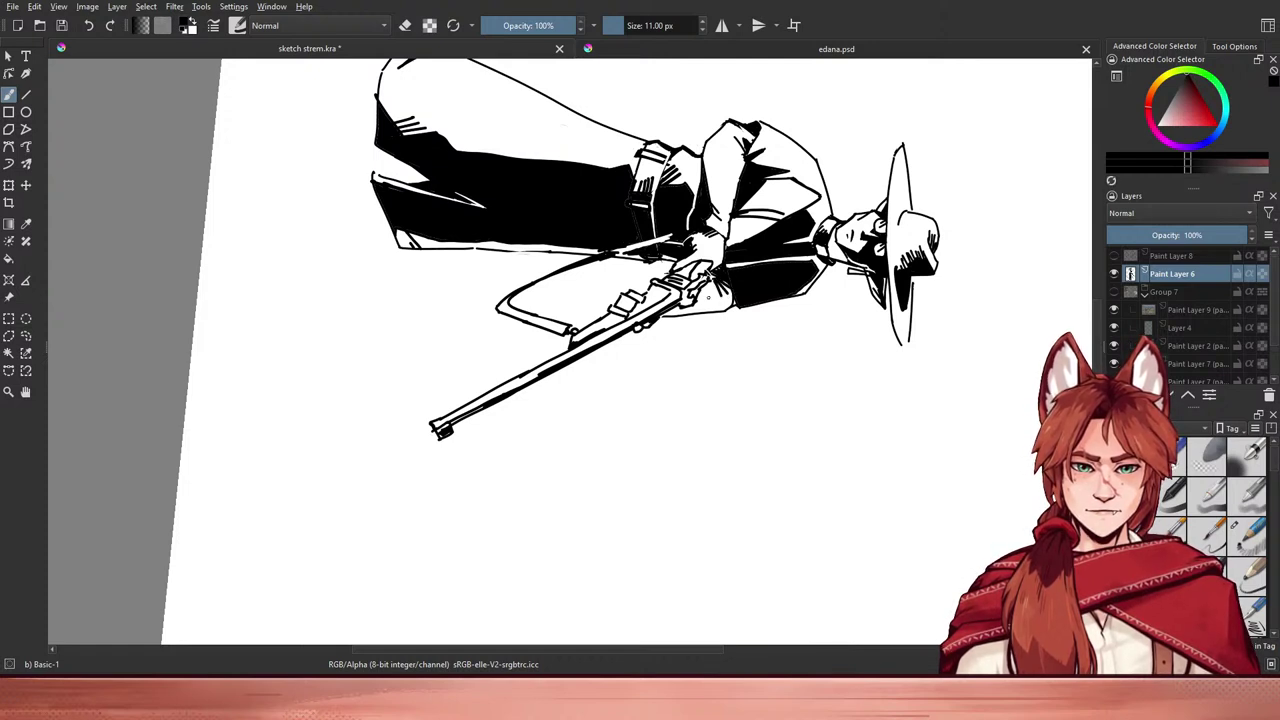
left_click_drag(668, 313, 731, 307)
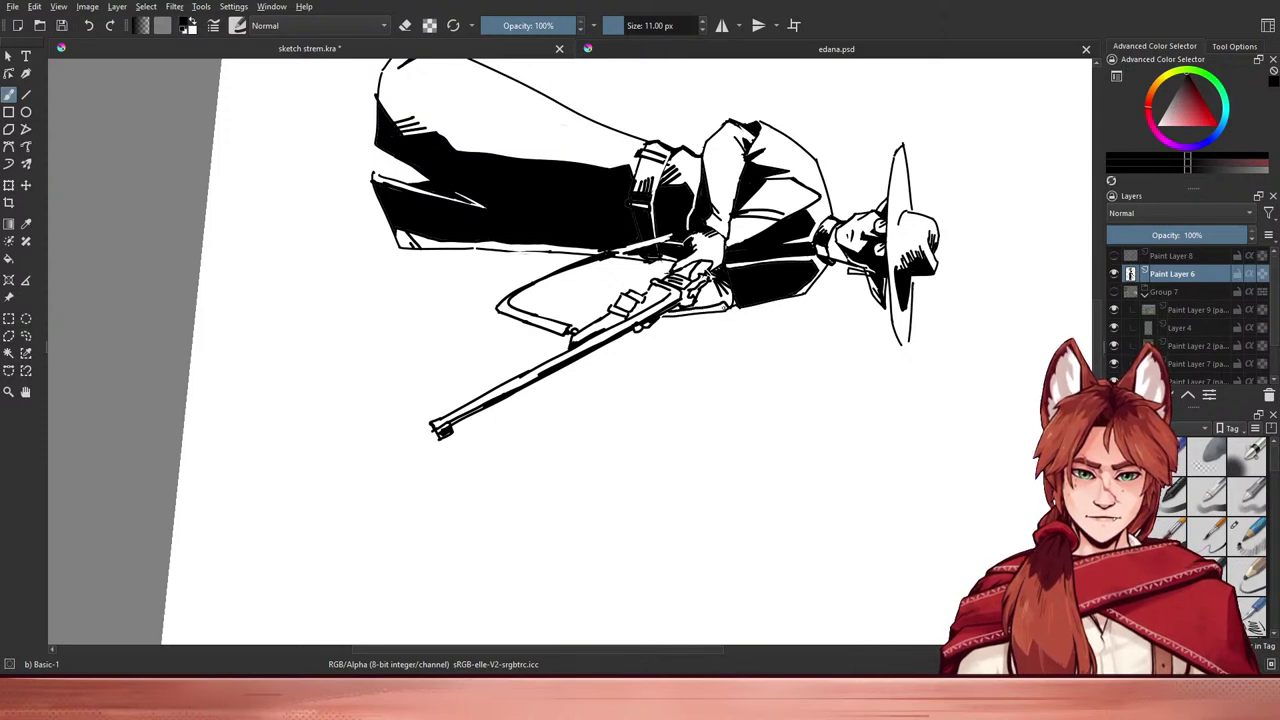
key("f")
left_click(729, 314)
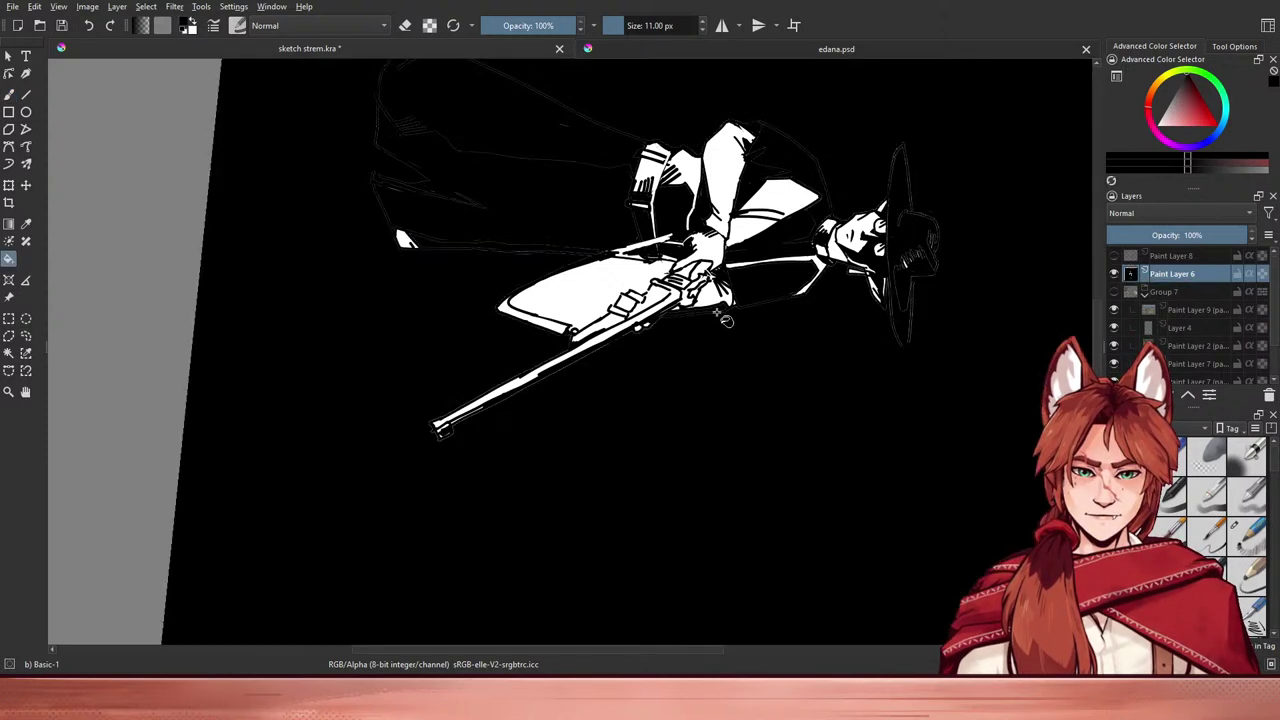
key("ctrl+z")
- Close the forearm's shadow outline with the brush and fill the narrow strip black
key("b")
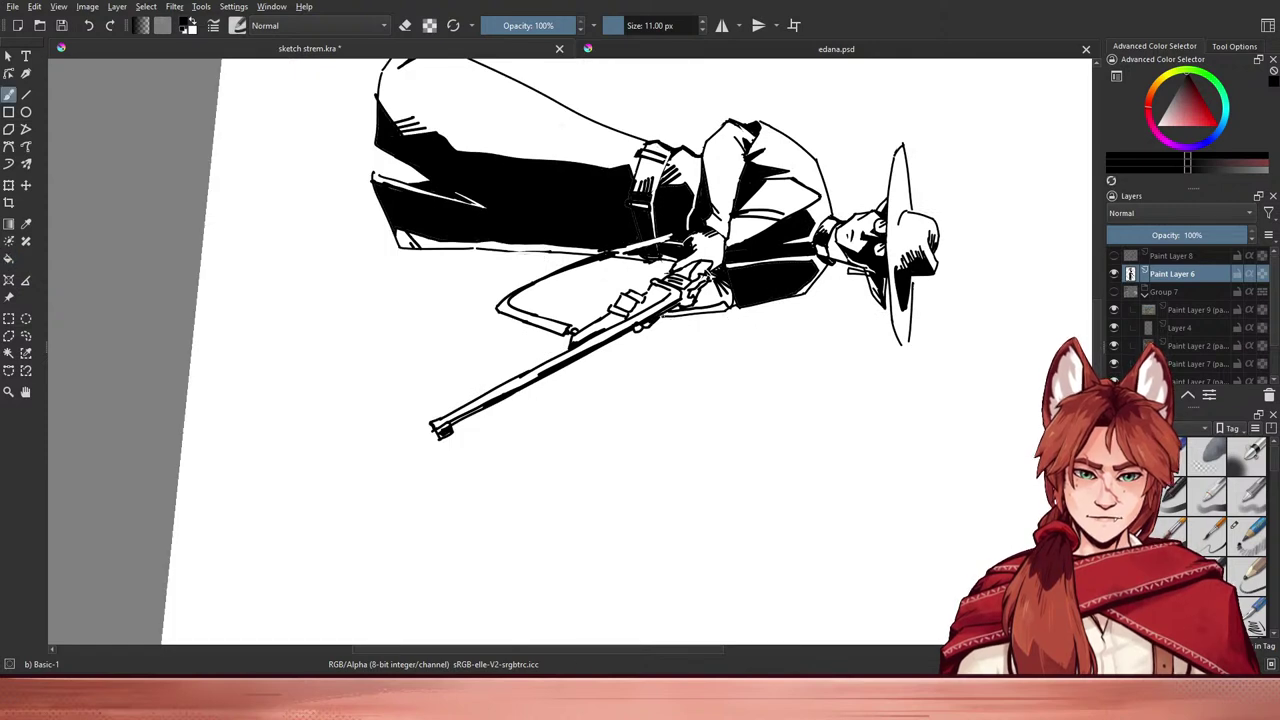
key("f")
left_click(690, 312)
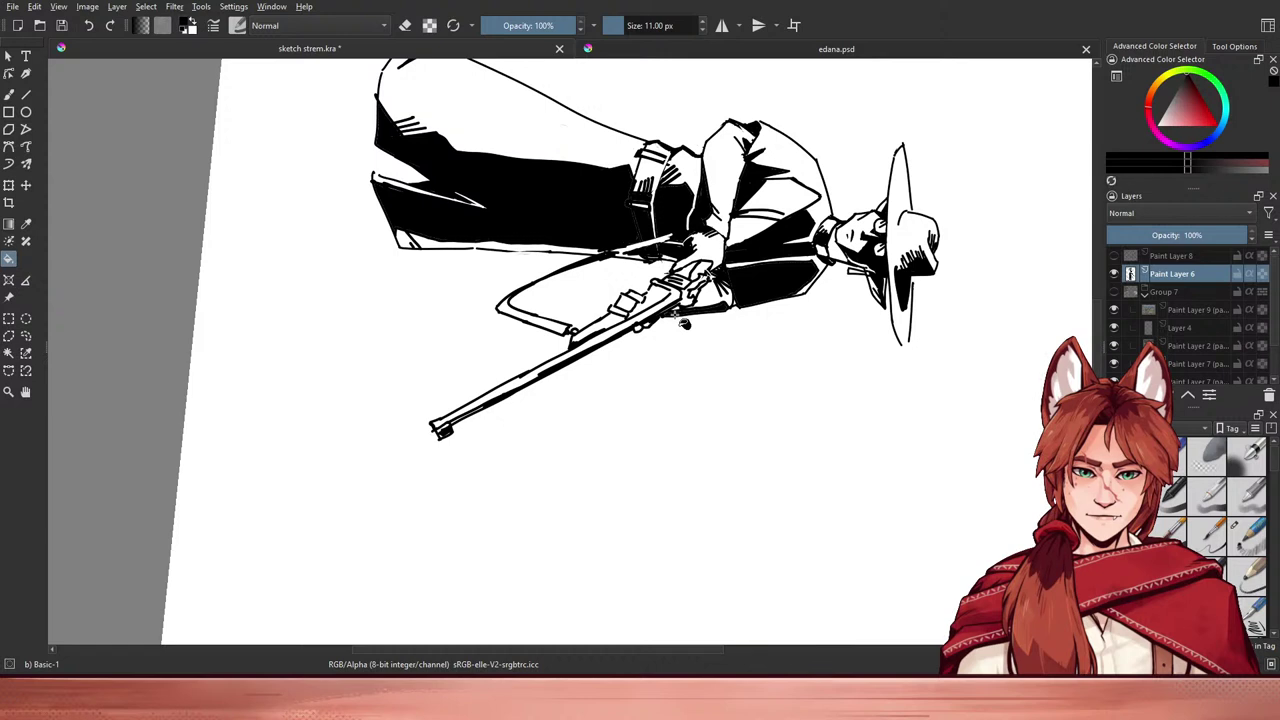
key("b")
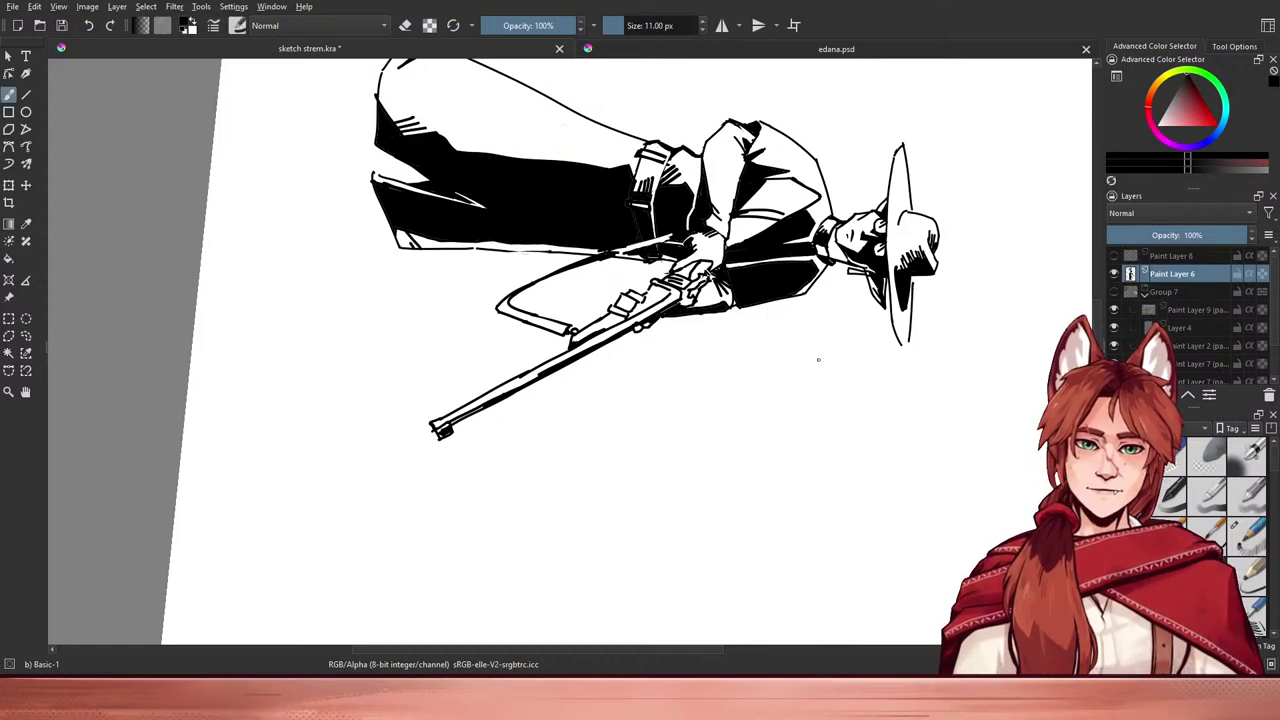
- Turn the figure upright and refine the forearm's inner edge between the dark sleeve and the rifle hand with brush and eraser
key("r")
left_click_drag(840, 411, 515, 180)
key("b")
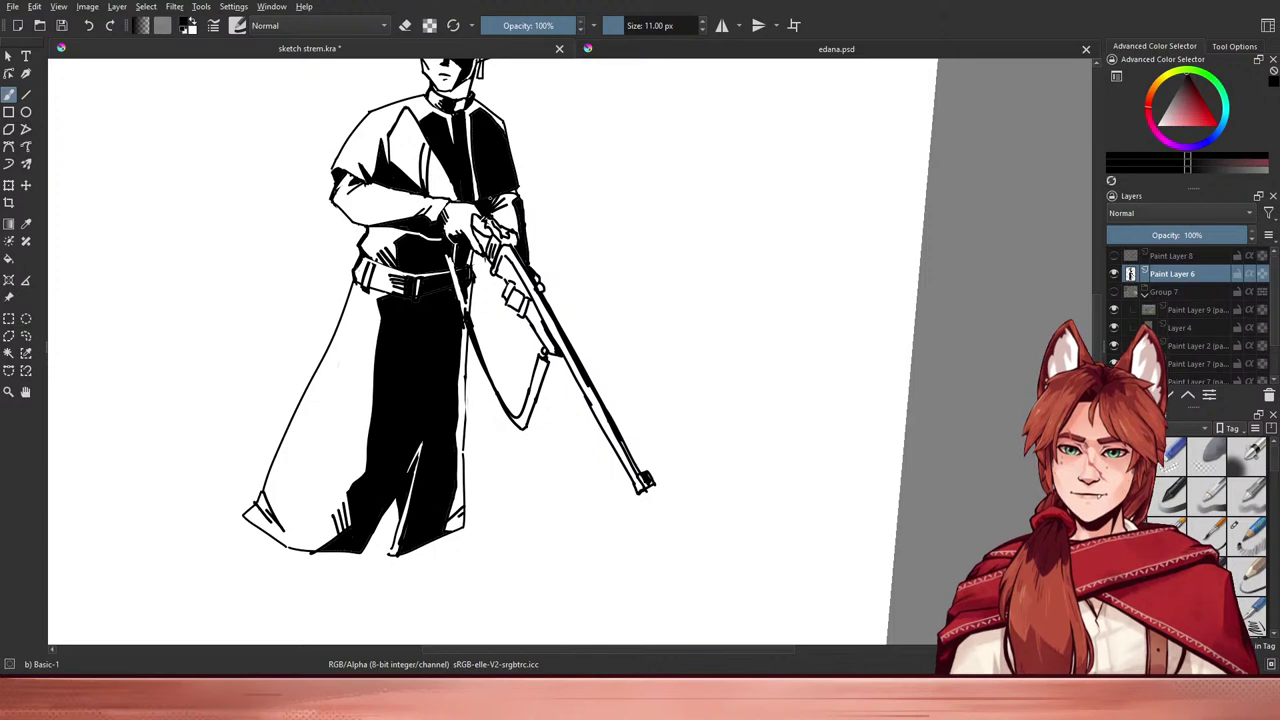
left_click_drag(494, 181, 525, 256)
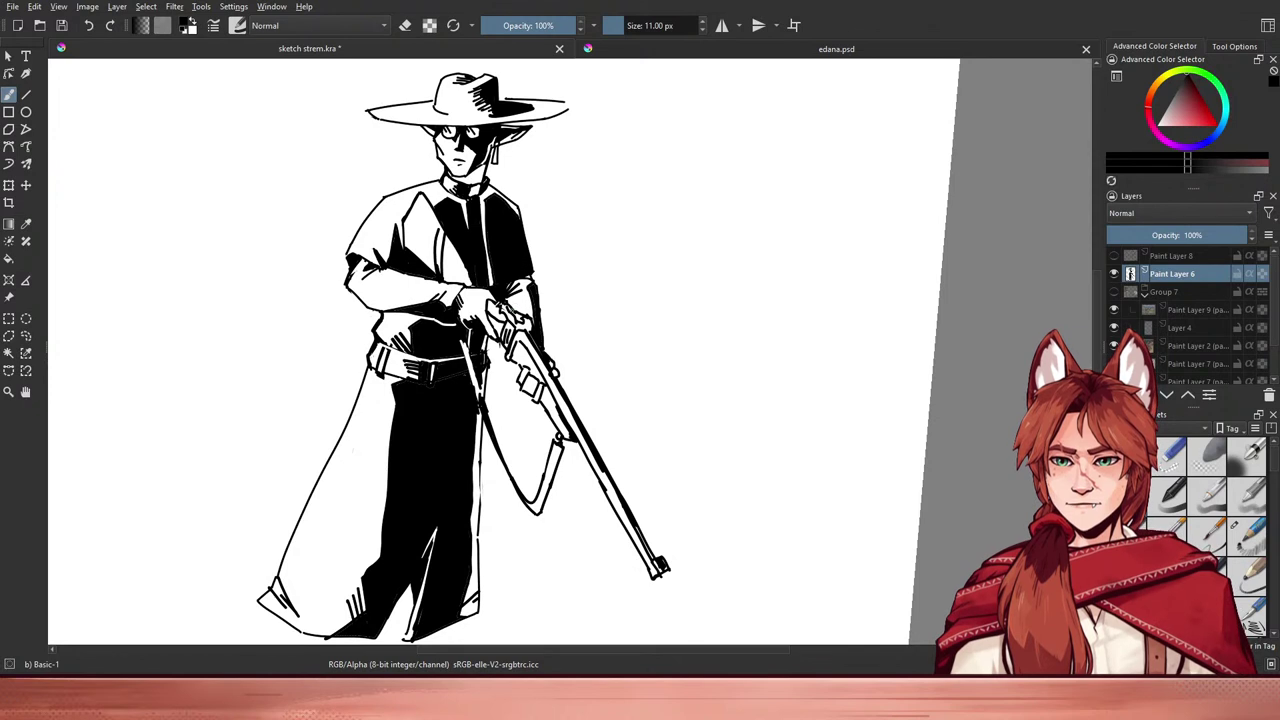
left_click_drag(513, 299, 503, 312)
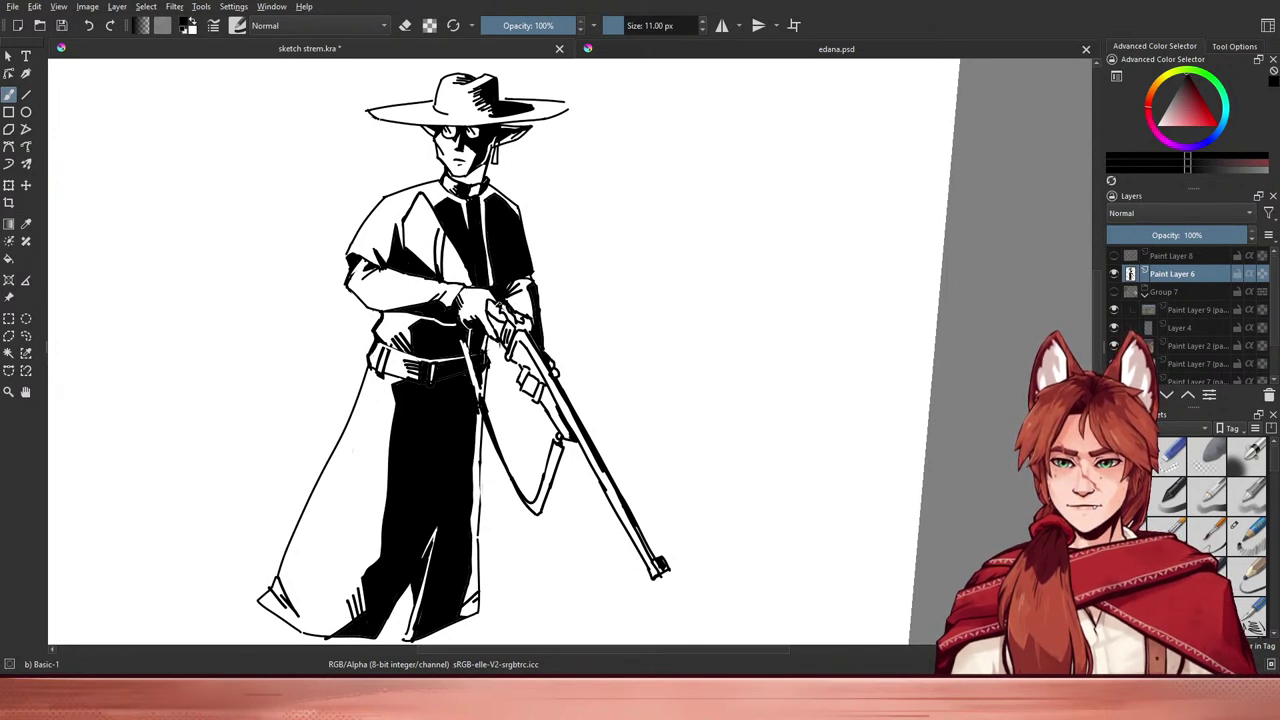
key("e")
key("e")
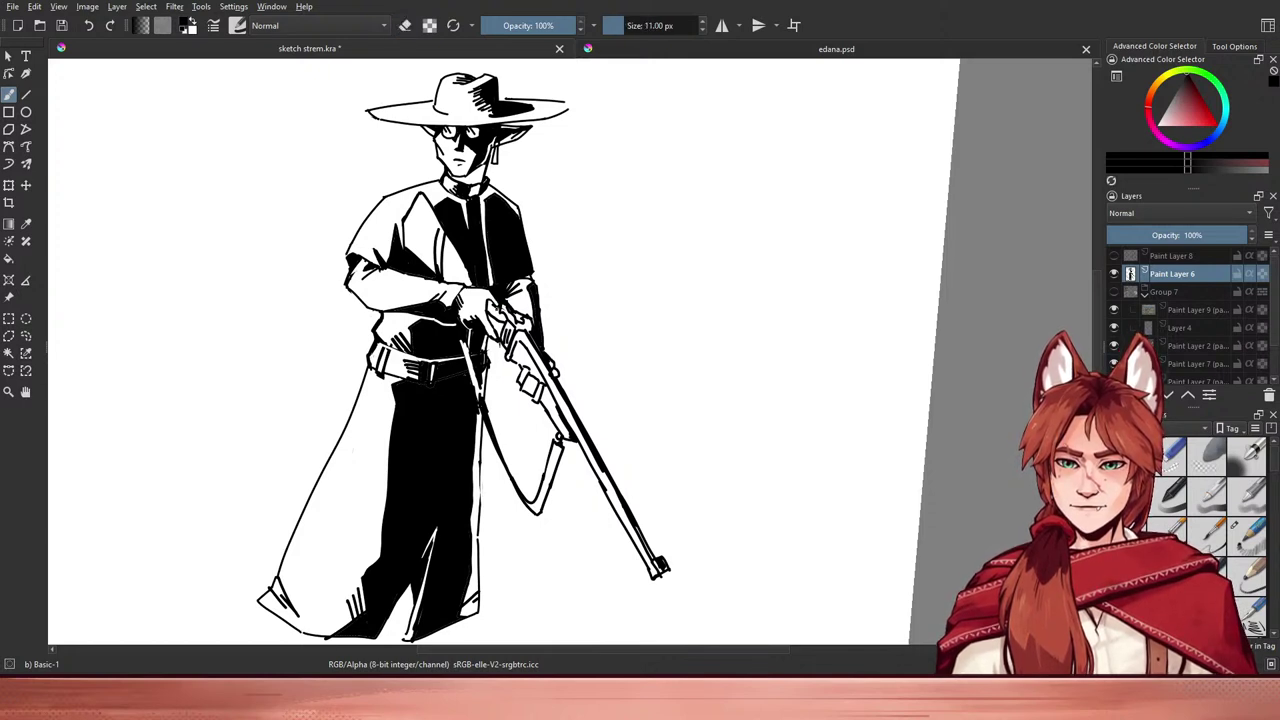
key("e")
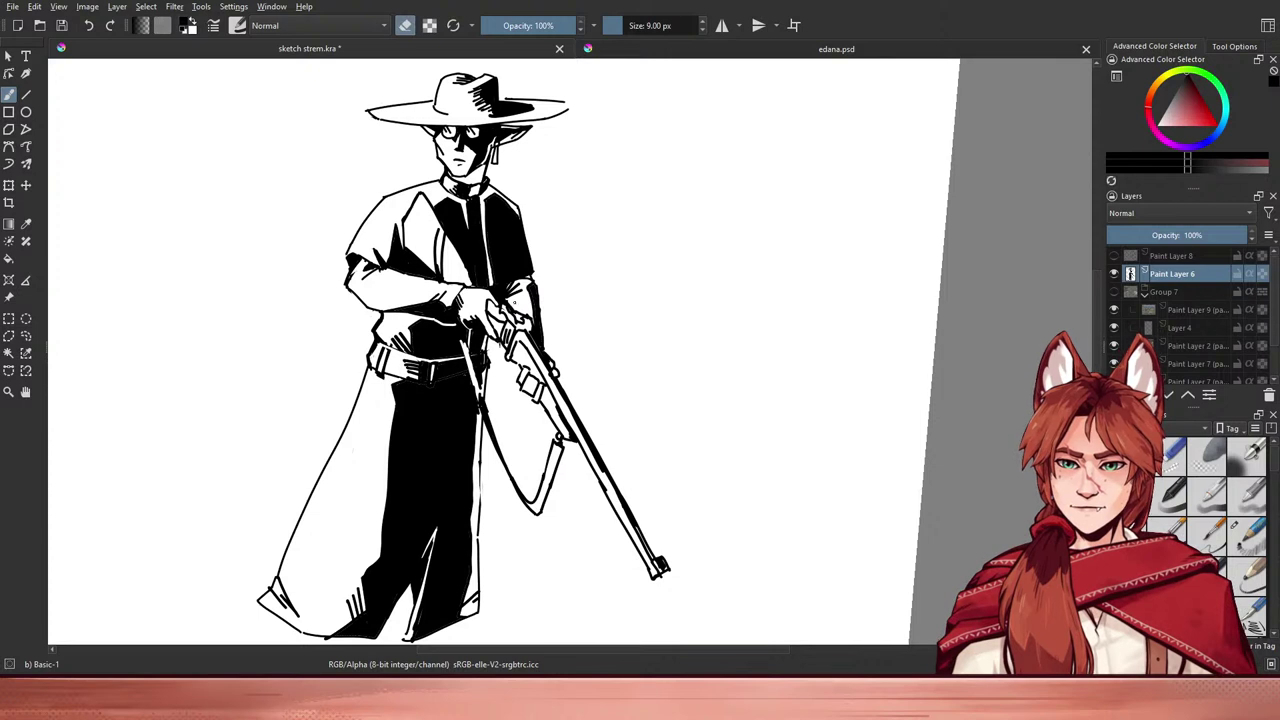
key("e")
left_click_drag(504, 295, 529, 276)
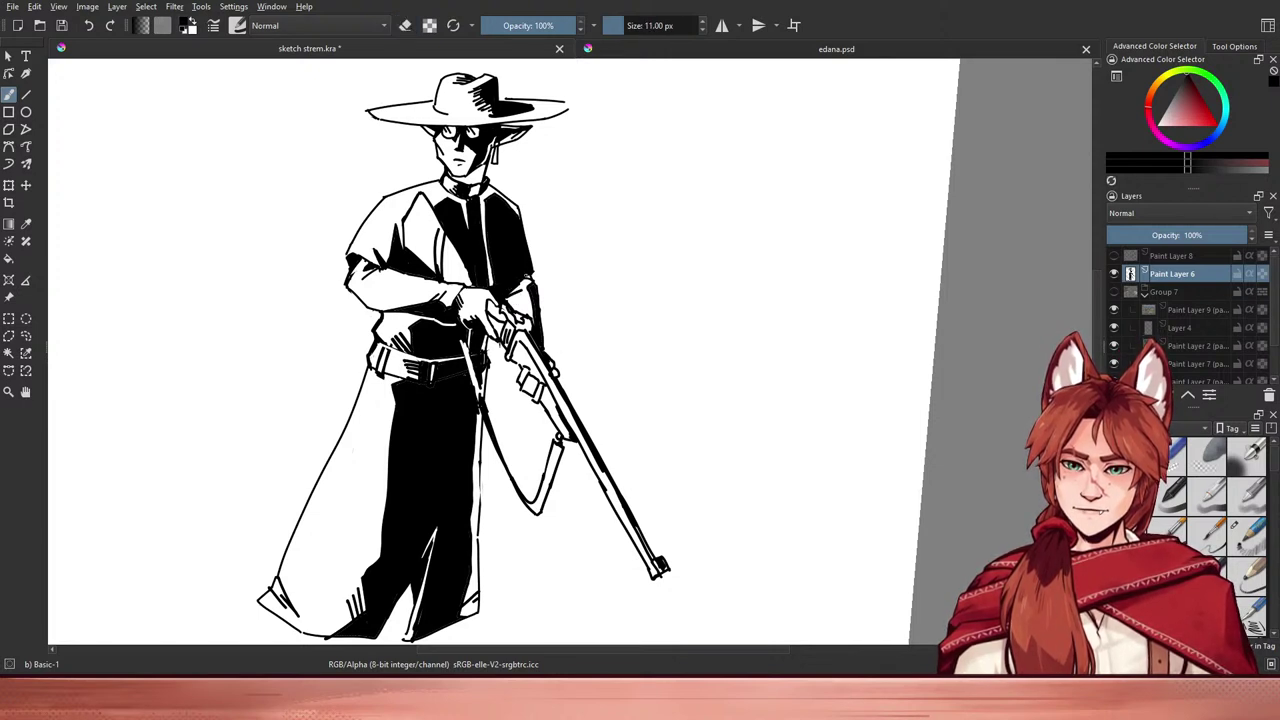
left_click_drag(606, 366, 734, 394)
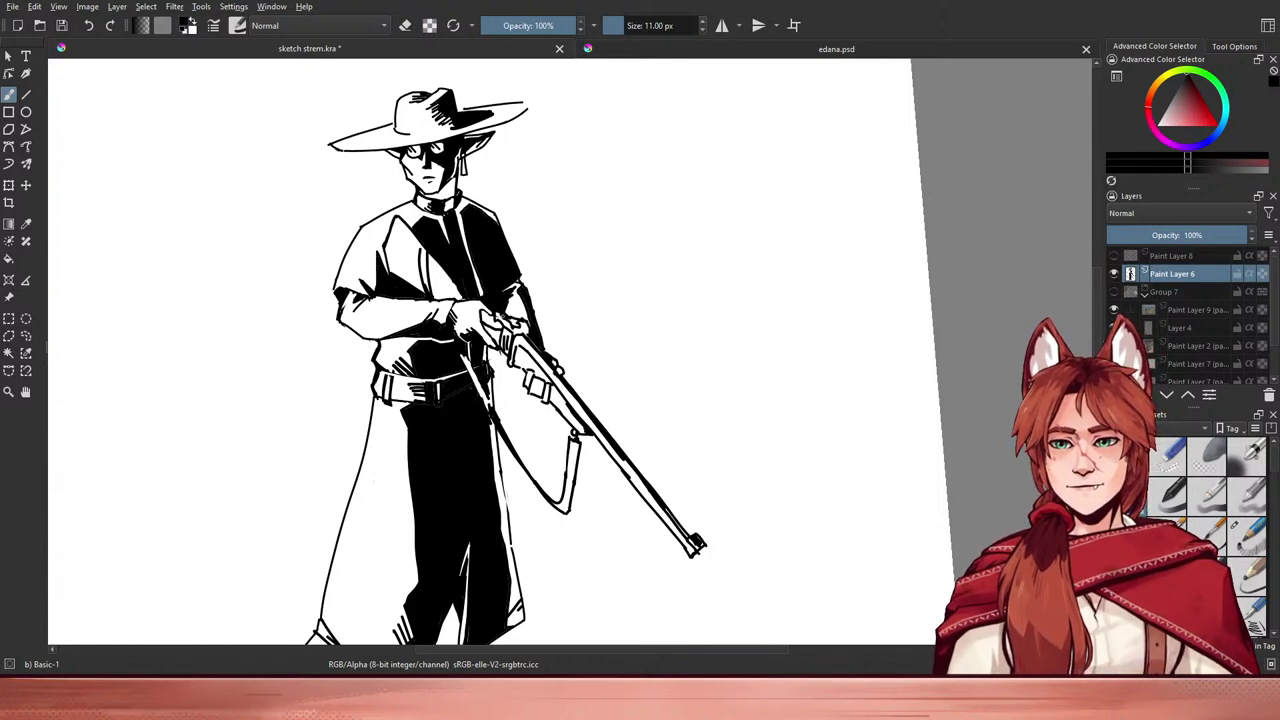
- Show the hidden Group 7 layer group so the reference pictures appear around the inked figure
mouse_move(745, 454)
left_mouse_down()
mouse_move(709, 509)
mouse_move(729, 491)
mouse_move(734, 463)
mouse_move(694, 504)
mouse_move(777, 366)
left_mouse_up()
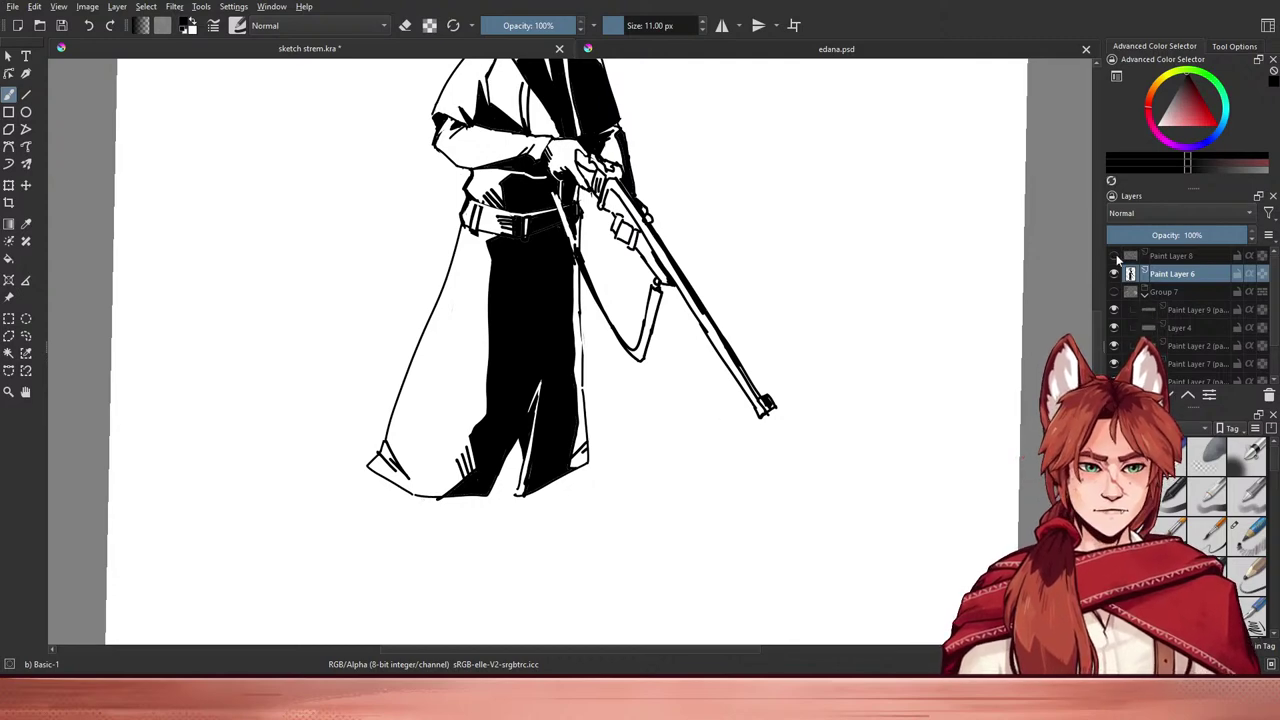
left_click(1114, 291)
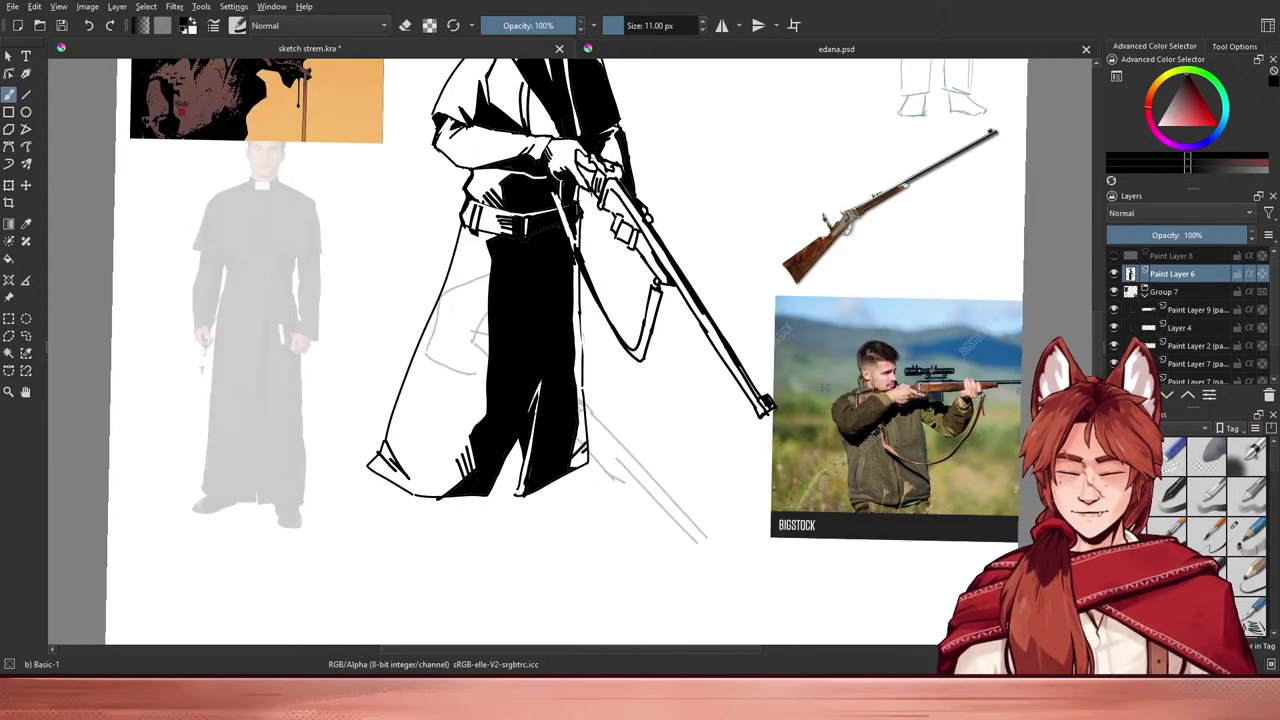
key("ctrl+minus")
key("ctrl+minus")
key("ctrl+plus")
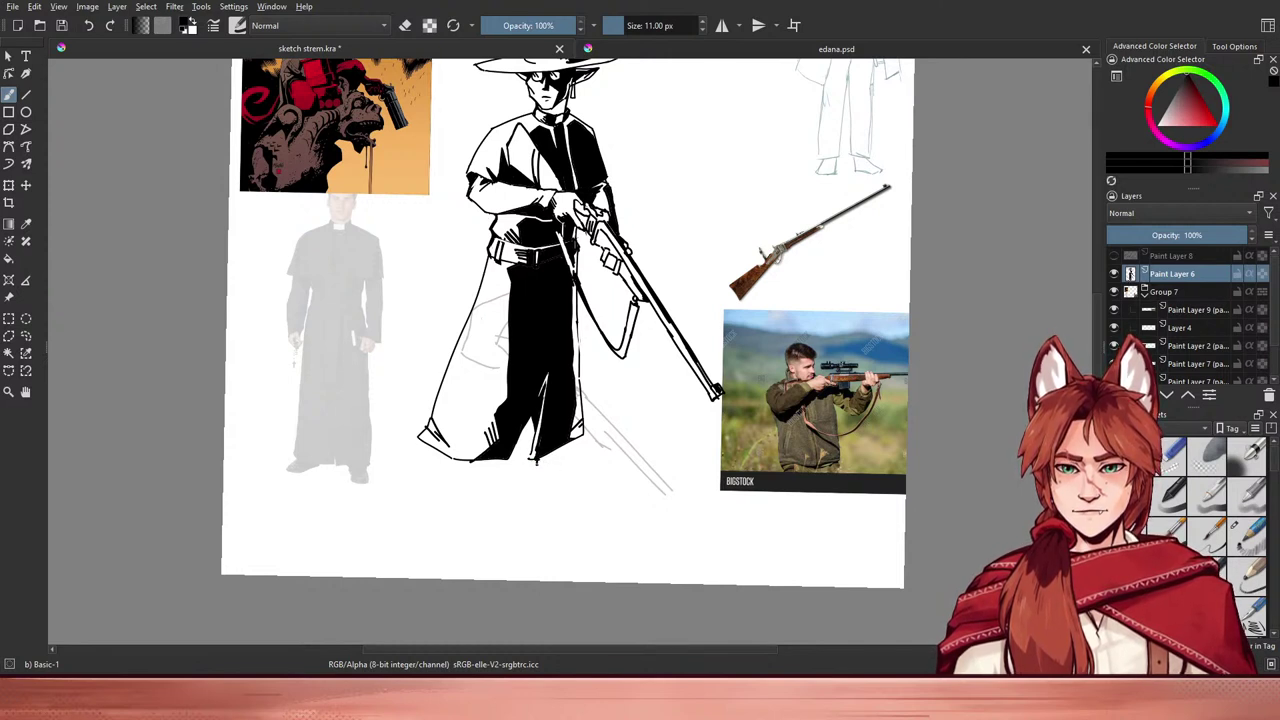
- Outline the rifle-side shoe below the coat hem with the 11 px brush, from heel along the sole to the toe
left_click_drag(536, 462, 554, 470)
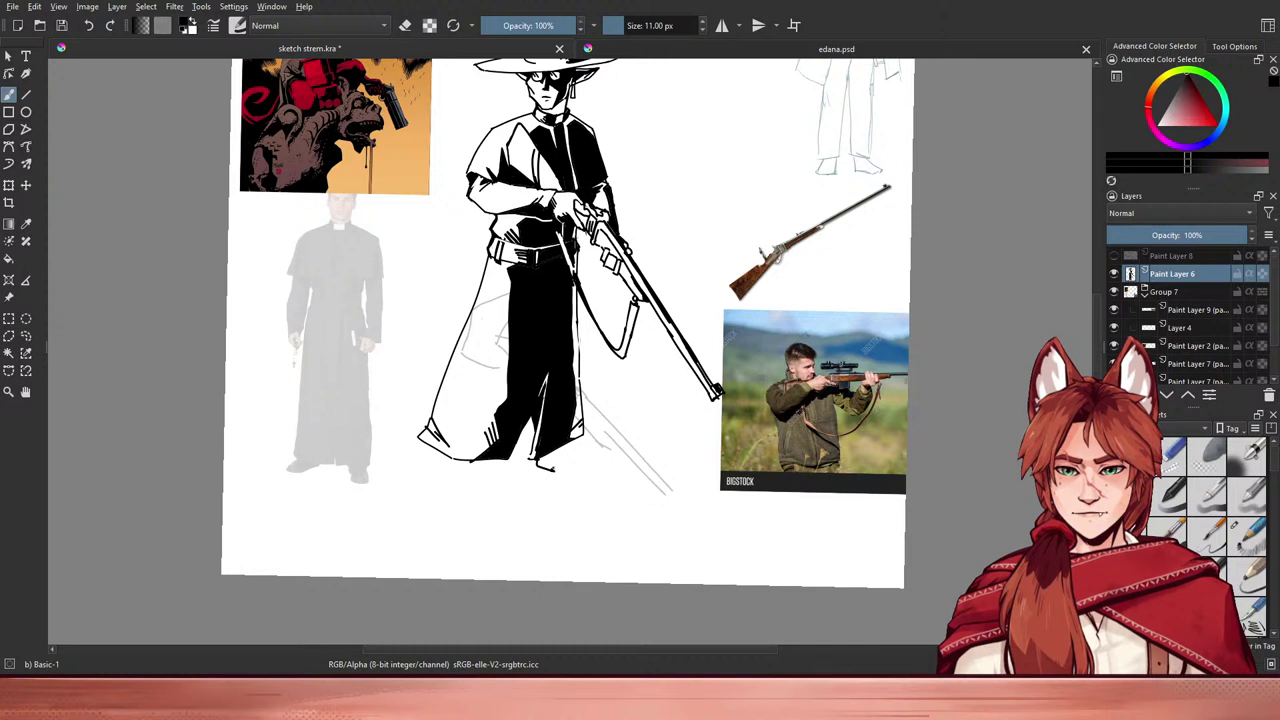
key("e")
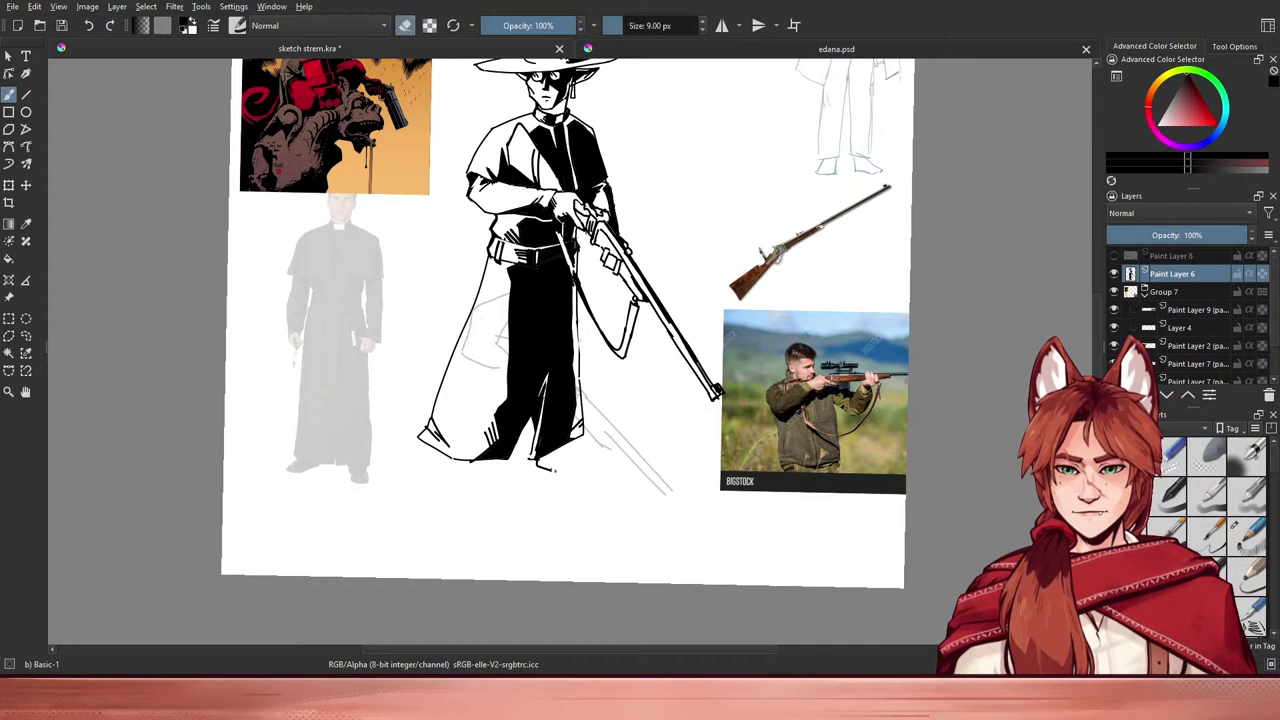
key("e")
left_click_drag(560, 471, 576, 477)
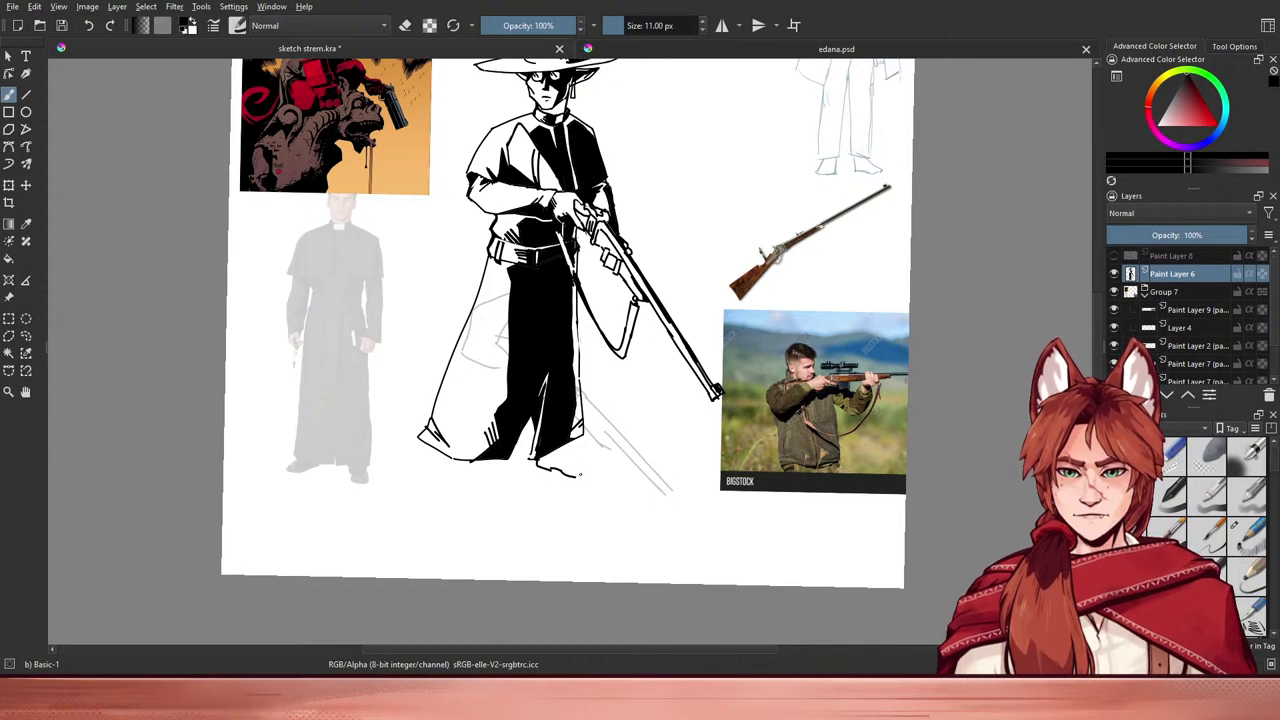
left_click_drag(575, 477, 588, 467)
key("ctrl+z")
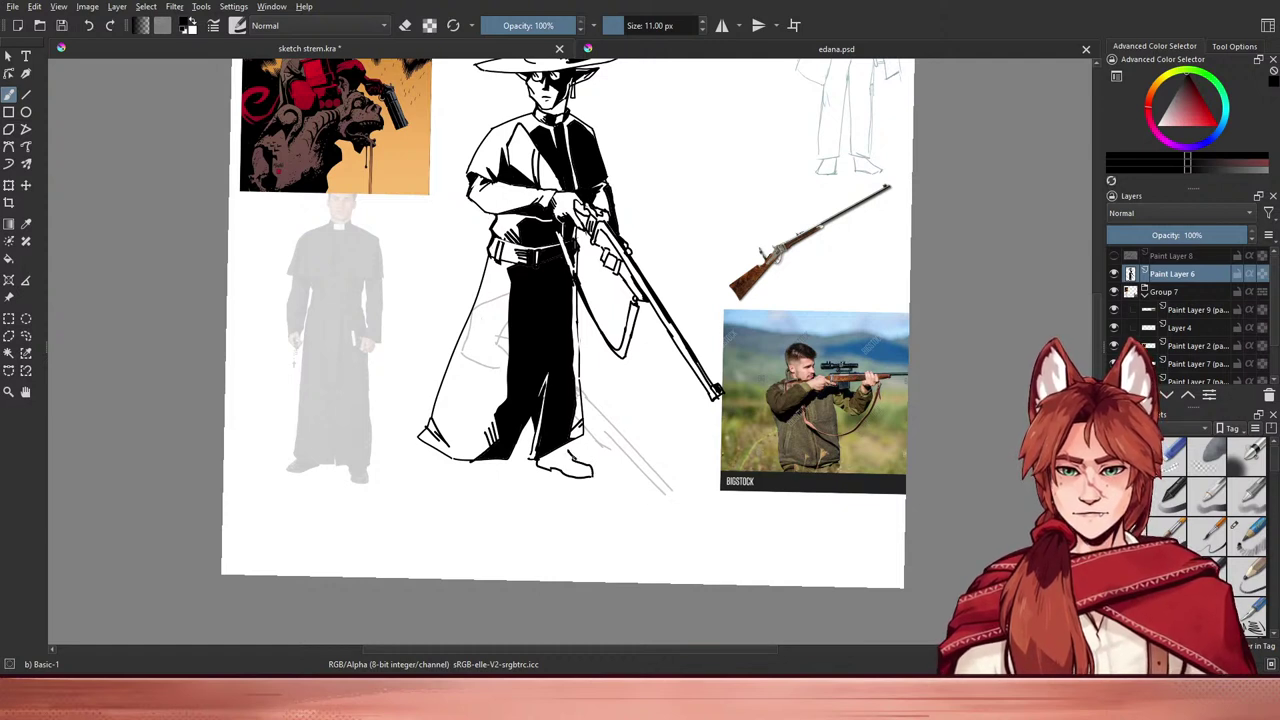
key("e")
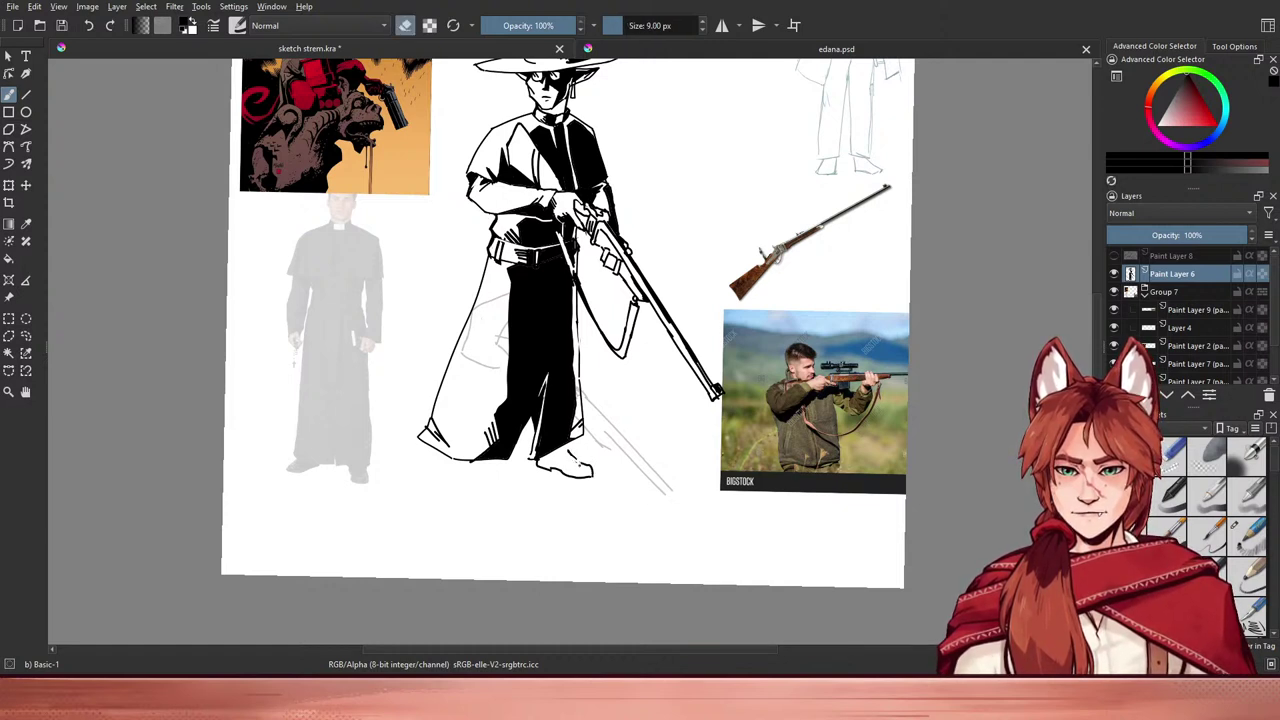
key("e")
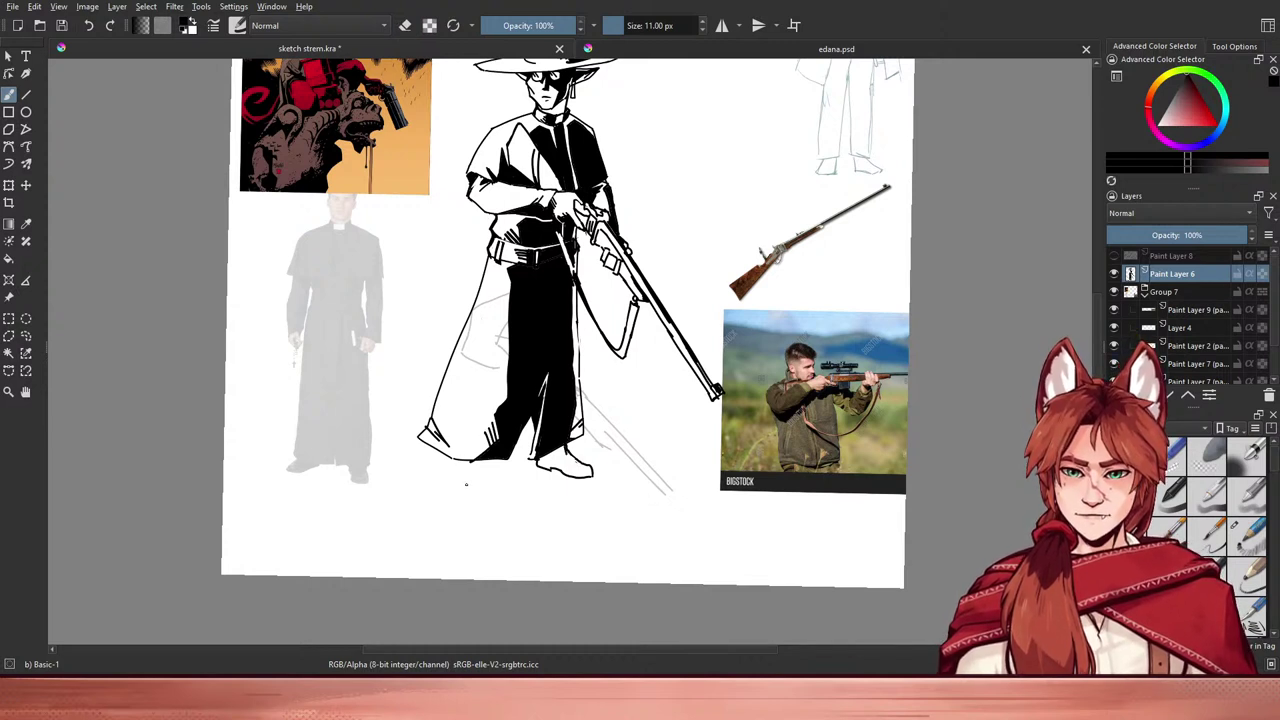
- Outline the second shoe, seen from the front, below the coat's flared side
mouse_move(464, 487)
left_mouse_down()
mouse_move(490, 490)
mouse_move(488, 458)
mouse_move(459, 483)
left_mouse_up()
key("ctrl+z")
key("ctrl+z")
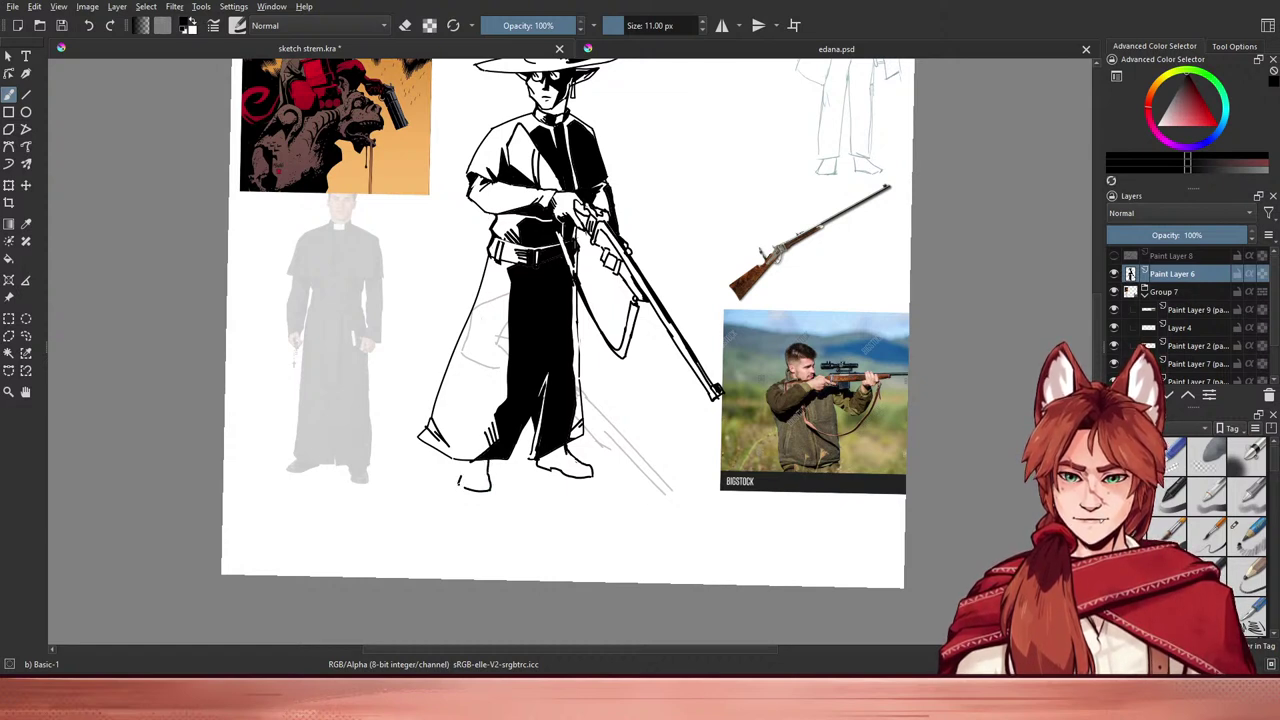
key("e")
key("e")
left_click_drag(467, 463, 460, 485)
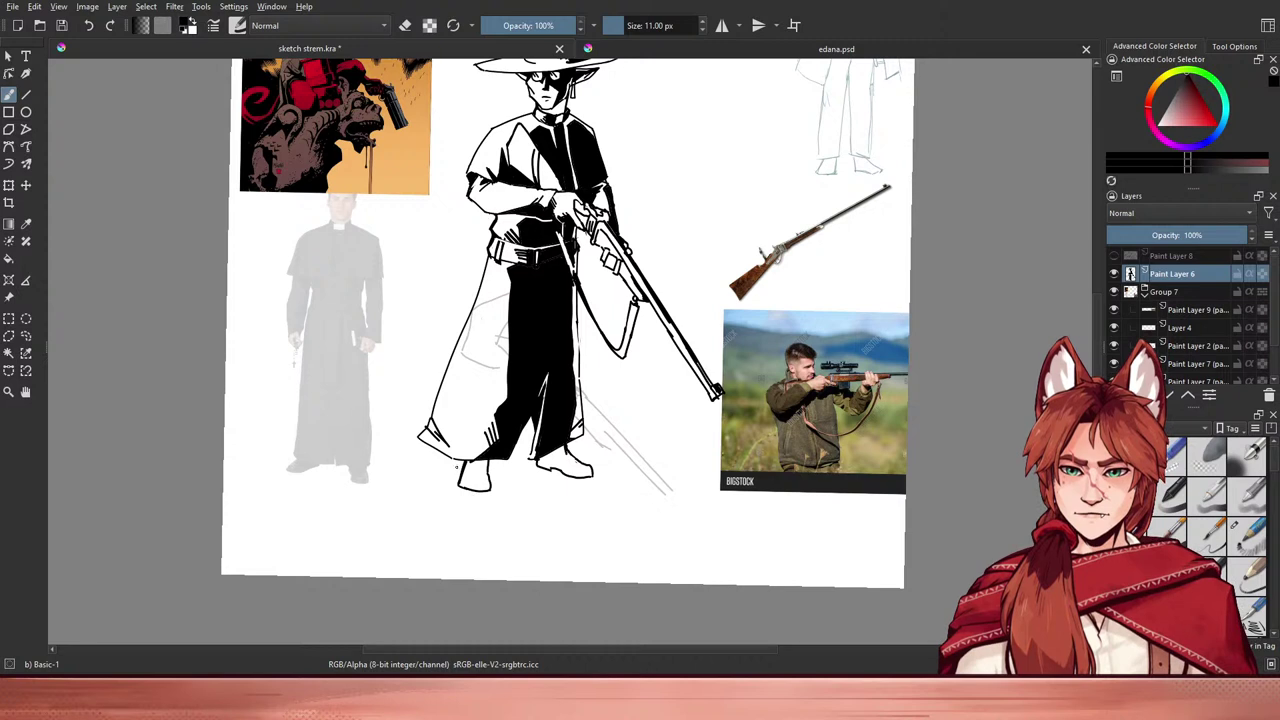
- Ink the front-facing shoe's sole line and black shadow, and blacken the rifle-side shoe
left_click_drag(471, 487, 484, 483)
mouse_move(470, 485)
left_mouse_down()
mouse_move(494, 484)
mouse_move(484, 478)
left_mouse_up()
left_click_drag(482, 460, 488, 478)
left_click_drag(478, 472, 488, 476)
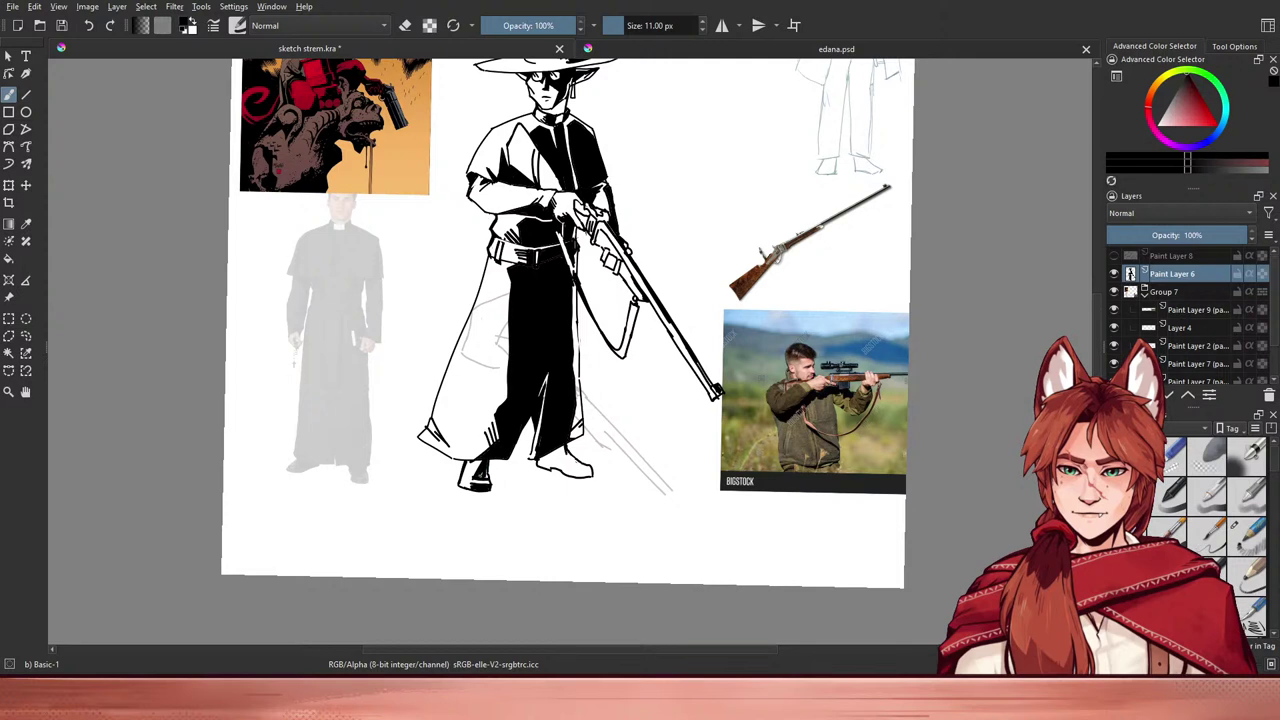
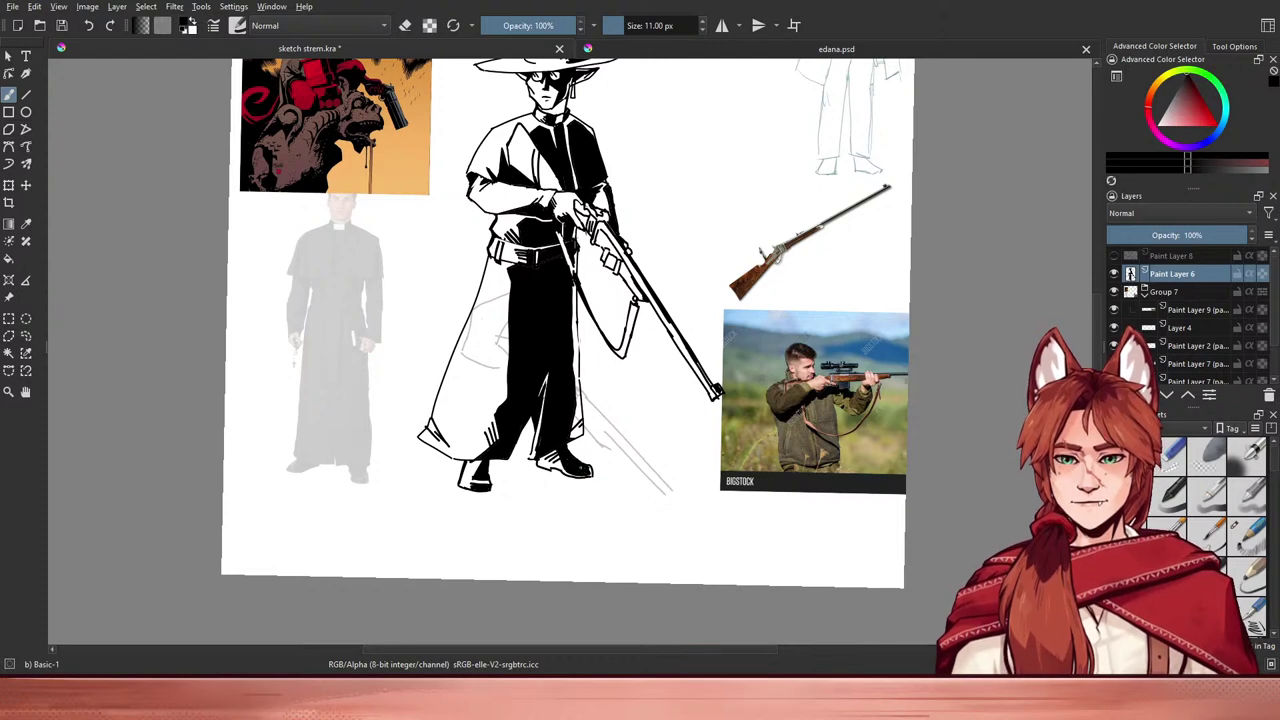
- Lasso both shoes, move them slightly down from the coat hem with the transform tool, and clear the selection
left_click_drag(677, 475, 694, 531)
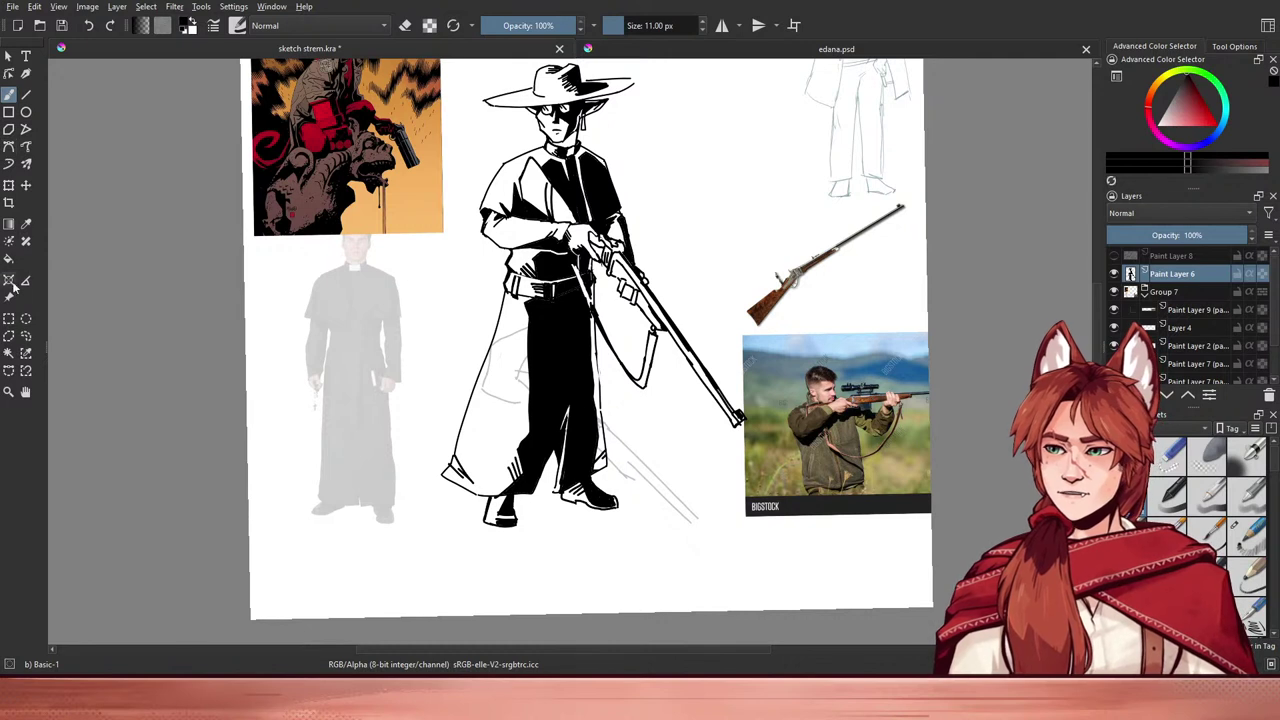
left_click(26, 337)
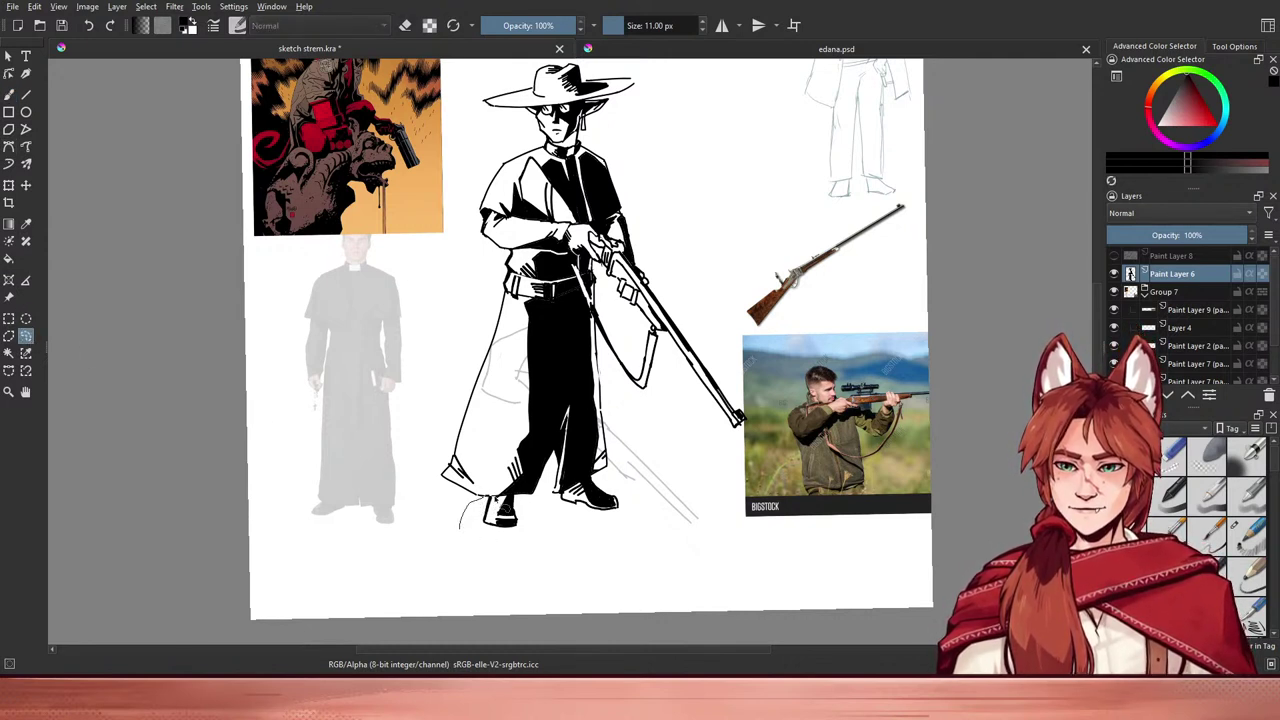
mouse_move(468, 527)
left_mouse_down()
mouse_move(469, 511)
mouse_move(526, 498)
mouse_move(551, 508)
mouse_move(599, 480)
mouse_move(637, 503)
mouse_move(628, 532)
mouse_move(570, 563)
mouse_move(562, 543)
mouse_move(556, 596)
mouse_move(554, 557)
left_mouse_up()
key("ctrl+z")
key("ctrl+t")
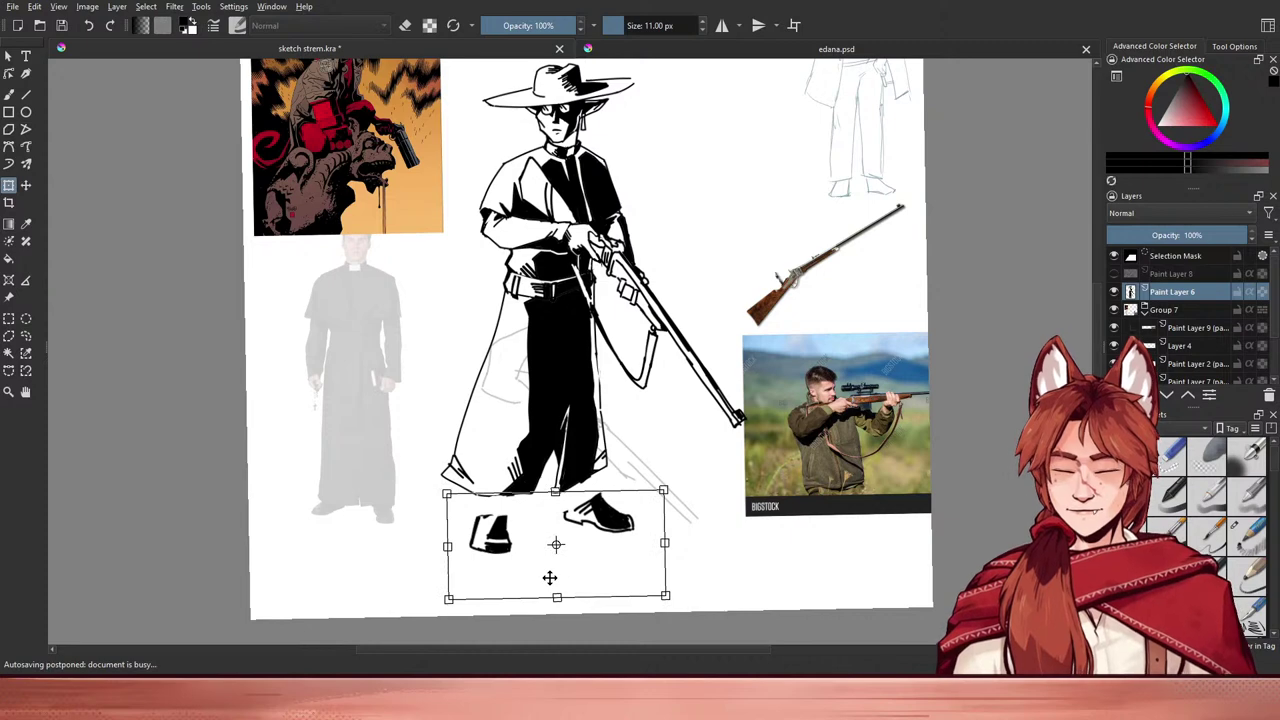
key("Return")
key("ctrl+shift+a")
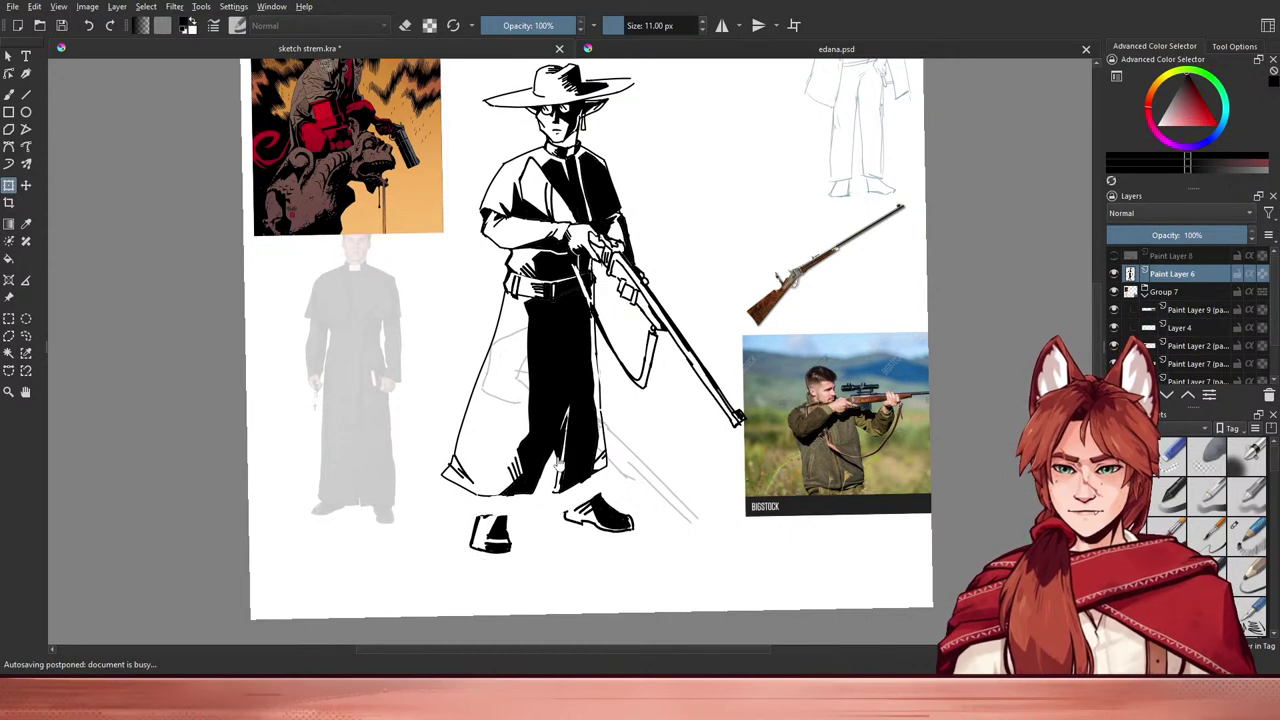
- Extend the rifle-side shoe into a boot by drawing its back and front shaft lines up to the coat hem
key("e")
left_click_drag(555, 530, 557, 513)
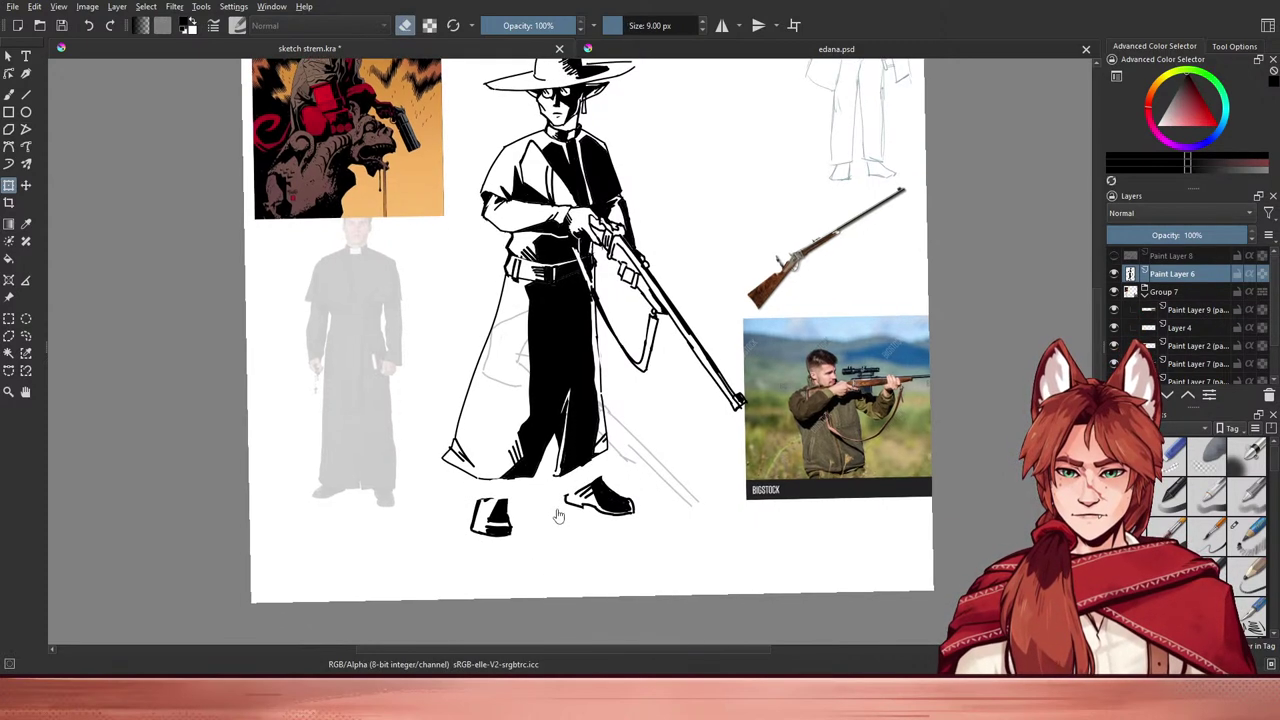
key("b")
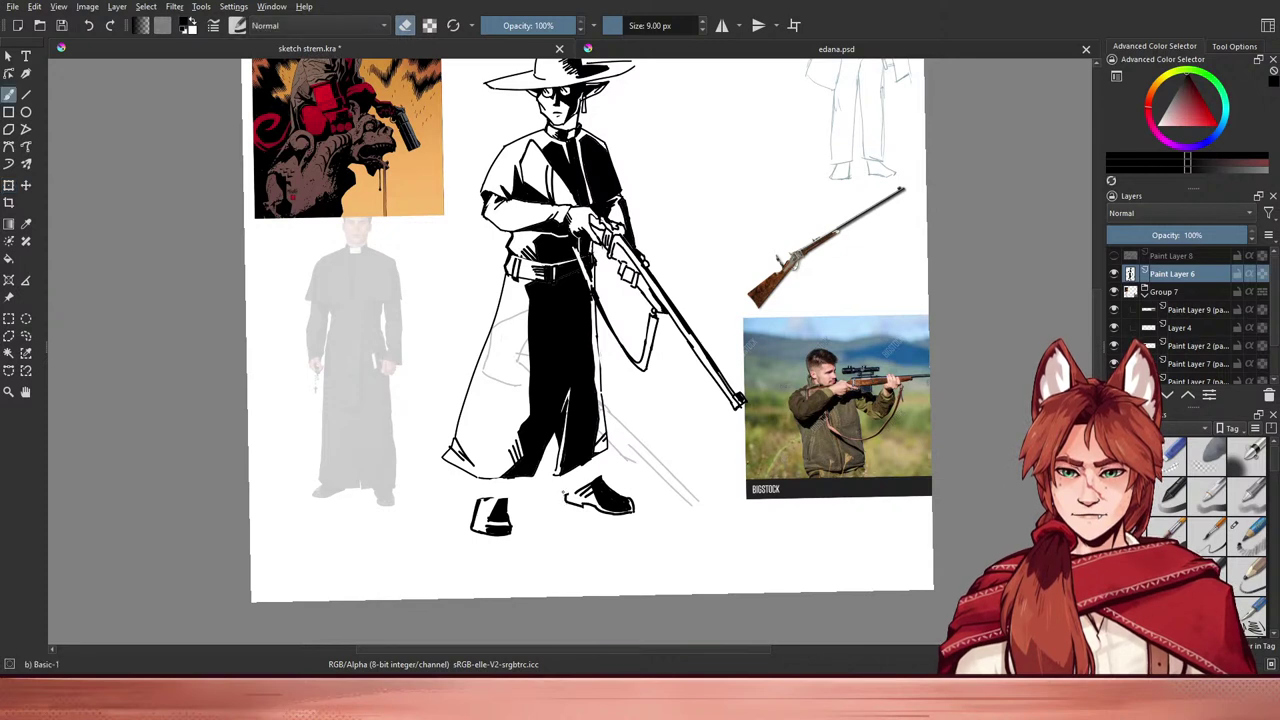
key("e")
key("e")
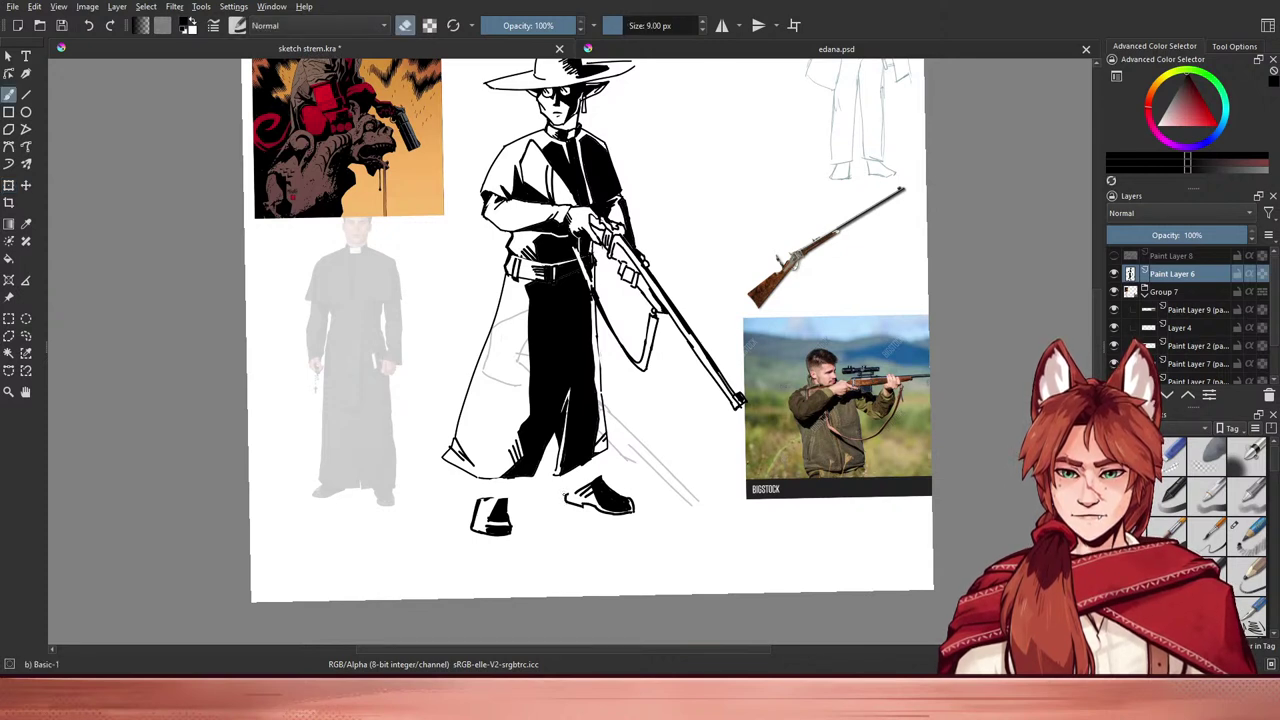
key("e")
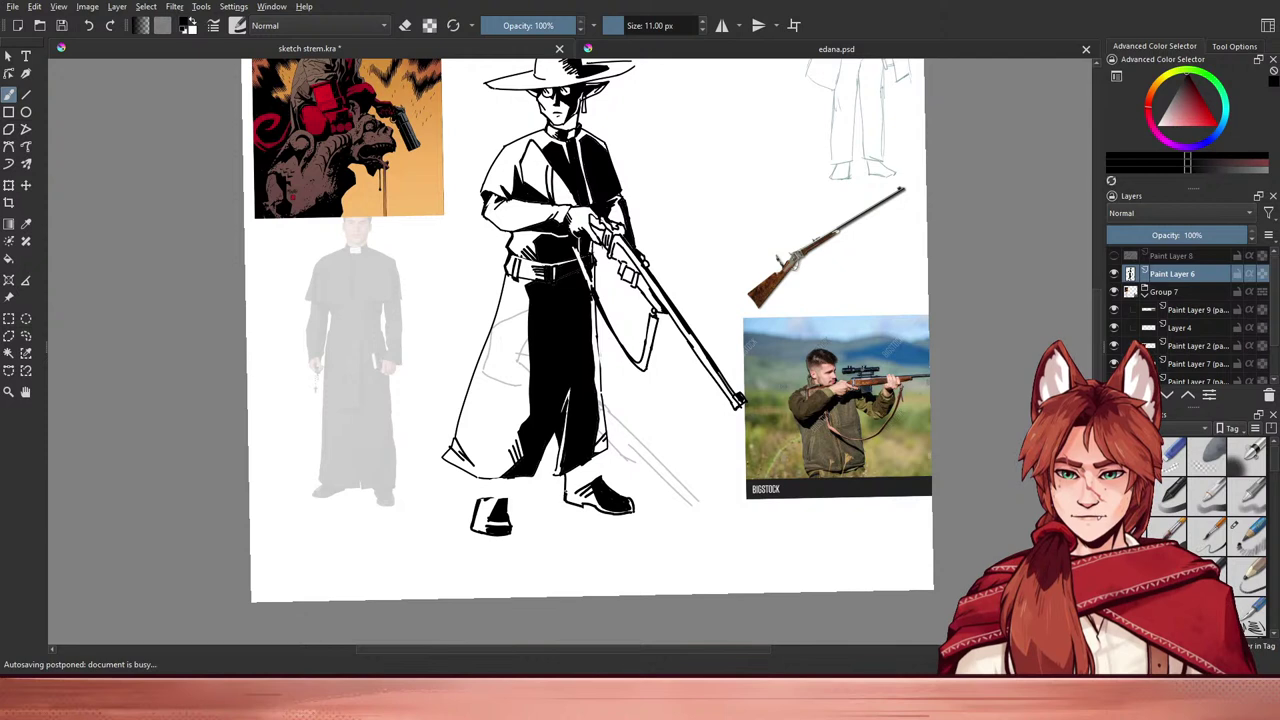
left_click_drag(592, 458, 604, 484)
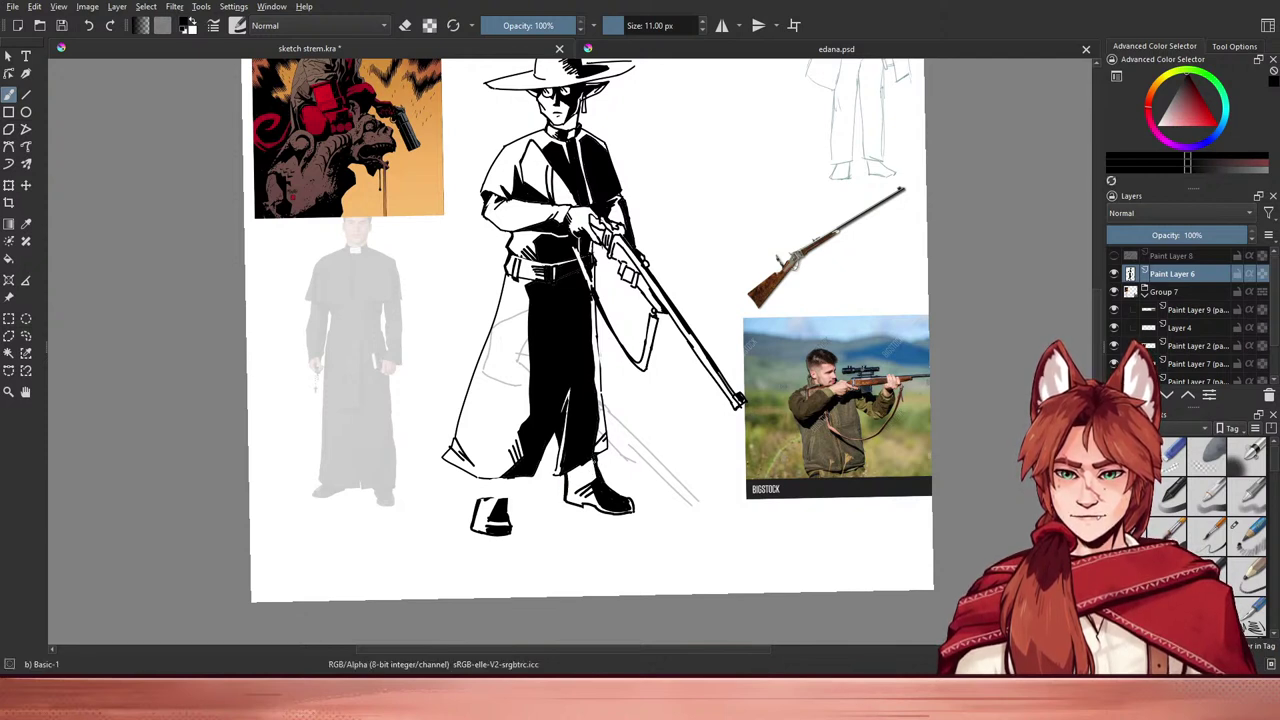
- Clean up the front contour of the rifle-side boot's shaft and instep with the eraser
key("e")
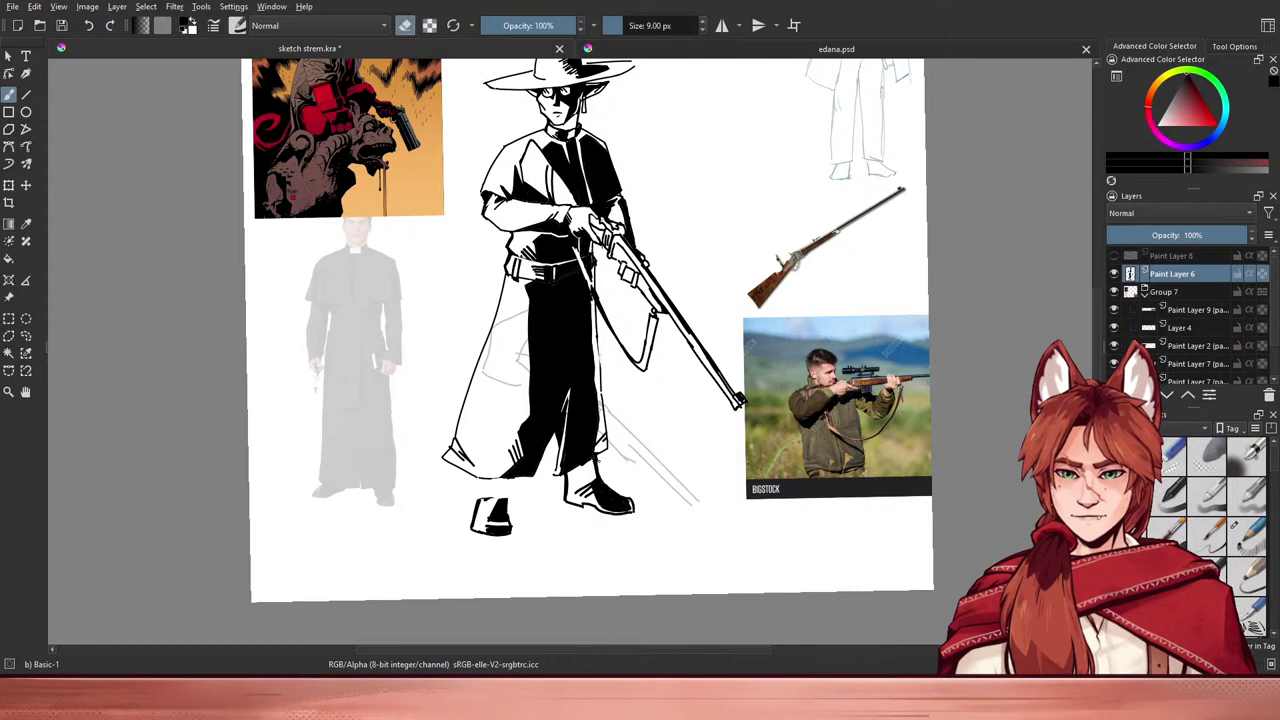
left_click_drag(597, 461, 611, 487)
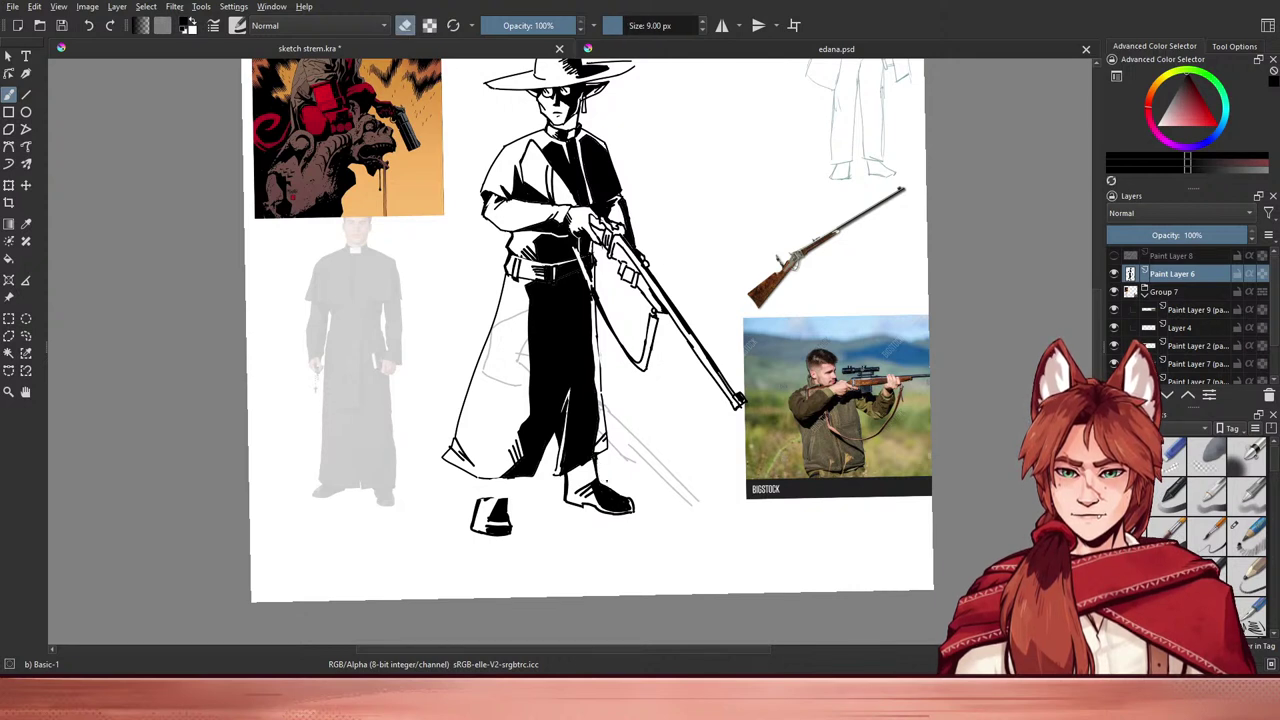
key("e")
key("e")
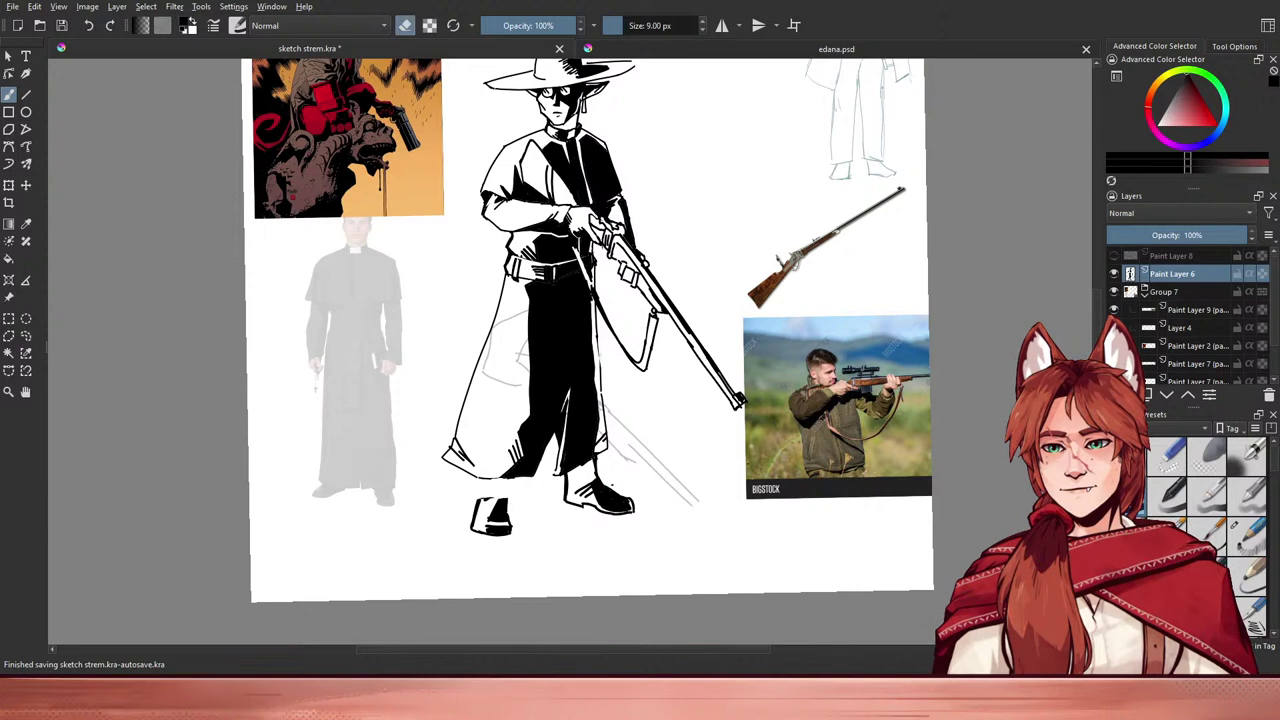
left_click_drag(606, 485, 621, 495)
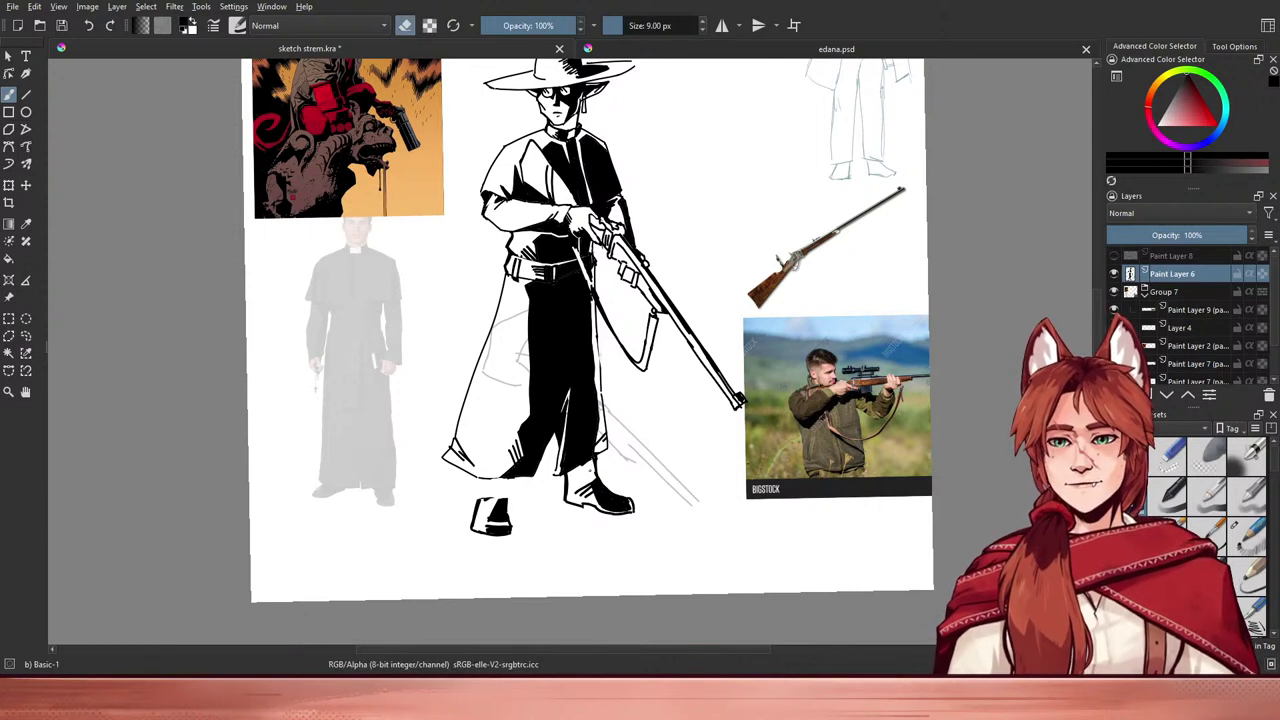
- Fill the front of the rifle-side boot's shaft solid black, joining it to the dark toe
key("e")
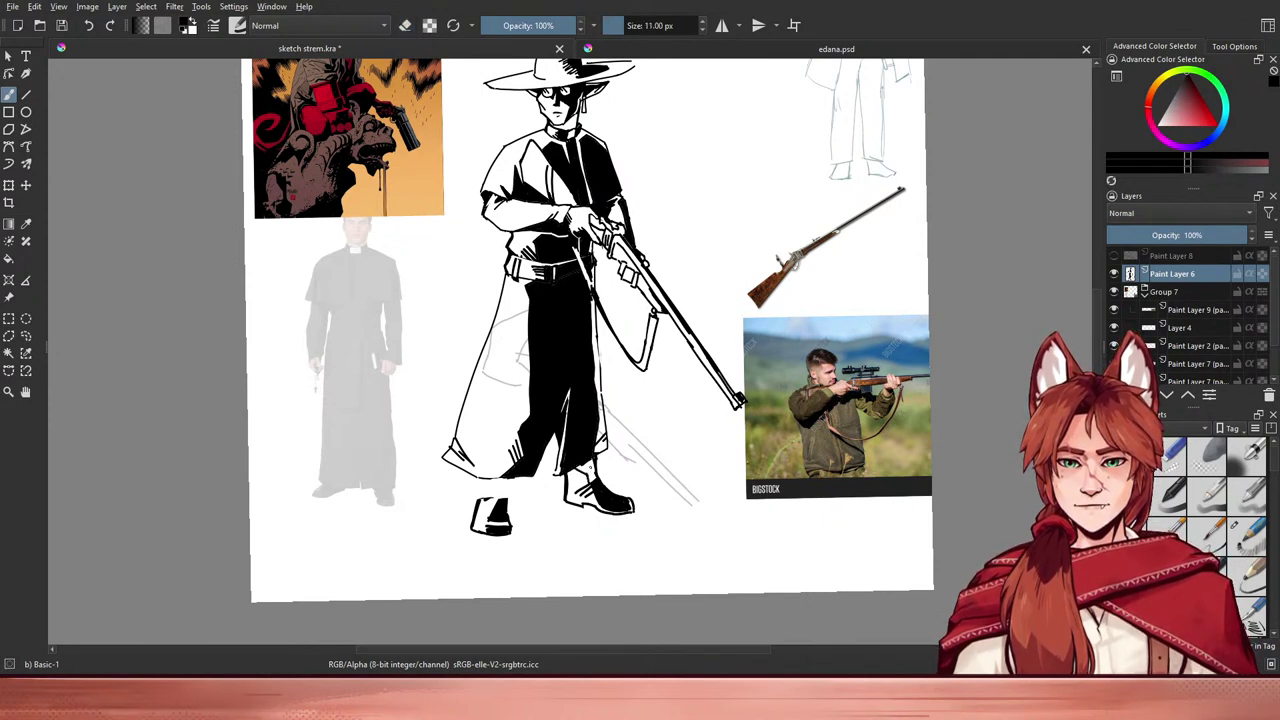
key("f")
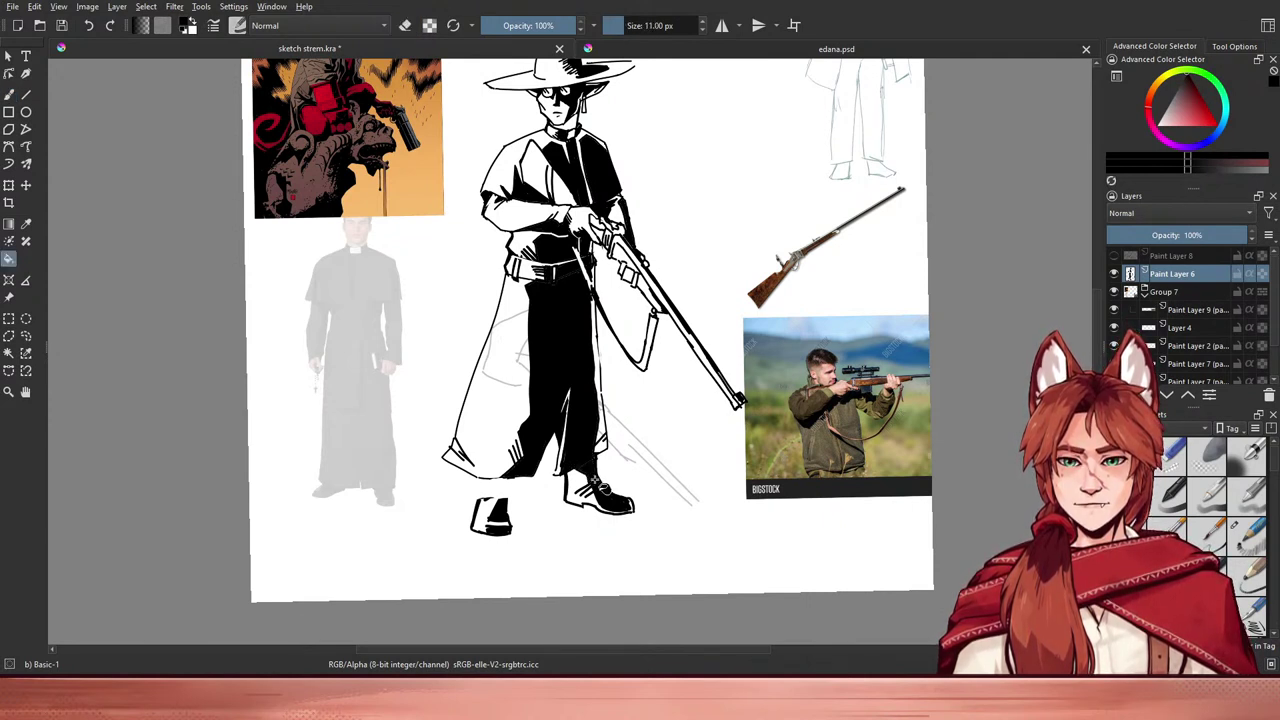
key("e")
left_click(594, 476)
key("ctrl+z")
key("e")
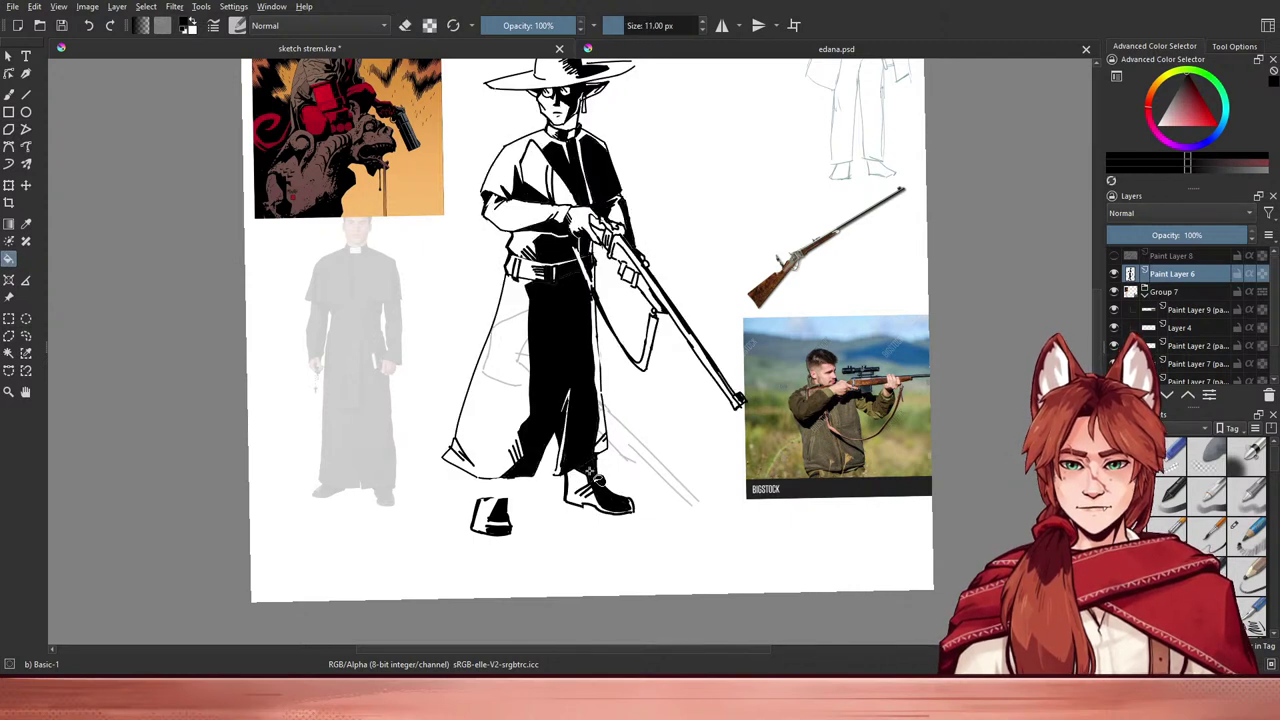
key("b")
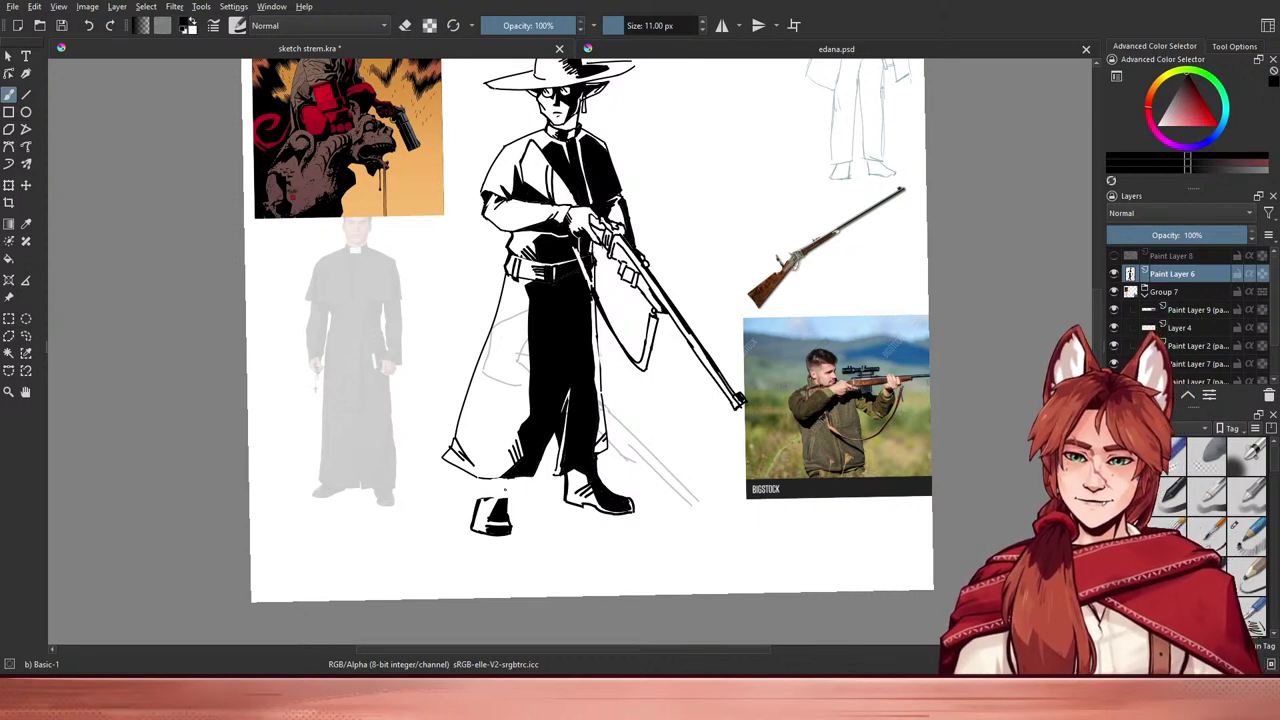
- Draw the front-facing boot's shaft up to the coat hem and blacken its inner side
mouse_move(509, 478)
left_mouse_down()
mouse_move(508, 503)
mouse_move(507, 478)
mouse_move(506, 498)
mouse_move(481, 502)
left_mouse_up()
key("ctrl+z")
key("e")
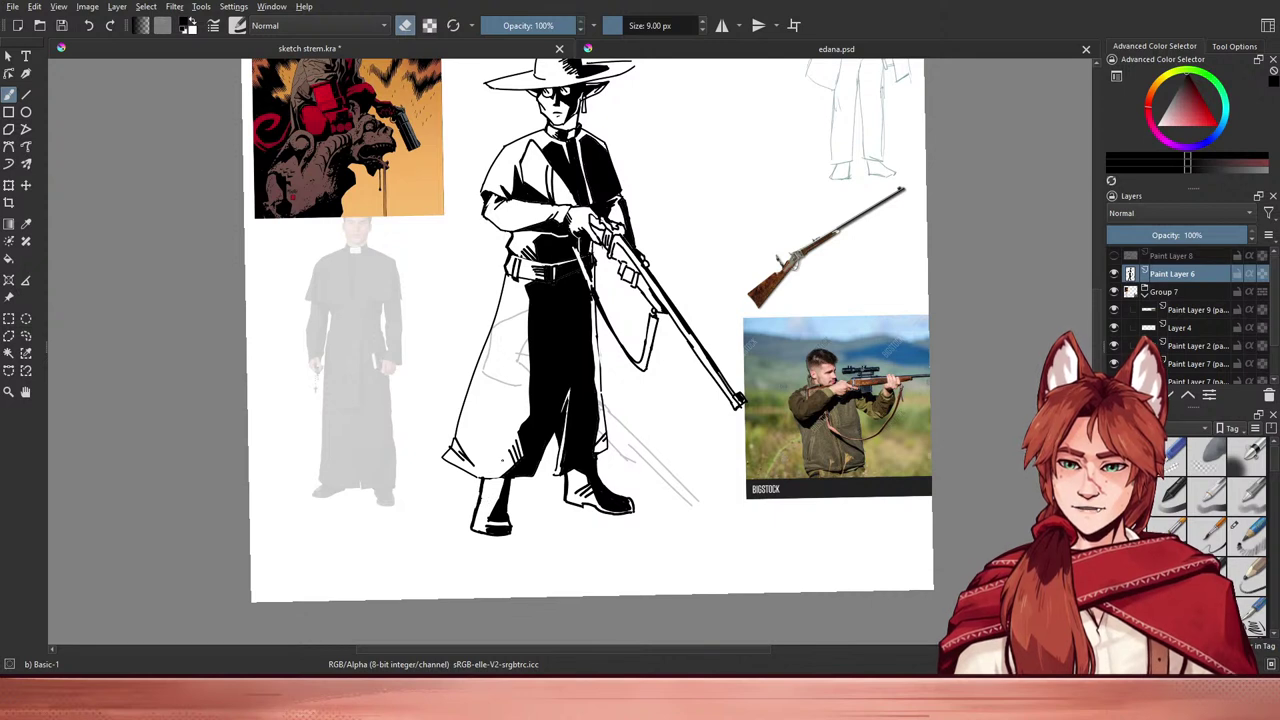
key("e")
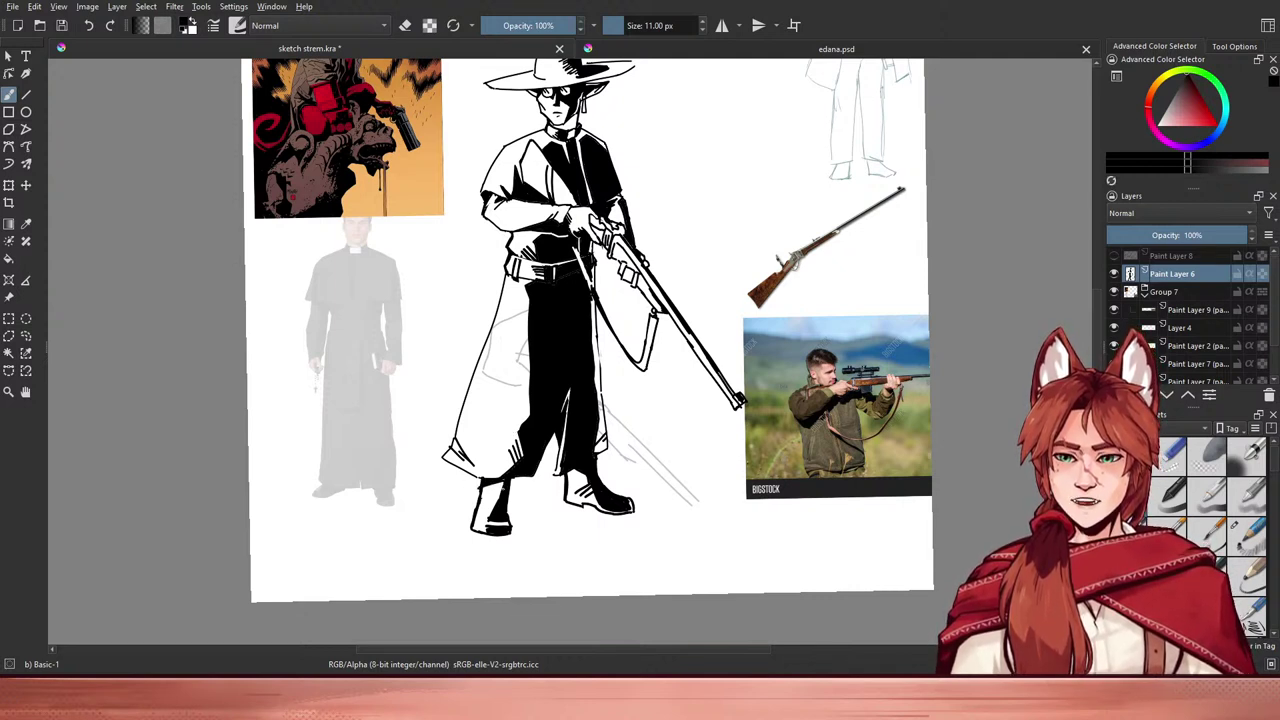
- Refine the front-facing boot's shadow edge with eraser and brush, and save the drawing
key("e")
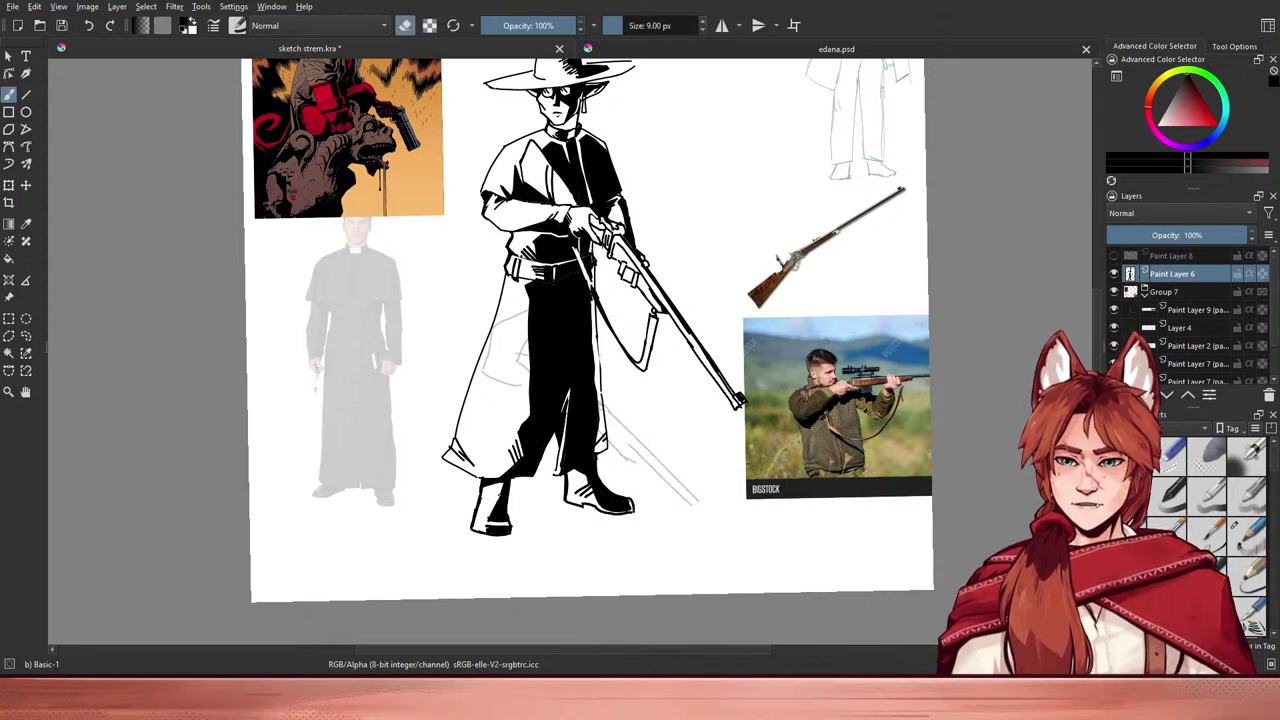
key("e")
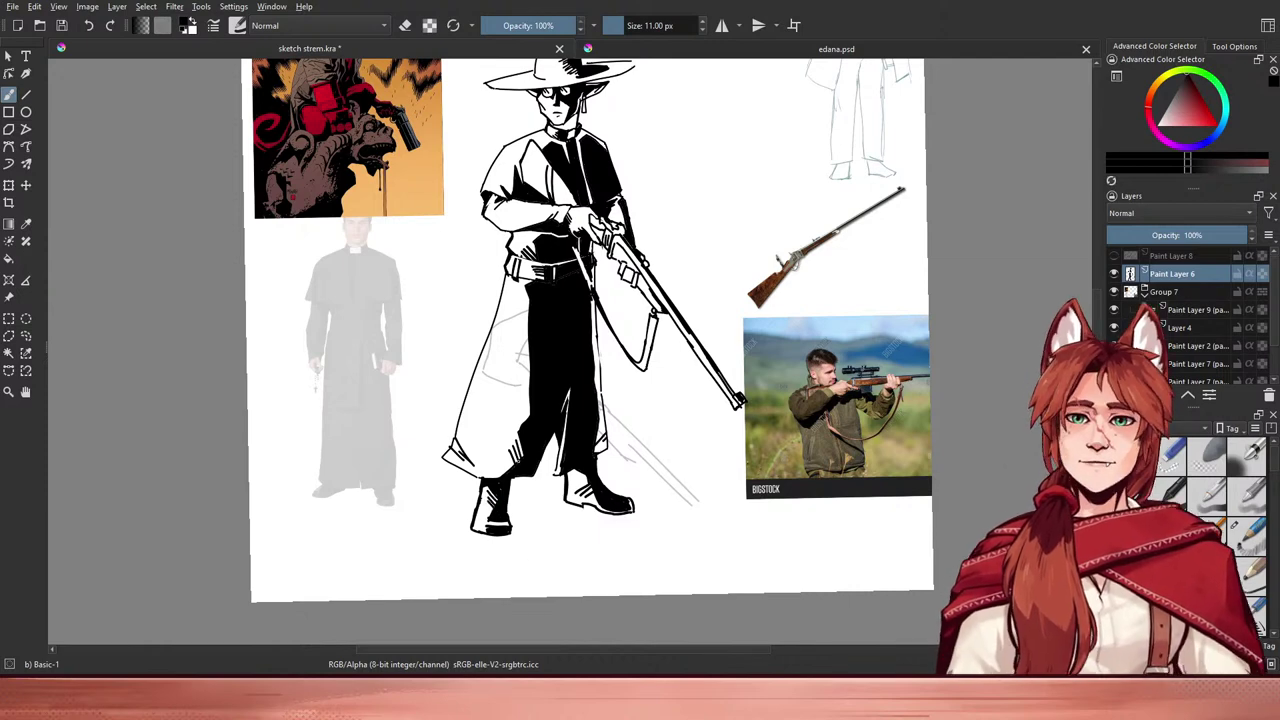
key("ctrl+s")
left_click_drag(606, 453, 612, 516)
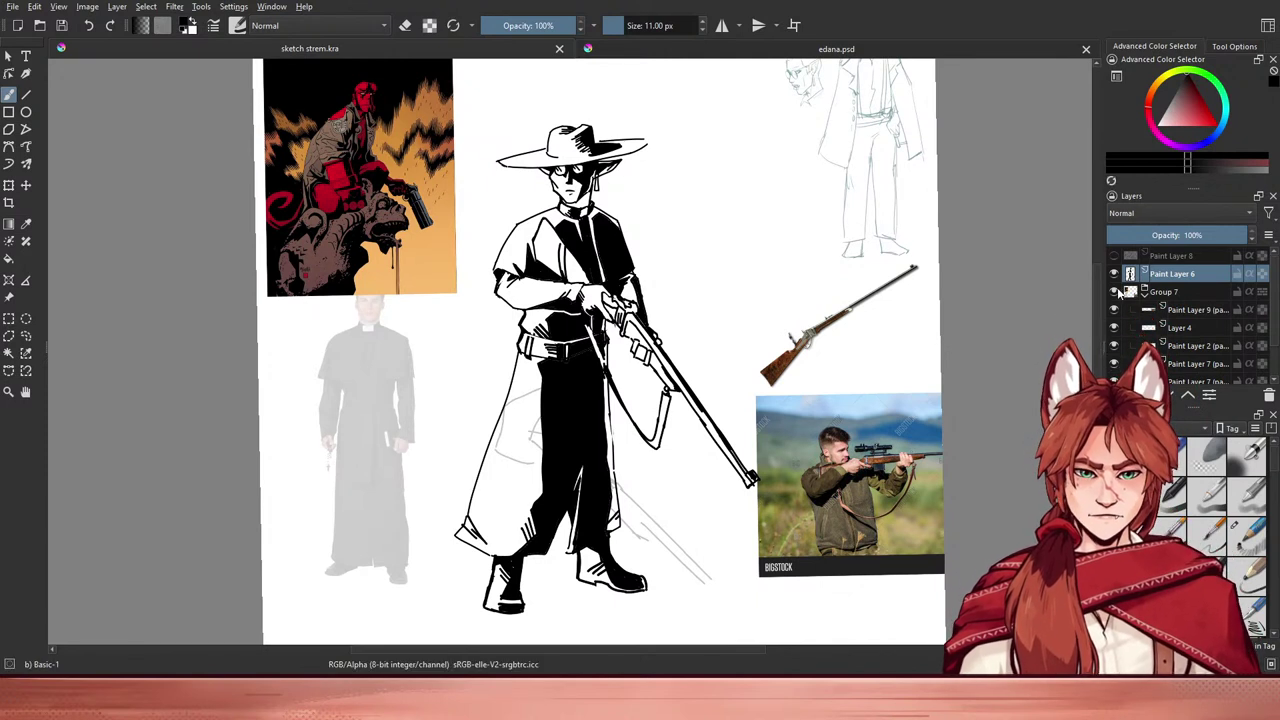
- Hide the reference and sketch group, Group 7, leaving only the inked figure on the white canvas
left_click(1115, 292)
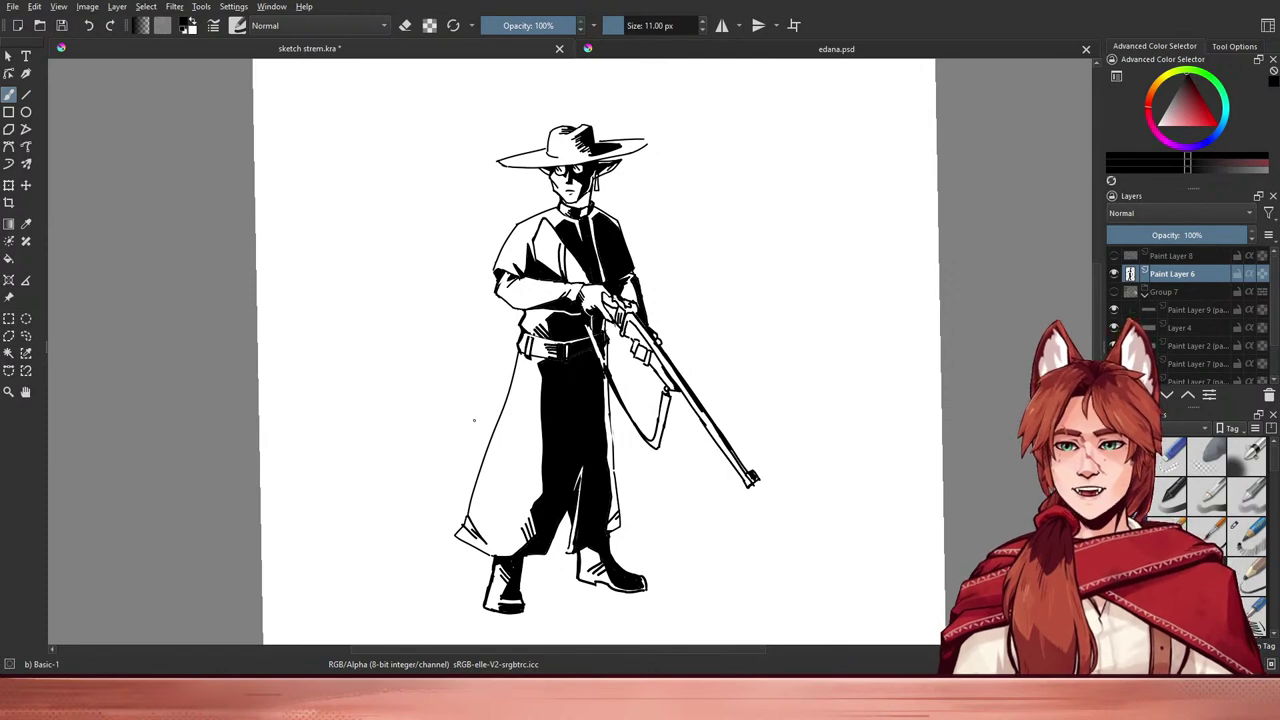
scroll(473, 420, "down", 1)
scroll(469, 403, "up", 2)
scroll(447, 372, "down", 2)
left_click_drag(434, 389, 503, 346)
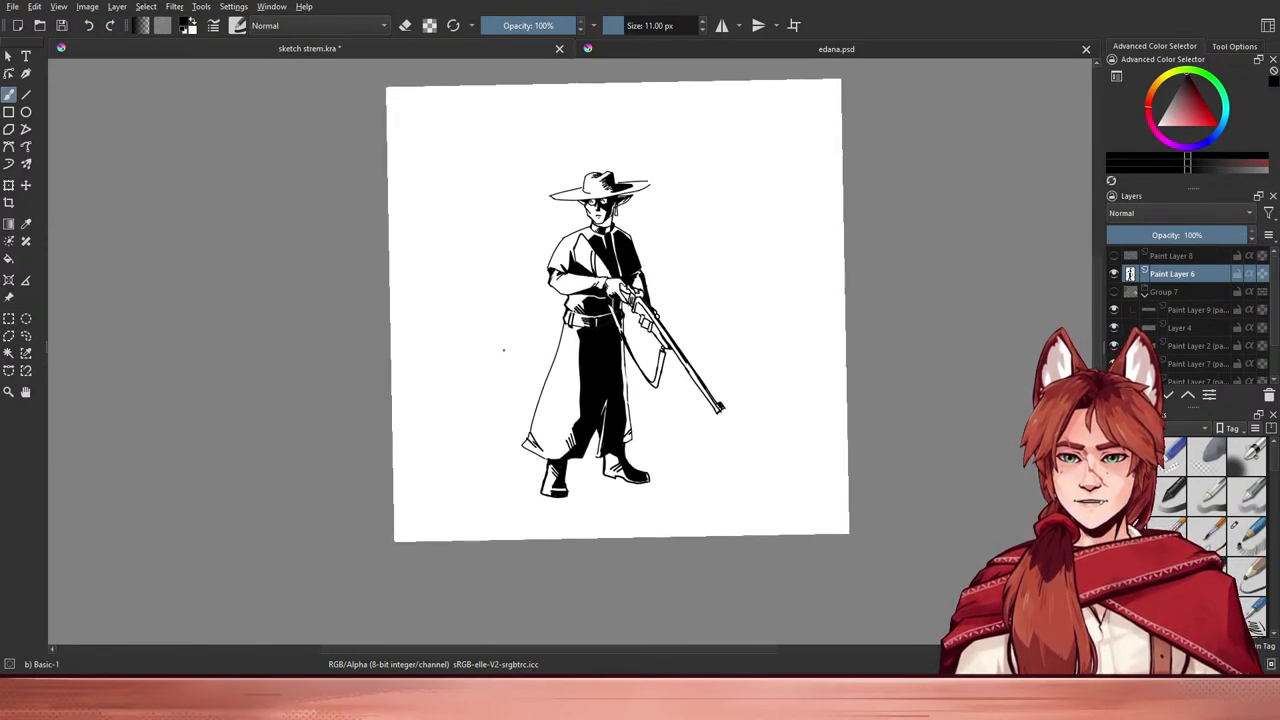
- Move the inked figure slightly upward on the canvas so that it sits more centred
left_click(7, 56)
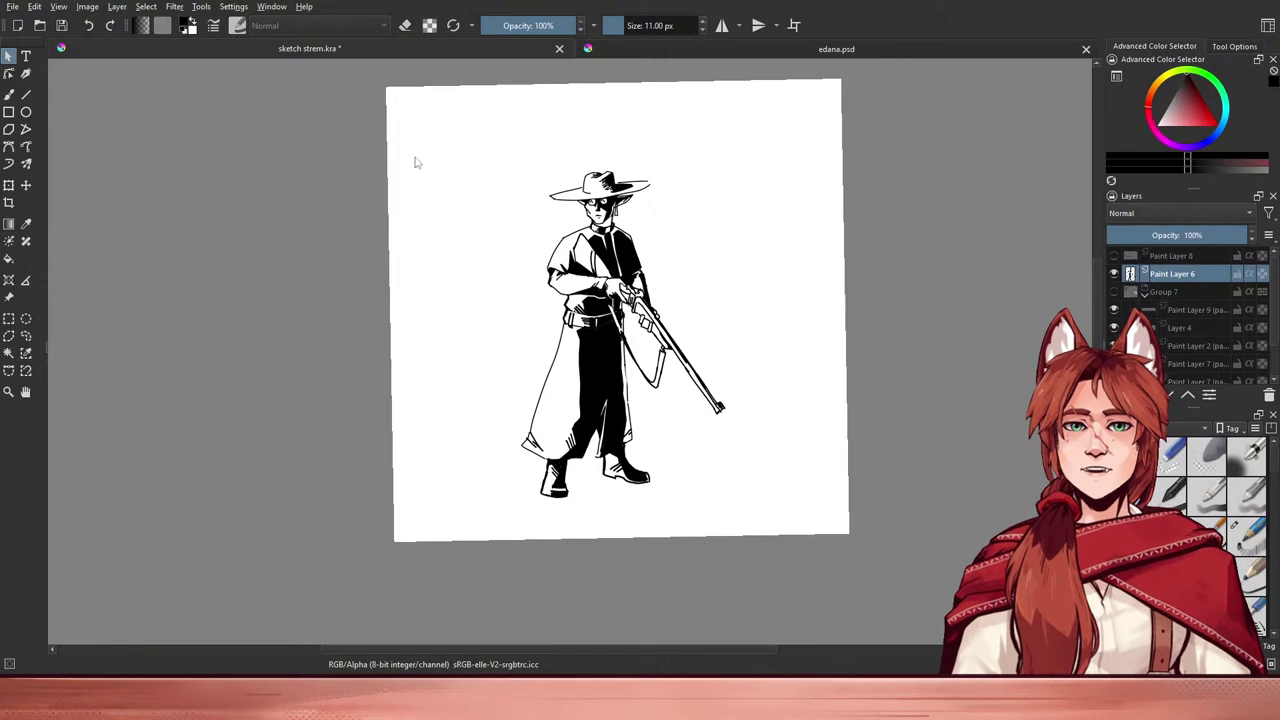
left_click(28, 187)
left_click_drag(556, 274, 564, 250)
left_click_drag(446, 230, 463, 261)
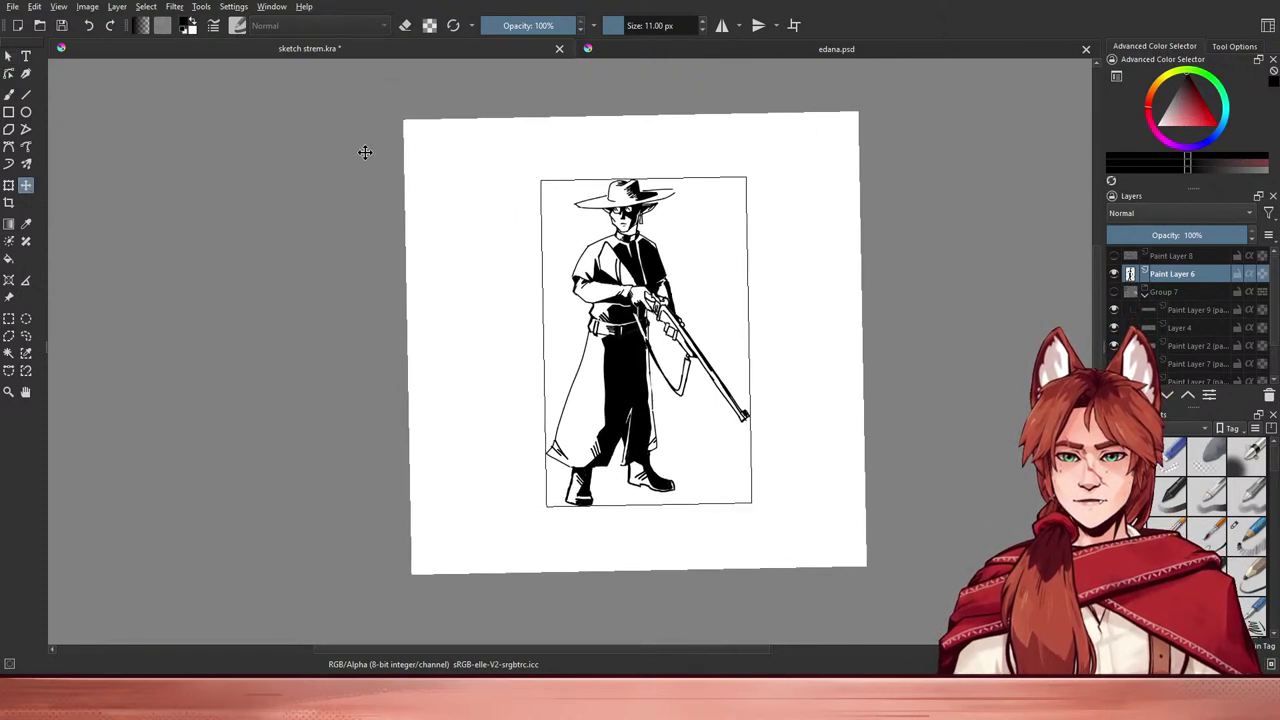
scroll(609, 271, "up", 3)
scroll(600, 272, "down", 1)
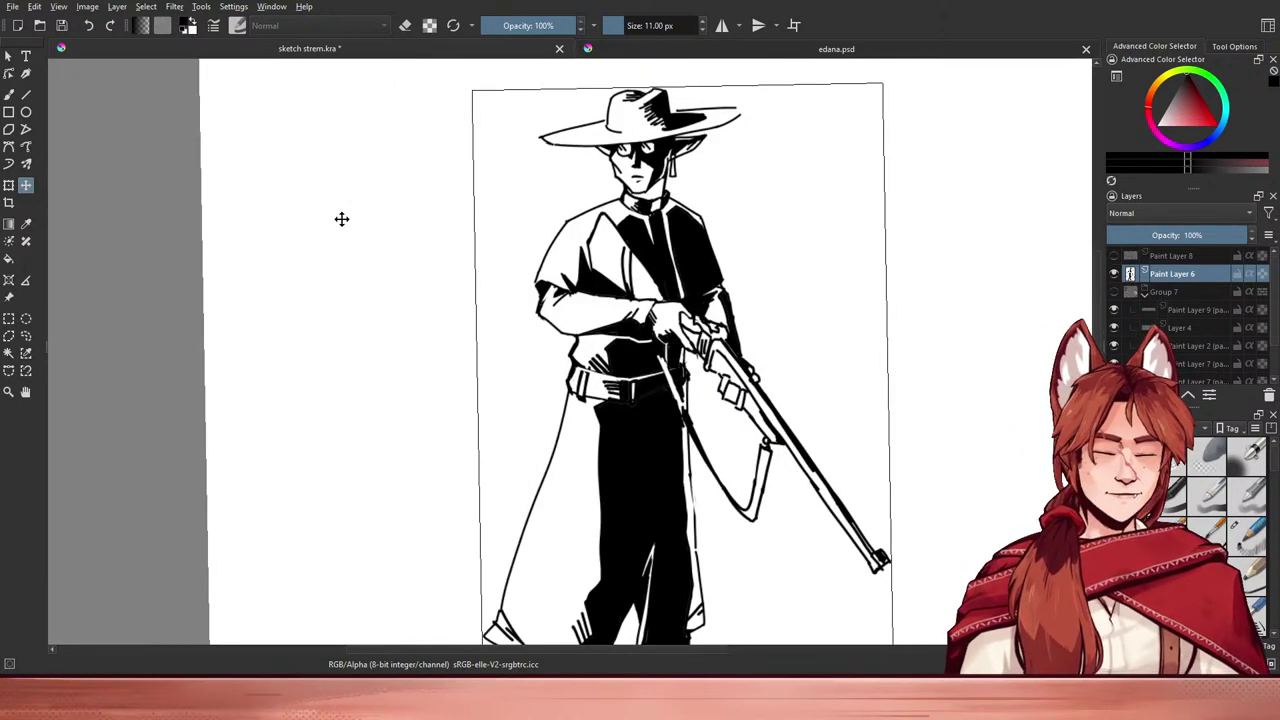
- Switch back to the brush and save the drawing with the repositioned figure
key("b")
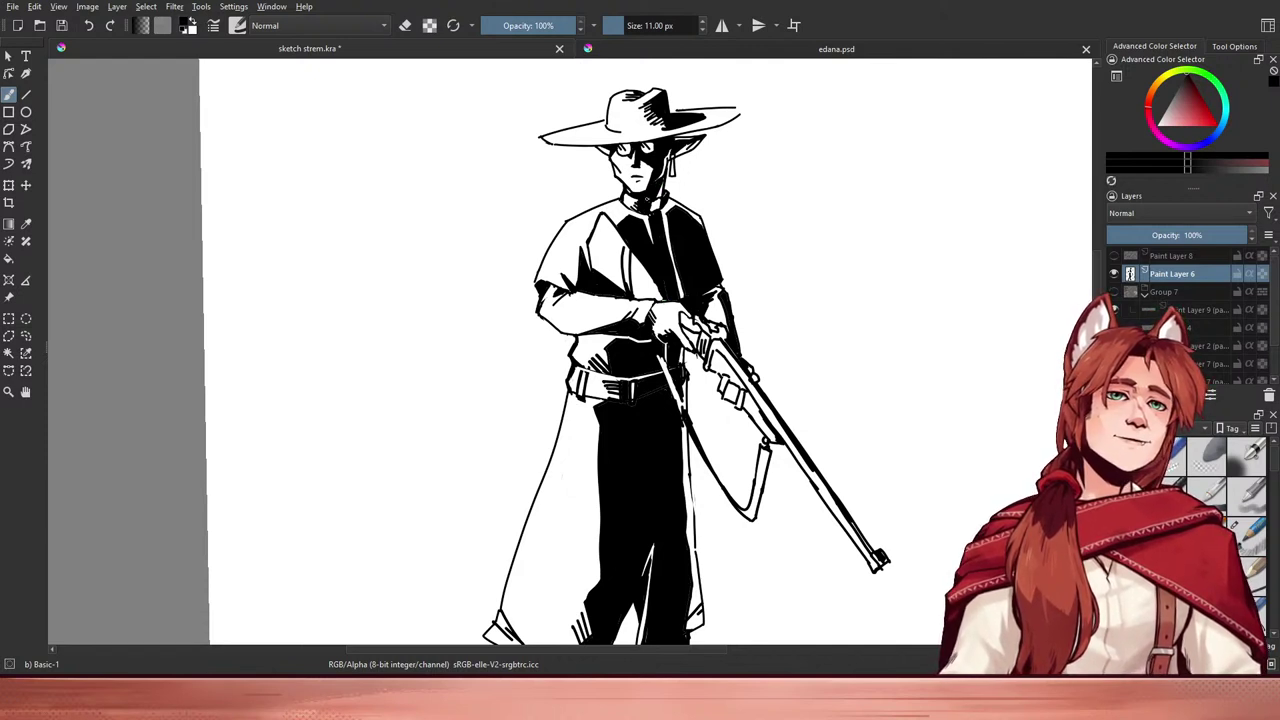
key("e")
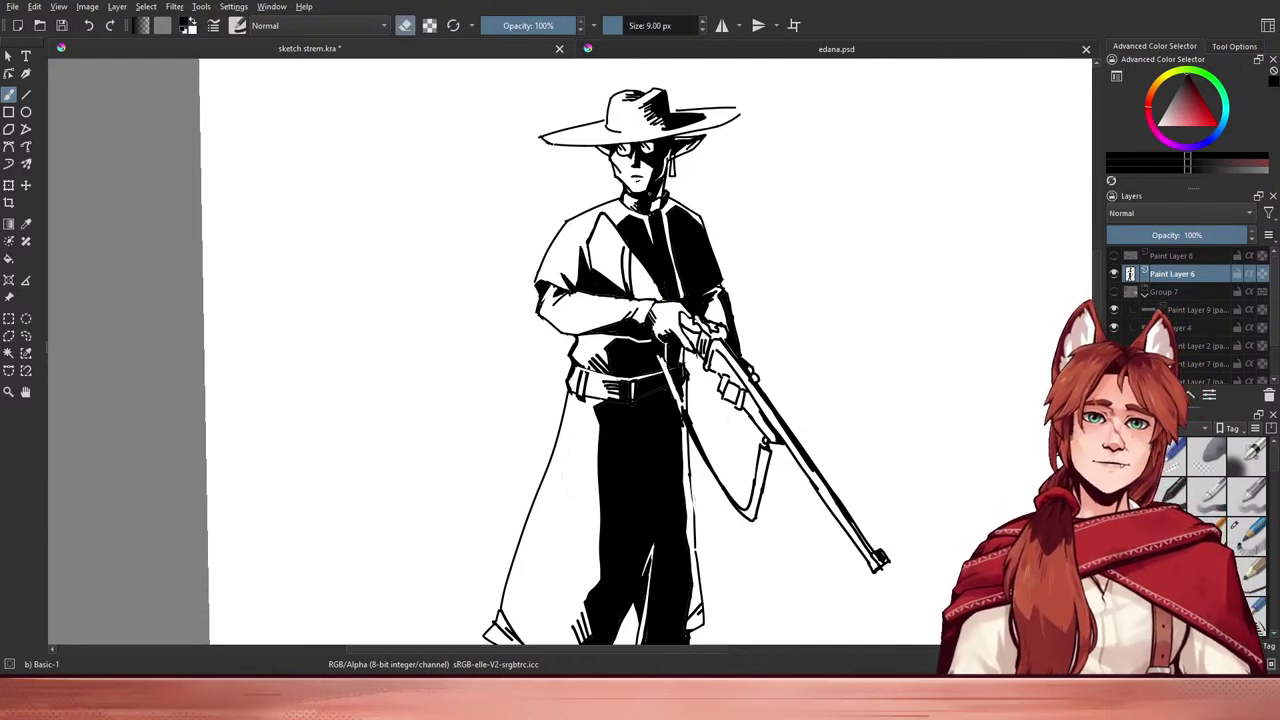
key("e")
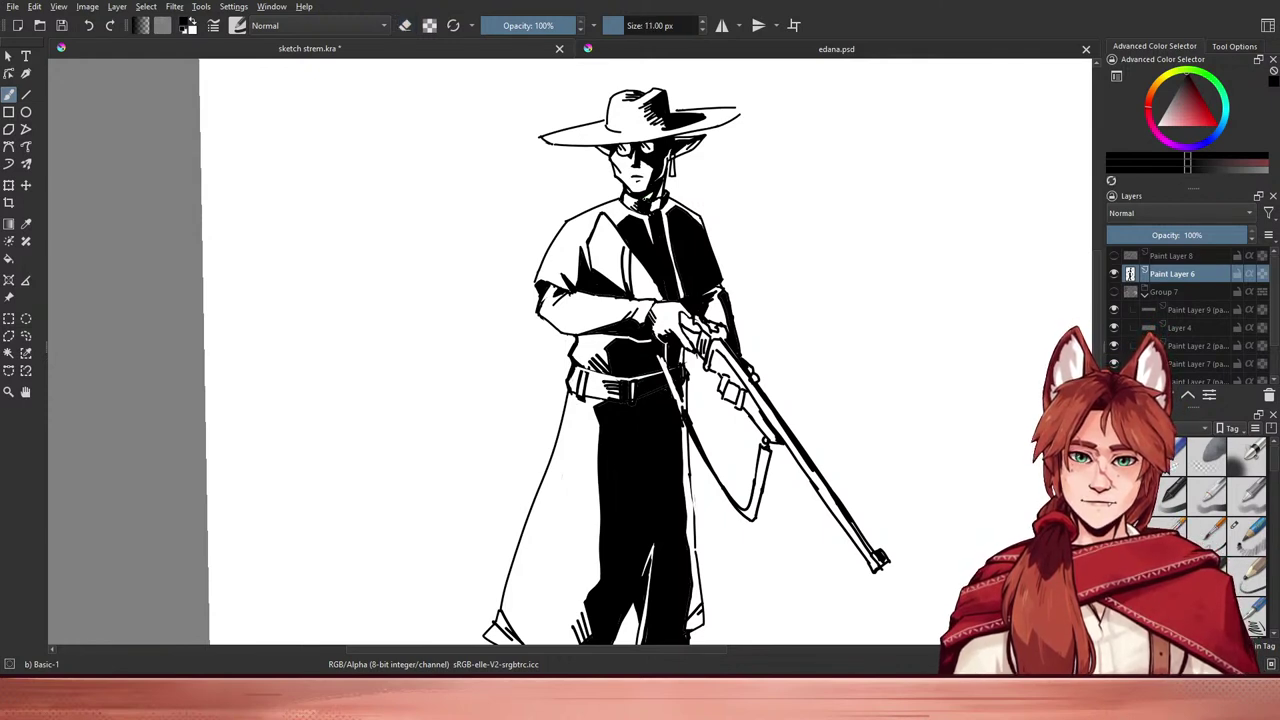
left_click_drag(654, 278, 646, 318)
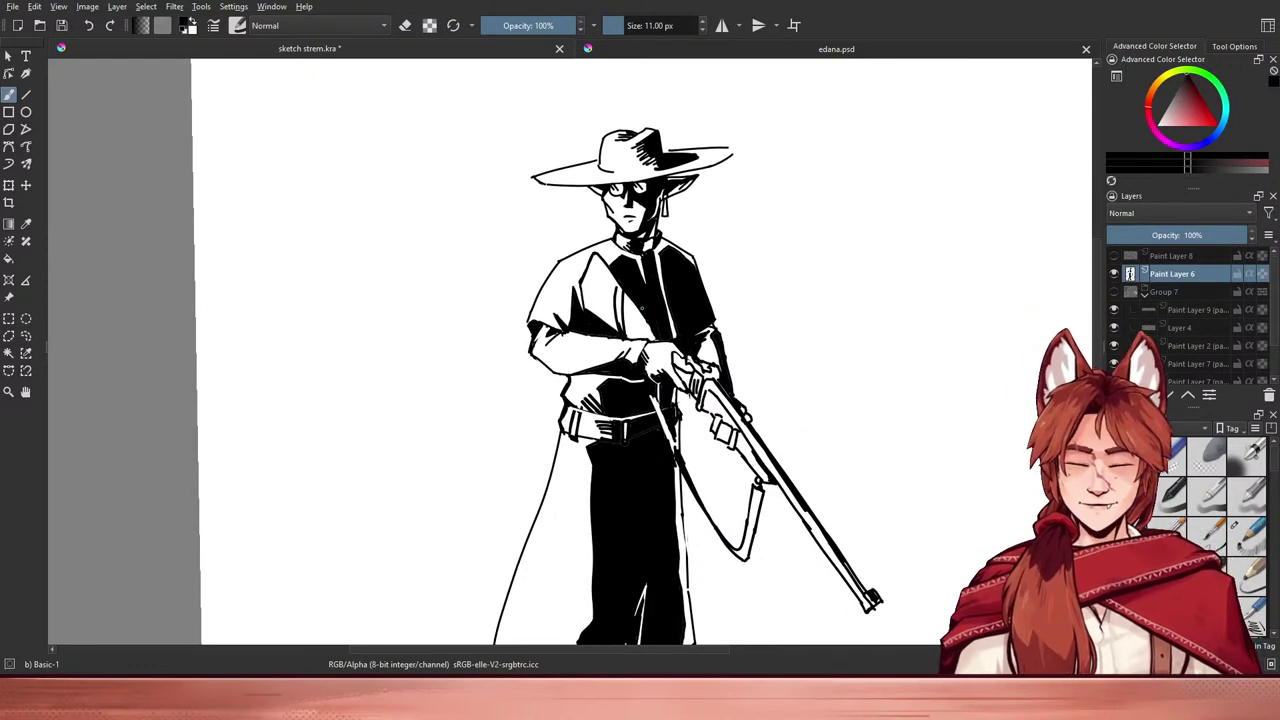
key("e")
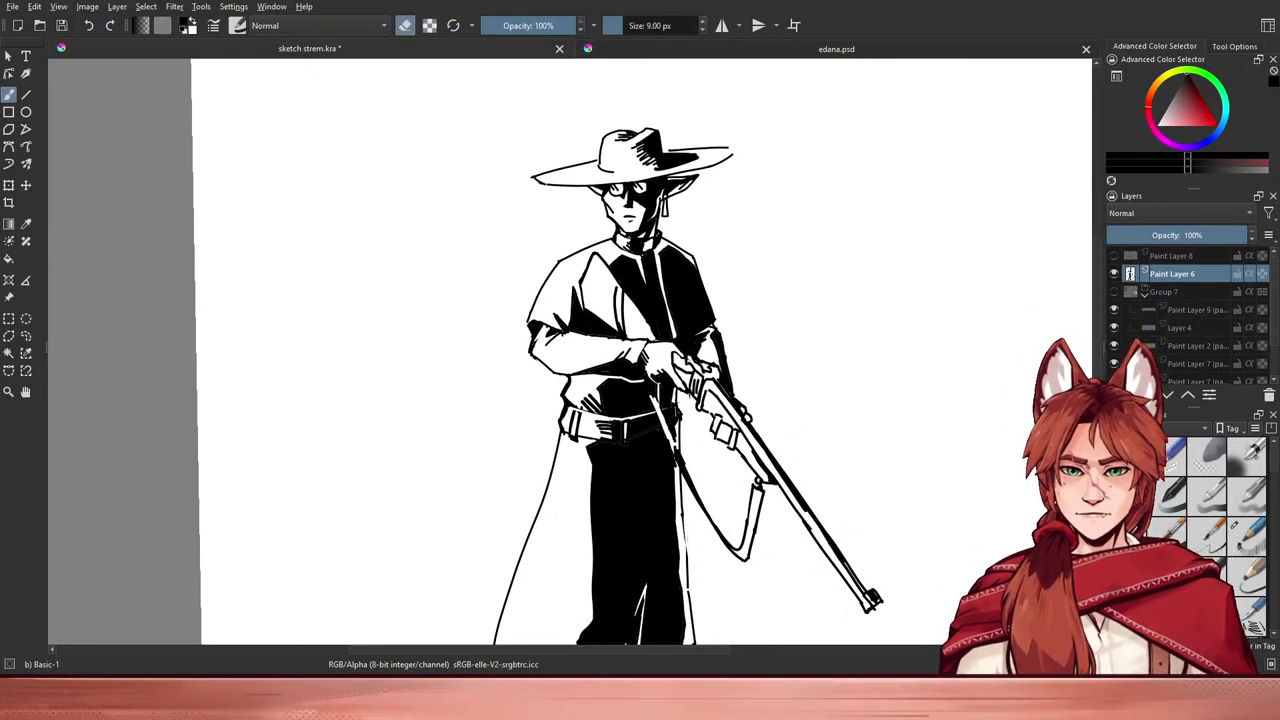
key("e")
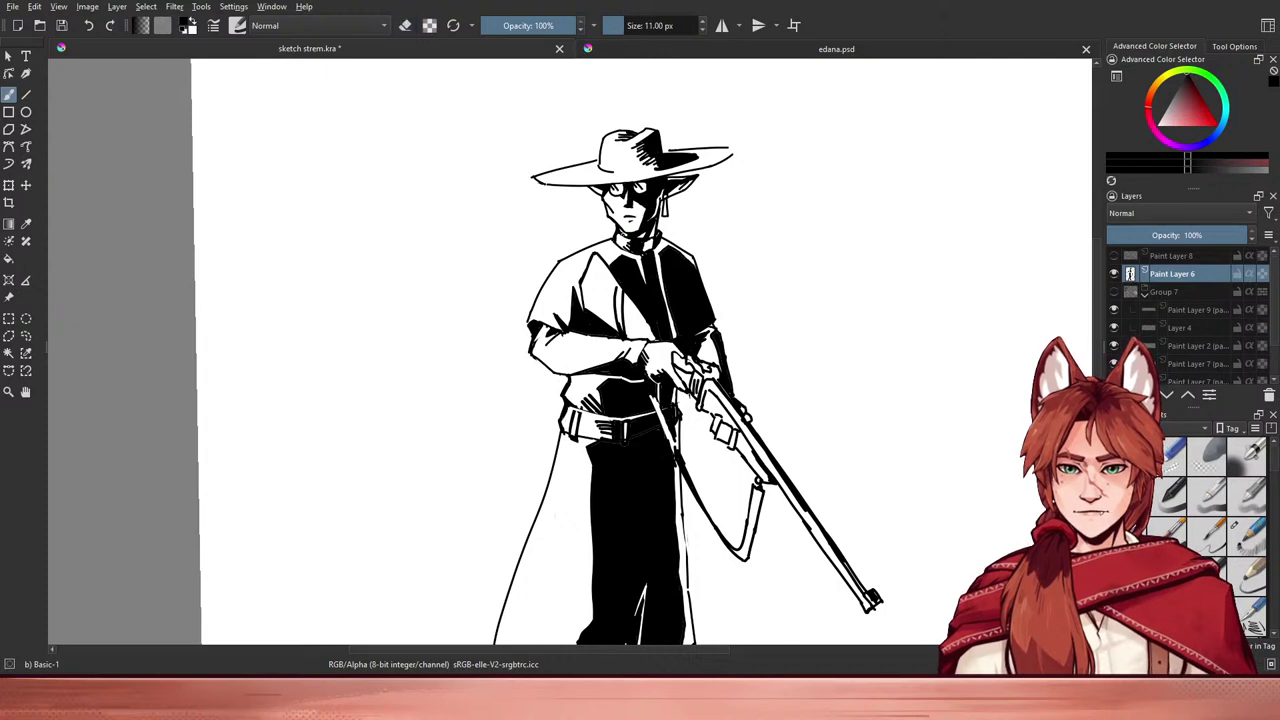
key("ctrl+s")
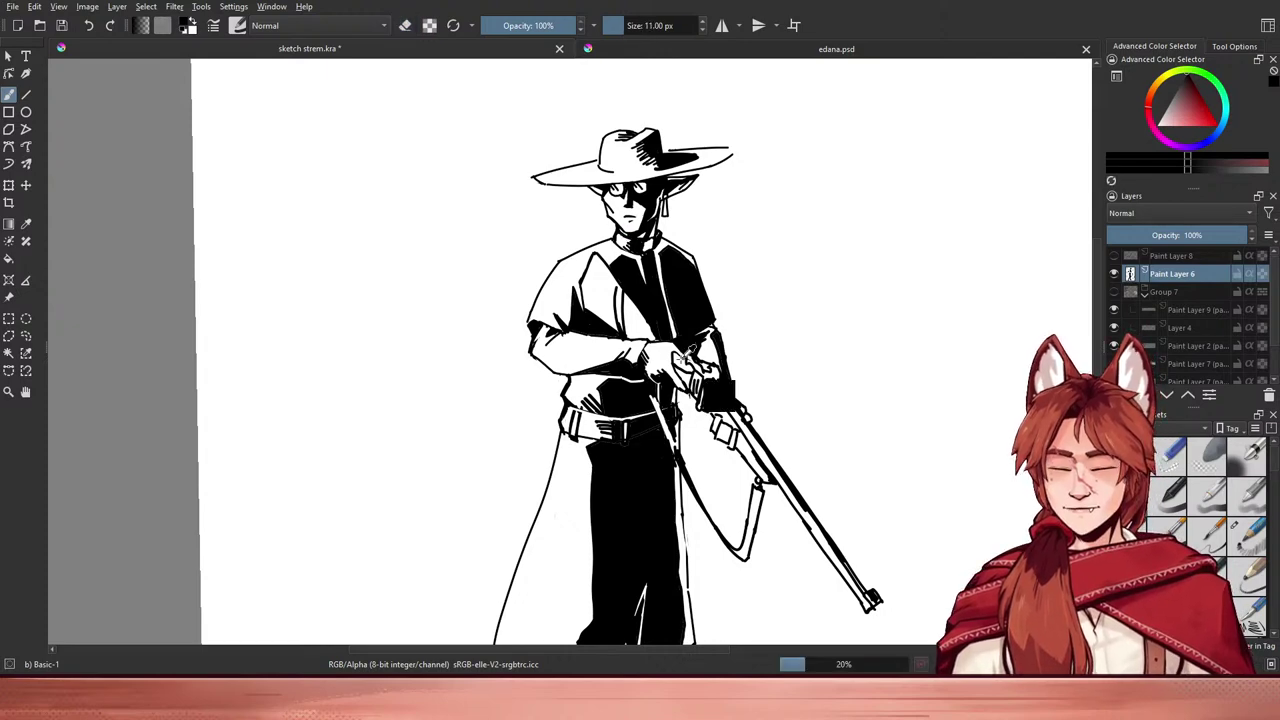
- Erase the rough outer edge of the bent elbow and the stray specks beneath the forearm, and save the drawing
key("minus")
key("minus")
key("plus")
scroll(688, 350, "up", 5)
scroll(688, 350, "down", 3)
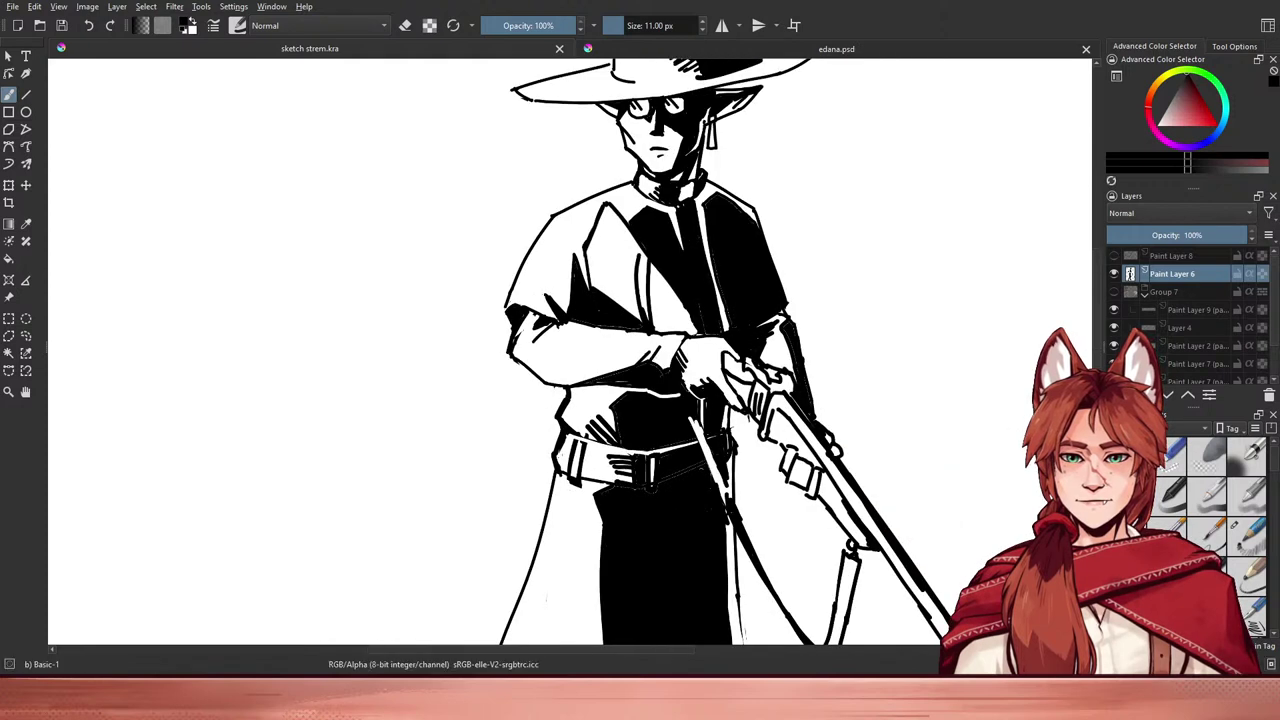
scroll(688, 350, "up", 3)
key("e")
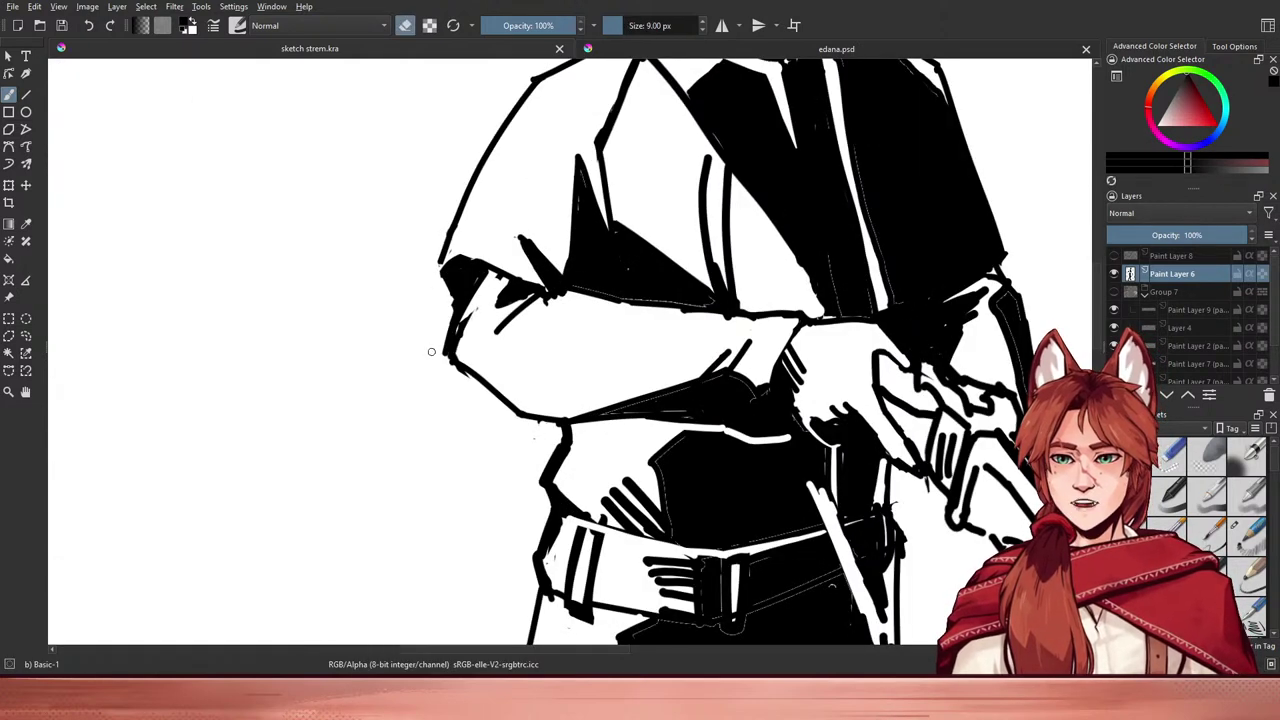
left_click_drag(446, 361, 479, 387)
left_click_drag(531, 438, 542, 426)
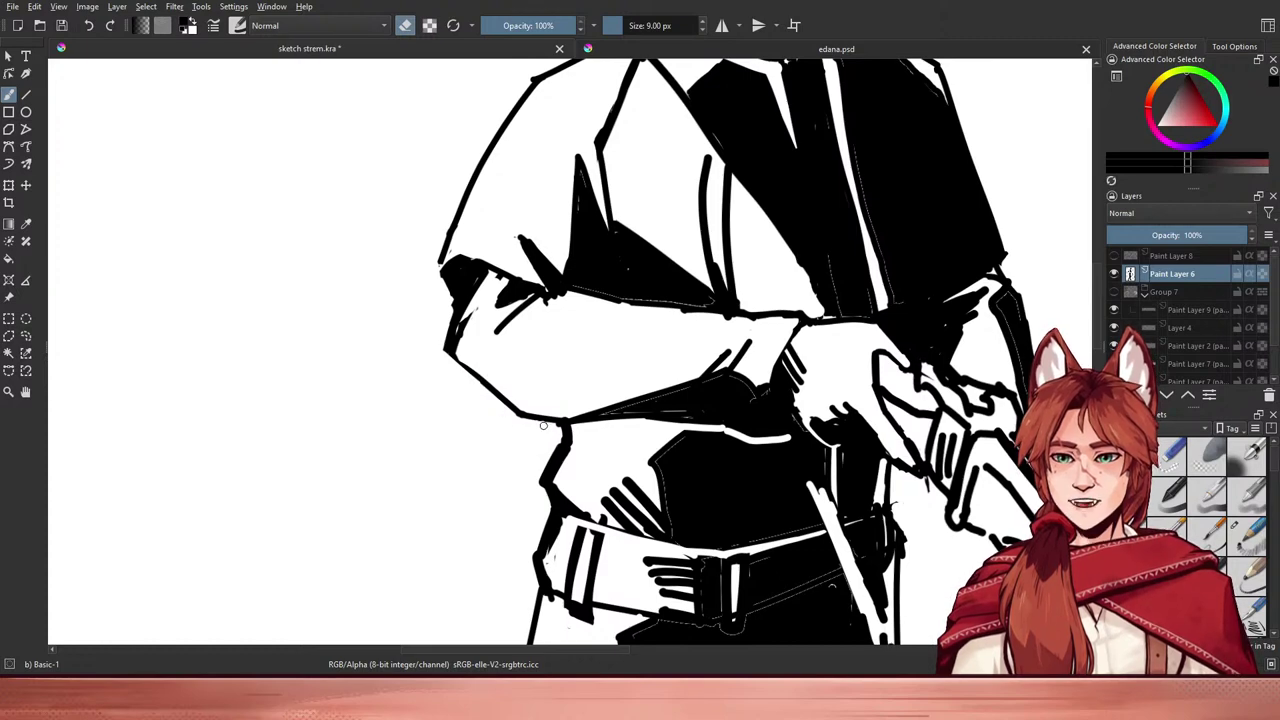
key("ctrl+minus")
key("ctrl+minus")
key("ctrl+minus")
key("ctrl+s")
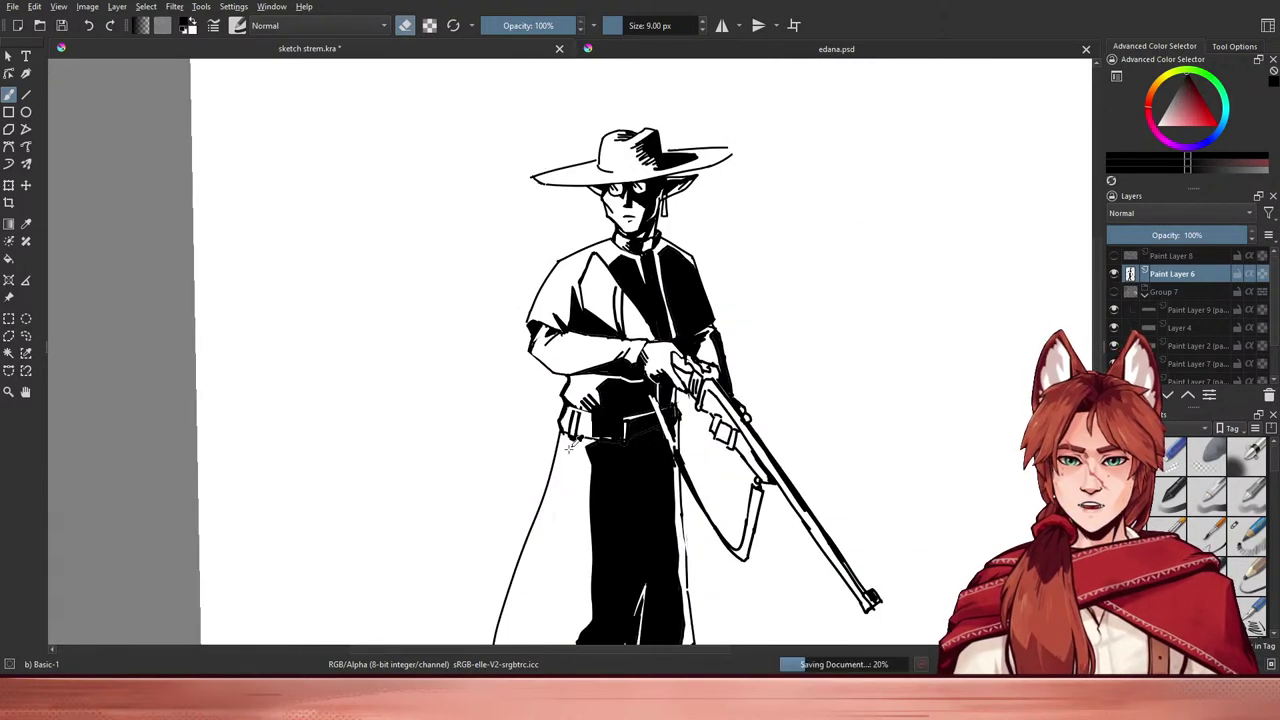
- Touch up the shirt folds just above the belt with small black ink strokes, and save the drawing
key("ctrl+minus")
left_click_drag(706, 478, 687, 402)
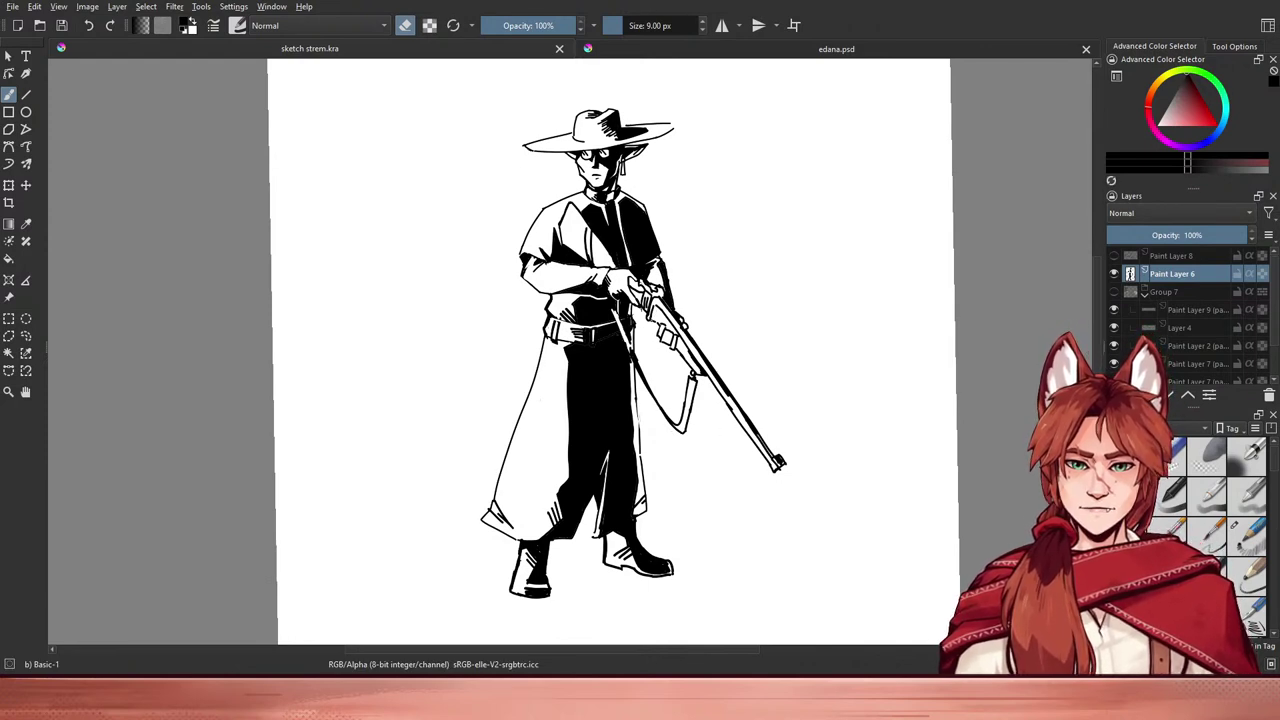
key("e")
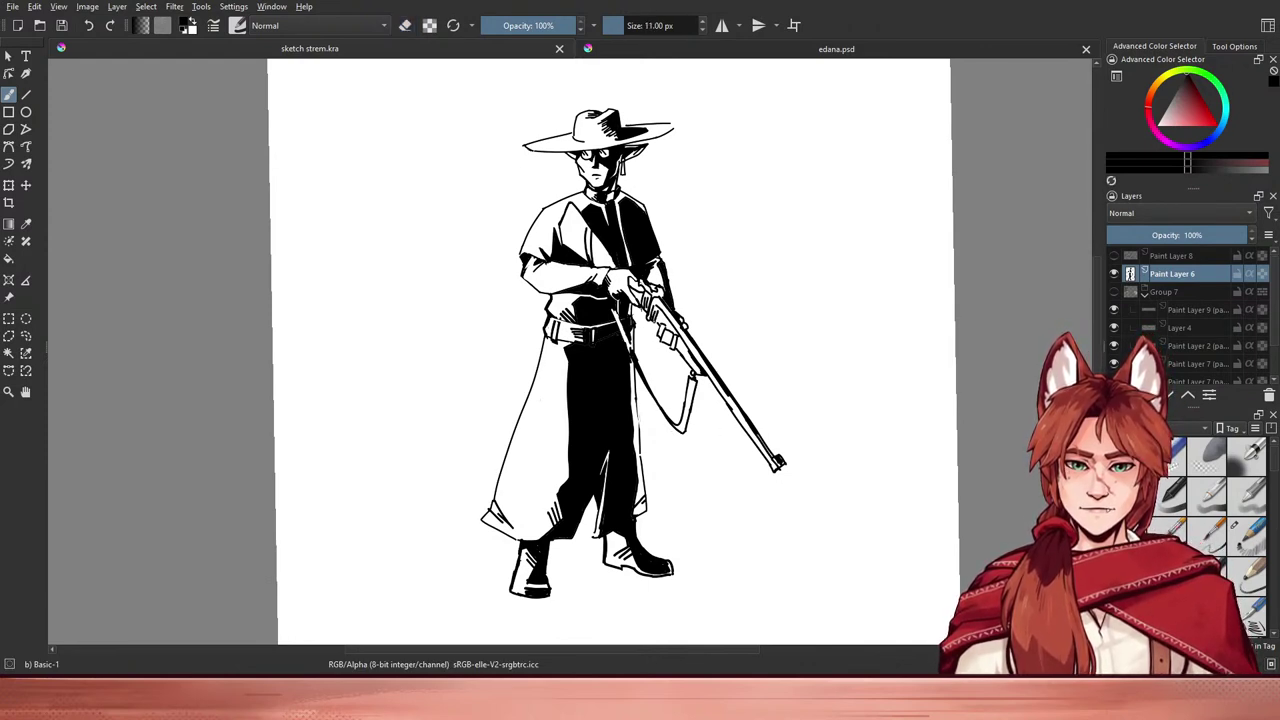
key("ctrl+s")
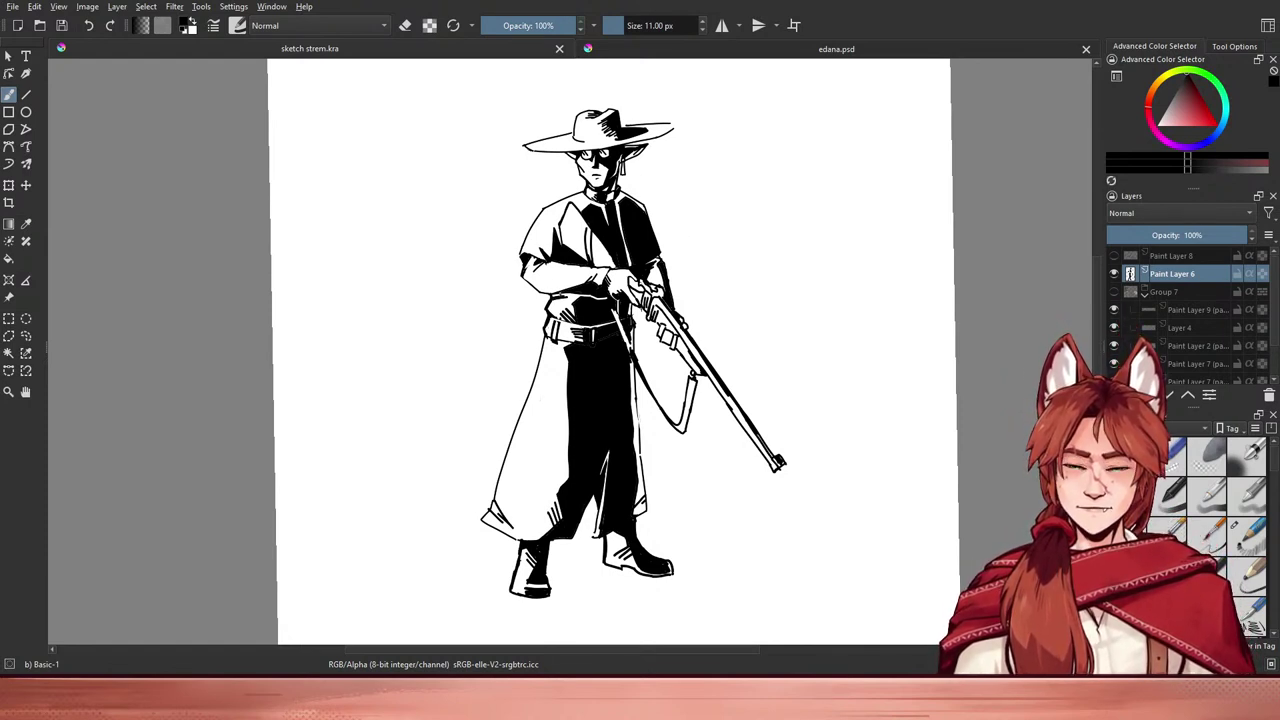
left_click_drag(553, 297, 562, 306)
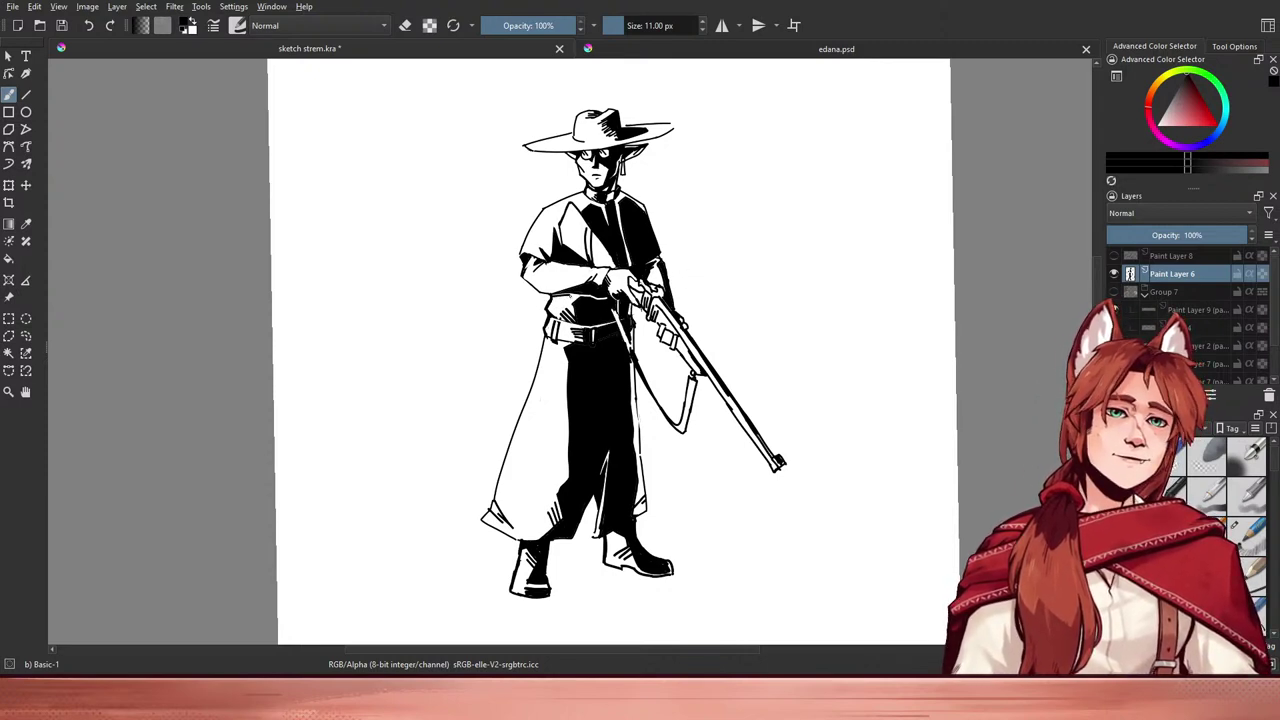
key("ctrl+s")
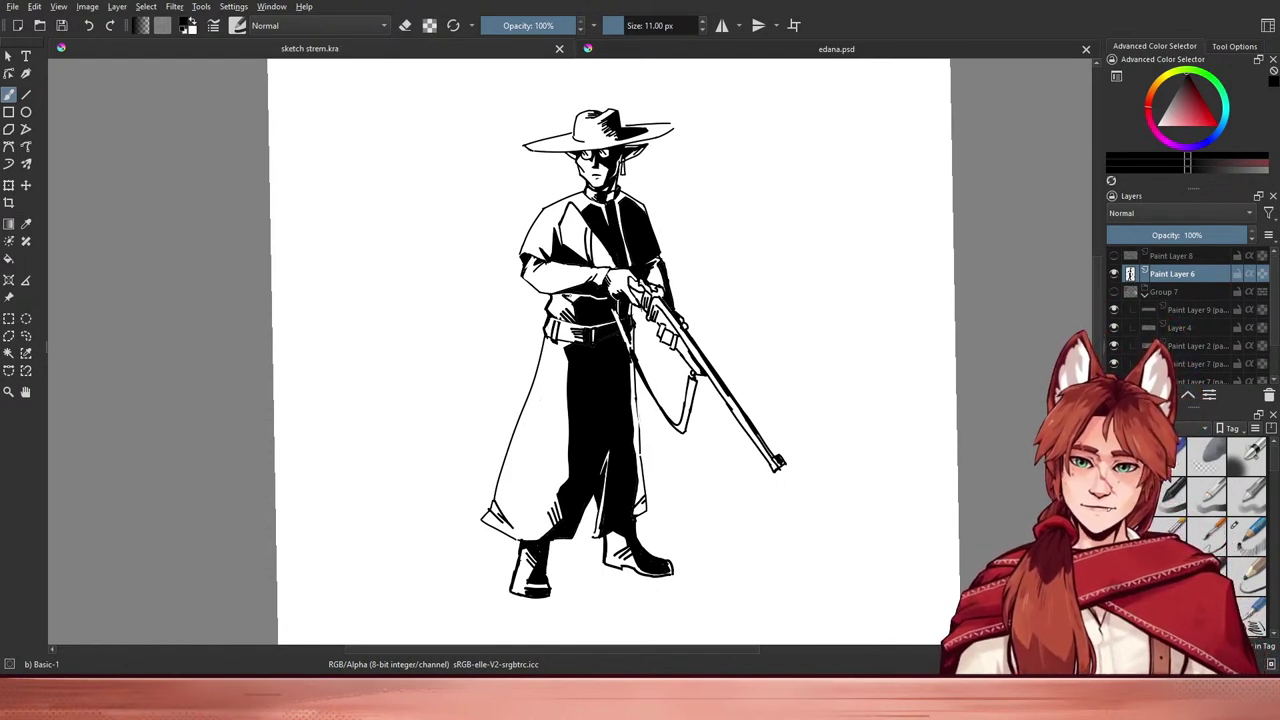
left_click(561, 304)
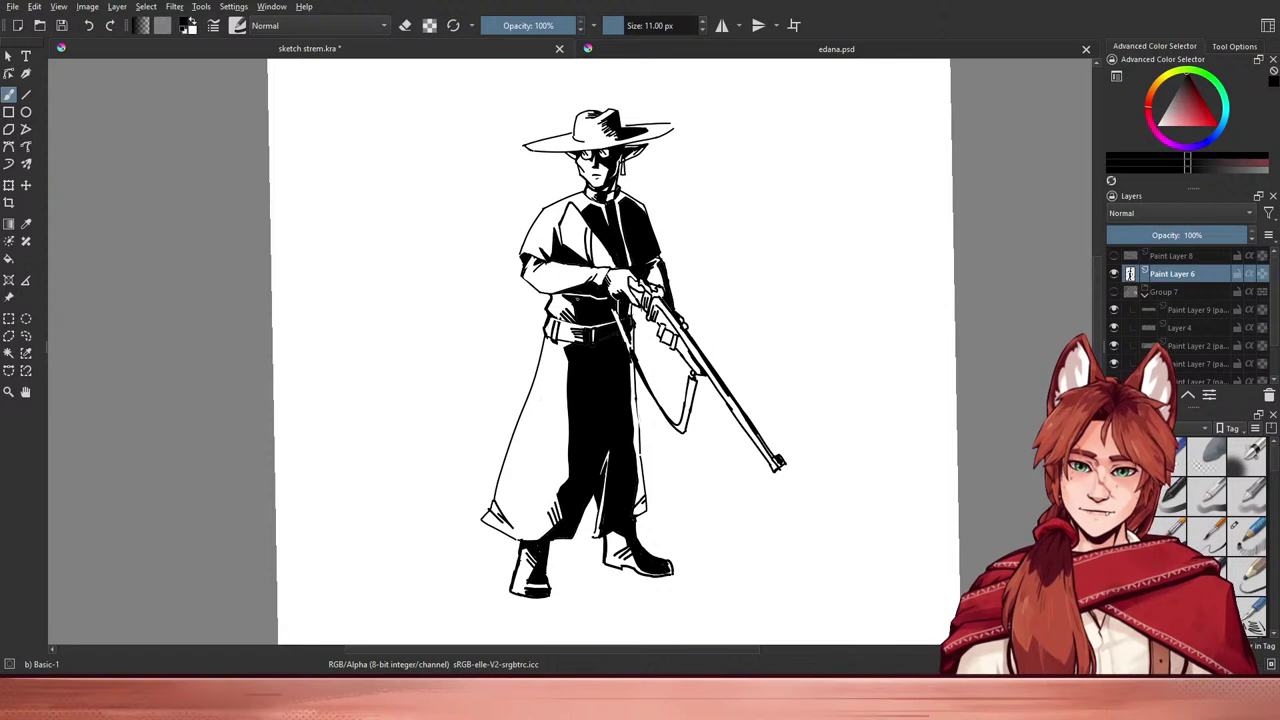
key("e")
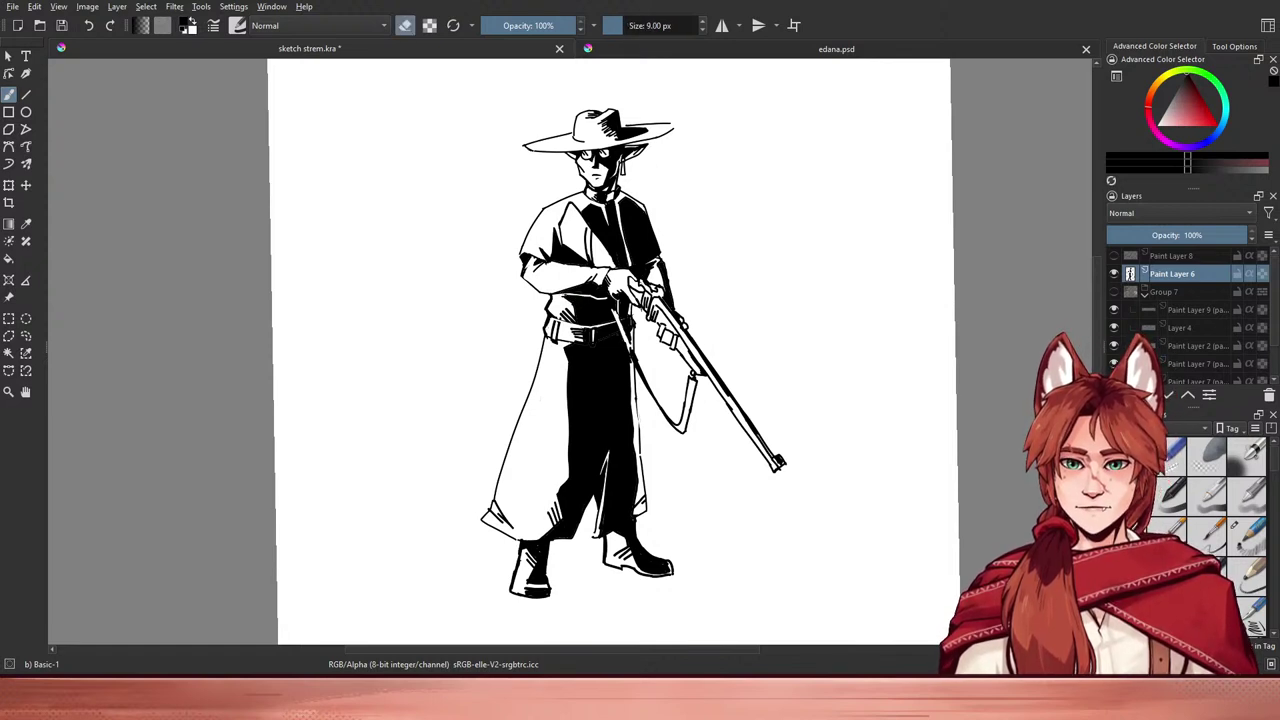
key("e")
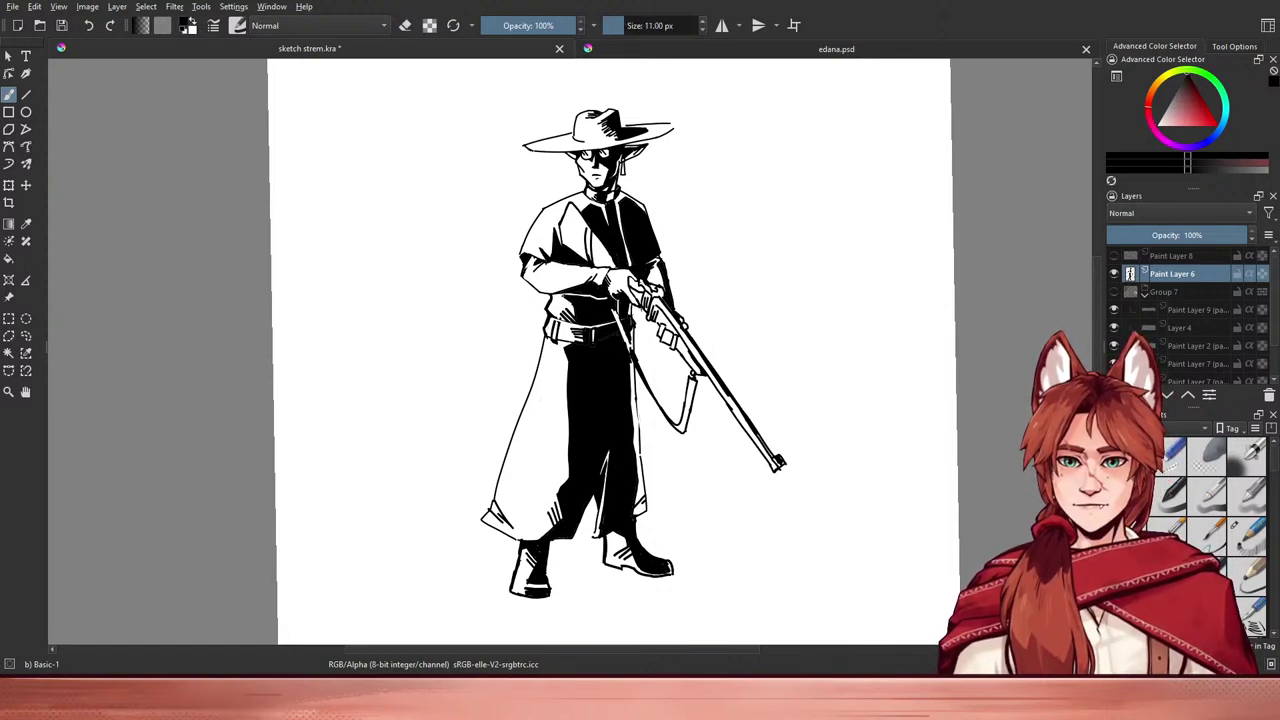
key("ctrl+s")
- Check the figure from hat to boots for remaining flaws, touch up with the eraser, and save
left_click_drag(665, 267, 658, 325)
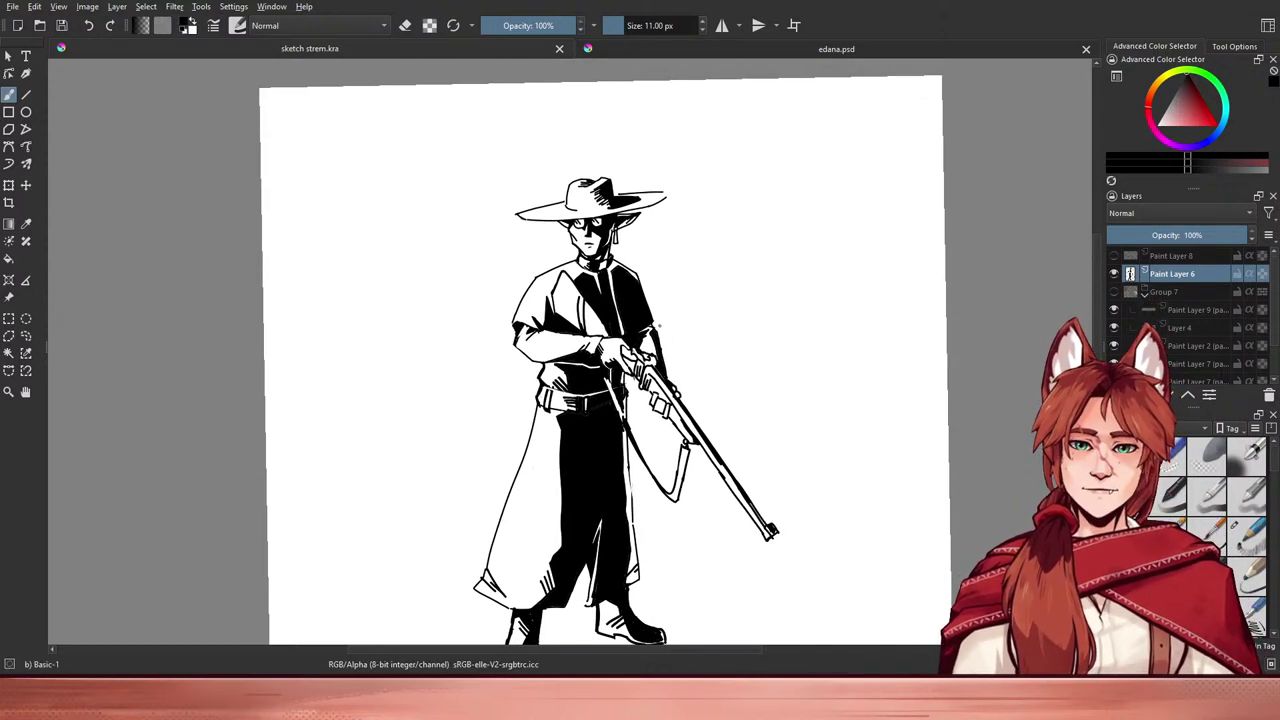
left_click_drag(663, 358, 670, 290)
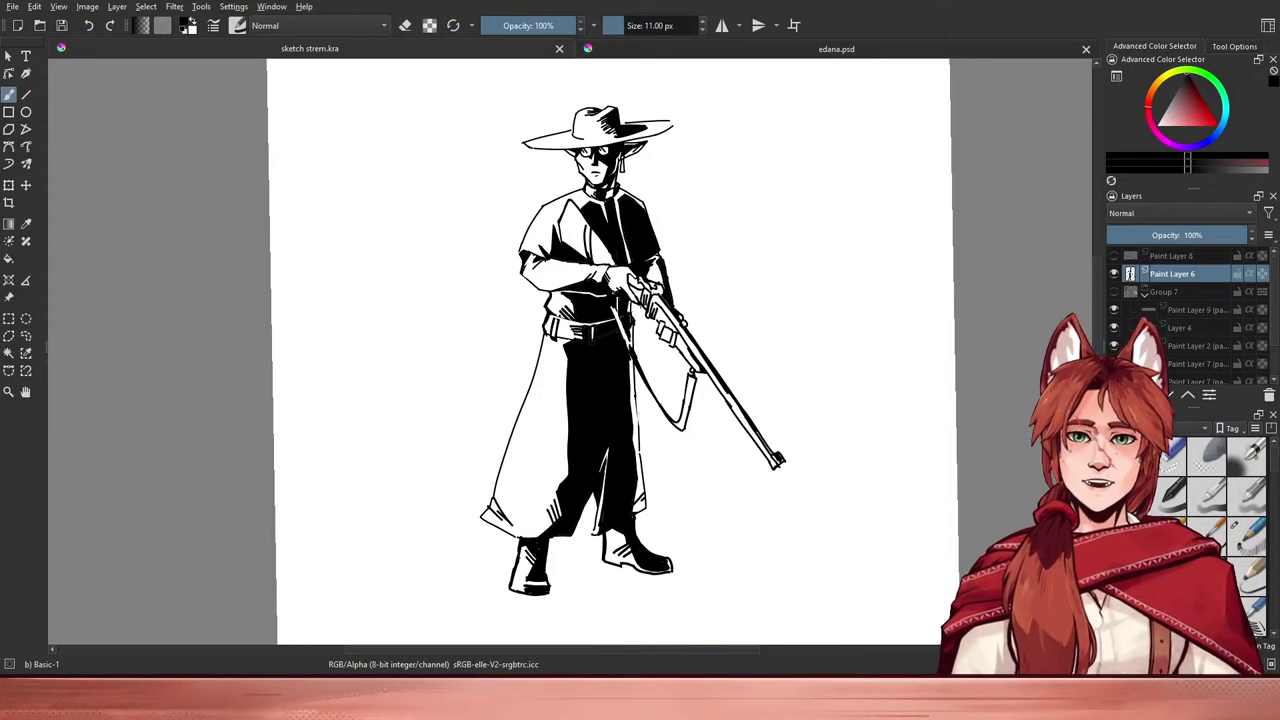
key("e")
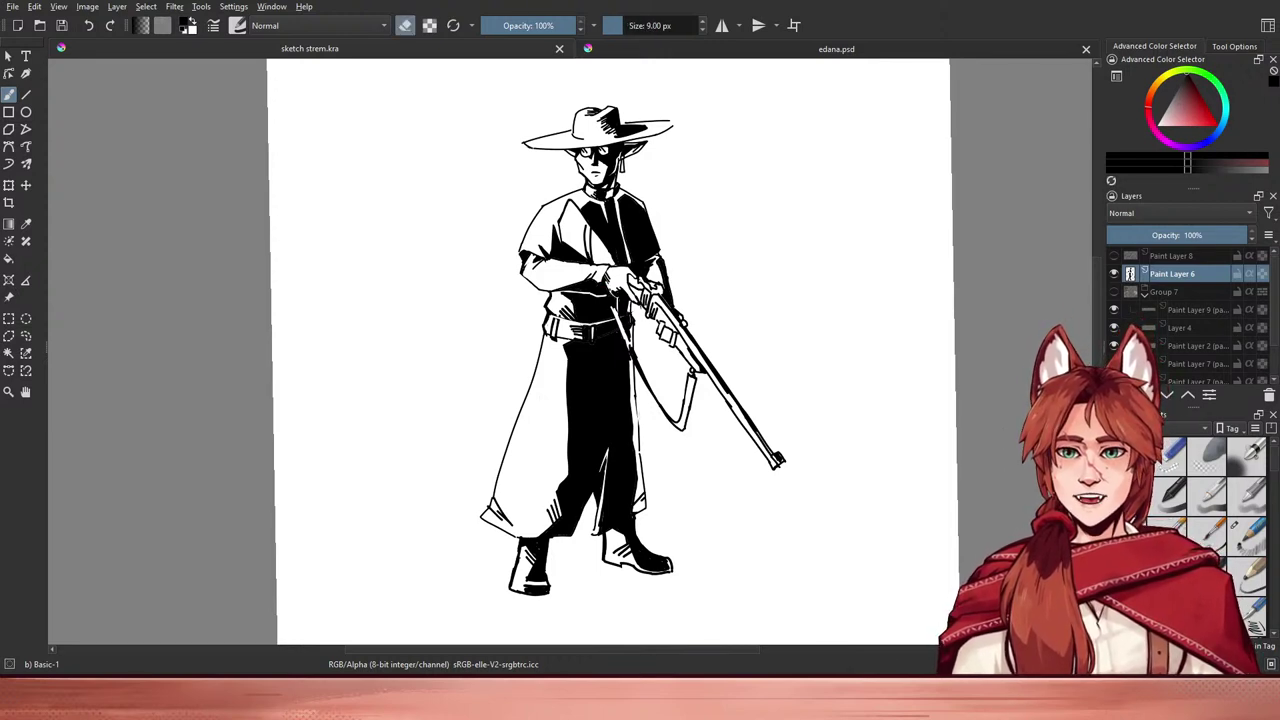
key("e")
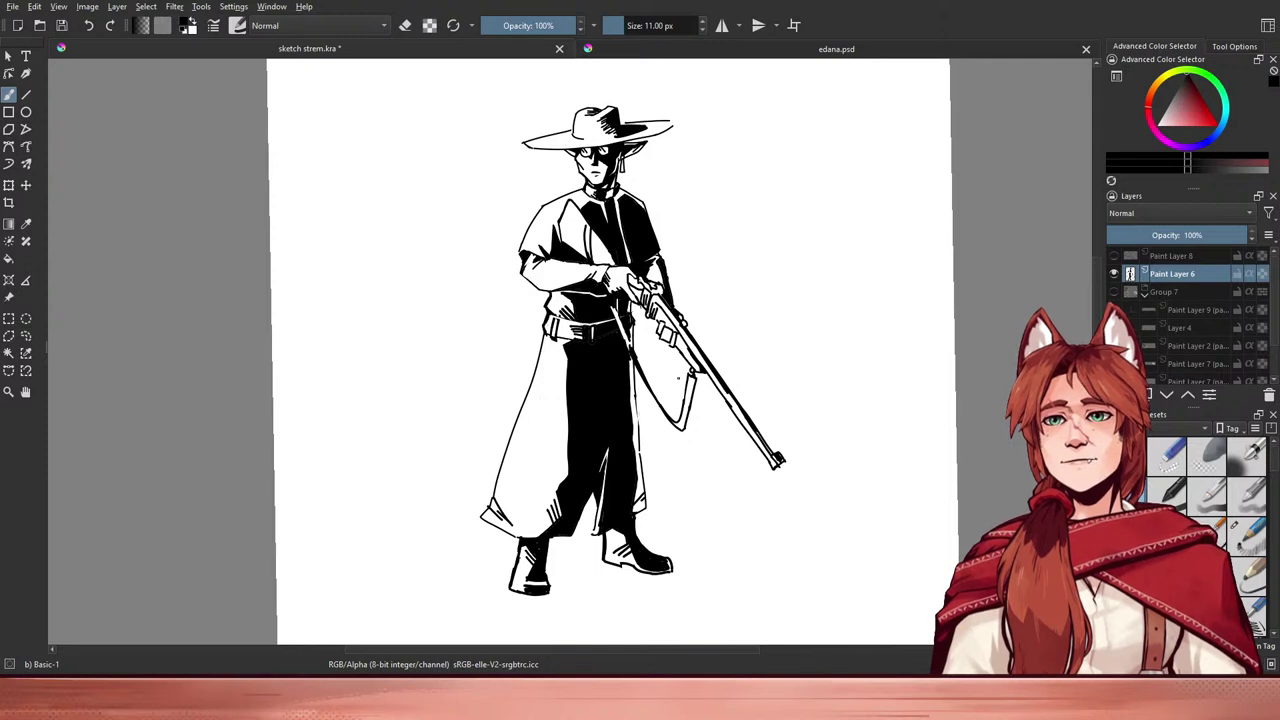
key("ctrl+s")
scroll(691, 263, "up", 1)
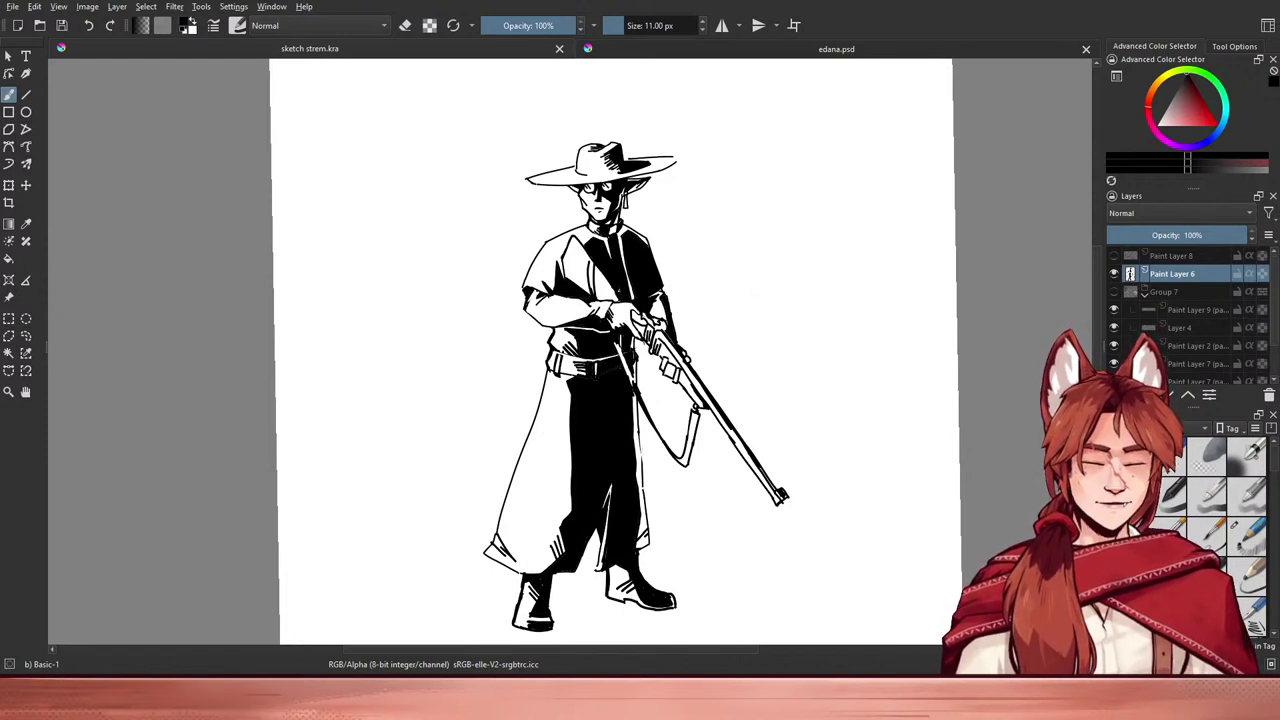
- Examine the overall silhouette and black-and-white balance of the inked figure at different magnifications
scroll(577, 314, "down", 4)
scroll(572, 322, "up", 5)
scroll(570, 345, "down", 3)
scroll(570, 345, "up", 1)
scroll(570, 306, "up", 3)
scroll(570, 300, "down", 2)
scroll(570, 296, "up", 1)
scroll(571, 293, "down", 1)
left_click_drag(572, 291, 490, 294)
left_click_drag(593, 263, 660, 262)
scroll(589, 293, "down", 1)
scroll(589, 293, "up", 1)
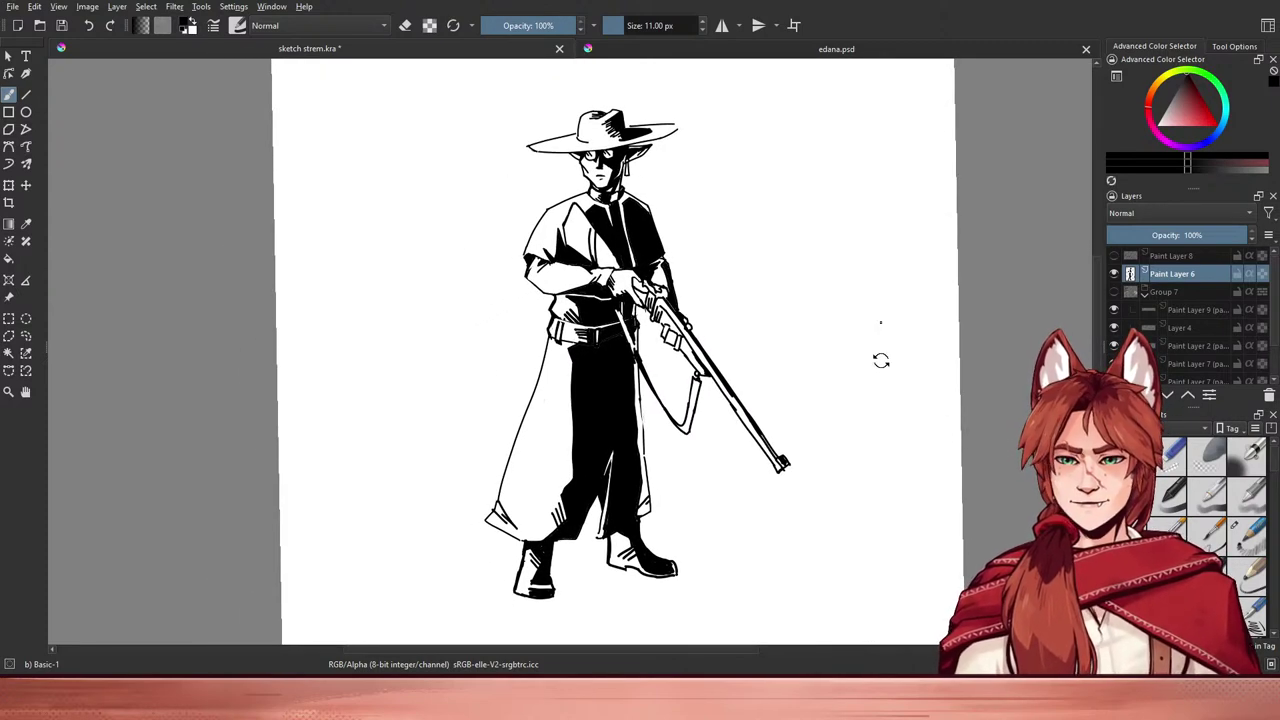
- Straighten the tilted canvas view and save the drawing
mouse_move(840, 394)
left_mouse_down()
mouse_move(826, 417)
mouse_move(846, 401)
left_mouse_up()
scroll(846, 401, "down", 2)
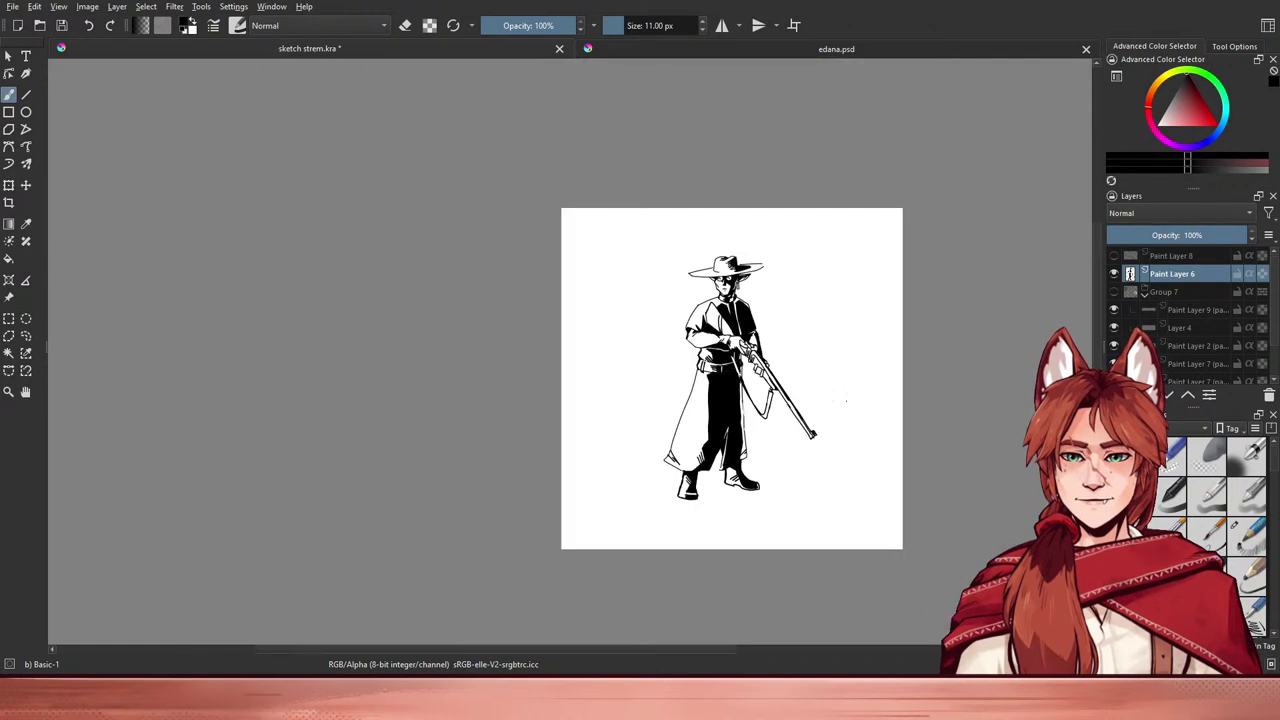
scroll(845, 387, "up", 1)
key("ctrl+s")
scroll(845, 387, "up", 1)
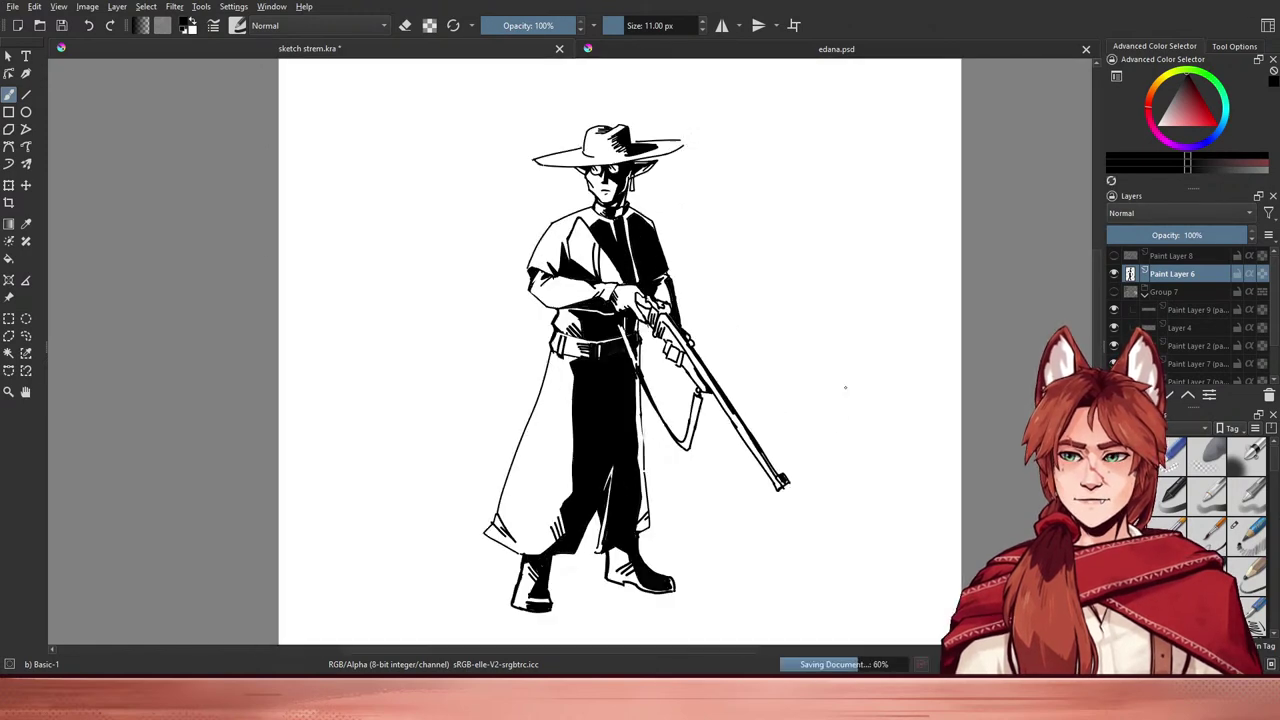
- Look at the character sketches in edana.psd and return to the inked figure in sketch strem.kra
left_click_drag(811, 372, 820, 377)
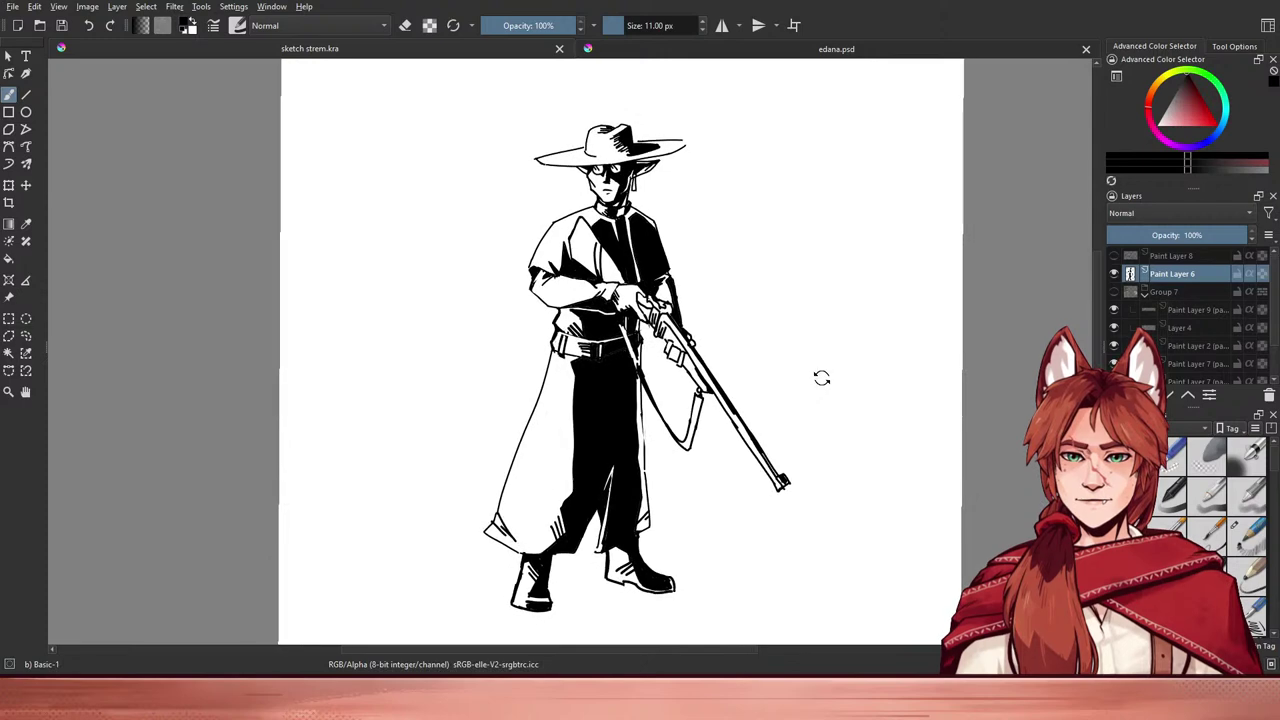
left_click(822, 48)
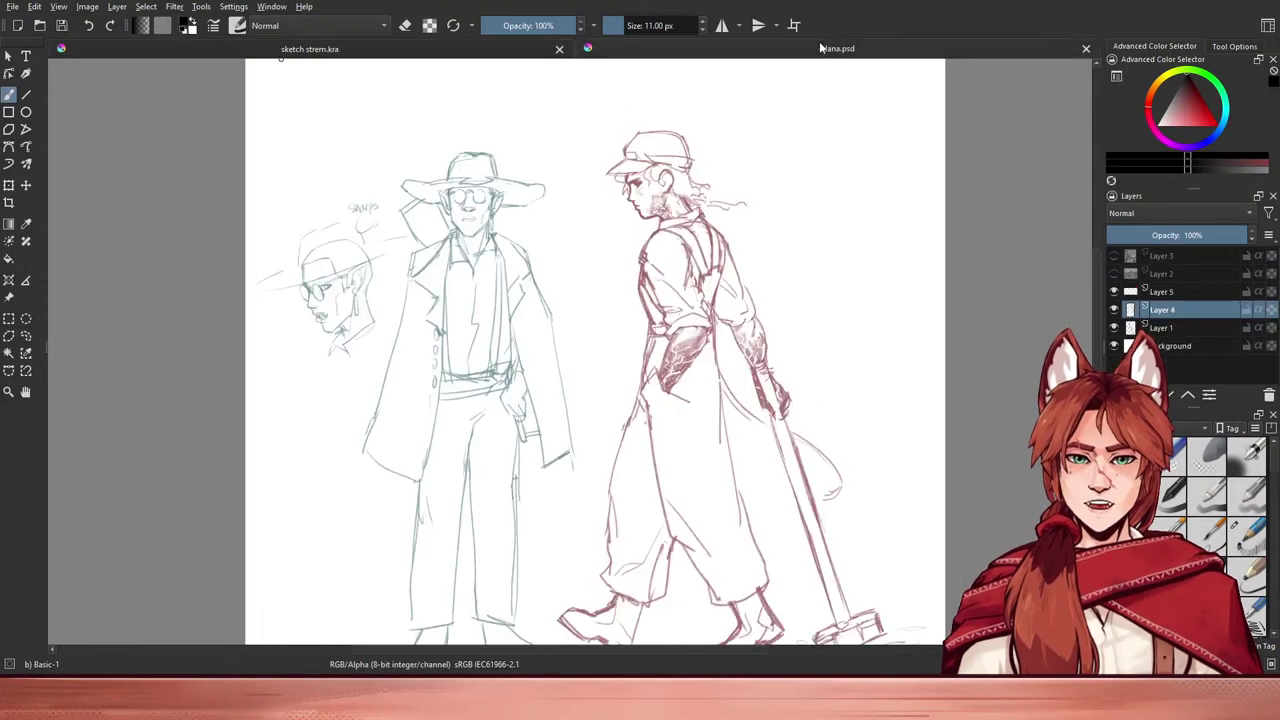
left_click(372, 51)
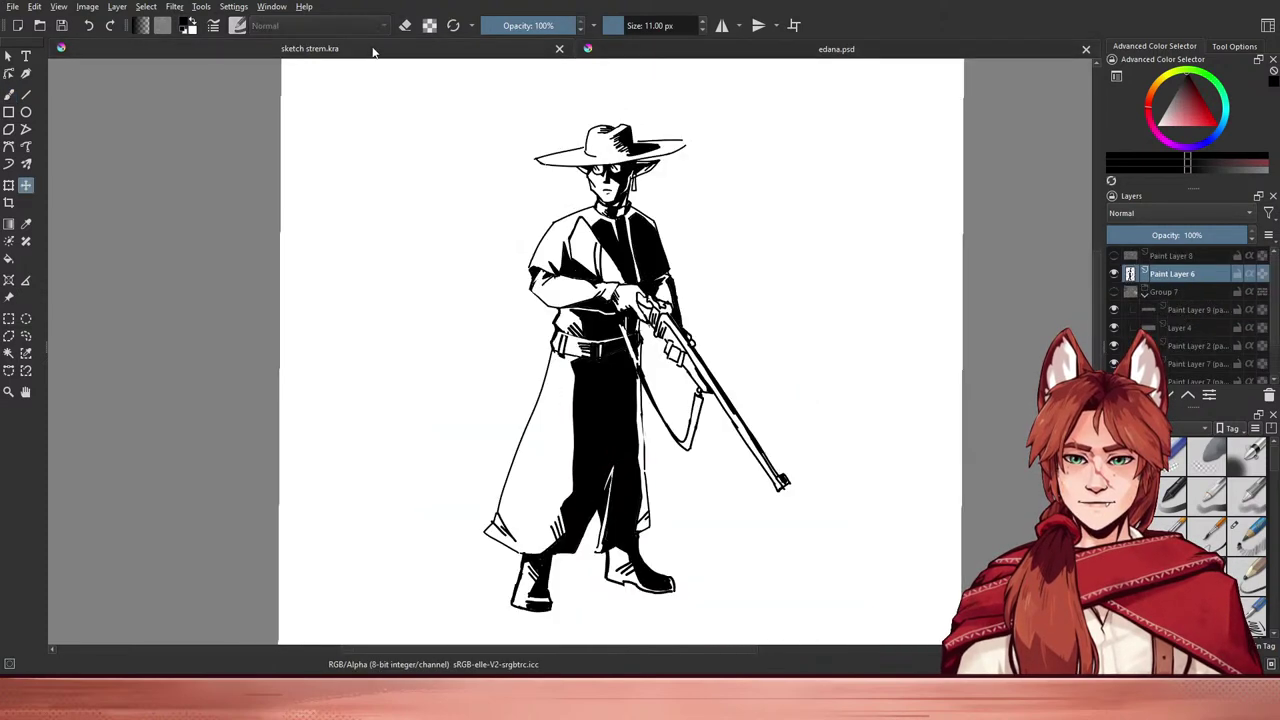
- Compare the inked figure with the sketches in edana.psd and review its overall look in sketch strem.kra at different magnifications
left_click(820, 52)
left_click(407, 56)
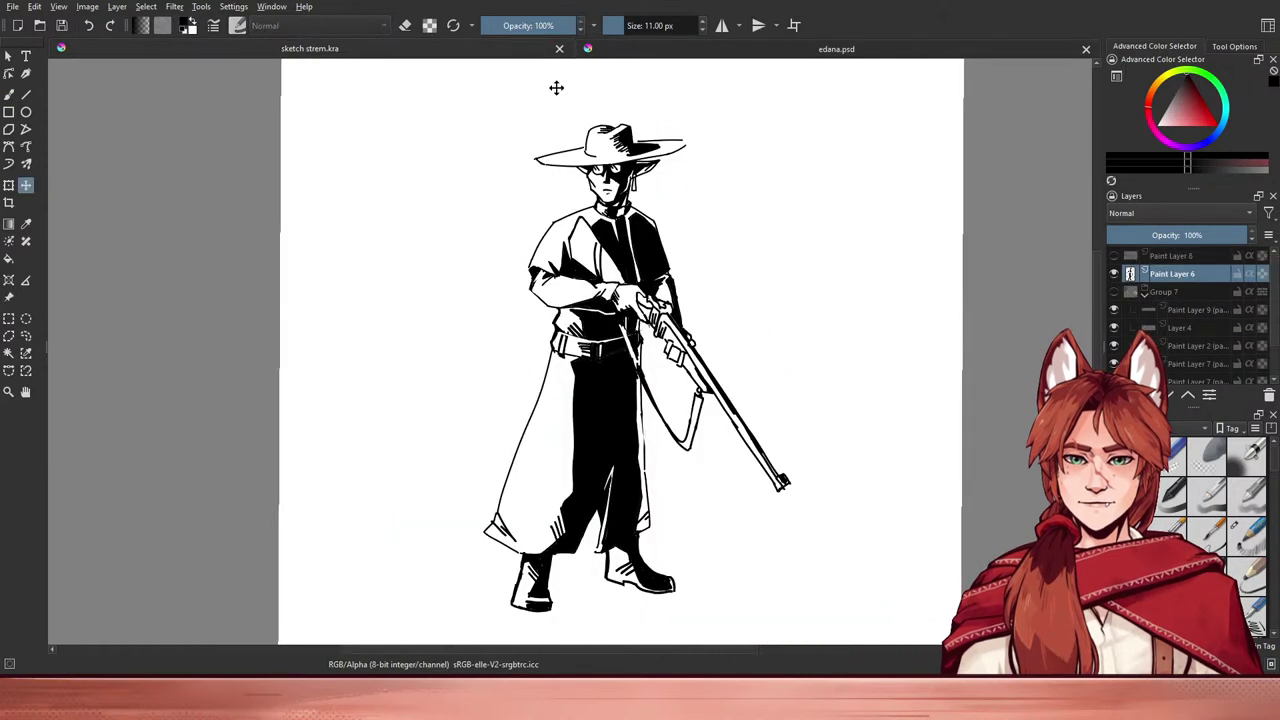
scroll(837, 239, "down", 2)
scroll(829, 243, "up", 2)
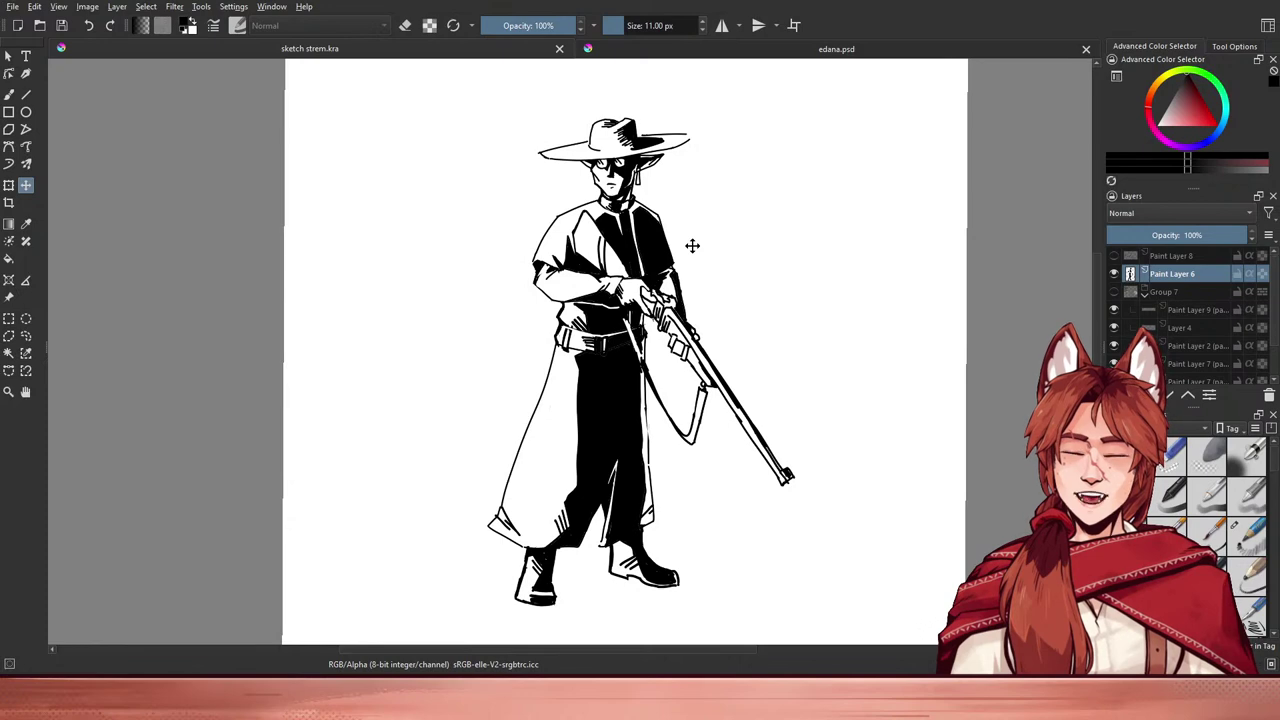
scroll(706, 277, "down", 2)
scroll(703, 272, "up", 2)
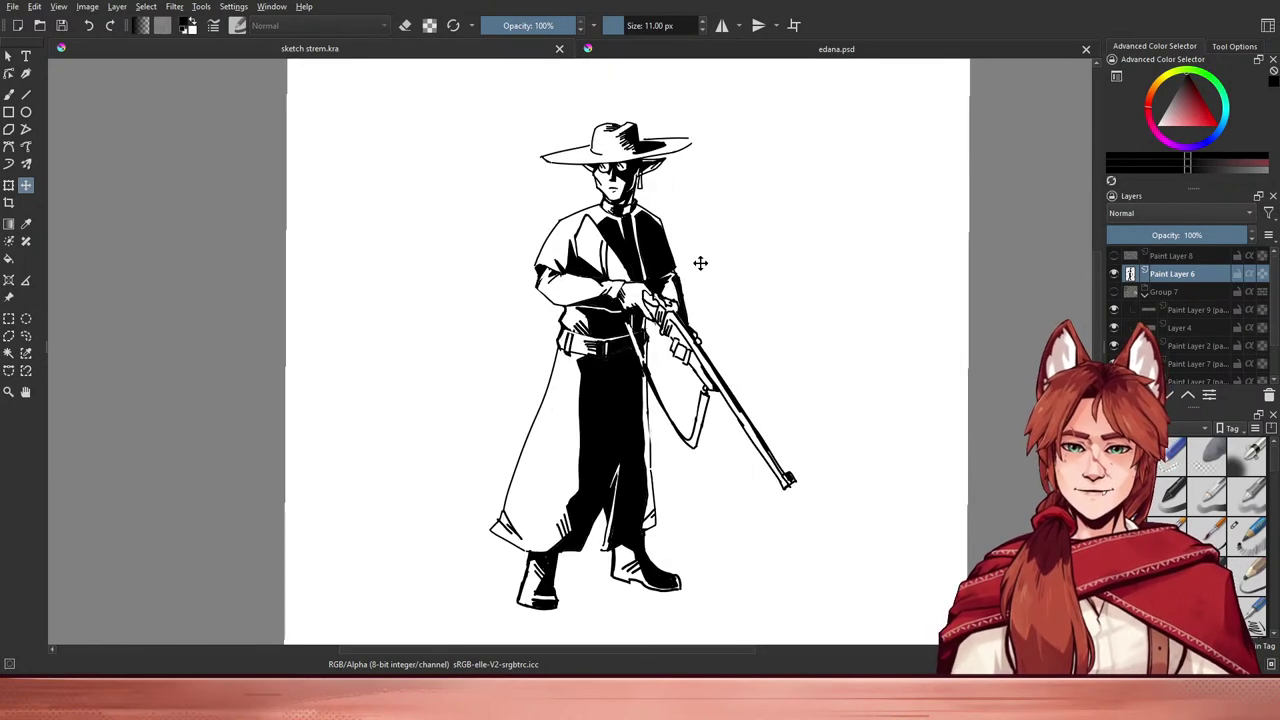
scroll(700, 346, "down", 2)
scroll(702, 361, "up", 2)
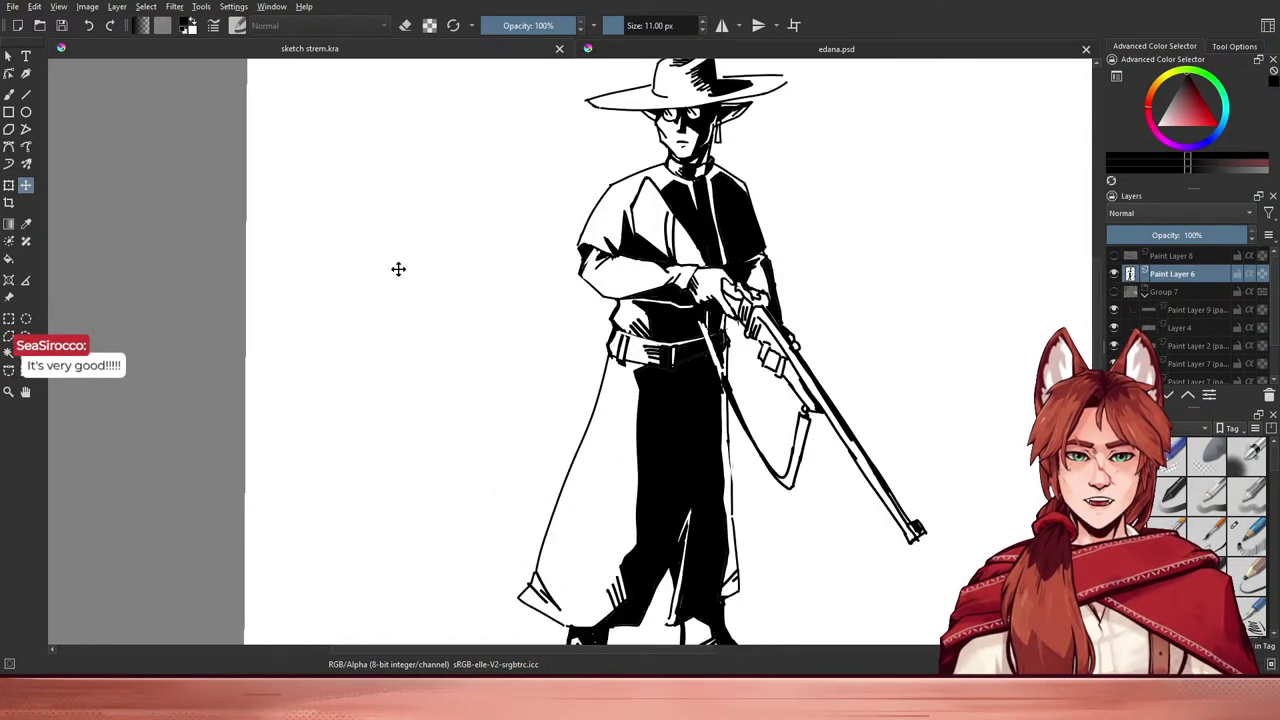
scroll(499, 308, "up", 1)
scroll(527, 367, "down", 1)
left_click_drag(527, 367, 517, 340)
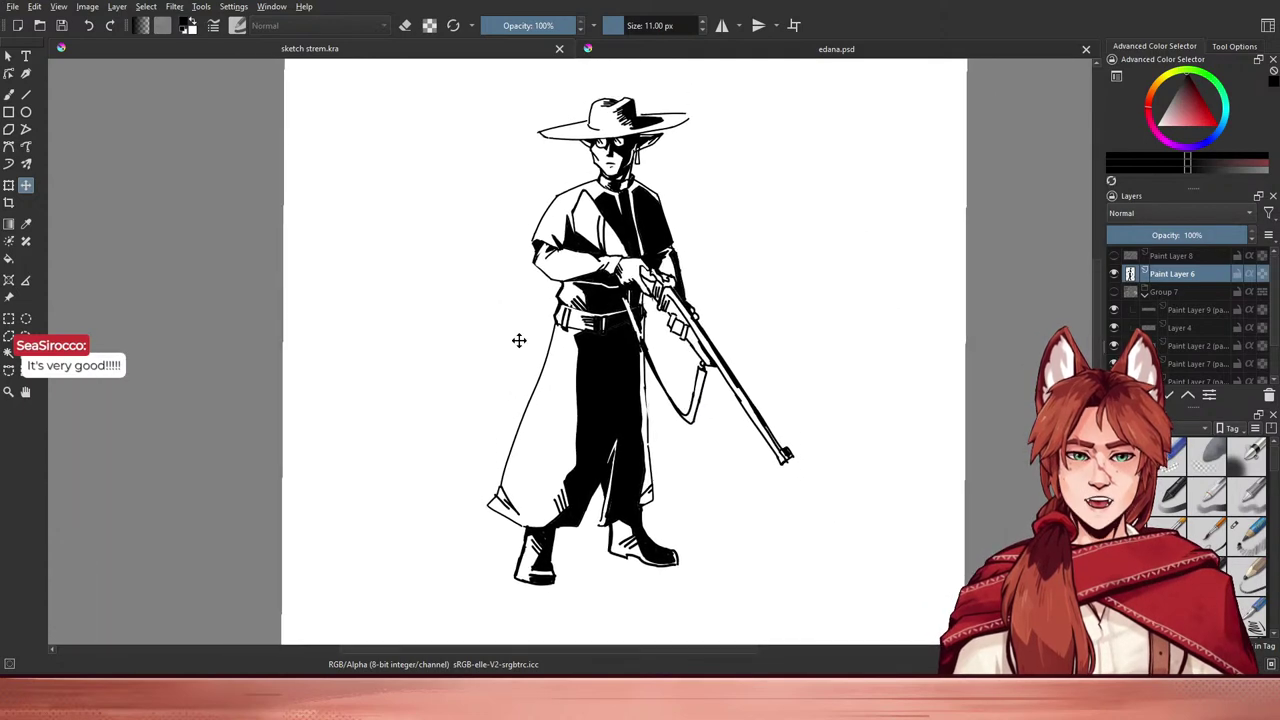
- Show the reference images in Group 7 and examine the Hellboy illustration and other references beside the inked figure
left_click(1114, 292)
left_click_drag(471, 281, 476, 356)
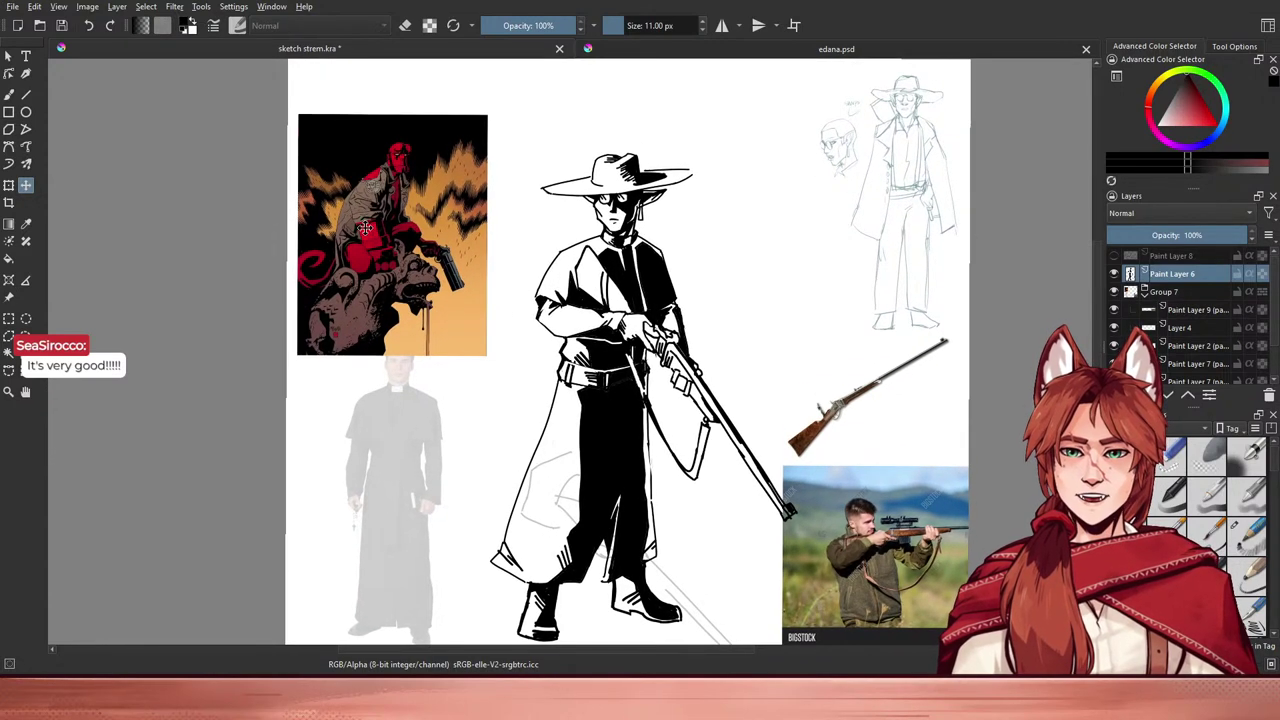
scroll(485, 236, "up", 1)
left_click_drag(388, 225, 477, 258)
scroll(636, 315, "up", 2)
scroll(636, 315, "down", 2)
scroll(440, 237, "up", 4)
scroll(408, 260, "down", 4)
left_click_drag(606, 294, 444, 200)
scroll(444, 200, "up", 1)
scroll(465, 232, "down", 2)
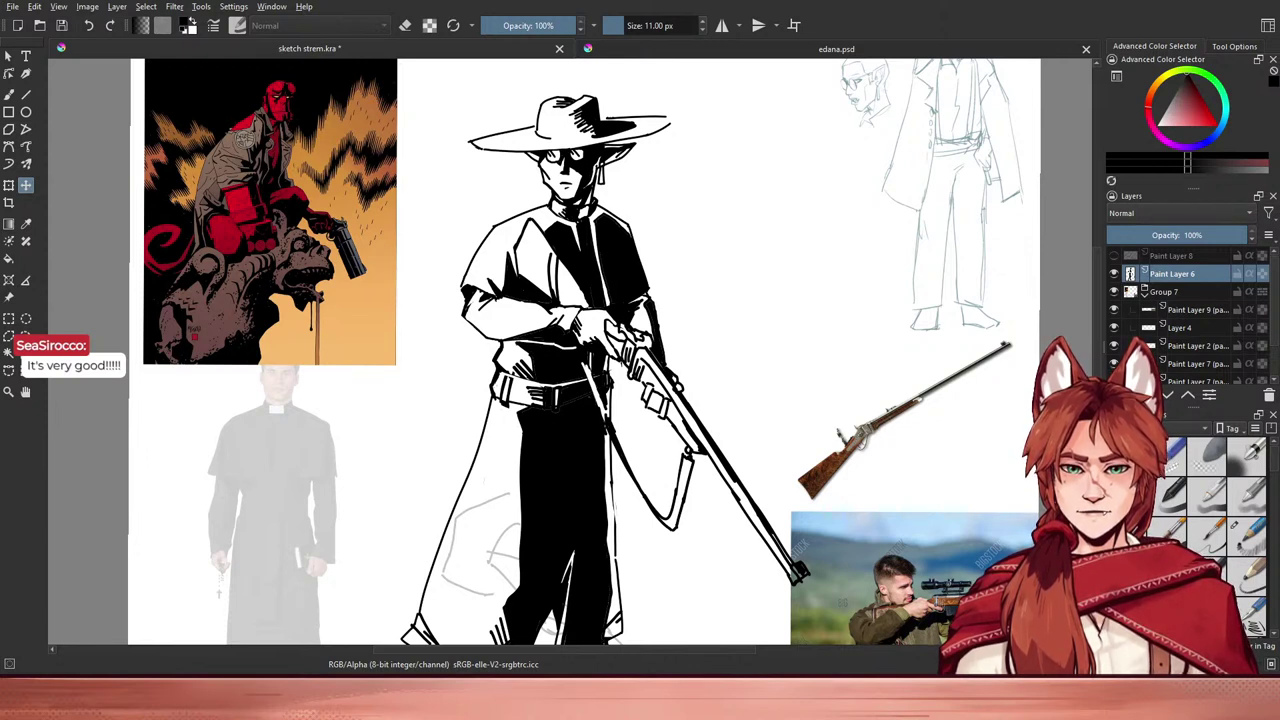
- Paste the copied comic page as a new layer, enlarge it, and place it over the lower part of the Hellboy illustration
key("ctrl+v")
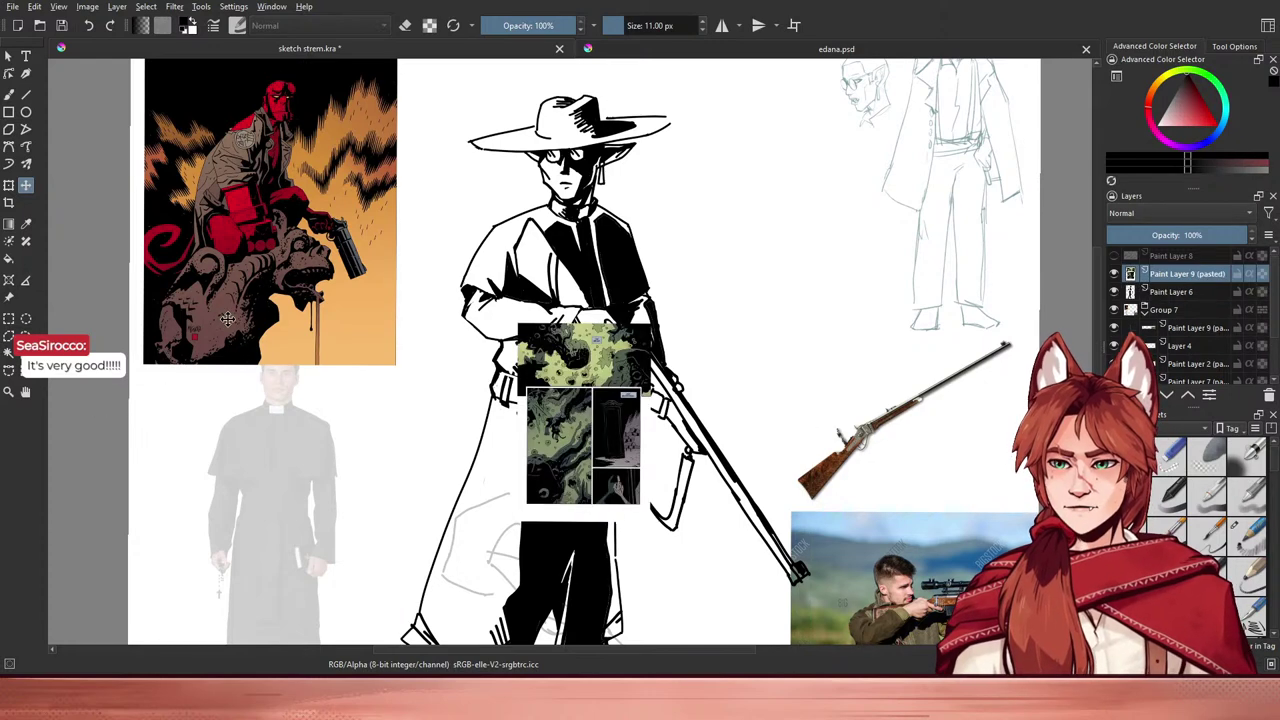
key("ctrl+t")
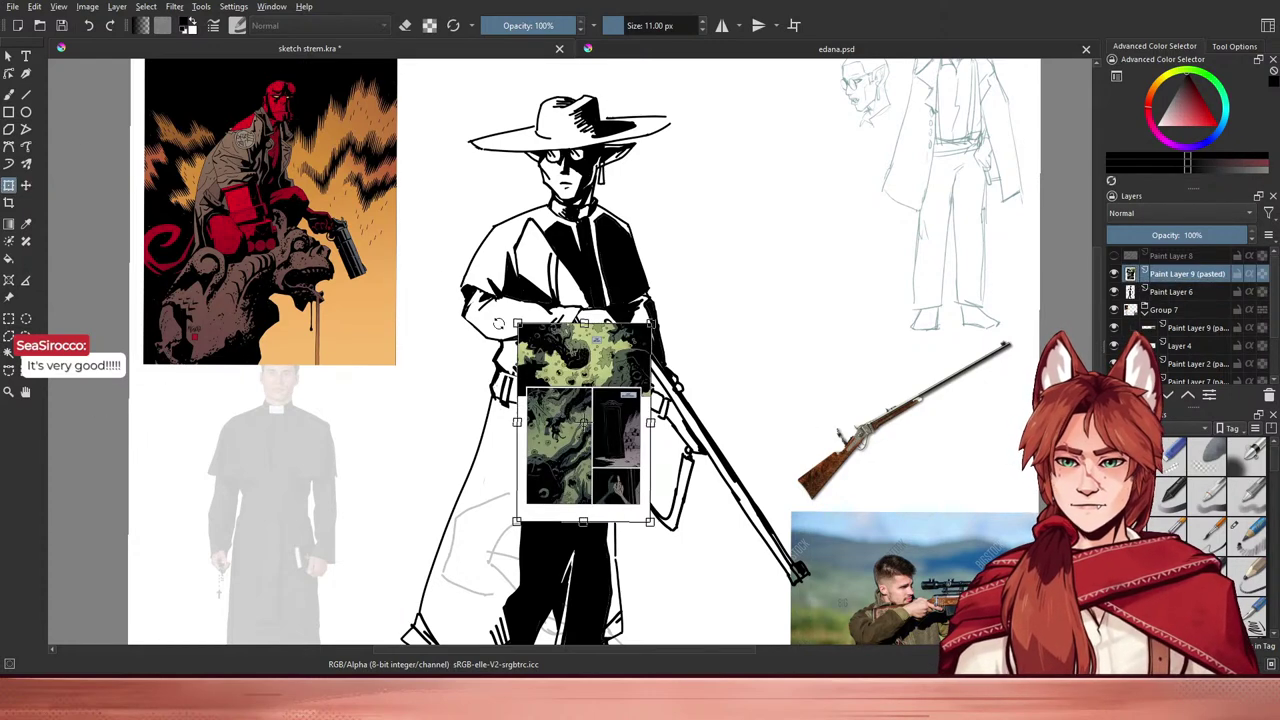
left_click_drag(514, 321, 404, 243)
left_click_drag(572, 268, 588, 96)
key("Return")
- Examine the pasted comic page's panels up close, studying their black shapes and inked line work
scroll(237, 357, "up", 3)
left_click_drag(638, 260, 635, 311)
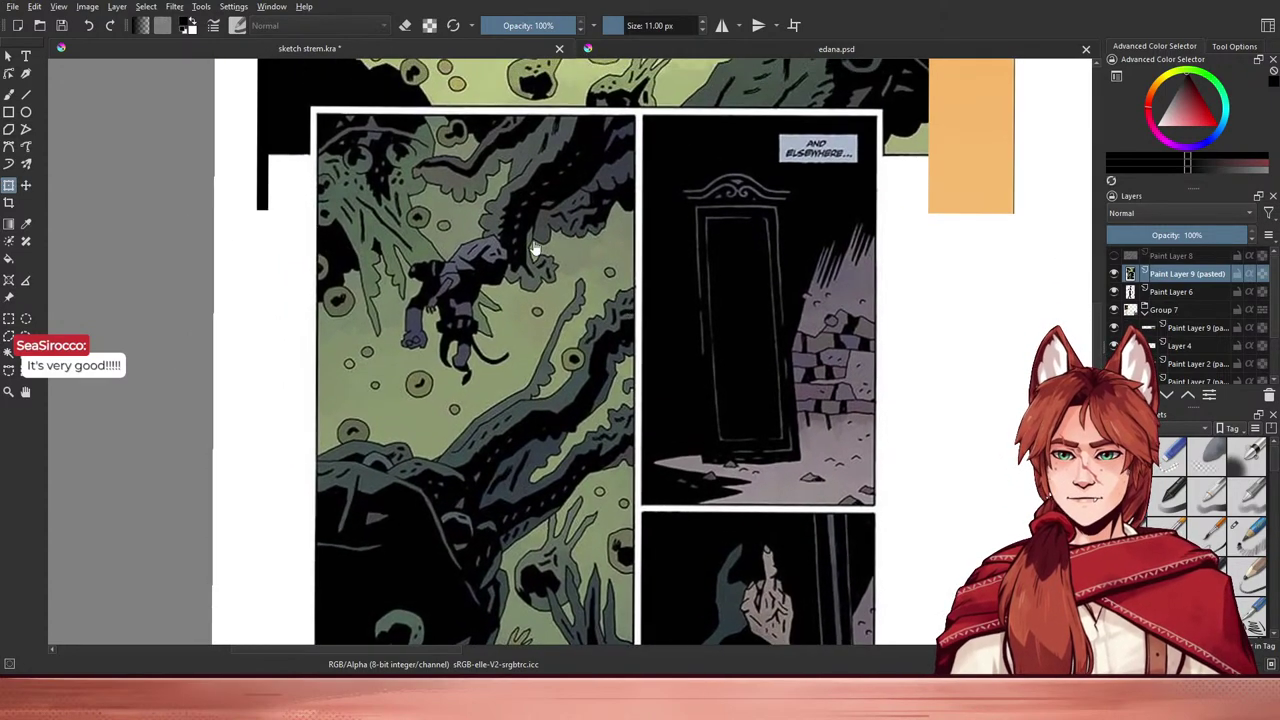
left_click_drag(542, 184, 548, 443)
left_click_drag(510, 206, 538, 270)
left_click_drag(601, 388, 568, 385)
scroll(568, 385, "down", 3)
scroll(568, 385, "up", 3)
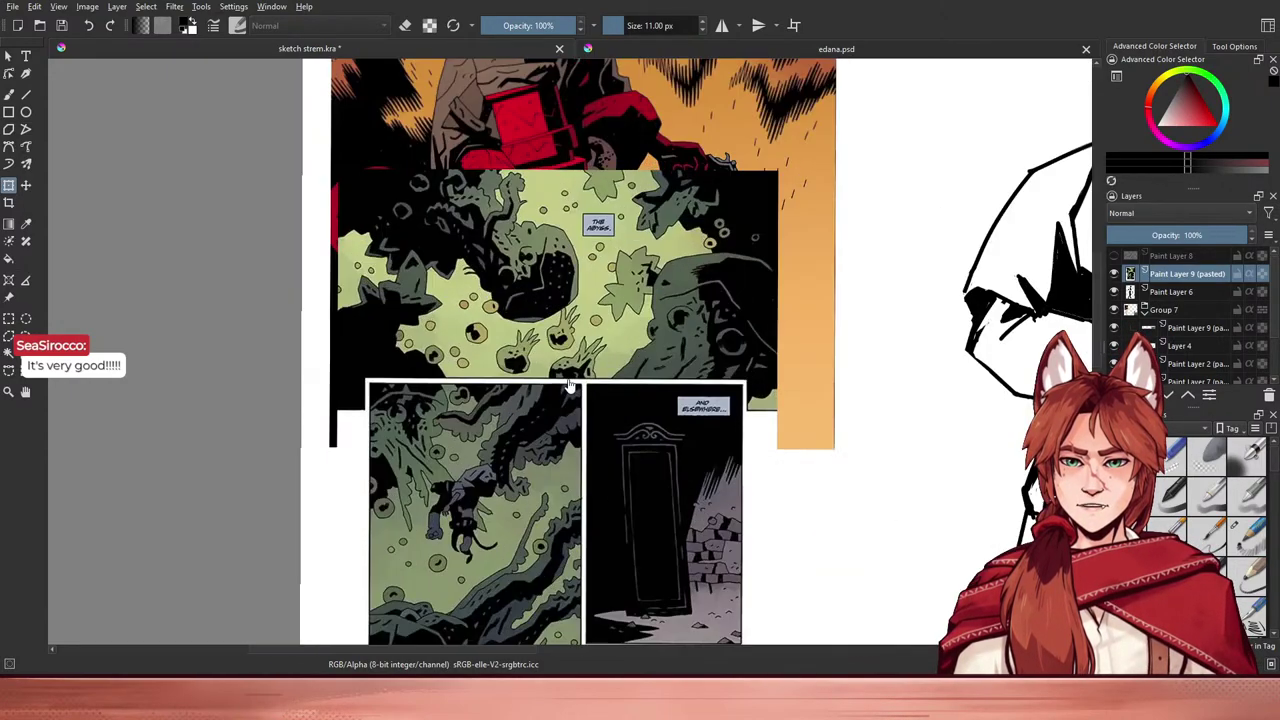
scroll(568, 385, "down", 5)
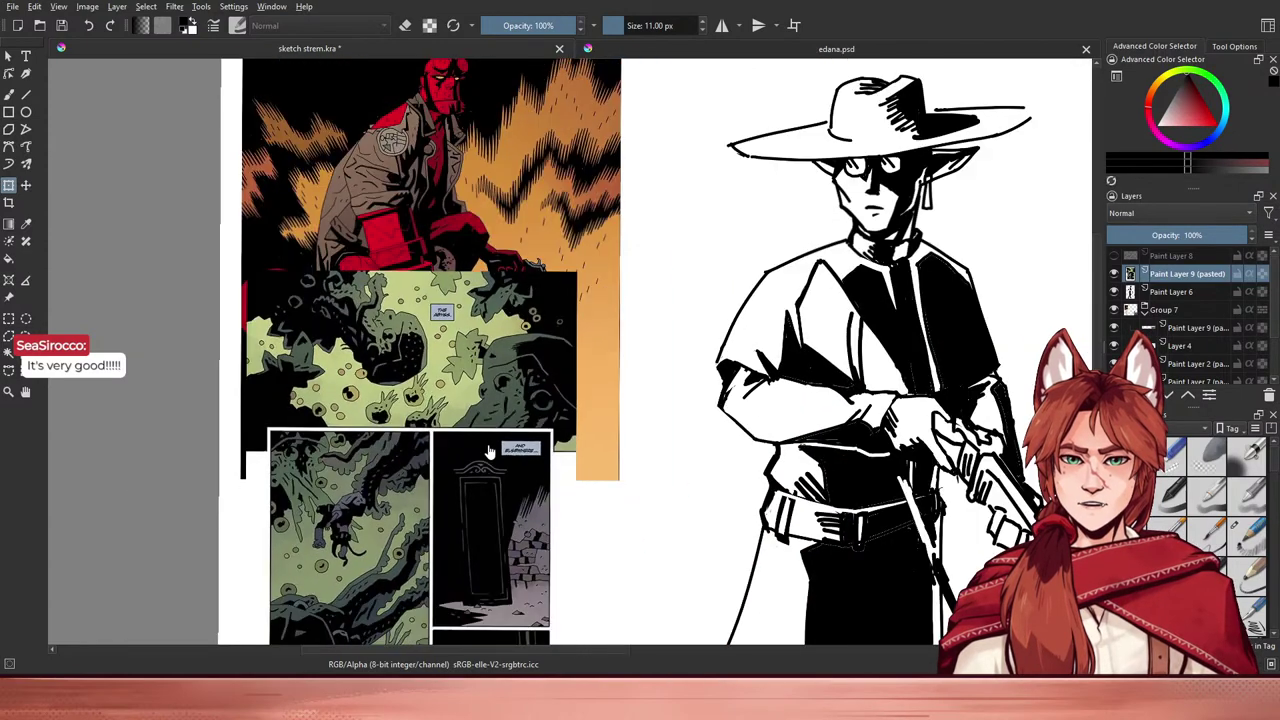
left_click_drag(478, 455, 508, 247)
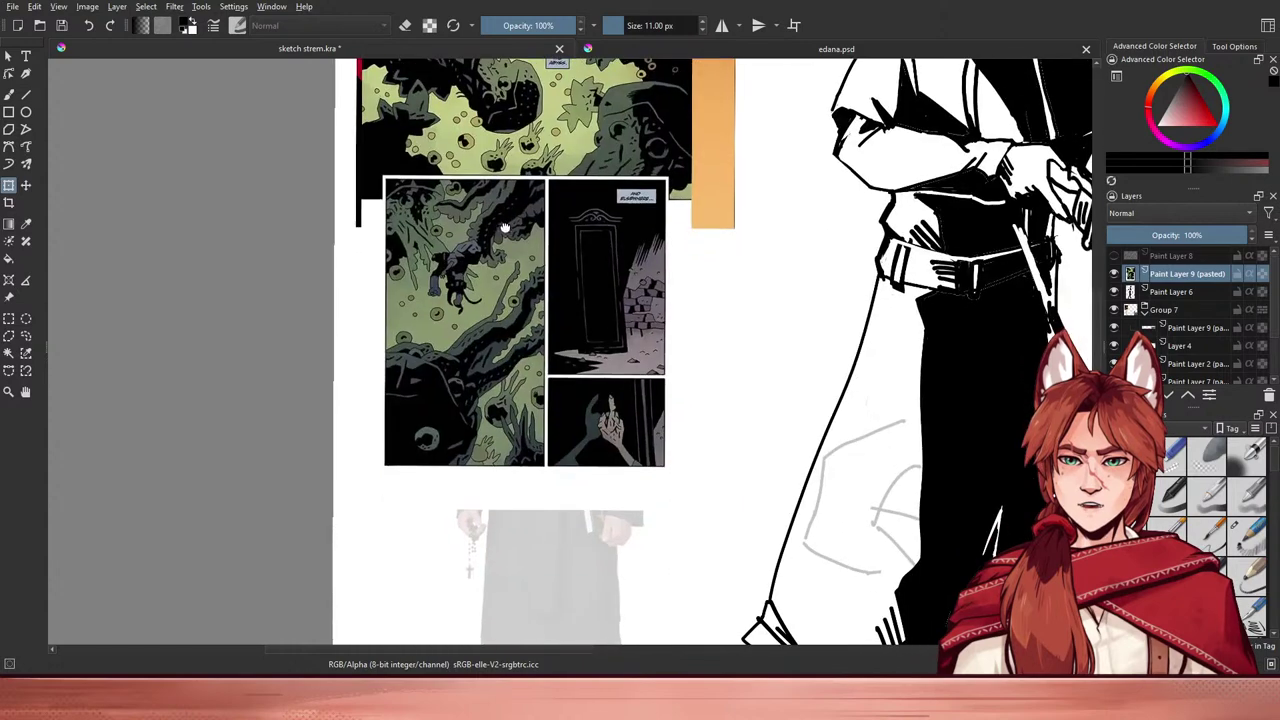
scroll(485, 247, "up", 2)
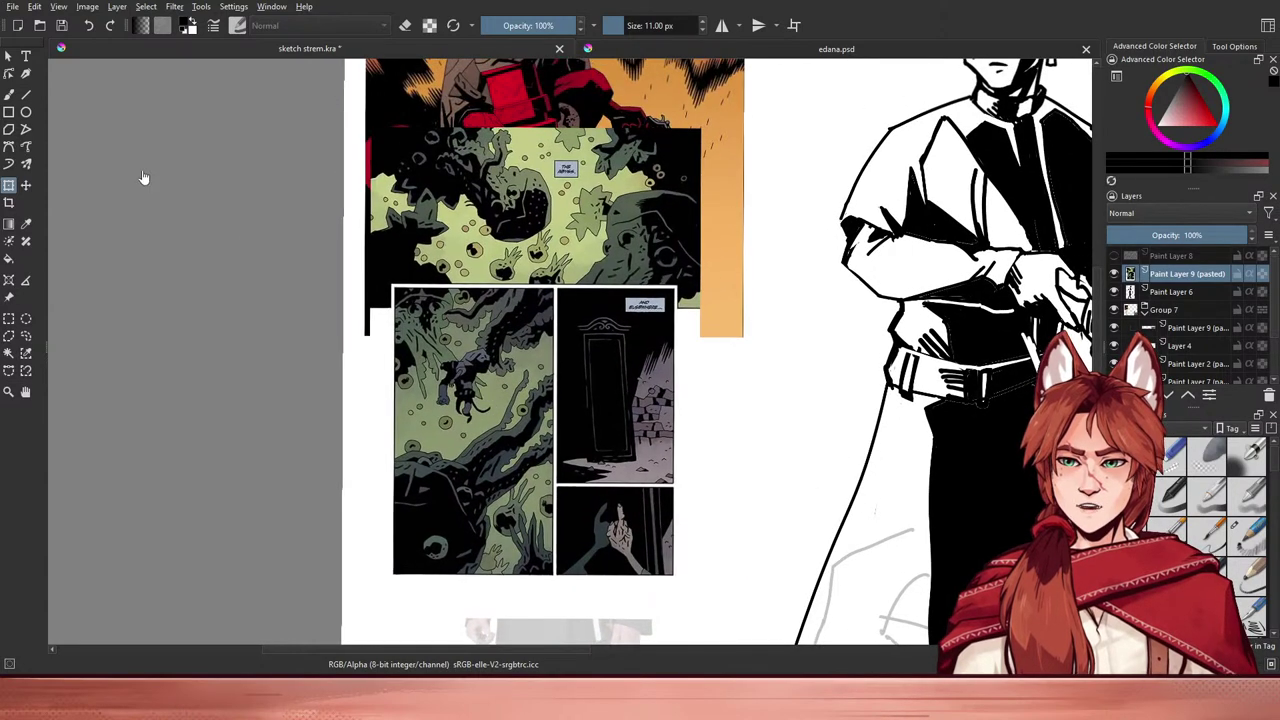
- Move the pasted comic page down so that it sits below most of the Hellboy illustration beside the figure
left_click(26, 185)
left_click_drag(525, 353, 514, 508)
left_click_drag(554, 295, 324, 290)
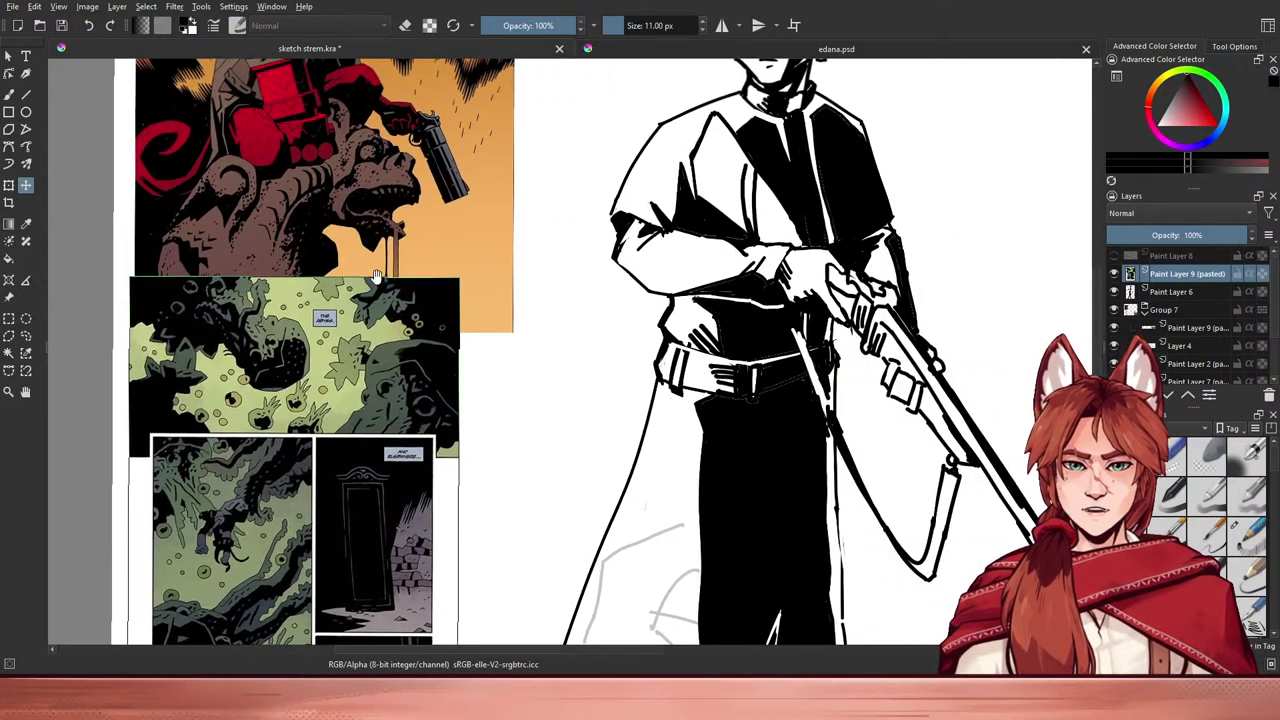
scroll(572, 257, "down", 3)
scroll(605, 312, "up", 2)
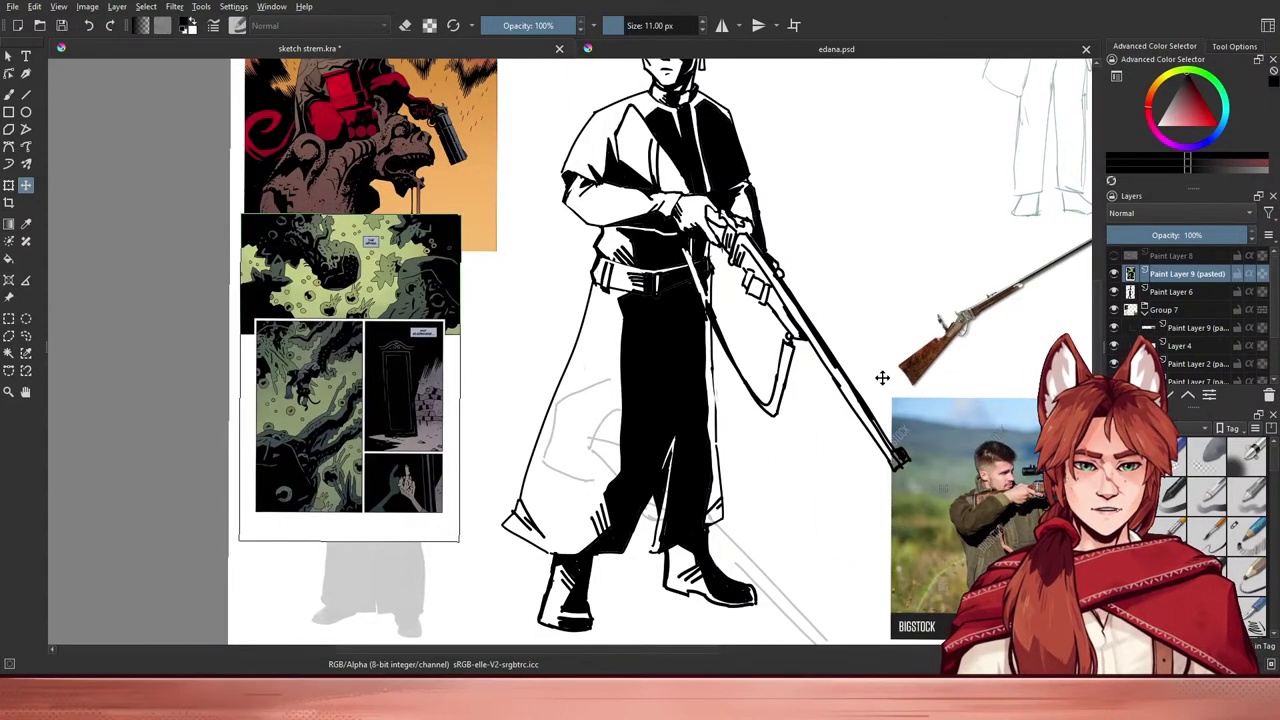
scroll(770, 406, "down", 1)
left_click_drag(736, 284, 746, 372)
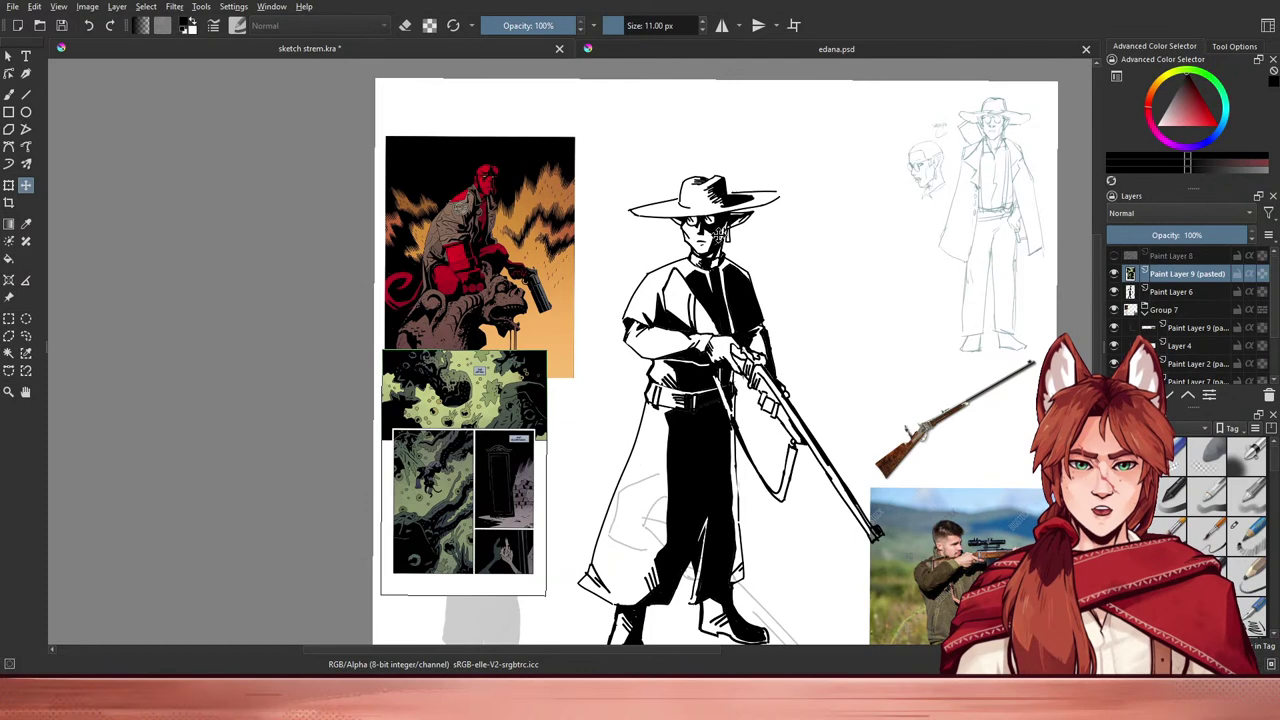
- Add a new paint layer and place it between Paint Layer 6 and Group 7
left_click(1114, 291)
left_click(1114, 274)
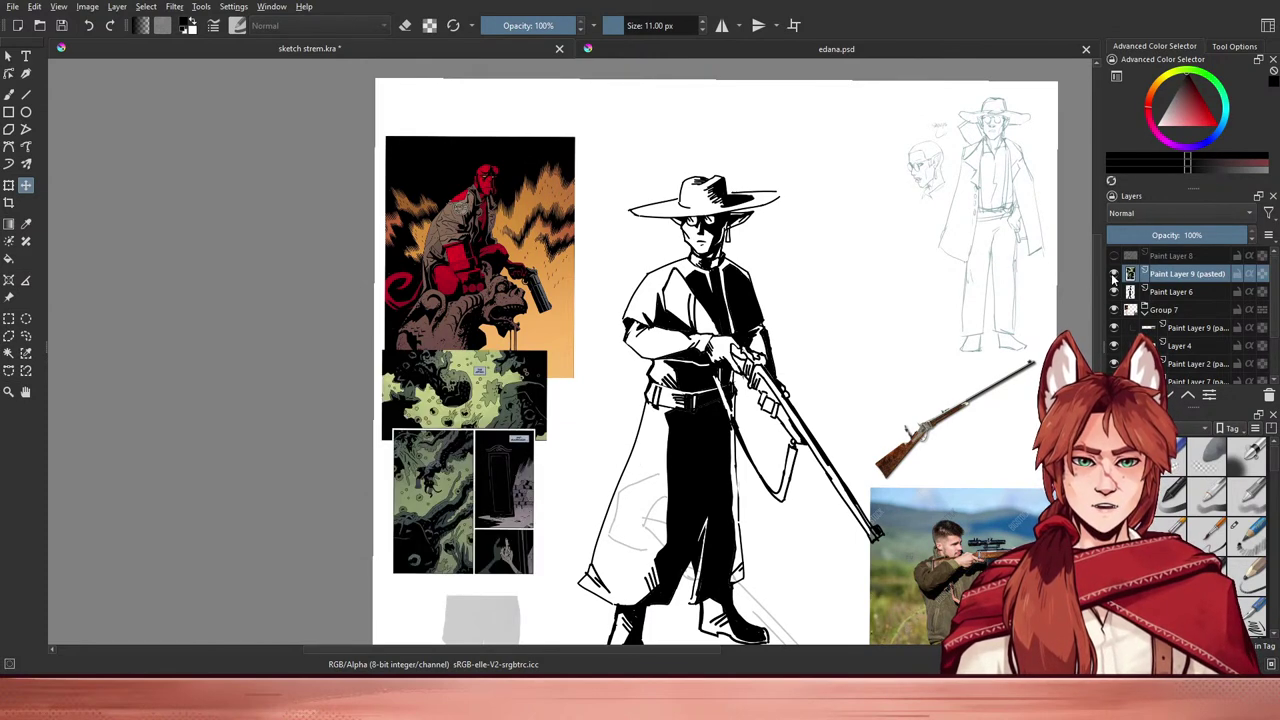
scroll(940, 323, "up", 1)
left_click_drag(860, 338, 863, 308)
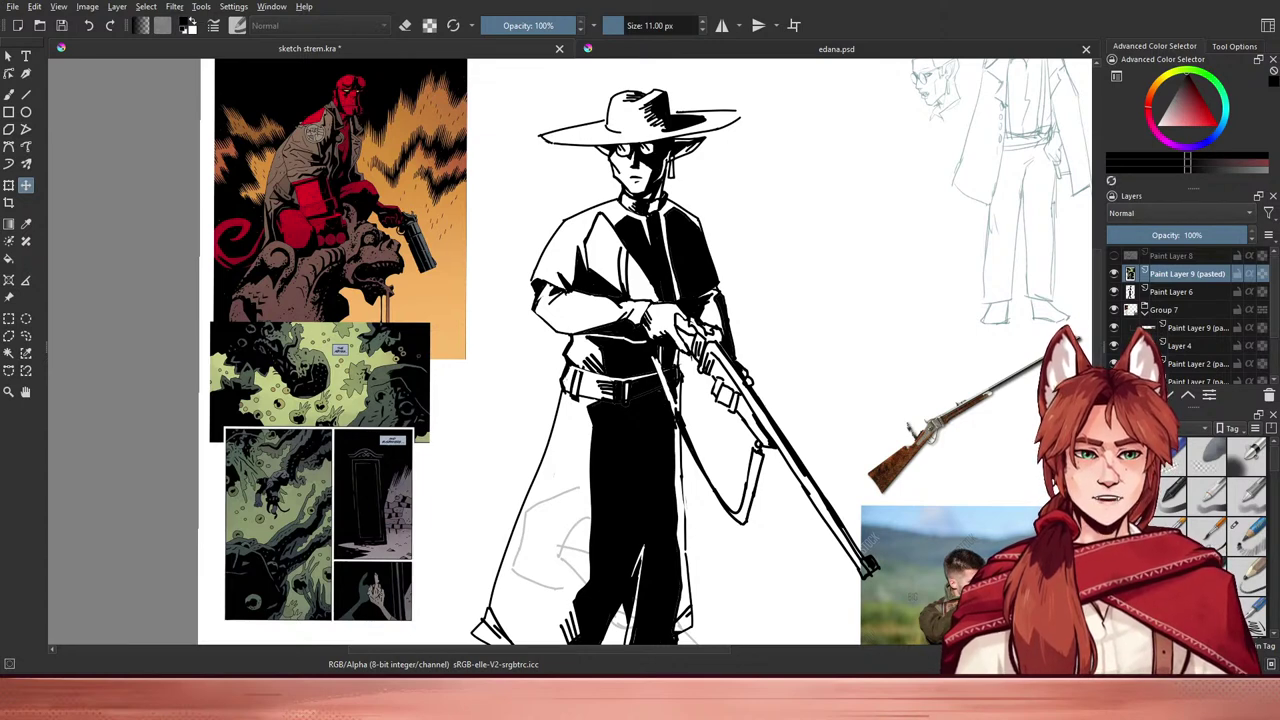
left_click(1175, 294)
key("Insert")
left_click_drag(1175, 294, 1176, 330)
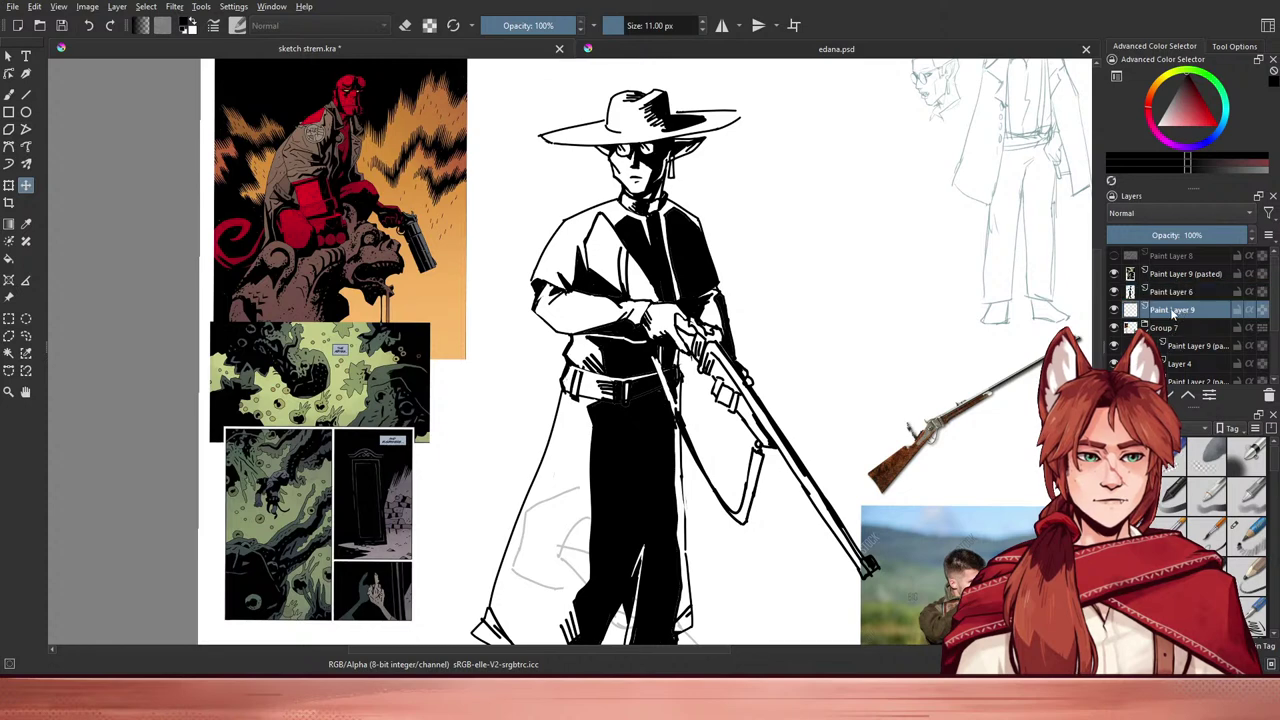
- Move the pasted comic page layer into Group 7 with the other references and hide the group
scroll(757, 396, "down", 1)
left_click_drag(775, 483, 793, 384)
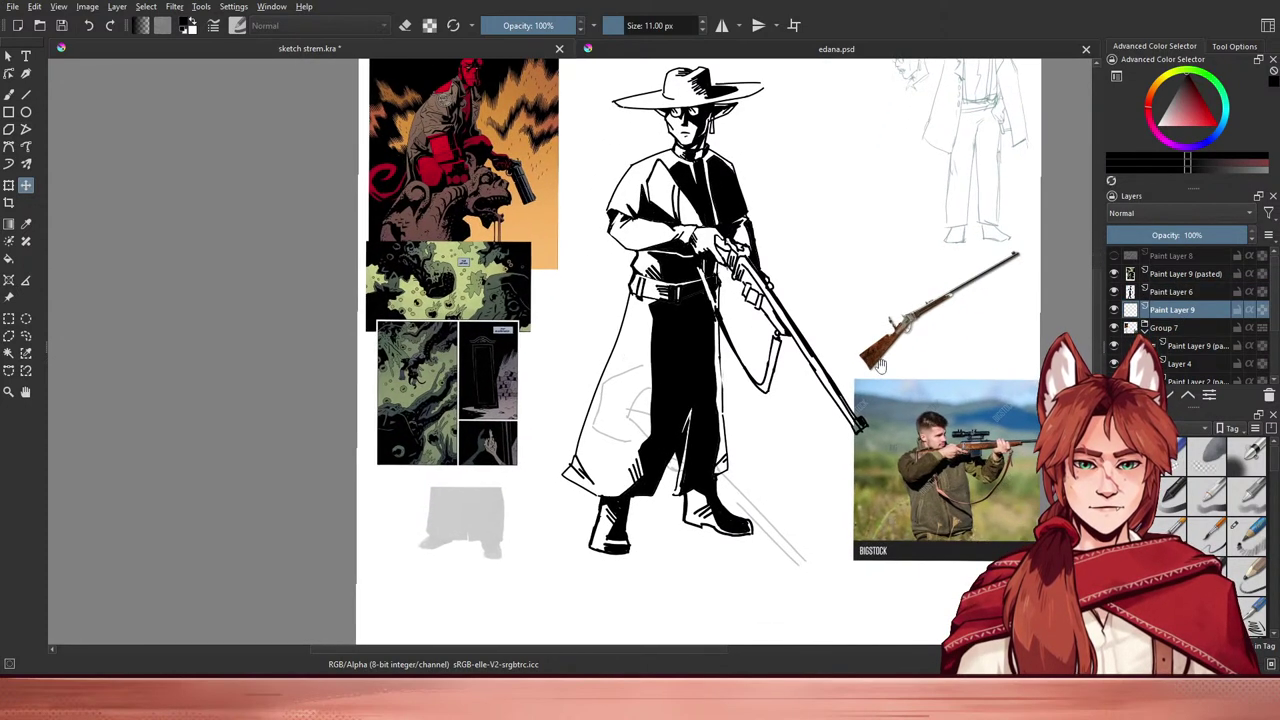
mouse_move(1184, 277)
left_mouse_down()
mouse_move(1185, 370)
mouse_move(1180, 352)
left_mouse_up()
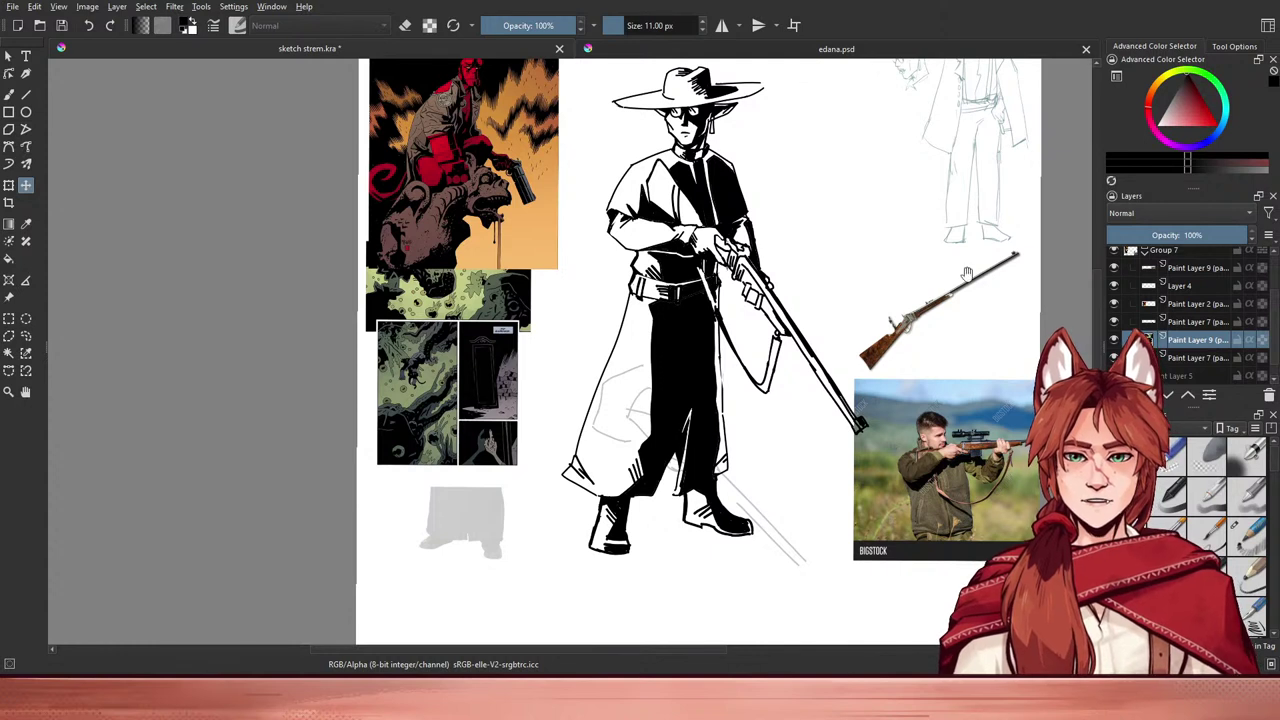
scroll(1112, 290, "up", 2)
left_click(1114, 297)
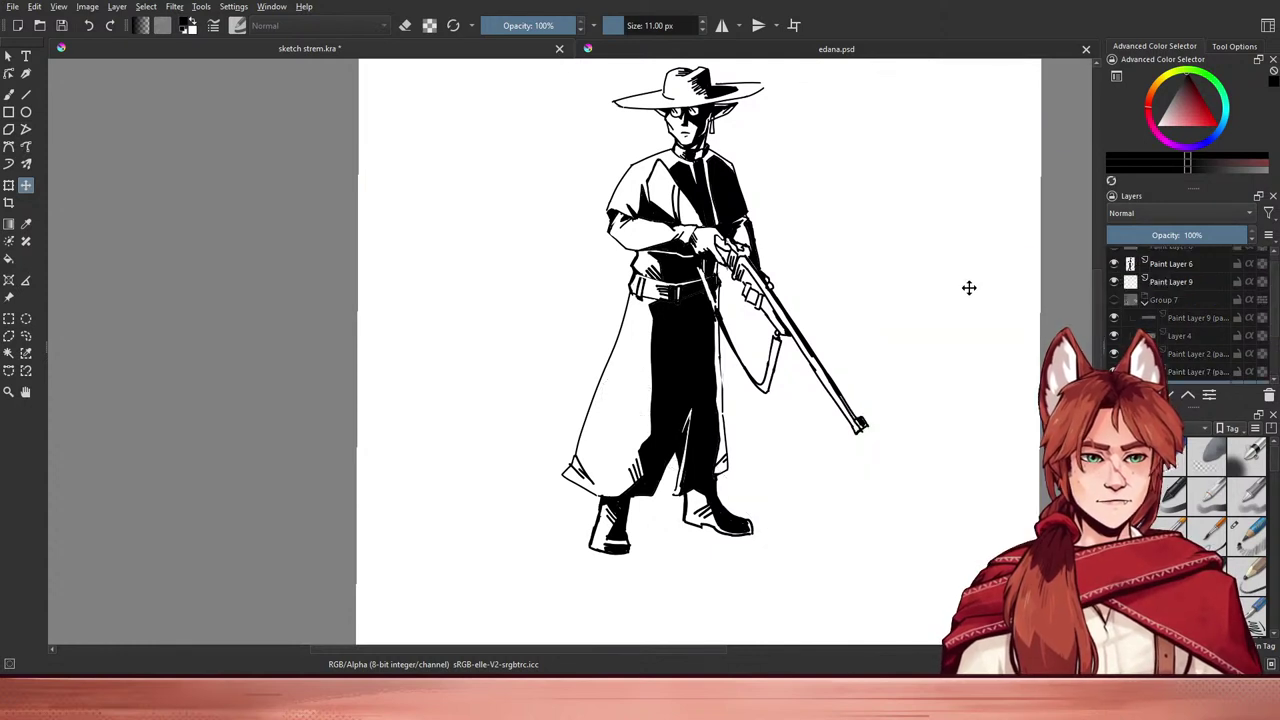
left_click_drag(855, 266, 846, 337)
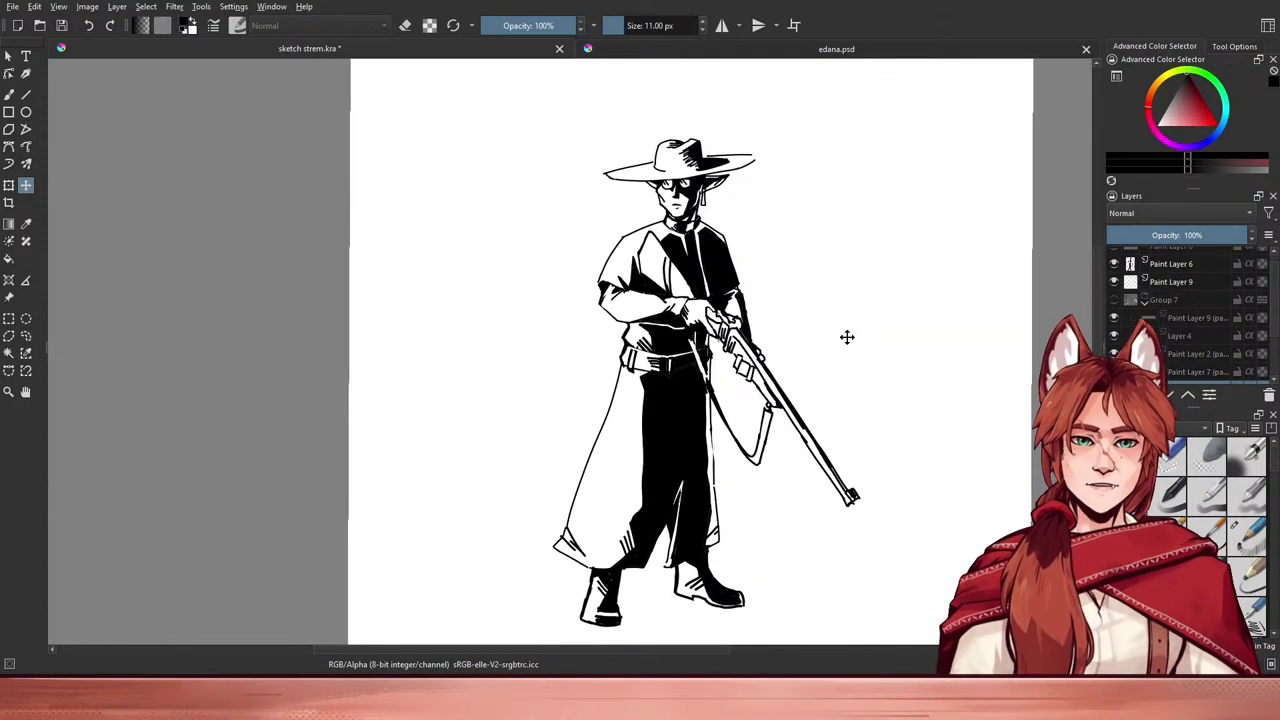
- On Paint Layer 6, set the brush size to 7 px and close the outline at the hat brim's open end
key("b")
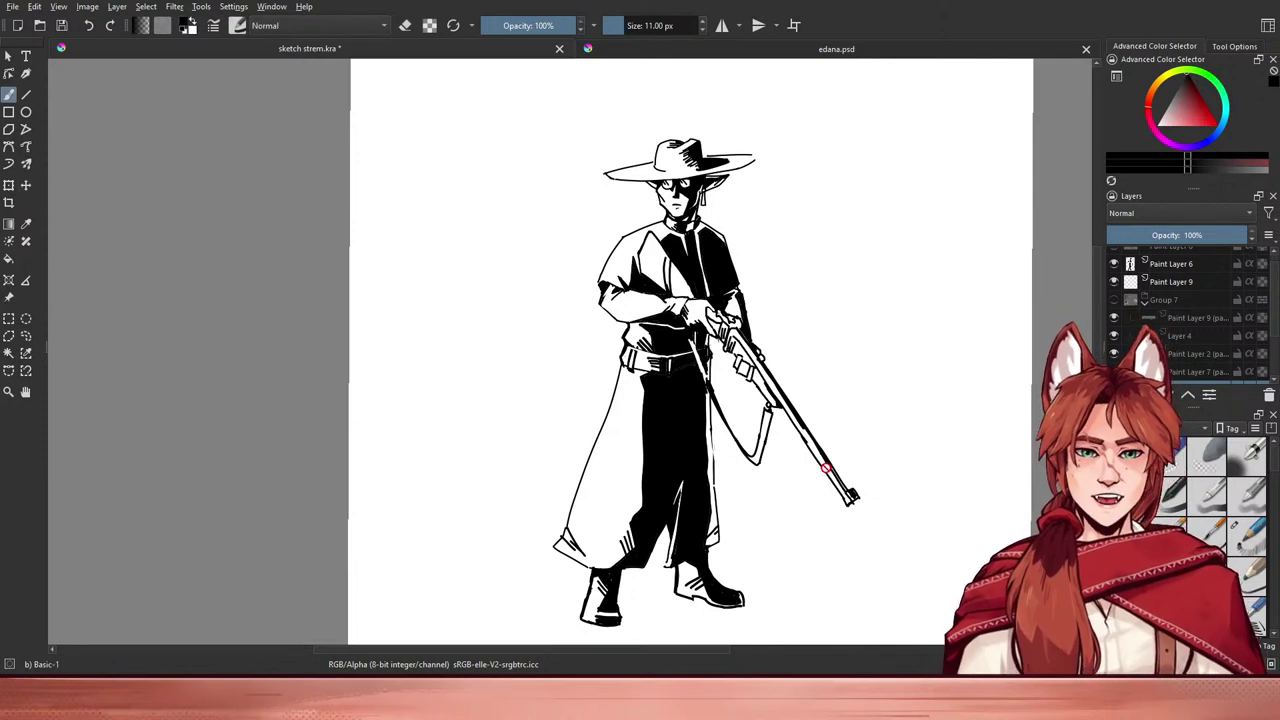
left_click(1172, 263)
key("e")
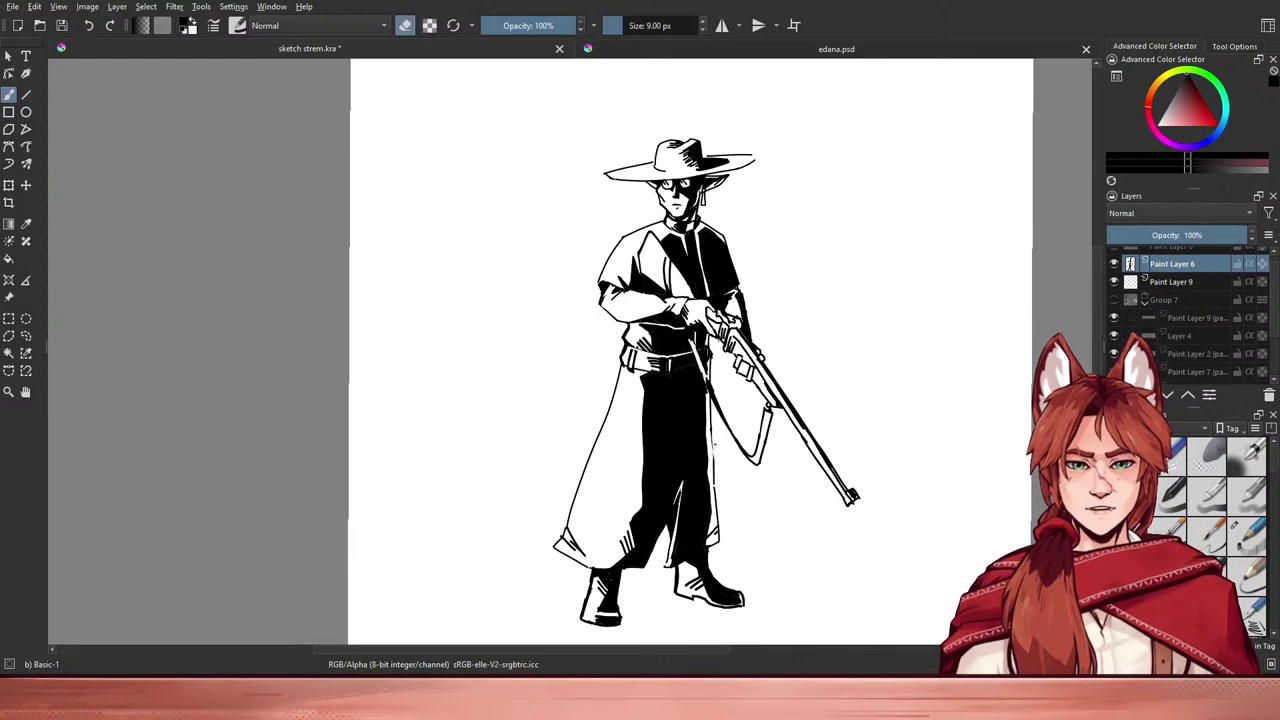
key("e")
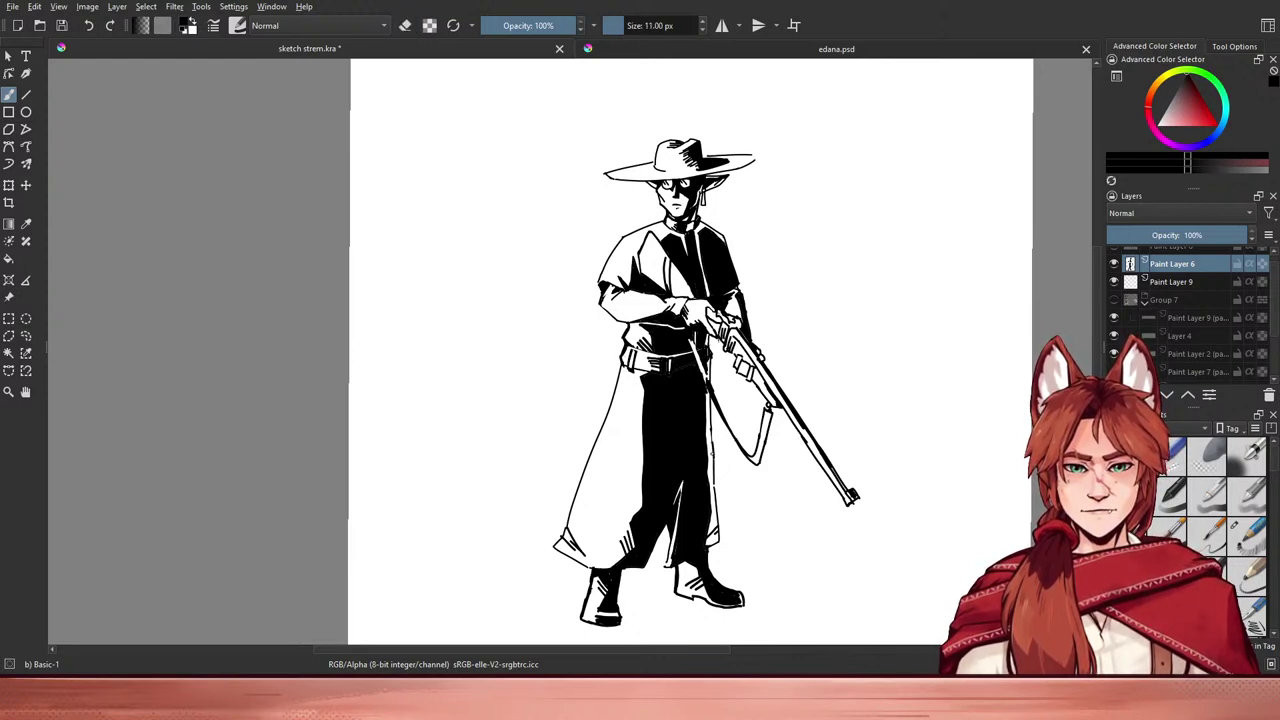
key("bracketleft")
key("bracketleft")
key("bracketleft")
key("bracketleft")
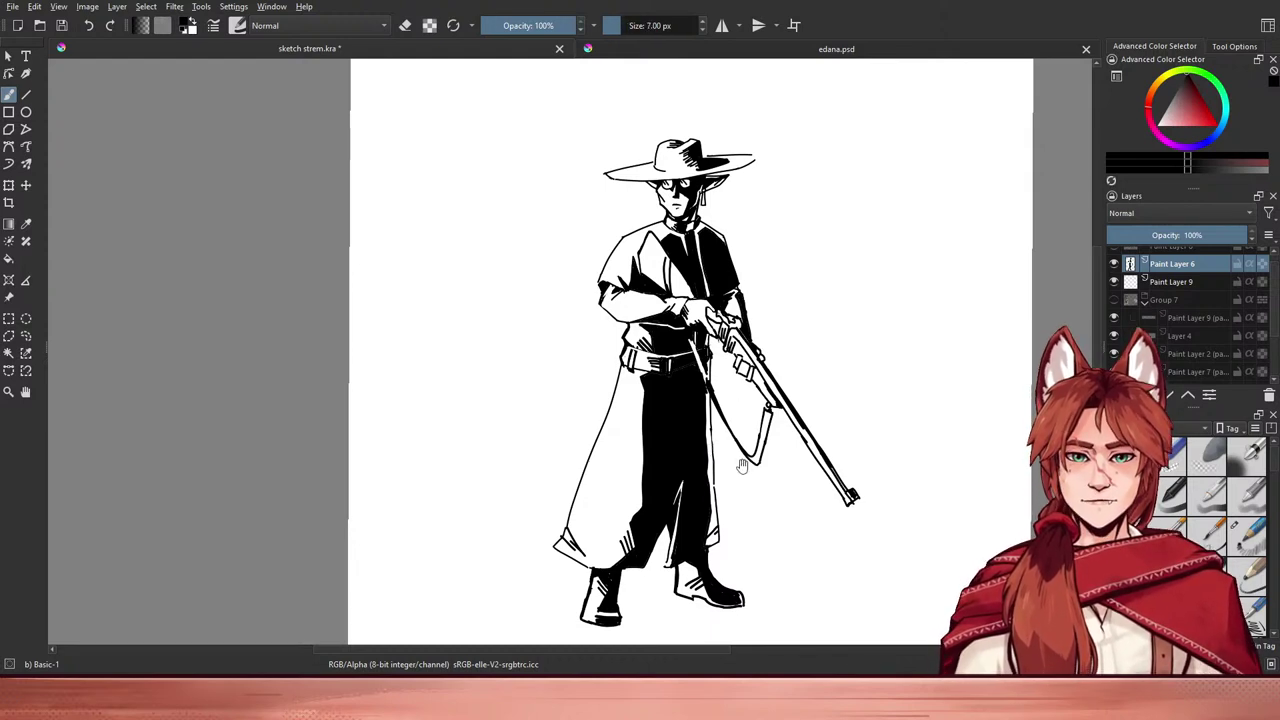
left_click_drag(741, 472, 732, 507)
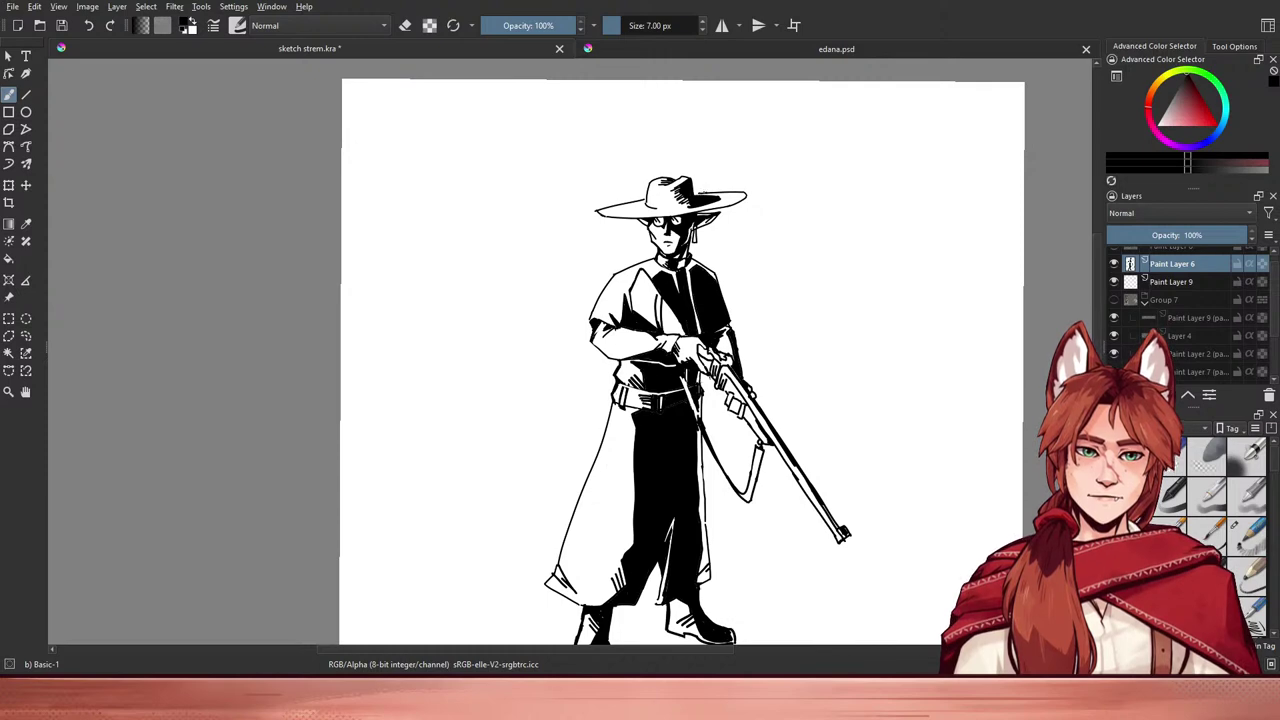
- Check the inked figure from hat to boots for spots that still need brush or eraser touch-ups
left_click_drag(770, 183, 763, 204)
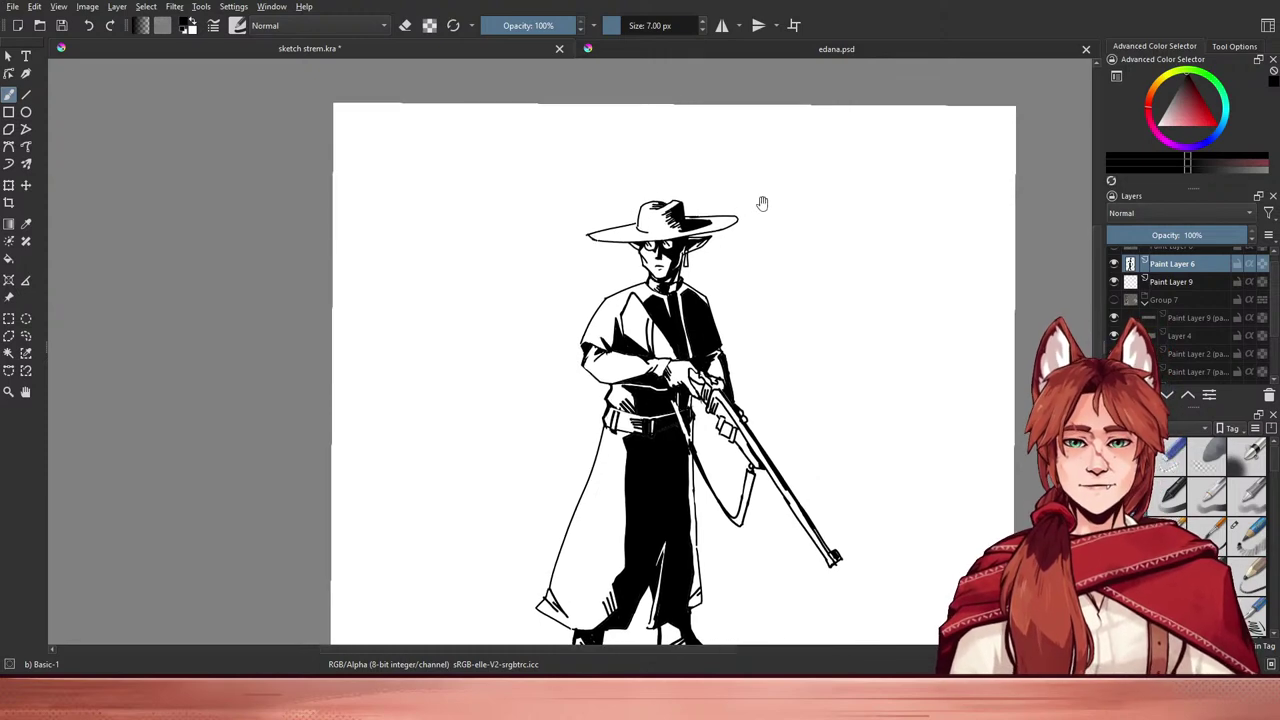
left_click_drag(738, 266, 746, 190)
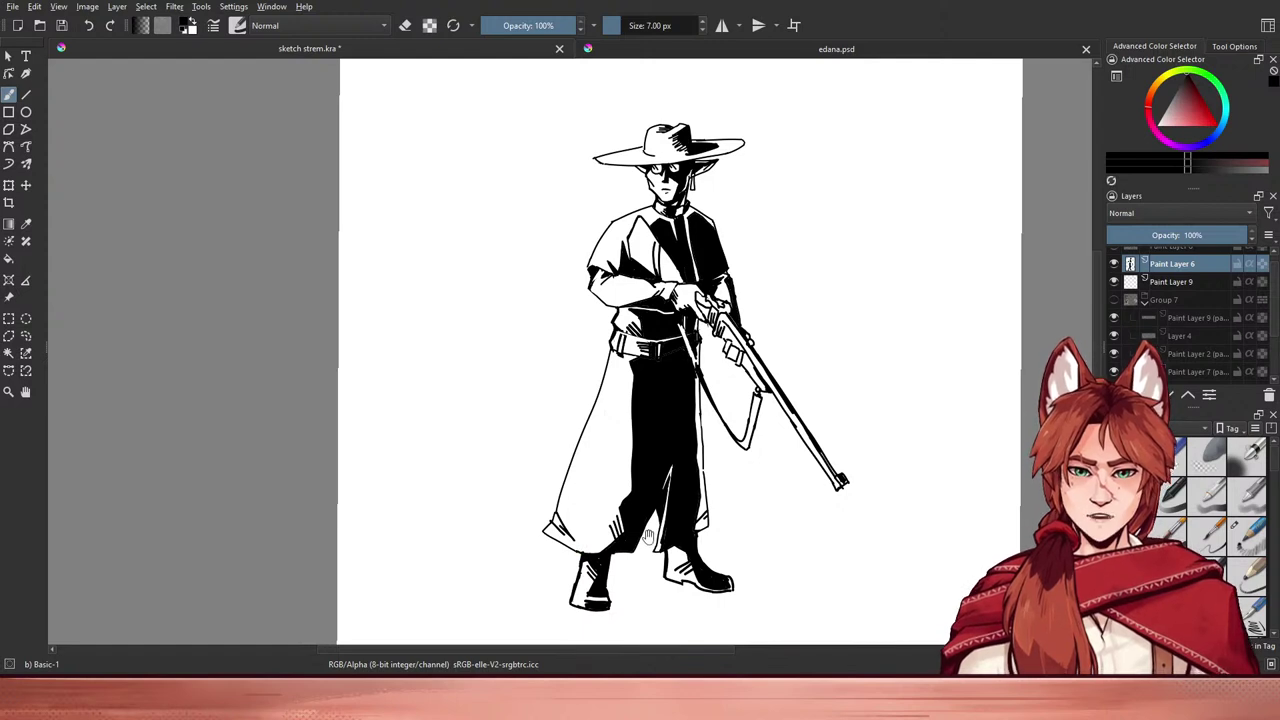
left_click_drag(648, 538, 642, 550)
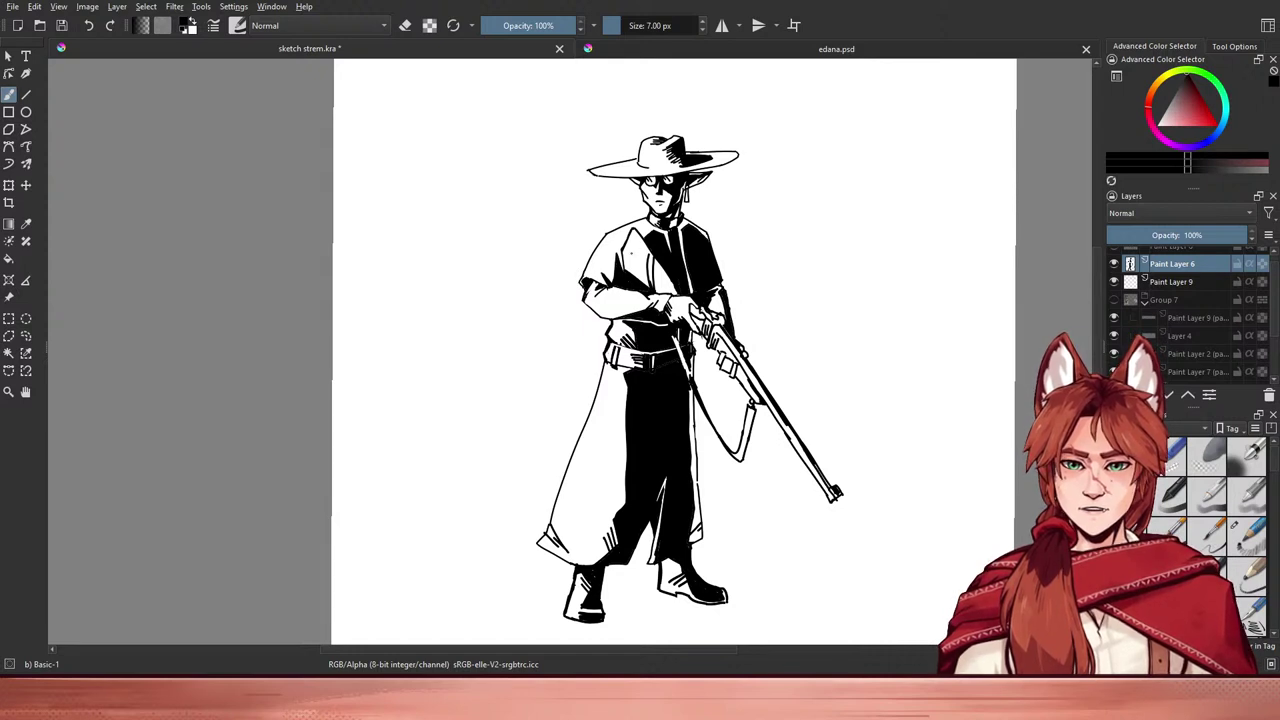
key("e")
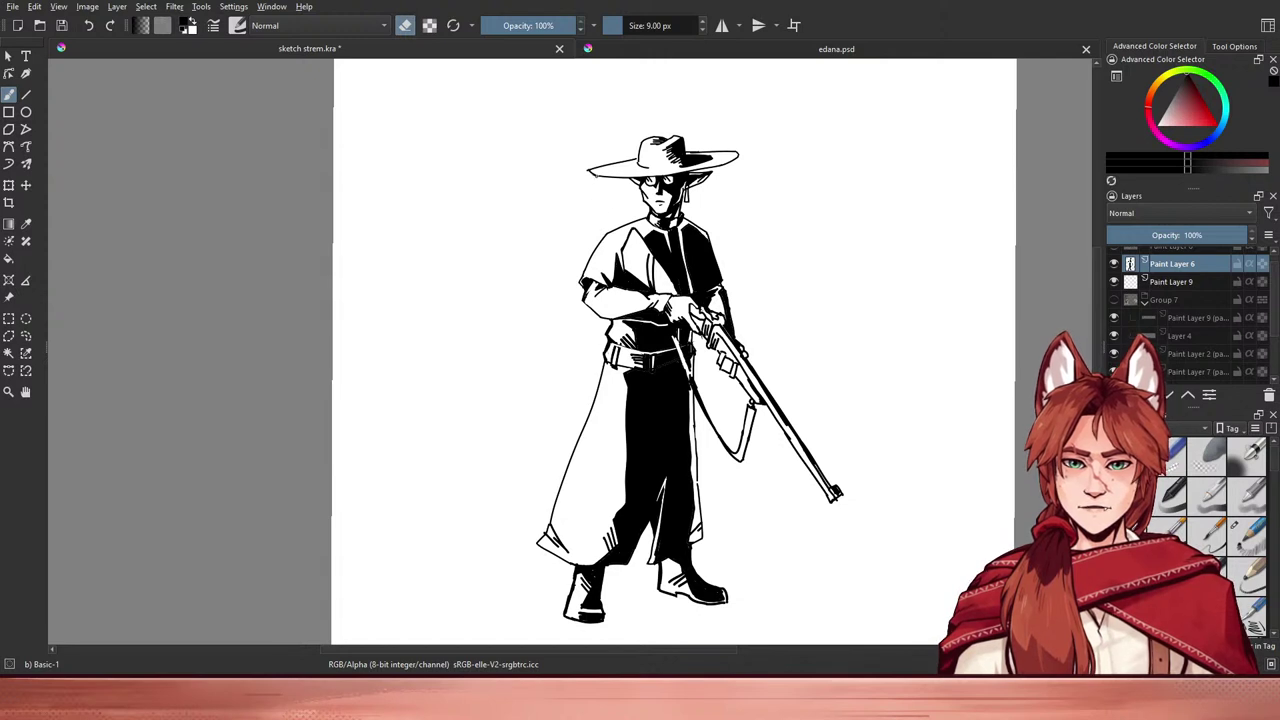
key("e")
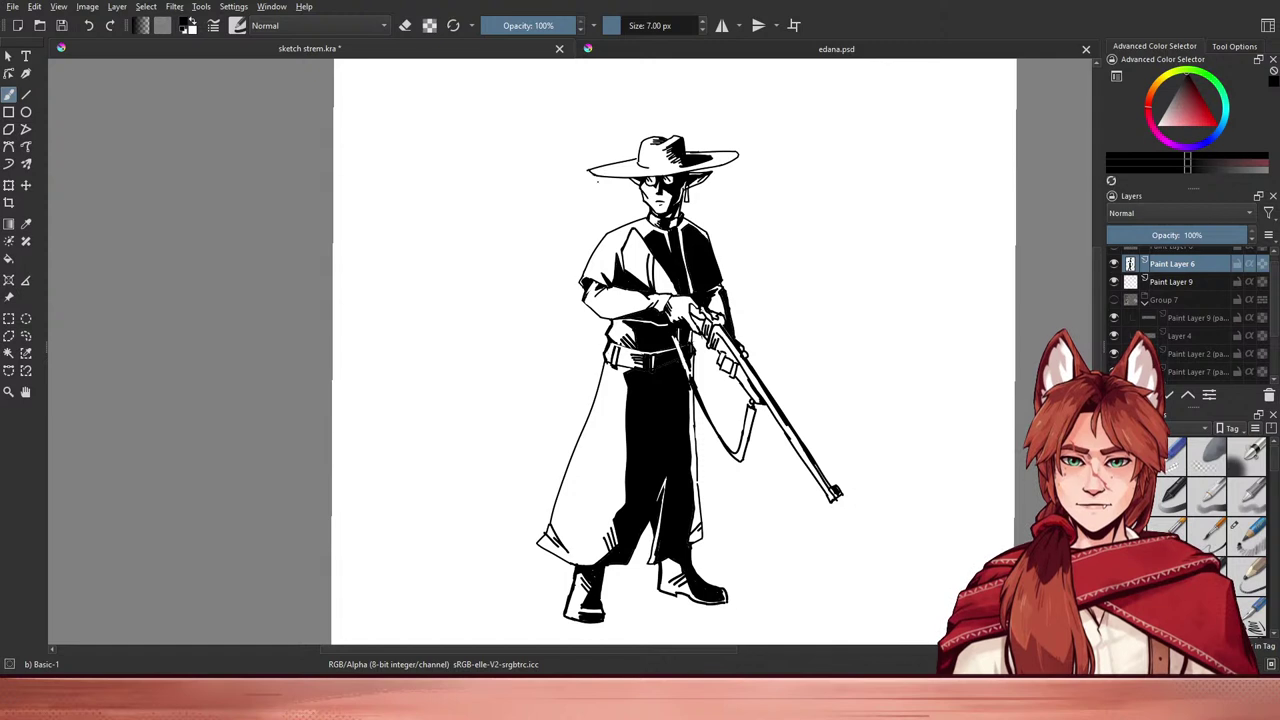
left_click_drag(586, 237, 580, 266)
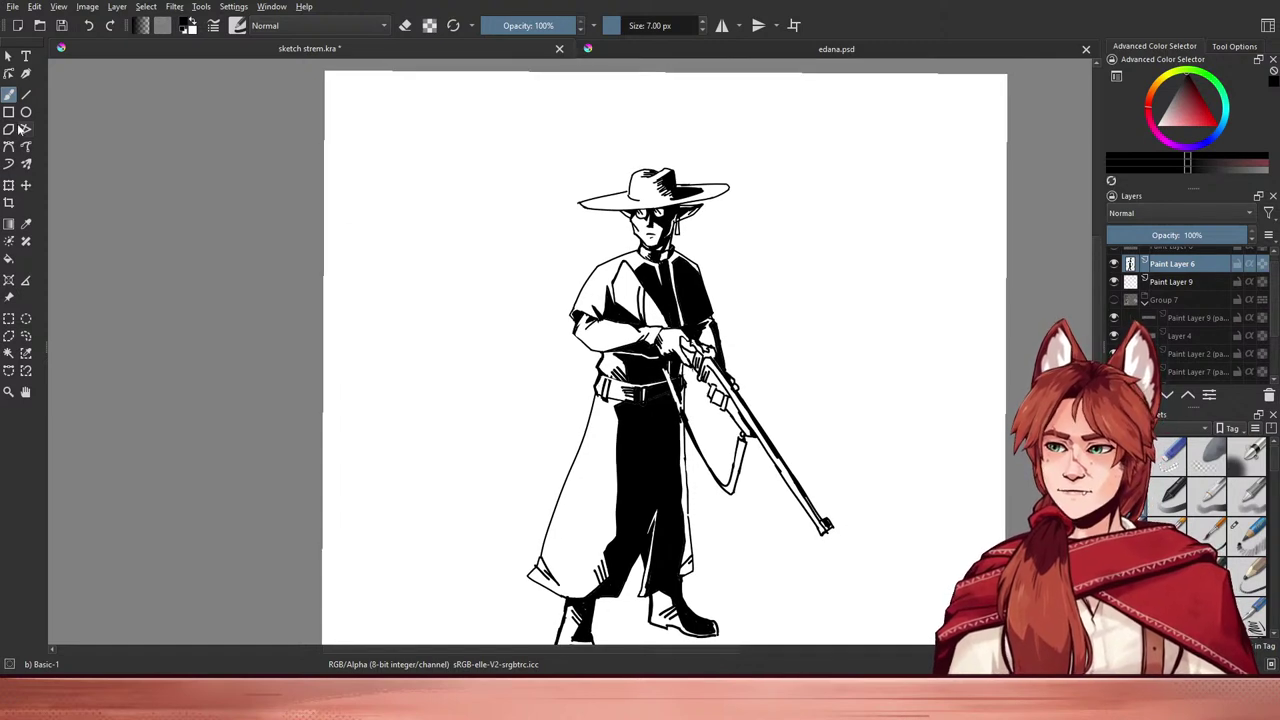
- Try to select the blank area around the figure on Paint Layer 6 and work inside it with brush and eraser
left_click(9, 354)
left_click(511, 444)
scroll(535, 500, "down", 3)
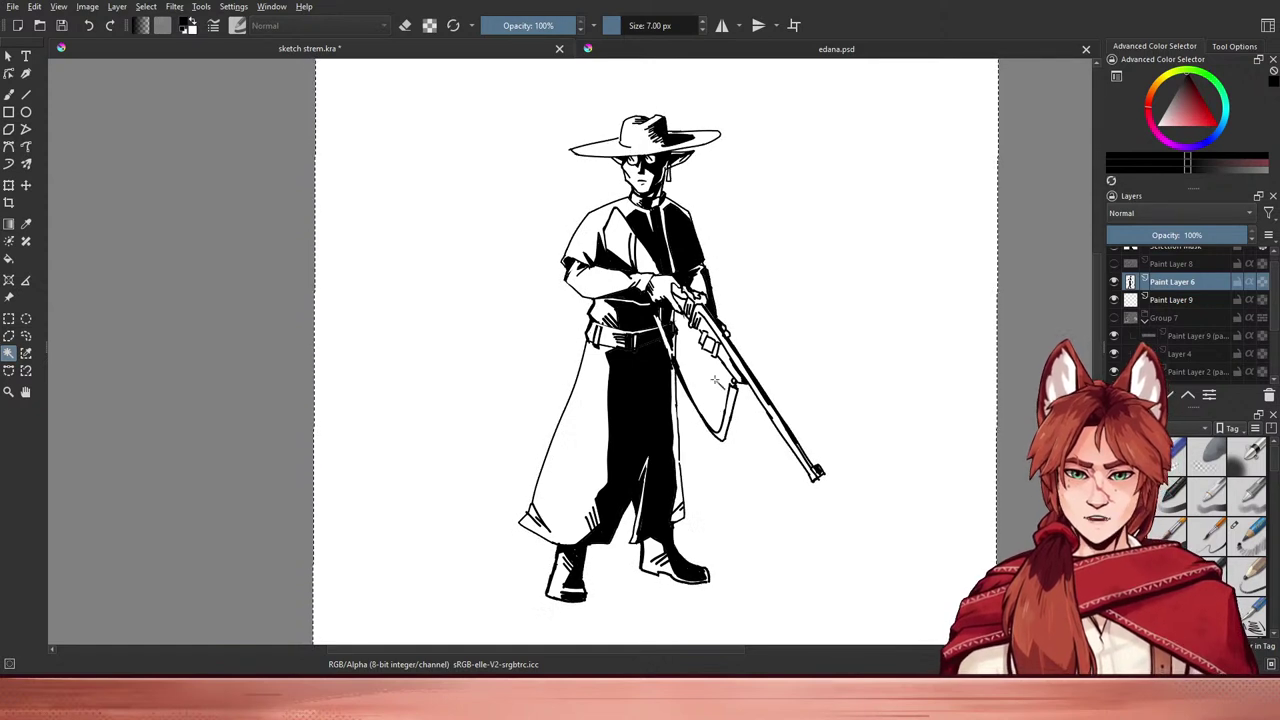
key("b")
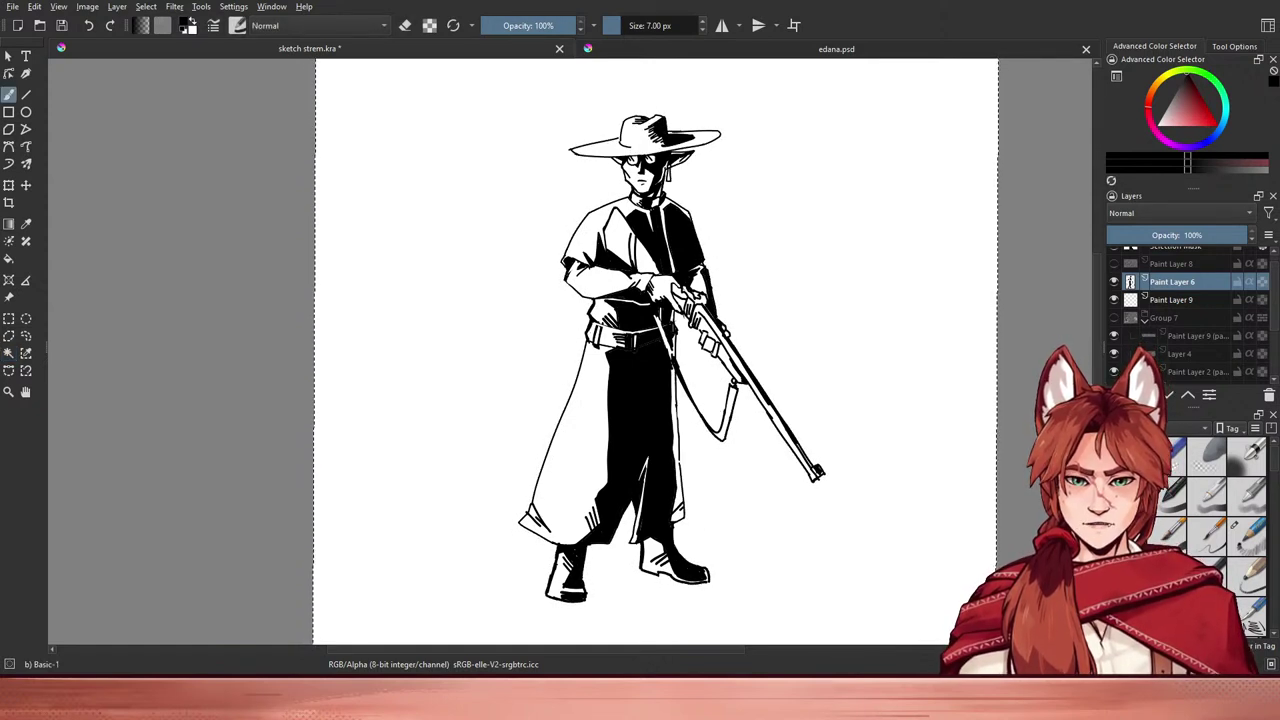
key("e")
key("e")
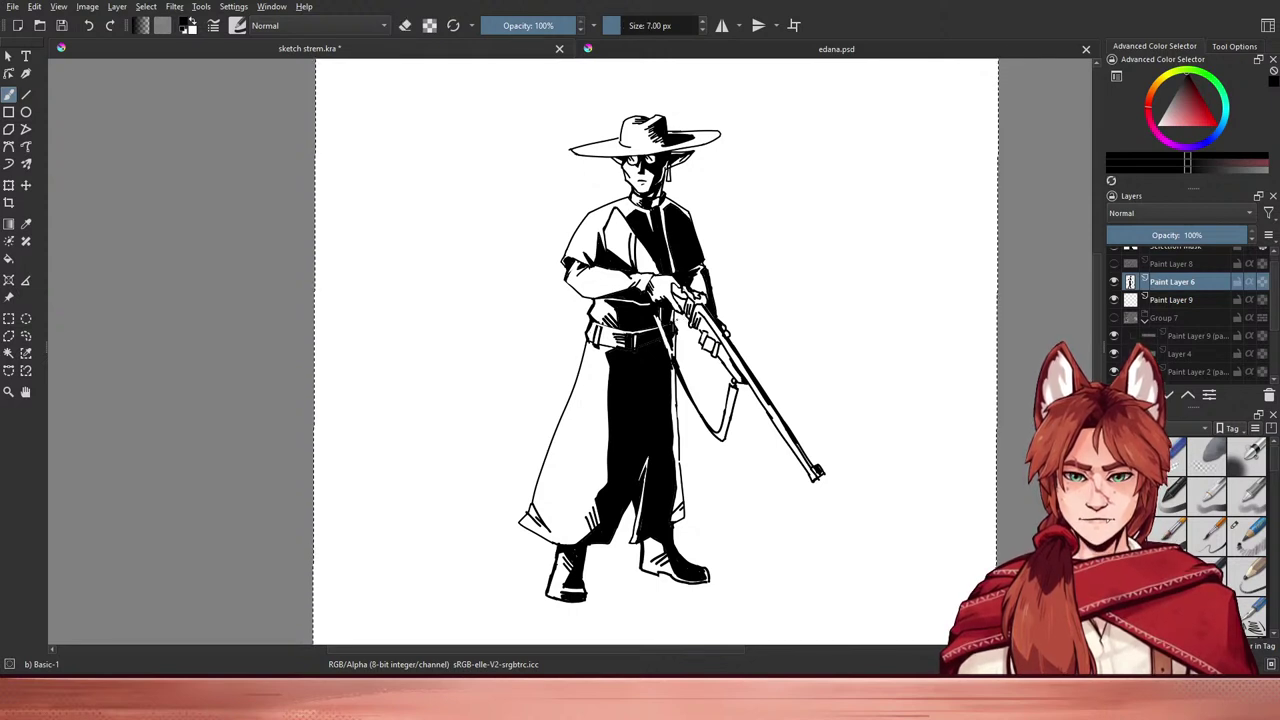
key("e")
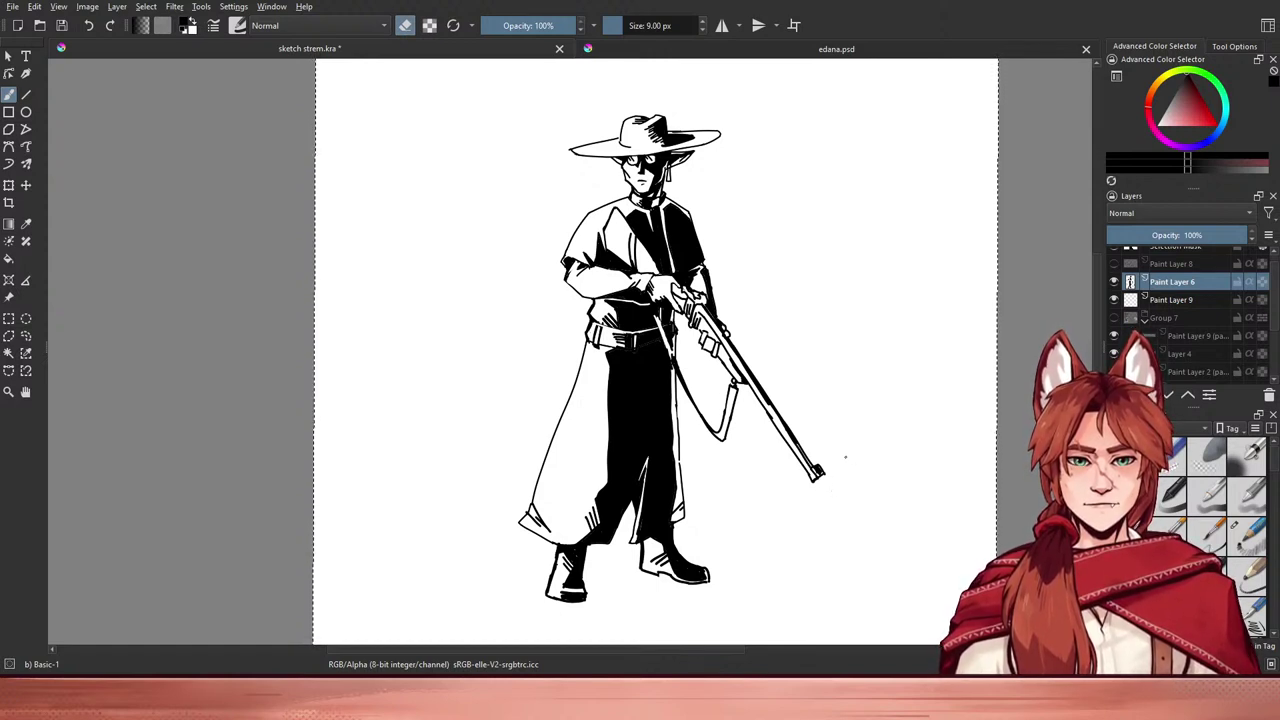
key("e")
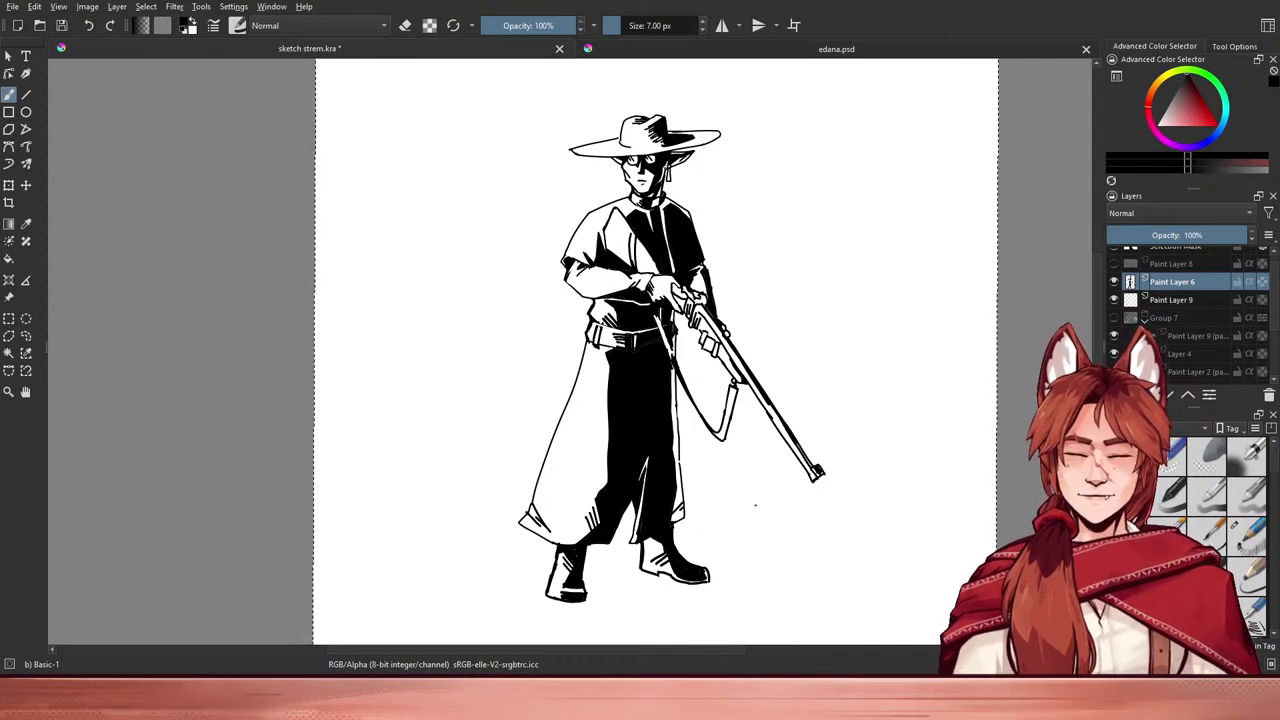
- Try selecting the background from Paint Layer 9 instead, and clear the selection
left_click(8, 353)
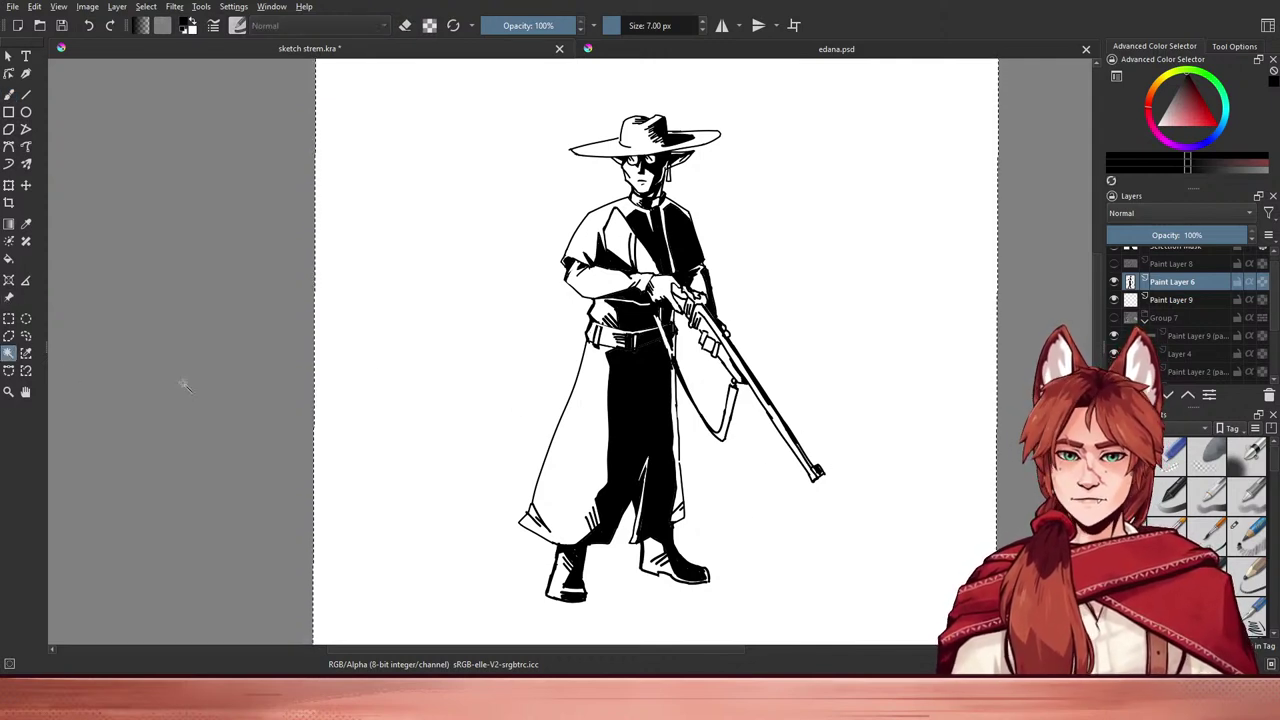
left_click(1167, 299)
scroll(1161, 302, "down", 1)
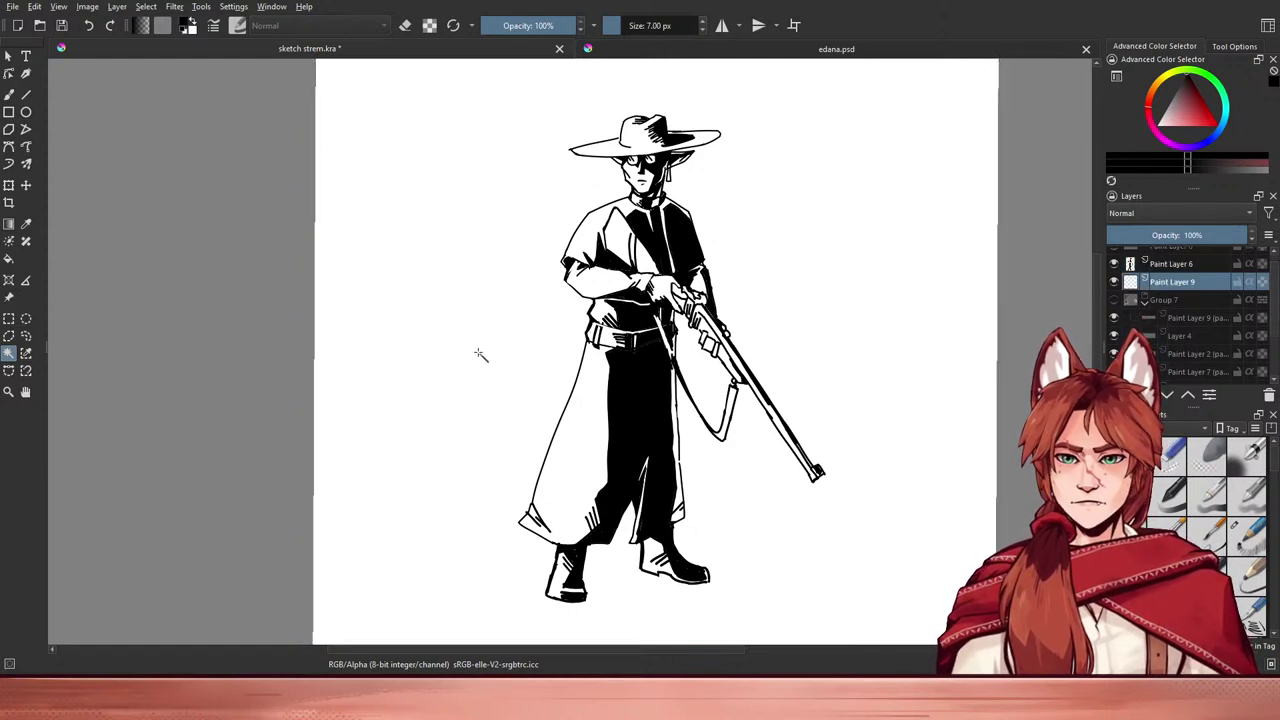
key("ctrl+a")
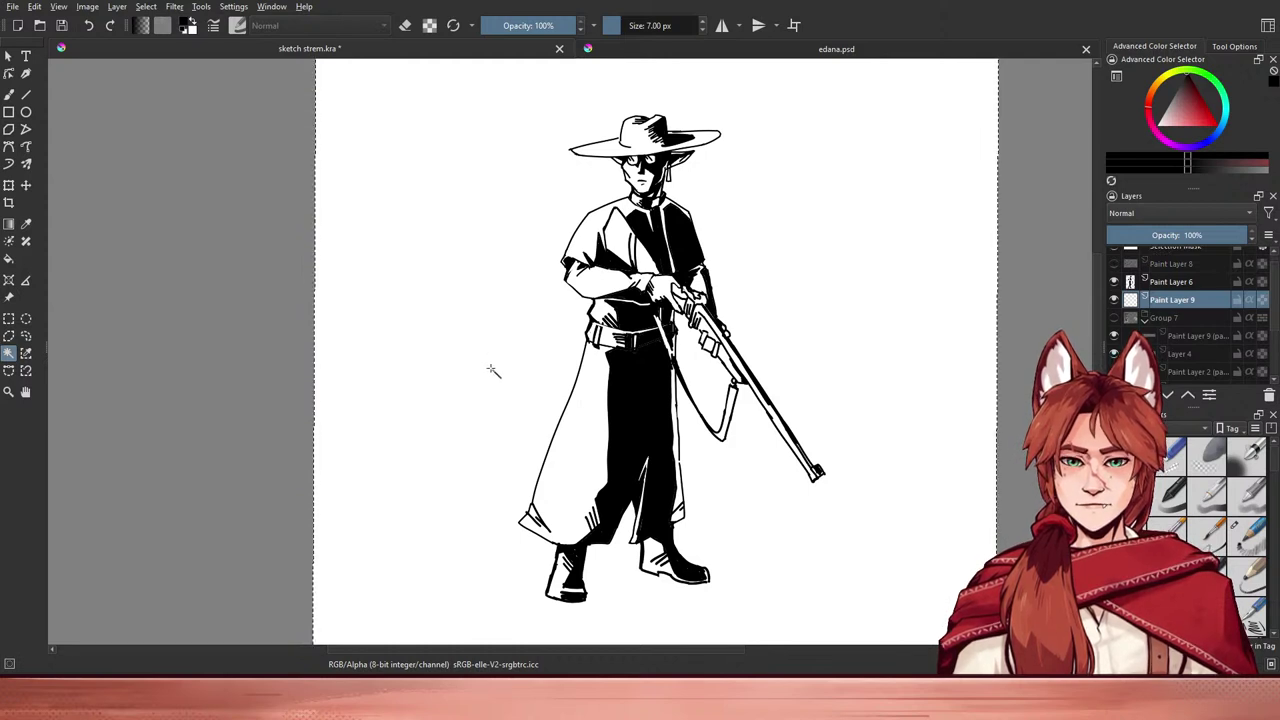
key("ctrl+shift+a")
- On Paint Layer 6, select the blank background outside the figure's outline with Contiguous Selection
left_click(1172, 266)
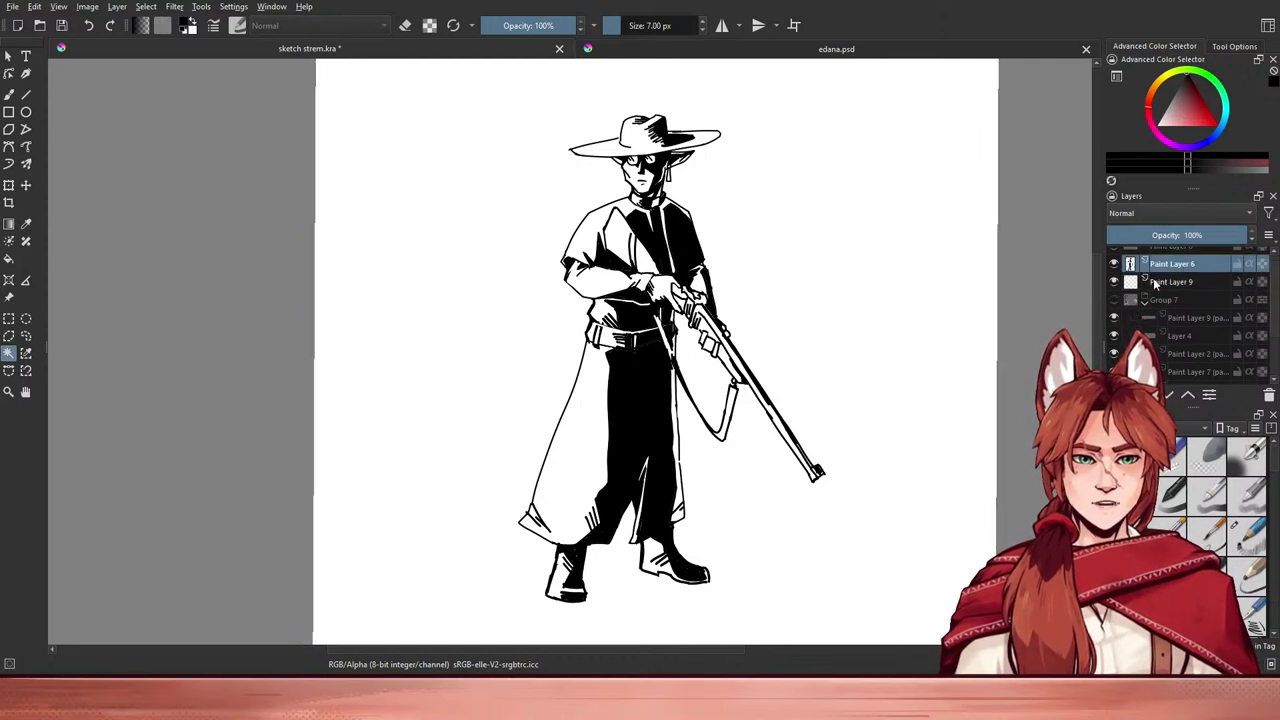
left_click(508, 366)
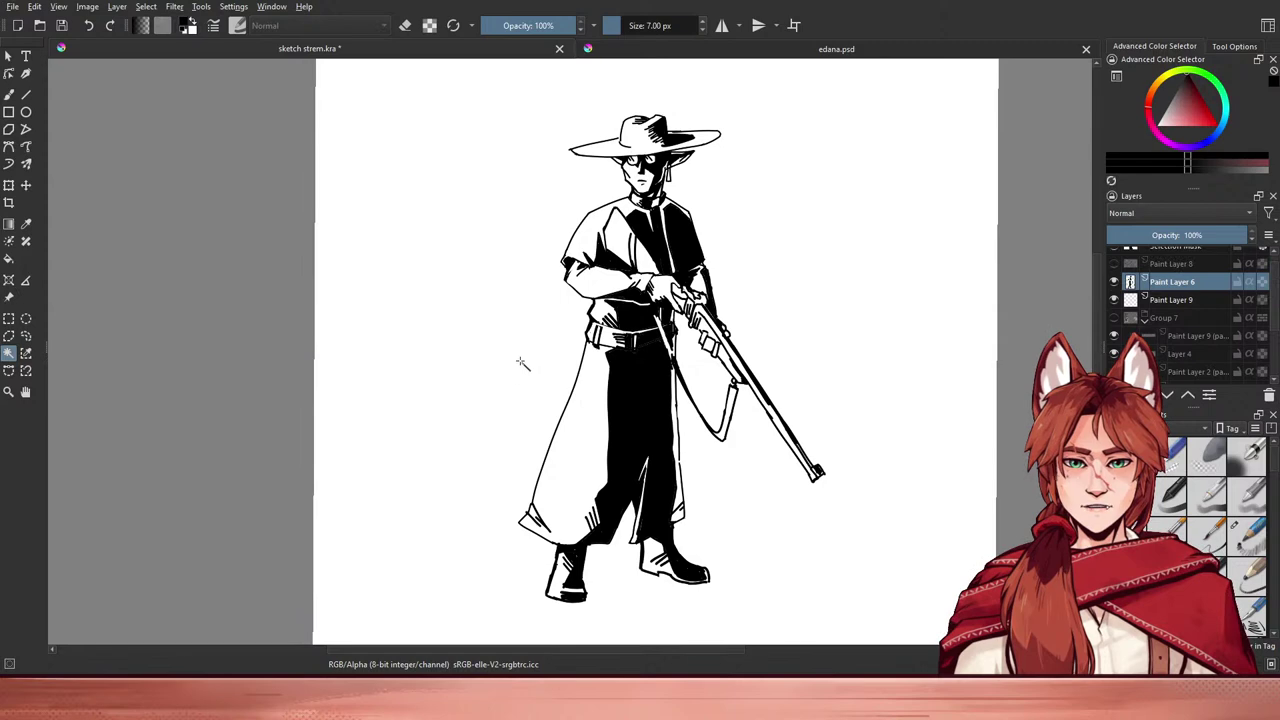
left_click(702, 367, "shift")
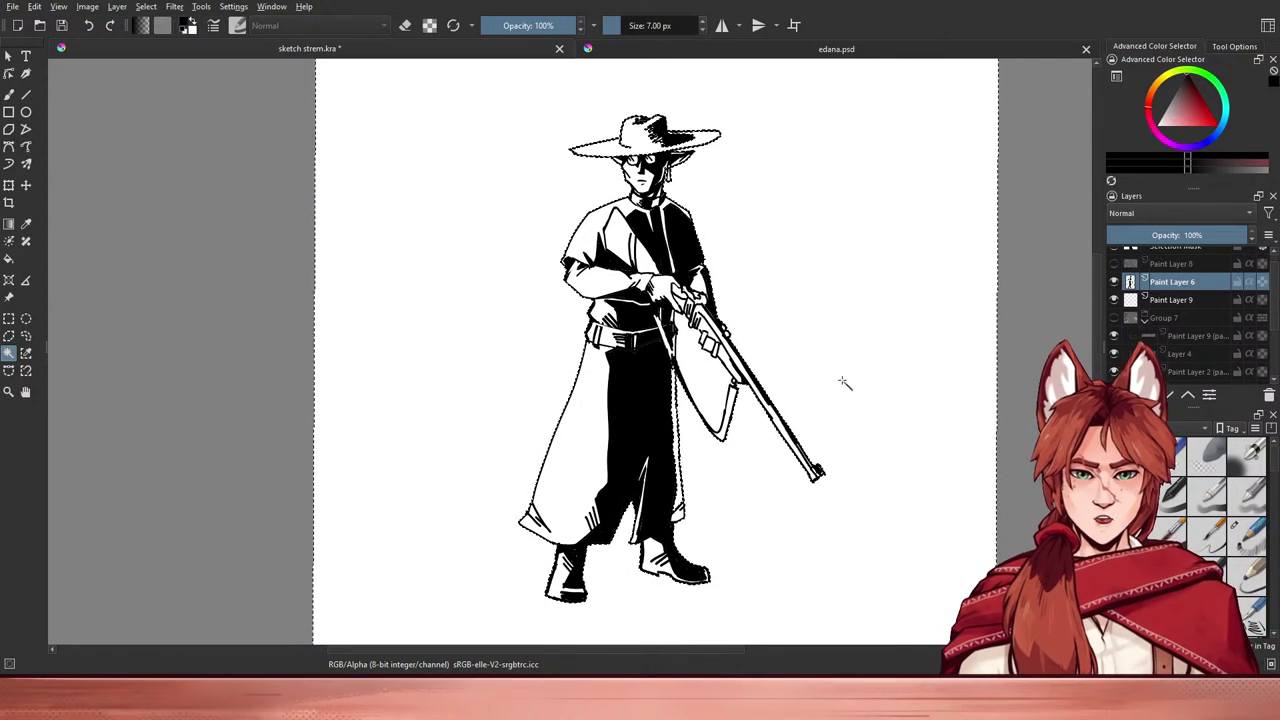
- Clear the selection and close the gap in the rifle's lower outline between the trigger hand and the sling, using brush and eraser
key("plus")
key("plus")
key("plus")
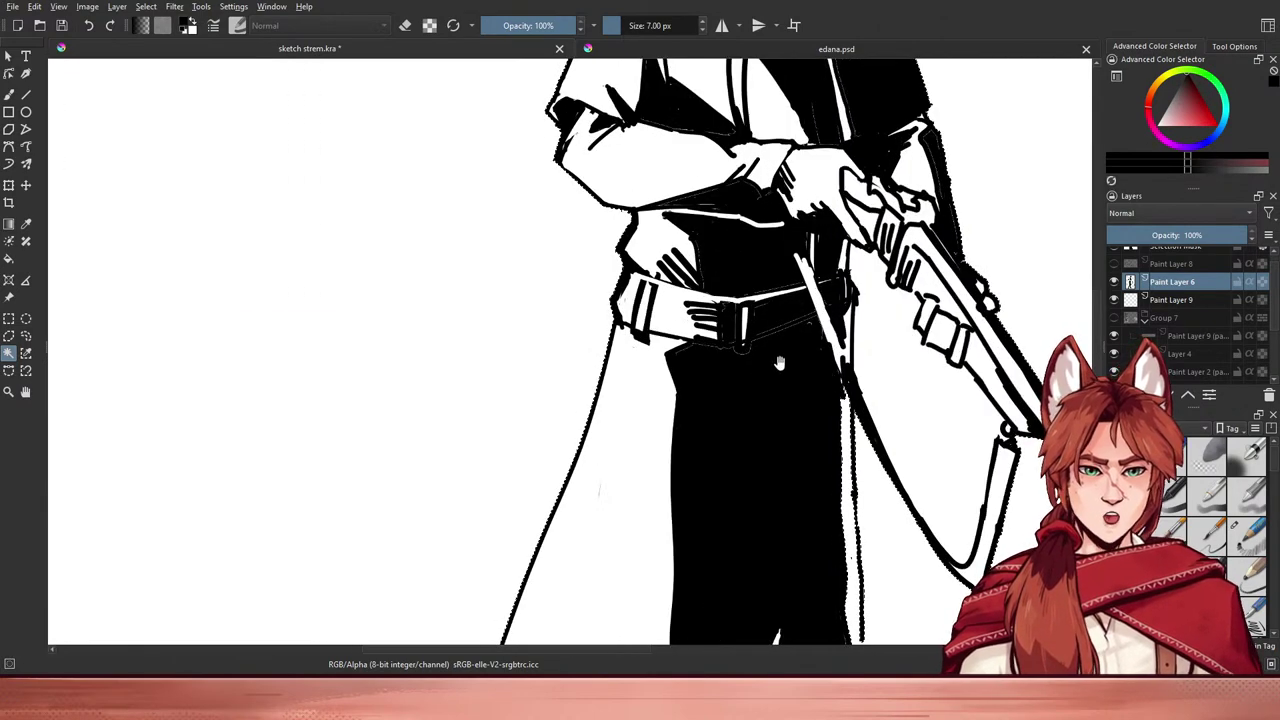
left_click_drag(778, 365, 588, 380)
key("b")
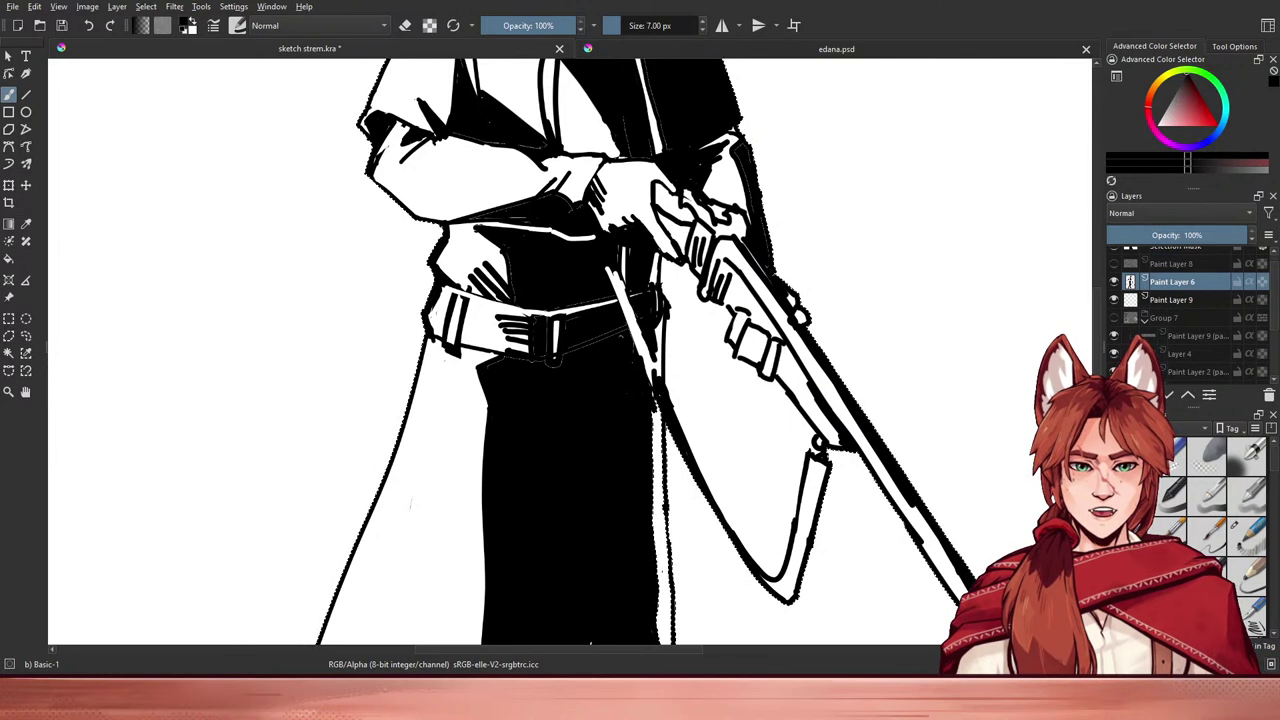
key("ctrl+shift+a")
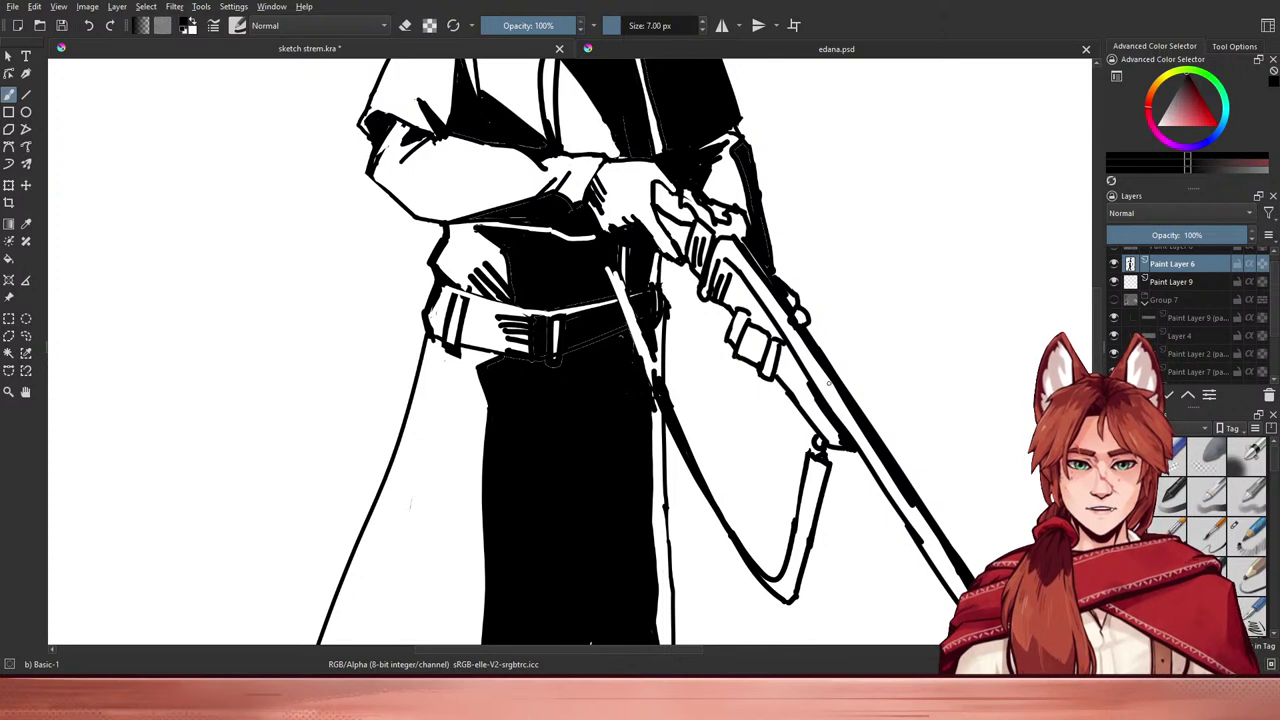
key("e")
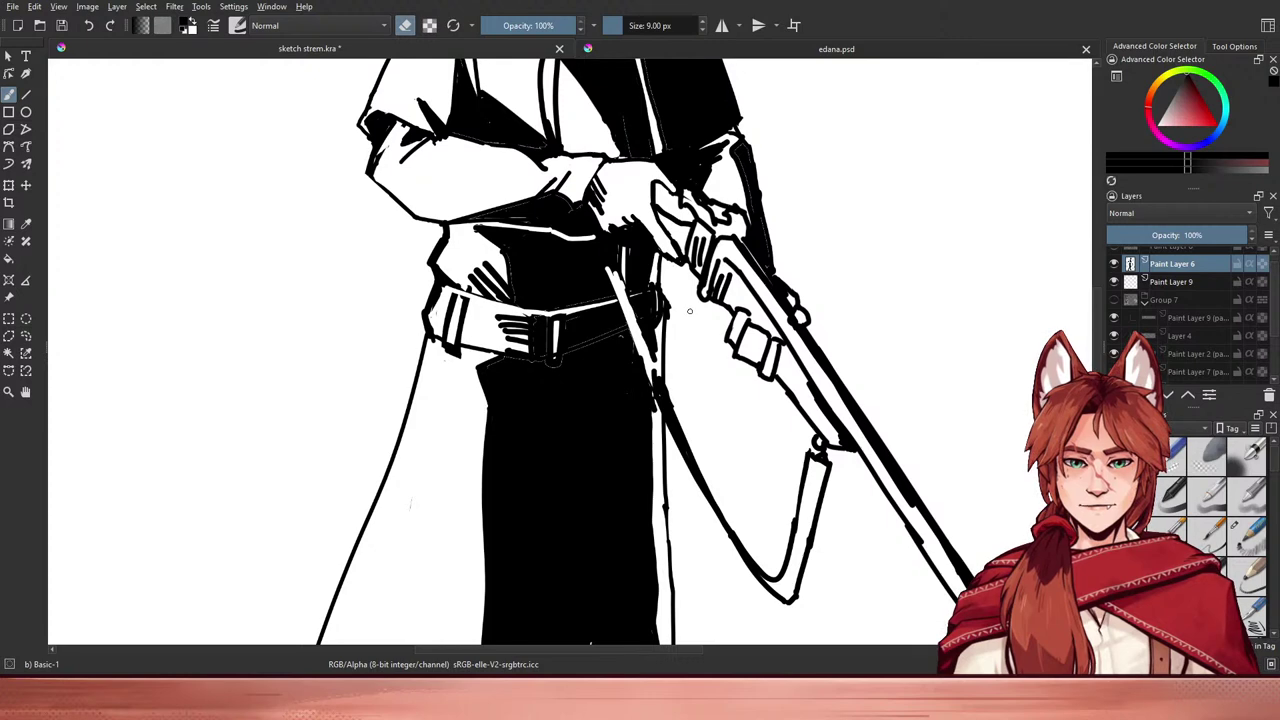
key("ctrl+minus")
key("ctrl+minus")
left_click_drag(421, 398, 428, 384)
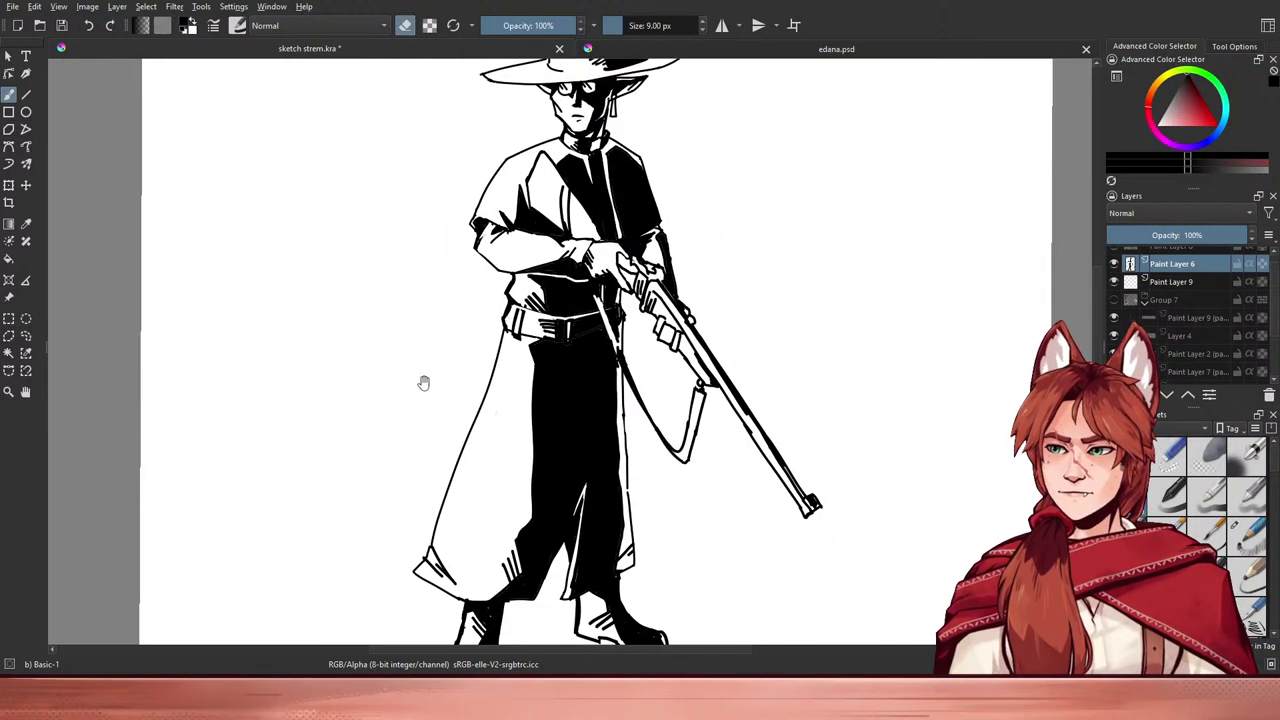
- Select the background outside the figure from Paint Layer 6 and make Paint Layer 9 the active layer
left_click(8, 352)
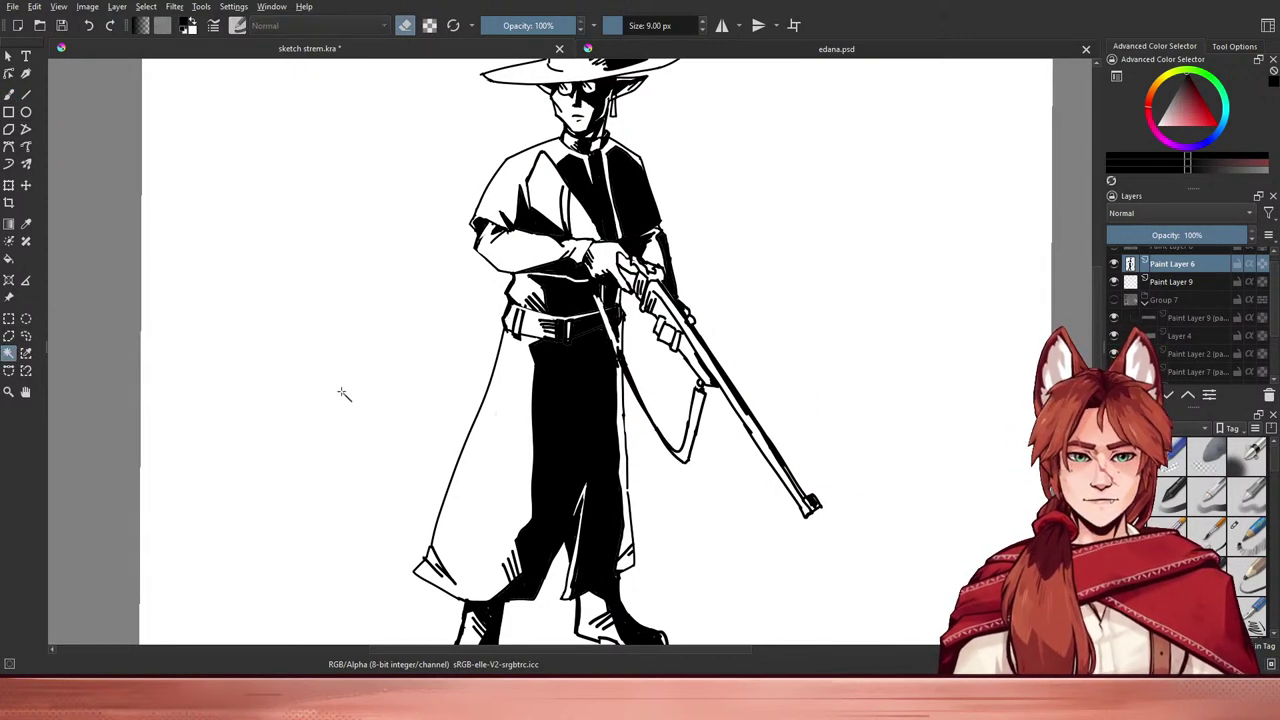
left_click(424, 402)
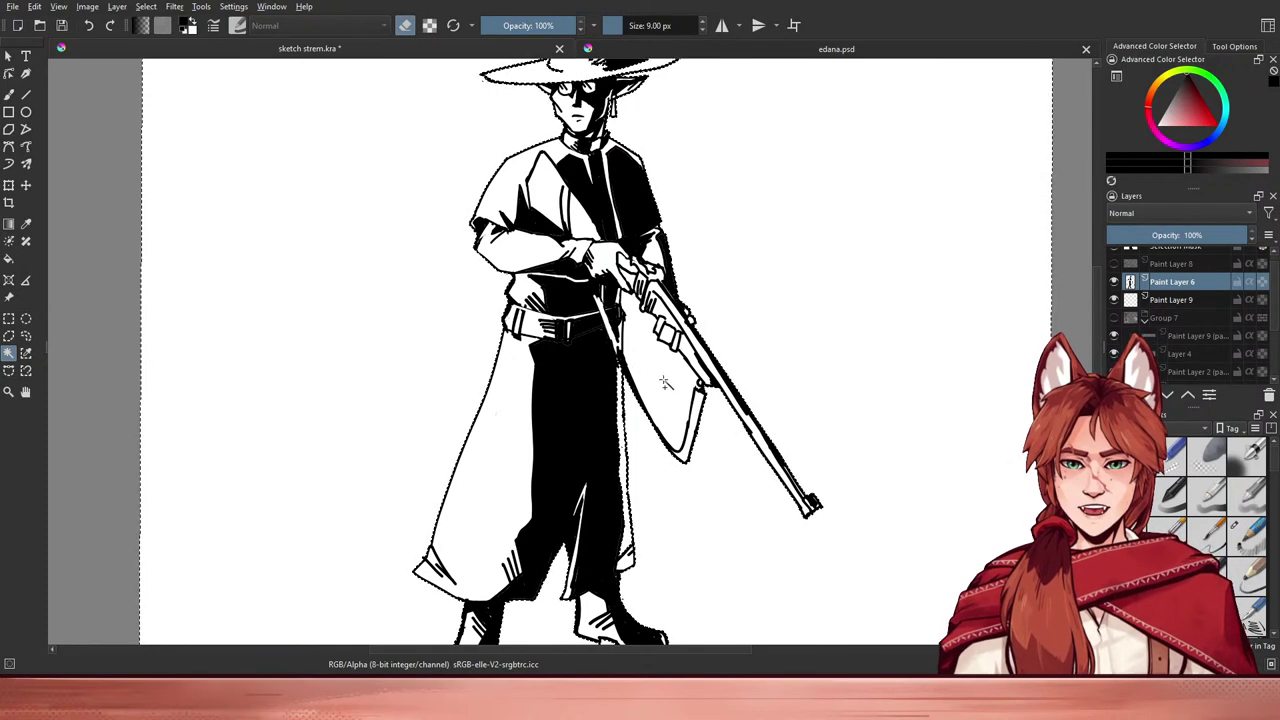
left_click(1160, 303)
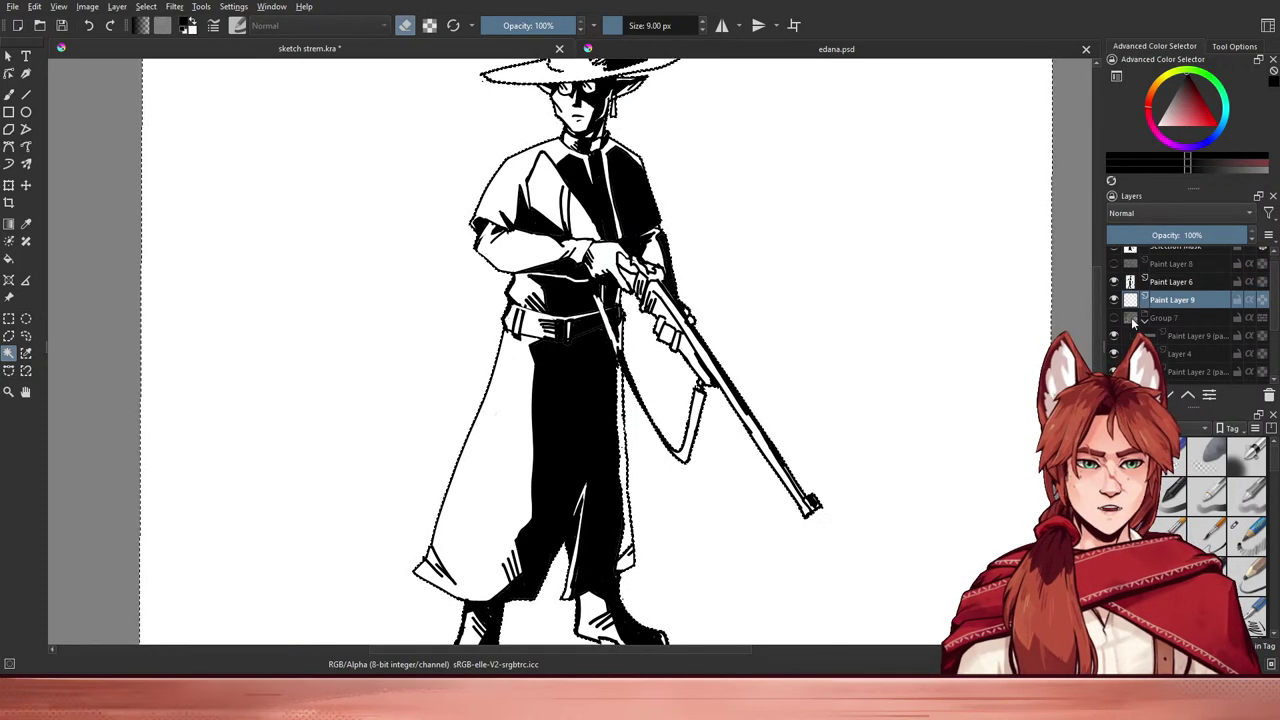
key("ctrl+minus")
key("ctrl+minus")
key("ctrl+plus")
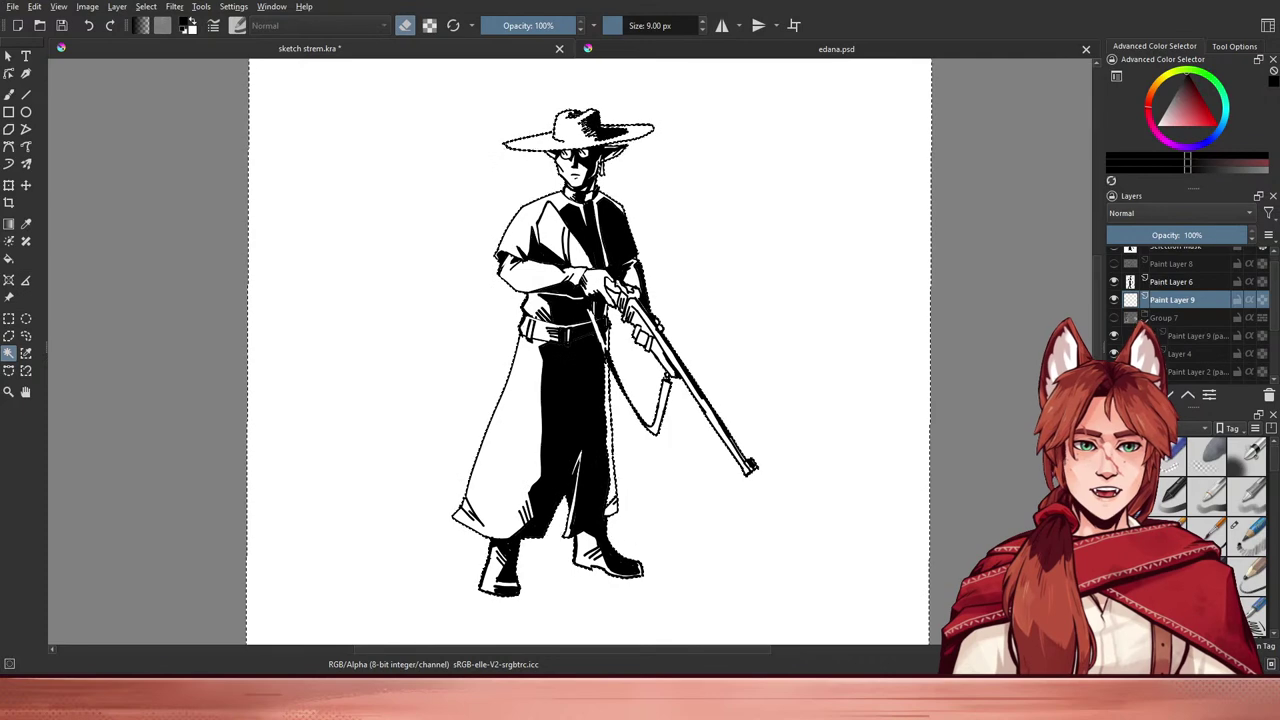
- Set the foreground colour to a muted grey-blue for the background
left_click_drag(1219, 132, 1182, 108)
left_click(1181, 107)
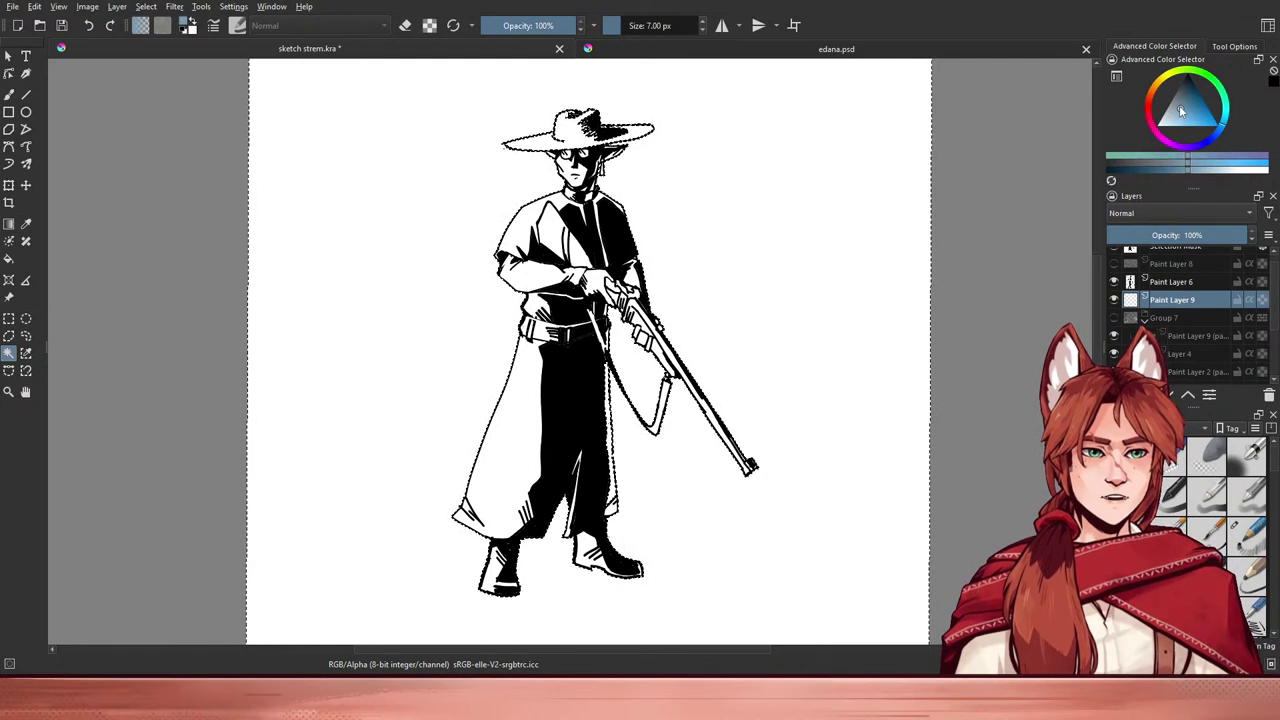
left_click(1179, 106)
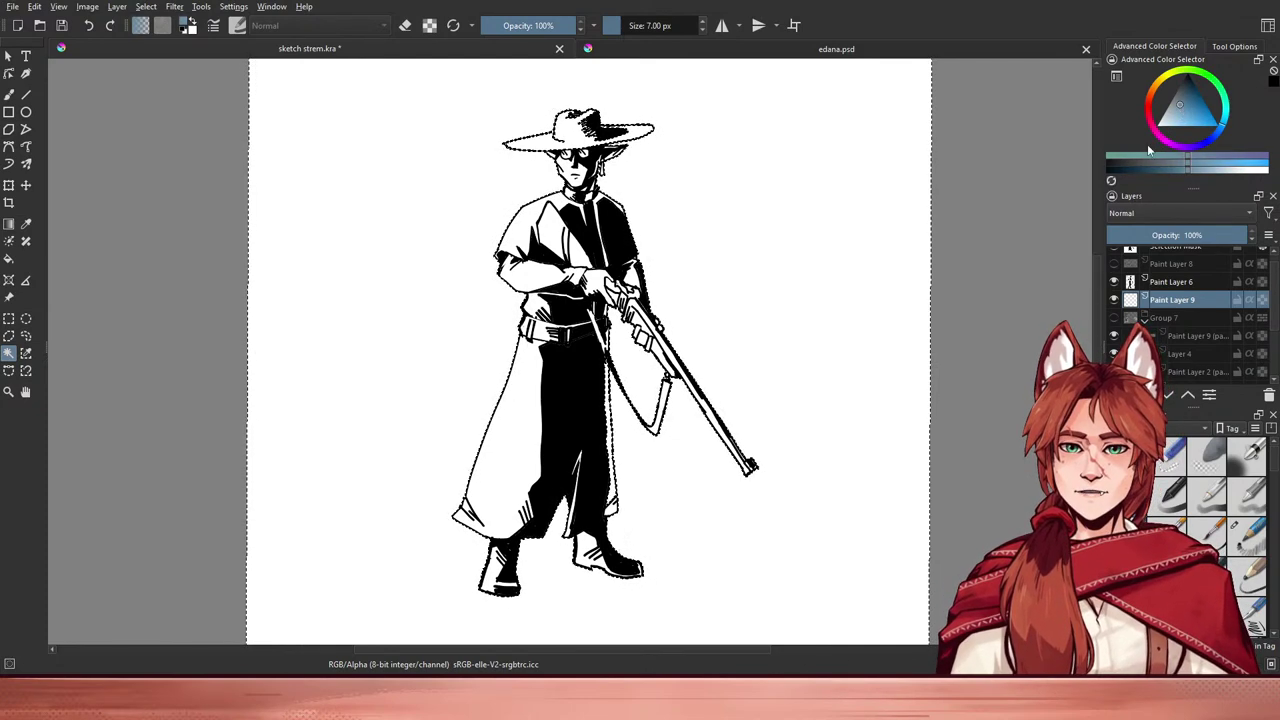
left_click(1182, 110)
left_click(1179, 106)
- Try a short gradient inside the background selection on Paint Layer 9 and undo it
key("g")
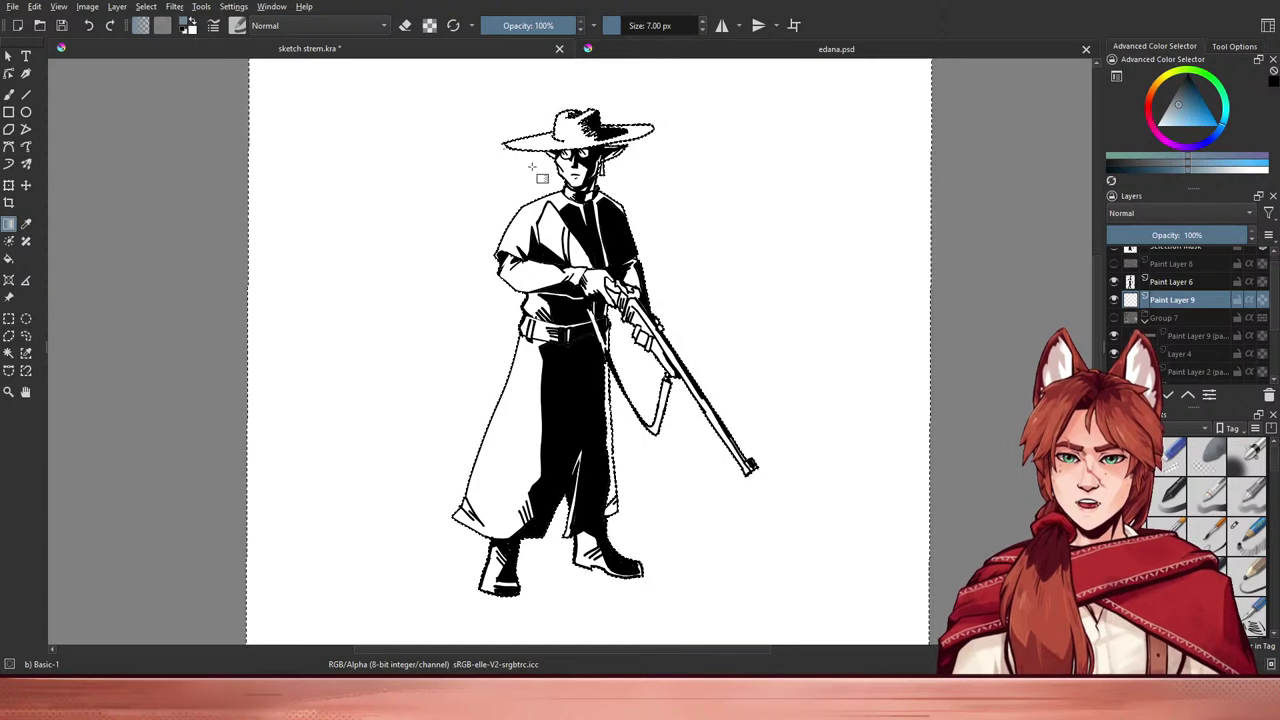
left_click_drag(564, 473, 566, 487)
key("ctrl+z")
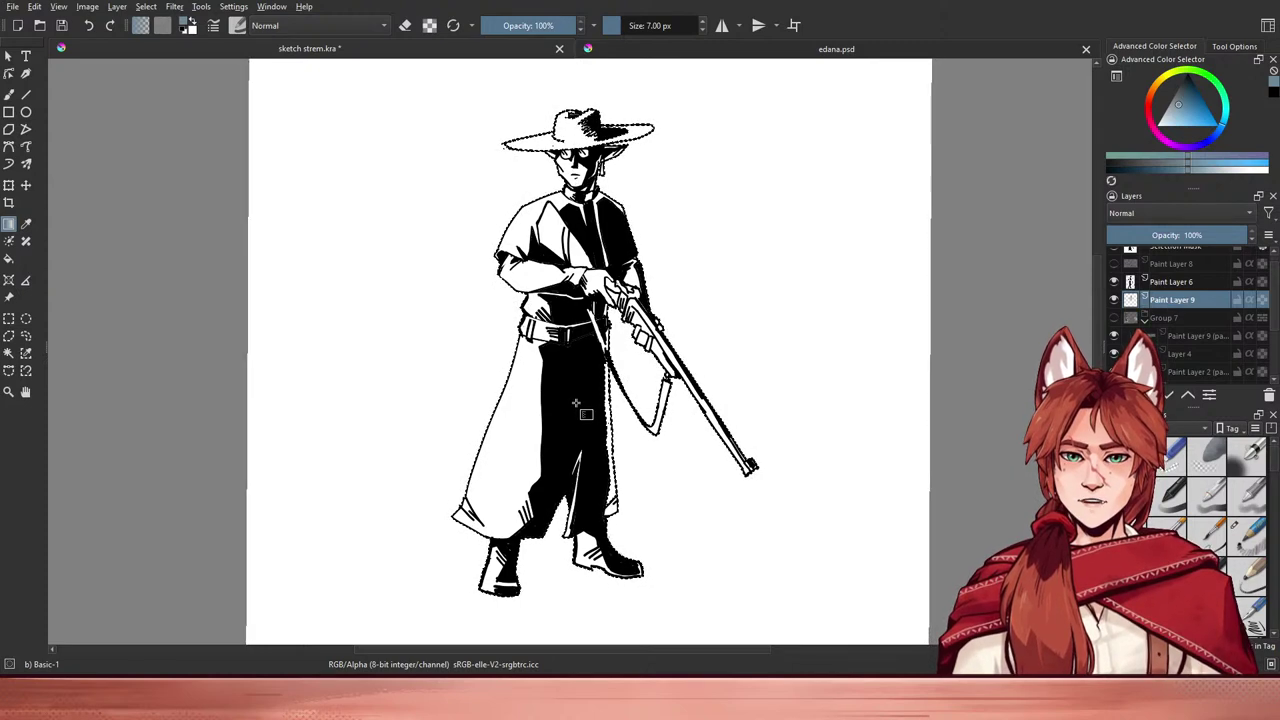
- Switch to the Fill tool, restore the default black and white colours, and clear the background selection
mouse_move(637, 265)
left_mouse_down()
mouse_move(634, 382)
mouse_move(649, 263)
left_mouse_up()
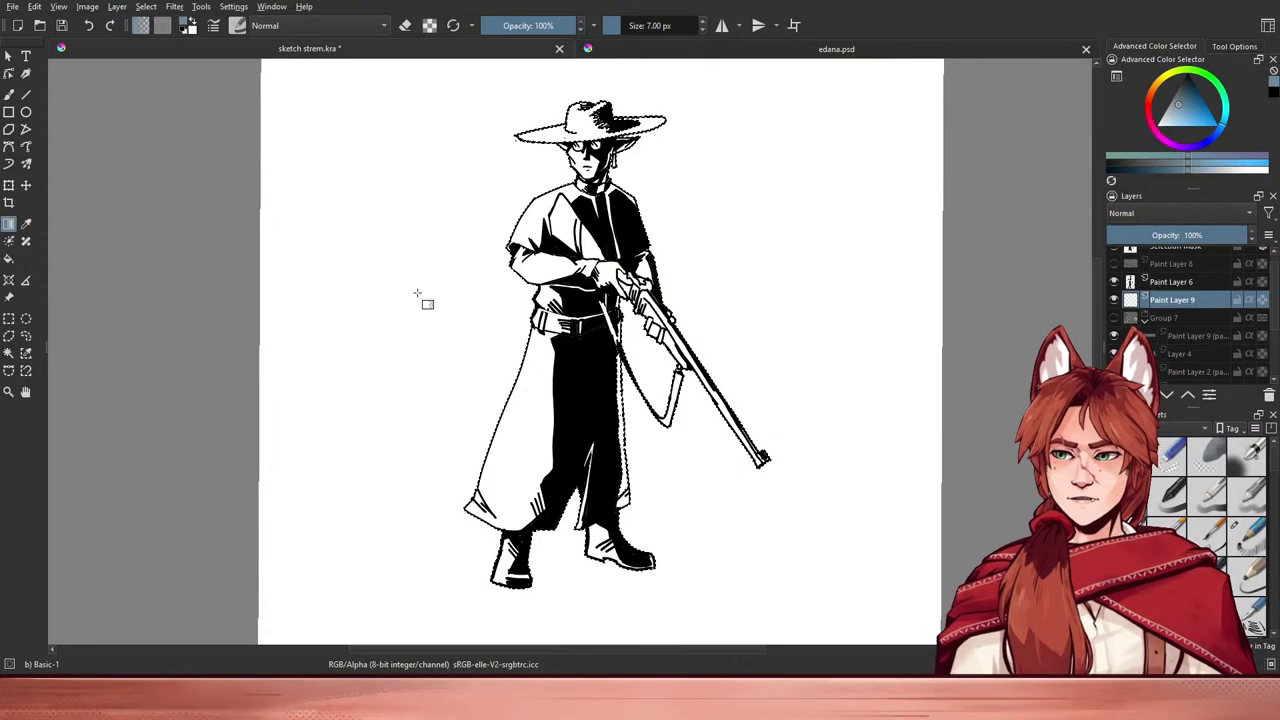
left_click_drag(496, 272, 494, 323)
key("f")
key("d")
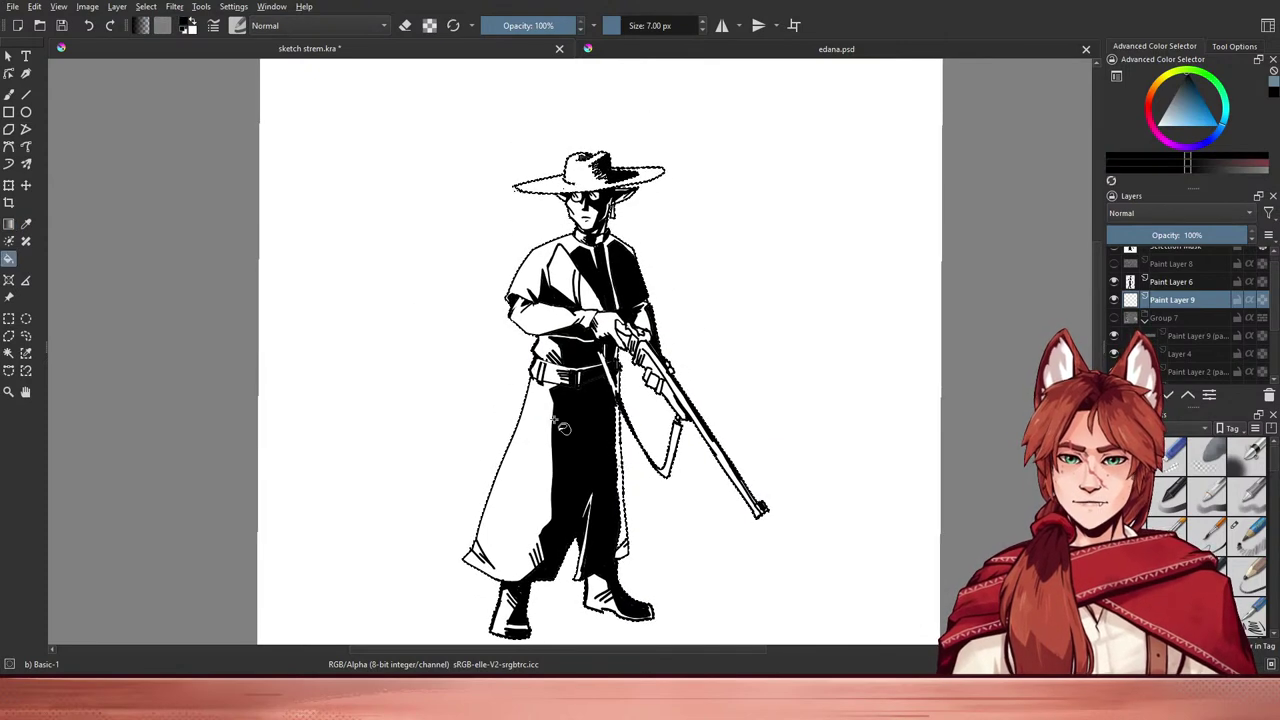
left_click_drag(558, 365, 552, 451)
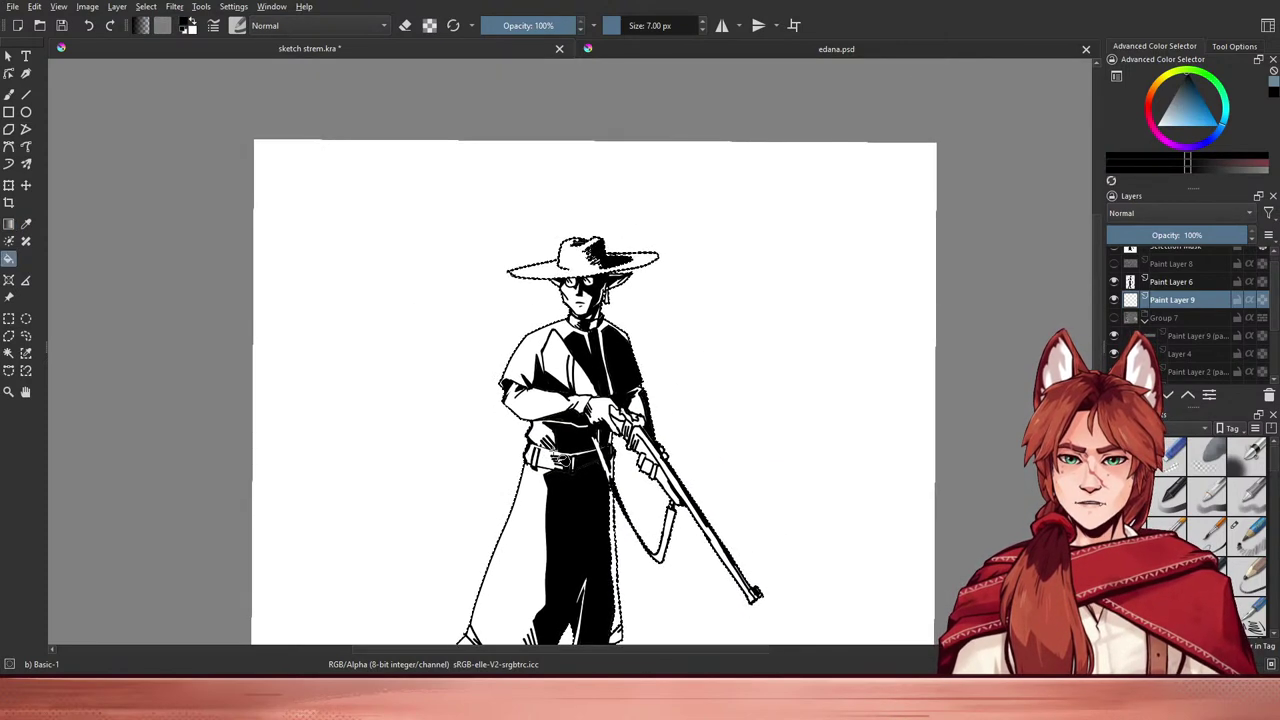
key("ctrl+shift+a")
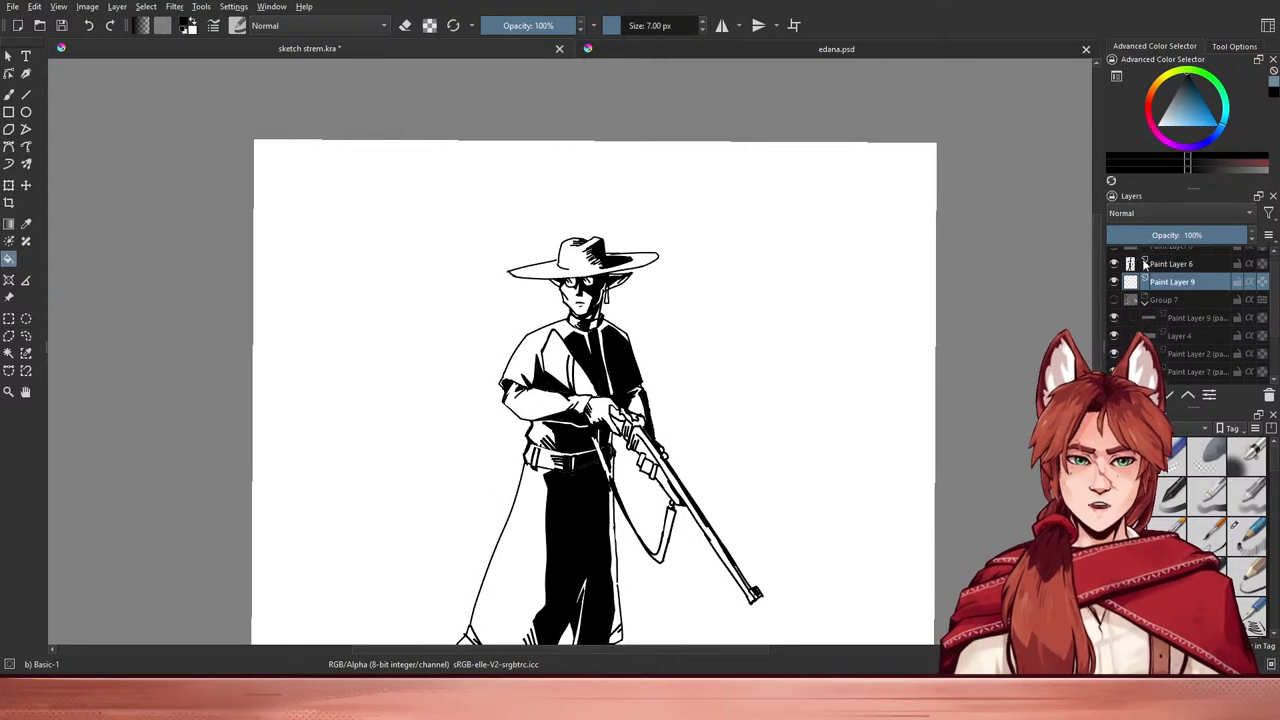
- On Paint Layer 6, clean up the pointed tip of the hat brim with the 9 px eraser and the 7 px brush
left_click(1168, 269)
key("ctrl+plus")
key("ctrl+plus")
key("ctrl+plus")
left_click_drag(627, 292, 618, 390)
key("b")
scroll(627, 397, "up", 4)
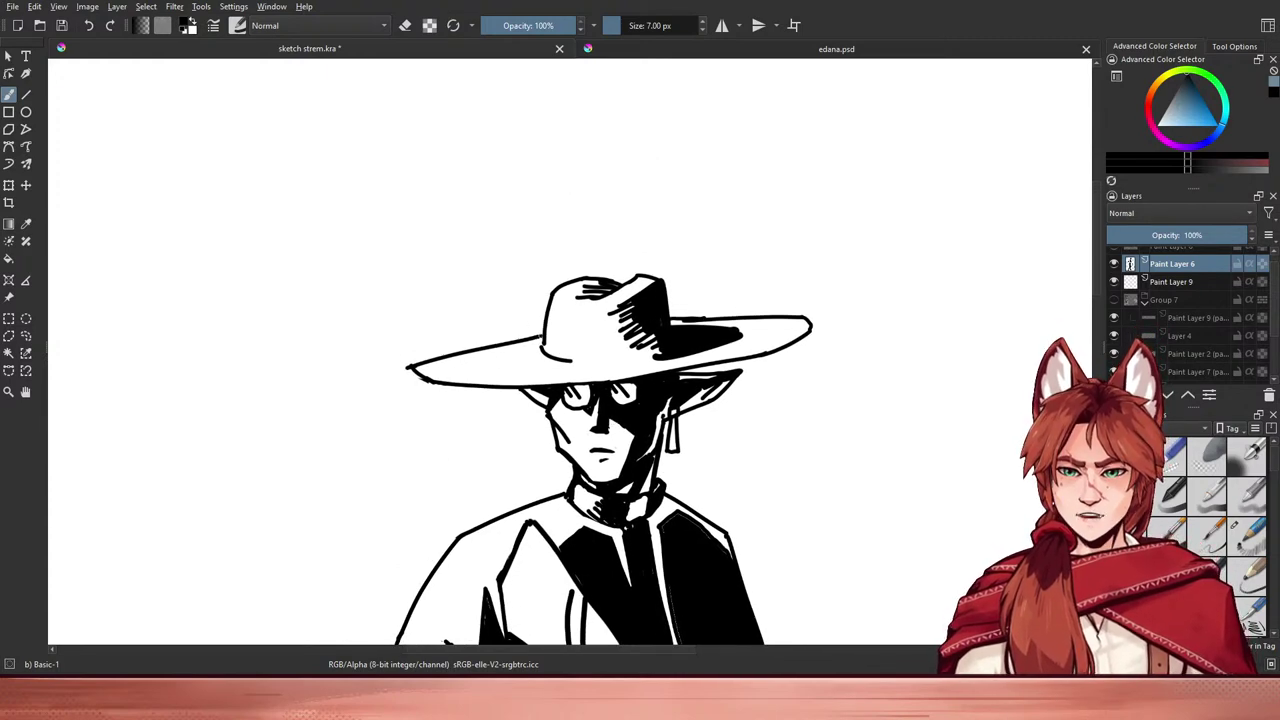
key("e")
key("ctrl+z")
left_click_drag(412, 377, 437, 388)
key("e")
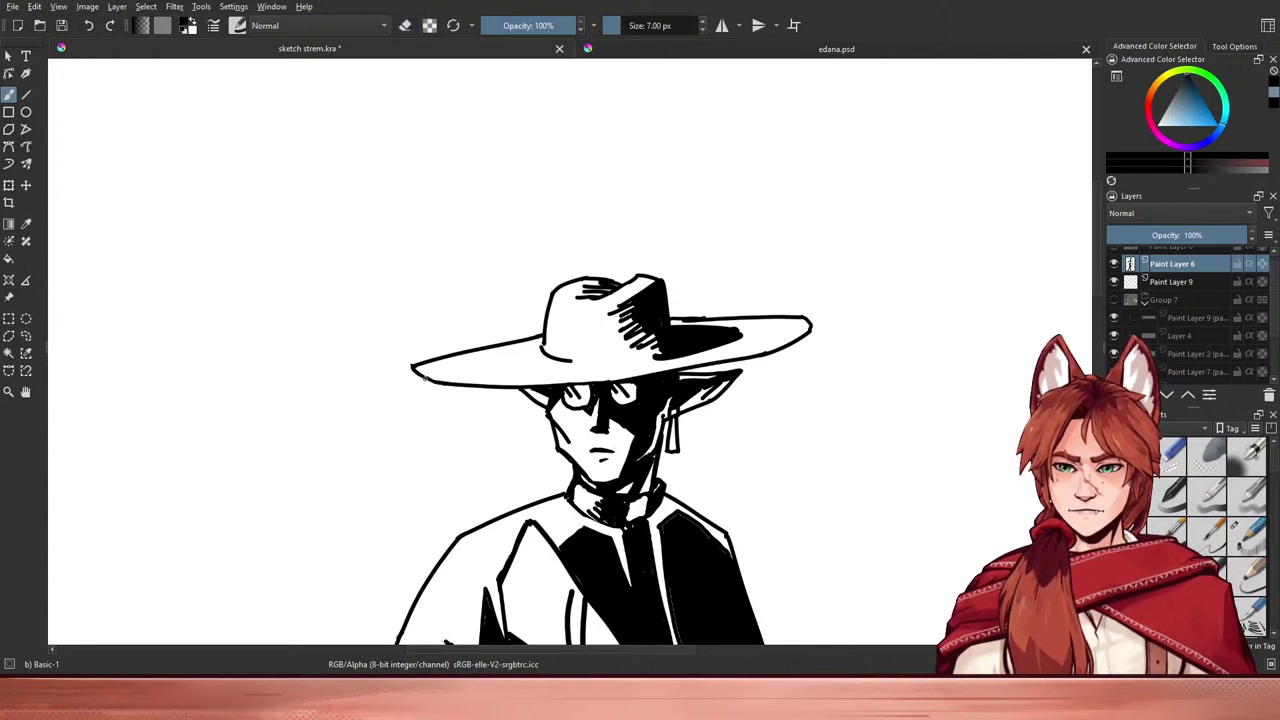
key("e")
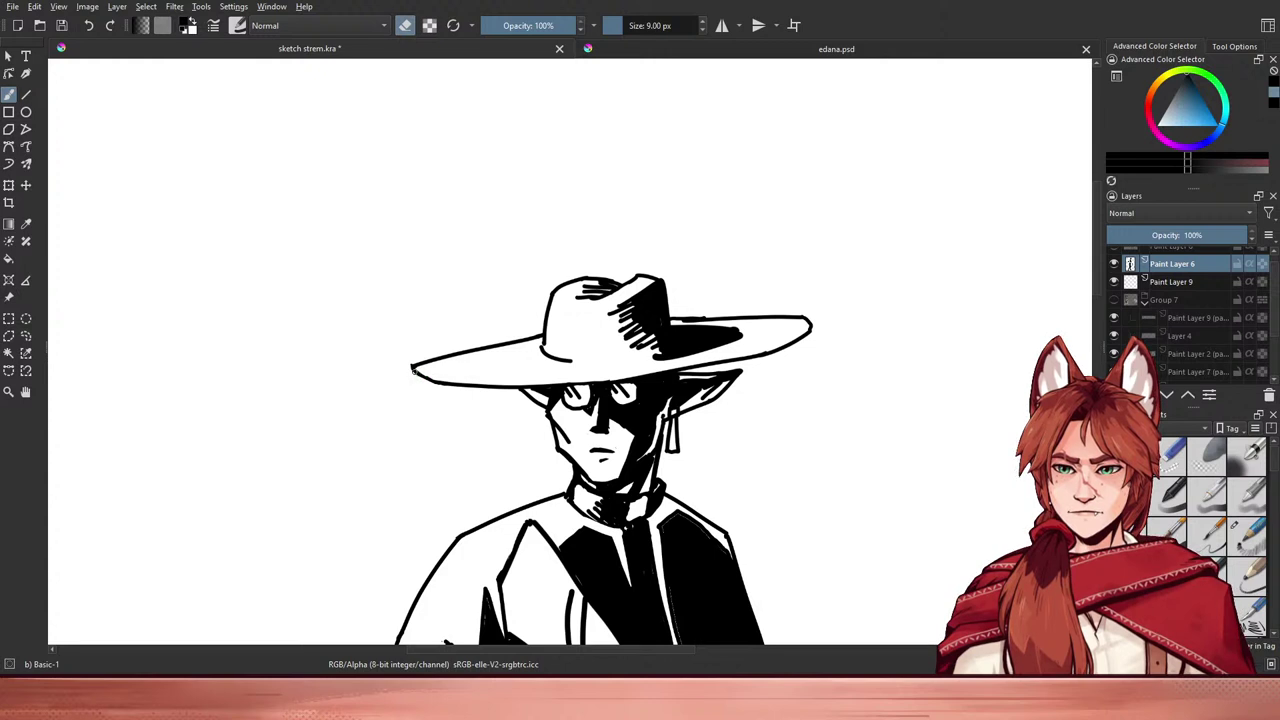
key("e")
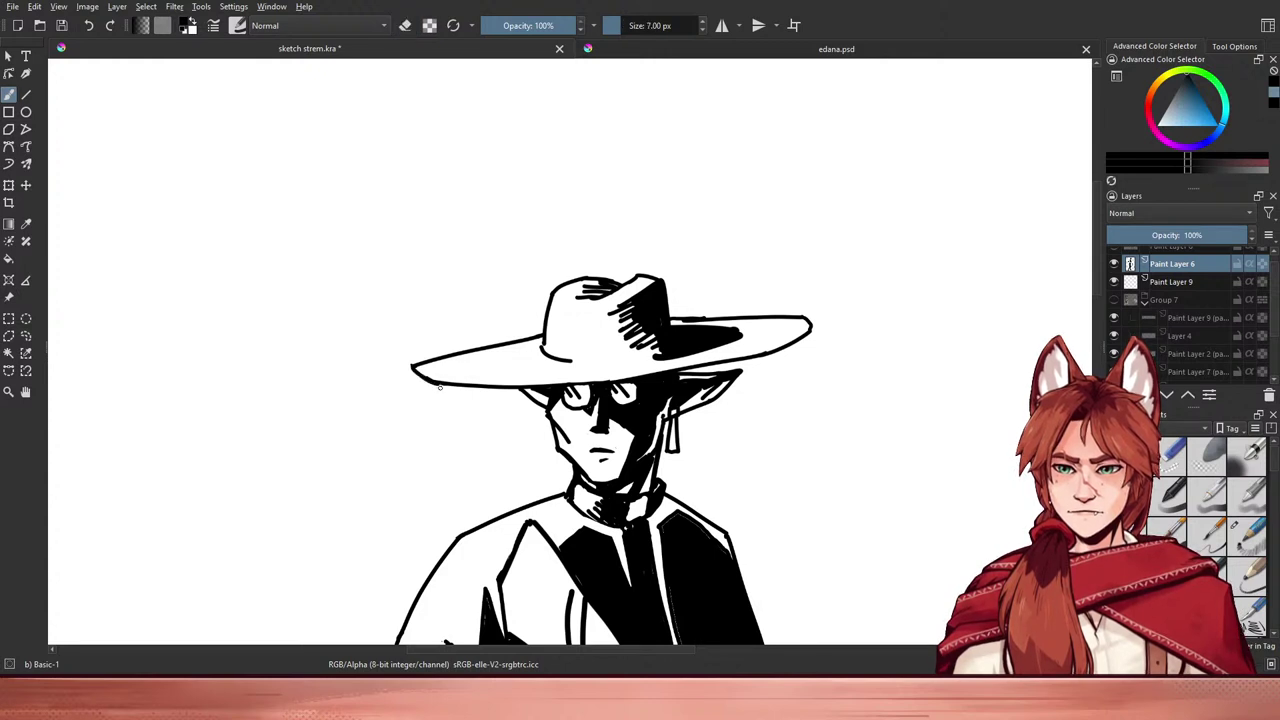
- Set the foreground colour to a dark, muted slate blue
key("ctrl")
key("minus")
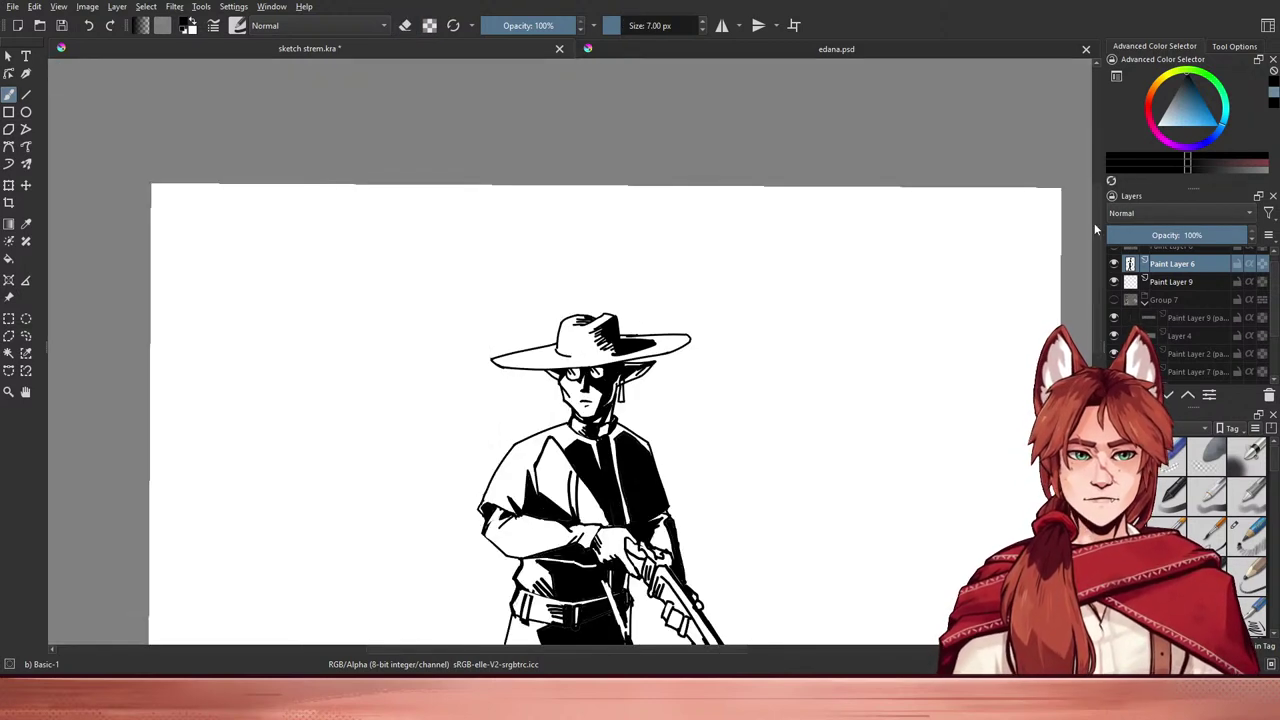
left_click_drag(1178, 118, 1177, 104)
left_click_drag(874, 392, 887, 350)
left_click(1137, 157)
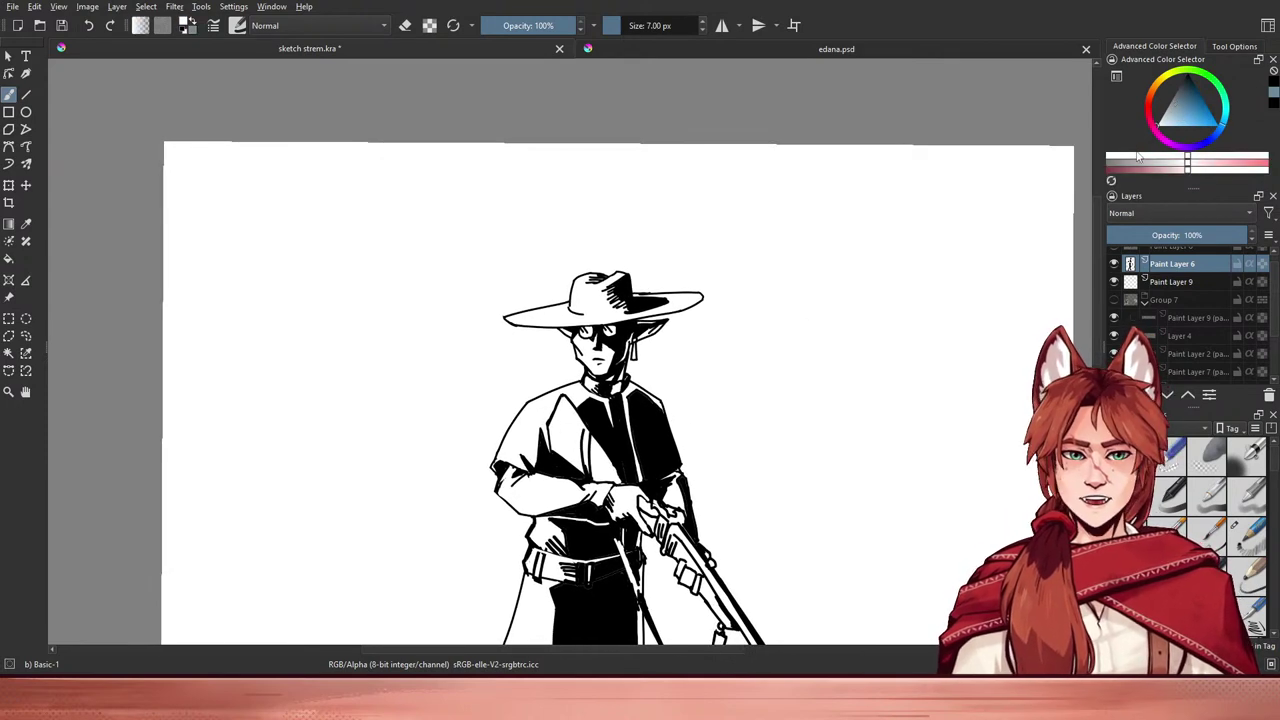
left_click_drag(1181, 99, 1184, 95)
- Select the white background around the figure on Paint Layer 6 with the contiguous selection tool
key("ctrl+minus")
left_click_drag(807, 422, 819, 353)
left_click(8, 353)
scroll(489, 420, "down", 1)
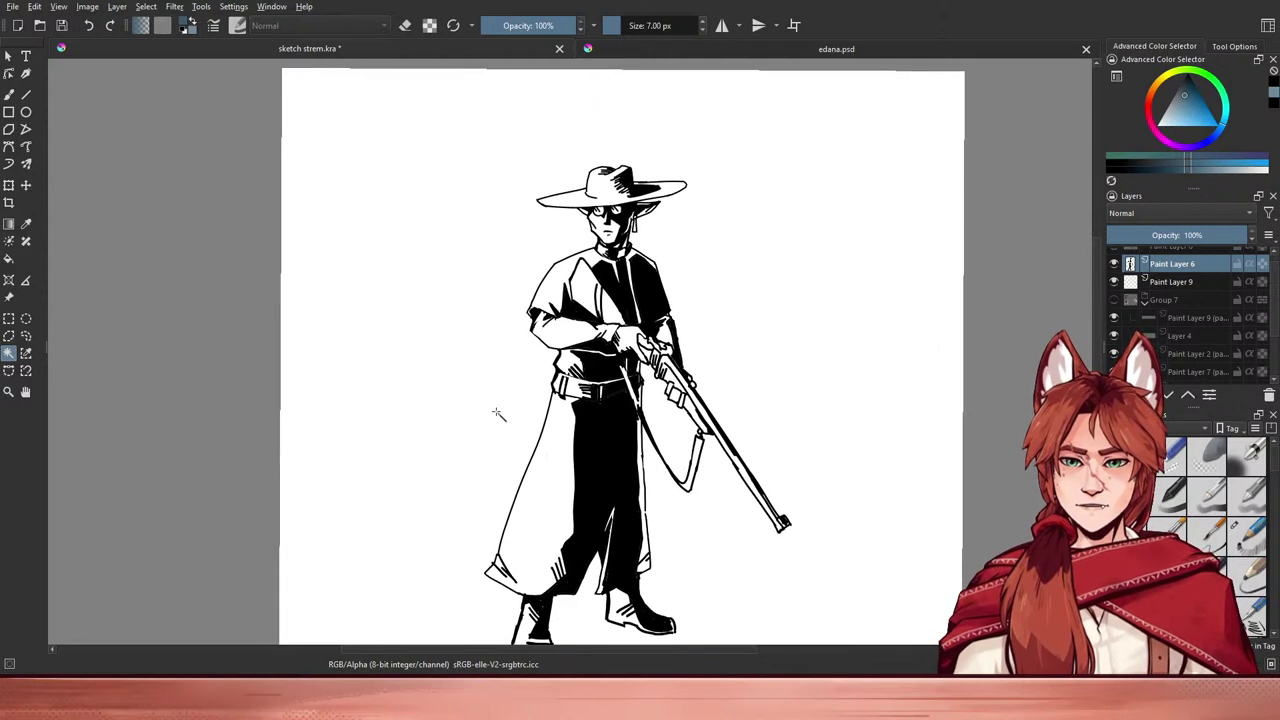
left_click(491, 410)
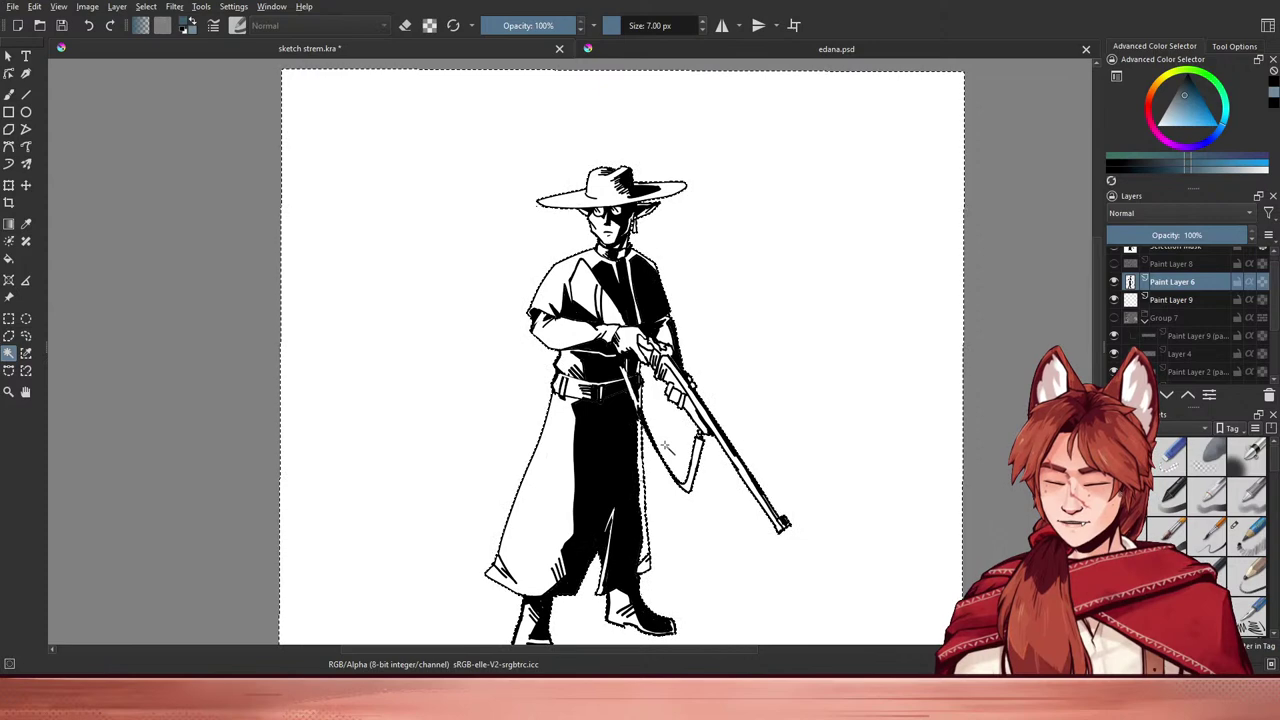
key("ctrl+shift+a")
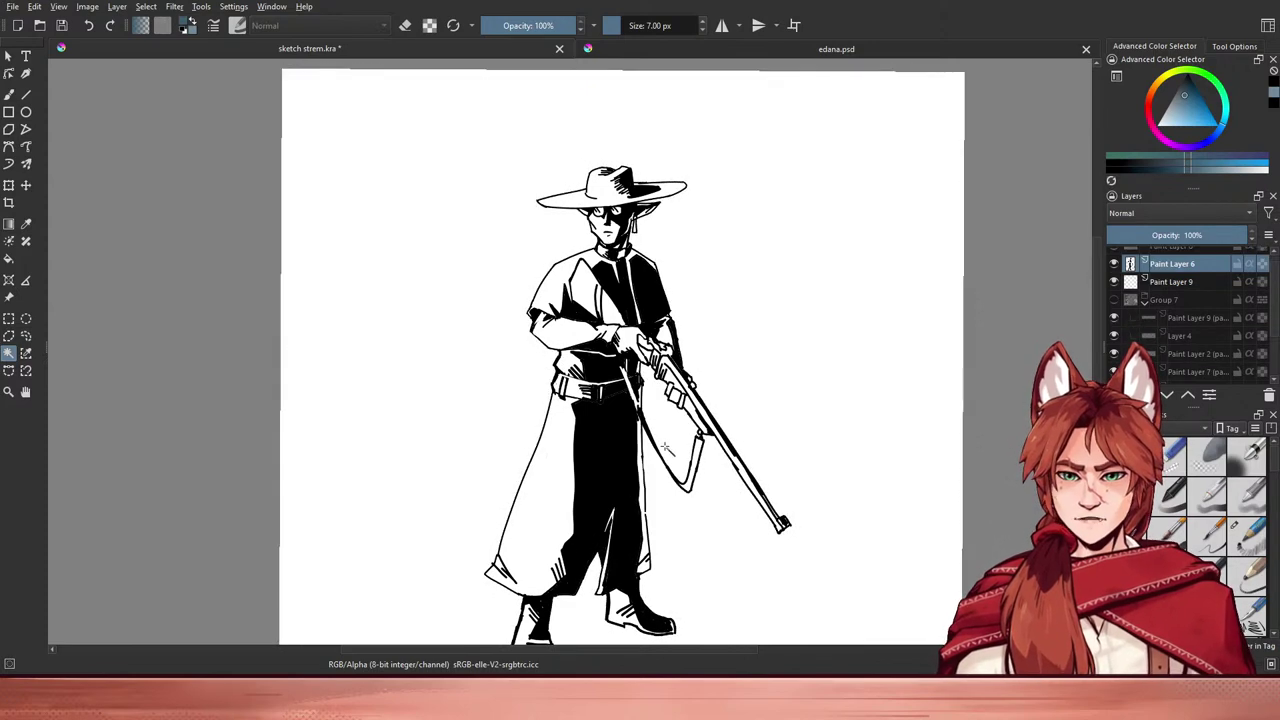
key("ctrl+z")
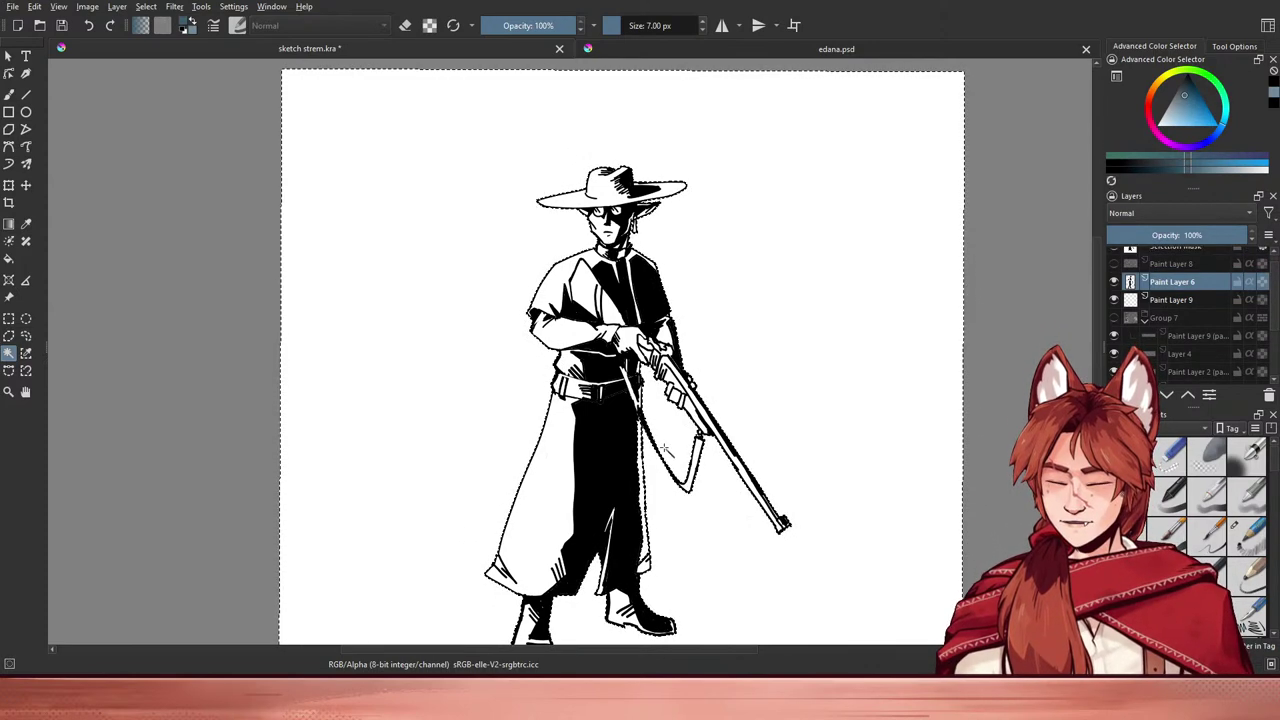
- Try a vertical slate-blue gradient fading downward over the background selection on Paint Layer 6, and undo it
key("alt+shift+a")
key("g")
left_click_drag(633, 216, 610, 519)
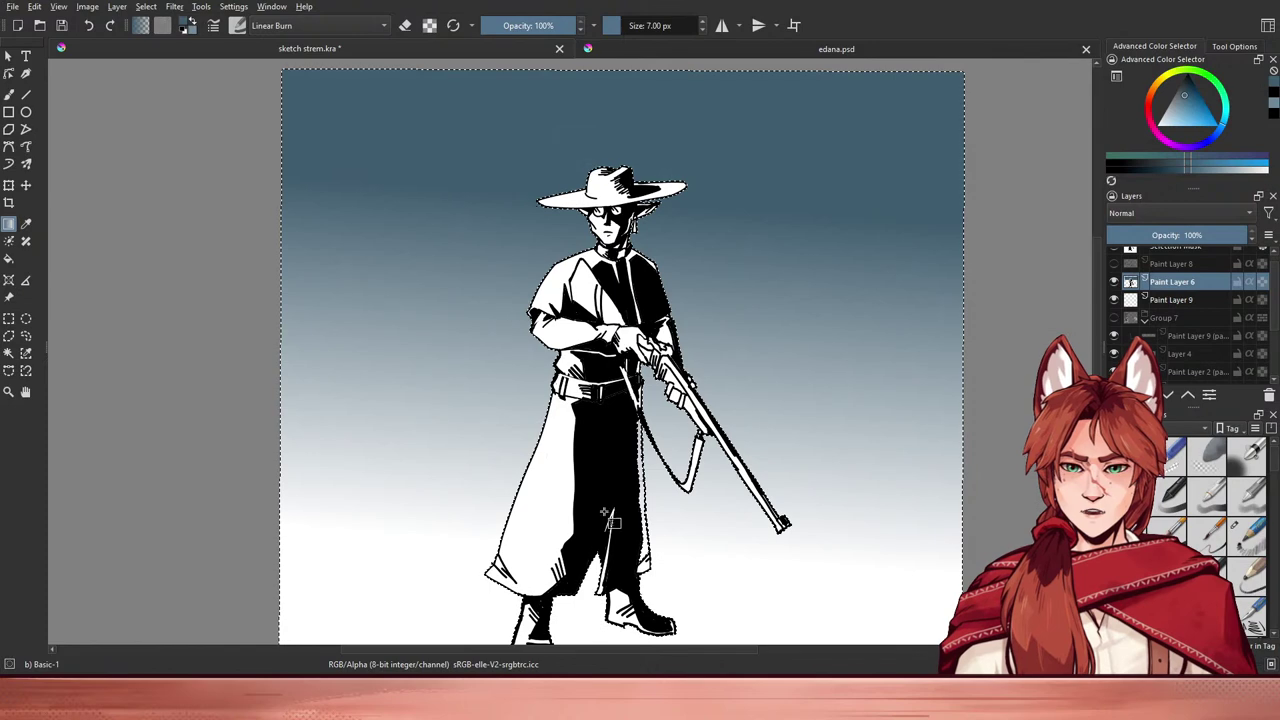
key("ctrl+z")
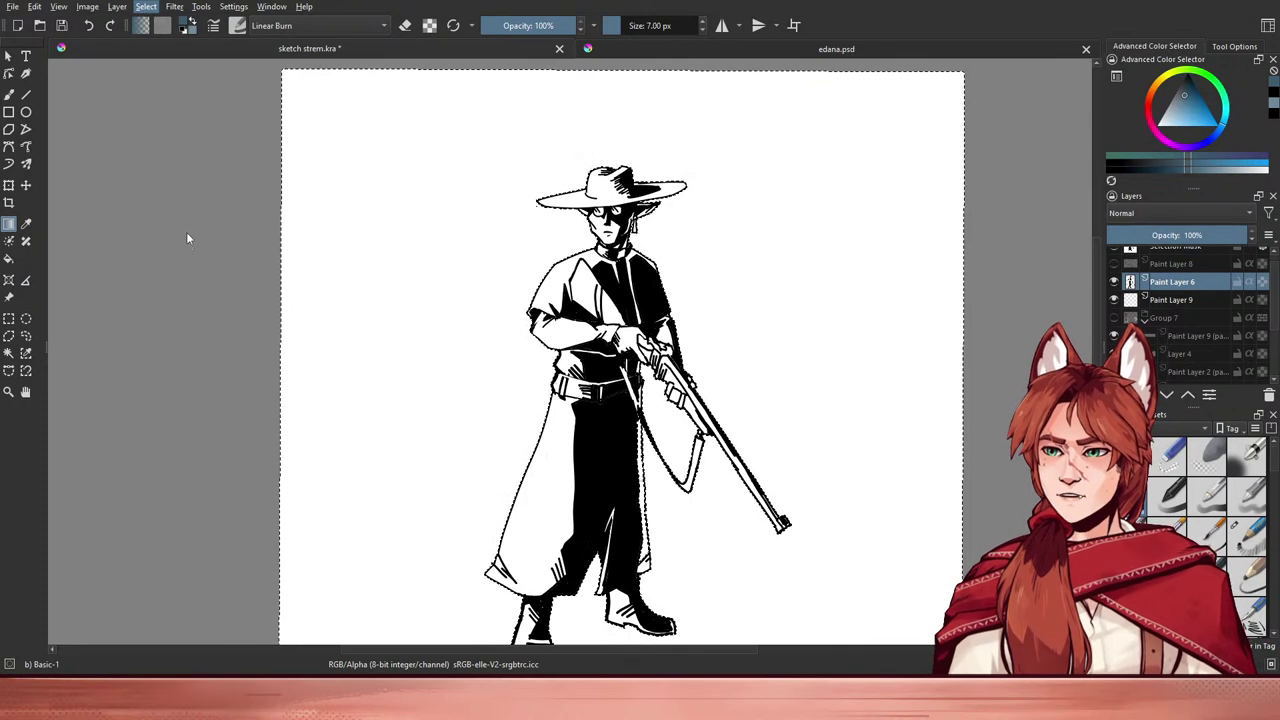
- Invert the selection to cover the figure, try a fading slate-blue gradient on it, and undo the gradient
left_click(166, 71)
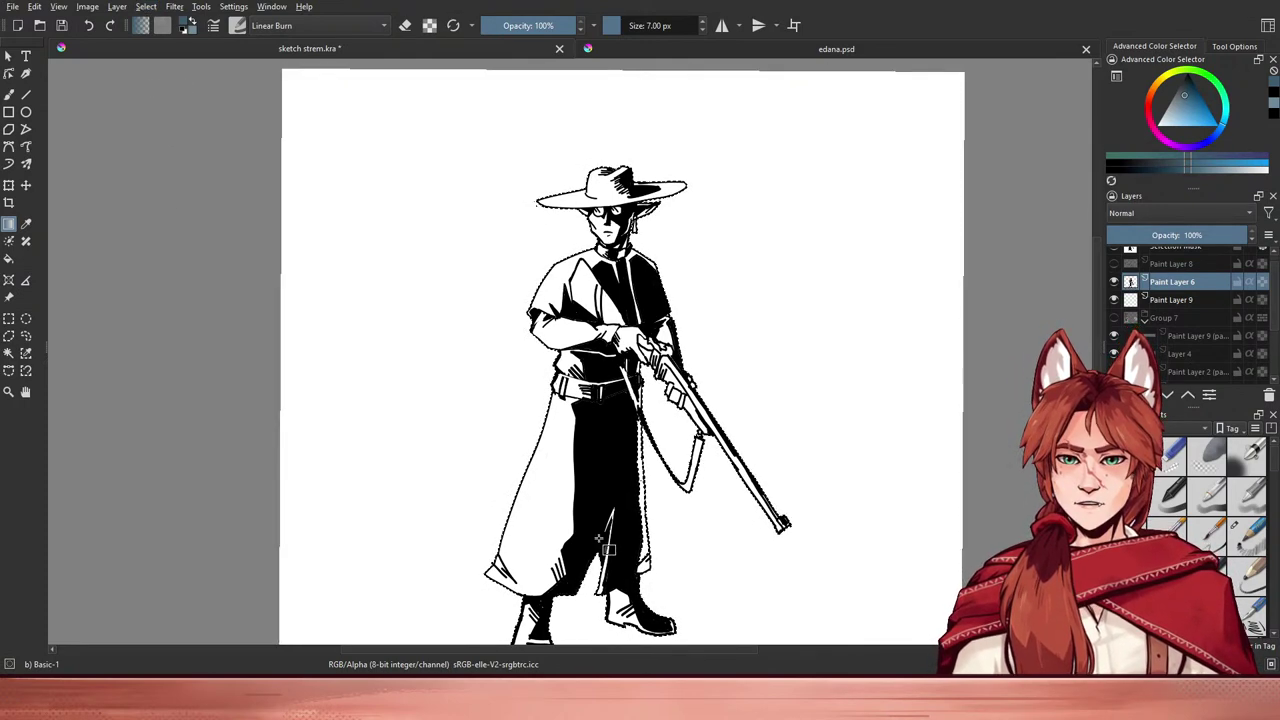
scroll(604, 540, "down", 2)
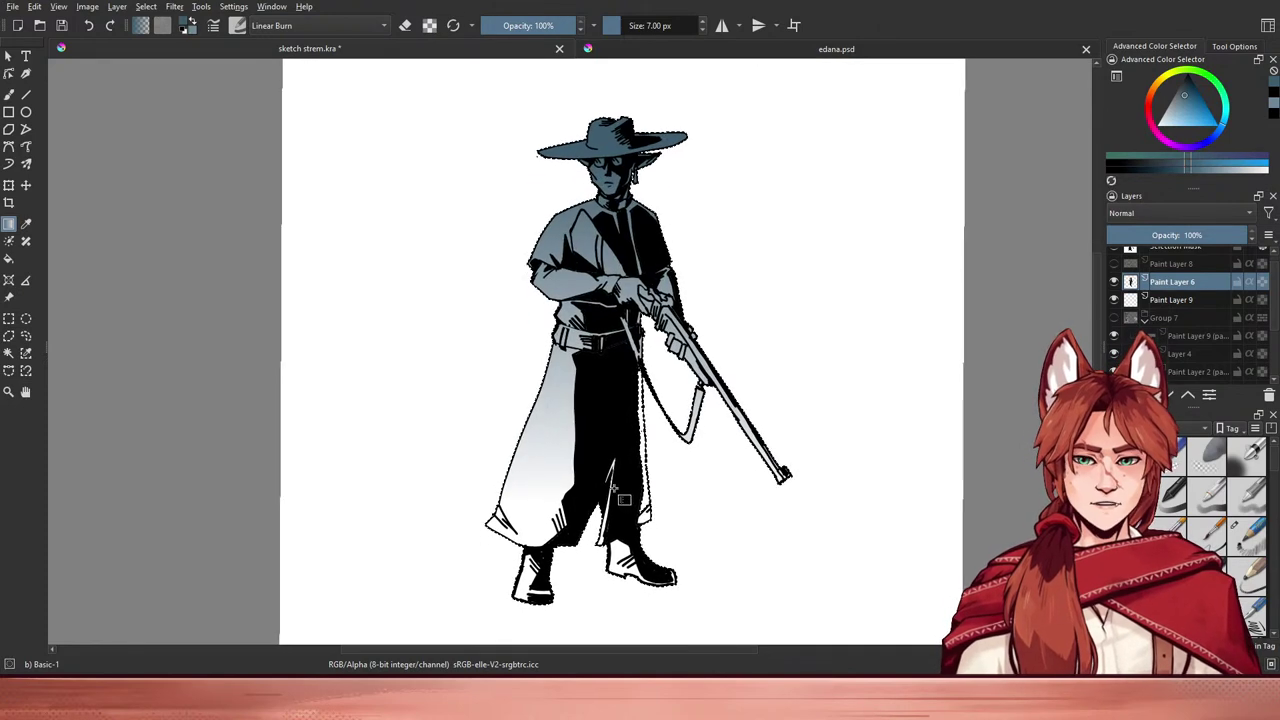
key("ctrl+z")
- Swap the foreground and background colours, try another fading slate-blue gradient down the figure, and undo it
key("x")
key("x")
key("x")
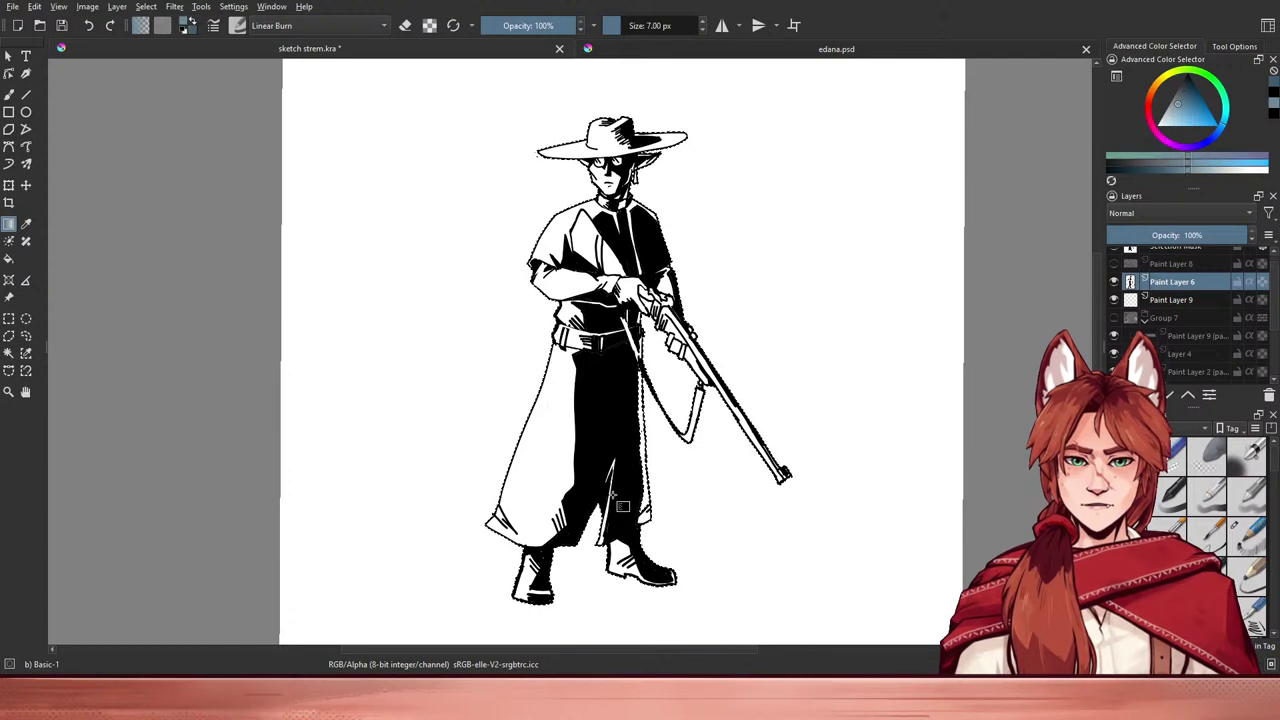
key("x")
key("x")
key("x")
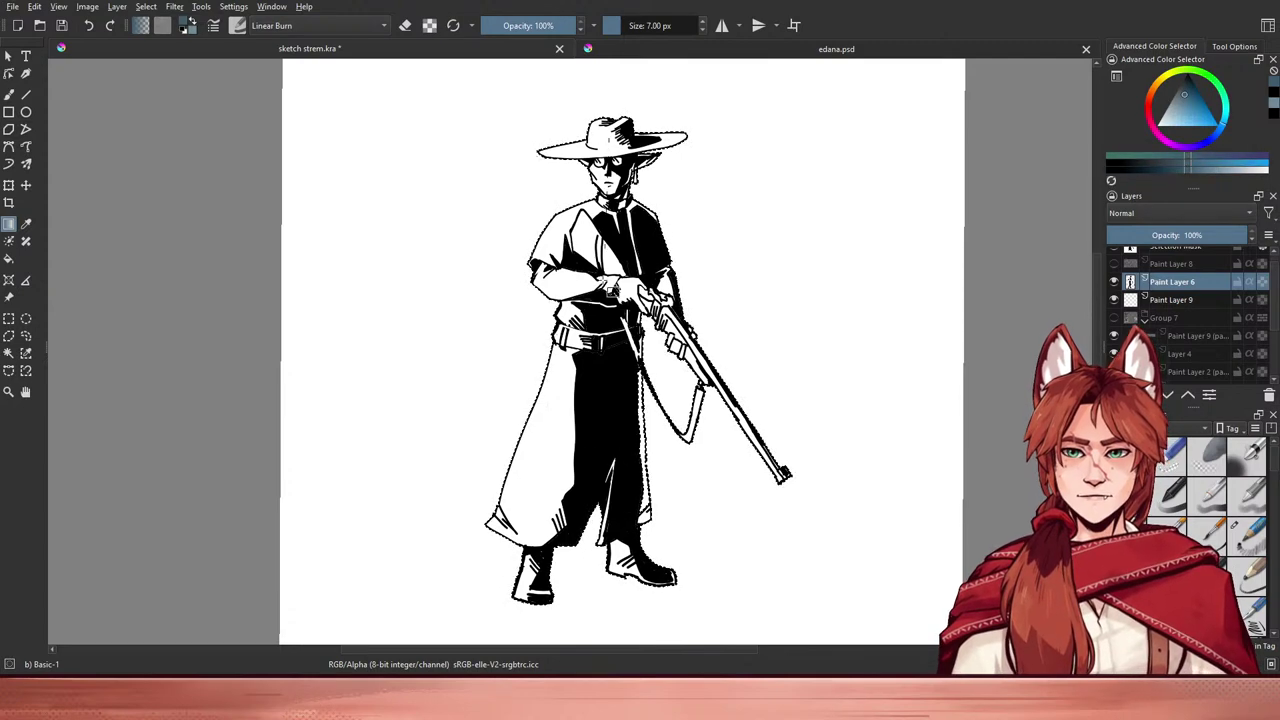
left_click_drag(587, 572, 587, 574)
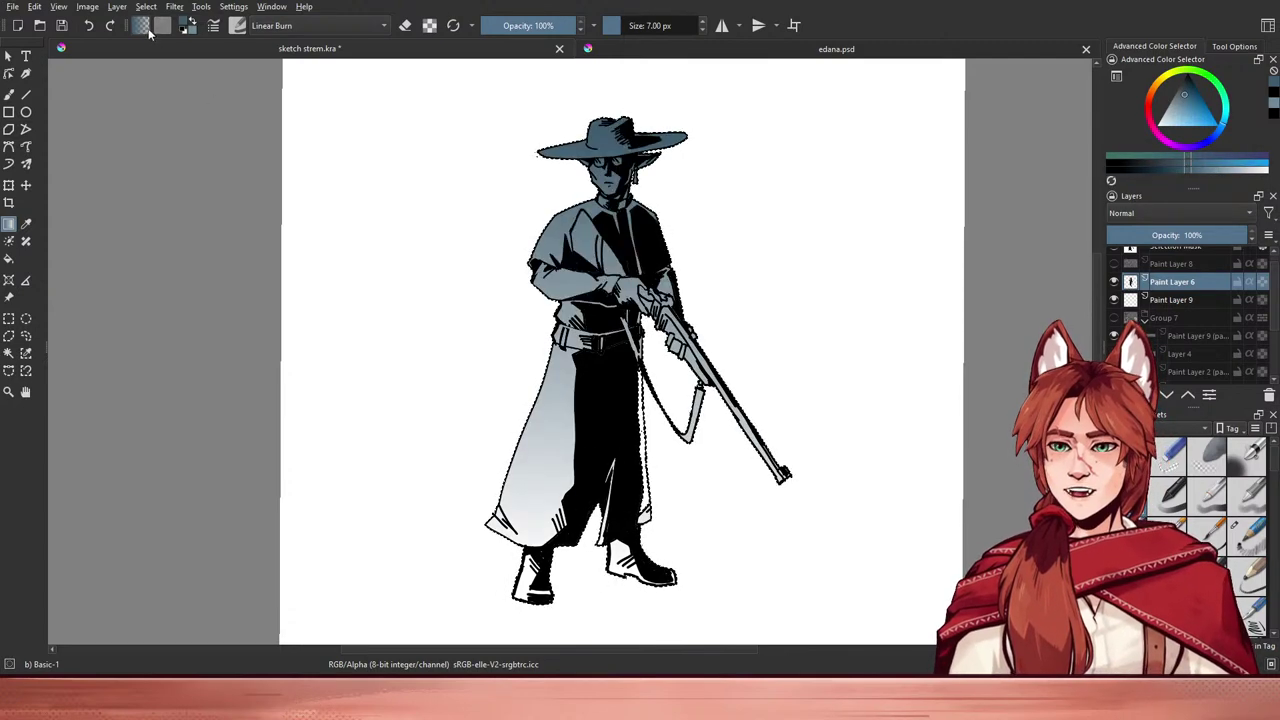
key("ctrl+z")
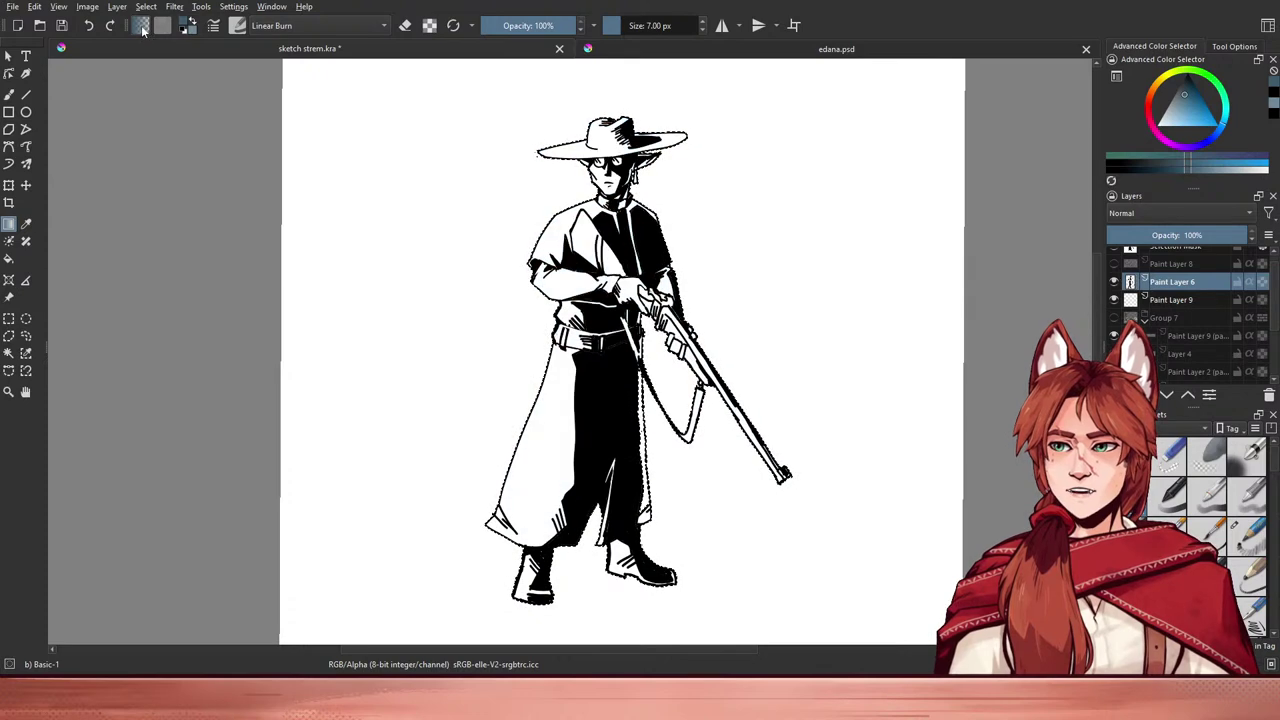
- Change the gradient to the opaque two-colour blend and try it over the figure on Paint Layer 6
left_click(184, 118)
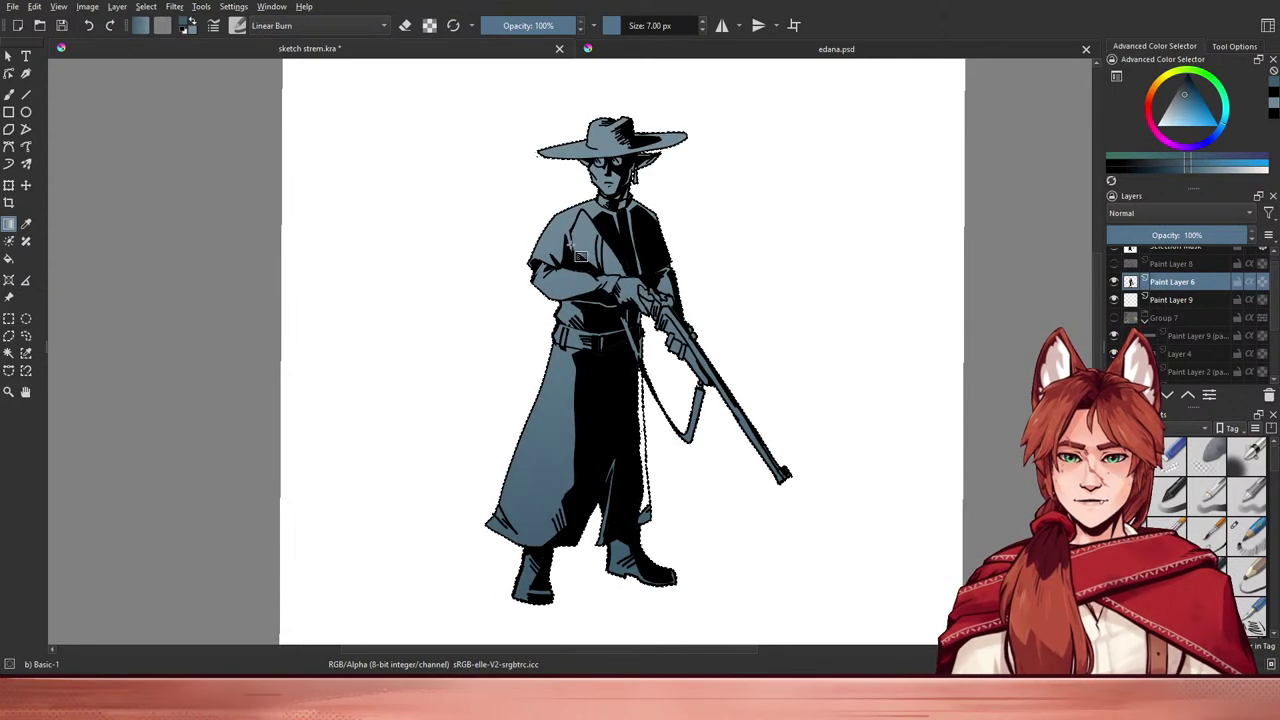
key("ctrl+z")
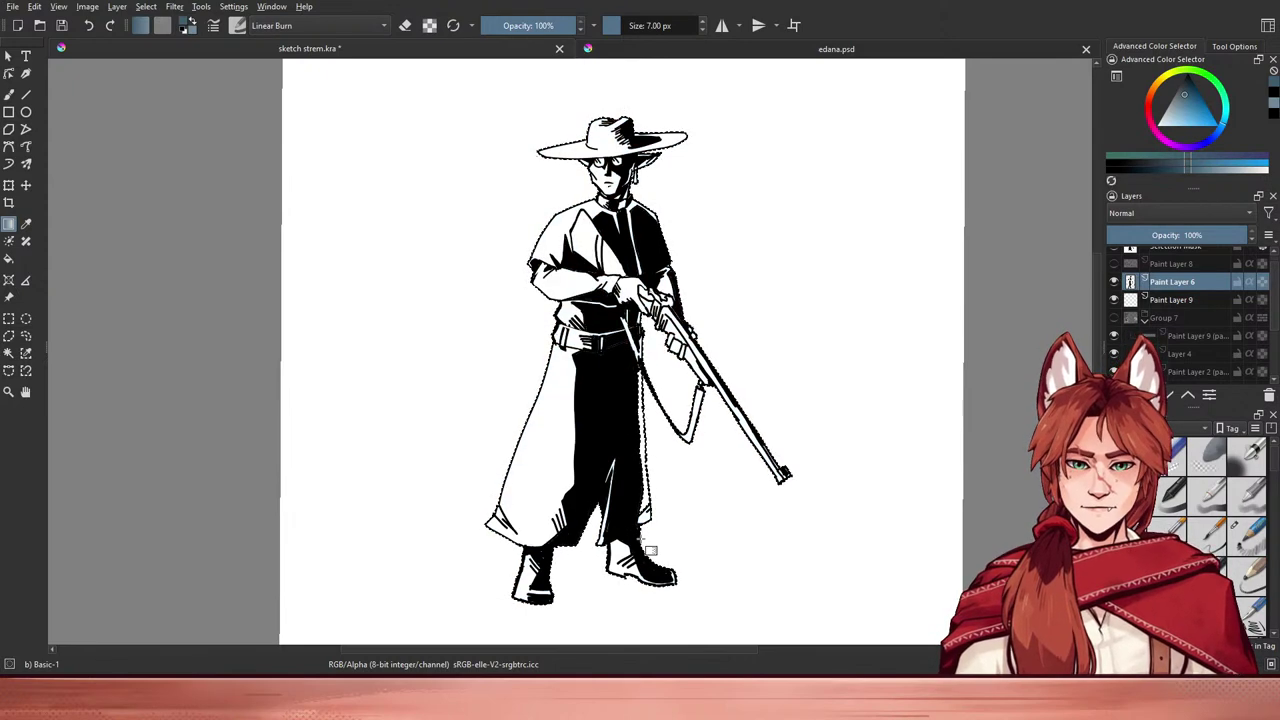
key("ctrl+z")
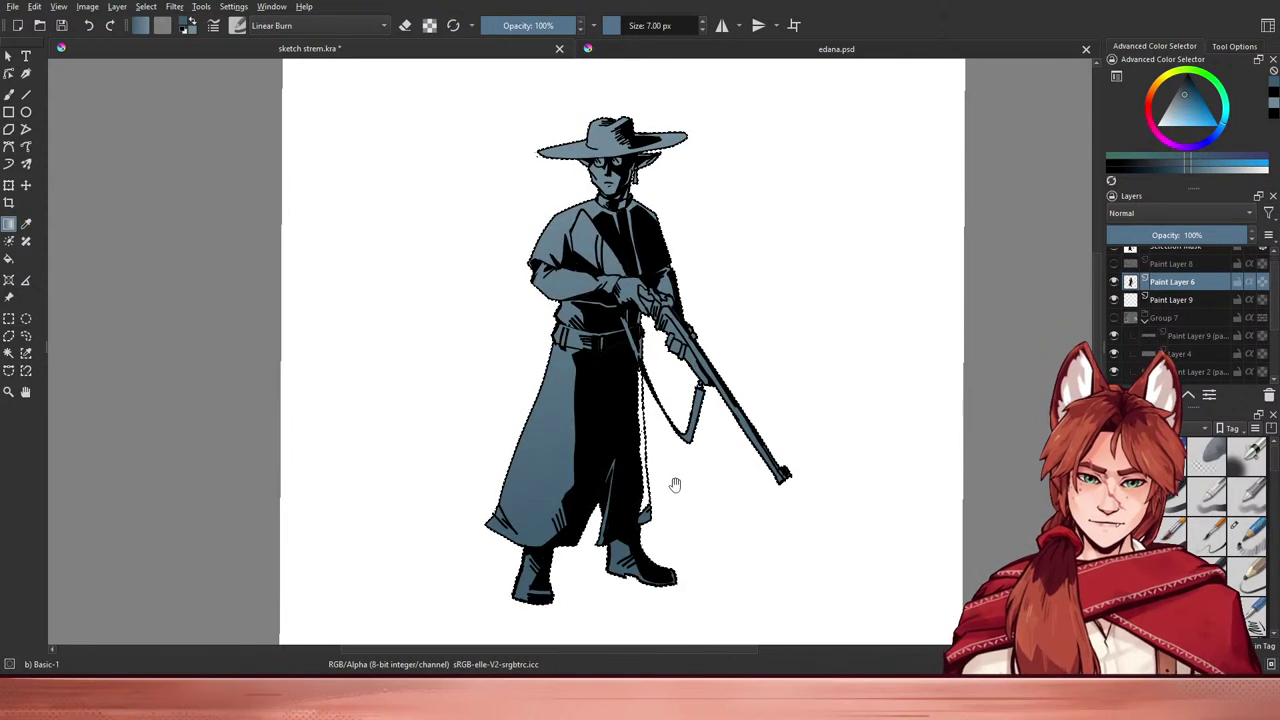
- Inspect the tinted figure without its selection, and undo both the deselection and the gradient on Paint Layer 6
scroll(673, 460, "up", 1)
scroll(671, 410, "up", 4)
scroll(672, 407, "down", 5)
key("ctrl+plus")
left_click_drag(694, 425, 697, 476)
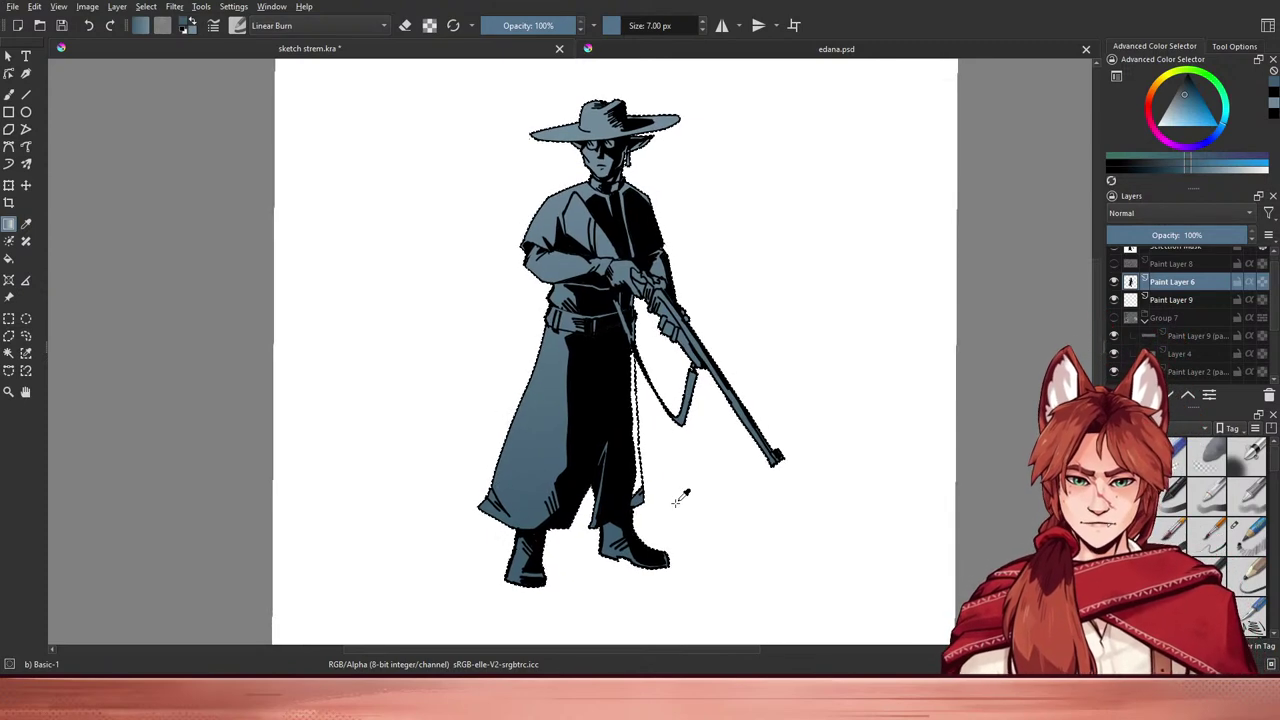
left_click_drag(674, 514, 673, 470)
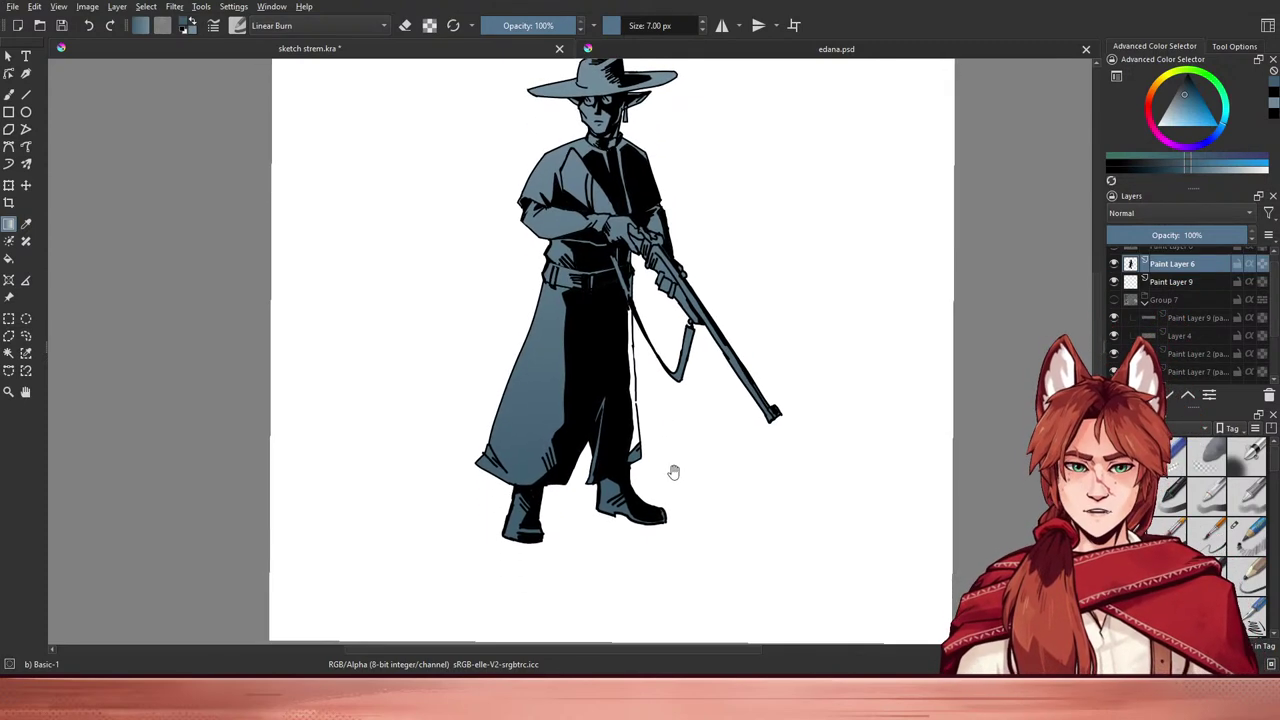
key("ctrl+z")
key("ctrl+z")
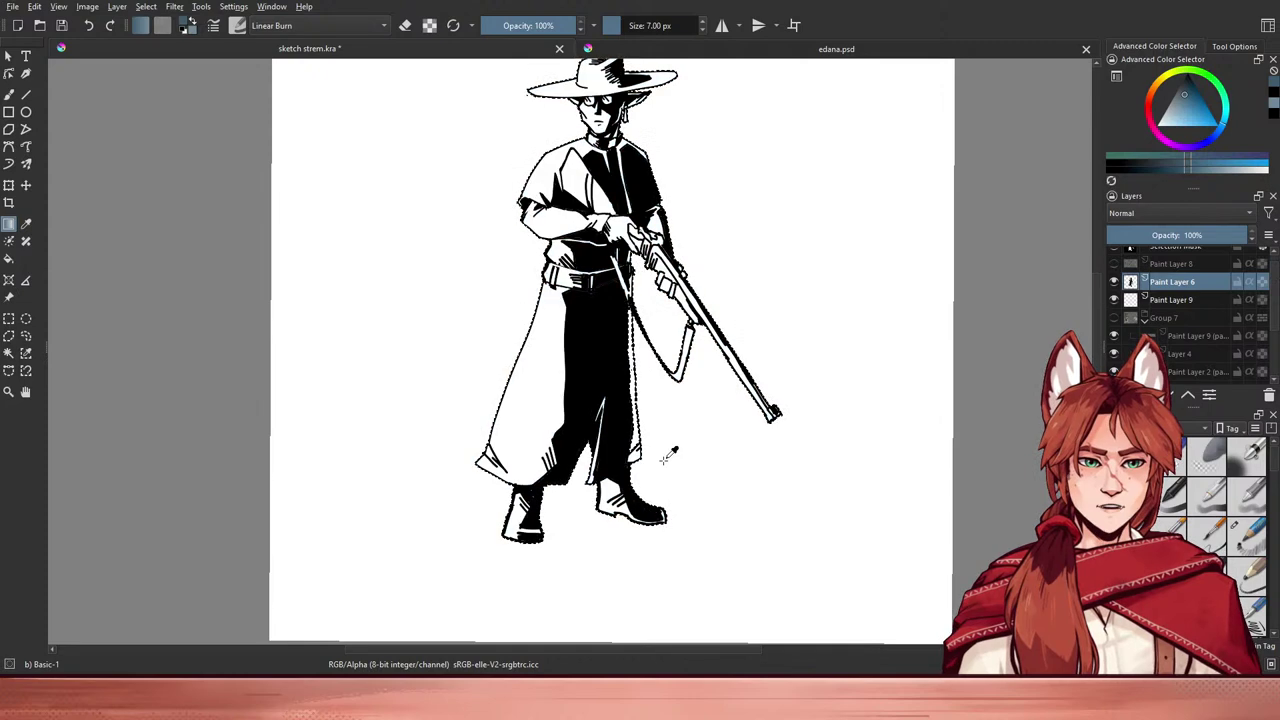
- On Paint Layer 9, apply the two-colour slate-blue gradient upward through the figure selection, and clear the selection
left_click_drag(671, 451, 673, 481)
left_click(1168, 301)
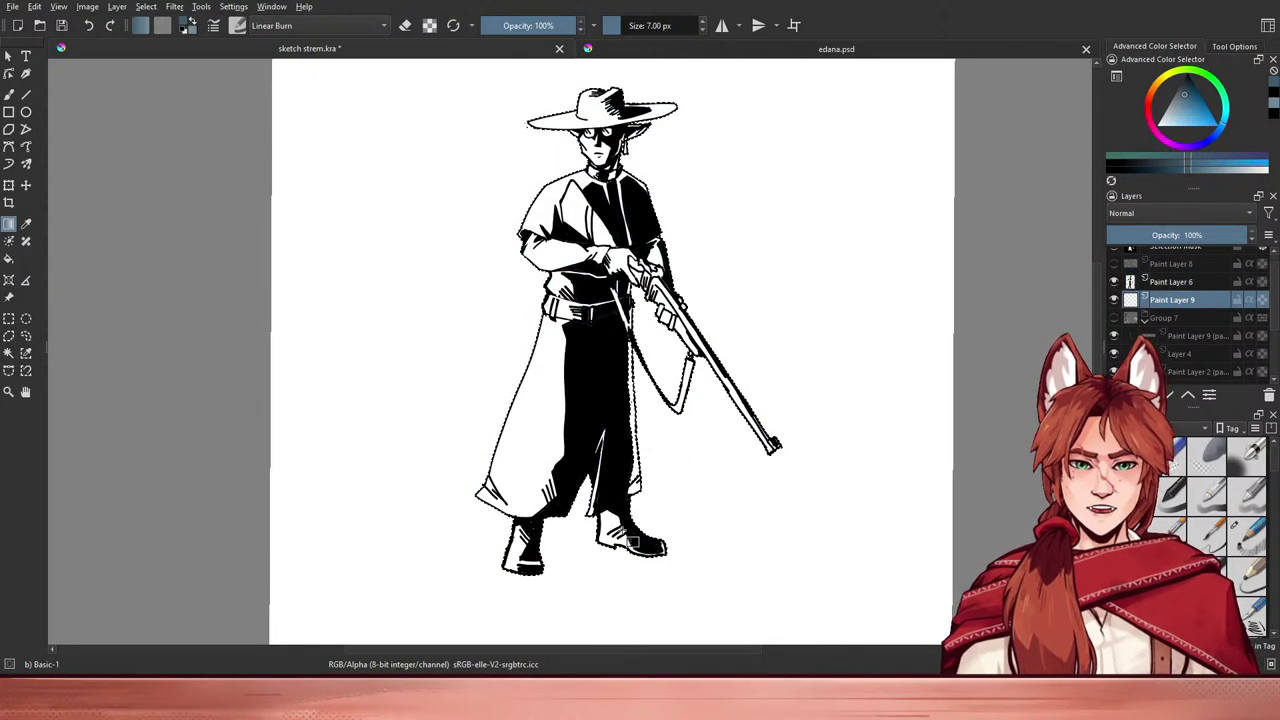
left_click_drag(621, 545, 617, 387)
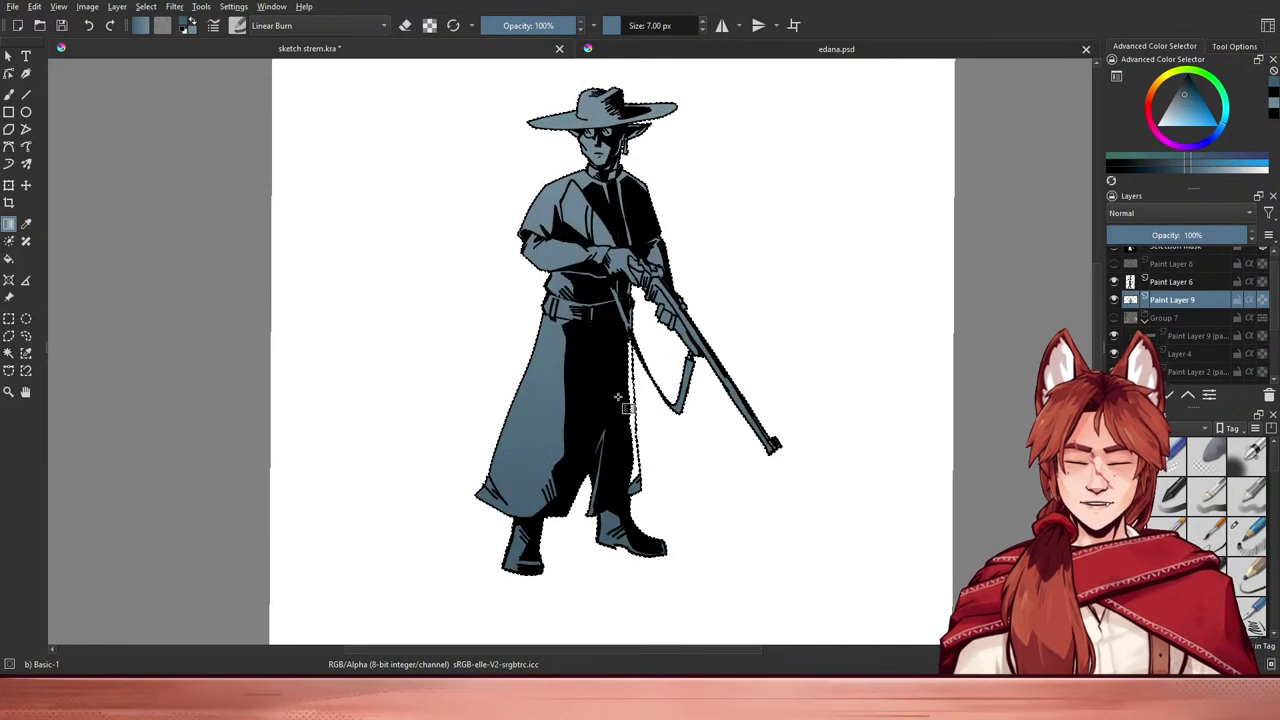
key("ctrl+shift+a")
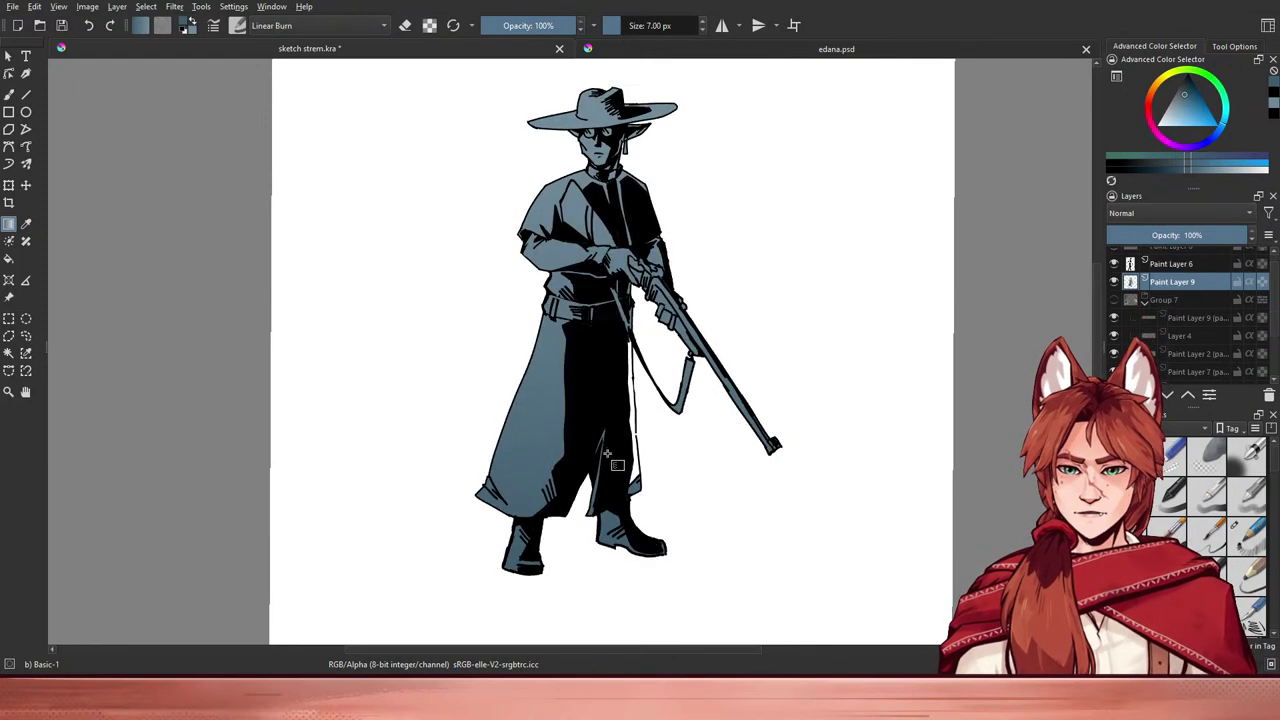
- Switch to the brush for touching up the coat's unfilled edge, set to 90% opacity and 11 px
scroll(607, 453, "up", 1)
scroll(607, 453, "down", 1)
scroll(610, 445, "up", 1)
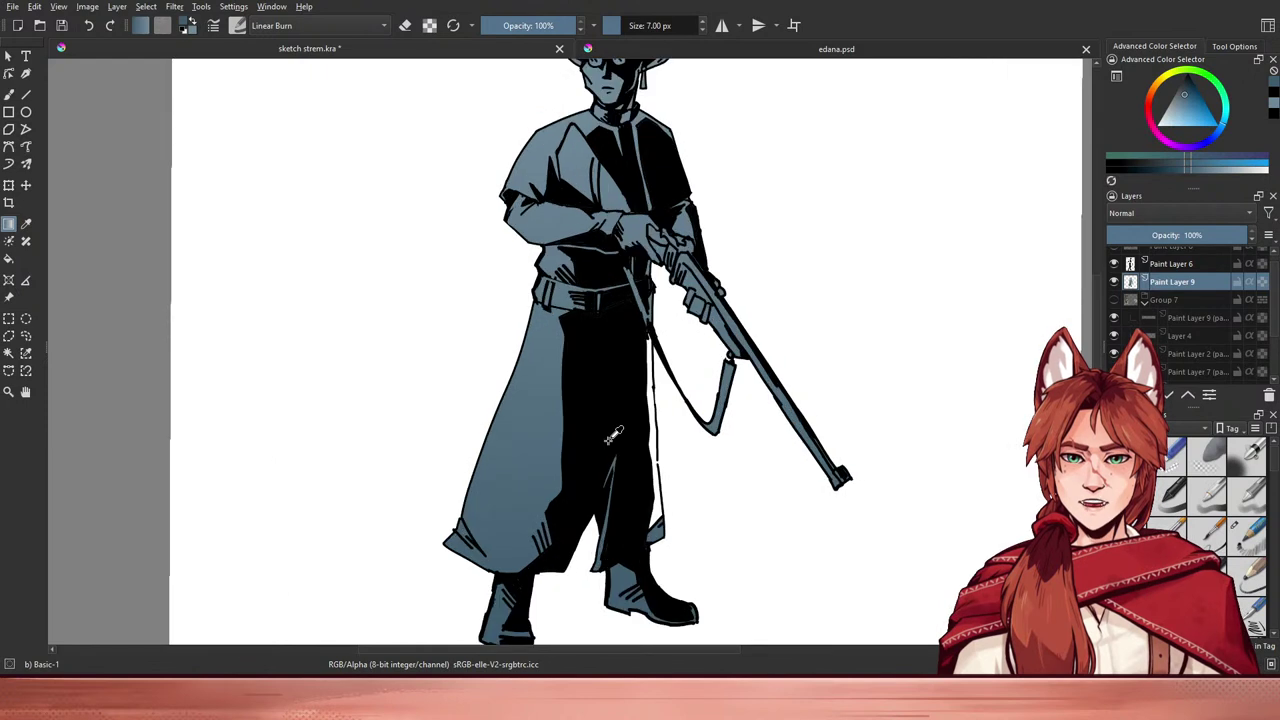
scroll(612, 437, "down", 1)
key("b")
scroll(528, 443, "up", 1)
key("i")
scroll(528, 443, "down", 1)
scroll(528, 443, "up", 1)
scroll(584, 387, "down", 1)
scroll(584, 387, "up", 1)
scroll(584, 387, "down", 1)
scroll(584, 387, "up", 1)
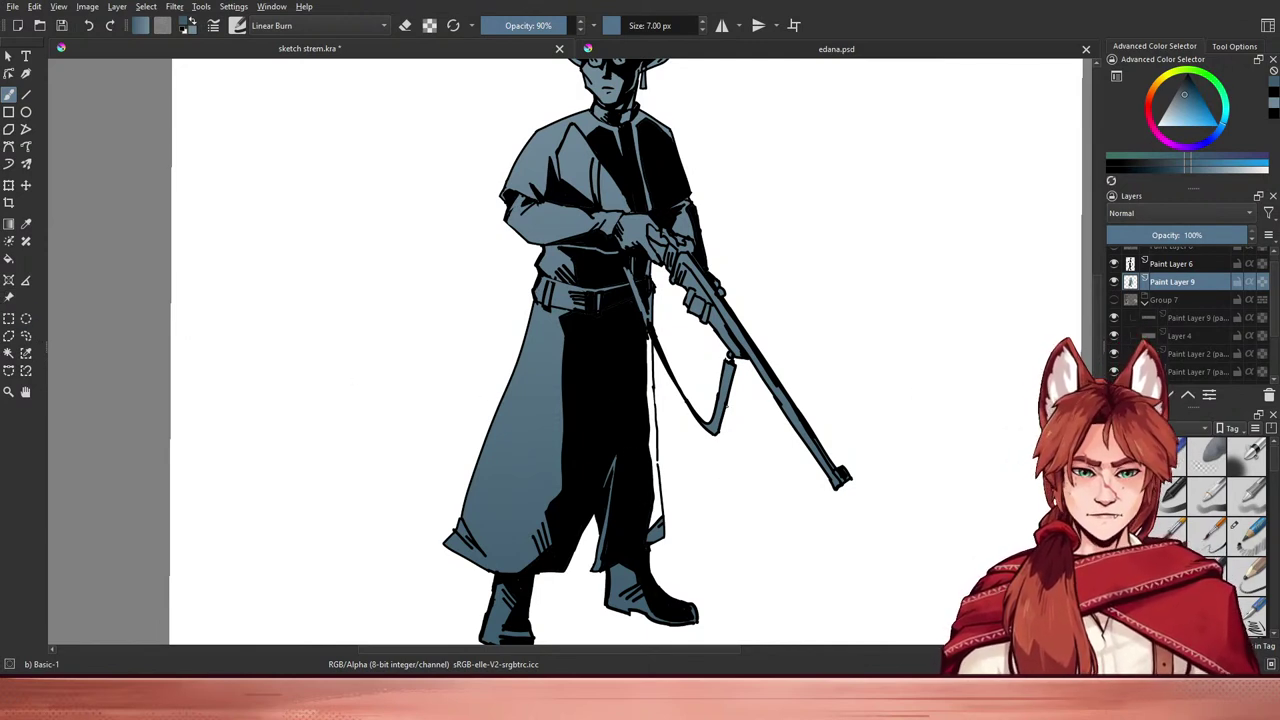
key("bracketright")
key("bracketright")
key("bracketright")
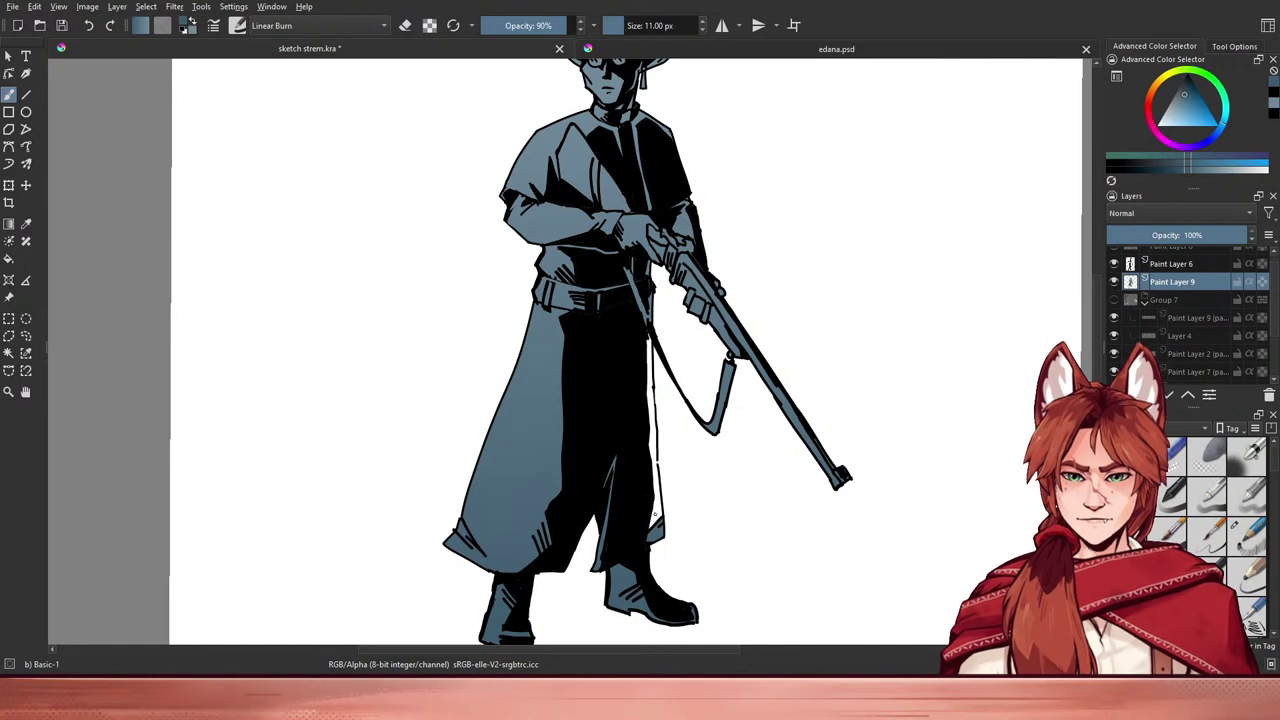
- Touch up the unfilled hem corner of the coat's narrow far edge in slate blue, with brush opacity at 100%
scroll(655, 516, "down", 1)
scroll(655, 516, "up", 1)
scroll(655, 516, "down", 1)
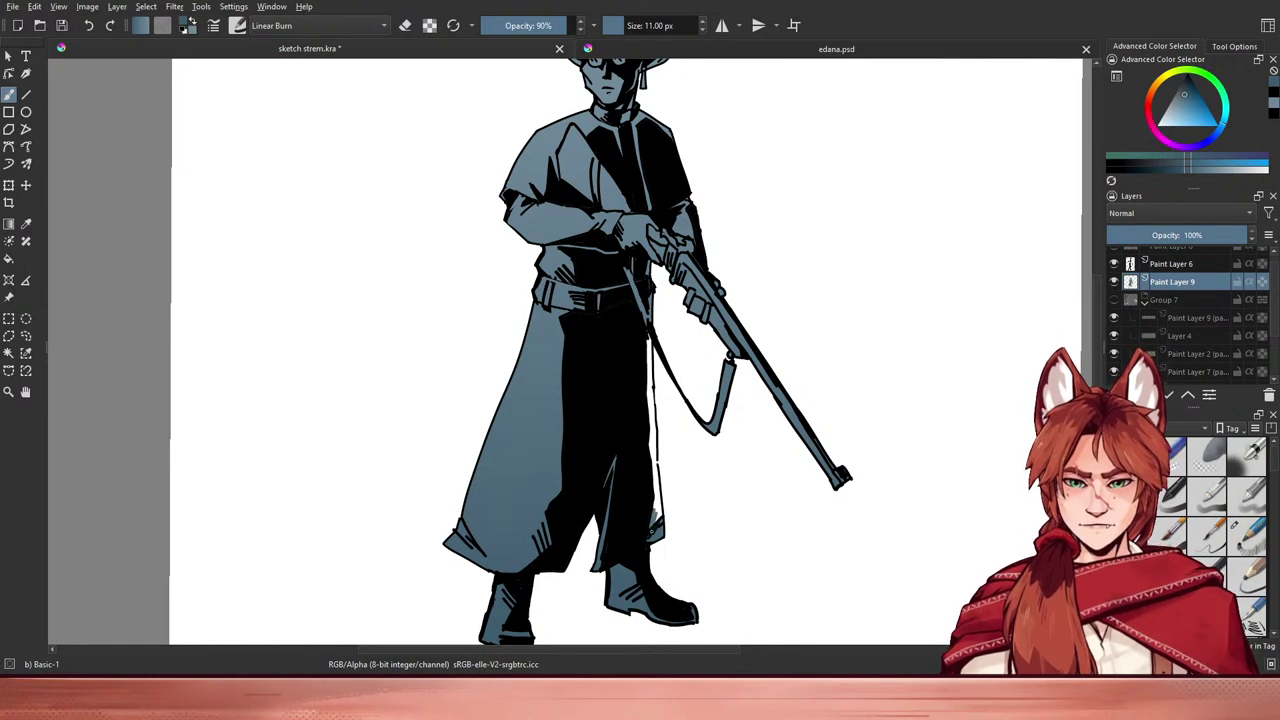
scroll(655, 516, "up", 1)
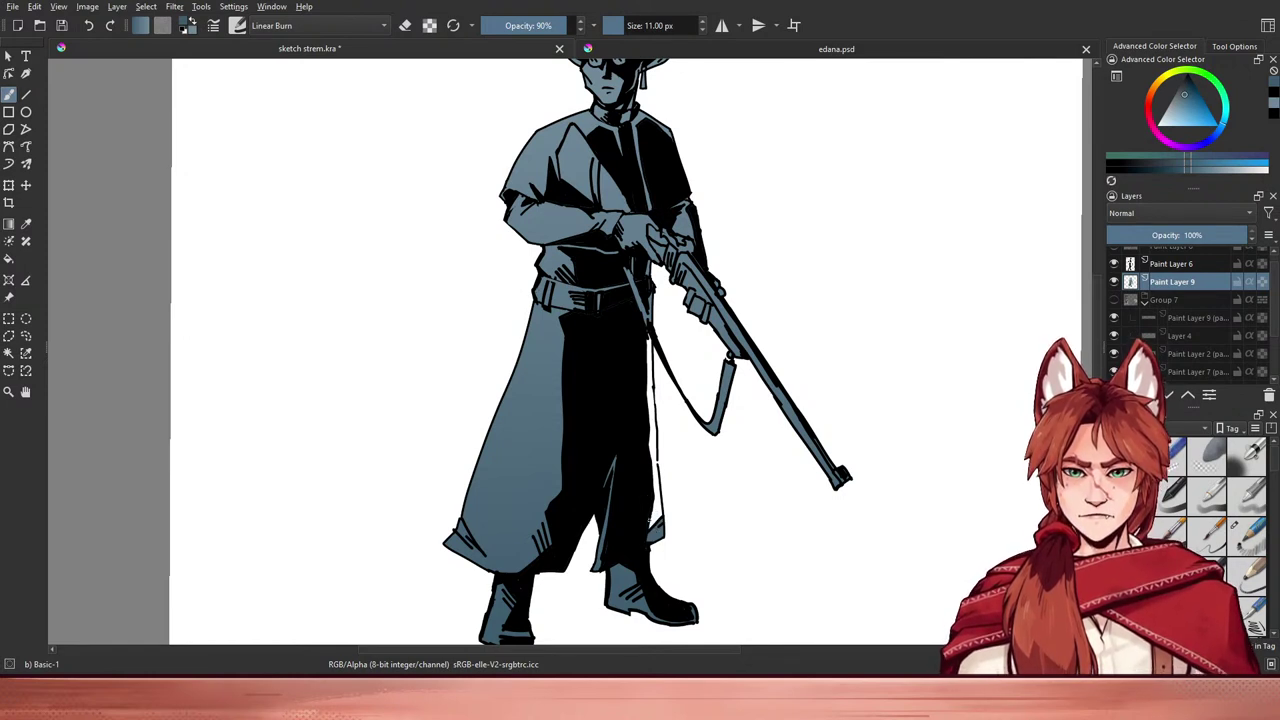
scroll(612, 398, "down", 1)
key("i")
scroll(612, 398, "up", 1)
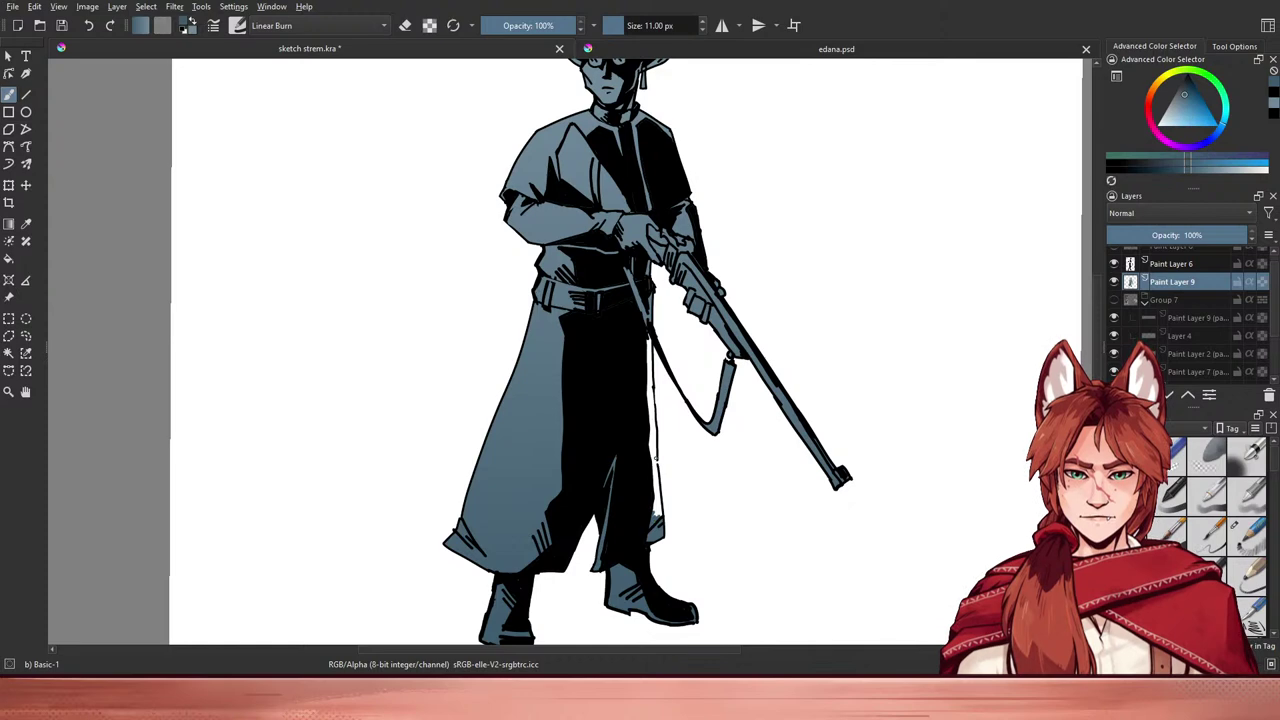
- Try a short gradient at the coat's unfilled edge on Paint Layer 9, and undo it
key("g")
left_click_drag(671, 521, 658, 507)
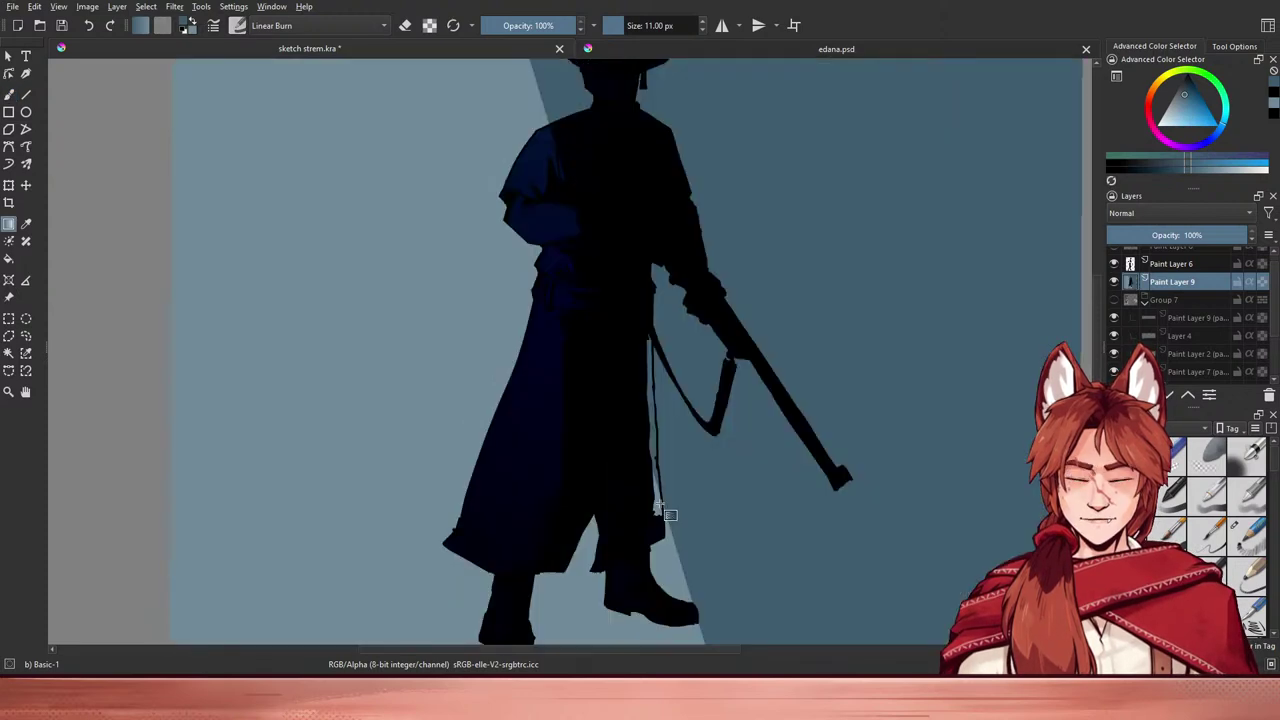
key("ctrl+z")
- Fill the remaining white strip along the coat's far edge with slate blue, and return to the brush
key("f")
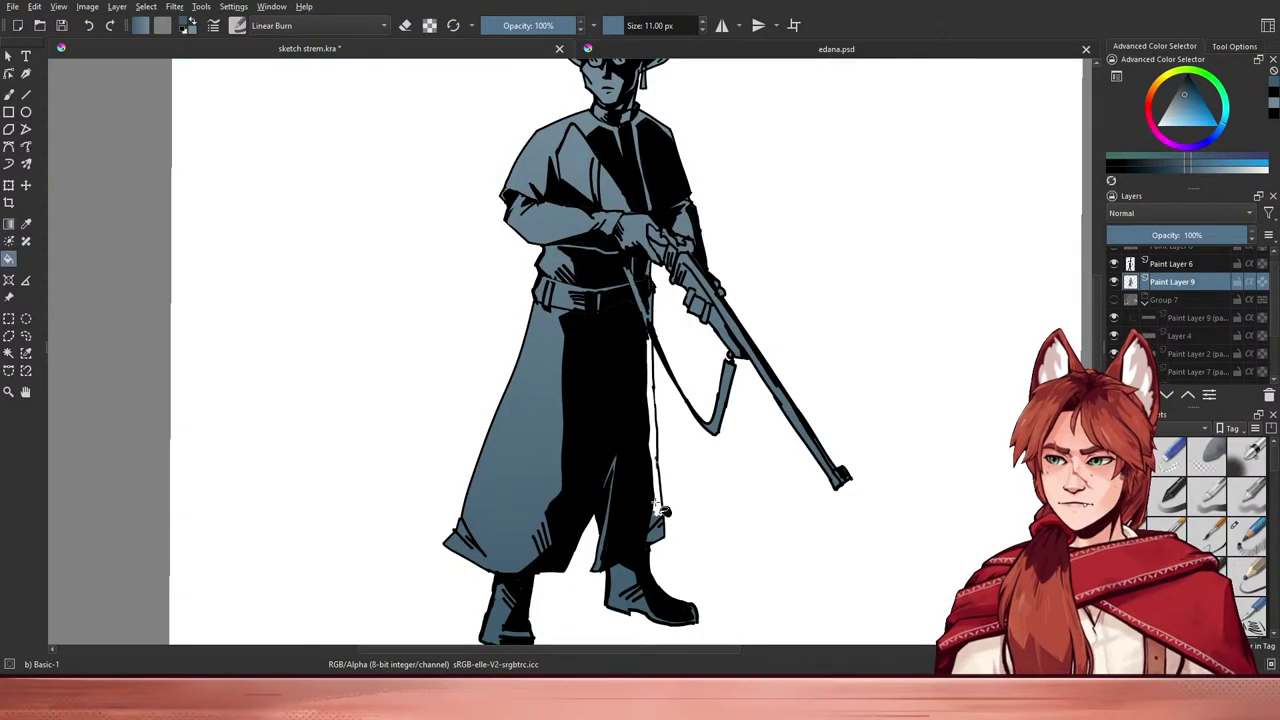
left_click(658, 508)
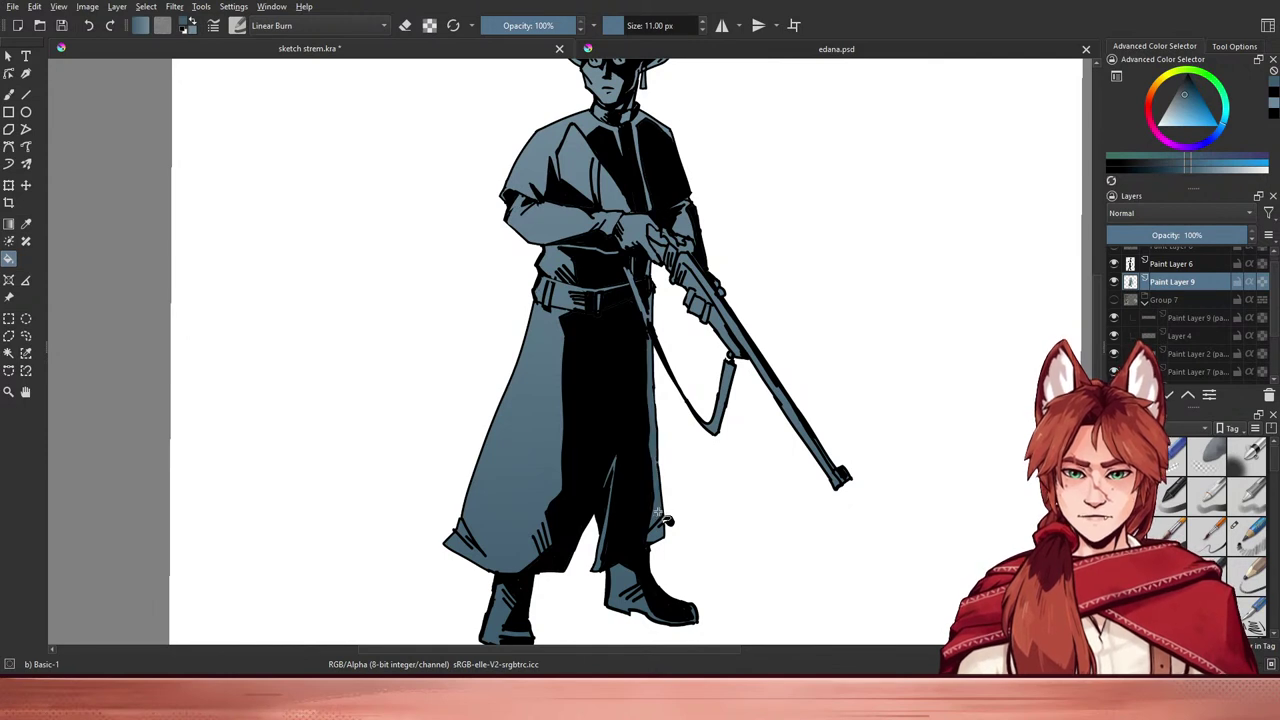
key("b")
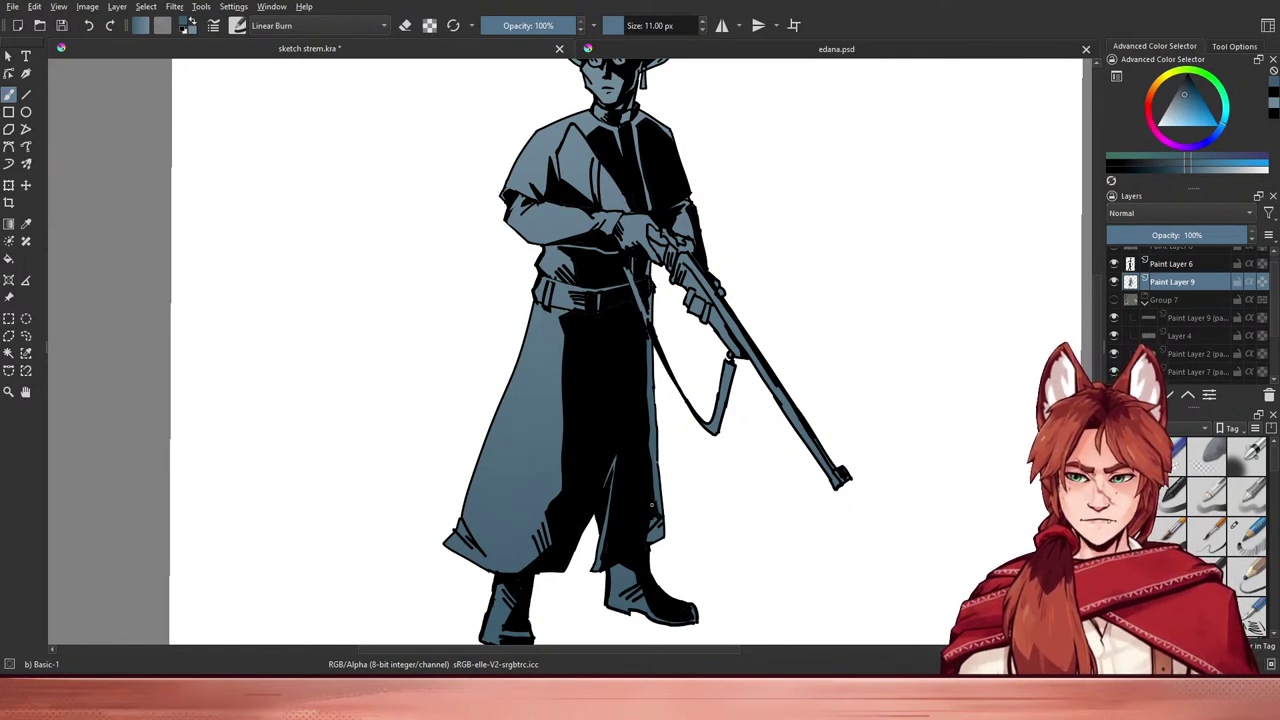
- Save the sketch with the completed slate-blue tint and view the whole figure
scroll(690, 465, "down", 5)
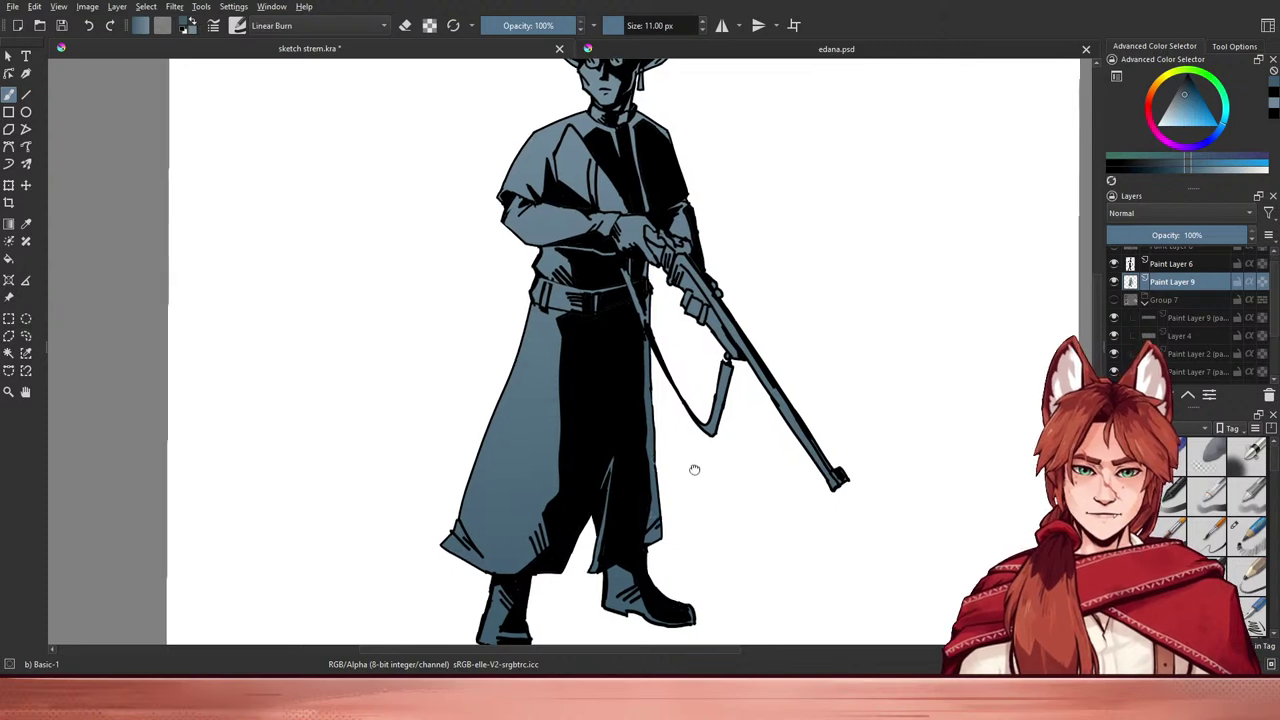
key("ctrl+s")
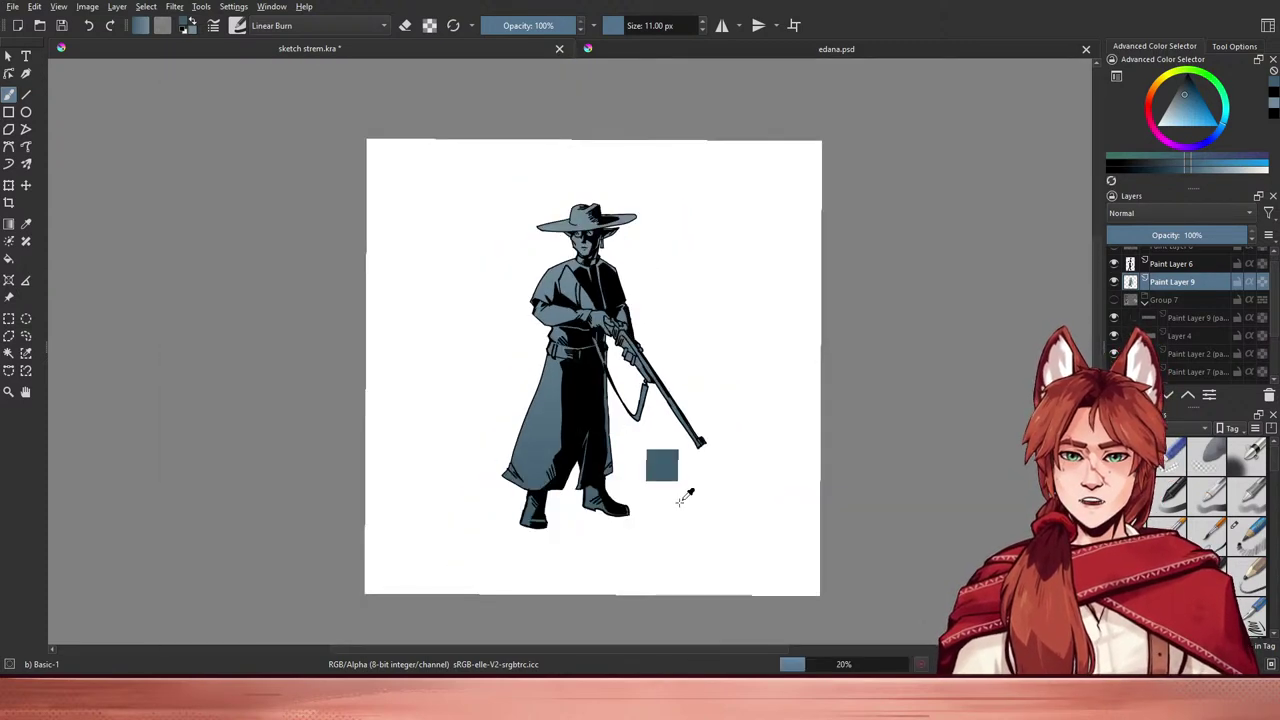
scroll(684, 497, "up", 5)
scroll(684, 497, "down", 4)
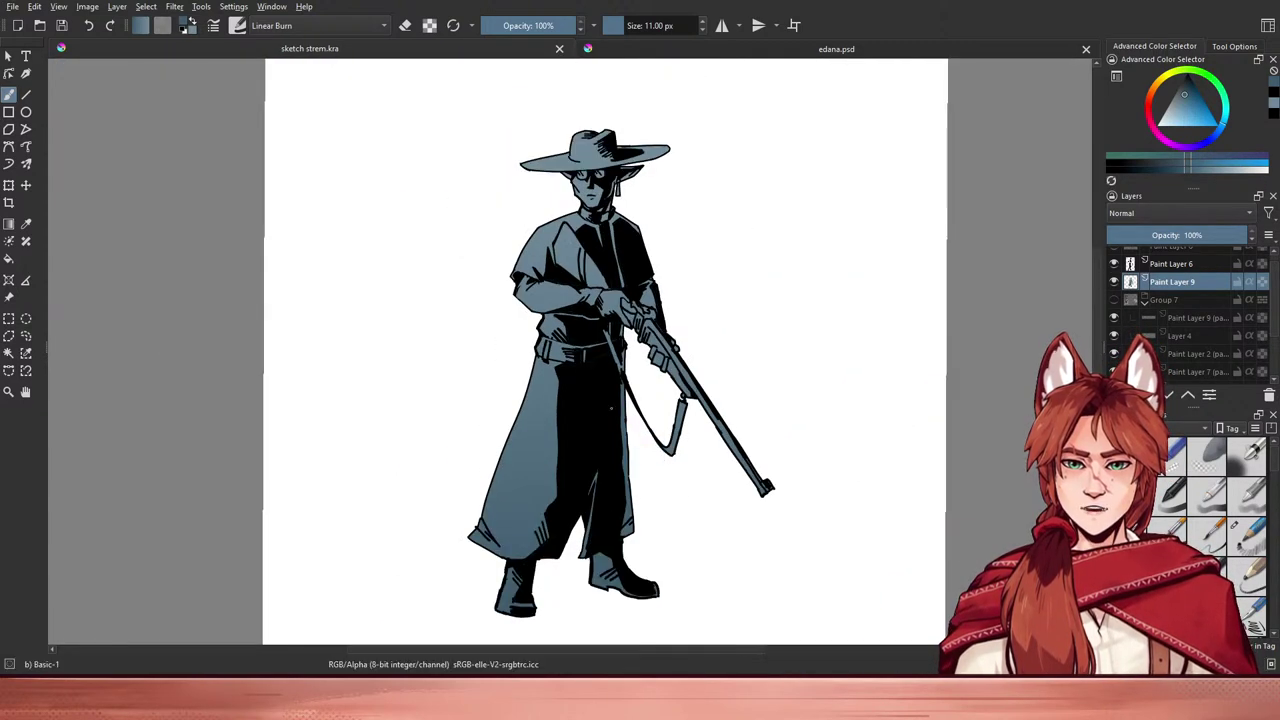
scroll(722, 490, "down", 1)
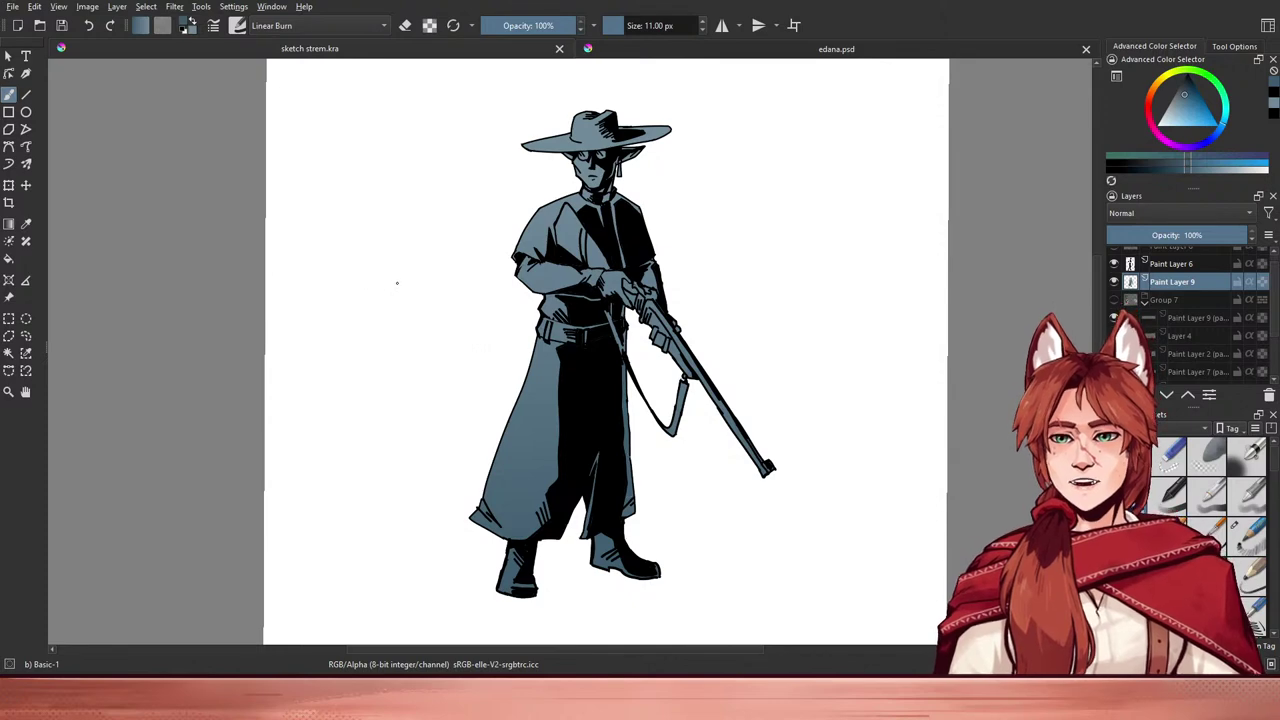
- Show the hidden Group 7 so the reference images and rough sketches appear around the tinted figure
scroll(397, 283, "down", 1)
scroll(392, 286, "up", 1)
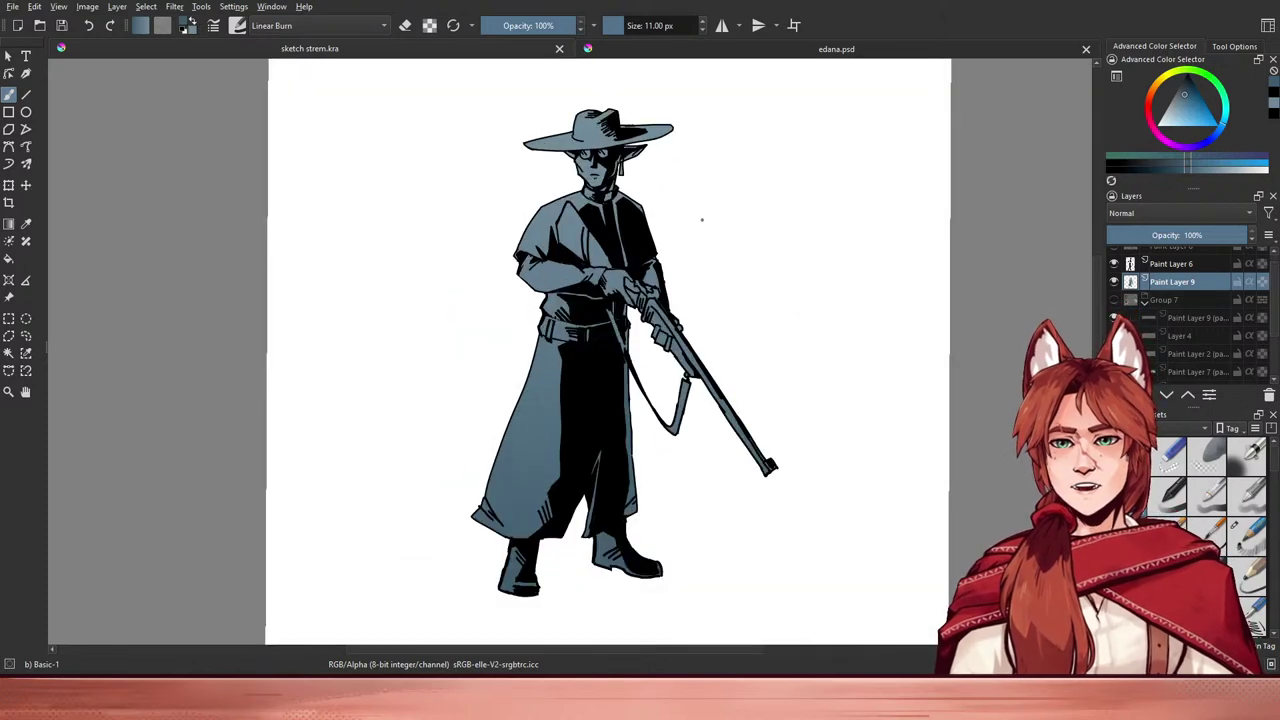
left_click(1115, 300)
left_click_drag(478, 272, 531, 322)
scroll(720, 346, "up", 1)
scroll(720, 346, "down", 2)
scroll(720, 346, "up", 1)
scroll(720, 346, "up", 1)
scroll(720, 346, "down", 1)
left_click_drag(720, 346, 686, 318)
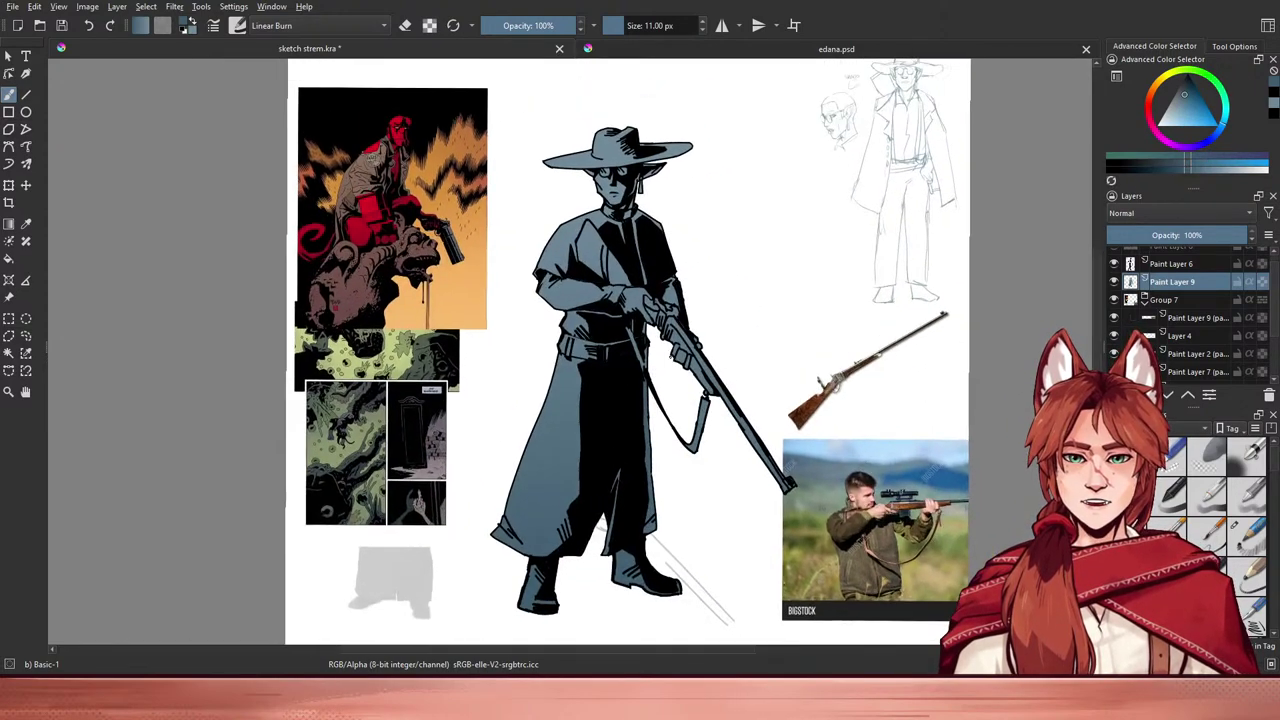
- Frame the whole sheet with the figure and its references, and save the sketch file
scroll(408, 366, "up", 1)
scroll(408, 366, "down", 1)
scroll(408, 366, "up", 1)
scroll(408, 366, "down", 1)
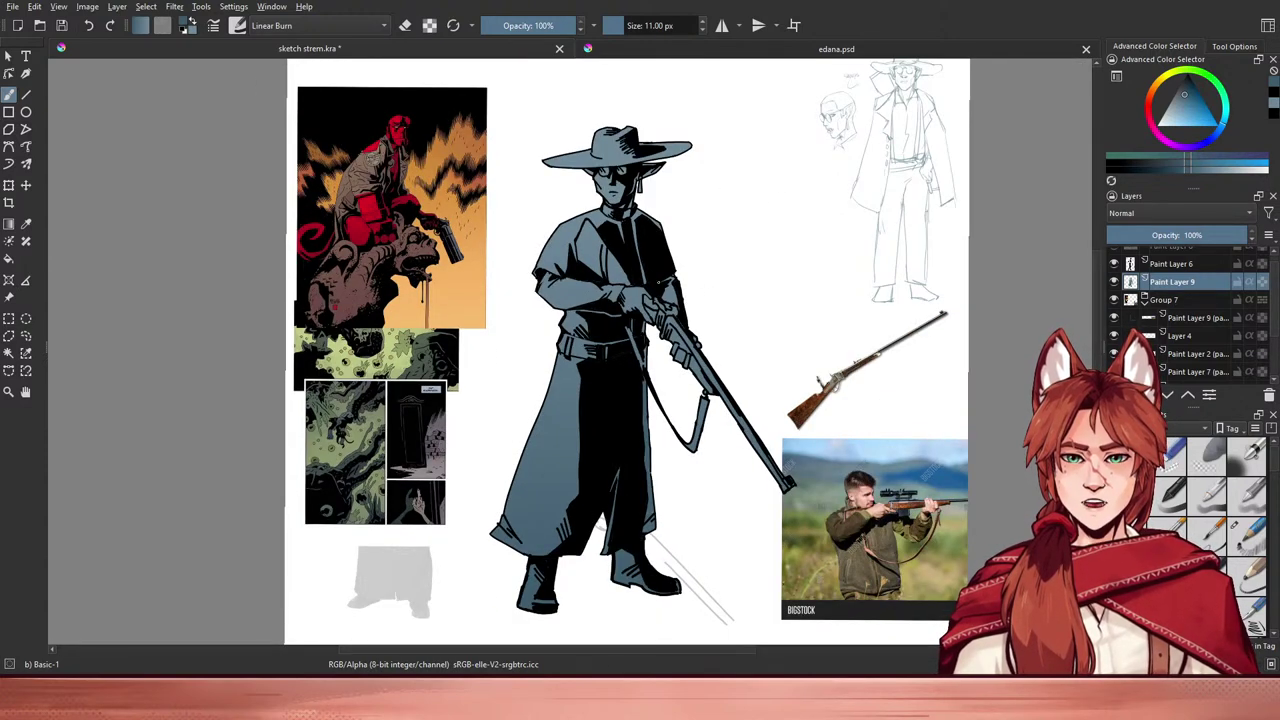
left_click_drag(754, 282, 656, 378)
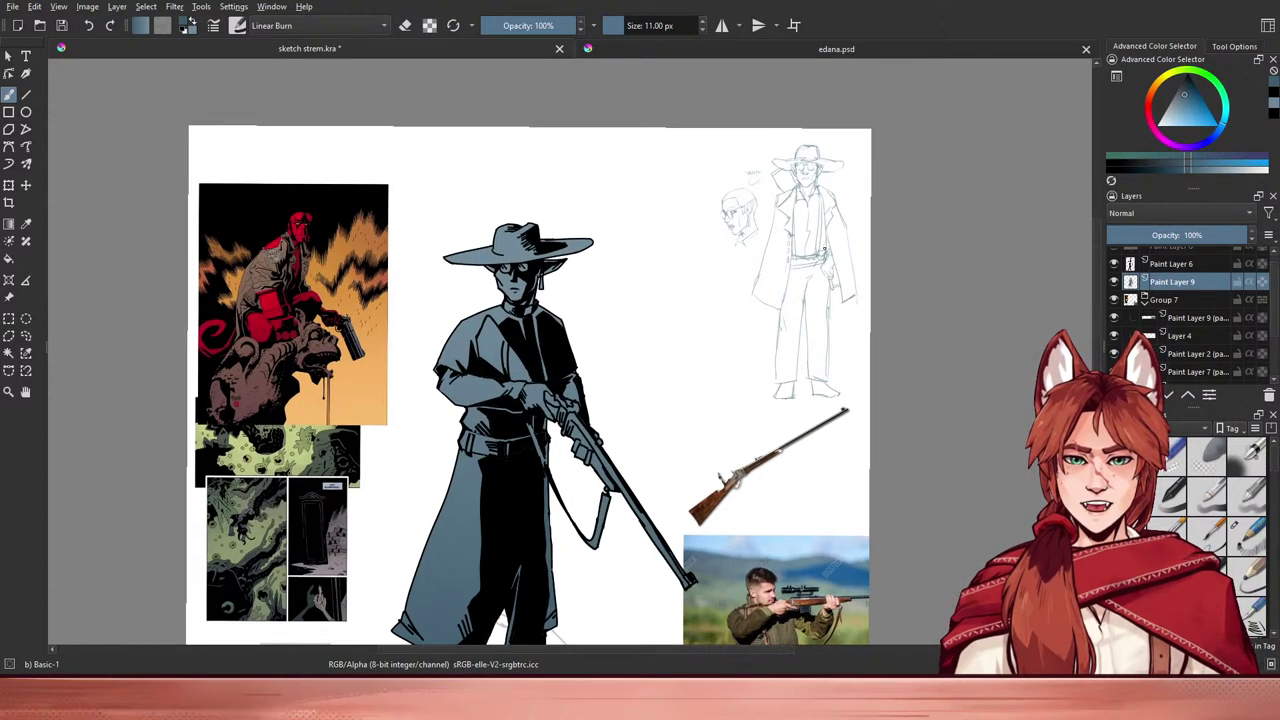
left_click_drag(623, 366, 678, 290)
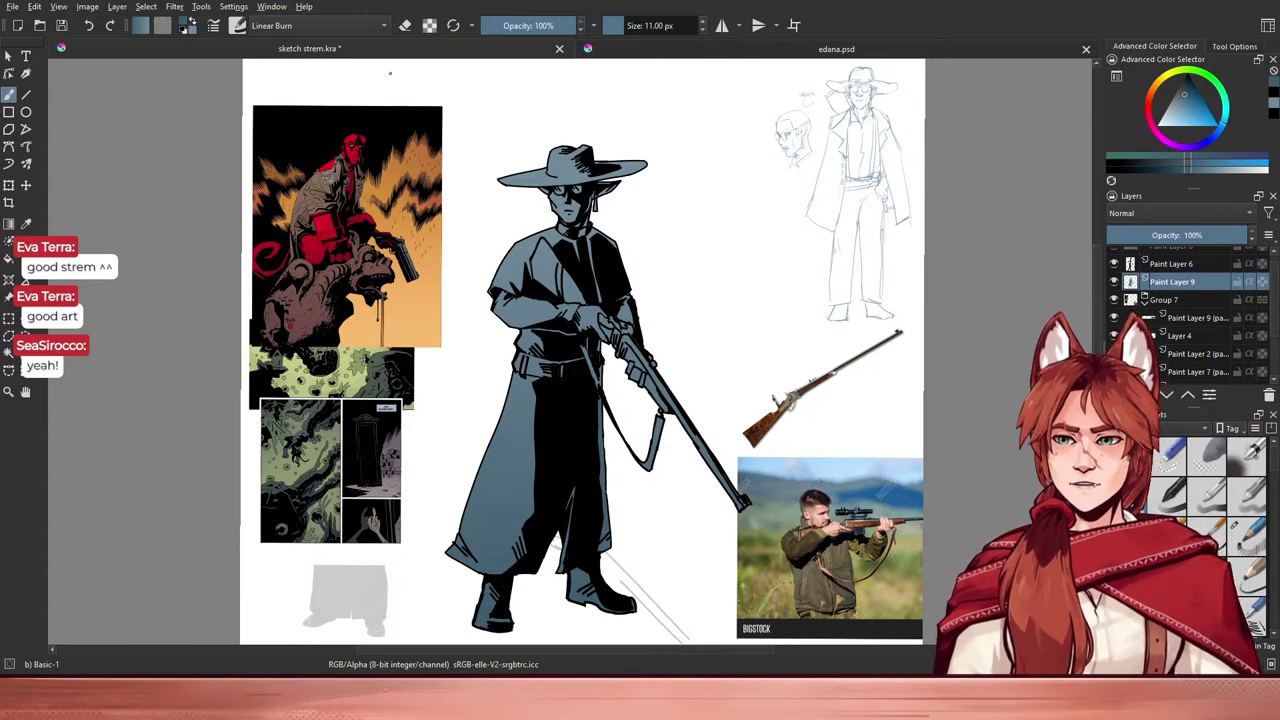
key("ctrl+s")
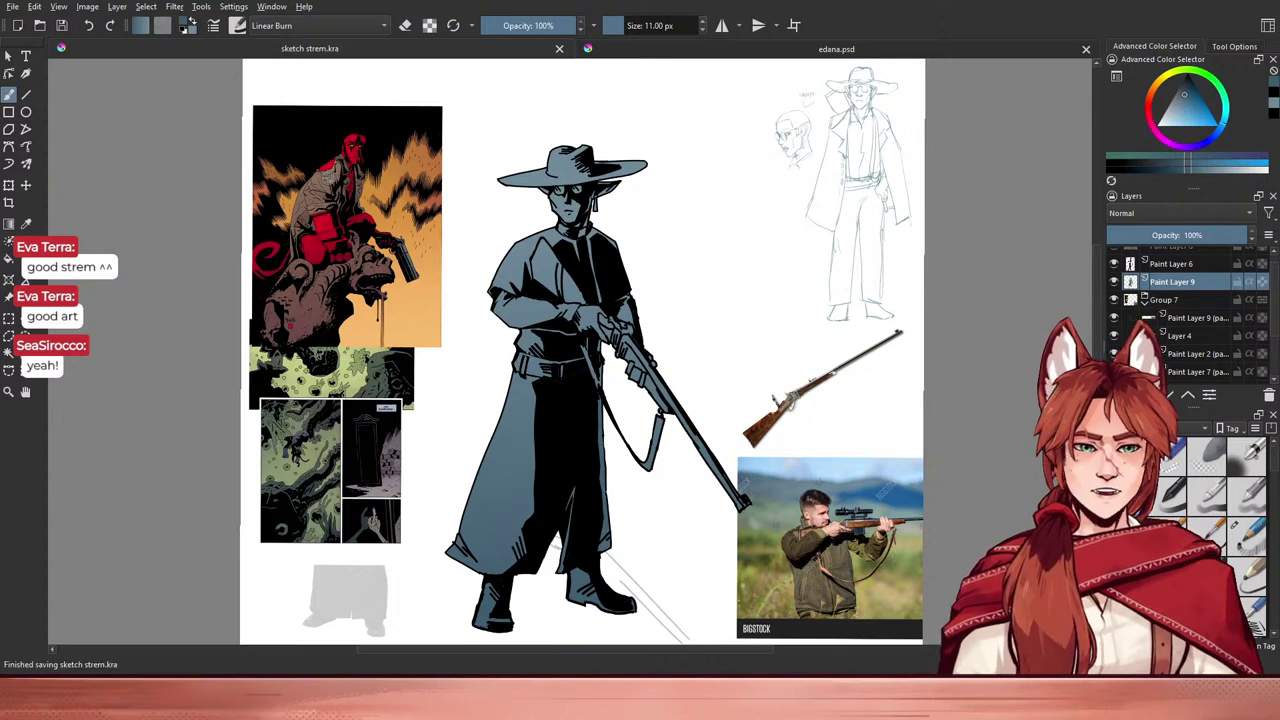